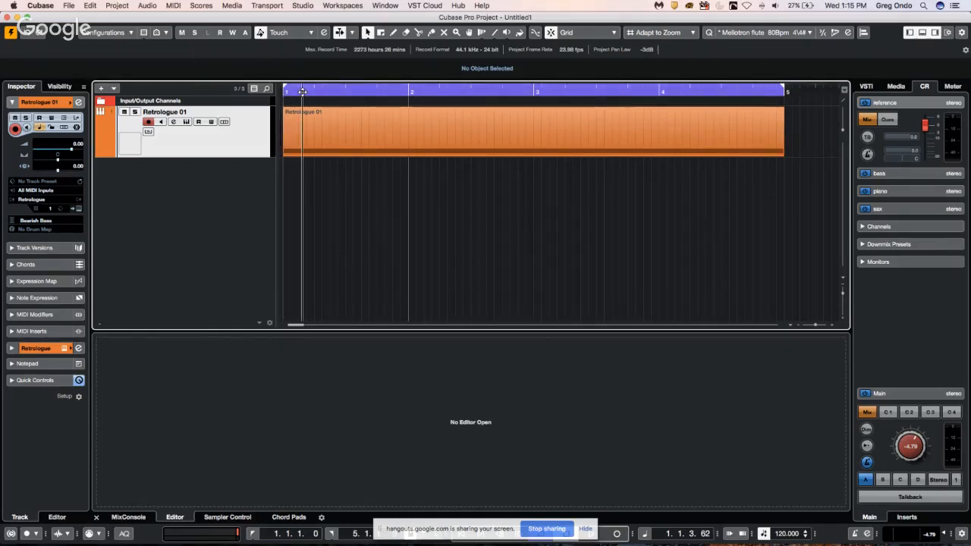
Open the Retrologue 01 part in the Key Editor and split its long C2 note into repeated eighth notes with the Split tool.
{"action": "key", "text": "space"}
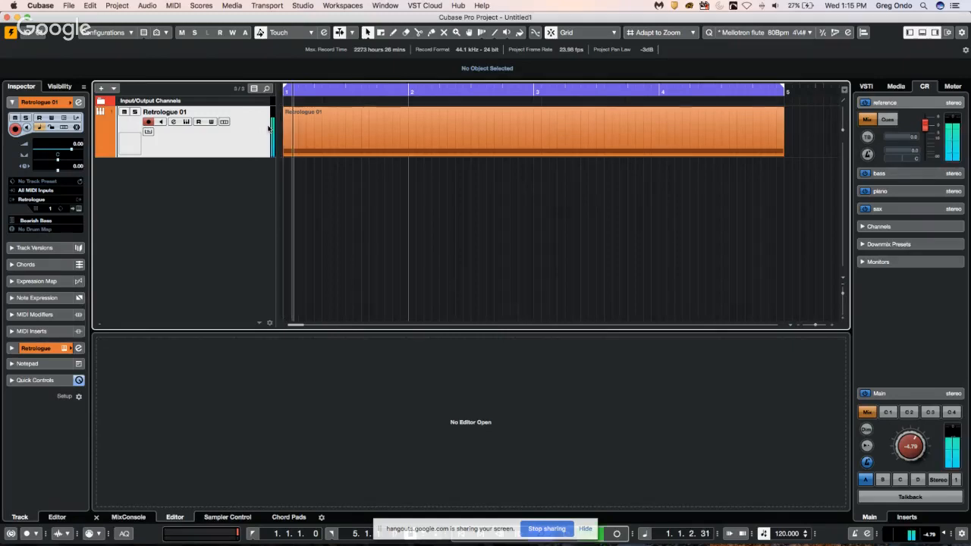
{"action": "double_click", "coordinate": [401, 129]}
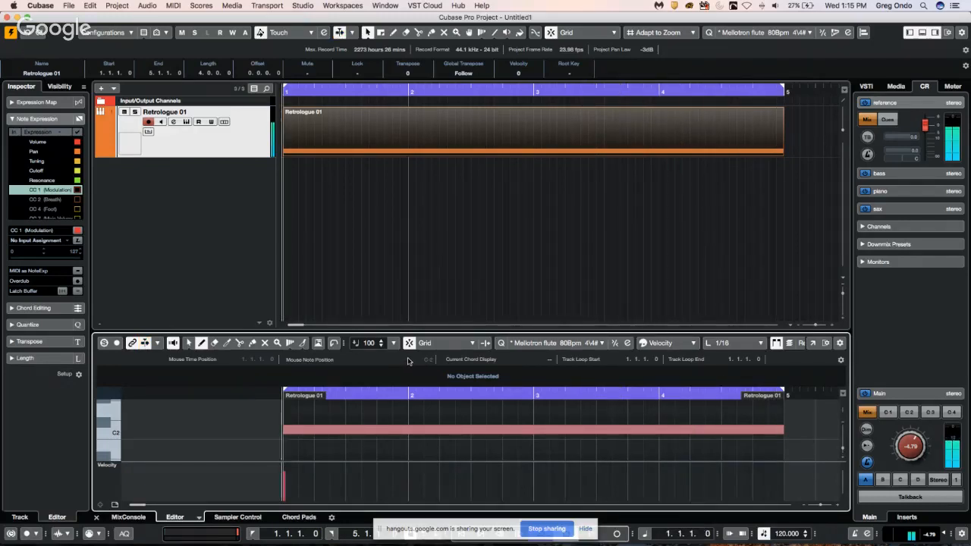
{"action": "left_click_drag", "start_coordinate": [345, 397], "coordinate": [154, 424]}
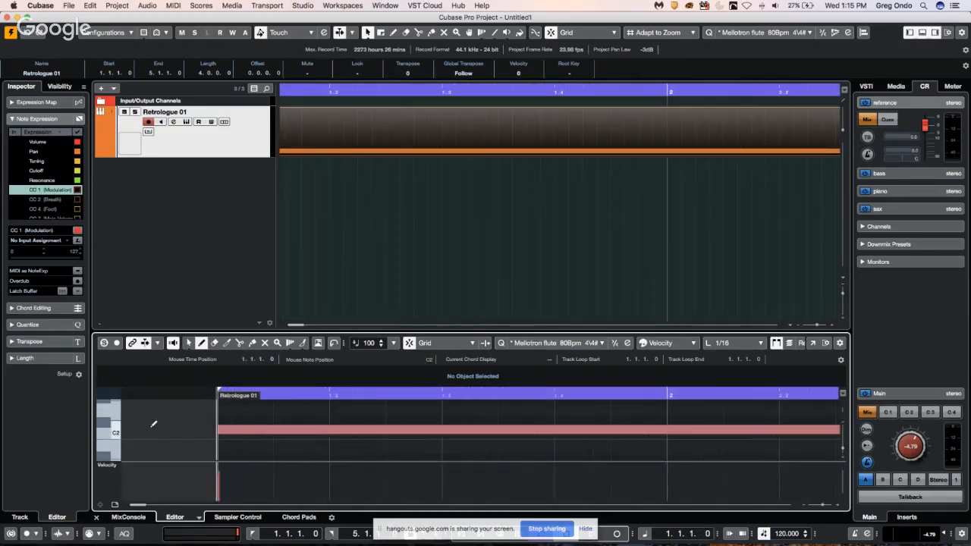
{"action": "right_click", "coordinate": [230, 429]}
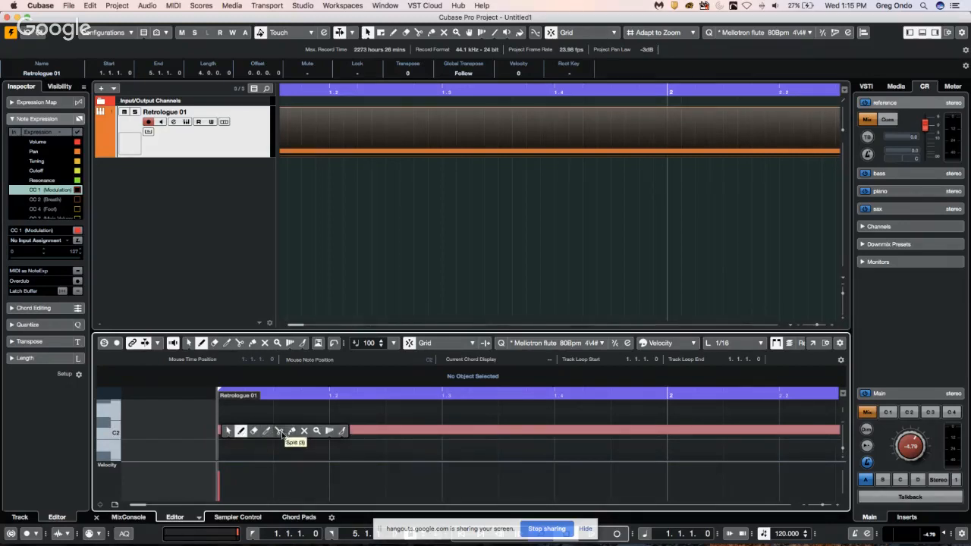
{"action": "left_click", "coordinate": [279, 430]}
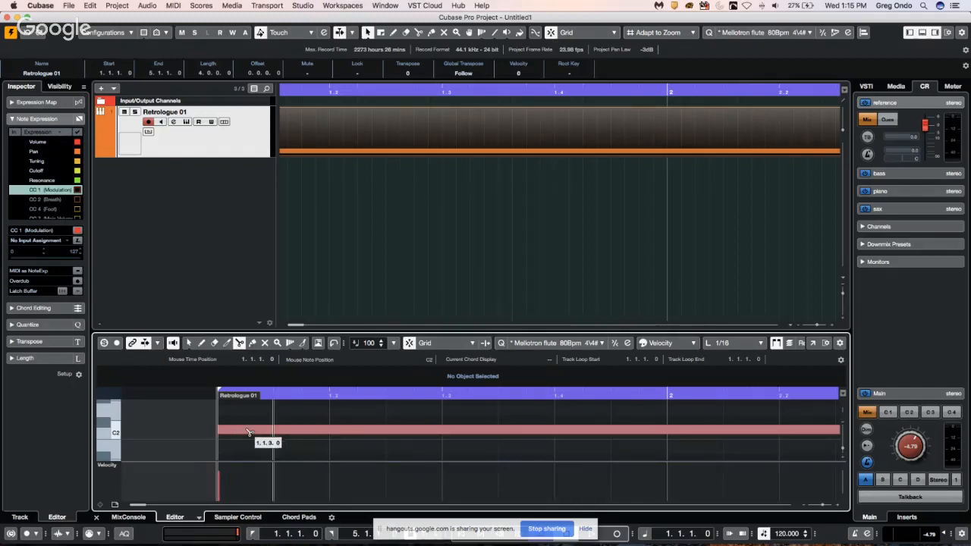
{"action": "left_click", "coordinate": [248, 432], "text": "alt"}
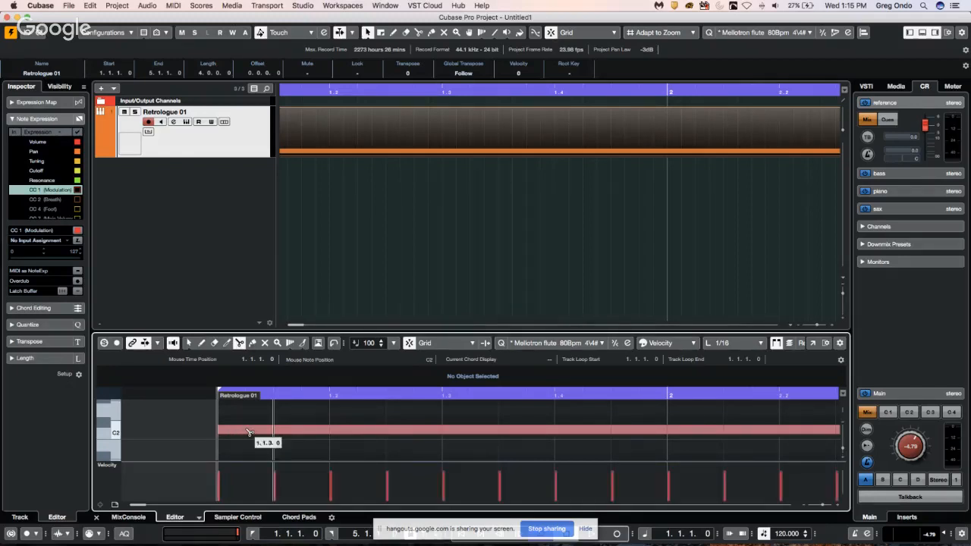
Play back the repeated C2 notes, stop, and return to the Object Selection tool in the Key Editor.
{"action": "left_click_drag", "start_coordinate": [298, 391], "coordinate": [298, 364]}
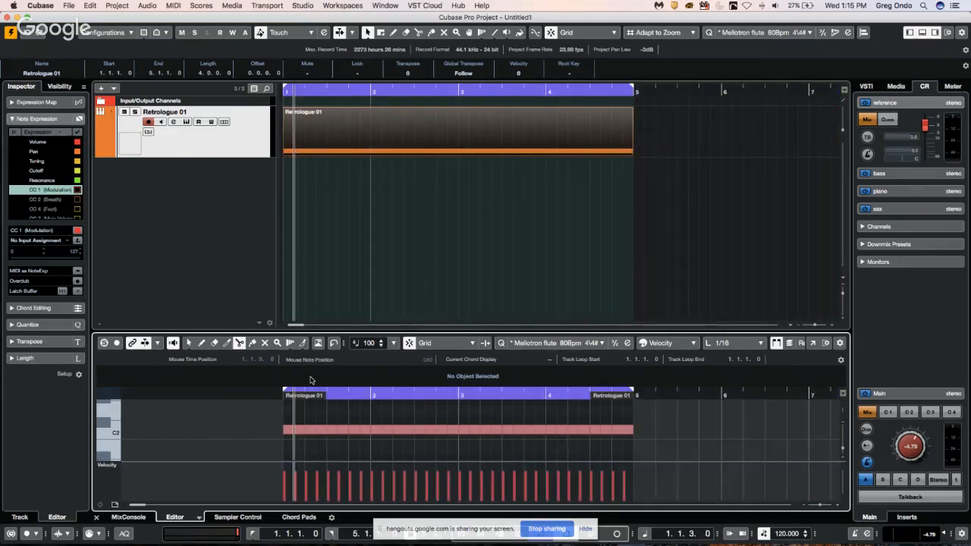
{"action": "key", "text": "space"}
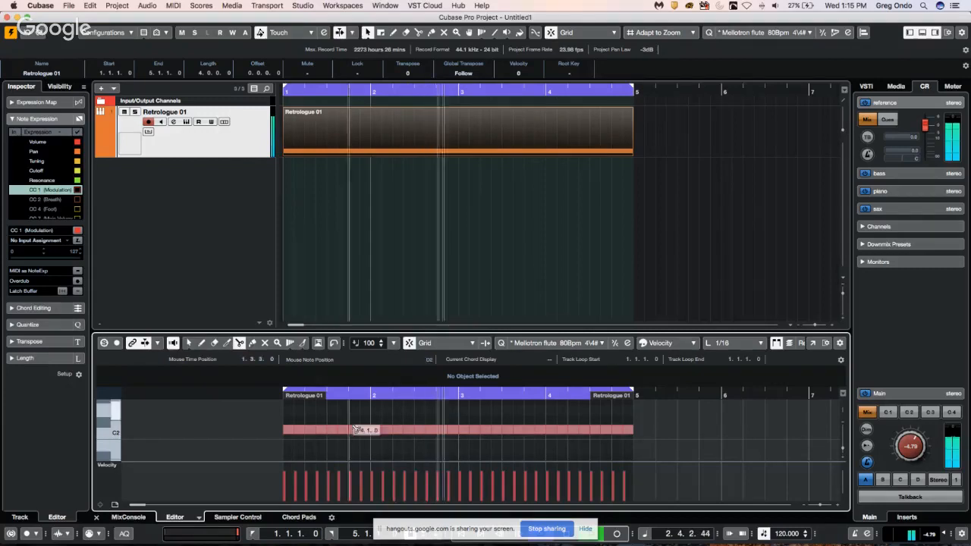
{"action": "key", "text": "space"}
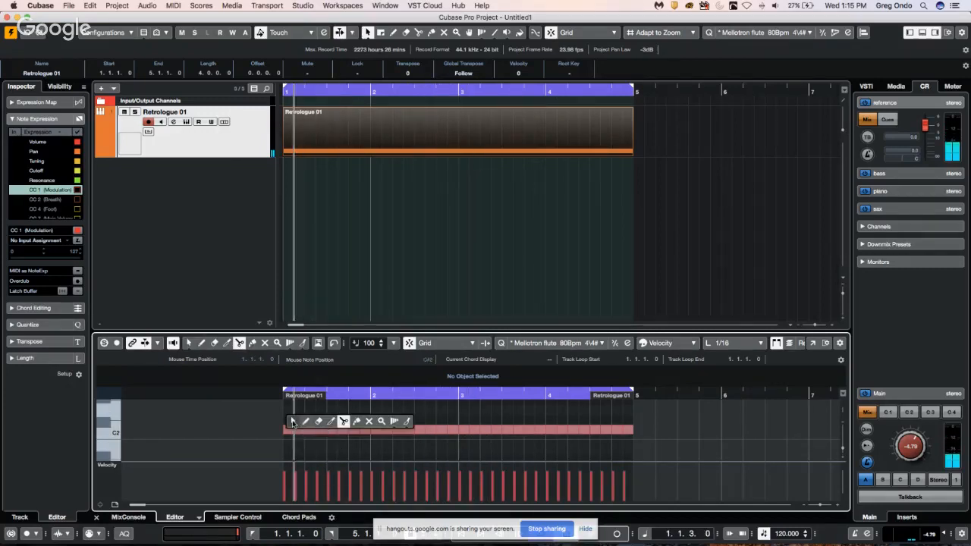
{"action": "key", "text": "1"}
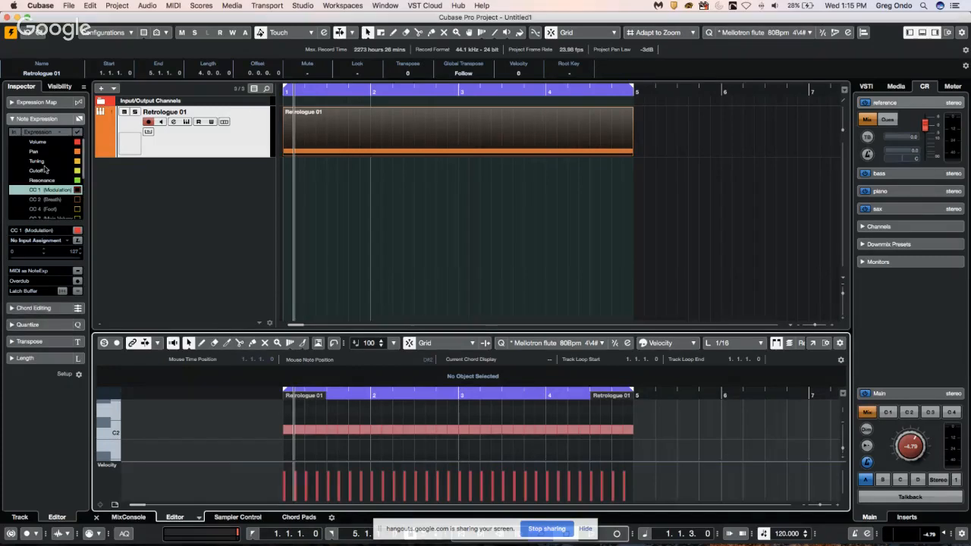
Show the MIDI Modifiers section in the Retrologue 01 track's Inspector and expand it.
{"action": "left_click", "coordinate": [231, 155]}
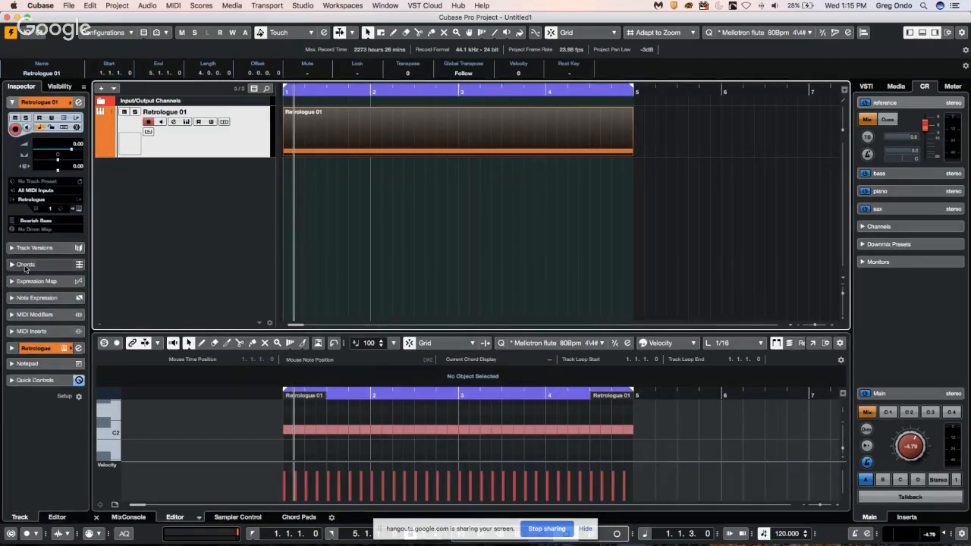
{"action": "right_click", "coordinate": [47, 323]}
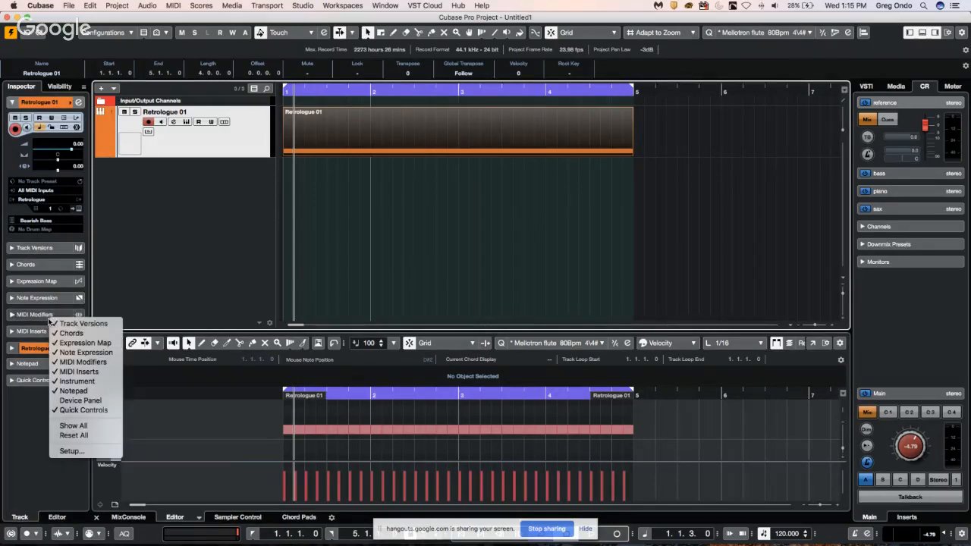
{"action": "left_click", "coordinate": [81, 363]}
{"action": "right_click", "coordinate": [41, 234]}
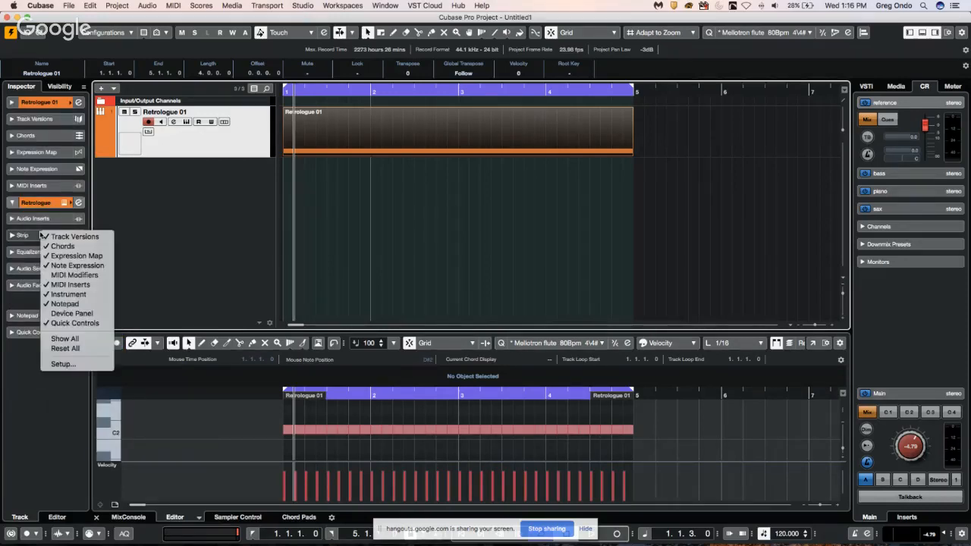
{"action": "left_click", "coordinate": [53, 275]}
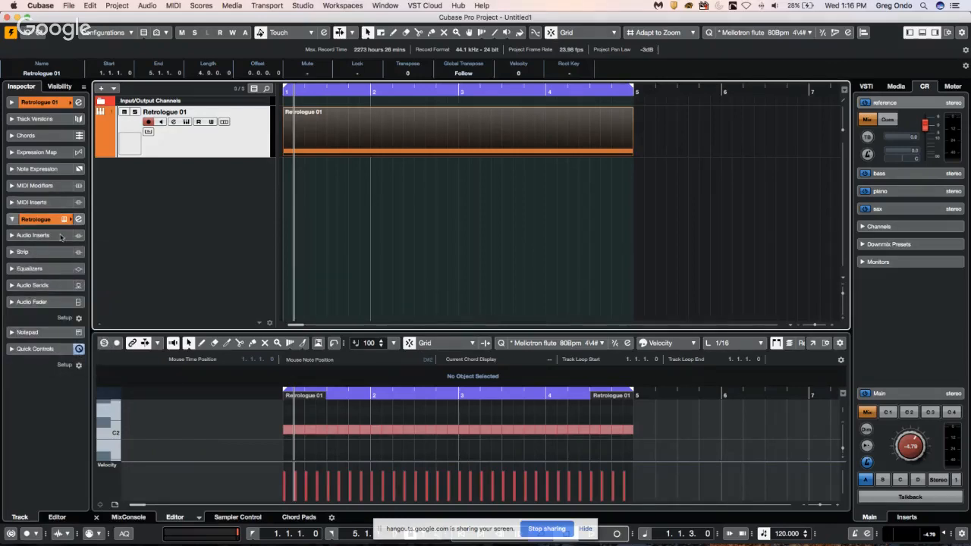
{"action": "left_click", "coordinate": [53, 185]}
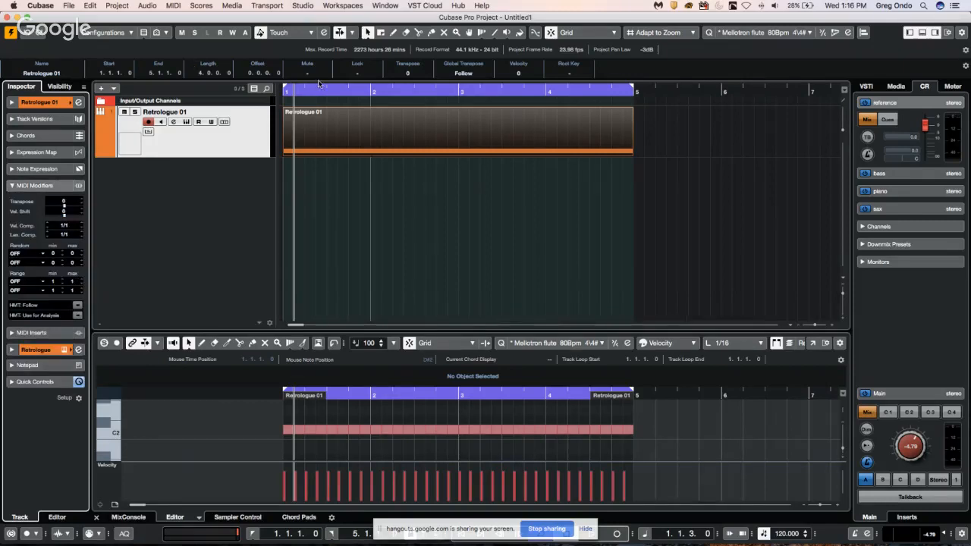
Start playback and set the first random MIDI modifier to Pitch with a minimum of -5 and a maximum of 6.
{"action": "left_click_drag", "start_coordinate": [303, 94], "coordinate": [303, 100]}
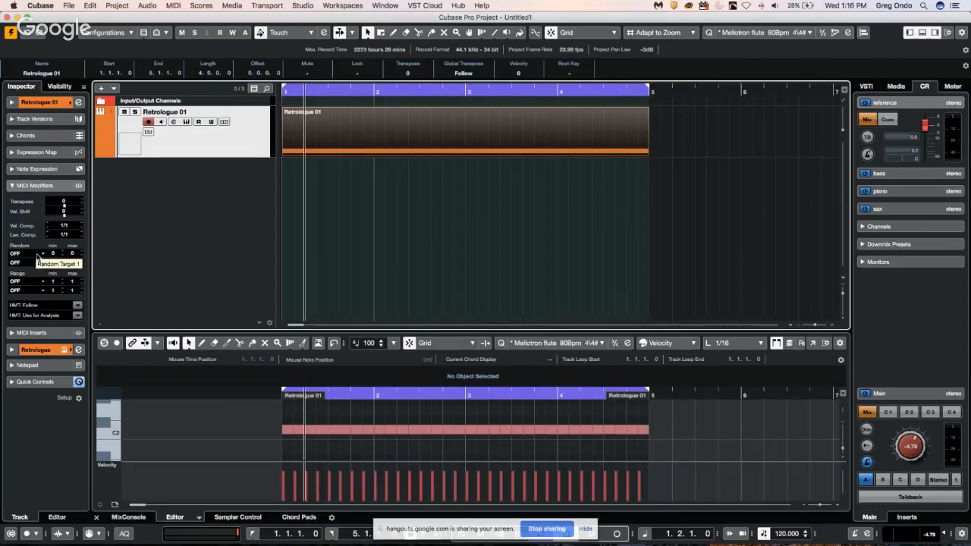
{"action": "key", "text": "space"}
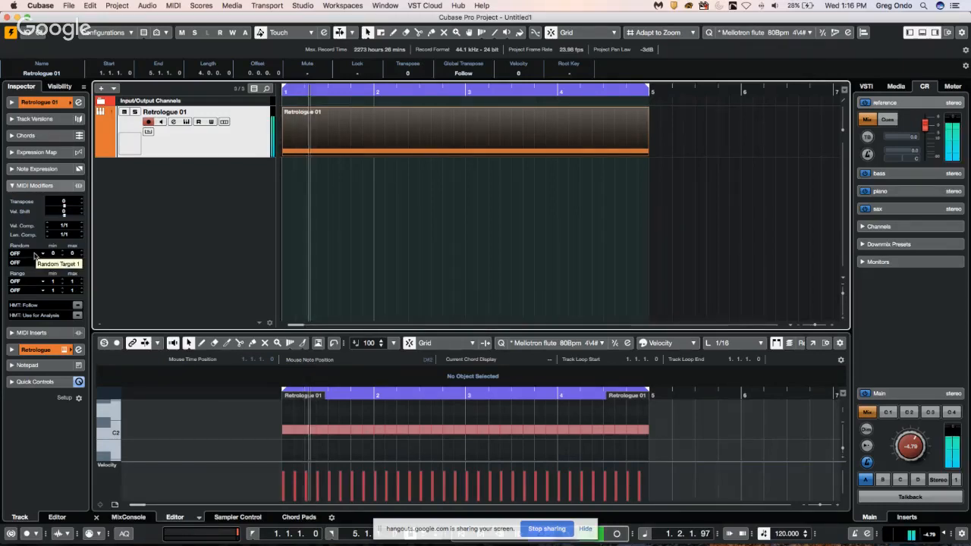
{"action": "left_click", "coordinate": [36, 254]}
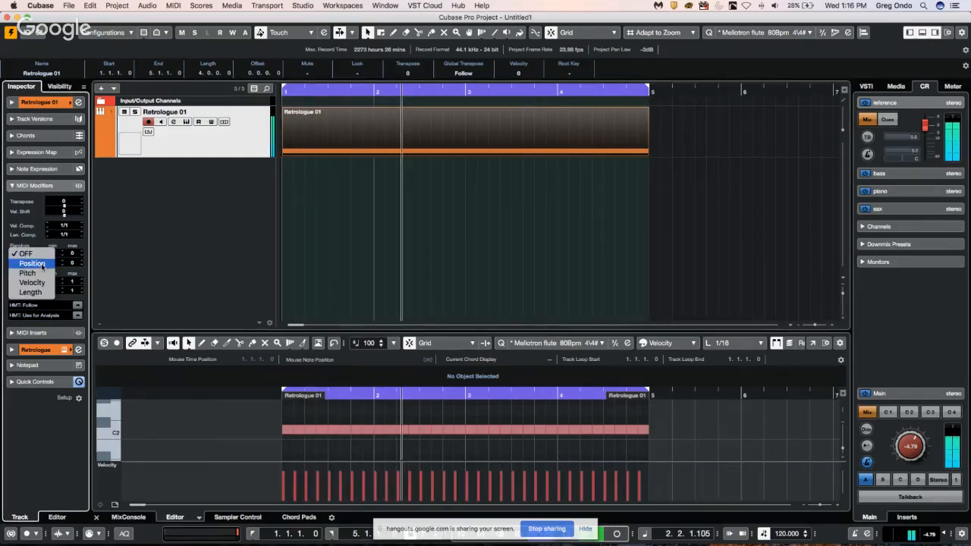
{"action": "left_click", "coordinate": [29, 272]}
{"action": "left_click", "coordinate": [62, 255]}
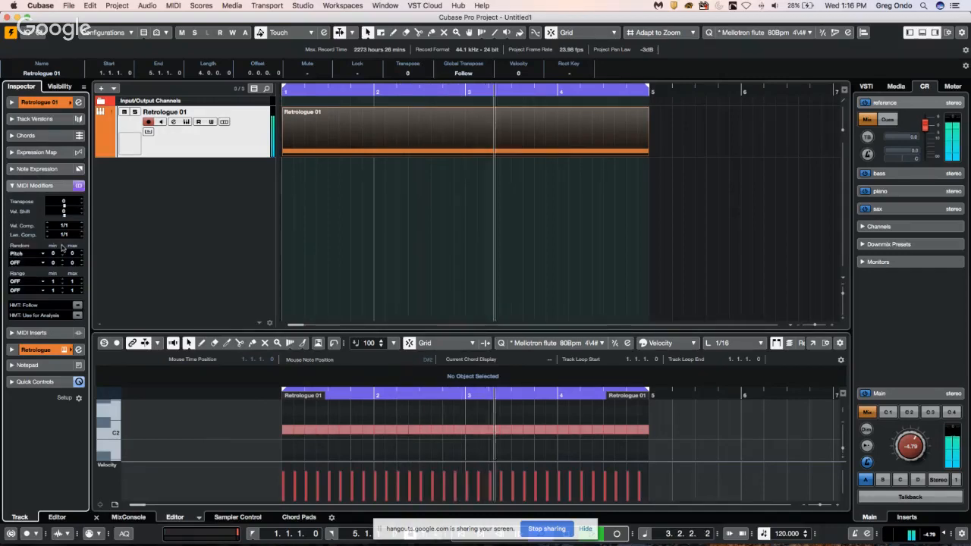
{"action": "left_click", "coordinate": [62, 255]}
{"action": "left_click", "coordinate": [62, 255]}
{"action": "left_click", "coordinate": [63, 255]}
{"action": "left_click", "coordinate": [63, 254]}
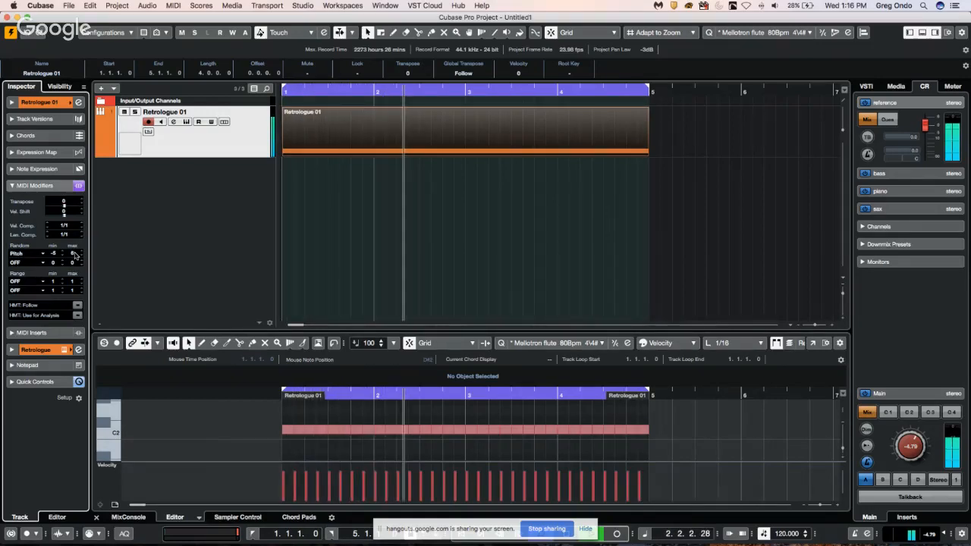
Try Velocity as the second random target, raising its maximum to 54 and lowering its minimum below zero.
{"action": "left_click", "coordinate": [26, 262]}
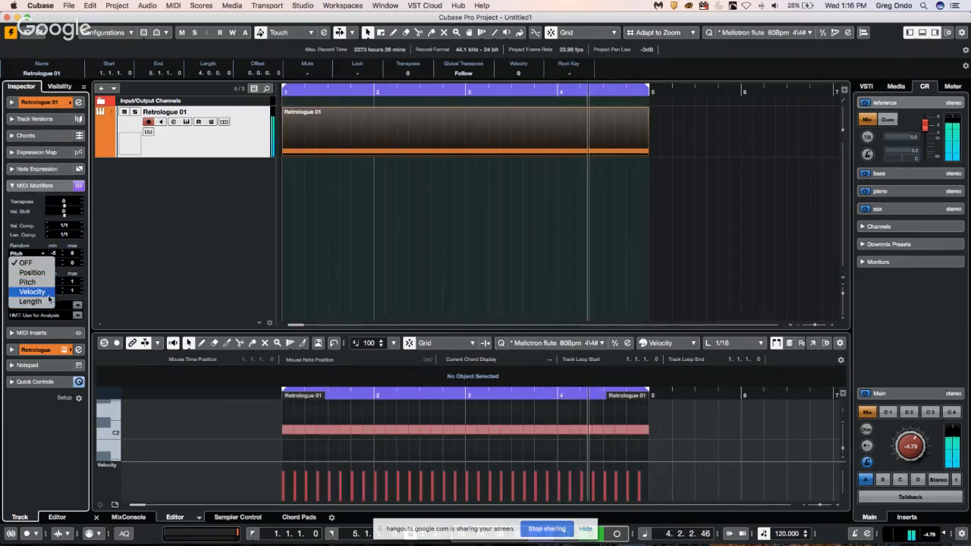
{"action": "left_click", "coordinate": [30, 292]}
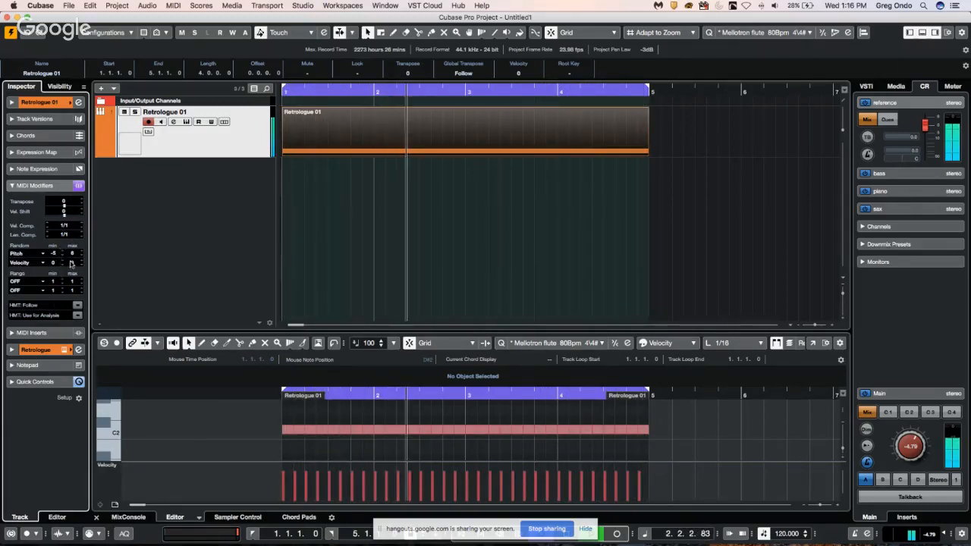
{"action": "scroll", "coordinate": [74, 264], "scroll_direction": "up", "scroll_amount": 20}
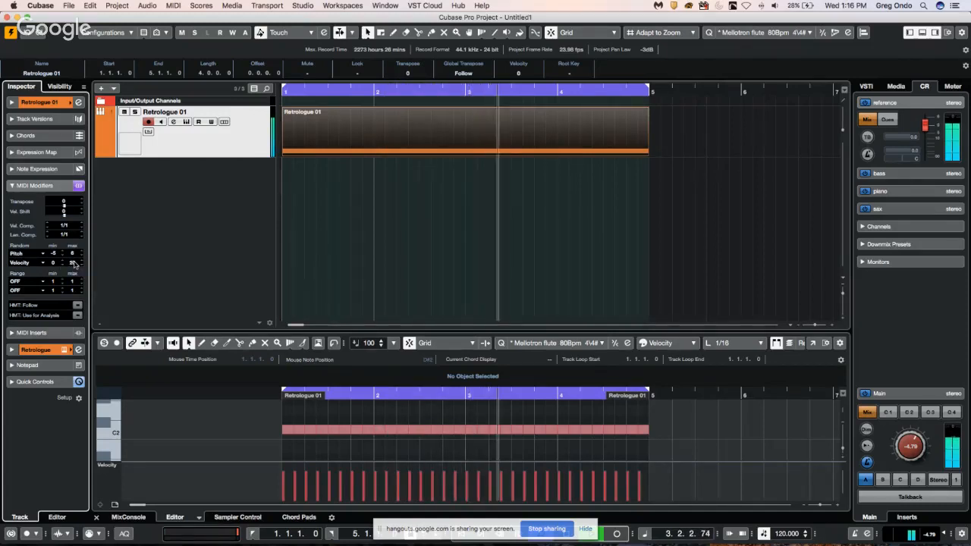
{"action": "scroll", "coordinate": [75, 263], "scroll_direction": "up", "scroll_amount": 9}
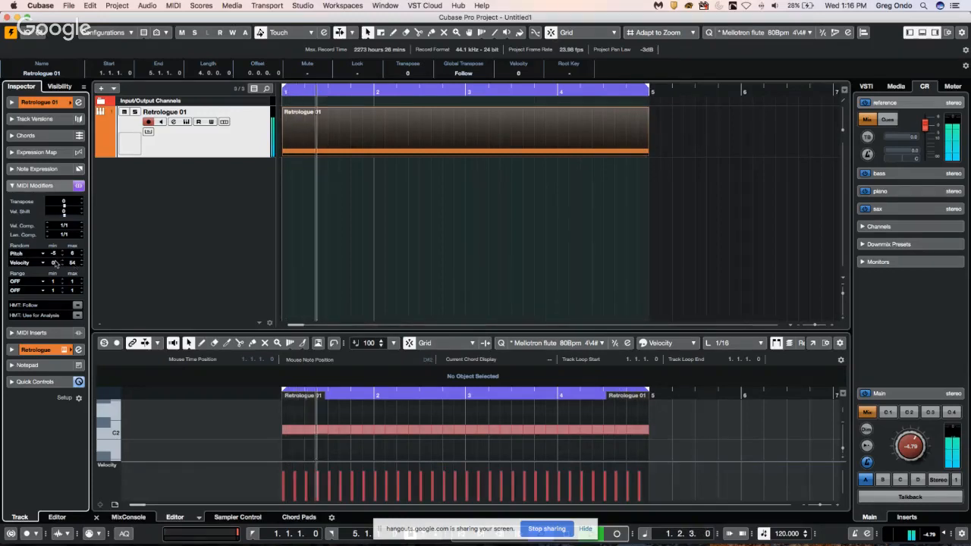
{"action": "scroll", "coordinate": [55, 263], "scroll_direction": "down", "scroll_amount": 20}
{"action": "scroll", "coordinate": [54, 263], "scroll_direction": "down", "scroll_amount": 20}
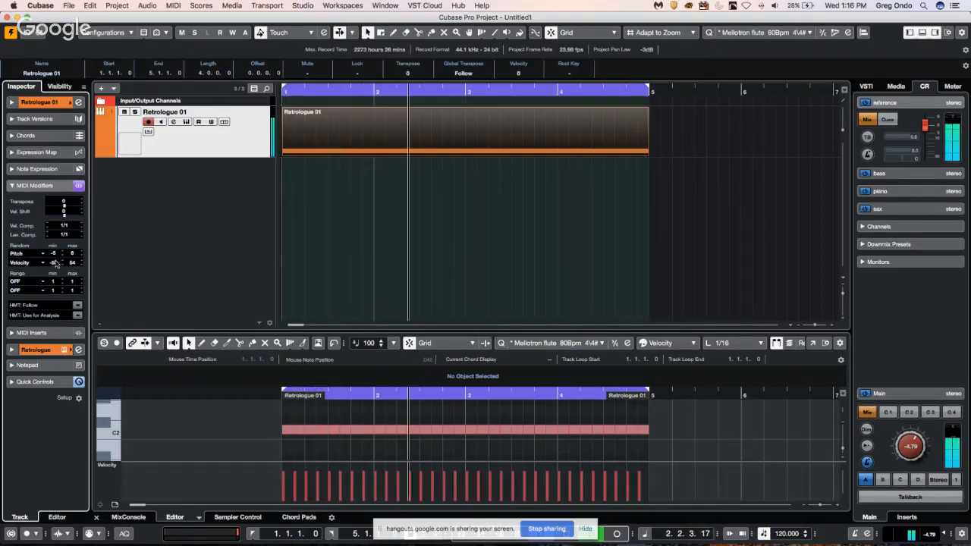
Set the second random target to Position with a minimum of -46 and a maximum of 66, and stop playback.
{"action": "left_click", "coordinate": [28, 263]}
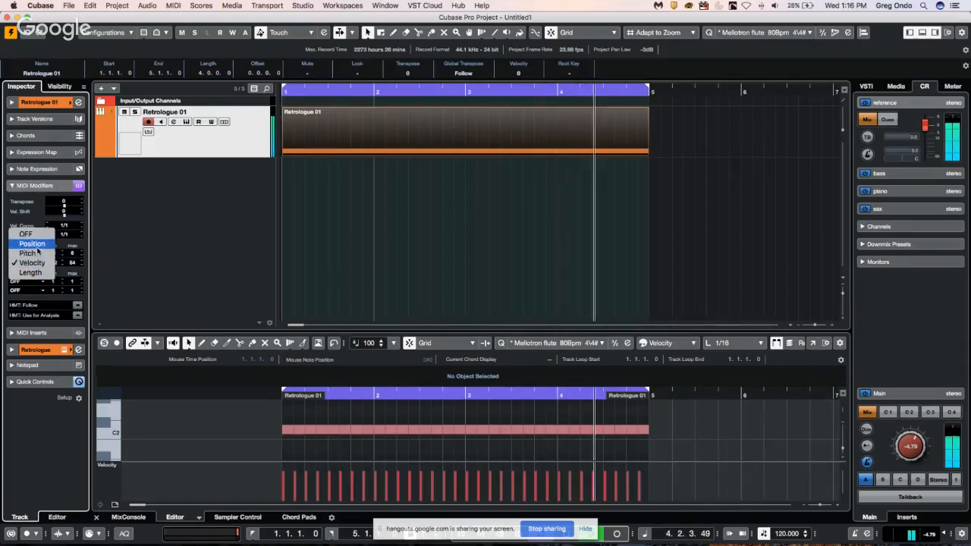
{"action": "left_click", "coordinate": [31, 244]}
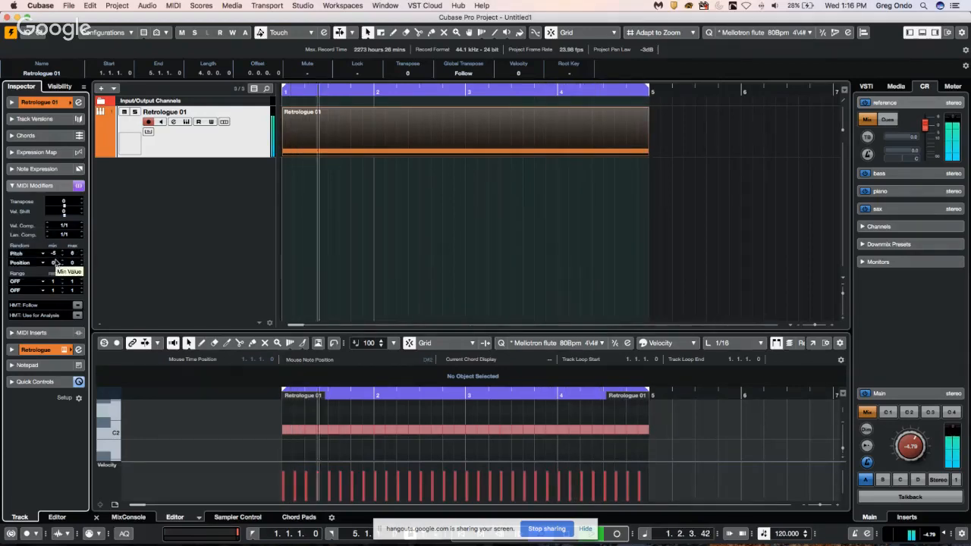
{"action": "scroll", "coordinate": [54, 263], "scroll_direction": "down", "scroll_amount": 5}
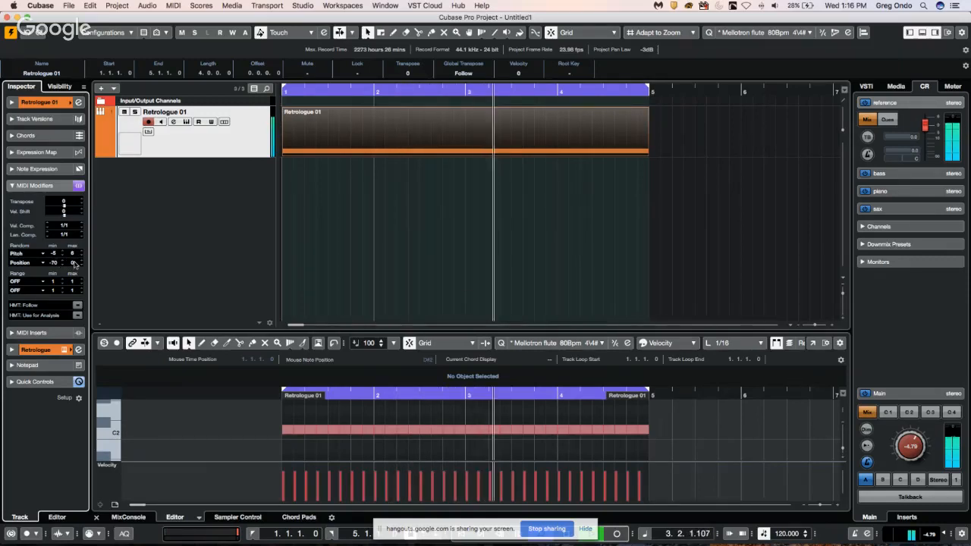
{"action": "scroll", "coordinate": [72, 262], "scroll_direction": "up", "scroll_amount": 6}
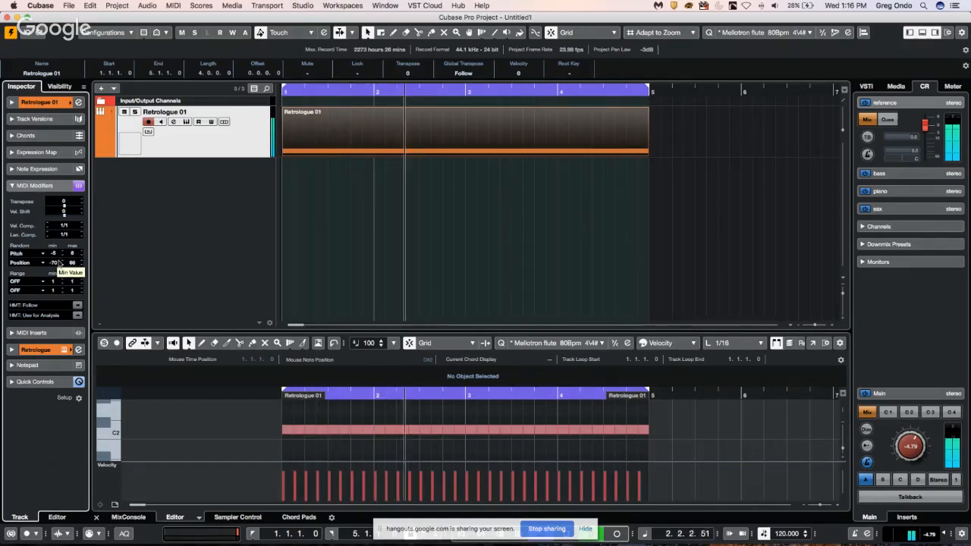
{"action": "scroll", "coordinate": [59, 262], "scroll_direction": "up", "scroll_amount": 3}
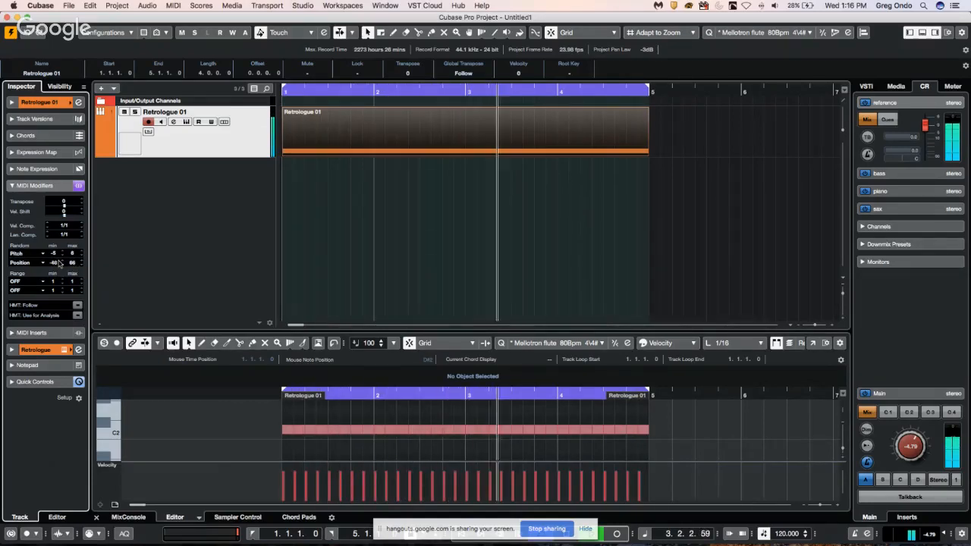
{"action": "key", "text": "space"}
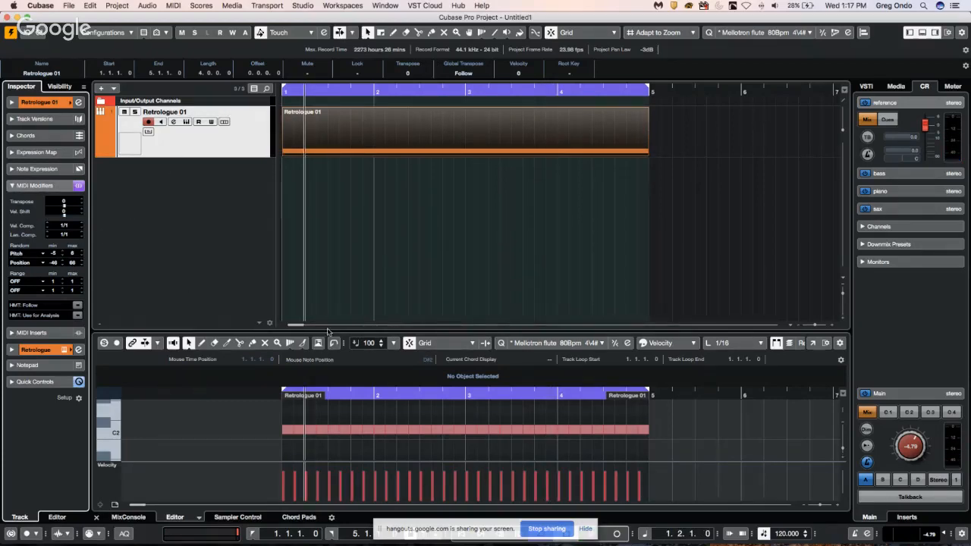
Freeze the MIDI modifiers of the Retrologue 01 track into its notes.
{"action": "left_click", "coordinate": [357, 430]}
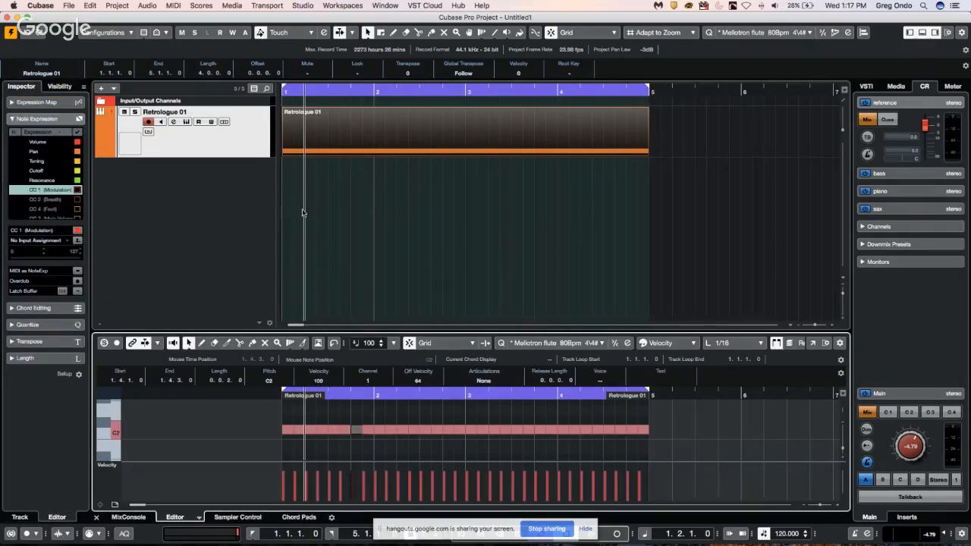
{"action": "left_click", "coordinate": [239, 150]}
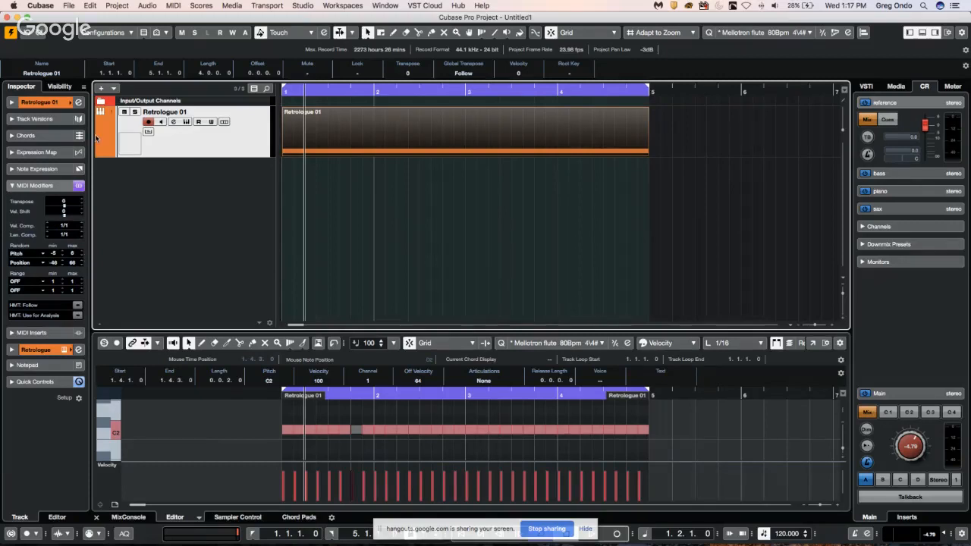
{"action": "left_click", "coordinate": [174, 6]}
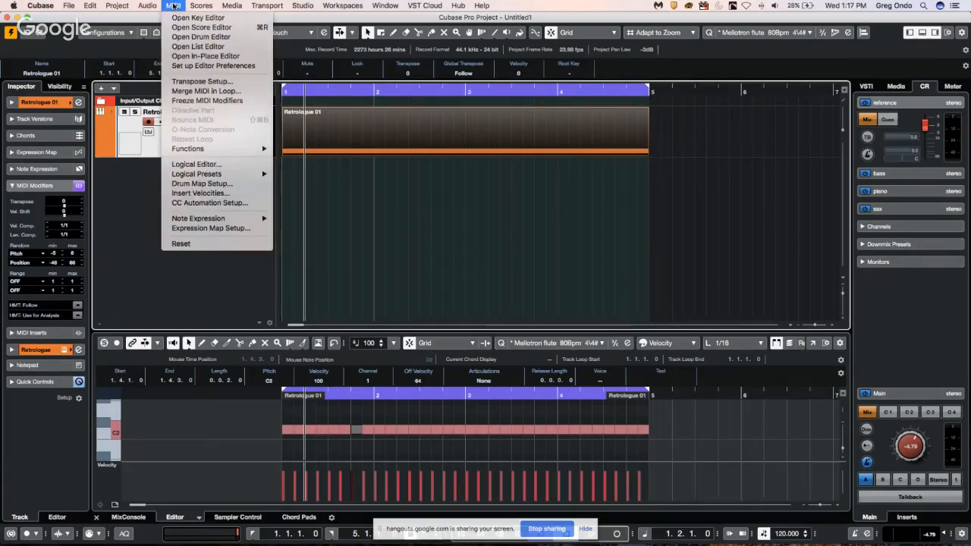
{"action": "left_click", "coordinate": [192, 102]}
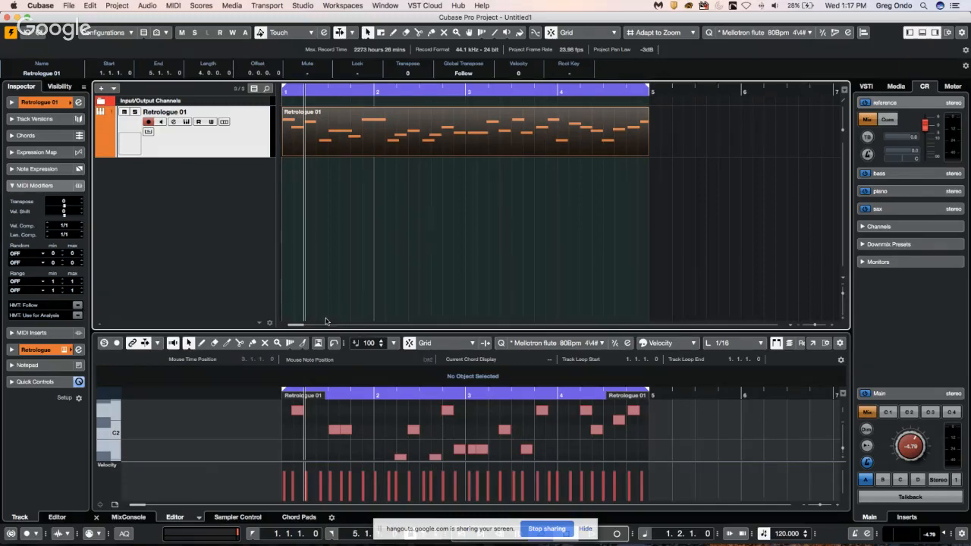
Audition the frozen bass pattern and undo the MIDI modifier freeze.
{"action": "key", "text": "space"}
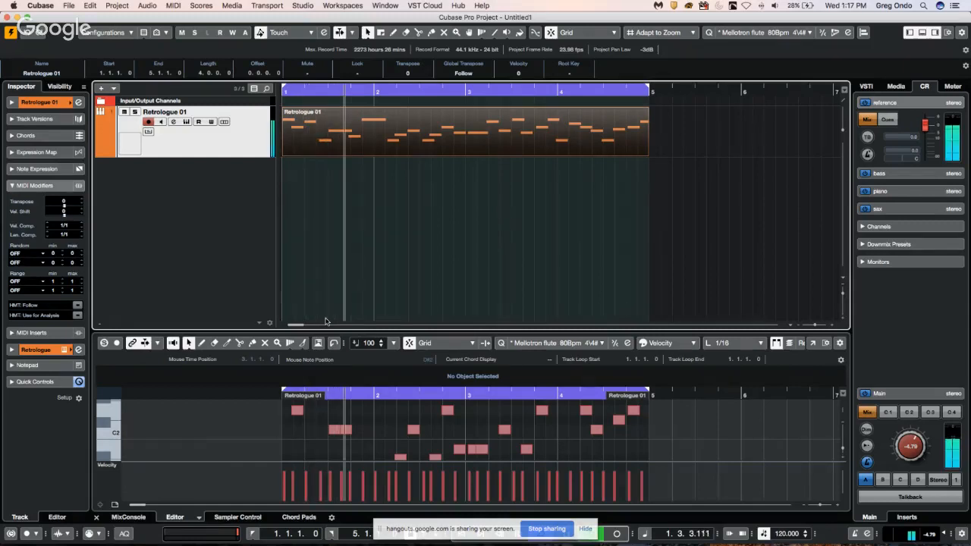
{"action": "key", "text": "space"}
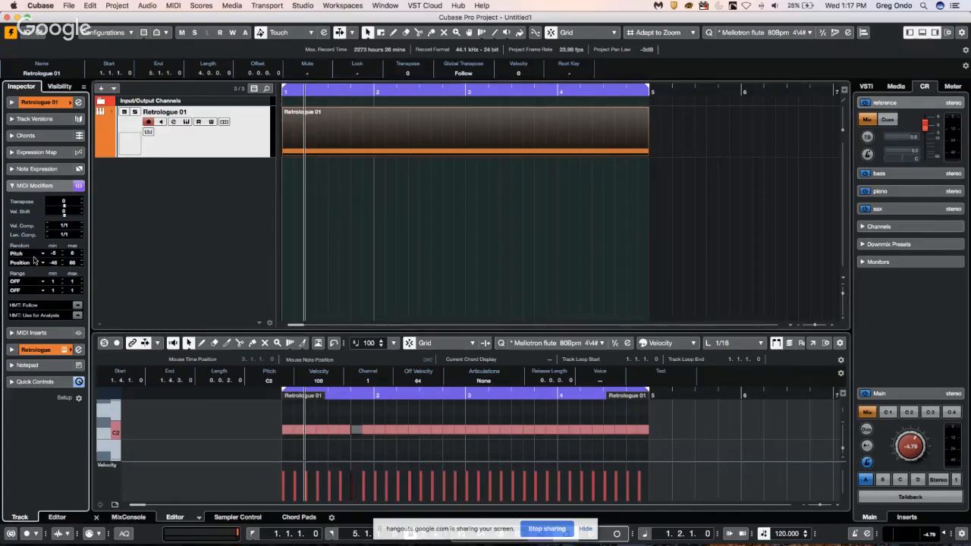
Set both random MIDI modifier targets of the Retrologue 01 track to OFF.
{"action": "left_click", "coordinate": [31, 258]}
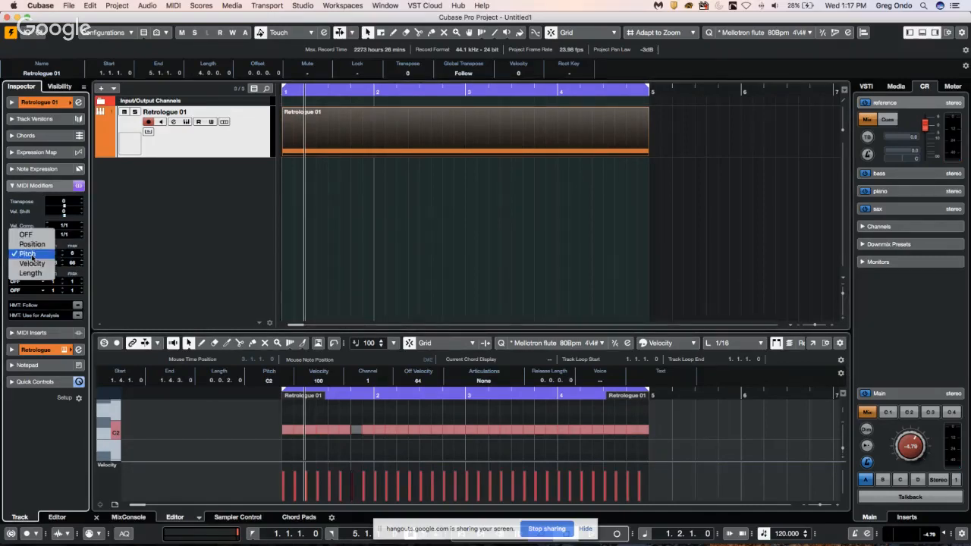
{"action": "left_click", "coordinate": [21, 274]}
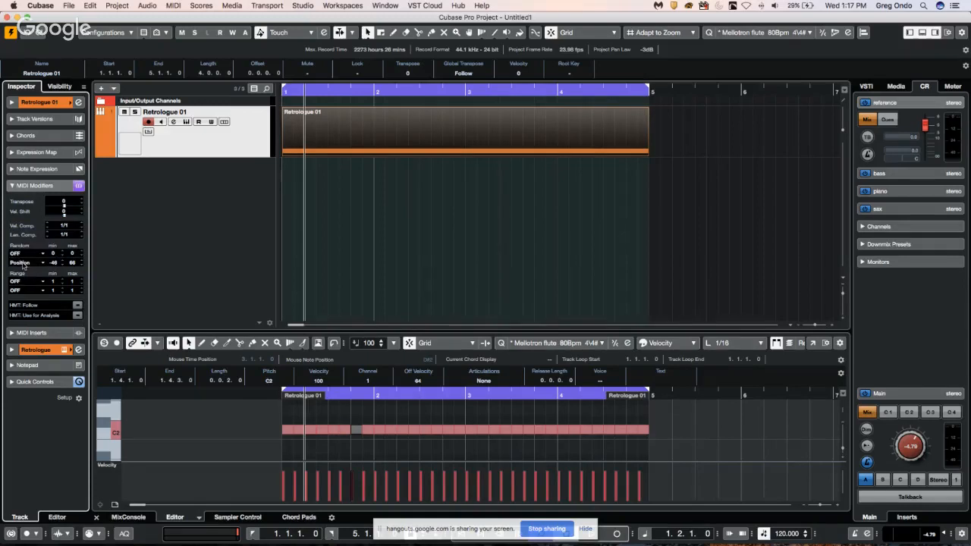
{"action": "left_click", "coordinate": [22, 264]}
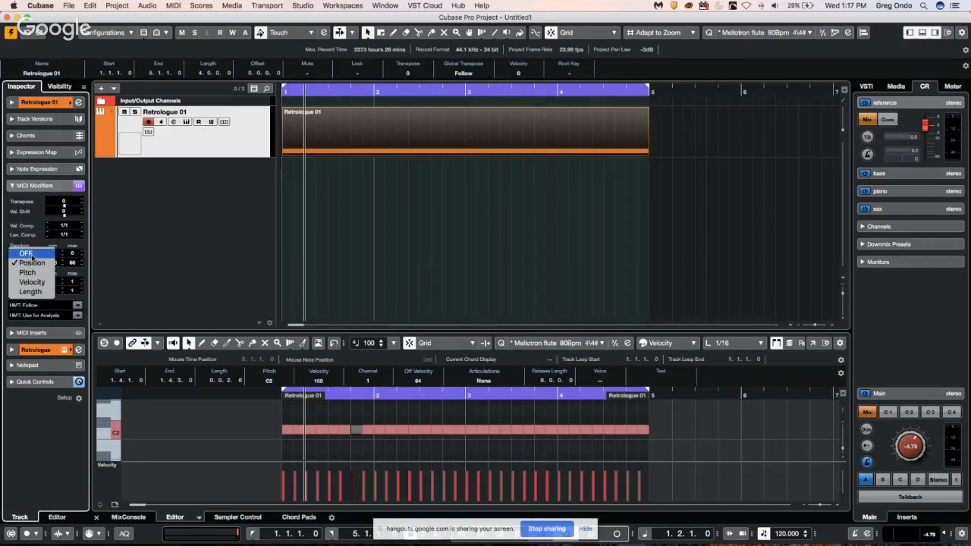
{"action": "left_click", "coordinate": [34, 247]}
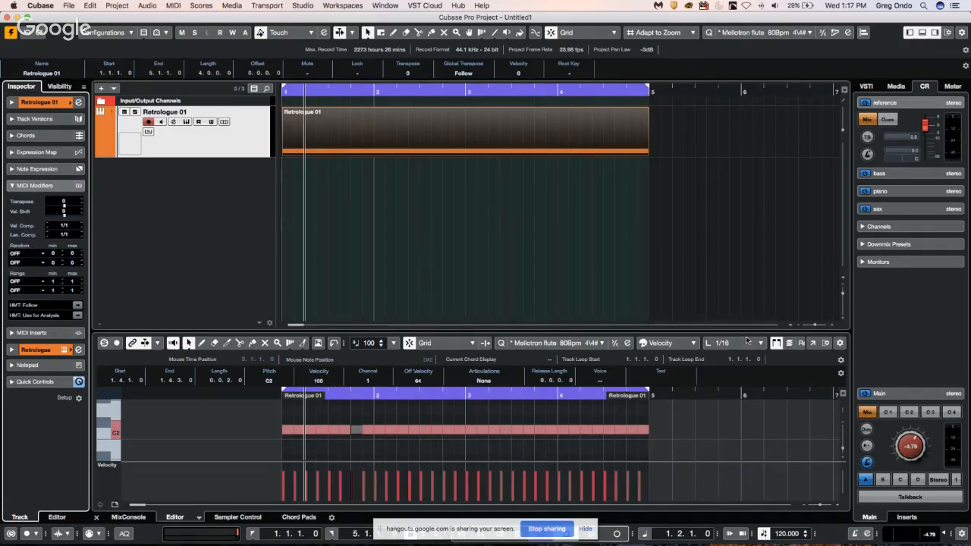
Open the Retrologue 01 part in a separate Key Editor window, bring the C2 notes into view and activate the Object Selection tool.
{"action": "left_click", "coordinate": [812, 343]}
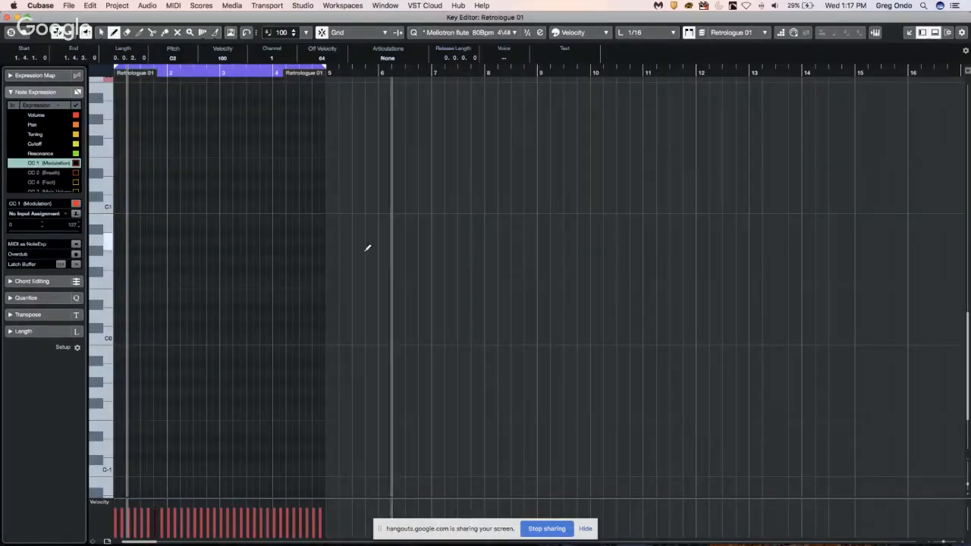
{"action": "scroll", "coordinate": [337, 251], "scroll_direction": "down", "scroll_amount": 5}
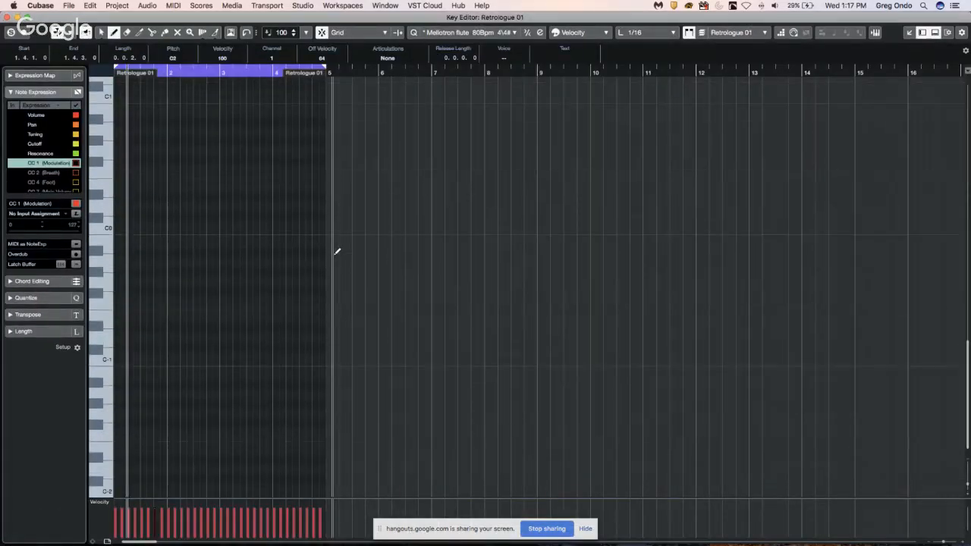
{"action": "scroll", "coordinate": [337, 251], "scroll_direction": "up", "scroll_amount": 20}
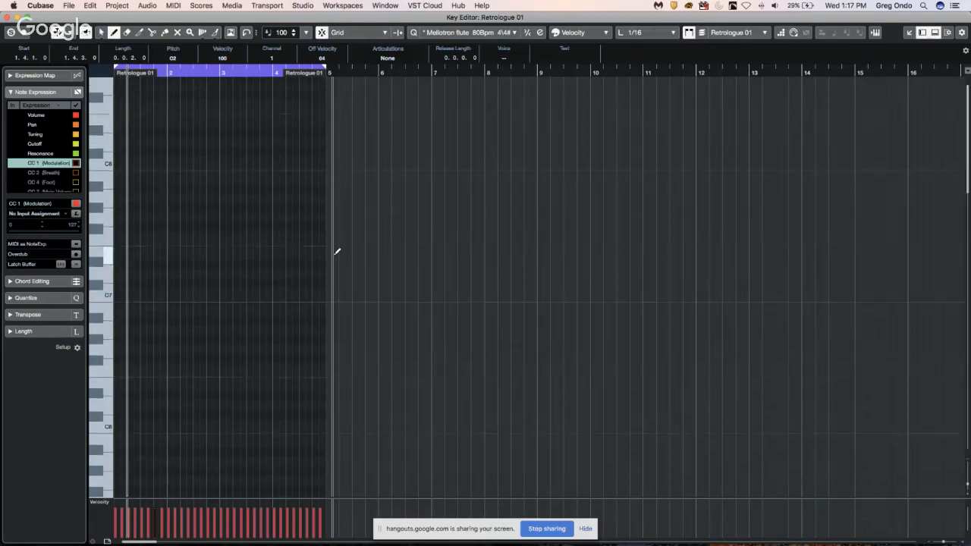
{"action": "scroll", "coordinate": [336, 251], "scroll_direction": "up", "scroll_amount": 10}
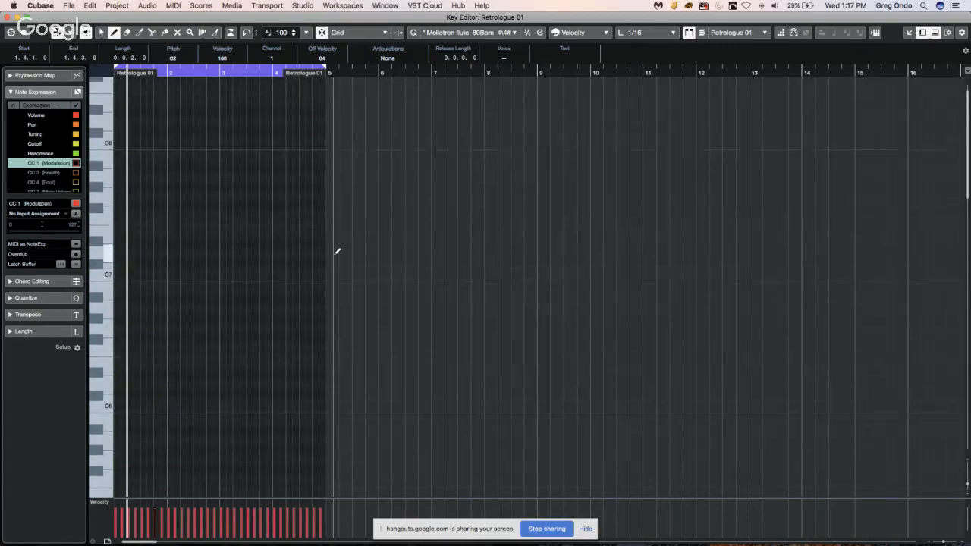
{"action": "scroll", "coordinate": [254, 232], "scroll_direction": "down", "scroll_amount": 20}
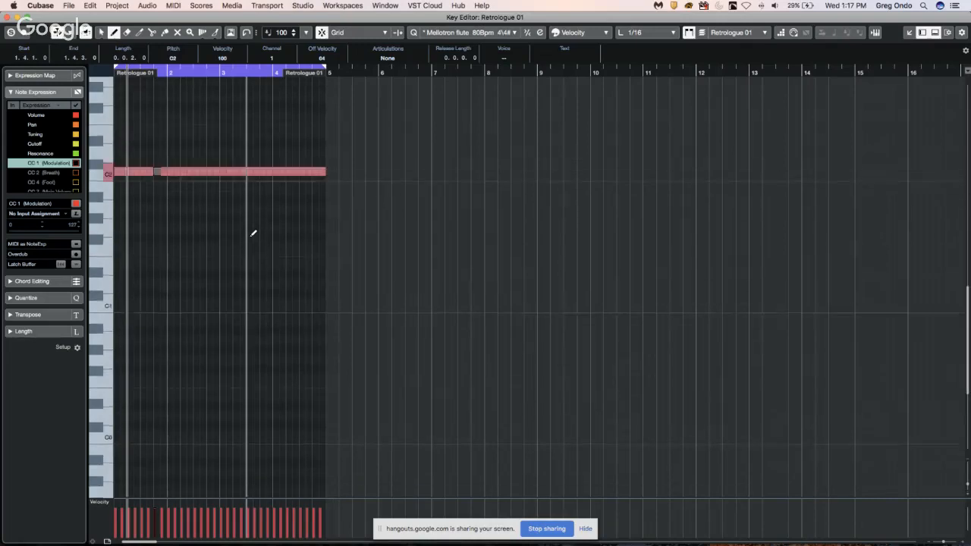
{"action": "scroll", "coordinate": [253, 233], "scroll_direction": "up", "scroll_amount": 4}
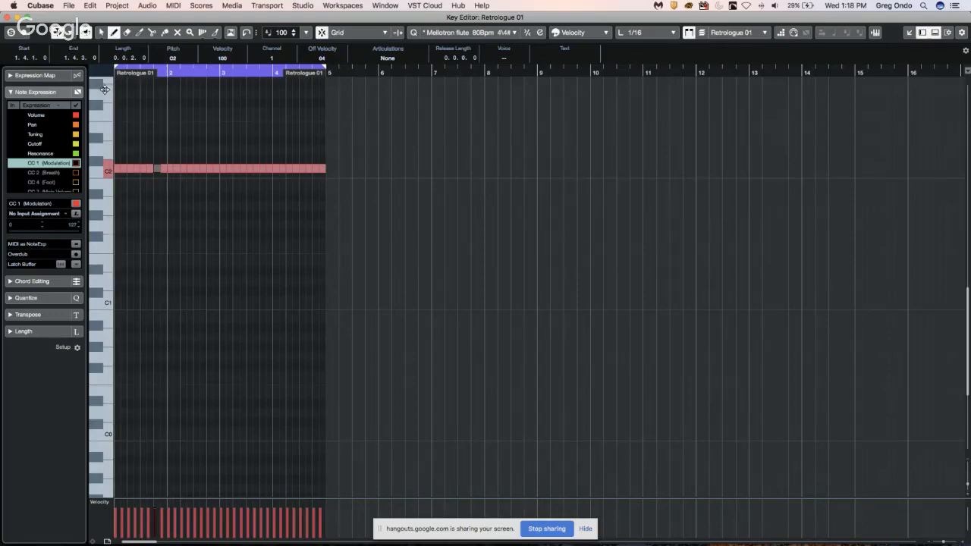
{"action": "left_click_drag", "start_coordinate": [105, 90], "coordinate": [105, 95]}
{"action": "right_click", "coordinate": [238, 199]}
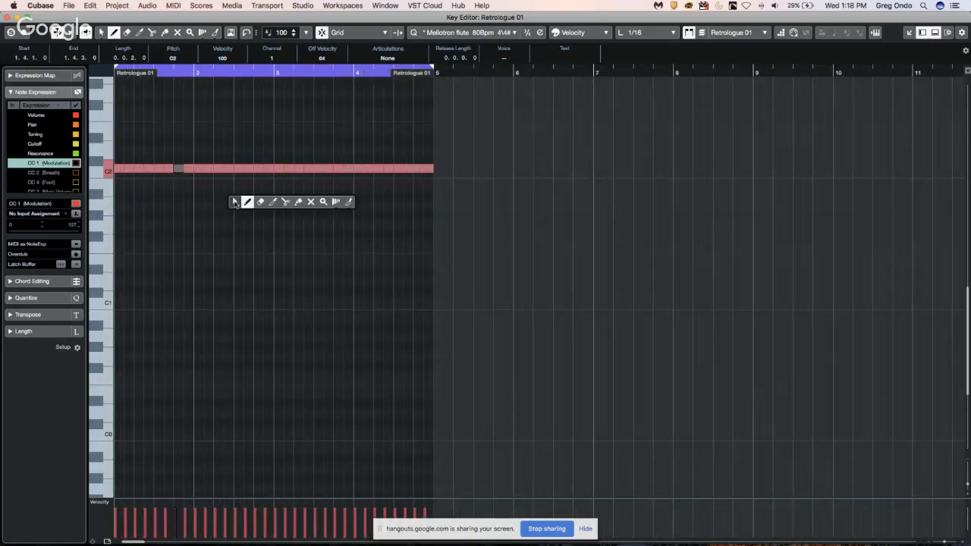
{"action": "left_click", "coordinate": [239, 199]}
Open the MIDI Logical Editor, move its window clear of the notes and use the Transform function.
{"action": "left_click", "coordinate": [172, 6]}
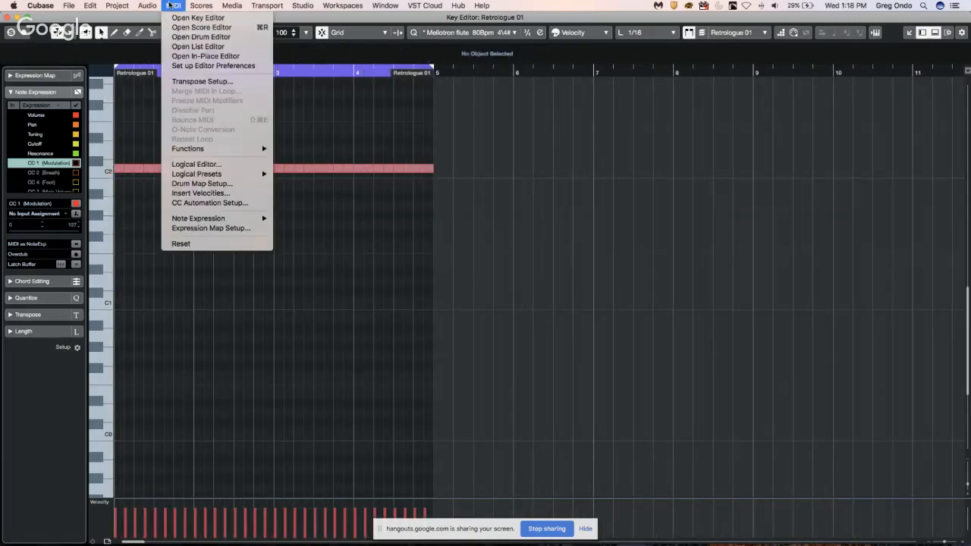
{"action": "left_click", "coordinate": [192, 164]}
{"action": "left_click_drag", "start_coordinate": [526, 212], "coordinate": [278, 219]}
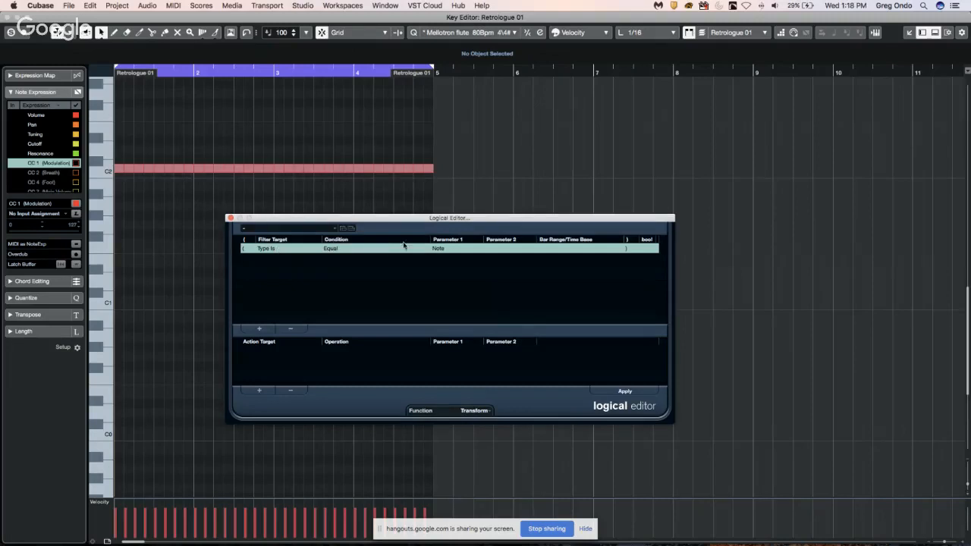
{"action": "left_click", "coordinate": [465, 410]}
Add an action on Value 1 with the operation Transpose to Scale, using C Major.
{"action": "left_click", "coordinate": [259, 390]}
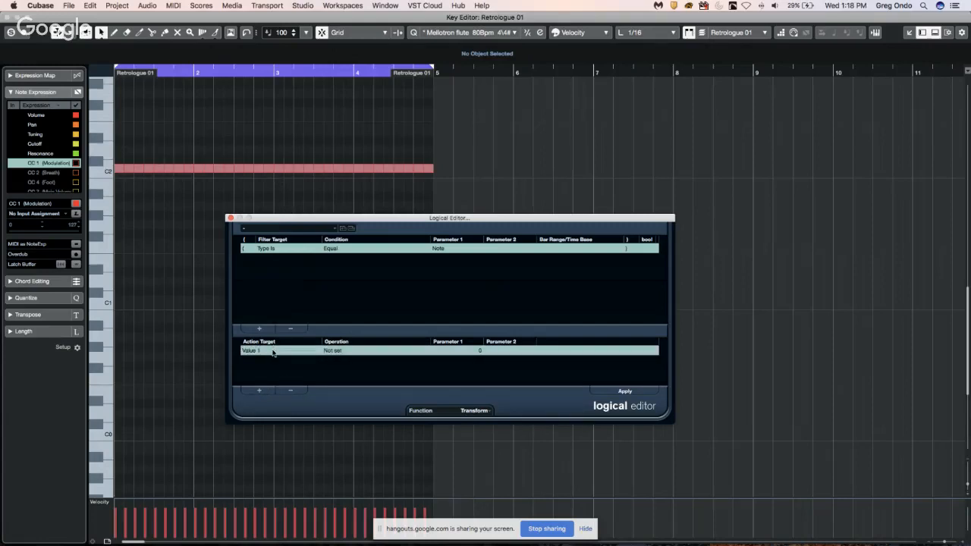
{"action": "left_click", "coordinate": [273, 352]}
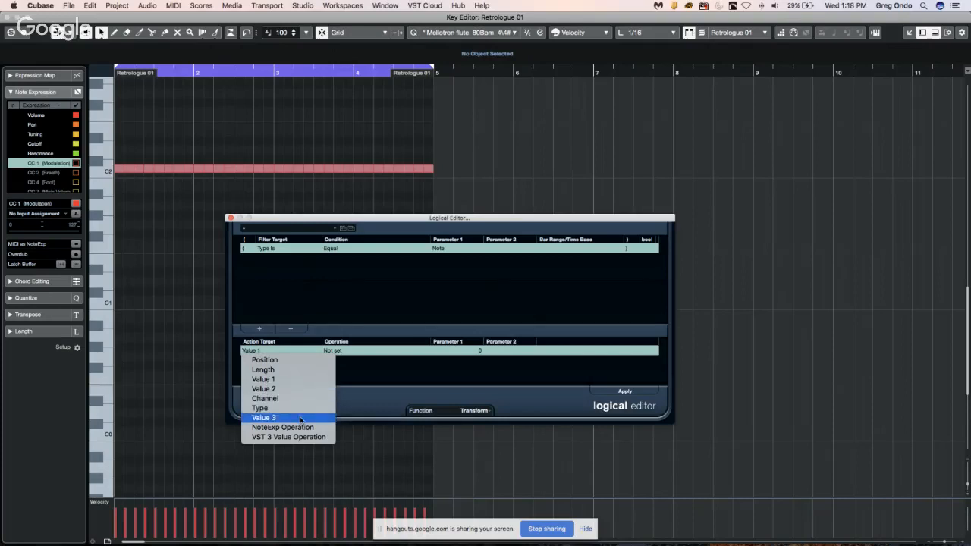
{"action": "left_click", "coordinate": [293, 380]}
{"action": "left_click", "coordinate": [333, 351]}
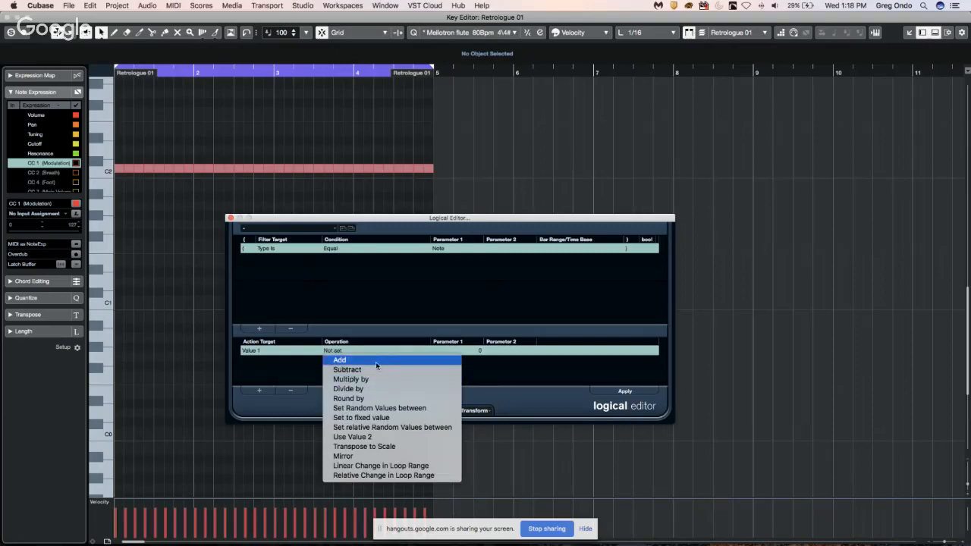
{"action": "left_click", "coordinate": [409, 446]}
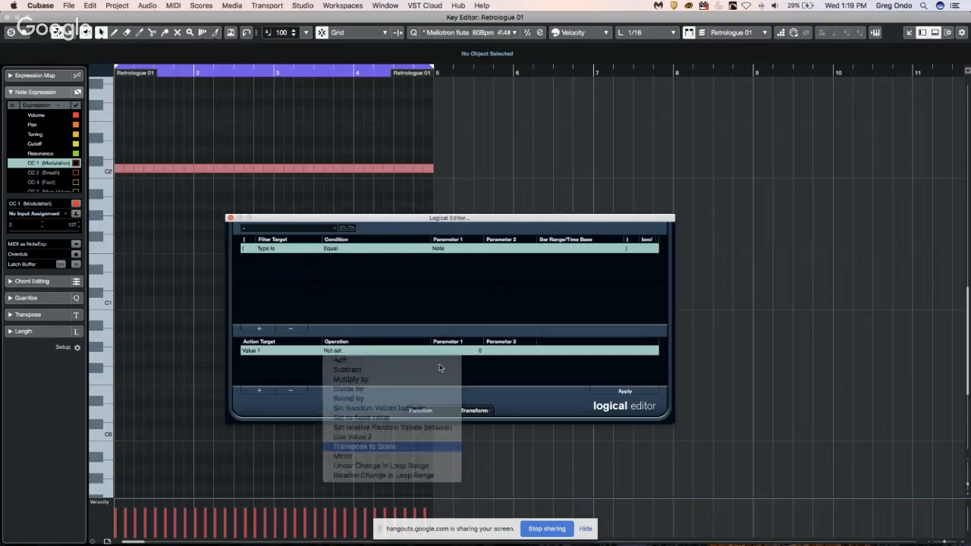
Add a second action on Value 1 with the operation Set relative Random Values between.
{"action": "left_click", "coordinate": [260, 391]}
{"action": "left_click", "coordinate": [257, 362]}
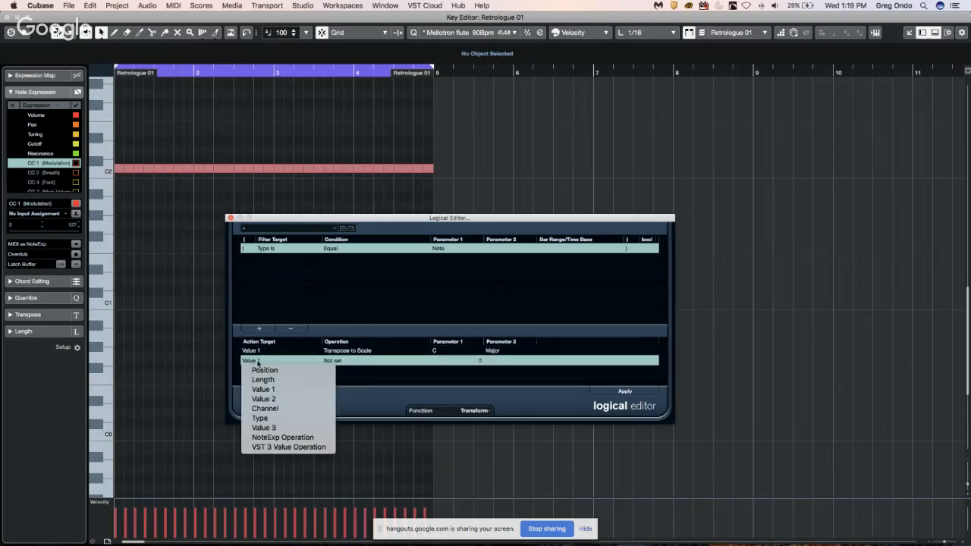
{"action": "left_click", "coordinate": [292, 390]}
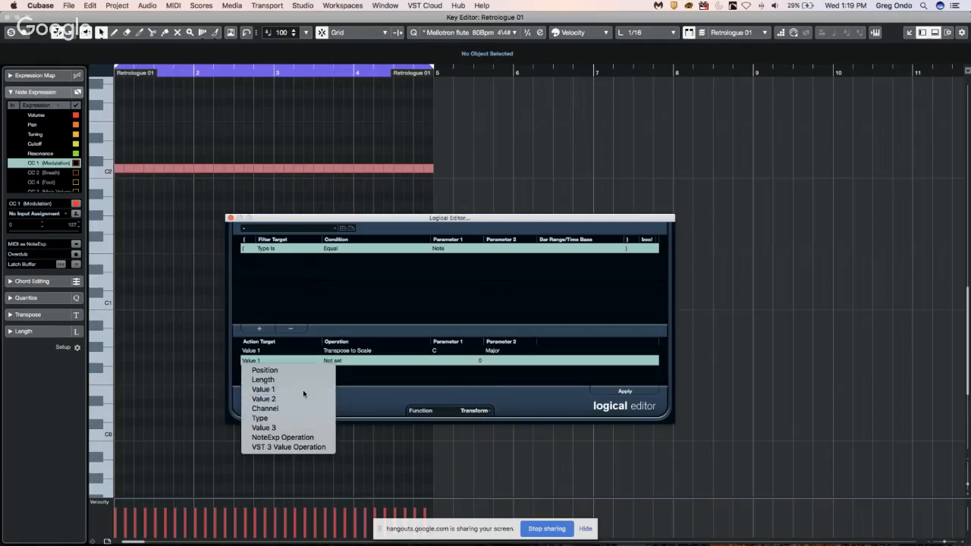
{"action": "left_click", "coordinate": [336, 361]}
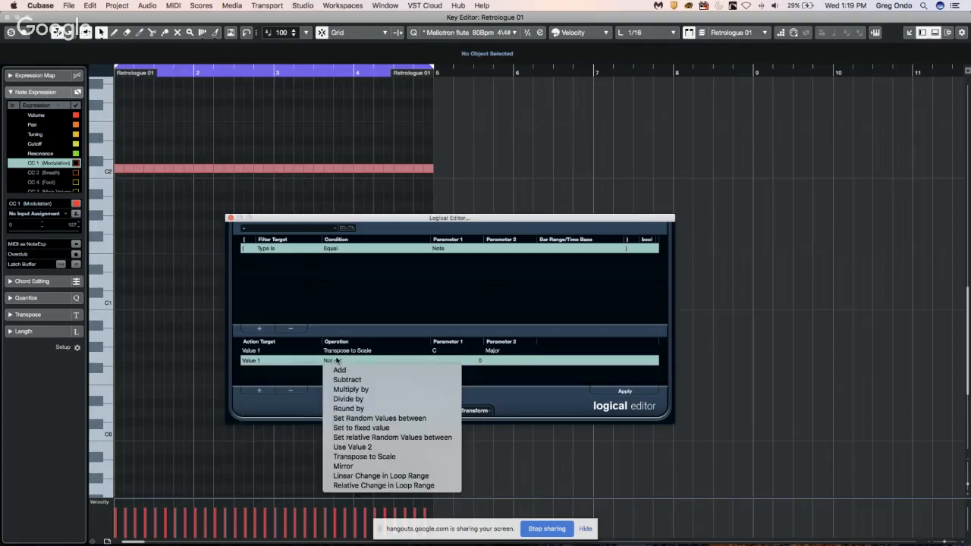
{"action": "left_click", "coordinate": [394, 438]}
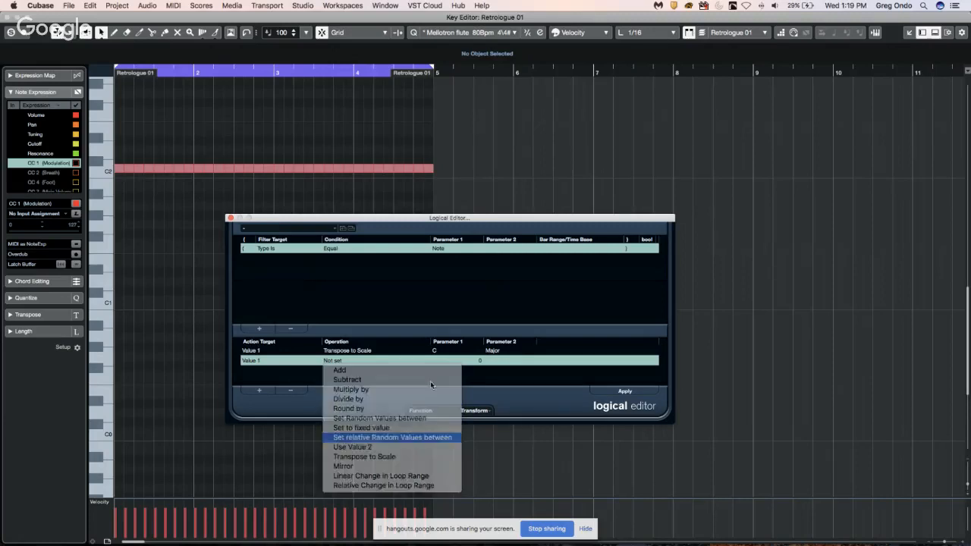
Set the relative random values to between 2 and 4, and apply the transform to the notes.
{"action": "left_click", "coordinate": [476, 360]}
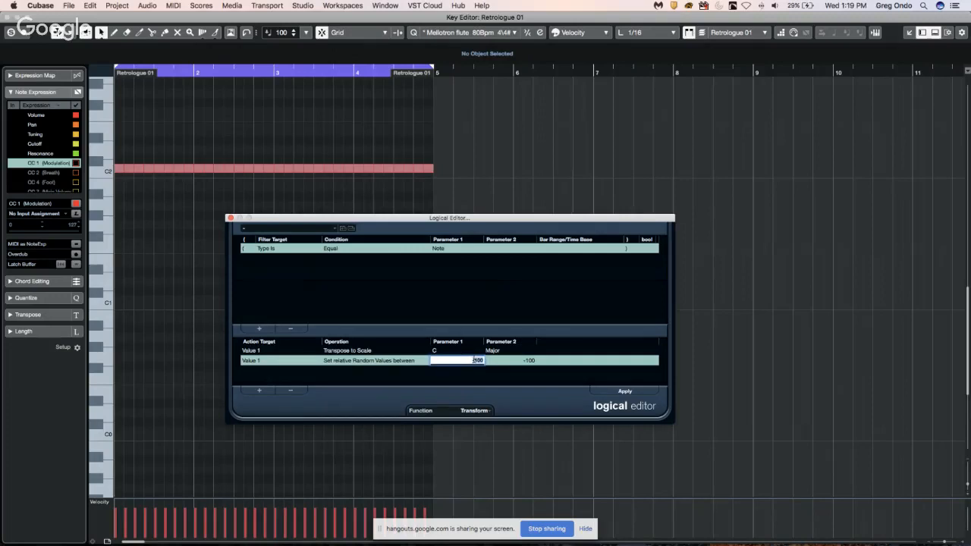
{"action": "type", "text": "4"}
{"action": "left_click", "coordinate": [531, 361]}
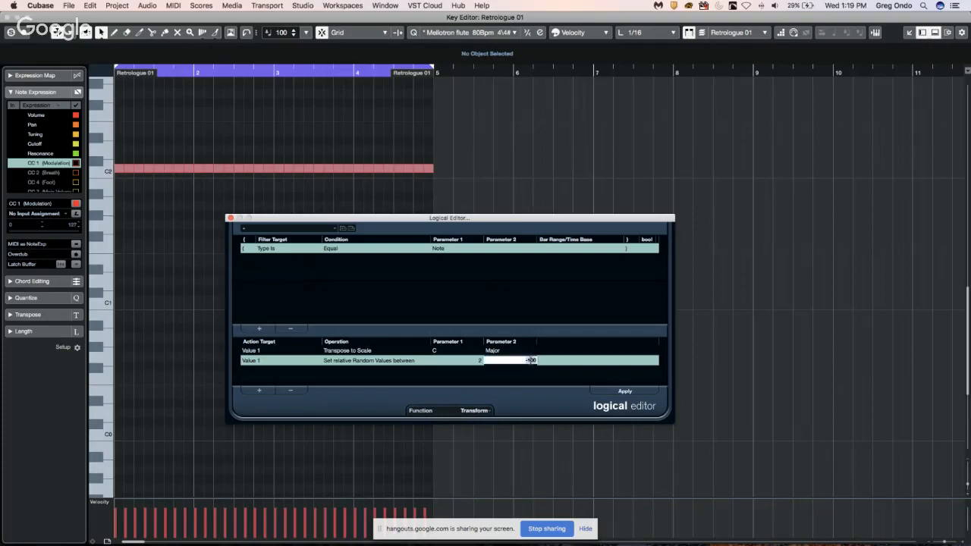
{"action": "type", "text": "6"}
{"action": "key", "text": "Return"}
{"action": "left_click", "coordinate": [625, 391]}
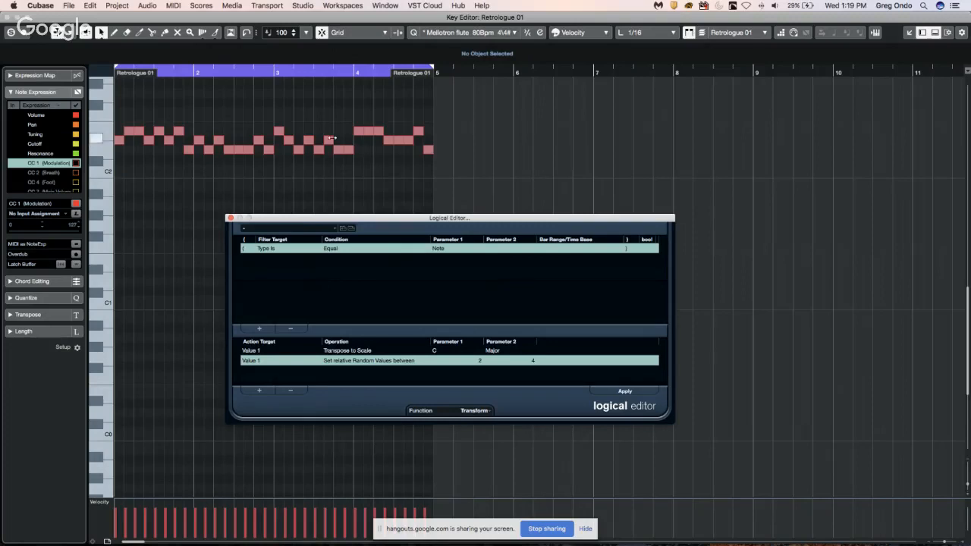
{"action": "scroll", "coordinate": [220, 172], "scroll_direction": "up", "scroll_amount": 1}
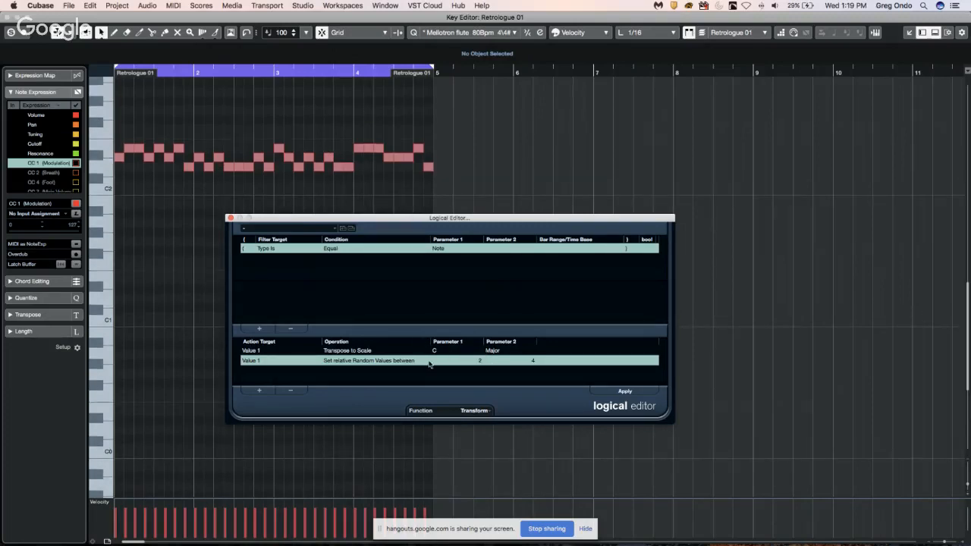
Try to enter new limits for the relative random values action.
{"action": "double_click", "coordinate": [476, 362]}
{"action": "key", "text": "Return"}
{"action": "double_click", "coordinate": [531, 362]}
{"action": "key", "text": "Return"}
Reselect Set relative Random Values between for the second action and set its two parameters to 2 and 4.
{"action": "left_click", "coordinate": [387, 362]}
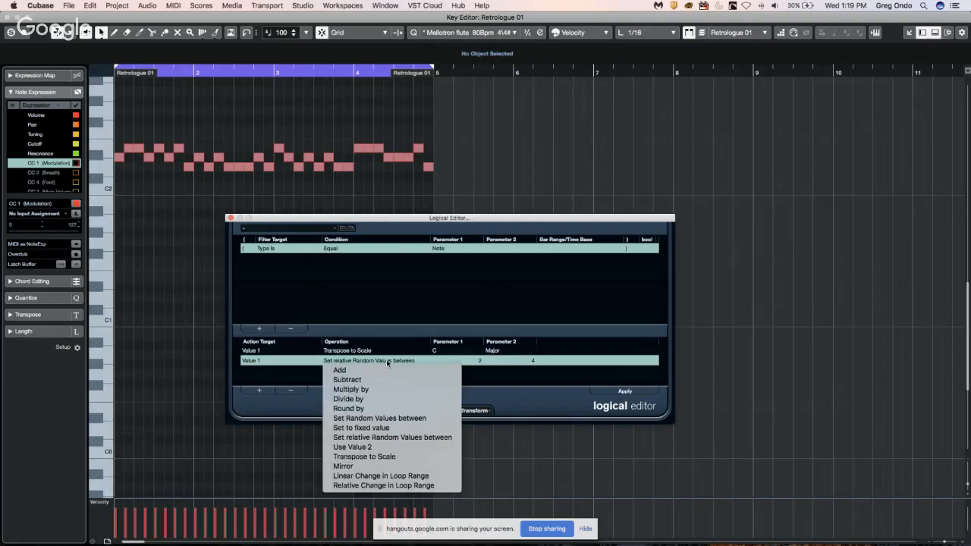
{"action": "left_click", "coordinate": [396, 437]}
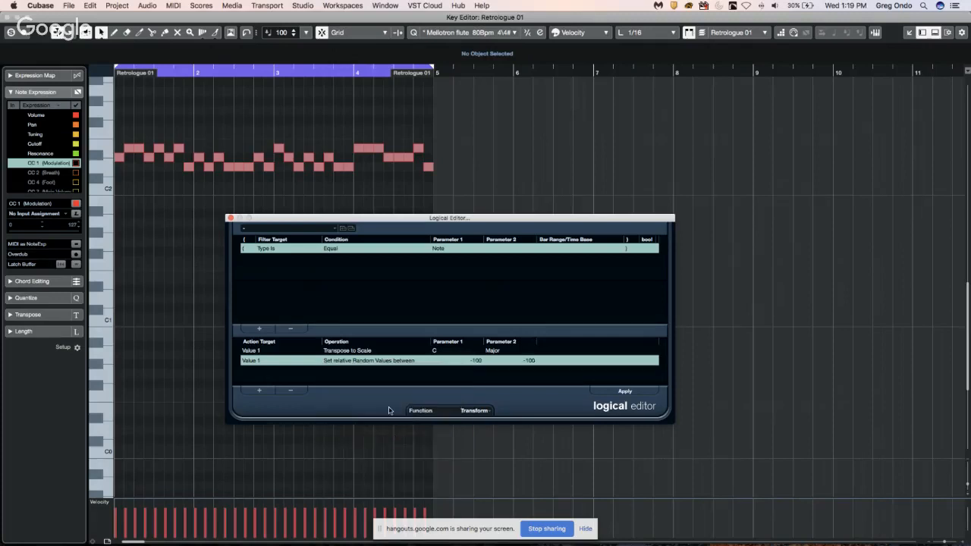
{"action": "left_click", "coordinate": [478, 361]}
{"action": "type", "text": "2"}
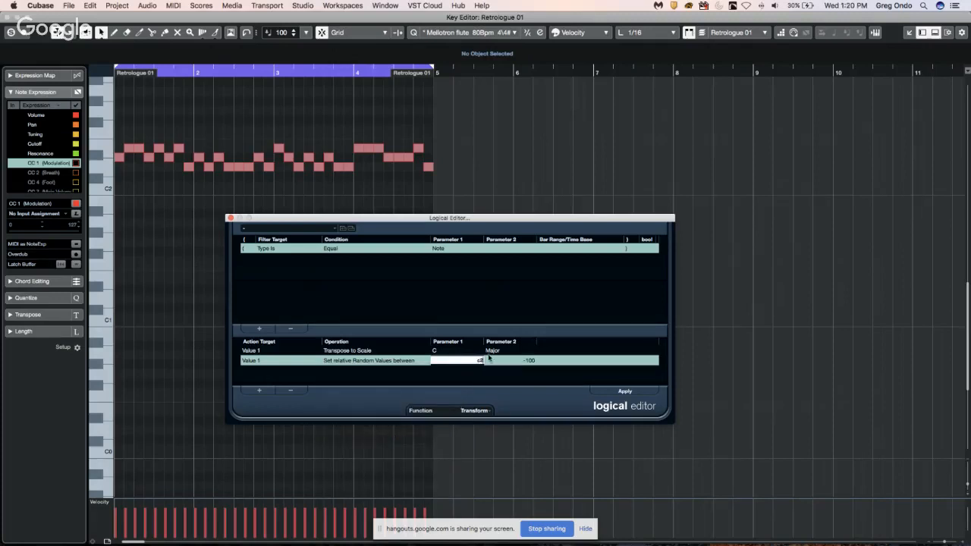
{"action": "left_click", "coordinate": [528, 361]}
{"action": "key", "text": "BackSpace"}
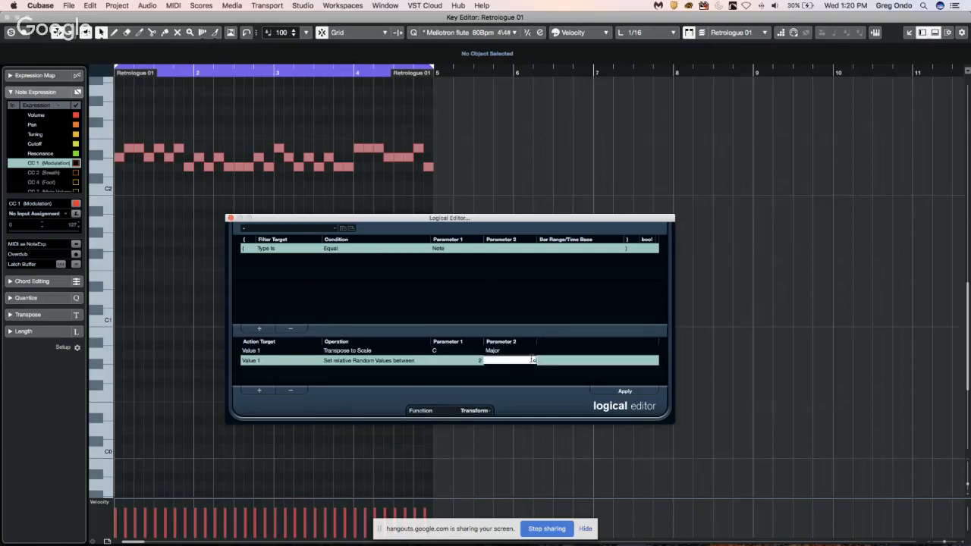
{"action": "type", "text": "14"}
{"action": "key", "text": "Return"}
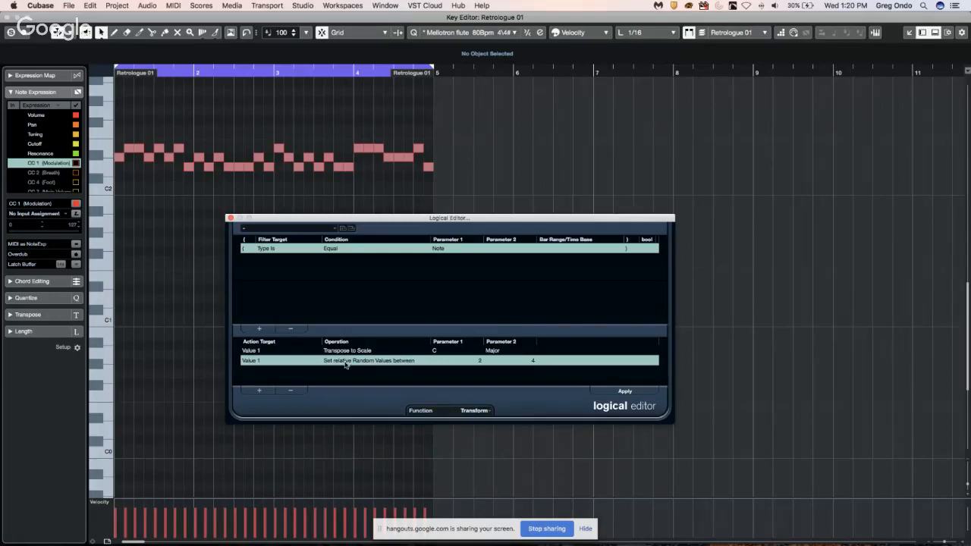
Apply the Logical Editor transform to the notes again and play back the pattern.
{"action": "left_click", "coordinate": [623, 392]}
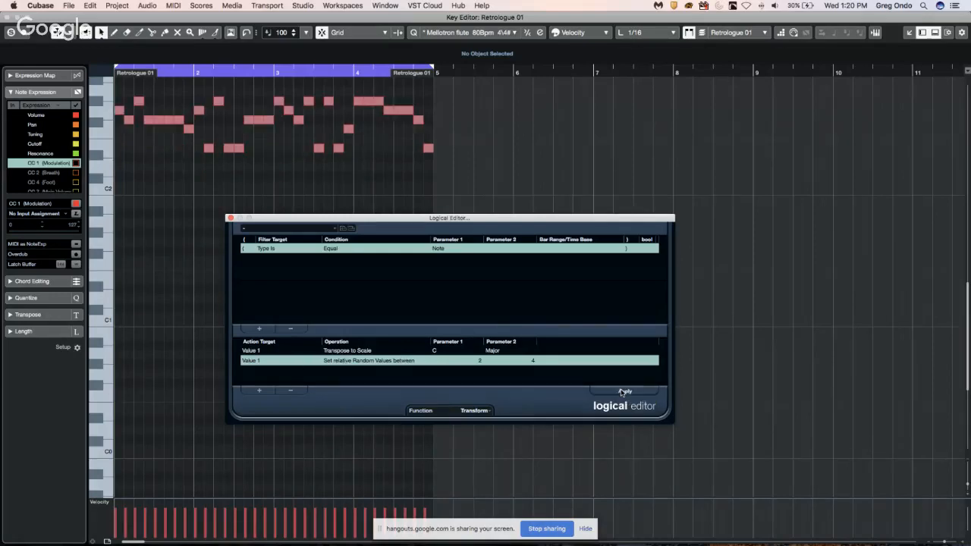
{"action": "scroll", "coordinate": [161, 221], "scroll_direction": "up", "scroll_amount": 3}
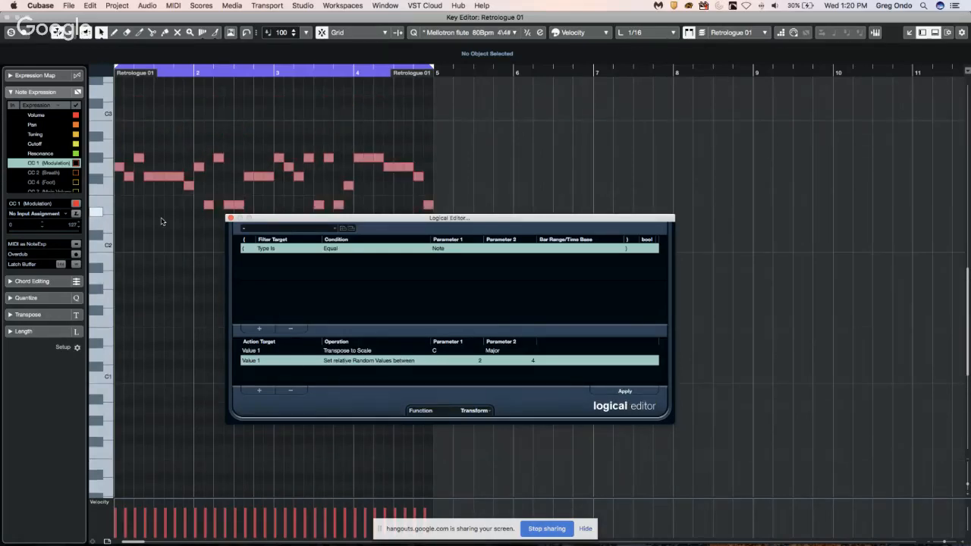
{"action": "key", "text": "space"}
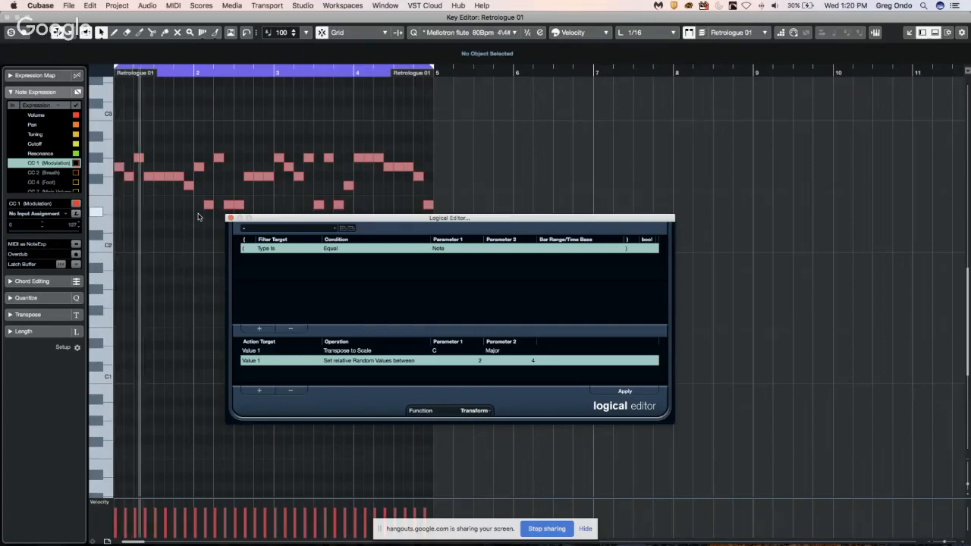
Apply the transform again, and add a third action that targets Position with Set relative Random Values between.
{"action": "left_click", "coordinate": [620, 391]}
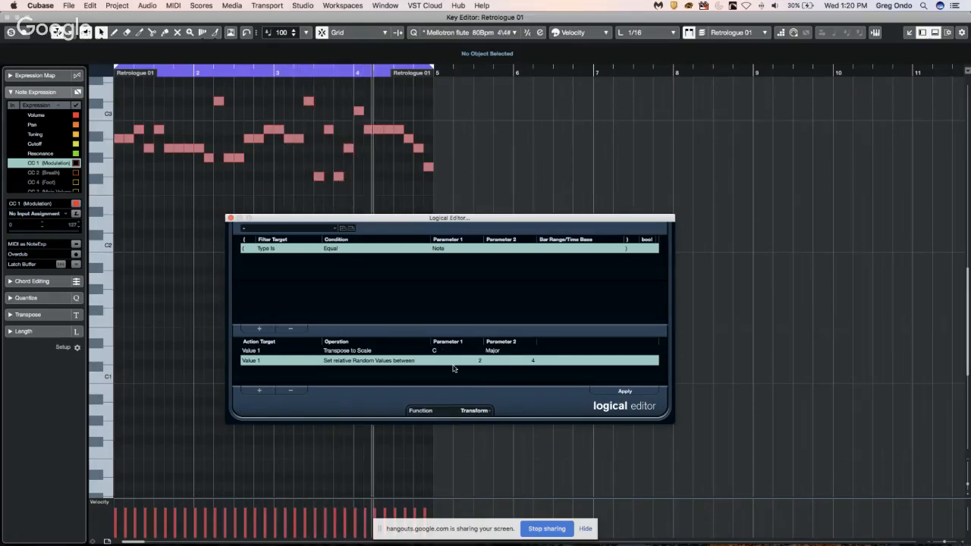
{"action": "left_click", "coordinate": [259, 391]}
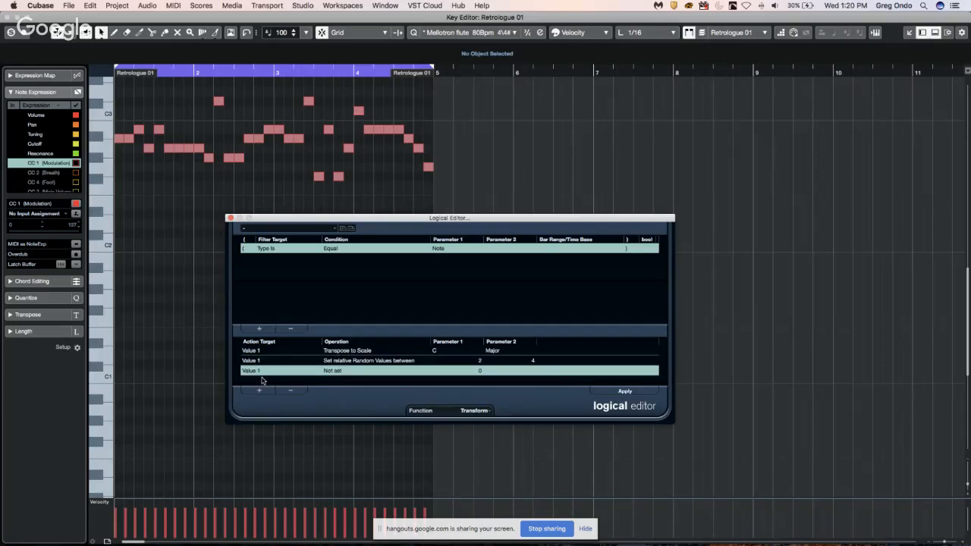
{"action": "left_click", "coordinate": [263, 371]}
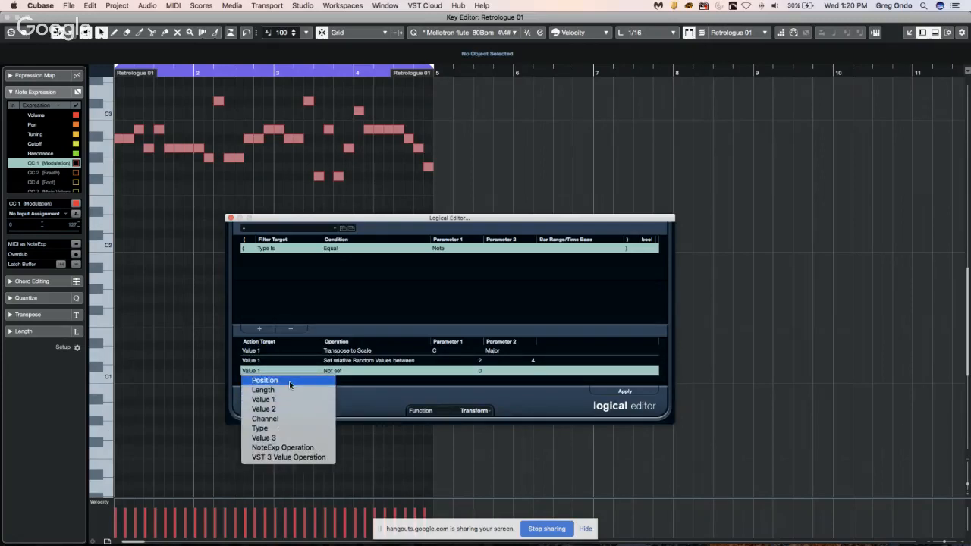
{"action": "left_click", "coordinate": [289, 382]}
{"action": "left_click", "coordinate": [348, 372]}
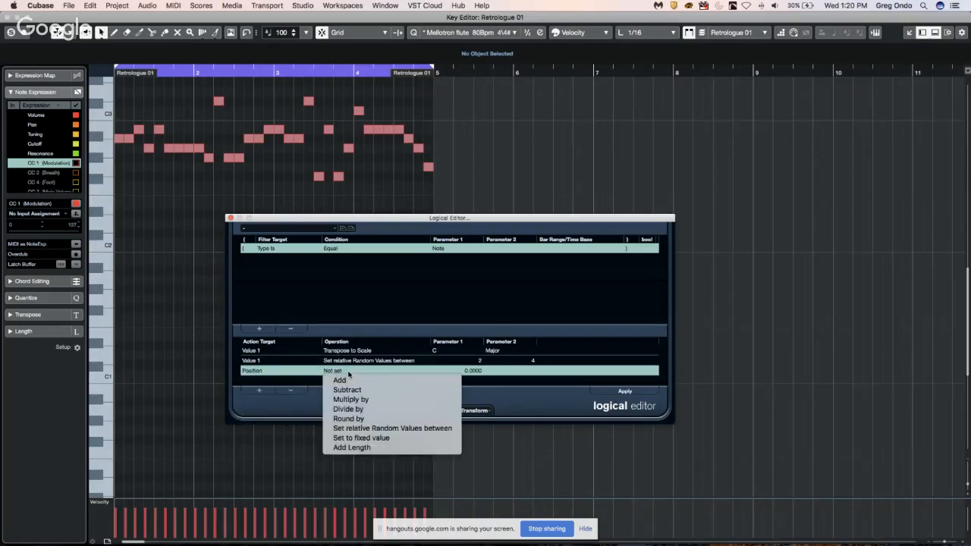
{"action": "left_click", "coordinate": [379, 429]}
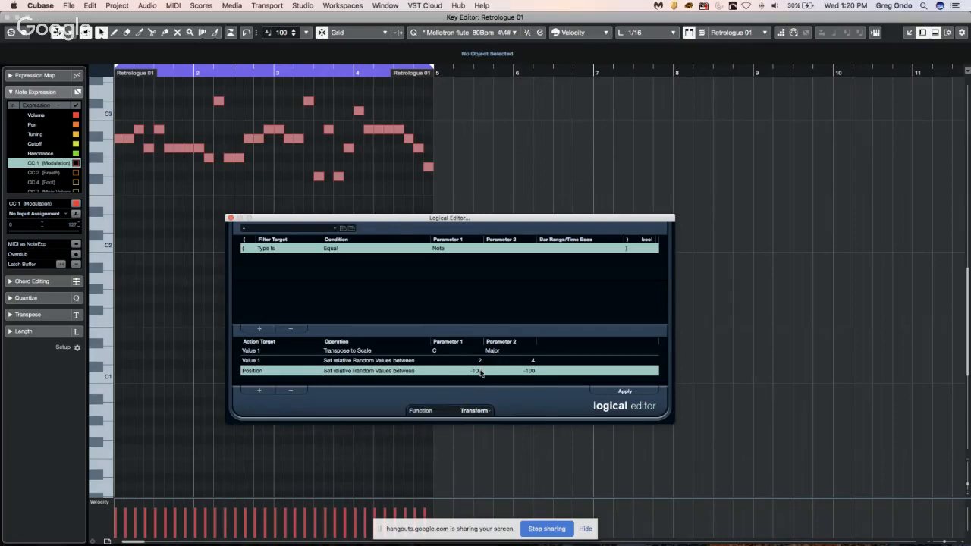
Apply the transform with both random limits of the Position action at -100, and play back the pattern.
{"action": "left_click", "coordinate": [478, 371]}
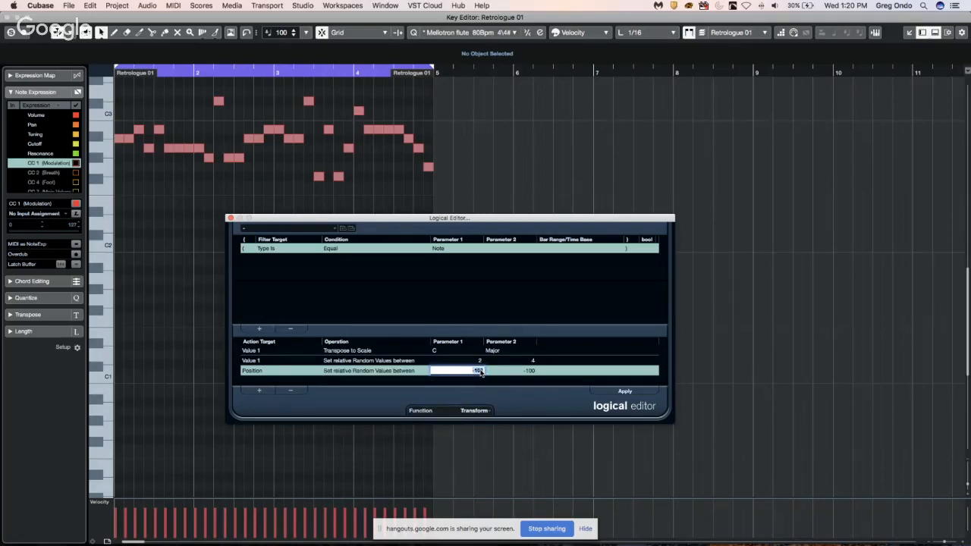
{"action": "left_click", "coordinate": [531, 370]}
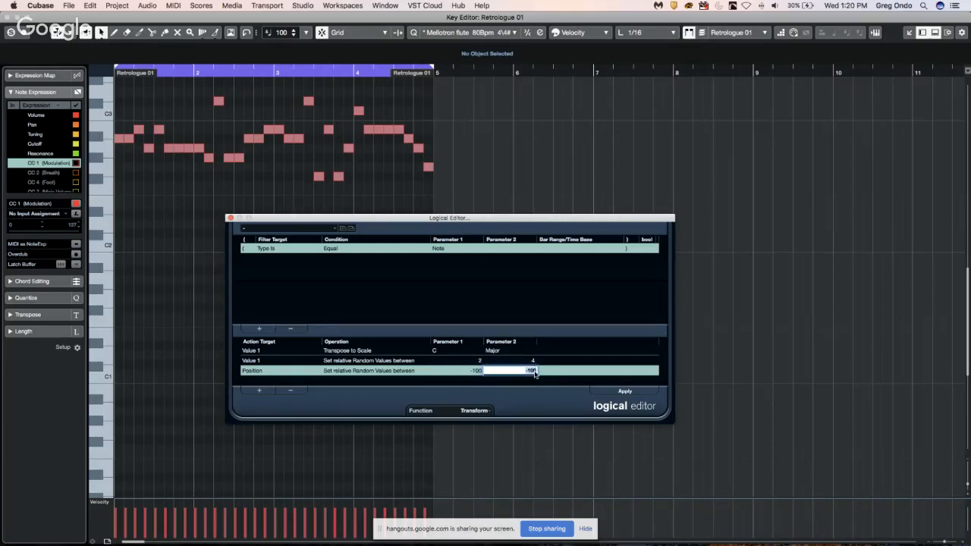
{"action": "left_click", "coordinate": [624, 392]}
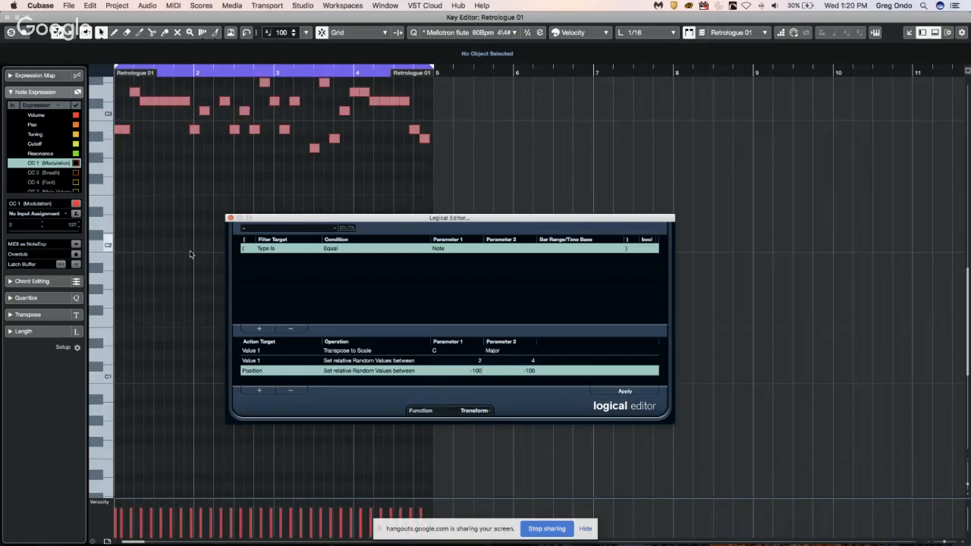
{"action": "key", "text": "space"}
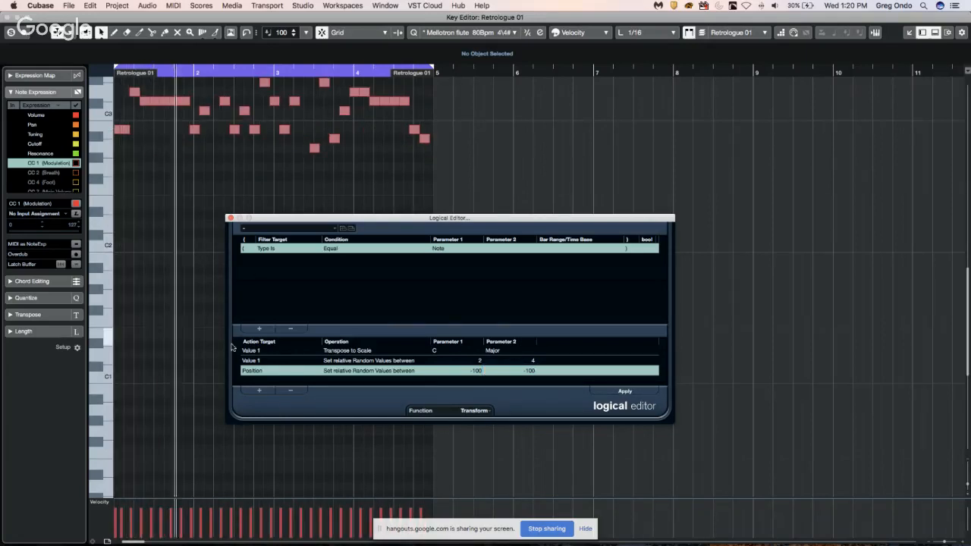
Add a fourth action that targets Length with Set Random Values between 0 and 360.
{"action": "left_click", "coordinate": [260, 390]}
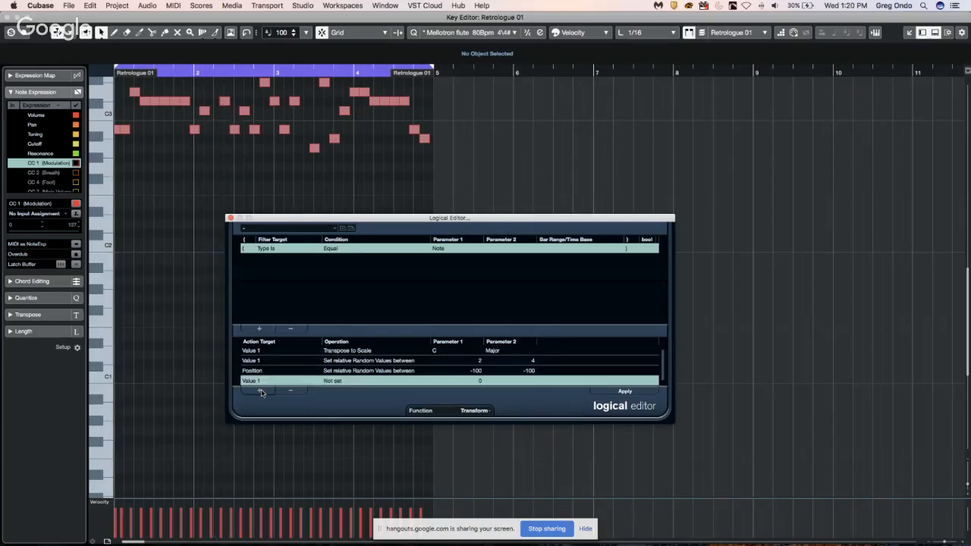
{"action": "left_click", "coordinate": [252, 381]}
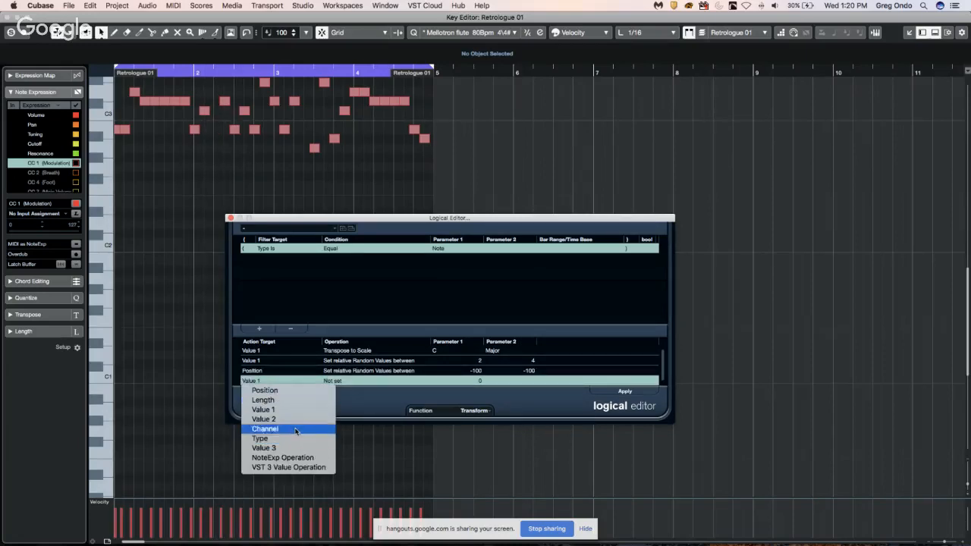
{"action": "left_click", "coordinate": [292, 400]}
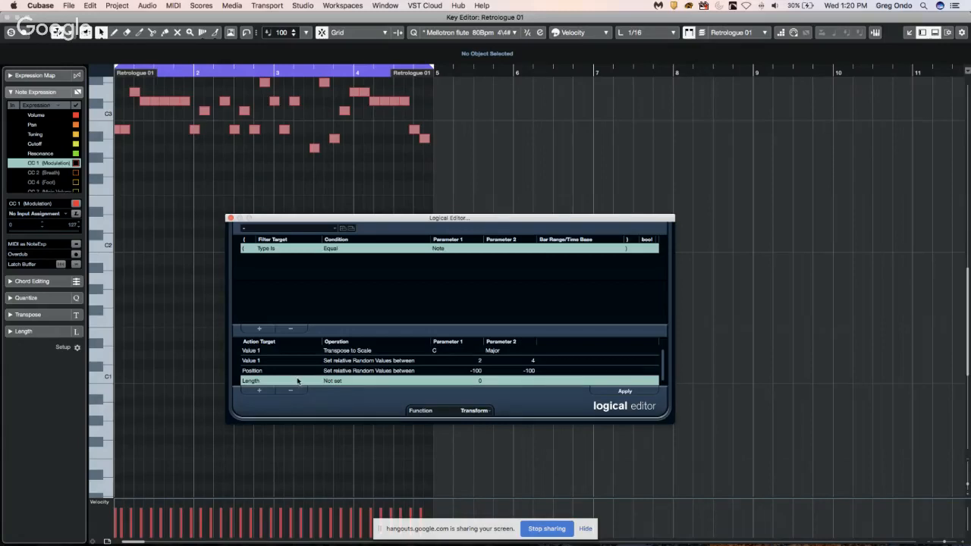
{"action": "left_click", "coordinate": [334, 382]}
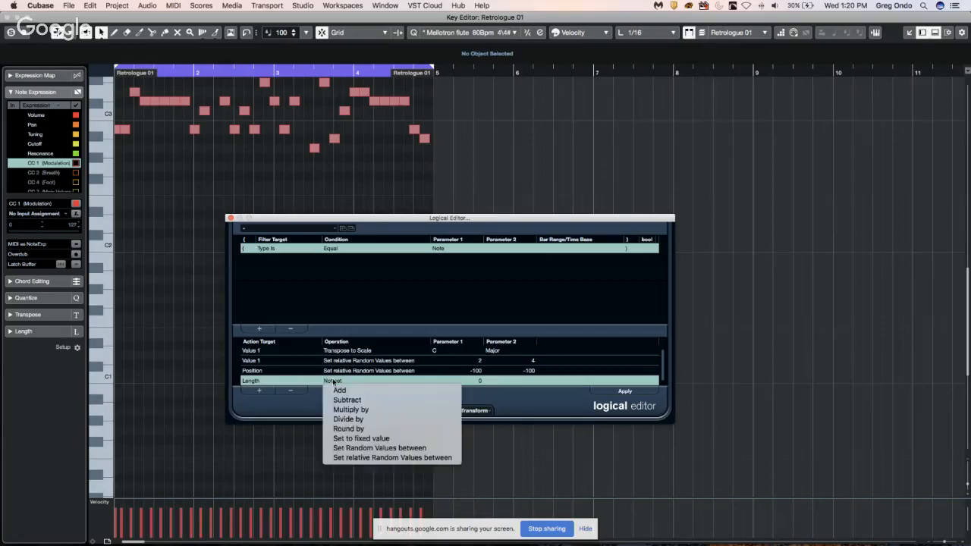
{"action": "left_click", "coordinate": [386, 448]}
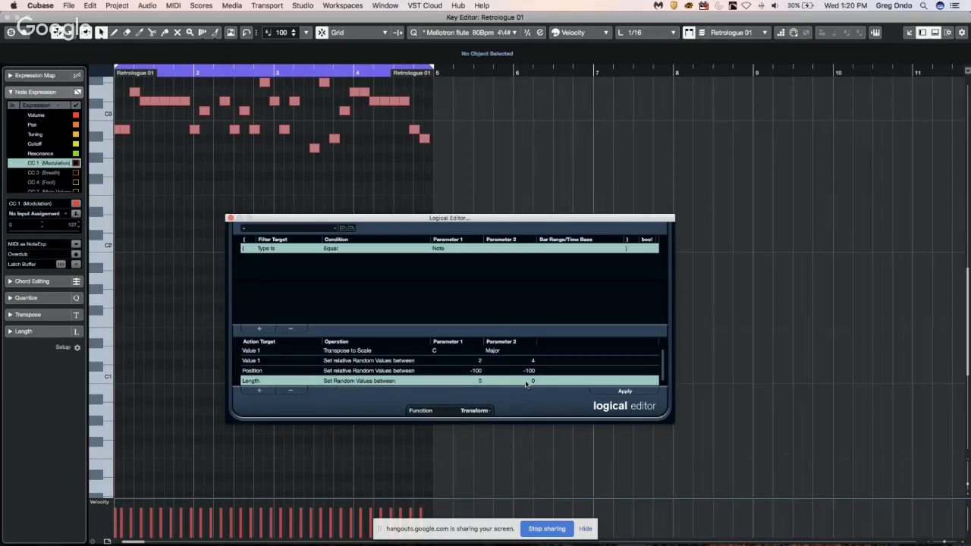
{"action": "left_click", "coordinate": [531, 381]}
{"action": "type", "text": "360"}
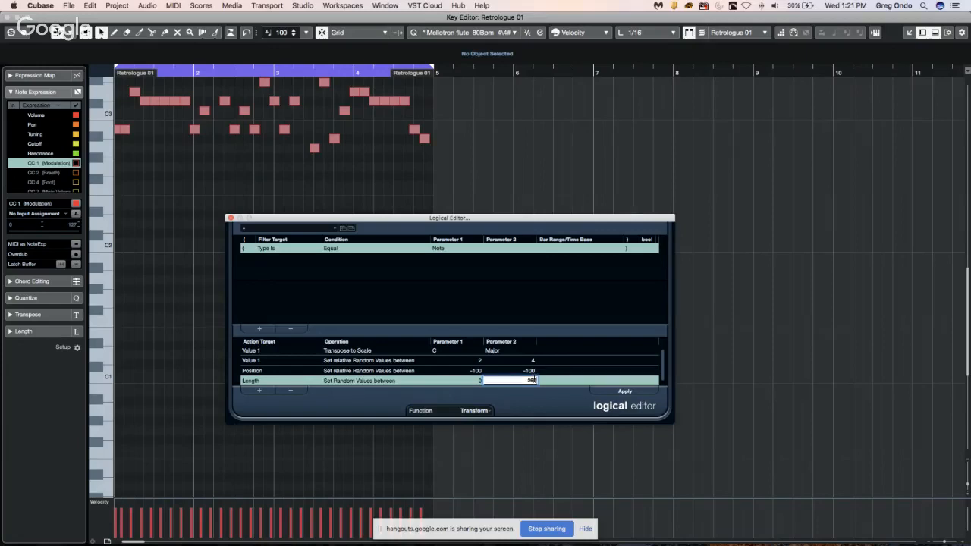
{"action": "key", "text": "Return"}
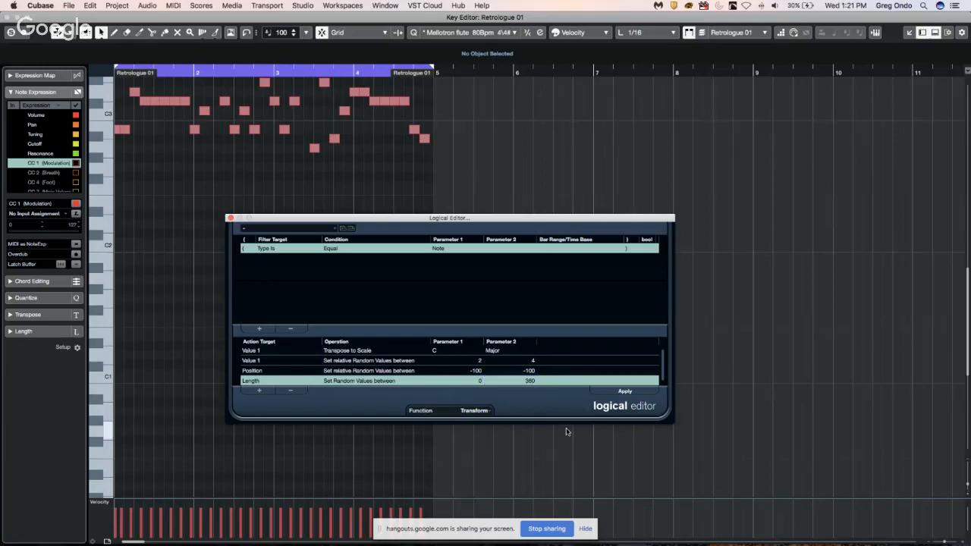
Apply the transform with the random length action to the notes and play back the pattern.
{"action": "left_click", "coordinate": [618, 393]}
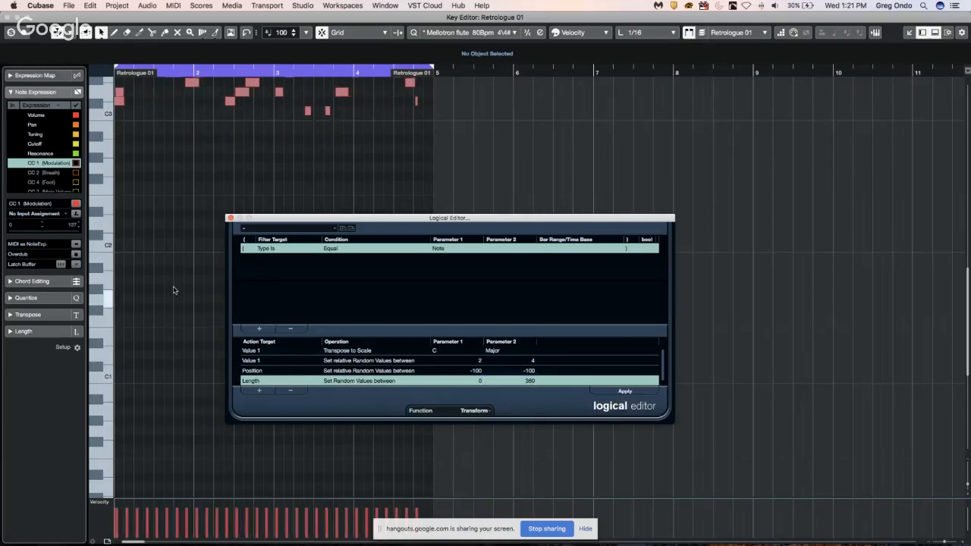
{"action": "scroll", "coordinate": [155, 288], "scroll_direction": "up", "scroll_amount": 5}
{"action": "scroll", "coordinate": [155, 288], "scroll_direction": "down", "scroll_amount": 8}
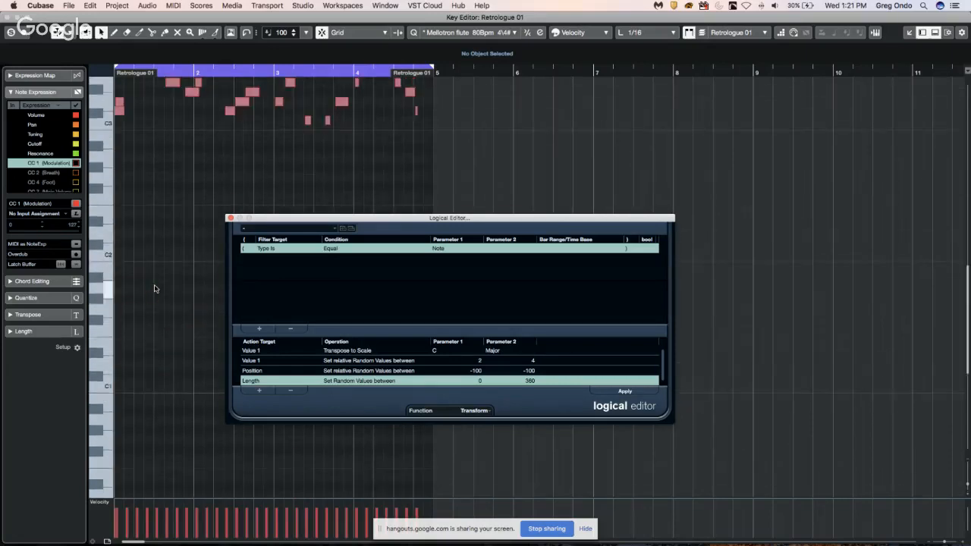
{"action": "scroll", "coordinate": [155, 288], "scroll_direction": "up", "scroll_amount": 1}
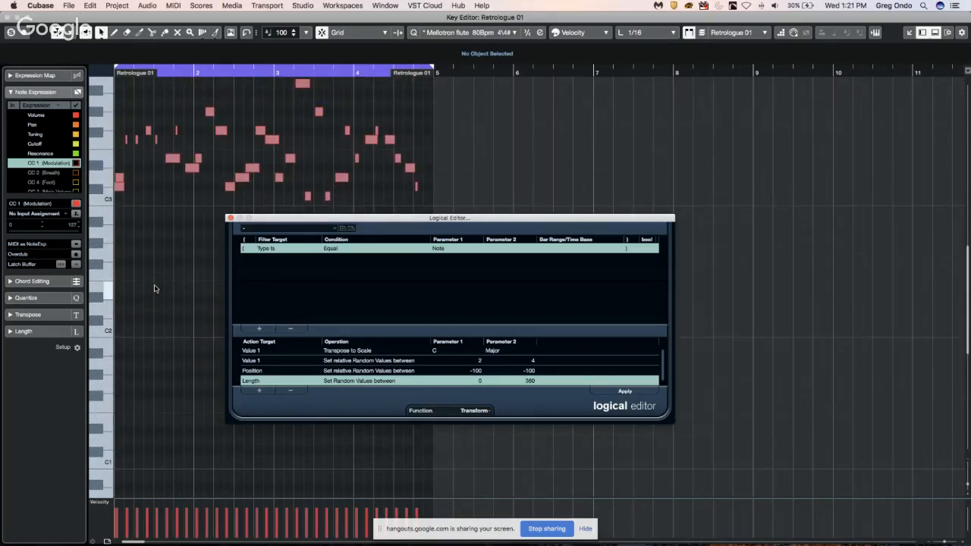
{"action": "key", "text": "space"}
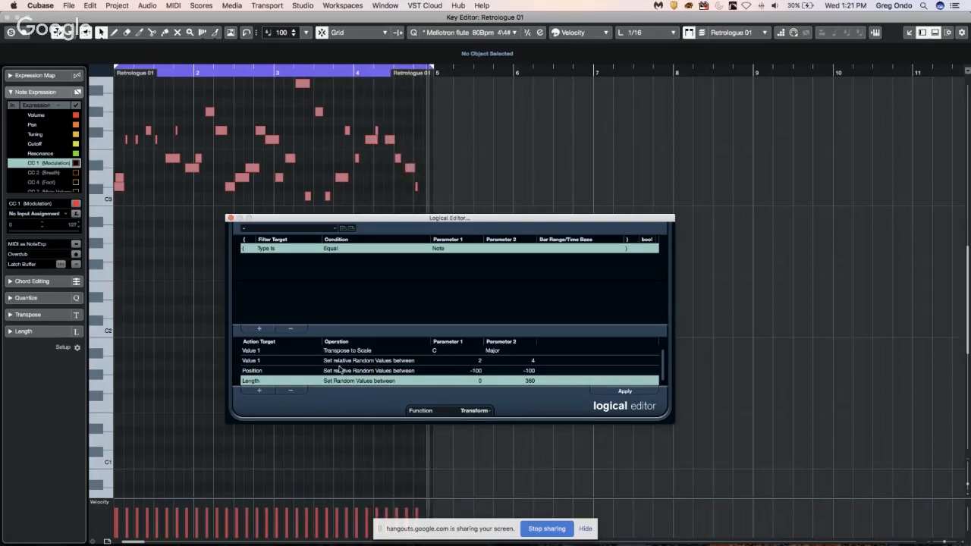
Change the root note of the Transpose to Scale action to D, apply the transform, and stop playback.
{"action": "left_click", "coordinate": [434, 351]}
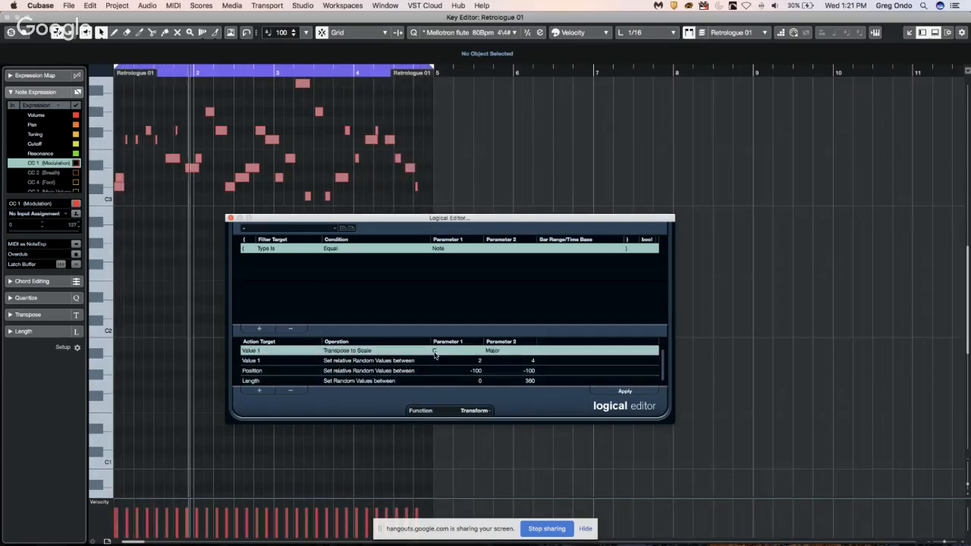
{"action": "left_click", "coordinate": [435, 352]}
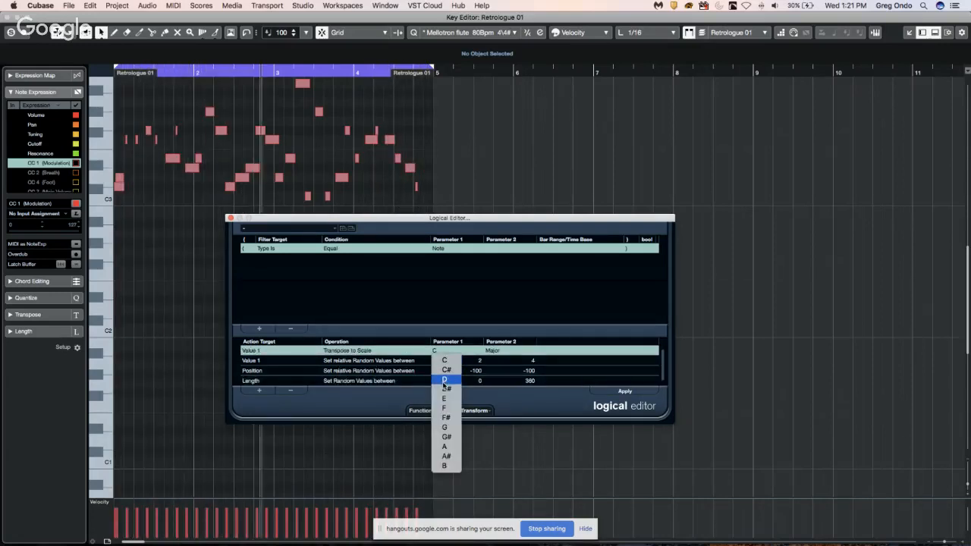
{"action": "left_click", "coordinate": [443, 384]}
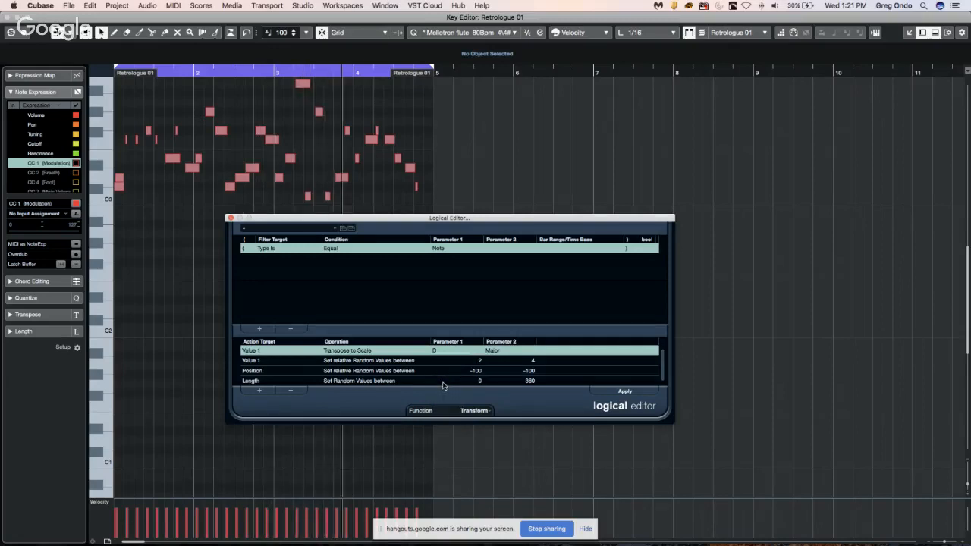
{"action": "left_click", "coordinate": [619, 391]}
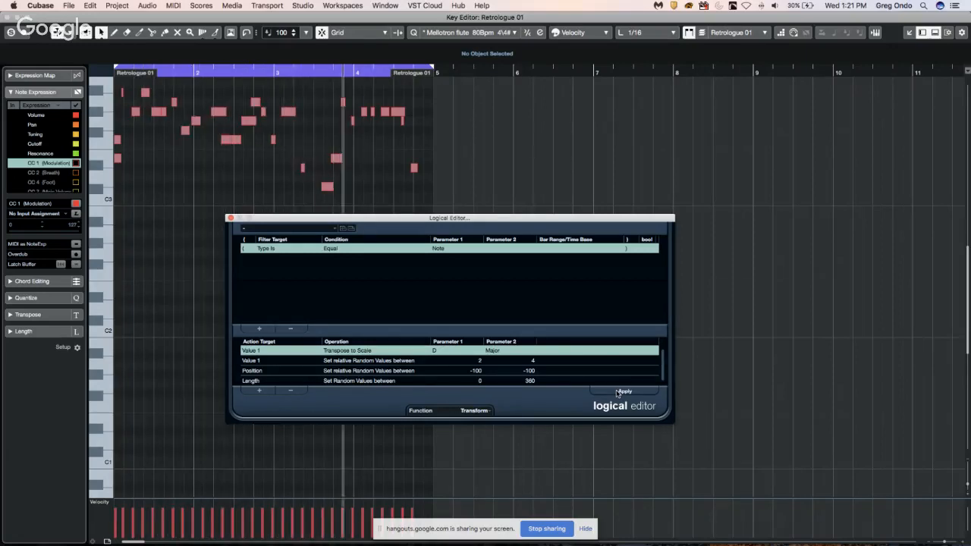
{"action": "key", "text": "space"}
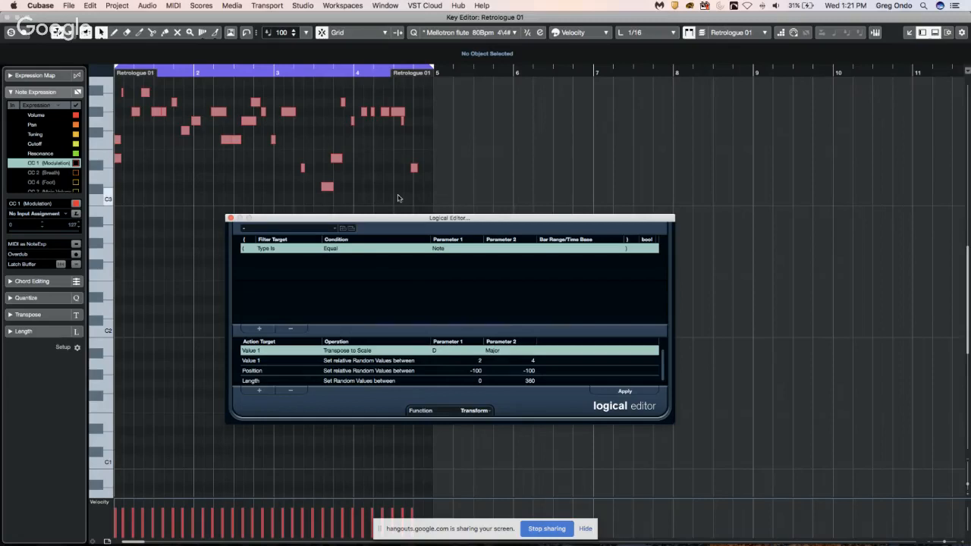
Close the Key Editor and add one HALion Sonic SE instrument track with stereo output to the project.
{"action": "scroll", "coordinate": [94, 262], "scroll_direction": "up", "scroll_amount": 1}
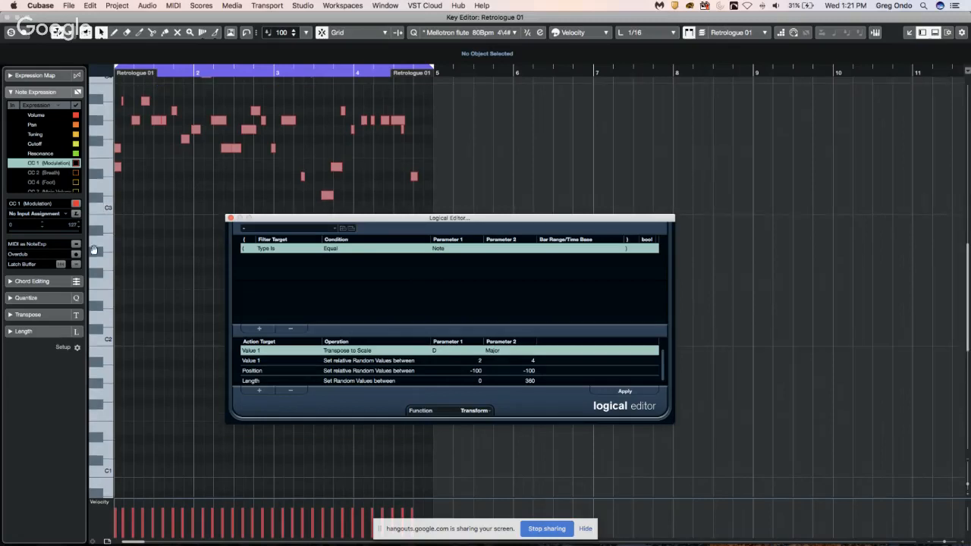
{"action": "left_click", "coordinate": [9, 17]}
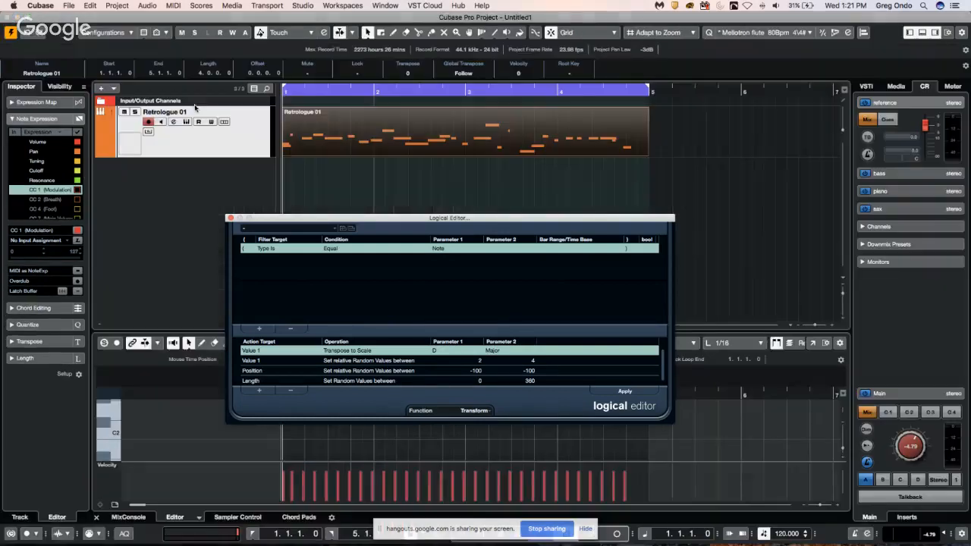
{"action": "right_click", "coordinate": [198, 179]}
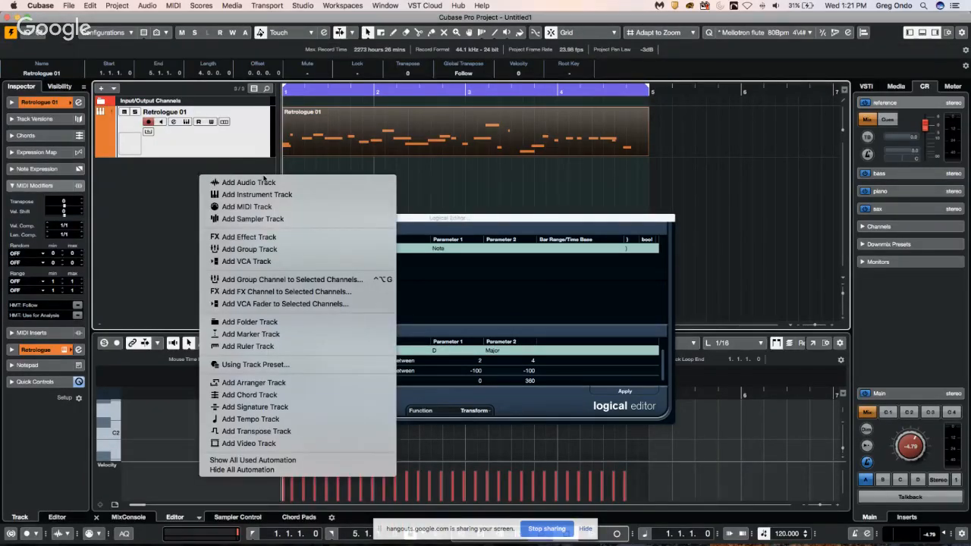
{"action": "left_click", "coordinate": [311, 195]}
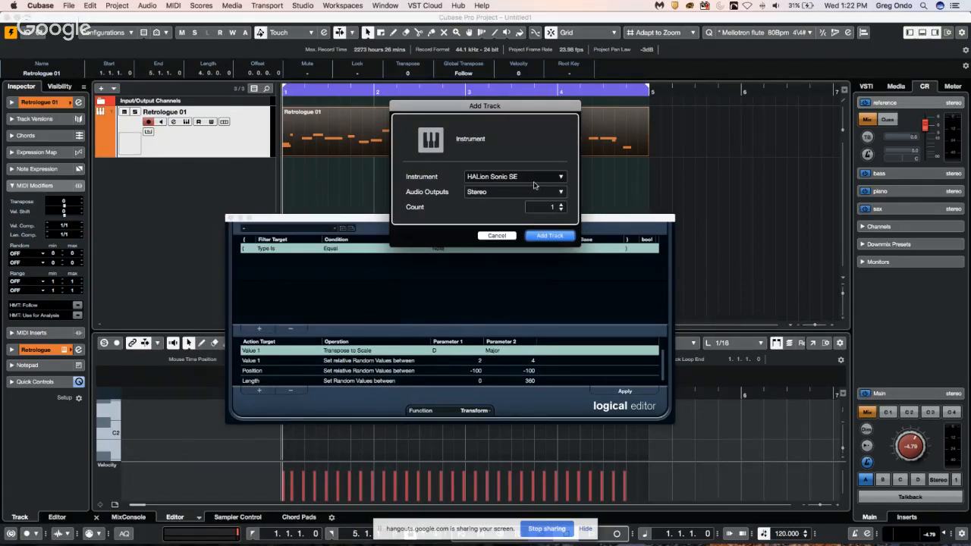
{"action": "left_click", "coordinate": [545, 235]}
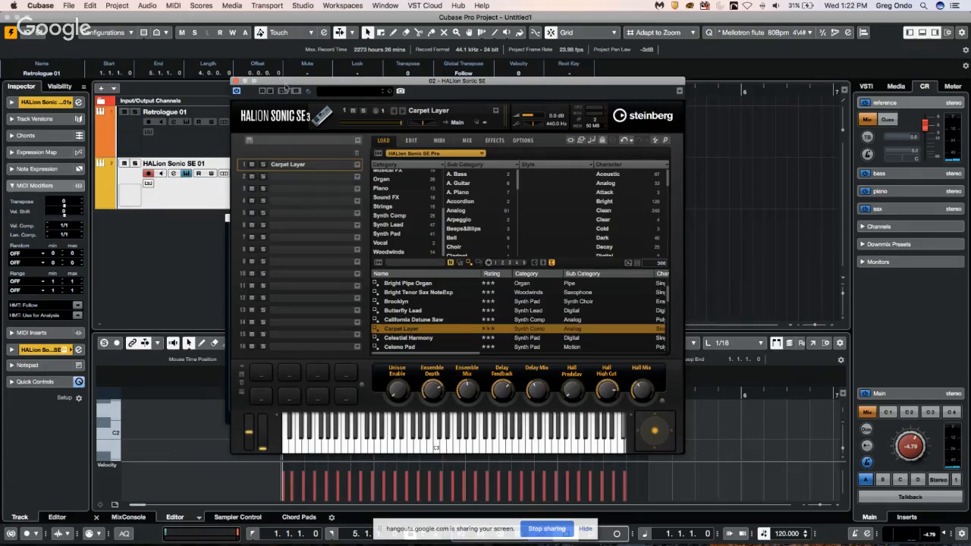
Move the HALion Sonic SE window aside and close the Logical Editor.
{"action": "left_click_drag", "start_coordinate": [286, 84], "coordinate": [423, 74]}
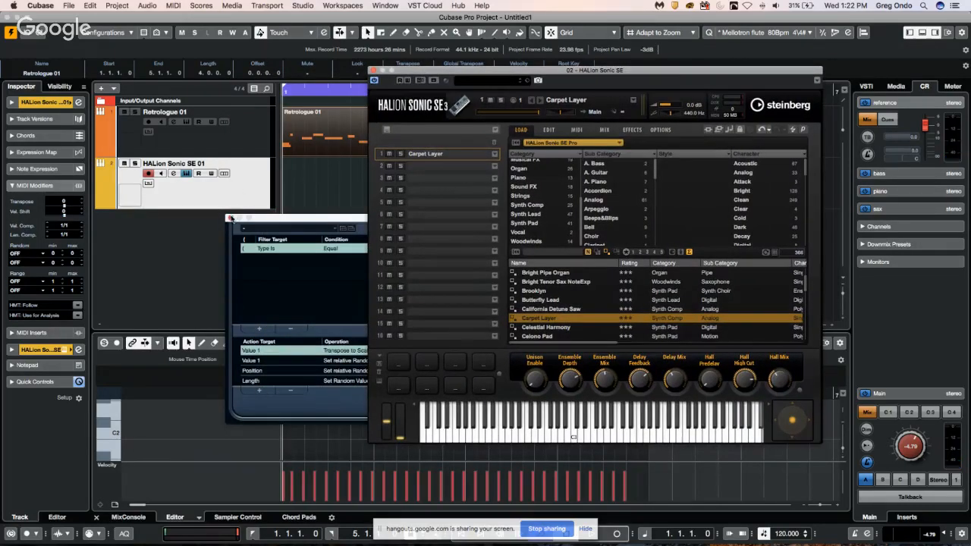
{"action": "left_click", "coordinate": [231, 219]}
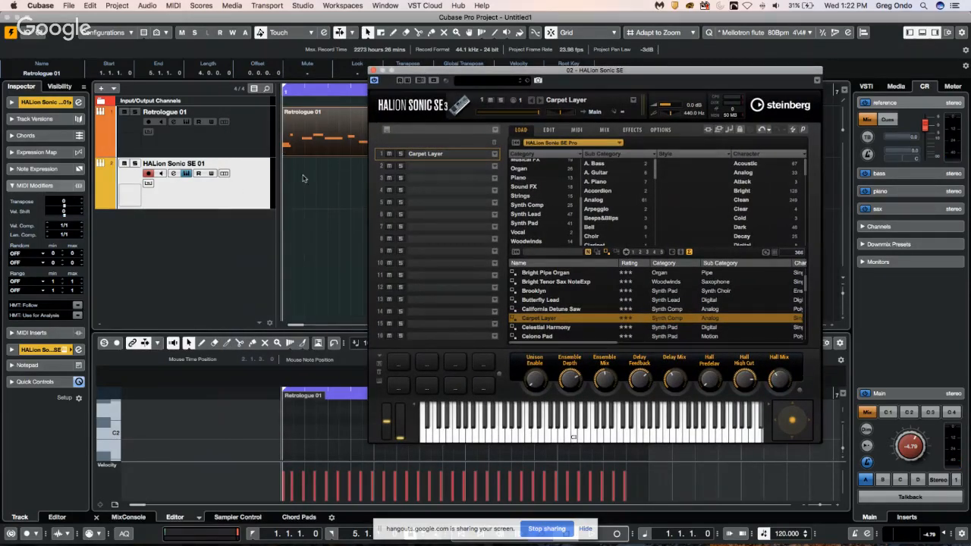
{"action": "left_click", "coordinate": [258, 202]}
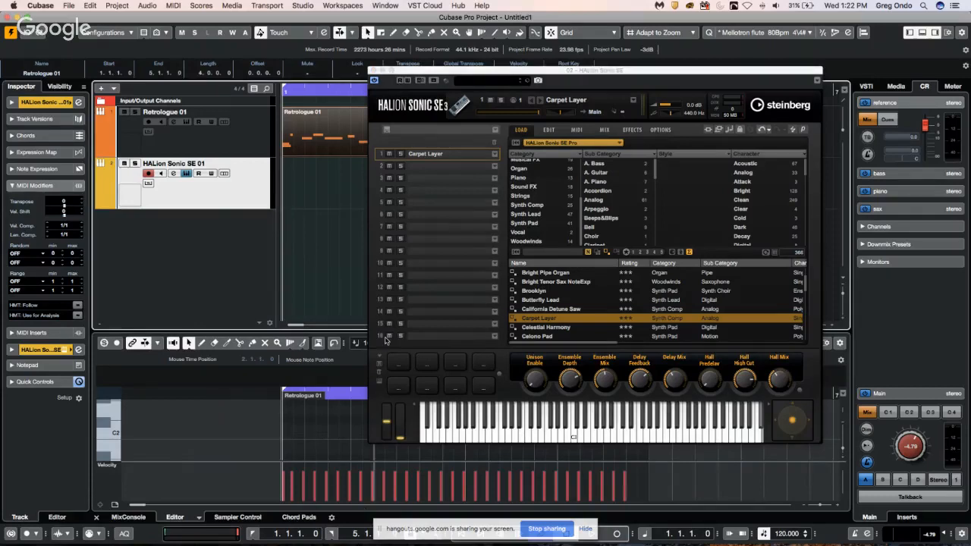
Show the Chord Pads and audition the C, A7 and Dmin pads with the HALion Sonic SE track.
{"action": "left_click", "coordinate": [298, 517]}
{"action": "left_click", "coordinate": [166, 471]}
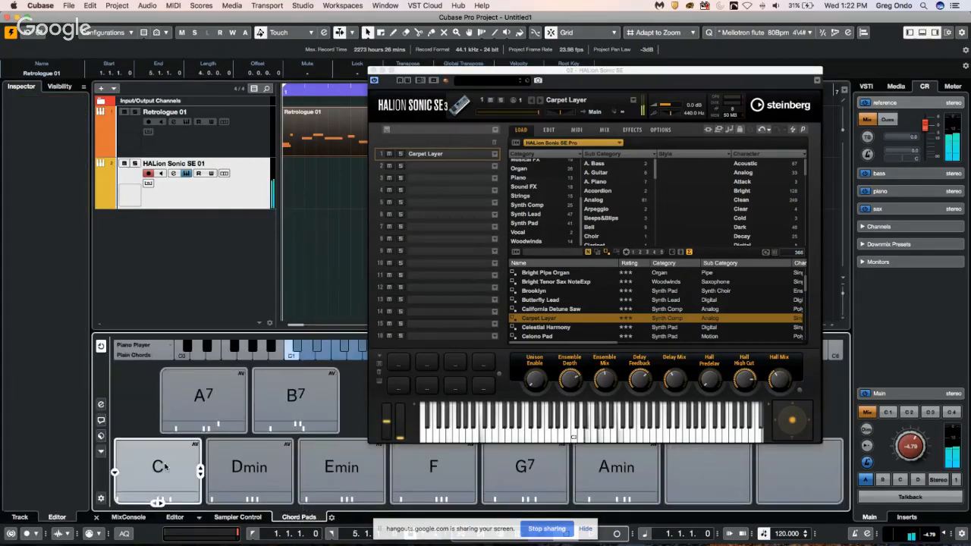
{"action": "left_click", "coordinate": [191, 415]}
{"action": "left_click", "coordinate": [227, 464]}
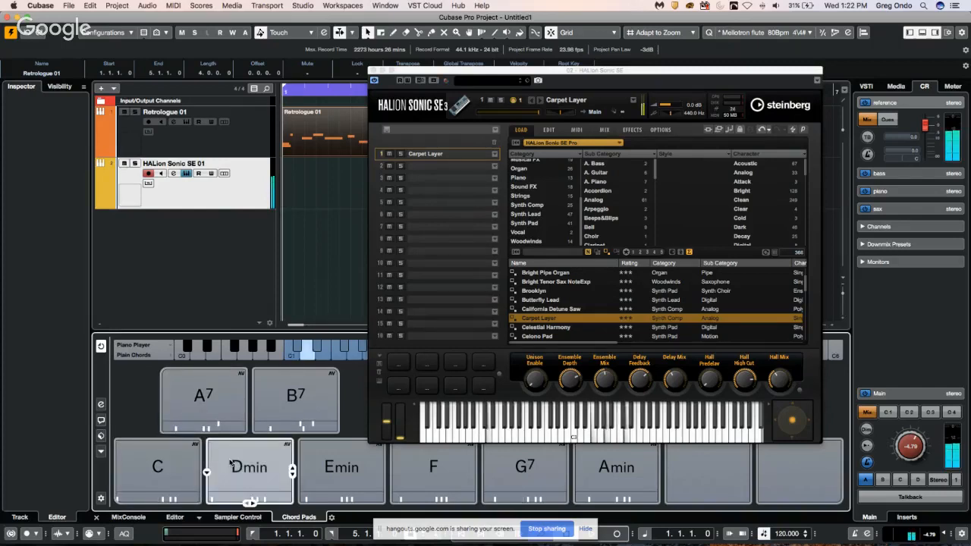
Audition the B7, Emin and Dmin chord pads and close the HALion Sonic SE window.
{"action": "left_click", "coordinate": [258, 408]}
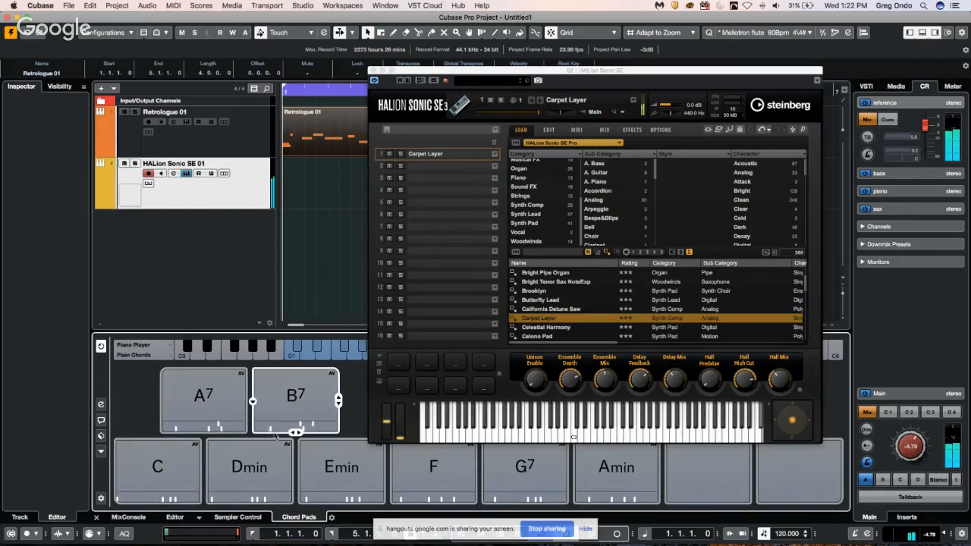
{"action": "left_click", "coordinate": [330, 470]}
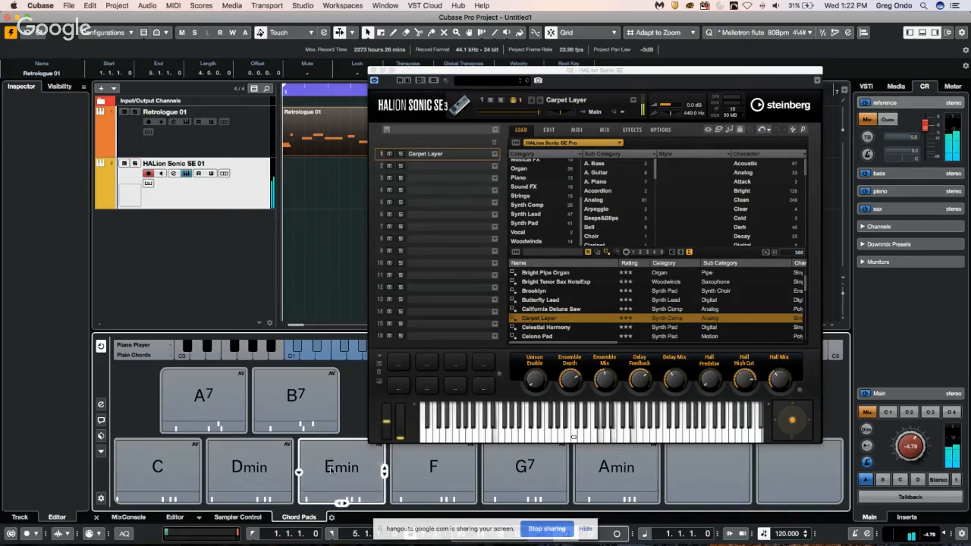
{"action": "left_click", "coordinate": [262, 478]}
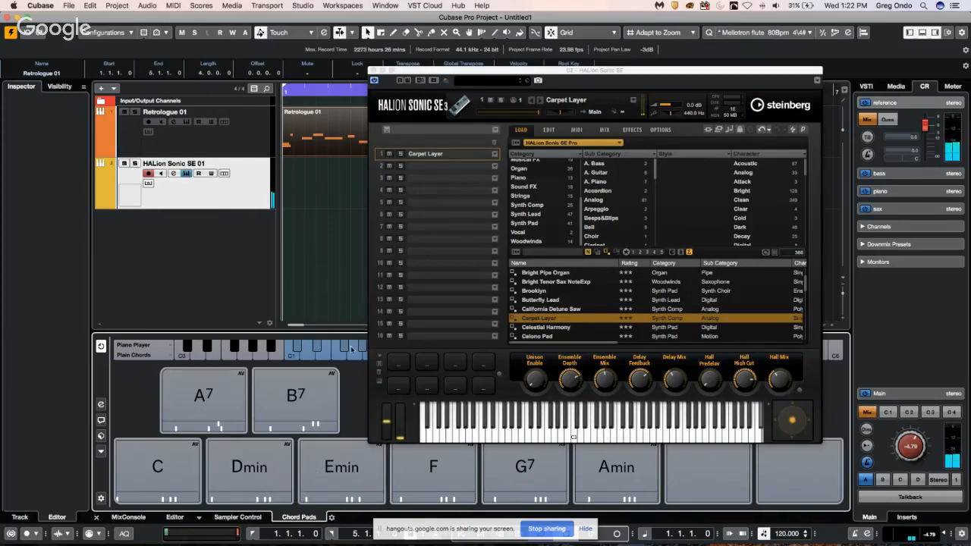
{"action": "left_click", "coordinate": [372, 70]}
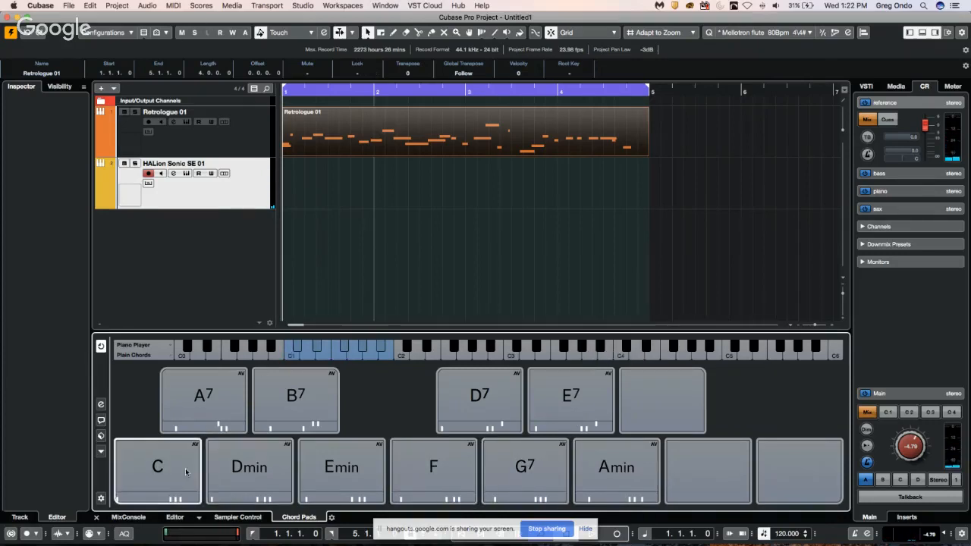
View the C pad's assignment and voicing options without choosing one, and audition the C pad.
{"action": "left_click", "coordinate": [163, 466]}
{"action": "right_click", "coordinate": [164, 466]}
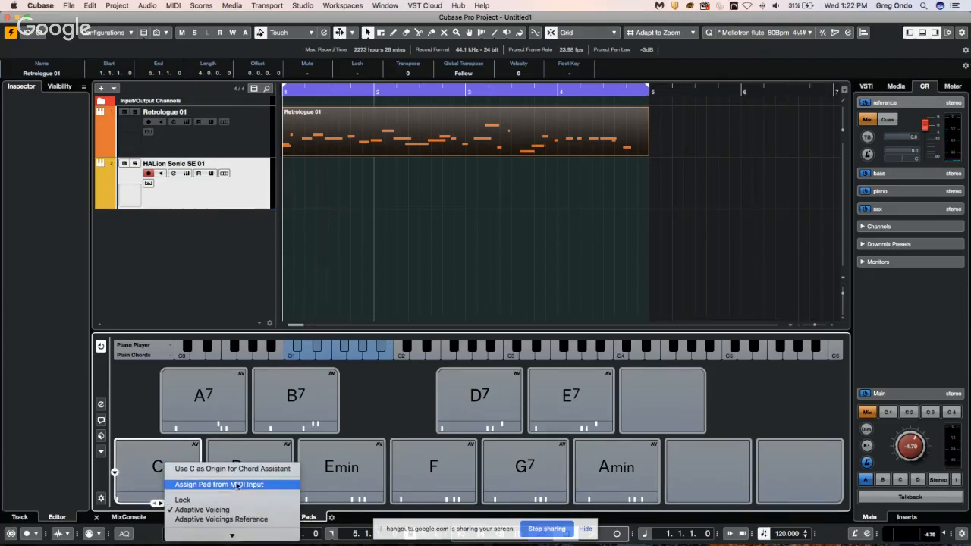
{"action": "left_click", "coordinate": [167, 467]}
{"action": "left_click", "coordinate": [154, 464]}
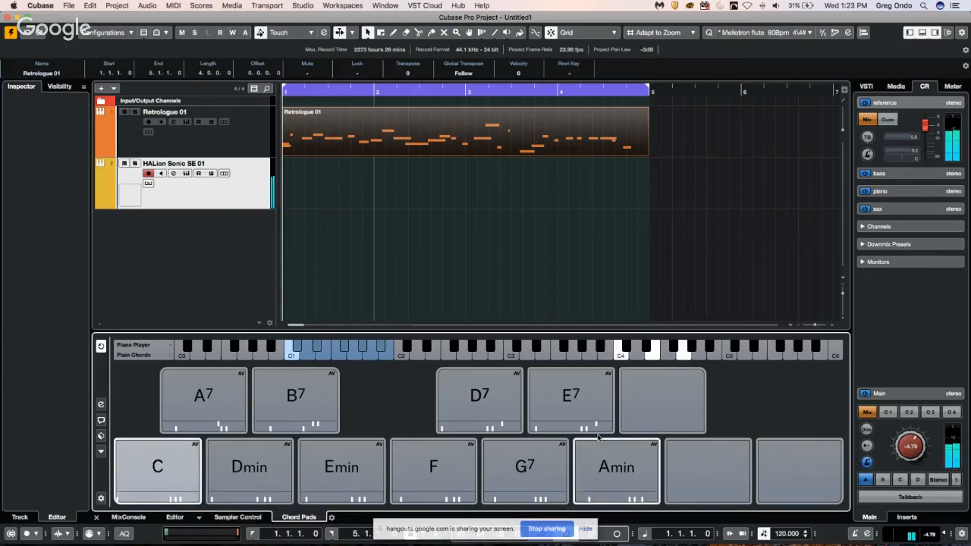
Assign a C minor chord with j7 tension and D# bass to the empty pad beside Amin.
{"action": "left_click", "coordinate": [665, 472]}
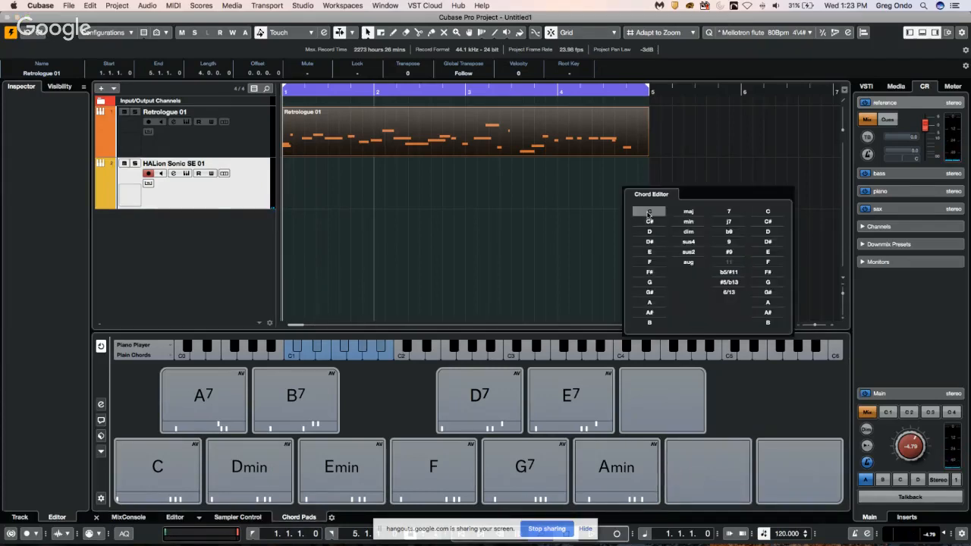
{"action": "left_click", "coordinate": [634, 212]}
{"action": "left_click", "coordinate": [689, 222]}
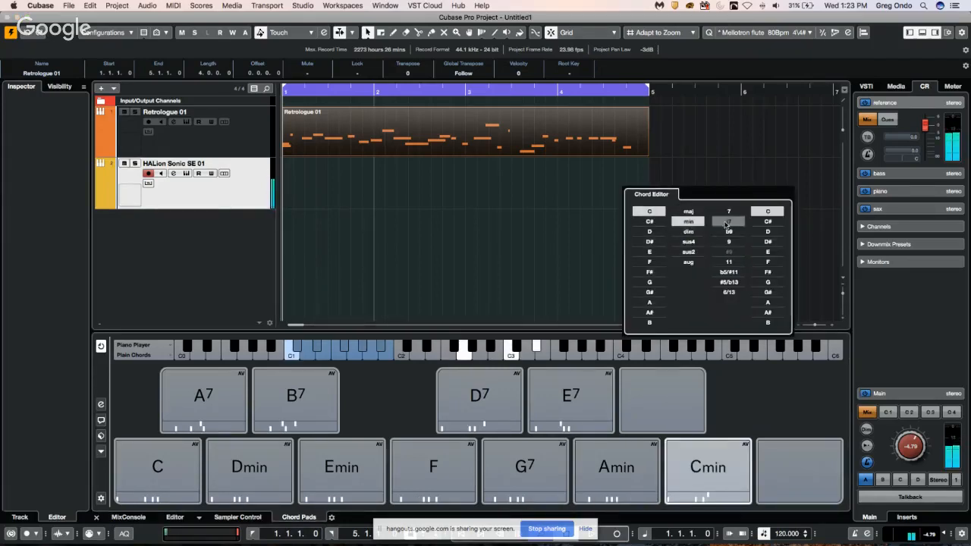
{"action": "left_click", "coordinate": [731, 221]}
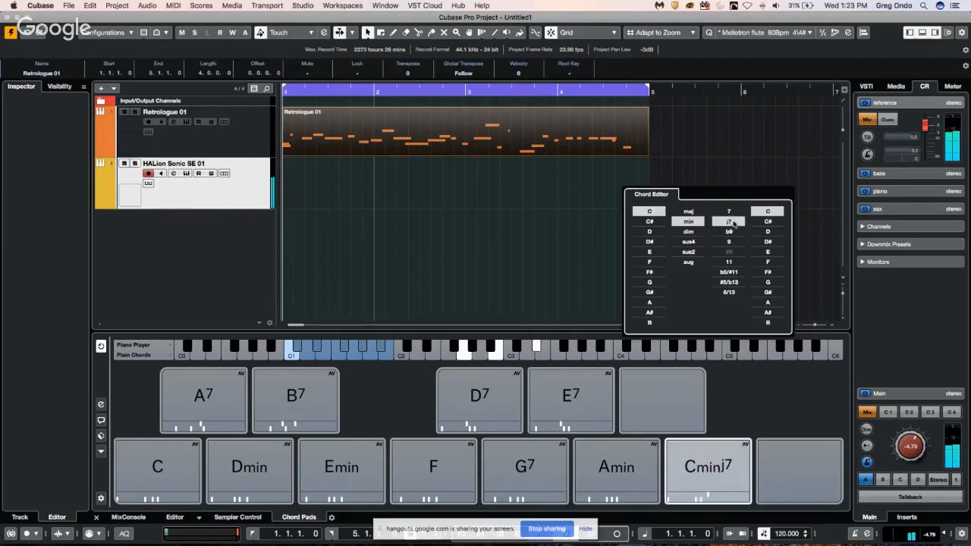
{"action": "left_click", "coordinate": [768, 241]}
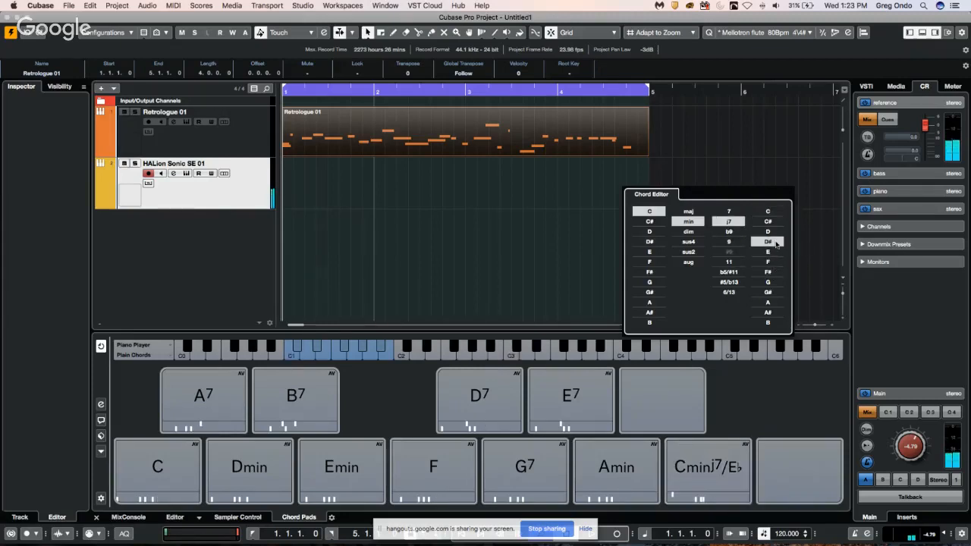
Try other chord types, bass notes and roots on the newly assigned pad, ending on Fsus2/A.
{"action": "left_click", "coordinate": [733, 273]}
{"action": "left_click", "coordinate": [766, 292]}
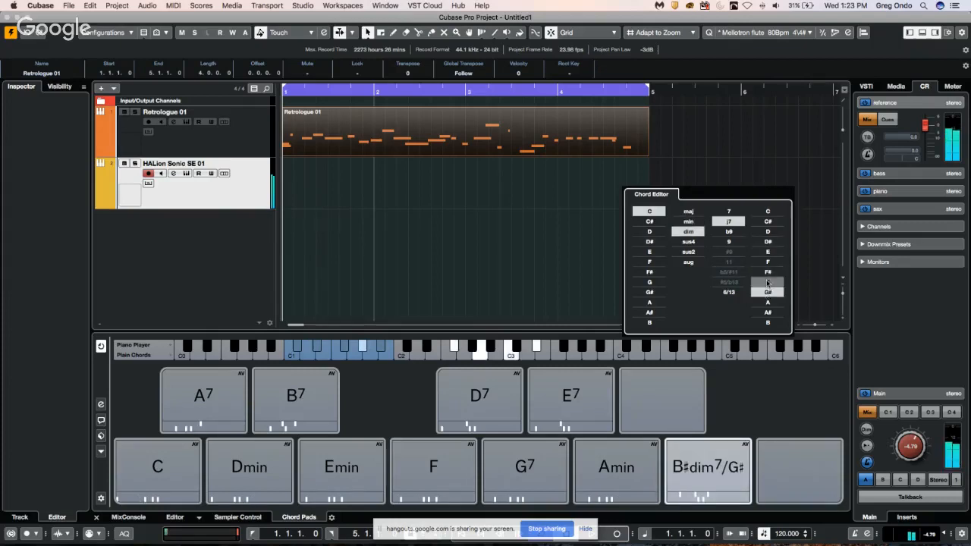
{"action": "left_click", "coordinate": [767, 271]}
{"action": "left_click", "coordinate": [768, 252]}
{"action": "left_click", "coordinate": [688, 251]}
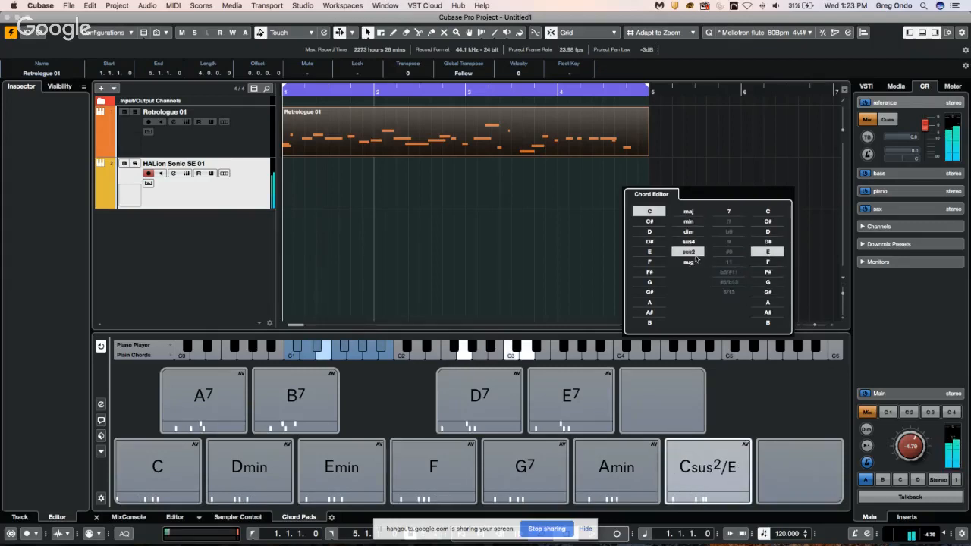
{"action": "left_click", "coordinate": [649, 292]}
{"action": "left_click", "coordinate": [649, 262]}
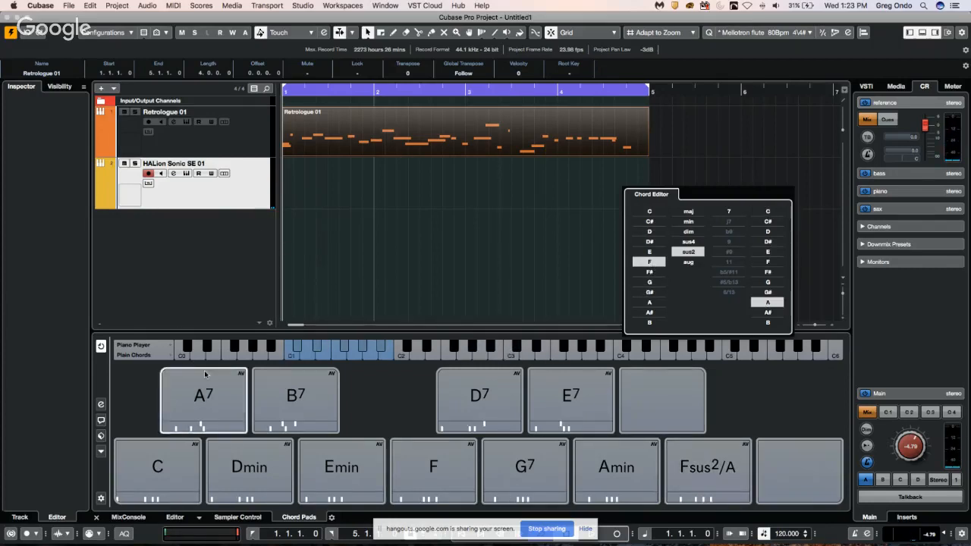
Solo the HALion Sonic SE track and record a chord pad performance over the four-bar cycle.
{"action": "left_click", "coordinate": [132, 116]}
{"action": "left_click", "coordinate": [214, 186]}
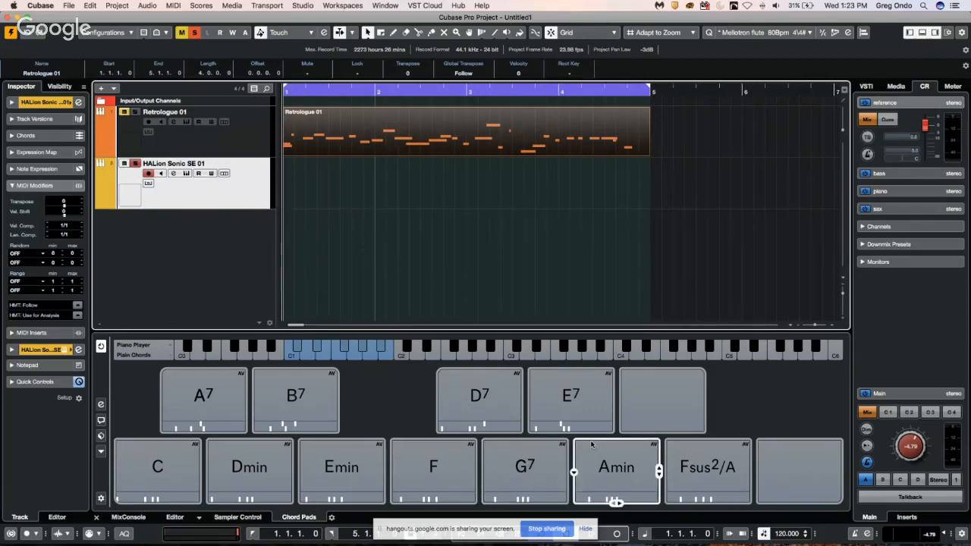
{"action": "mouse_move", "coordinate": [568, 480]}
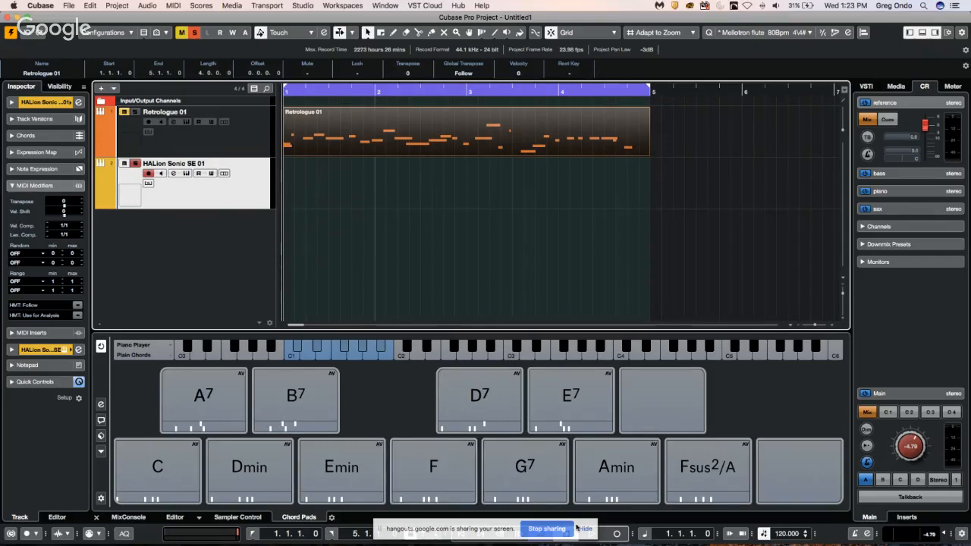
{"action": "left_click", "coordinate": [616, 533]}
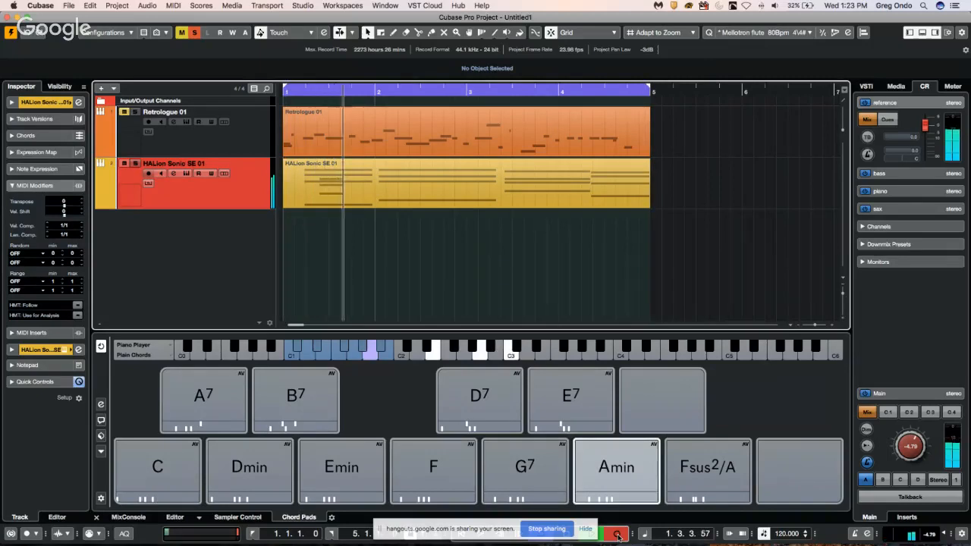
{"action": "left_click", "coordinate": [618, 536]}
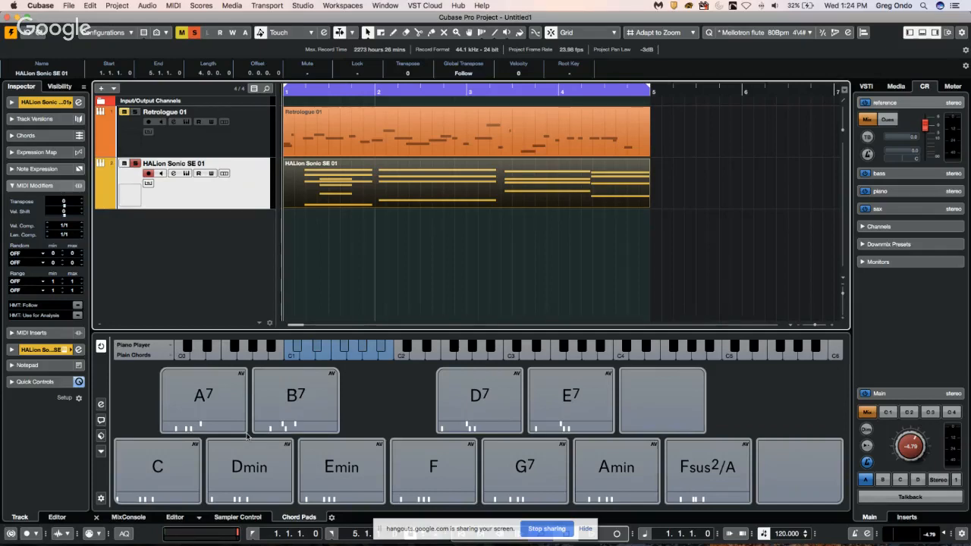
Audition the C, A7 and Dmin chord pads in sequence.
{"action": "left_click", "coordinate": [163, 472]}
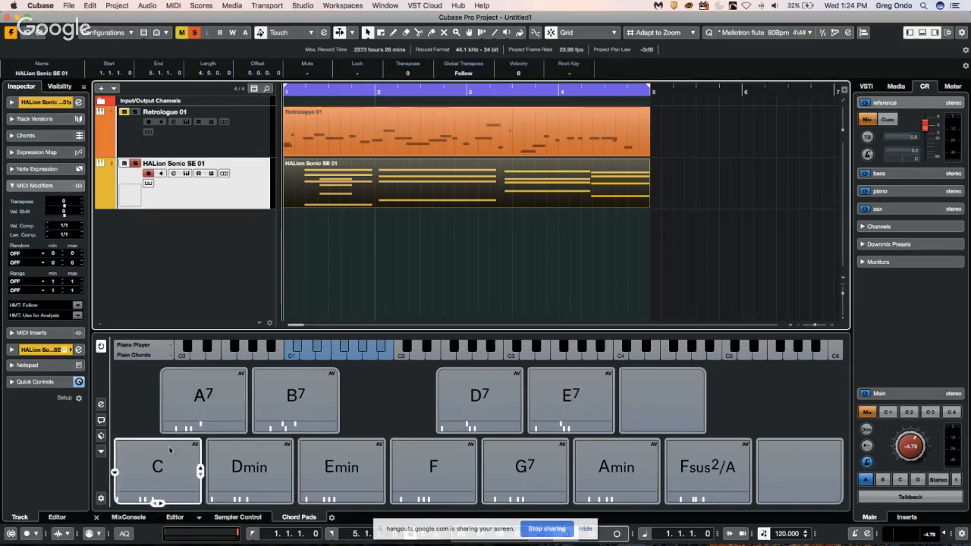
{"action": "left_click", "coordinate": [205, 401]}
{"action": "left_click", "coordinate": [255, 481]}
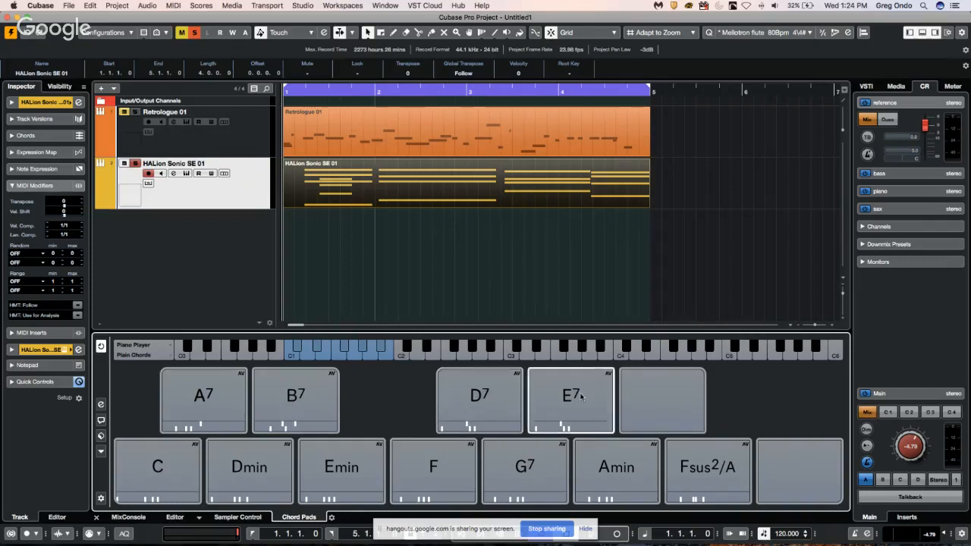
Switch to the open beatles stones CX project and activate it.
{"action": "left_click", "coordinate": [387, 5]}
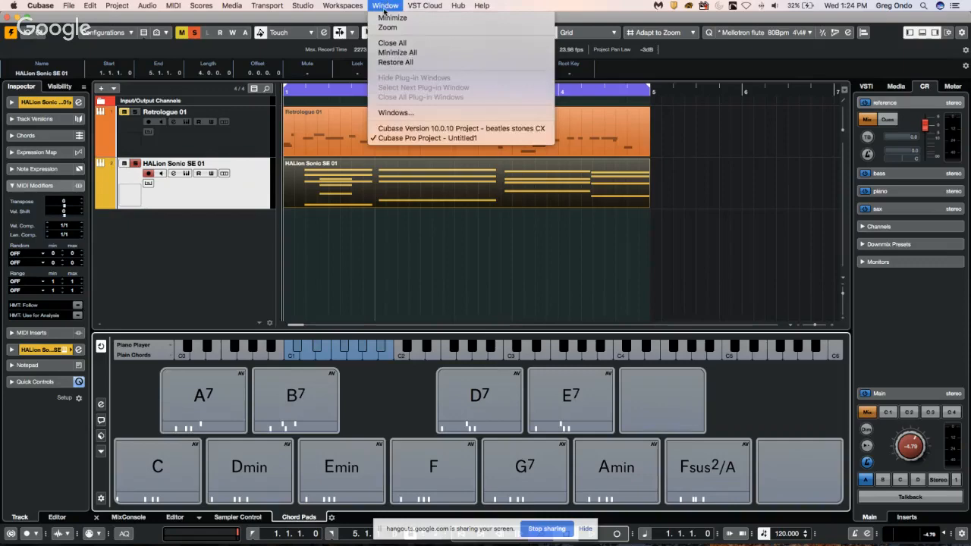
{"action": "left_click", "coordinate": [469, 128]}
{"action": "left_click", "coordinate": [10, 34]}
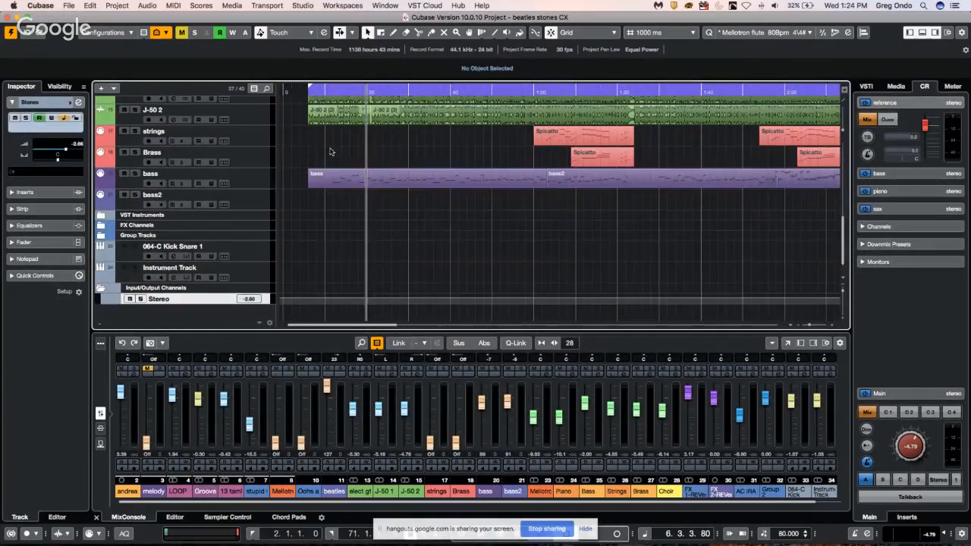
Place the project cursor within the song and lower the Control Room main level to -12.7.
{"action": "scroll", "coordinate": [332, 148], "scroll_direction": "up", "scroll_amount": 15}
{"action": "left_click_drag", "start_coordinate": [340, 88], "coordinate": [334, 60]}
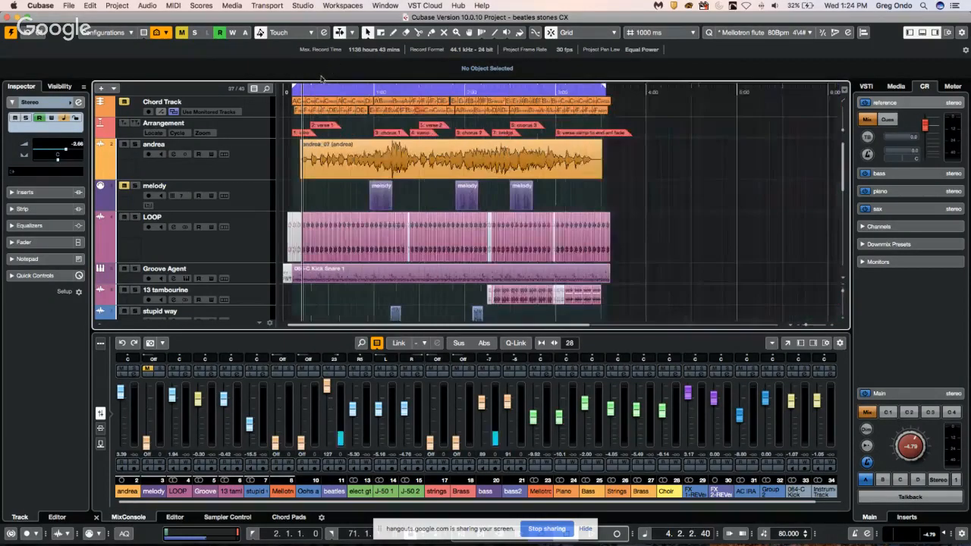
{"action": "left_click_drag", "start_coordinate": [408, 88], "coordinate": [353, 132]}
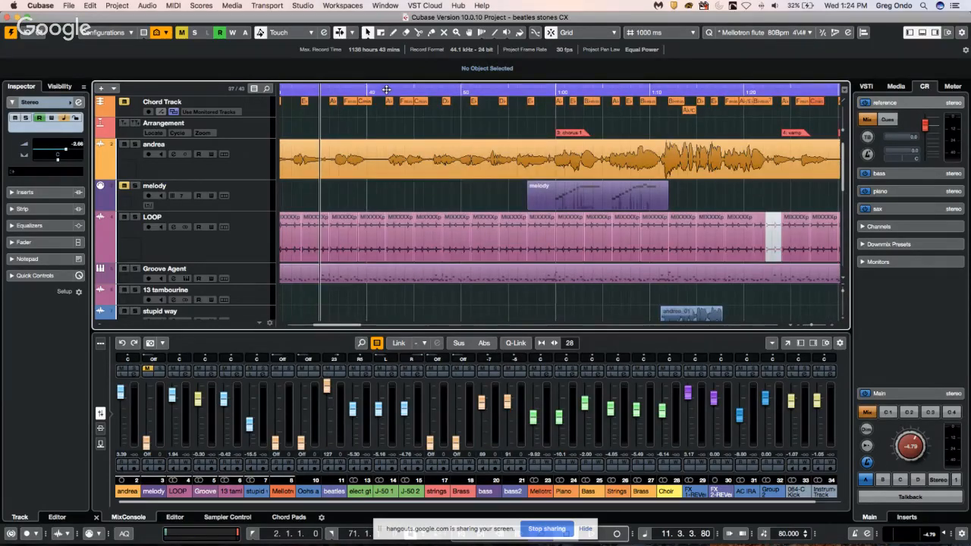
{"action": "left_click", "coordinate": [447, 91]}
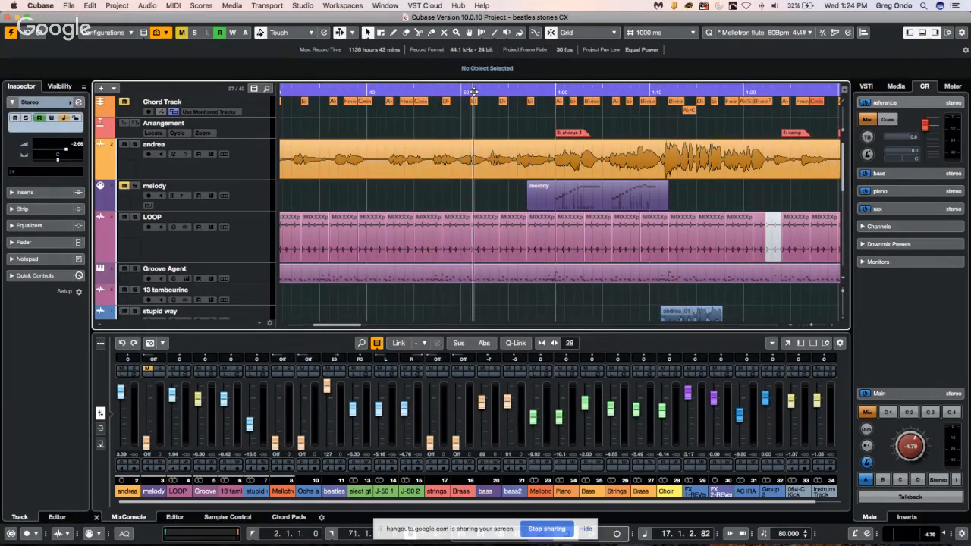
{"action": "left_click_drag", "start_coordinate": [465, 91], "coordinate": [491, 112]}
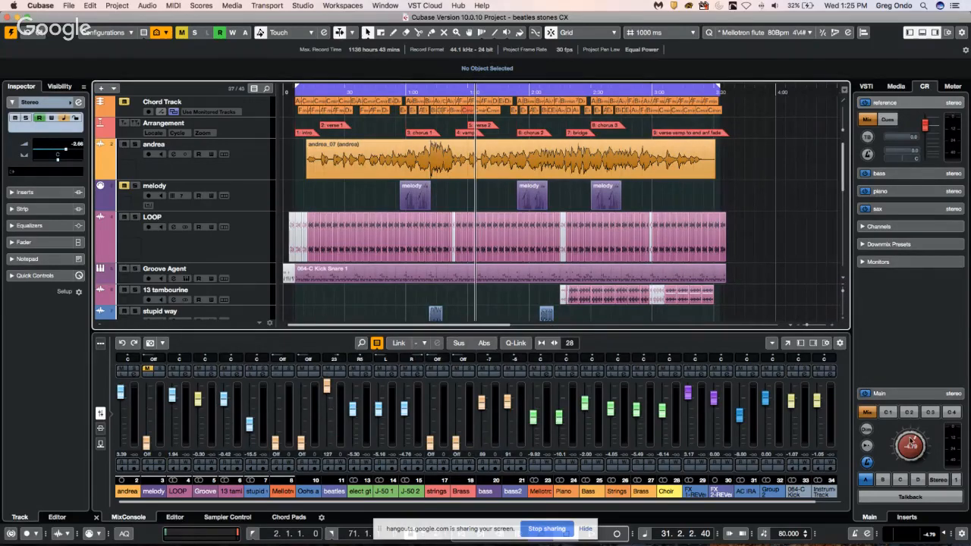
{"action": "left_click_drag", "start_coordinate": [912, 447], "coordinate": [899, 456]}
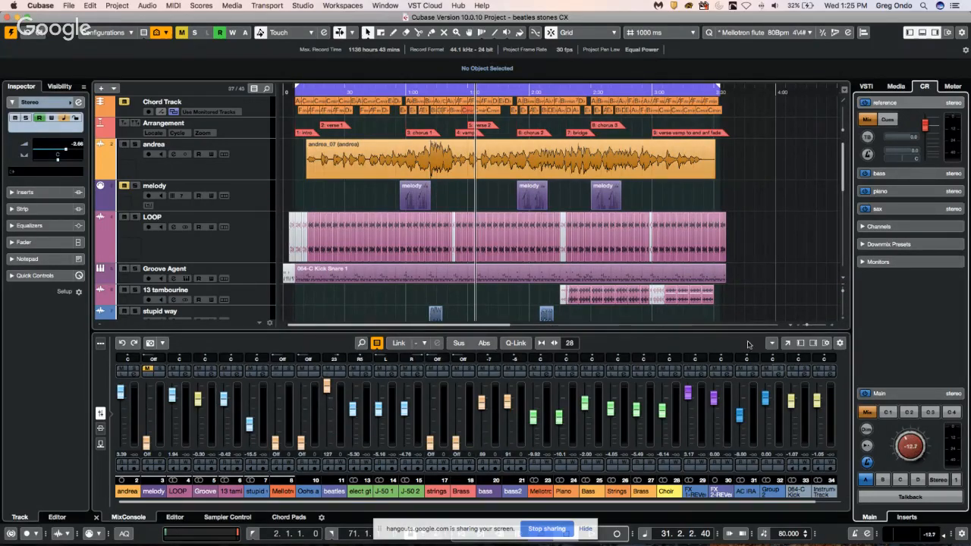
Play the song and jump back to listen to the passage around chorus 1.
{"action": "key", "text": "space"}
{"action": "left_click", "coordinate": [386, 89]}
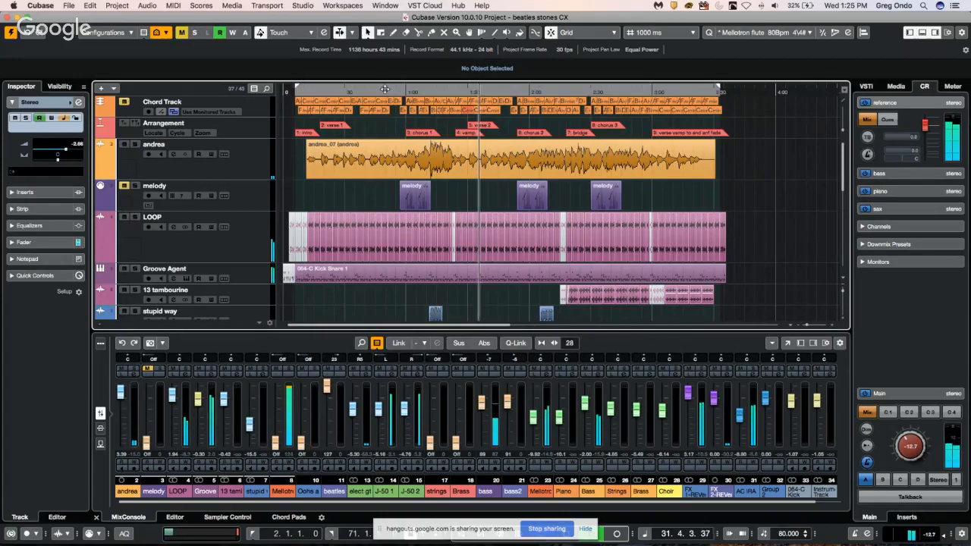
{"action": "left_click", "coordinate": [386, 90]}
{"action": "left_click_drag", "start_coordinate": [386, 89], "coordinate": [408, 133]}
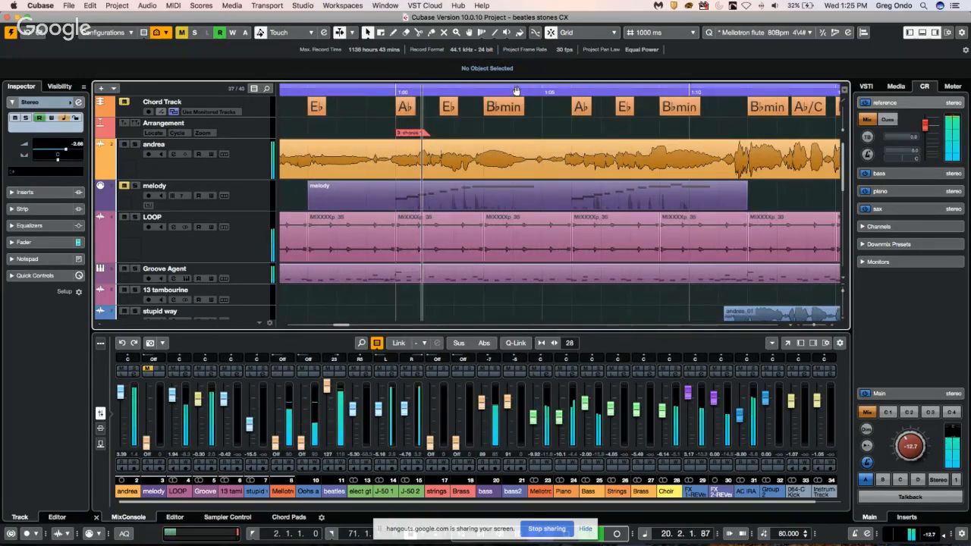
{"action": "left_click", "coordinate": [562, 93]}
{"action": "left_click_drag", "start_coordinate": [562, 94], "coordinate": [653, 51]}
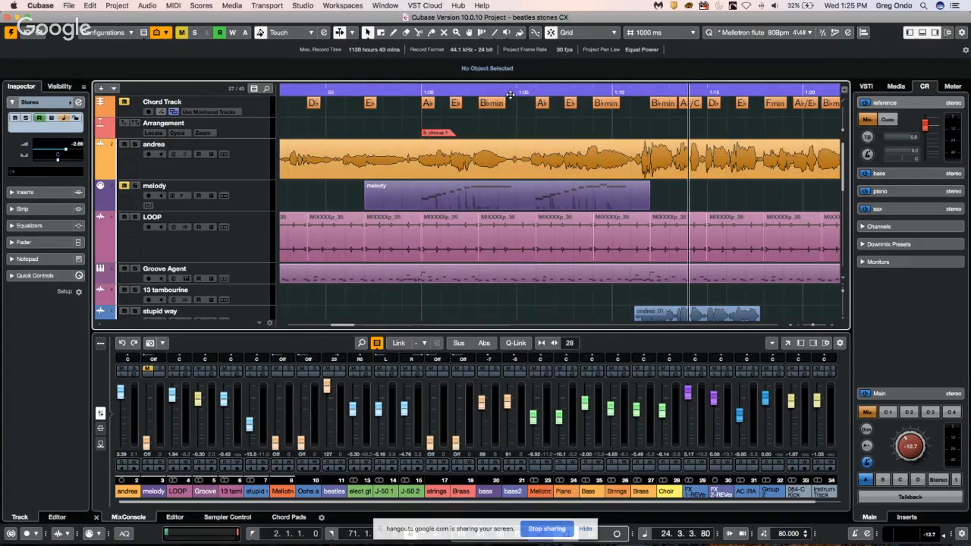
Audition chorus 1 from around bar 19, skip ahead, and stop with the cursor at bar 22.
{"action": "left_click", "coordinate": [398, 94]}
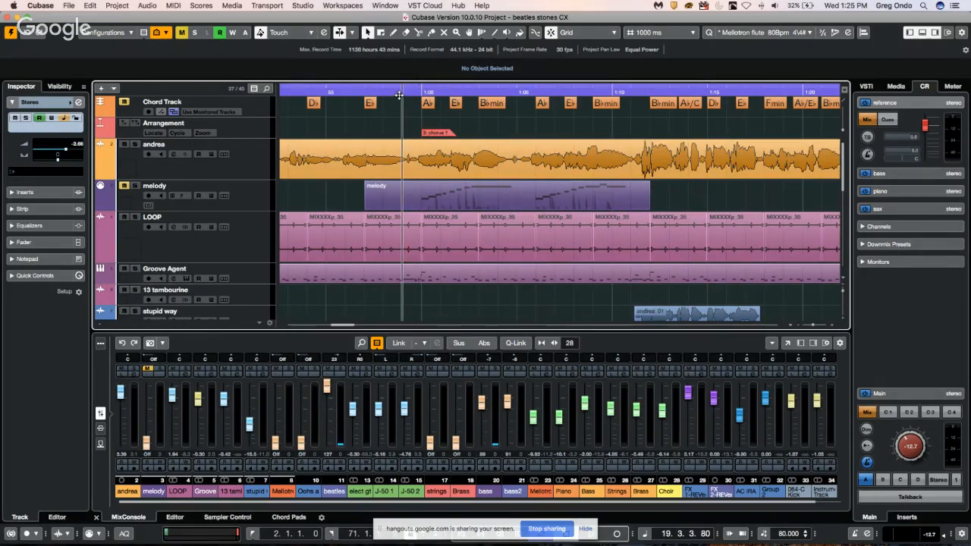
{"action": "key", "text": "space"}
{"action": "left_click", "coordinate": [574, 94]}
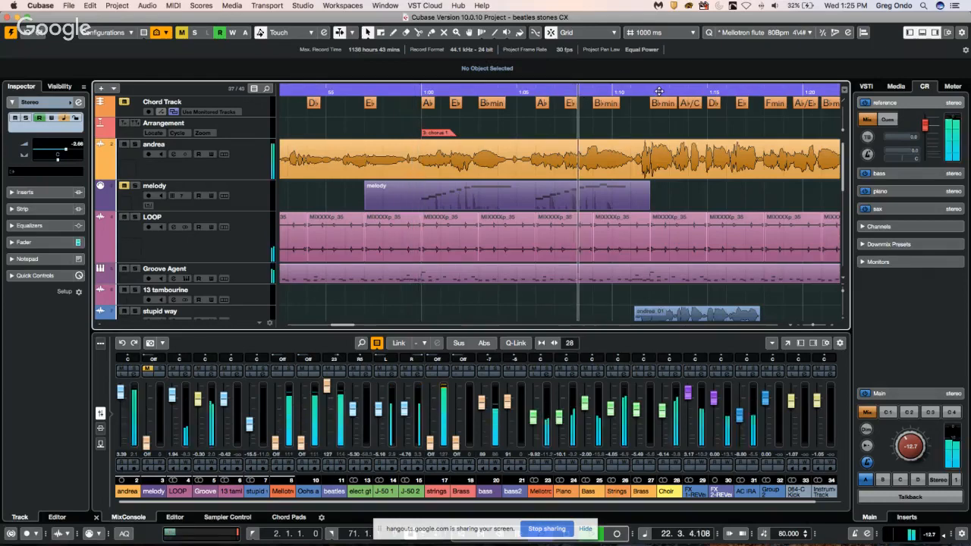
{"action": "left_click", "coordinate": [537, 94]}
{"action": "key", "text": "space"}
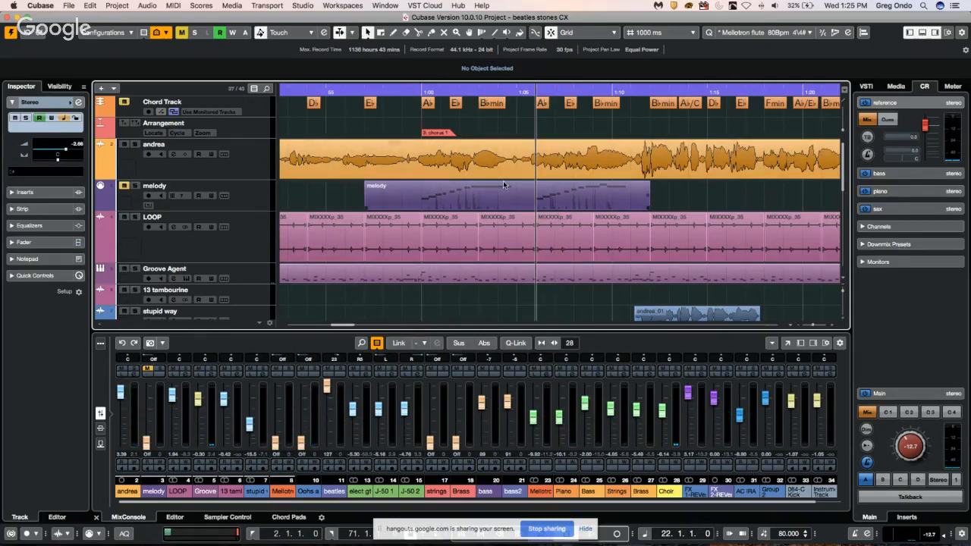
Start playback of the full arrangement from bar 22.
{"action": "key", "text": "g"}
{"action": "key", "text": "g"}
{"action": "key", "text": "g"}
{"action": "key", "text": "g"}
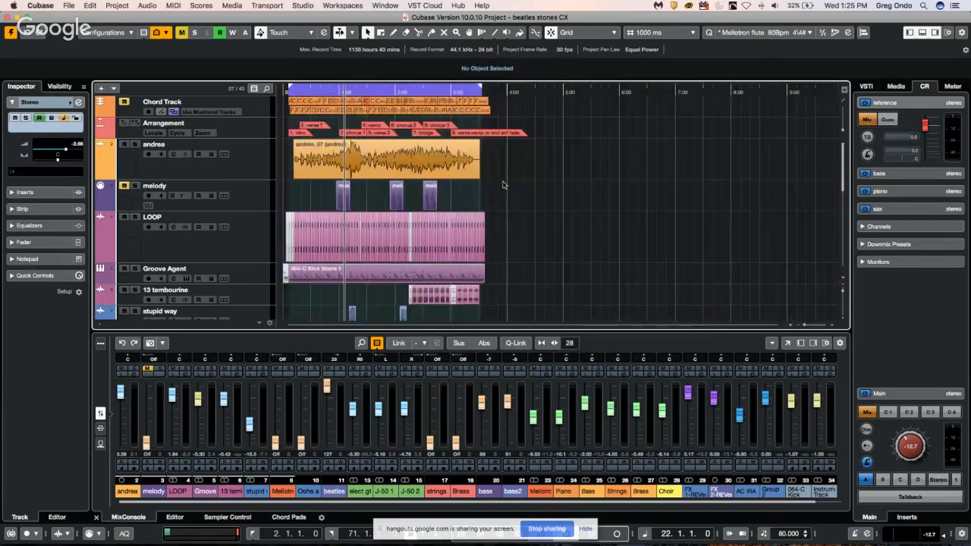
{"action": "scroll", "coordinate": [344, 191], "scroll_direction": "up", "scroll_amount": 10}
{"action": "scroll", "coordinate": [343, 191], "scroll_direction": "down", "scroll_amount": 10}
{"action": "scroll", "coordinate": [343, 192], "scroll_direction": "up", "scroll_amount": 12}
{"action": "scroll", "coordinate": [344, 191], "scroll_direction": "down", "scroll_amount": 10}
{"action": "scroll", "coordinate": [344, 191], "scroll_direction": "up", "scroll_amount": 8}
{"action": "scroll", "coordinate": [343, 191], "scroll_direction": "down", "scroll_amount": 9}
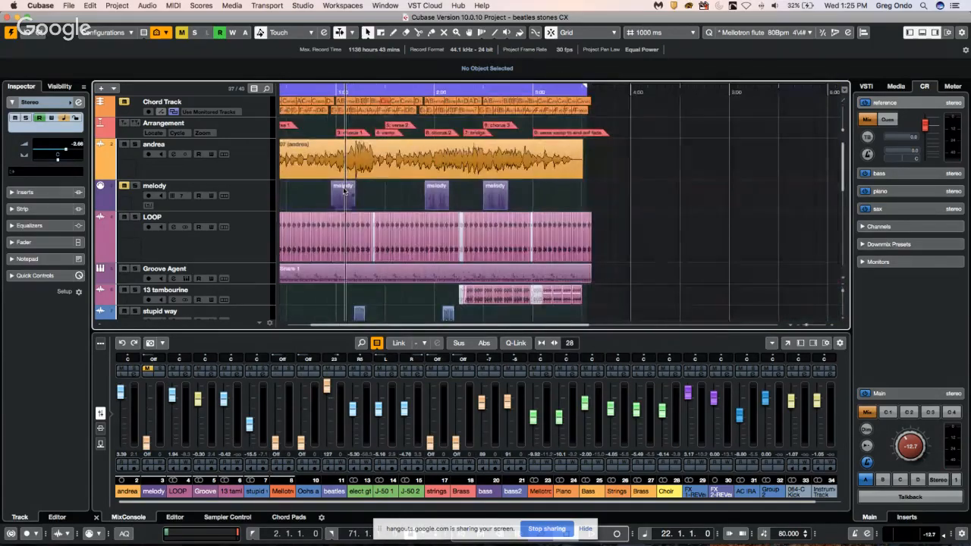
{"action": "key", "text": "space"}
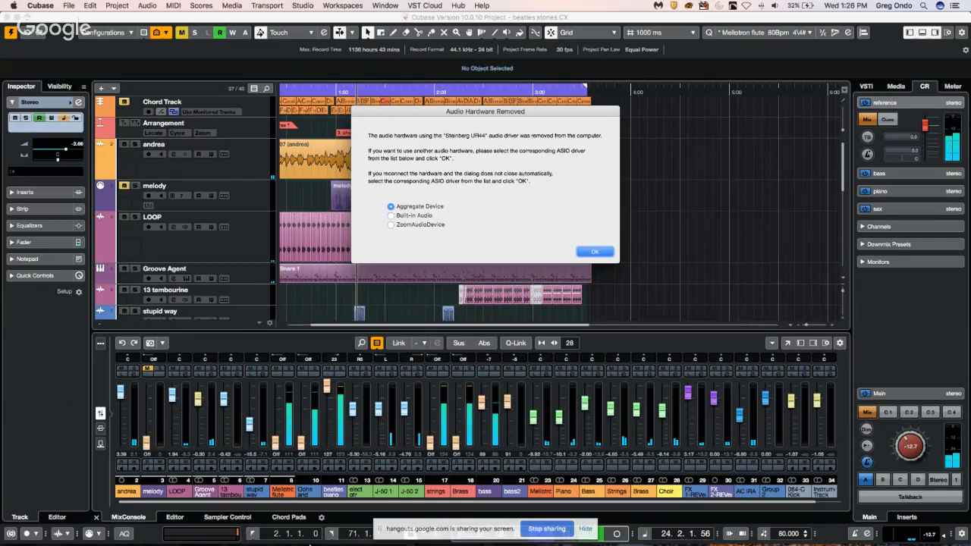
Force quit the unresponsive Cubase and dismiss the crash report without sending it.
{"action": "mouse_move", "coordinate": [286, 533]}
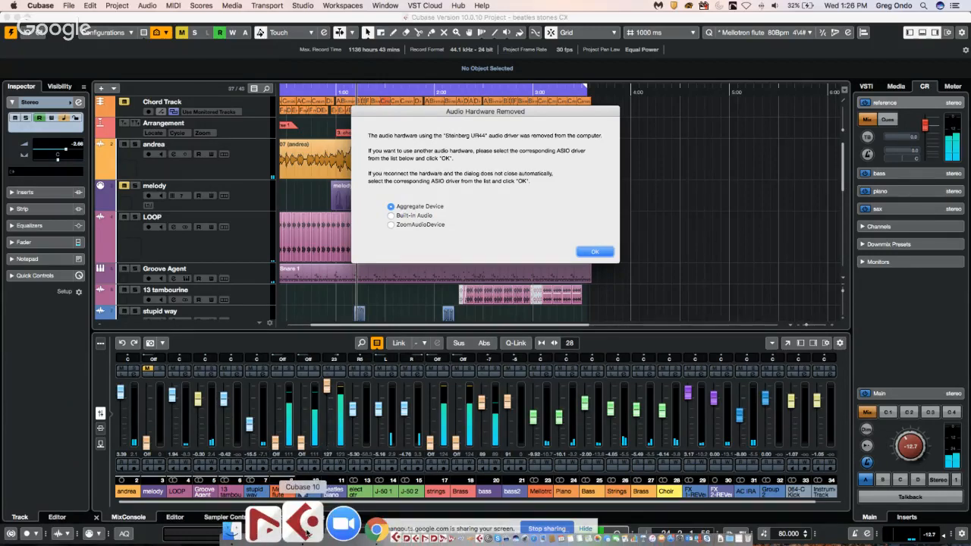
{"action": "right_click", "coordinate": [306, 534]}
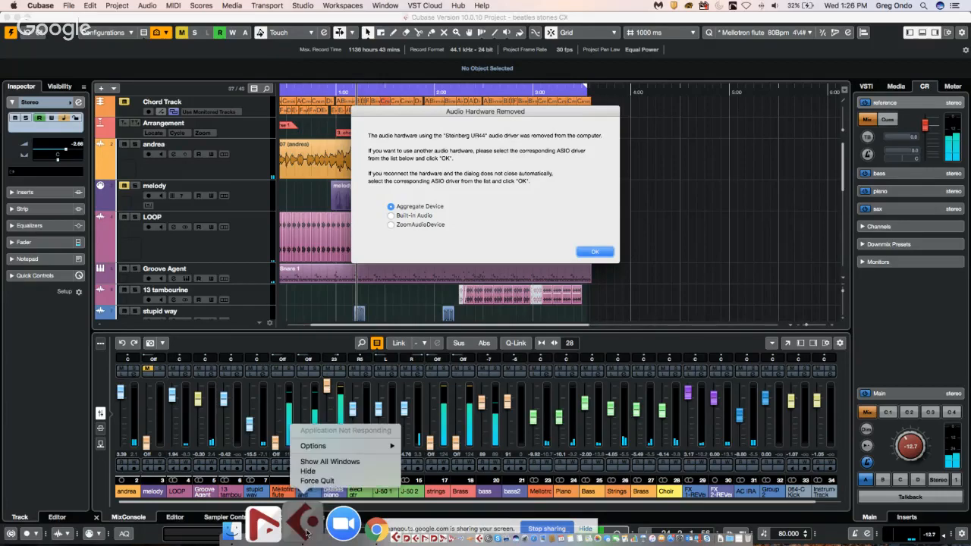
{"action": "left_click", "coordinate": [320, 480]}
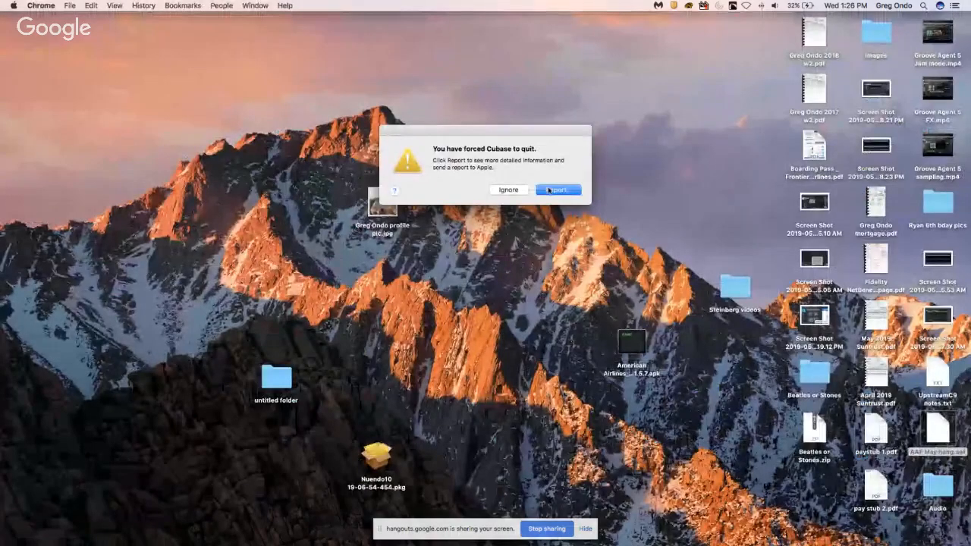
{"action": "right_click", "coordinate": [550, 144]}
{"action": "left_click", "coordinate": [520, 194]}
{"action": "left_click", "coordinate": [506, 190]}
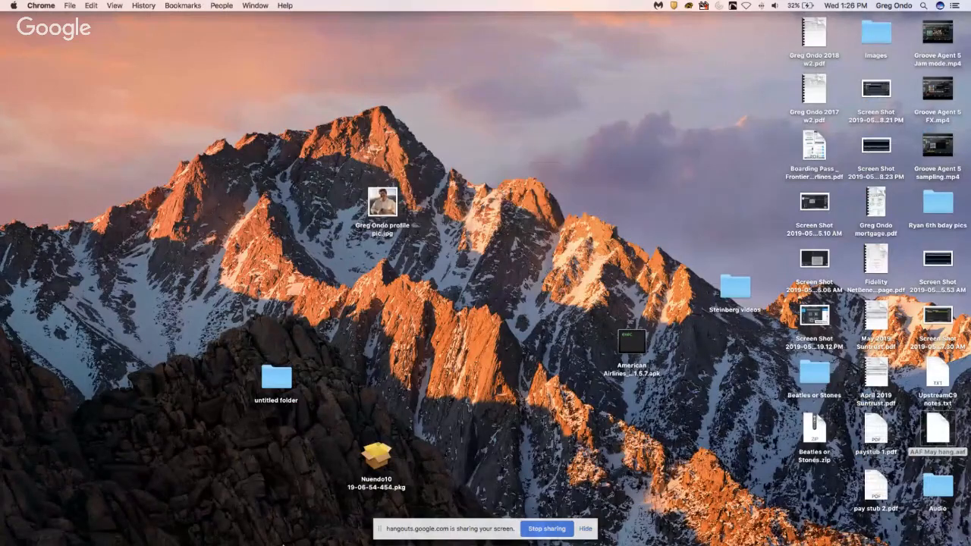
Relaunch Cubase 10 with the Steinberg UR44 audio driver and reopen the beatles stones CX project, declining the NUAGE member registration.
{"action": "mouse_move", "coordinate": [338, 543]}
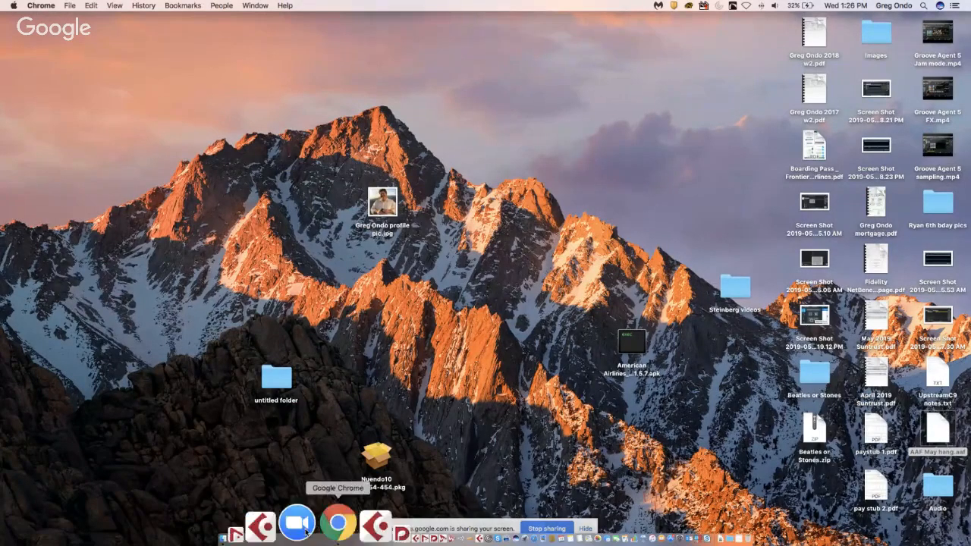
{"action": "left_click", "coordinate": [308, 525]}
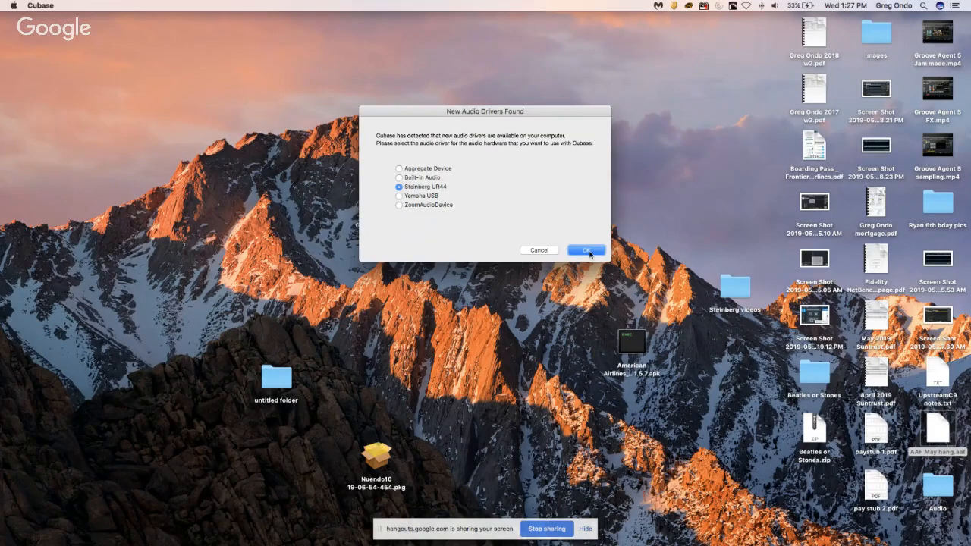
{"action": "left_click", "coordinate": [587, 251]}
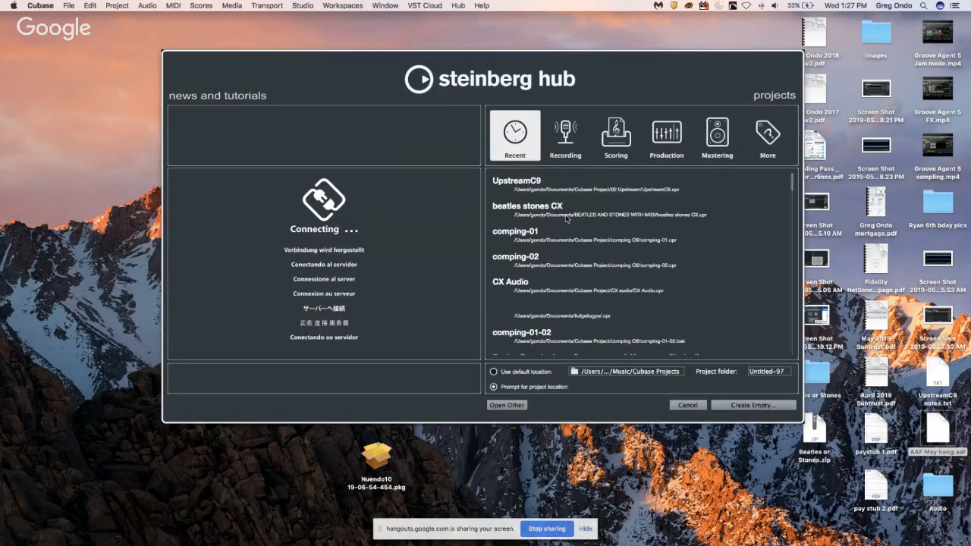
{"action": "double_click", "coordinate": [547, 208]}
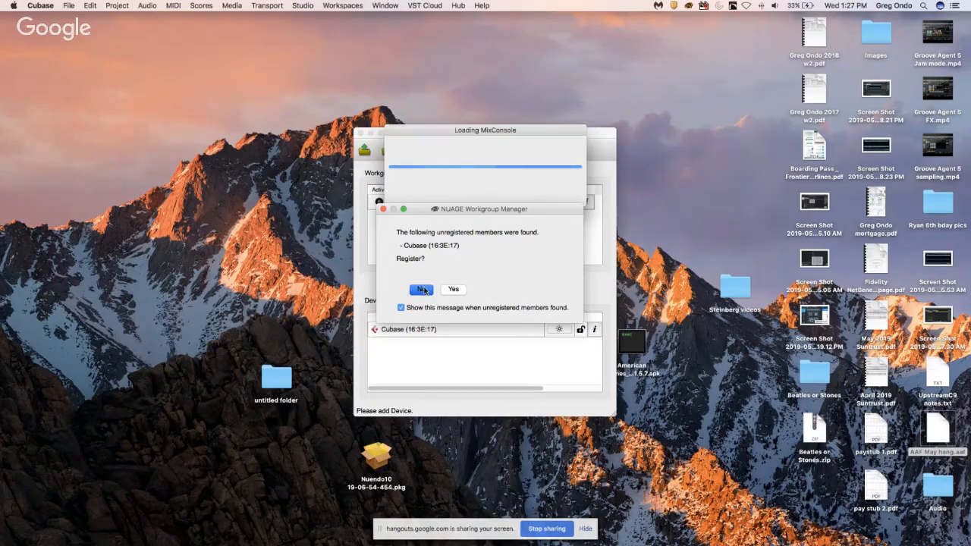
{"action": "left_click", "coordinate": [421, 289]}
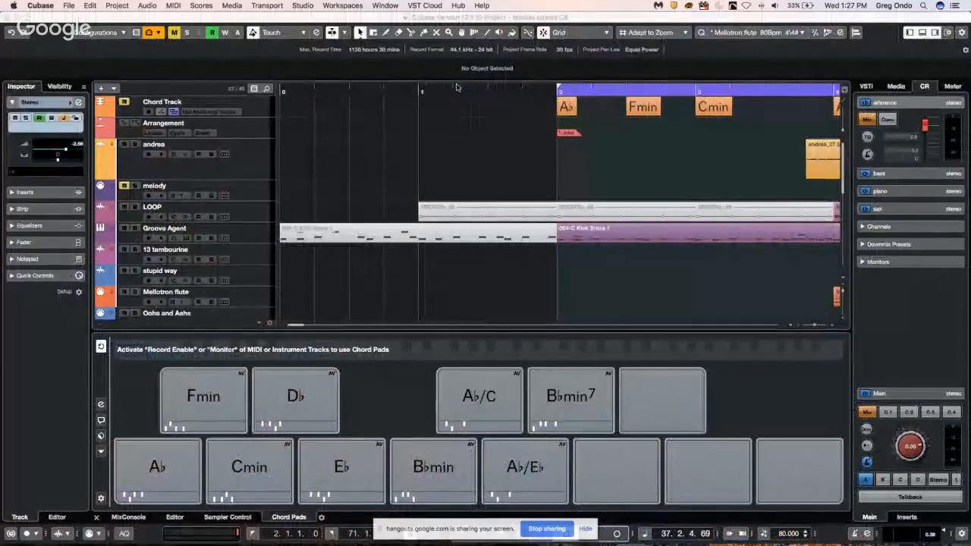
Place the project cursor at bar 12, where the second Mellotron flute part begins.
{"action": "left_click", "coordinate": [425, 5]}
{"action": "left_click", "coordinate": [518, 95]}
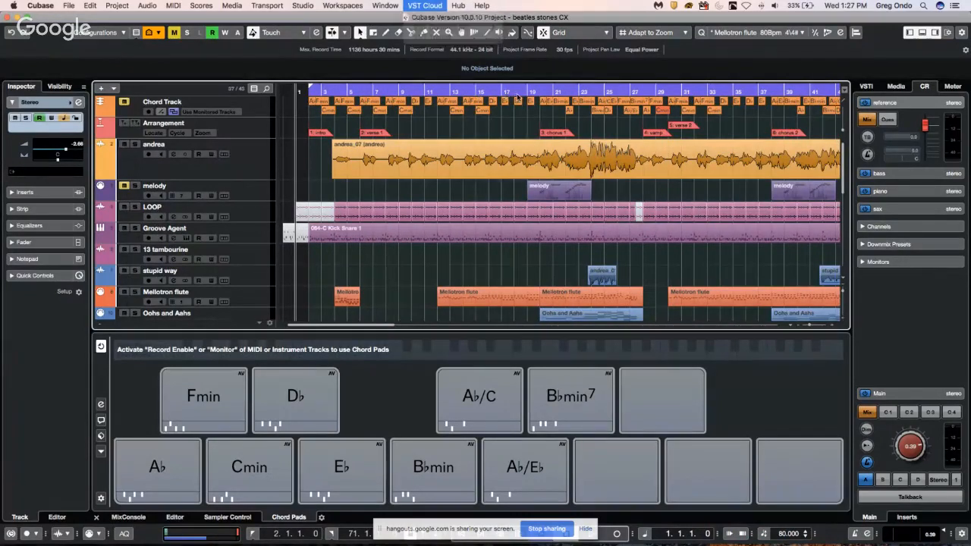
{"action": "left_click_drag", "start_coordinate": [518, 94], "coordinate": [528, 117]}
{"action": "left_click", "coordinate": [615, 91]}
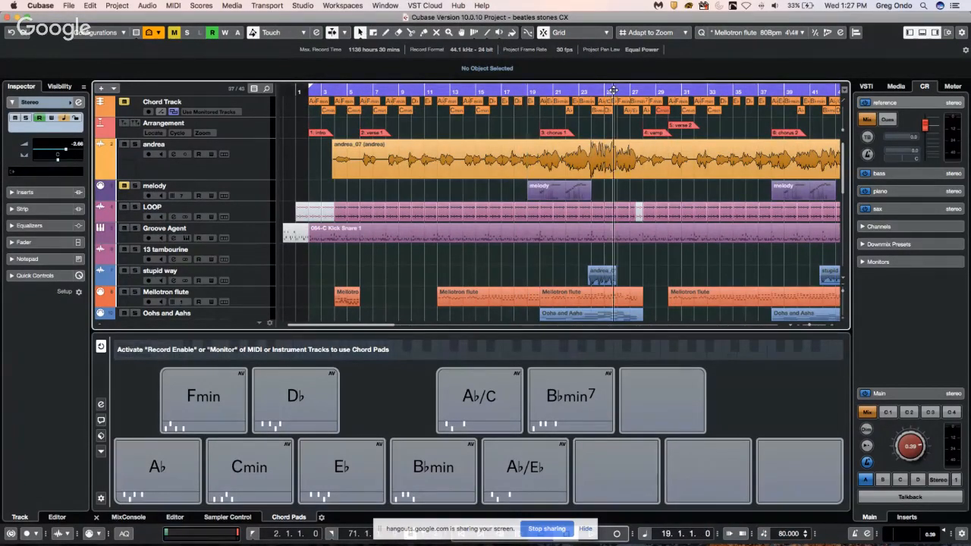
{"action": "left_click", "coordinate": [500, 92]}
{"action": "left_click", "coordinate": [436, 92]}
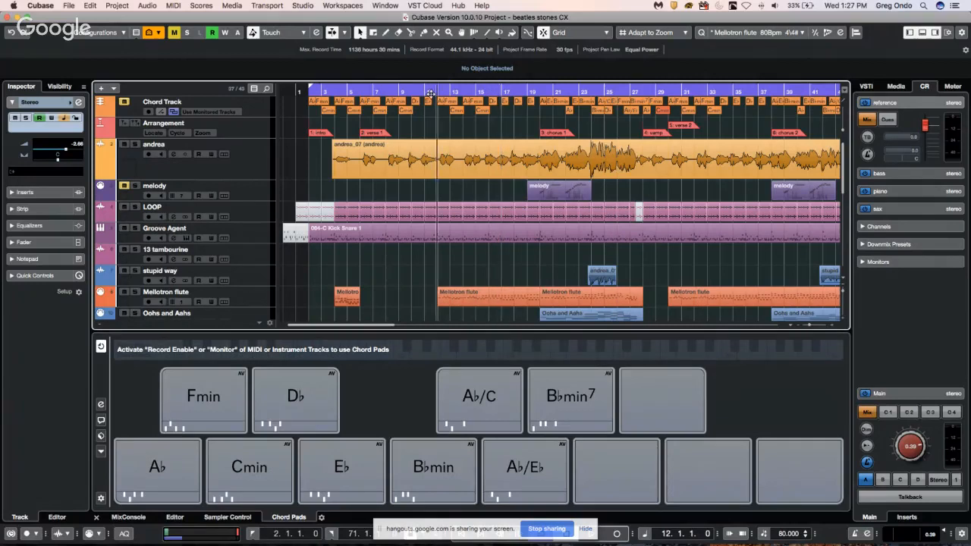
{"action": "key", "text": "g"}
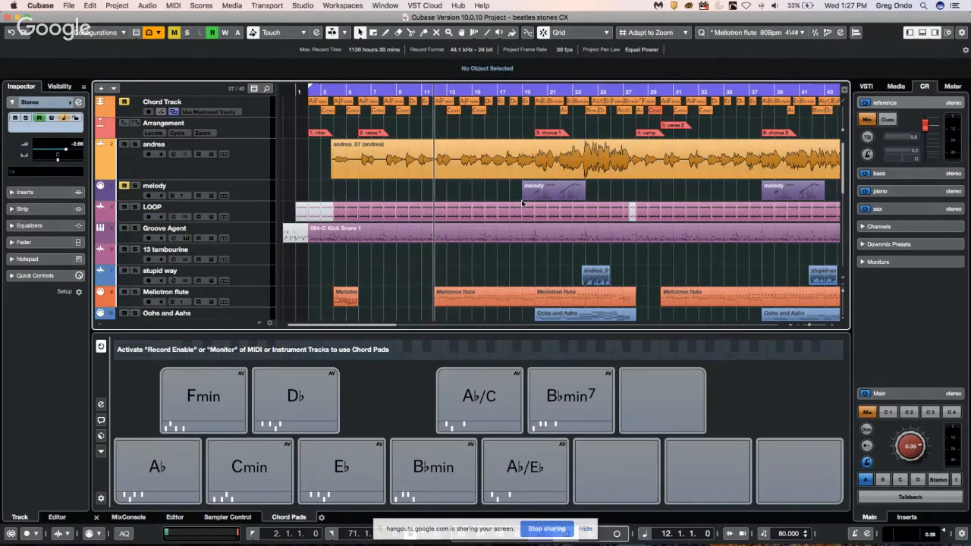
Play the song from bar 12 with the Control Room main level lowered to -14.3, and stop playback.
{"action": "key", "text": "space"}
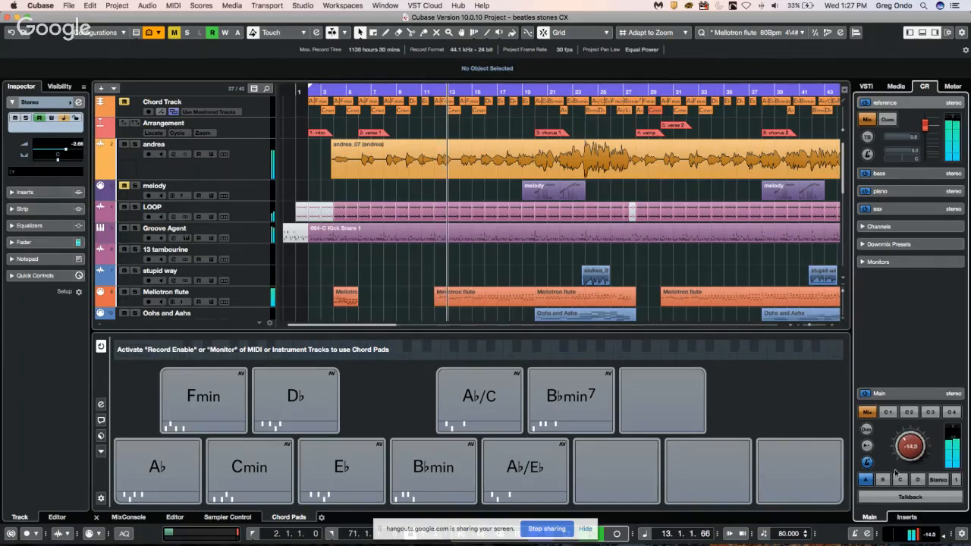
{"action": "scroll", "coordinate": [629, 184], "scroll_direction": "down", "scroll_amount": 5}
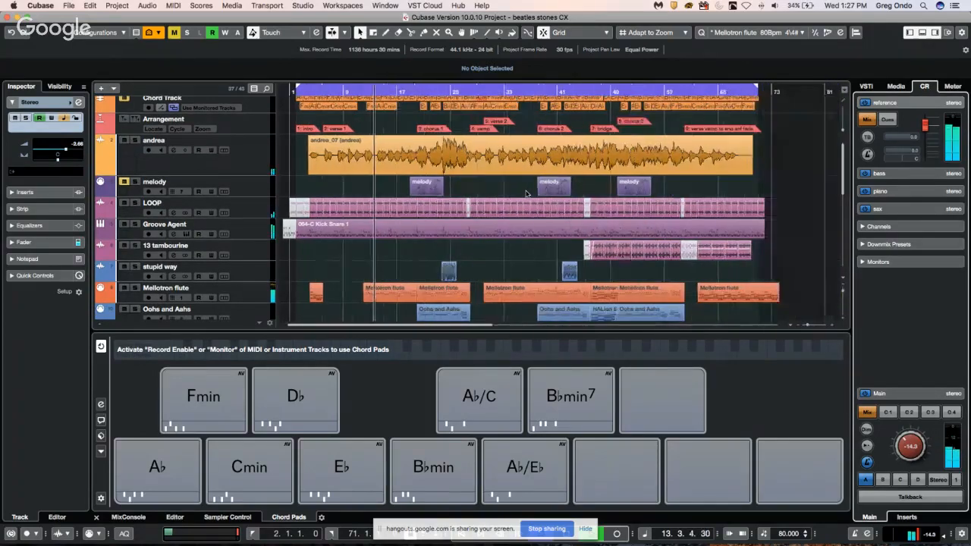
{"action": "scroll", "coordinate": [526, 192], "scroll_direction": "up", "scroll_amount": 5}
{"action": "scroll", "coordinate": [526, 192], "scroll_direction": "down", "scroll_amount": 8}
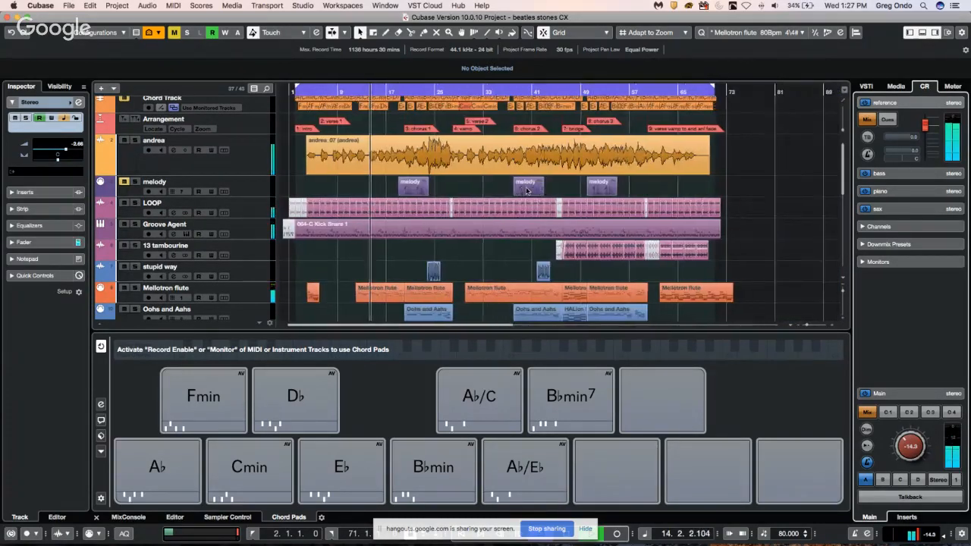
{"action": "scroll", "coordinate": [525, 191], "scroll_direction": "up", "scroll_amount": 5}
{"action": "scroll", "coordinate": [526, 192], "scroll_direction": "down", "scroll_amount": 6}
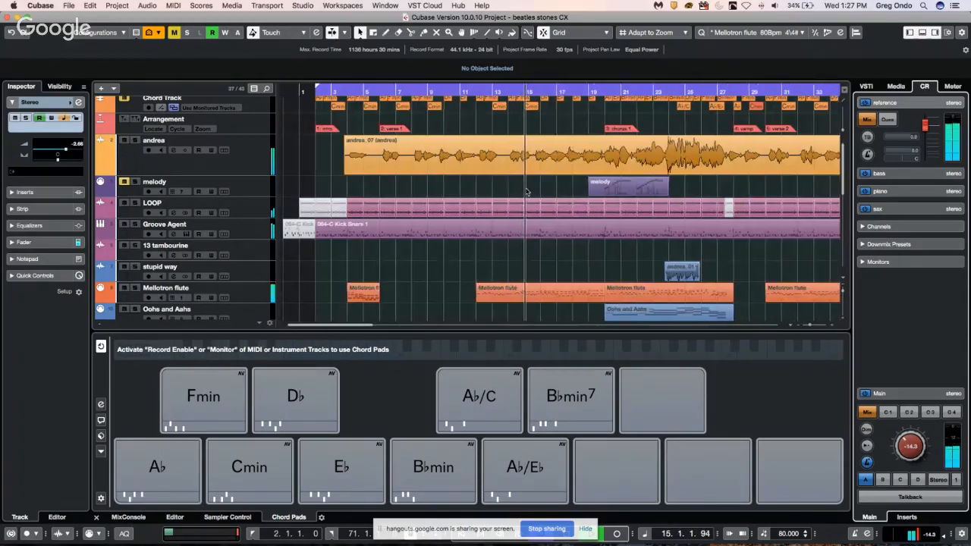
{"action": "scroll", "coordinate": [525, 192], "scroll_direction": "up", "scroll_amount": 6}
{"action": "scroll", "coordinate": [526, 189], "scroll_direction": "down", "scroll_amount": 3}
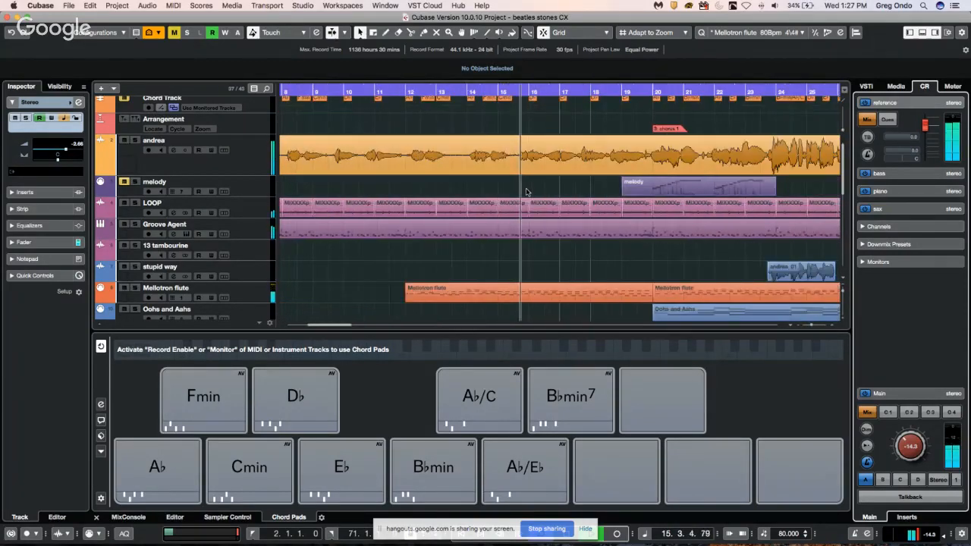
{"action": "key", "text": "space"}
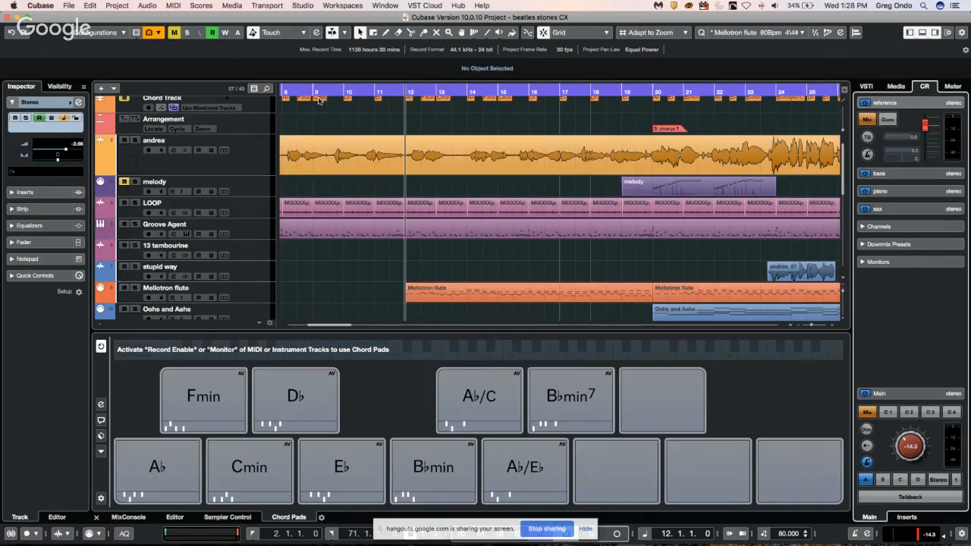
Open the recent project Amos Moses - GO.cpr and activate it.
{"action": "left_click", "coordinate": [69, 5]}
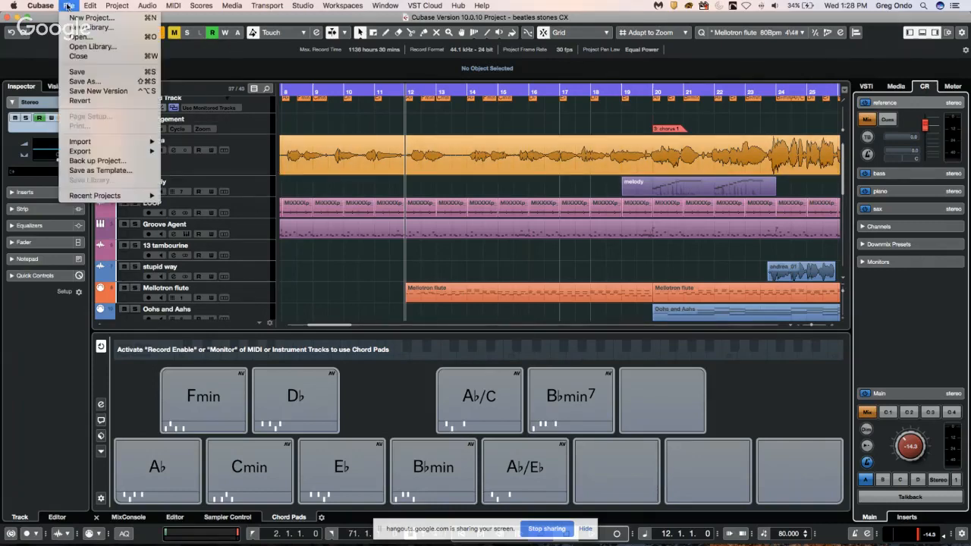
{"action": "mouse_move", "coordinate": [106, 196]}
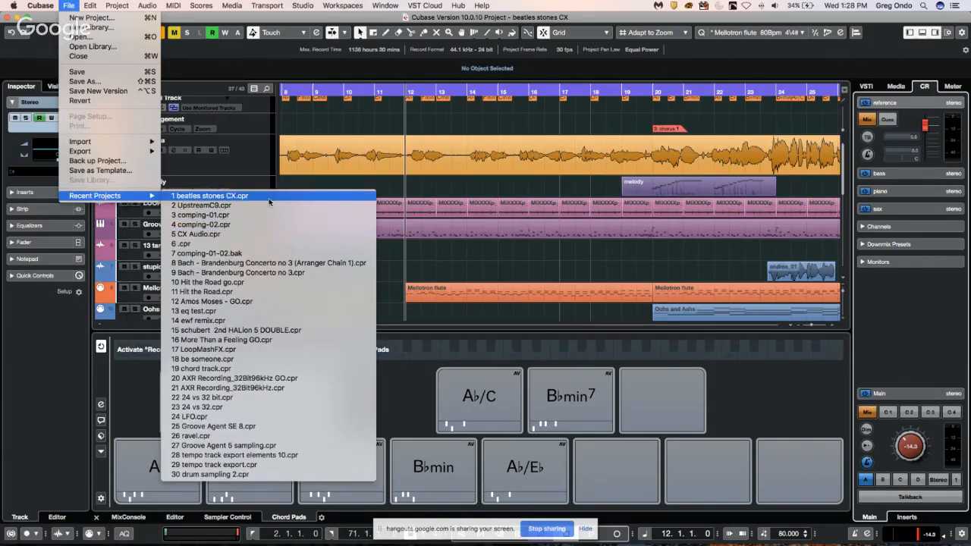
{"action": "left_click", "coordinate": [255, 300]}
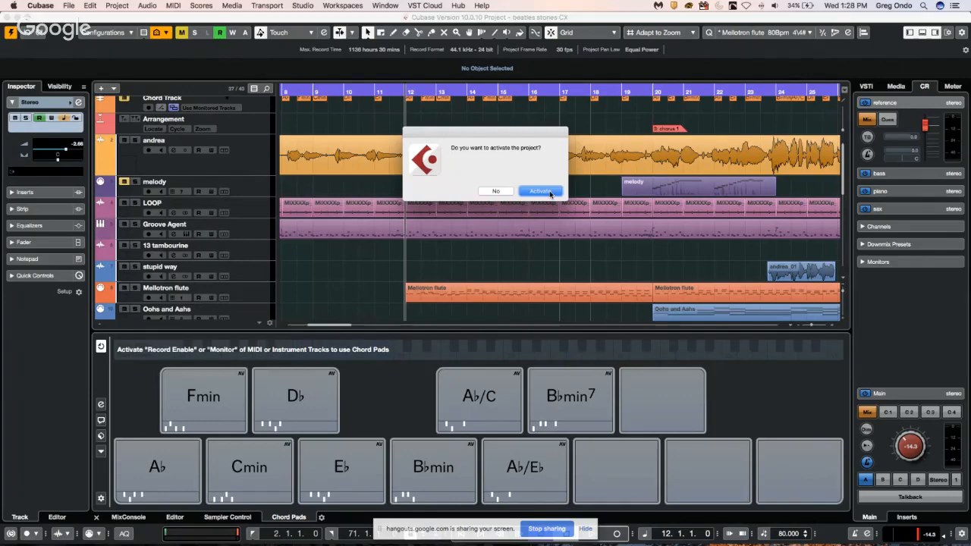
{"action": "left_click", "coordinate": [540, 191]}
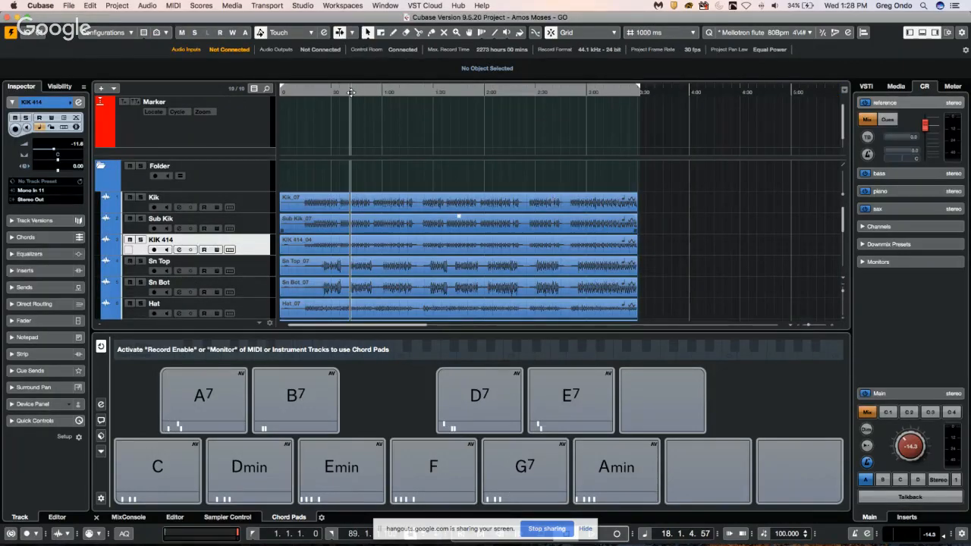
Position the project cursor near the start of the Amos Moses song and start playback.
{"action": "left_click", "coordinate": [304, 90]}
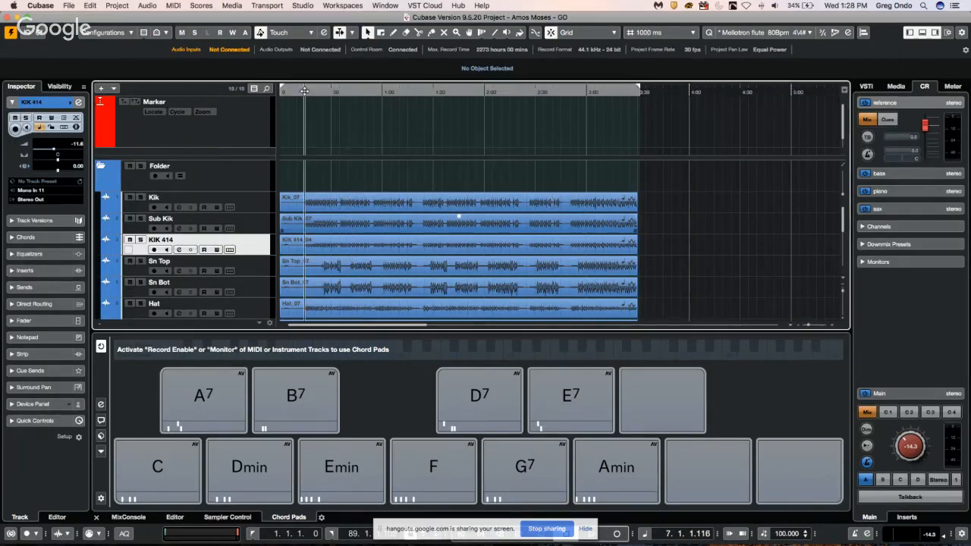
{"action": "left_click", "coordinate": [290, 110]}
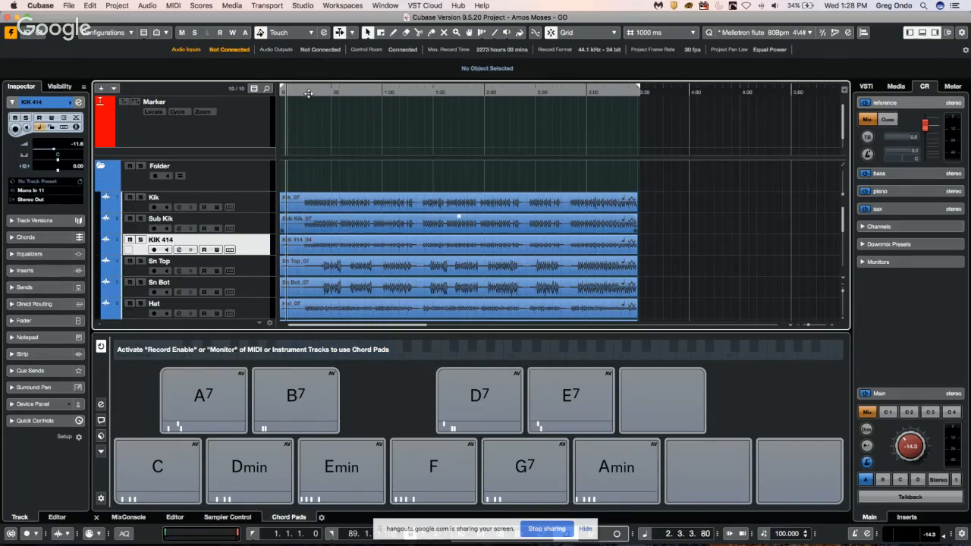
{"action": "left_click_drag", "start_coordinate": [309, 93], "coordinate": [352, 144]}
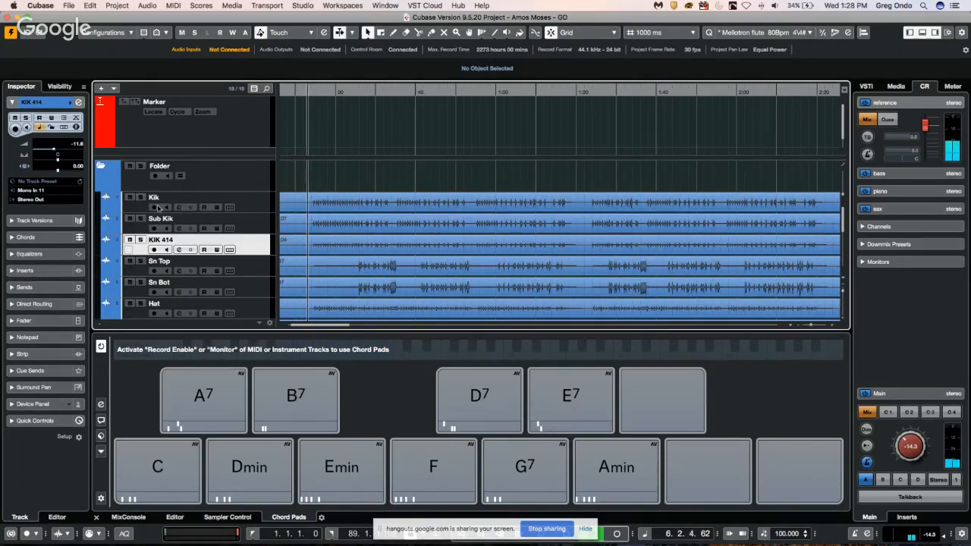
Solo the drum folder track and raise the Control Room main level to -5.69.
{"action": "left_click", "coordinate": [141, 166]}
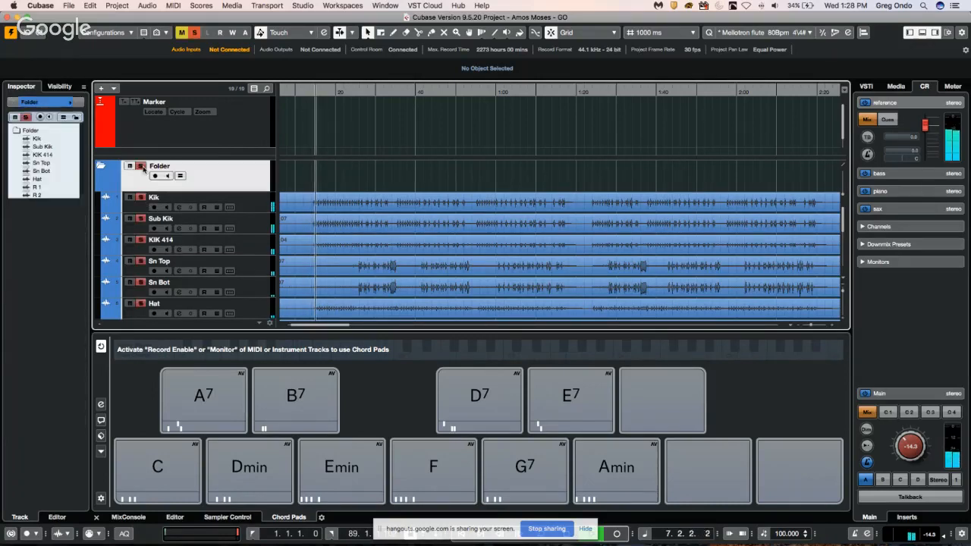
{"action": "left_click_drag", "start_coordinate": [910, 448], "coordinate": [913, 423]}
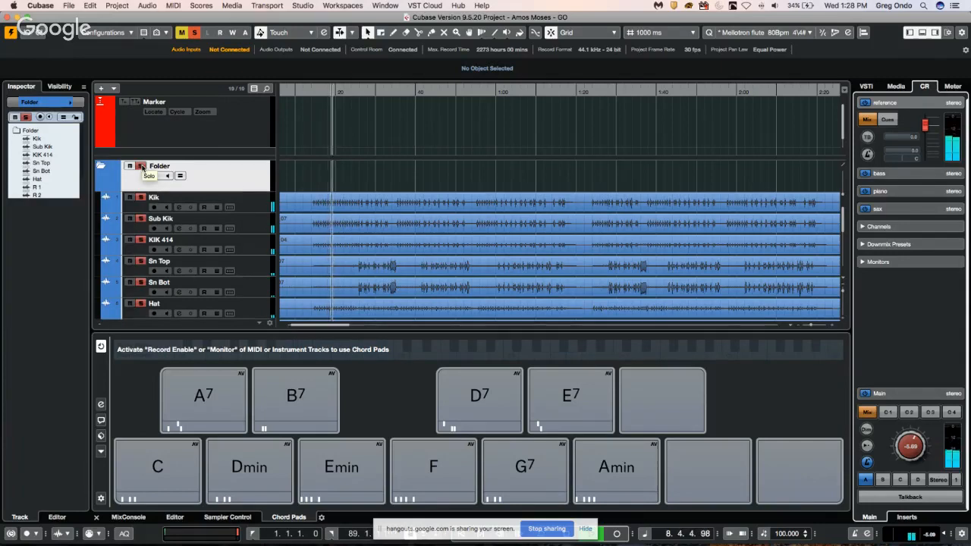
Unsolo the drum folder, solo only the Sn Top track, and restart playback from near the beginning.
{"action": "left_click", "coordinate": [142, 167]}
{"action": "left_click", "coordinate": [142, 262]}
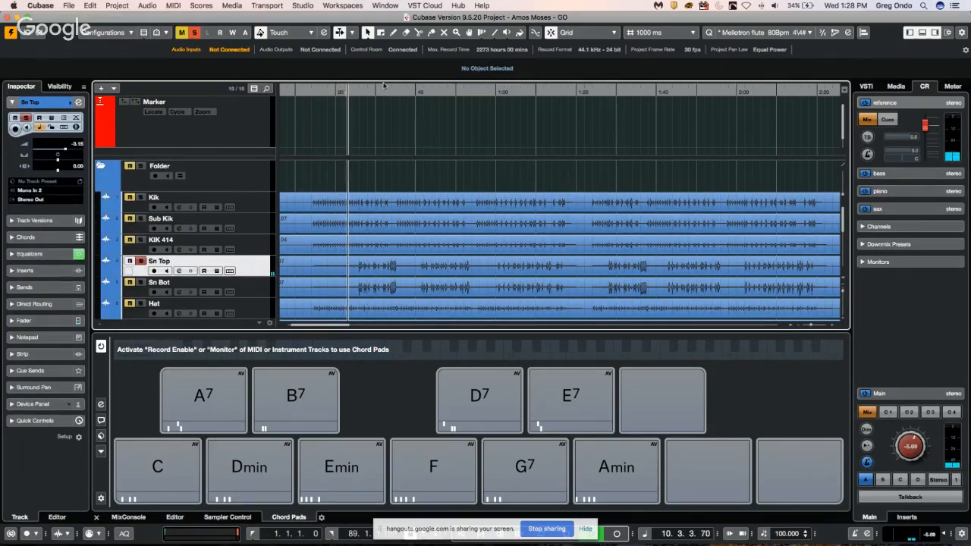
{"action": "left_click", "coordinate": [300, 92]}
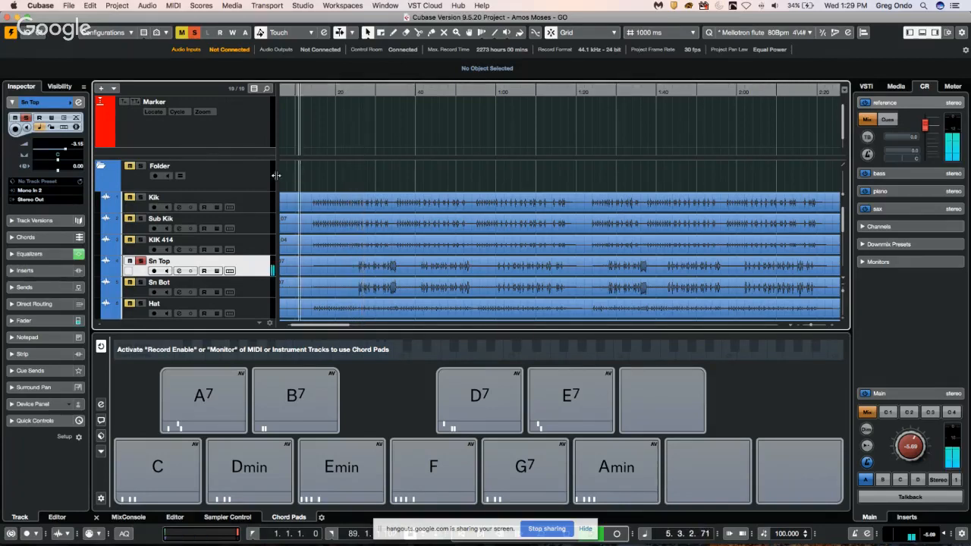
Open the channel settings for Sn Top and show its channel strip modules.
{"action": "left_click", "coordinate": [78, 103]}
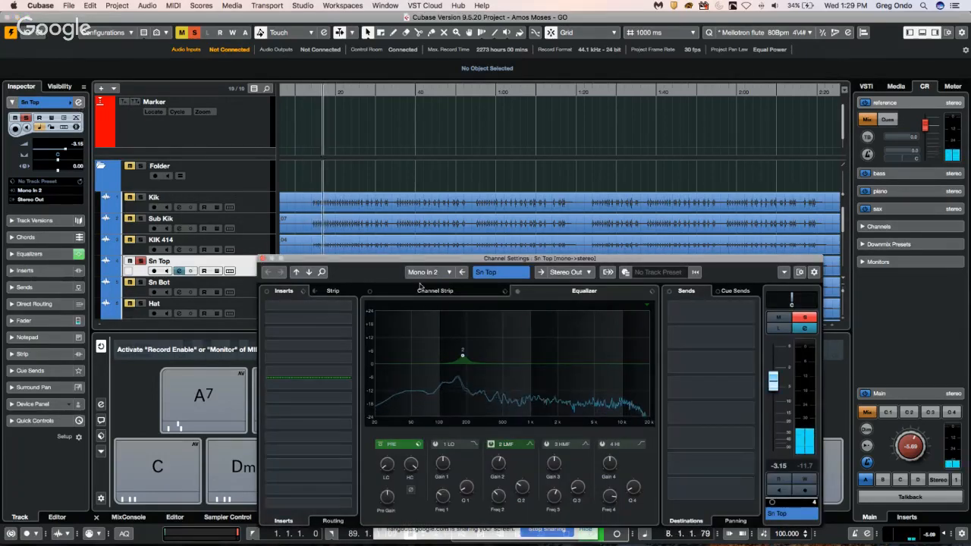
{"action": "left_click", "coordinate": [420, 286]}
{"action": "left_click_drag", "start_coordinate": [411, 257], "coordinate": [220, 140]}
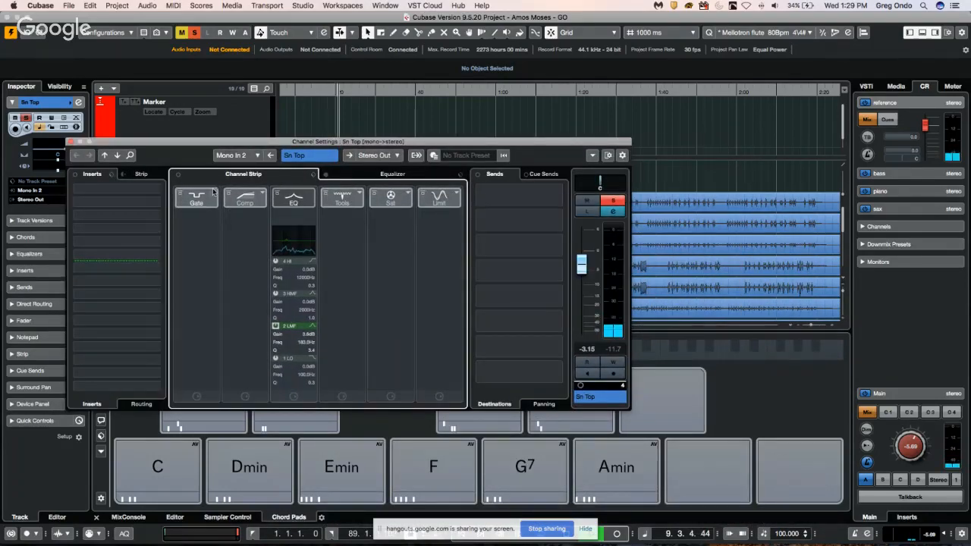
{"action": "left_click", "coordinate": [214, 192]}
{"action": "left_click", "coordinate": [236, 211]}
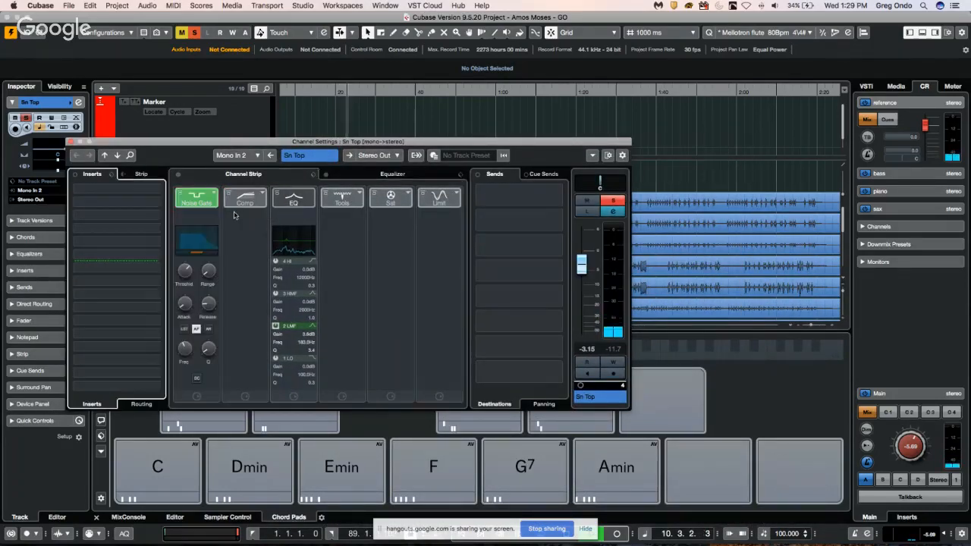
{"action": "left_click", "coordinate": [180, 273]}
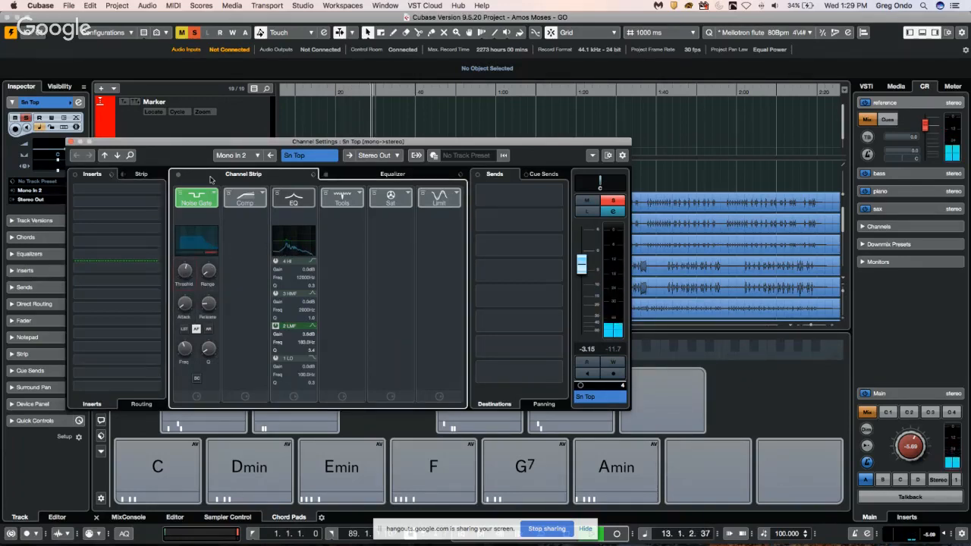
{"action": "left_click_drag", "start_coordinate": [347, 141], "coordinate": [448, 140]}
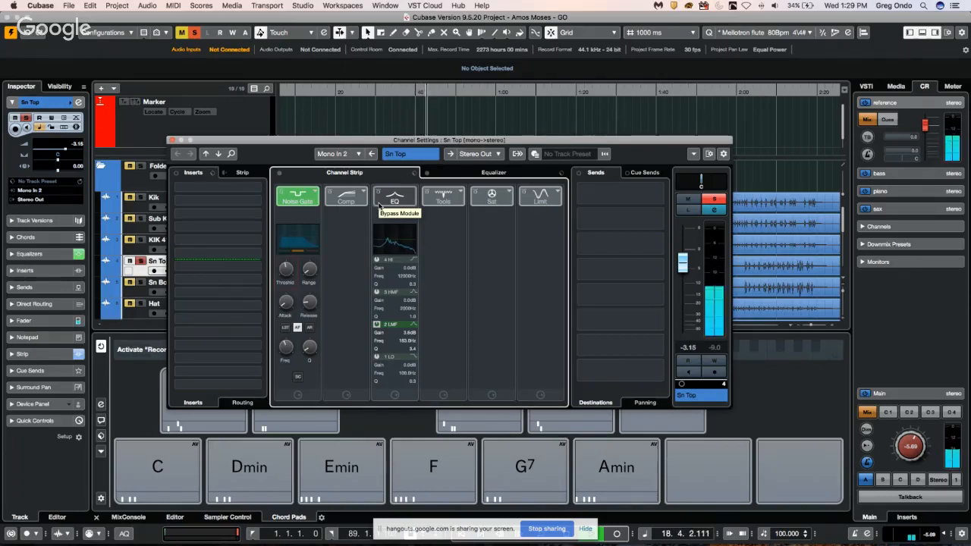
Stop playback, then close the Sn Top channel settings and unsolo the track.
{"action": "key", "text": "space"}
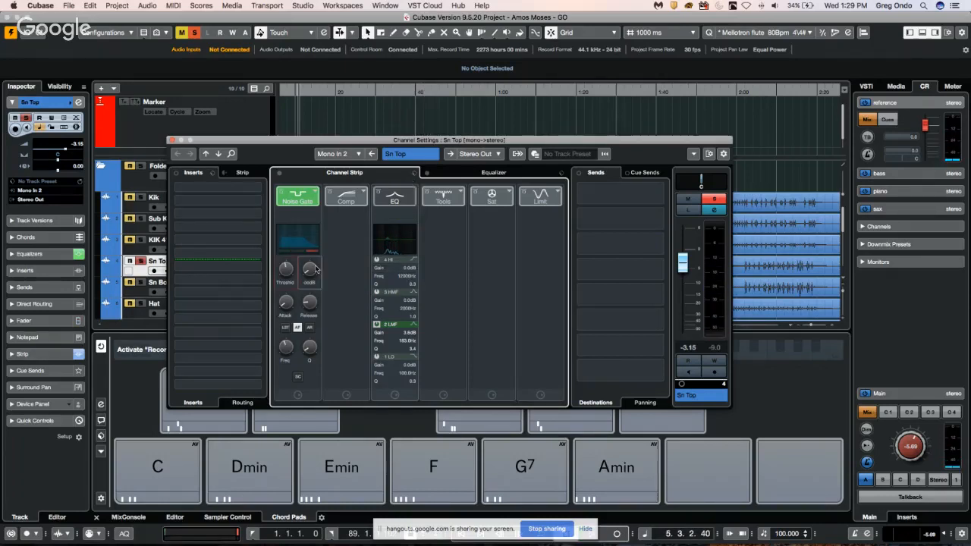
{"action": "left_click", "coordinate": [172, 140]}
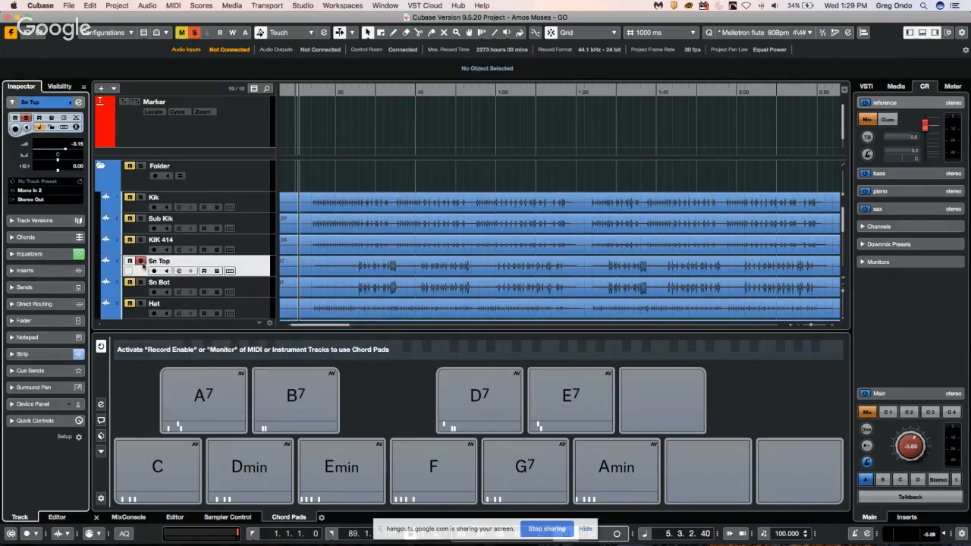
{"action": "left_click", "coordinate": [140, 261]}
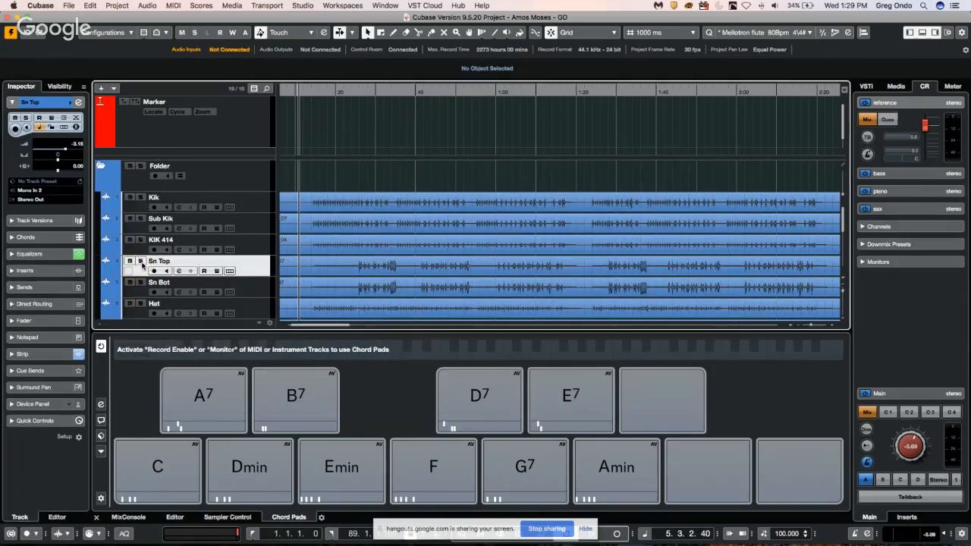
Play the full mix from around bar 19 with the whole project fitted in view.
{"action": "left_click", "coordinate": [433, 86]}
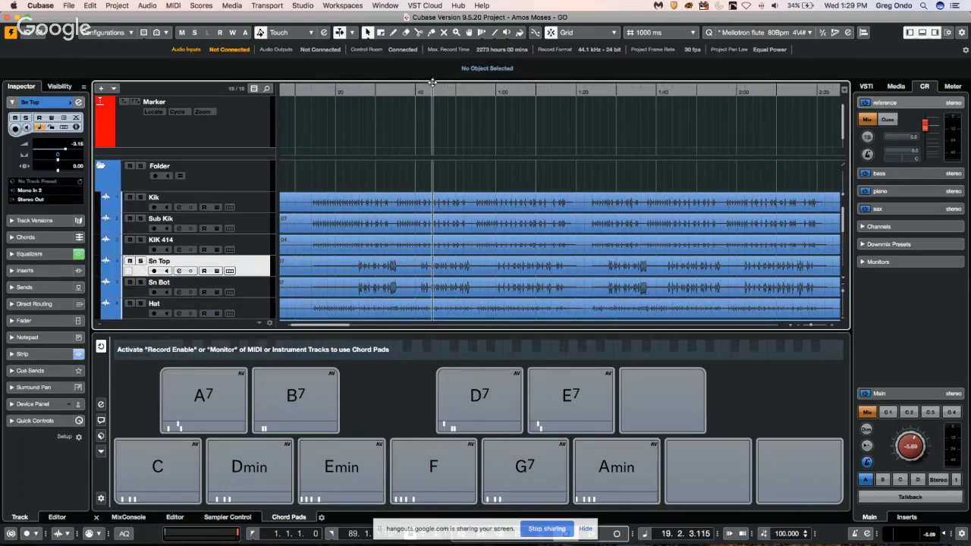
{"action": "key", "text": "shift+f"}
{"action": "key", "text": "space"}
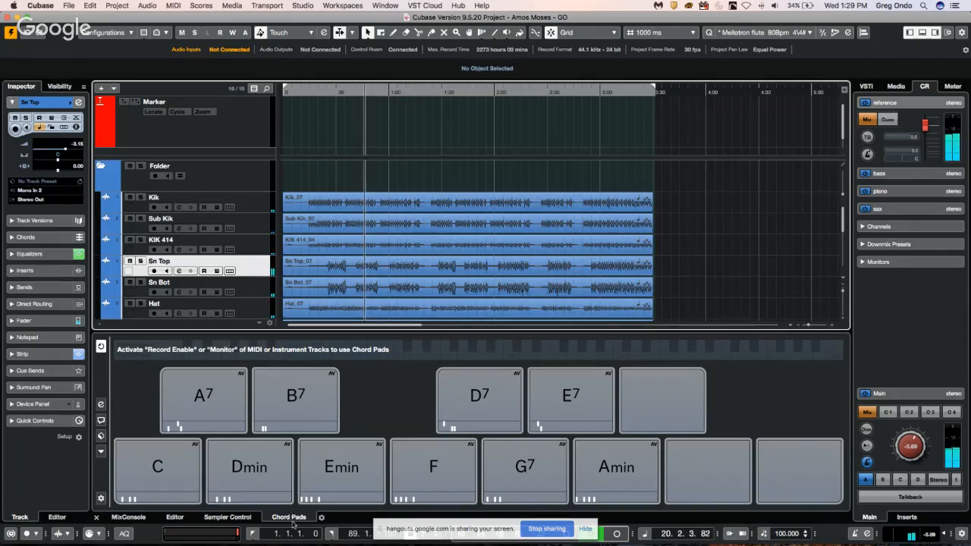
Show the MixConsole in the lower zone and open the channel settings for Stereo Out.
{"action": "left_click", "coordinate": [175, 517]}
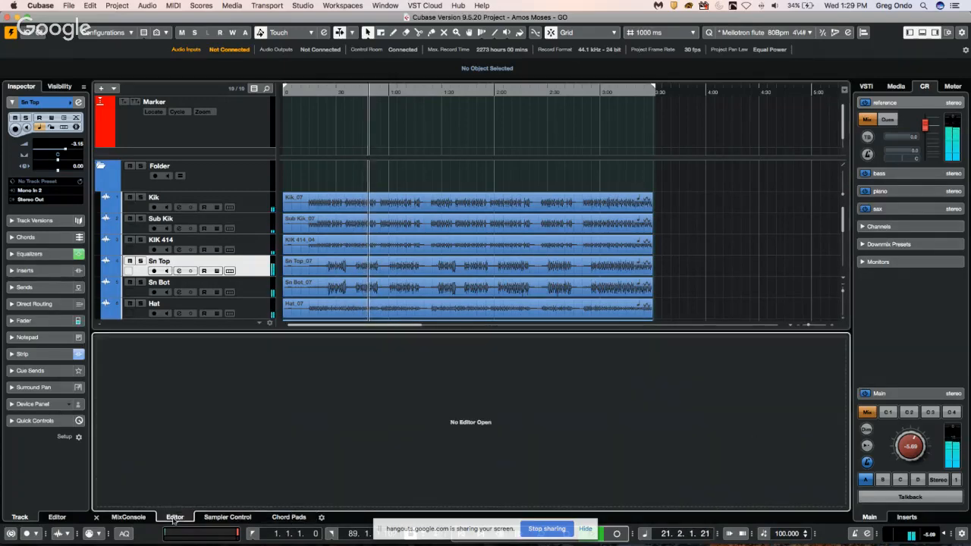
{"action": "left_click", "coordinate": [128, 517]}
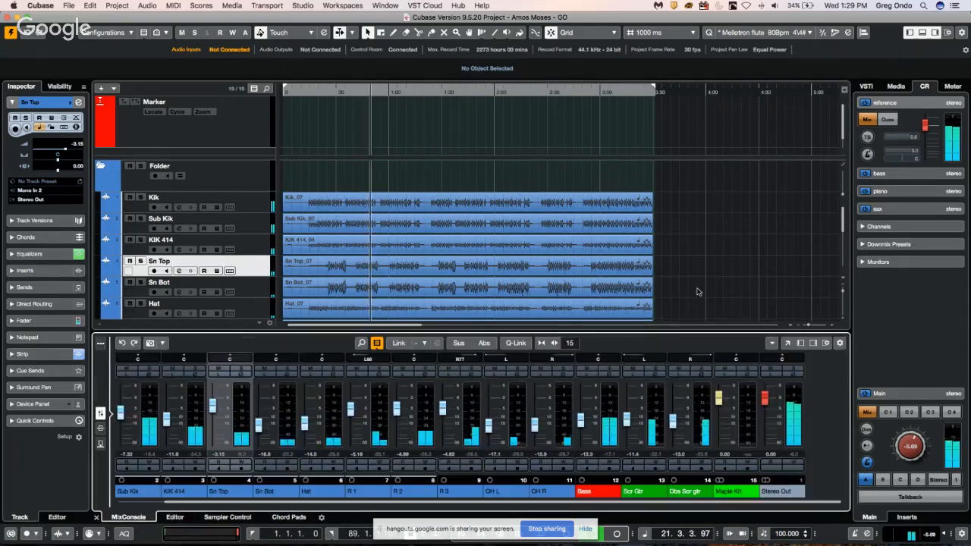
{"action": "left_click", "coordinate": [798, 375]}
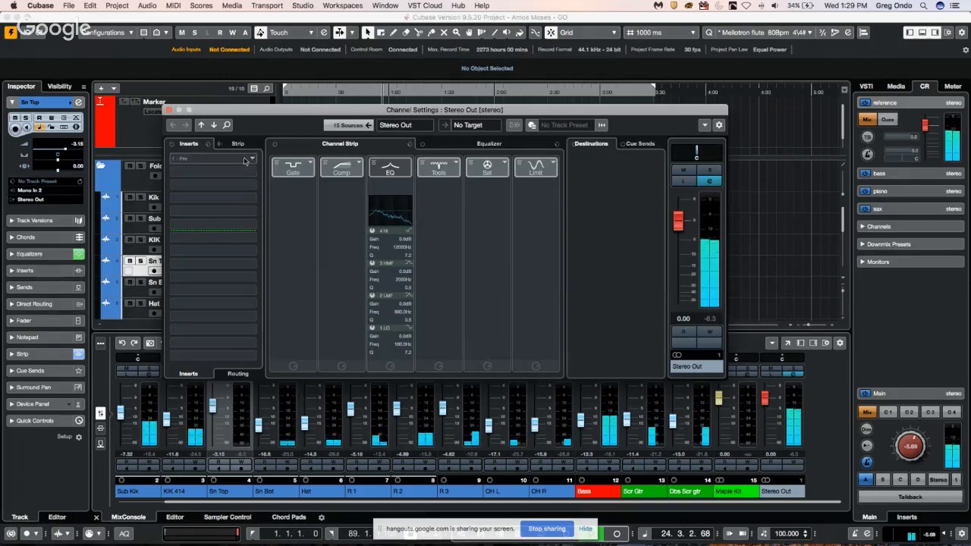
Load the Maximizer dynamics plug-in into insert slot 8 of the Stereo Out channel.
{"action": "left_click", "coordinate": [252, 245]}
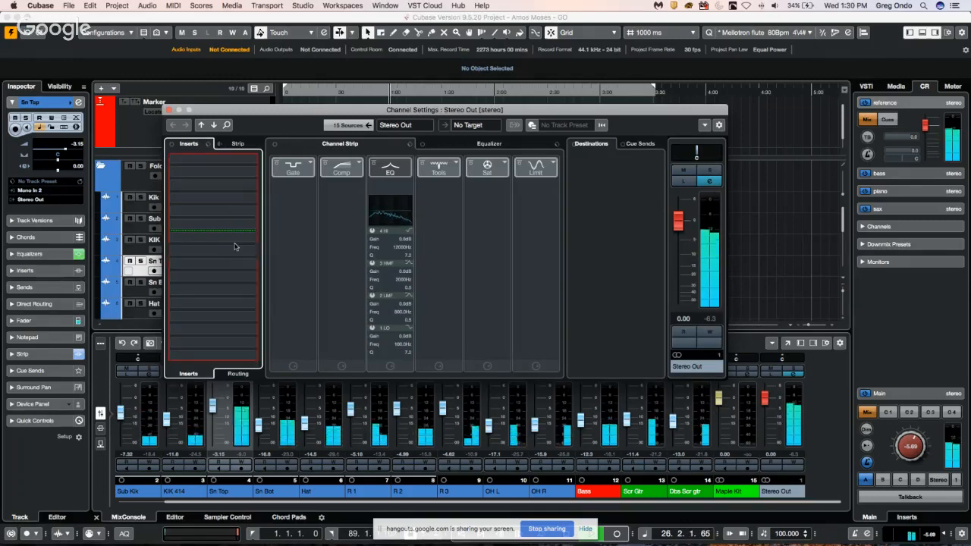
{"action": "left_click", "coordinate": [248, 251]}
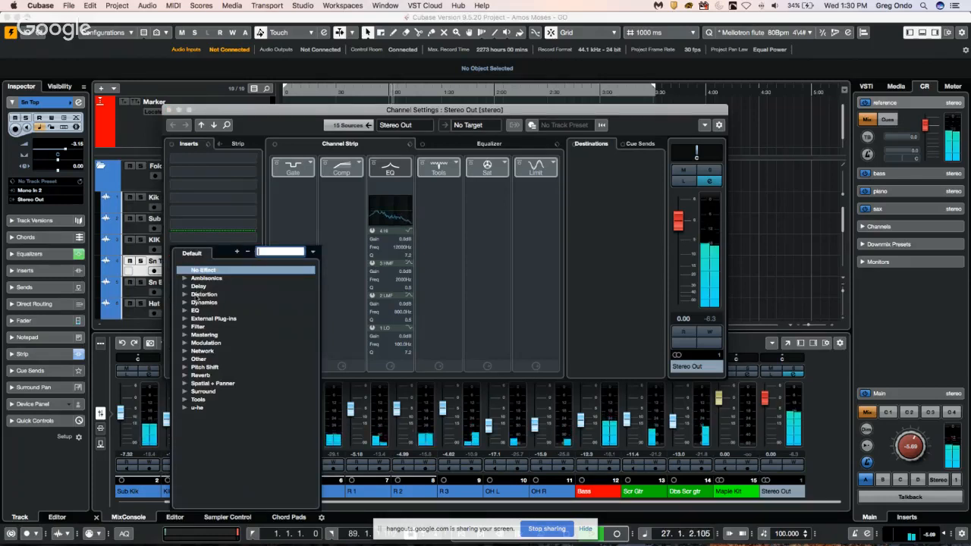
{"action": "left_click", "coordinate": [184, 303]}
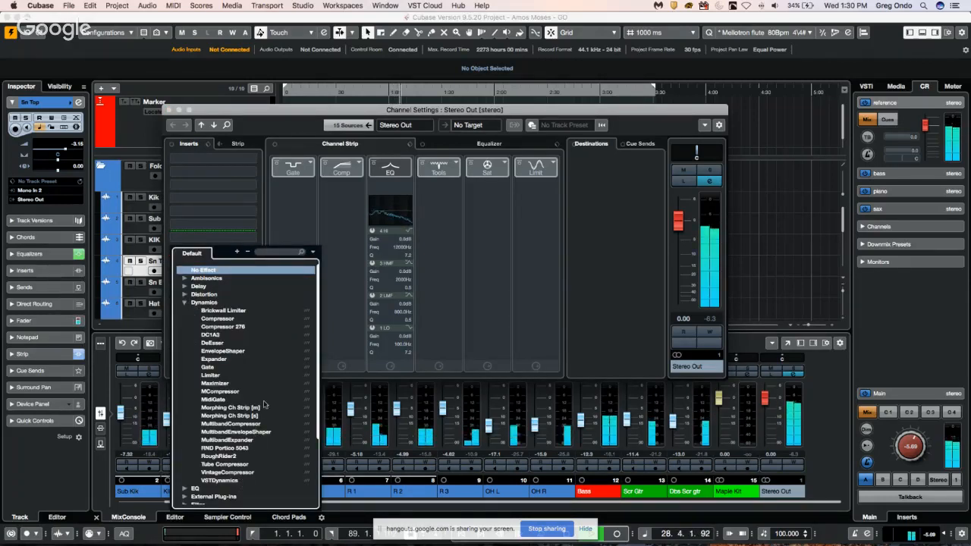
{"action": "left_click", "coordinate": [216, 383]}
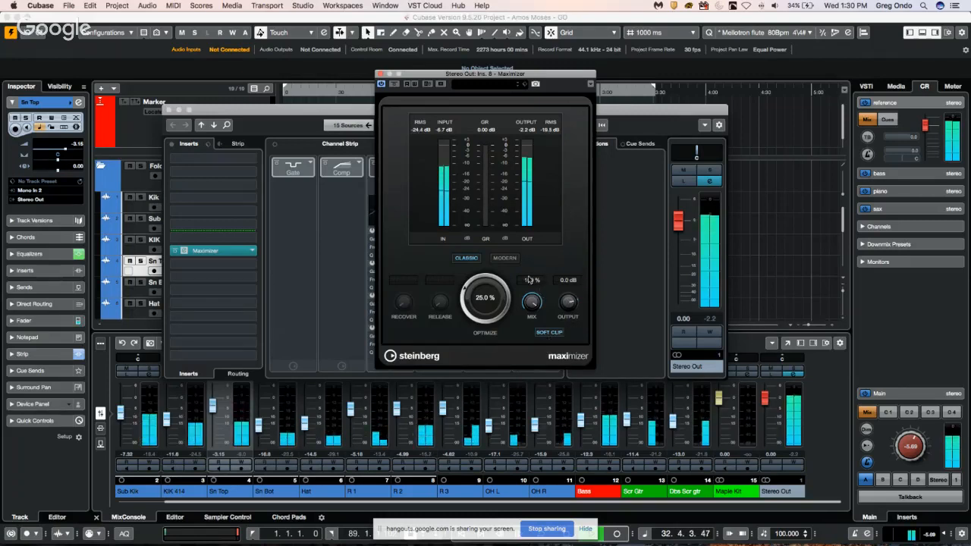
Audition the Maximizer's Modern mode against bypass and against Classic mode, and stop playback.
{"action": "left_click", "coordinate": [510, 259]}
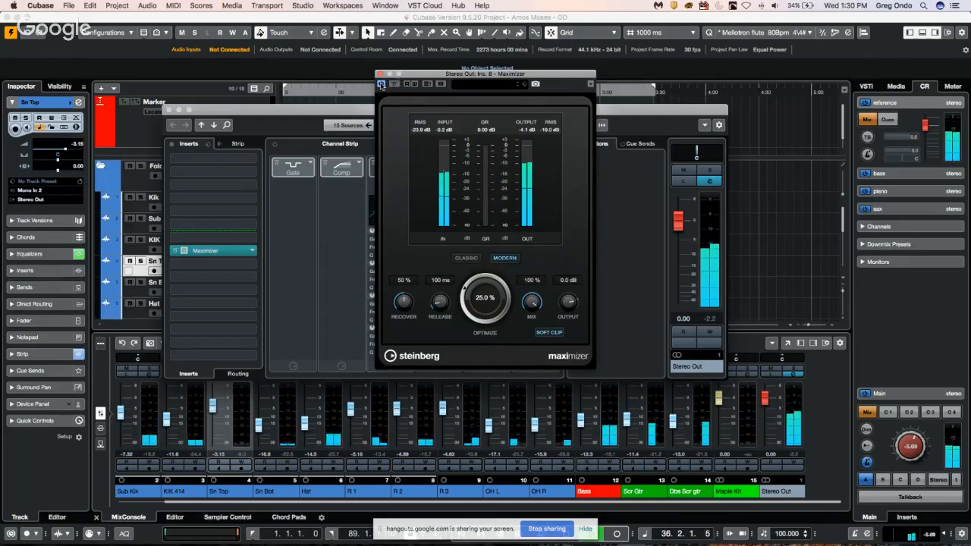
{"action": "left_click", "coordinate": [381, 84]}
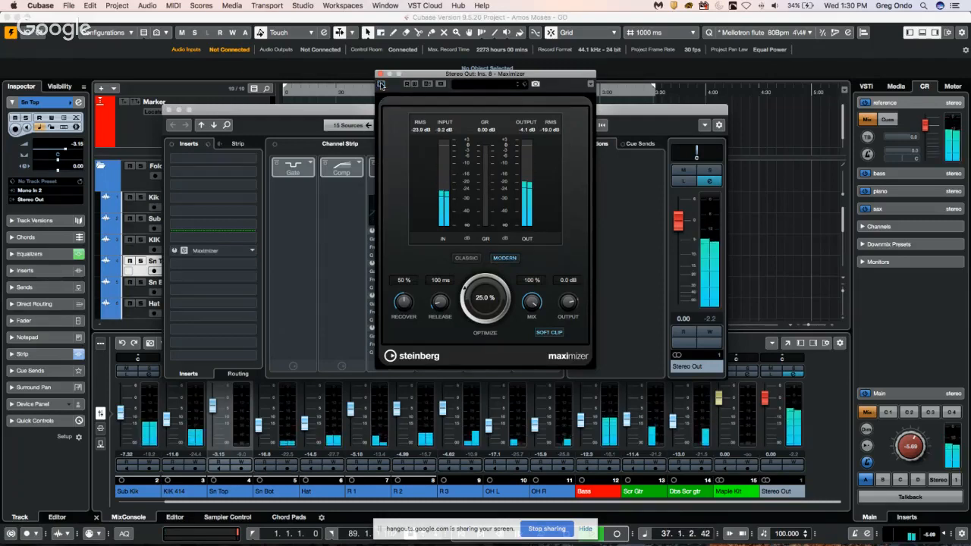
{"action": "left_click", "coordinate": [381, 84]}
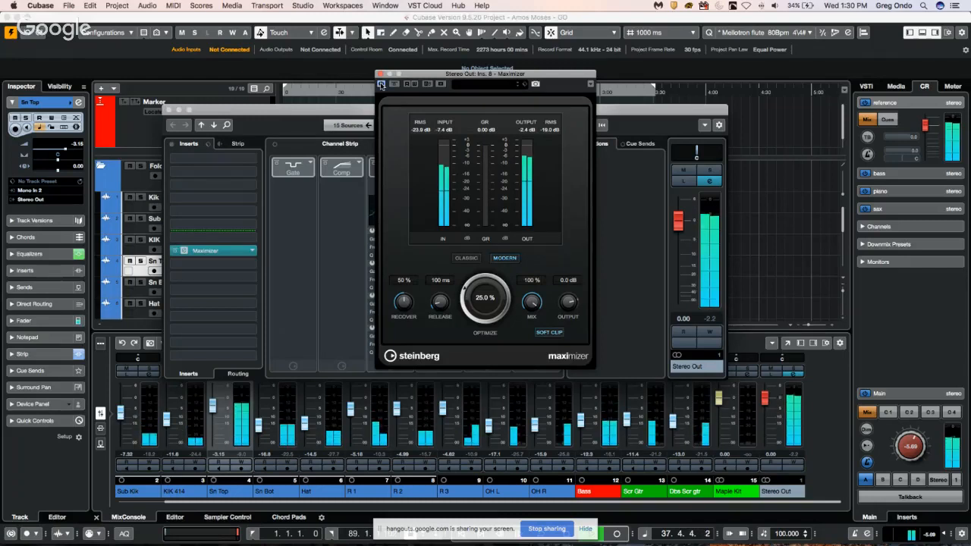
{"action": "left_click", "coordinate": [465, 257]}
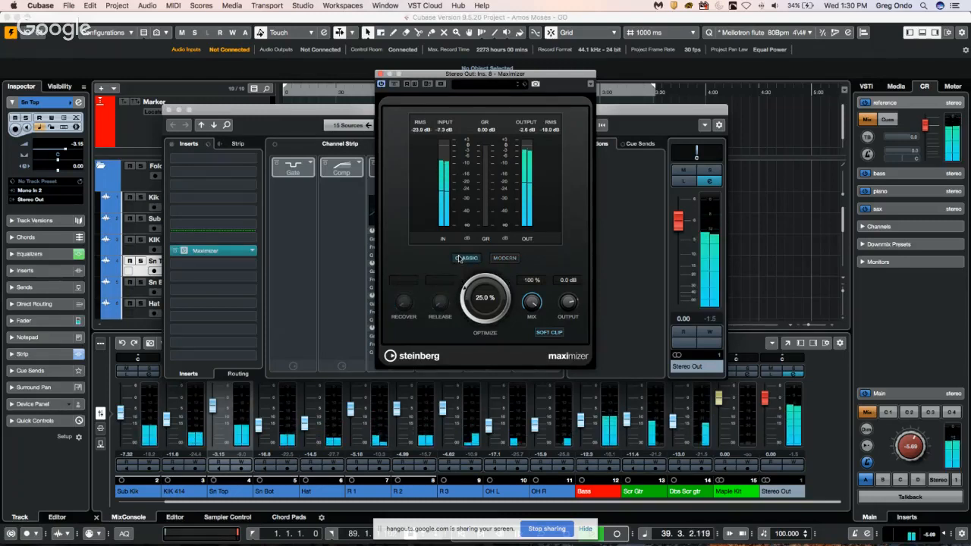
{"action": "left_click", "coordinate": [505, 258]}
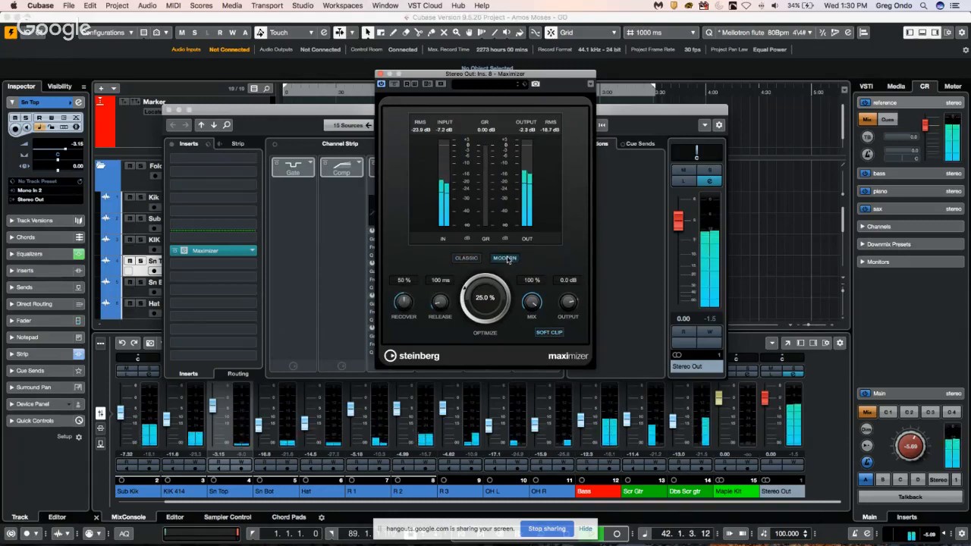
{"action": "key", "text": "space"}
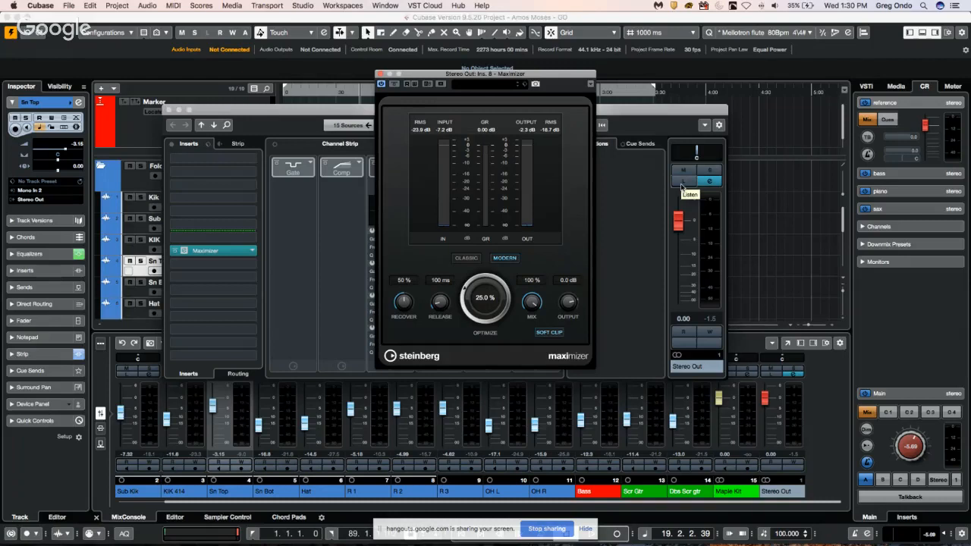
Replay the mix comparing the Maximizer's Classic and Modern modes, finish on Classic, and close the plug-in and Stereo Out windows.
{"action": "left_click", "coordinate": [463, 259]}
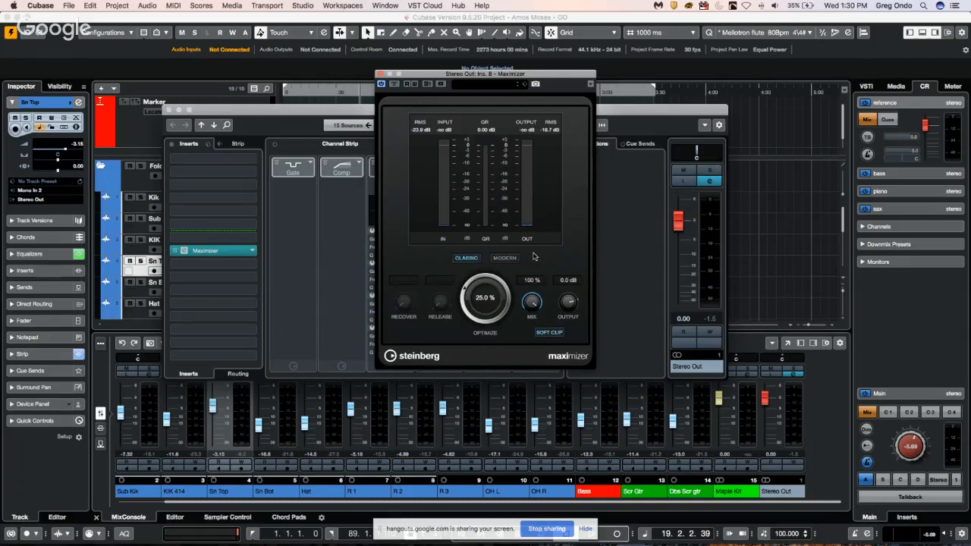
{"action": "left_click", "coordinate": [513, 258]}
{"action": "left_click", "coordinate": [464, 258]}
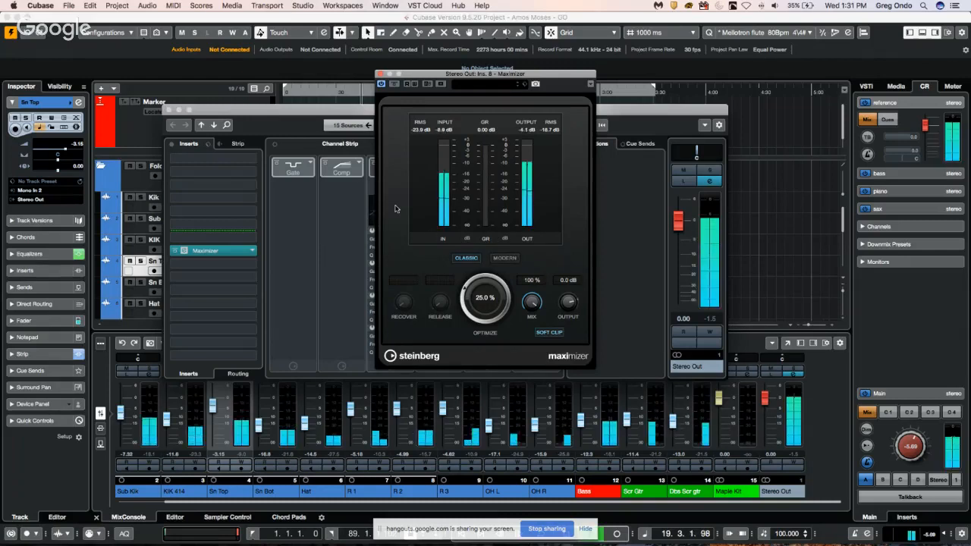
{"action": "left_click", "coordinate": [504, 259]}
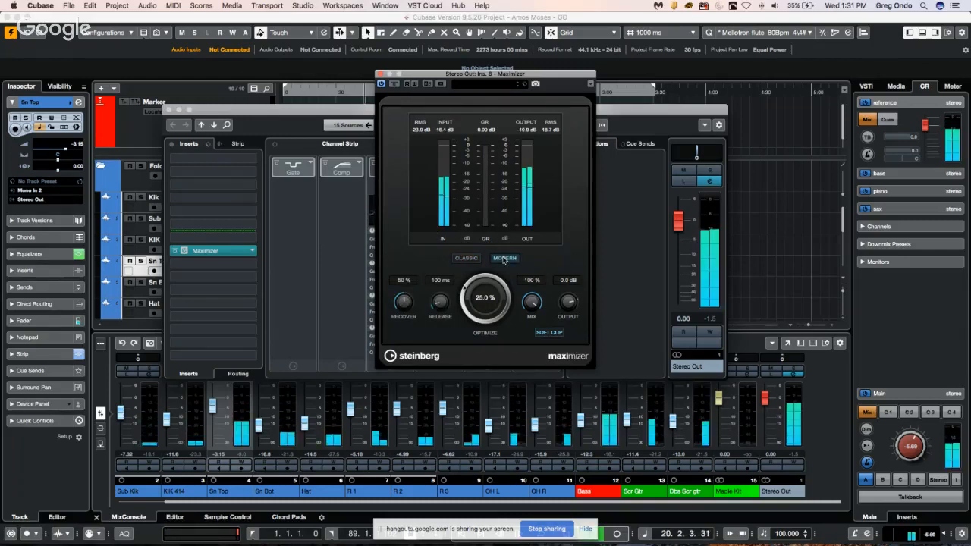
{"action": "left_click", "coordinate": [466, 258]}
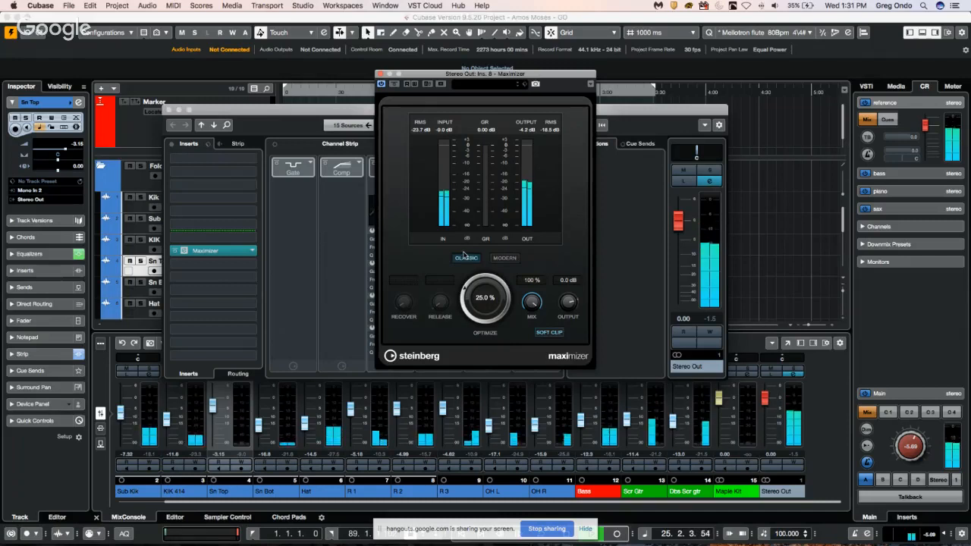
{"action": "key", "text": "space"}
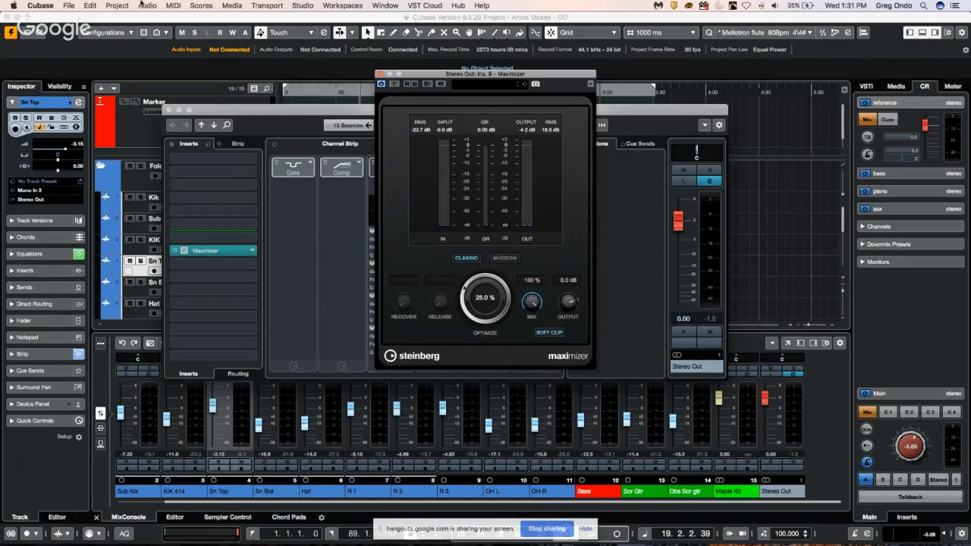
{"action": "left_click", "coordinate": [380, 73]}
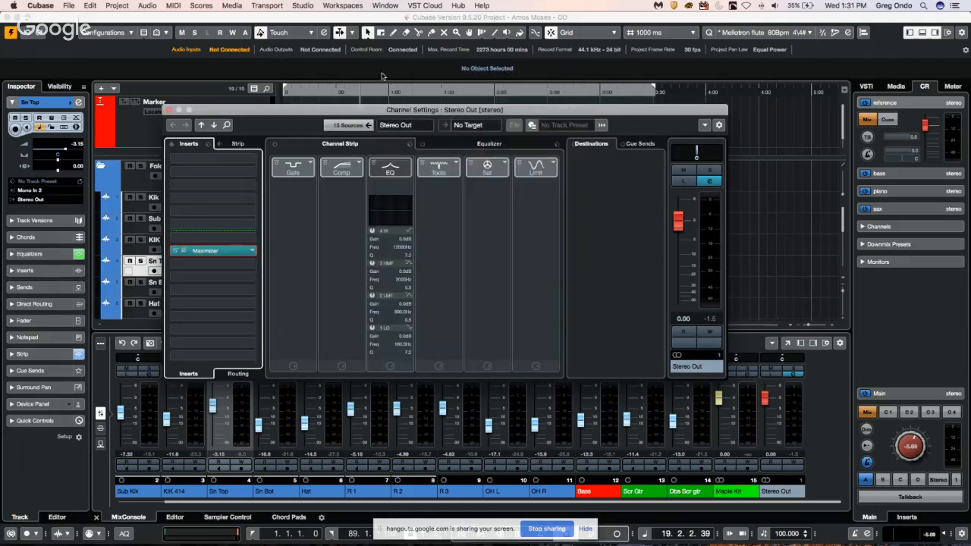
{"action": "left_click", "coordinate": [169, 110]}
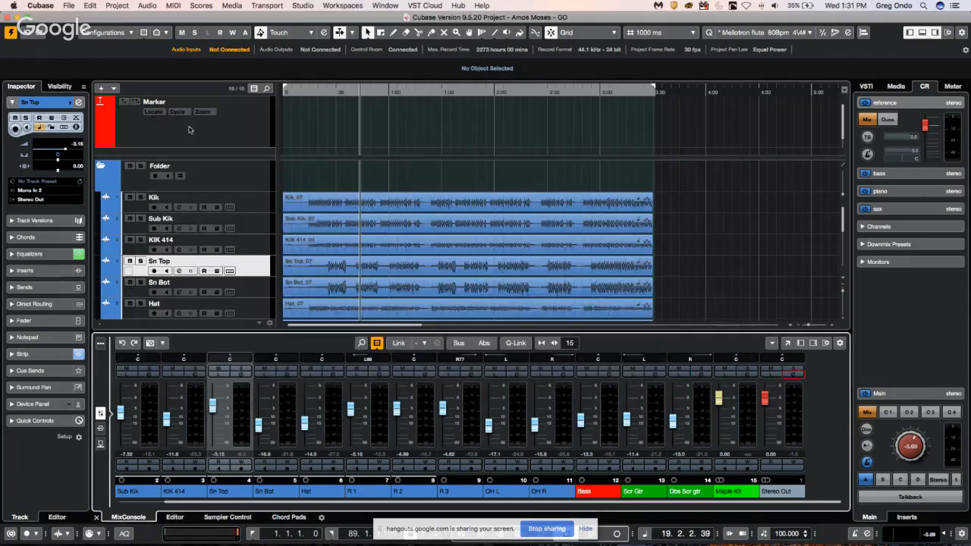
Select the Kik audio event and enlarge the height of the Kik track.
{"action": "left_click", "coordinate": [335, 201]}
{"action": "left_click", "coordinate": [258, 206]}
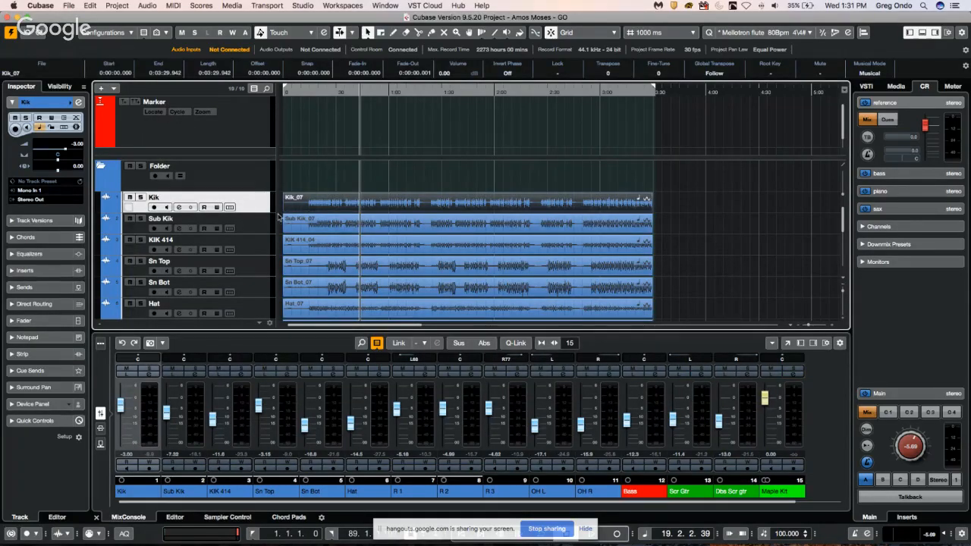
{"action": "left_click_drag", "start_coordinate": [249, 212], "coordinate": [248, 253]}
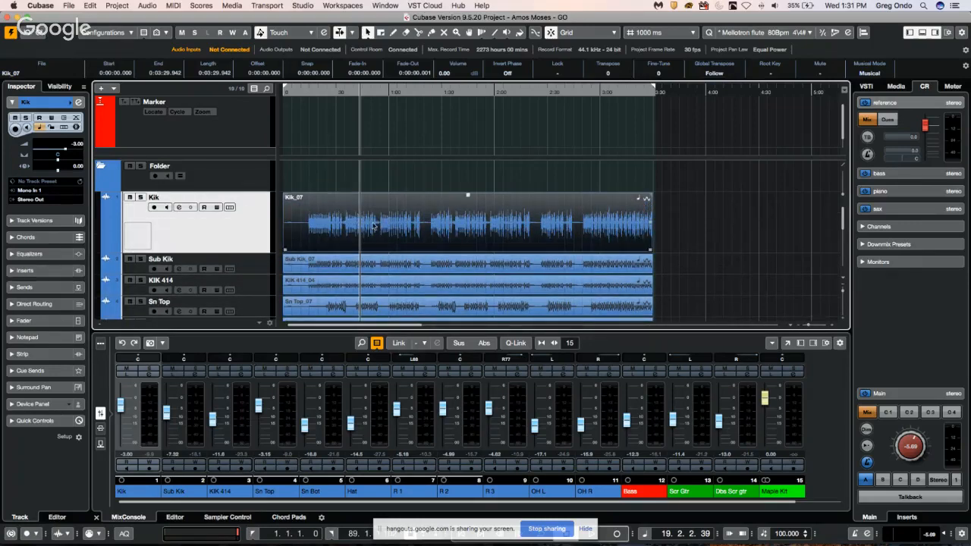
Load EnvelopeShaper in the Kik channel strip's Tools module during playback, raise its attack and release, and compare it with bypass.
{"action": "left_click", "coordinate": [179, 208]}
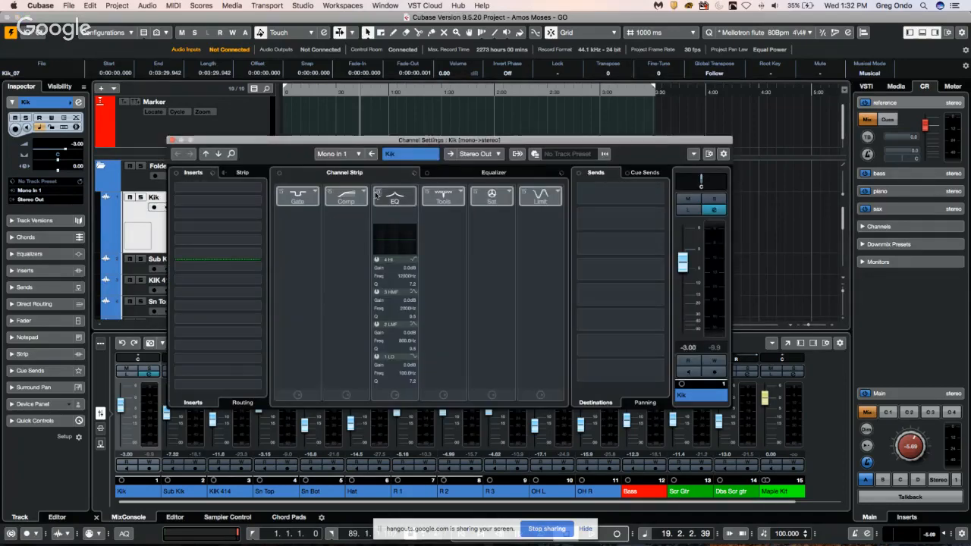
{"action": "key", "text": "space"}
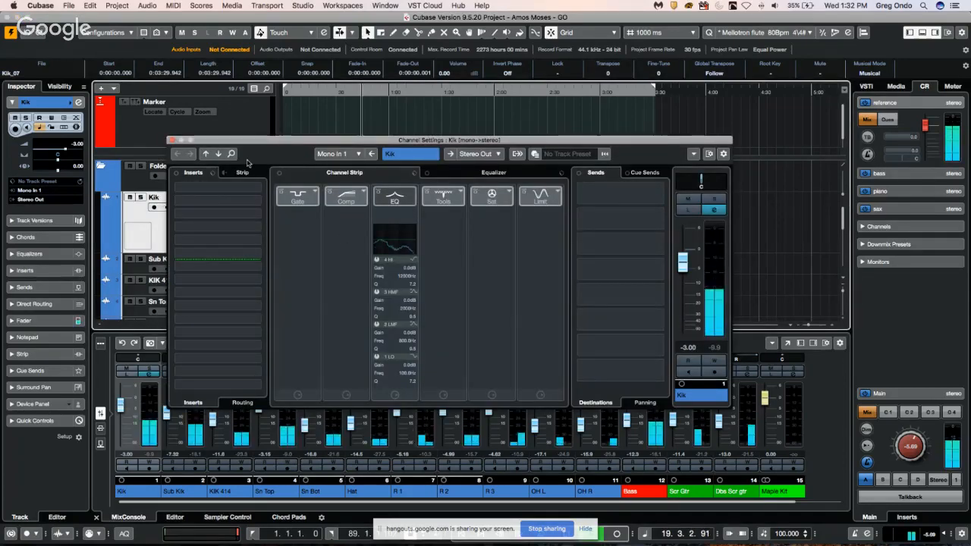
{"action": "left_click", "coordinate": [458, 195]}
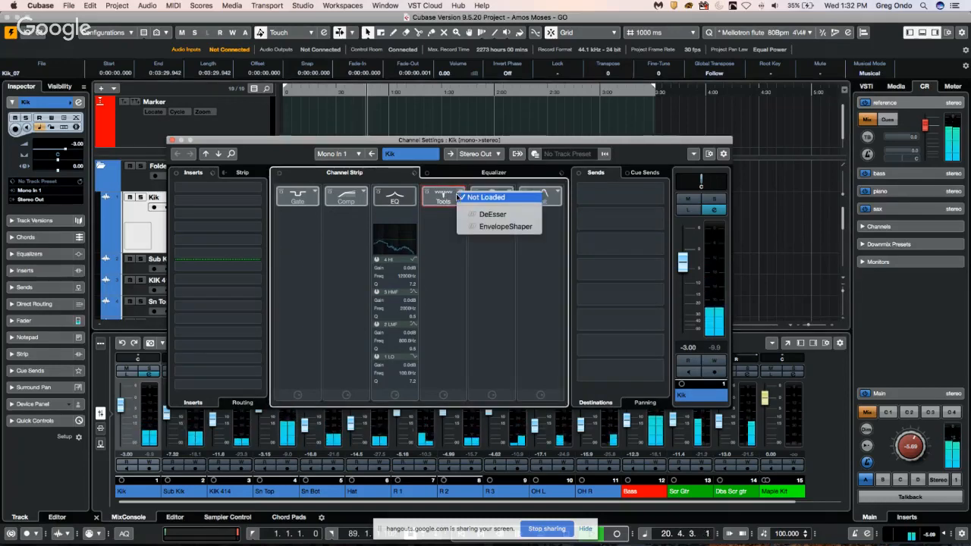
{"action": "left_click", "coordinate": [501, 226]}
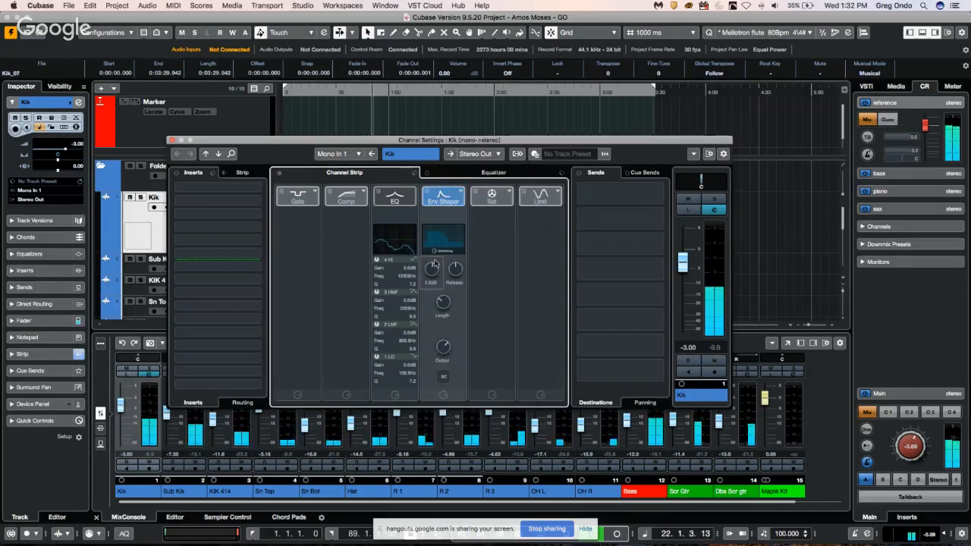
{"action": "left_click", "coordinate": [427, 190]}
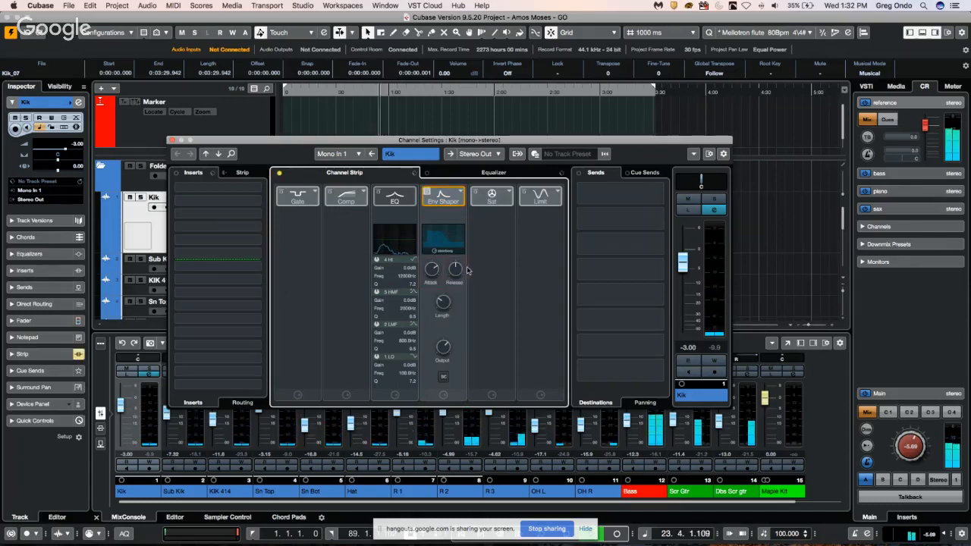
{"action": "left_click", "coordinate": [429, 195]}
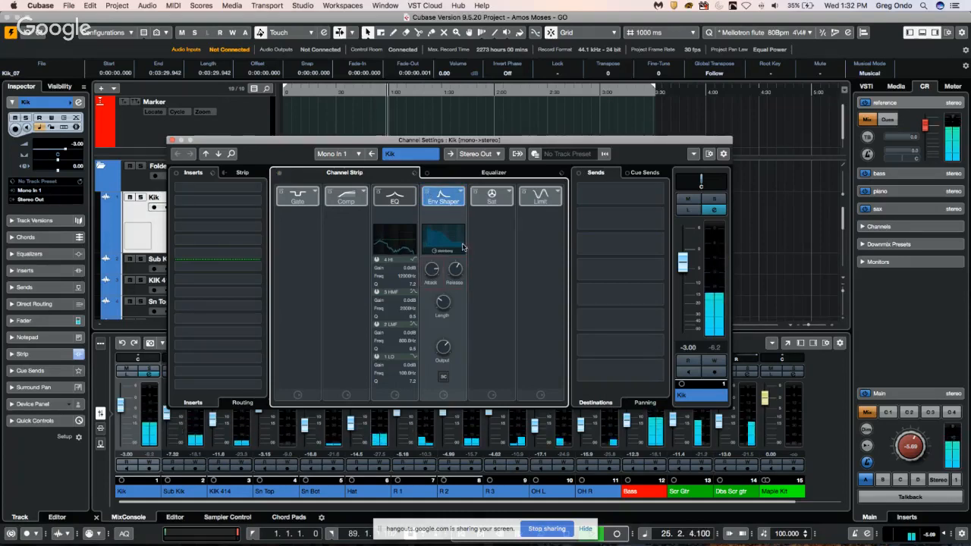
Boost Kik's equalizer band 3 by about 8 dB at around 100 Hz.
{"action": "left_click", "coordinate": [395, 195]}
{"action": "left_click_drag", "start_coordinate": [449, 250], "coordinate": [353, 227]}
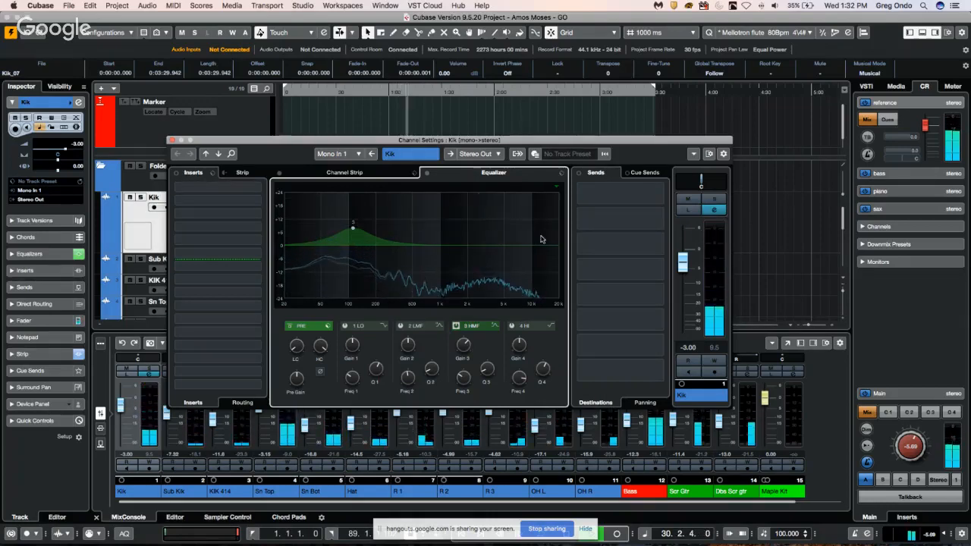
Add a stereo Flanger FX channel routed to Stereo Out on Kik's second send slot, outside any folder.
{"action": "right_click", "coordinate": [592, 226]}
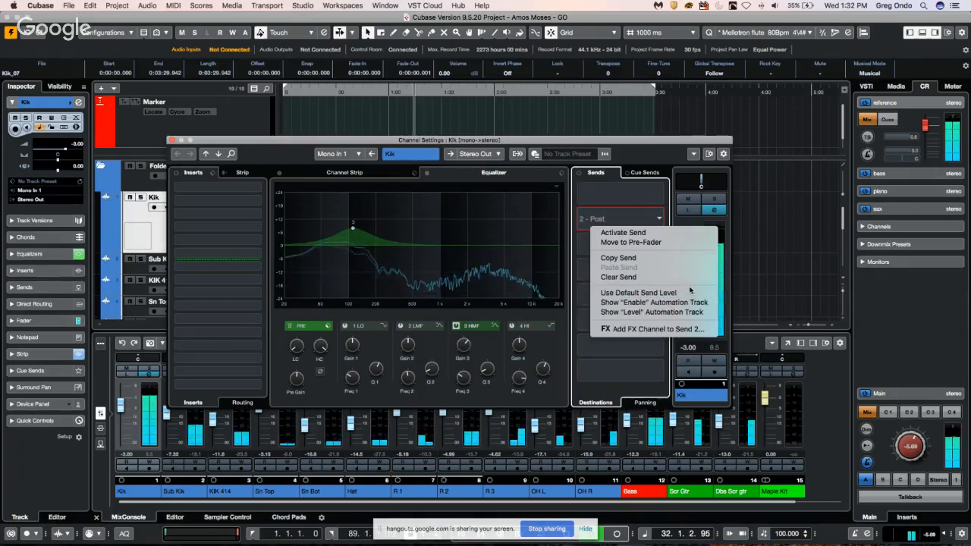
{"action": "left_click", "coordinate": [673, 329]}
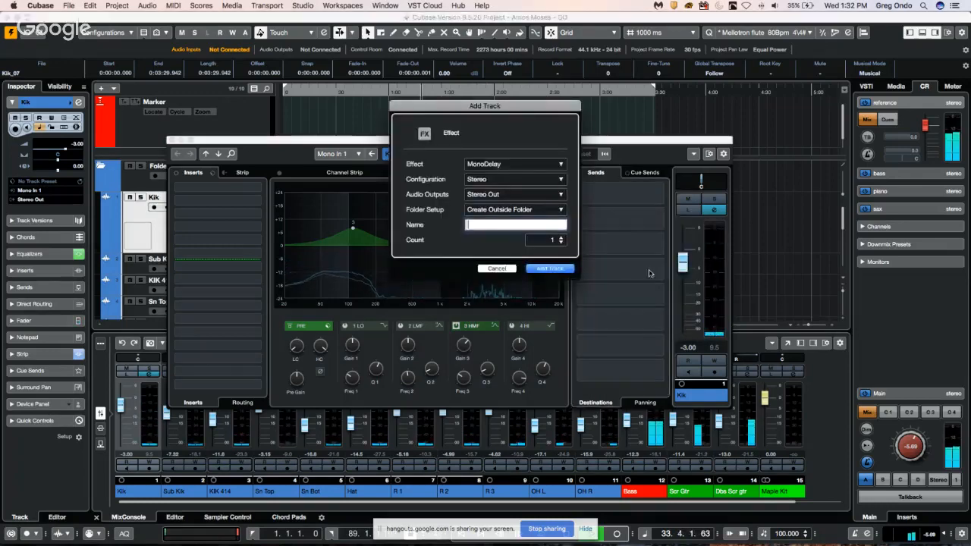
{"action": "left_click", "coordinate": [523, 165]}
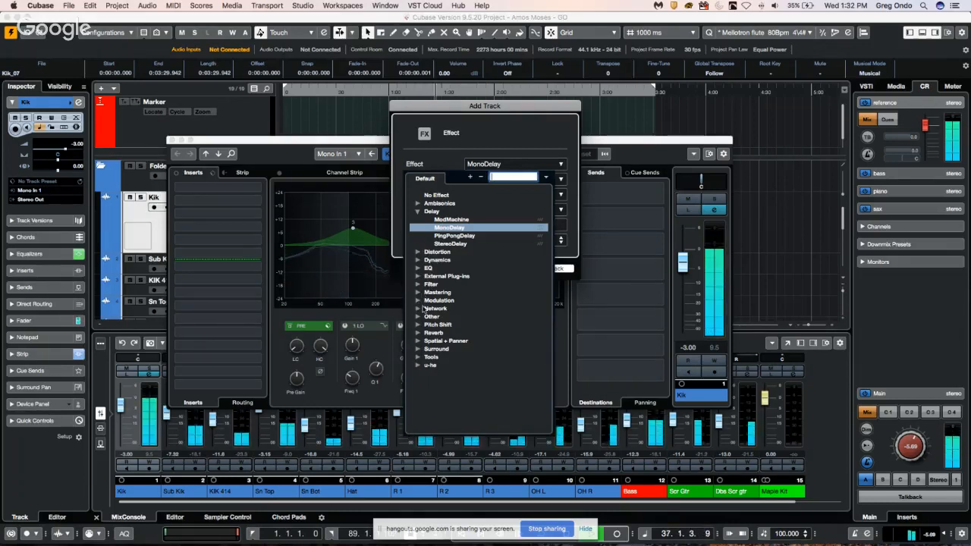
{"action": "left_click", "coordinate": [419, 301]}
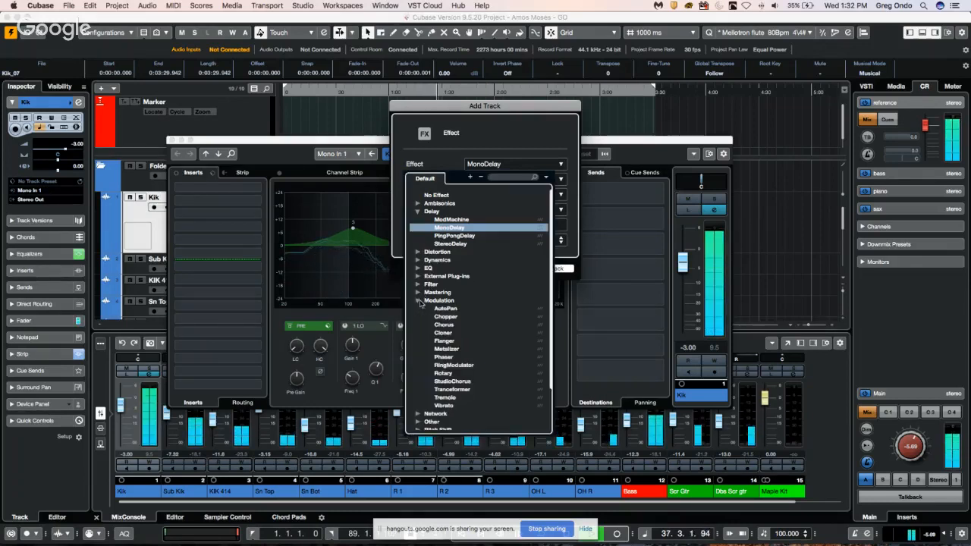
{"action": "left_click", "coordinate": [447, 340]}
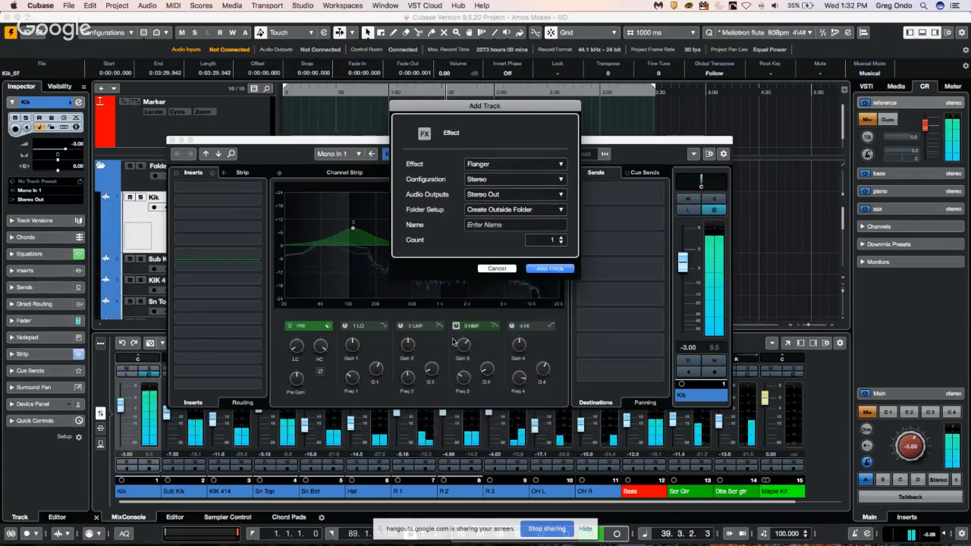
{"action": "left_click", "coordinate": [551, 269]}
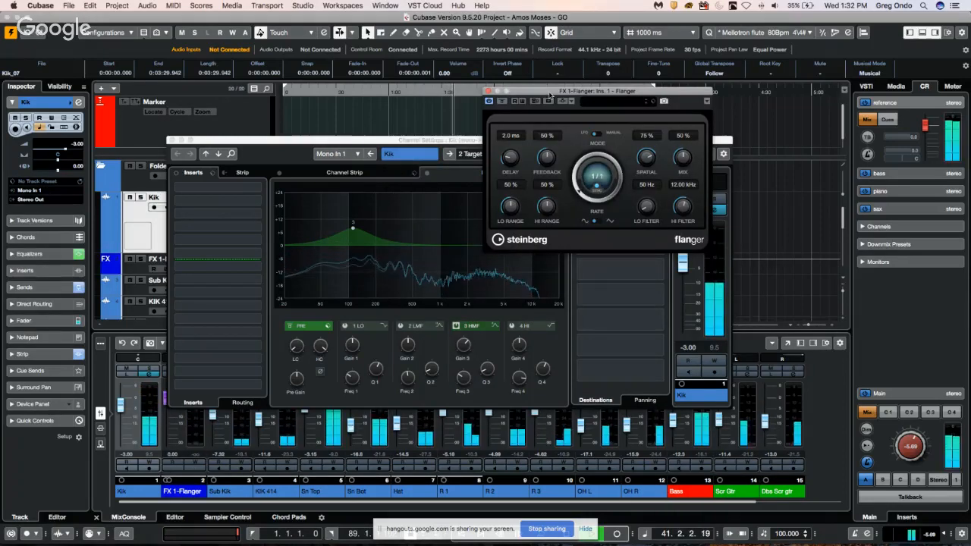
{"action": "left_click_drag", "start_coordinate": [550, 107], "coordinate": [688, 282]}
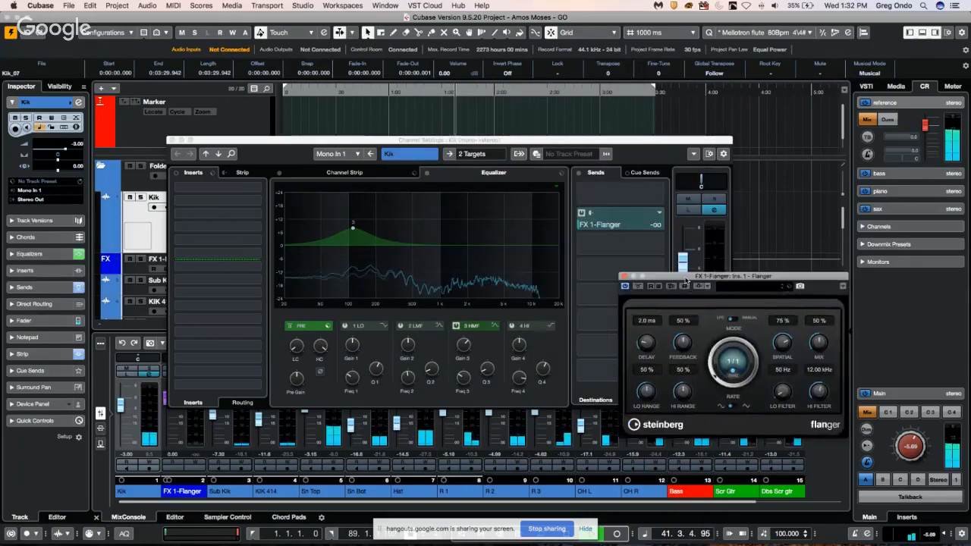
{"action": "left_click", "coordinate": [581, 214]}
{"action": "left_click", "coordinate": [581, 214]}
{"action": "left_click_drag", "start_coordinate": [606, 224], "coordinate": [672, 223]}
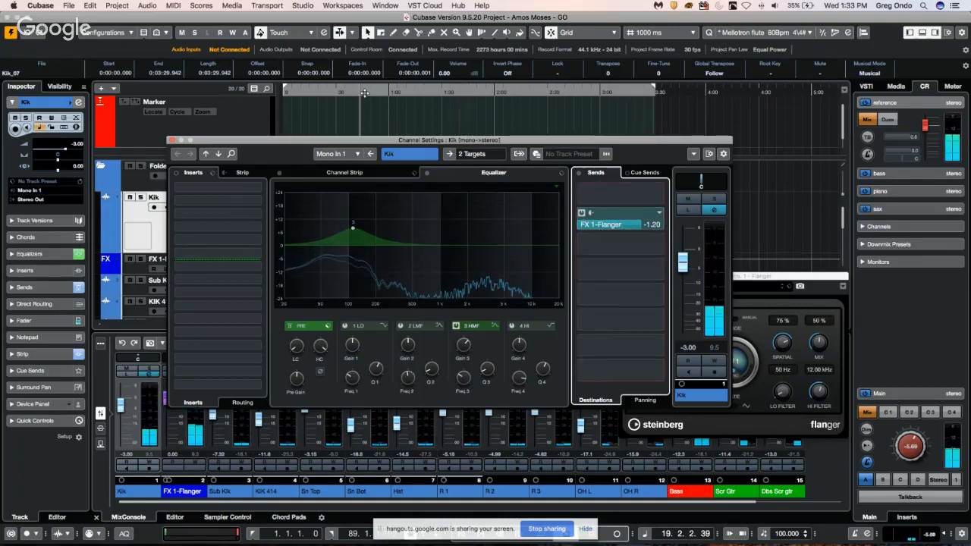
{"action": "left_click", "coordinate": [173, 141]}
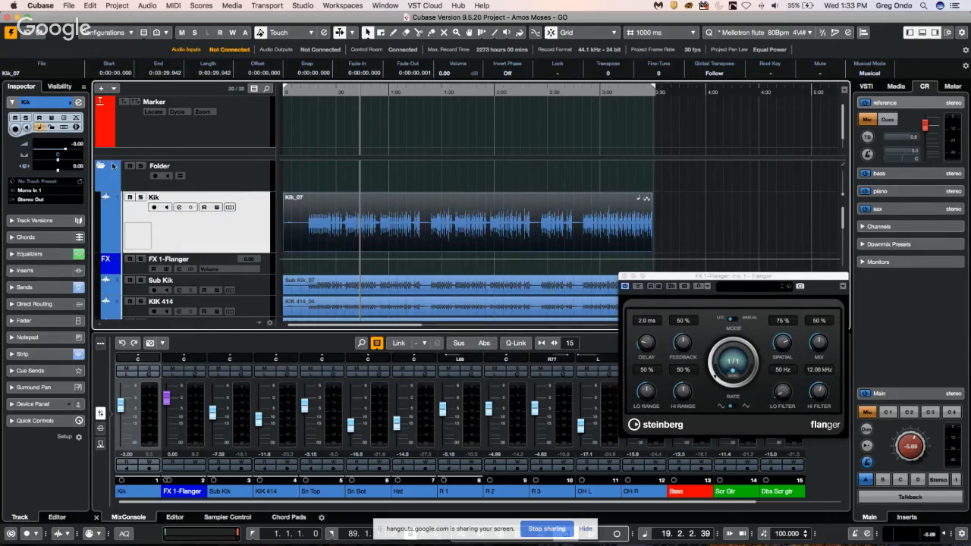
Render the Kik event in place as separate events with Complete Signal Path + Master FX processing, muting the source event.
{"action": "left_click", "coordinate": [91, 6]}
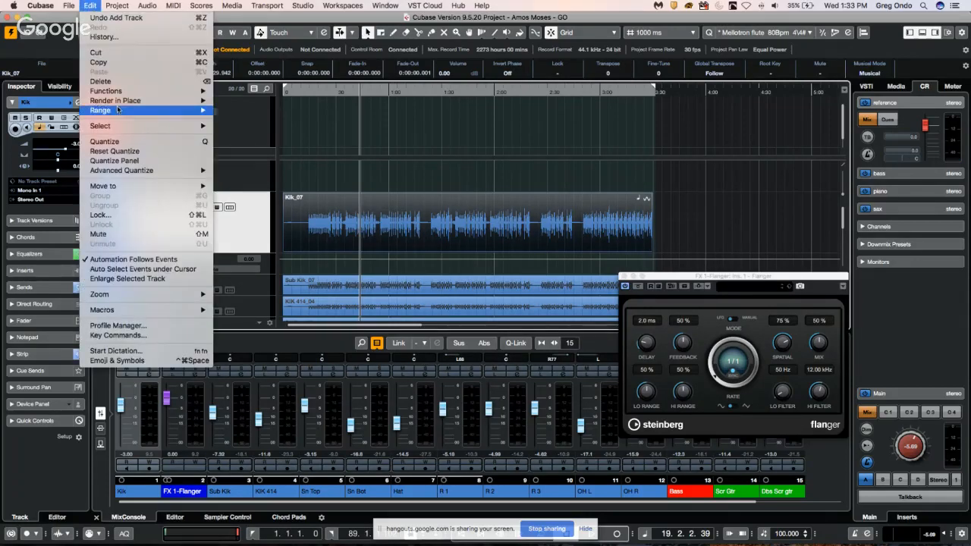
{"action": "mouse_move", "coordinate": [121, 100]}
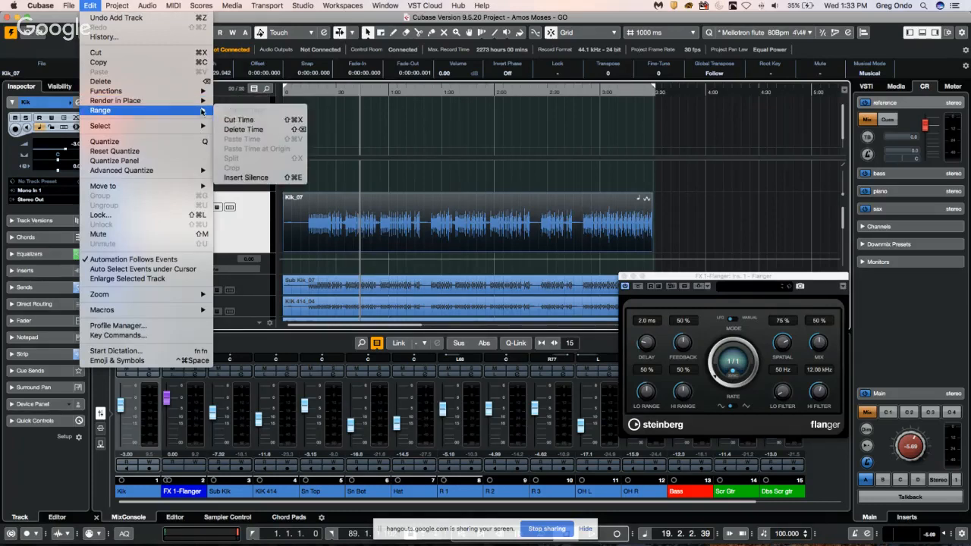
{"action": "mouse_move", "coordinate": [199, 104]}
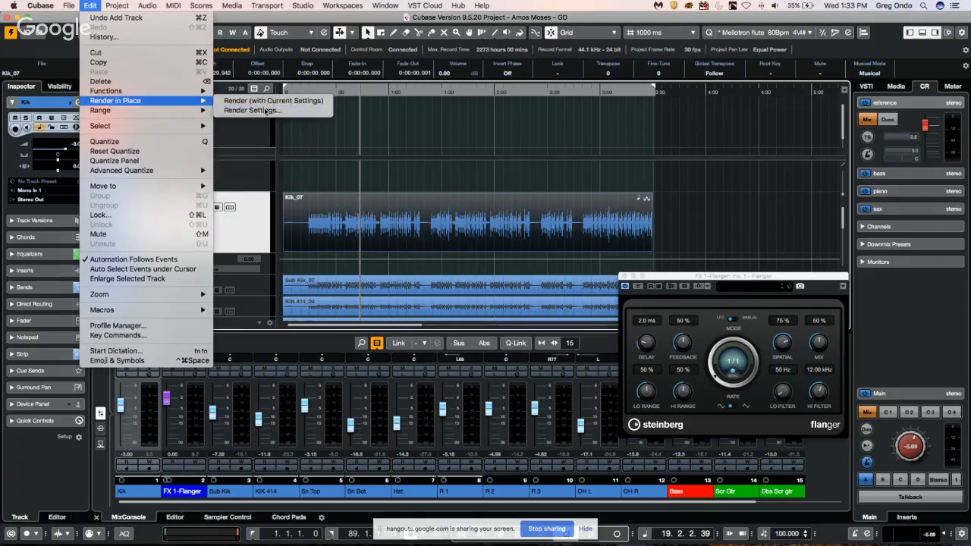
{"action": "left_click", "coordinate": [265, 111]}
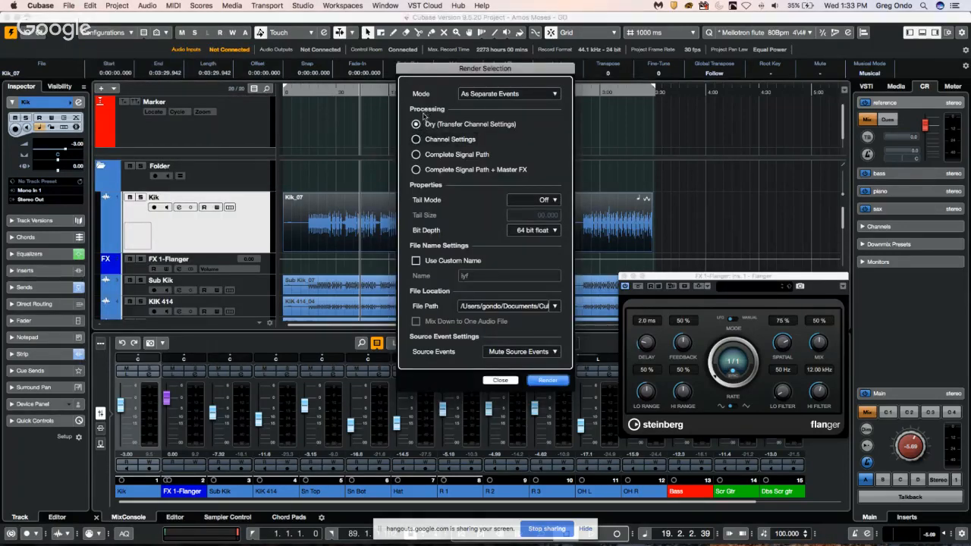
{"action": "left_click", "coordinate": [416, 170]}
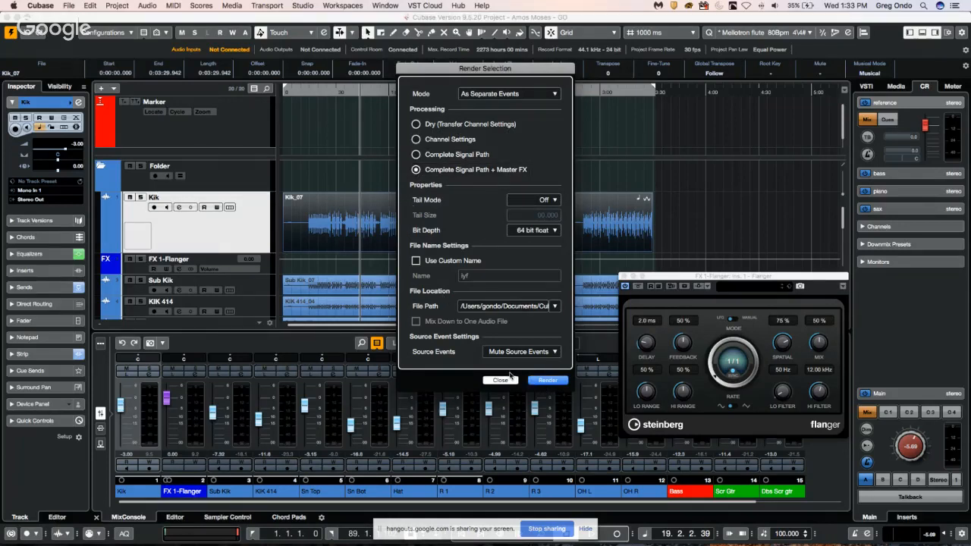
{"action": "left_click", "coordinate": [547, 381]}
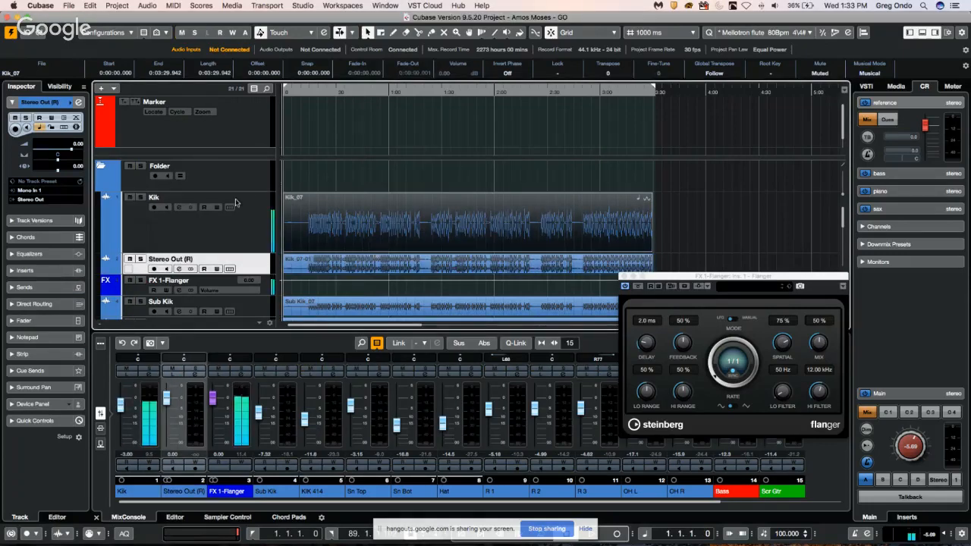
Audition the original Kik event and the rendered event on the Stereo Out (R) track with the Play tool.
{"action": "right_click", "coordinate": [339, 235]}
{"action": "left_click", "coordinate": [375, 232]}
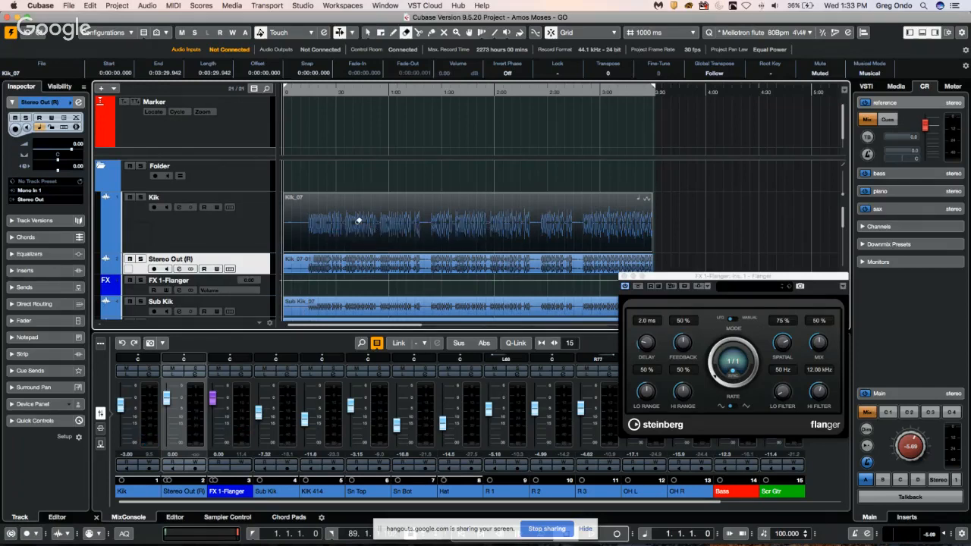
{"action": "right_click", "coordinate": [357, 220]}
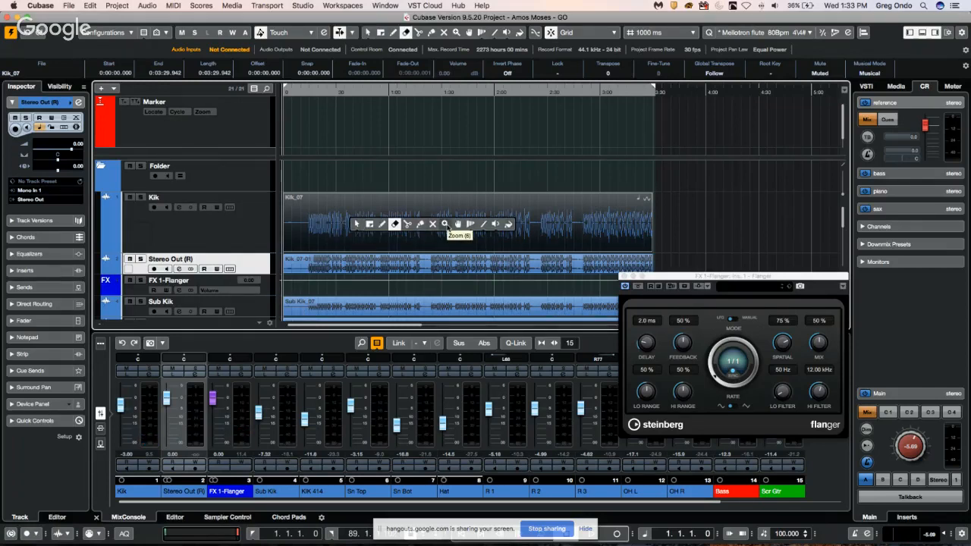
{"action": "left_click", "coordinate": [495, 224]}
{"action": "left_click", "coordinate": [392, 218]}
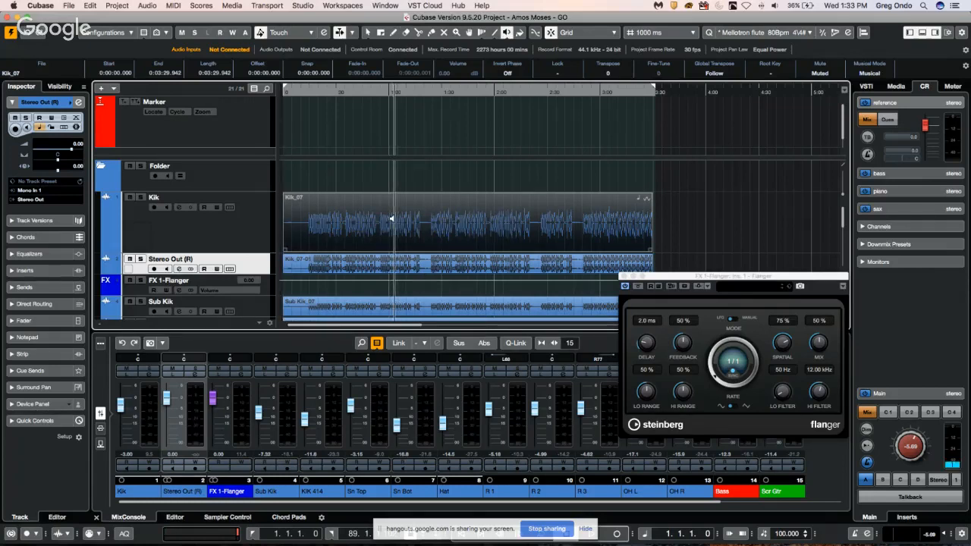
{"action": "left_click", "coordinate": [382, 264]}
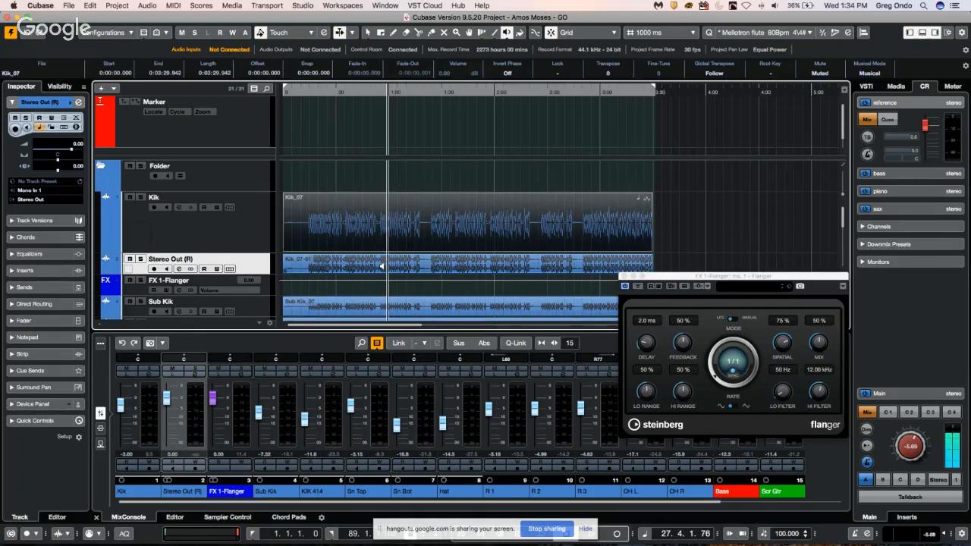
Review the original Kik track's EQ and Flanger send in its channel settings, and close both the settings and Flanger windows.
{"action": "left_click", "coordinate": [148, 217]}
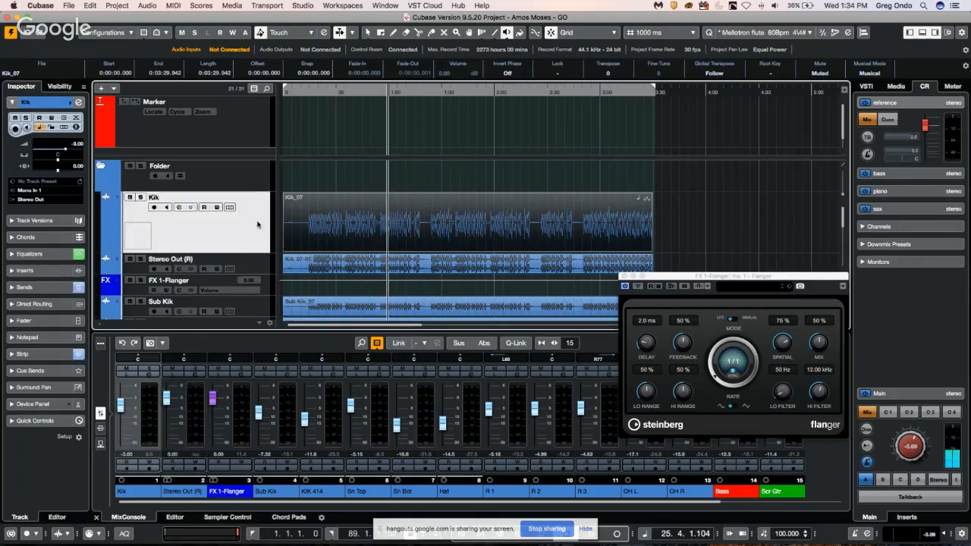
{"action": "left_click", "coordinate": [79, 101]}
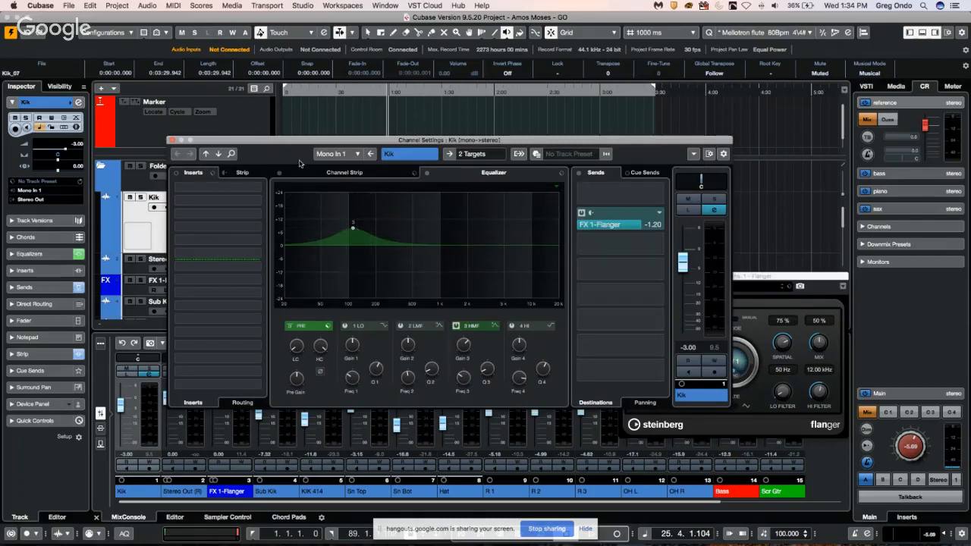
{"action": "mouse_move", "coordinate": [619, 240]}
{"action": "left_click", "coordinate": [170, 141]}
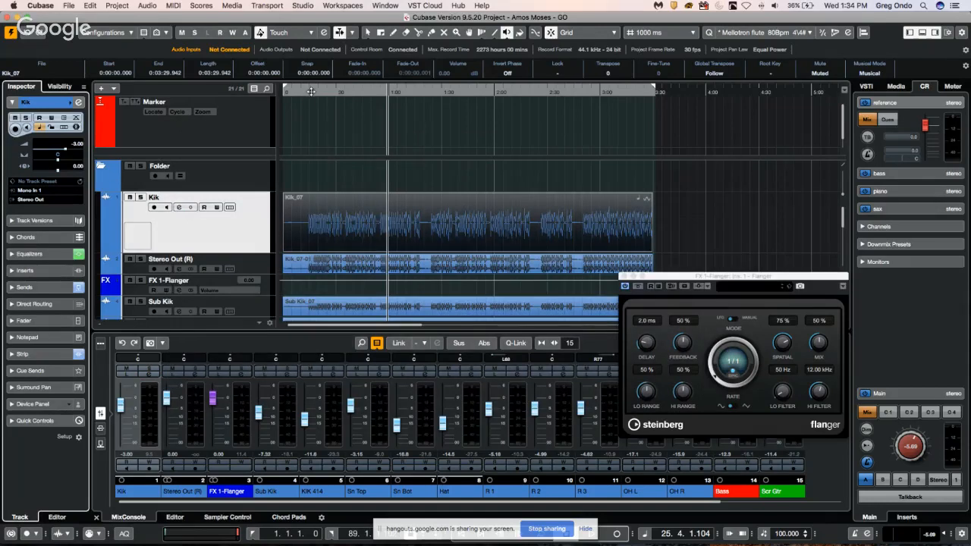
{"action": "left_click_drag", "start_coordinate": [311, 91], "coordinate": [301, 91]}
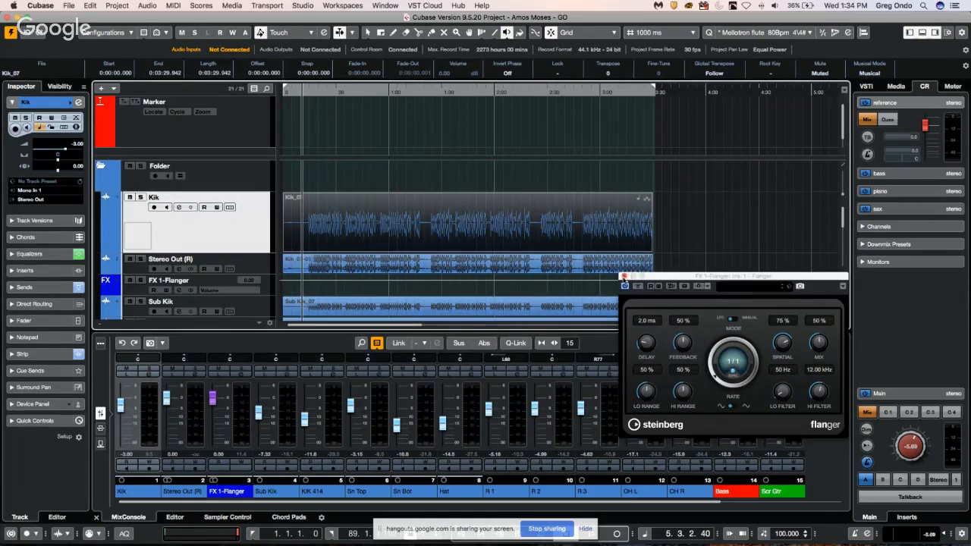
{"action": "left_click", "coordinate": [623, 276]}
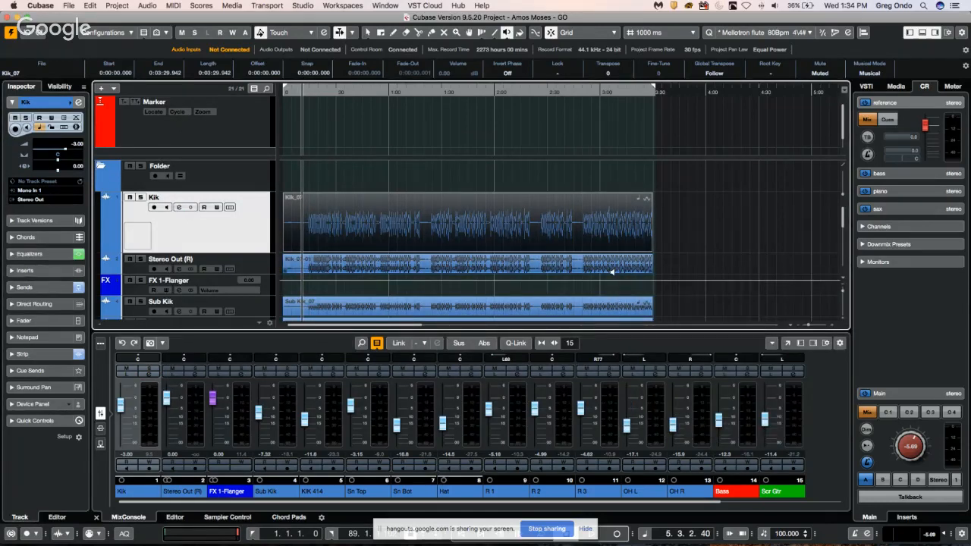
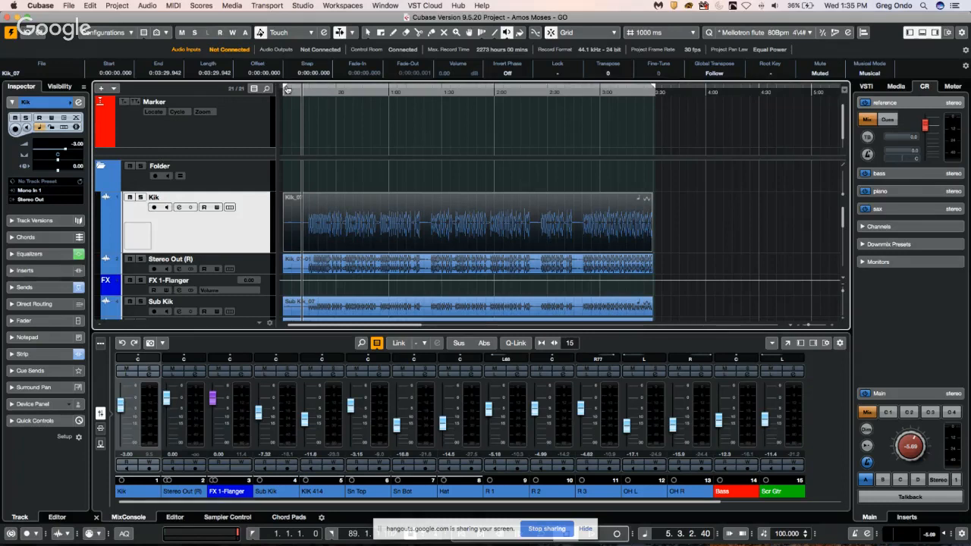
Move the left locator to about 0:35 on the ruler, keeping Grid as the snap type.
{"action": "left_click_drag", "start_coordinate": [286, 89], "coordinate": [345, 92]}
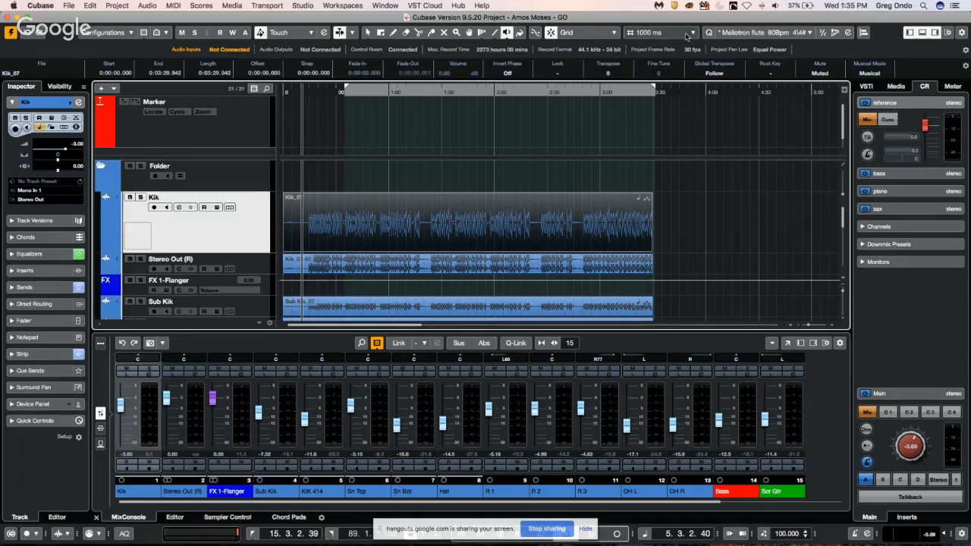
{"action": "left_click", "coordinate": [623, 34]}
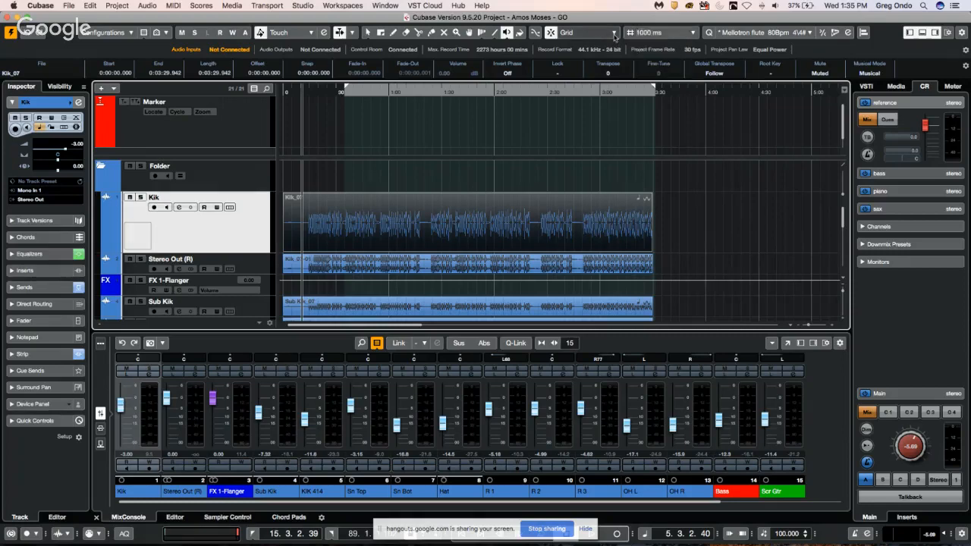
{"action": "right_click", "coordinate": [614, 36]}
{"action": "left_click", "coordinate": [595, 110]}
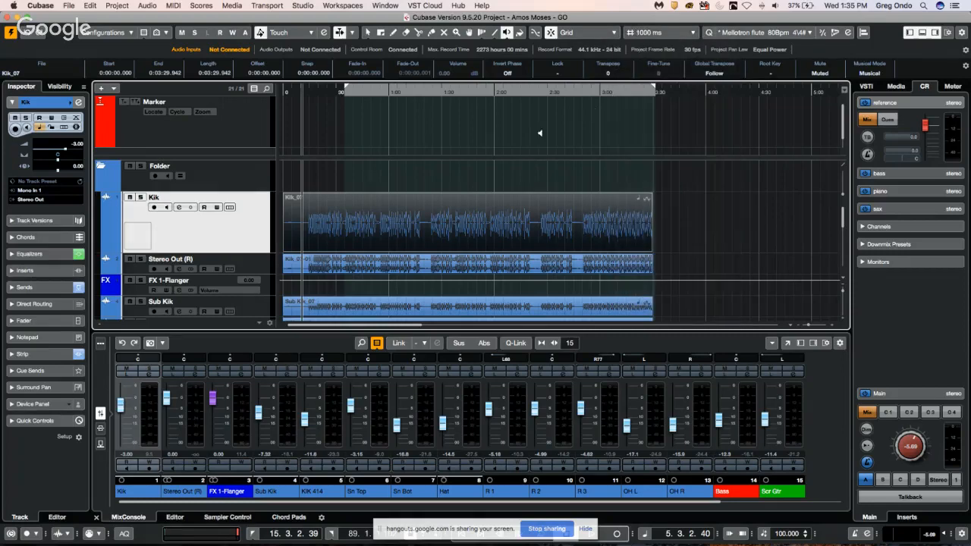
Switch the ruler format to Bars+Beats and set the left locator to bar 17 and the right locator to bar 73.
{"action": "right_click", "coordinate": [416, 92]}
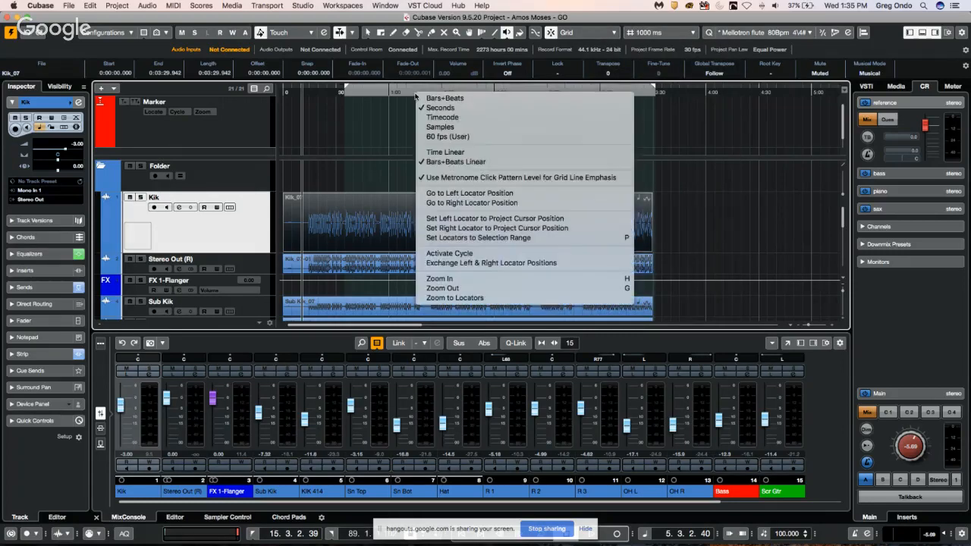
{"action": "left_click", "coordinate": [470, 98]}
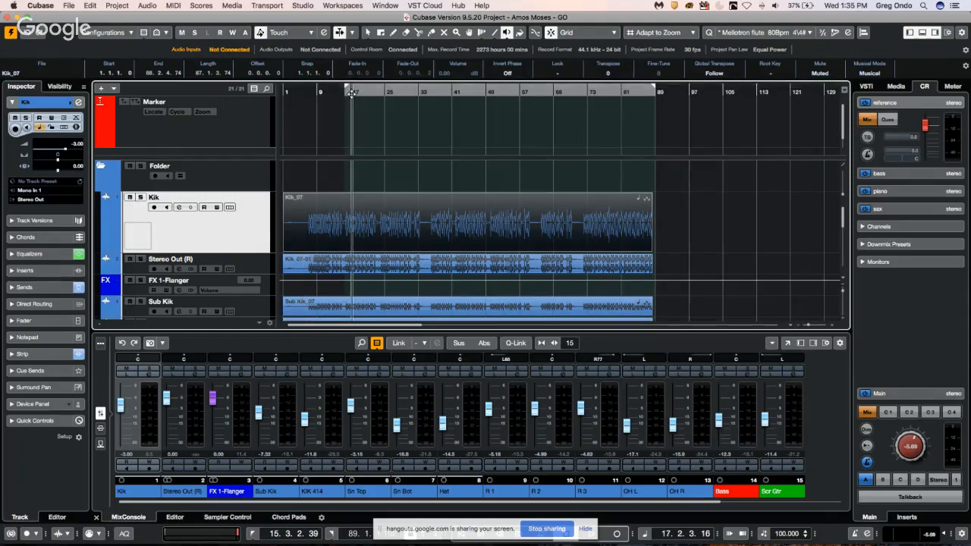
{"action": "mouse_move", "coordinate": [352, 90]}
{"action": "left_mouse_down"}
{"action": "mouse_move", "coordinate": [425, 93]}
{"action": "mouse_move", "coordinate": [304, 91]}
{"action": "mouse_move", "coordinate": [350, 97]}
{"action": "left_mouse_up"}
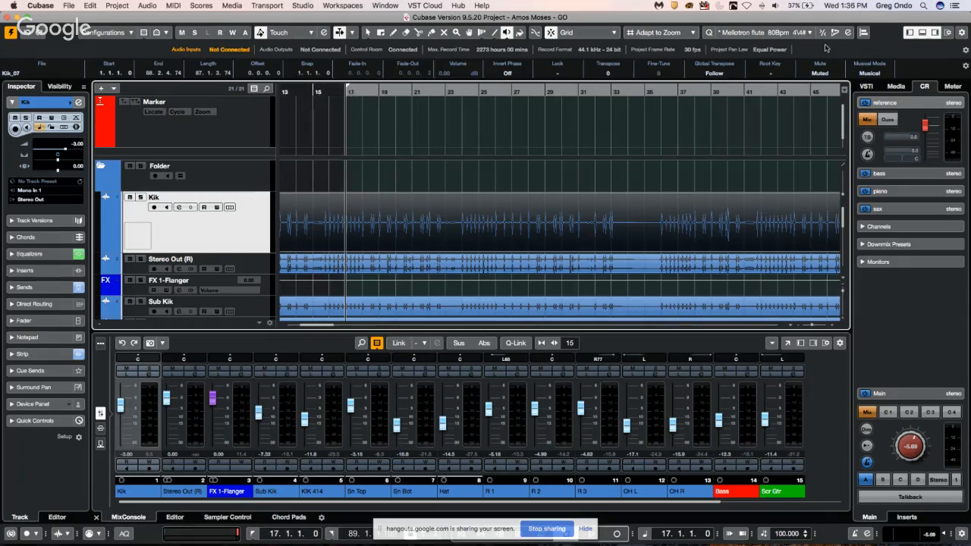
{"action": "left_click", "coordinate": [562, 95]}
{"action": "mouse_move", "coordinate": [559, 77]}
{"action": "left_mouse_down"}
{"action": "mouse_move", "coordinate": [599, 63]}
{"action": "mouse_move", "coordinate": [614, 69]}
{"action": "mouse_move", "coordinate": [504, 91]}
{"action": "left_mouse_up"}
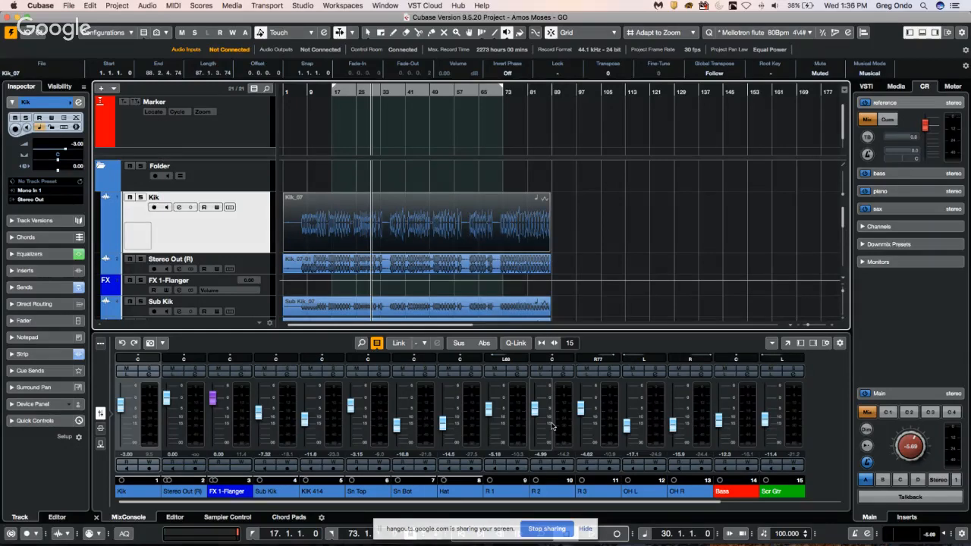
Switch to Chrome and bring the Google Hangouts window to the front.
{"action": "key", "text": "super+Tab"}
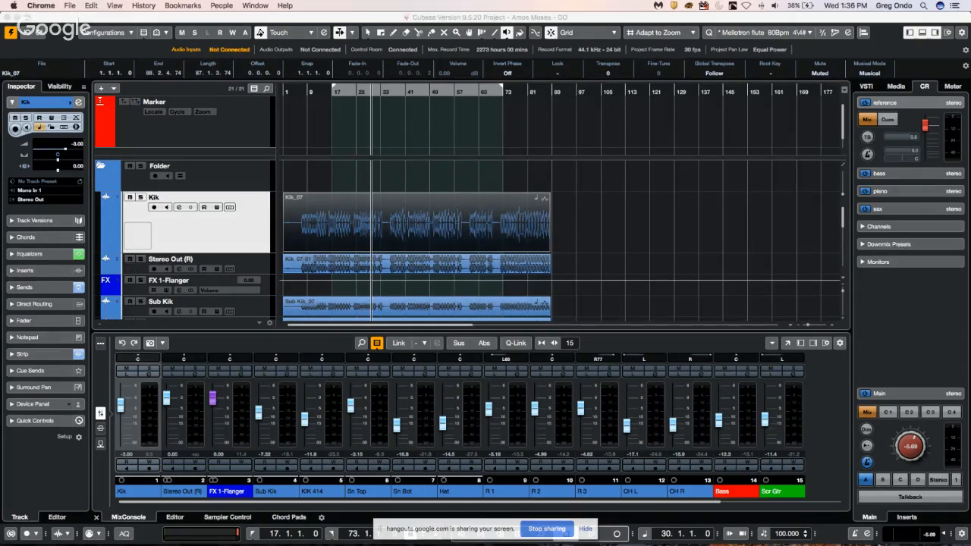
{"action": "mouse_move", "coordinate": [657, 537]}
{"action": "left_click", "coordinate": [234, 5]}
{"action": "mouse_move", "coordinate": [246, 5]}
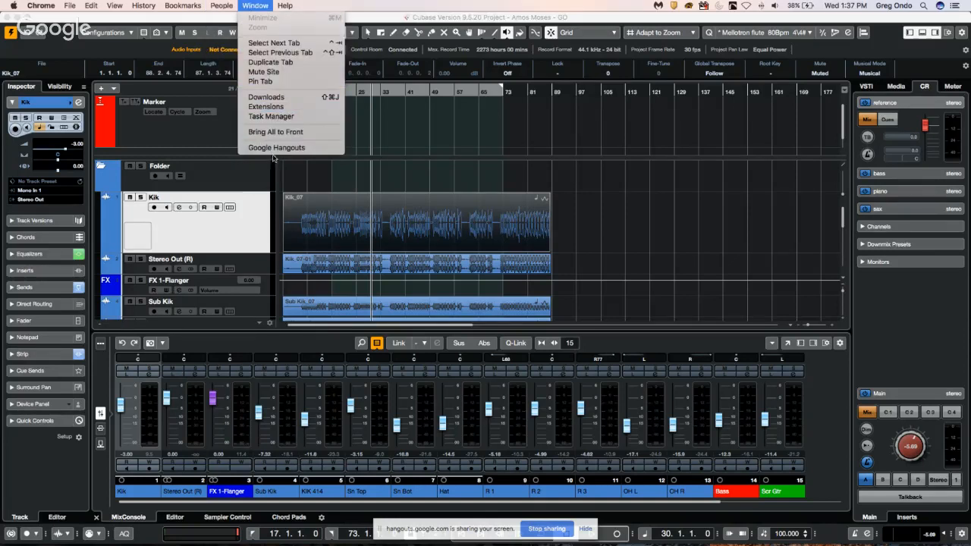
{"action": "left_click", "coordinate": [277, 148]}
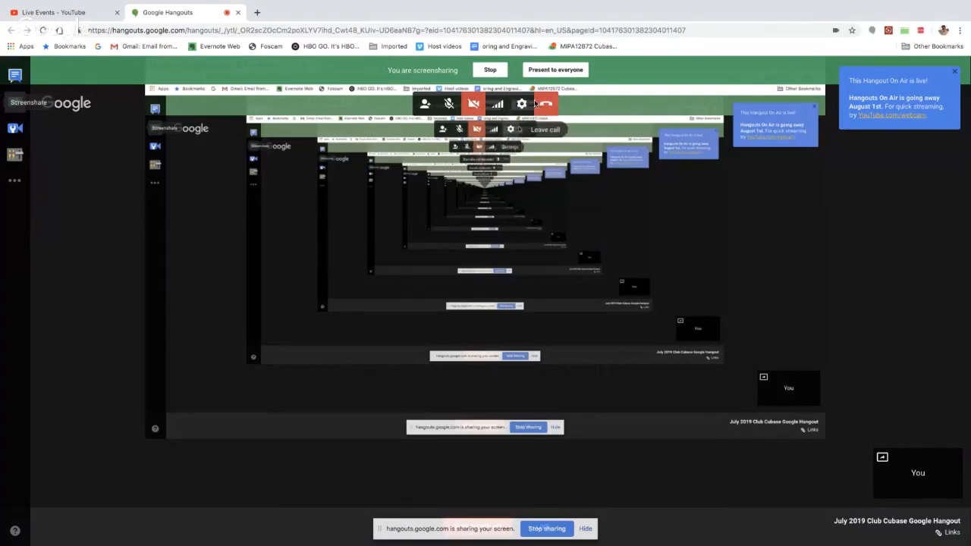
Switch the Hangouts microphone and speakers to the built-in devices, set both back to Yamaha USB, and save the settings.
{"action": "left_click", "coordinate": [520, 106]}
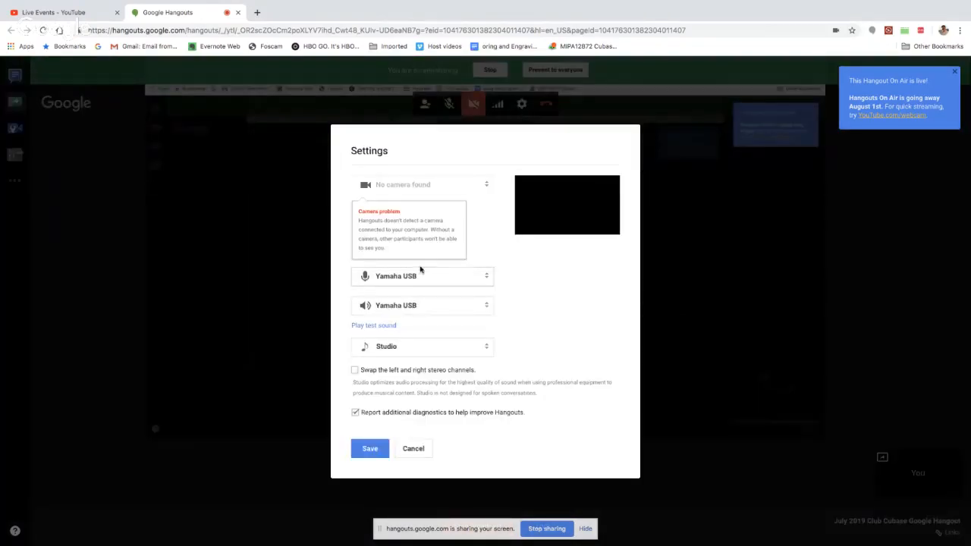
{"action": "left_click", "coordinate": [450, 281]}
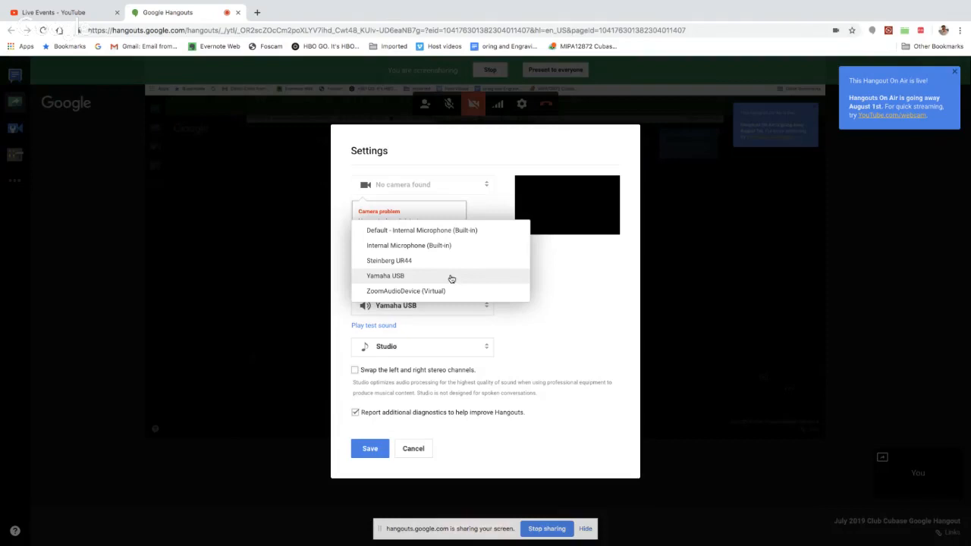
{"action": "left_click", "coordinate": [424, 245]}
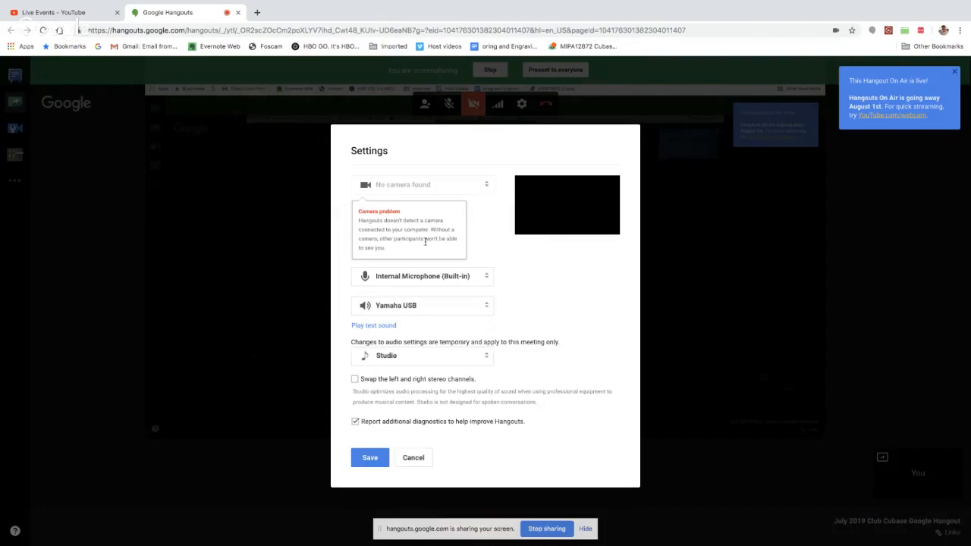
{"action": "left_click", "coordinate": [444, 308]}
{"action": "left_click", "coordinate": [451, 259]}
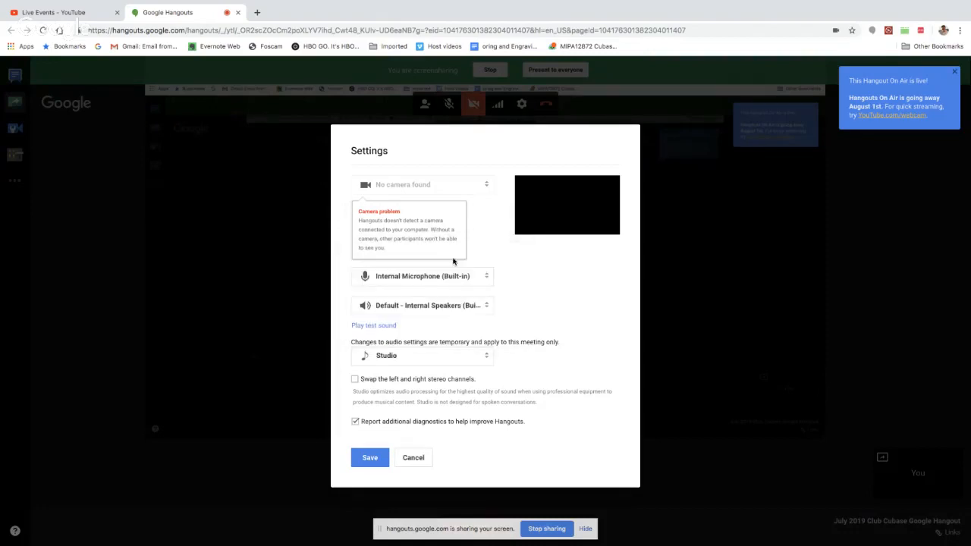
{"action": "left_click", "coordinate": [450, 282]}
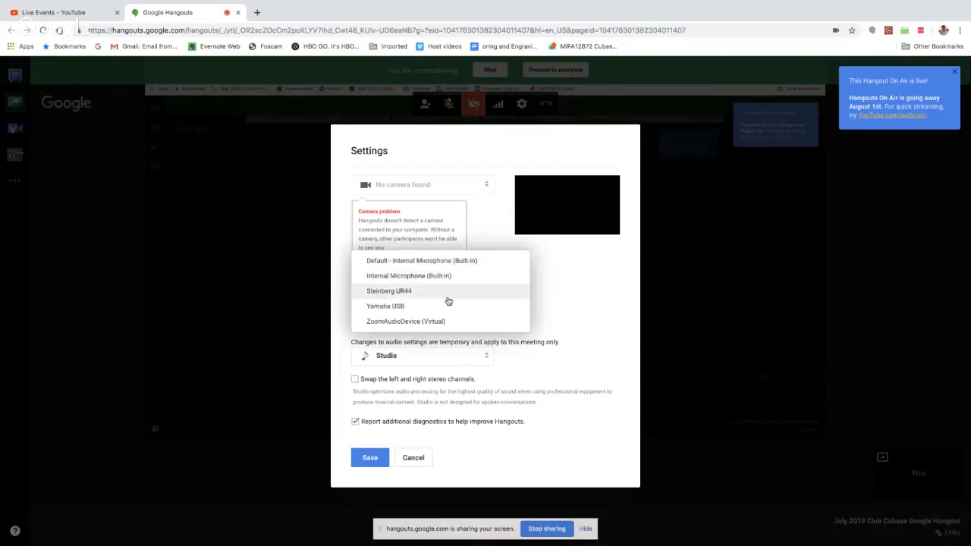
{"action": "left_click", "coordinate": [445, 306]}
{"action": "left_click", "coordinate": [444, 309]}
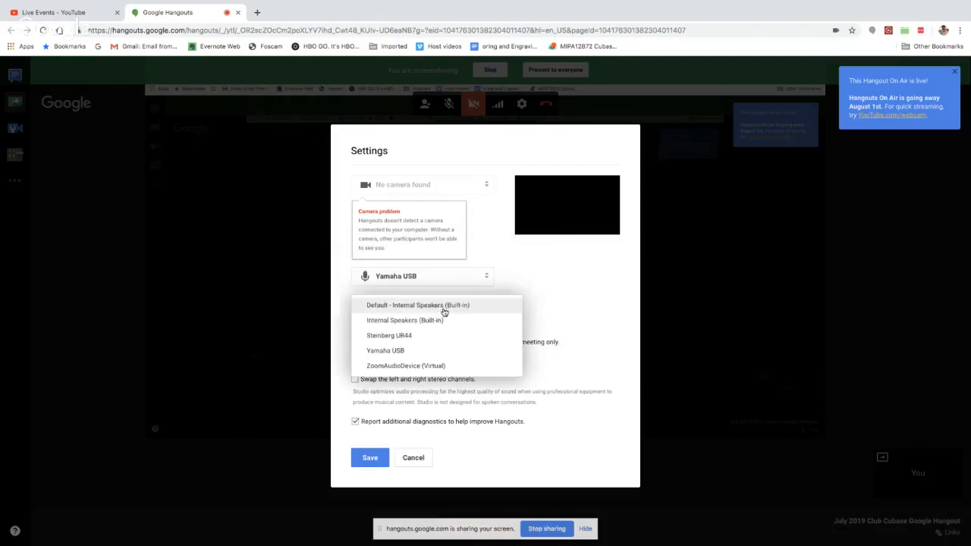
{"action": "left_click", "coordinate": [436, 351]}
{"action": "left_click", "coordinate": [369, 459]}
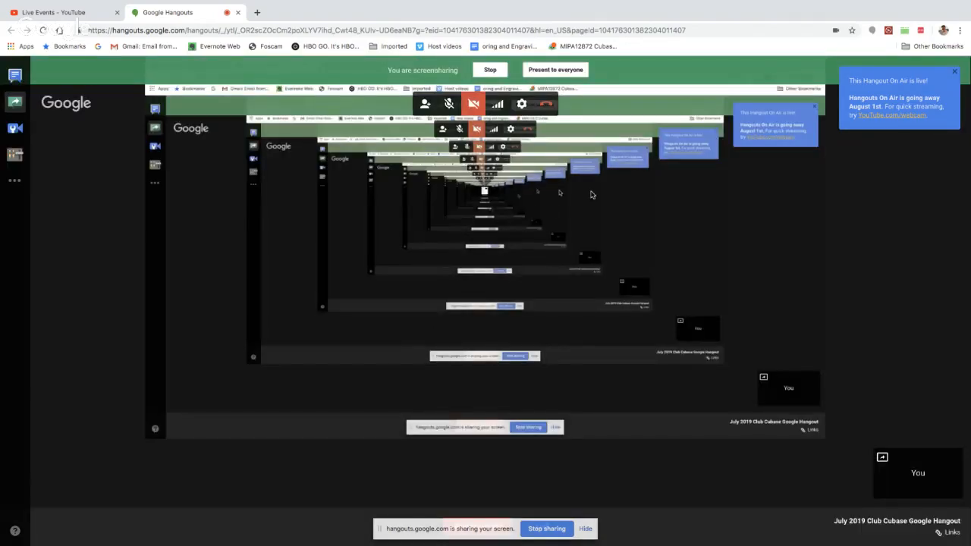
Return to Cubase, play the project while muting the Kik and Stereo Out (R) tracks, and stop playback.
{"action": "key", "text": "super+Tab"}
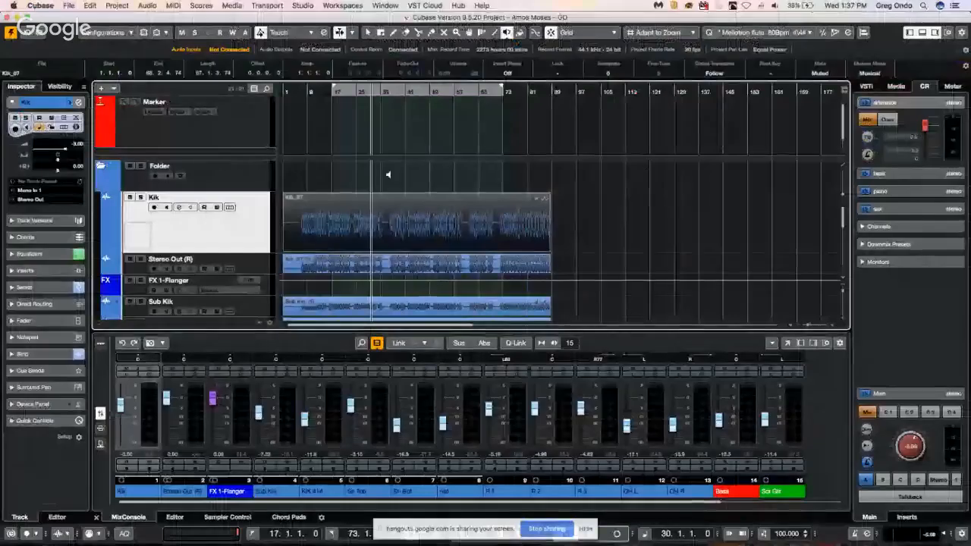
{"action": "key", "text": "space"}
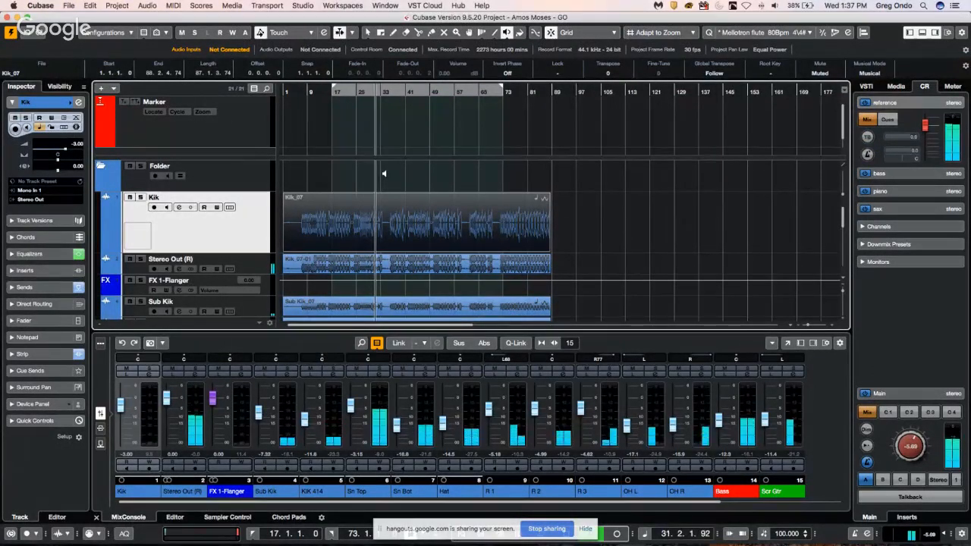
{"action": "left_click", "coordinate": [130, 198]}
{"action": "left_click", "coordinate": [130, 258]}
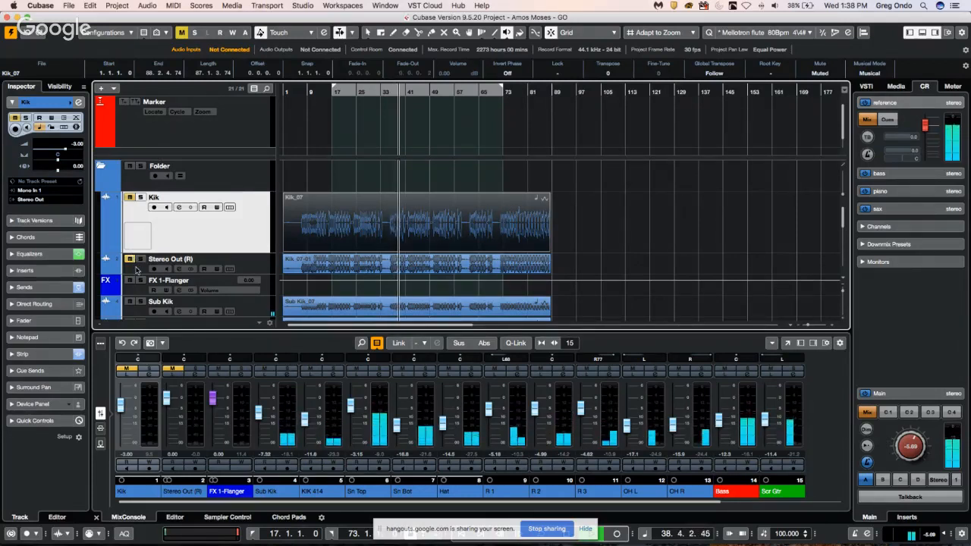
{"action": "key", "text": "space"}
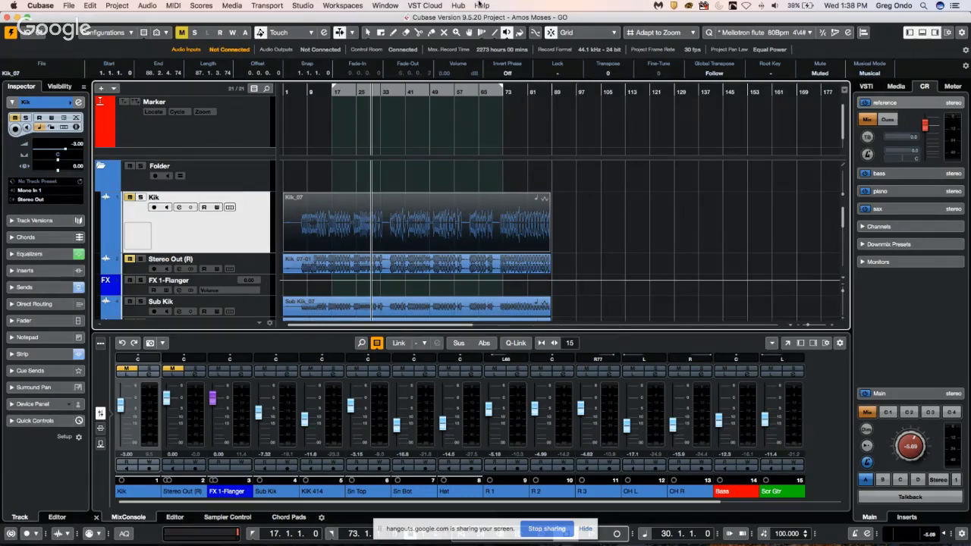
Set the grid type to Bar and move the left locator to bar 15.
{"action": "left_click", "coordinate": [654, 33]}
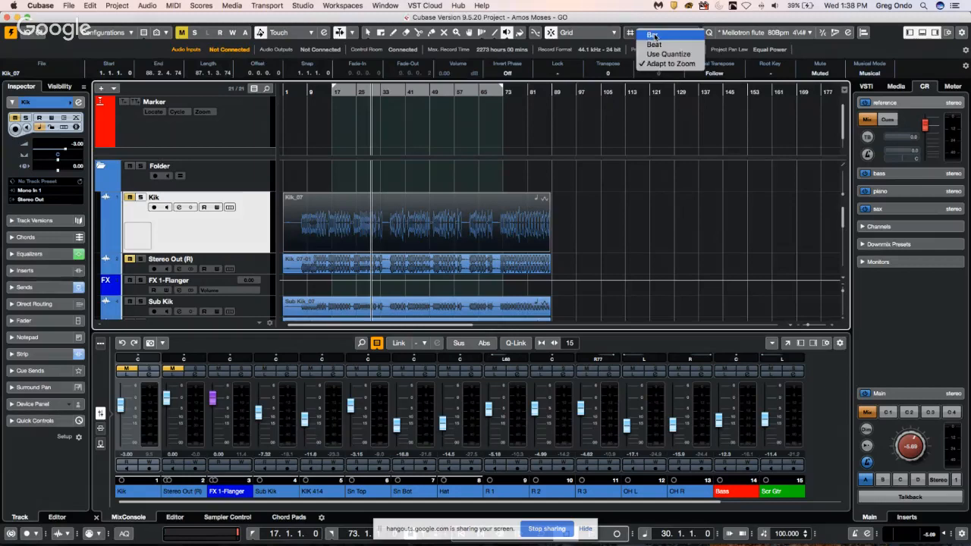
{"action": "left_click", "coordinate": [653, 35]}
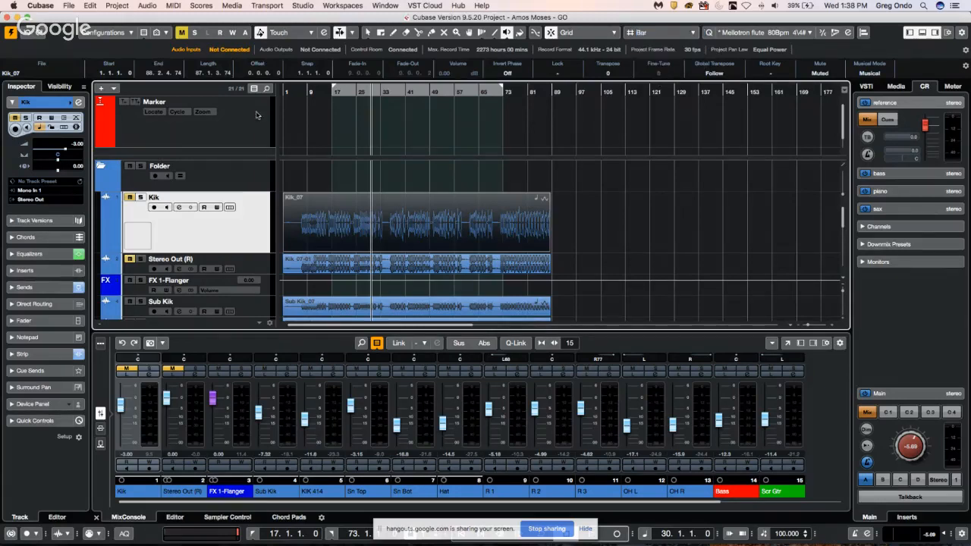
{"action": "left_click_drag", "start_coordinate": [321, 92], "coordinate": [320, 144]}
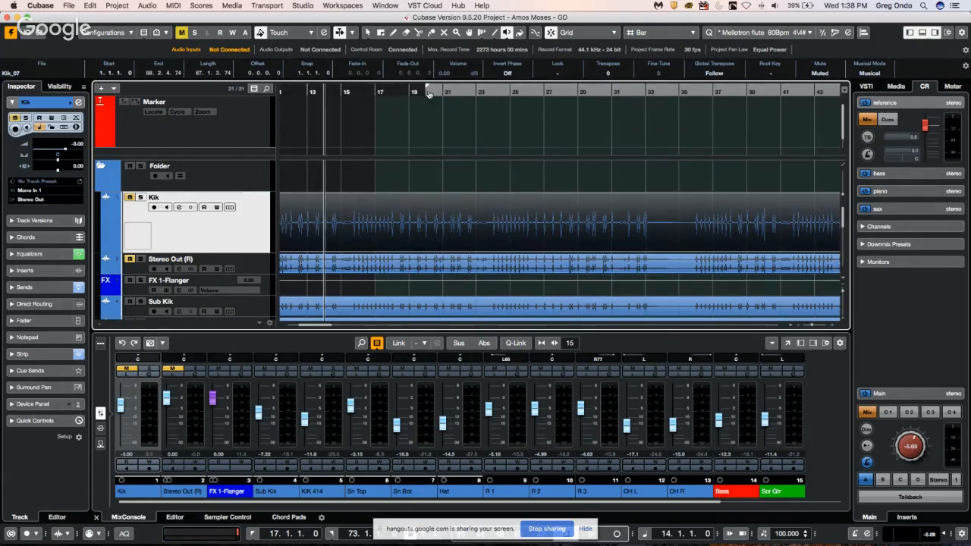
{"action": "left_click_drag", "start_coordinate": [383, 104], "coordinate": [351, 72]}
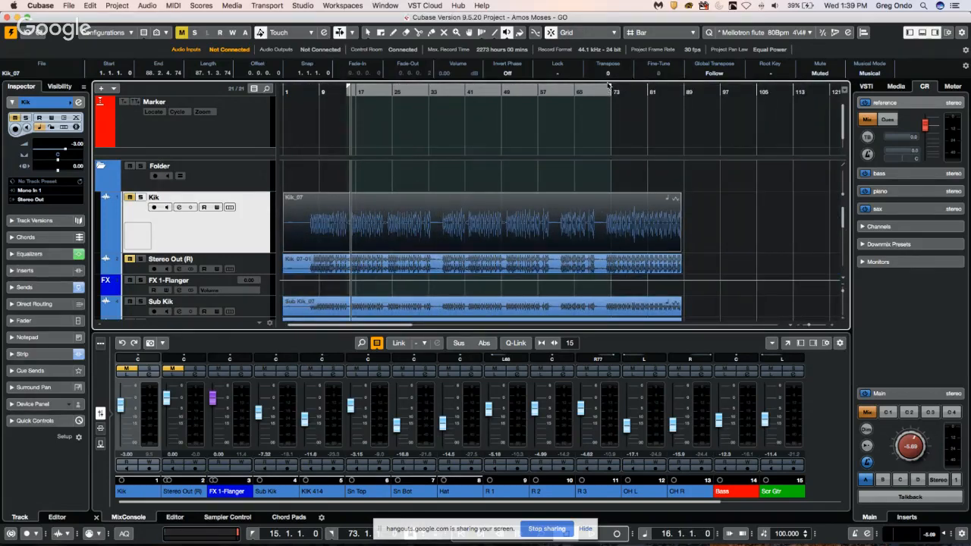
Shorten the locator range by moving the right locator to bar 65, and shift the whole range to bars 25 to 75.
{"action": "left_click_drag", "start_coordinate": [609, 89], "coordinate": [542, 92]}
{"action": "left_click", "coordinate": [541, 90]}
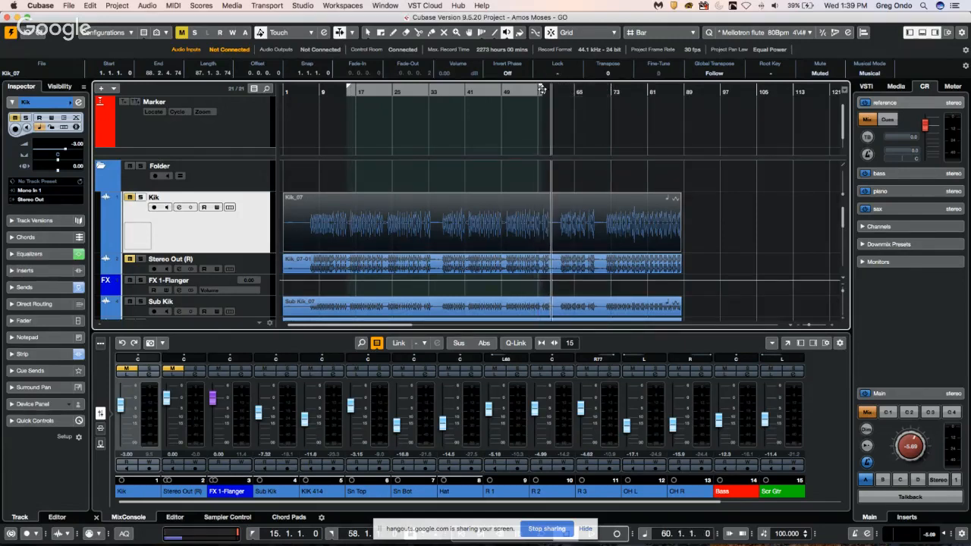
{"action": "left_click_drag", "start_coordinate": [543, 89], "coordinate": [575, 89]}
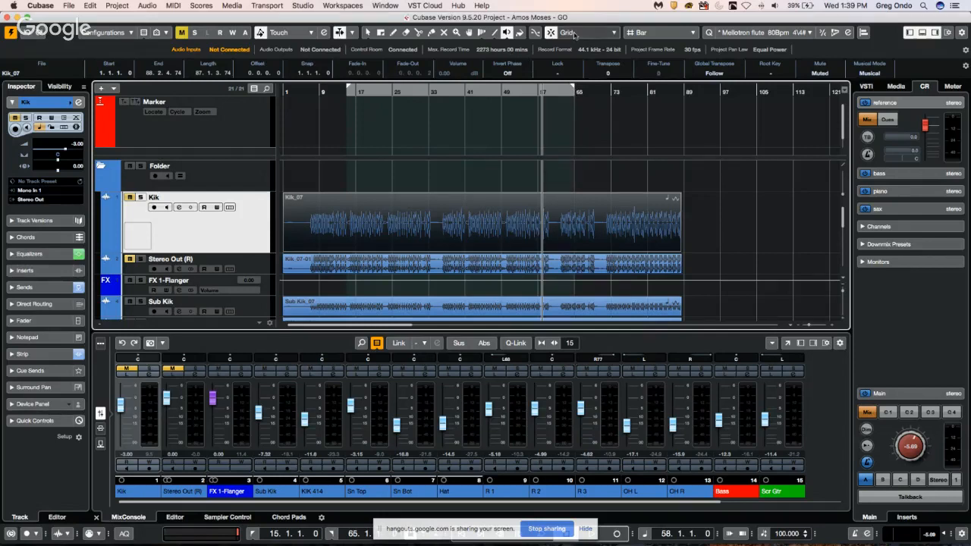
{"action": "left_click_drag", "start_coordinate": [395, 90], "coordinate": [439, 90]}
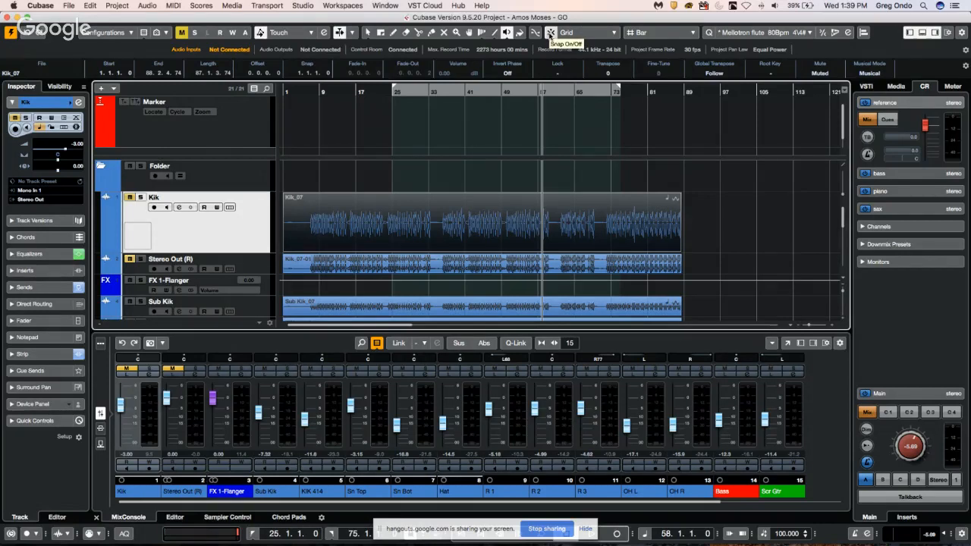
Try the Snap On/Off switch and move the left locator to bar 19.
{"action": "left_click", "coordinate": [551, 34]}
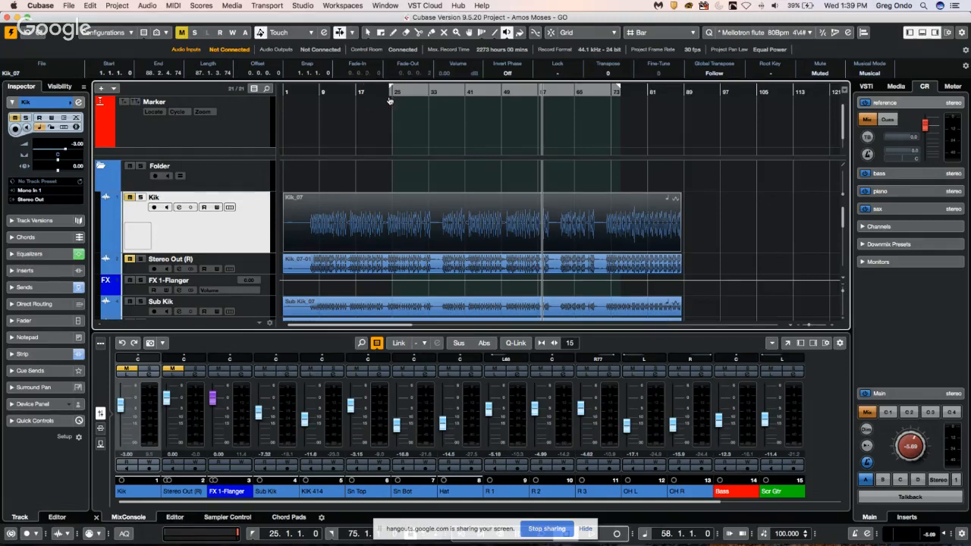
{"action": "left_click_drag", "start_coordinate": [389, 100], "coordinate": [386, 101]}
{"action": "left_click", "coordinate": [366, 100]}
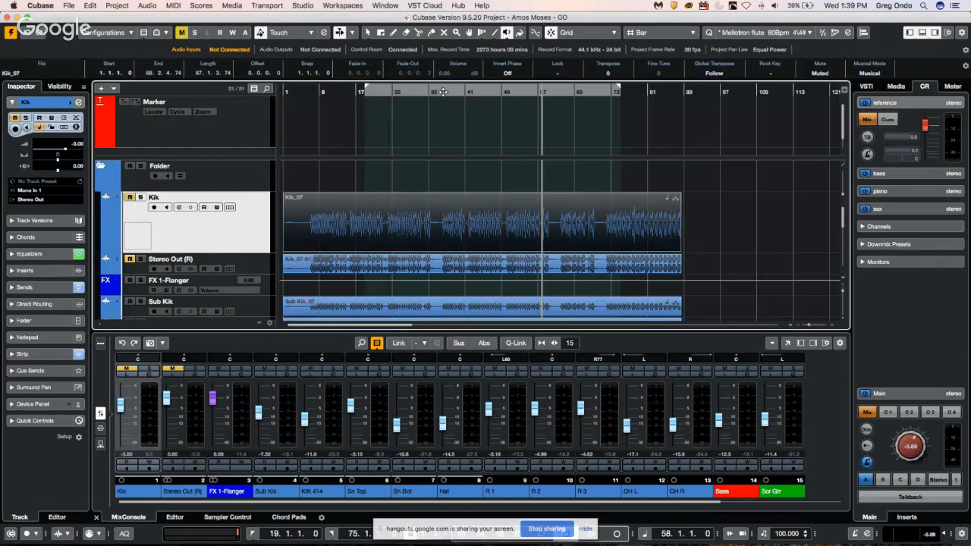
Keep Bar as the grid type, place the playhead at bar 19 and move the left locator to bar 17.
{"action": "left_click", "coordinate": [646, 32]}
{"action": "left_click", "coordinate": [652, 33]}
{"action": "left_click_drag", "start_coordinate": [397, 88], "coordinate": [392, 89]}
{"action": "left_click", "coordinate": [365, 90]}
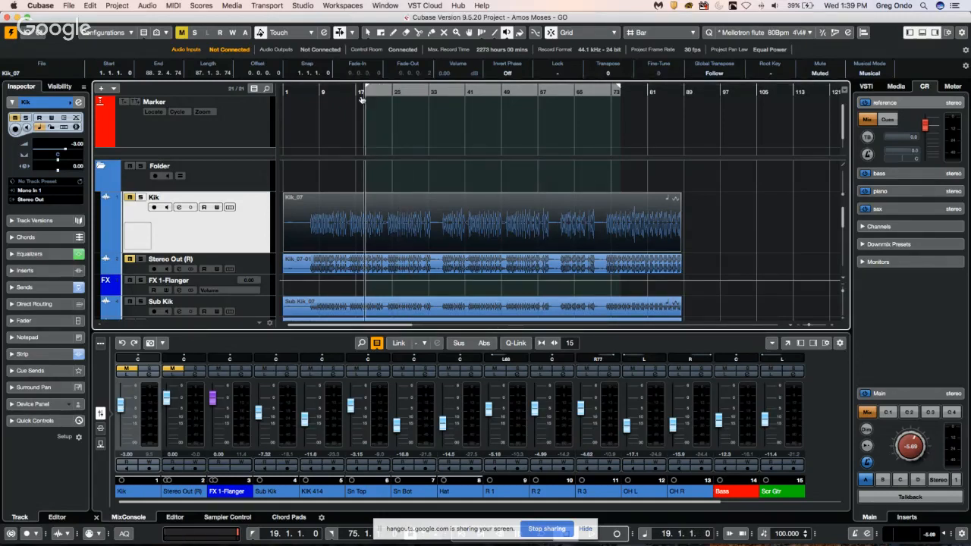
{"action": "mouse_move", "coordinate": [357, 104]}
{"action": "left_mouse_down"}
{"action": "mouse_move", "coordinate": [399, 107]}
{"action": "mouse_move", "coordinate": [358, 112]}
{"action": "left_mouse_up"}
Keep Grid as the snap type and move the left locator to bar 25.
{"action": "left_click", "coordinate": [591, 33]}
{"action": "left_click", "coordinate": [587, 34]}
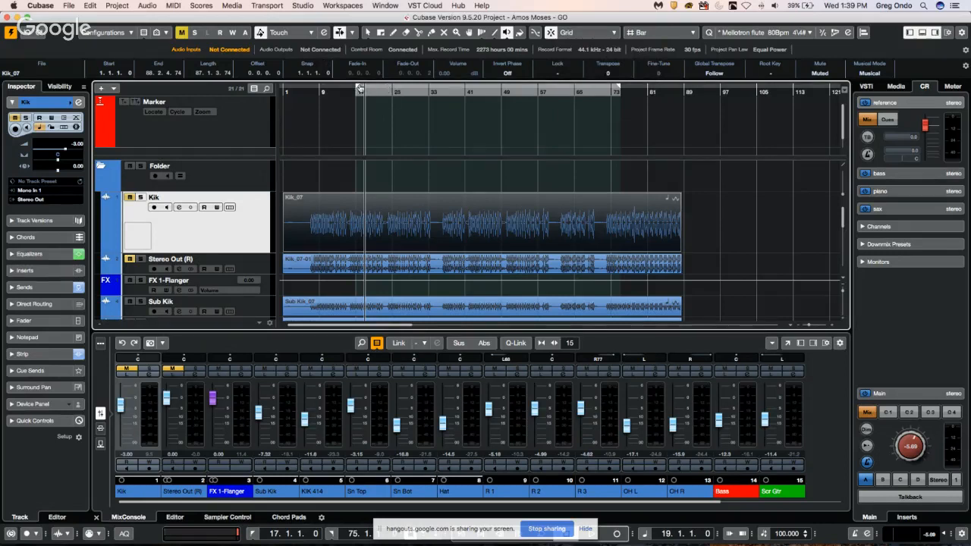
{"action": "left_click_drag", "start_coordinate": [359, 89], "coordinate": [391, 91]}
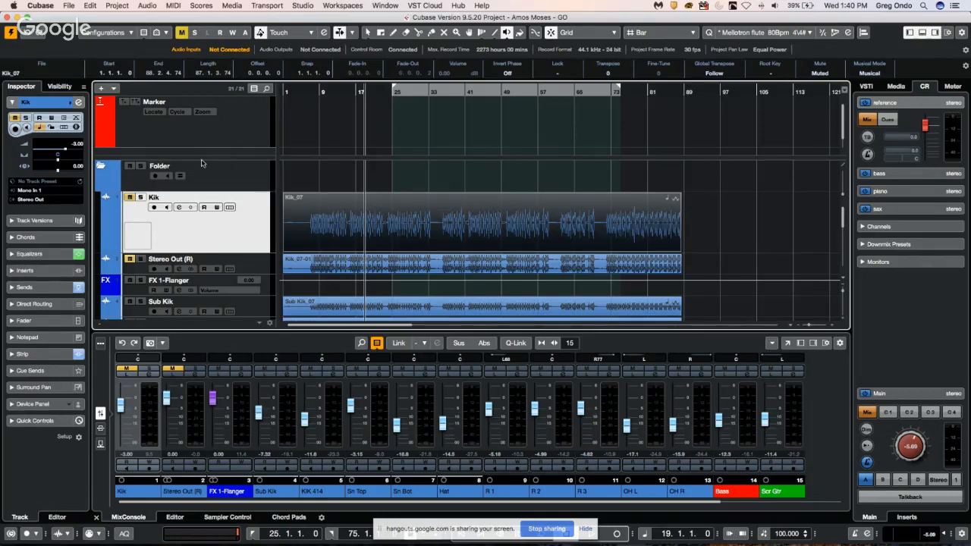
Undo the mutes together with the rendered Kik and Flanger FX tracks, and play the project briefly from about bar 7.
{"action": "key", "text": "super+z"}
{"action": "key", "text": "super+z"}
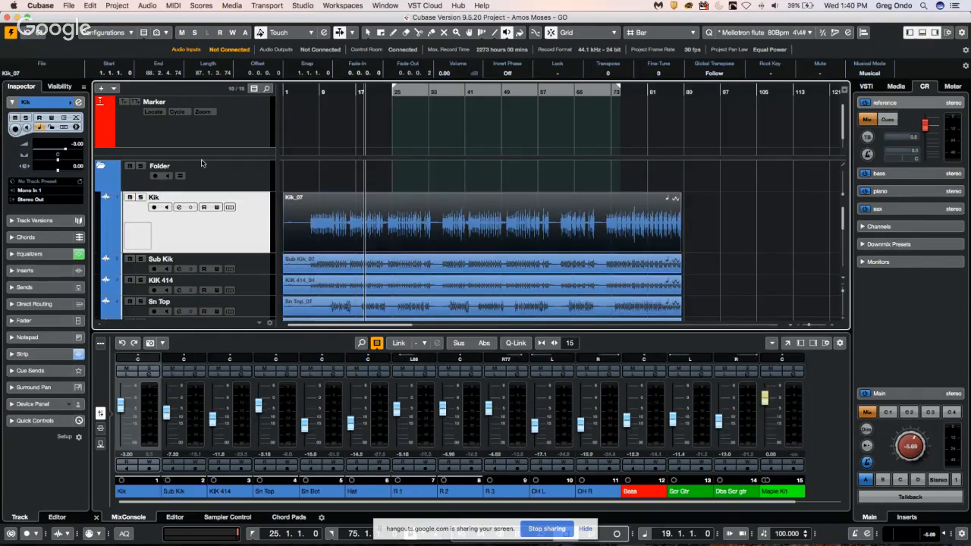
{"action": "left_click", "coordinate": [309, 90]}
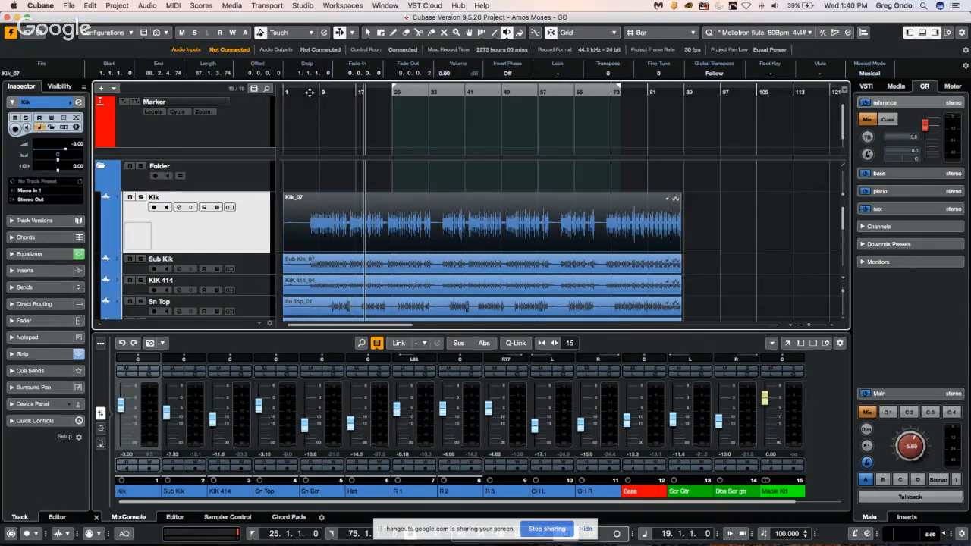
{"action": "key", "text": "space"}
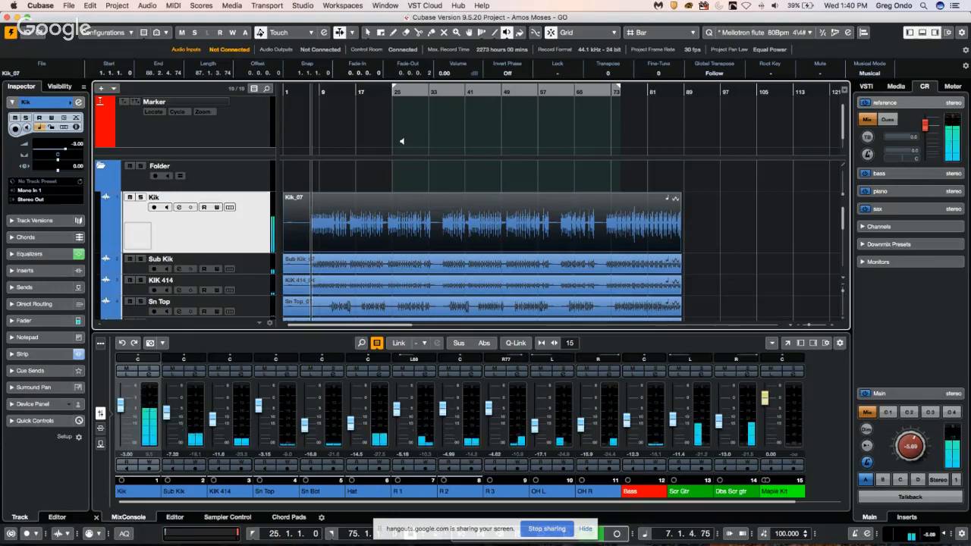
{"action": "key", "text": "space"}
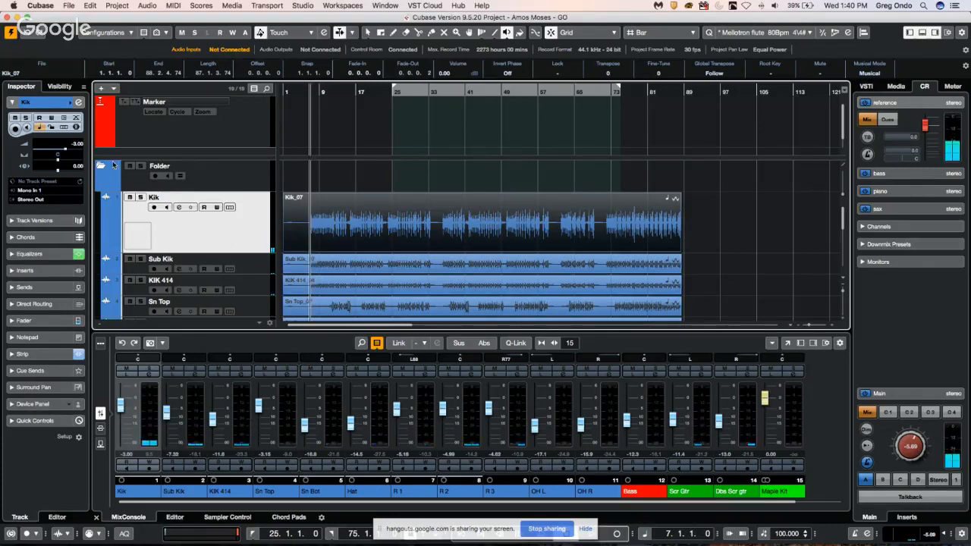
Revert the project to its previously saved version and delete the newly created files.
{"action": "left_click", "coordinate": [71, 5]}
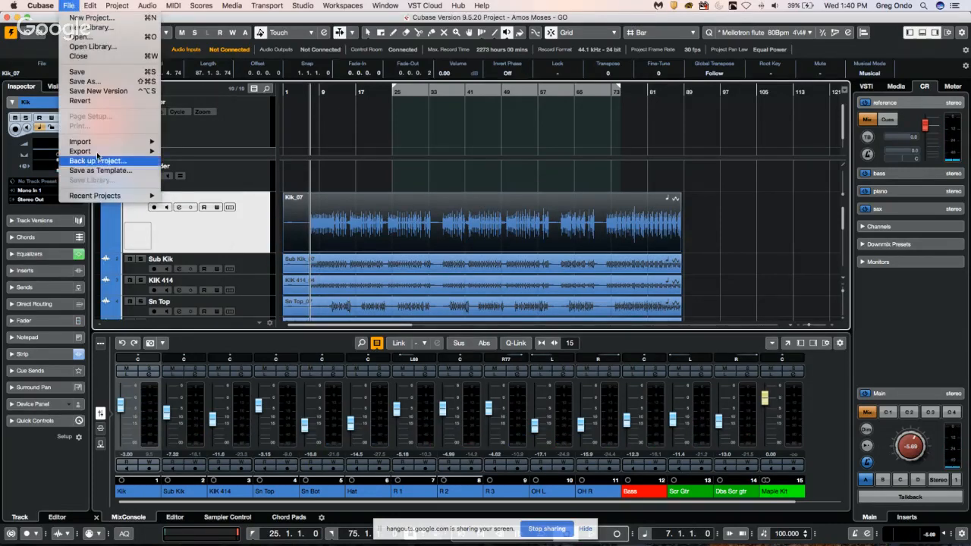
{"action": "left_click", "coordinate": [82, 101]}
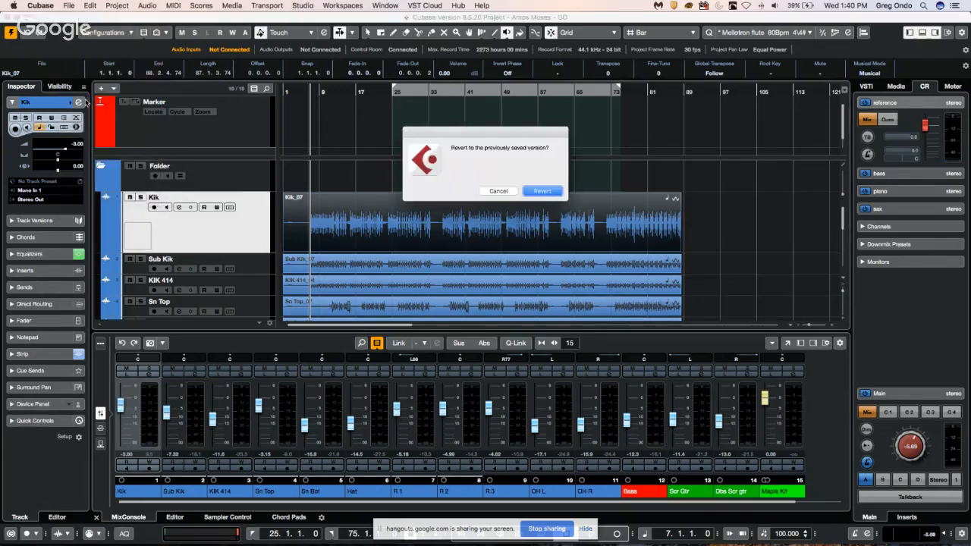
{"action": "left_click", "coordinate": [542, 193]}
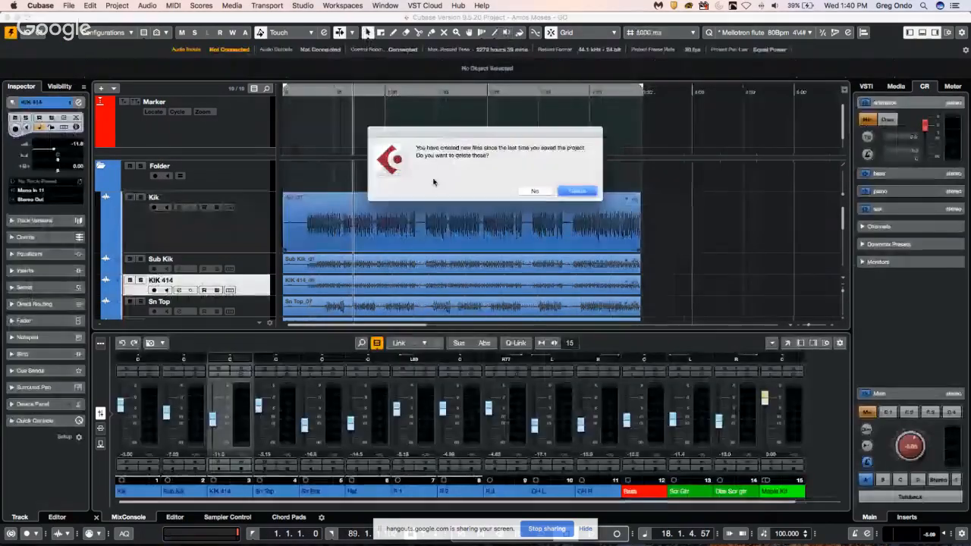
{"action": "left_click", "coordinate": [578, 190]}
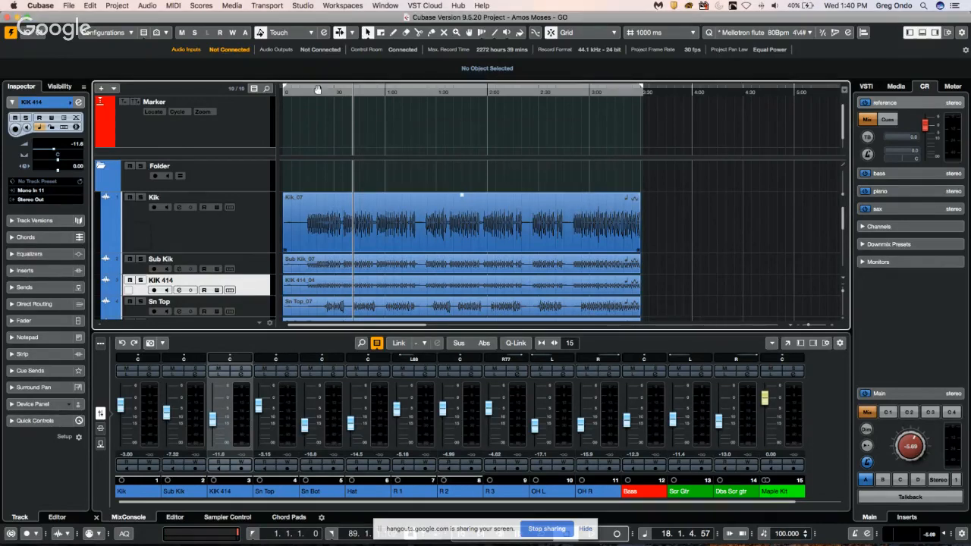
Play the project from near its beginning and lower the Control Room main level to -9.61 dB.
{"action": "left_click_drag", "start_coordinate": [301, 90], "coordinate": [304, 105]}
{"action": "key", "text": "space"}
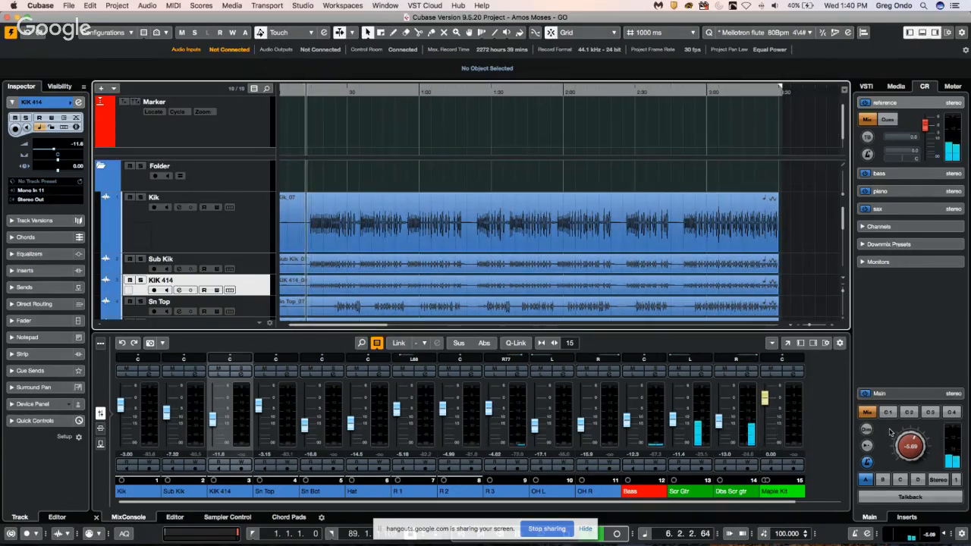
{"action": "left_click_drag", "start_coordinate": [910, 436], "coordinate": [901, 440]}
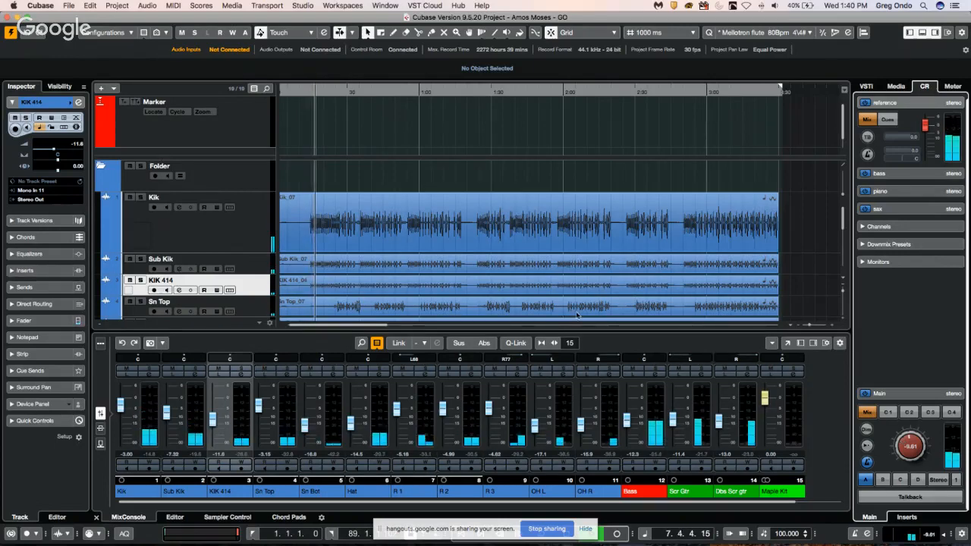
Solo the Folder track containing the drum tracks while the project plays.
{"action": "scroll", "coordinate": [537, 255], "scroll_direction": "down", "scroll_amount": 8}
{"action": "scroll", "coordinate": [537, 254], "scroll_direction": "up", "scroll_amount": 8}
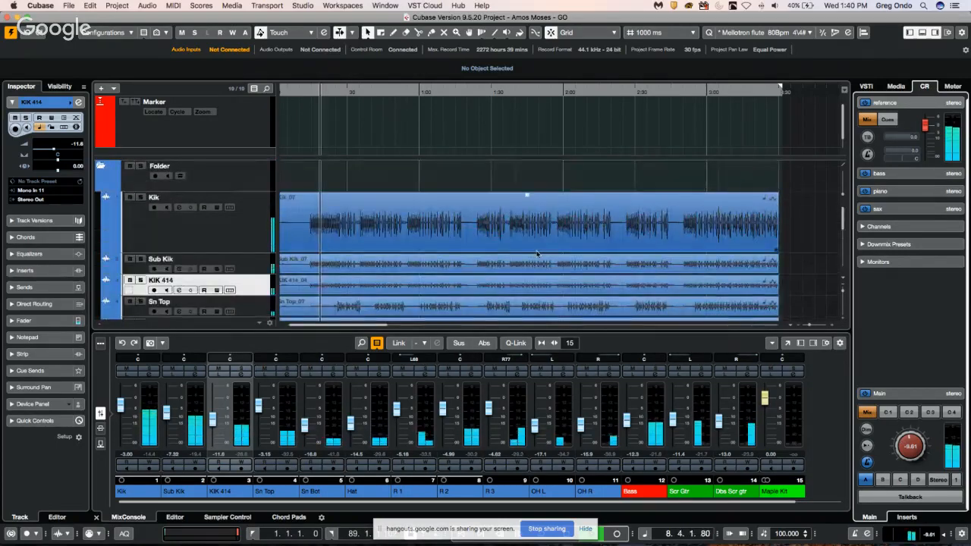
{"action": "left_click", "coordinate": [141, 166]}
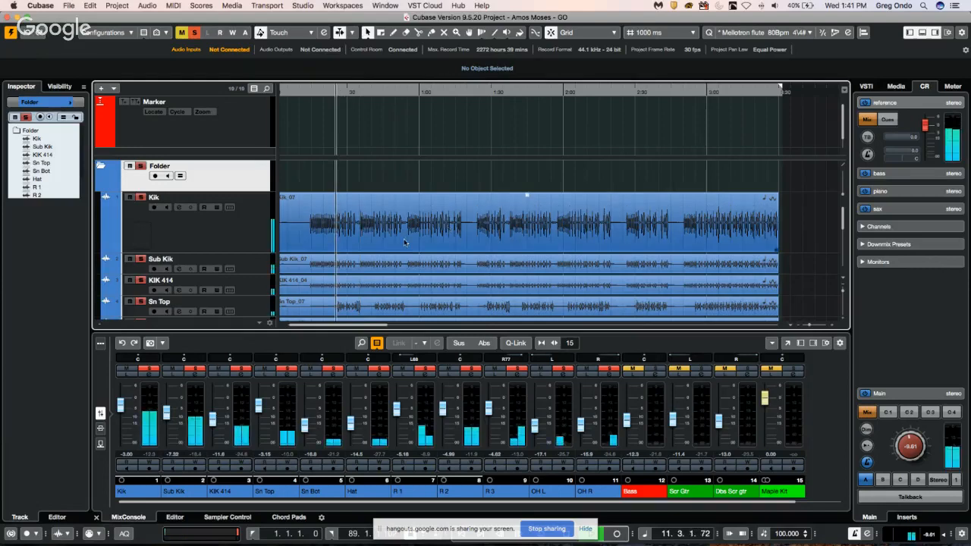
Open the hitpoints of the Kik_07 event in the Sample Editor and set their threshold to 11.
{"action": "double_click", "coordinate": [381, 231]}
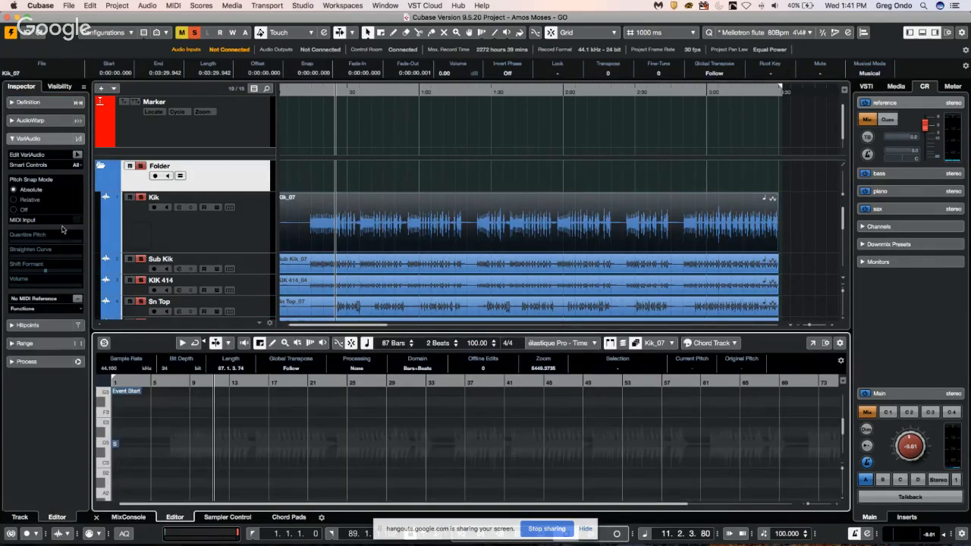
{"action": "left_click", "coordinate": [50, 325]}
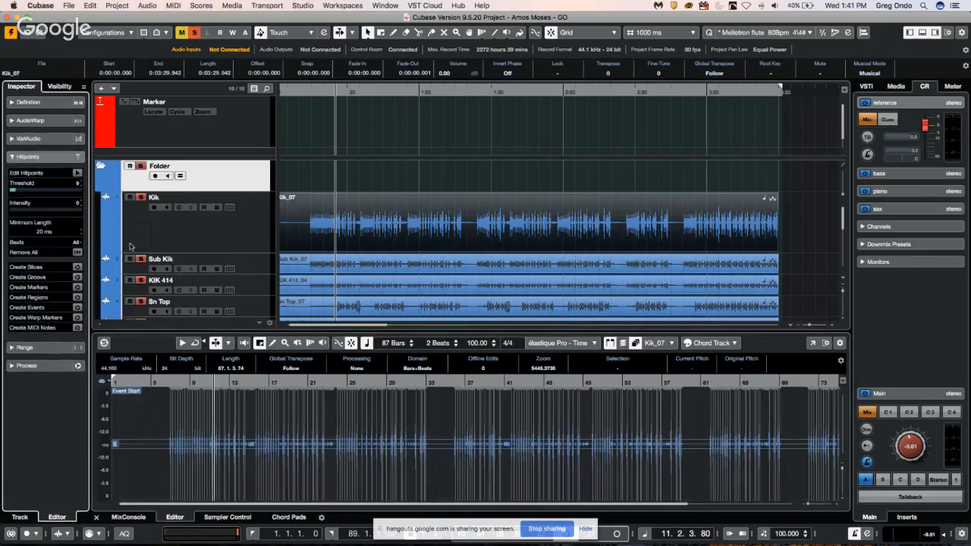
{"action": "left_click", "coordinate": [813, 345]}
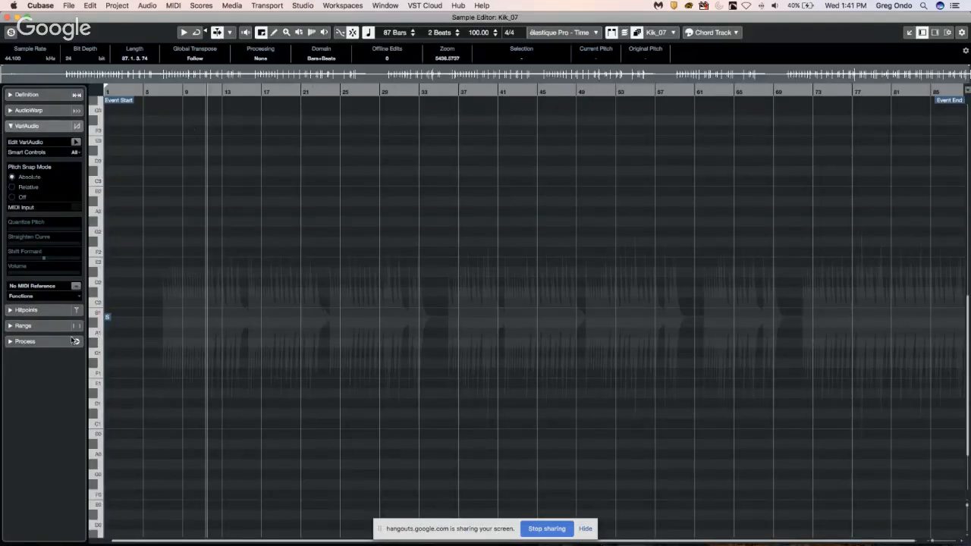
{"action": "left_click", "coordinate": [38, 310]}
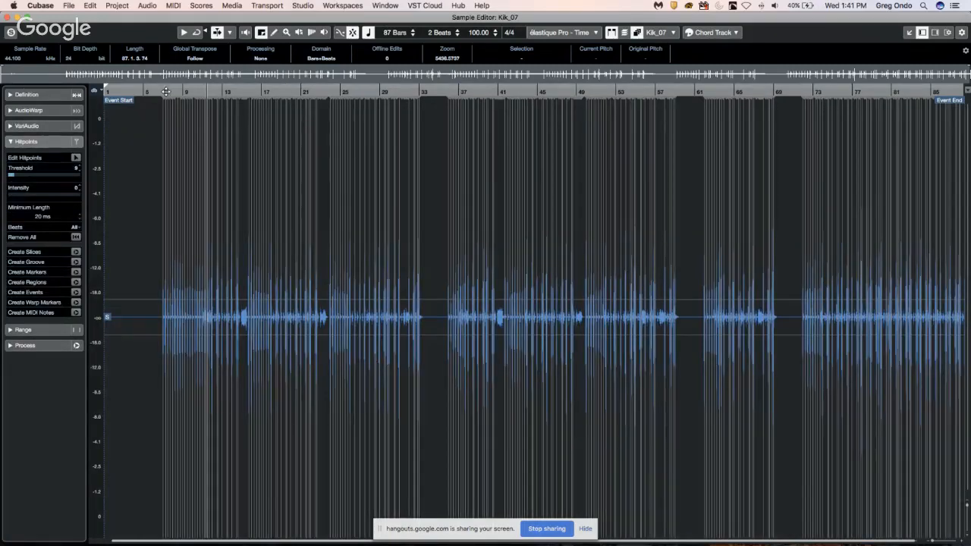
{"action": "left_click_drag", "start_coordinate": [165, 92], "coordinate": [167, 149]}
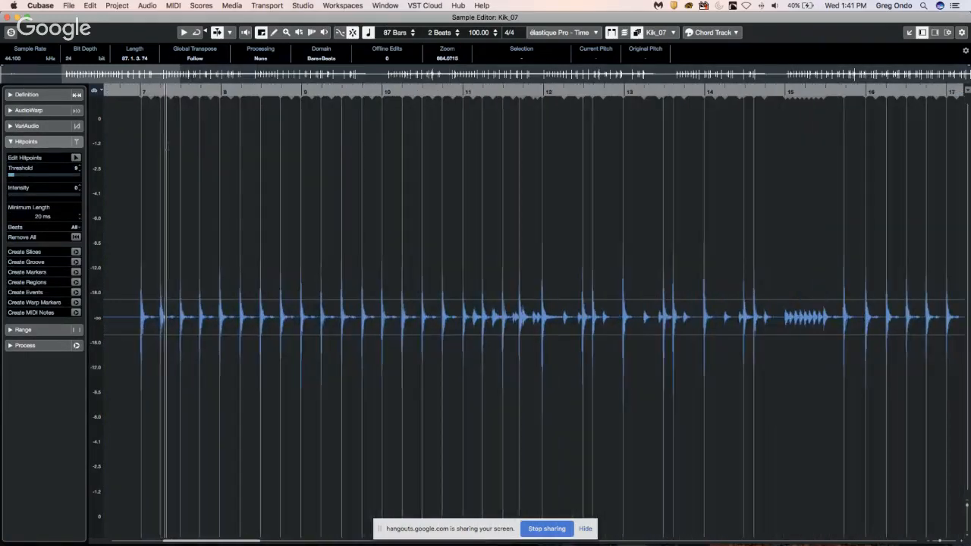
{"action": "left_click_drag", "start_coordinate": [10, 175], "coordinate": [16, 178]}
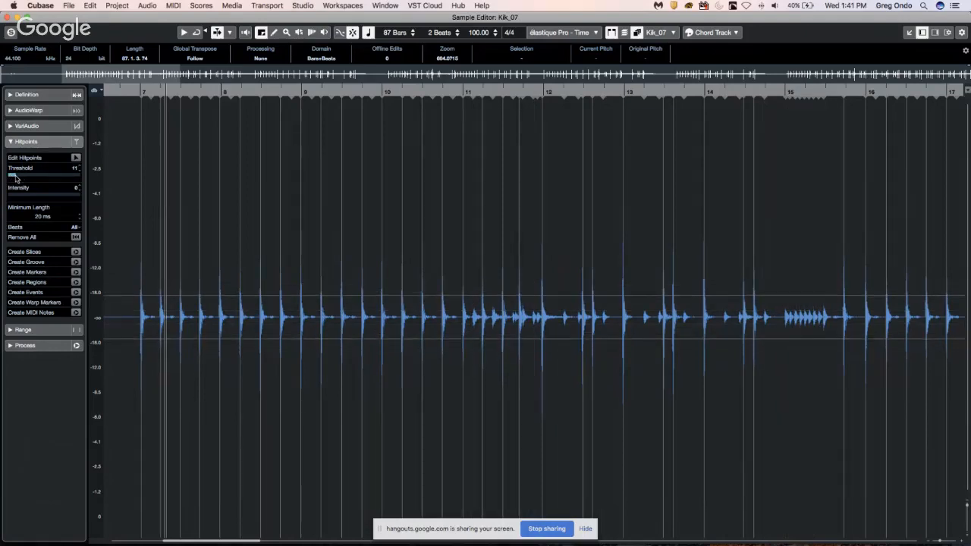
{"action": "left_click", "coordinate": [7, 18]}
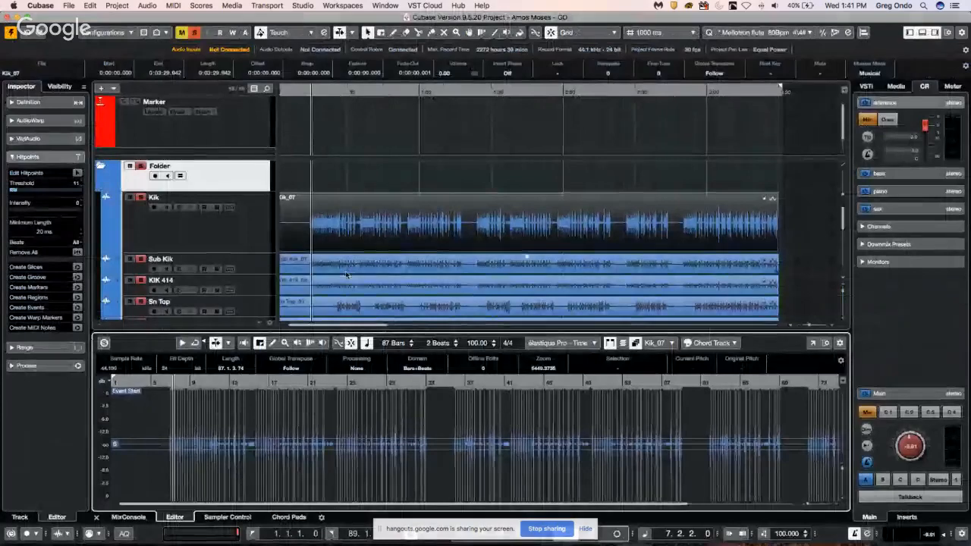
Raise the hitpoint threshold of the Sn Top_07 event to about 25, excluding the quiet bleed before the snare hits.
{"action": "left_click", "coordinate": [382, 305]}
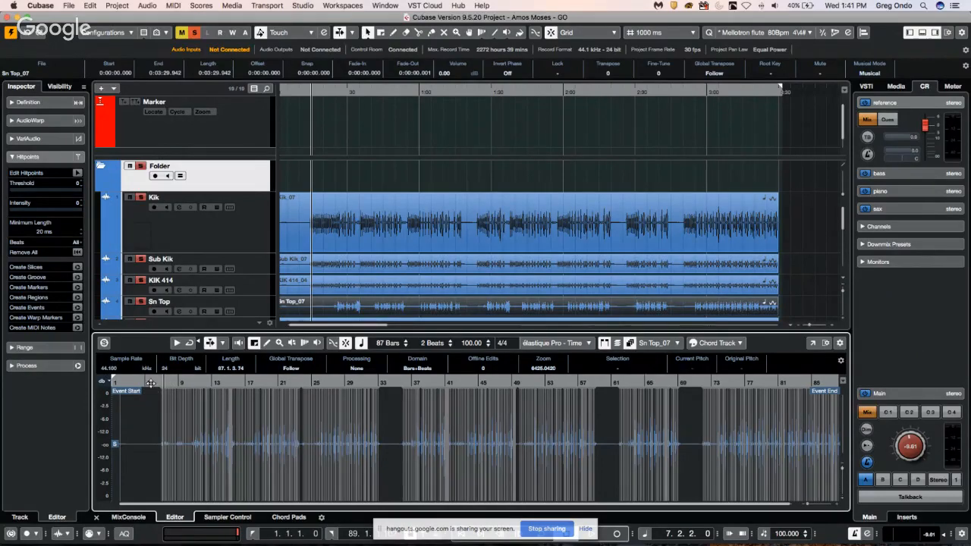
{"action": "left_click_drag", "start_coordinate": [158, 383], "coordinate": [169, 408]}
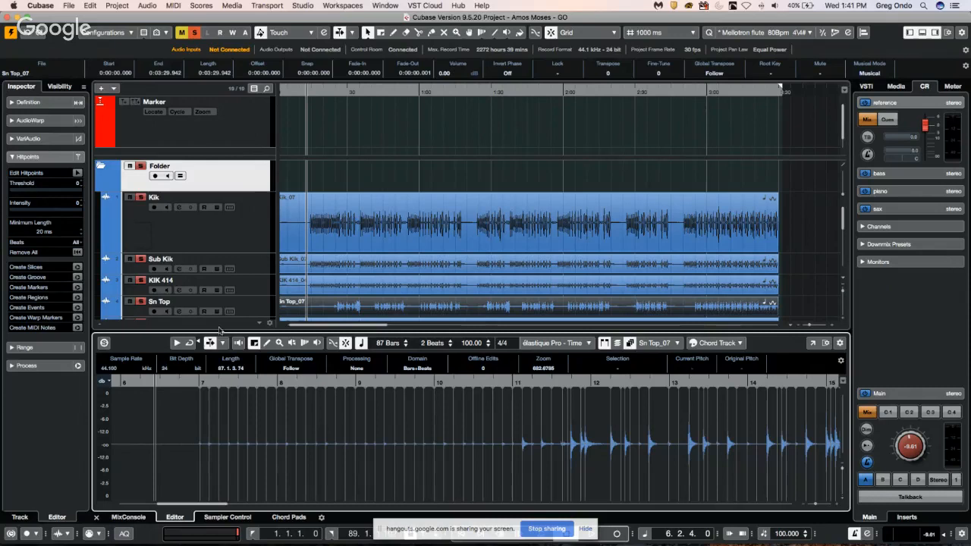
{"action": "left_click_drag", "start_coordinate": [17, 191], "coordinate": [27, 193]}
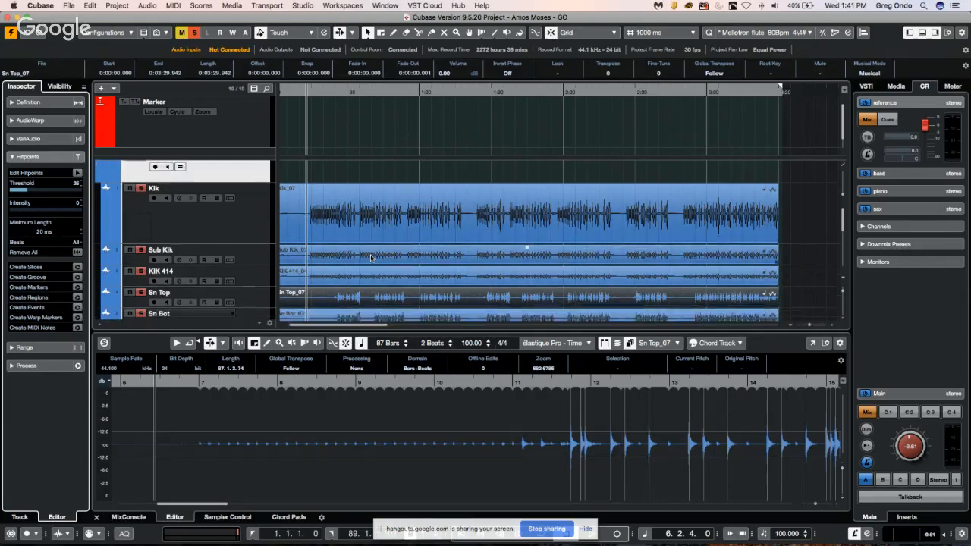
Select the Hat_07 event and set its hitpoint threshold to about 6, checking the hits from bar 7 onward.
{"action": "scroll", "coordinate": [364, 265], "scroll_direction": "down", "scroll_amount": 2}
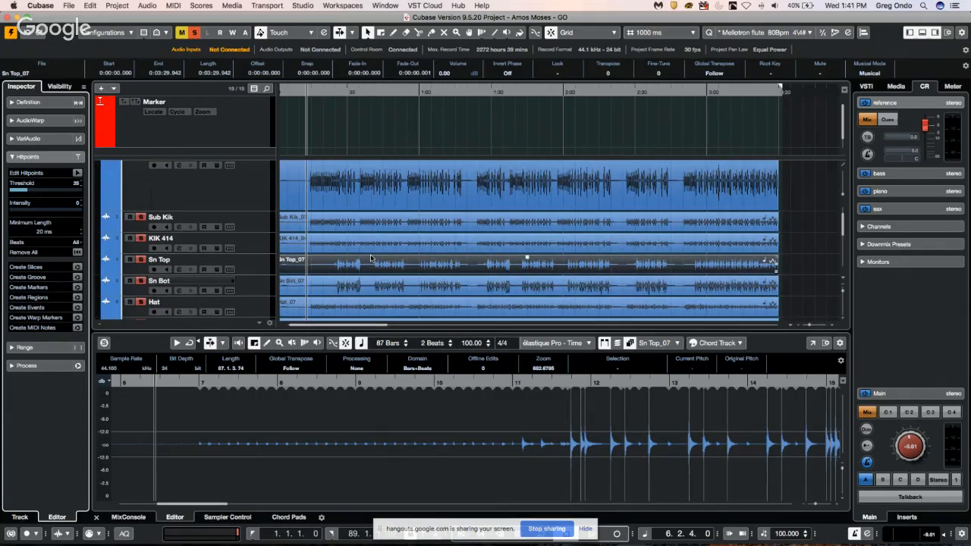
{"action": "left_click", "coordinate": [330, 308]}
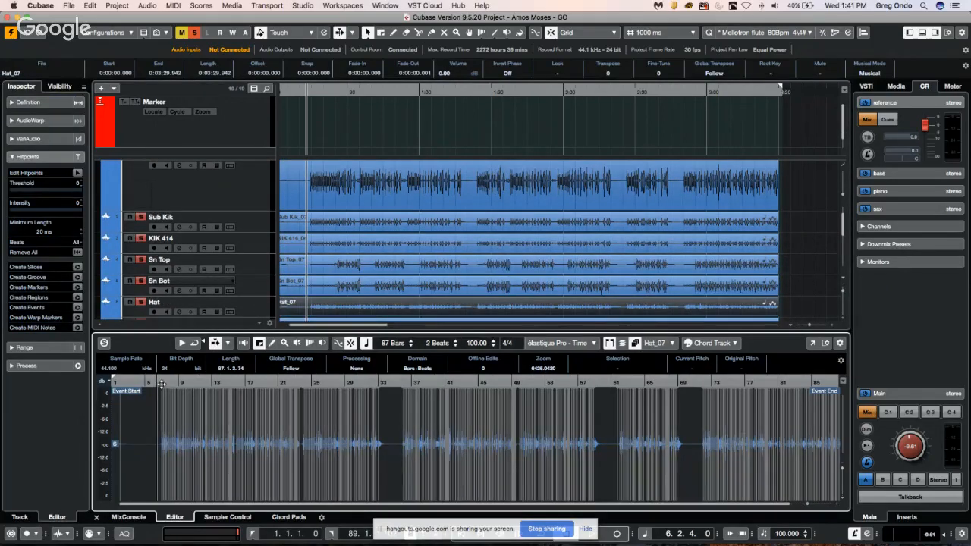
{"action": "key", "text": "h"}
{"action": "key", "text": "h"}
{"action": "key", "text": "h"}
{"action": "key", "text": "h"}
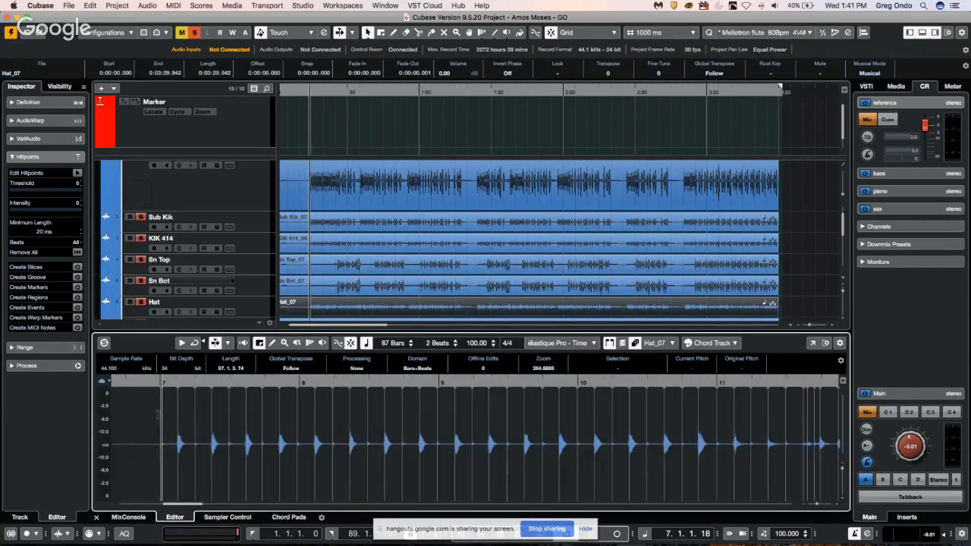
{"action": "left_click_drag", "start_coordinate": [13, 188], "coordinate": [13, 193]}
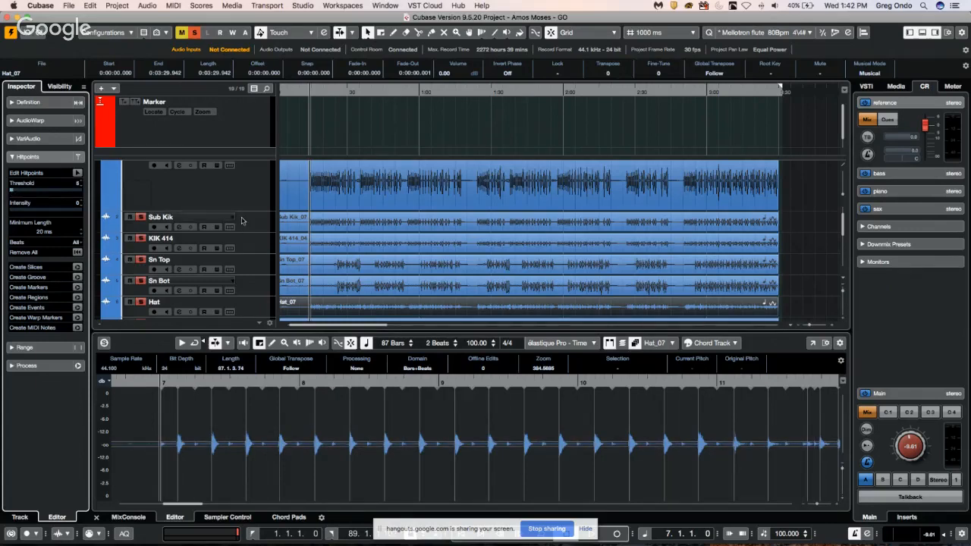
Enable group editing on the drum Folder track, and test it by moving the Kik event to 0:00:37.000 and undoing the move.
{"action": "scroll", "coordinate": [244, 240], "scroll_direction": "up", "scroll_amount": 2}
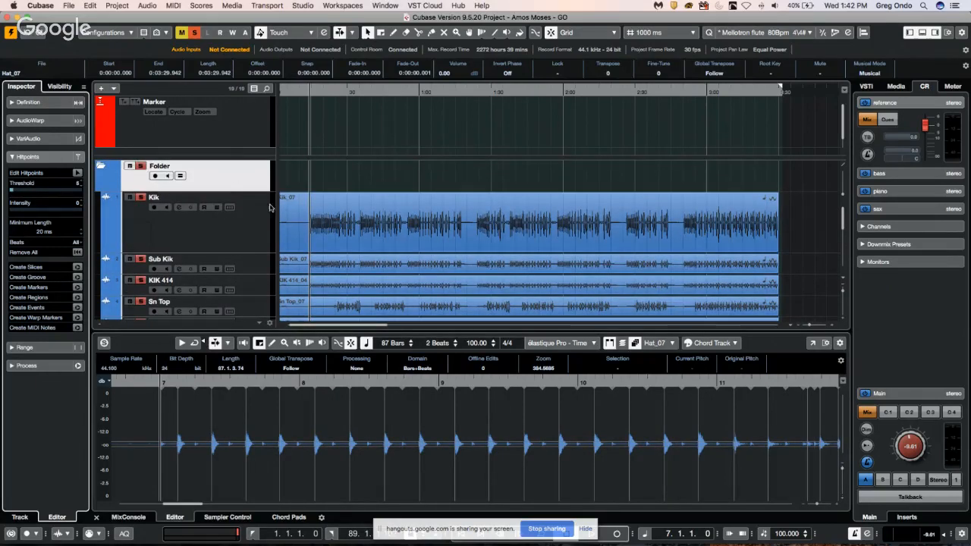
{"action": "left_click", "coordinate": [180, 177]}
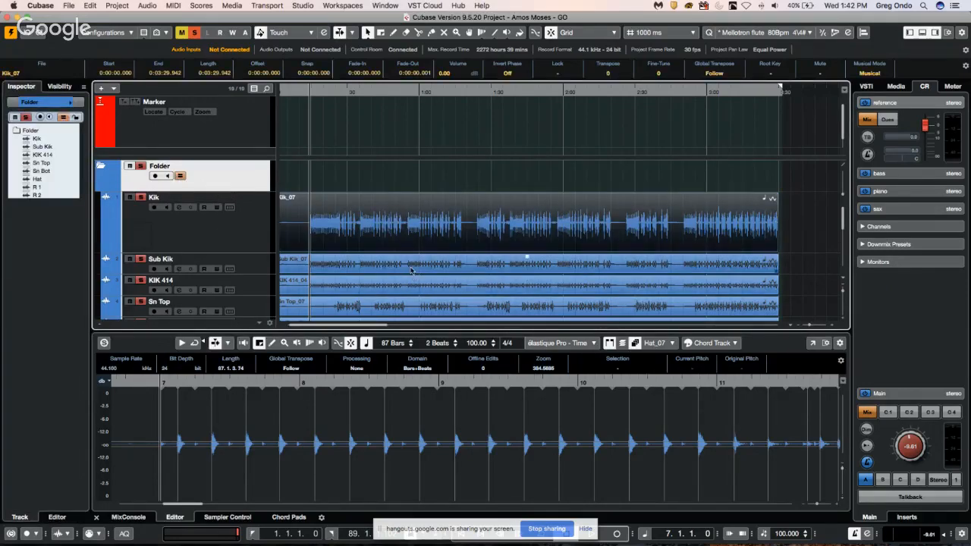
{"action": "left_click_drag", "start_coordinate": [389, 224], "coordinate": [467, 223]}
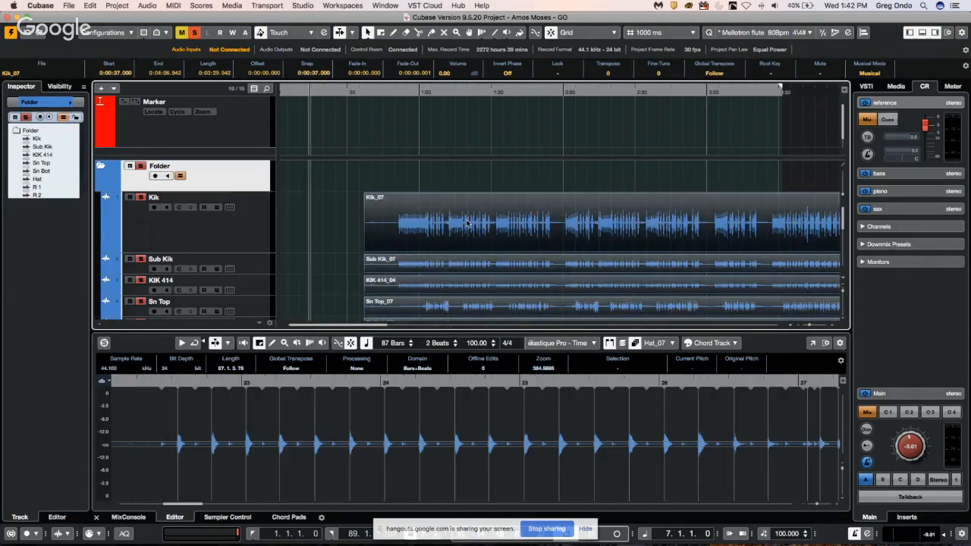
{"action": "key", "text": "super+z"}
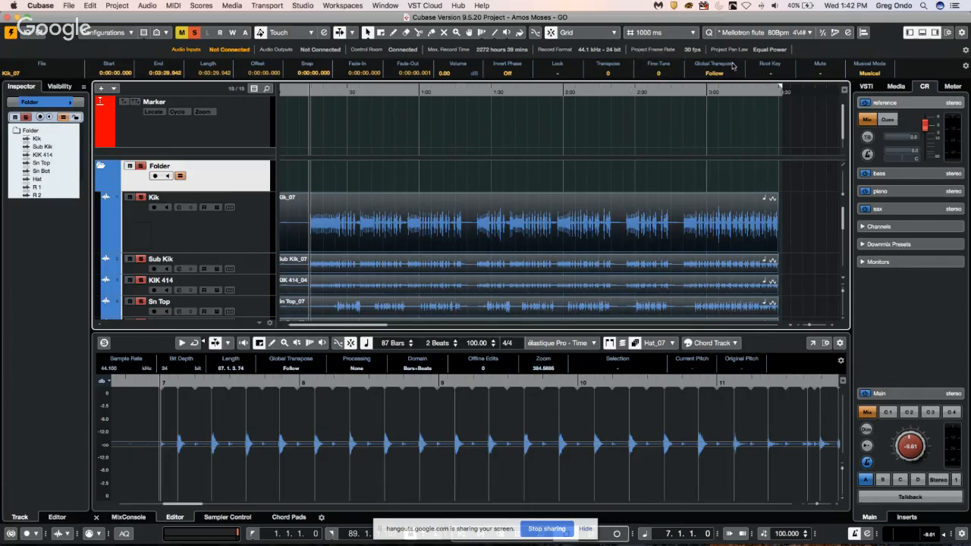
In the Quantize Panel's slice rules, prioritize Kik with five stars, Sn Top with four and Hat with three, excluding Sub Kik and KIK 414.
{"action": "left_click", "coordinate": [850, 33]}
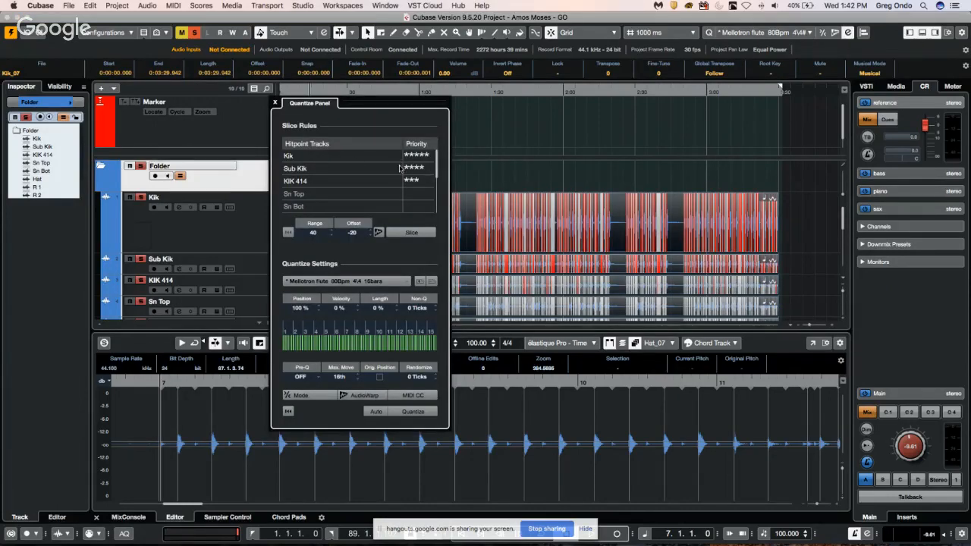
{"action": "left_click", "coordinate": [425, 169]}
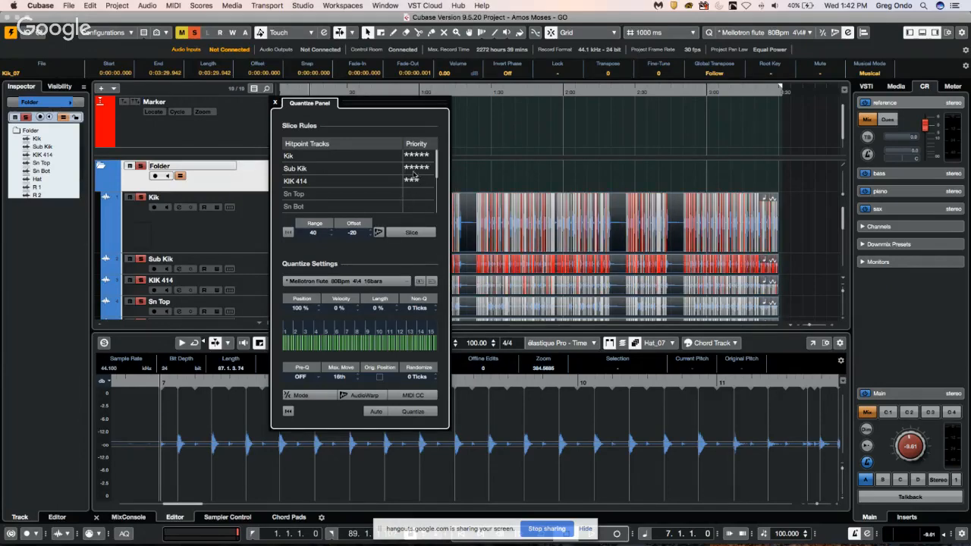
{"action": "left_click_drag", "start_coordinate": [414, 174], "coordinate": [399, 183]}
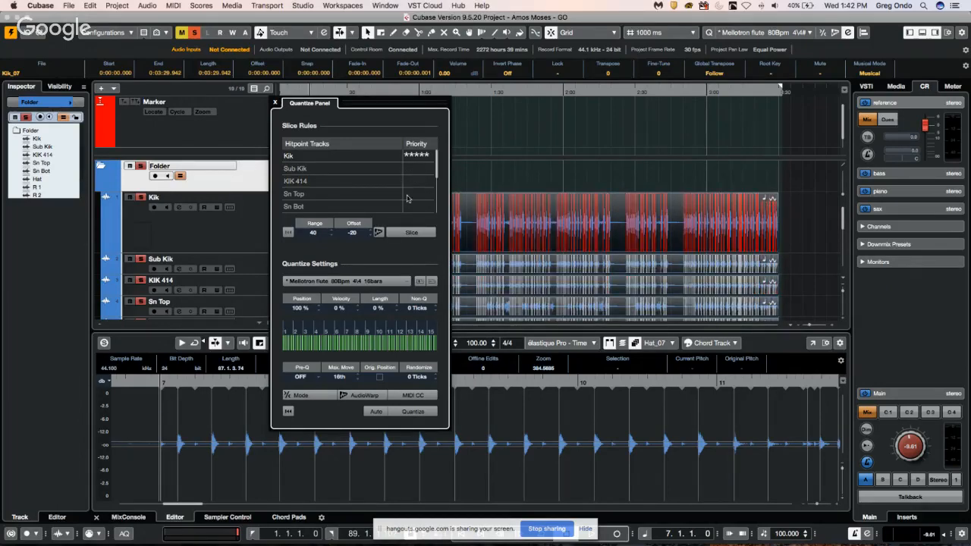
{"action": "left_click", "coordinate": [420, 194]}
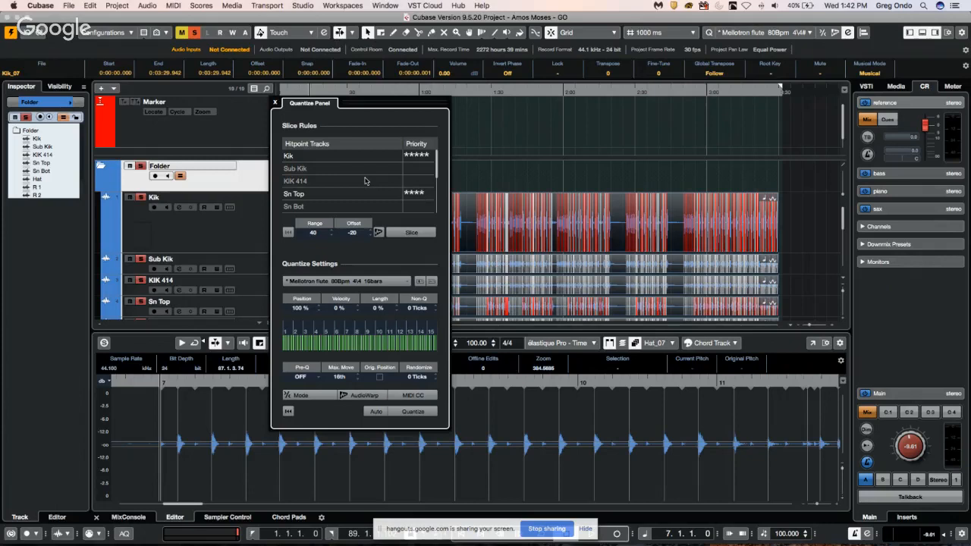
{"action": "scroll", "coordinate": [364, 189], "scroll_direction": "down", "scroll_amount": 1}
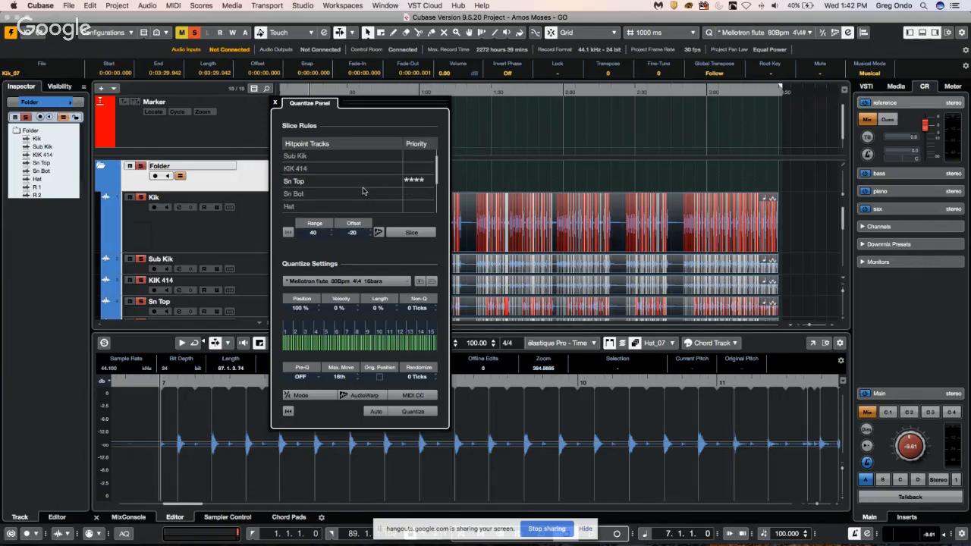
{"action": "left_click", "coordinate": [410, 207]}
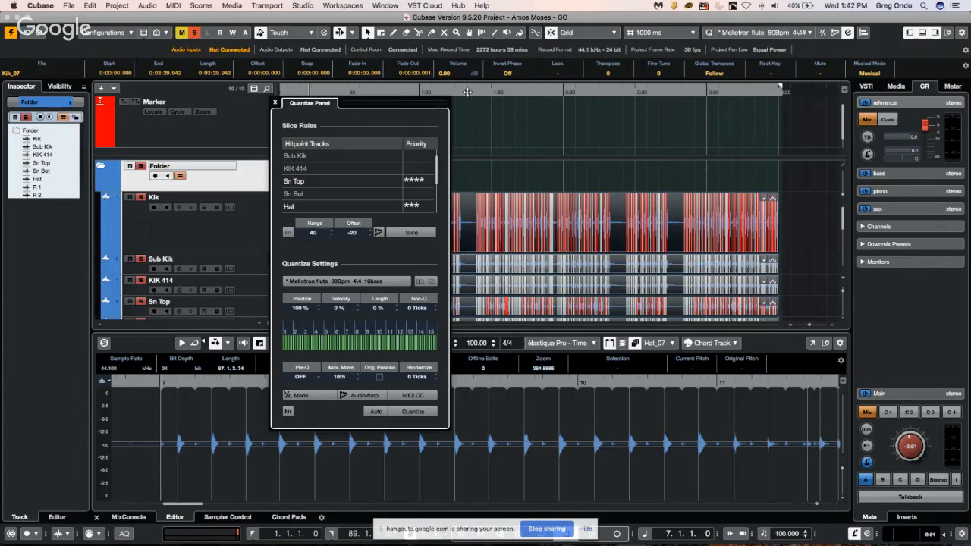
Slice the grouped drum events at the hitpoints, accepting the removal of warp markers and deactivation of musical mode.
{"action": "left_click_drag", "start_coordinate": [467, 91], "coordinate": [659, 206]}
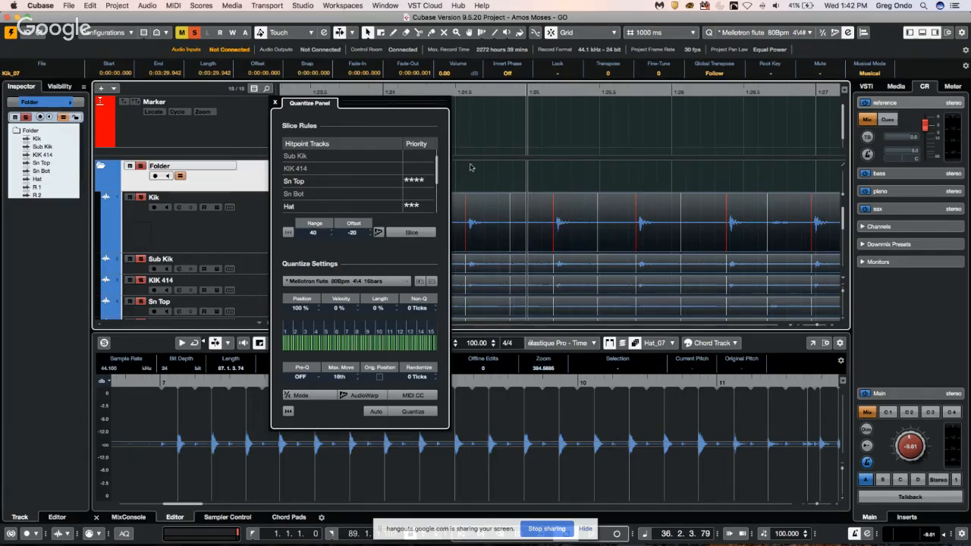
{"action": "left_click", "coordinate": [421, 233]}
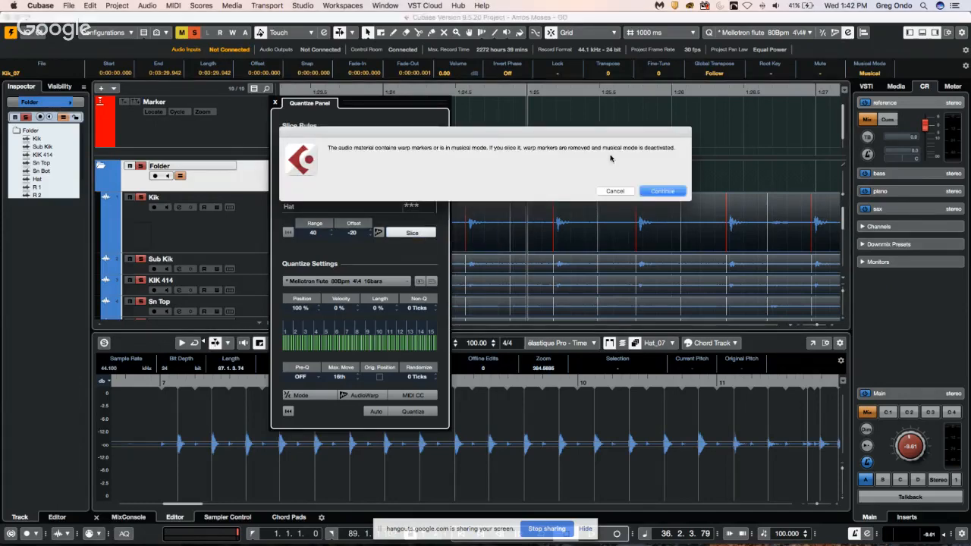
{"action": "left_click", "coordinate": [661, 192]}
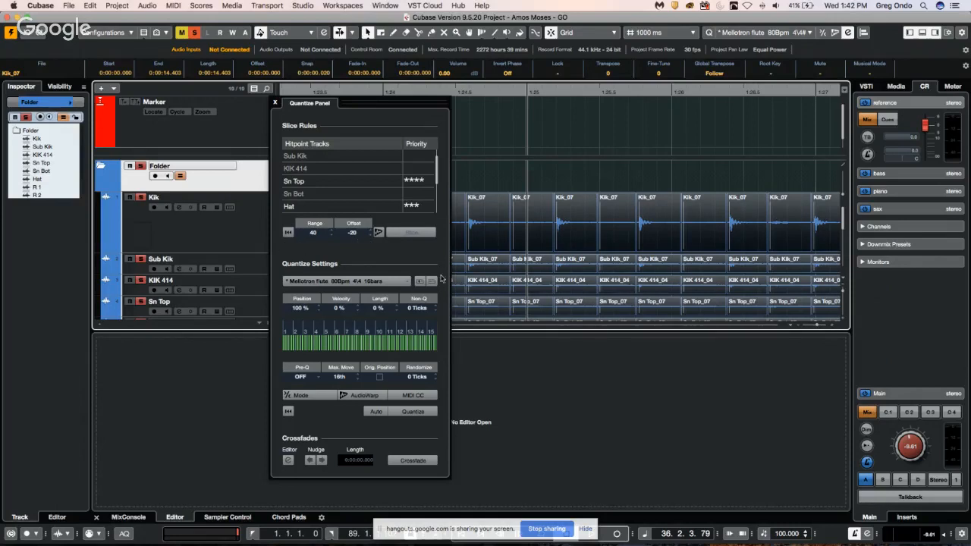
Quantize the sliced drum events to a 1/16 grid, with the lower zone hidden to show all drum tracks.
{"action": "left_click", "coordinate": [348, 282]}
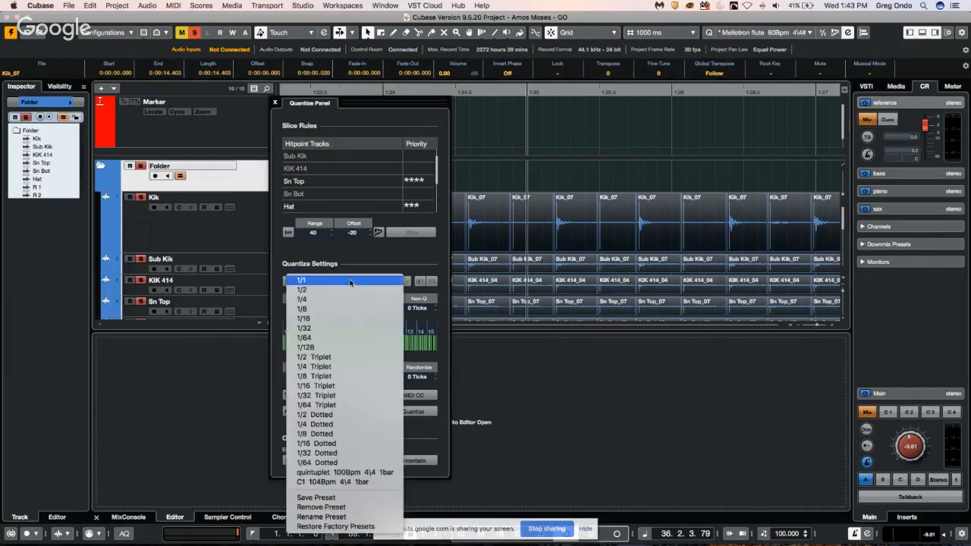
{"action": "left_click", "coordinate": [357, 318]}
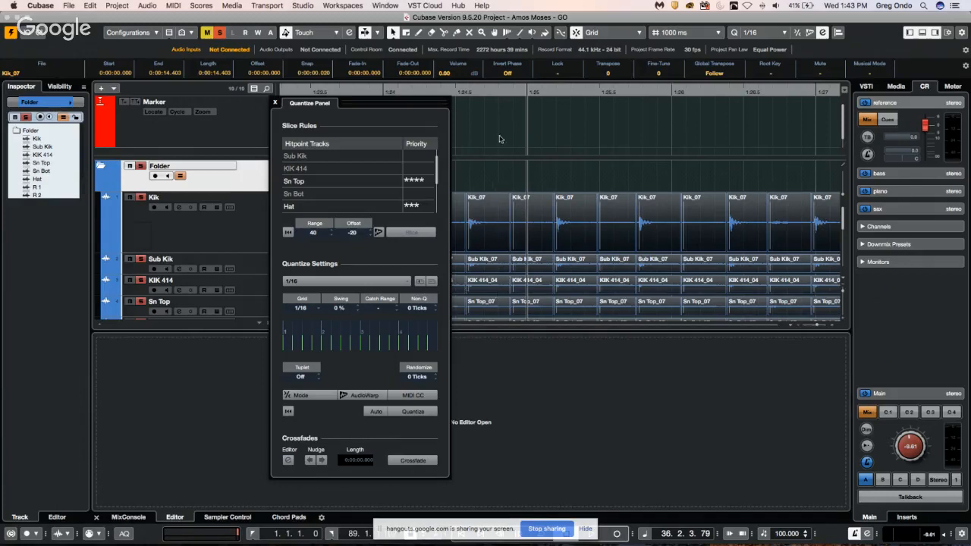
{"action": "left_click_drag", "start_coordinate": [486, 96], "coordinate": [485, 88]}
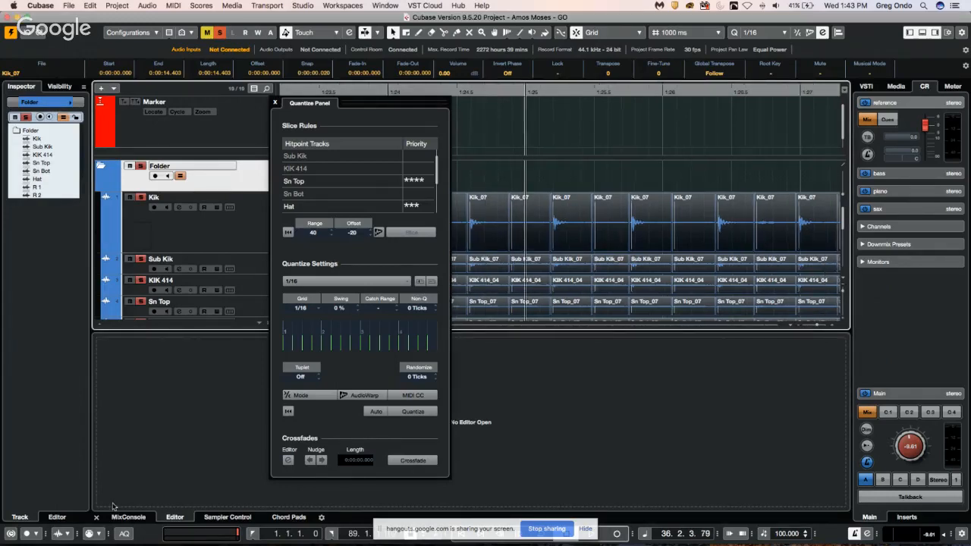
{"action": "left_click", "coordinate": [923, 33]}
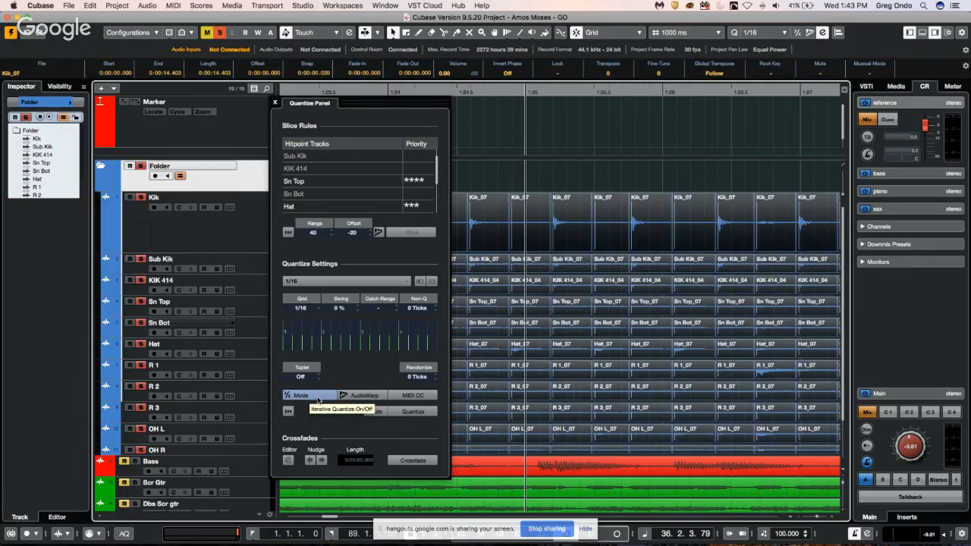
{"action": "left_click", "coordinate": [432, 413]}
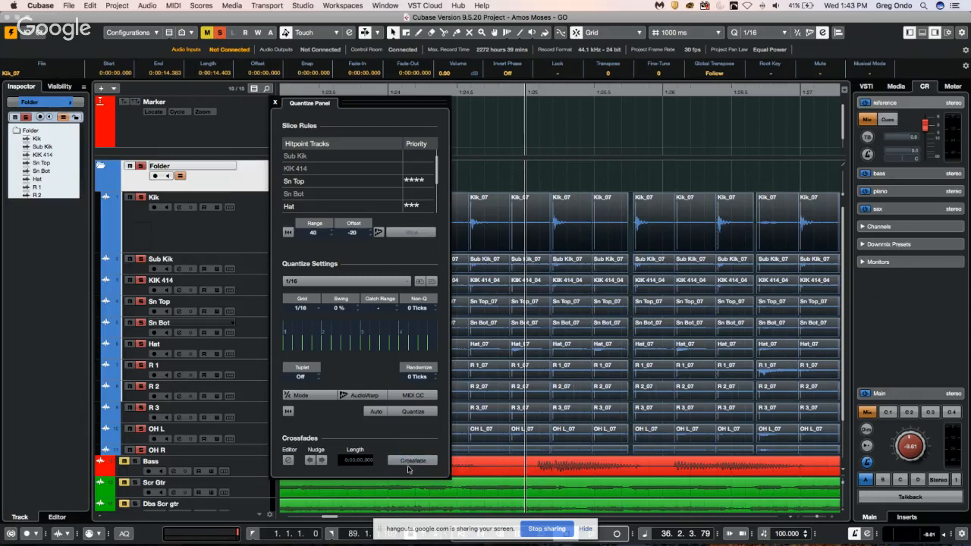
Crossfade the quantized drum slices, inspect the overlaps near 1:25 and play back the result.
{"action": "left_click", "coordinate": [413, 461]}
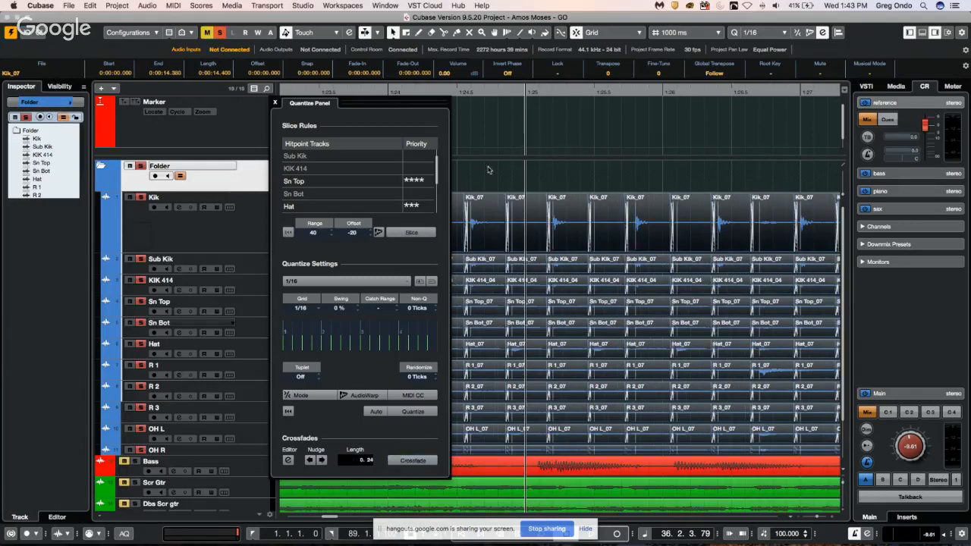
{"action": "left_click_drag", "start_coordinate": [518, 96], "coordinate": [509, 119]}
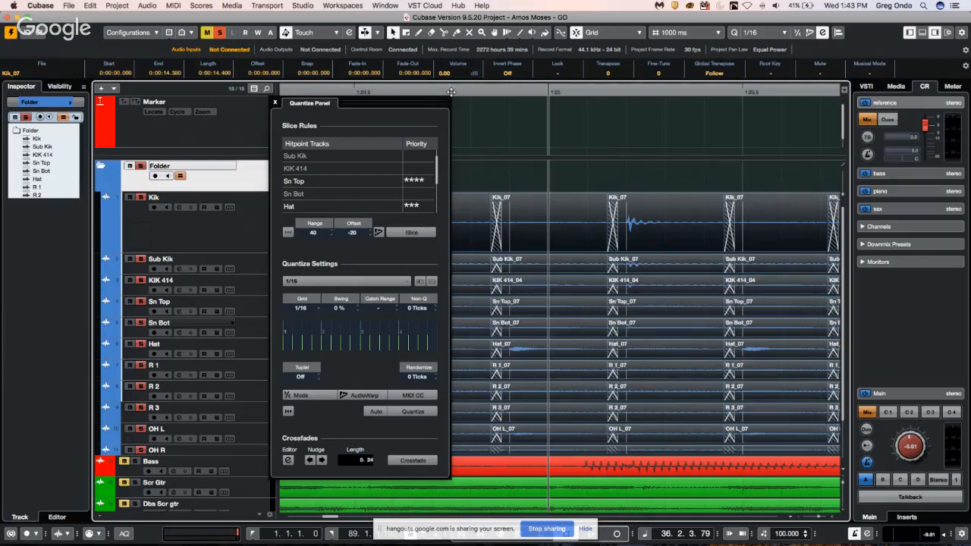
{"action": "mouse_move", "coordinate": [452, 91]}
{"action": "left_mouse_down"}
{"action": "mouse_move", "coordinate": [449, 62]}
{"action": "mouse_move", "coordinate": [377, 70]}
{"action": "mouse_move", "coordinate": [471, 85]}
{"action": "mouse_move", "coordinate": [457, 97]}
{"action": "left_mouse_up"}
{"action": "key", "text": "space"}
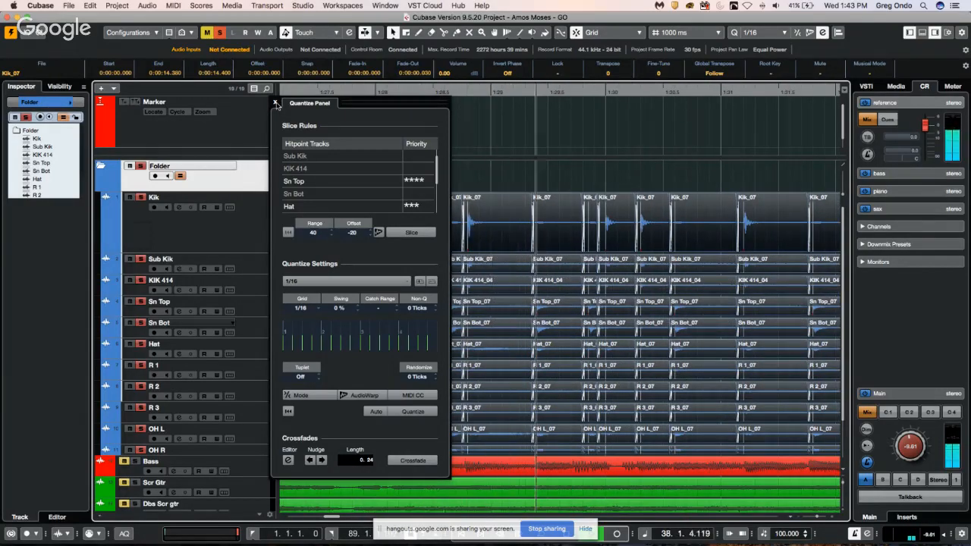
Close the Quantize Panel and audition the quantized drum tracks from several positions, finishing with playback from about 1:34.
{"action": "key", "text": "g"}
{"action": "key", "text": "g"}
{"action": "key", "text": "g"}
{"action": "key", "text": "g"}
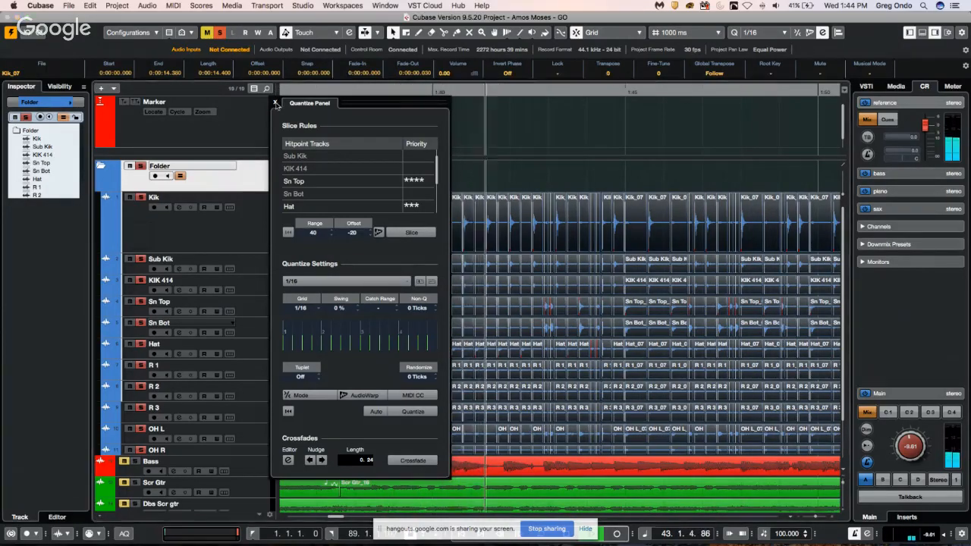
{"action": "left_click", "coordinate": [276, 103]}
{"action": "left_click_drag", "start_coordinate": [372, 91], "coordinate": [300, 92]}
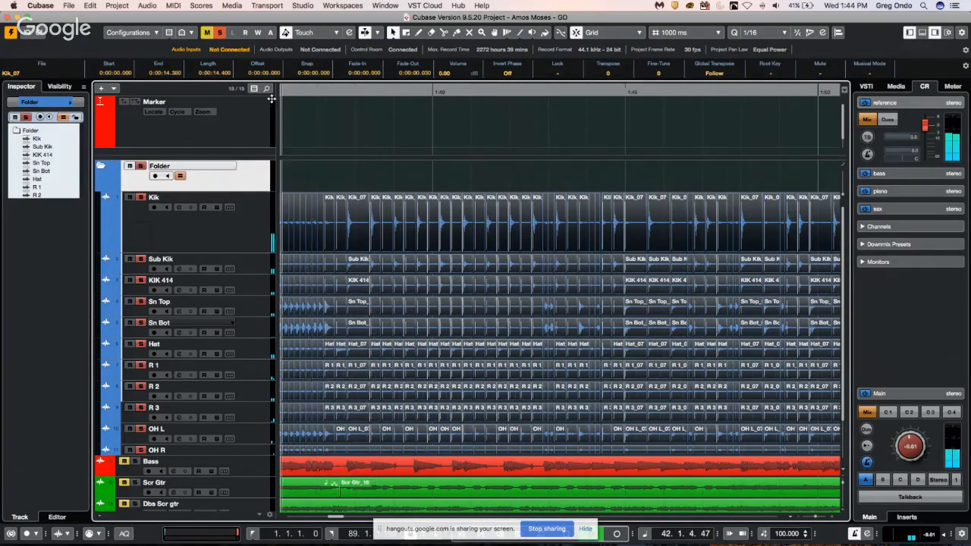
{"action": "left_click_drag", "start_coordinate": [247, 101], "coordinate": [669, 130]}
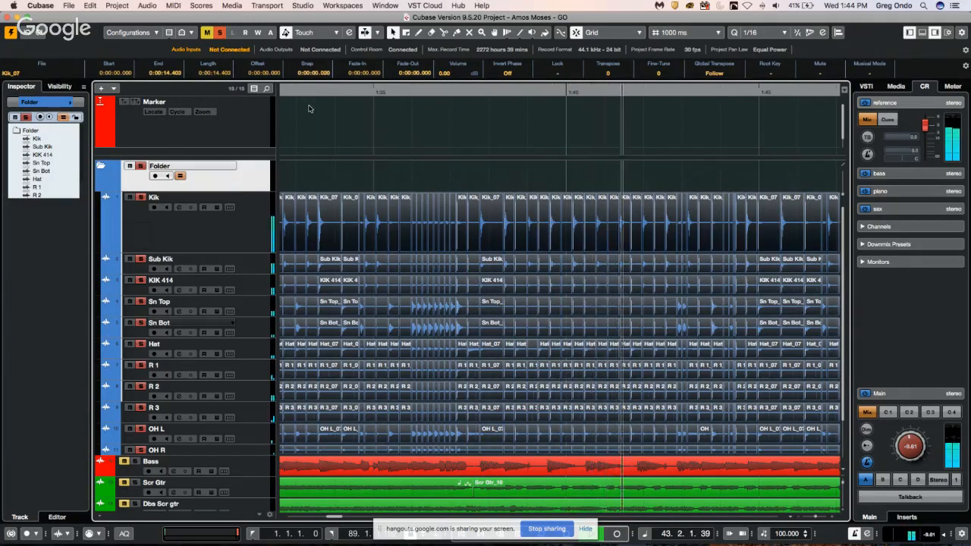
{"action": "left_click", "coordinate": [334, 91]}
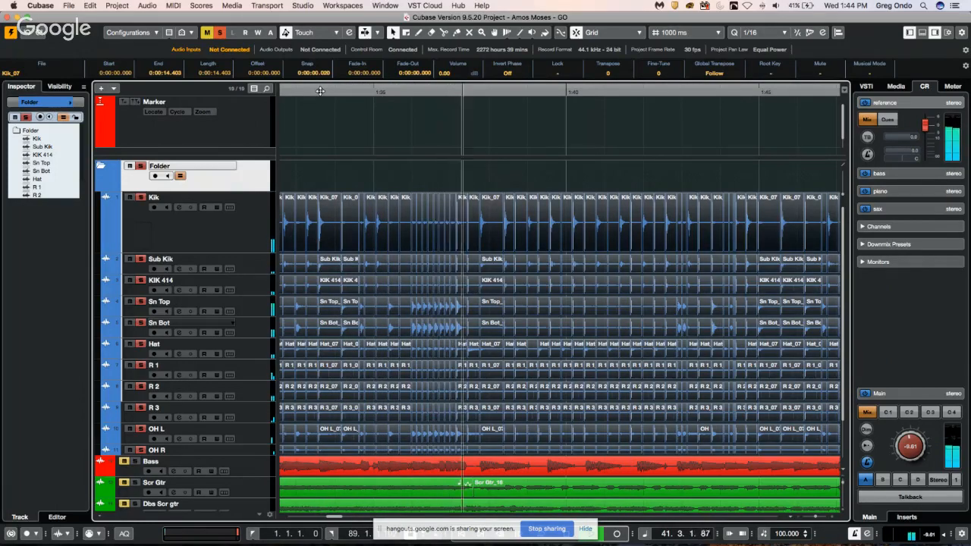
{"action": "key", "text": "space"}
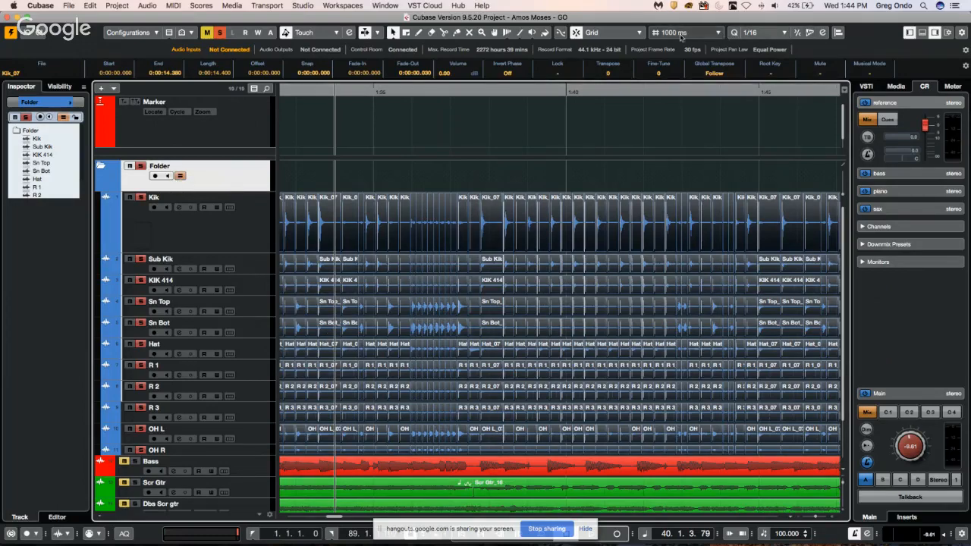
Review the slice rules in the Quantize Panel once more, close it and open the MixConsole.
{"action": "left_click", "coordinate": [823, 33]}
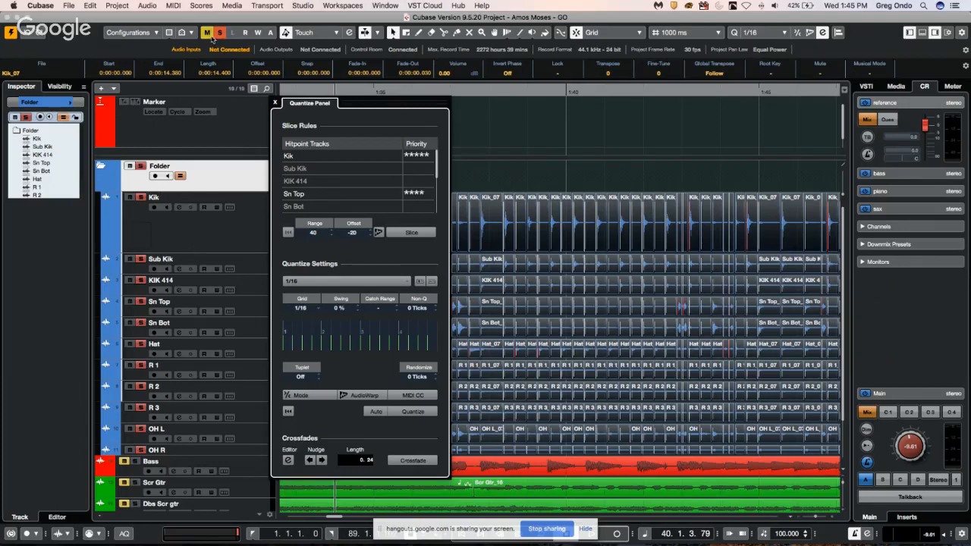
{"action": "left_click", "coordinate": [274, 102]}
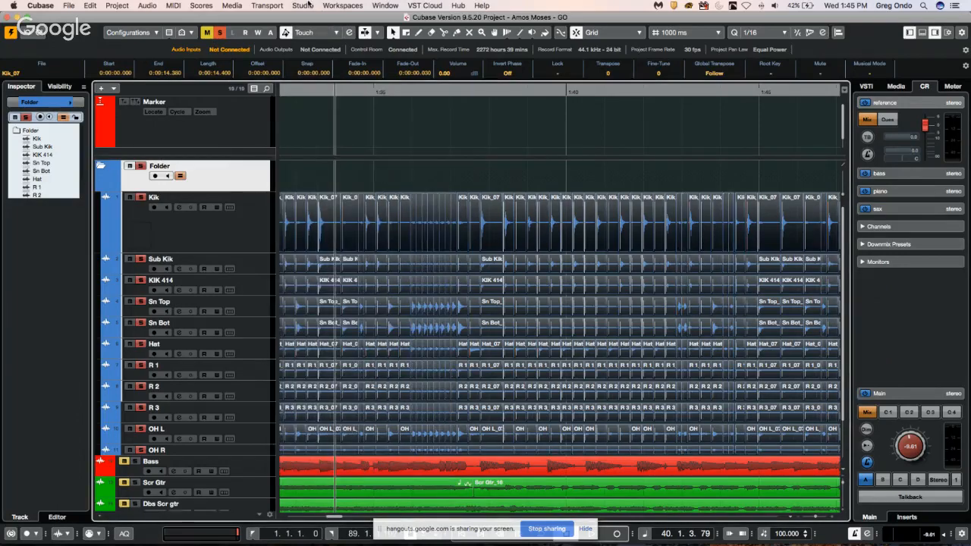
{"action": "left_click", "coordinate": [302, 6]}
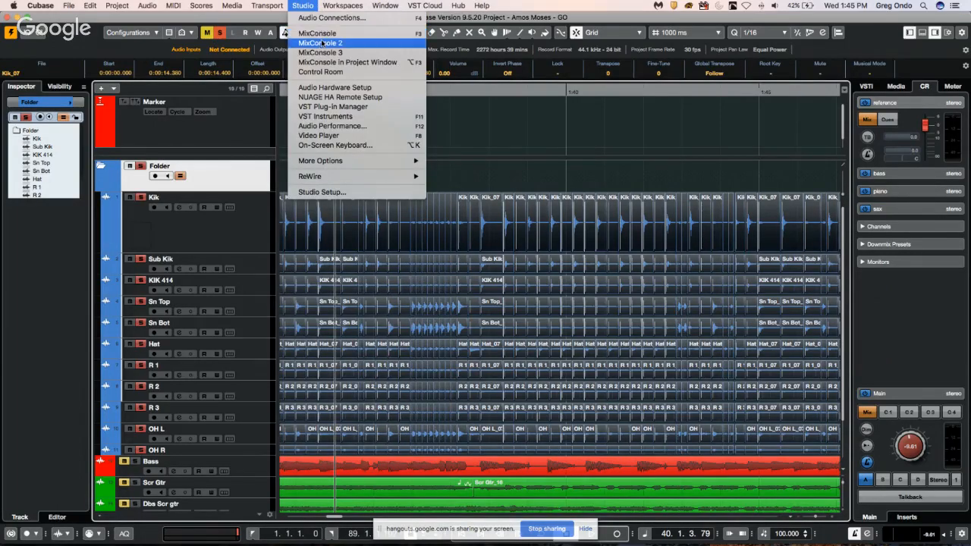
{"action": "left_click", "coordinate": [317, 33]}
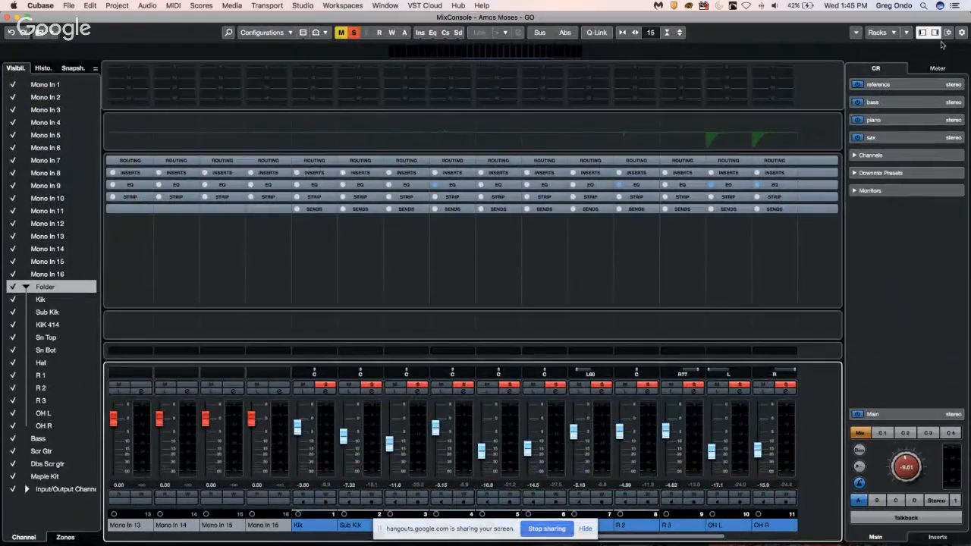
{"action": "left_click", "coordinate": [895, 32]}
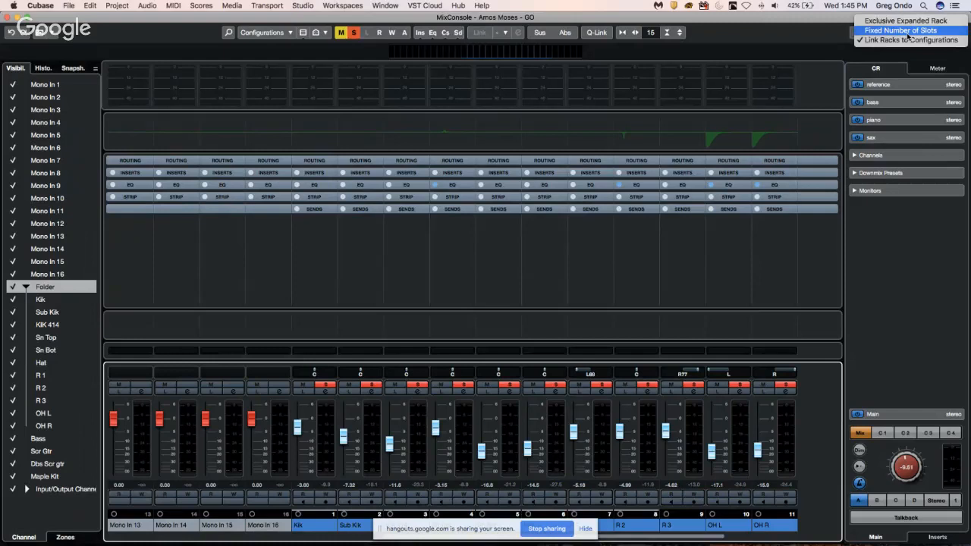
{"action": "left_click", "coordinate": [857, 33]}
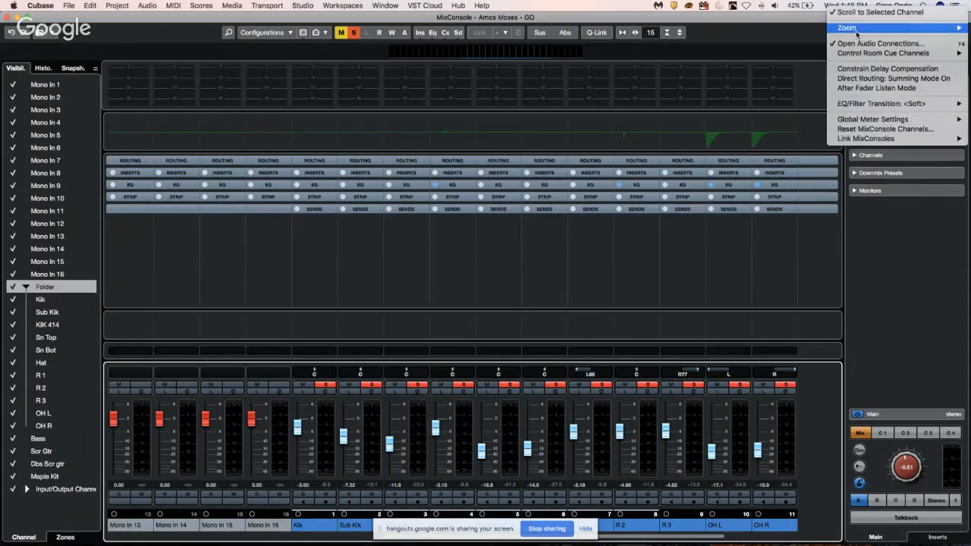
{"action": "left_click", "coordinate": [756, 91]}
{"action": "right_click", "coordinate": [562, 196]}
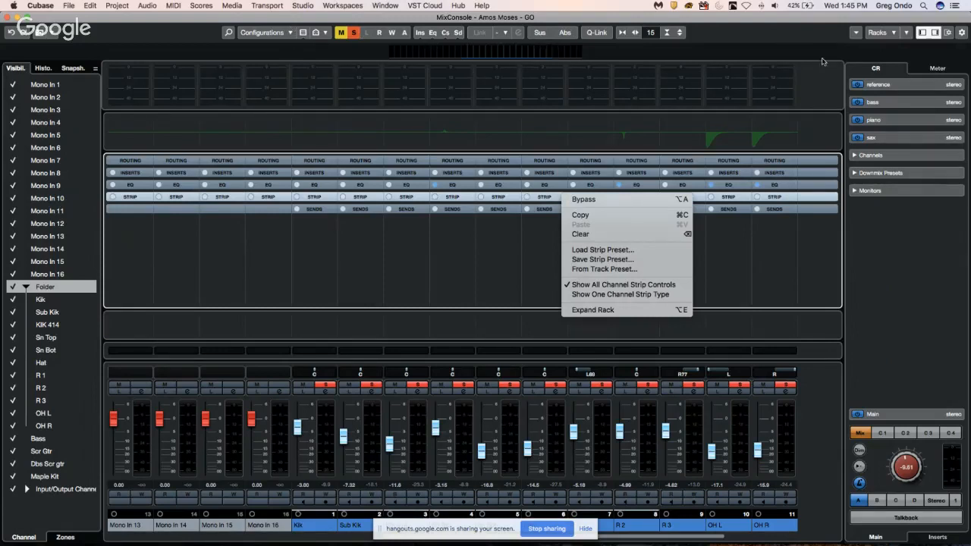
Show the Cue Sends rack in the MixConsole, expand it to examine the channels' cue sends, and close the mixer.
{"action": "left_click", "coordinate": [891, 33]}
{"action": "left_click", "coordinate": [892, 33]}
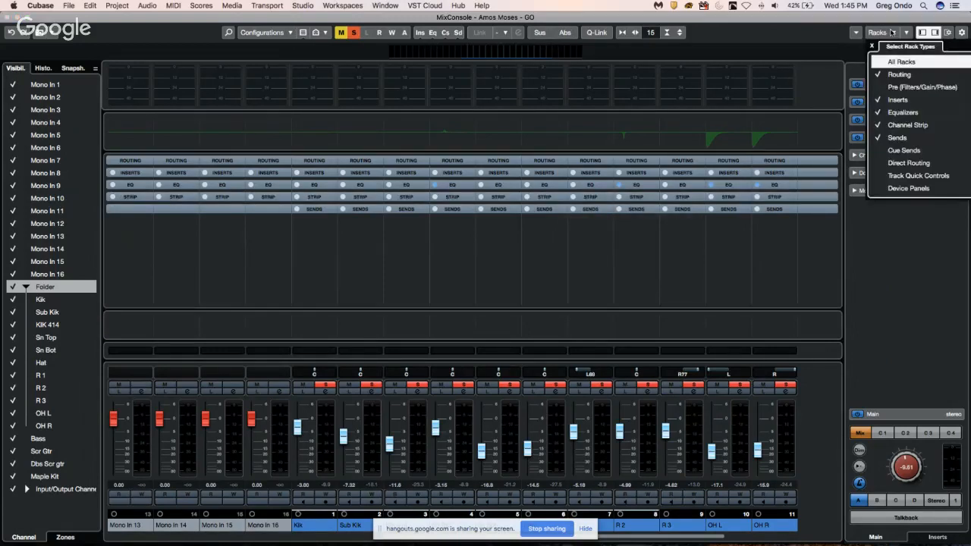
{"action": "left_click", "coordinate": [879, 151]}
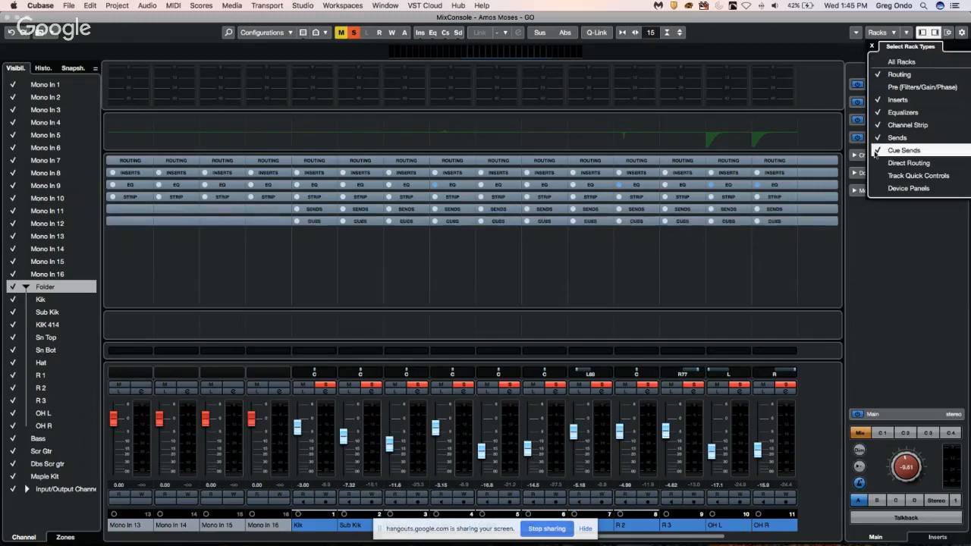
{"action": "left_click", "coordinate": [643, 223]}
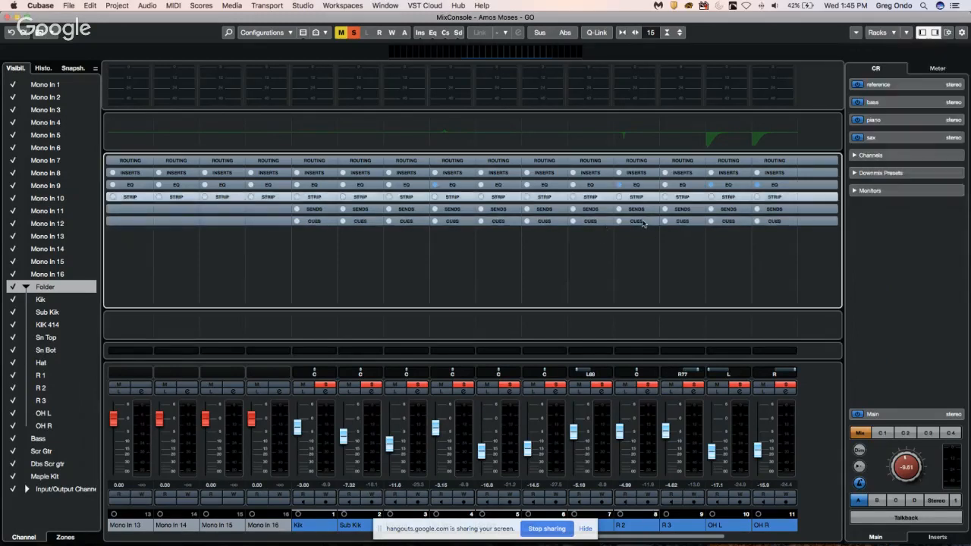
{"action": "left_click", "coordinate": [643, 223]}
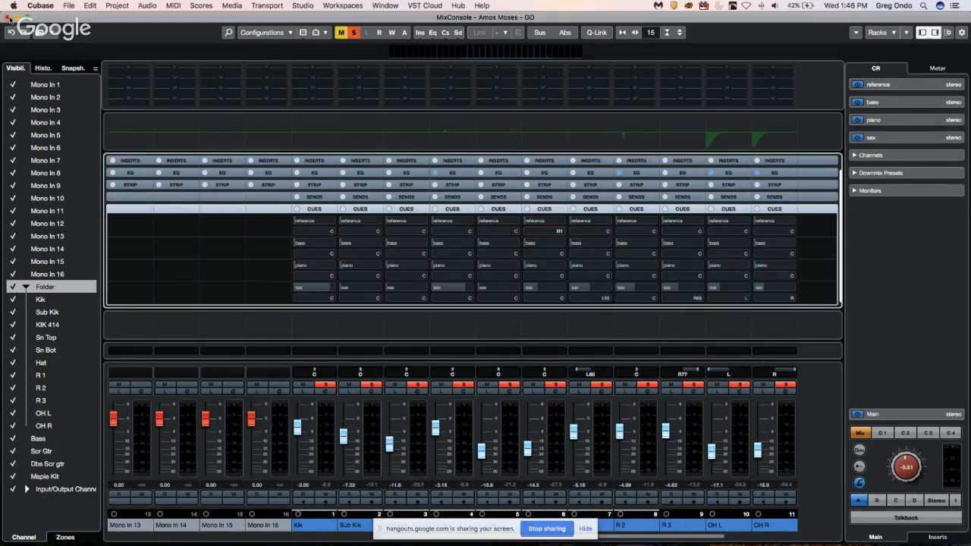
{"action": "key", "text": "F3"}
Add one mono audio track with its audio output set to Left - Stereo Out.
{"action": "right_click", "coordinate": [242, 168]}
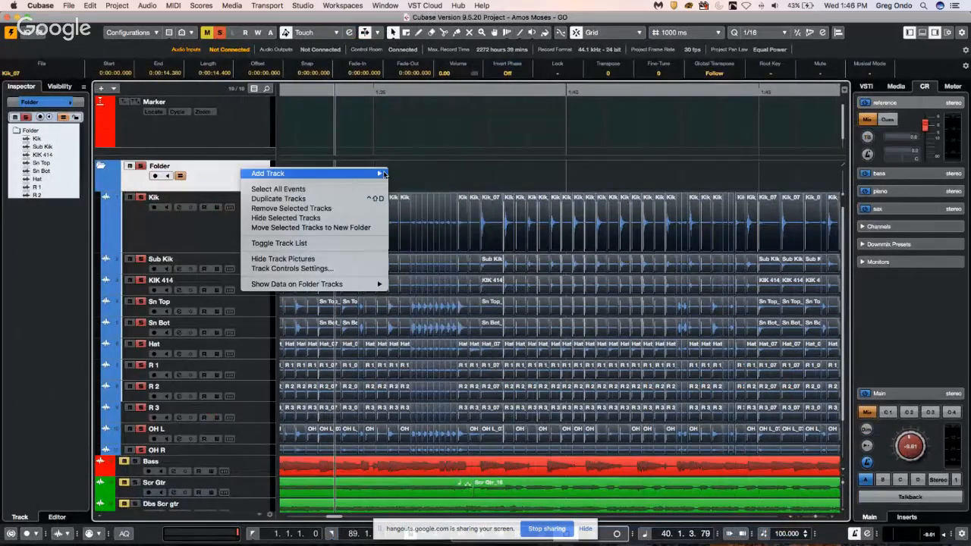
{"action": "mouse_move", "coordinate": [384, 174]}
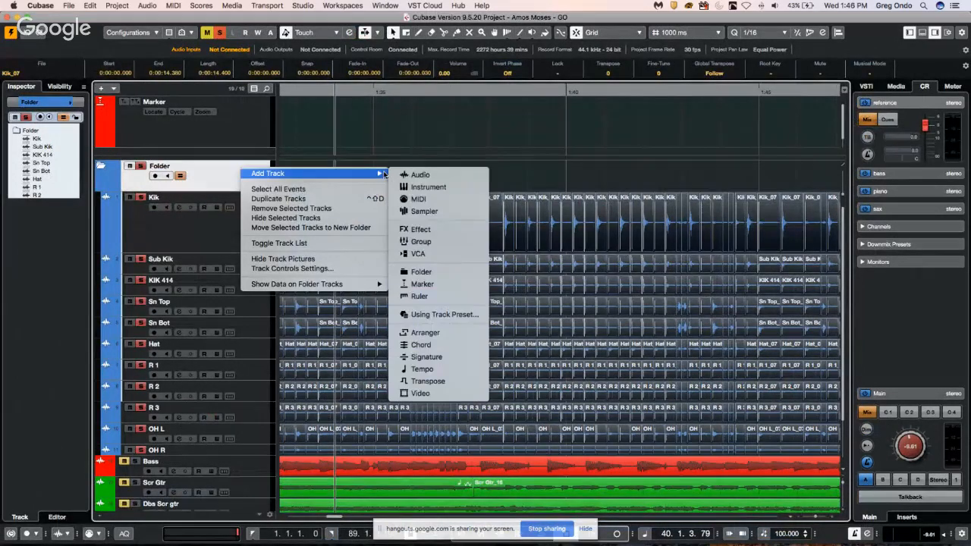
{"action": "left_click", "coordinate": [453, 176]}
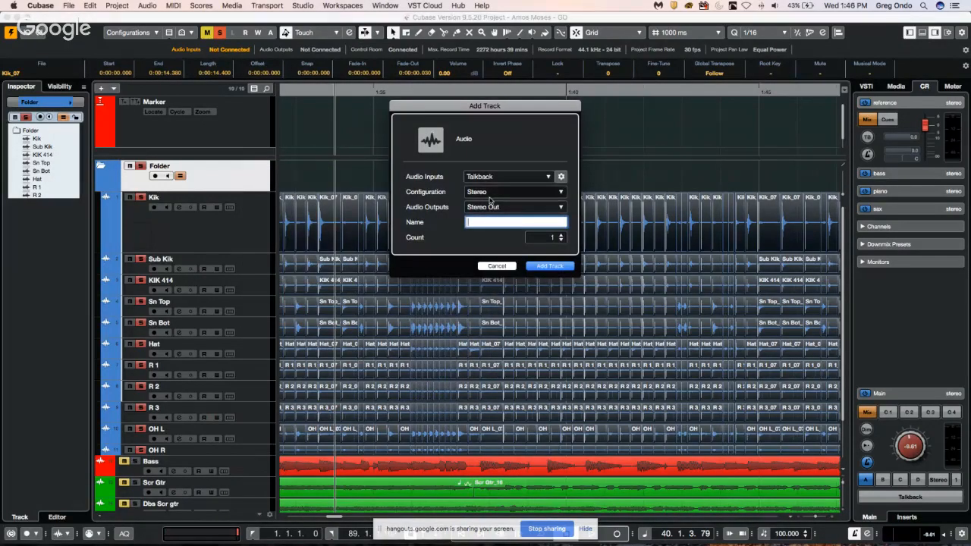
{"action": "left_click", "coordinate": [494, 192]}
{"action": "left_click", "coordinate": [485, 177]}
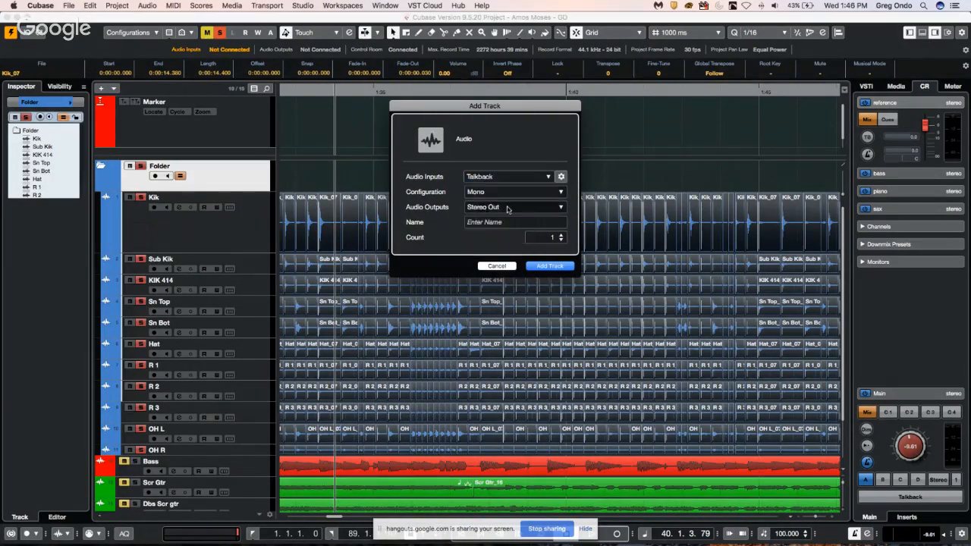
{"action": "left_click", "coordinate": [508, 208]}
{"action": "left_click", "coordinate": [504, 260]}
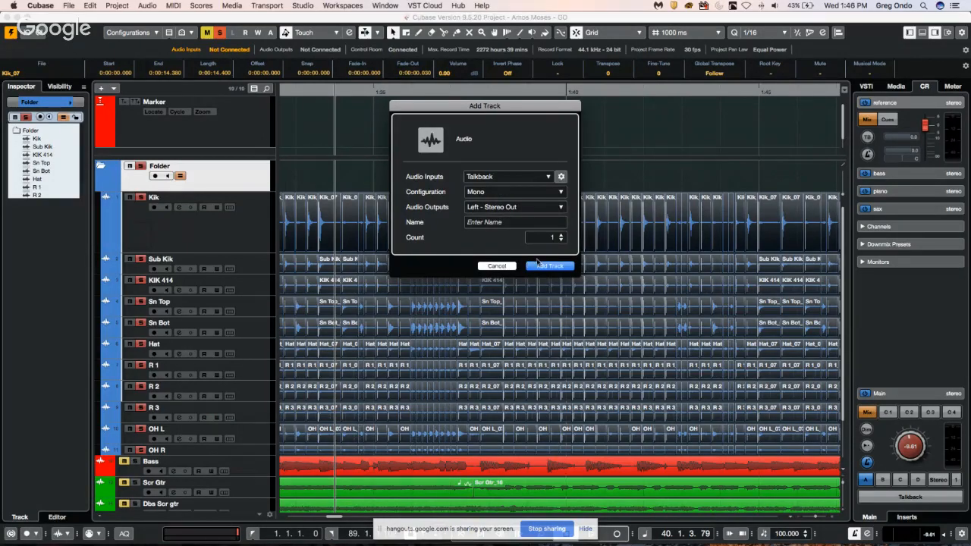
{"action": "left_click", "coordinate": [552, 266]}
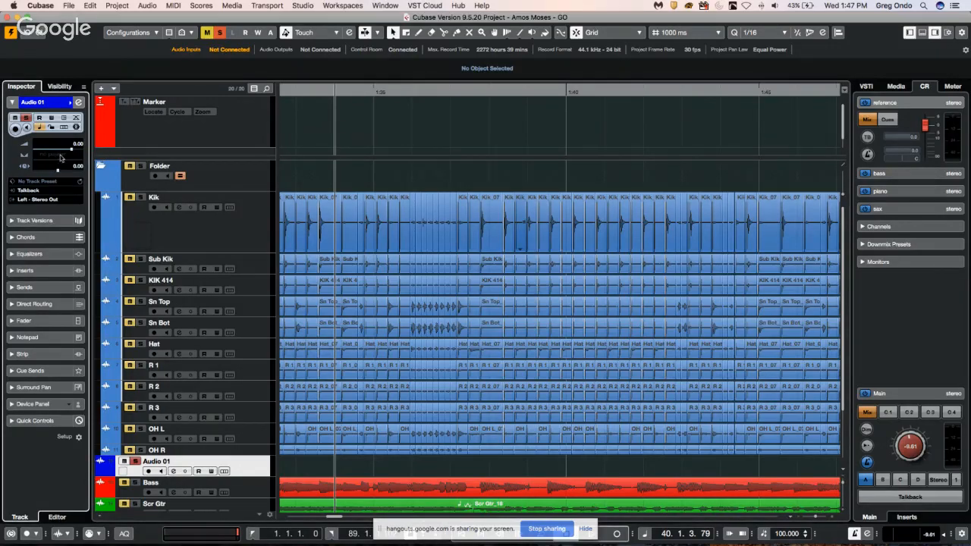
Start adding another audio track in mono configuration and bring up its audio output choices.
{"action": "right_click", "coordinate": [242, 464]}
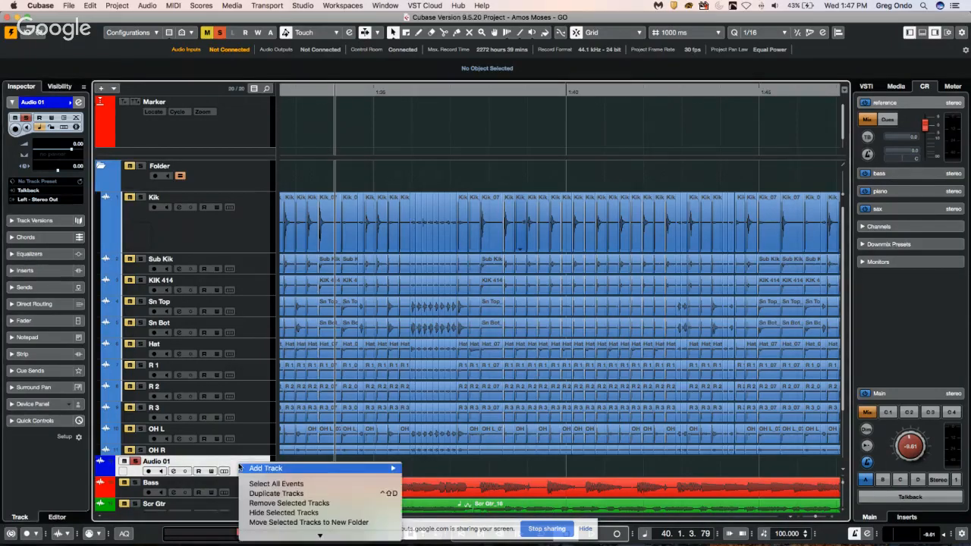
{"action": "mouse_move", "coordinate": [283, 470]}
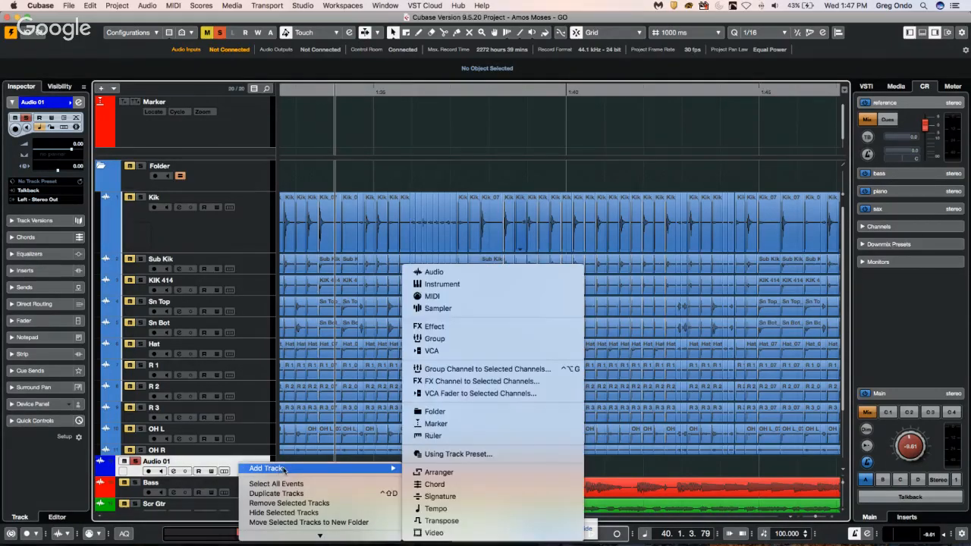
{"action": "left_click", "coordinate": [441, 271]}
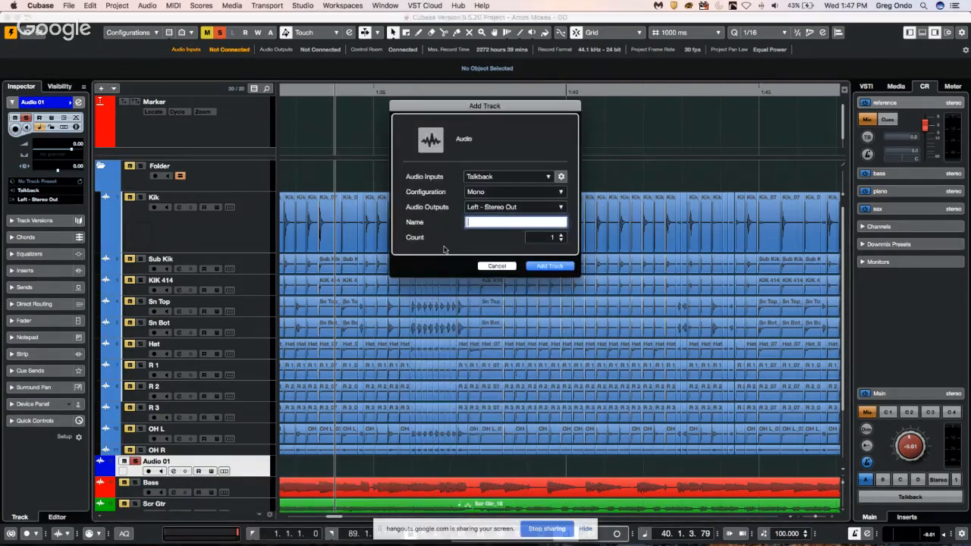
{"action": "left_click", "coordinate": [479, 206]}
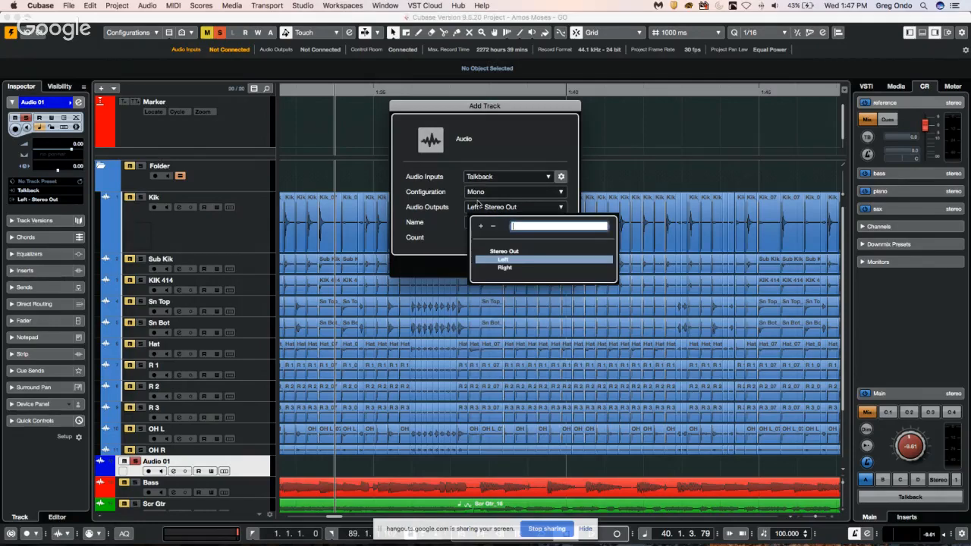
Add one mono audio track with Talkback as its input and Stereo Out as its output.
{"action": "left_click", "coordinate": [495, 252]}
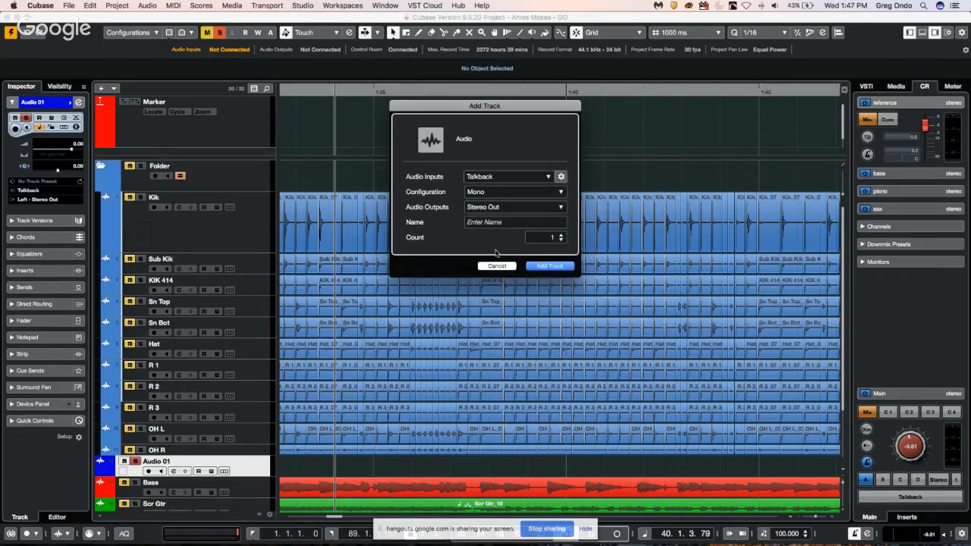
{"action": "left_click", "coordinate": [550, 266]}
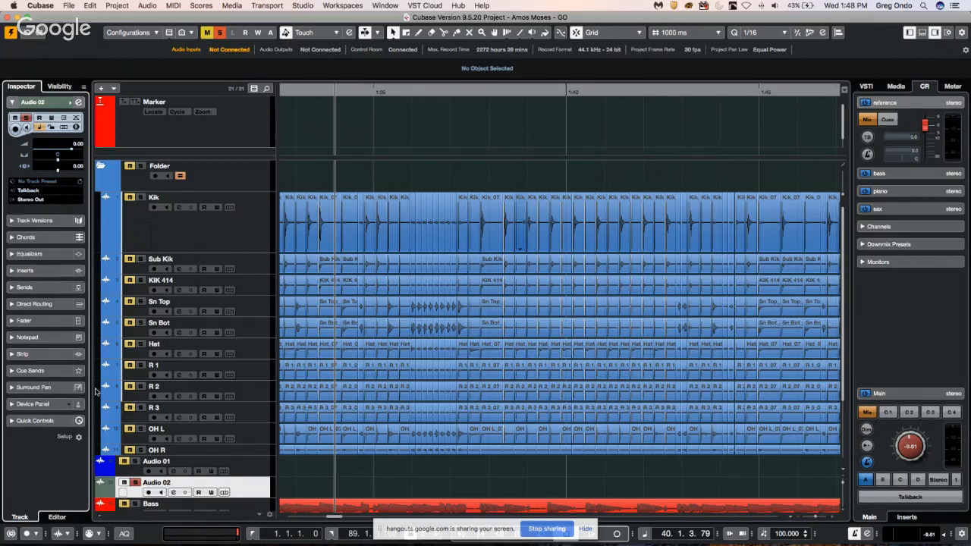
{"action": "left_click", "coordinate": [69, 6]}
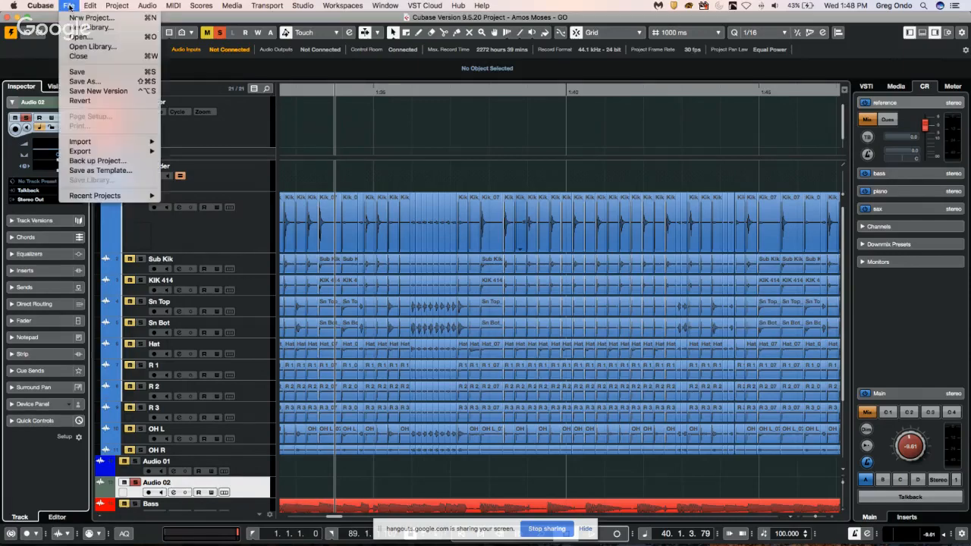
{"action": "mouse_move", "coordinate": [93, 154]}
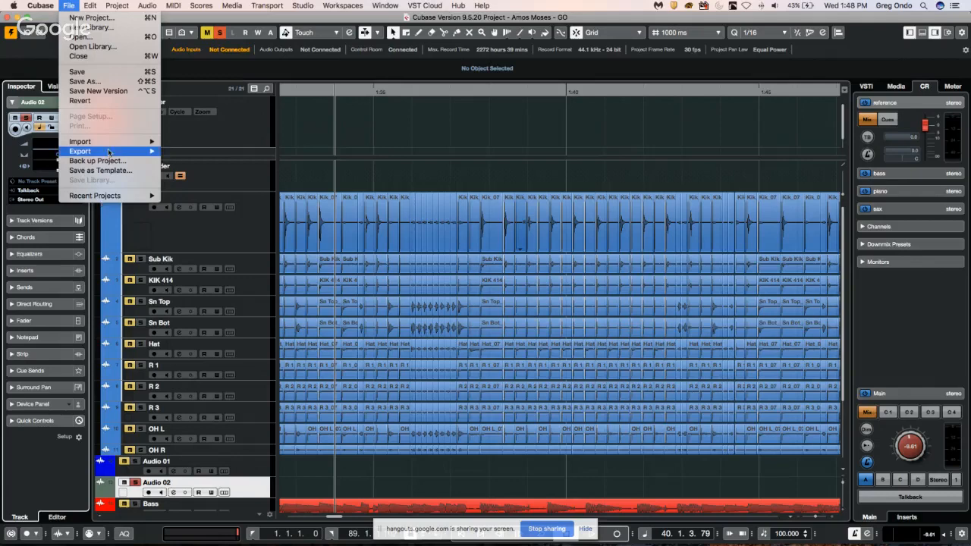
{"action": "left_click", "coordinate": [373, 132]}
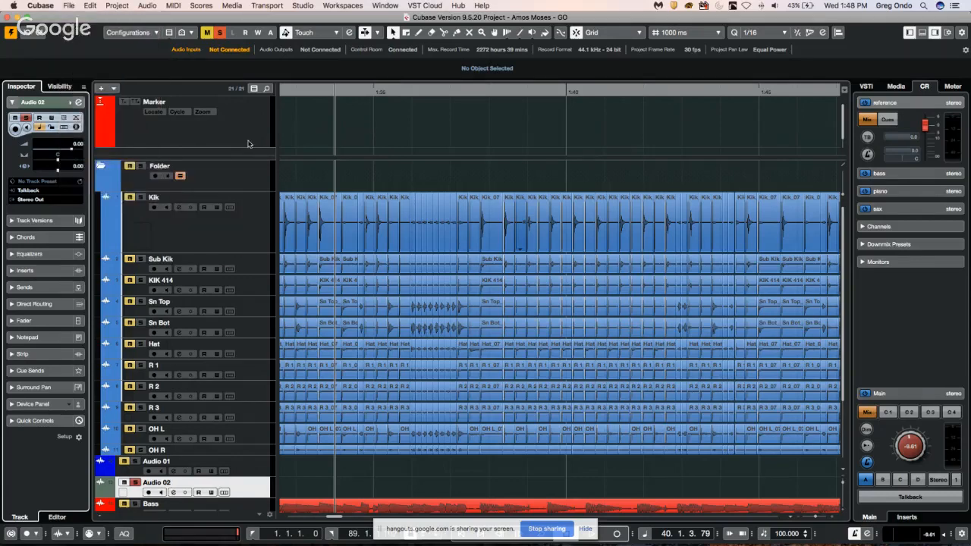
Select the marker track and mark the range 0:01:33.000 to 0:01:39.000 on it with the Range Selection tool.
{"action": "left_click", "coordinate": [247, 129]}
{"action": "right_click", "coordinate": [248, 129]}
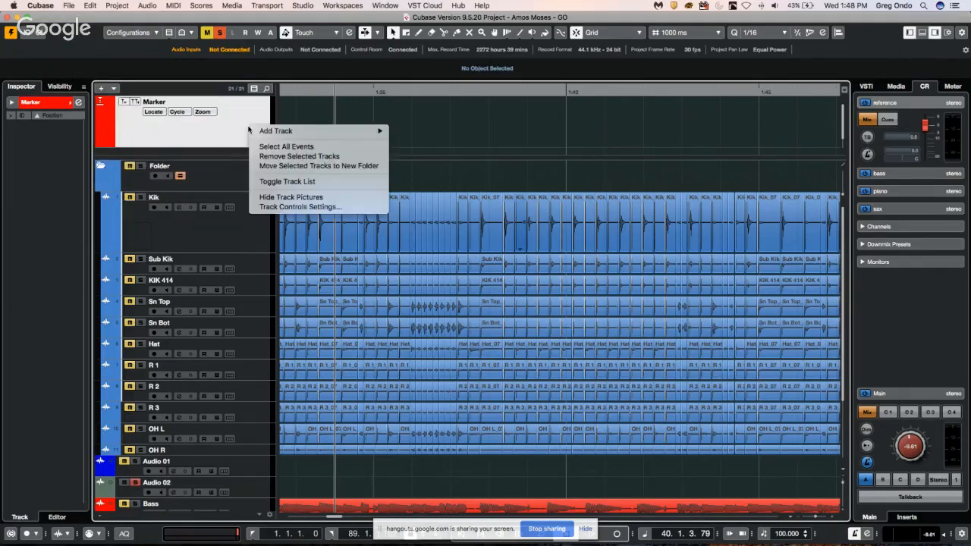
{"action": "left_click", "coordinate": [279, 129]}
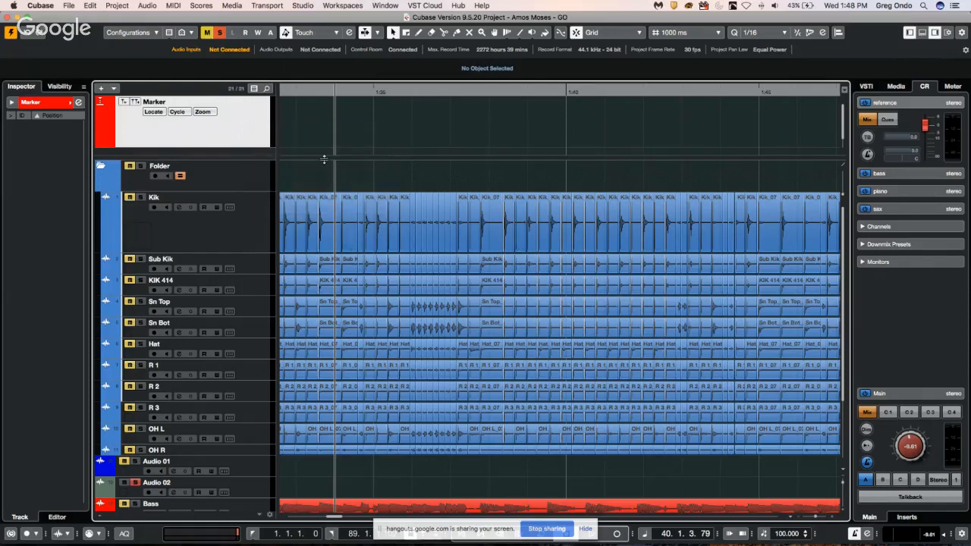
{"action": "right_click", "coordinate": [313, 129]}
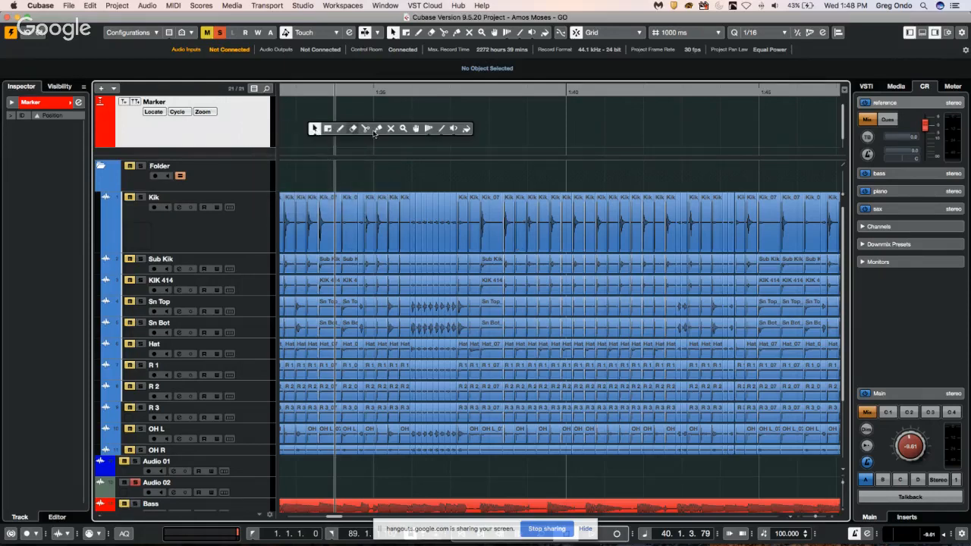
{"action": "left_click", "coordinate": [327, 128]}
{"action": "left_click_drag", "start_coordinate": [282, 121], "coordinate": [527, 137]}
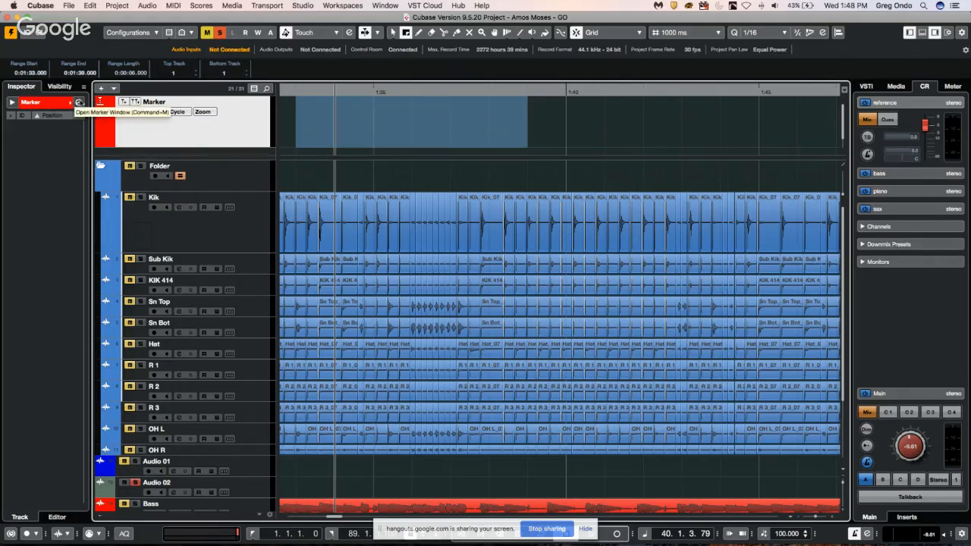
View the marker track's Markers window and close it again.
{"action": "left_click", "coordinate": [79, 103]}
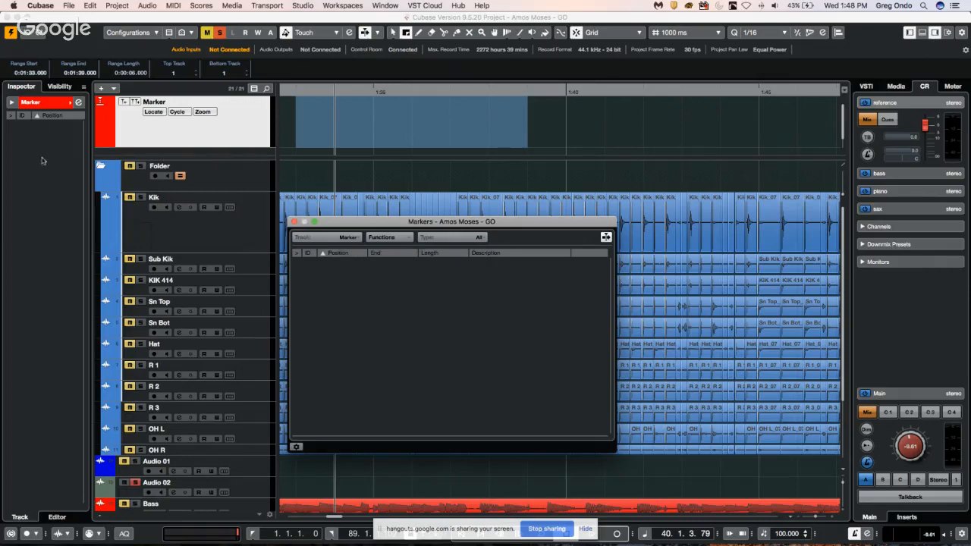
{"action": "key", "text": "super+m"}
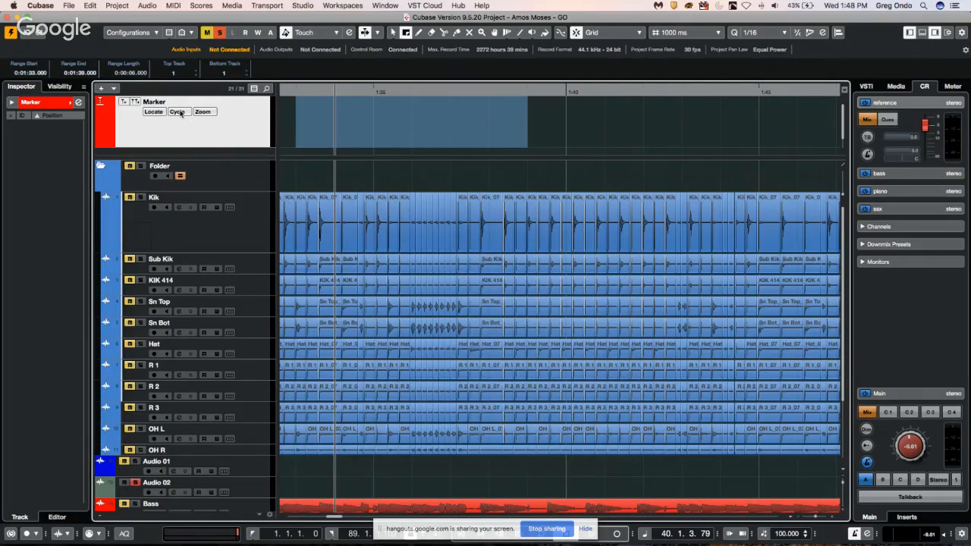
Try adding a cycle marker at the current locators, and undo it.
{"action": "left_click", "coordinate": [137, 101]}
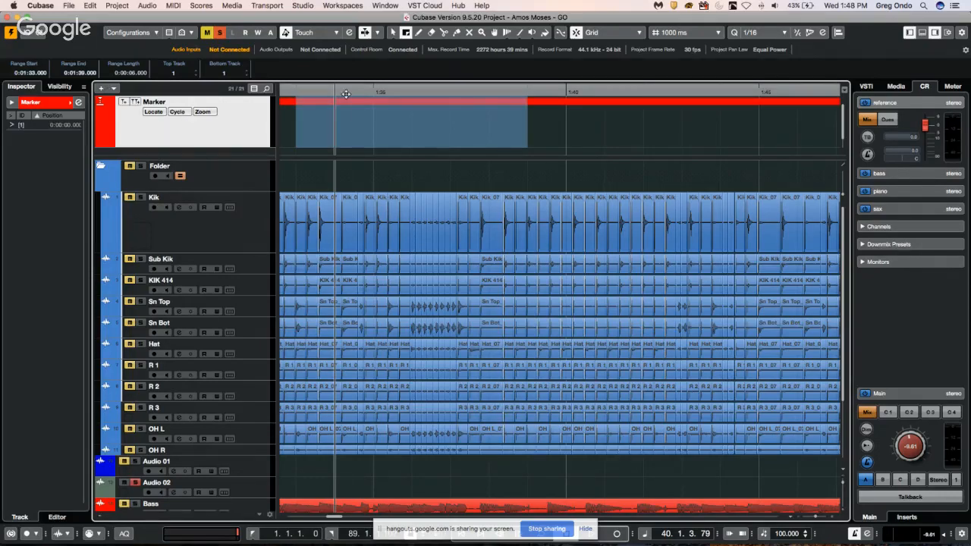
{"action": "left_click_drag", "start_coordinate": [346, 92], "coordinate": [340, 39]}
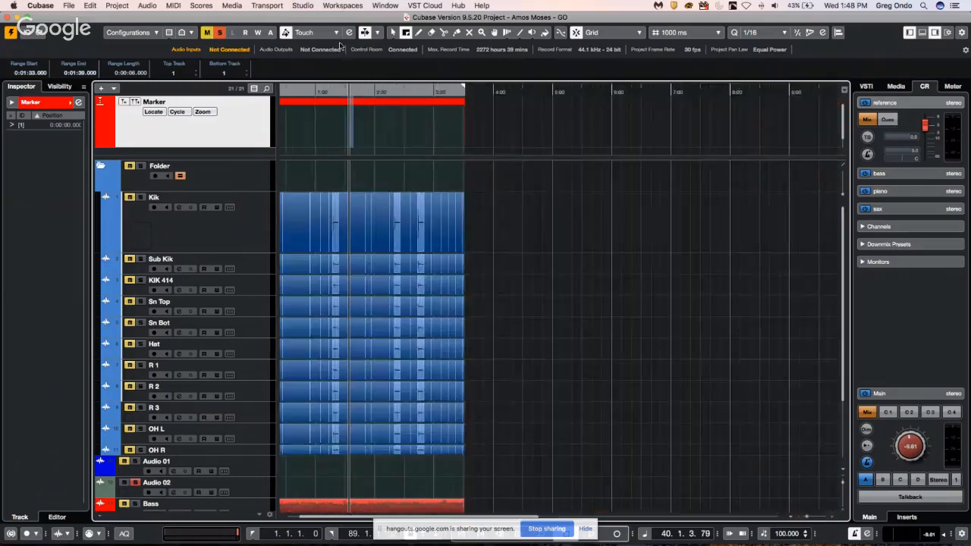
{"action": "key", "text": "super+z"}
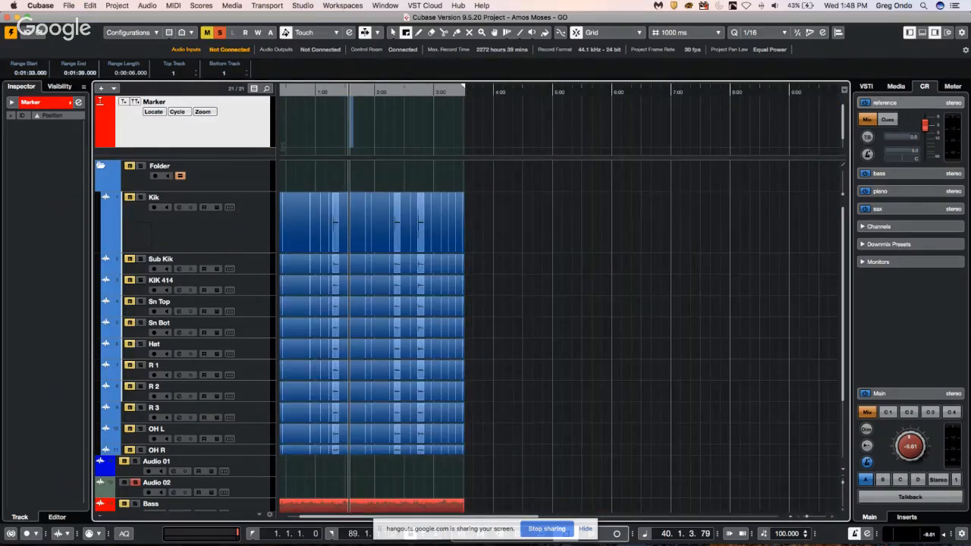
Select the range 0:00:36.000 to 0:01:15.000 on the marker track, set the locators to it, and add a cycle marker.
{"action": "left_click", "coordinate": [297, 132]}
{"action": "left_click_drag", "start_coordinate": [295, 133], "coordinate": [331, 136]}
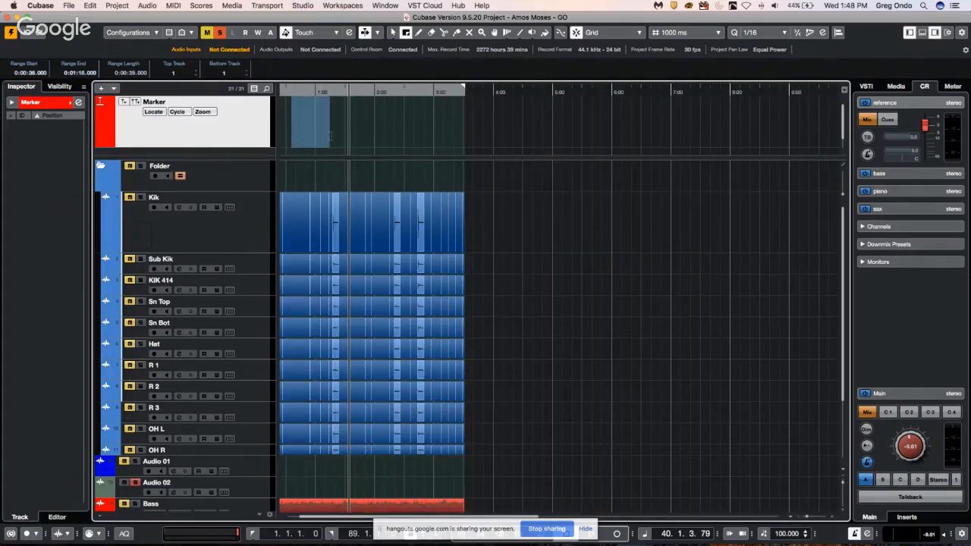
{"action": "left_click", "coordinate": [136, 101]}
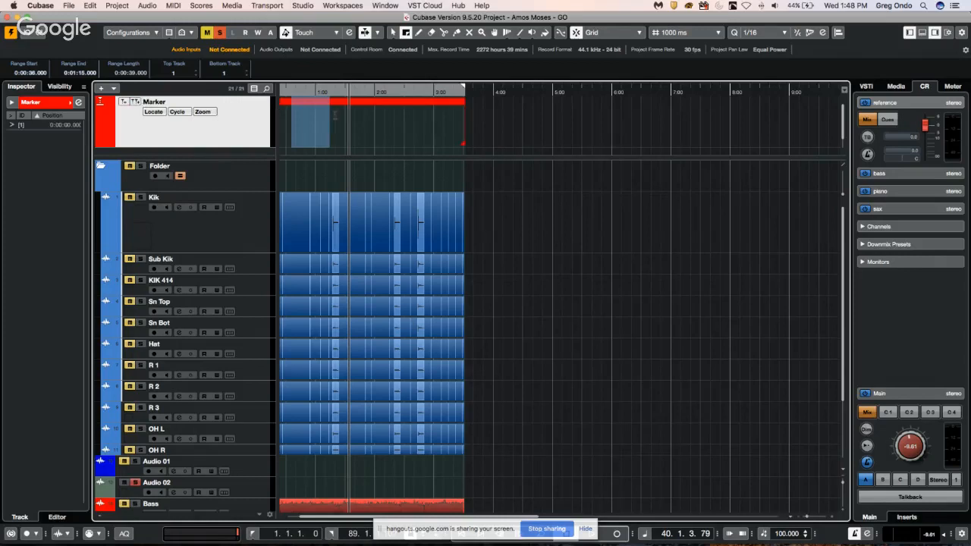
{"action": "key", "text": "super+z"}
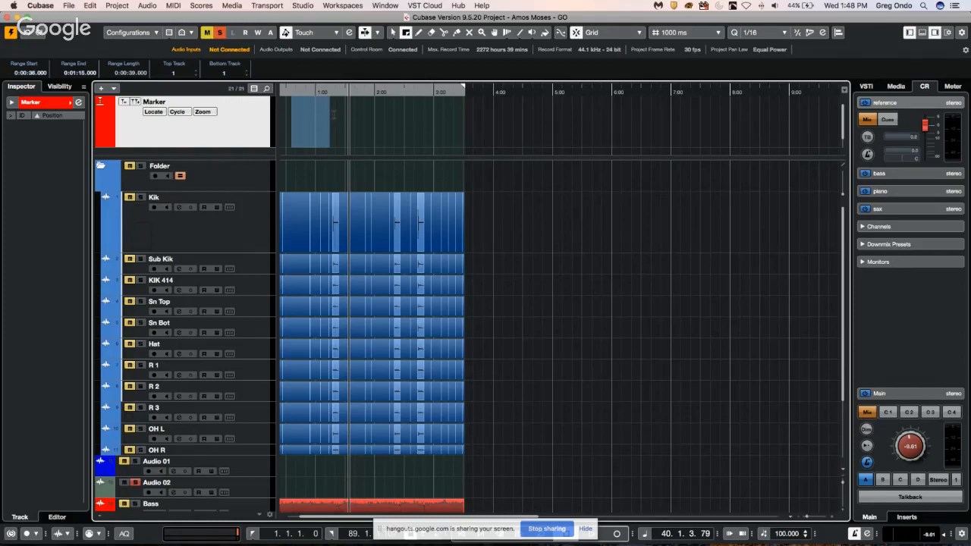
{"action": "key", "text": "p"}
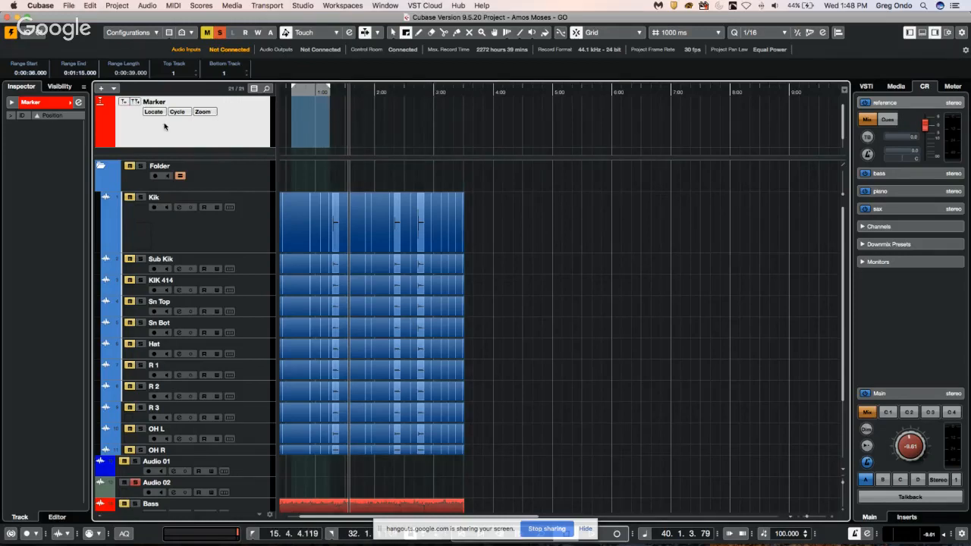
{"action": "left_click", "coordinate": [135, 101]}
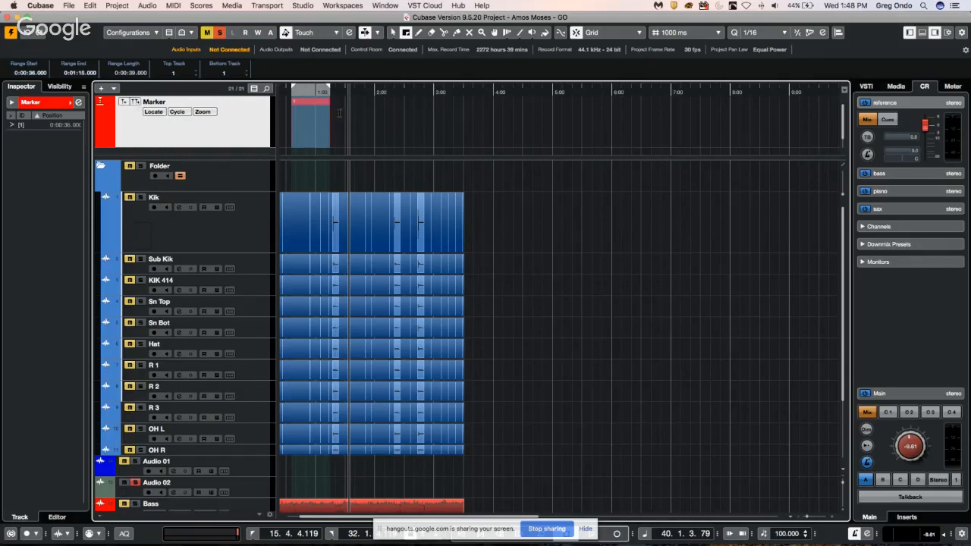
Add a second cycle marker spanning 0:01:25.000 to 0:02:05.000 by setting the locators to that range.
{"action": "left_click_drag", "start_coordinate": [340, 112], "coordinate": [379, 113]}
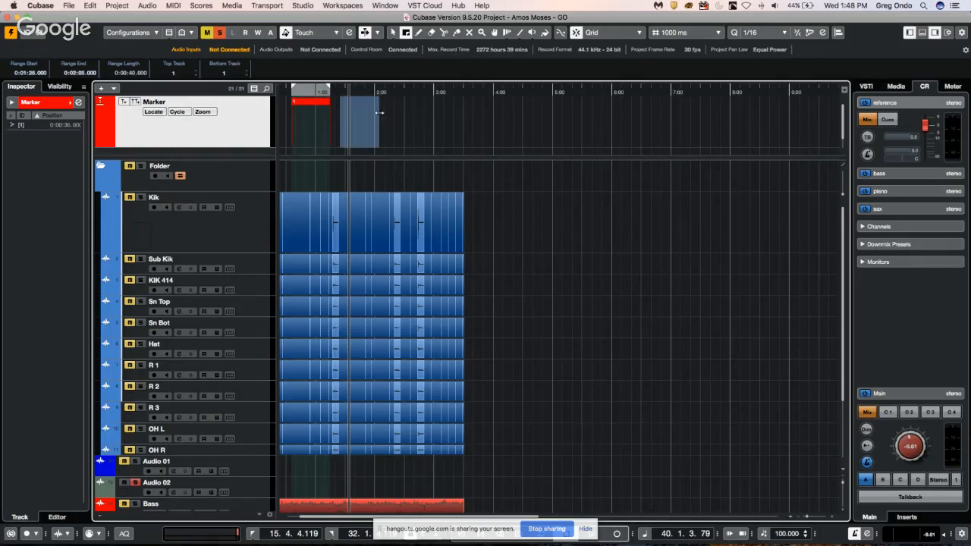
{"action": "key", "text": "p"}
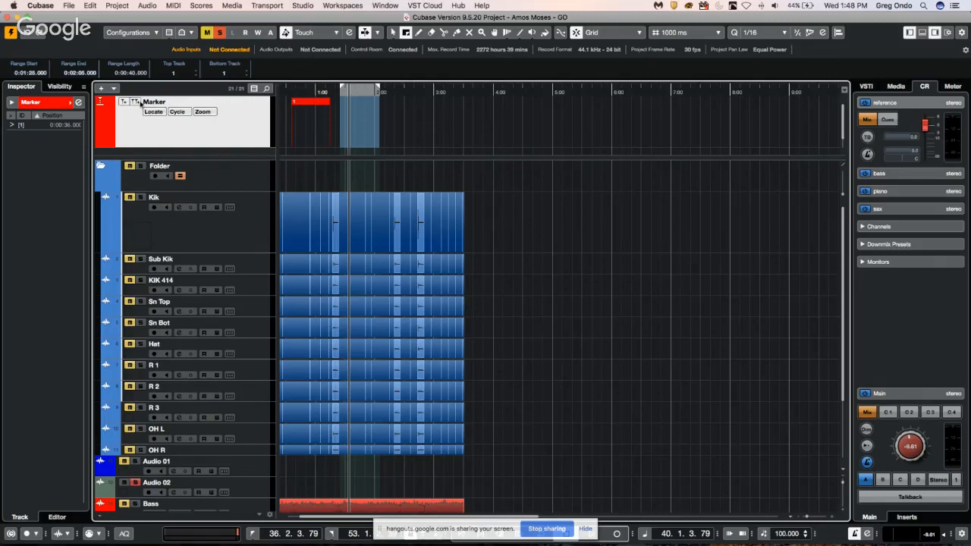
{"action": "left_click", "coordinate": [135, 102]}
Add a third cycle marker spanning 0:02:15.000 to 0:03:00.000 with the locators set to that range.
{"action": "left_click_drag", "start_coordinate": [388, 112], "coordinate": [434, 114]}
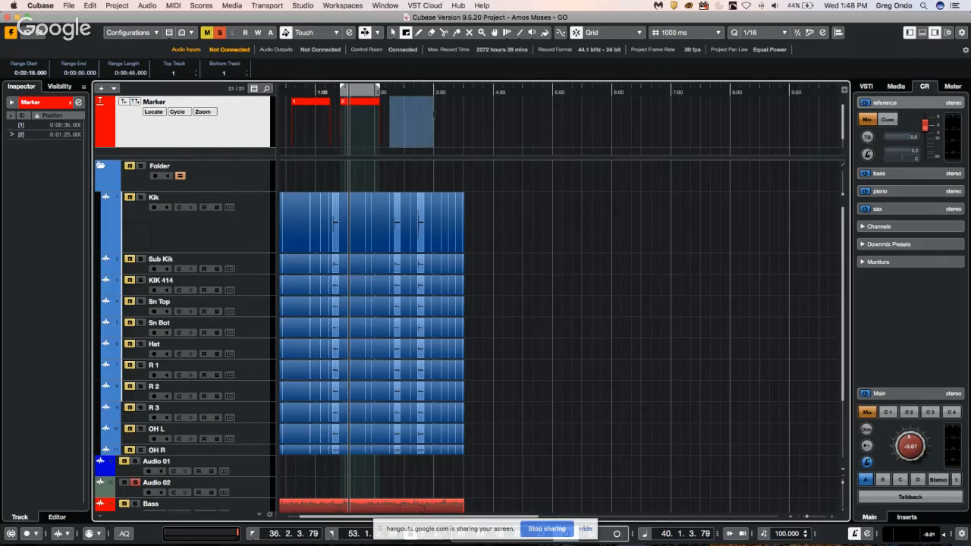
{"action": "left_click", "coordinate": [135, 102]}
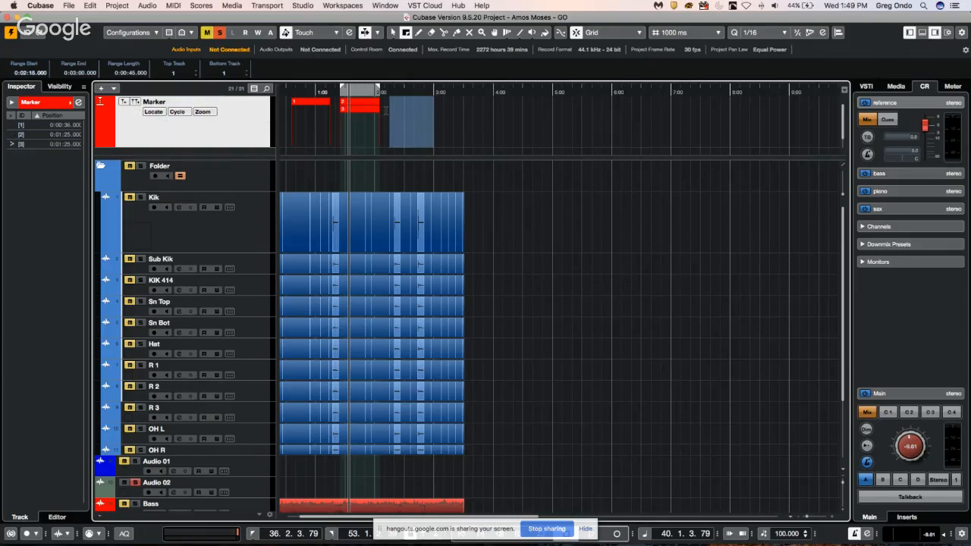
{"action": "key", "text": "super+z"}
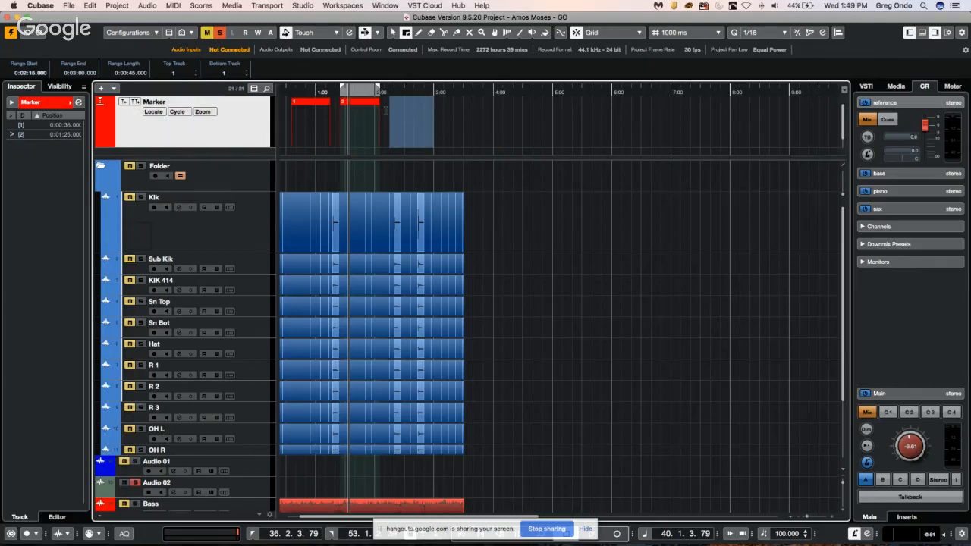
{"action": "double_click", "coordinate": [386, 110]}
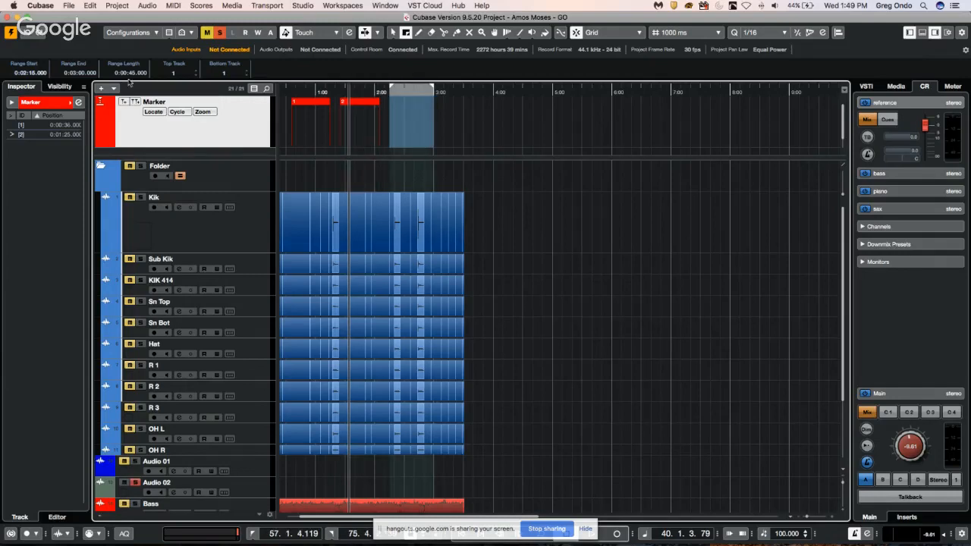
{"action": "left_click", "coordinate": [79, 102]}
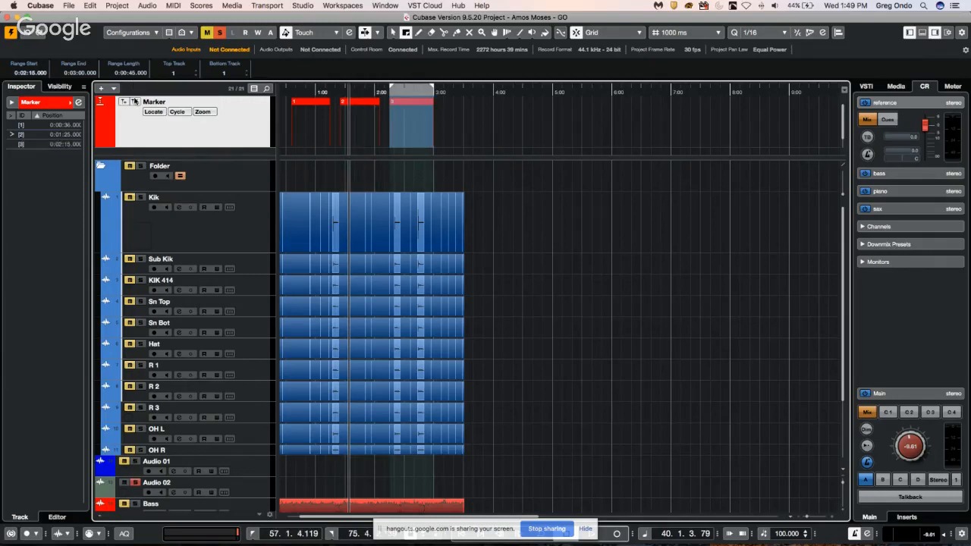
Open the Markers window and set marker 1's description to "jyrtduyrtd".
{"action": "left_click", "coordinate": [79, 103]}
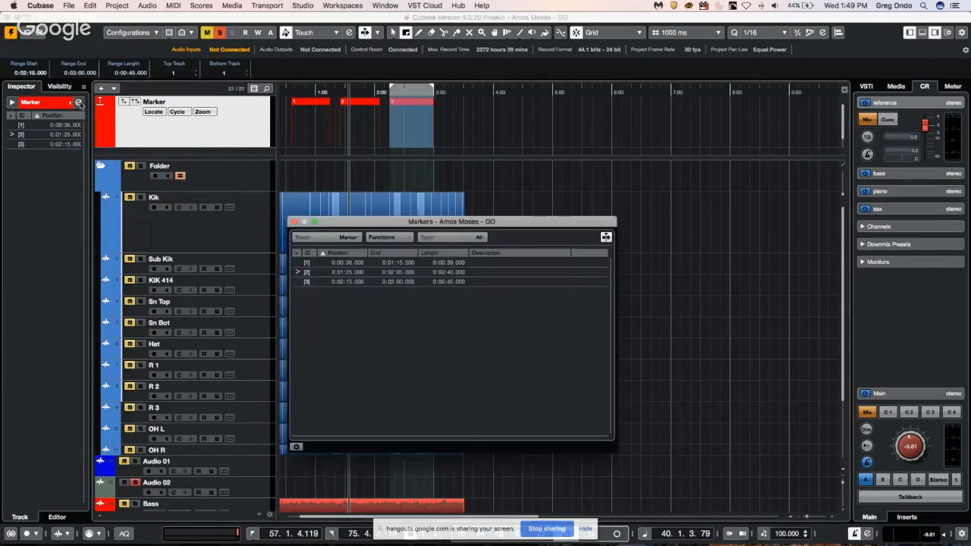
{"action": "double_click", "coordinate": [542, 271]}
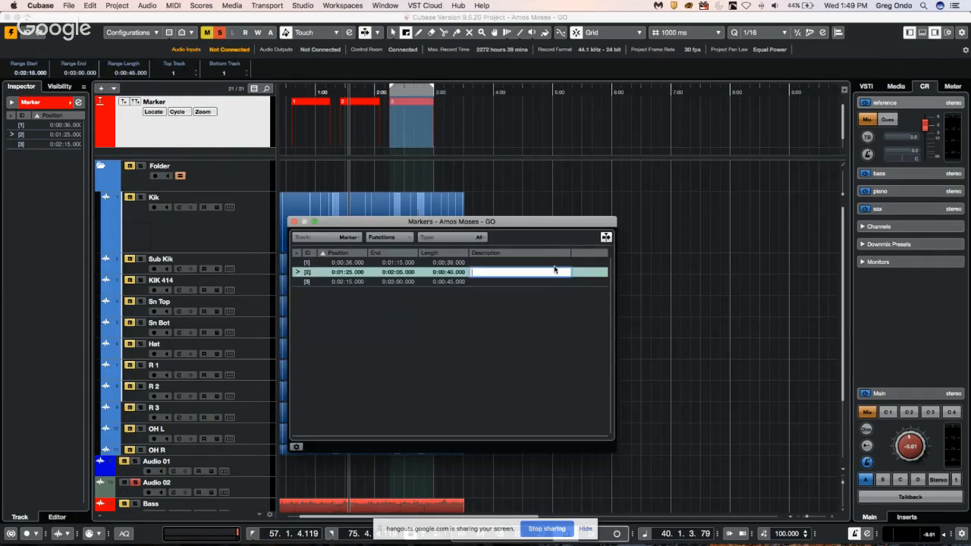
{"action": "double_click", "coordinate": [554, 262]}
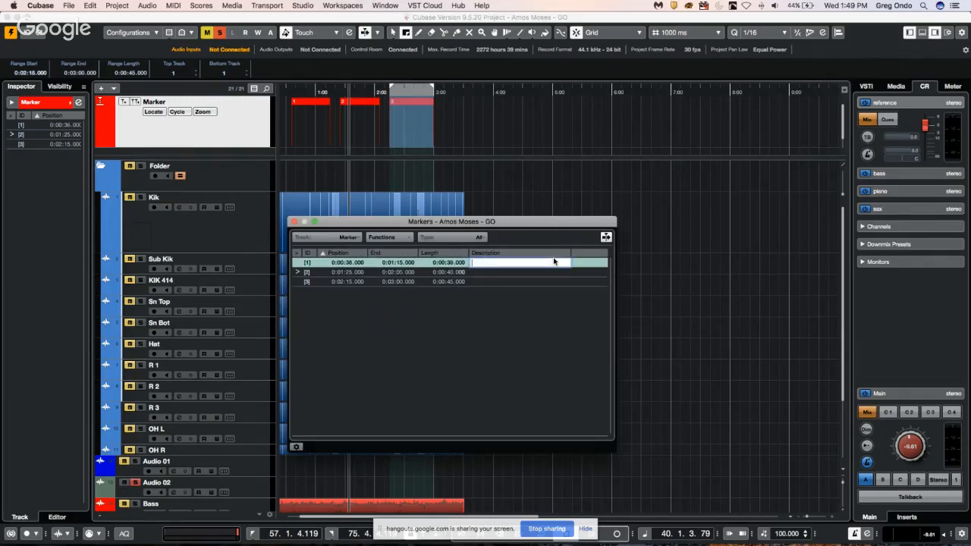
{"action": "type", "text": "jyrtduyrtd"}
{"action": "key", "text": "Return"}
{"action": "key", "text": "super+space"}
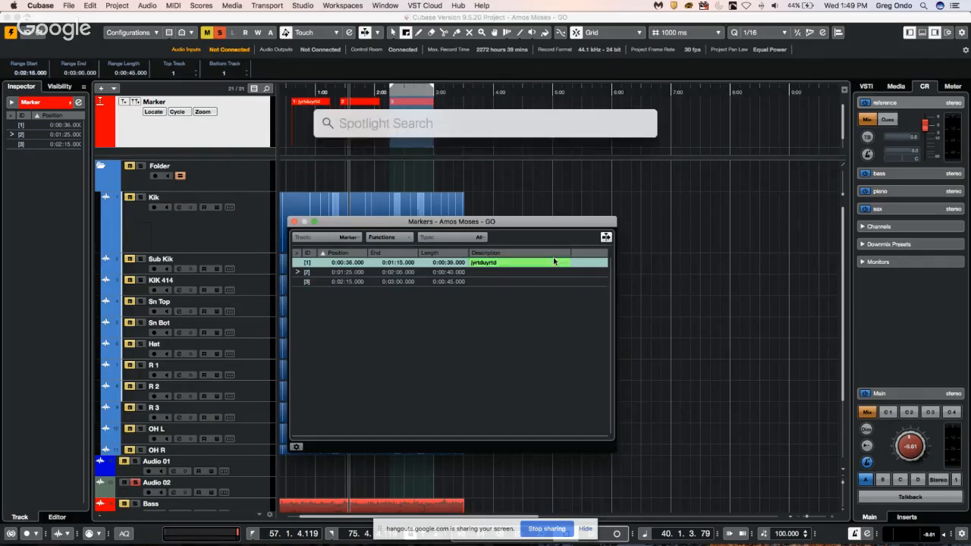
Describe marker 2 as "jiuy kliyu liug kuyf kuyf kly", fill marker 3's description with placeholder text, and close the Markers window.
{"action": "double_click", "coordinate": [541, 273]}
{"action": "type", "text": "jiuy"}
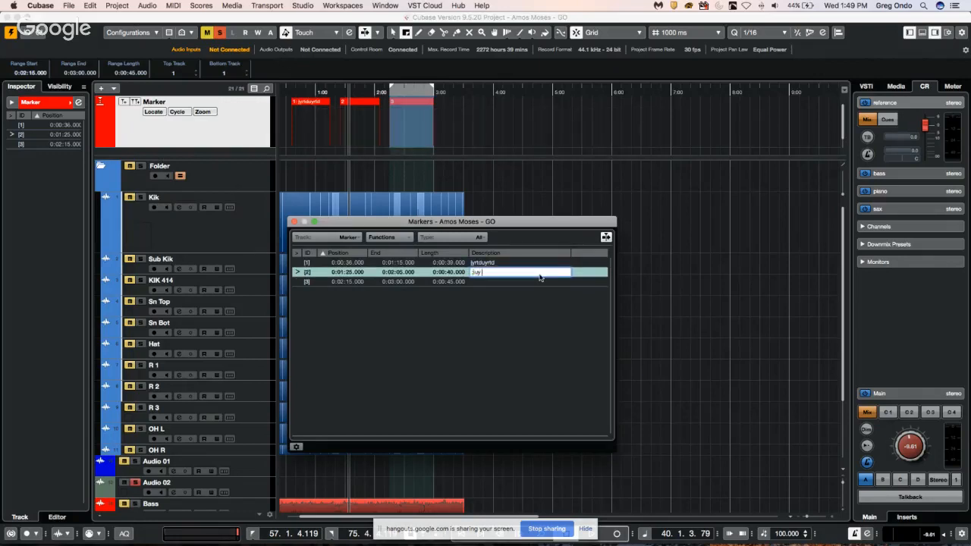
{"action": "type", "text": " kliyu liug kuyf kuyf kly"}
{"action": "double_click", "coordinate": [537, 282]}
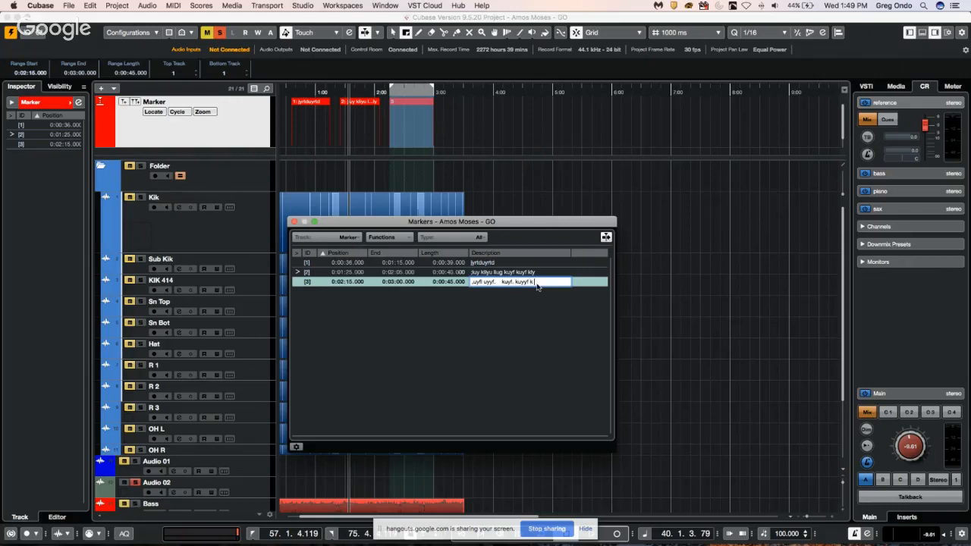
{"action": "left_click", "coordinate": [294, 221]}
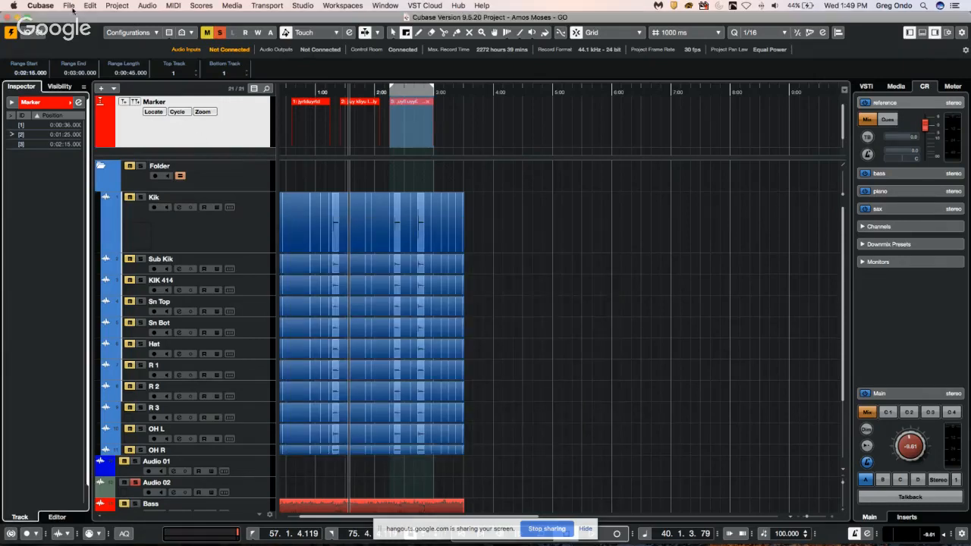
Open the Audio Mixdown export settings and include cycle markers 1, 2 and 3 in the export.
{"action": "left_click", "coordinate": [70, 6]}
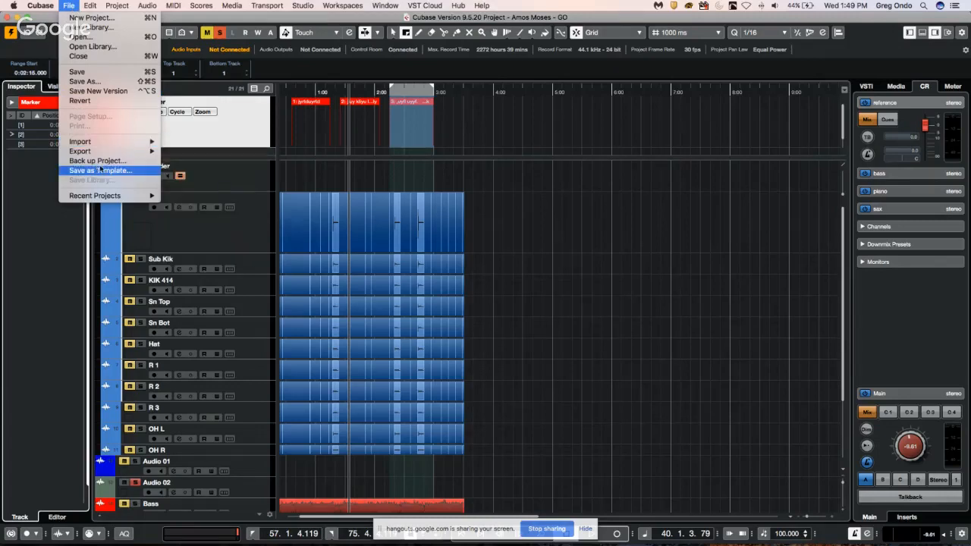
{"action": "mouse_move", "coordinate": [107, 151]}
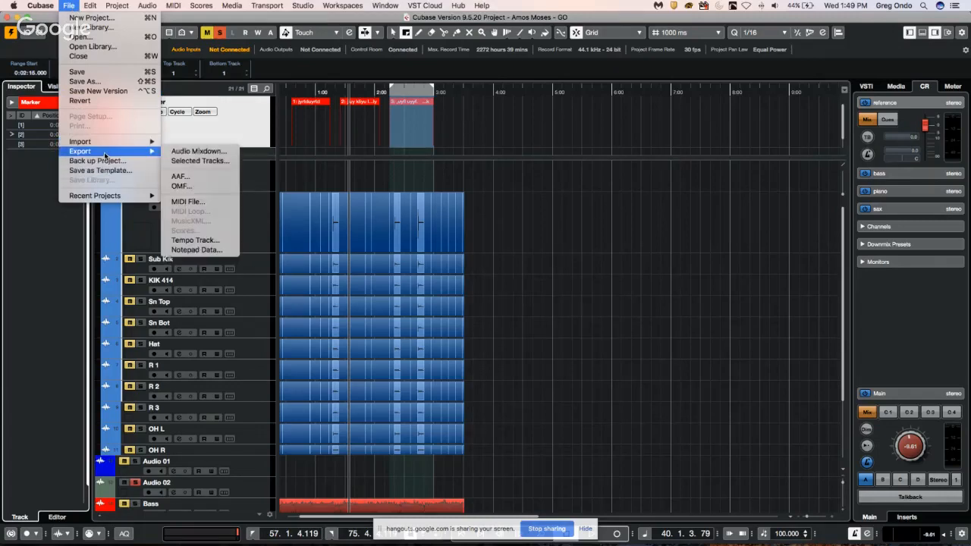
{"action": "left_click", "coordinate": [209, 150]}
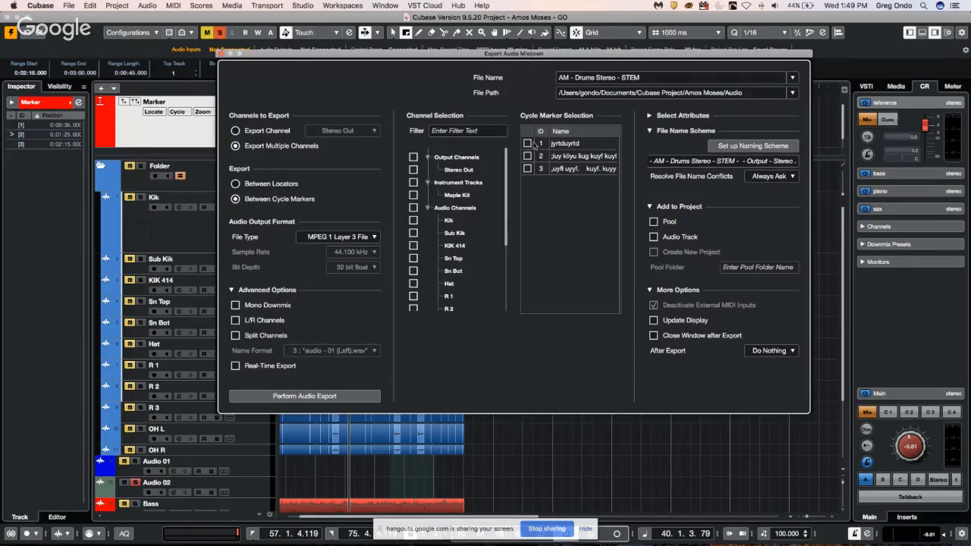
{"action": "left_click", "coordinate": [528, 143]}
{"action": "left_click", "coordinate": [527, 156]}
{"action": "left_click", "coordinate": [527, 168]}
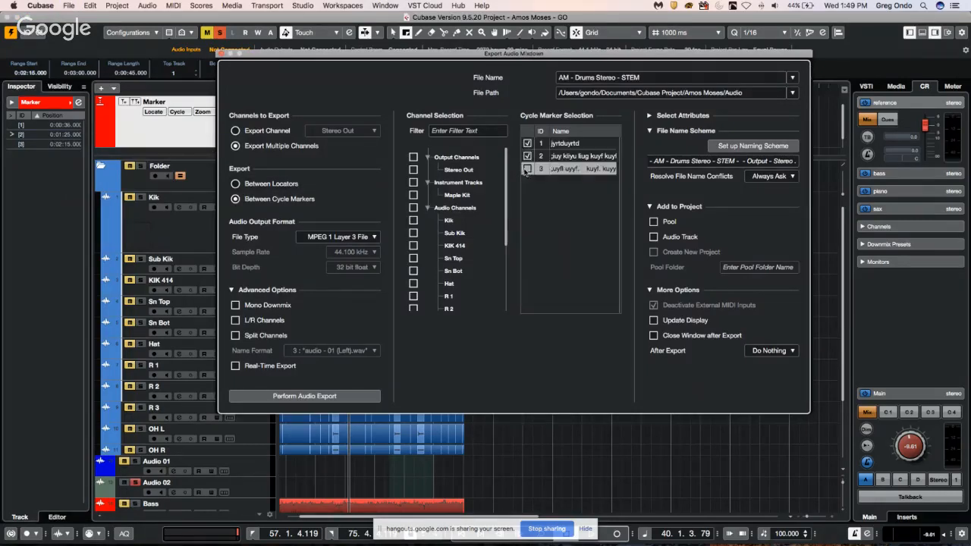
{"action": "left_click", "coordinate": [525, 170]}
Clear the file naming scheme and rebuild it from Cycle Marker ID, Name and Cycle Marker Name.
{"action": "left_click_drag", "start_coordinate": [690, 56], "coordinate": [526, 69]}
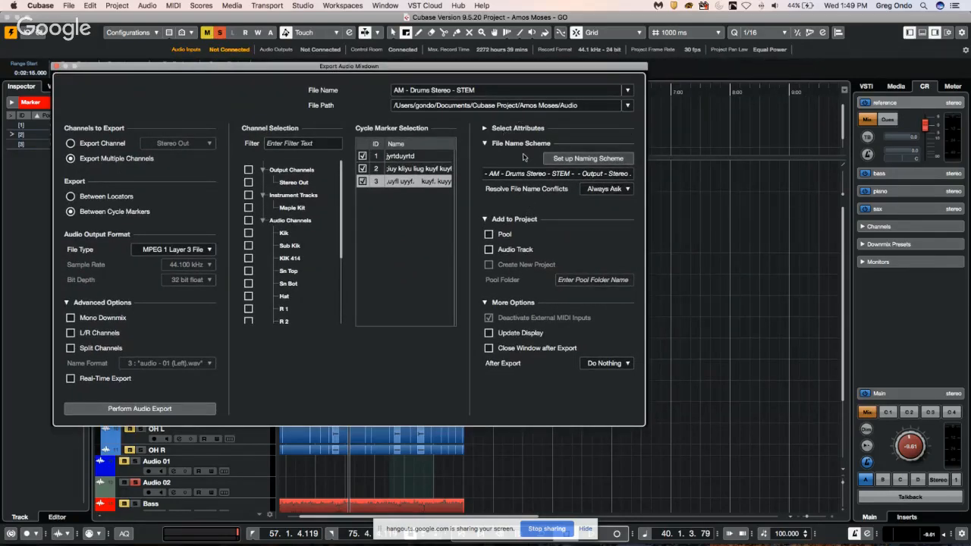
{"action": "left_click", "coordinate": [600, 159]}
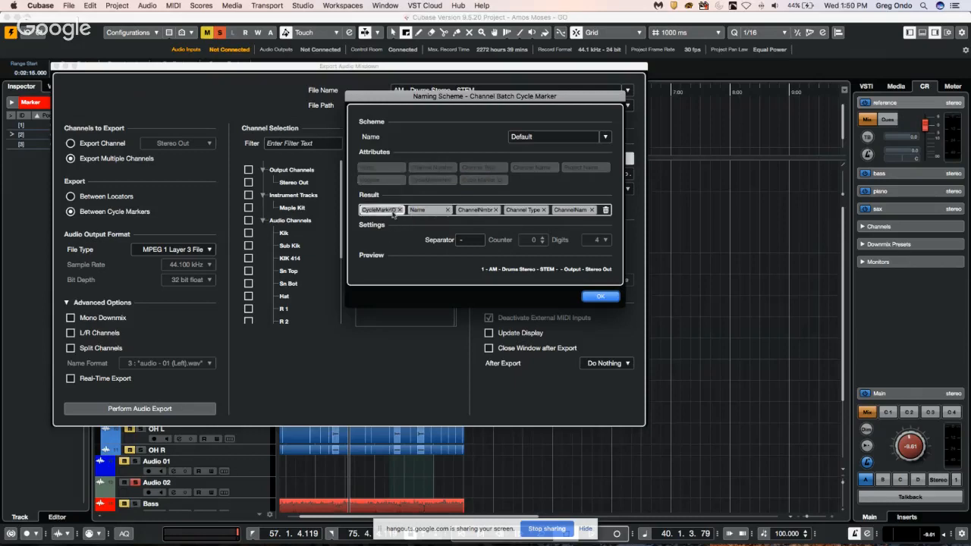
{"action": "left_click", "coordinate": [606, 210]}
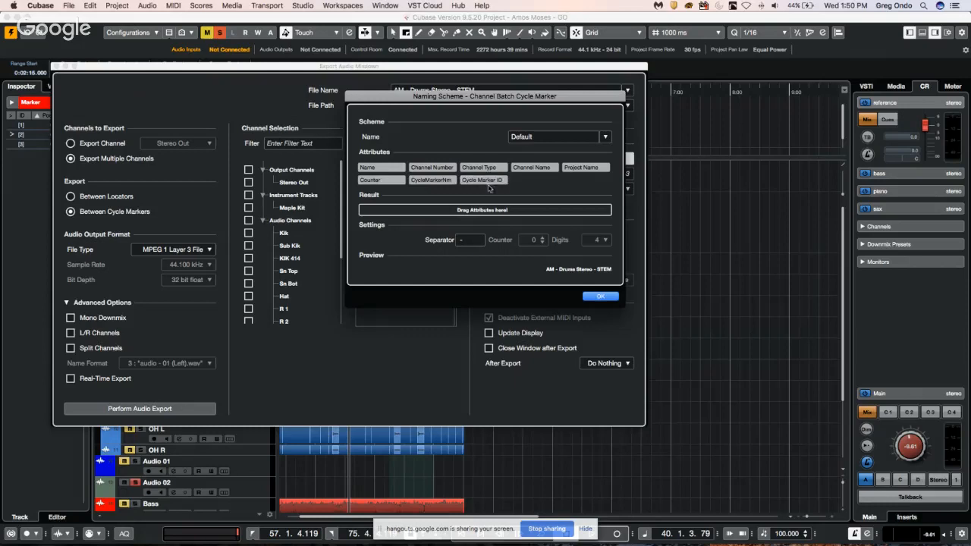
{"action": "left_click_drag", "start_coordinate": [482, 182], "coordinate": [408, 210]}
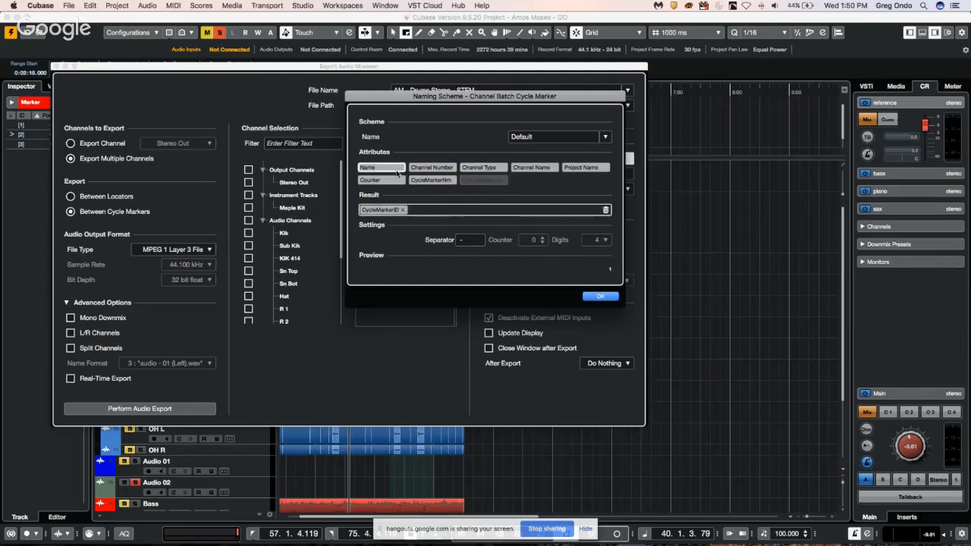
{"action": "left_click_drag", "start_coordinate": [396, 173], "coordinate": [477, 207]}
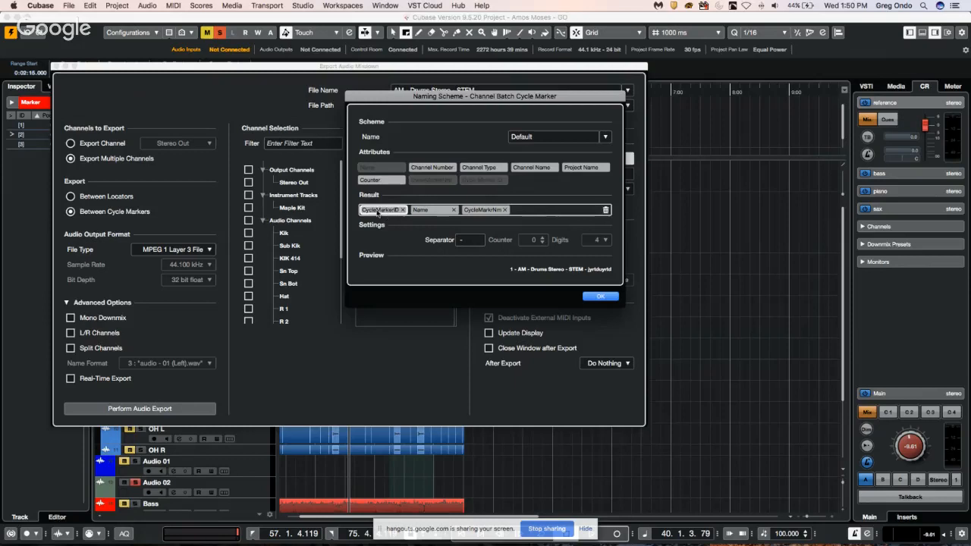
{"action": "left_click", "coordinate": [599, 296]}
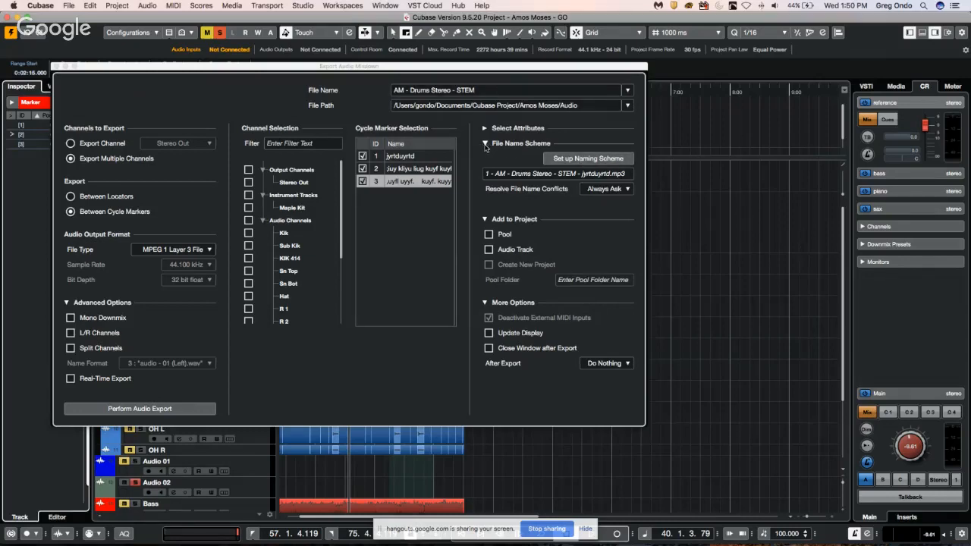
Review the file naming scheme's attributes and preview, and close the Export Audio Mixdown dialog.
{"action": "left_click", "coordinate": [485, 144]}
{"action": "left_click", "coordinate": [485, 144]}
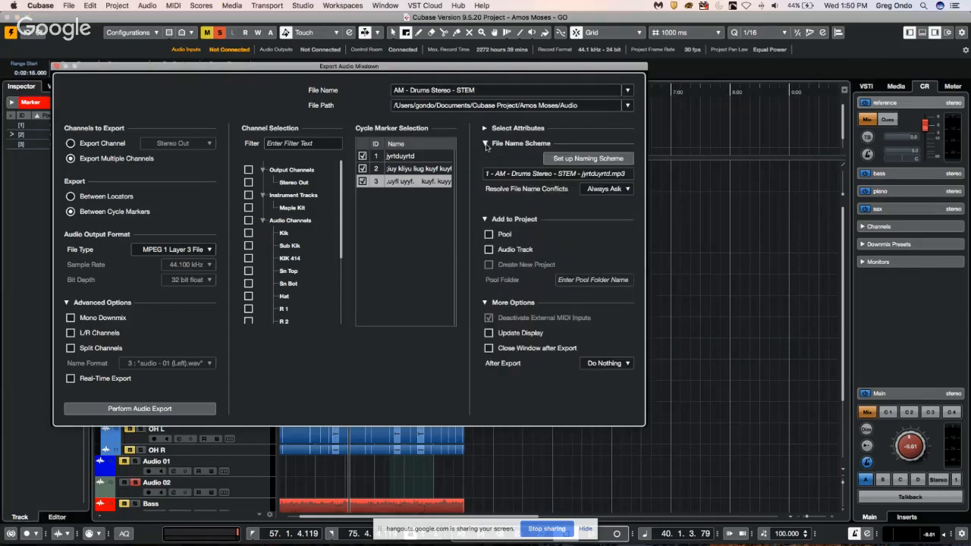
{"action": "left_click", "coordinate": [587, 159]}
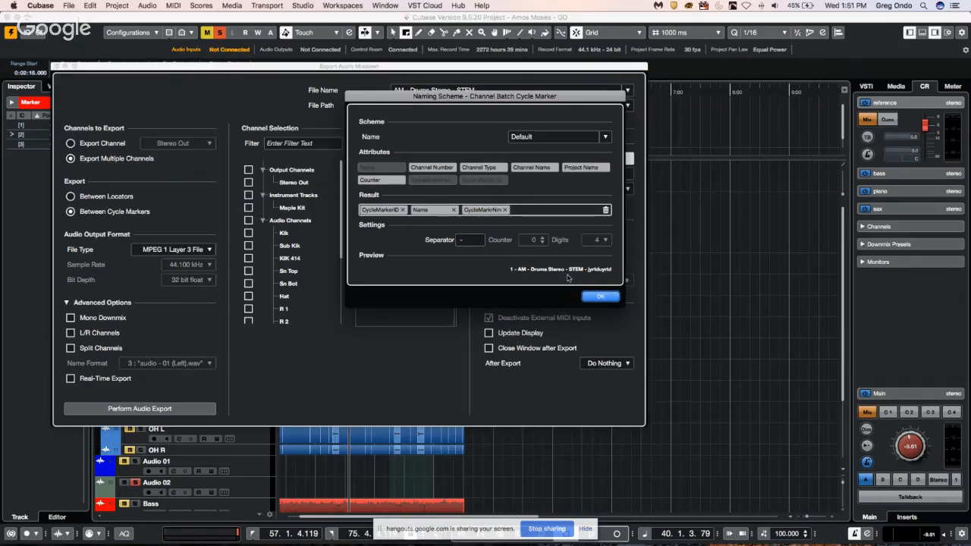
{"action": "left_click", "coordinate": [600, 295]}
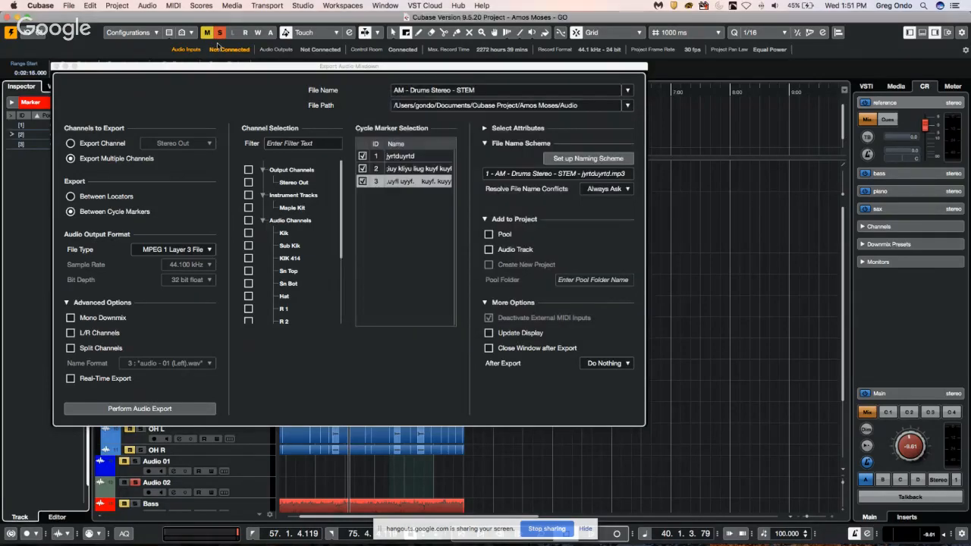
{"action": "left_click", "coordinate": [56, 66]}
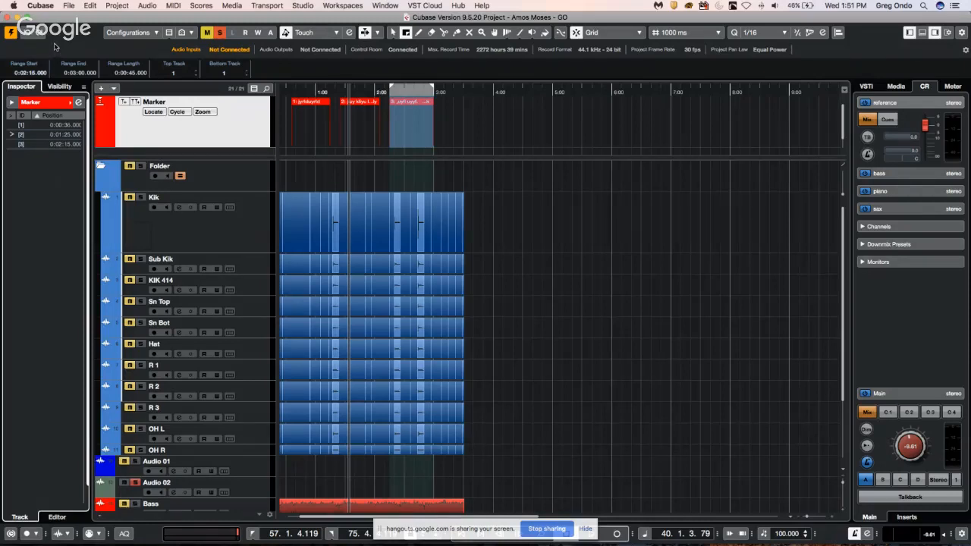
Revert the project to its previously saved version, discarding the unsaved changes.
{"action": "left_click", "coordinate": [261, 241]}
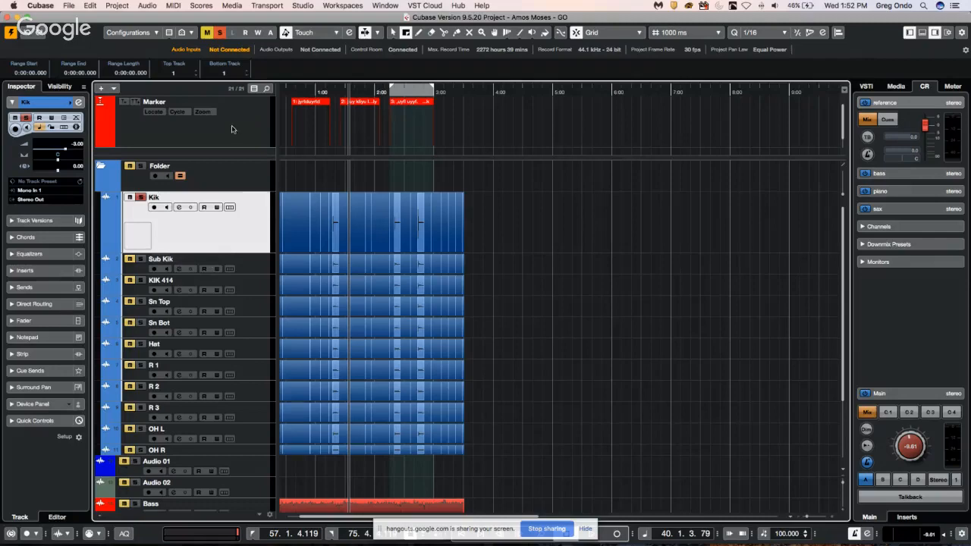
{"action": "left_click_drag", "start_coordinate": [288, 86], "coordinate": [287, 106]}
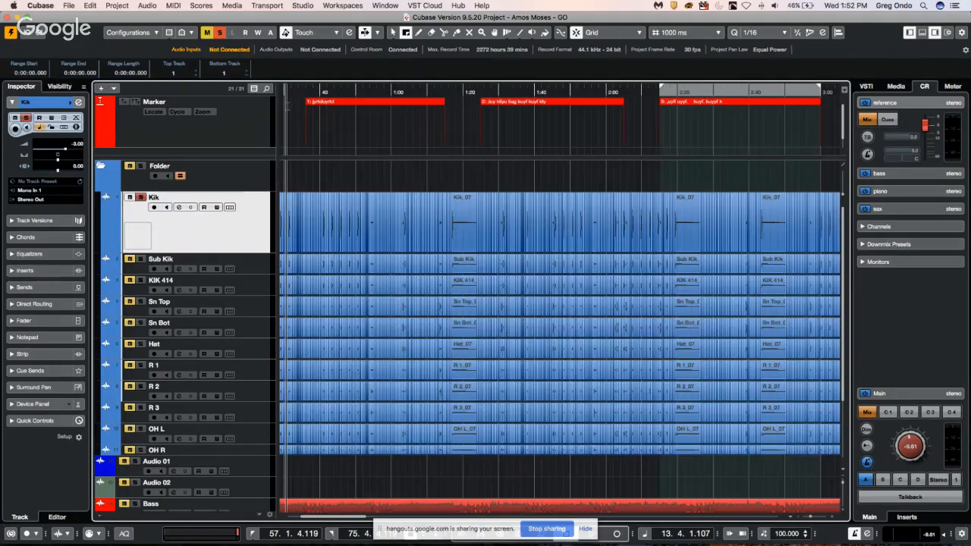
{"action": "left_click", "coordinate": [68, 6]}
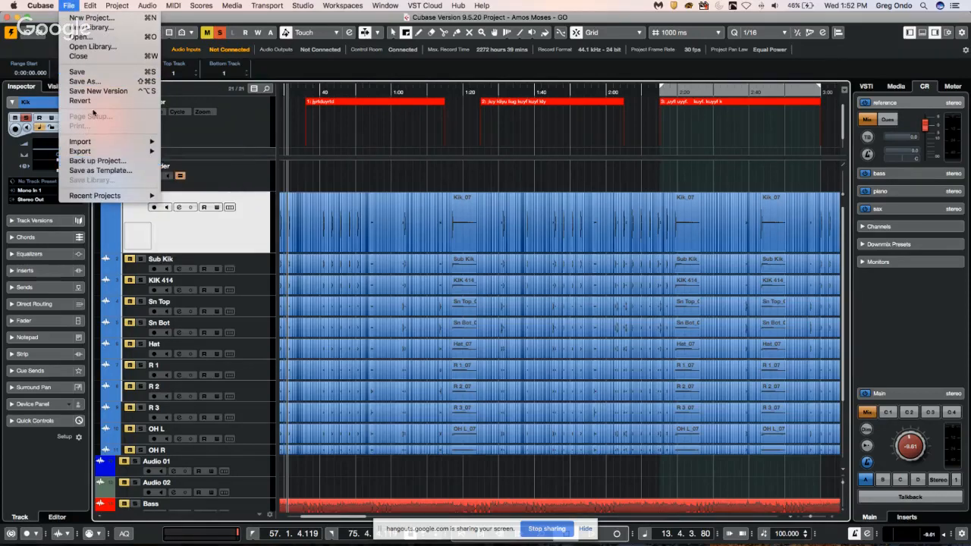
{"action": "left_click", "coordinate": [94, 104]}
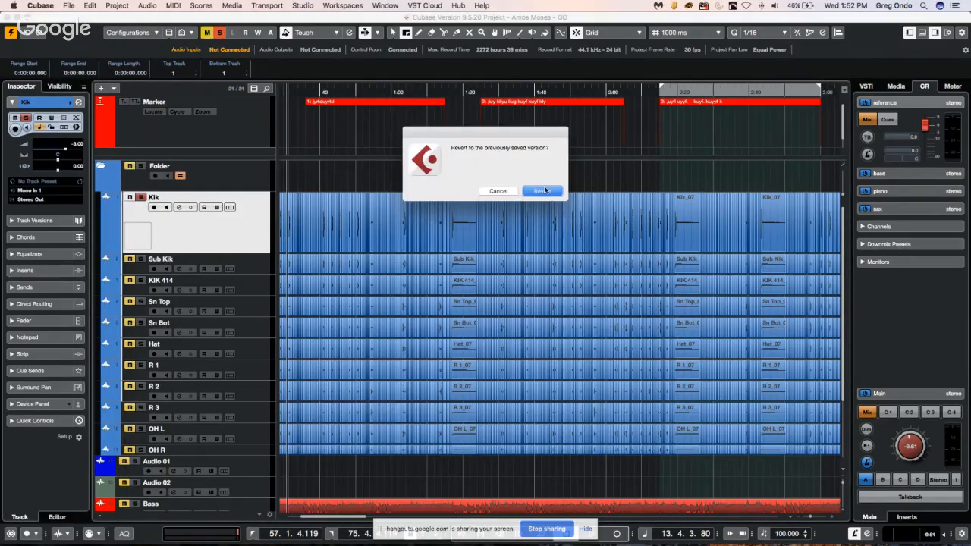
{"action": "left_click", "coordinate": [542, 191]}
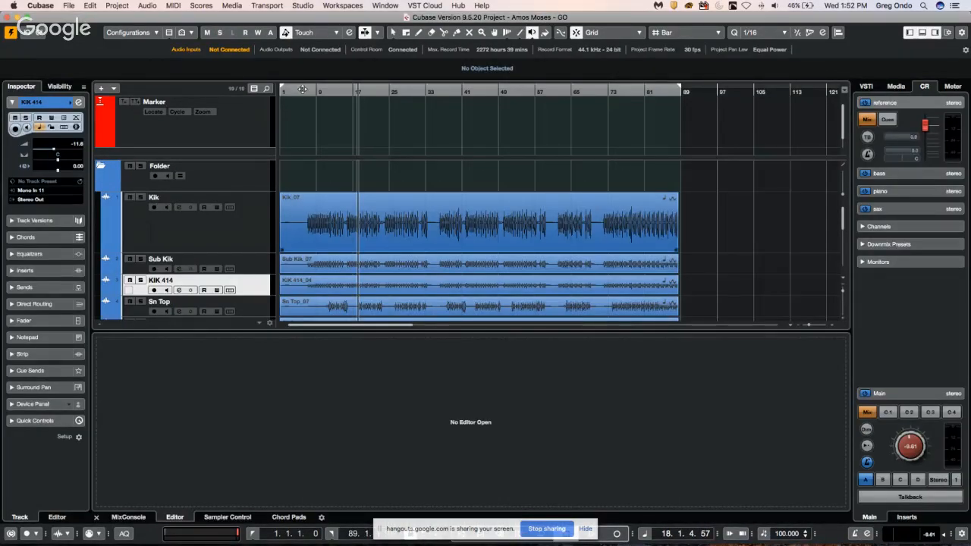
Start playback from bar 5 and lower the Control Room main level to -12.5.
{"action": "left_click", "coordinate": [300, 89]}
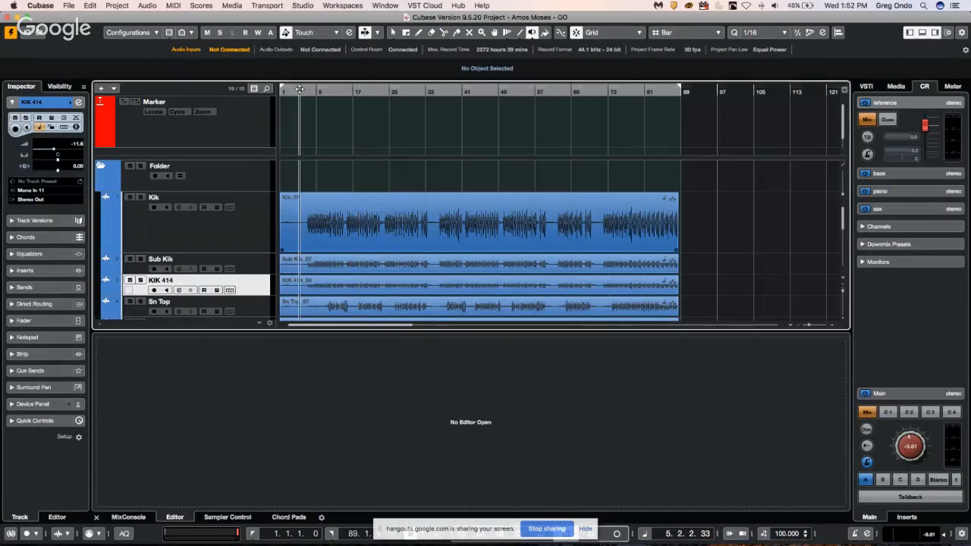
{"action": "left_click_drag", "start_coordinate": [300, 90], "coordinate": [325, 179]}
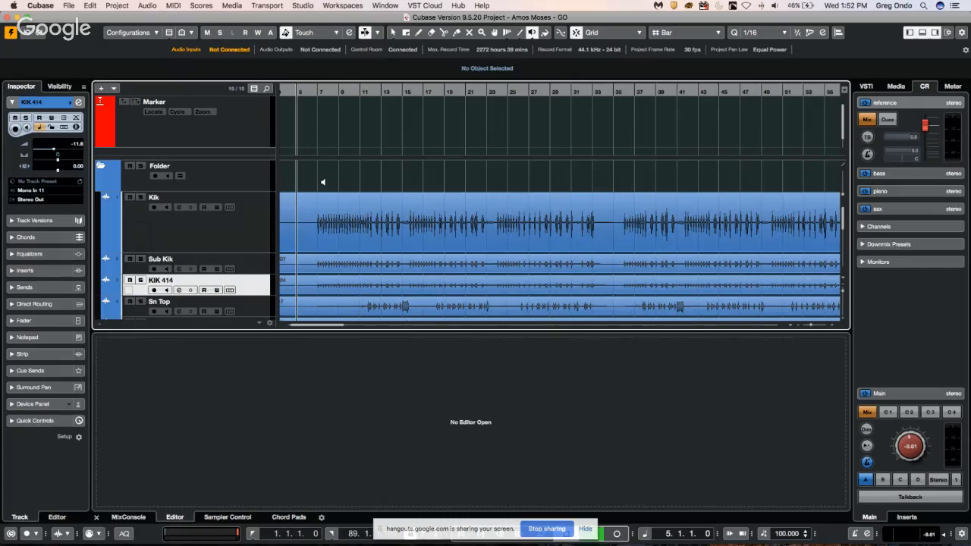
{"action": "key", "text": "space"}
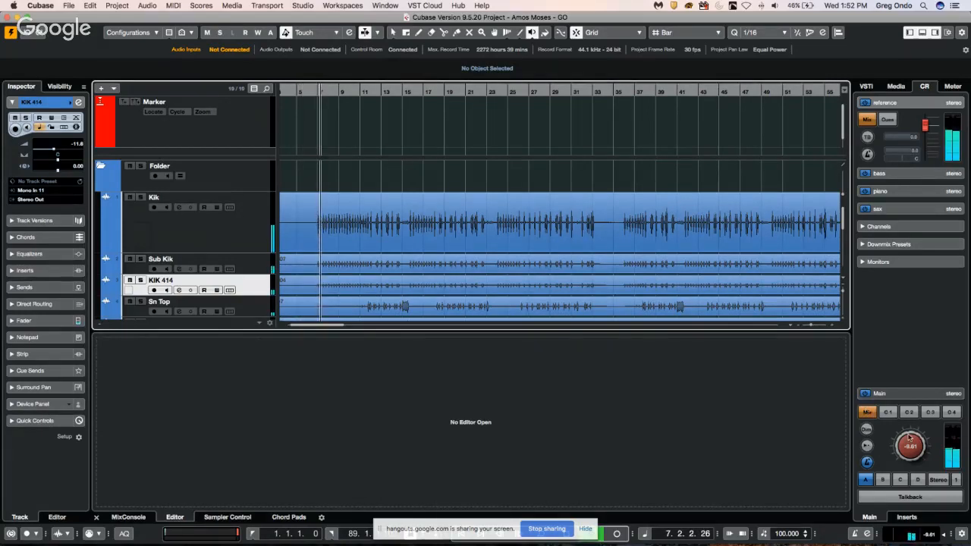
{"action": "scroll", "coordinate": [910, 437], "scroll_direction": "down", "scroll_amount": 3}
{"action": "scroll", "coordinate": [530, 242], "scroll_direction": "down", "scroll_amount": 1}
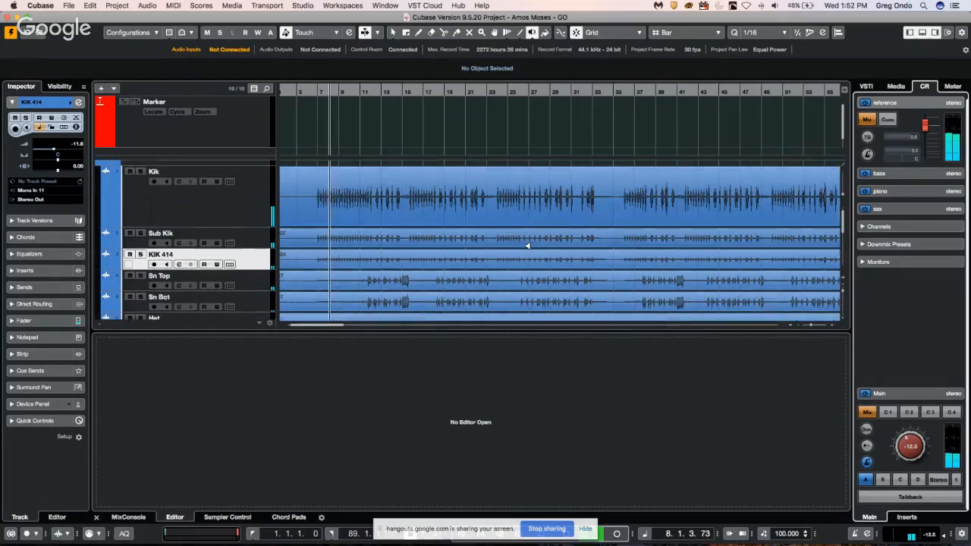
Select the Bass track and load VSTDynamics from the Dynamics category into its first insert slot.
{"action": "scroll", "coordinate": [527, 245], "scroll_direction": "down", "scroll_amount": 5}
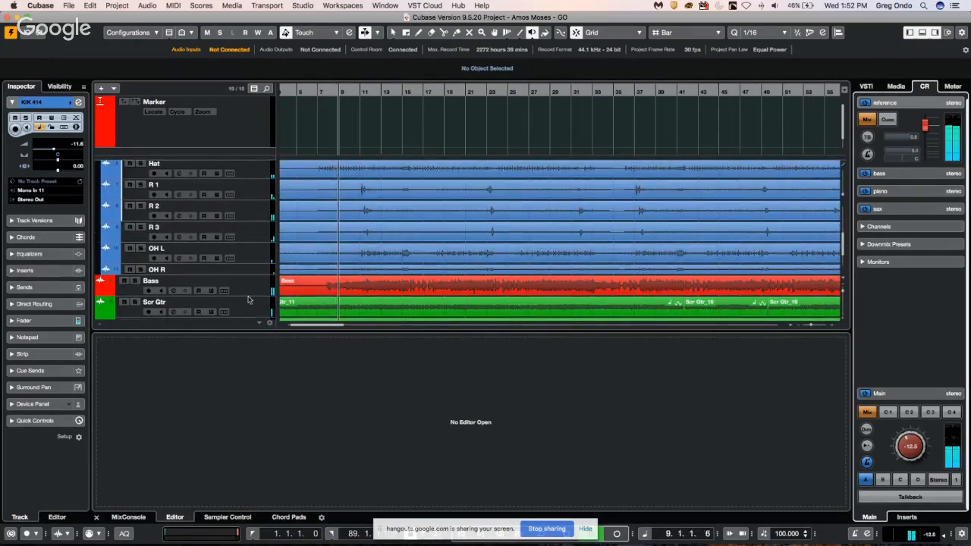
{"action": "left_click", "coordinate": [247, 286]}
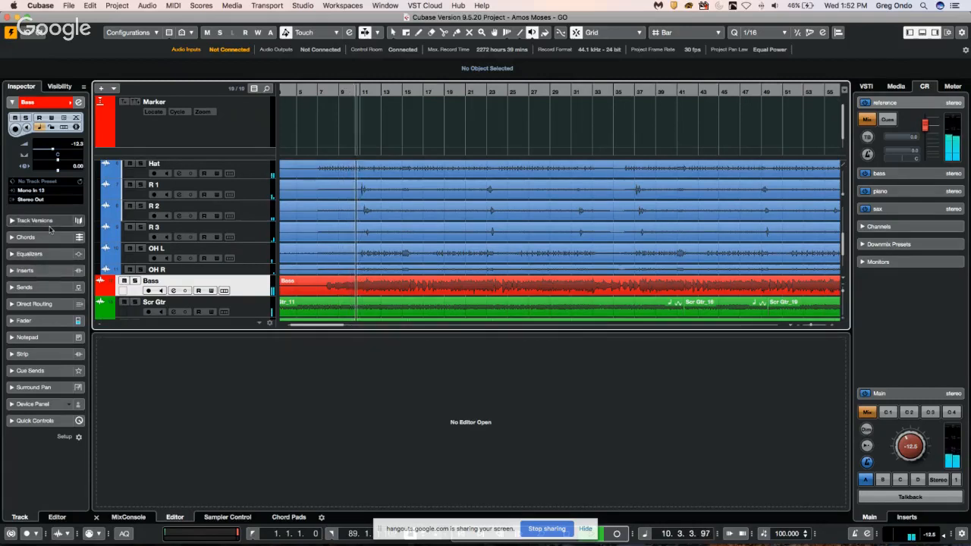
{"action": "left_click", "coordinate": [47, 271]}
{"action": "left_click", "coordinate": [67, 189]}
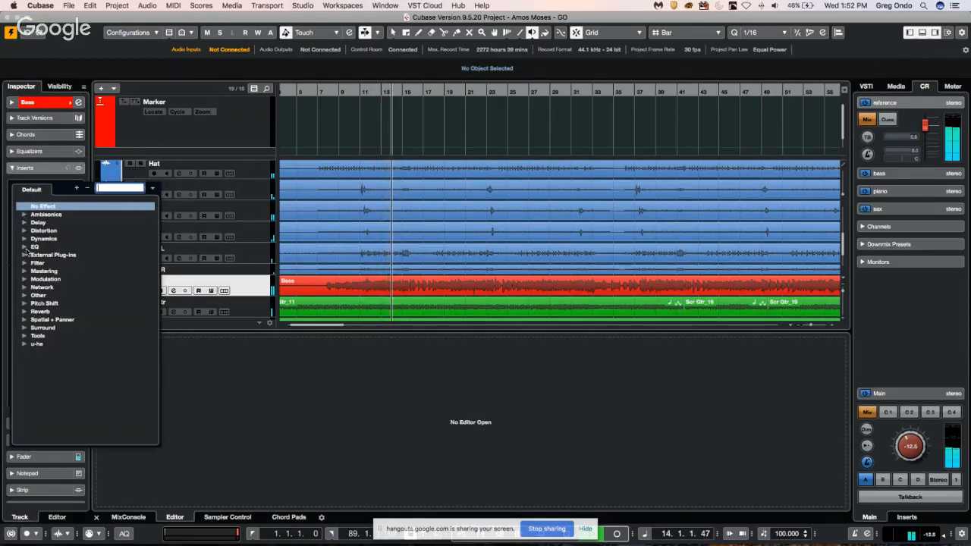
{"action": "left_click", "coordinate": [24, 238]}
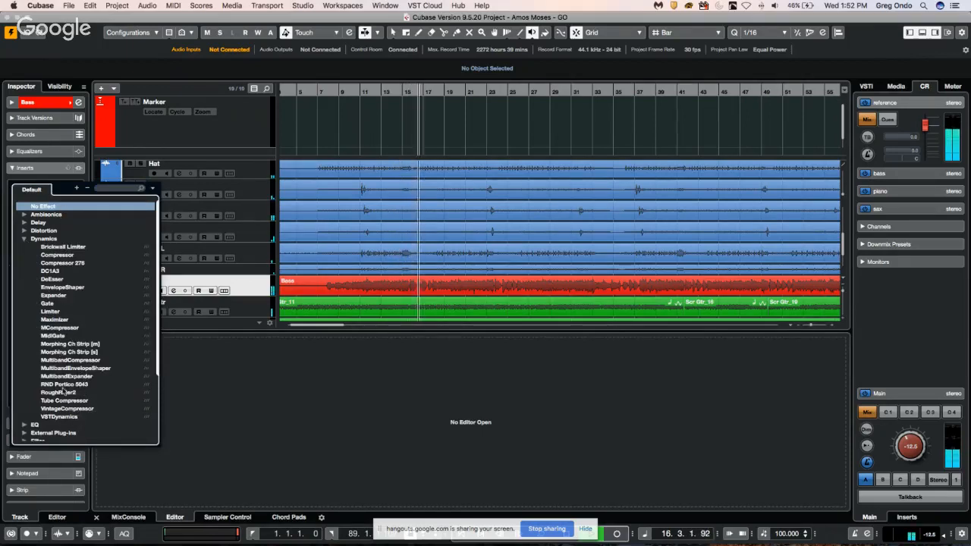
{"action": "left_click", "coordinate": [59, 416]}
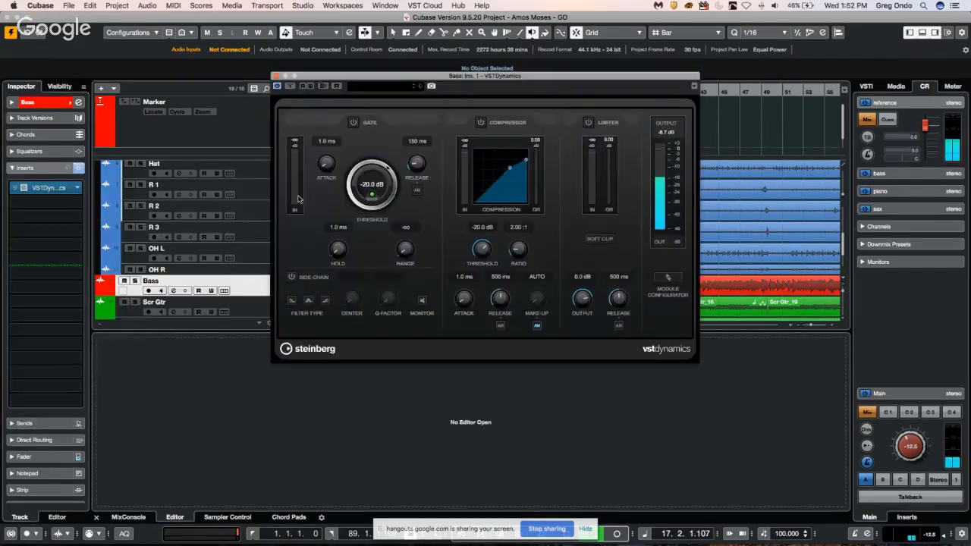
Lower the compressor threshold in VSTDynamics to -30.3 dB and stop playback to check the plug-in's preset options.
{"action": "left_click_drag", "start_coordinate": [502, 157], "coordinate": [500, 179]}
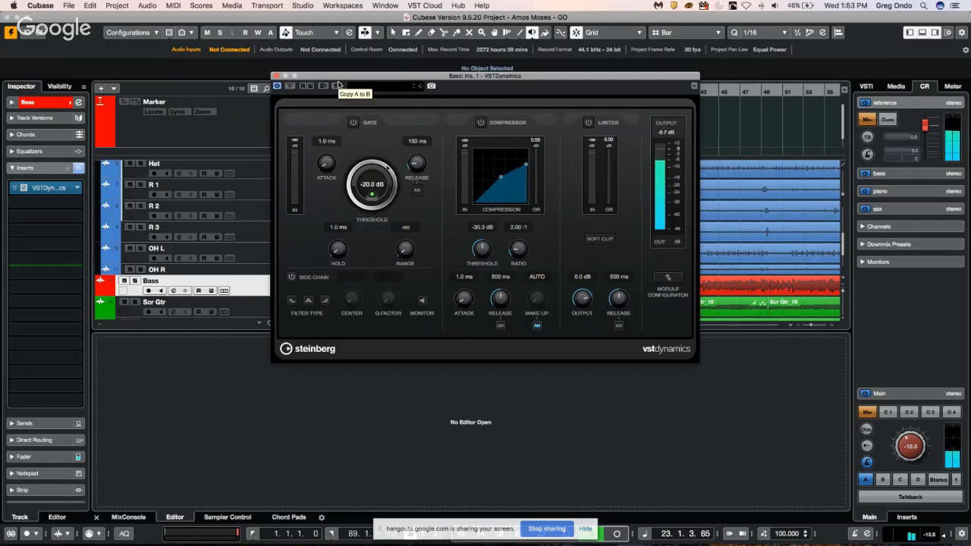
{"action": "key", "text": "space"}
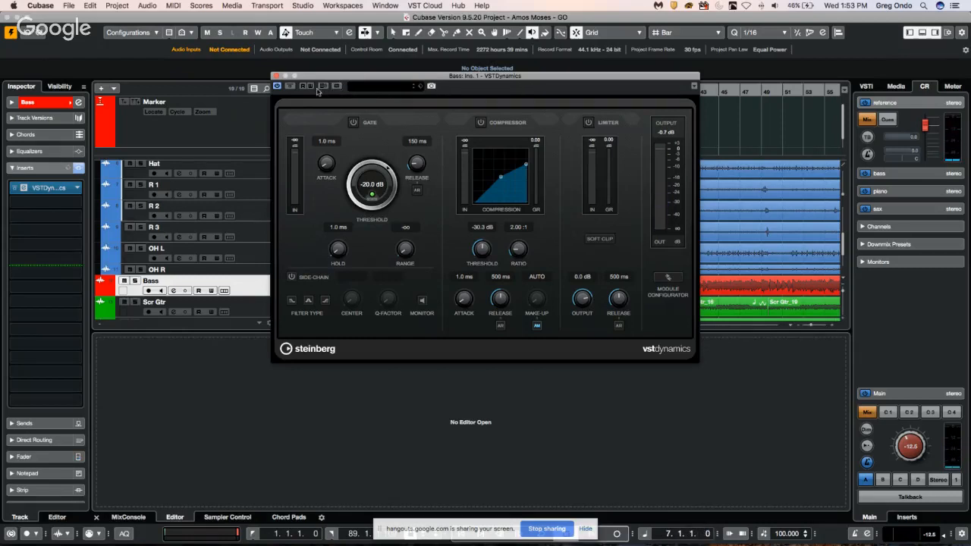
{"action": "left_click", "coordinate": [418, 88]}
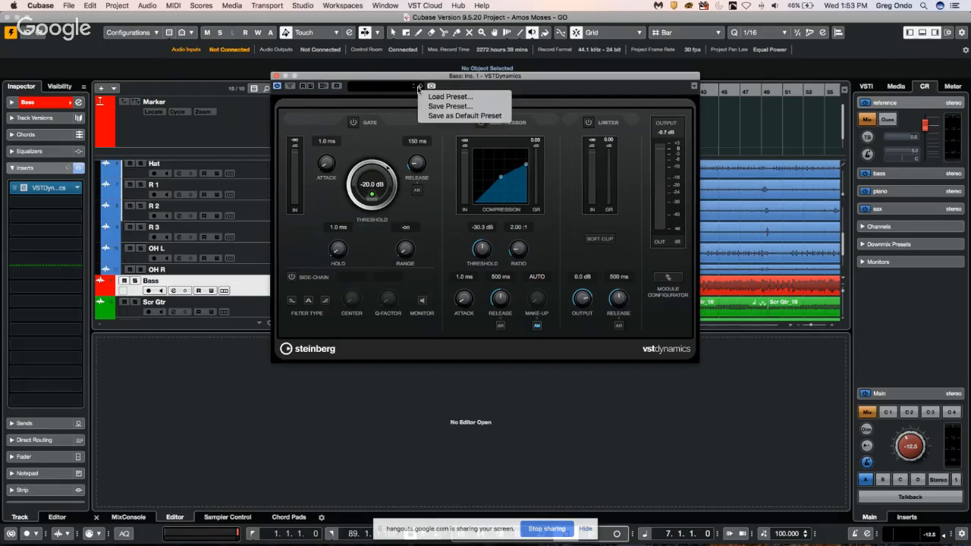
{"action": "left_click", "coordinate": [276, 79]}
Replace VSTDynamics with Compressor in the Bass track's first insert slot, discarding the VSTDynamics changes.
{"action": "left_click", "coordinate": [76, 187]}
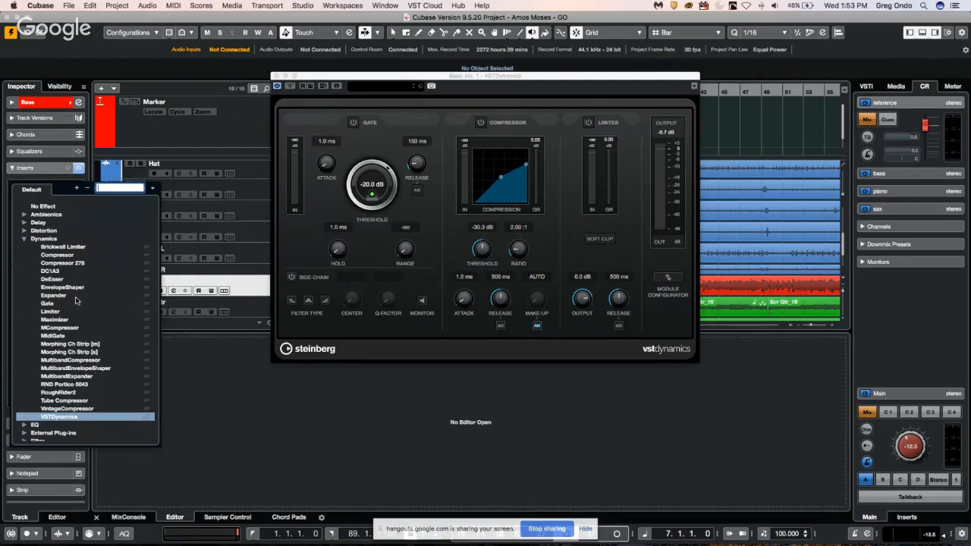
{"action": "left_click", "coordinate": [73, 258]}
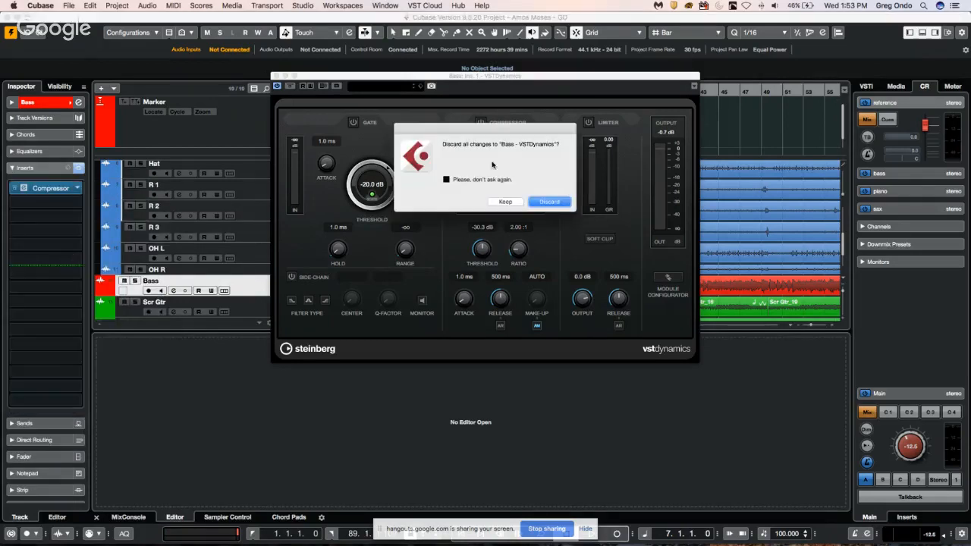
{"action": "left_click", "coordinate": [548, 201]}
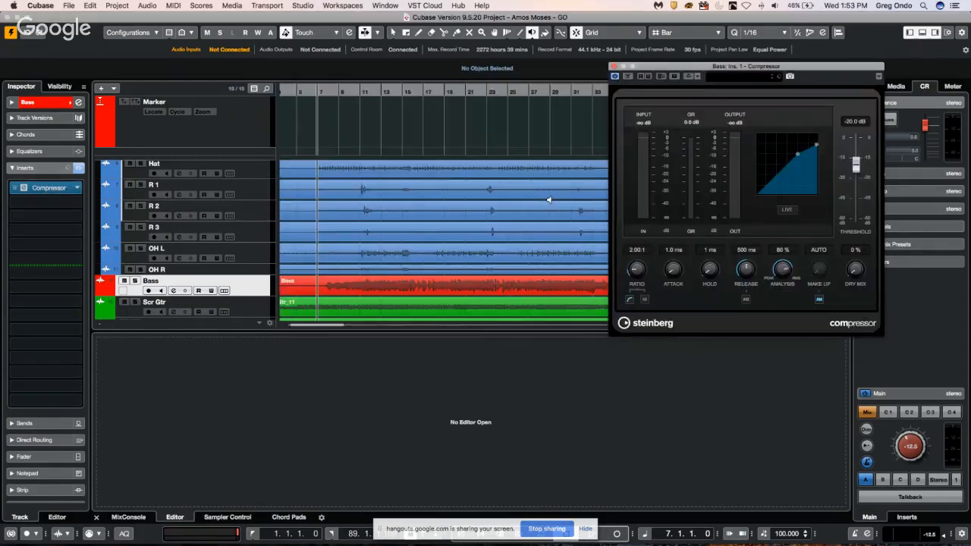
{"action": "left_click_drag", "start_coordinate": [695, 69], "coordinate": [196, 113]}
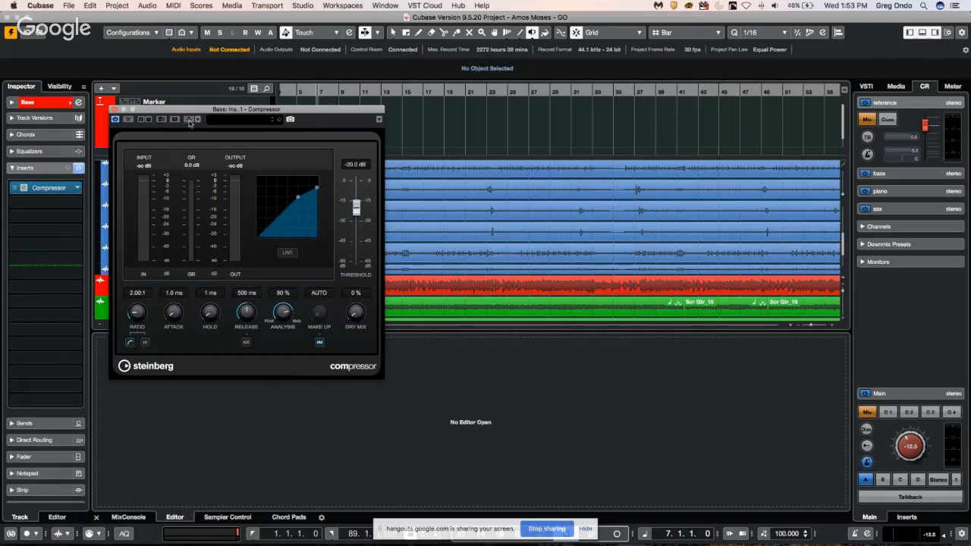
Add Kik as a side-chain input of the Bass track's Compressor.
{"action": "left_click", "coordinate": [197, 119]}
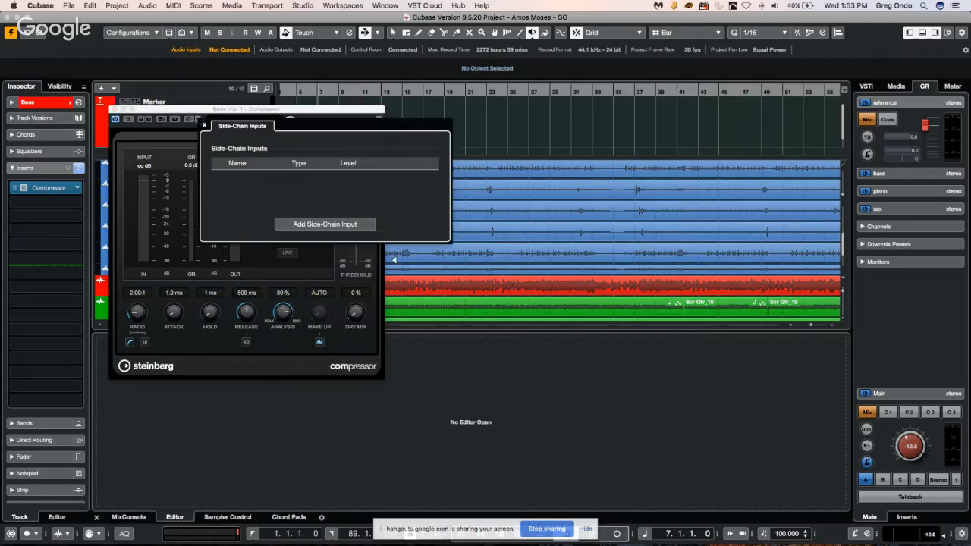
{"action": "left_click", "coordinate": [339, 227]}
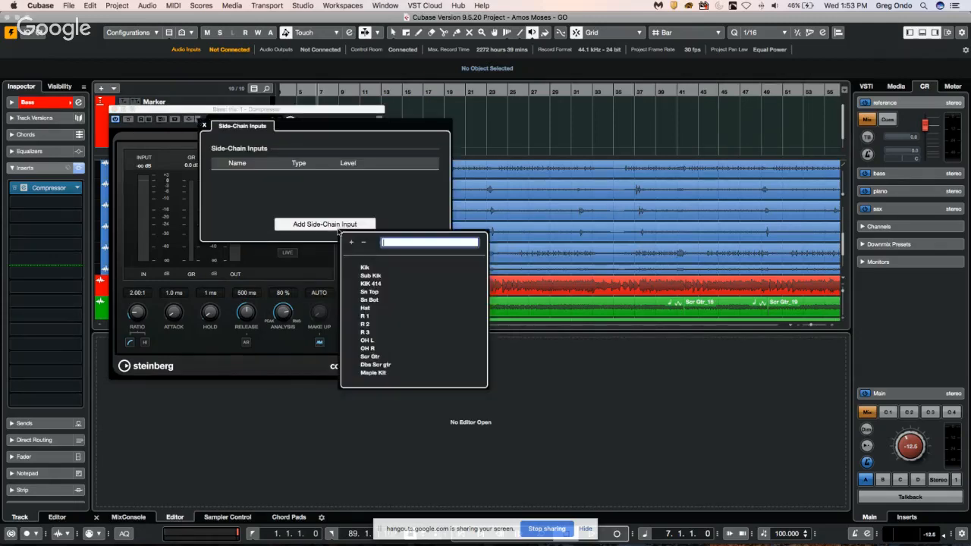
{"action": "left_click", "coordinate": [366, 268]}
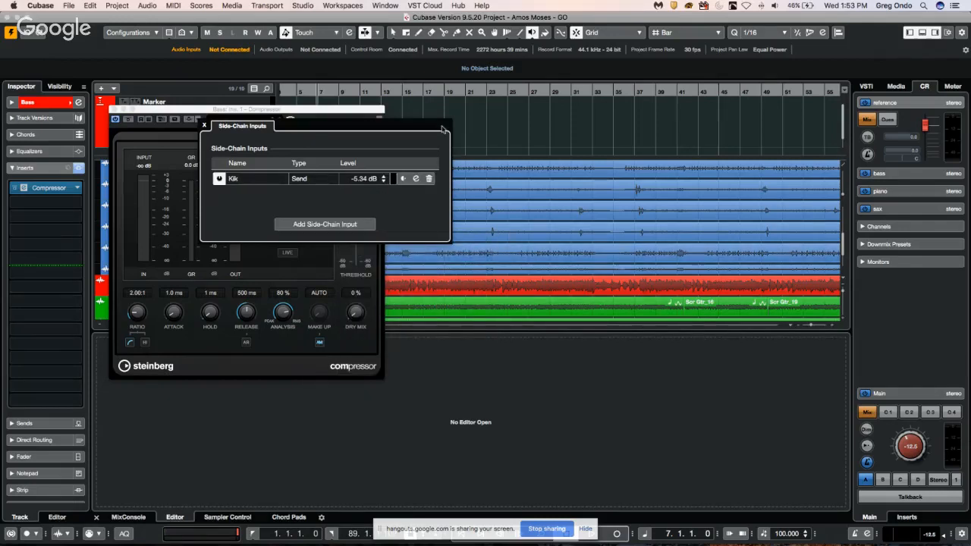
Start playback from bar 17 and lower the Compressor threshold to -37.4 dB, keeping the track list uncovered.
{"action": "left_click", "coordinate": [418, 91]}
{"action": "key", "text": "space"}
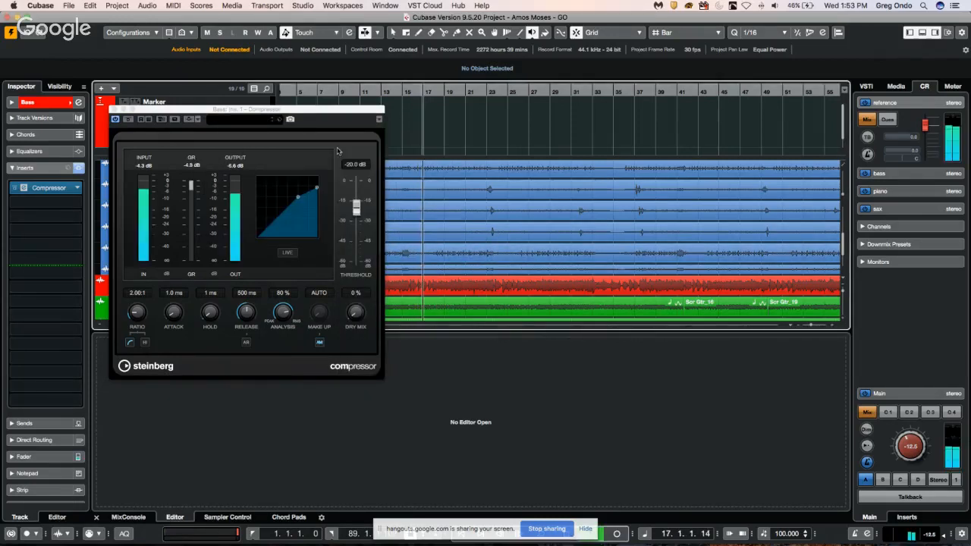
{"action": "left_click_drag", "start_coordinate": [300, 199], "coordinate": [278, 217]}
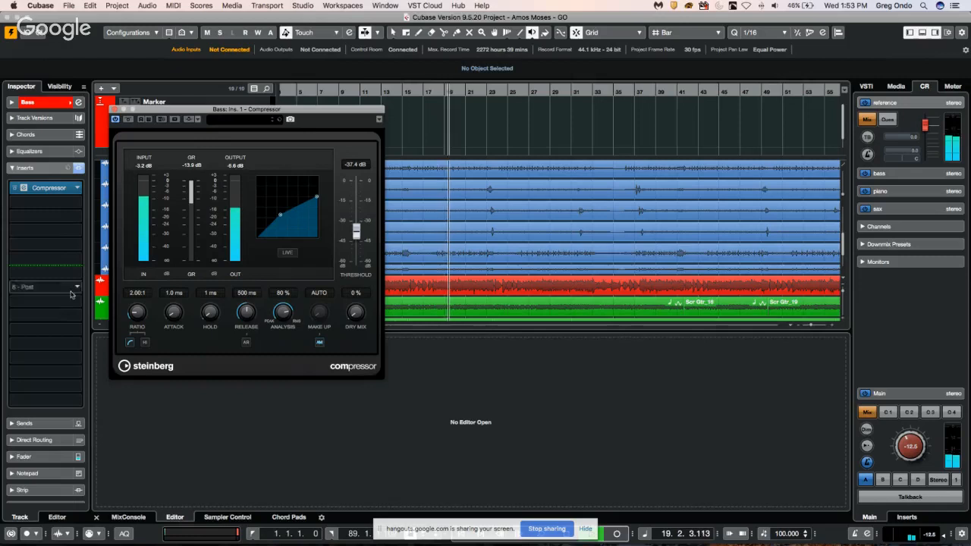
{"action": "left_click_drag", "start_coordinate": [238, 119], "coordinate": [440, 151]}
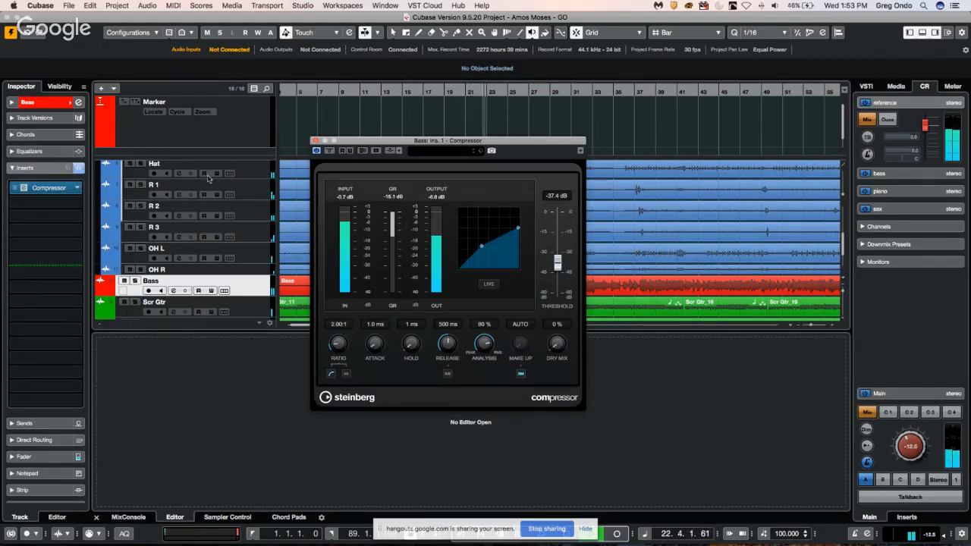
Load StudioEQ from the EQ category into the Bass track's second insert slot and set band 1 to 90 Hz and -4.0 dB.
{"action": "left_click", "coordinate": [76, 203]}
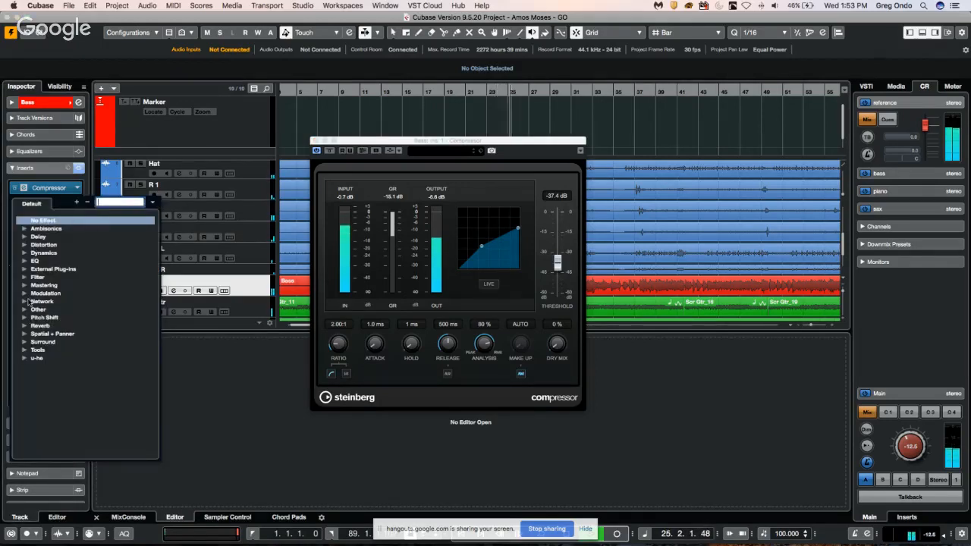
{"action": "left_click", "coordinate": [29, 262]}
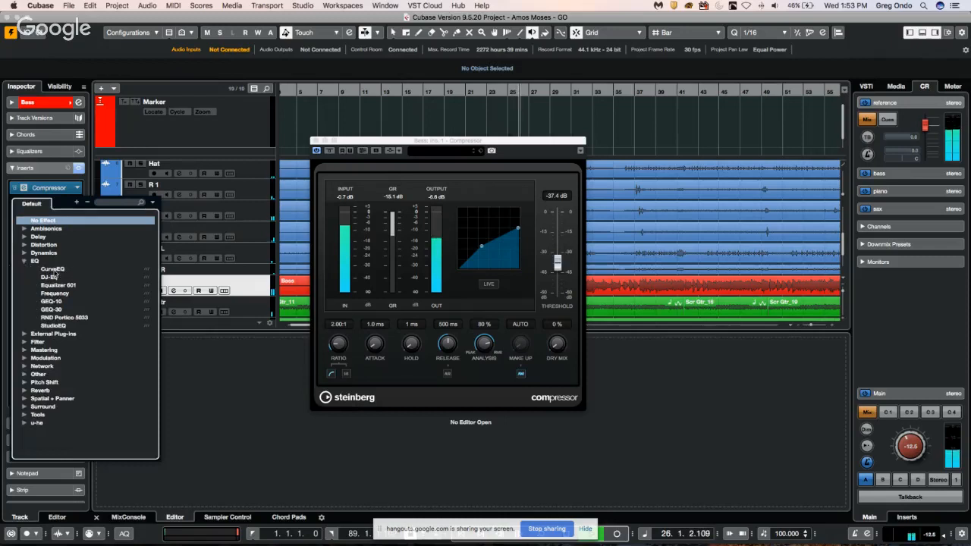
{"action": "left_click", "coordinate": [55, 325]}
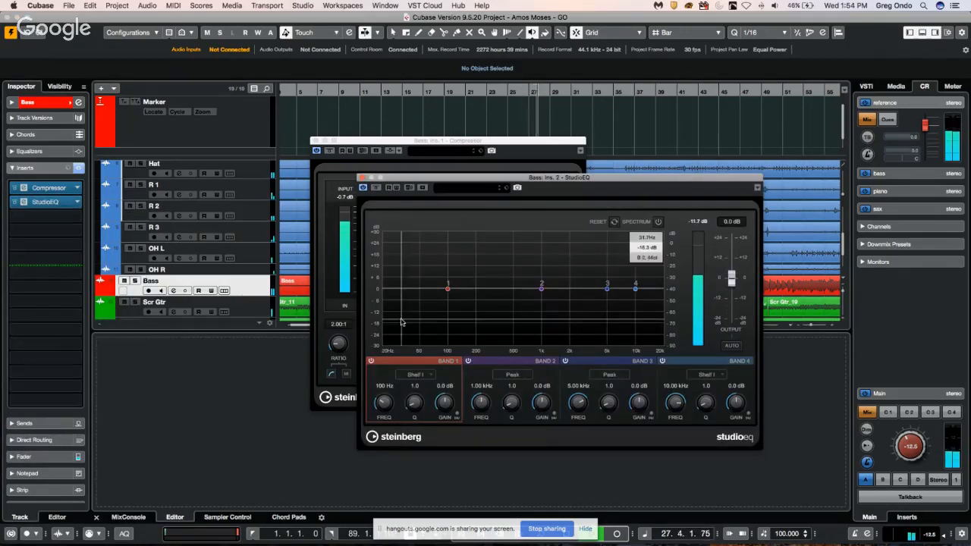
{"action": "mouse_move", "coordinate": [447, 287]}
{"action": "left_mouse_down"}
{"action": "mouse_move", "coordinate": [448, 358]}
{"action": "mouse_move", "coordinate": [443, 299]}
{"action": "left_mouse_up"}
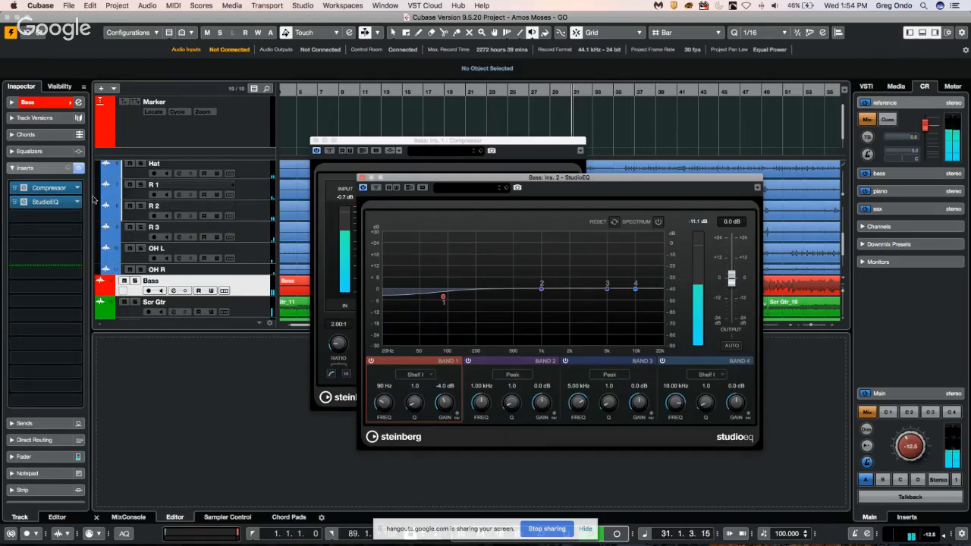
Stop playback and reorder the Bass track's inserts so StudioEQ comes before Compressor.
{"action": "key", "text": "space"}
{"action": "left_click", "coordinate": [58, 192]}
{"action": "left_click_drag", "start_coordinate": [58, 192], "coordinate": [58, 206]}
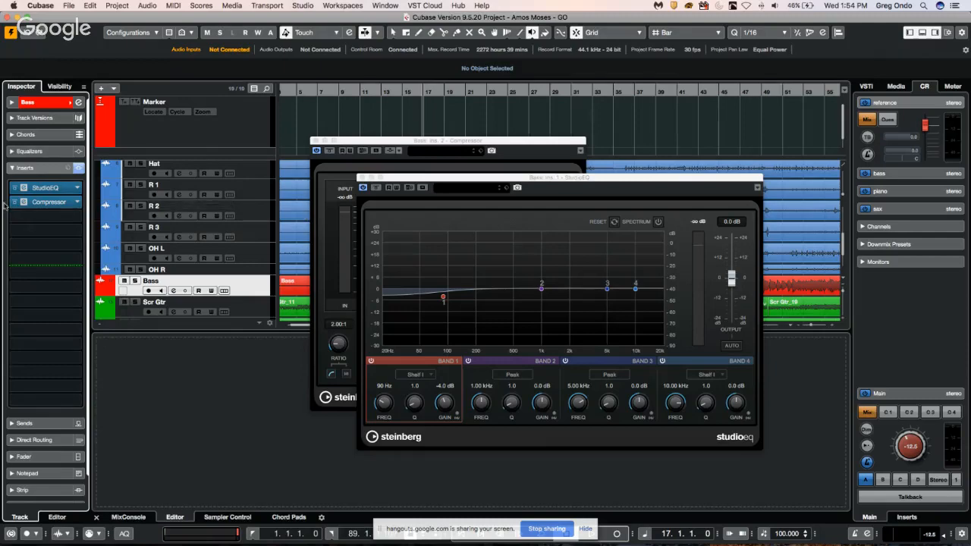
Check the StudioEQ editor, then close the StudioEQ and Compressor plug-in windows.
{"action": "left_click", "coordinate": [50, 189]}
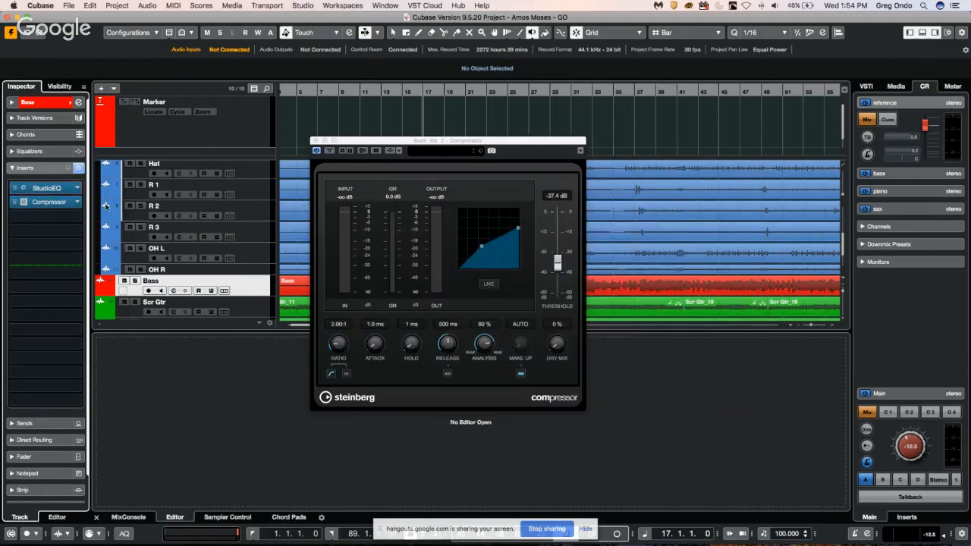
{"action": "left_click", "coordinate": [64, 187]}
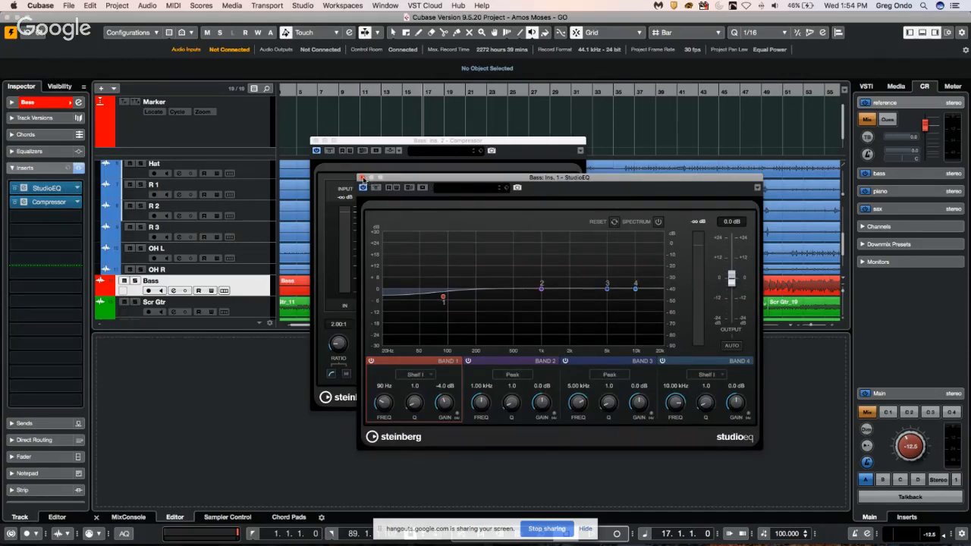
{"action": "left_click", "coordinate": [363, 177]}
{"action": "left_click", "coordinate": [315, 141]}
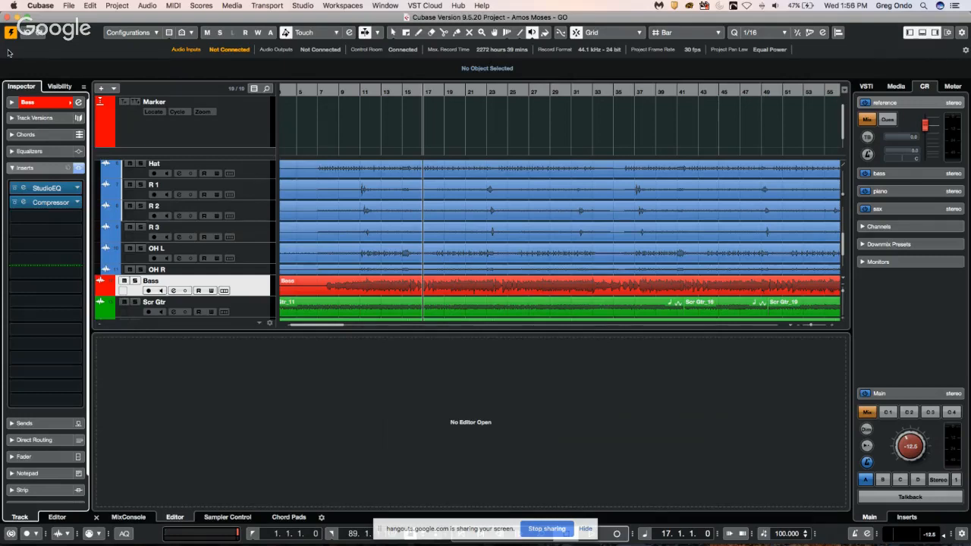
Add an audio track below the Marker track and enlarge the upper track area to show it fully.
{"action": "left_click", "coordinate": [224, 139]}
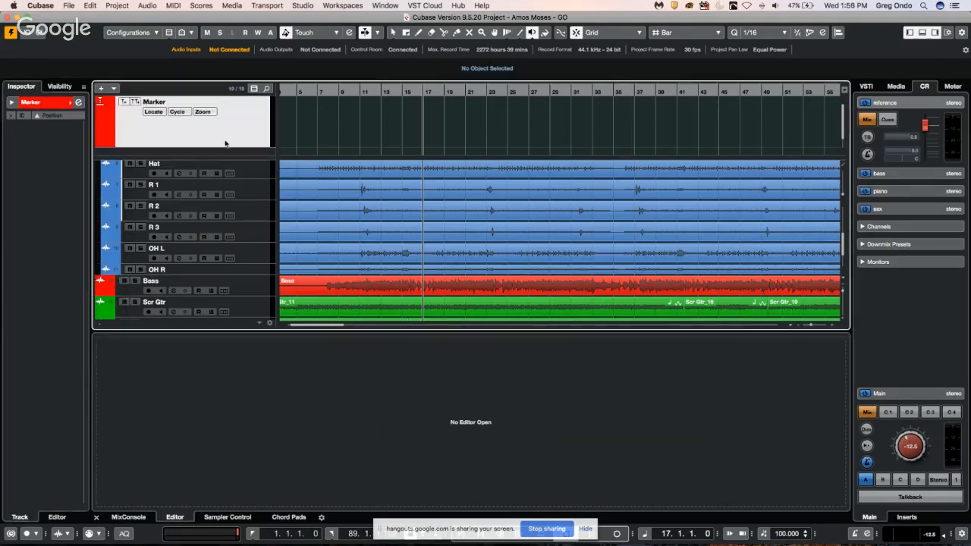
{"action": "right_click", "coordinate": [225, 130]}
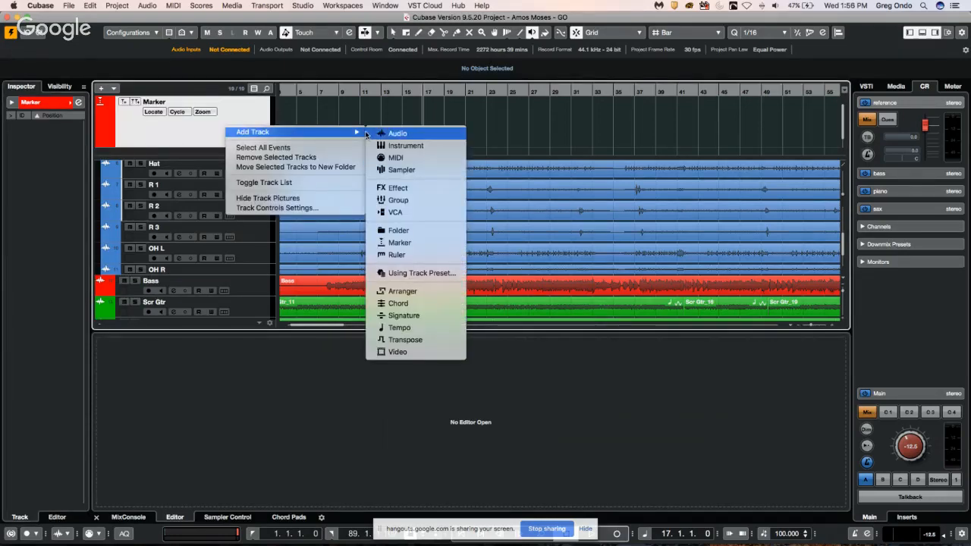
{"action": "left_click", "coordinate": [365, 134]}
{"action": "left_click", "coordinate": [537, 261]}
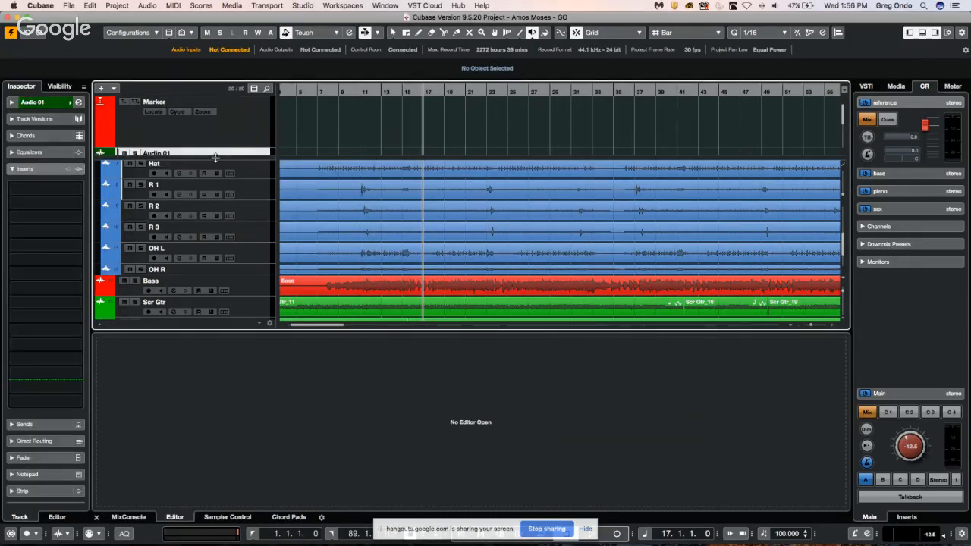
{"action": "left_click_drag", "start_coordinate": [215, 157], "coordinate": [236, 190]}
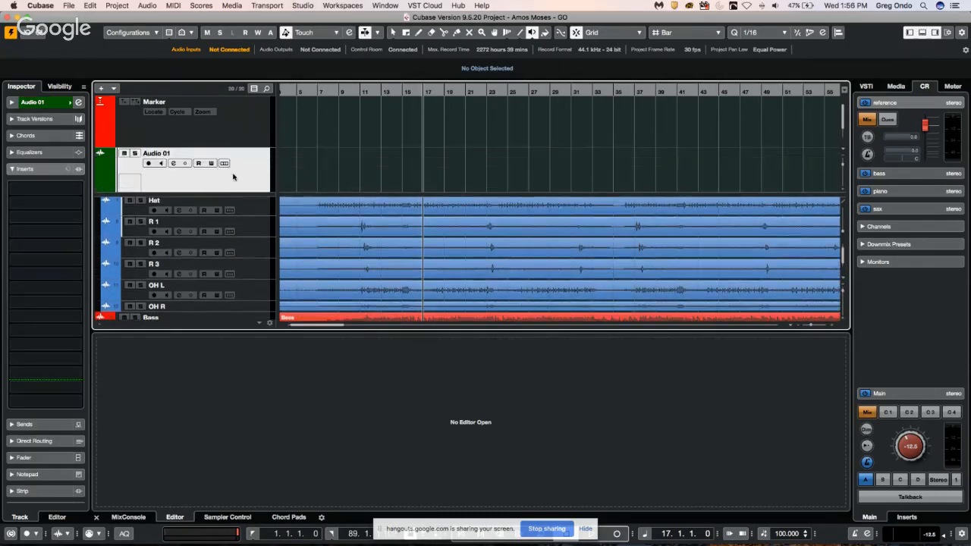
Record-enable the Audio 01 track and record about one bar from bar 17, then stop.
{"action": "left_click", "coordinate": [149, 162]}
{"action": "left_click", "coordinate": [616, 533]}
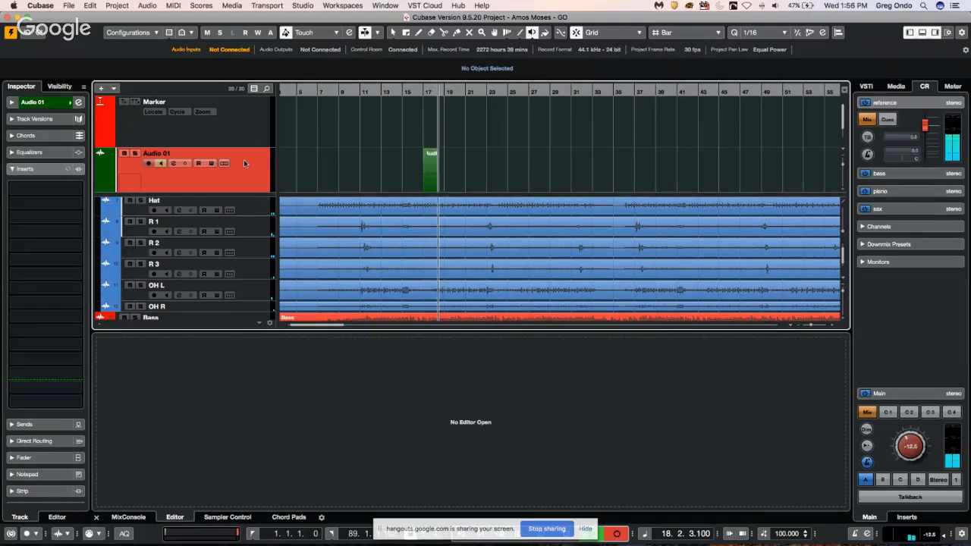
{"action": "key", "text": "space"}
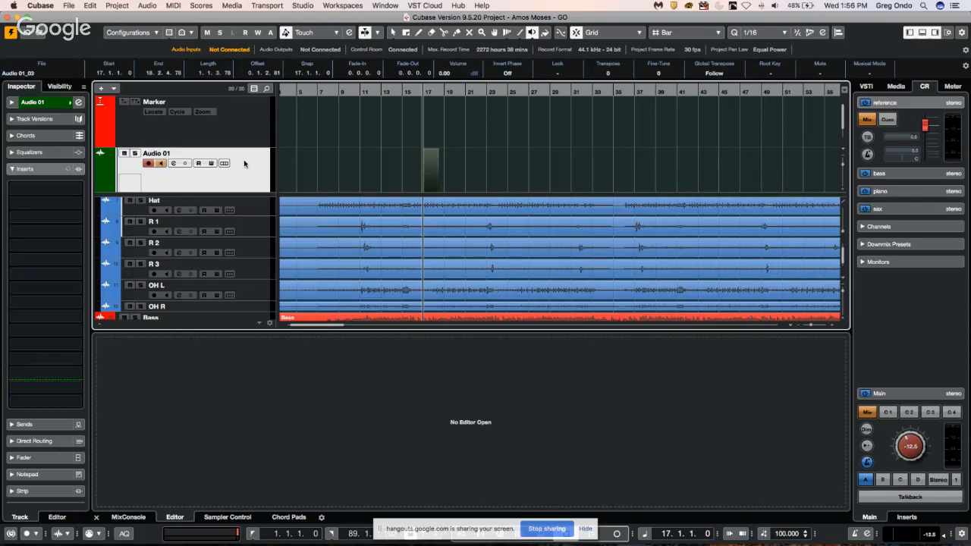
Open the R 1 event for sample editing and create slices from its hitpoints, disabling musical mode.
{"action": "right_click", "coordinate": [370, 227]}
{"action": "left_click", "coordinate": [371, 226]}
{"action": "double_click", "coordinate": [371, 228]}
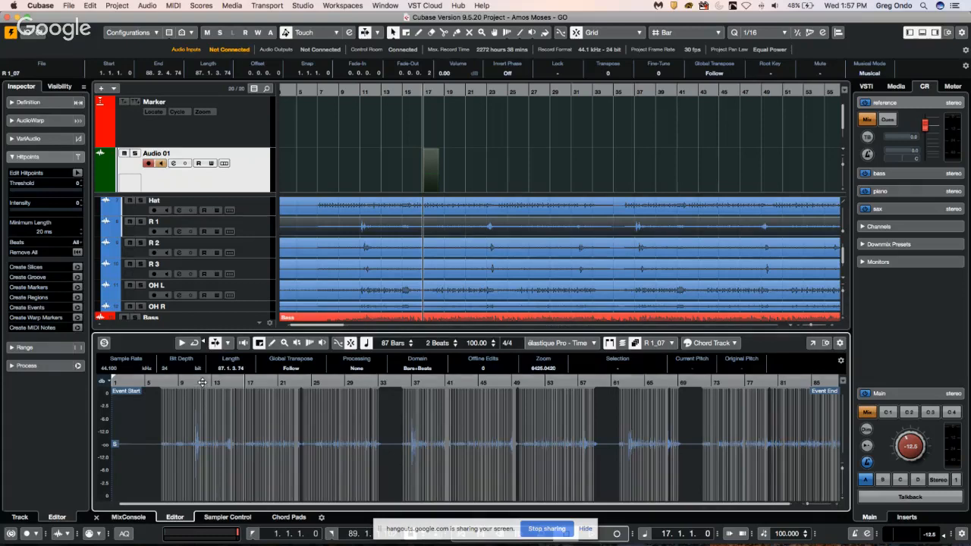
{"action": "left_click_drag", "start_coordinate": [203, 383], "coordinate": [199, 412]}
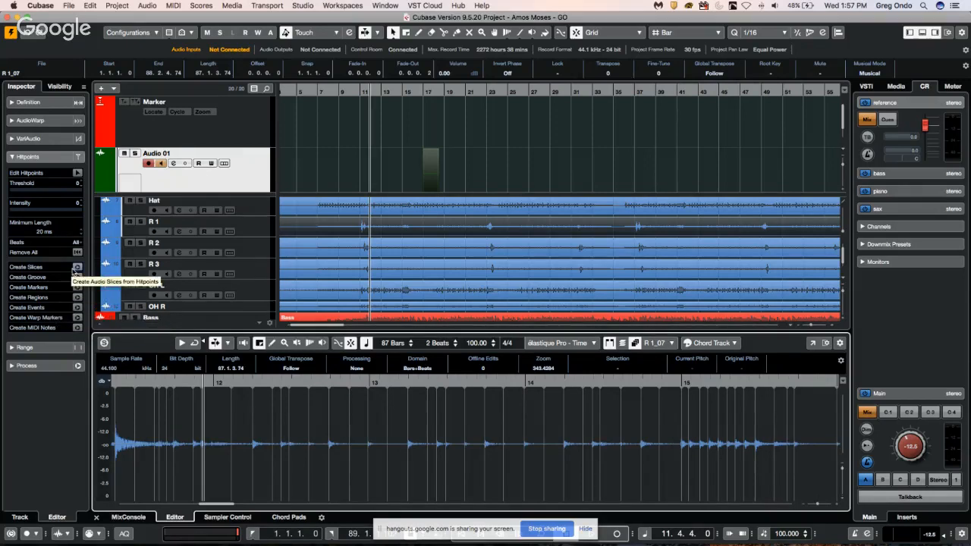
{"action": "left_click", "coordinate": [75, 270]}
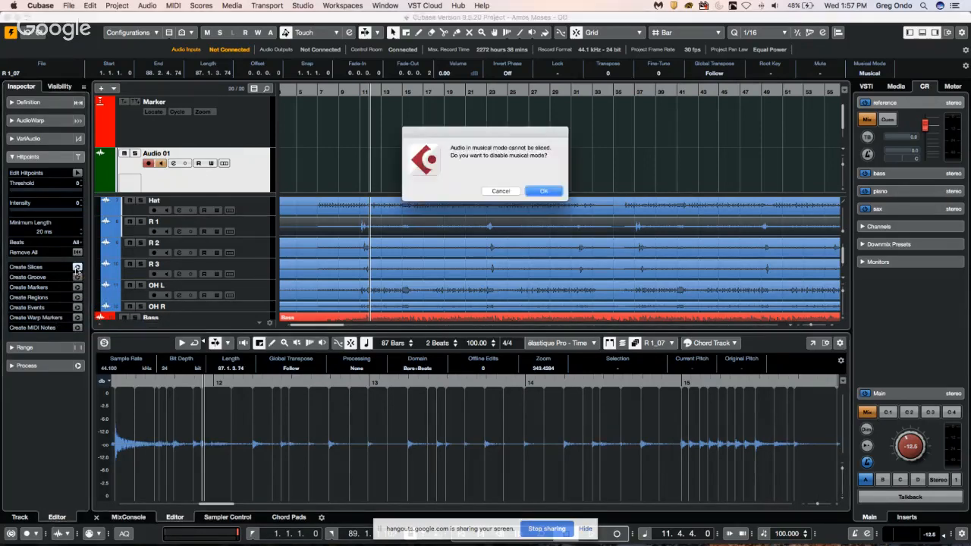
{"action": "left_click", "coordinate": [547, 191]}
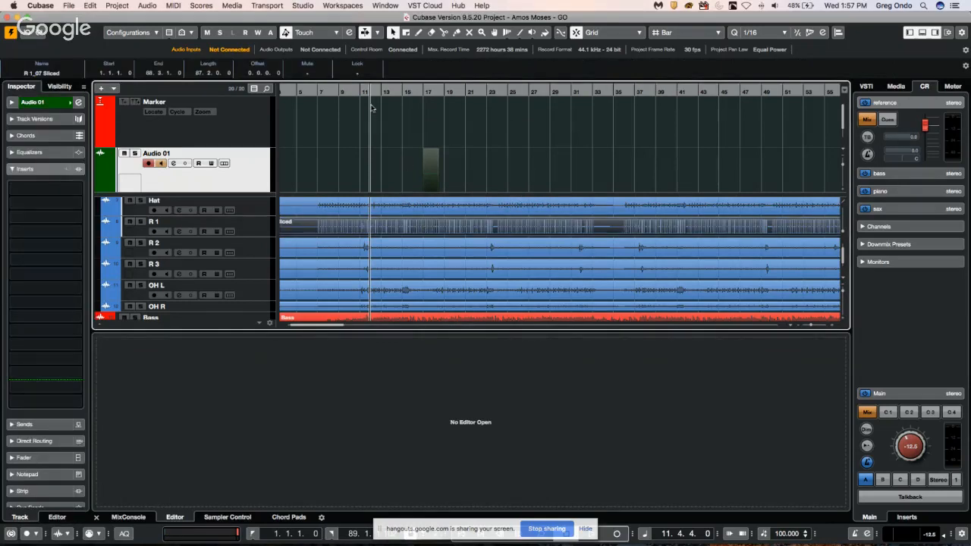
Open the sliced R 1 part and quantize the slices from bar 12 beat 3 to about bar 13 beat 4 to 1/16.
{"action": "left_click_drag", "start_coordinate": [378, 92], "coordinate": [368, 186]}
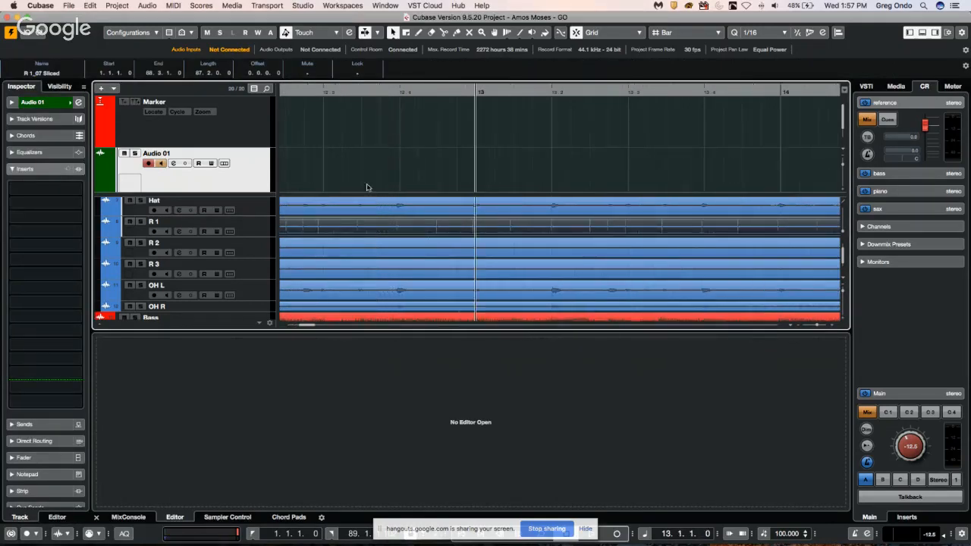
{"action": "double_click", "coordinate": [368, 230]}
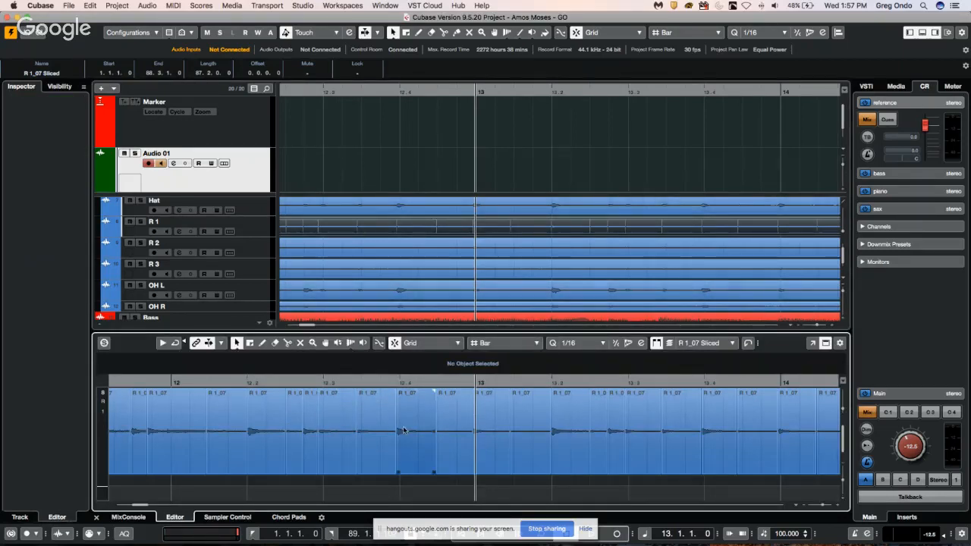
{"action": "left_click_drag", "start_coordinate": [331, 498], "coordinate": [683, 389]}
{"action": "key", "text": "q"}
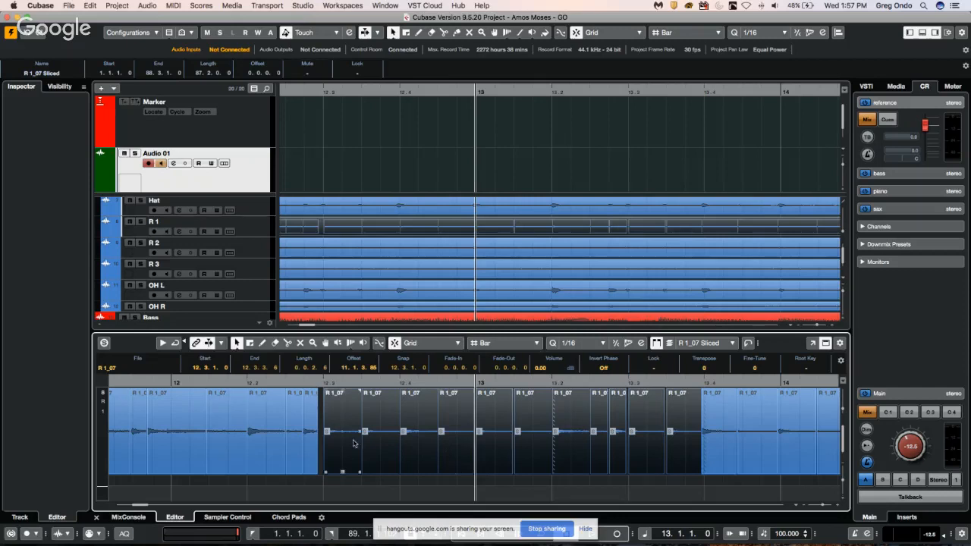
Select the R 3 track and open its channel settings.
{"action": "left_click", "coordinate": [249, 224]}
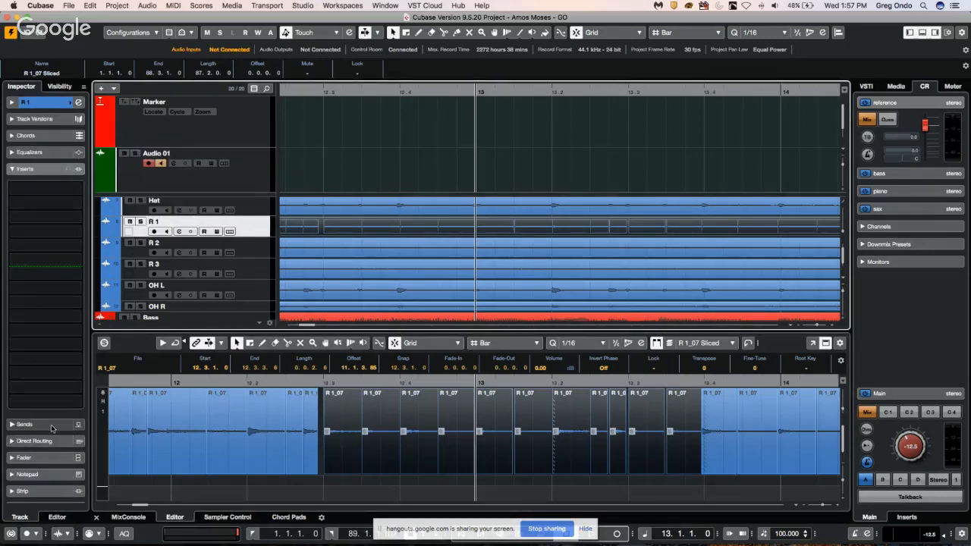
{"action": "left_click", "coordinate": [378, 251]}
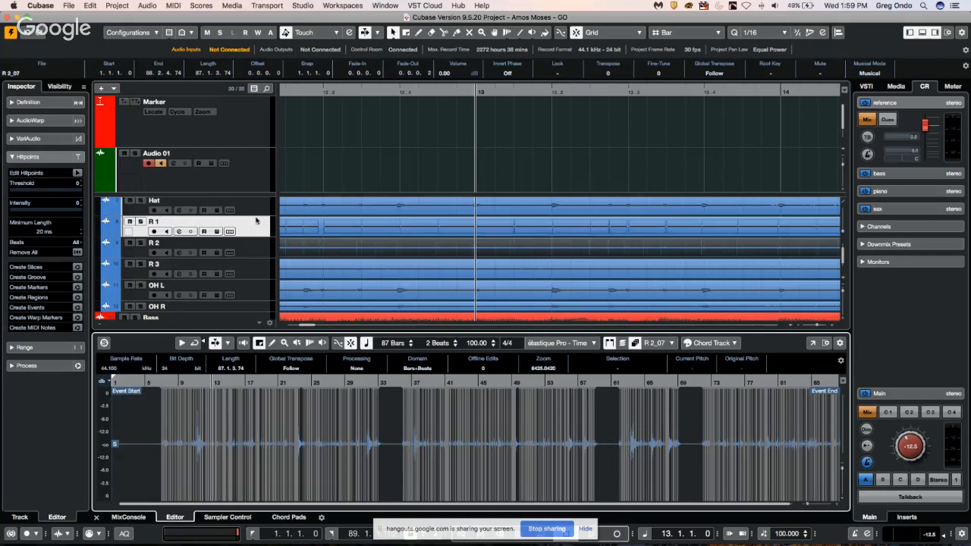
{"action": "left_click", "coordinate": [248, 269]}
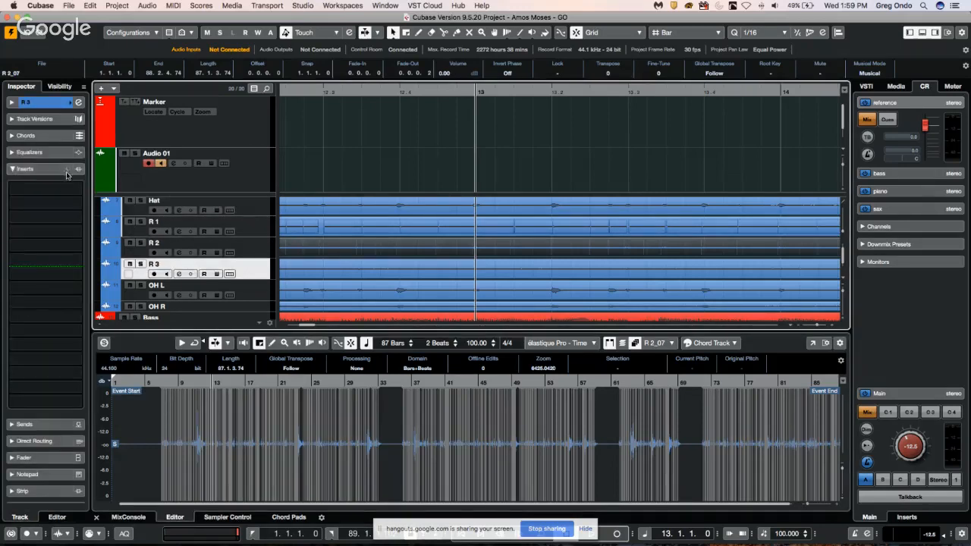
{"action": "left_click", "coordinate": [78, 102]}
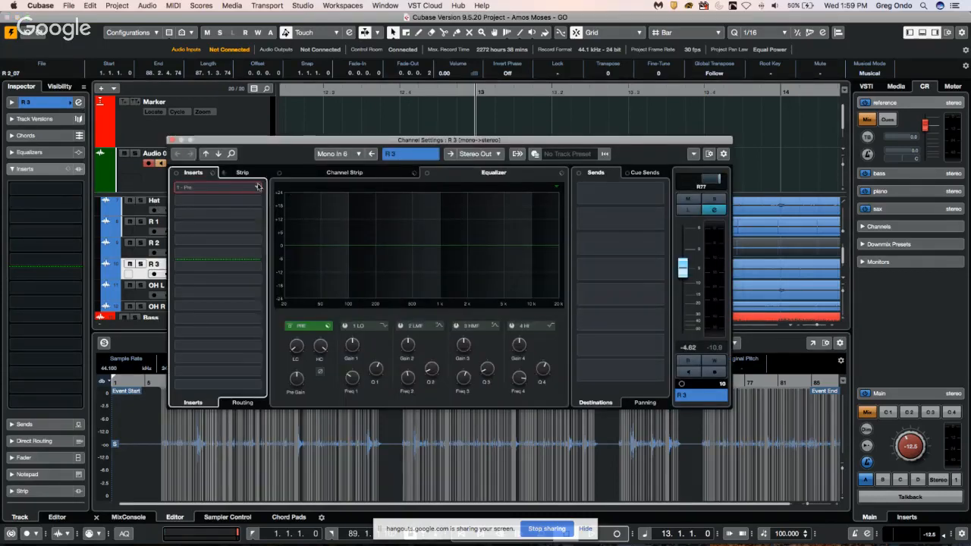
Load Brickwall Limiter from the Dynamics category into R 3's first insert slot and raise its channel fader to -2.40.
{"action": "left_click", "coordinate": [191, 199]}
{"action": "left_click", "coordinate": [192, 223]}
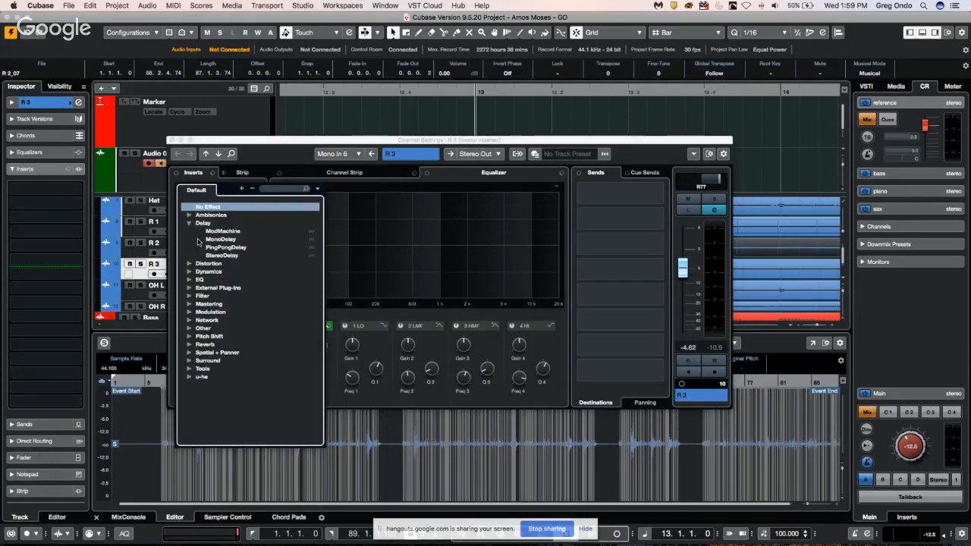
{"action": "left_click", "coordinate": [191, 271]}
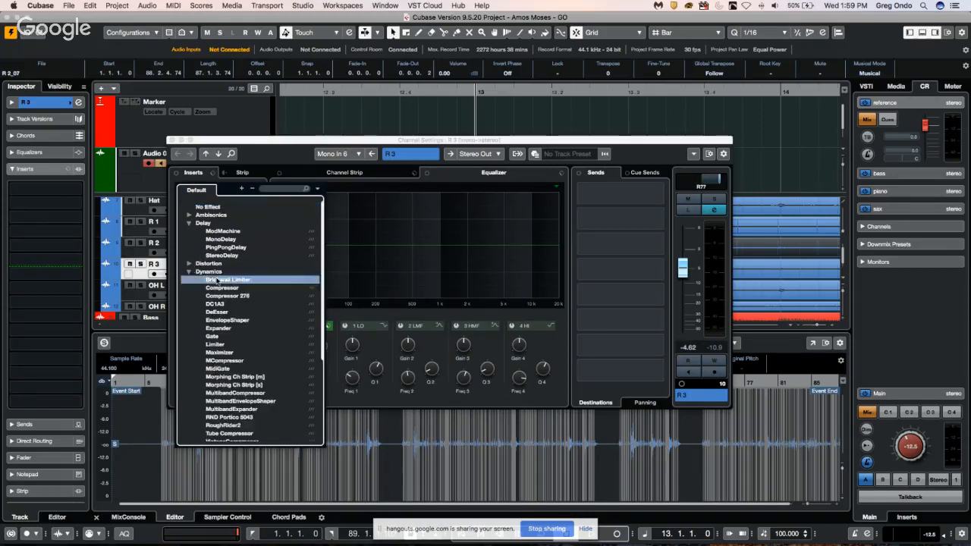
{"action": "left_click", "coordinate": [217, 279]}
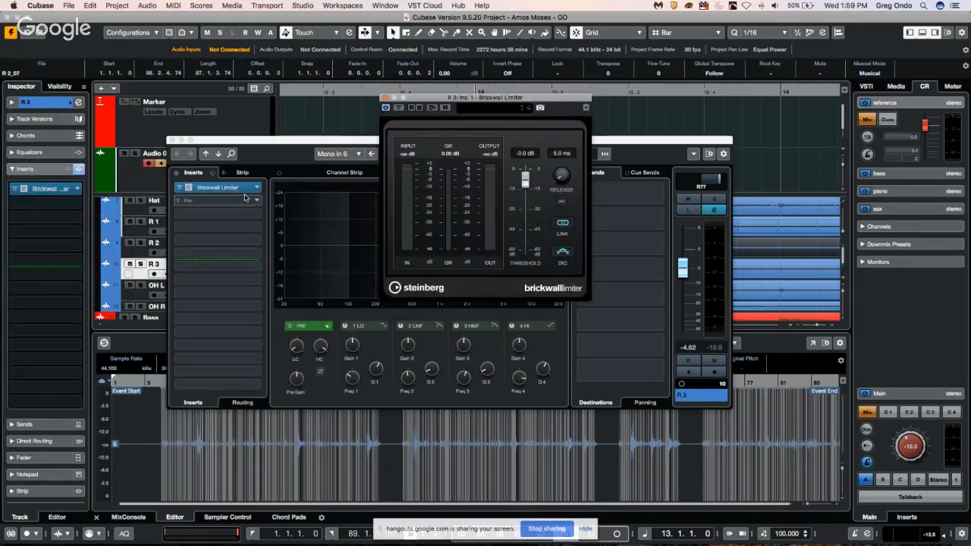
{"action": "left_click_drag", "start_coordinate": [216, 279], "coordinate": [219, 213]}
{"action": "mouse_move", "coordinate": [682, 267]}
{"action": "left_mouse_down"}
{"action": "mouse_move", "coordinate": [689, 338]}
{"action": "mouse_move", "coordinate": [701, 265]}
{"action": "left_mouse_up"}
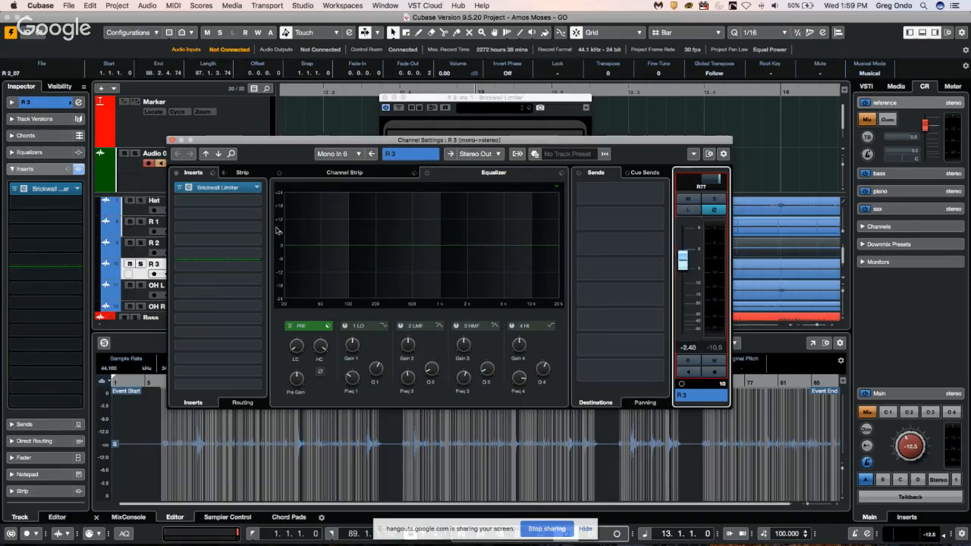
Raise R 3's channel fader to 3.36.
{"action": "left_click_drag", "start_coordinate": [683, 260], "coordinate": [683, 250]}
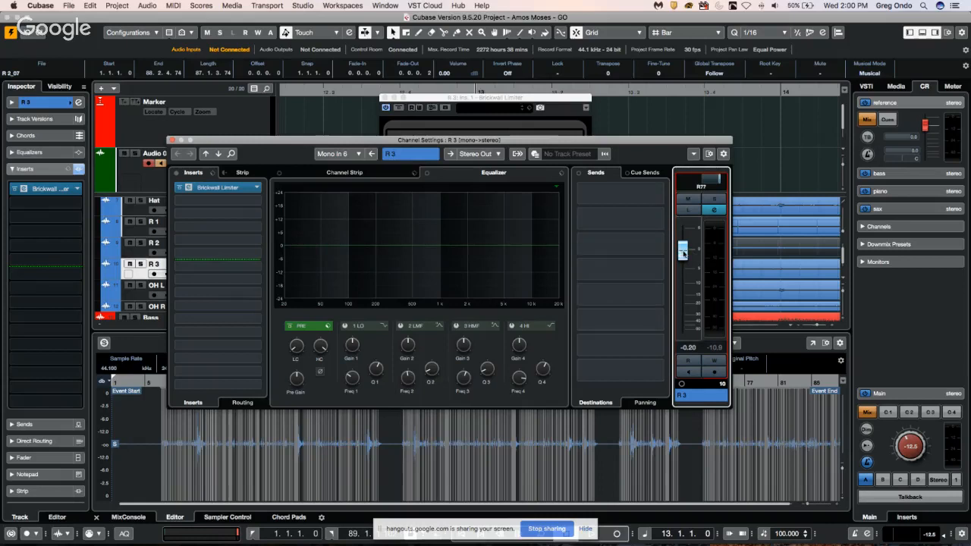
{"action": "mouse_move", "coordinate": [684, 254]}
{"action": "left_mouse_down"}
{"action": "mouse_move", "coordinate": [684, 280]}
{"action": "mouse_move", "coordinate": [693, 243]}
{"action": "left_mouse_up"}
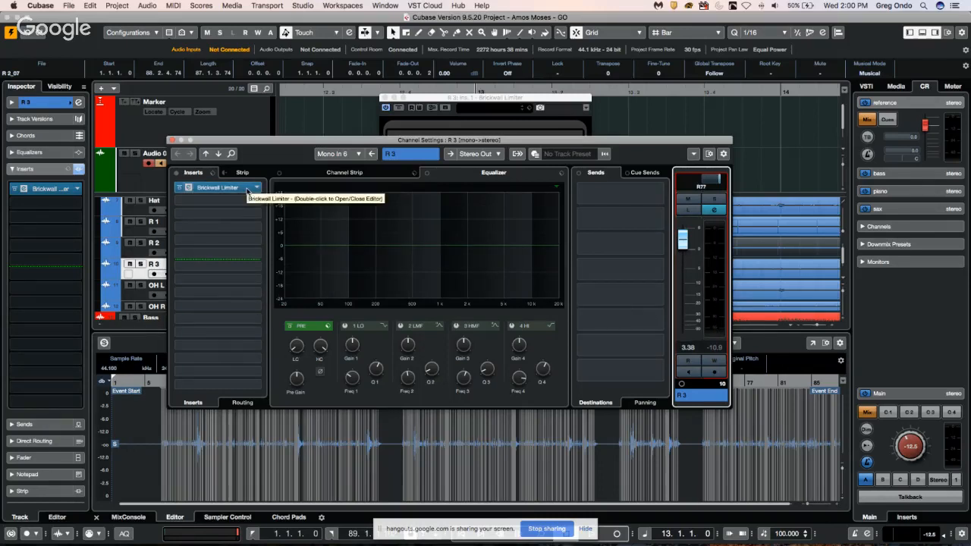
Load Noise Gate, Standard Compressor, EnvelopeShaper, Magneto II and Maximizer into R 3's channel strip.
{"action": "left_click", "coordinate": [361, 174]}
{"action": "left_click", "coordinate": [296, 199]}
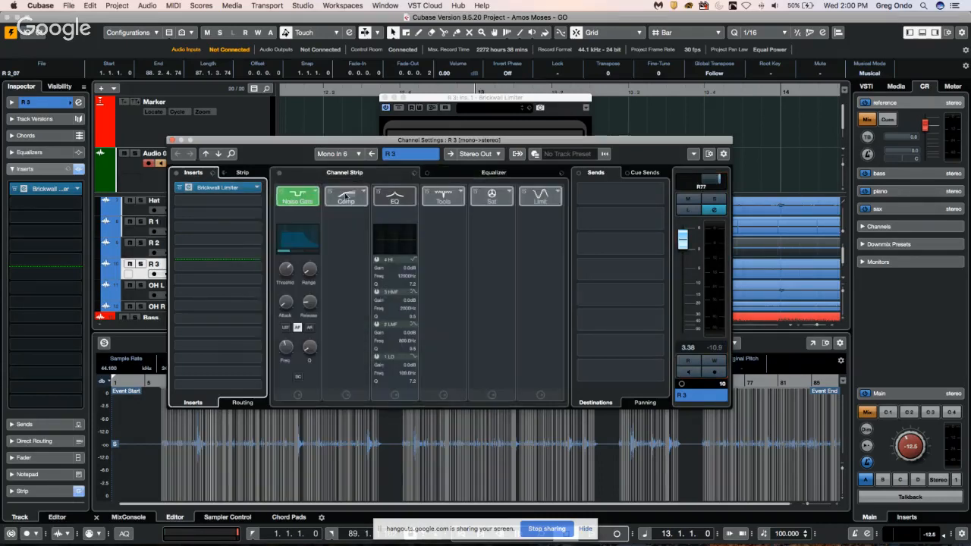
{"action": "left_click", "coordinate": [346, 199]}
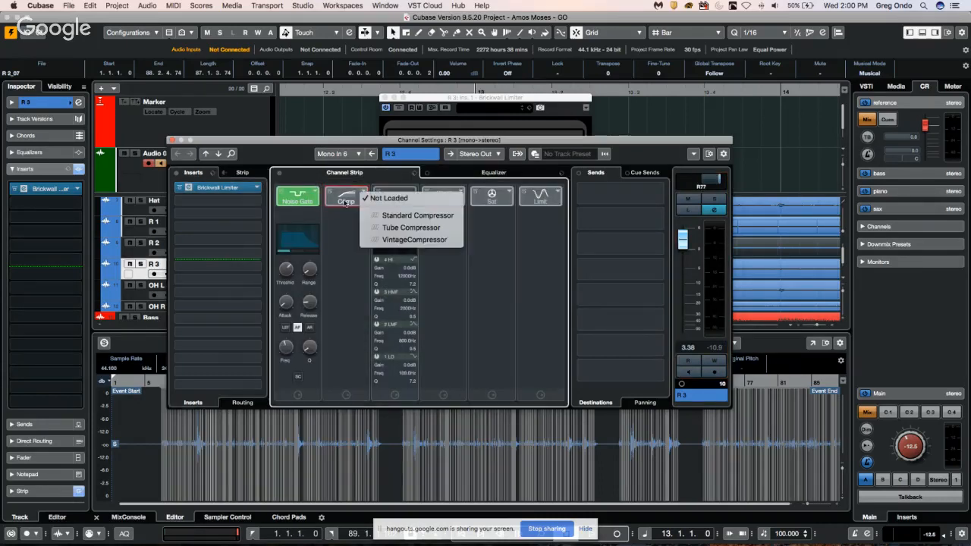
{"action": "left_click", "coordinate": [388, 215]}
{"action": "left_click", "coordinate": [445, 196]}
{"action": "left_click", "coordinate": [492, 195]}
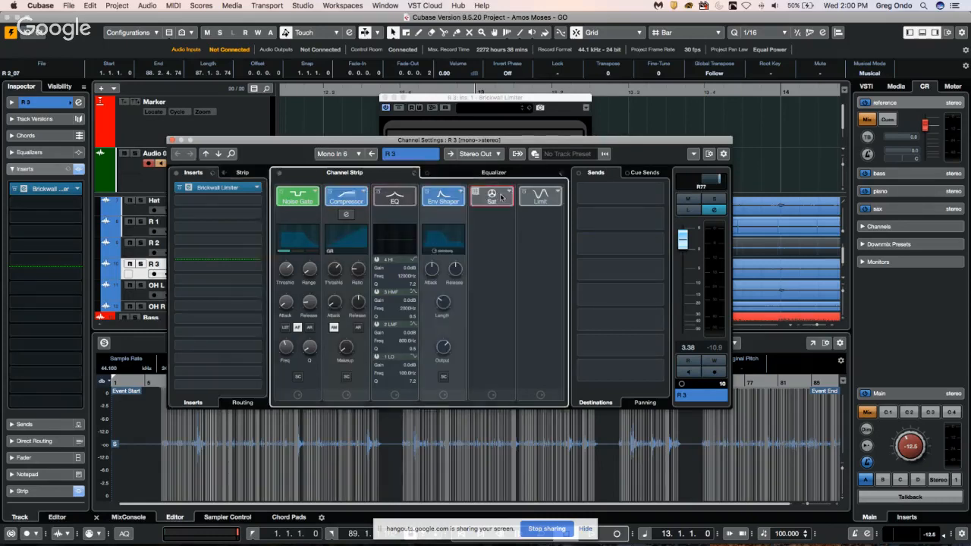
{"action": "left_click", "coordinate": [540, 196]}
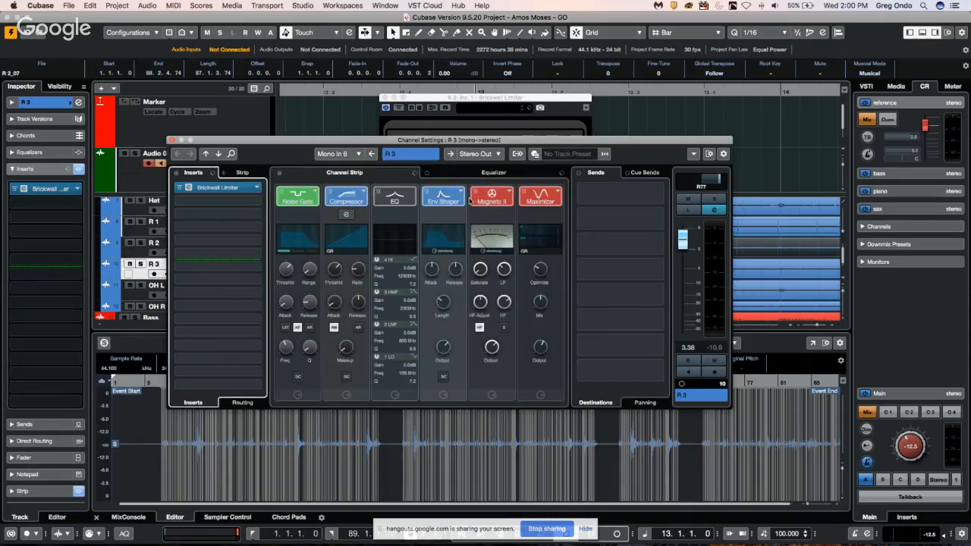
Reorder R 3's channel strip so Magneto II and EnvelopeShaper follow the Noise Gate, ahead of the Compressor.
{"action": "left_click_drag", "start_coordinate": [492, 195], "coordinate": [349, 194]}
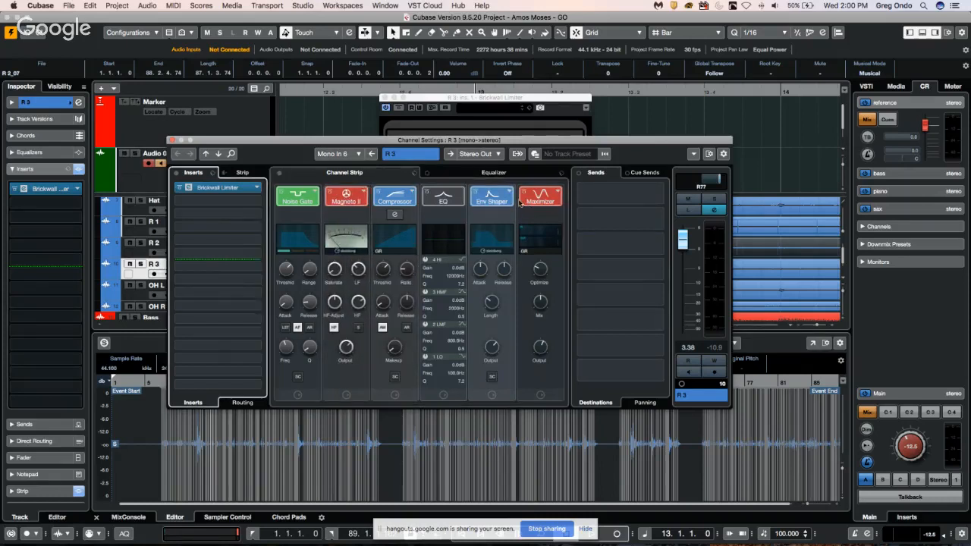
{"action": "left_click_drag", "start_coordinate": [492, 195], "coordinate": [402, 199]}
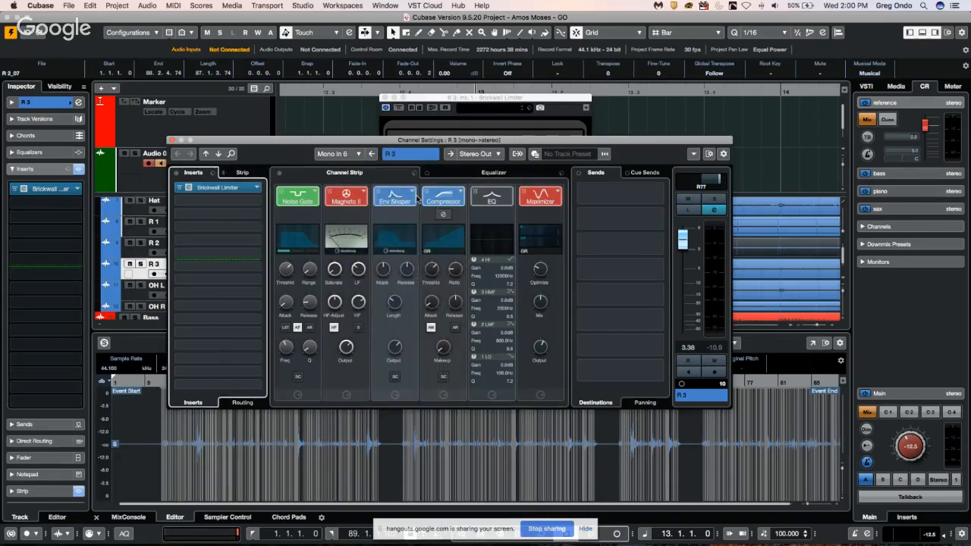
Bypass and re-enable R 3's inserts, and try moving the divider between the pre- and post-fader slots.
{"action": "left_click", "coordinate": [223, 173]}
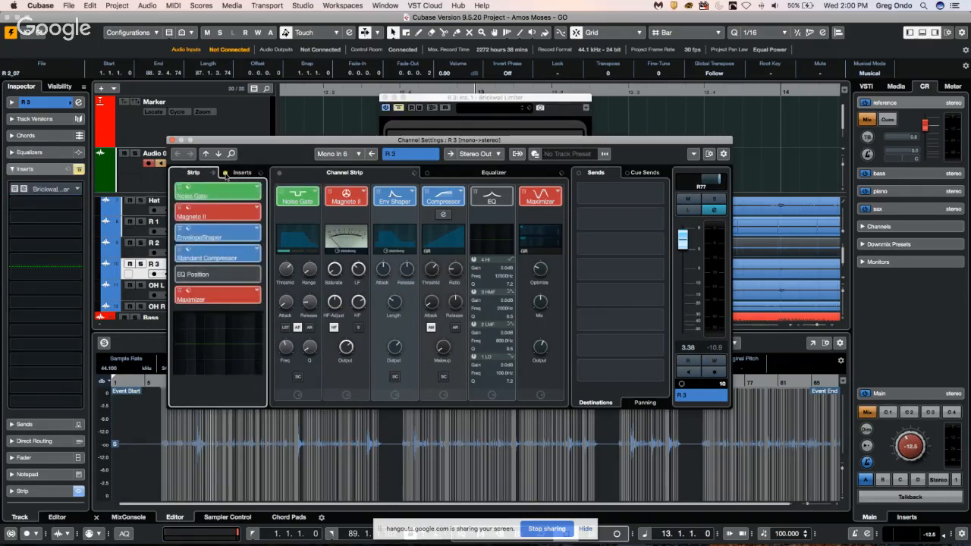
{"action": "left_click", "coordinate": [225, 173]}
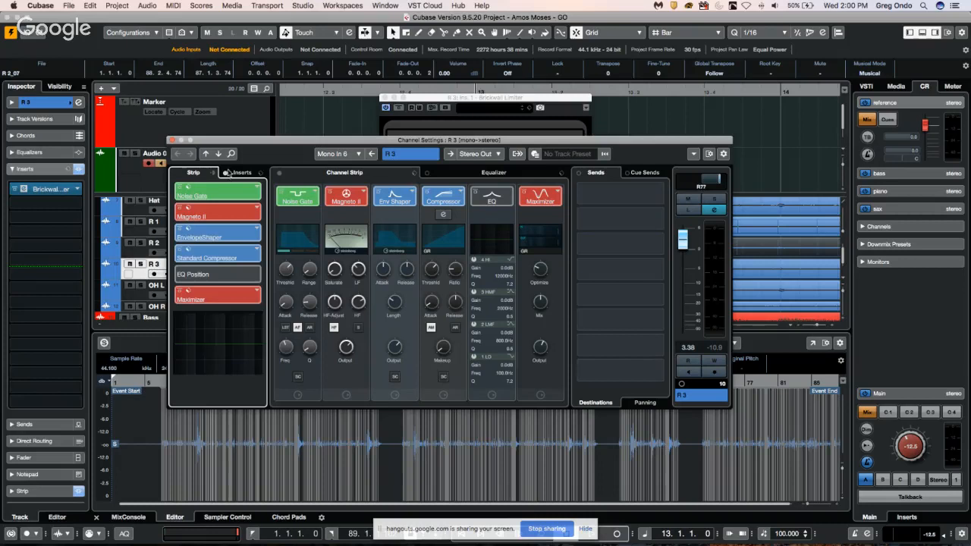
{"action": "left_click", "coordinate": [227, 173]}
{"action": "left_click", "coordinate": [225, 173]}
{"action": "left_click", "coordinate": [217, 173]}
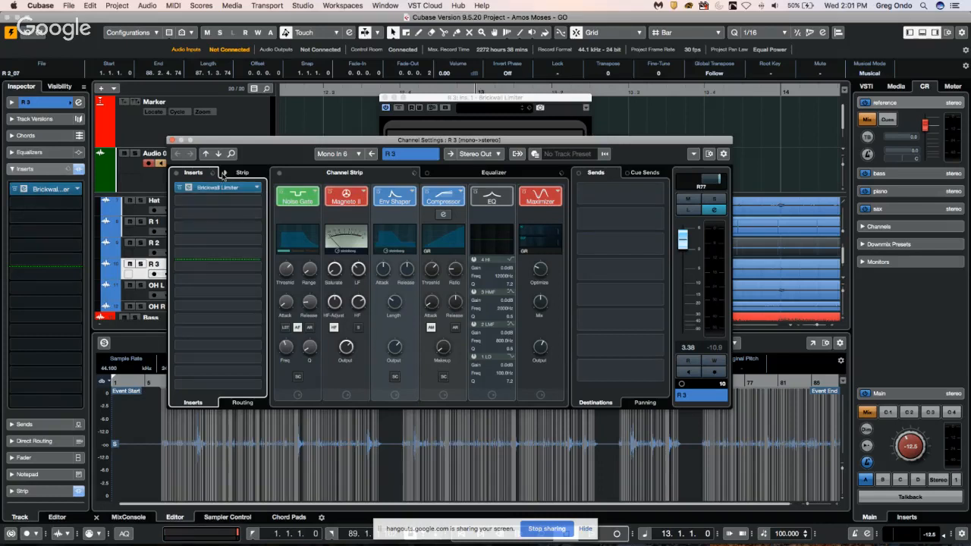
{"action": "left_click", "coordinate": [221, 174]}
{"action": "left_click", "coordinate": [214, 175]}
{"action": "mouse_move", "coordinate": [249, 262]}
{"action": "left_mouse_down"}
{"action": "mouse_move", "coordinate": [235, 341]}
{"action": "mouse_move", "coordinate": [244, 267]}
{"action": "left_mouse_up"}
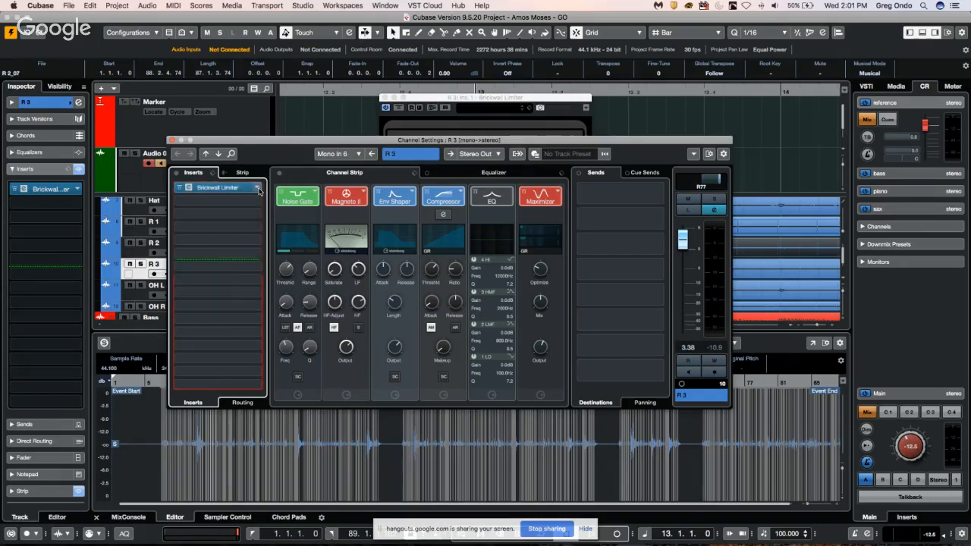
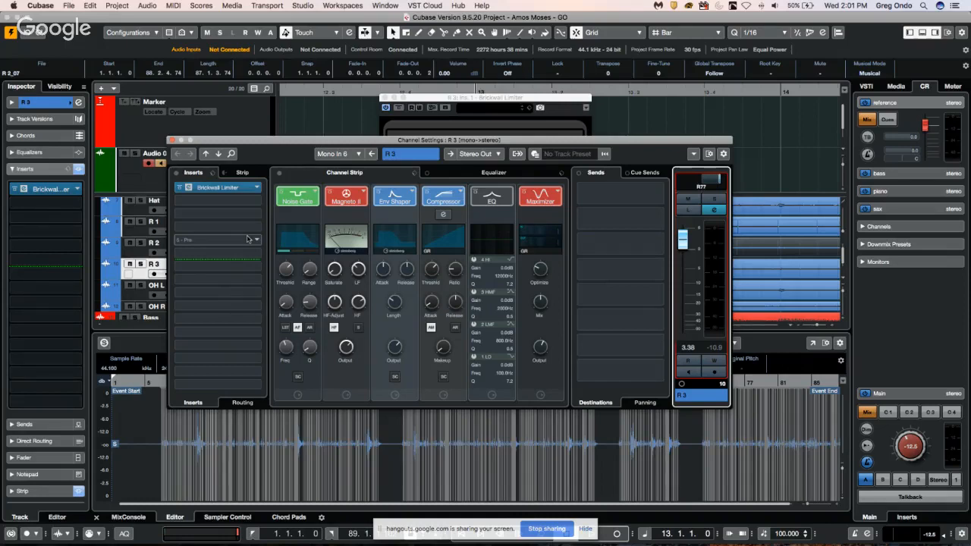
Close R 3's channel settings and Brickwall Limiter windows, and solo the Bass track.
{"action": "left_click", "coordinate": [172, 141]}
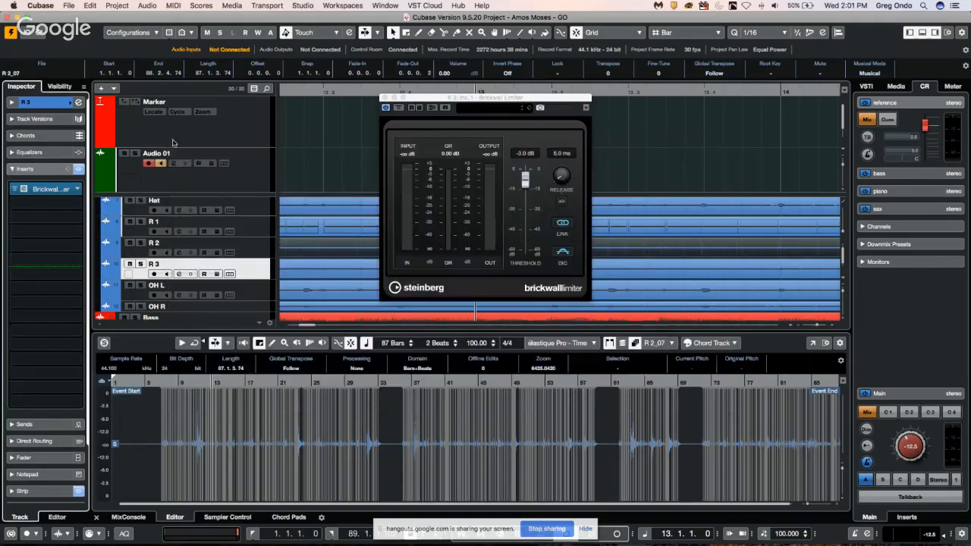
{"action": "left_click", "coordinate": [384, 96]}
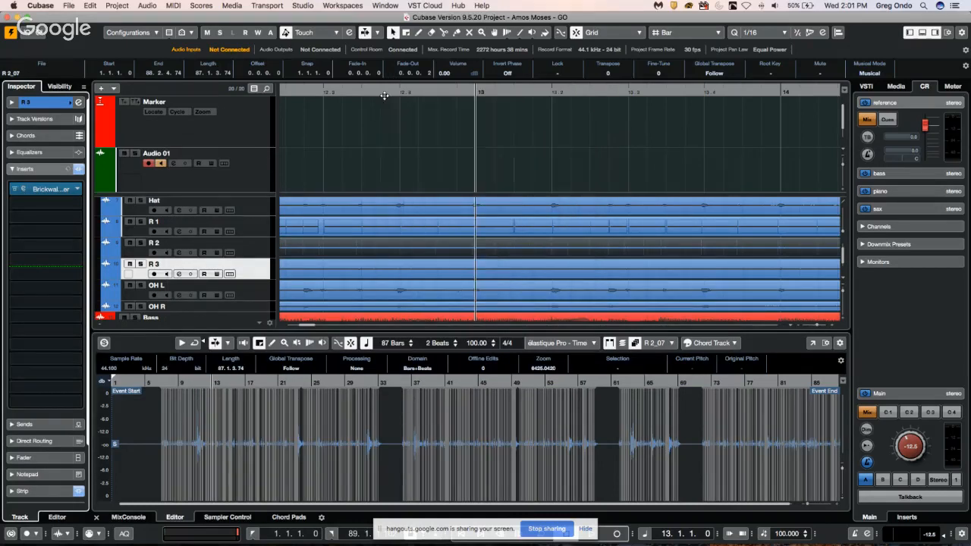
{"action": "scroll", "coordinate": [337, 220], "scroll_direction": "down", "scroll_amount": 1}
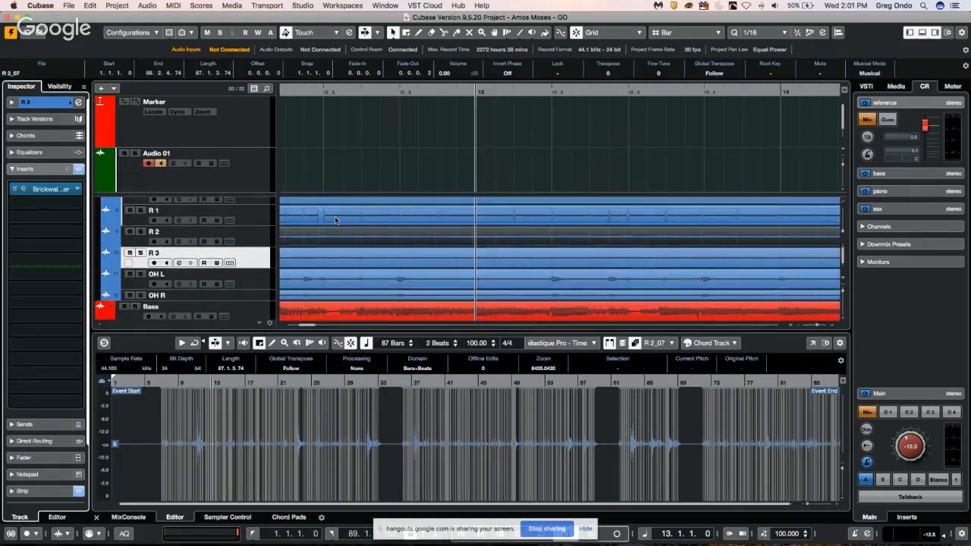
{"action": "scroll", "coordinate": [337, 220], "scroll_direction": "down", "scroll_amount": 3}
{"action": "left_click", "coordinate": [251, 234]}
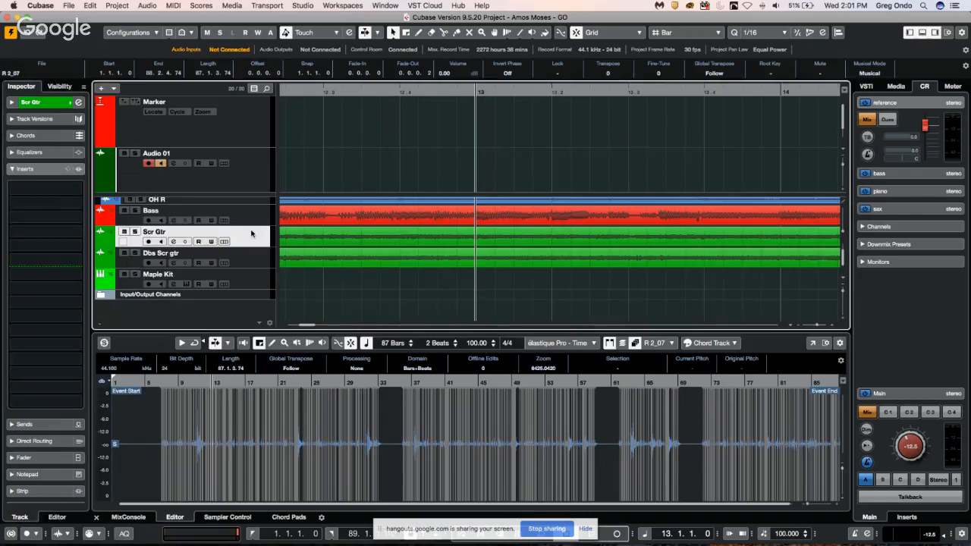
{"action": "left_click", "coordinate": [248, 217]}
{"action": "left_click", "coordinate": [135, 210]}
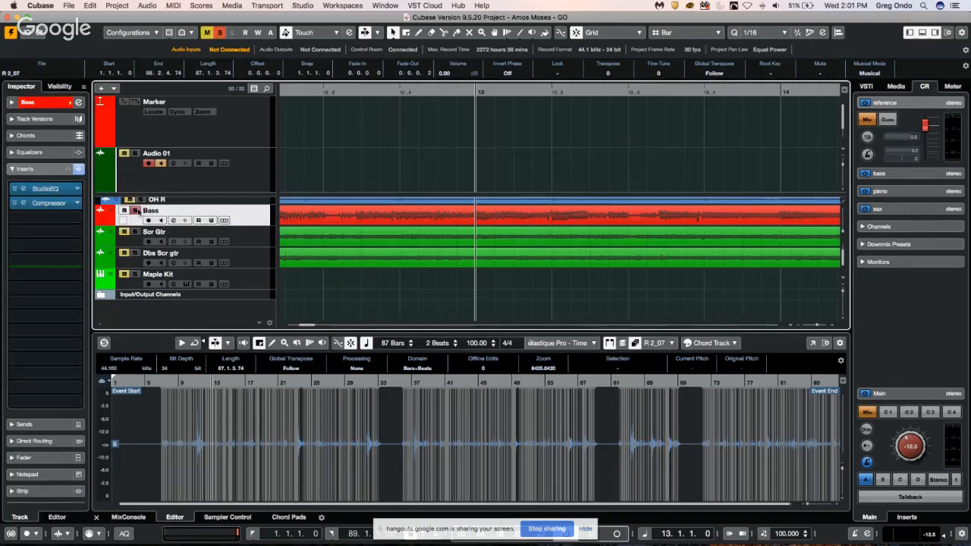
Switch to the open project "beatles stones CX" and activate it.
{"action": "left_click", "coordinate": [375, 6]}
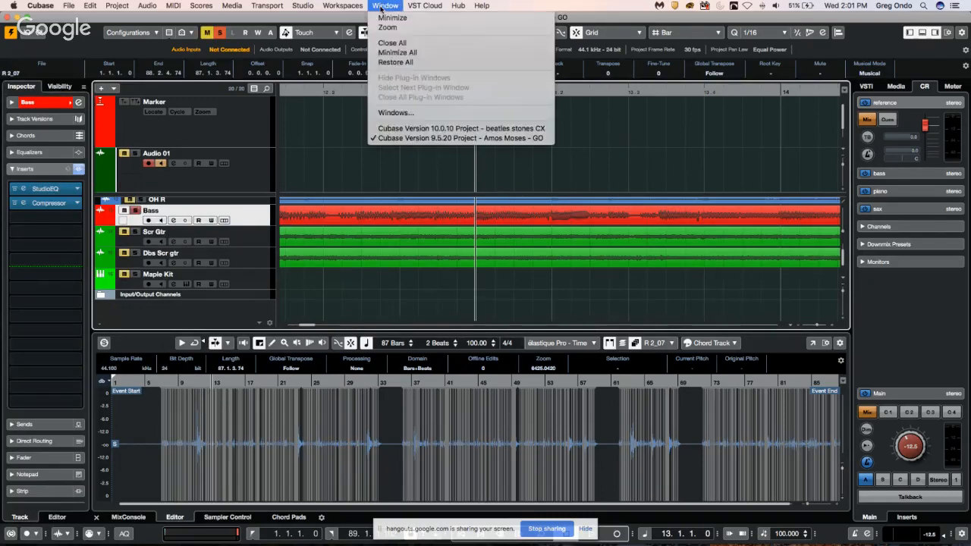
{"action": "mouse_move", "coordinate": [410, 5]}
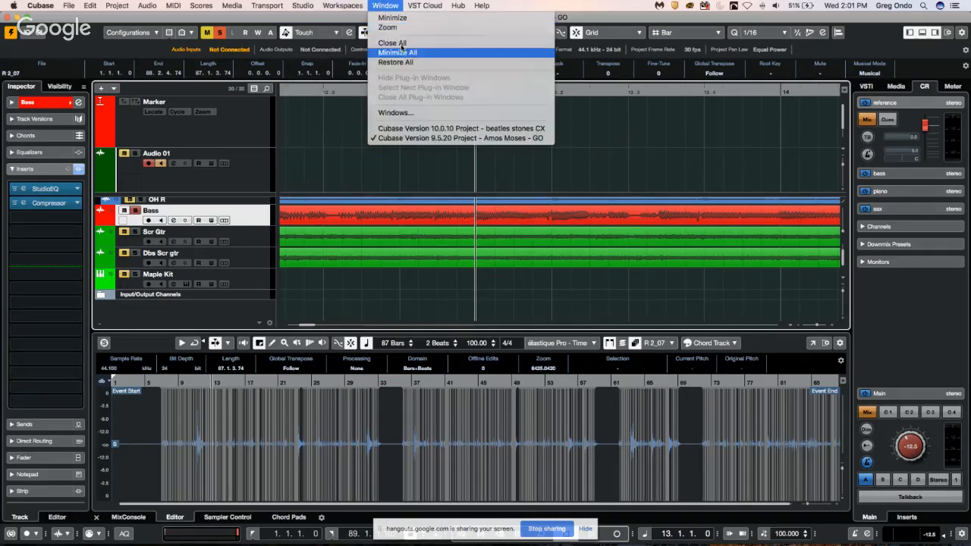
{"action": "mouse_move", "coordinate": [316, 6]}
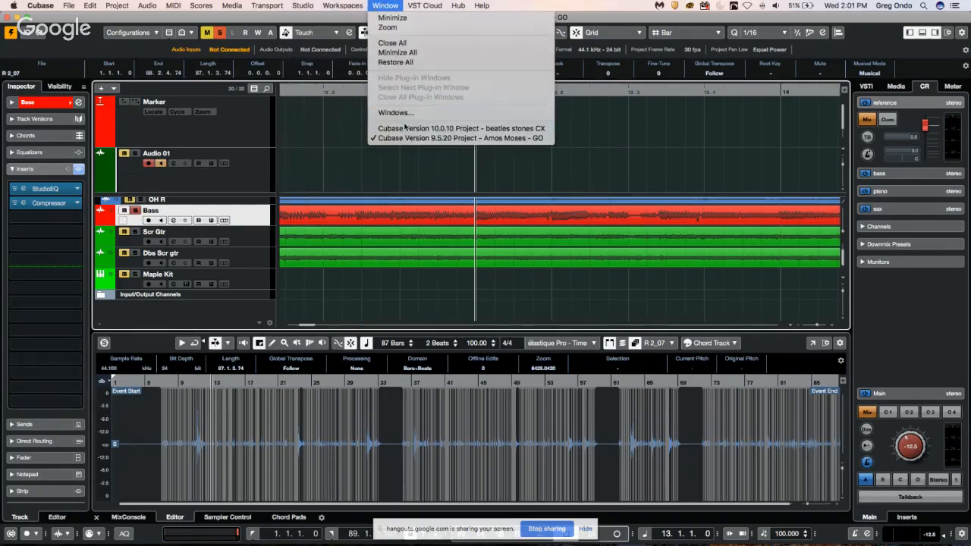
{"action": "left_click", "coordinate": [405, 128]}
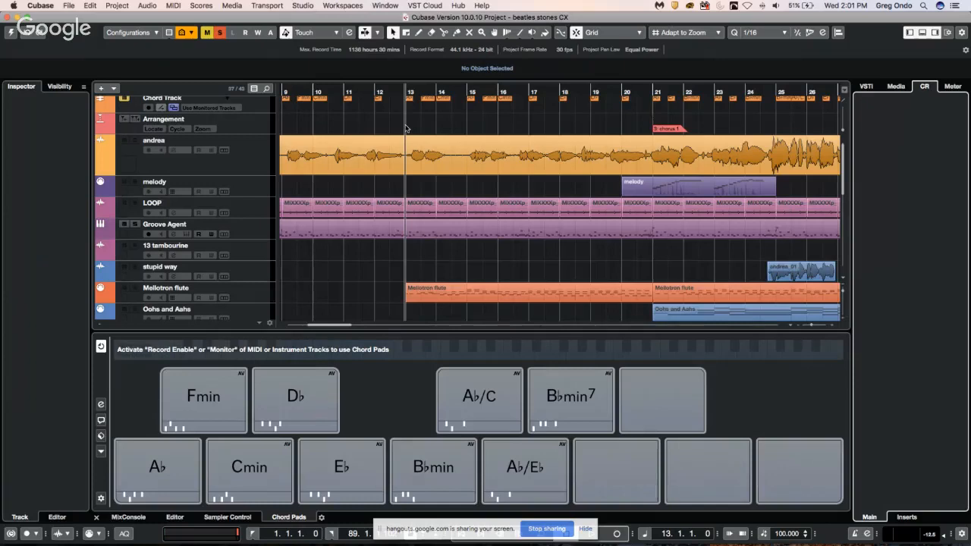
{"action": "left_click", "coordinate": [12, 34]}
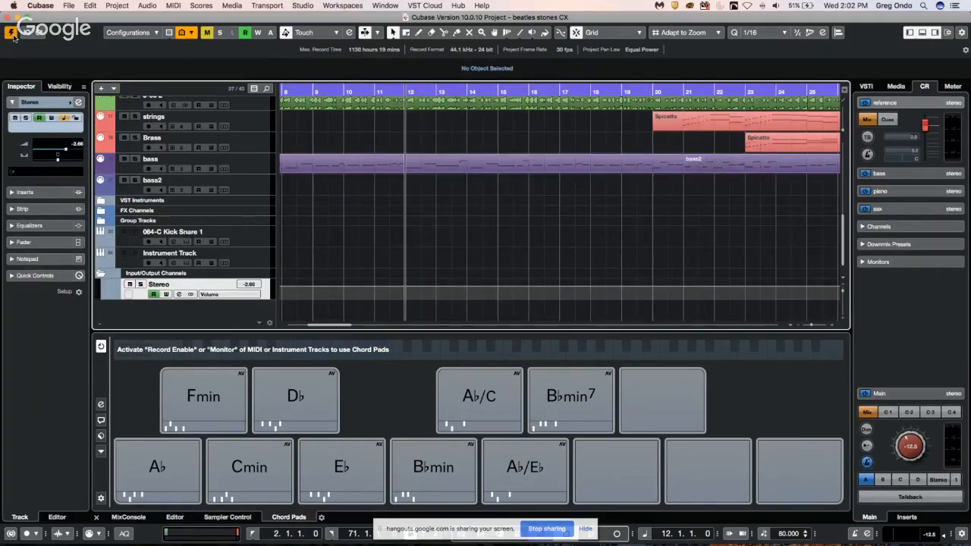
Solo the audio track directly below the Arrangement track and audition it from about bar 8.
{"action": "left_click_drag", "start_coordinate": [326, 90], "coordinate": [323, 65]}
{"action": "scroll", "coordinate": [347, 195], "scroll_direction": "up", "scroll_amount": 10}
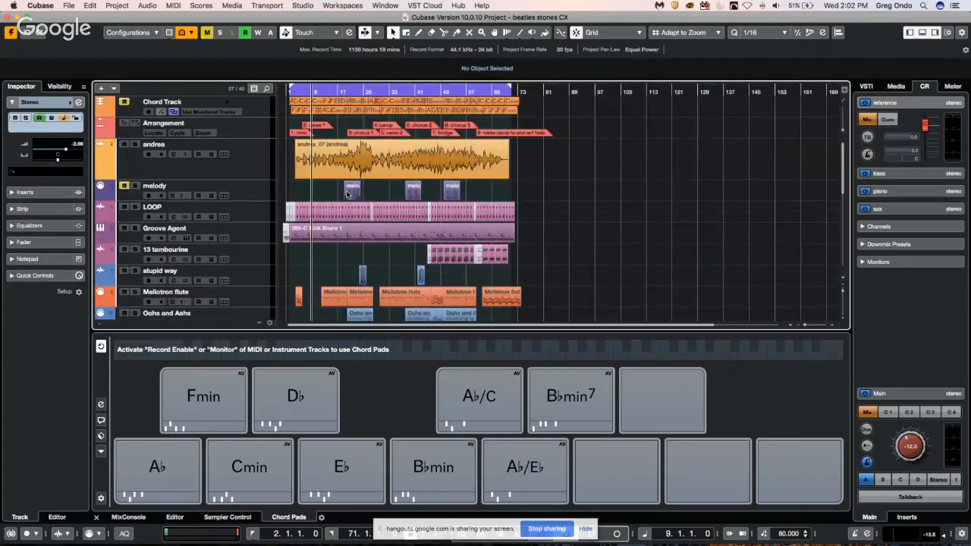
{"action": "left_click", "coordinate": [245, 161]}
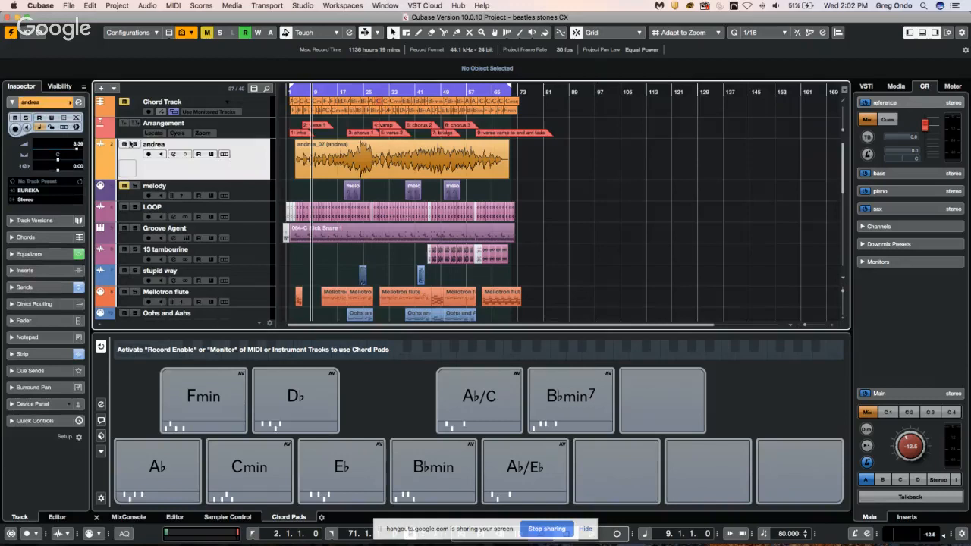
{"action": "left_click", "coordinate": [134, 143]}
{"action": "left_click_drag", "start_coordinate": [307, 91], "coordinate": [578, 173]}
{"action": "key", "text": "space"}
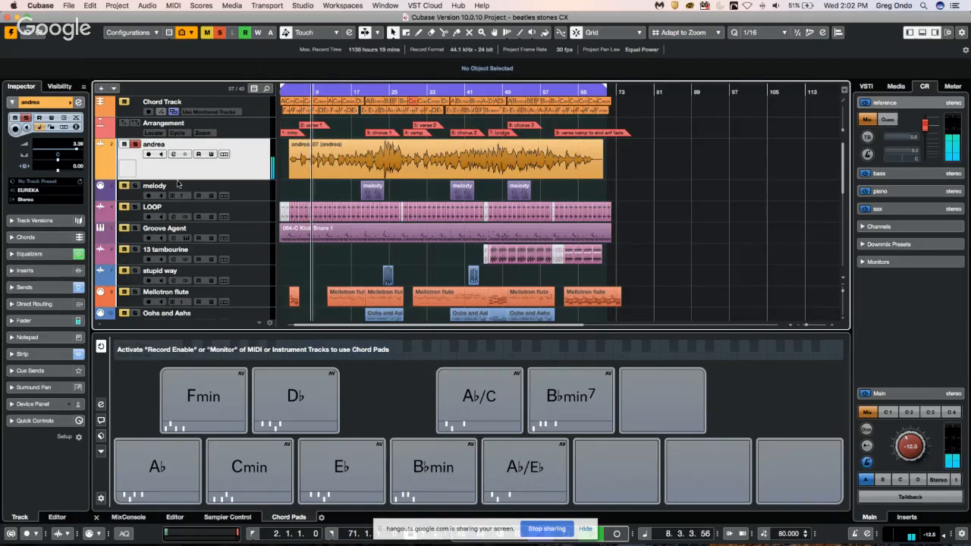
{"action": "key", "text": "space"}
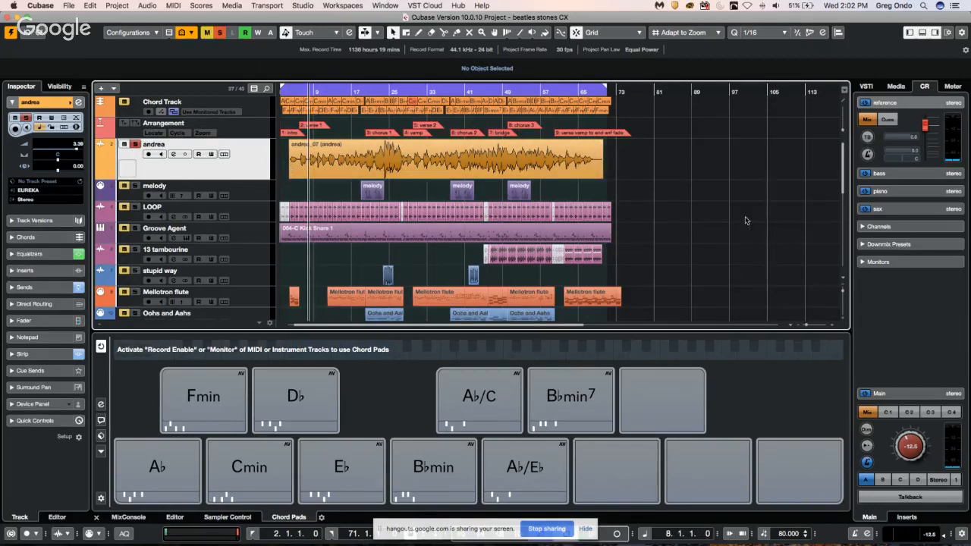
Choose the Object Selection tool and examine its available sizing modes.
{"action": "right_click", "coordinate": [530, 174]}
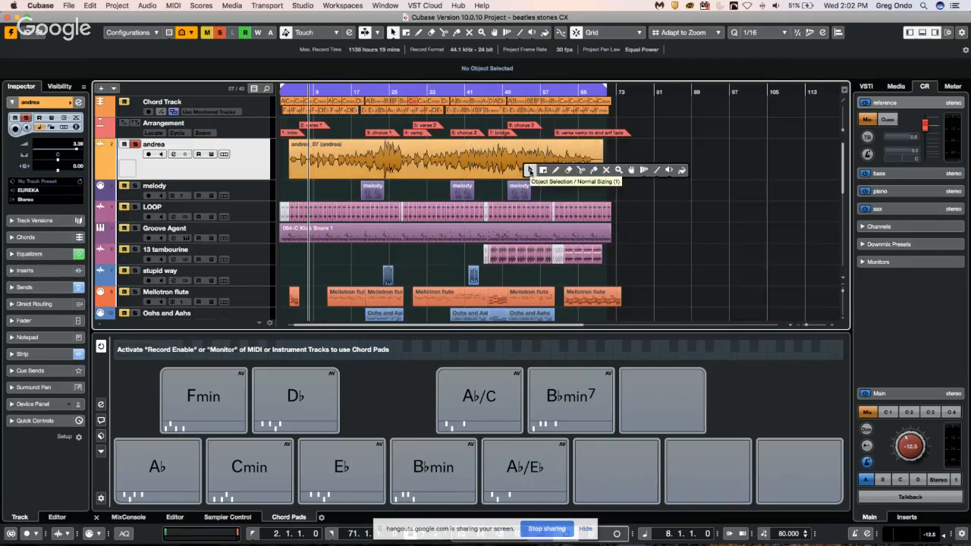
{"action": "left_click", "coordinate": [529, 170]}
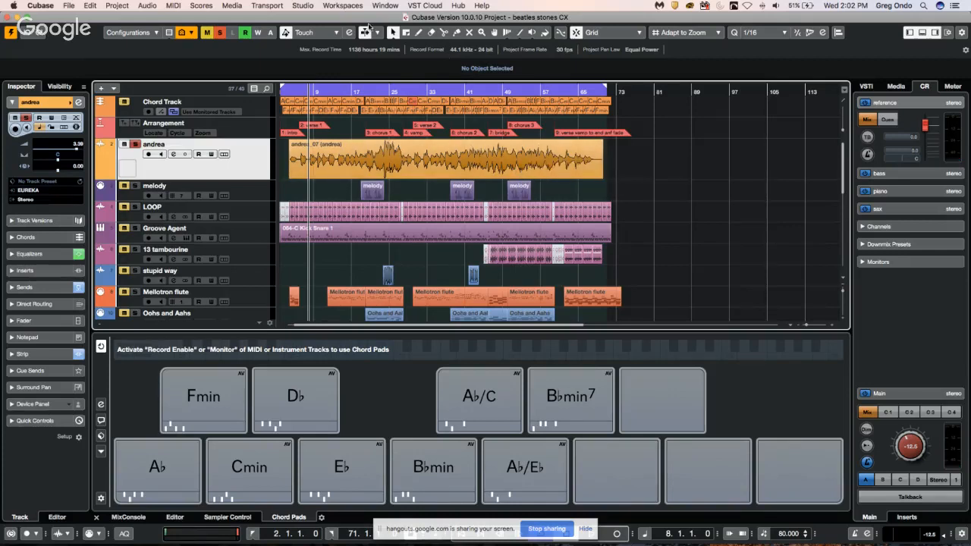
{"action": "left_click", "coordinate": [393, 36]}
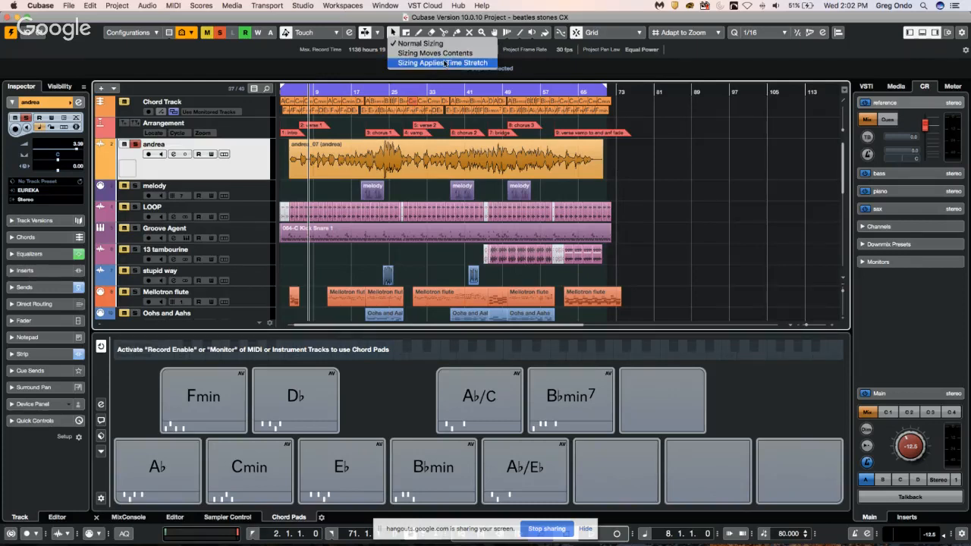
Browse the Loops & Samples media library and open the Hip Hop Vault content set.
{"action": "left_click", "coordinate": [897, 86]}
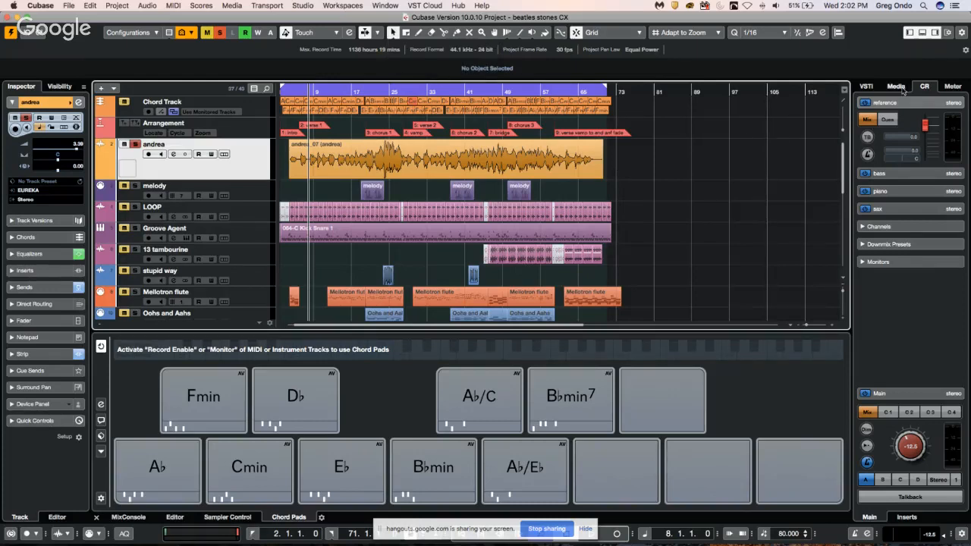
{"action": "left_click", "coordinate": [881, 159]}
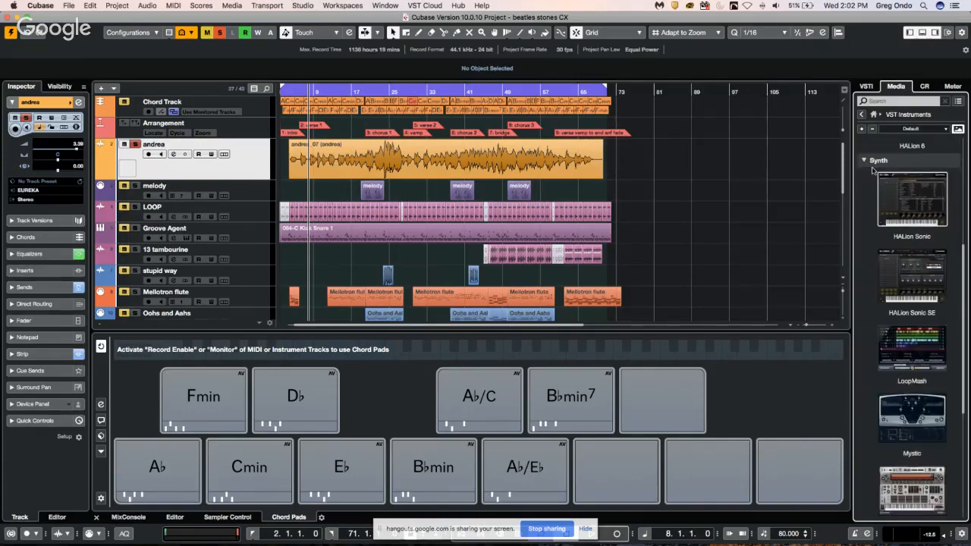
{"action": "left_click", "coordinate": [861, 116]}
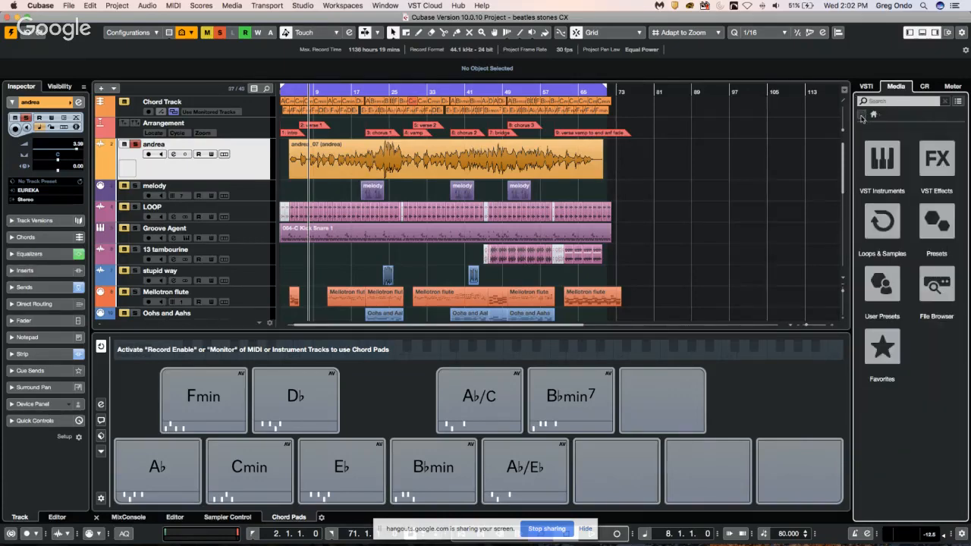
{"action": "left_click", "coordinate": [896, 221]}
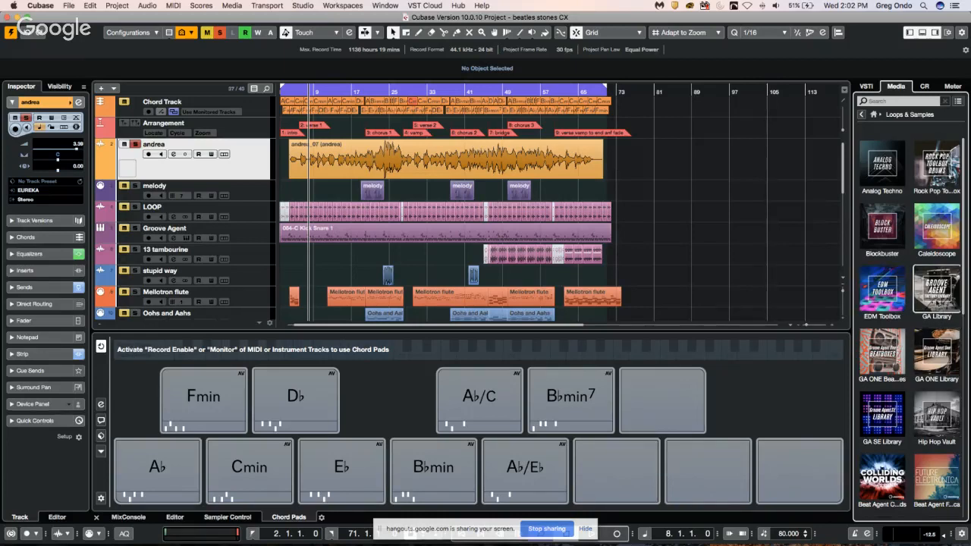
{"action": "scroll", "coordinate": [937, 303], "scroll_direction": "down", "scroll_amount": 1}
{"action": "scroll", "coordinate": [937, 303], "scroll_direction": "down", "scroll_amount": 2}
{"action": "left_click", "coordinate": [945, 398]}
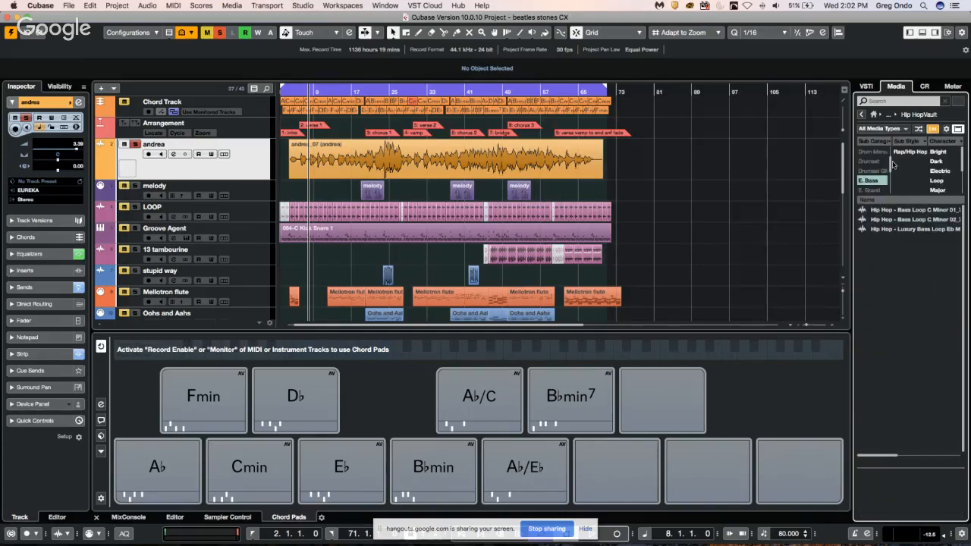
Clear the E. Bass filter in the Hip Hop Vault results and audition several 90s Hip Hop loops, including Drum Loop 02 and 04.
{"action": "left_click", "coordinate": [872, 184]}
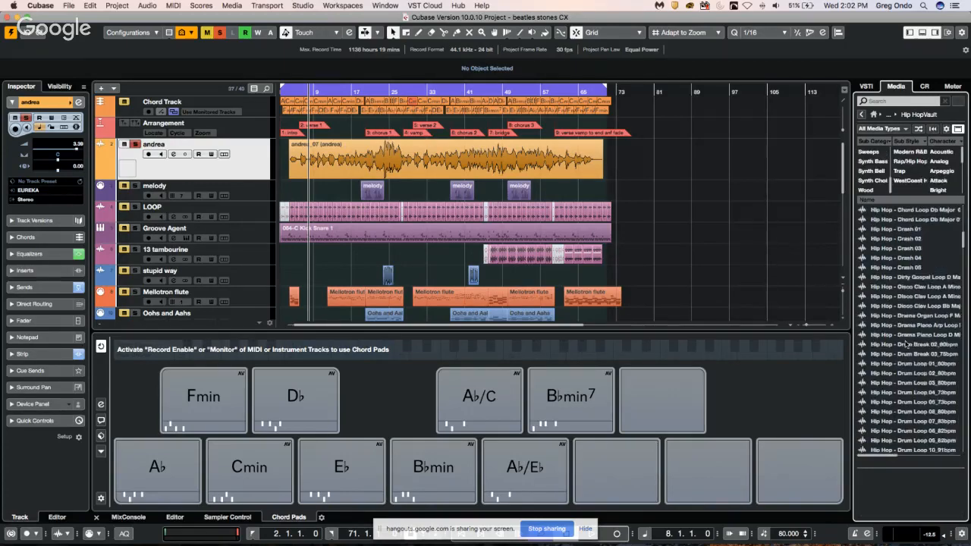
{"action": "scroll", "coordinate": [906, 342], "scroll_direction": "down", "scroll_amount": 10}
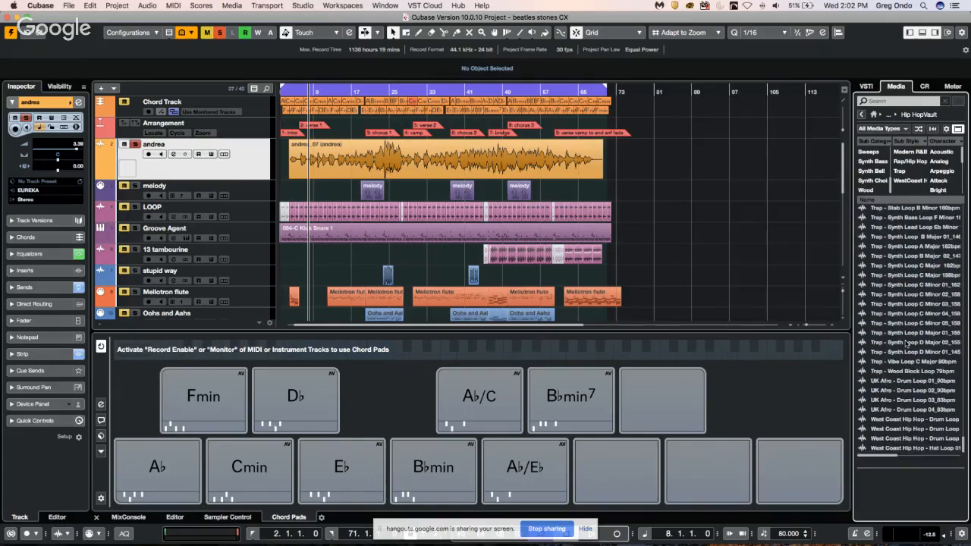
{"action": "scroll", "coordinate": [906, 343], "scroll_direction": "up", "scroll_amount": 10}
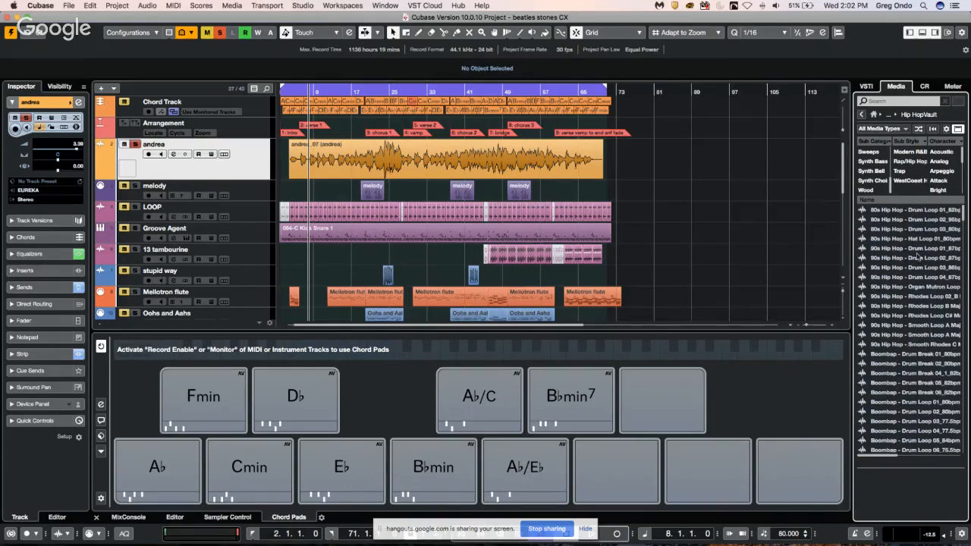
{"action": "left_click", "coordinate": [917, 258]}
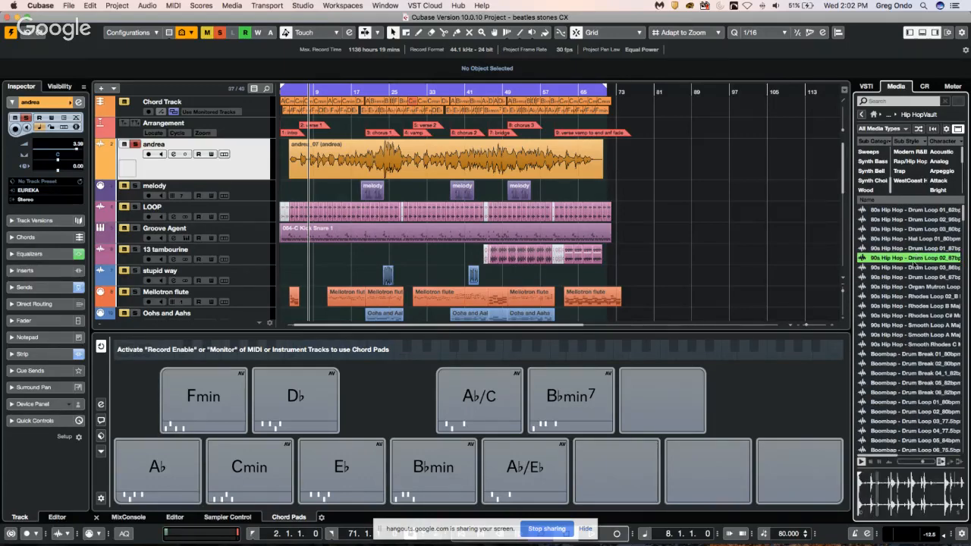
{"action": "left_click", "coordinate": [895, 316]}
{"action": "left_click", "coordinate": [894, 279]}
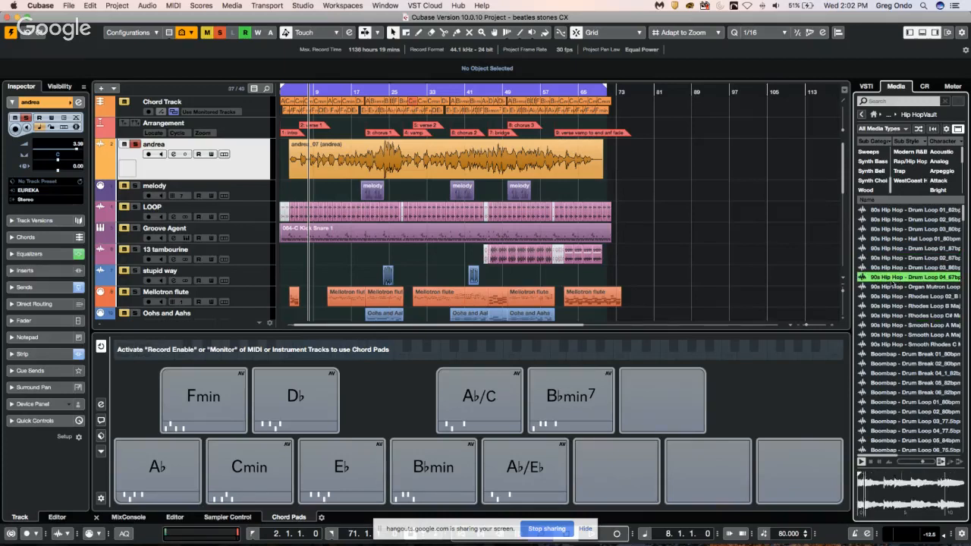
Place 90s Hip Hop - Drum Loop 04_67bpm on the audio track below Arrangement, starting at bar 81.
{"action": "left_click_drag", "start_coordinate": [894, 279], "coordinate": [661, 165]}
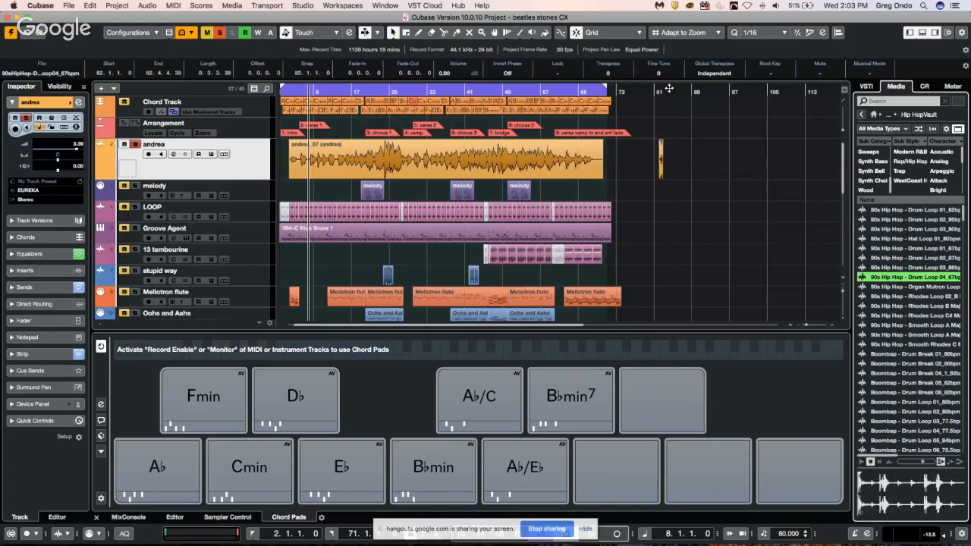
{"action": "left_click_drag", "start_coordinate": [665, 89], "coordinate": [699, 163]}
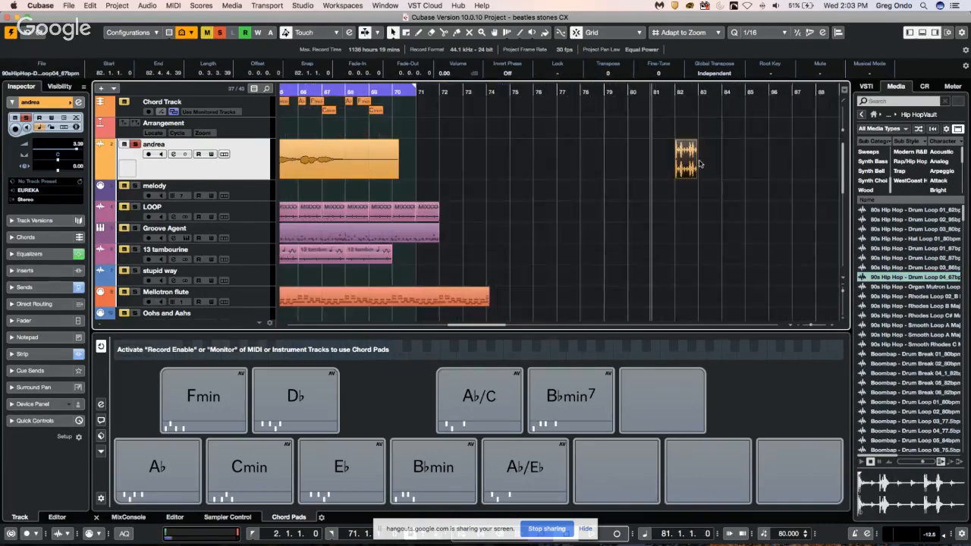
{"action": "left_click_drag", "start_coordinate": [696, 94], "coordinate": [535, 175]}
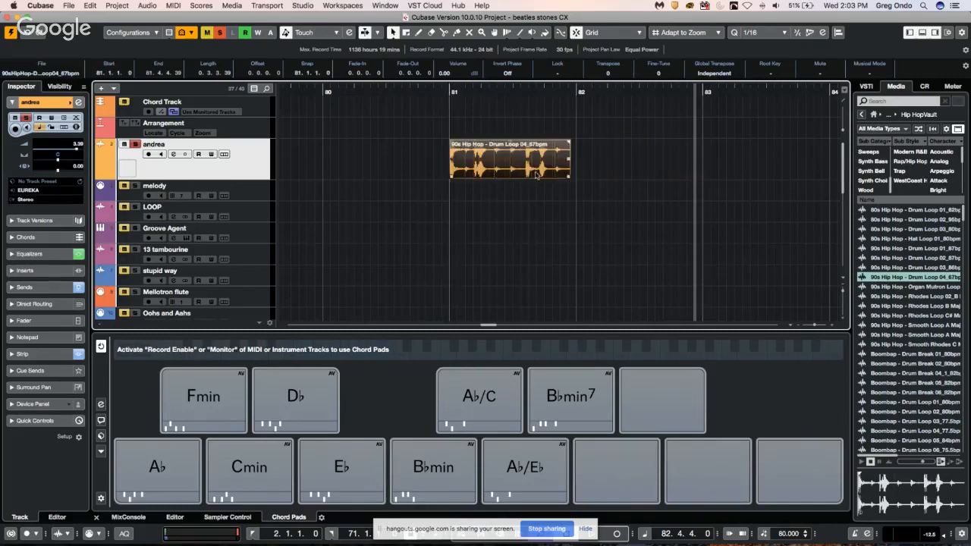
Using Sizing Applies Time Stretch, compress the drum loop at bar 81 to half a bar and audition it.
{"action": "left_click", "coordinate": [393, 34]}
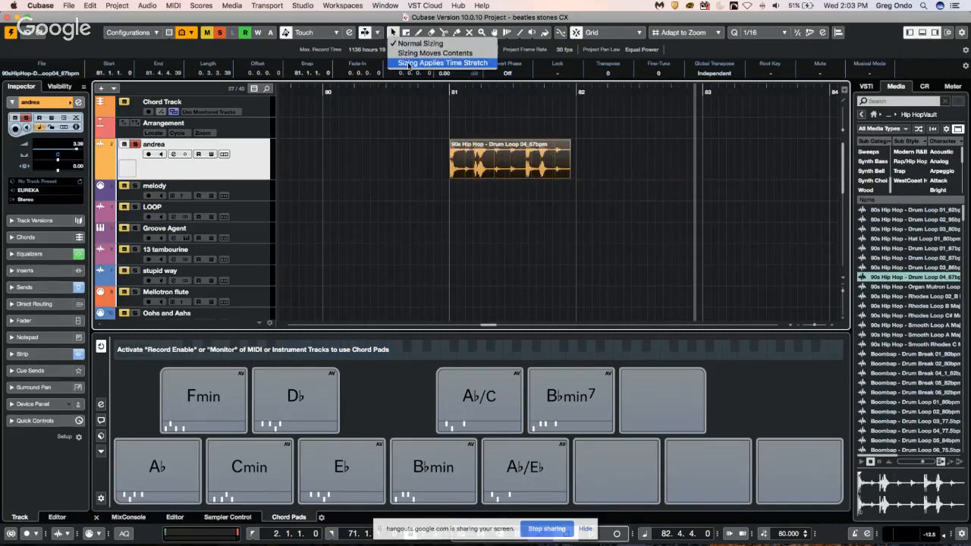
{"action": "left_click", "coordinate": [408, 63]}
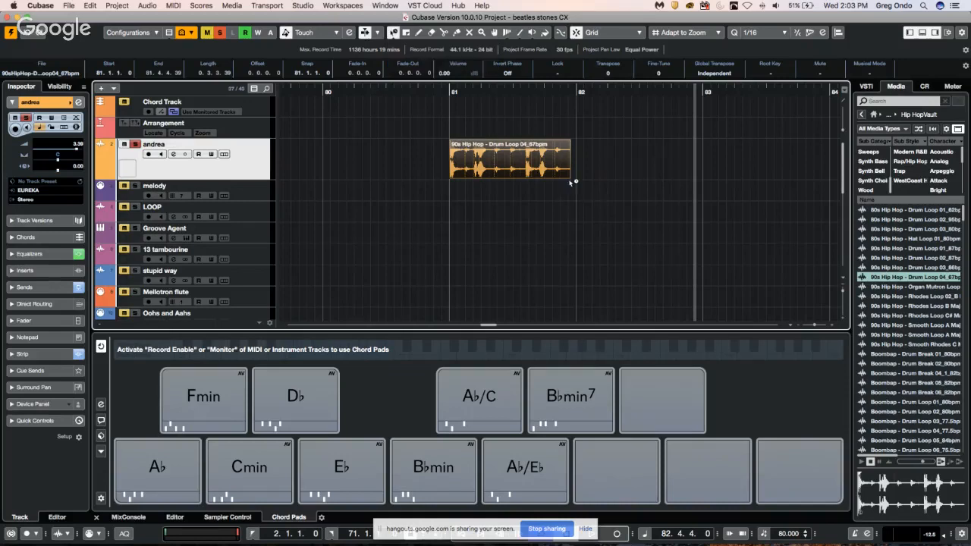
{"action": "left_click_drag", "start_coordinate": [568, 176], "coordinate": [512, 180]}
{"action": "left_click", "coordinate": [449, 88]}
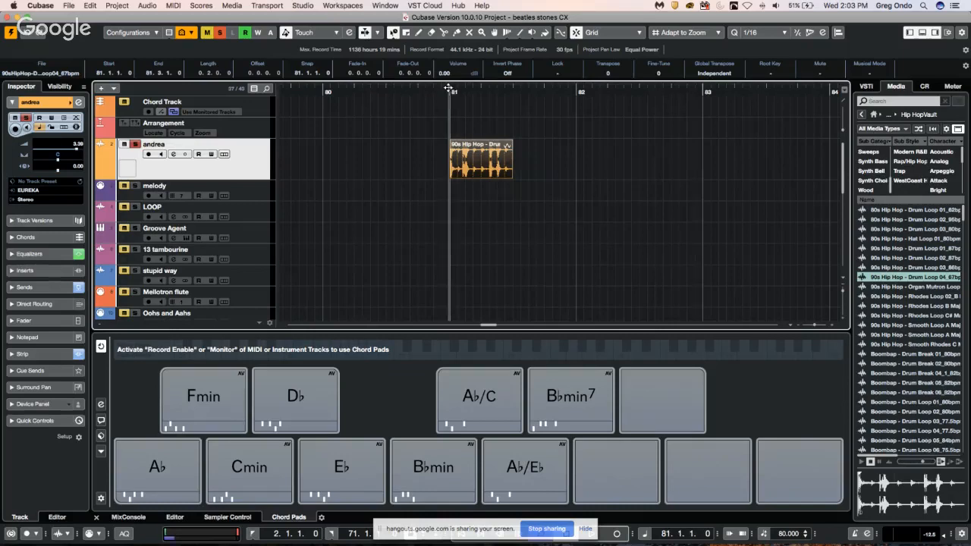
{"action": "key", "text": "space"}
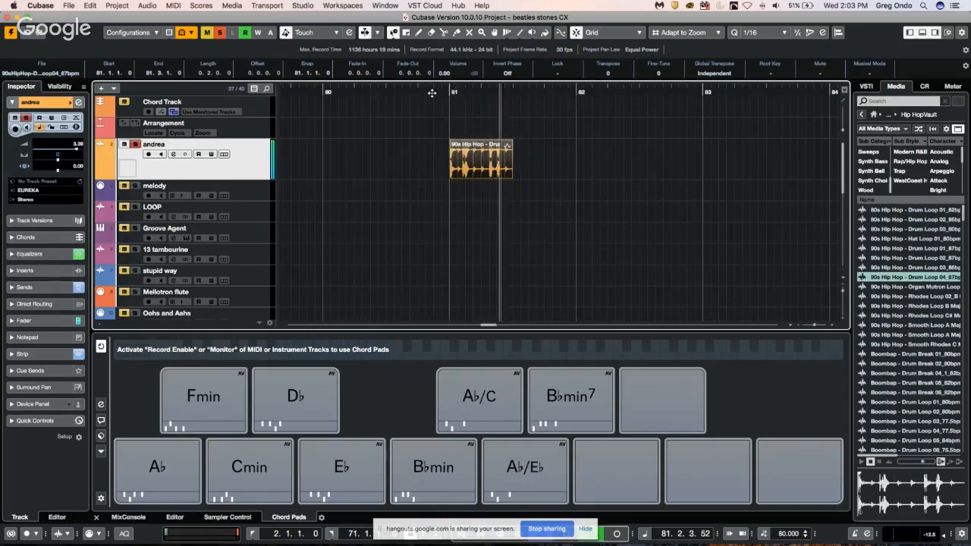
{"action": "left_click", "coordinate": [429, 92]}
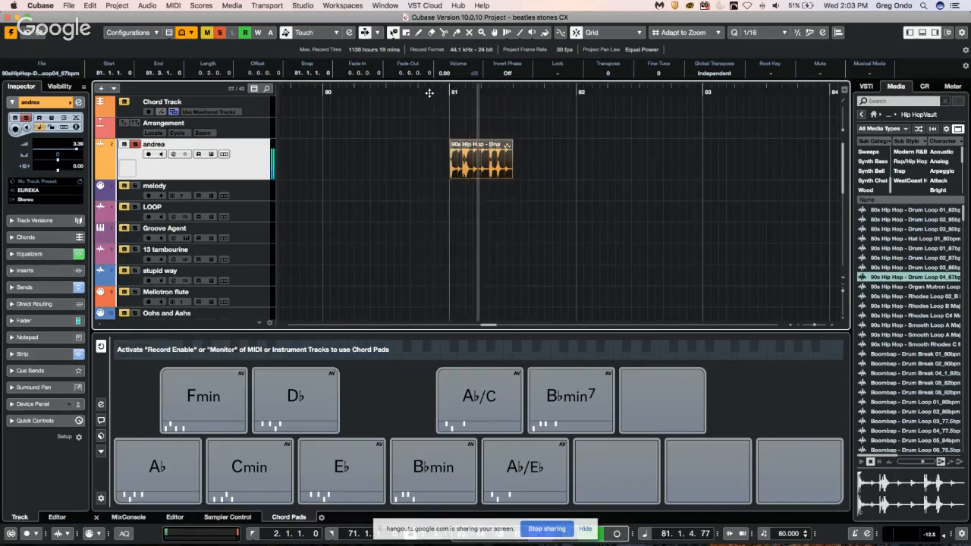
{"action": "key", "text": "space"}
{"action": "left_click", "coordinate": [443, 119]}
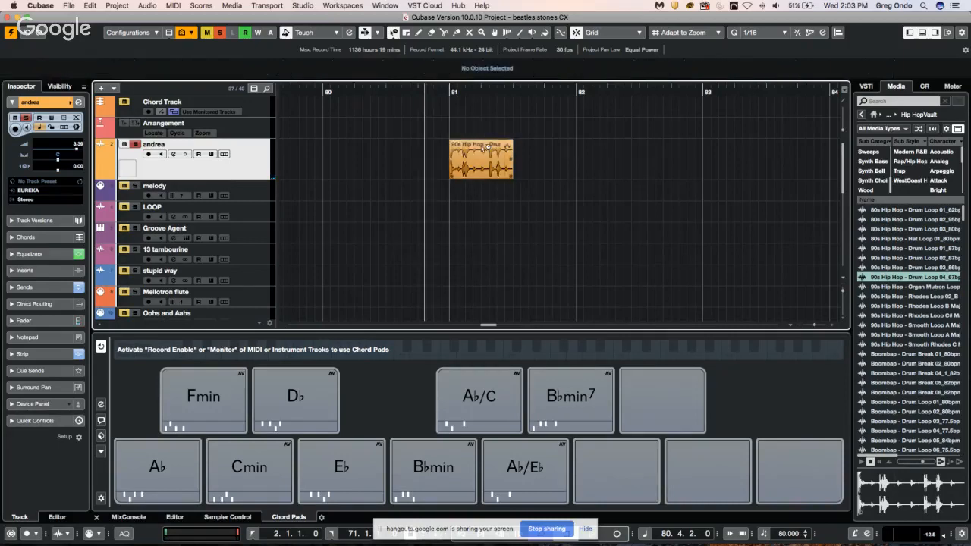
Unsolo the audio track and audition the unstretched drum loop from just before bar 81.
{"action": "left_click", "coordinate": [135, 144]}
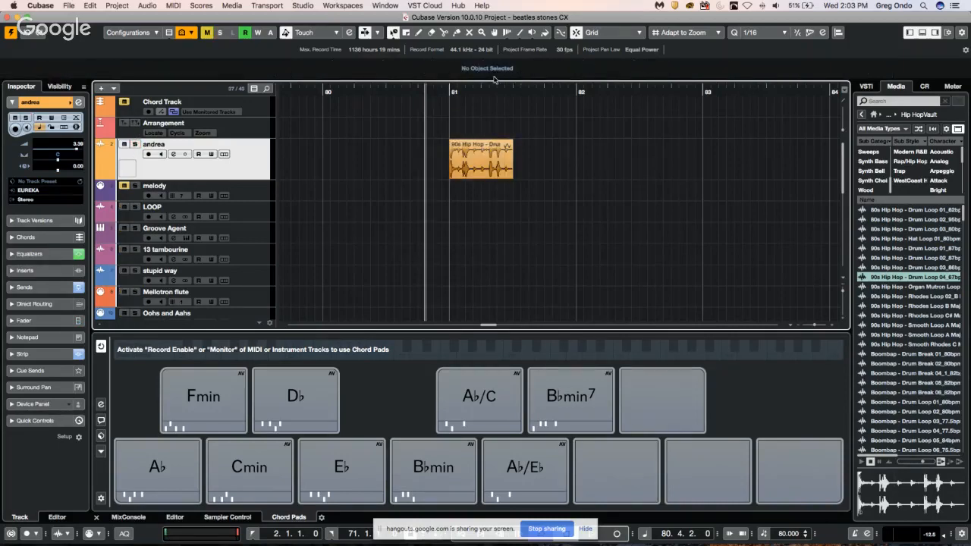
{"action": "left_click", "coordinate": [435, 89]}
{"action": "key", "text": "space"}
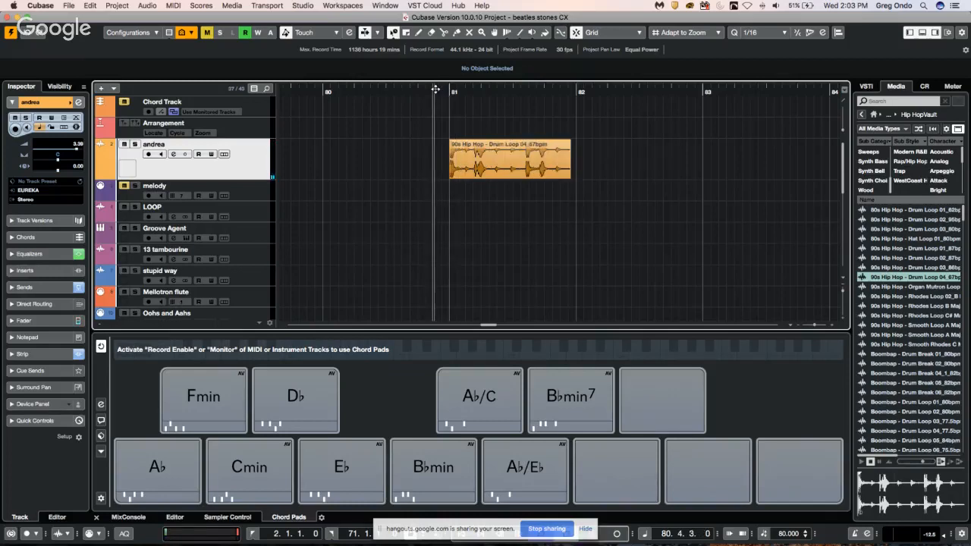
{"action": "key", "text": "space"}
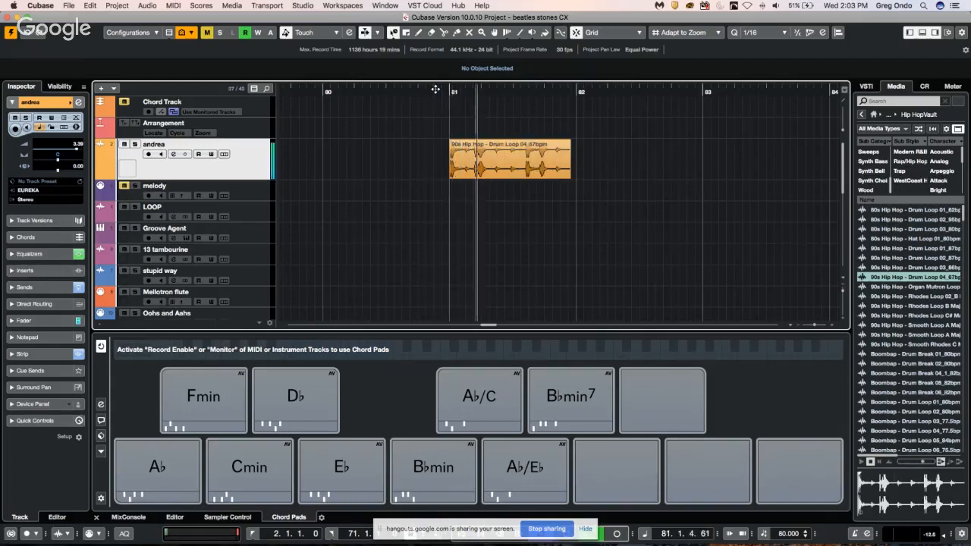
{"action": "key", "text": "space"}
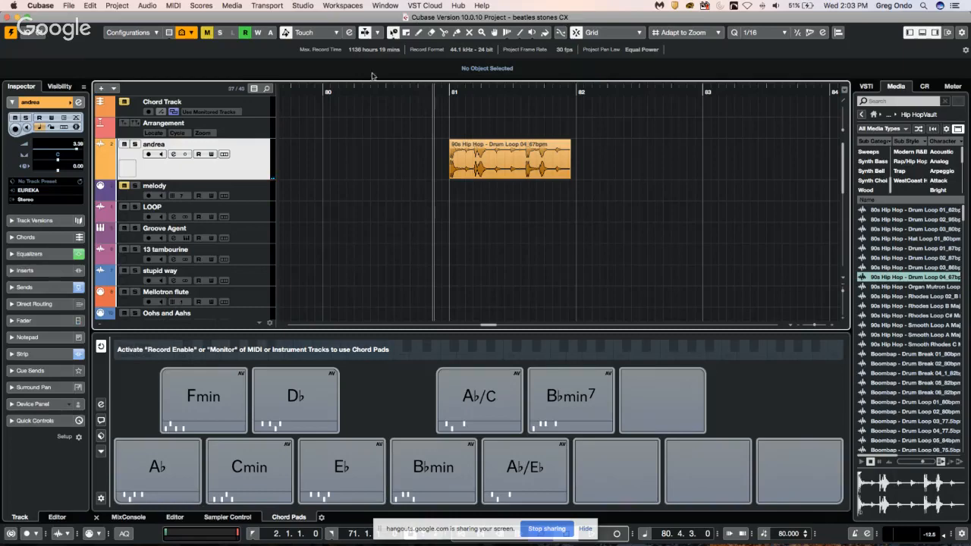
Audition the full mix from about bar 65.
{"action": "left_click_drag", "start_coordinate": [374, 89], "coordinate": [285, 86]}
{"action": "key", "text": "space"}
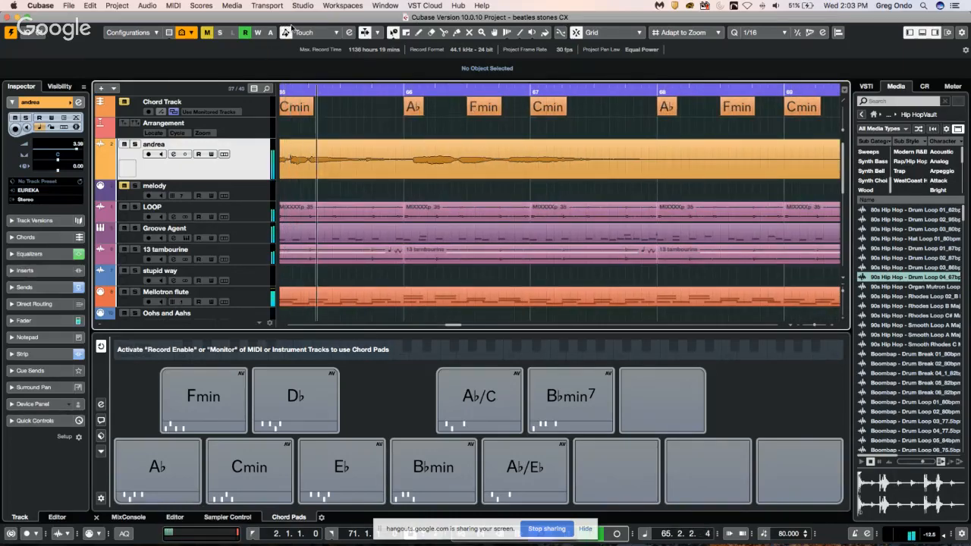
{"action": "key", "text": "space"}
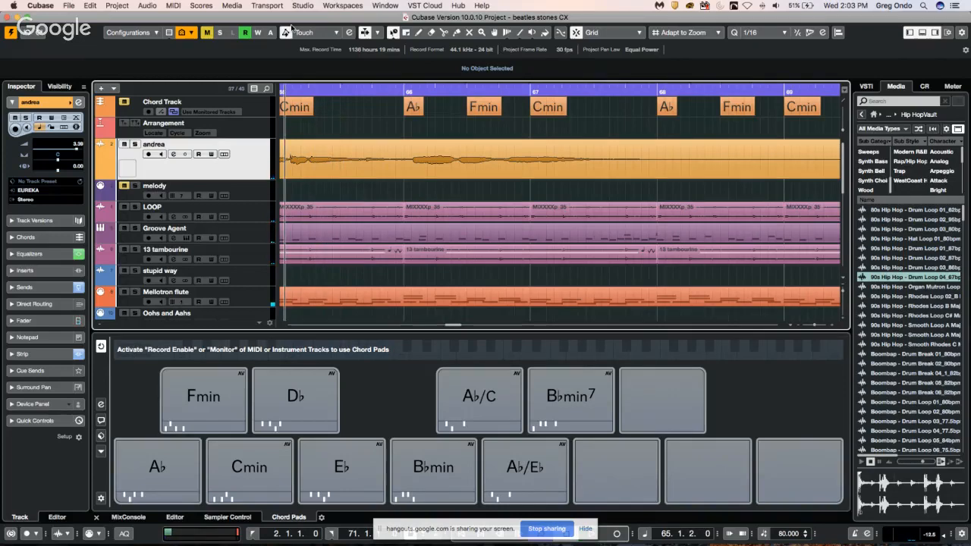
Set the Object Selection tool back to Normal Sizing and play briefly from about bar 80, ahead of the drum loop.
{"action": "key", "text": "g"}
{"action": "key", "text": "g"}
{"action": "key", "text": "g"}
{"action": "key", "text": "g"}
{"action": "key", "text": "g"}
{"action": "key", "text": "g"}
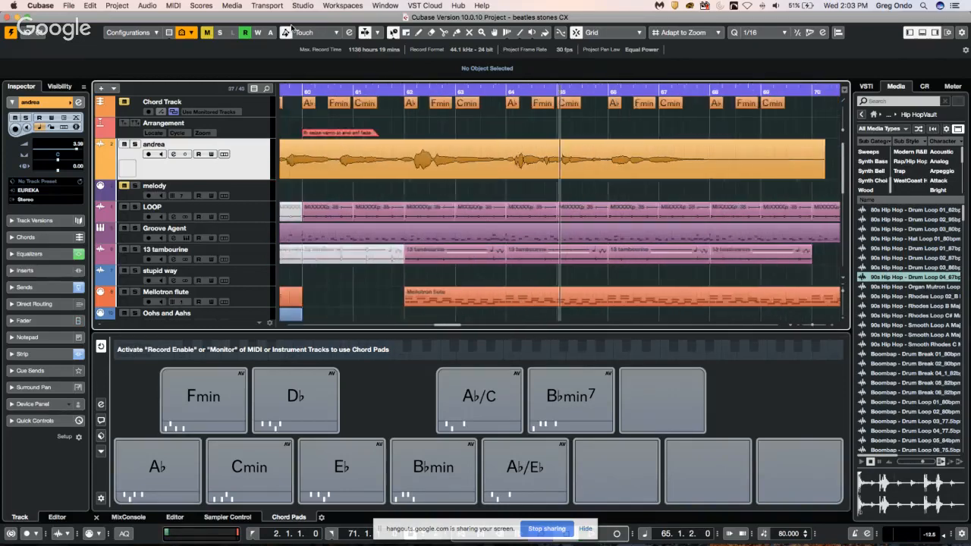
{"action": "key", "text": "g"}
{"action": "key", "text": "g"}
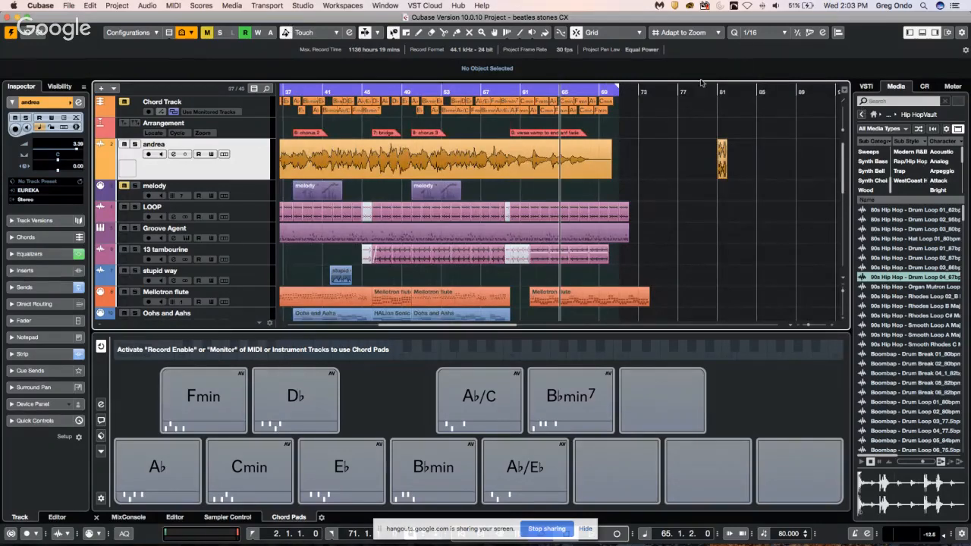
{"action": "left_click_drag", "start_coordinate": [722, 90], "coordinate": [725, 151]}
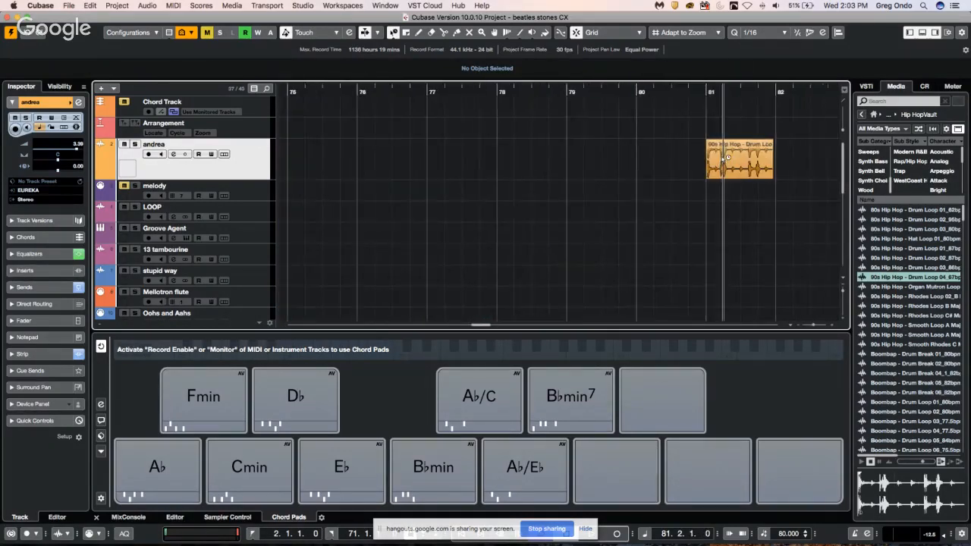
{"action": "left_click", "coordinate": [668, 94]}
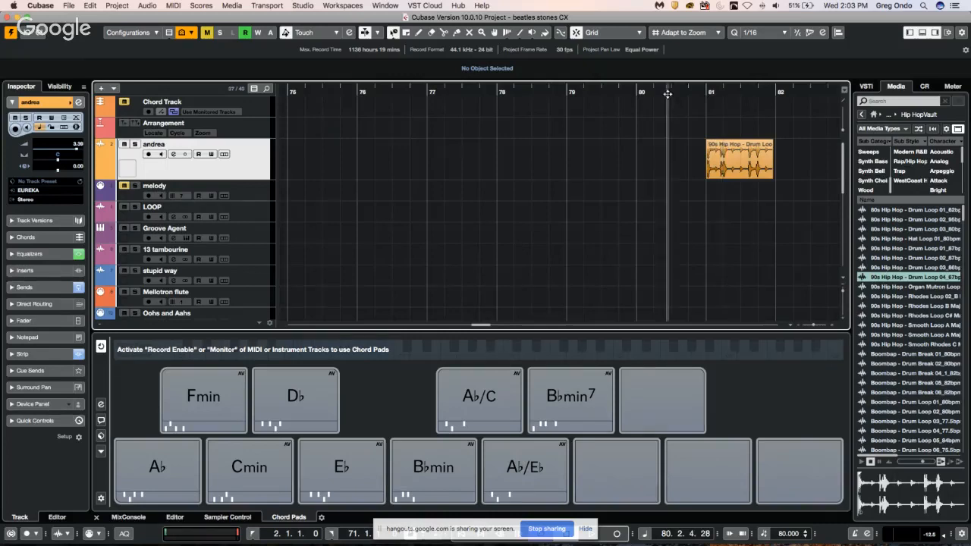
{"action": "right_click", "coordinate": [651, 135]}
{"action": "left_click", "coordinate": [651, 129]}
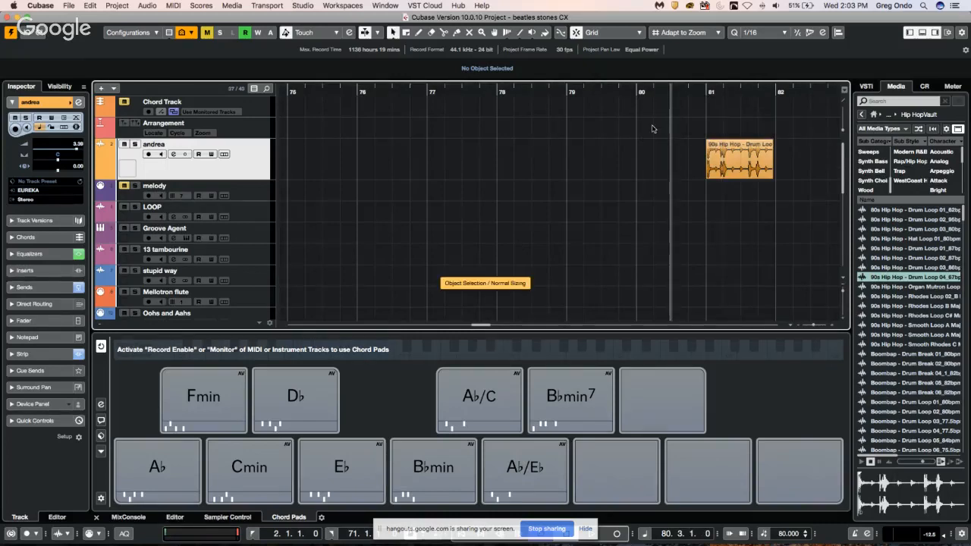
{"action": "key", "text": "space"}
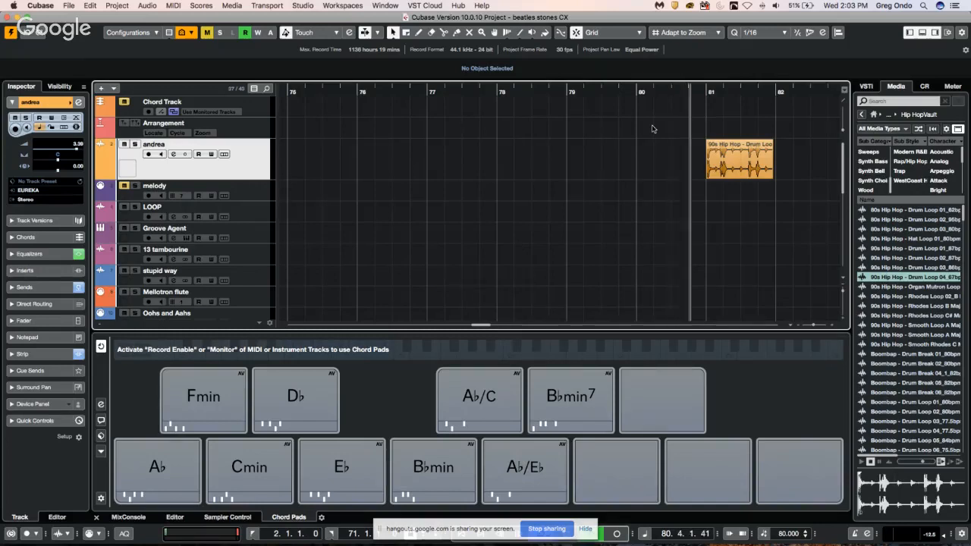
{"action": "key", "text": "space"}
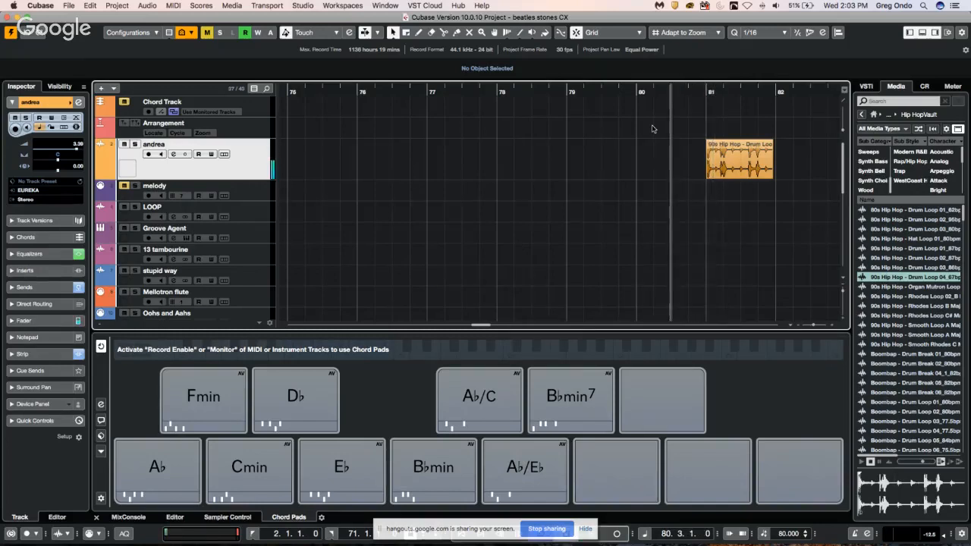
Place Boombap - Drum Break 04_1_82bpm on the same audio track at bar 77 and try playback with the track's Fader section shown.
{"action": "left_click_drag", "start_coordinate": [887, 373], "coordinate": [429, 157]}
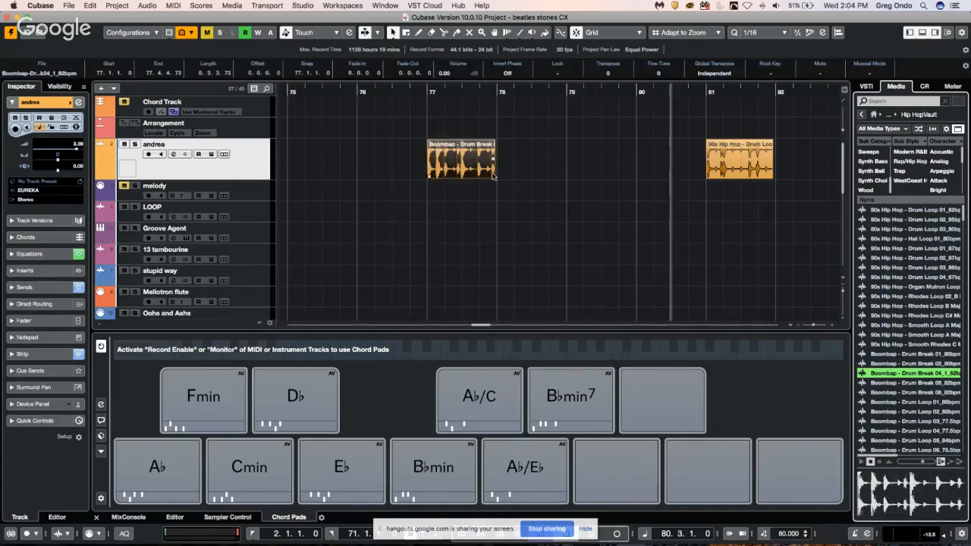
{"action": "left_click", "coordinate": [417, 91]}
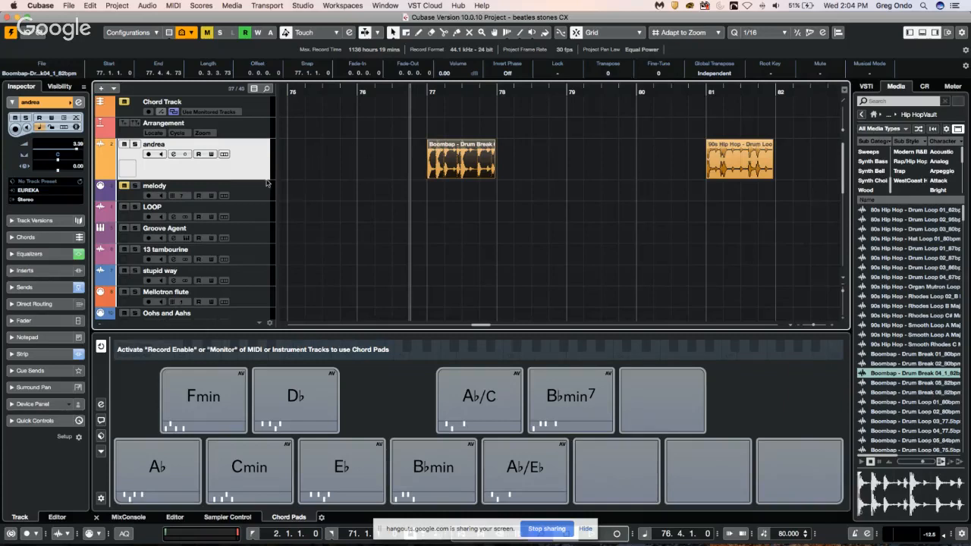
{"action": "left_click", "coordinate": [30, 320]}
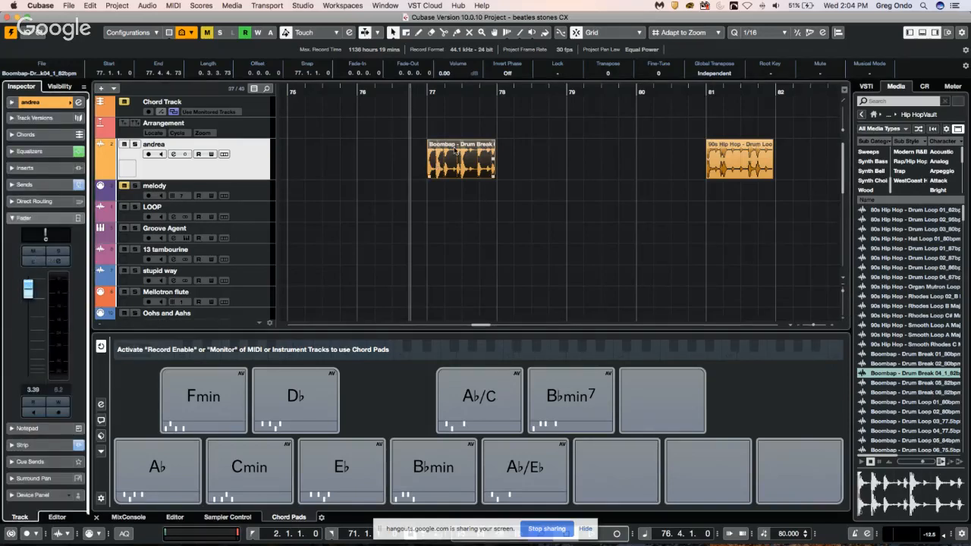
{"action": "key", "text": "space"}
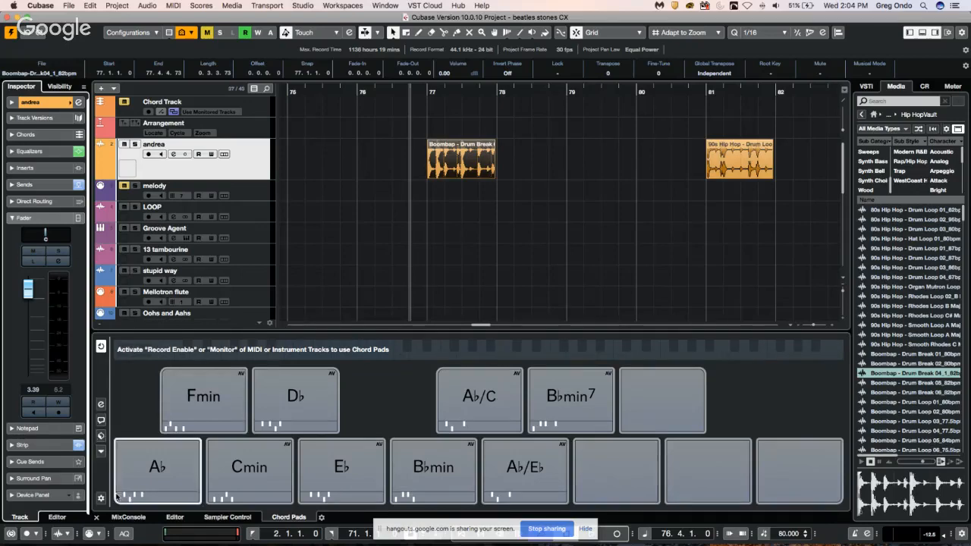
In the MixConsole, turn off automation read on the Stereo output channel and move its fader fully down and back up.
{"action": "left_click", "coordinate": [129, 517]}
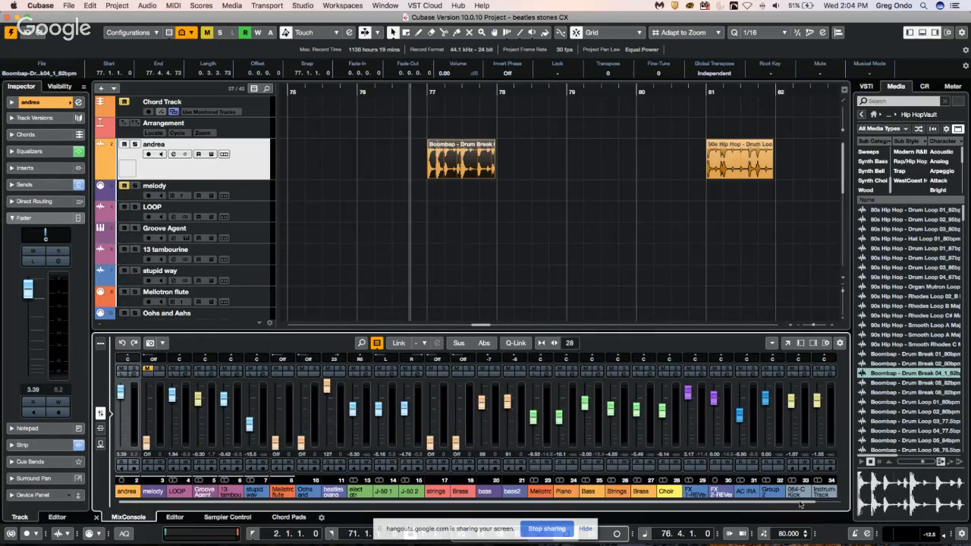
{"action": "scroll", "coordinate": [800, 513], "scroll_direction": "right", "scroll_amount": 1}
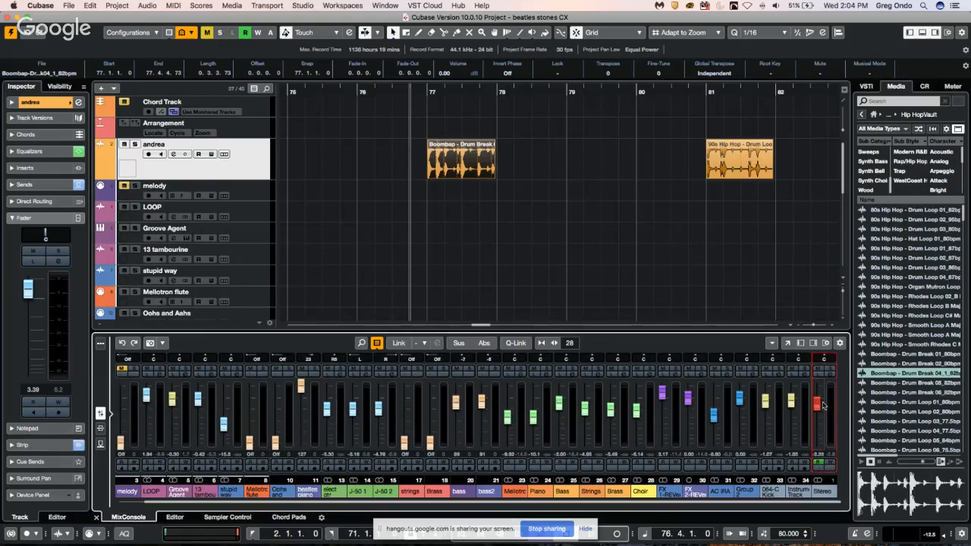
{"action": "left_click_drag", "start_coordinate": [822, 406], "coordinate": [823, 446]}
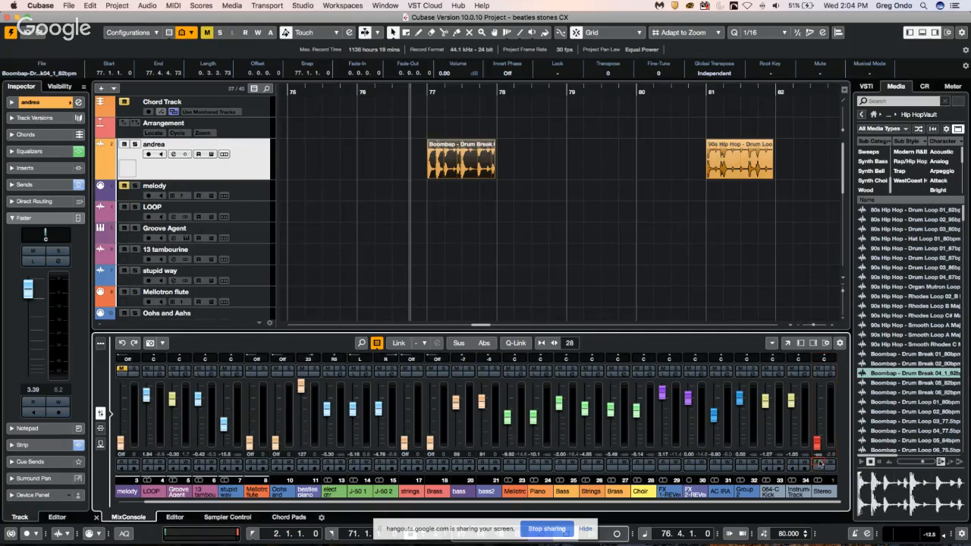
{"action": "left_click_drag", "start_coordinate": [817, 442], "coordinate": [819, 408]}
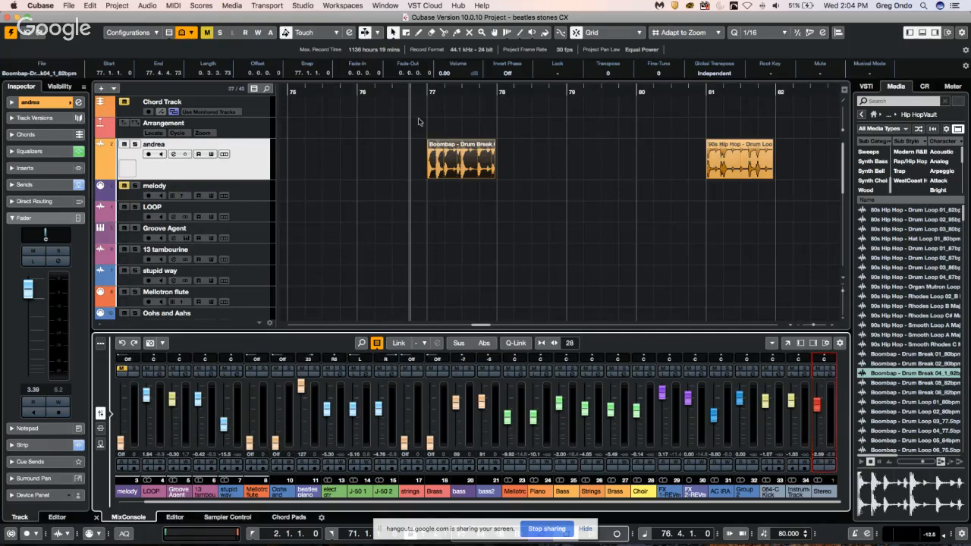
Replace the Drum Break 04_1 clip with Boombap - Drum Break 02_80bpm, shift it to start at 76.2.1, and play it briefly.
{"action": "left_click", "coordinate": [417, 90]}
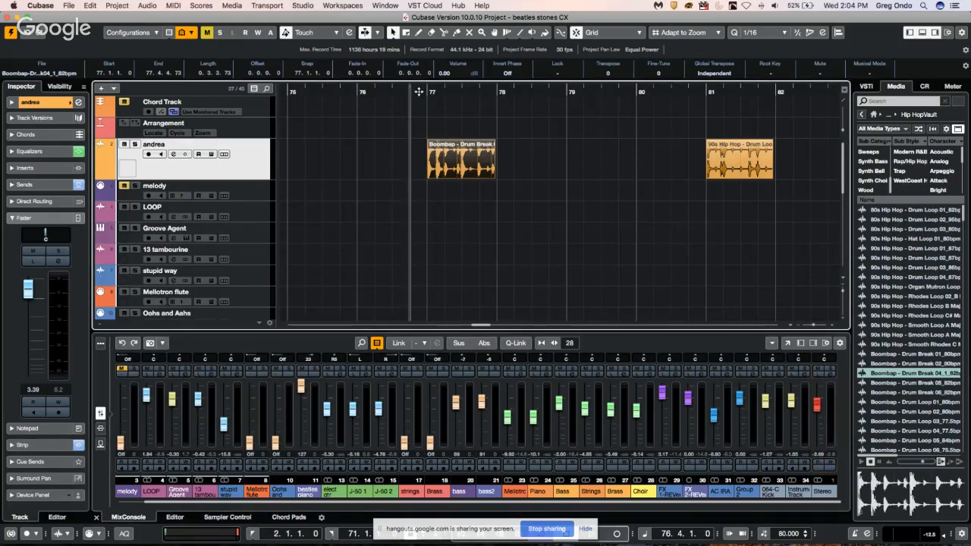
{"action": "key", "text": "Delete"}
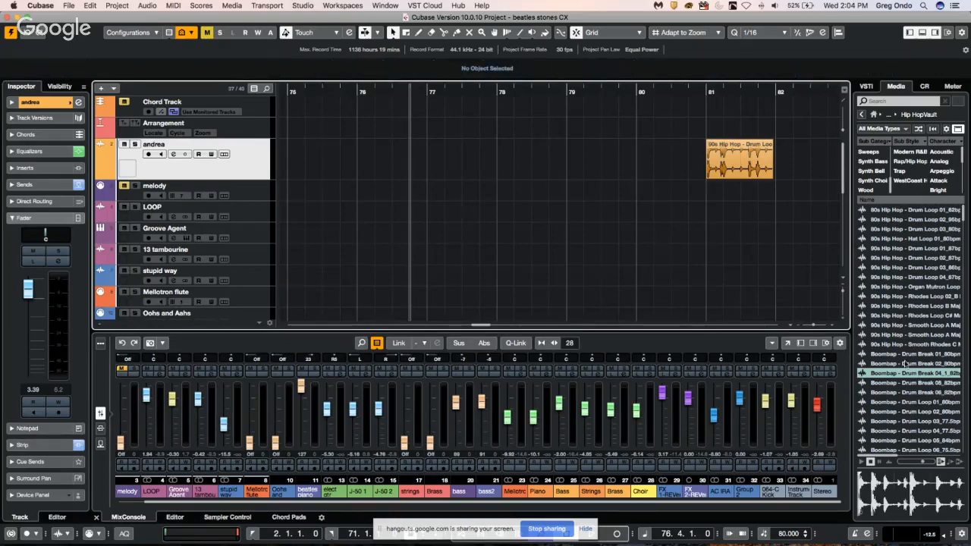
{"action": "left_click_drag", "start_coordinate": [905, 364], "coordinate": [446, 152]}
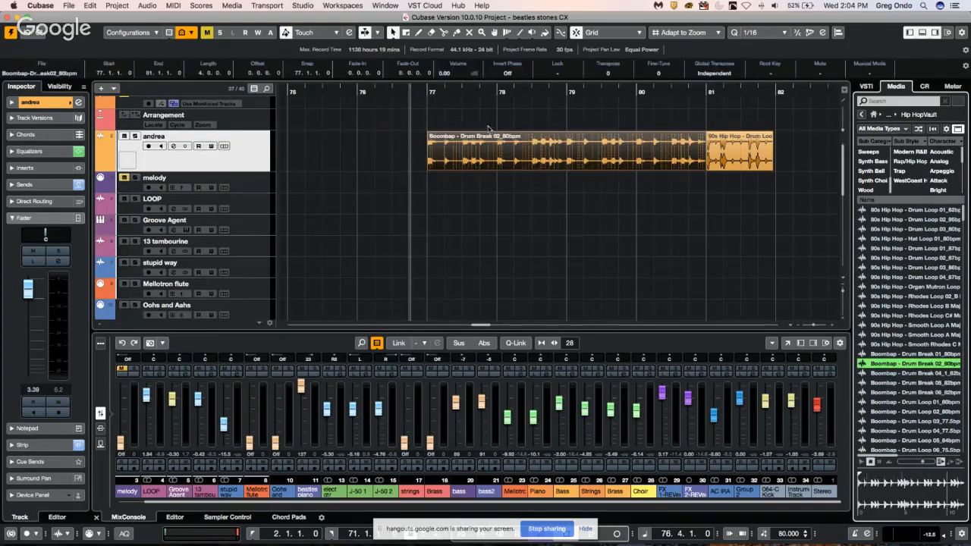
{"action": "left_click", "coordinate": [542, 153]}
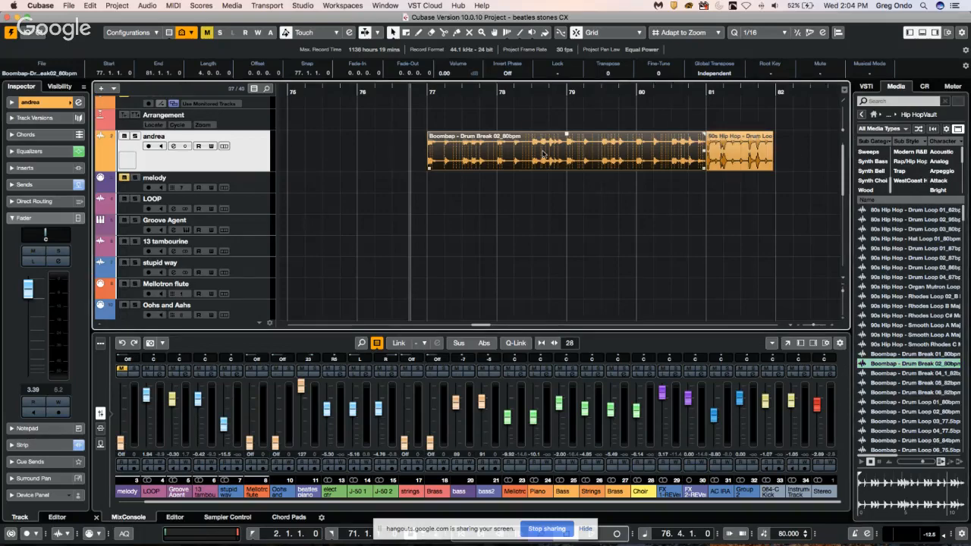
{"action": "left_click_drag", "start_coordinate": [542, 154], "coordinate": [490, 154]}
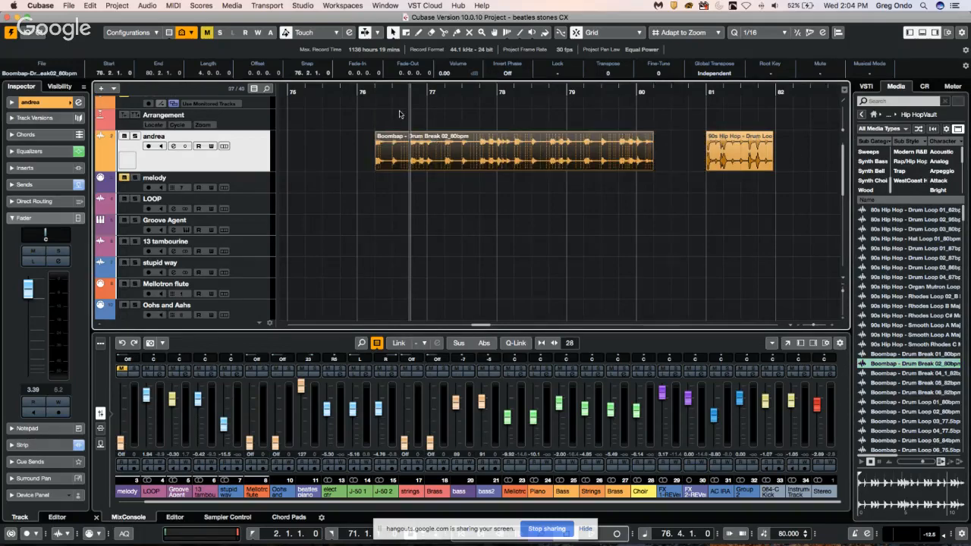
{"action": "key", "text": "space"}
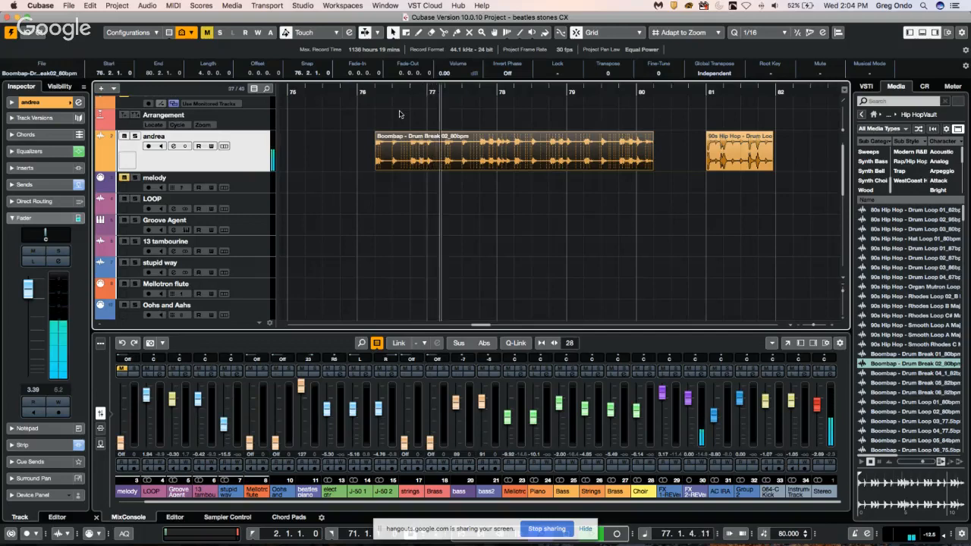
{"action": "key", "text": "space"}
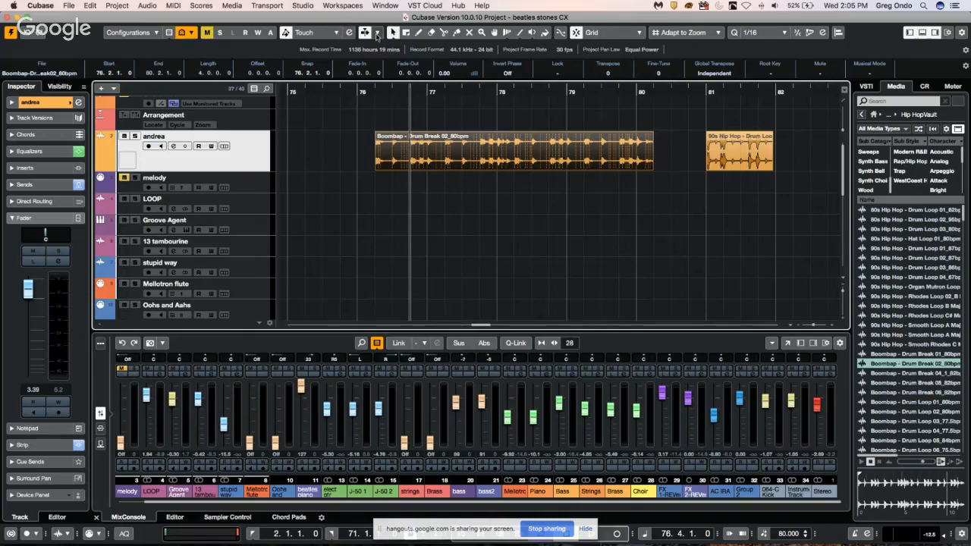
Set the Object Selection tool to Sizing Applies Time Stretch, shorten the drum break to end at 78.4.1, and play it from 76.3.1.
{"action": "left_click", "coordinate": [392, 33]}
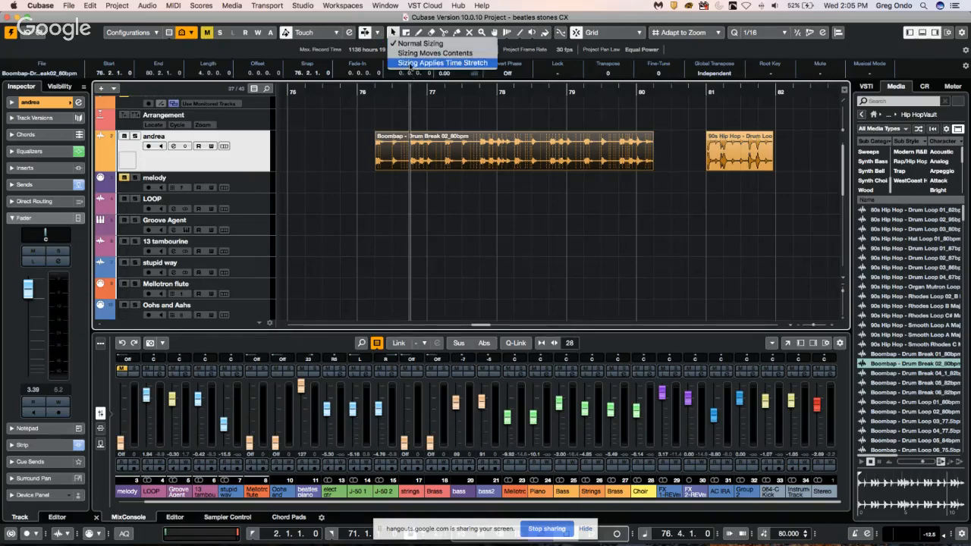
{"action": "left_click", "coordinate": [410, 63]}
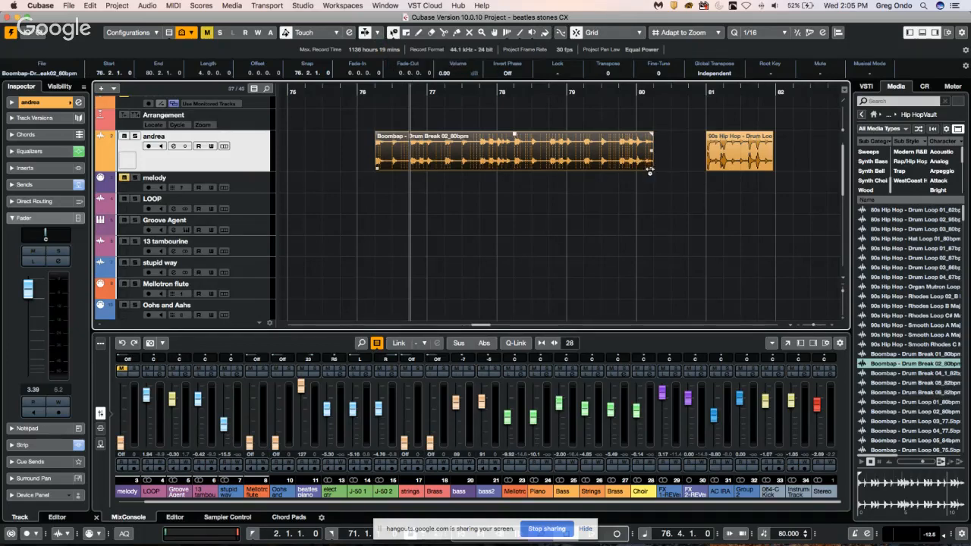
{"action": "left_click_drag", "start_coordinate": [651, 169], "coordinate": [548, 168]}
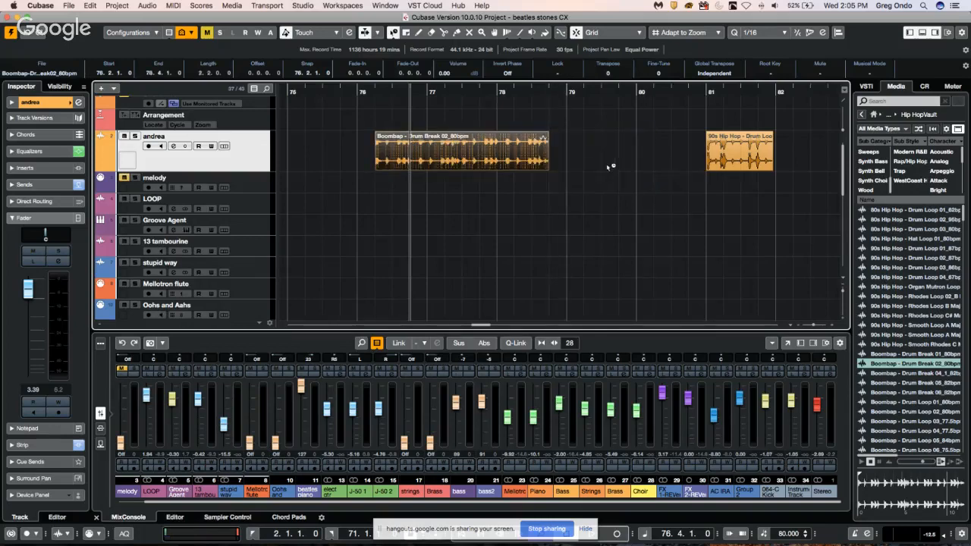
{"action": "left_click", "coordinate": [390, 99]}
{"action": "left_click", "coordinate": [391, 92]}
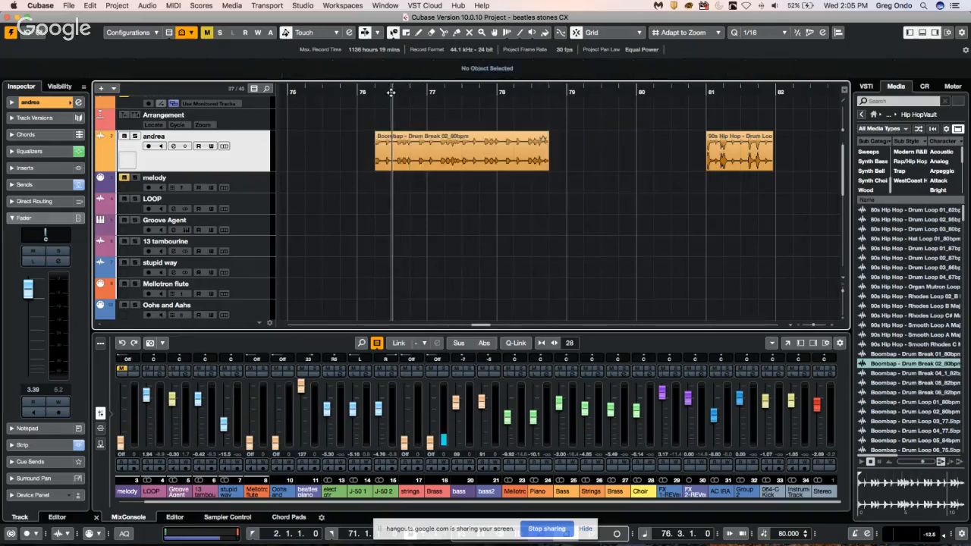
{"action": "key", "text": "space"}
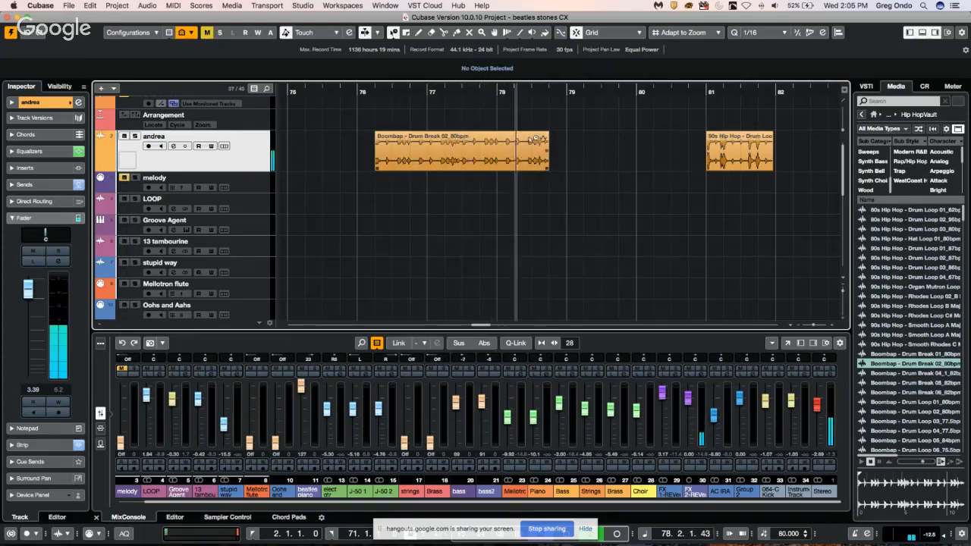
Set the locators around the stretched drum break, cycle it, and set its Transpose to -3 during playback.
{"action": "left_click", "coordinate": [532, 139]}
{"action": "key", "text": "p"}
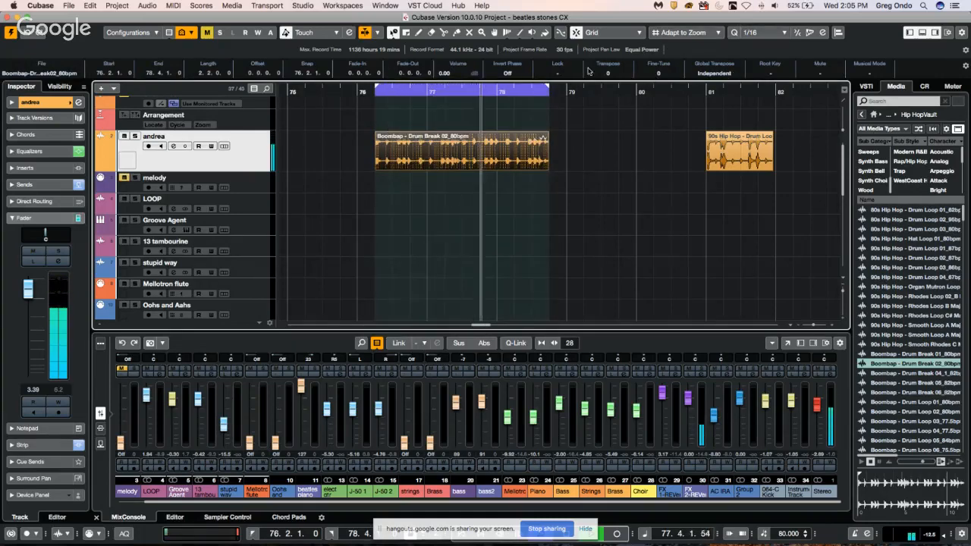
{"action": "scroll", "coordinate": [616, 75], "scroll_direction": "down", "scroll_amount": 1}
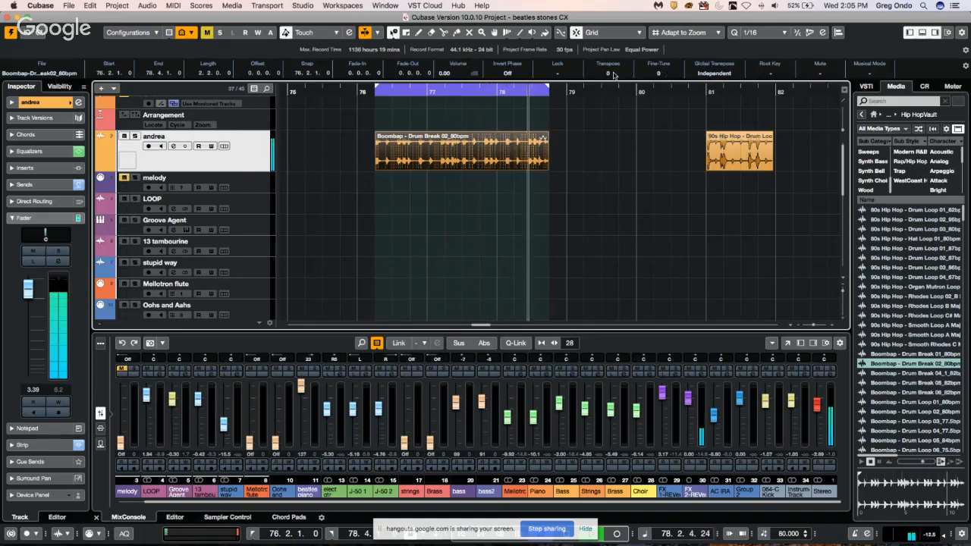
{"action": "scroll", "coordinate": [614, 75], "scroll_direction": "down", "scroll_amount": 4}
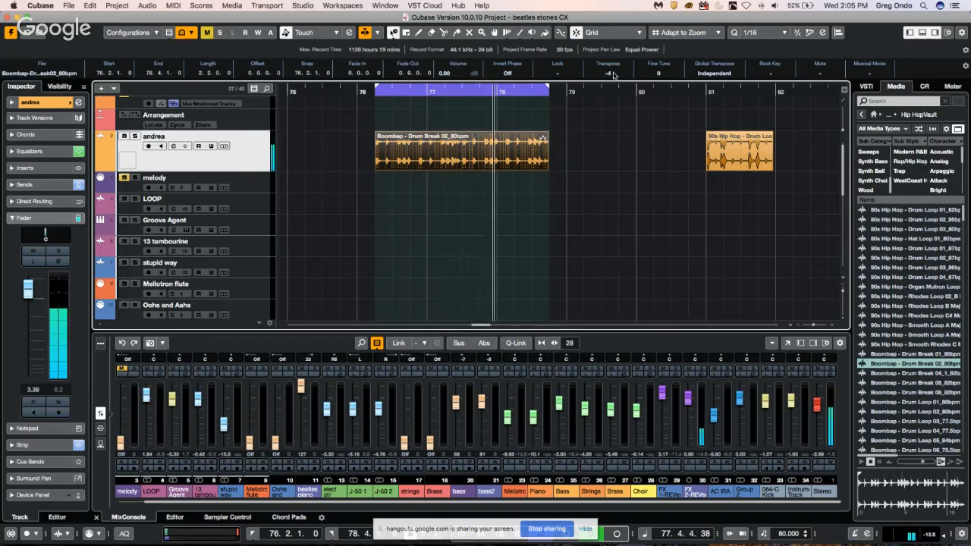
{"action": "key", "text": "space"}
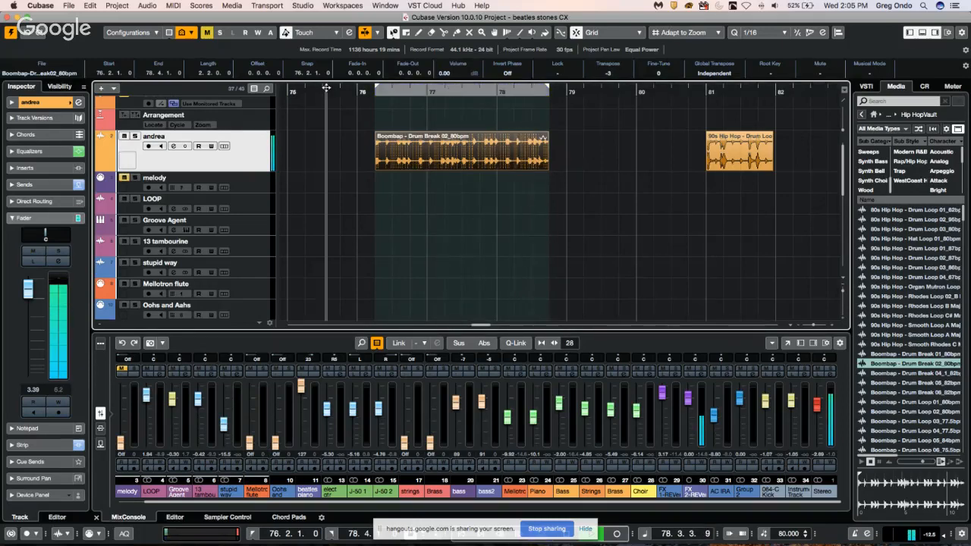
Play from about bar 19, solo the vocal track, and try Transpose values from -5 to 2 on its long vocal event, ending at 0.
{"action": "key", "text": "space"}
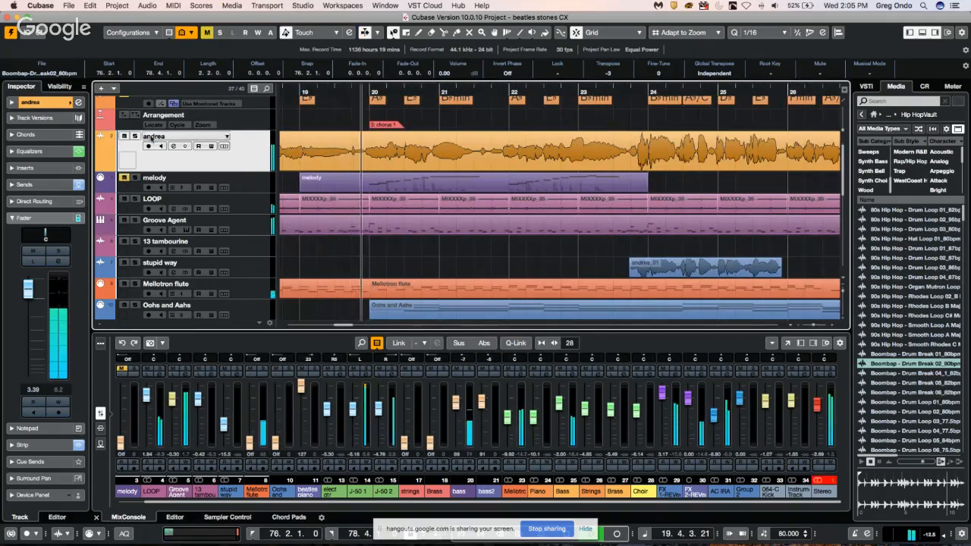
{"action": "left_click", "coordinate": [406, 140]}
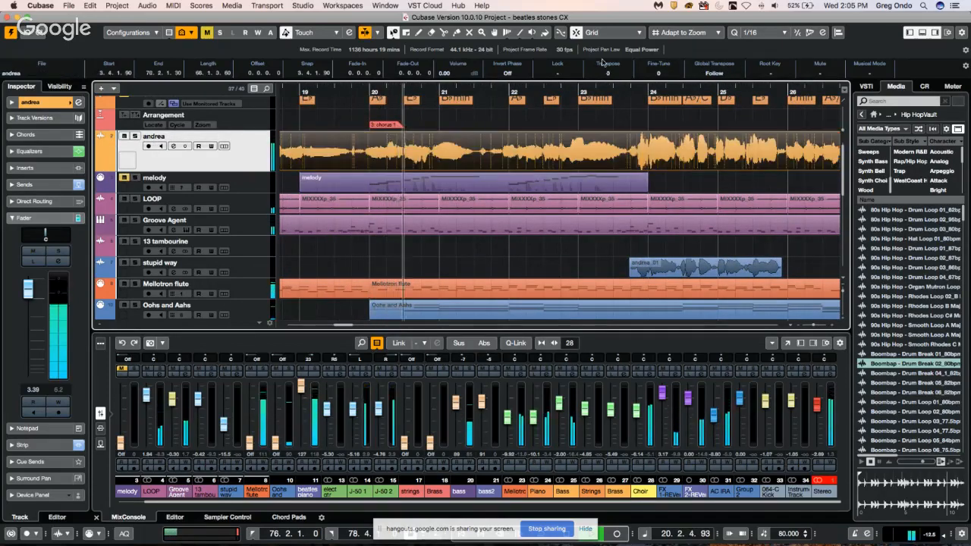
{"action": "scroll", "coordinate": [606, 72], "scroll_direction": "down", "scroll_amount": 2}
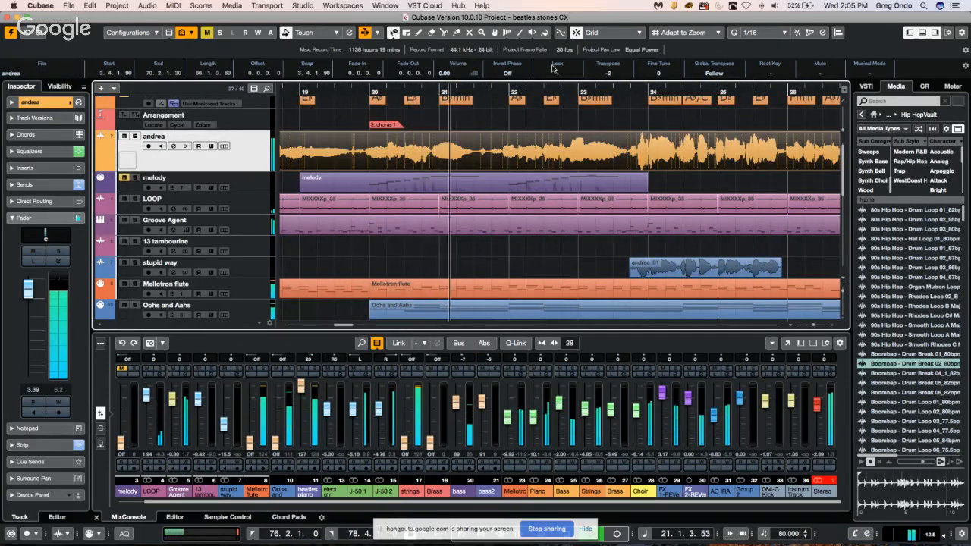
{"action": "left_click", "coordinate": [135, 135]}
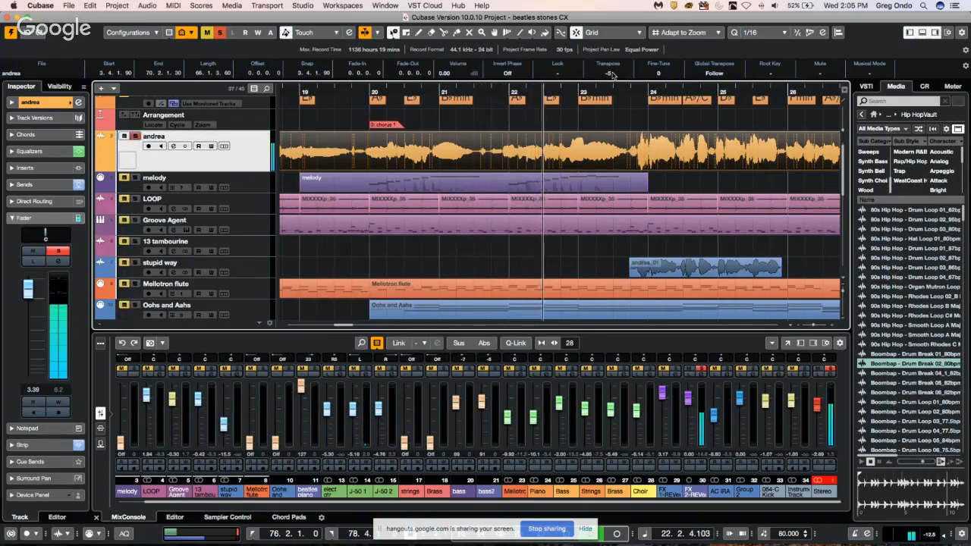
{"action": "scroll", "coordinate": [613, 73], "scroll_direction": "up", "scroll_amount": 4}
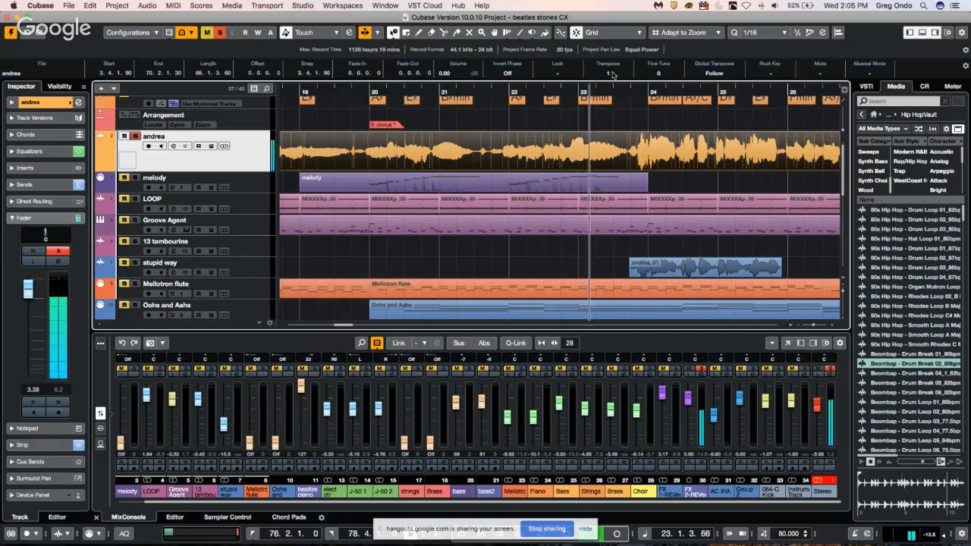
{"action": "scroll", "coordinate": [613, 73], "scroll_direction": "down", "scroll_amount": 1}
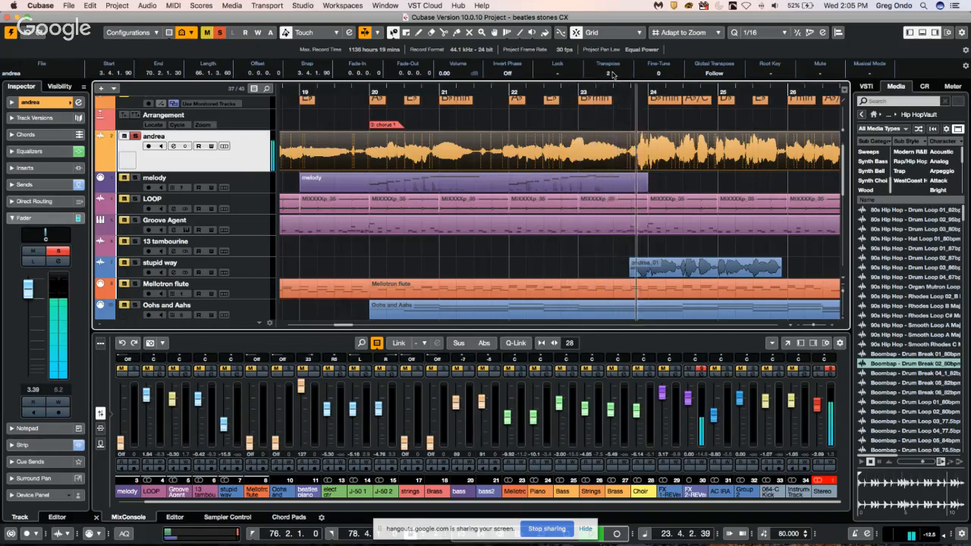
{"action": "scroll", "coordinate": [628, 72], "scroll_direction": "down", "scroll_amount": 1}
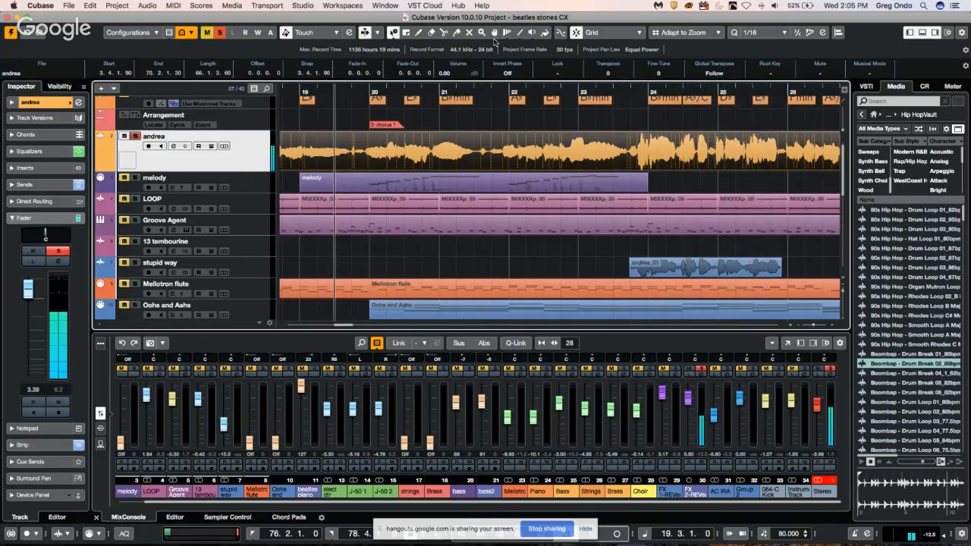
{"action": "key", "text": "space"}
Place 90s Hip Hop - Rhodes Loop 02_BMajor_157bpm on the vocal track at bar 72, ahead of the stretched drum break.
{"action": "key", "text": "g"}
{"action": "key", "text": "g"}
{"action": "key", "text": "g"}
{"action": "key", "text": "g"}
{"action": "key", "text": "g"}
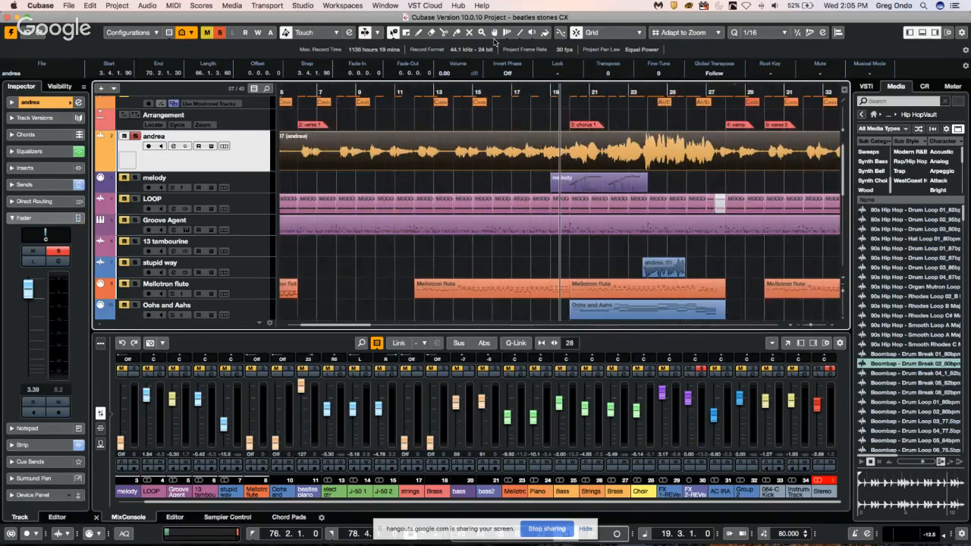
{"action": "key", "text": "g"}
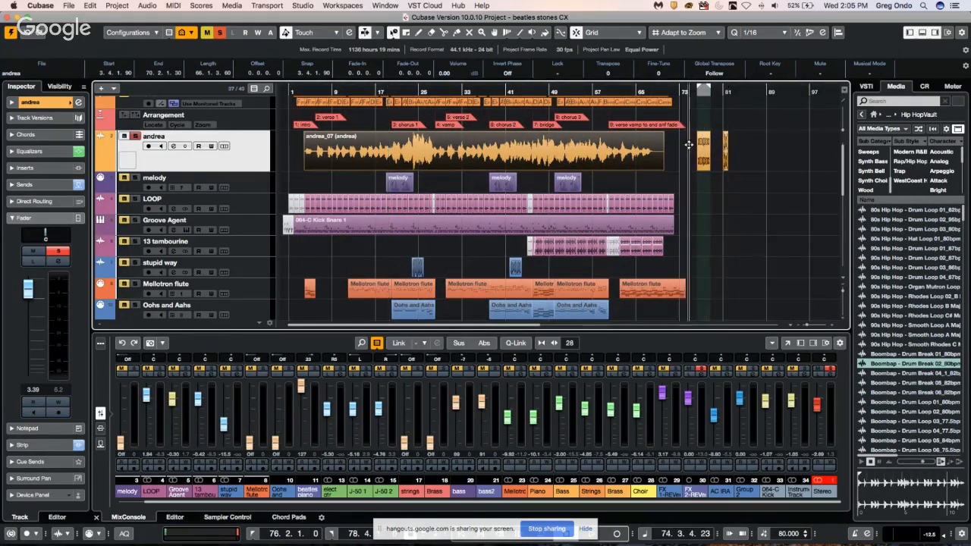
{"action": "left_click_drag", "start_coordinate": [702, 91], "coordinate": [704, 184]}
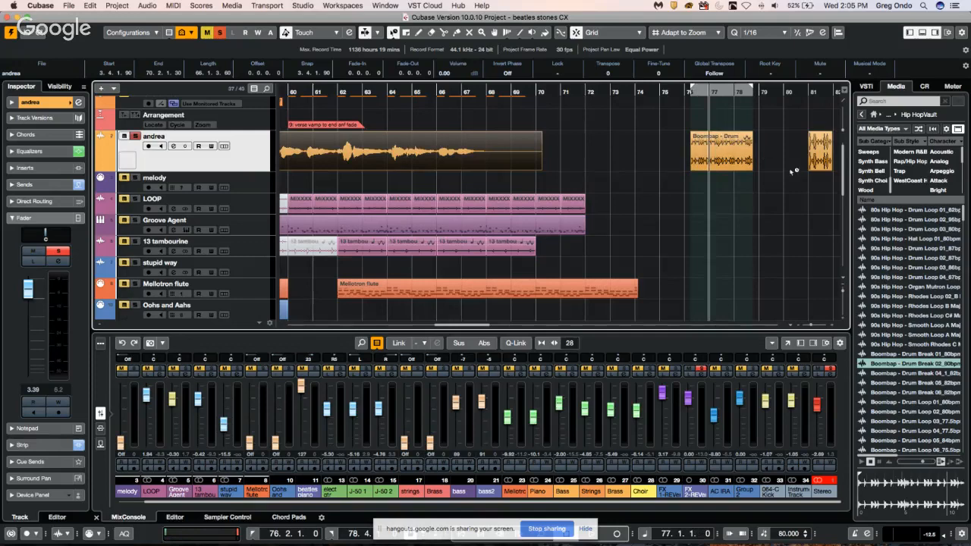
{"action": "left_click_drag", "start_coordinate": [895, 296], "coordinate": [594, 160]}
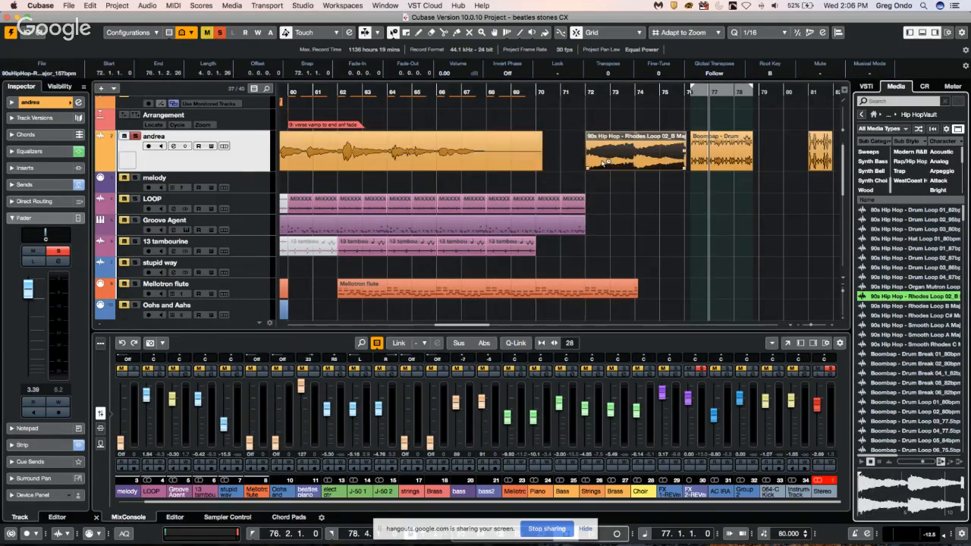
Audition the Rhodes loop event with the Play tool.
{"action": "right_click", "coordinate": [542, 133]}
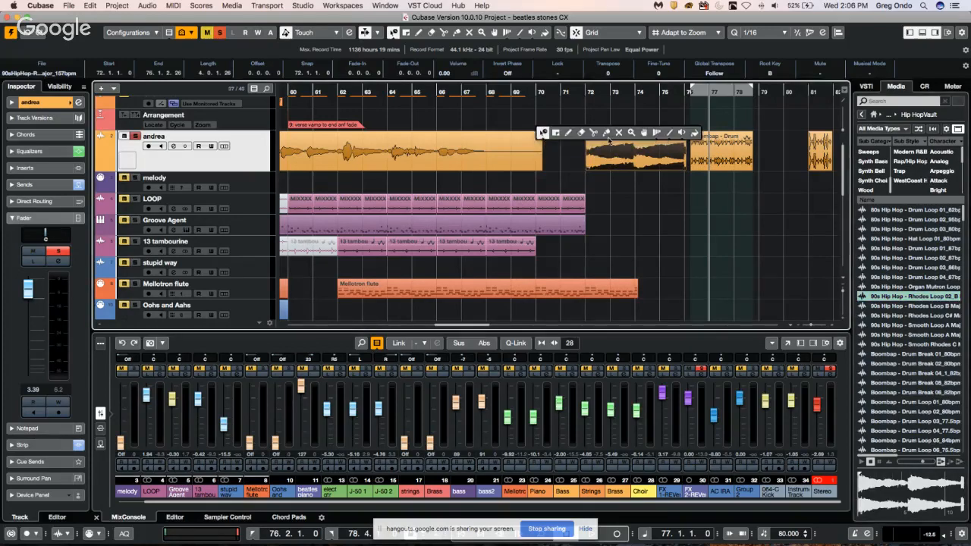
{"action": "left_click", "coordinate": [682, 133]}
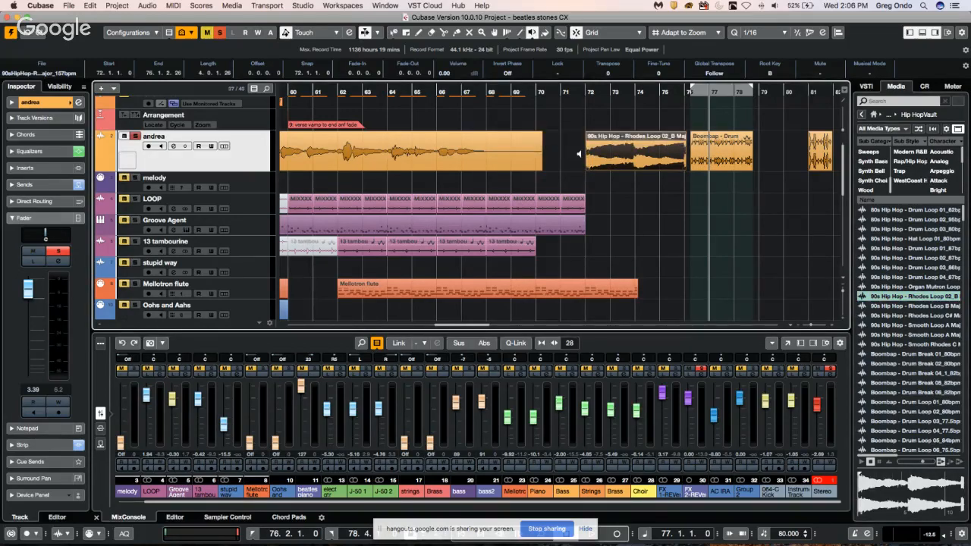
{"action": "left_click", "coordinate": [578, 154]}
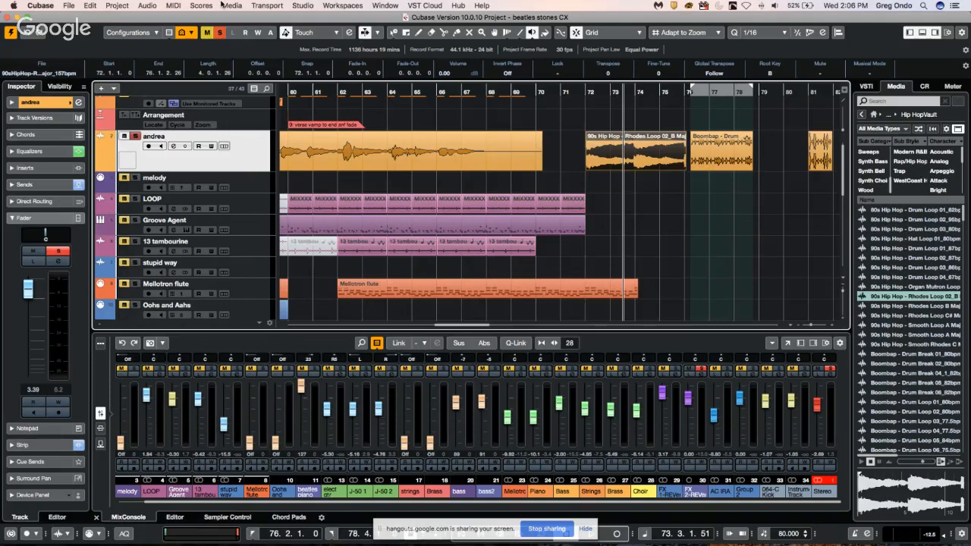
Open Direct Offline Processing for the Rhodes loop event and add a Time Stretch process with a ratio of 120.
{"action": "key", "text": "F7"}
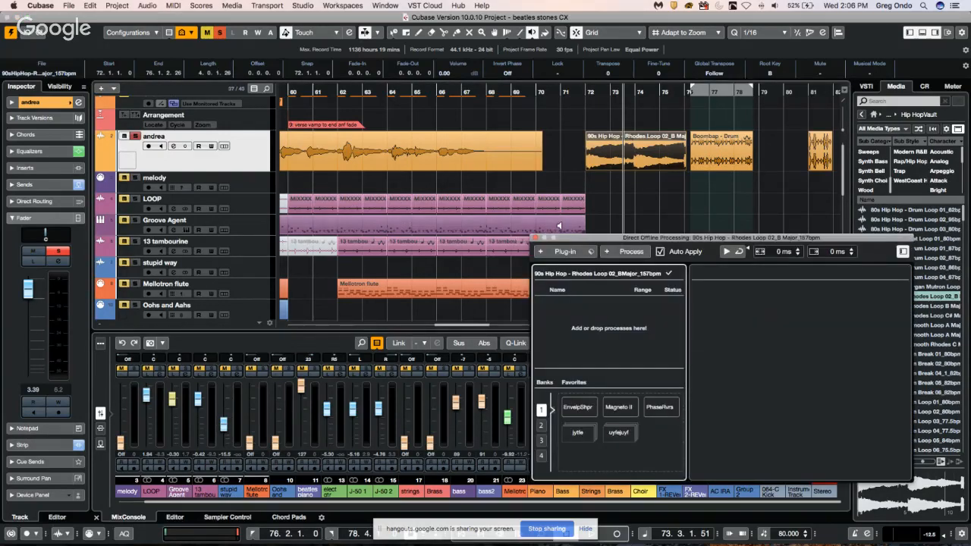
{"action": "left_click_drag", "start_coordinate": [578, 242], "coordinate": [201, 120]}
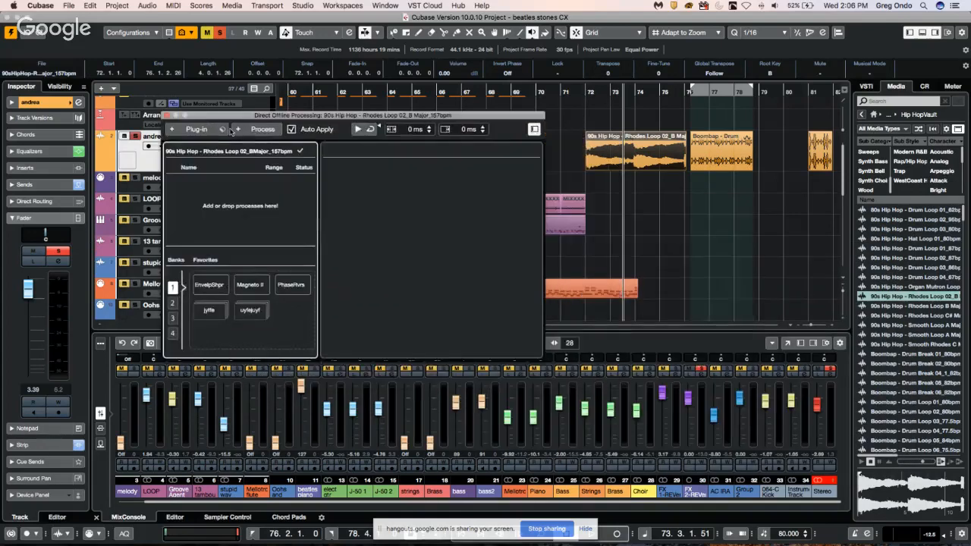
{"action": "left_click", "coordinate": [260, 131]}
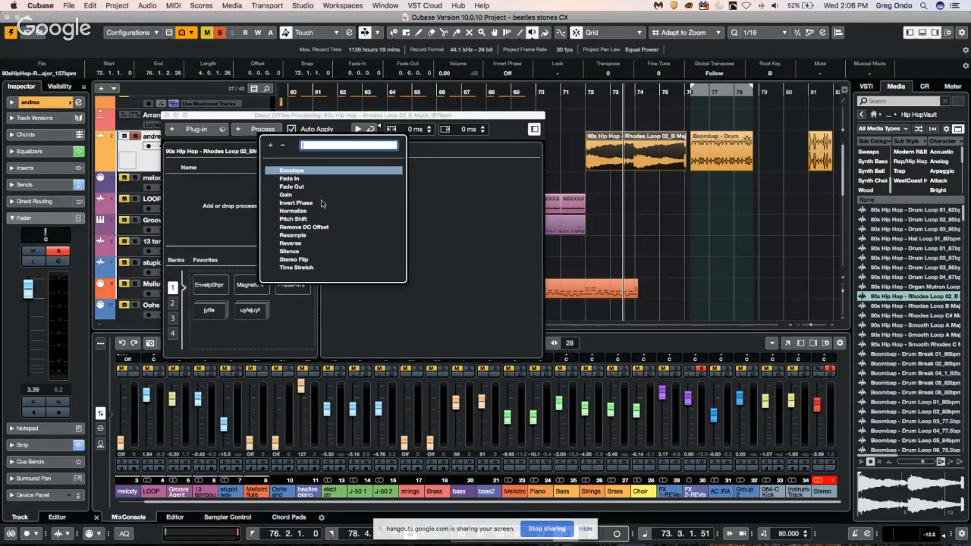
{"action": "left_click", "coordinate": [311, 268]}
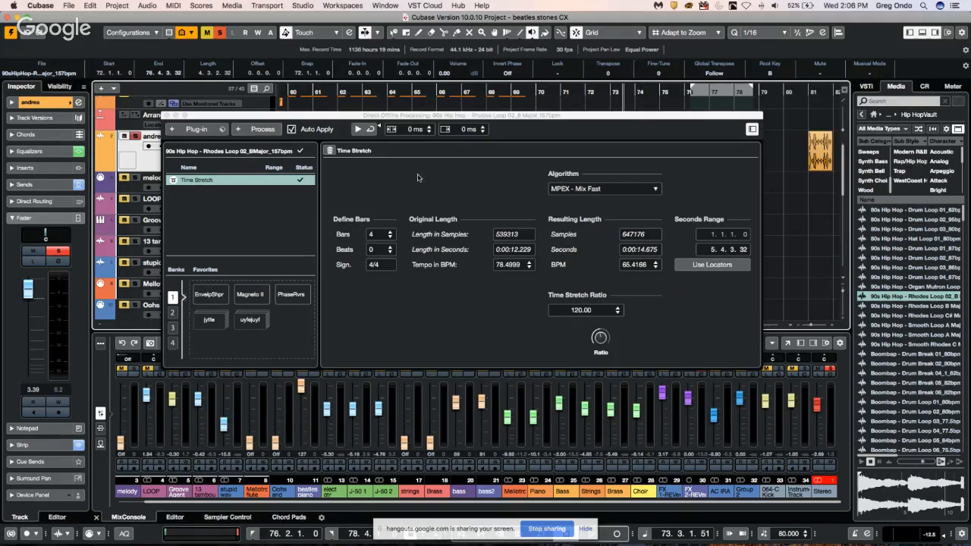
Add a Pitch Shift process to the Rhodes loop and reshape its envelope, raising the start point and adjusting the points around the peak.
{"action": "left_click", "coordinate": [262, 130]}
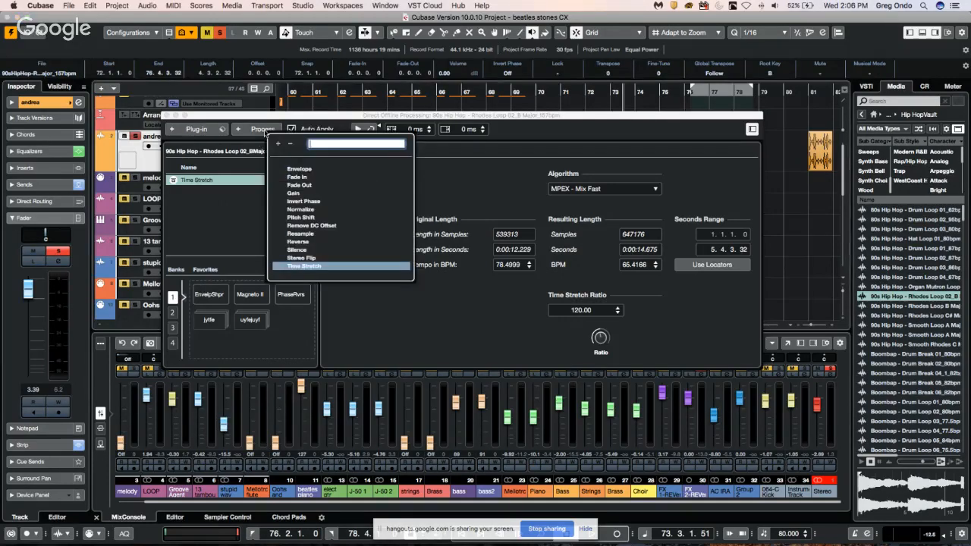
{"action": "left_click", "coordinate": [321, 218]}
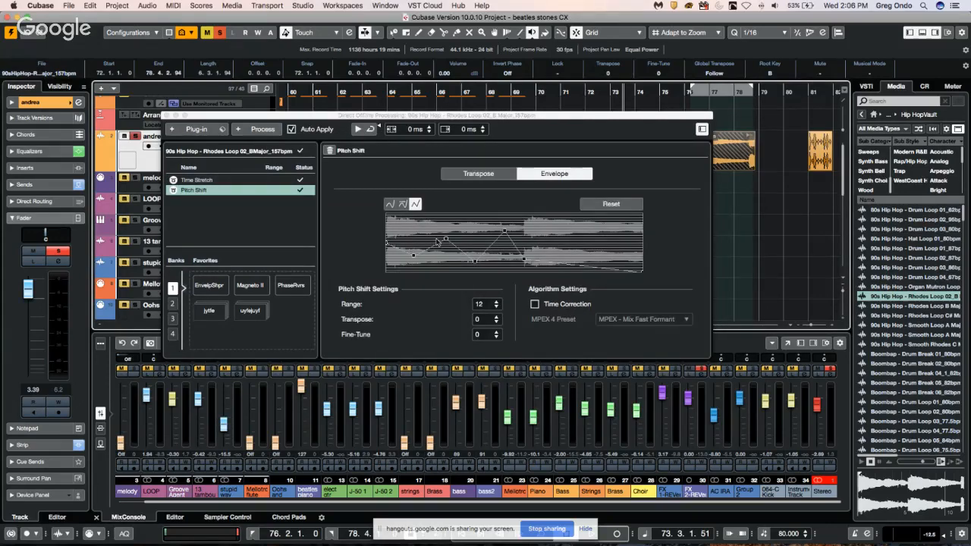
{"action": "left_click", "coordinate": [391, 222]}
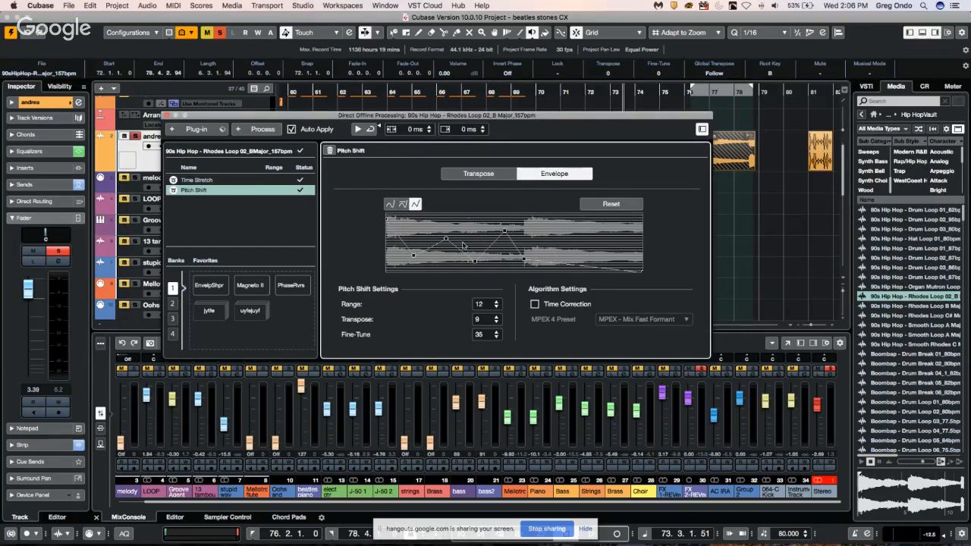
{"action": "left_click_drag", "start_coordinate": [412, 258], "coordinate": [646, 269]}
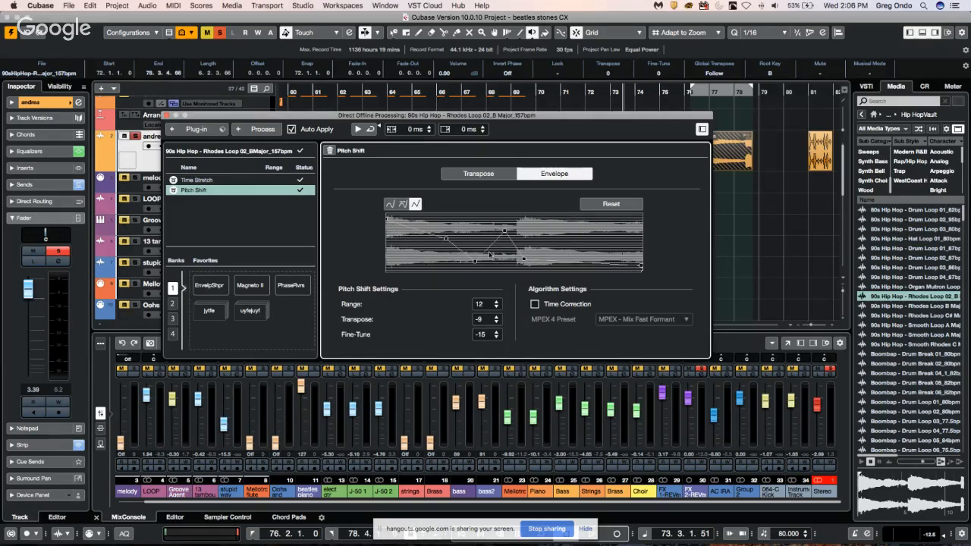
{"action": "mouse_move", "coordinate": [504, 237]}
{"action": "left_mouse_down"}
{"action": "mouse_move", "coordinate": [502, 255]}
{"action": "mouse_move", "coordinate": [509, 234]}
{"action": "left_mouse_up"}
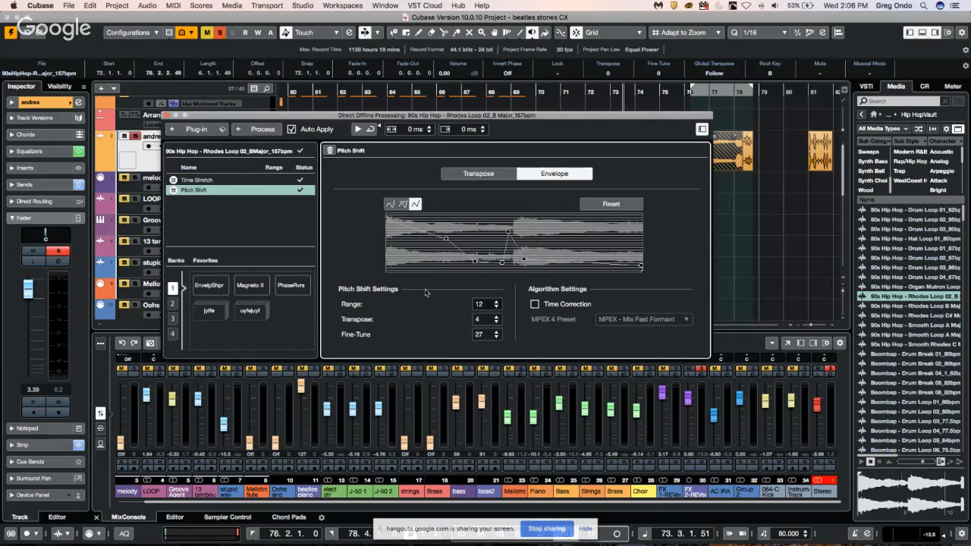
Move the Direct Offline Processing window clear of the vocal track and play the processed Rhodes loop from bar 72.
{"action": "left_click_drag", "start_coordinate": [338, 119], "coordinate": [382, 200]}
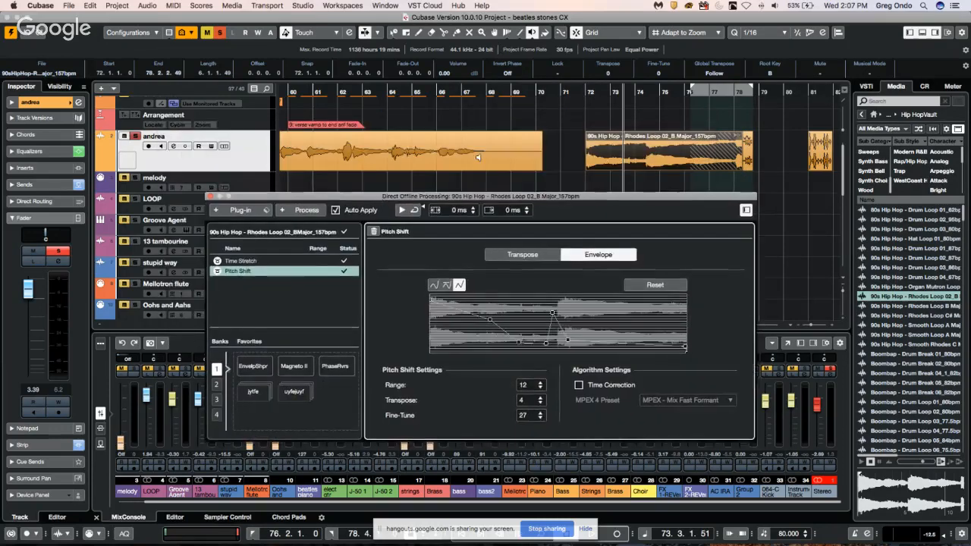
{"action": "left_click", "coordinate": [582, 94]}
{"action": "key", "text": "space"}
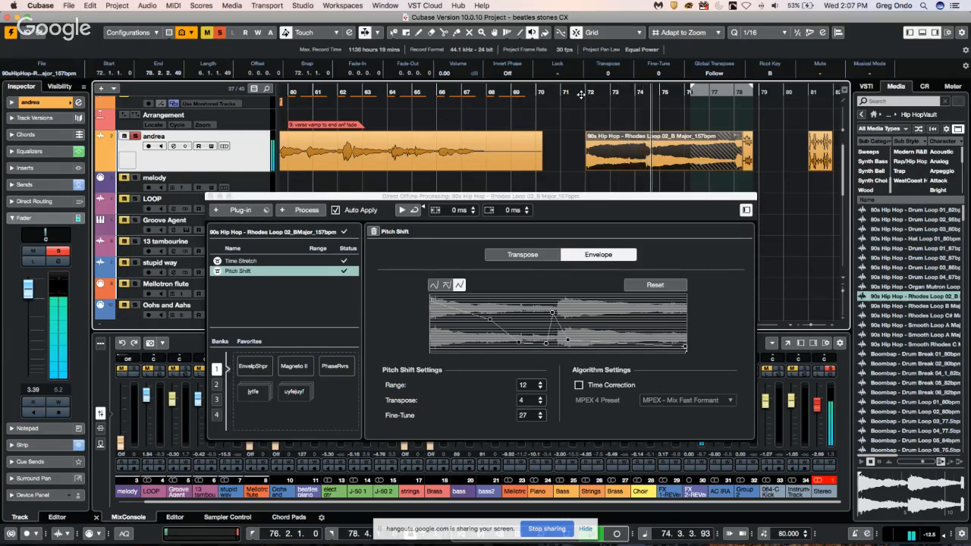
{"action": "key", "text": "space"}
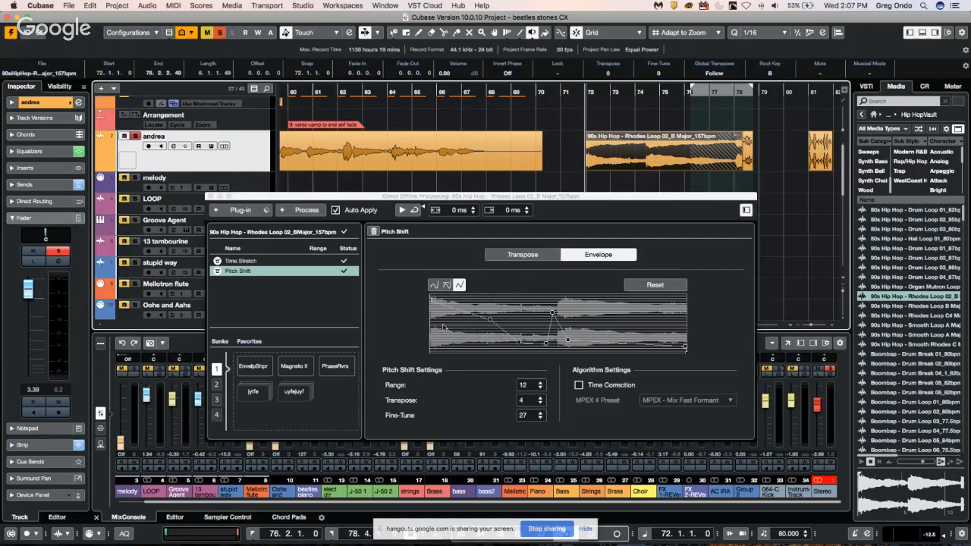
{"action": "left_click", "coordinate": [307, 210]}
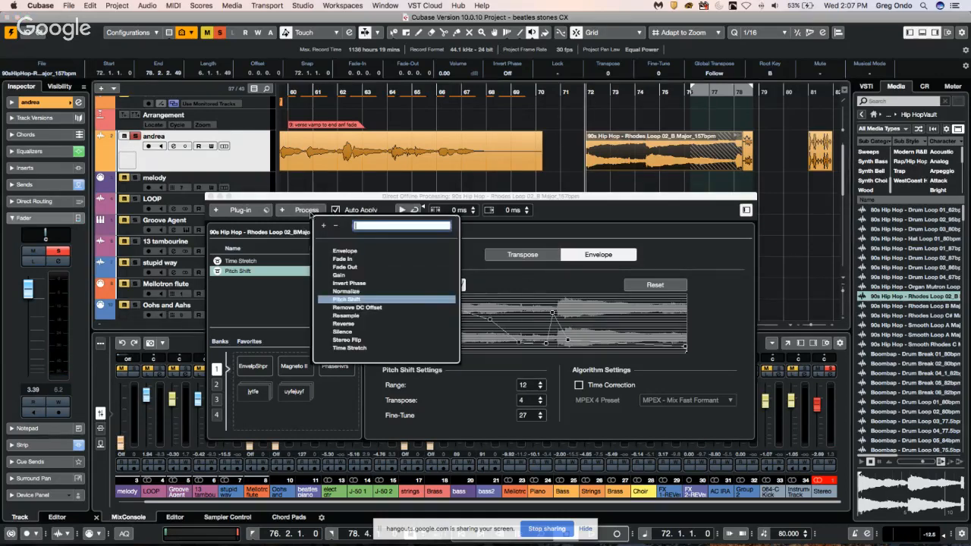
{"action": "left_click", "coordinate": [151, 6]}
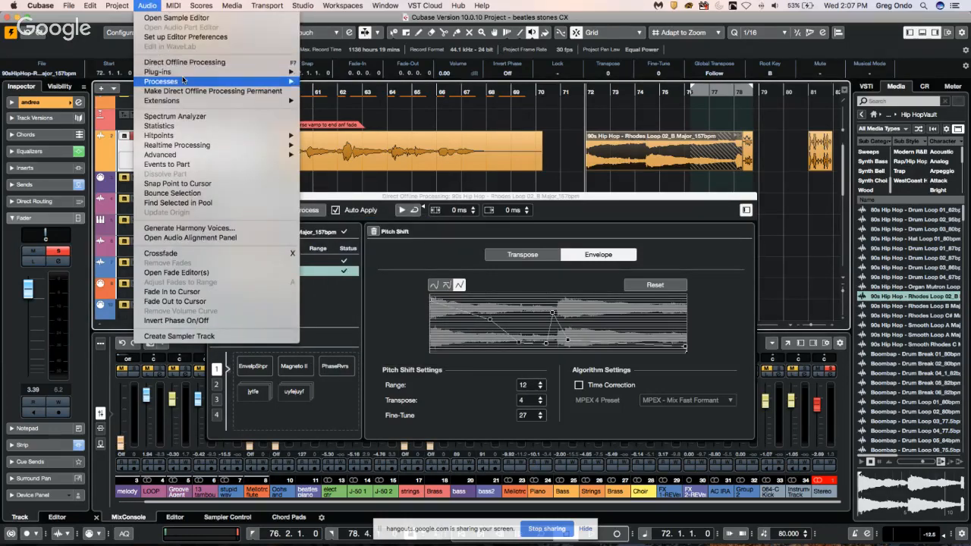
{"action": "mouse_move", "coordinate": [182, 80]}
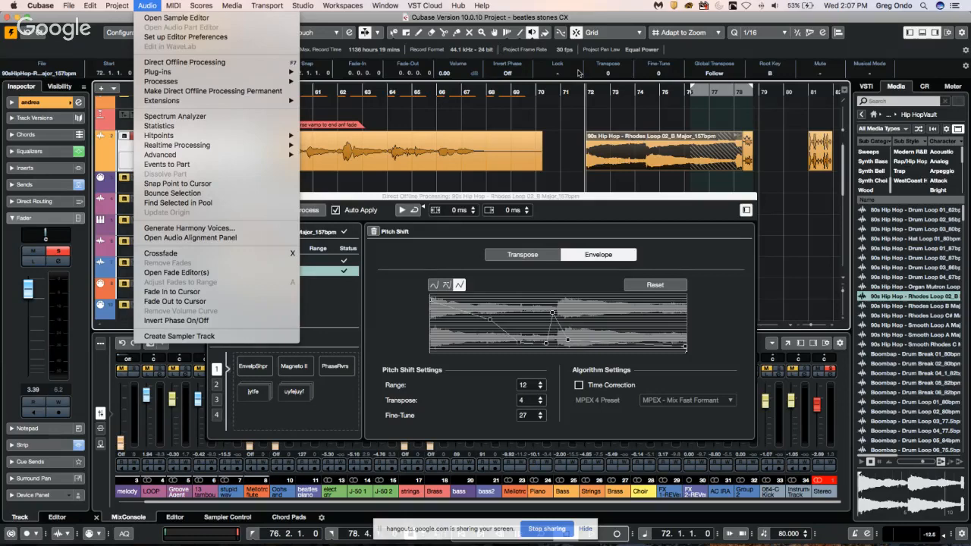
{"action": "mouse_move", "coordinate": [221, 82]}
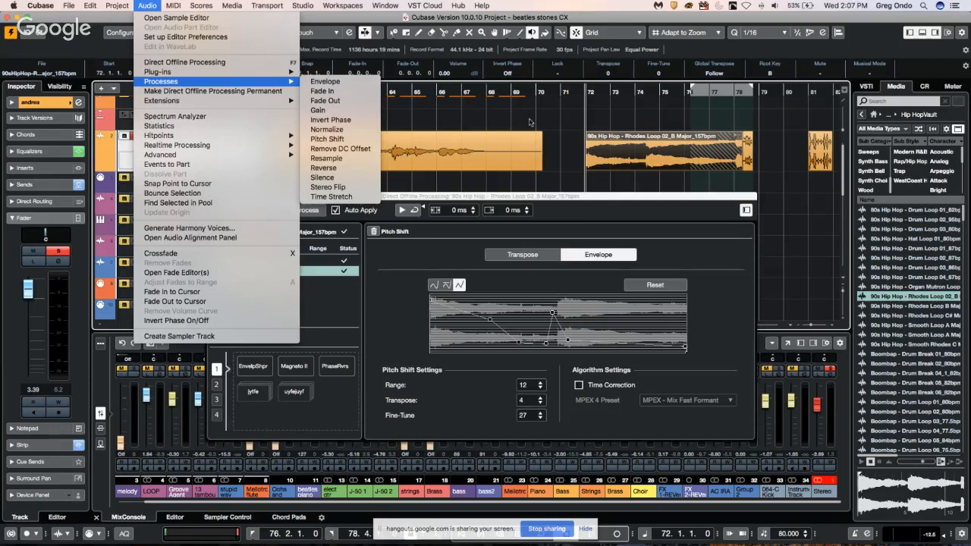
{"action": "left_click", "coordinate": [562, 126]}
Switch to the open project Amos Moses - GO, activate it, and close the Direct Offline Processing window.
{"action": "left_click", "coordinate": [69, 6]}
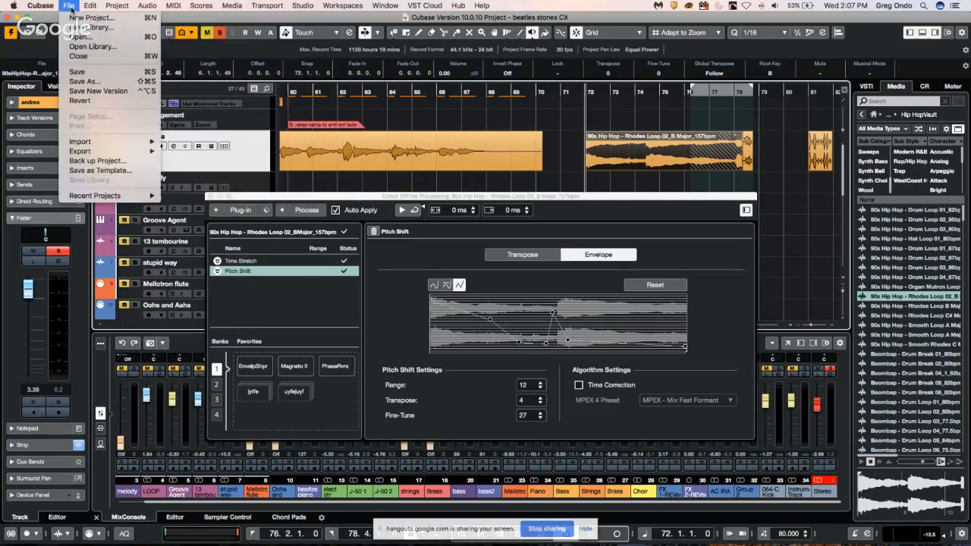
{"action": "mouse_move", "coordinate": [342, 5]}
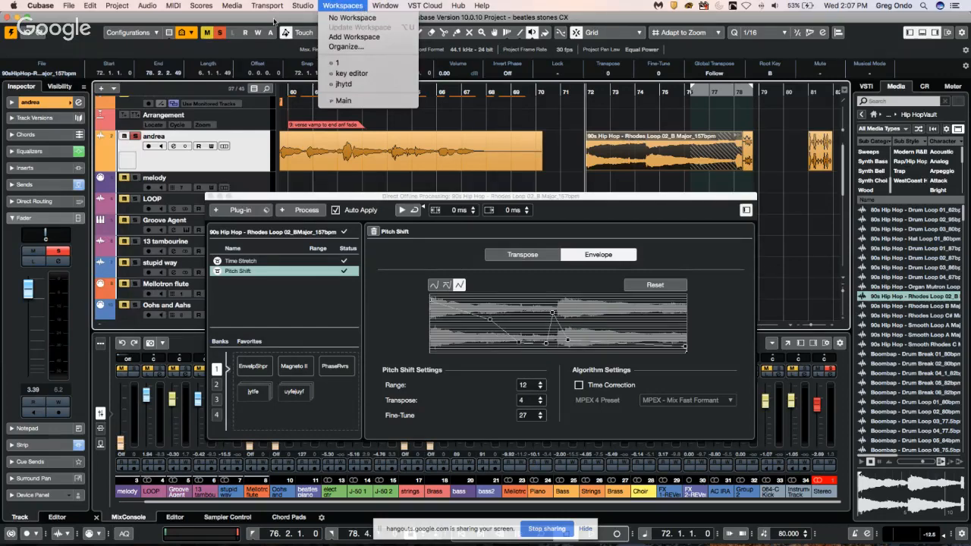
{"action": "mouse_move", "coordinate": [303, 6]}
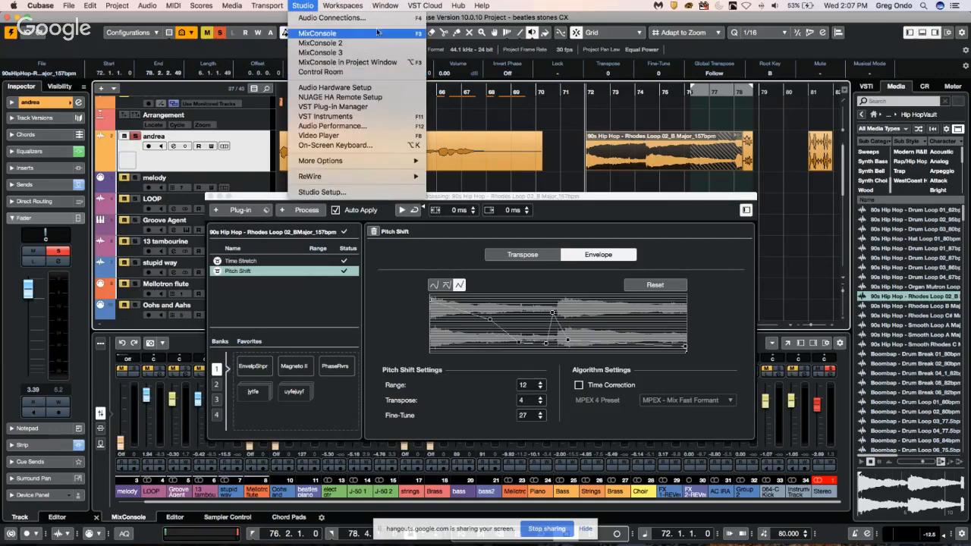
{"action": "mouse_move", "coordinate": [426, 5]}
{"action": "mouse_move", "coordinate": [387, 6]}
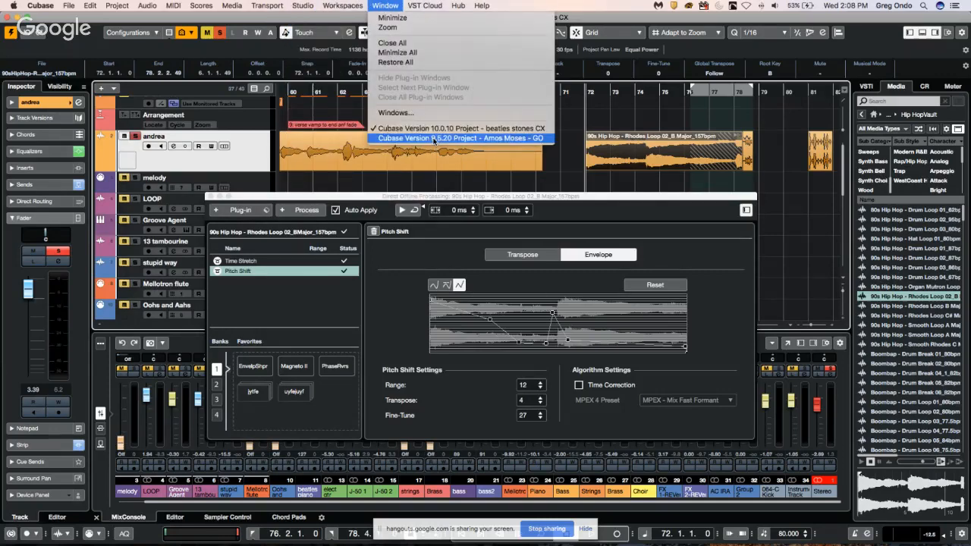
{"action": "left_click", "coordinate": [433, 138]}
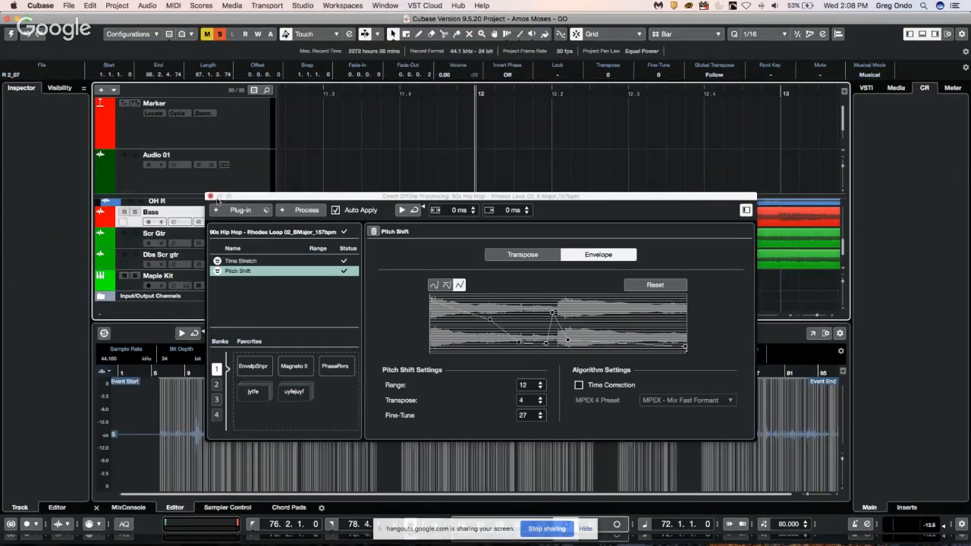
{"action": "left_click", "coordinate": [210, 197]}
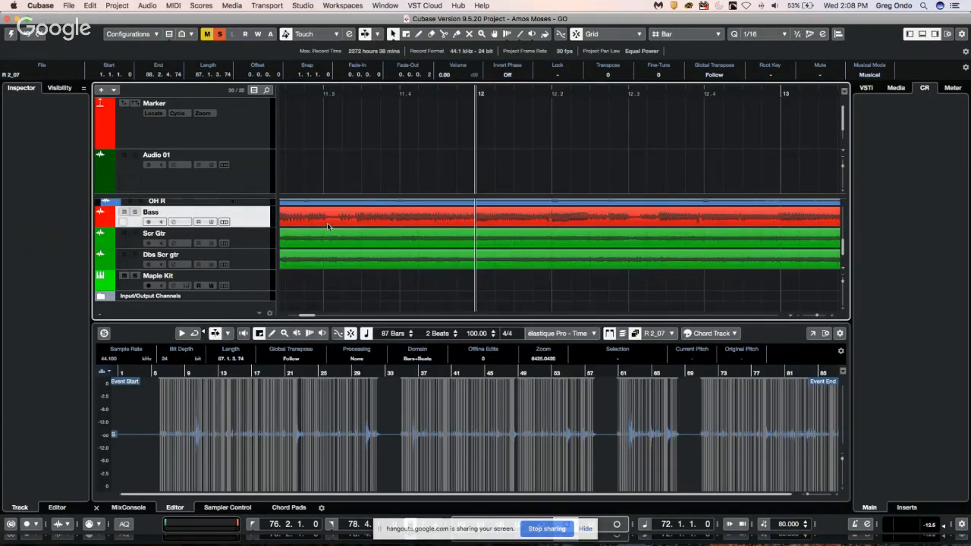
{"action": "scroll", "coordinate": [328, 226], "scroll_direction": "up", "scroll_amount": 3}
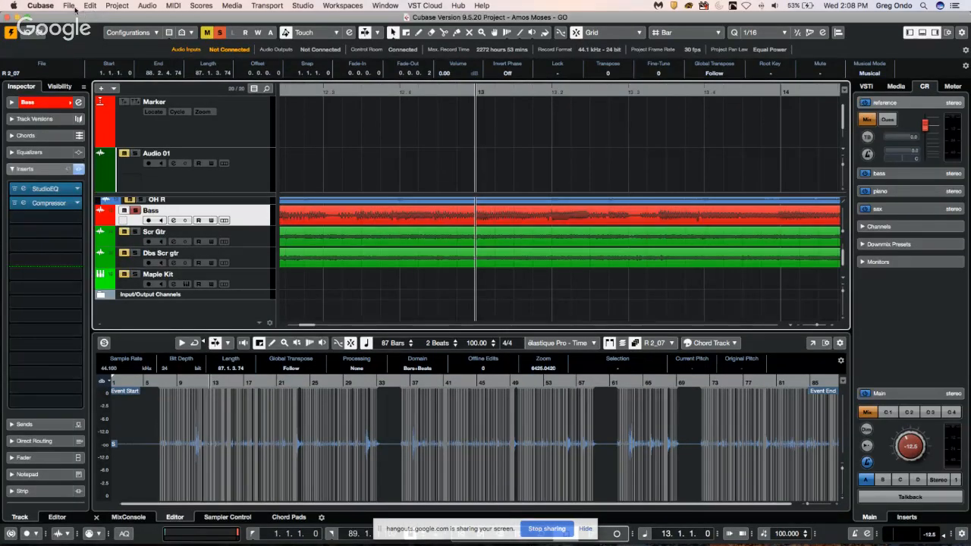
Revert the Amos Moses - GO project to its previously saved version, deleting the files recorded since the last save.
{"action": "left_click", "coordinate": [69, 5]}
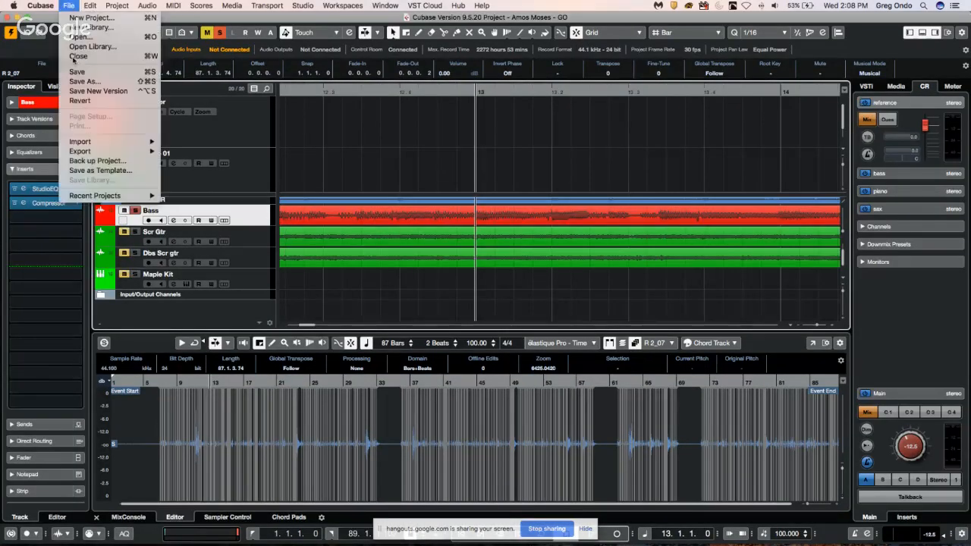
{"action": "left_click", "coordinate": [79, 101]}
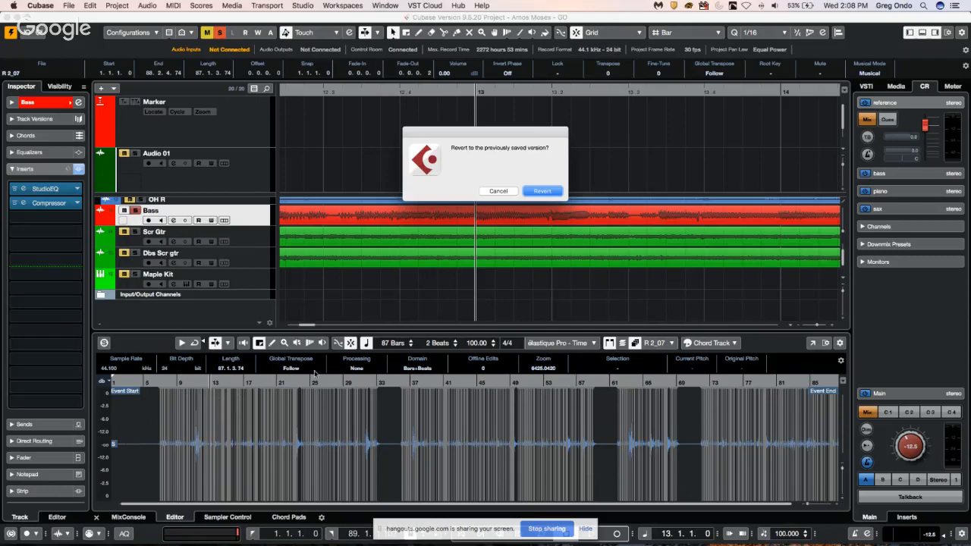
{"action": "left_click", "coordinate": [549, 192]}
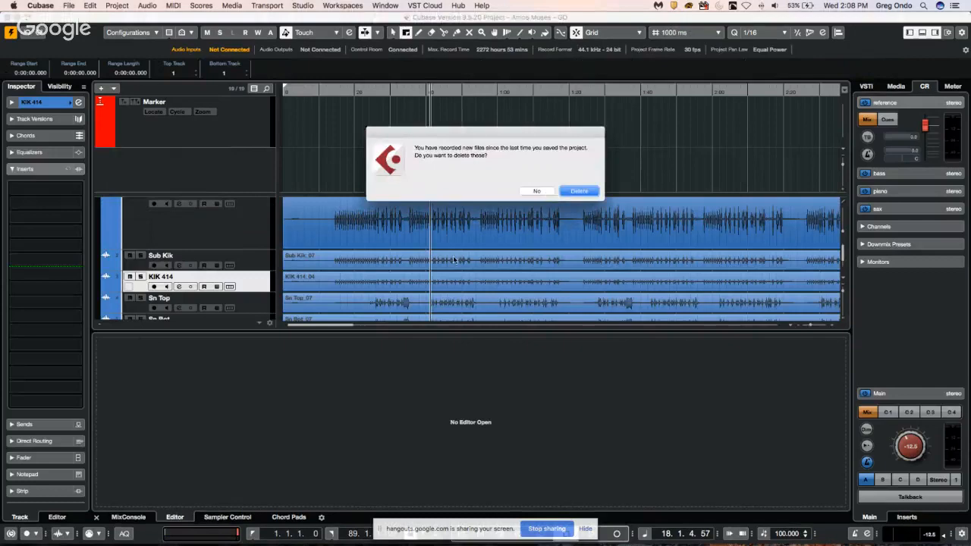
{"action": "left_click", "coordinate": [585, 191]}
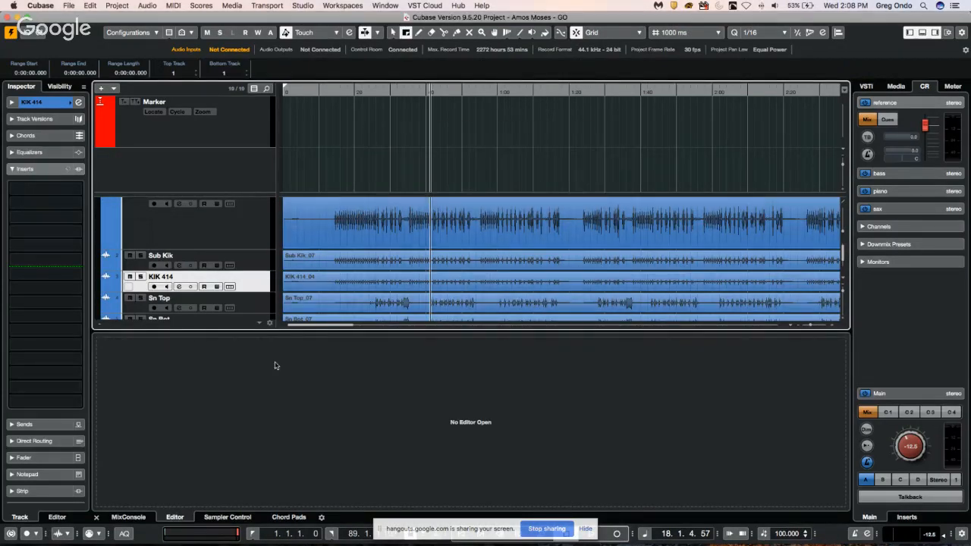
Show the MixConsole in the lower zone, narrow the channels to fit them all, and select the channels Kik through OH R.
{"action": "left_click", "coordinate": [128, 517]}
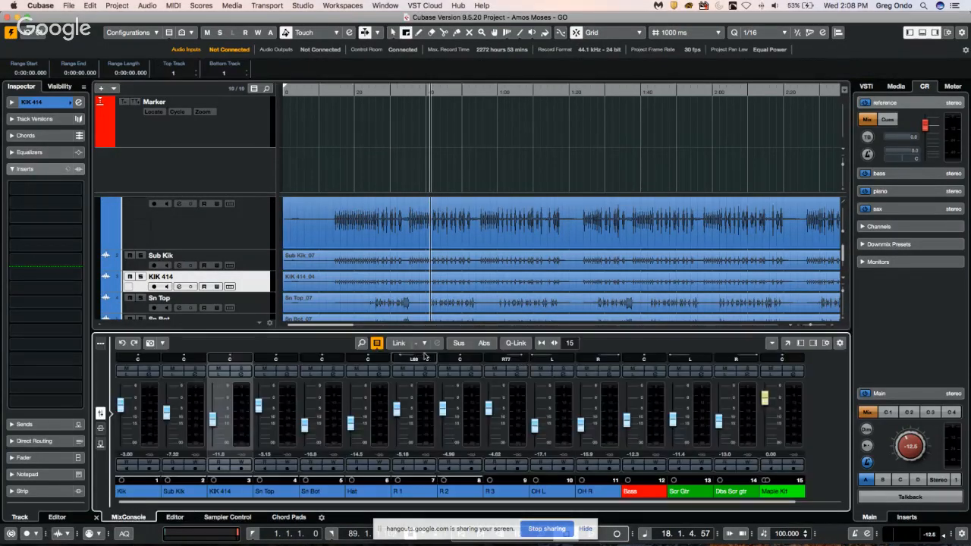
{"action": "key", "text": "g"}
{"action": "key", "text": "g"}
{"action": "key", "text": "g"}
{"action": "key", "text": "g"}
{"action": "key", "text": "g"}
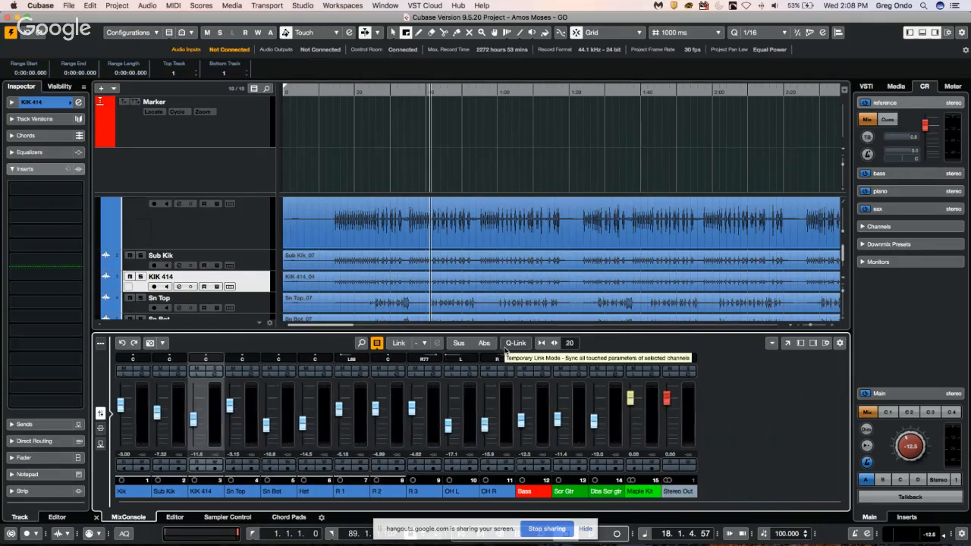
{"action": "left_click", "coordinate": [144, 388]}
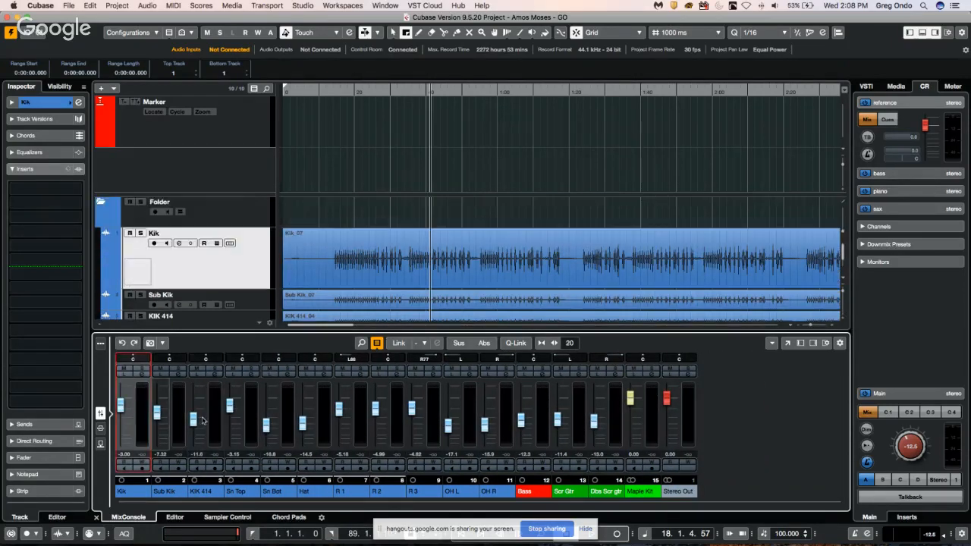
{"action": "left_click", "coordinate": [503, 411], "text": "shift"}
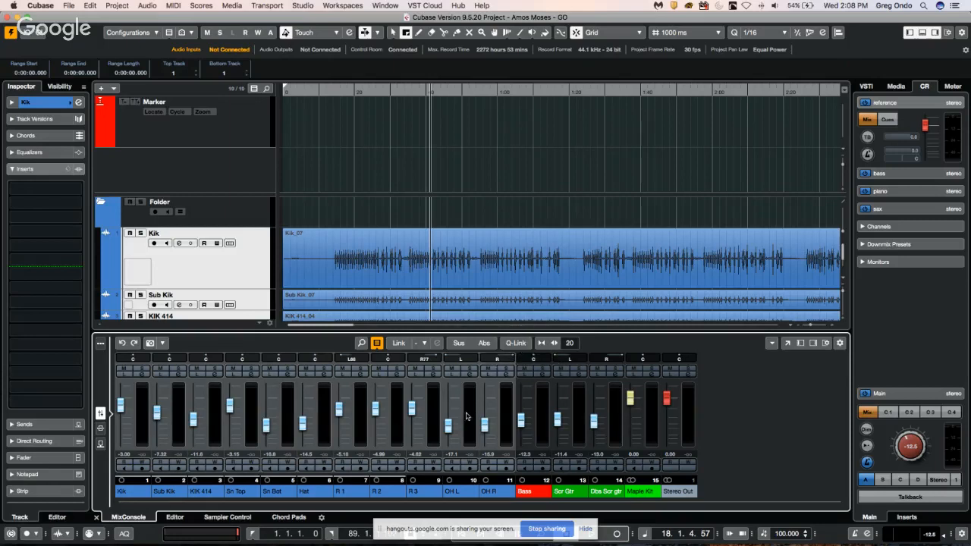
Use Q-Link on the selected drum channels to raise OH L to about -10.8 dB, then lower KIK 414 to about -14.7 dB.
{"action": "left_click", "coordinate": [515, 343]}
{"action": "mouse_move", "coordinate": [448, 424]}
{"action": "left_mouse_down"}
{"action": "mouse_move", "coordinate": [450, 434]}
{"action": "mouse_move", "coordinate": [448, 417]}
{"action": "left_mouse_up"}
{"action": "left_click", "coordinate": [516, 343]}
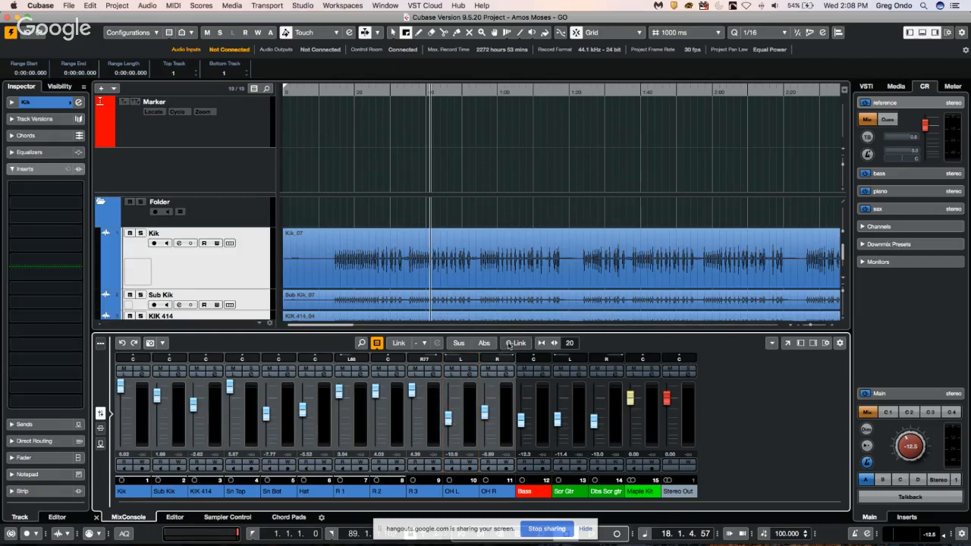
{"action": "left_click", "coordinate": [516, 343]}
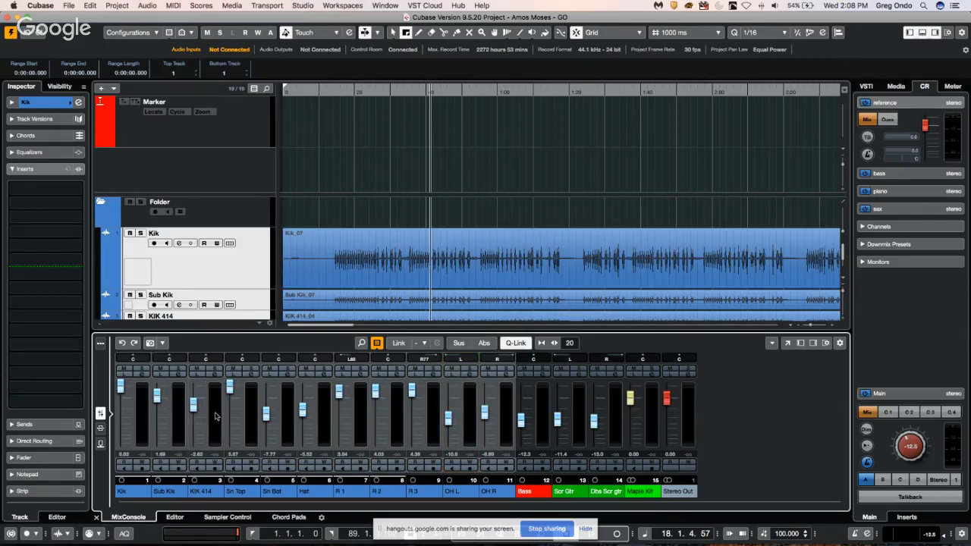
{"action": "left_click_drag", "start_coordinate": [195, 407], "coordinate": [202, 427]}
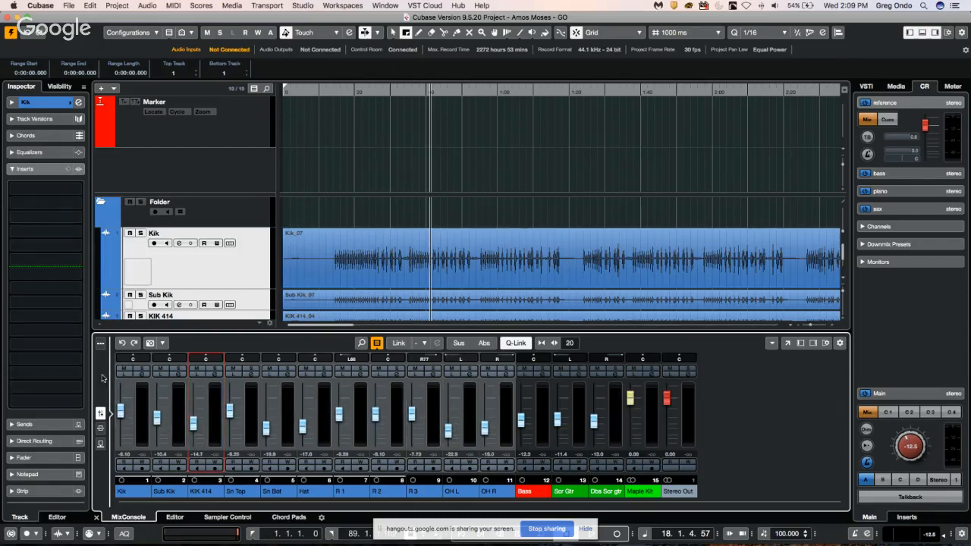
Show the inserts and load DJ-Eq into the first insert slot of the Q-Linked drum channels, closing the opened plug-in windows.
{"action": "left_click", "coordinate": [100, 427]}
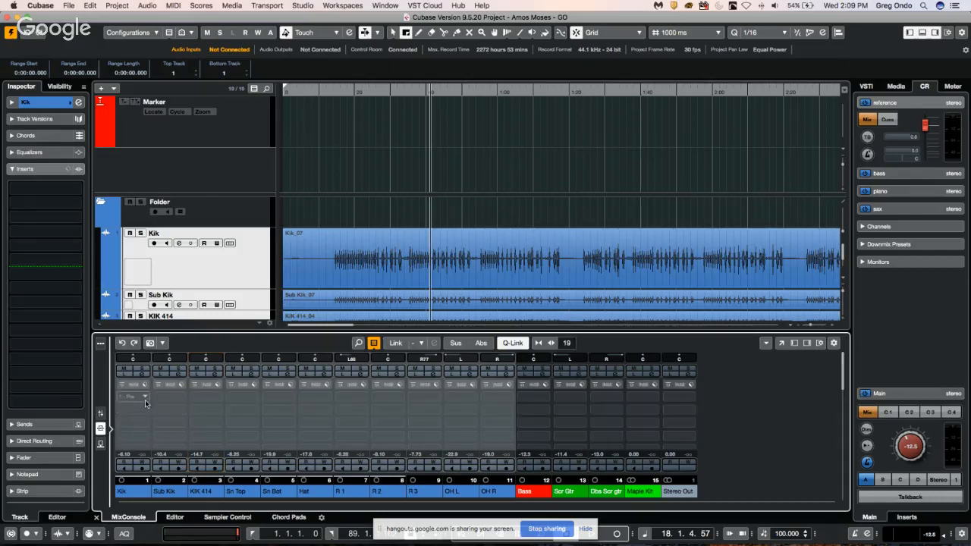
{"action": "left_click", "coordinate": [144, 398]}
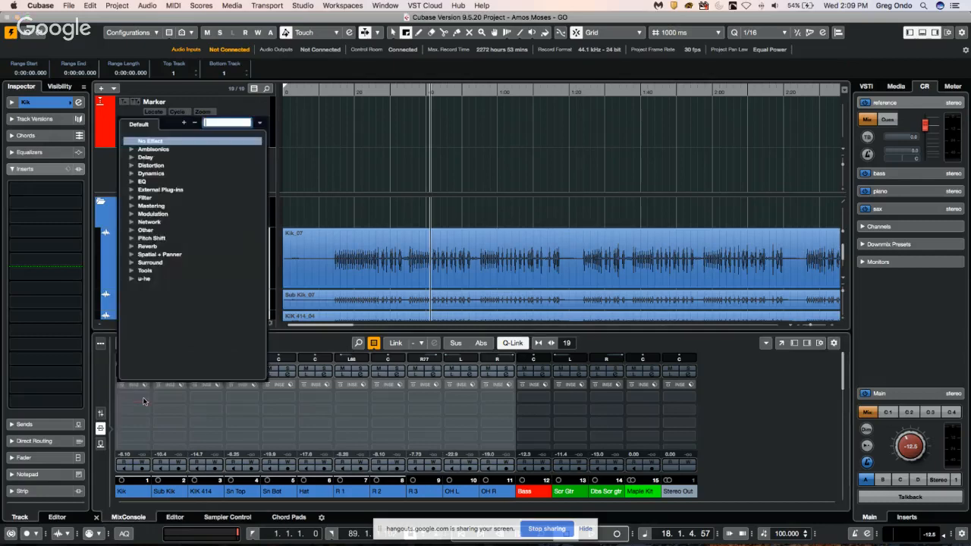
{"action": "left_click", "coordinate": [140, 182]}
{"action": "left_click", "coordinate": [159, 201]}
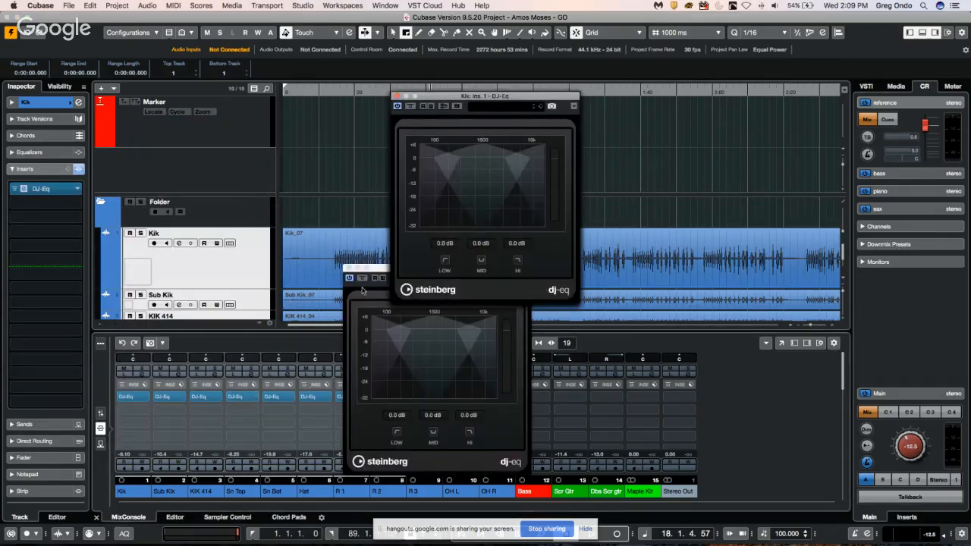
{"action": "left_click", "coordinate": [398, 97]}
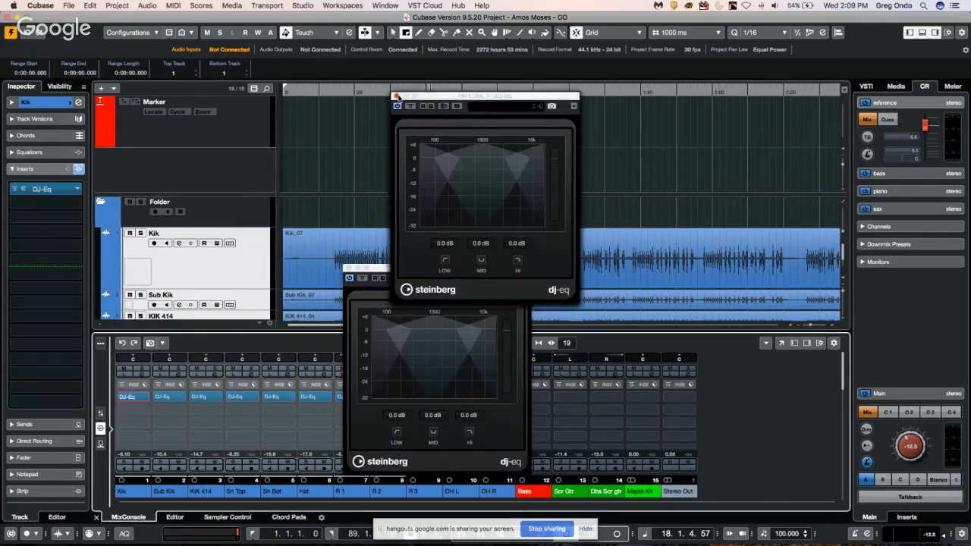
{"action": "left_click", "coordinate": [398, 97]}
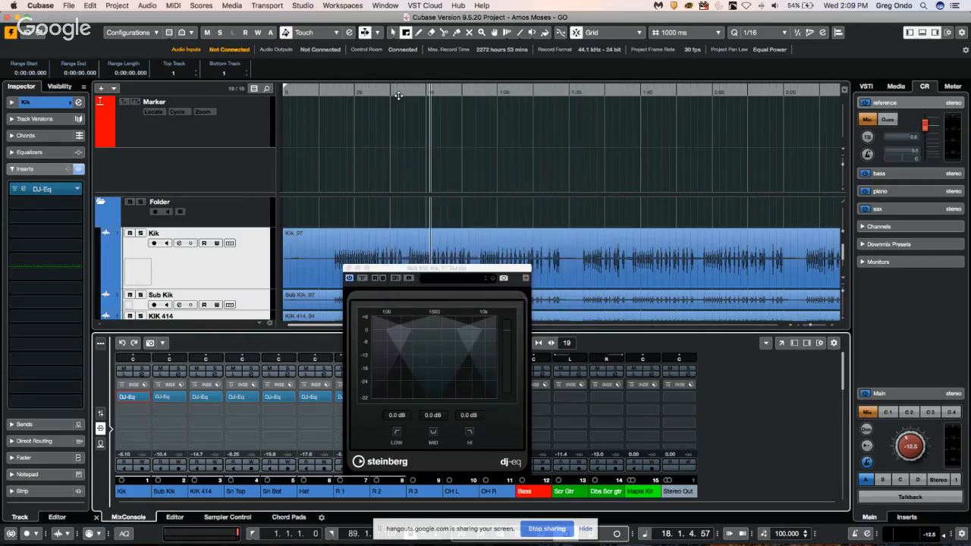
{"action": "left_click", "coordinate": [346, 269]}
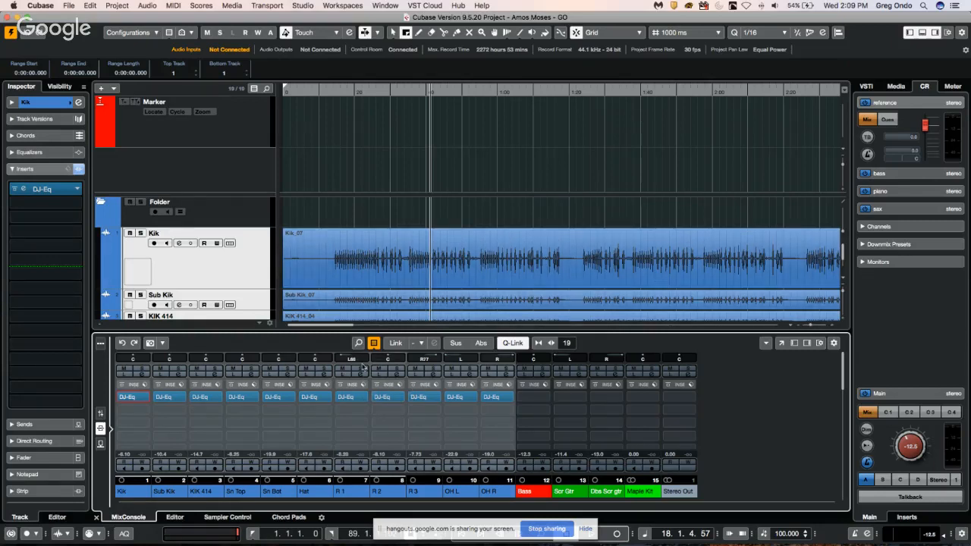
Add one stereo group track routed to Stereo Out, created outside the folder.
{"action": "right_click", "coordinate": [251, 255]}
{"action": "mouse_move", "coordinate": [387, 257]}
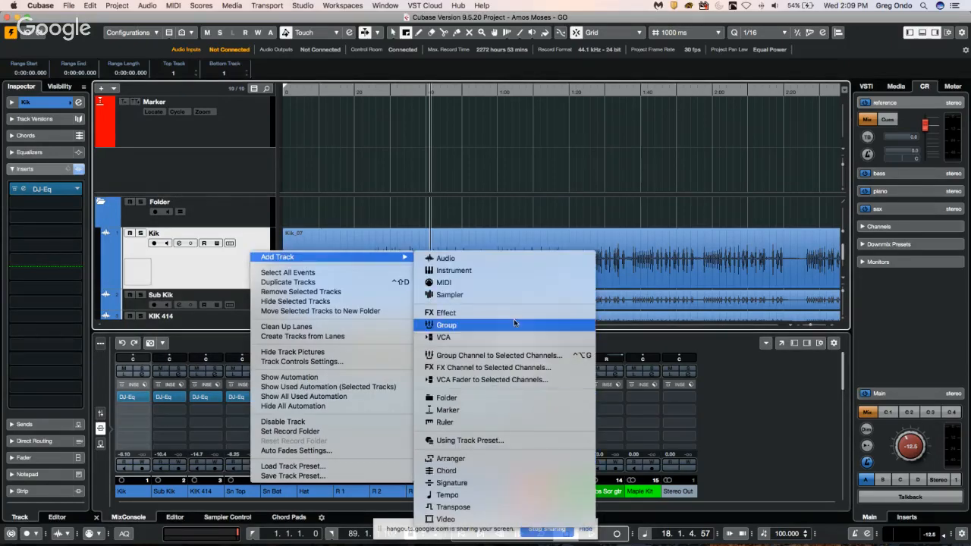
{"action": "left_click", "coordinate": [560, 325]}
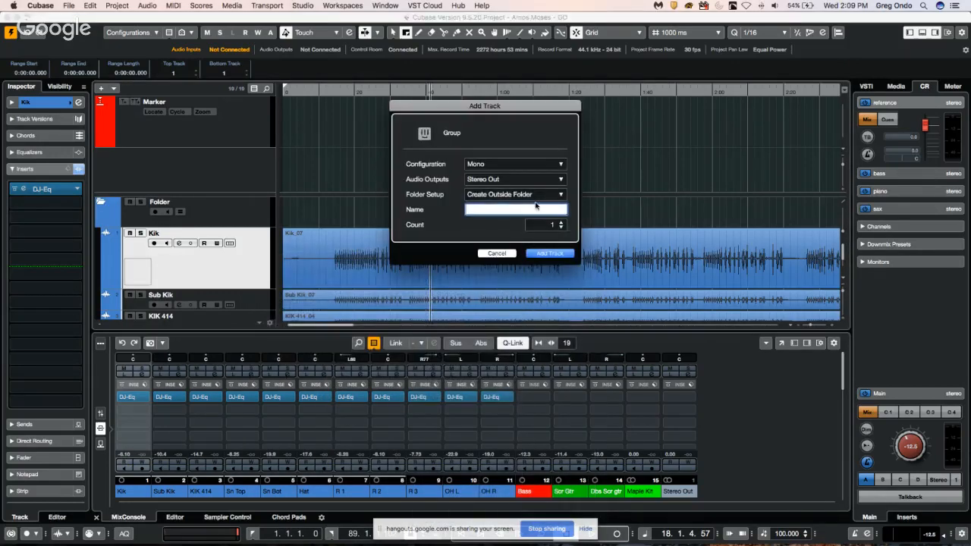
{"action": "left_click", "coordinate": [510, 165]}
{"action": "left_click", "coordinate": [505, 174]}
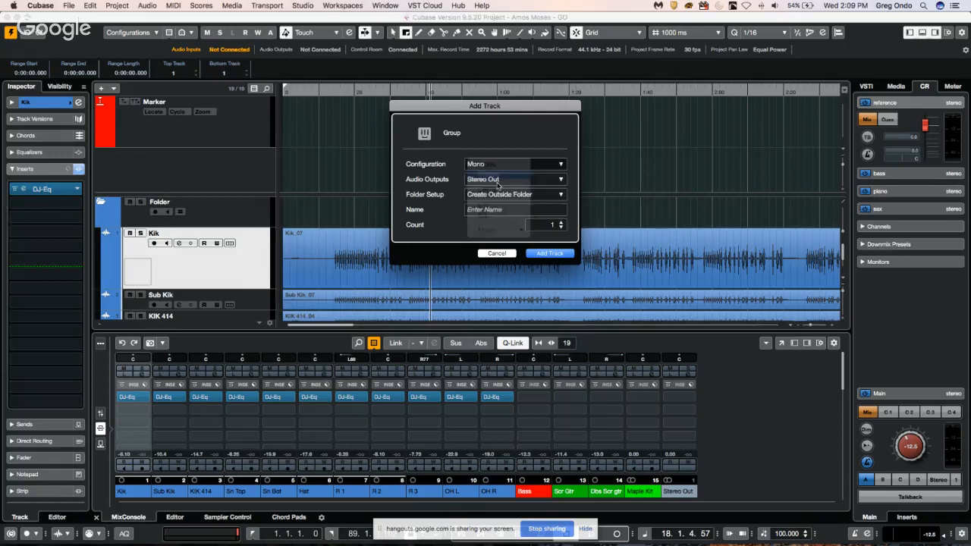
{"action": "left_click", "coordinate": [549, 254]}
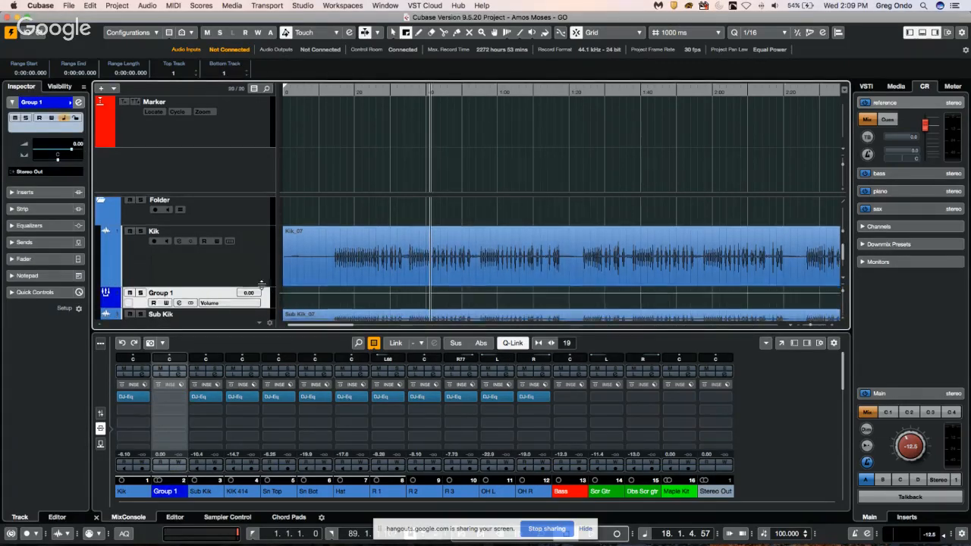
Move the new group track below OH R, directly above the Bass track.
{"action": "scroll", "coordinate": [262, 283], "scroll_direction": "down", "scroll_amount": 2}
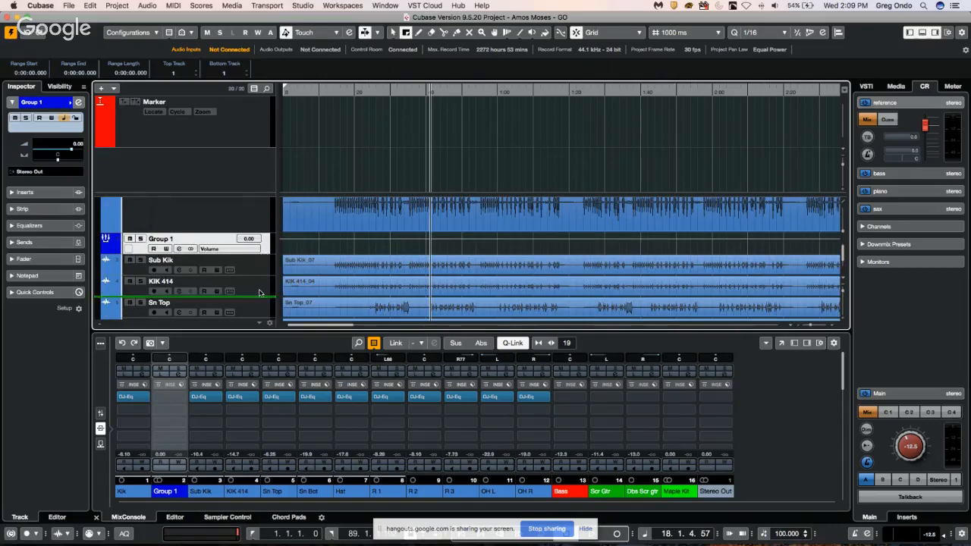
{"action": "scroll", "coordinate": [262, 288], "scroll_direction": "down", "scroll_amount": 2}
{"action": "scroll", "coordinate": [258, 313], "scroll_direction": "down", "scroll_amount": 1}
{"action": "left_click_drag", "start_coordinate": [258, 313], "coordinate": [264, 255]}
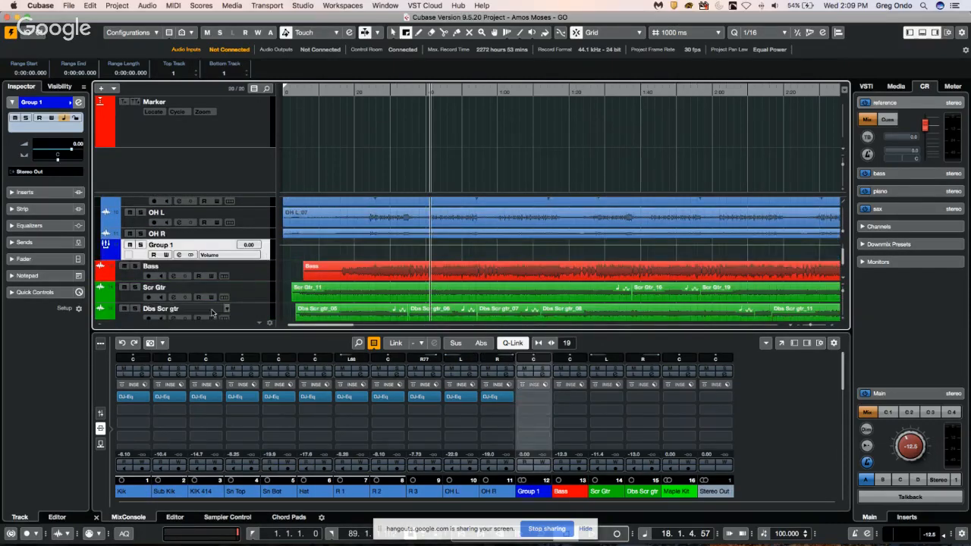
In a separate MixConsole window, show the Routing rack and route the outputs of channels Kik through OH R to Group 1.
{"action": "left_click", "coordinate": [780, 343]}
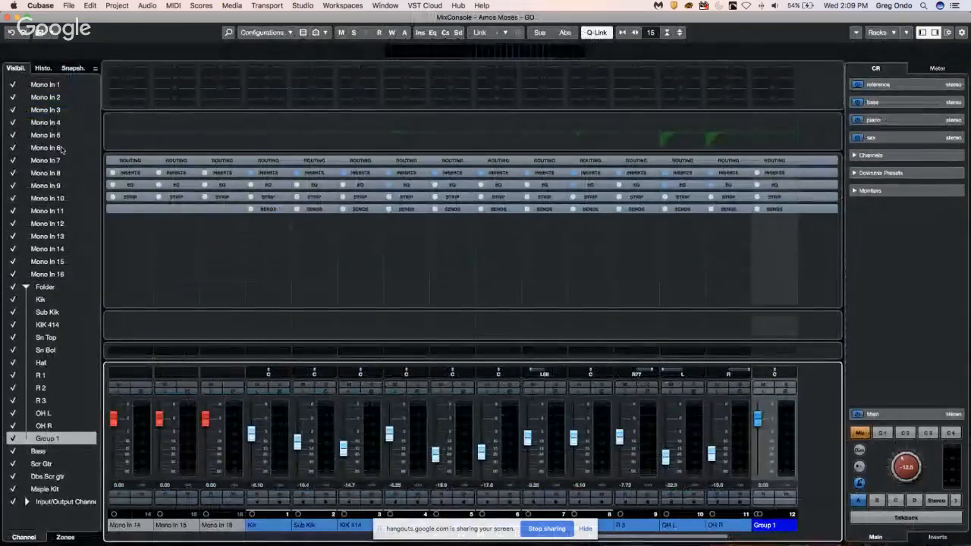
{"action": "left_click", "coordinate": [125, 161]}
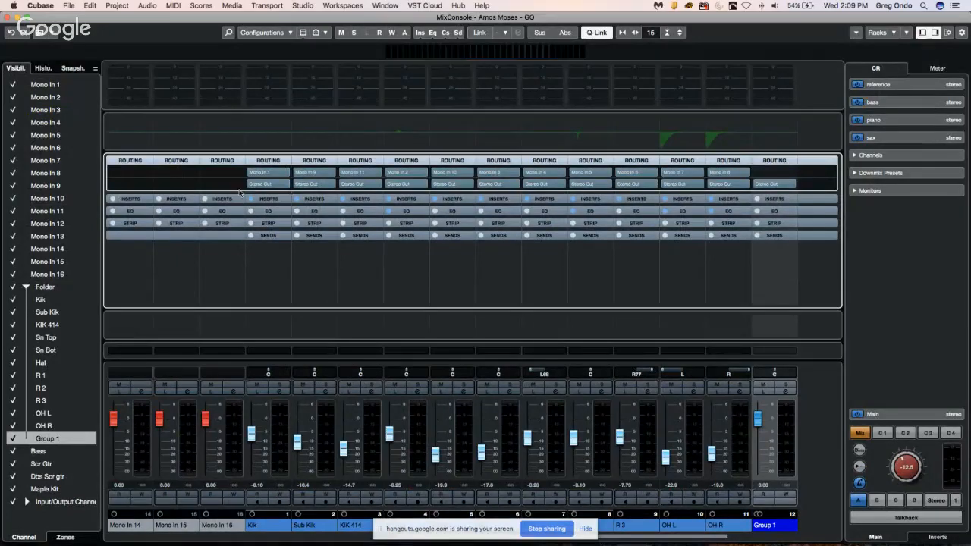
{"action": "left_click", "coordinate": [281, 419]}
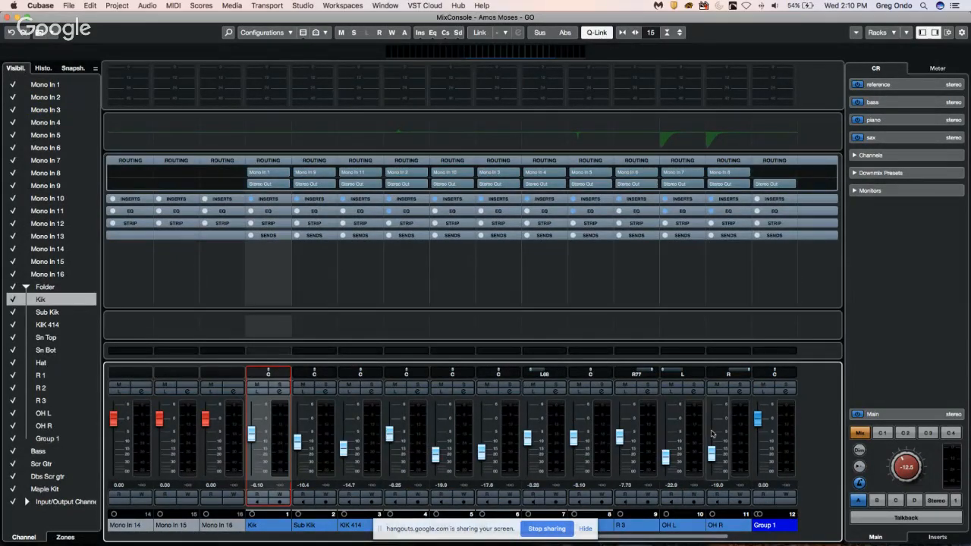
{"action": "left_click", "coordinate": [733, 432]}
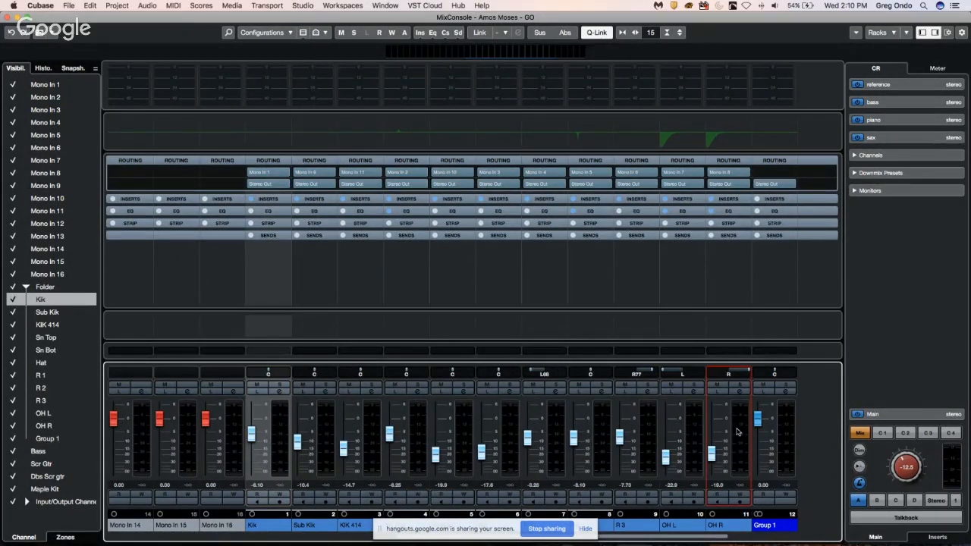
{"action": "left_click", "coordinate": [736, 432], "text": "shift"}
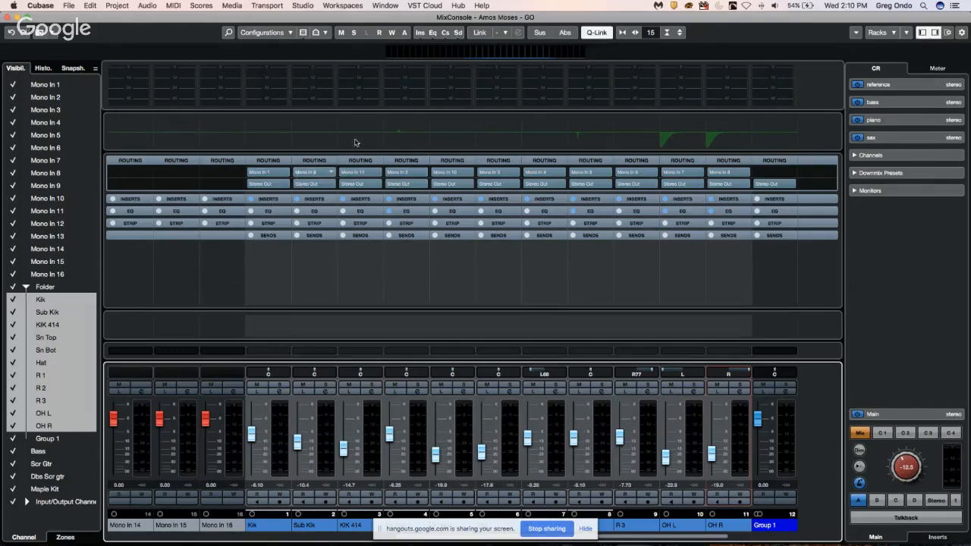
{"action": "left_click", "coordinate": [284, 185]}
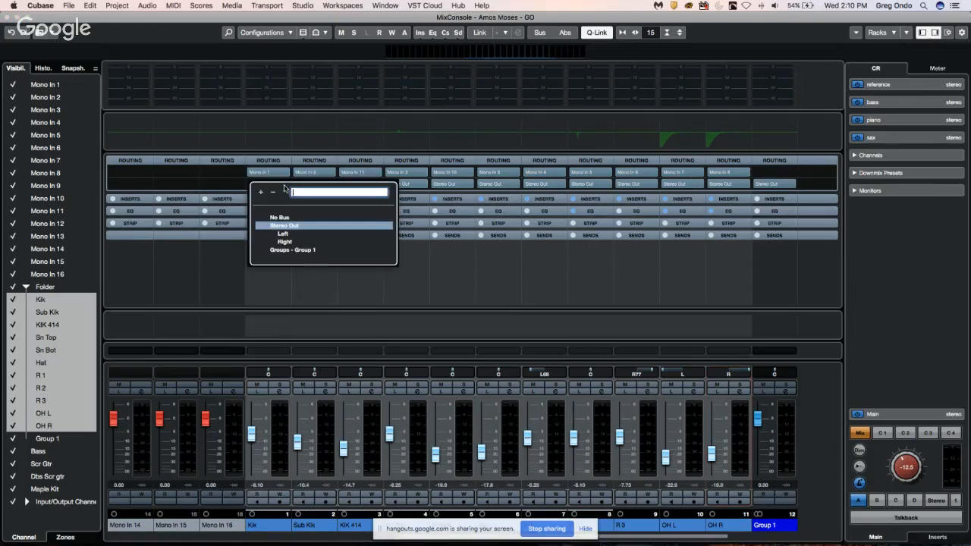
{"action": "left_click", "coordinate": [286, 250], "text": "alt+shift"}
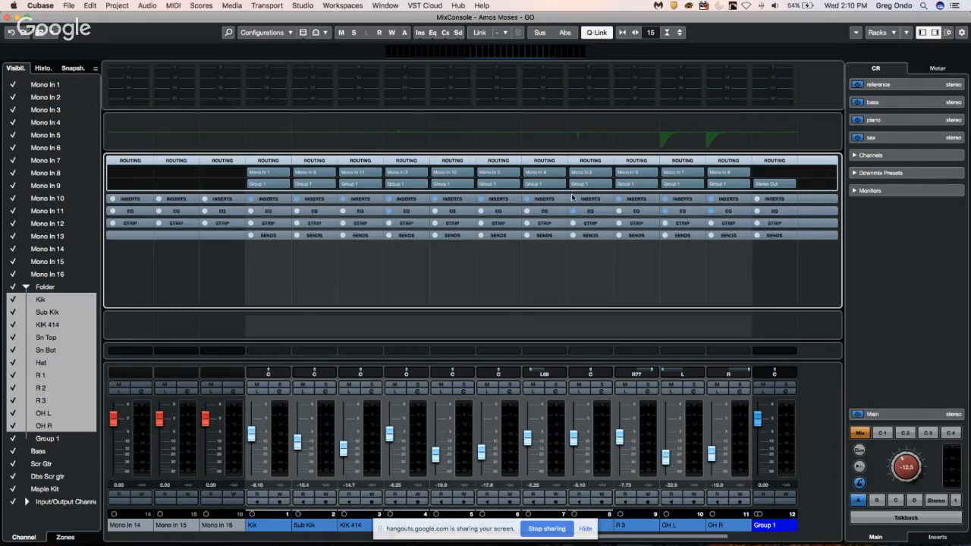
Turn off Q-Link and examine the link group options for the selected drum channels, without creating a group.
{"action": "left_click", "coordinate": [599, 32]}
{"action": "left_click", "coordinate": [480, 33]}
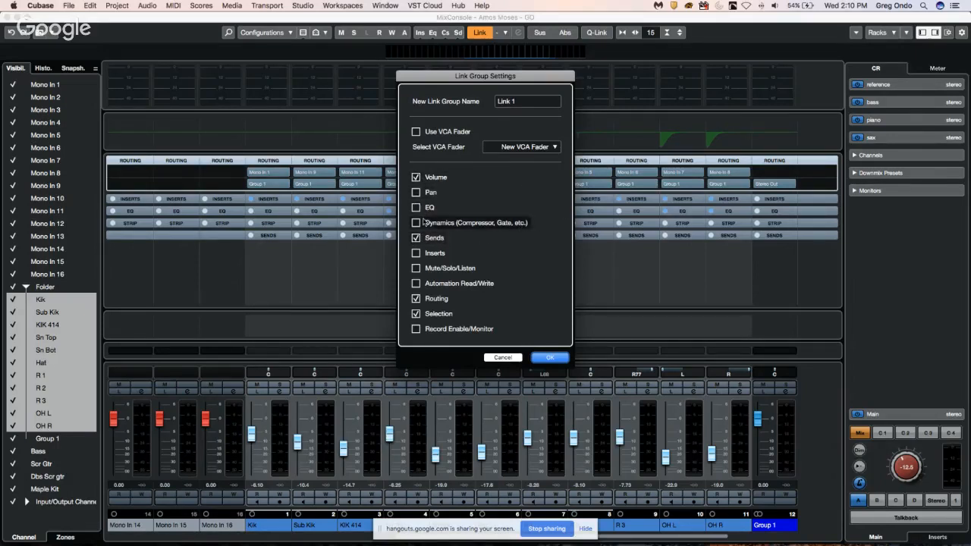
{"action": "left_click", "coordinate": [510, 359]}
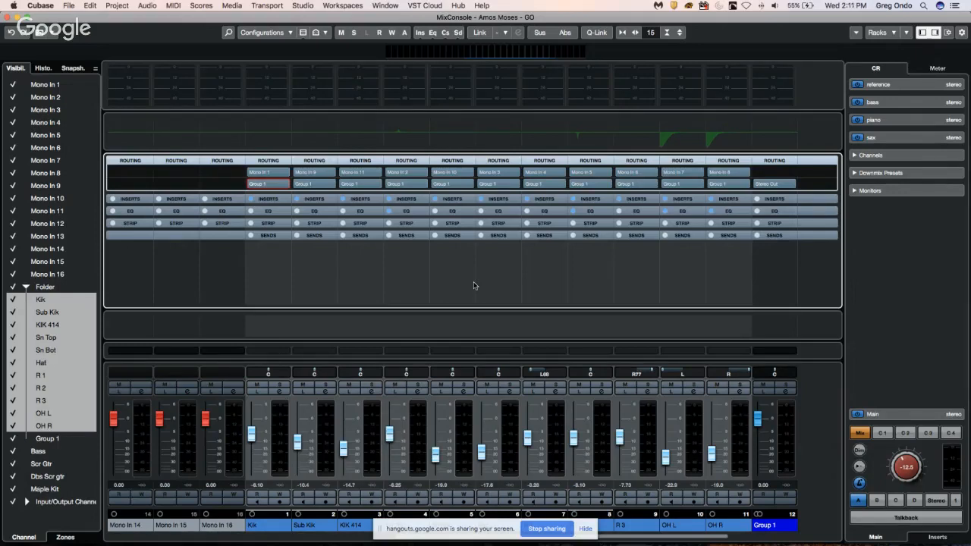
Link the selected drum channels in a group named "rums" that shares Volume, Sends, Routing and Selection.
{"action": "left_click", "coordinate": [488, 35]}
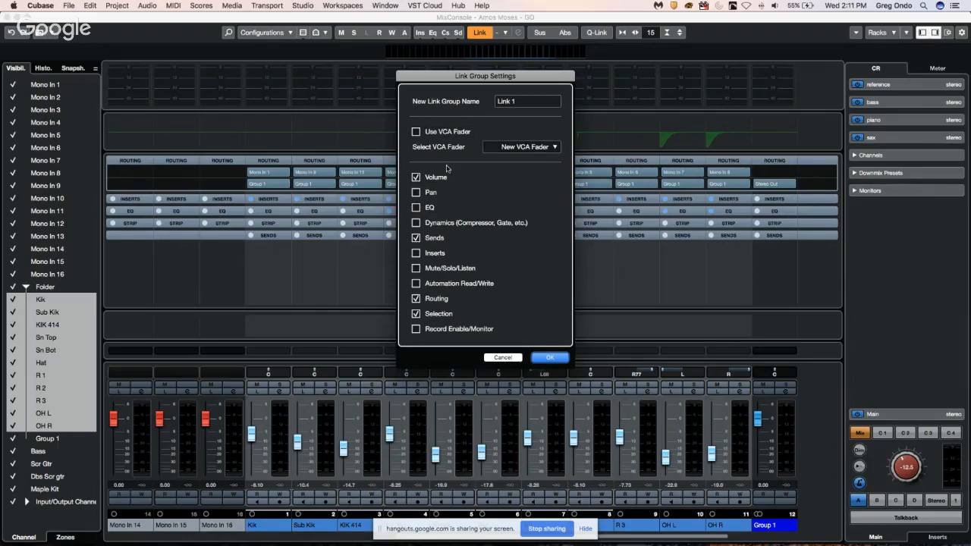
{"action": "left_click", "coordinate": [515, 103]}
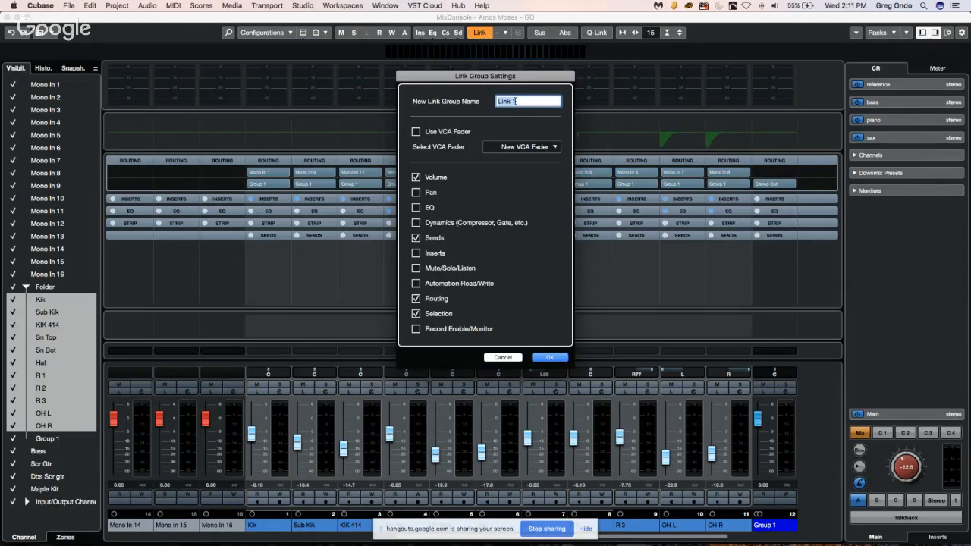
{"action": "type", "text": "rums"}
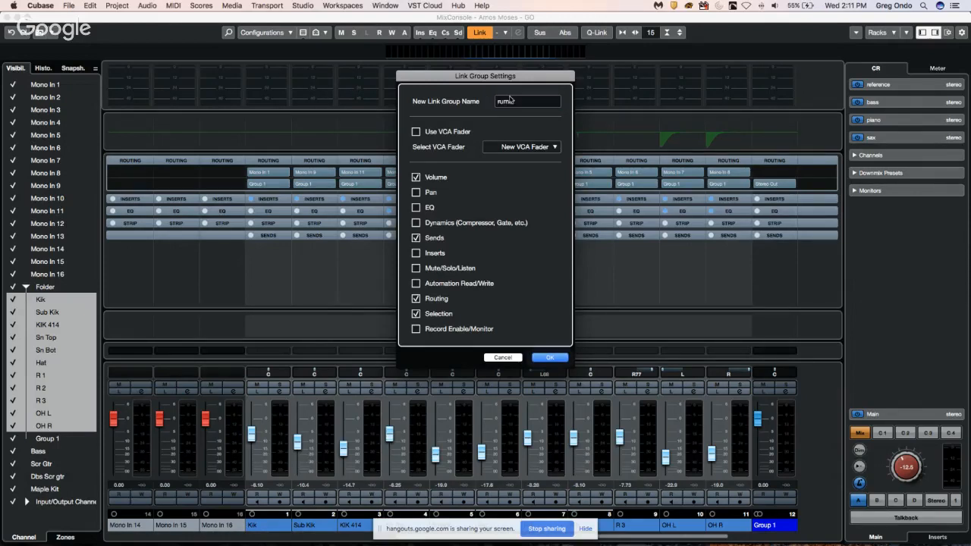
{"action": "left_click", "coordinate": [550, 357]}
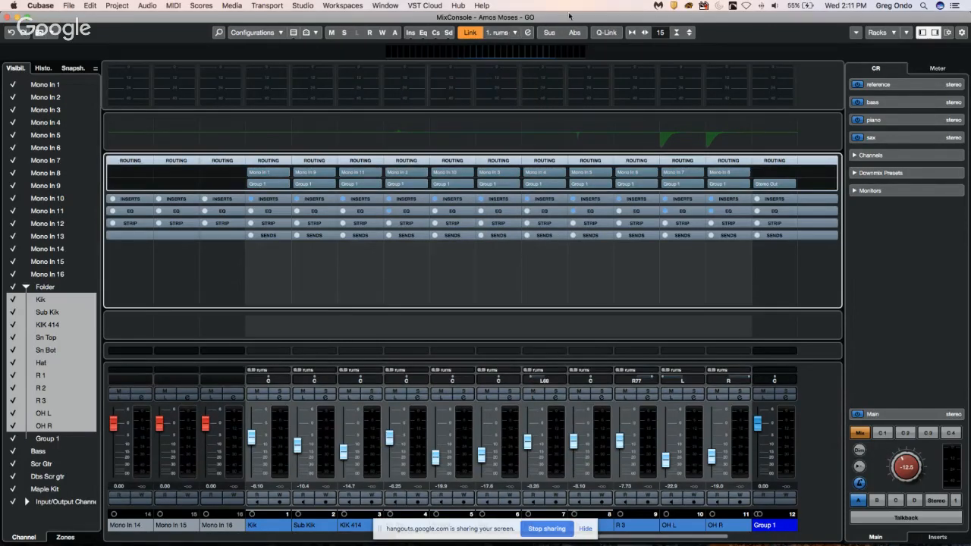
{"action": "left_click", "coordinate": [506, 34]}
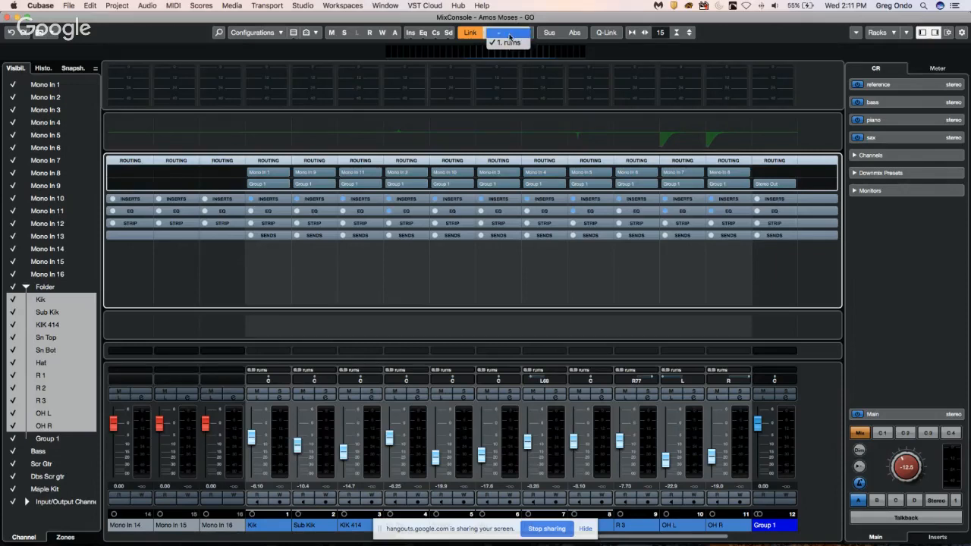
{"action": "left_click", "coordinate": [510, 42]}
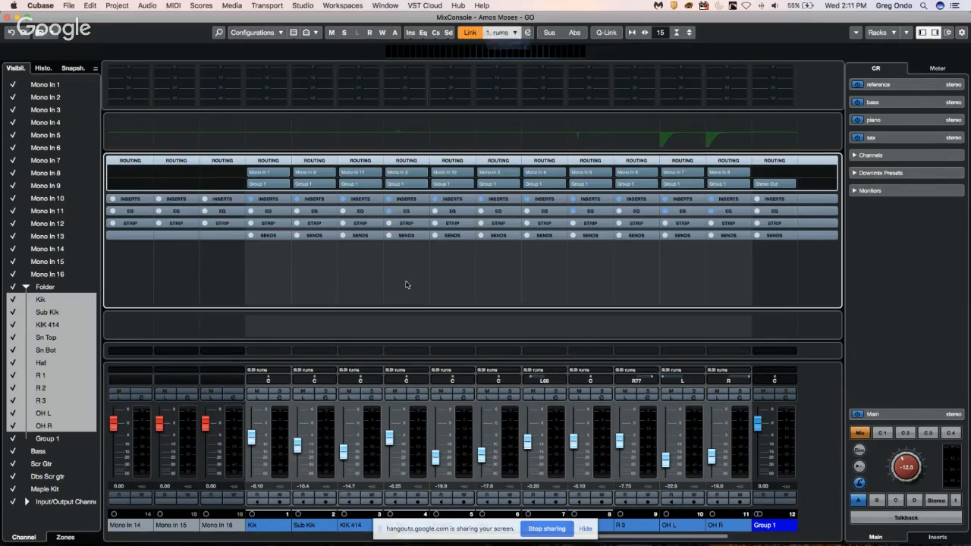
Rebalance the linked drum faders: raise Sn Top, raise KIK 414 to about -7.2 dB, and lower Kik to about -7 dB.
{"action": "left_click_drag", "start_coordinate": [389, 440], "coordinate": [391, 430]}
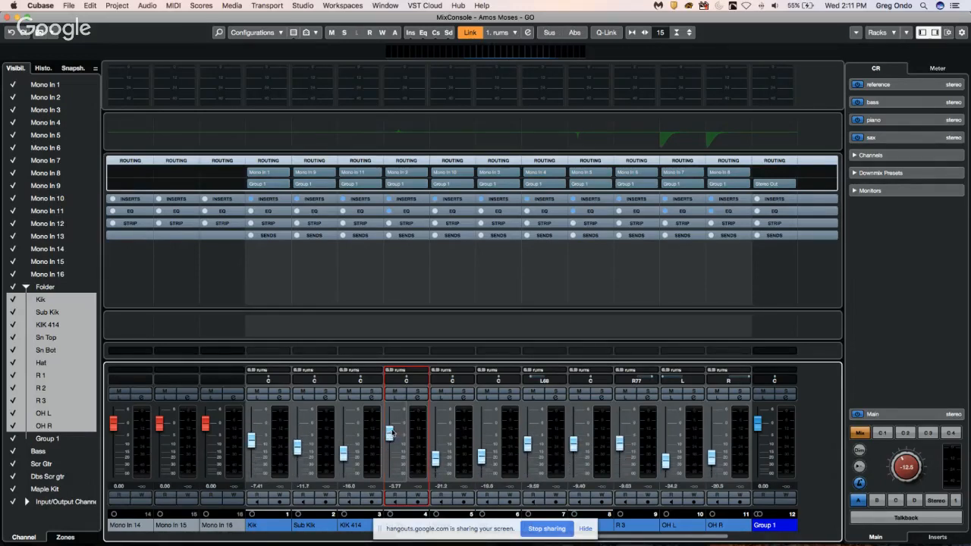
{"action": "left_click_drag", "start_coordinate": [343, 455], "coordinate": [357, 440]}
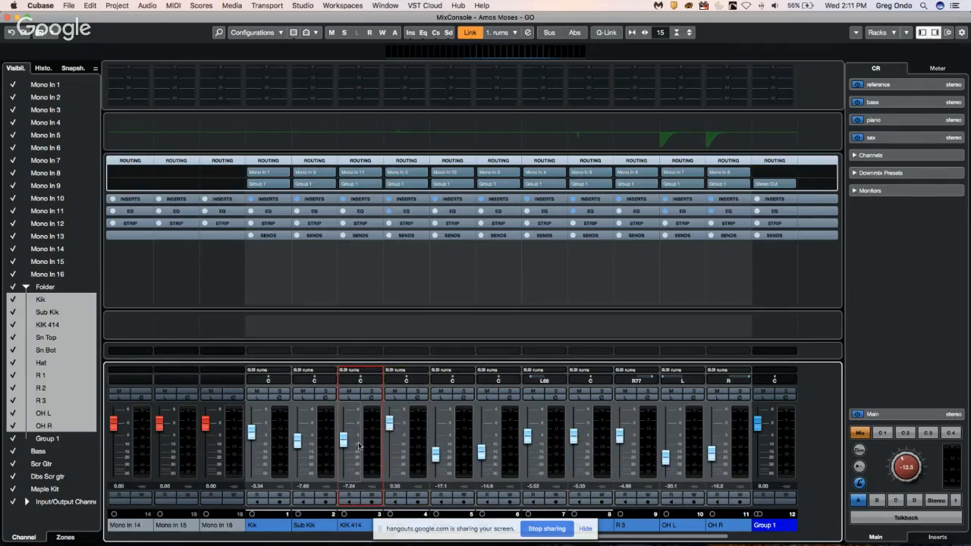
{"action": "mouse_move", "coordinate": [251, 432]}
{"action": "left_mouse_down"}
{"action": "mouse_move", "coordinate": [251, 455]}
{"action": "mouse_move", "coordinate": [251, 441]}
{"action": "left_mouse_up"}
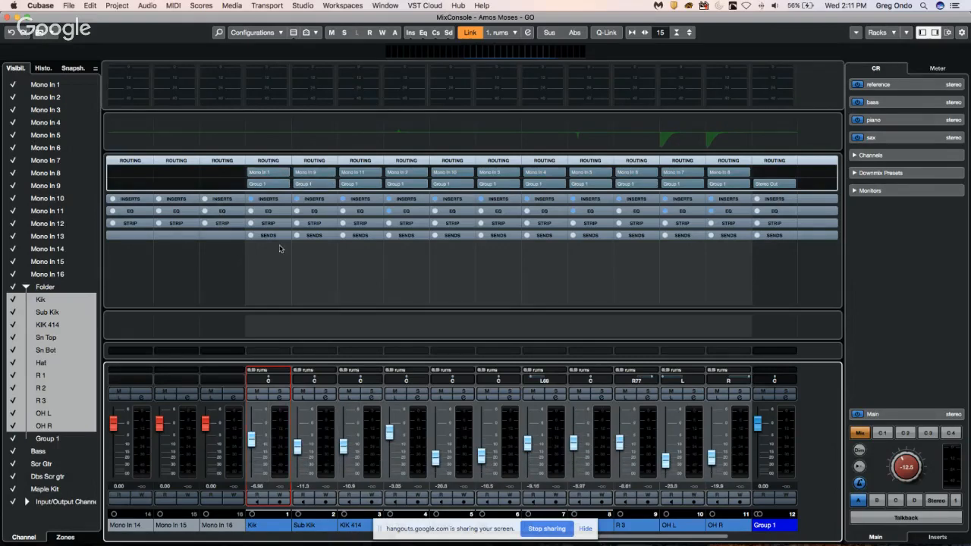
Look at the Strip rack of the channels, fold it away and show the Sends rack.
{"action": "left_click", "coordinate": [270, 224]}
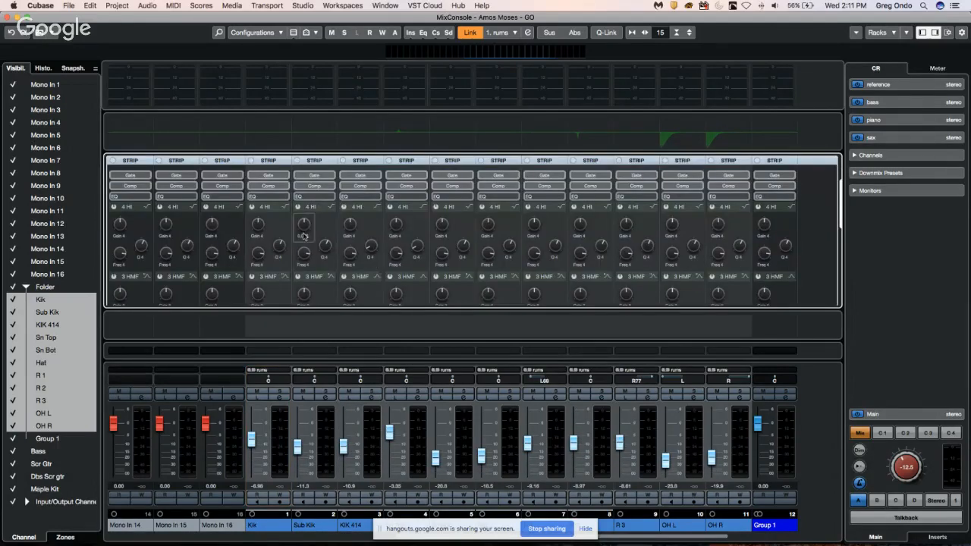
{"action": "left_click", "coordinate": [275, 229]}
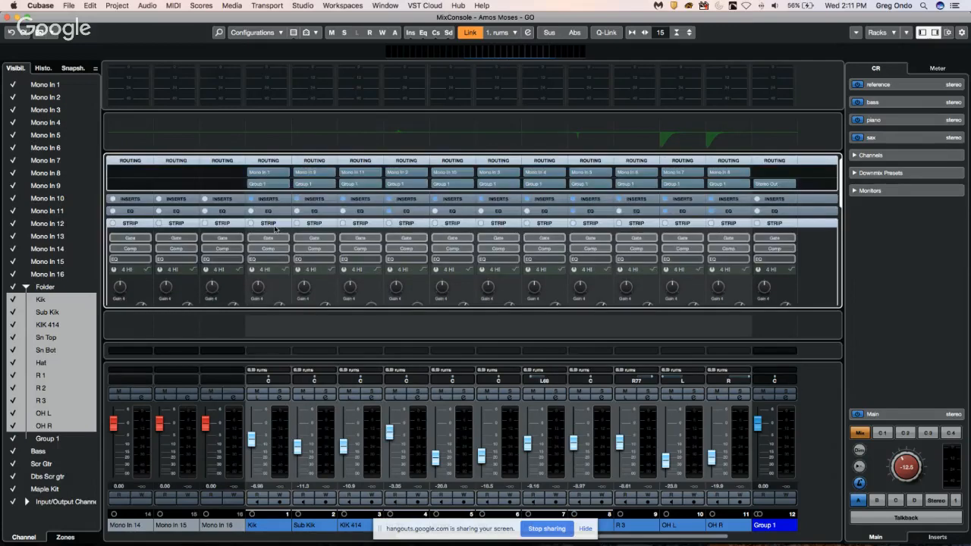
{"action": "left_click", "coordinate": [277, 235]}
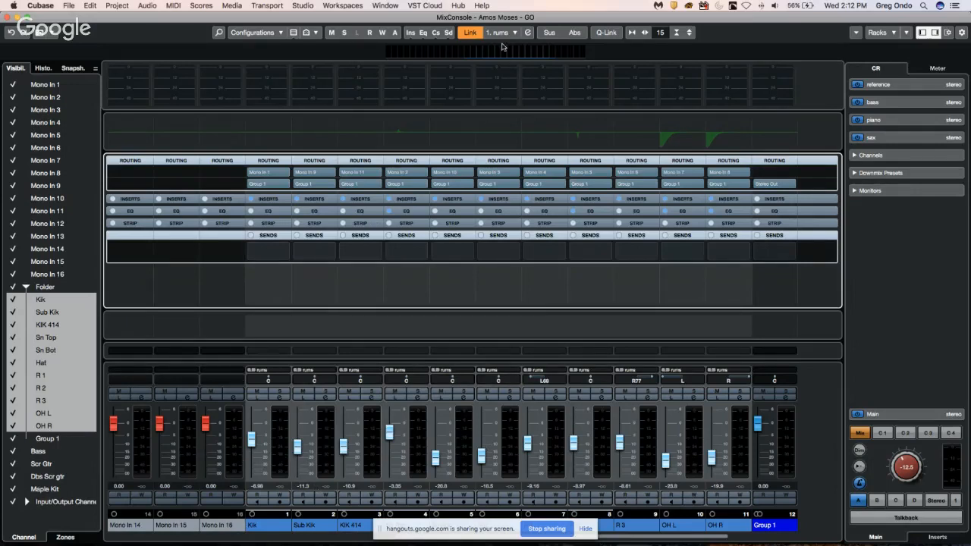
Examine the settings of the "rums" link group, including the Use VCA Fader option, and leave them without applying changes.
{"action": "left_click", "coordinate": [526, 32]}
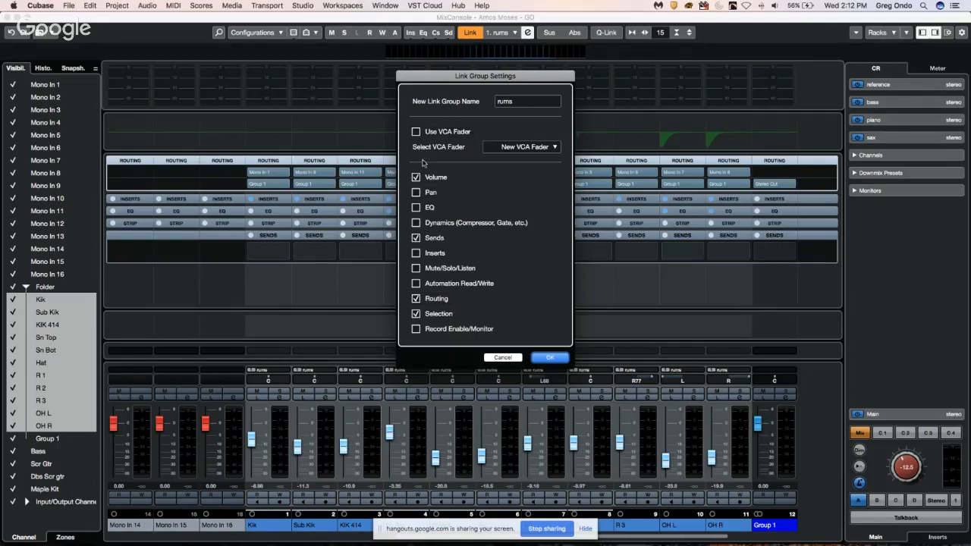
{"action": "left_click", "coordinate": [415, 133]}
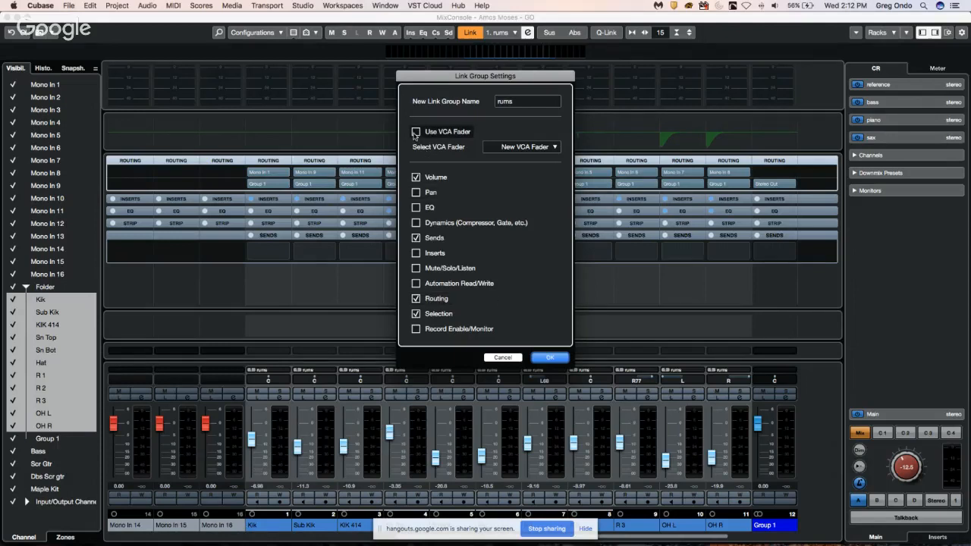
{"action": "left_click", "coordinate": [503, 358]}
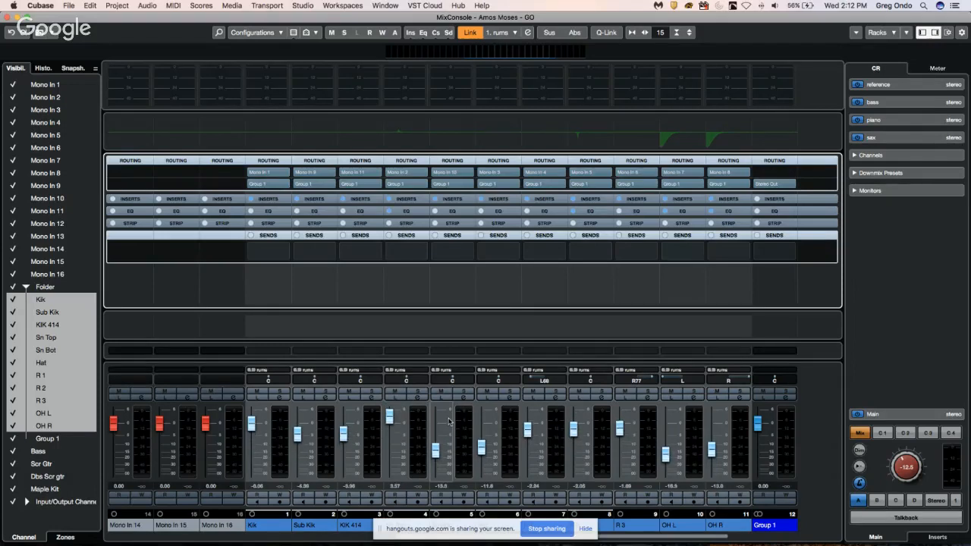
Lower the fader of the Maple Kit channel, outside the linked drums, to -5.67 dB.
{"action": "left_click", "coordinate": [275, 514]}
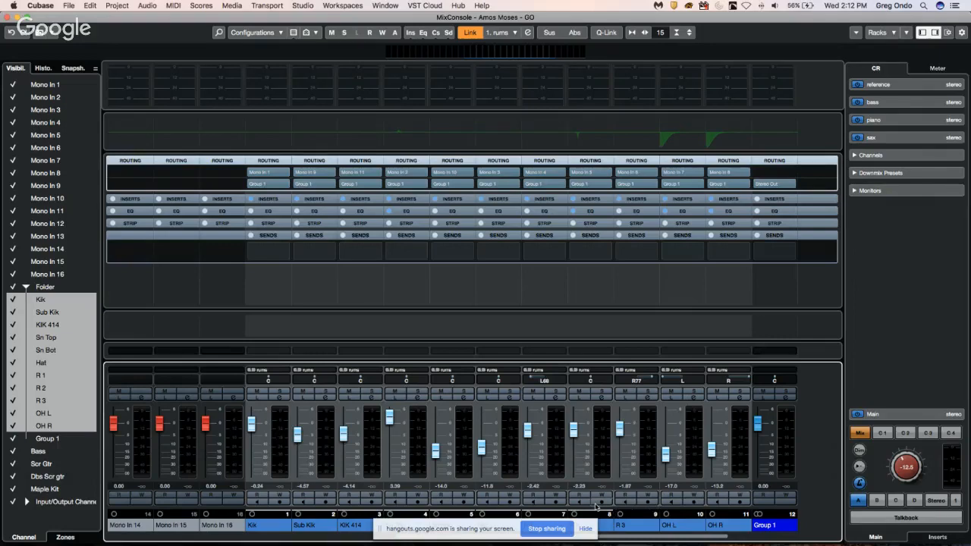
{"action": "scroll", "coordinate": [672, 509], "scroll_direction": "right", "scroll_amount": 5}
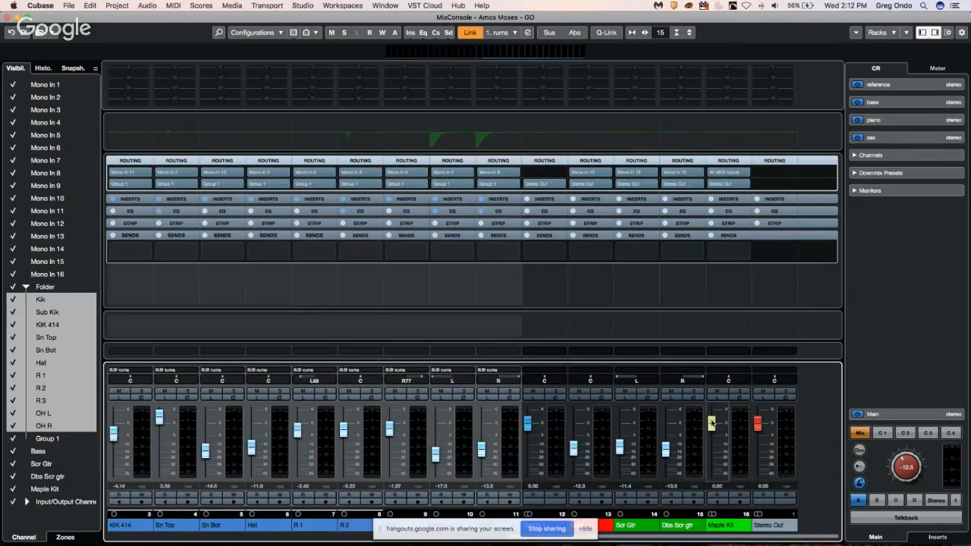
{"action": "mouse_move", "coordinate": [711, 423]}
{"action": "left_mouse_down"}
{"action": "mouse_move", "coordinate": [716, 453]}
{"action": "mouse_move", "coordinate": [718, 437]}
{"action": "left_mouse_up"}
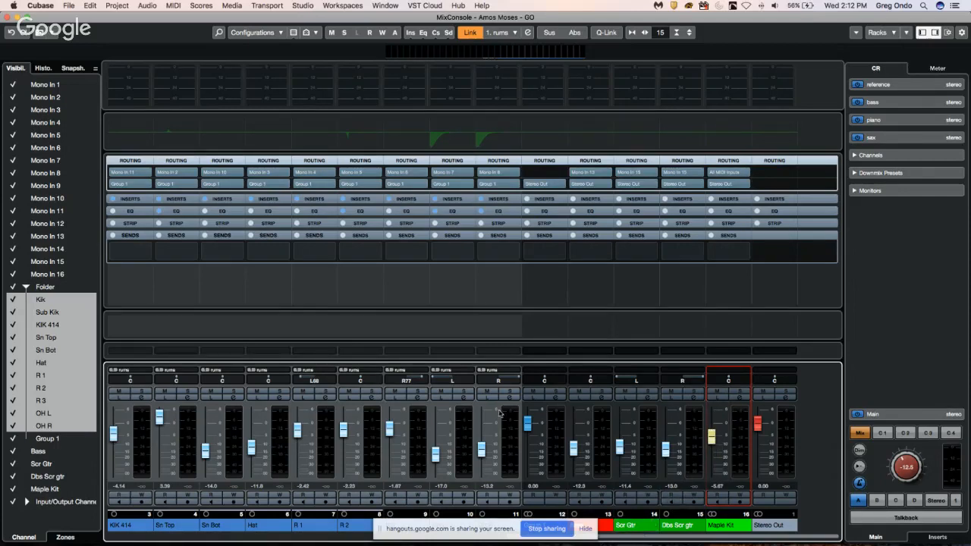
Look at the channel commands offered for the linked drums, including Add VCA Fader to Selected Channels.
{"action": "right_click", "coordinate": [417, 431]}
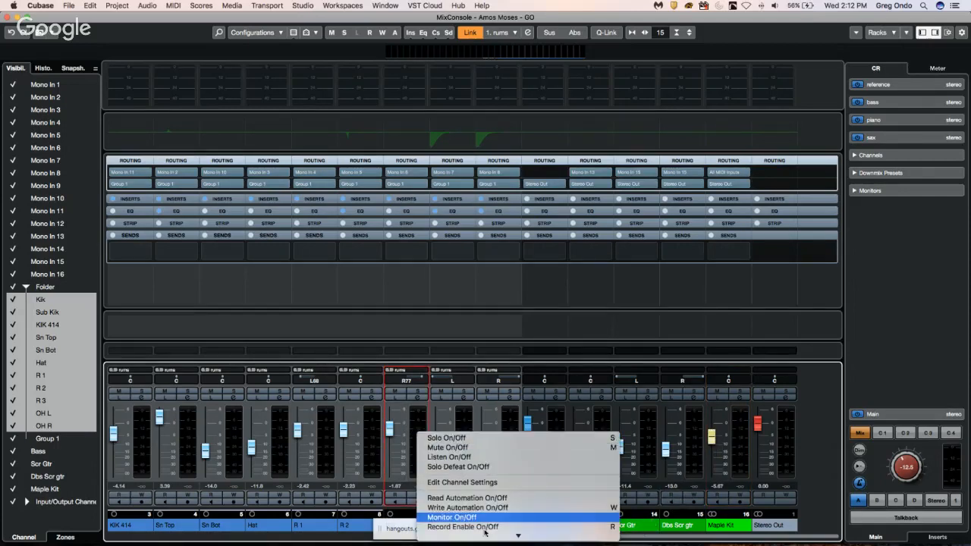
{"action": "mouse_move", "coordinate": [487, 534]}
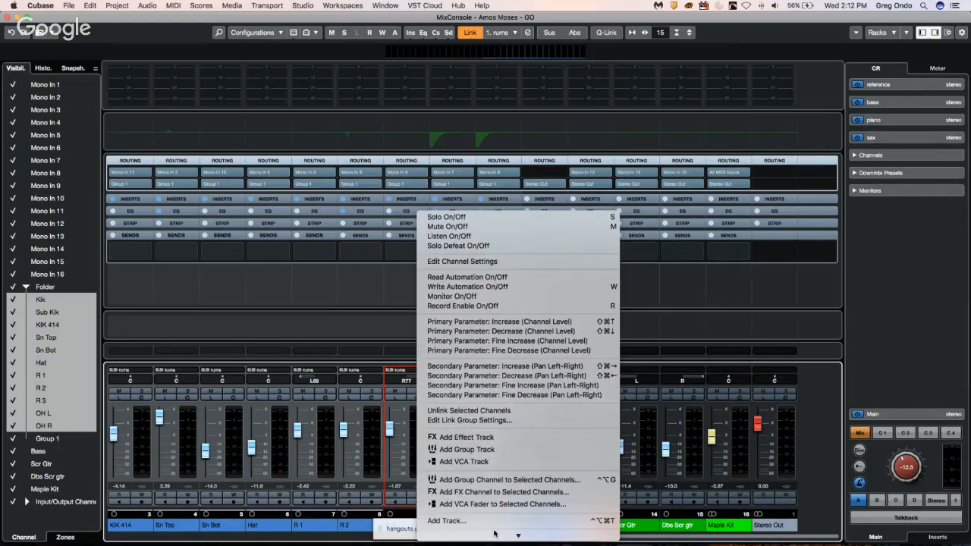
{"action": "left_click", "coordinate": [503, 503]}
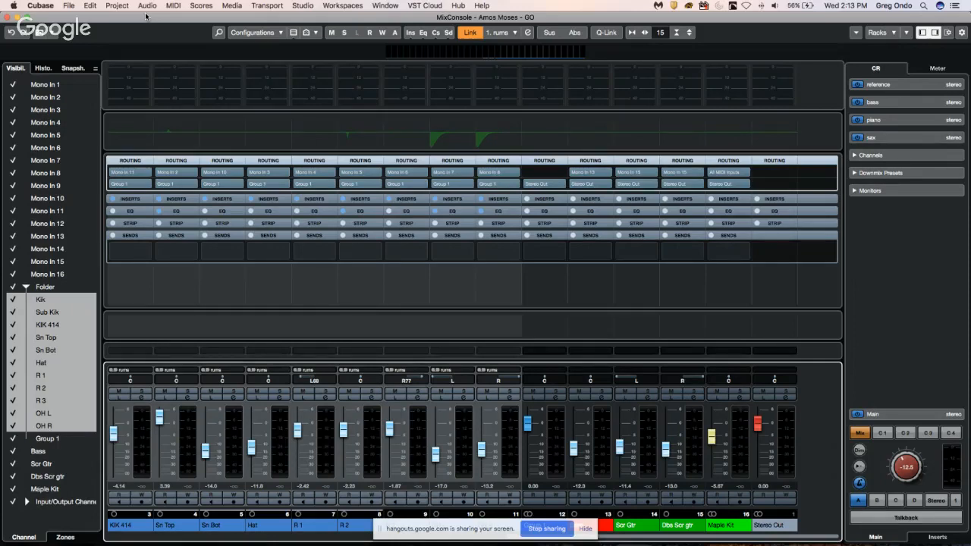
Close the MixConsole window and create a new empty project in the preselected project folder.
{"action": "left_click", "coordinate": [9, 17]}
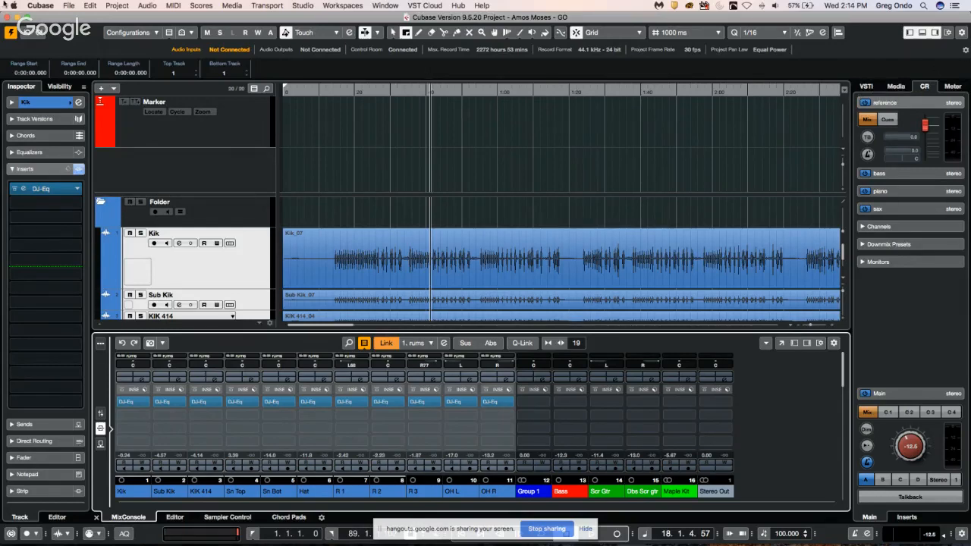
{"action": "left_click", "coordinate": [69, 7]}
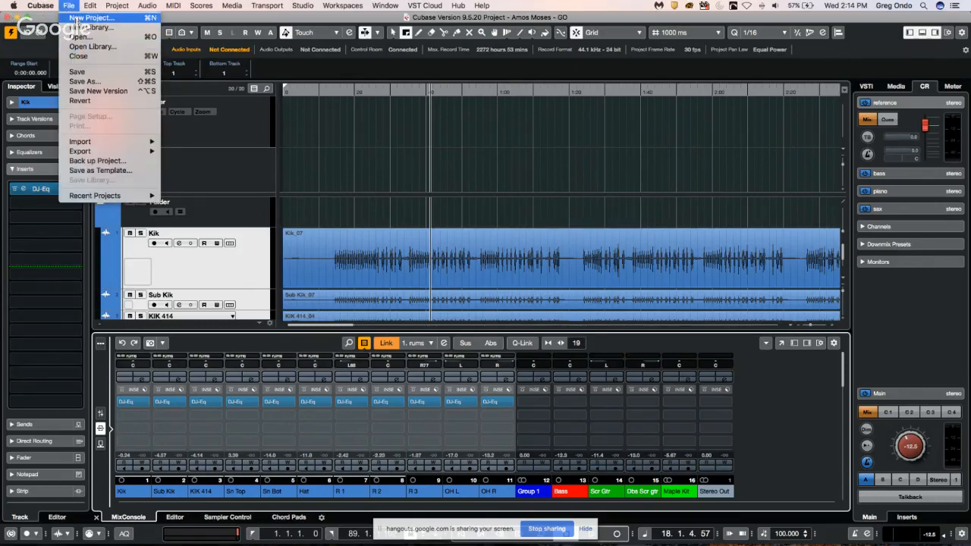
{"action": "left_click", "coordinate": [76, 17]}
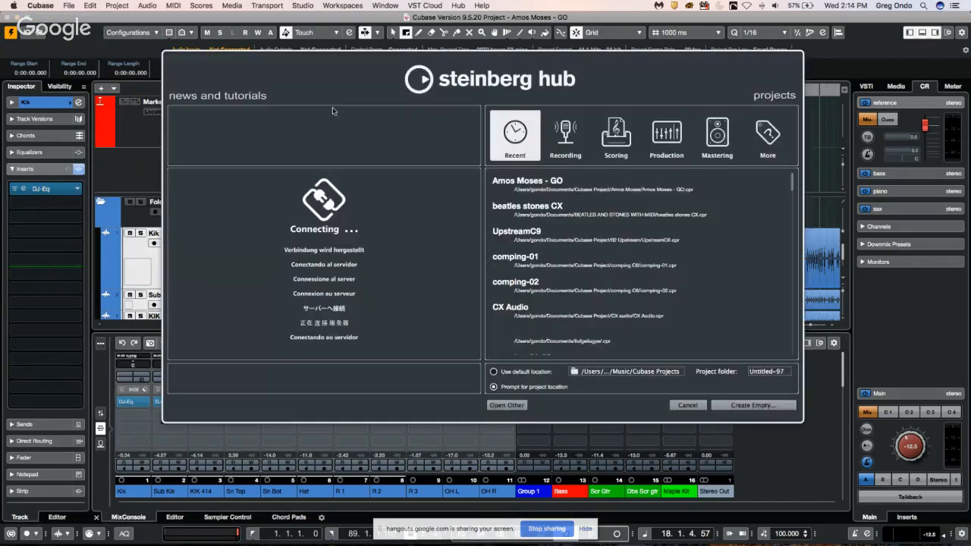
{"action": "left_click", "coordinate": [743, 405]}
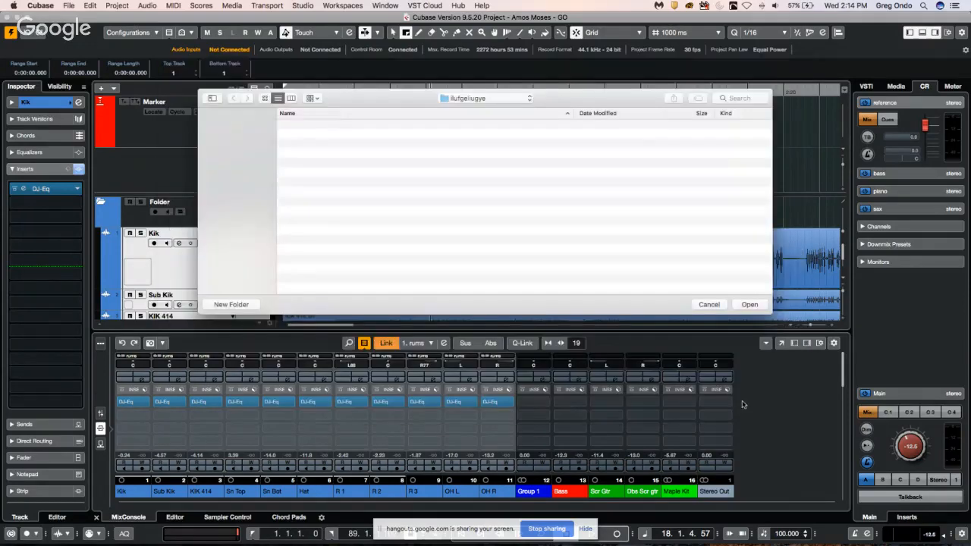
{"action": "left_click", "coordinate": [751, 304]}
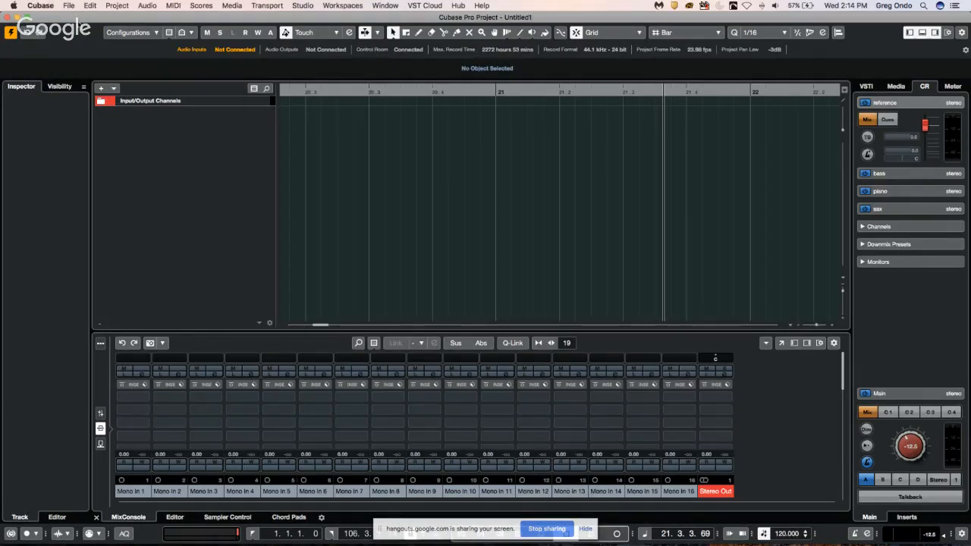
Start importing an audio file and browse to the Cubase Project folder.
{"action": "left_click", "coordinate": [67, 6]}
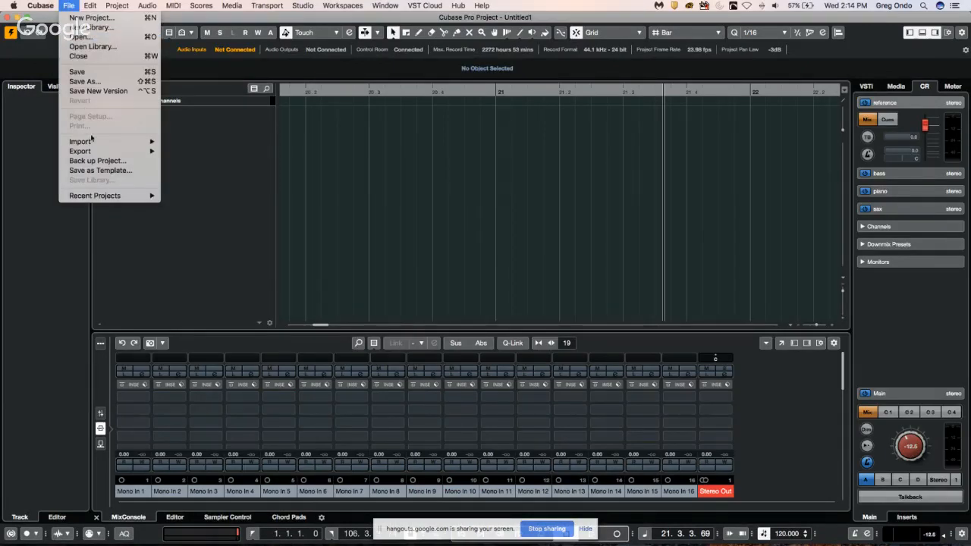
{"action": "mouse_move", "coordinate": [90, 142]}
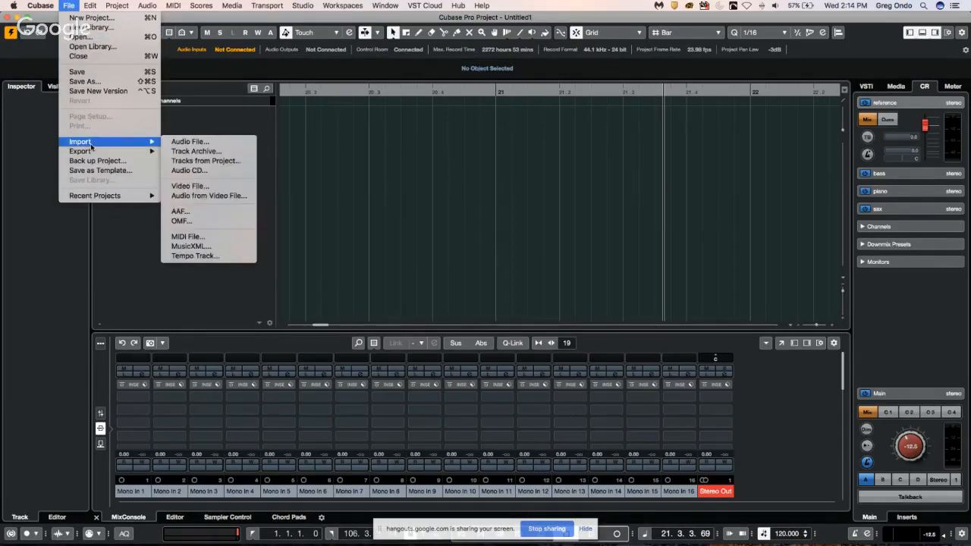
{"action": "left_click", "coordinate": [207, 143]}
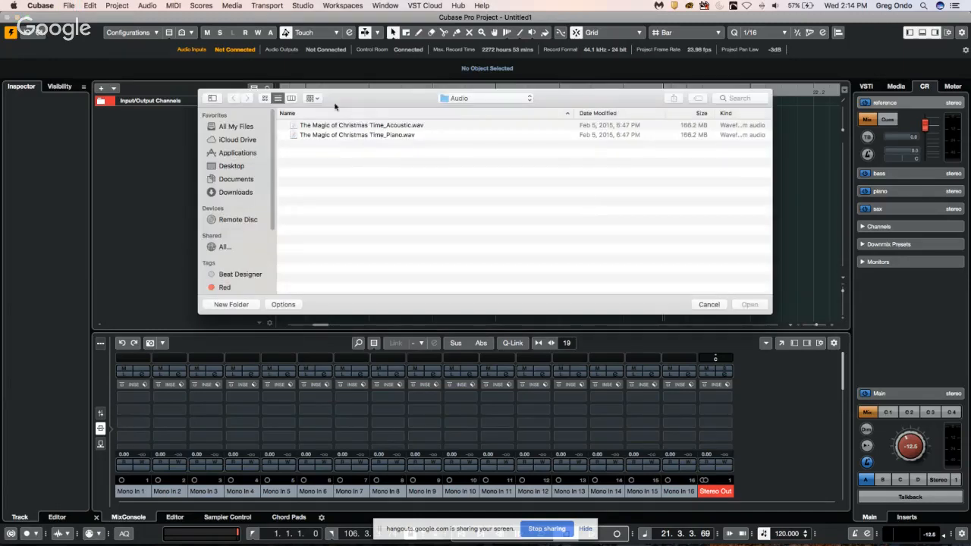
{"action": "left_click", "coordinate": [462, 99]}
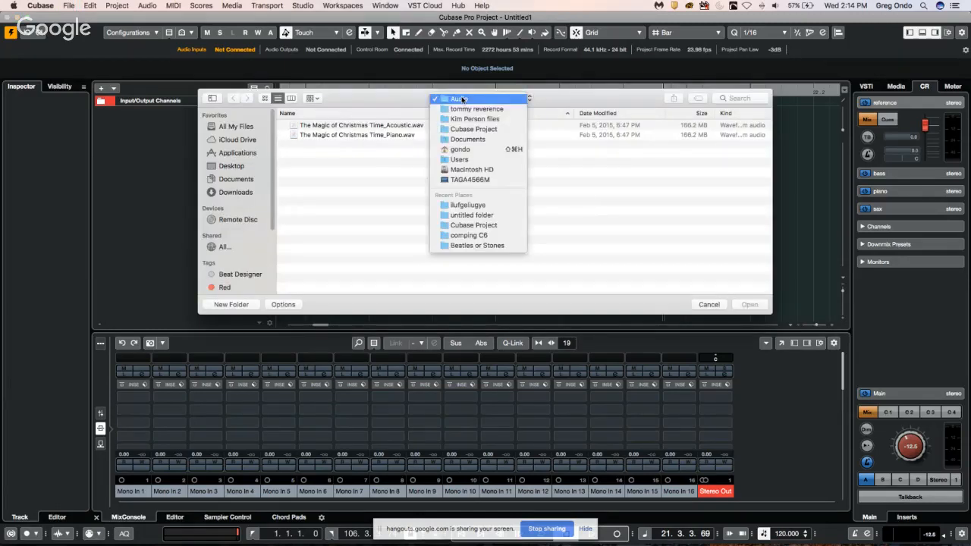
{"action": "left_click", "coordinate": [471, 131]}
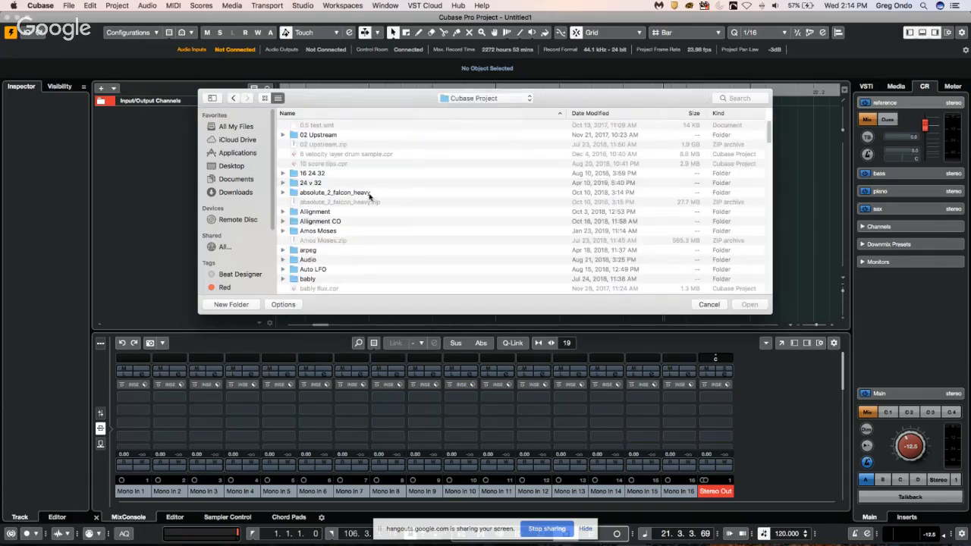
Open the Audio folder of the 12-6-10 session inside the Jazz folder.
{"action": "scroll", "coordinate": [370, 196], "scroll_direction": "down", "scroll_amount": 5}
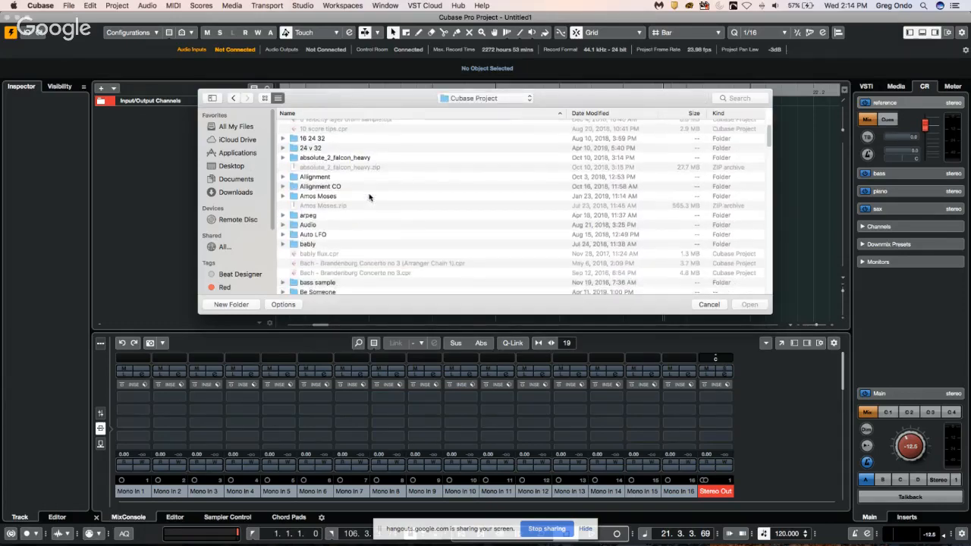
{"action": "scroll", "coordinate": [369, 197], "scroll_direction": "down", "scroll_amount": 15}
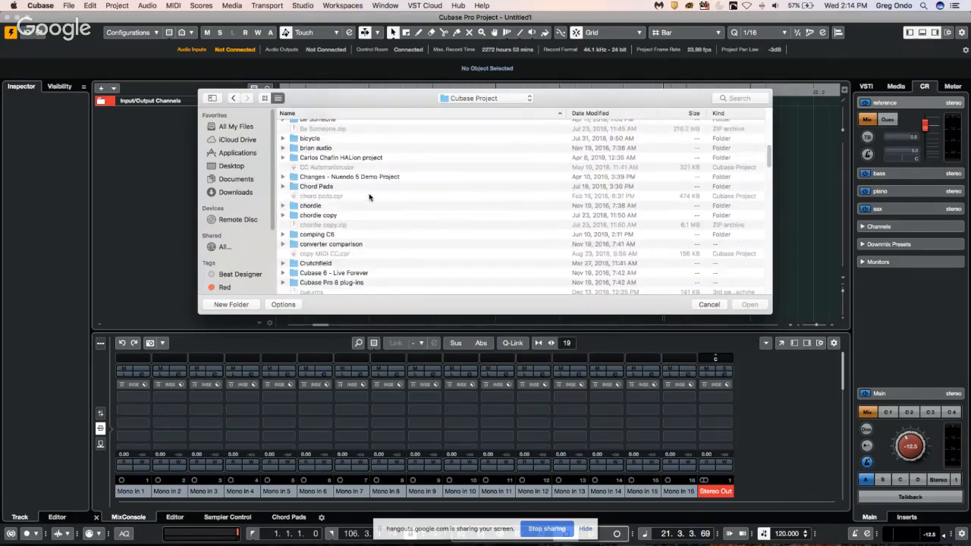
{"action": "scroll", "coordinate": [369, 198], "scroll_direction": "down", "scroll_amount": 15}
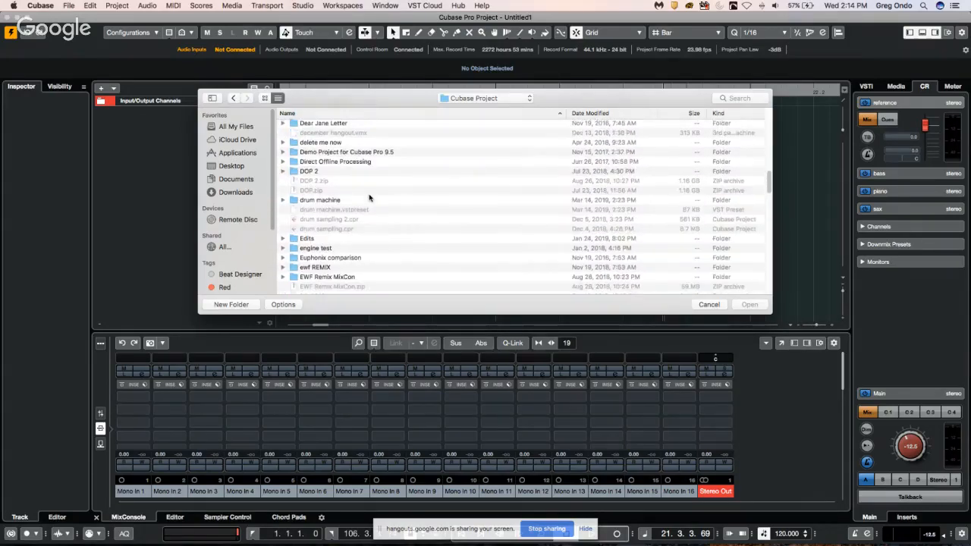
{"action": "scroll", "coordinate": [369, 197], "scroll_direction": "down", "scroll_amount": 10}
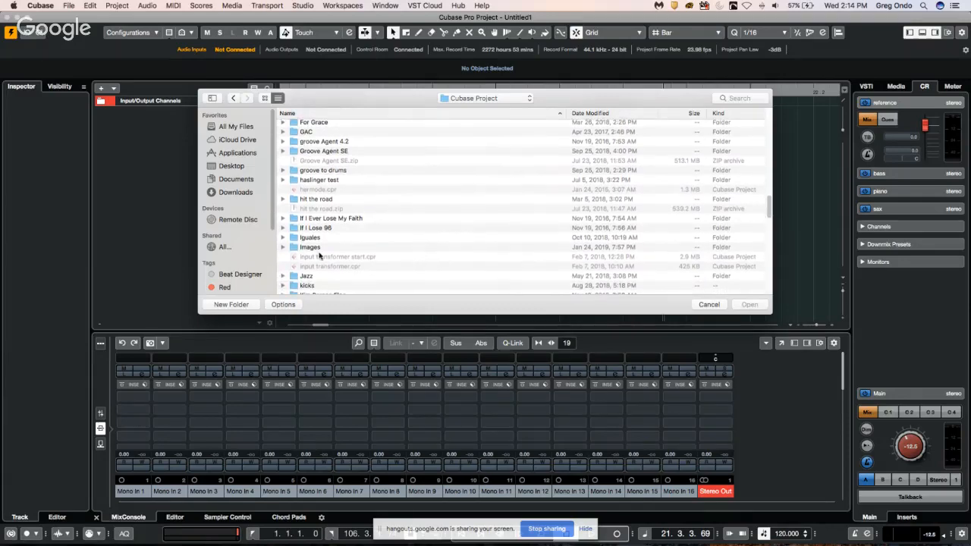
{"action": "double_click", "coordinate": [314, 276]}
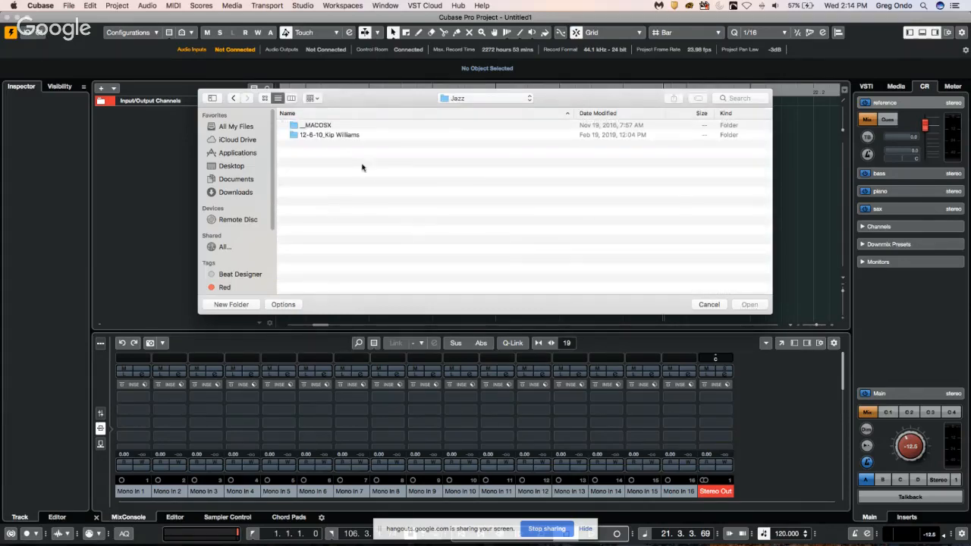
{"action": "double_click", "coordinate": [345, 136]}
{"action": "scroll", "coordinate": [437, 206], "scroll_direction": "down", "scroll_amount": 6}
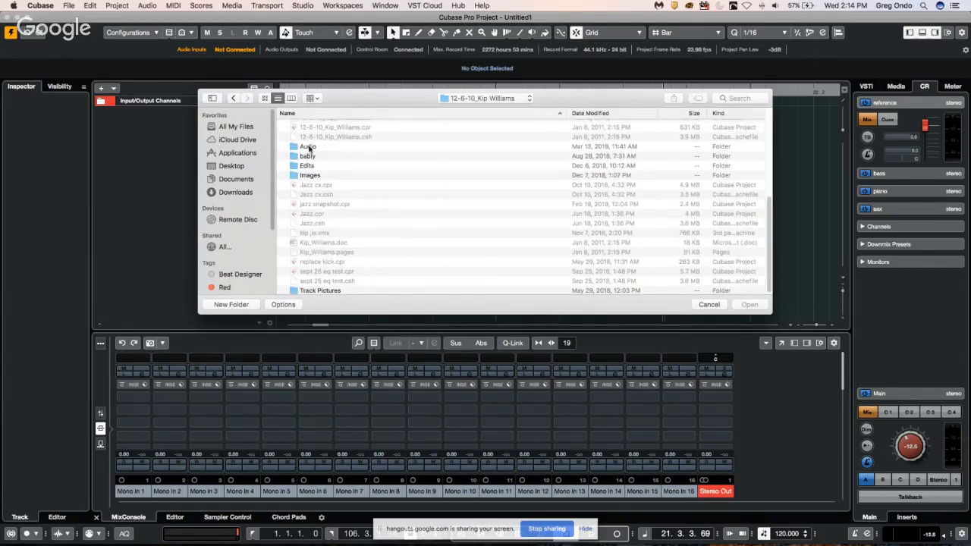
{"action": "left_click", "coordinate": [309, 148]}
{"action": "double_click", "coordinate": [307, 148]}
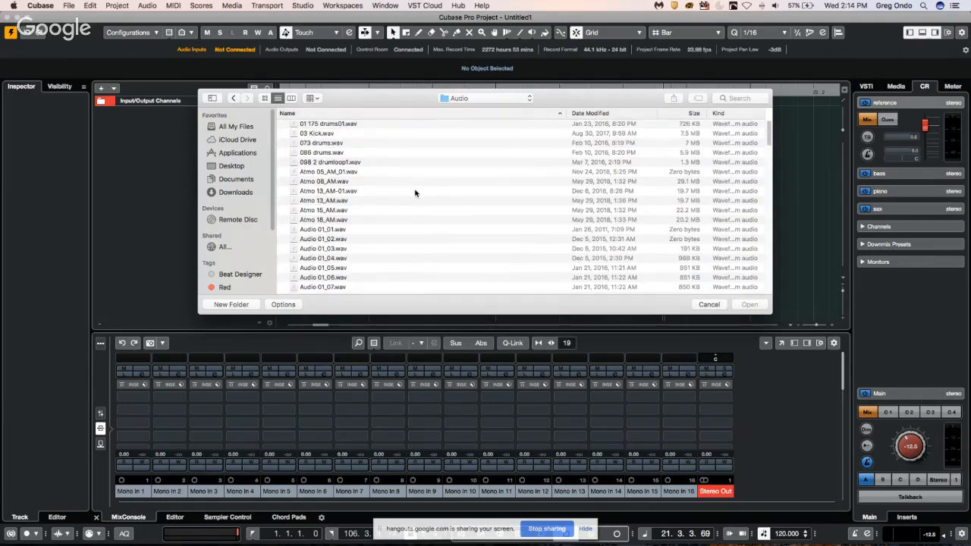
Look through the WAV files in the session's Audio folder for a recording to import.
{"action": "scroll", "coordinate": [415, 192], "scroll_direction": "down", "scroll_amount": 20}
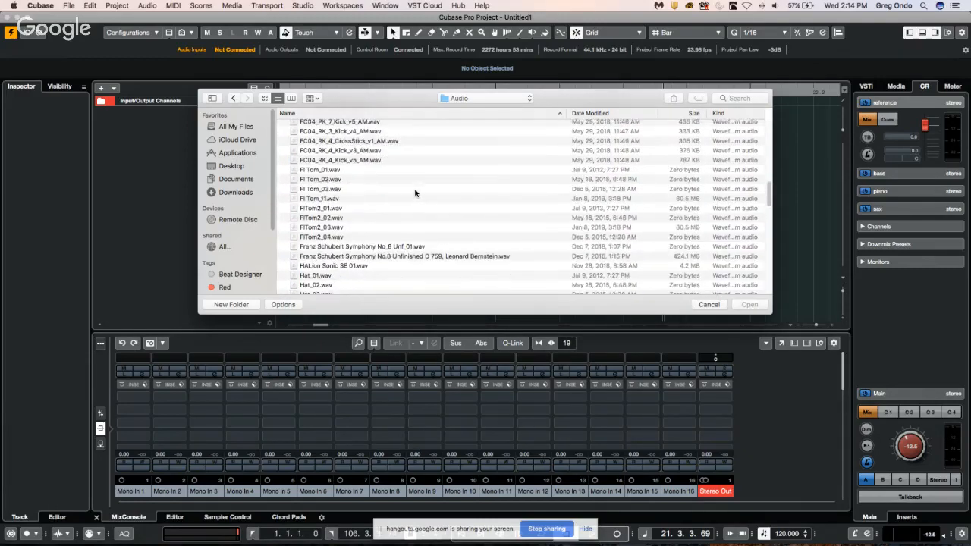
{"action": "scroll", "coordinate": [414, 193], "scroll_direction": "down", "scroll_amount": 10}
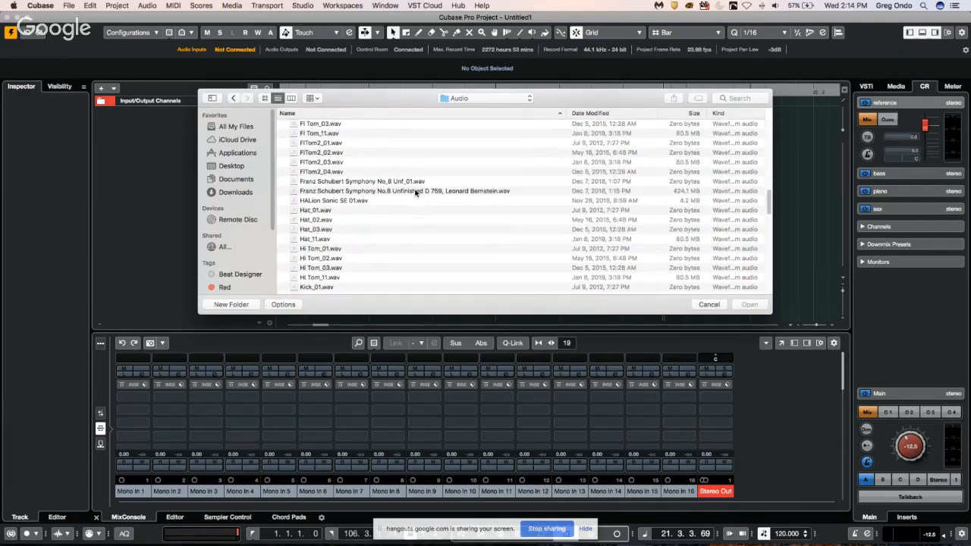
{"action": "scroll", "coordinate": [415, 193], "scroll_direction": "down", "scroll_amount": 3}
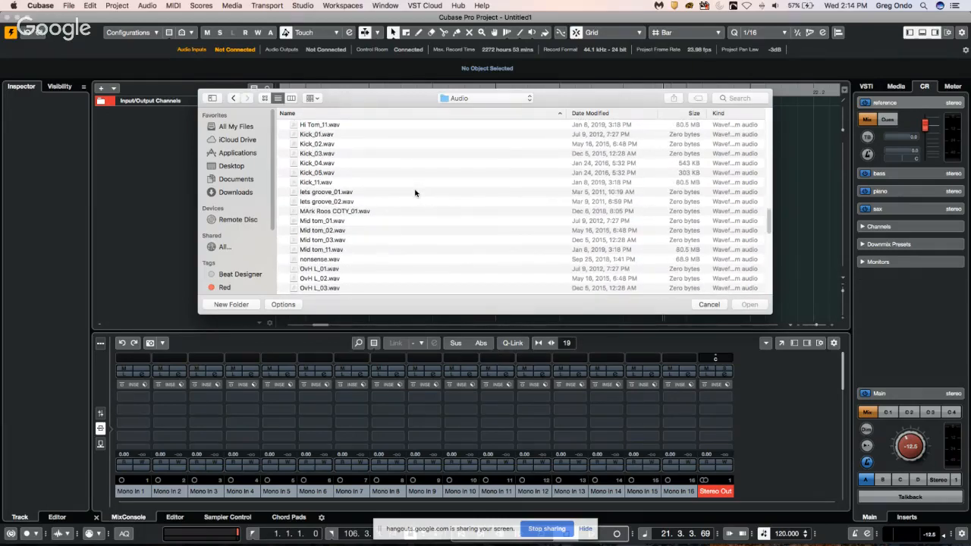
{"action": "scroll", "coordinate": [415, 192], "scroll_direction": "down", "scroll_amount": 8}
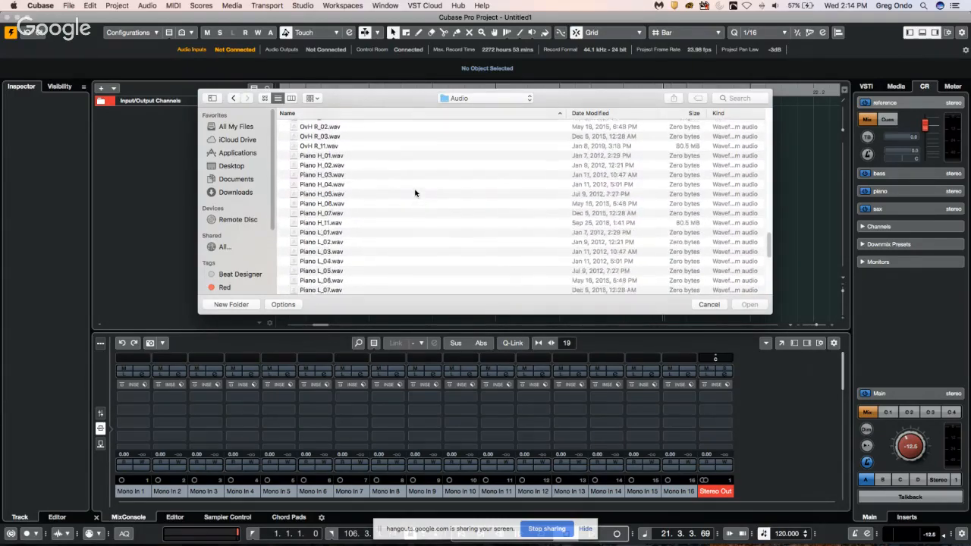
{"action": "scroll", "coordinate": [415, 193], "scroll_direction": "down", "scroll_amount": 10}
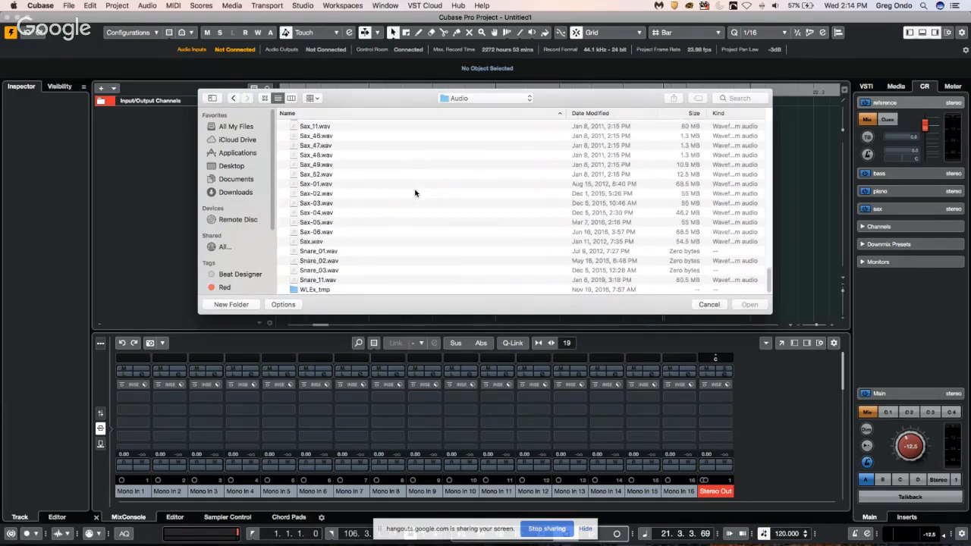
{"action": "scroll", "coordinate": [416, 190], "scroll_direction": "up", "scroll_amount": 8}
Leave the session's Audio folder and go back up to the Cubase Project folder.
{"action": "left_click", "coordinate": [455, 100]}
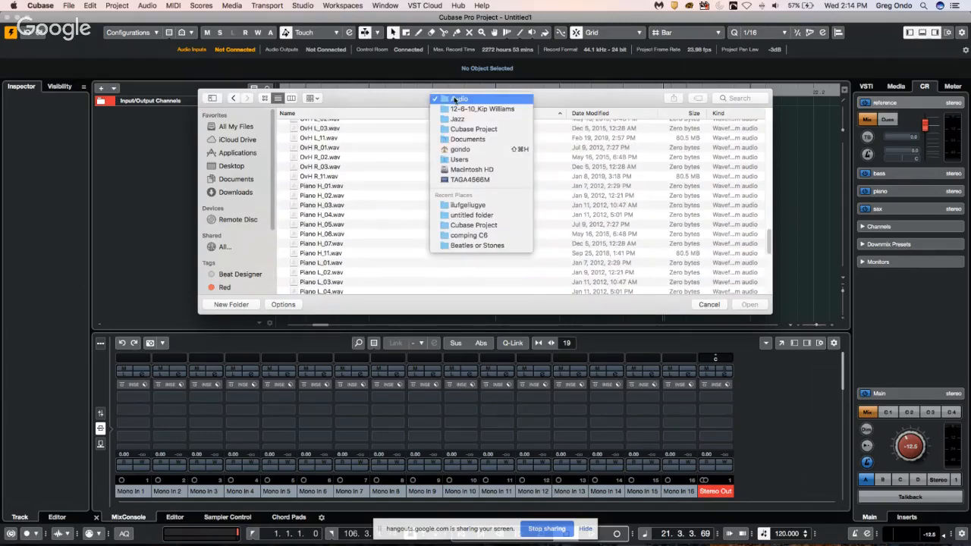
{"action": "left_click", "coordinate": [467, 108]}
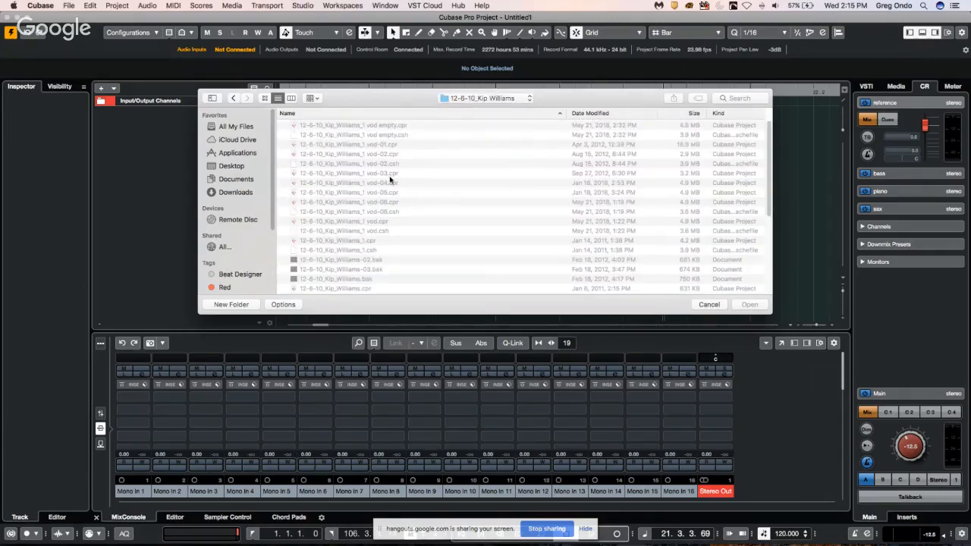
{"action": "scroll", "coordinate": [389, 180], "scroll_direction": "down", "scroll_amount": 5}
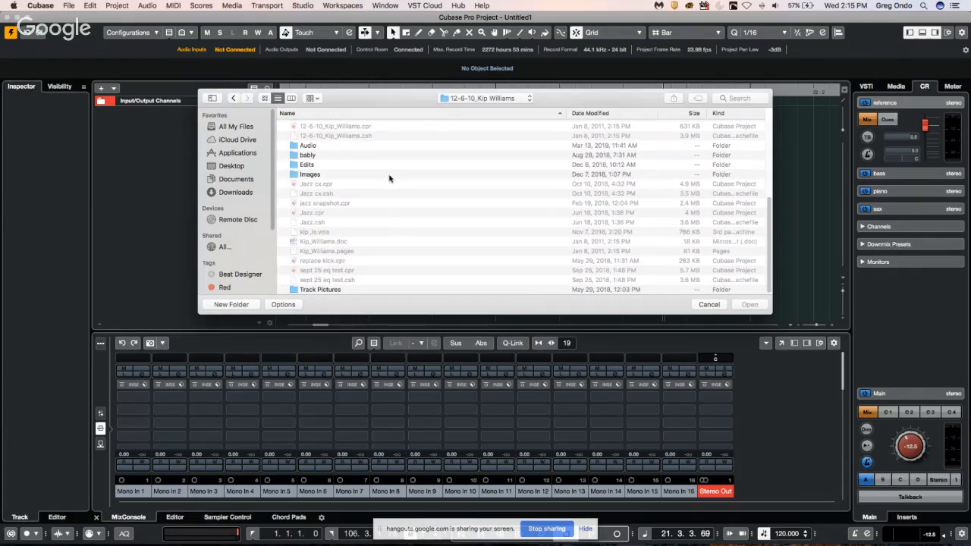
{"action": "left_click", "coordinate": [492, 99]}
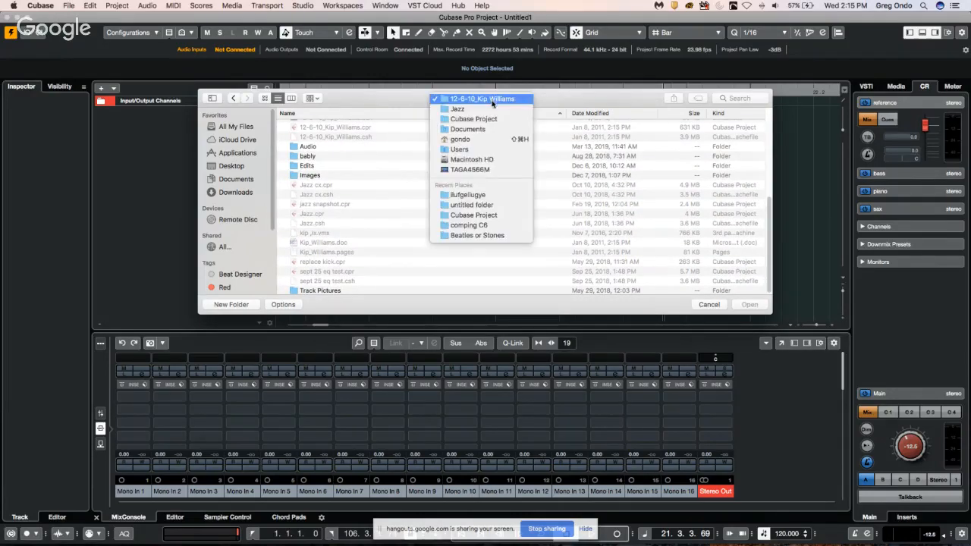
{"action": "left_click", "coordinate": [492, 121]}
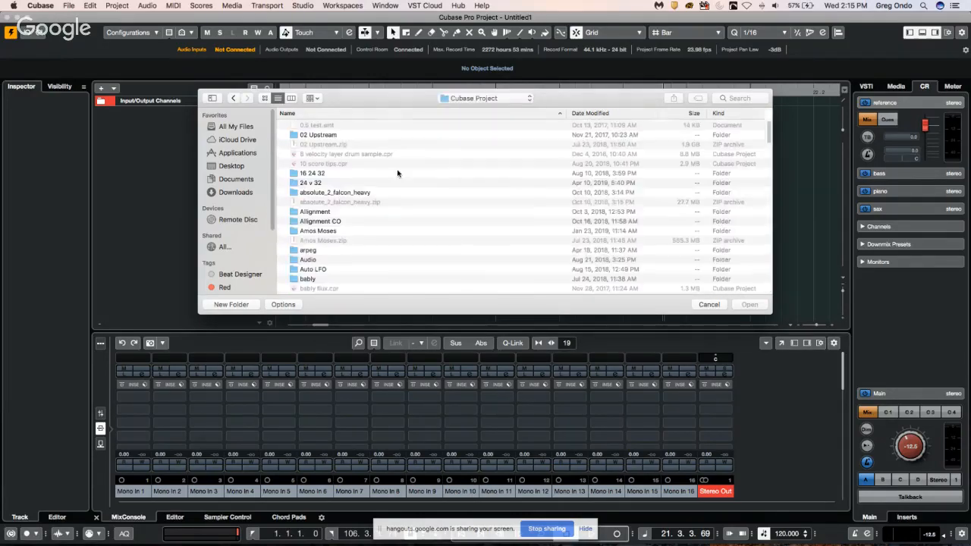
Find and open the WaveLab Audio files folder inside the Cubase Project folder.
{"action": "scroll", "coordinate": [390, 173], "scroll_direction": "down", "scroll_amount": 5}
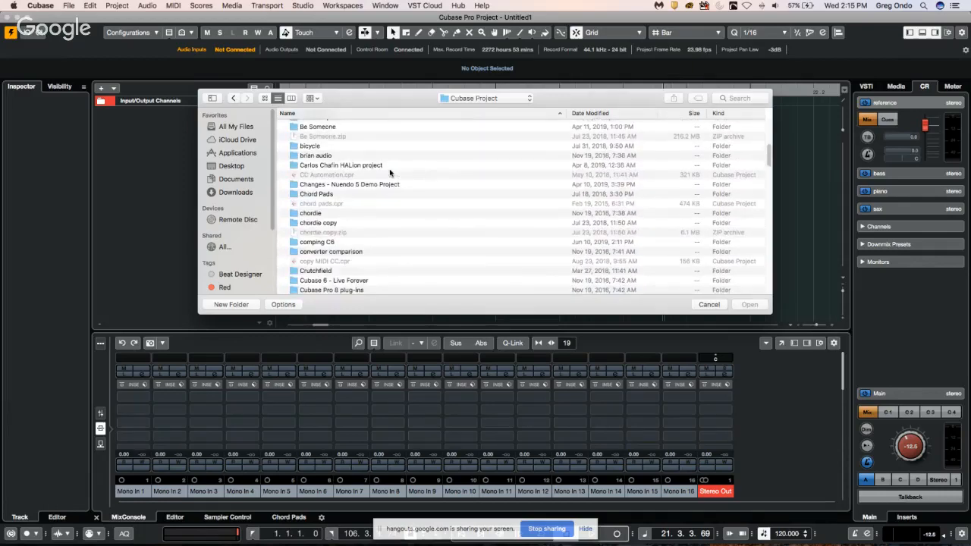
{"action": "scroll", "coordinate": [390, 173], "scroll_direction": "down", "scroll_amount": 3}
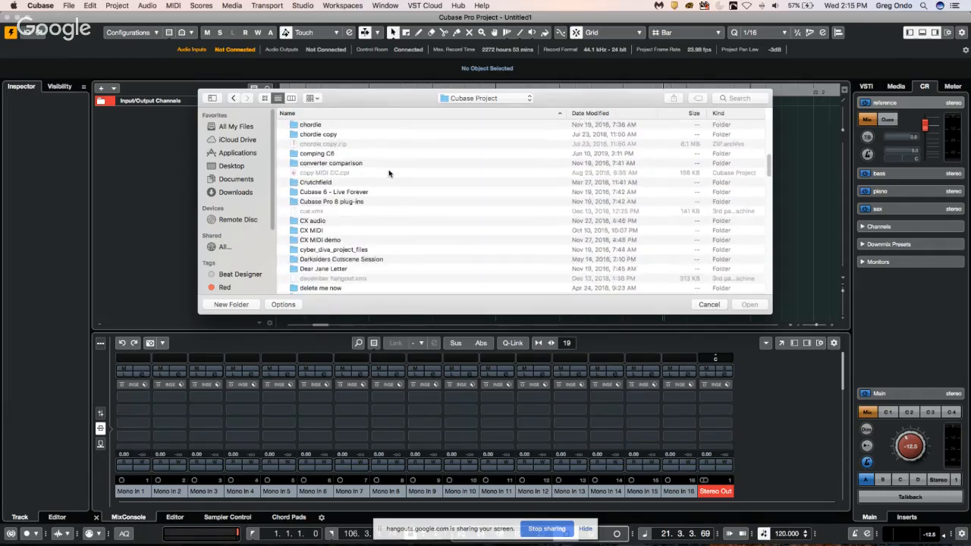
{"action": "scroll", "coordinate": [389, 174], "scroll_direction": "down", "scroll_amount": 2}
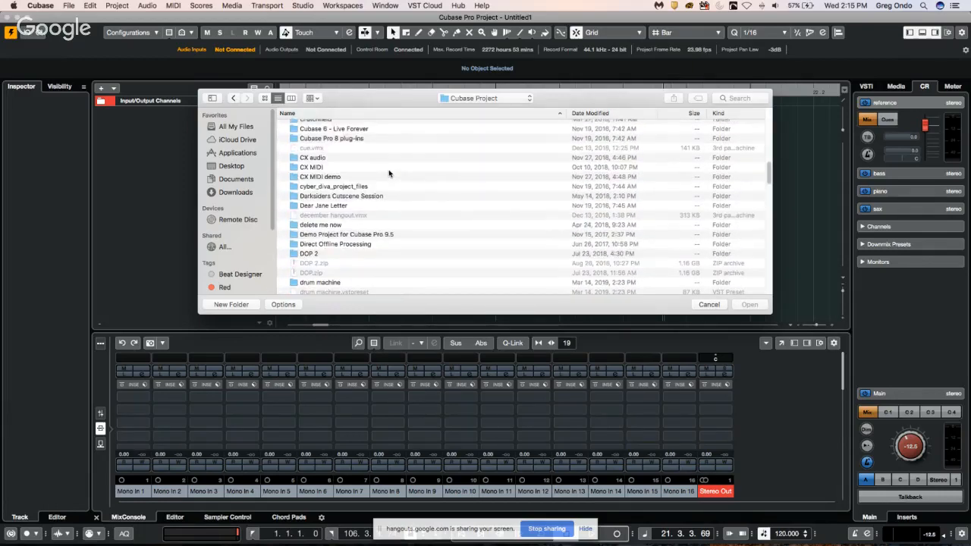
{"action": "scroll", "coordinate": [389, 174], "scroll_direction": "down", "scroll_amount": 2}
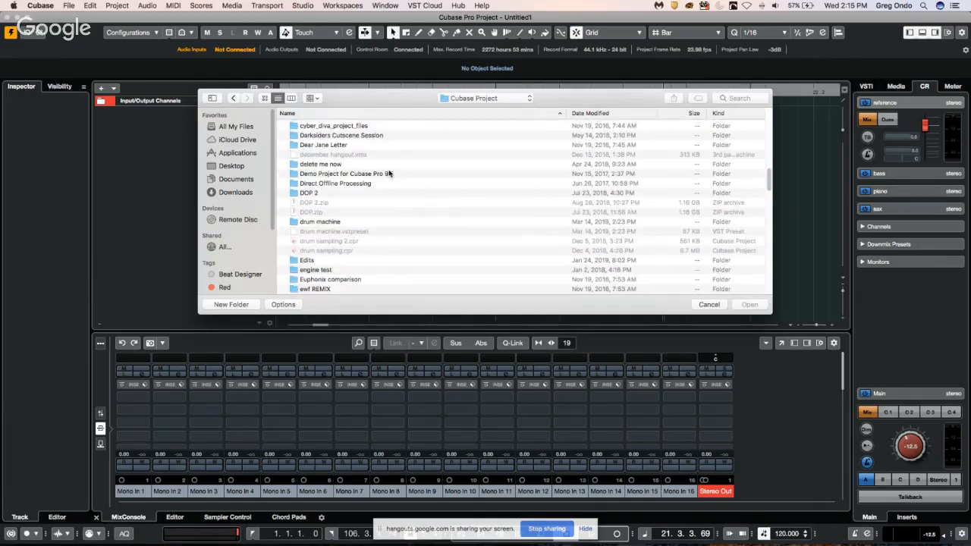
{"action": "scroll", "coordinate": [389, 174], "scroll_direction": "down", "scroll_amount": 10}
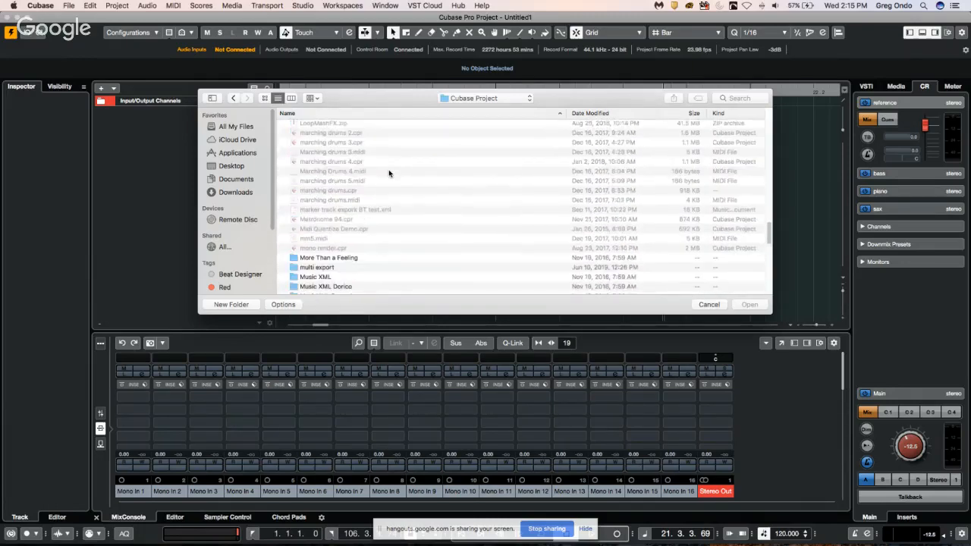
{"action": "scroll", "coordinate": [389, 174], "scroll_direction": "down", "scroll_amount": 15}
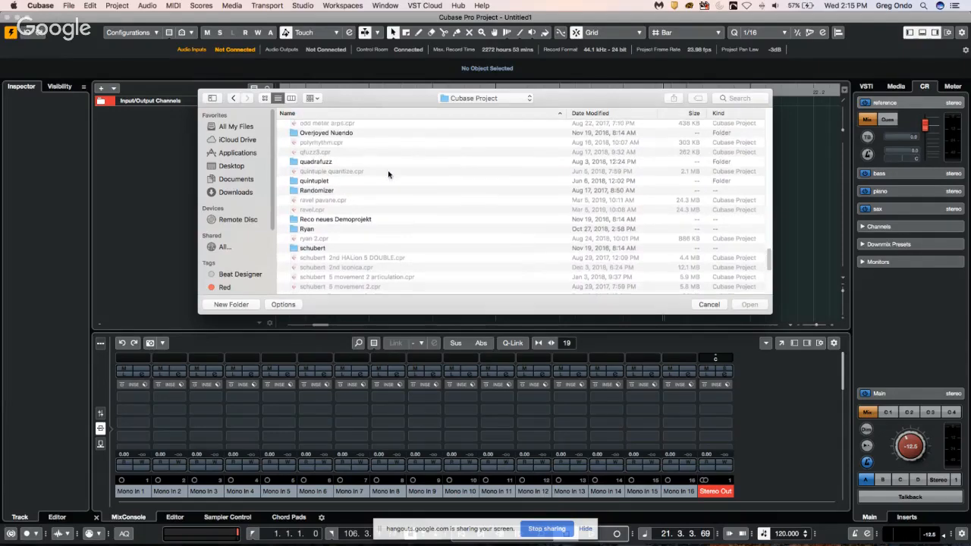
{"action": "scroll", "coordinate": [388, 173], "scroll_direction": "down", "scroll_amount": 10}
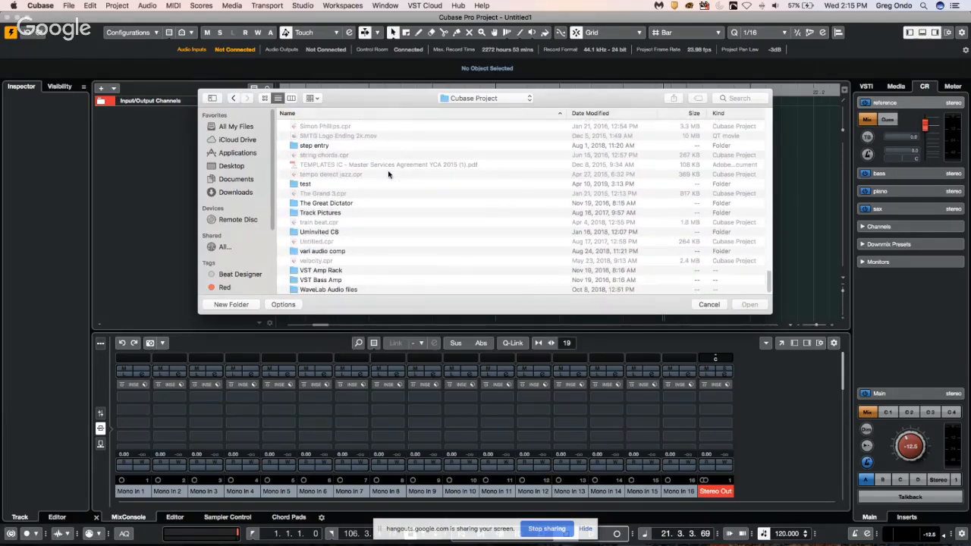
{"action": "double_click", "coordinate": [345, 290]}
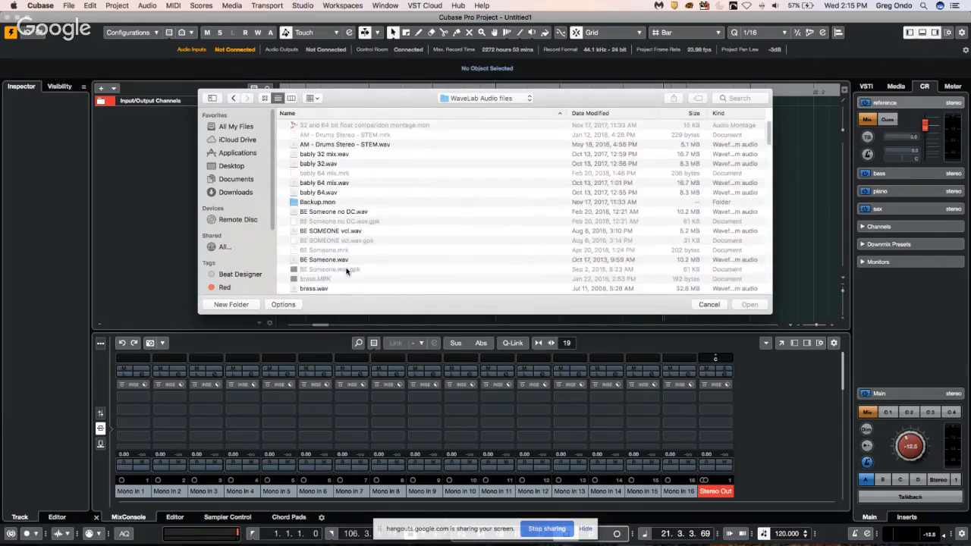
Import Jazz stereo mix.wav, copying it to the working directory with split channels and inserting the objects on one track.
{"action": "scroll", "coordinate": [400, 201], "scroll_direction": "down", "scroll_amount": 1}
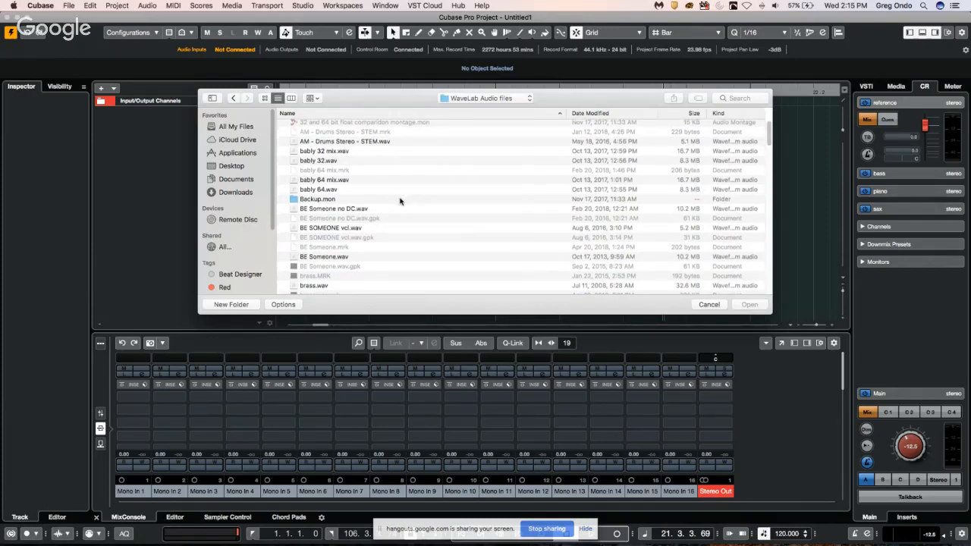
{"action": "scroll", "coordinate": [401, 201], "scroll_direction": "down", "scroll_amount": 2}
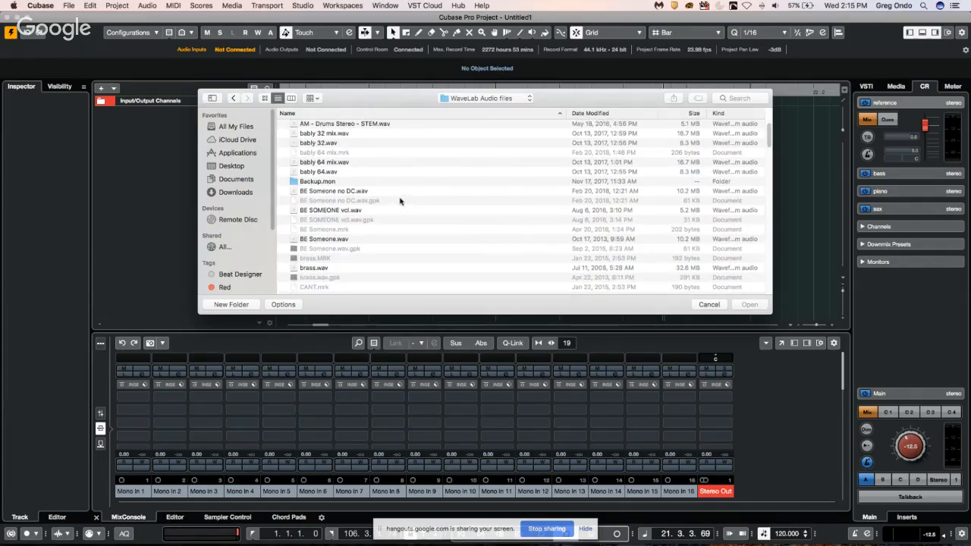
{"action": "scroll", "coordinate": [400, 201], "scroll_direction": "down", "scroll_amount": 1}
{"action": "scroll", "coordinate": [400, 201], "scroll_direction": "down", "scroll_amount": 4}
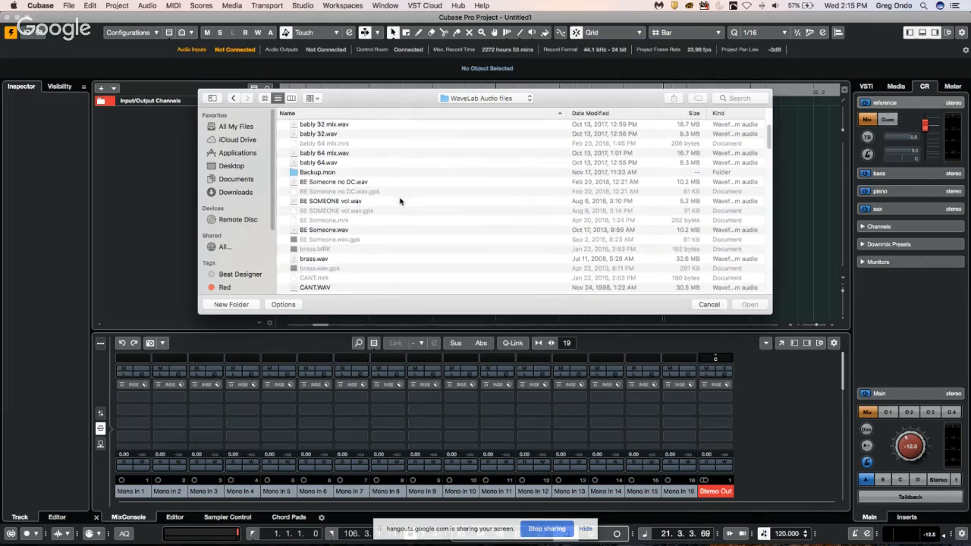
{"action": "scroll", "coordinate": [400, 200], "scroll_direction": "down", "scroll_amount": 5}
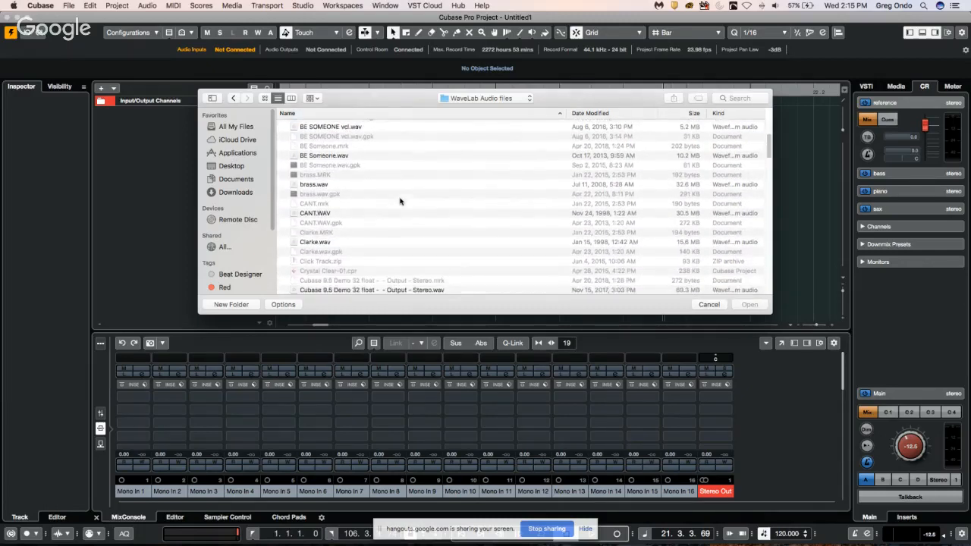
{"action": "scroll", "coordinate": [401, 201], "scroll_direction": "down", "scroll_amount": 9}
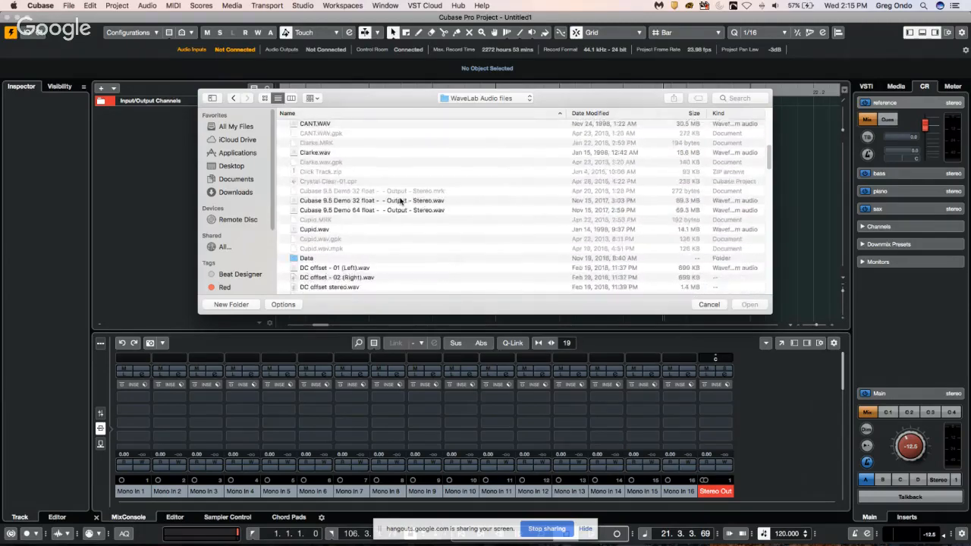
{"action": "scroll", "coordinate": [401, 201], "scroll_direction": "down", "scroll_amount": 15}
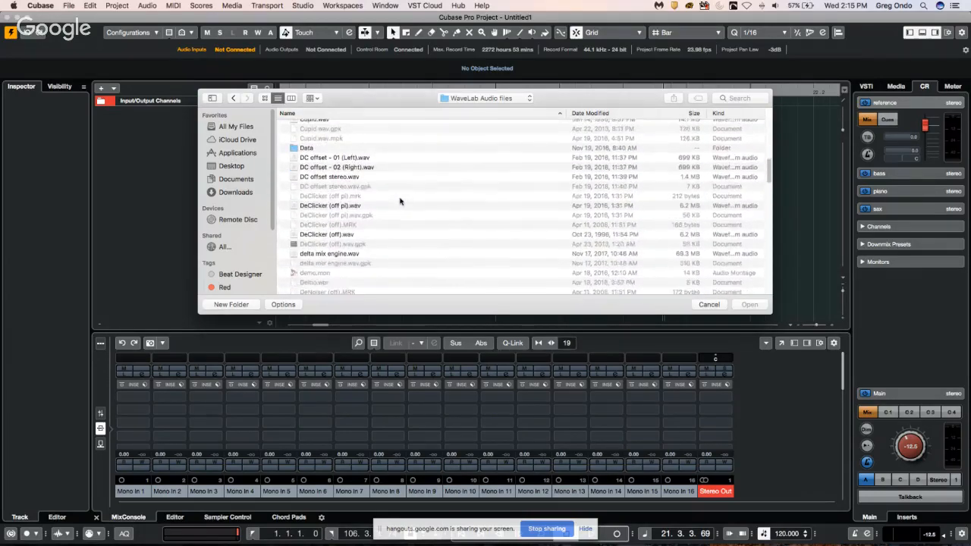
{"action": "scroll", "coordinate": [401, 201], "scroll_direction": "down", "scroll_amount": 12}
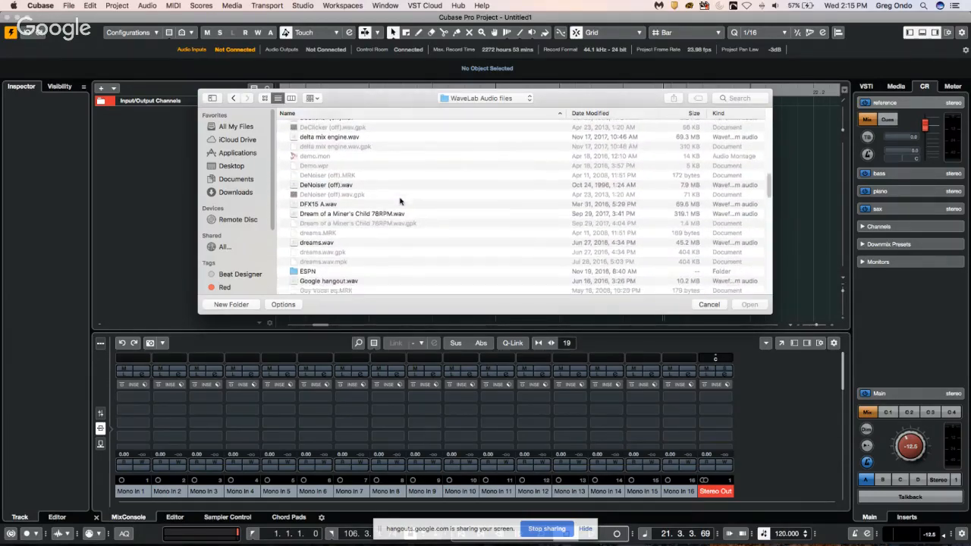
{"action": "scroll", "coordinate": [401, 201], "scroll_direction": "down", "scroll_amount": 6}
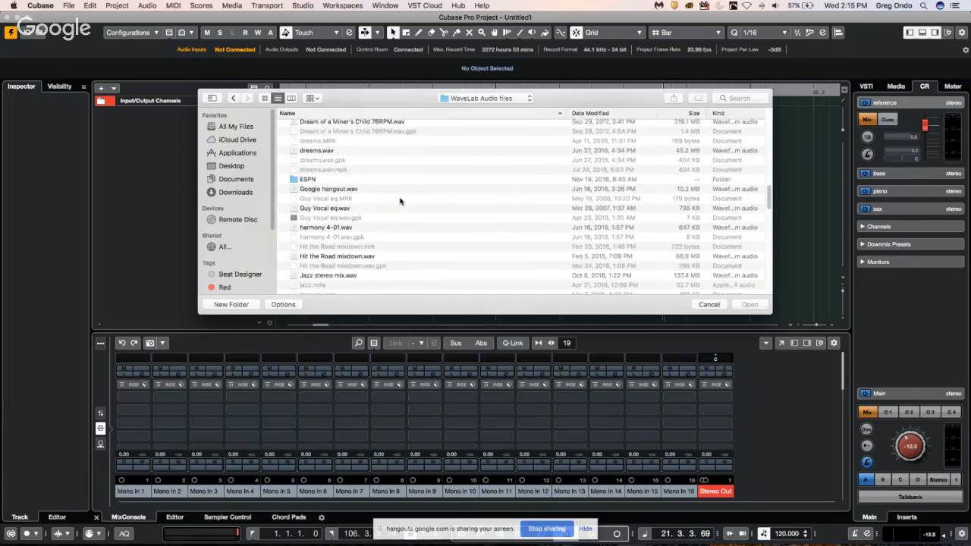
{"action": "double_click", "coordinate": [351, 276]}
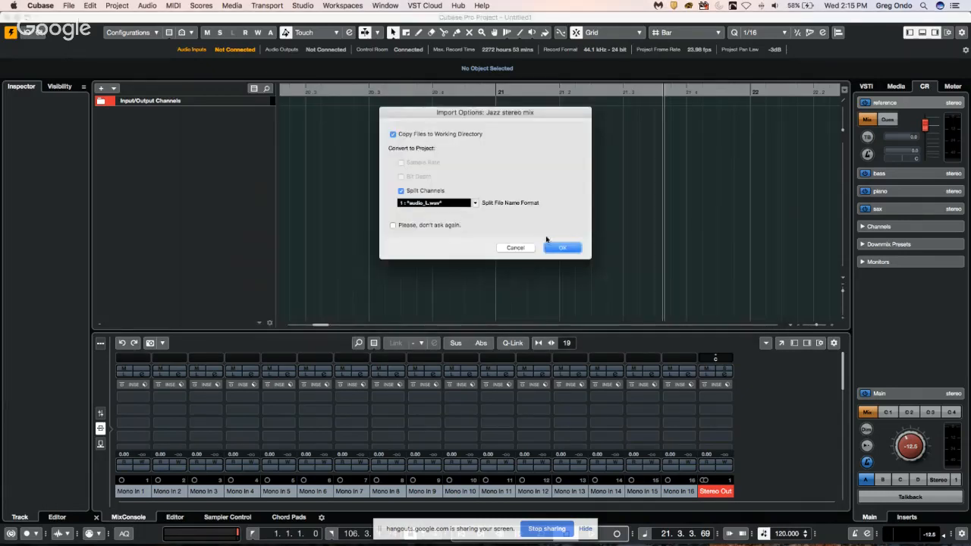
{"action": "left_click", "coordinate": [560, 247]}
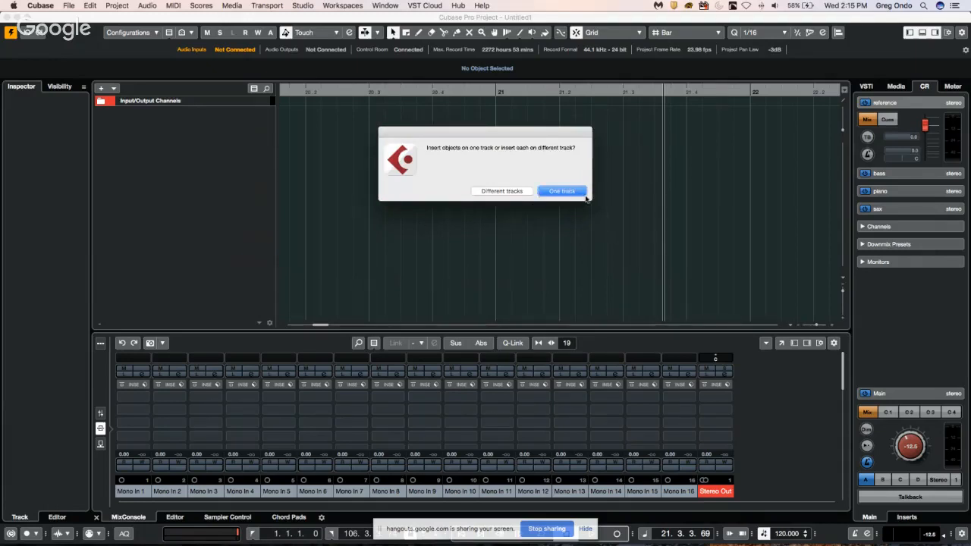
{"action": "left_click", "coordinate": [561, 190]}
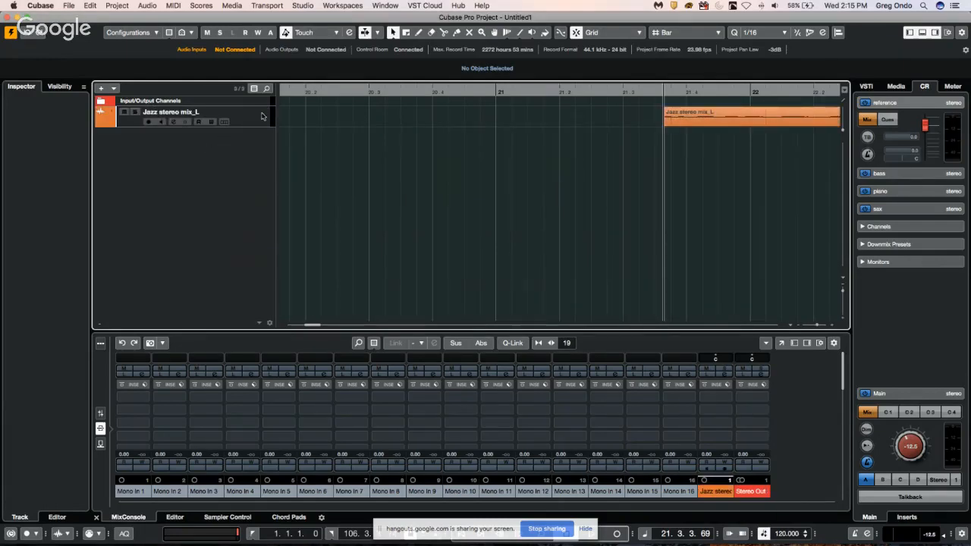
Play the enlarged Jazz stereo mix_L track from bar 23 and move its event to start at bar 10.
{"action": "left_click_drag", "start_coordinate": [255, 127], "coordinate": [255, 157]}
{"action": "left_click_drag", "start_coordinate": [675, 90], "coordinate": [684, 54]}
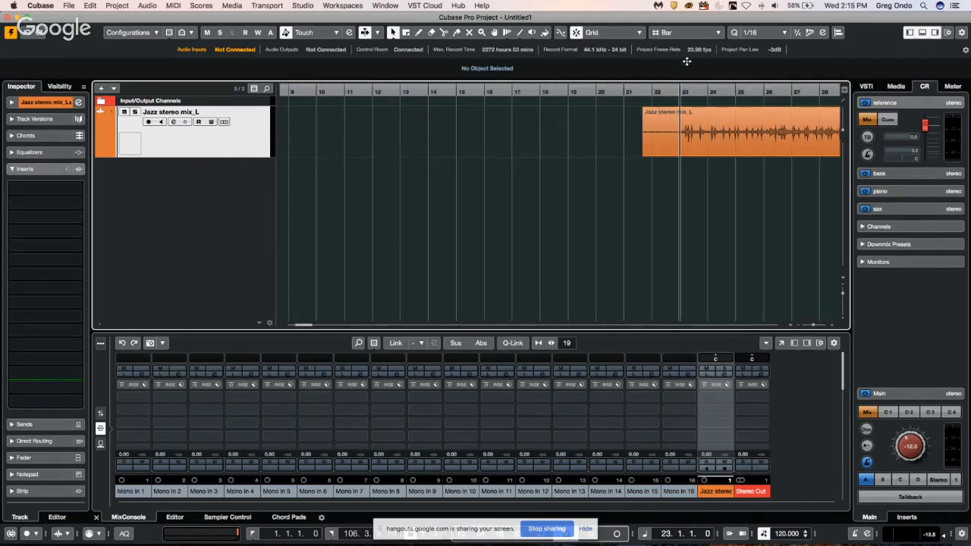
{"action": "key", "text": "space"}
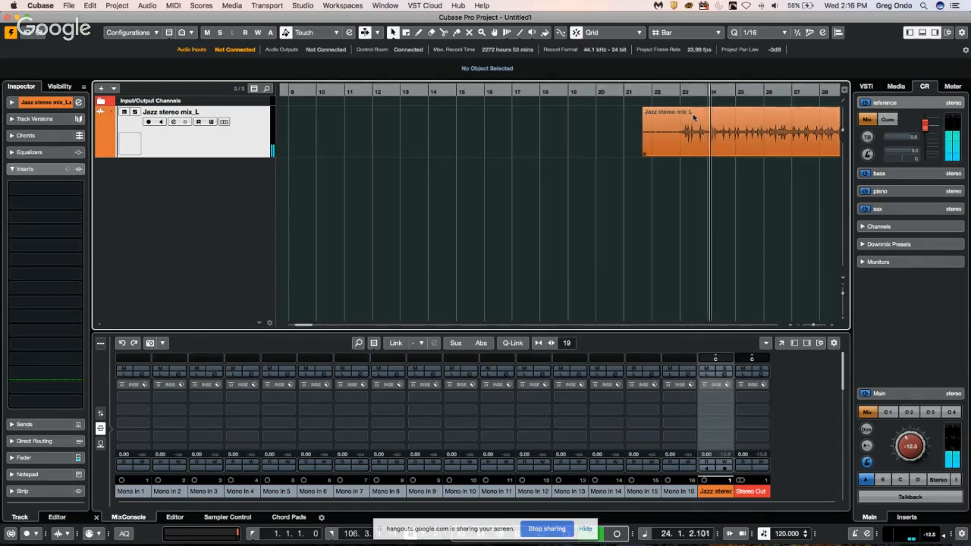
{"action": "left_click_drag", "start_coordinate": [681, 129], "coordinate": [354, 127]}
{"action": "key", "text": "space"}
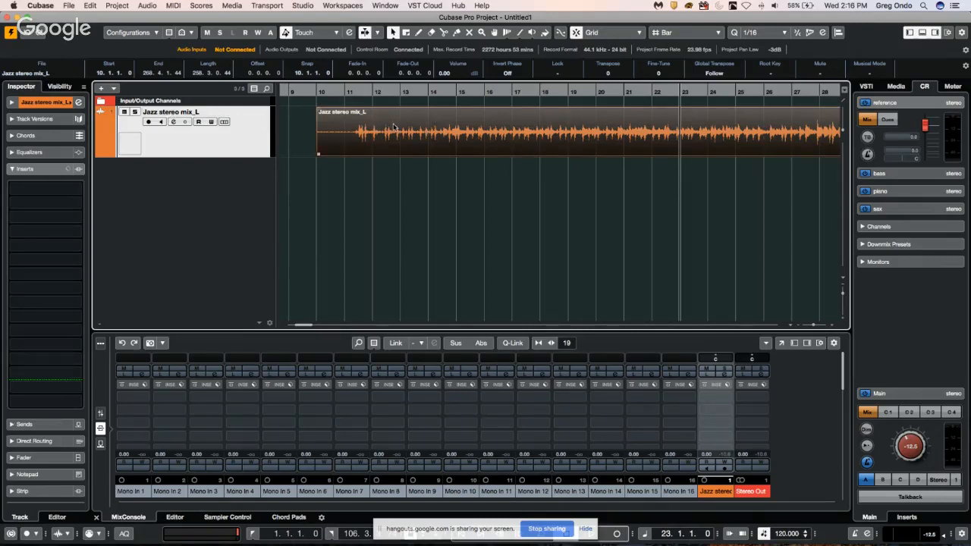
Open the Hip Hop Vault in the Loops & Samples media and preview the second C Minor bass loop.
{"action": "left_click", "coordinate": [896, 86]}
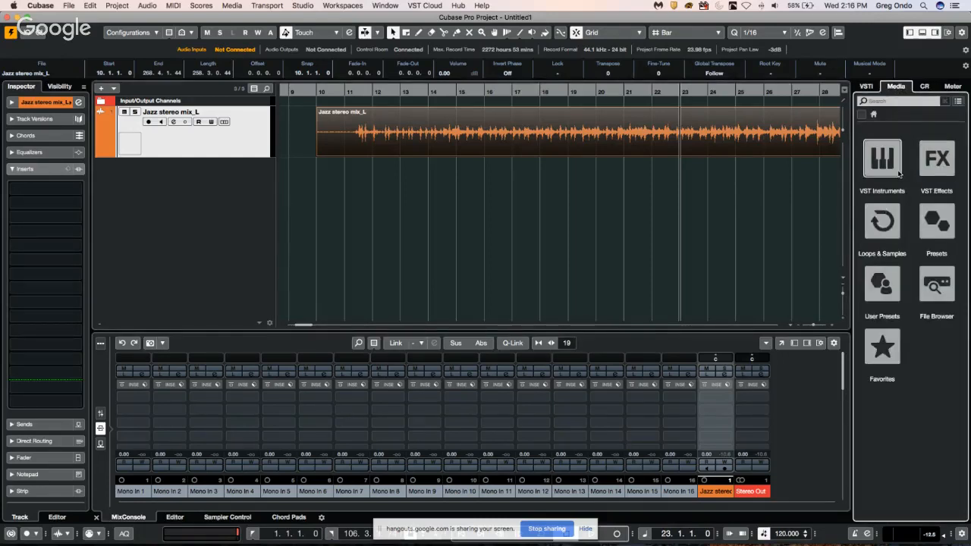
{"action": "left_click", "coordinate": [893, 229]}
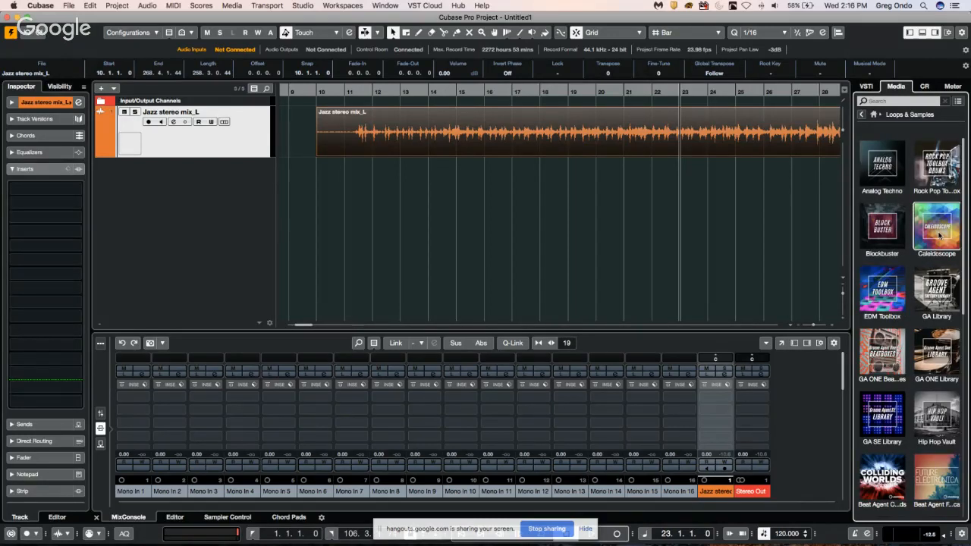
{"action": "left_click", "coordinate": [936, 421]}
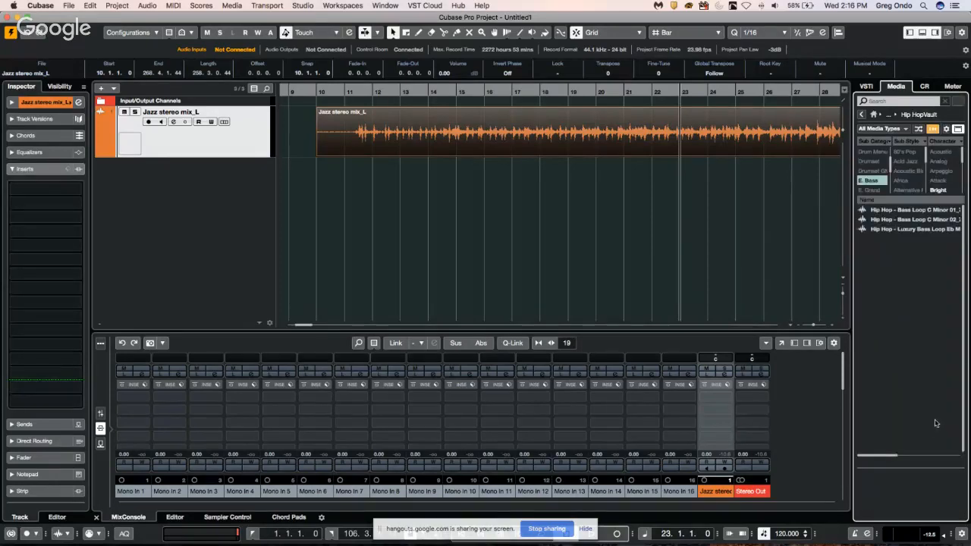
{"action": "left_click", "coordinate": [898, 219]}
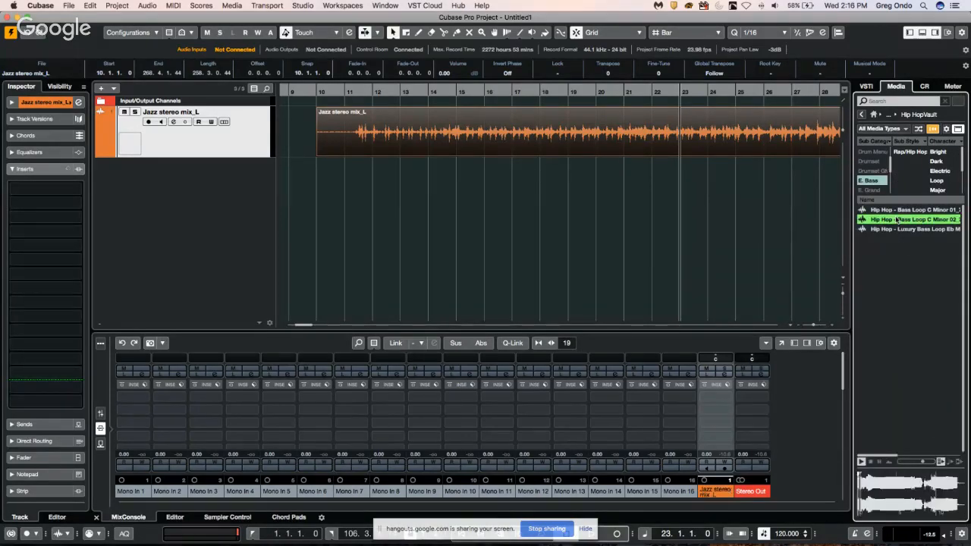
Replace the E. Bass filter with the Beats category and preview Boombap - Drum Loop 01_80bpm.
{"action": "left_click", "coordinate": [873, 182]}
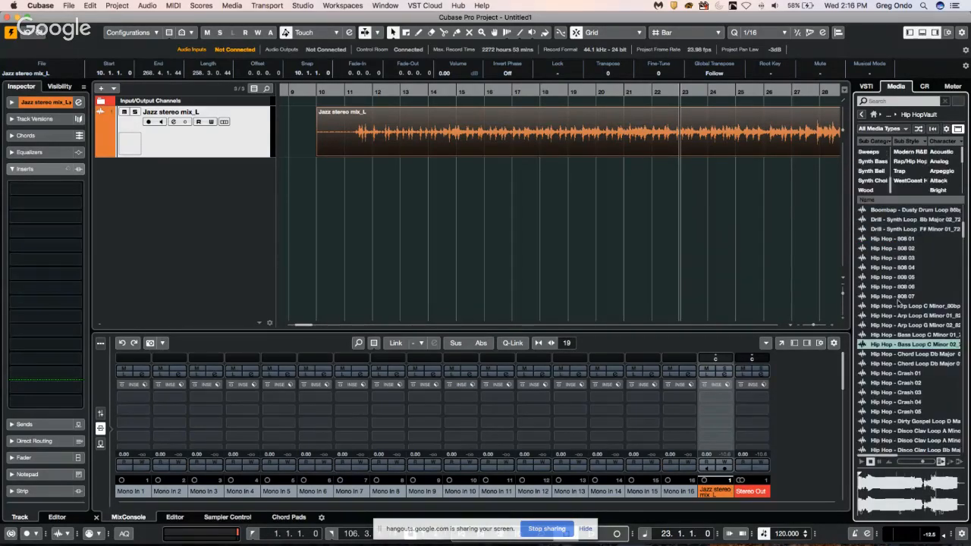
{"action": "left_click", "coordinate": [894, 268]}
{"action": "scroll", "coordinate": [895, 276], "scroll_direction": "up", "scroll_amount": 5}
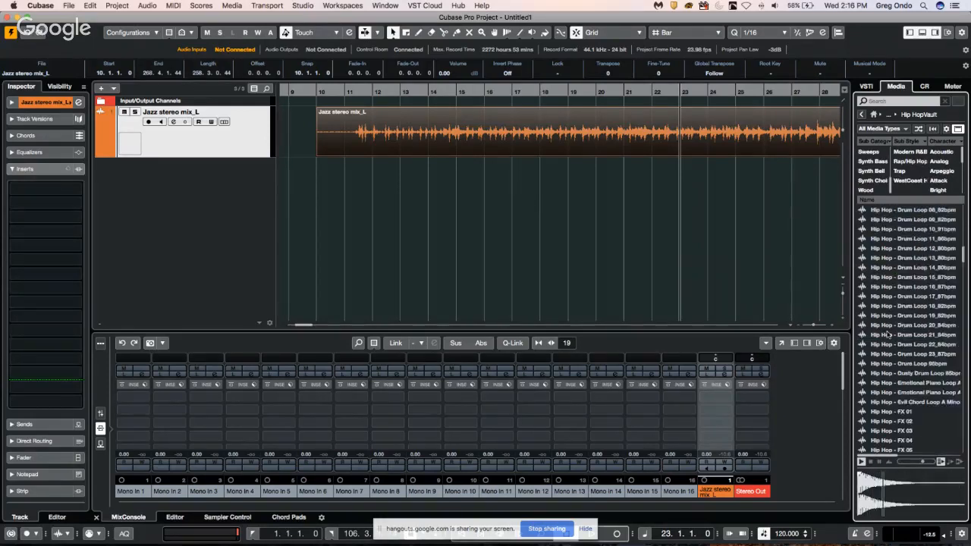
{"action": "scroll", "coordinate": [873, 182], "scroll_direction": "up", "scroll_amount": 5}
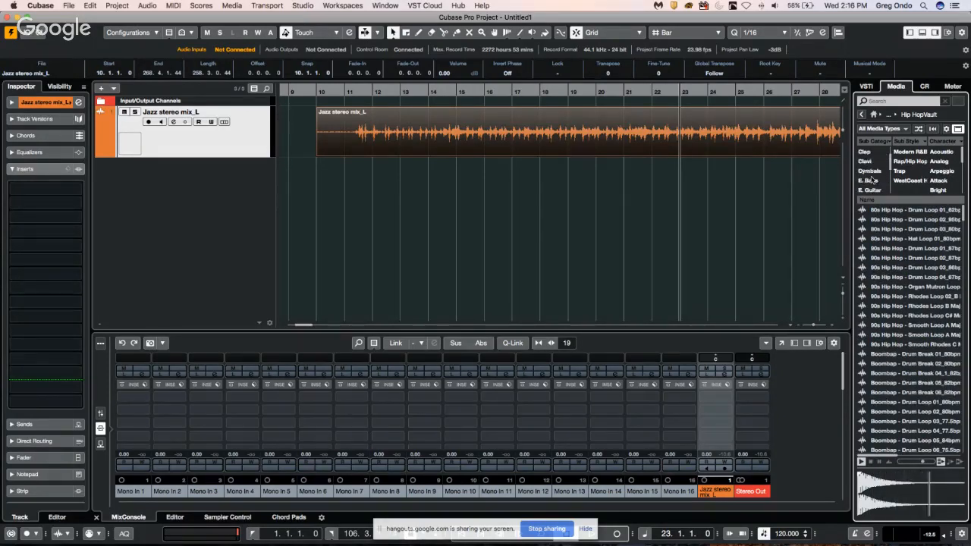
{"action": "left_click", "coordinate": [876, 170]}
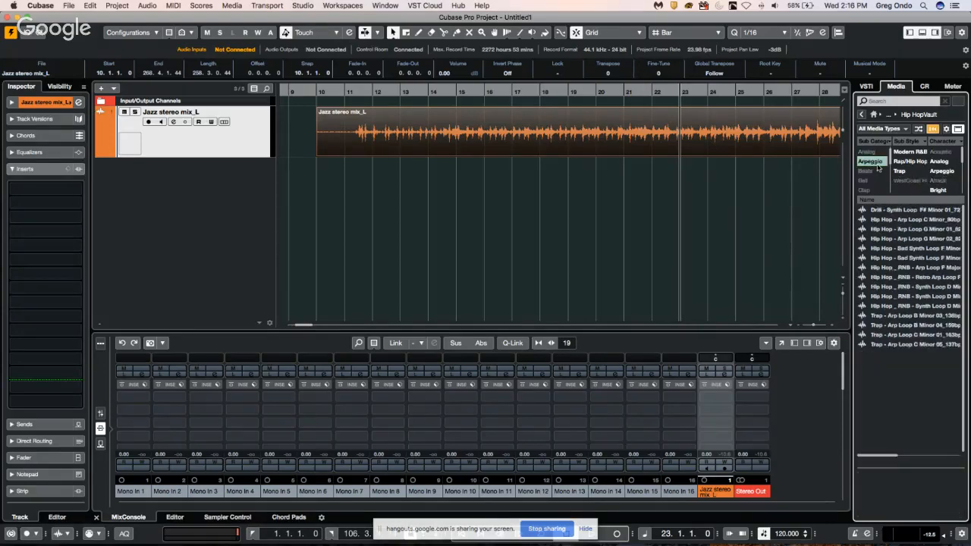
{"action": "left_click", "coordinate": [888, 324]}
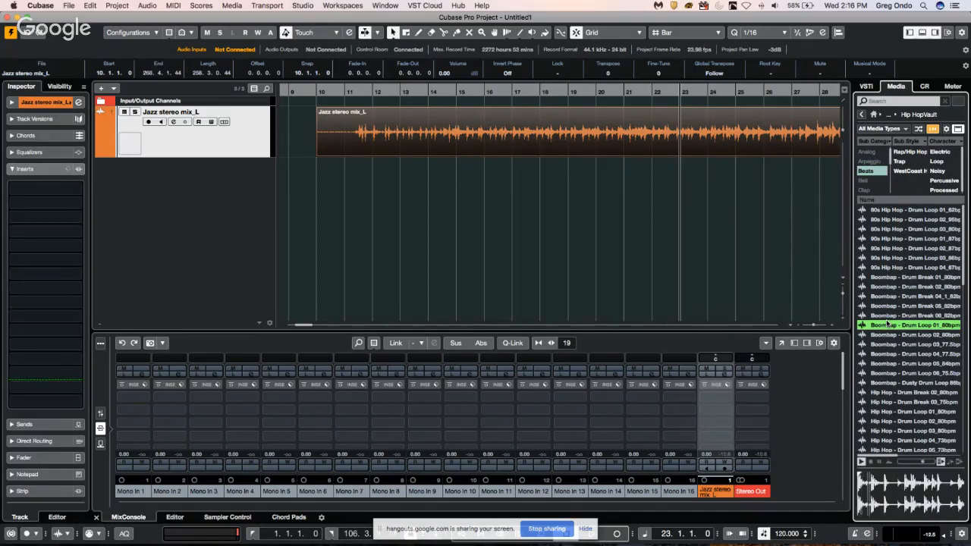
Add Boombap - Drum Loop 01_80bpm at bar 11 on a new track and place the project cursor at its start.
{"action": "left_click_drag", "start_coordinate": [888, 324], "coordinate": [357, 221]}
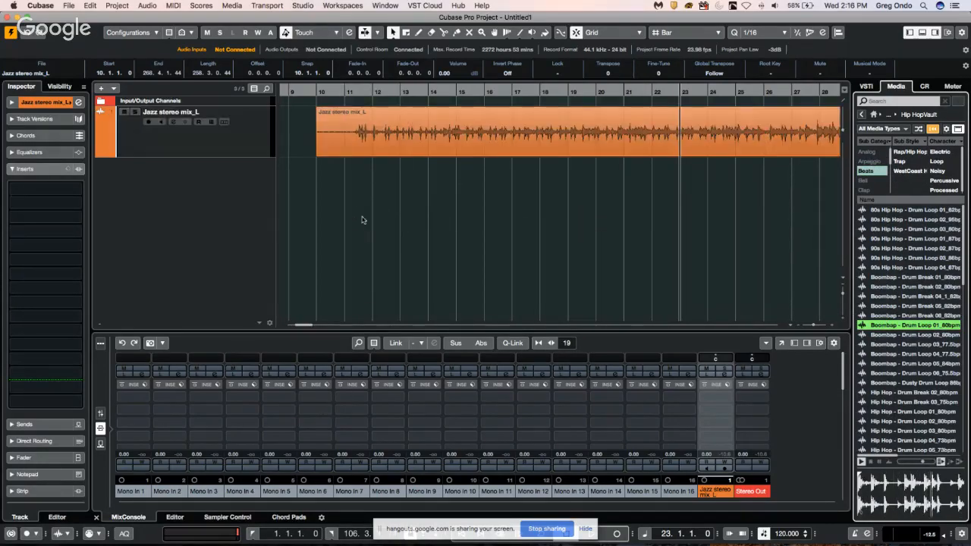
{"action": "left_click", "coordinate": [369, 183]}
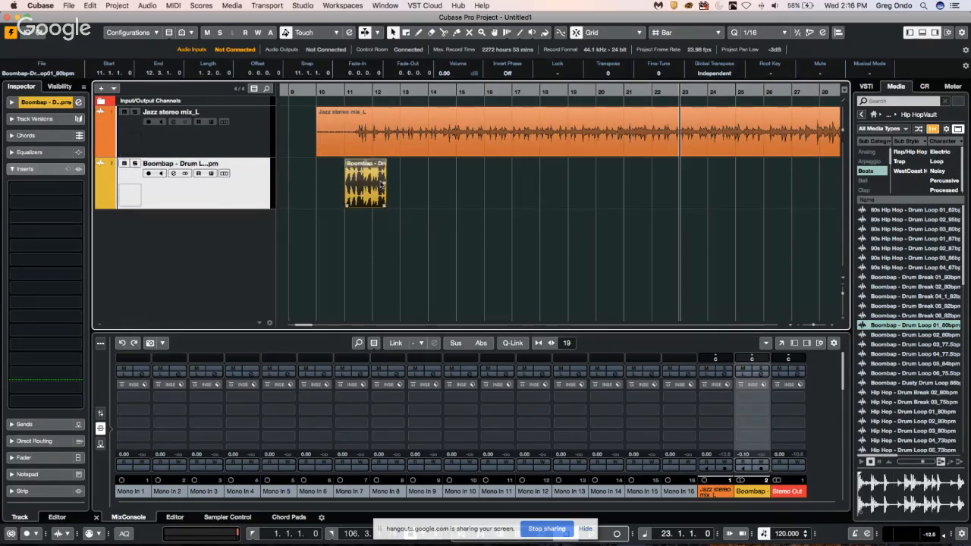
{"action": "left_click_drag", "start_coordinate": [340, 91], "coordinate": [370, 186]}
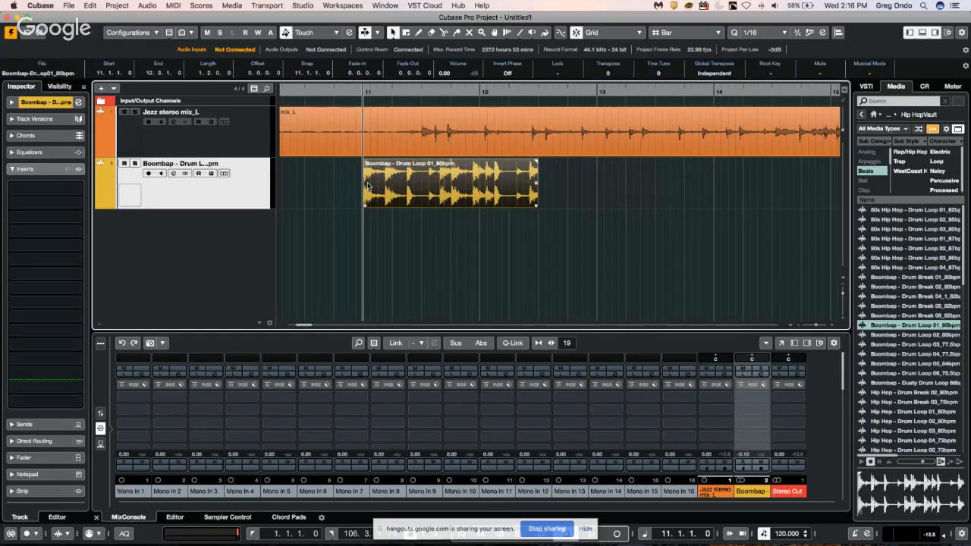
Mute the Jazz stereo mix_L track and play back the Boombap drum loop from bar 11.
{"action": "left_click", "coordinate": [124, 113]}
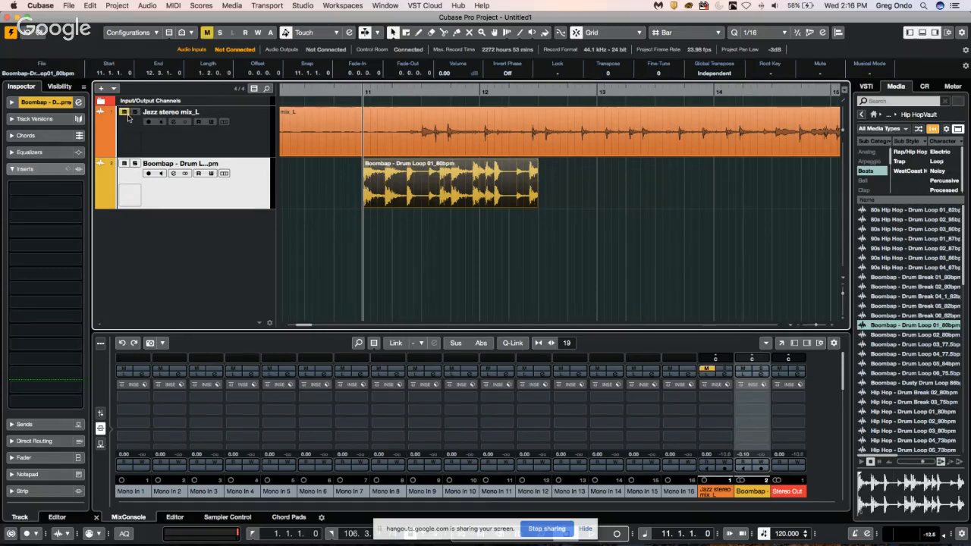
{"action": "key", "text": "space"}
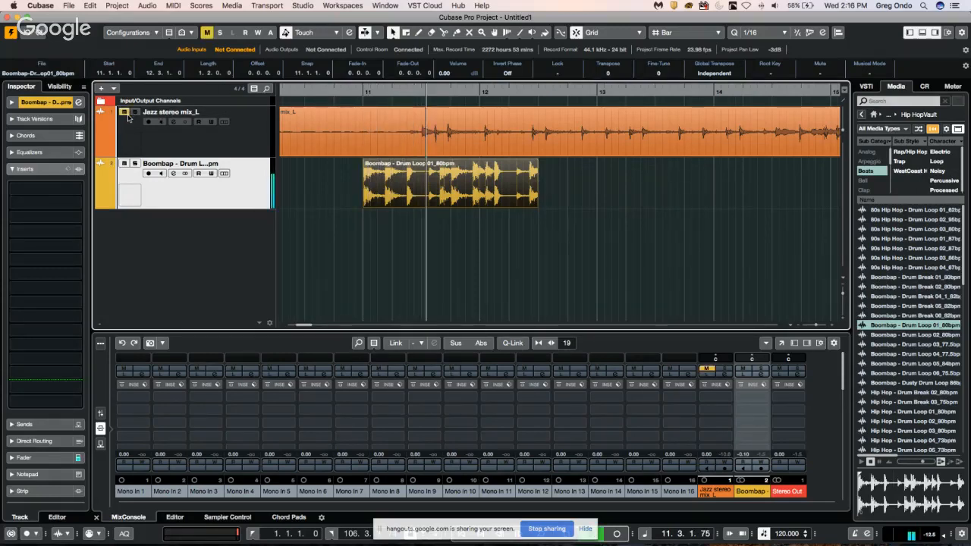
{"action": "key", "text": "space"}
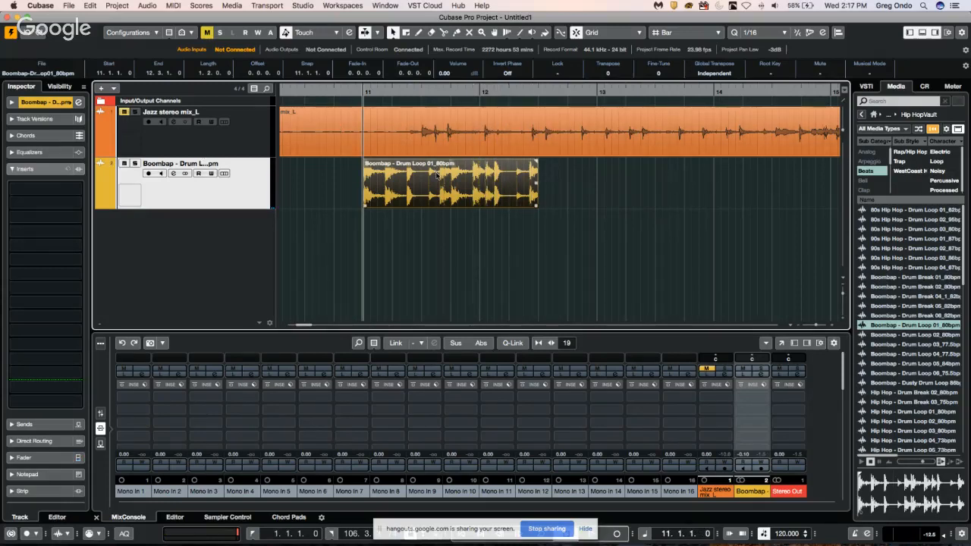
Open the Beat Calculator for the selected Boombap drum loop event.
{"action": "left_click_drag", "start_coordinate": [438, 178], "coordinate": [462, 179]}
{"action": "left_click", "coordinate": [118, 6]}
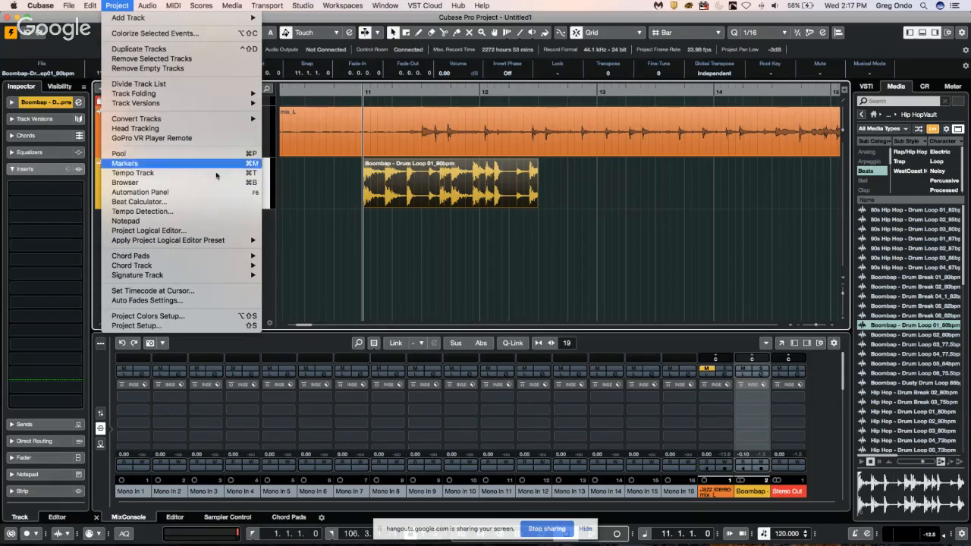
{"action": "mouse_move", "coordinate": [219, 241]}
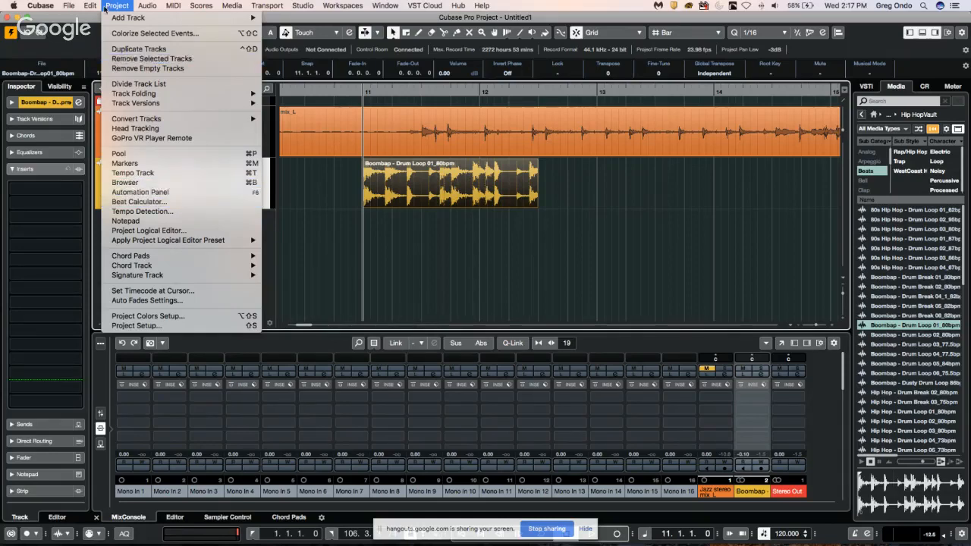
{"action": "mouse_move", "coordinate": [88, 4]}
{"action": "mouse_move", "coordinate": [121, 5]}
{"action": "left_click", "coordinate": [137, 202]}
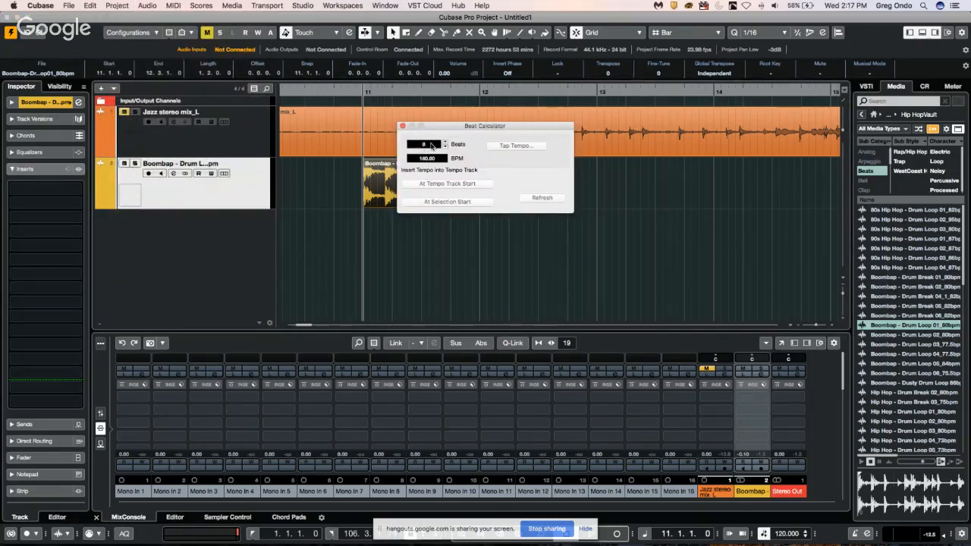
Try out Tap Tempo in the Beat Calculator, refresh the calculation for 8 beats and close the calculator.
{"action": "left_click", "coordinate": [518, 147]}
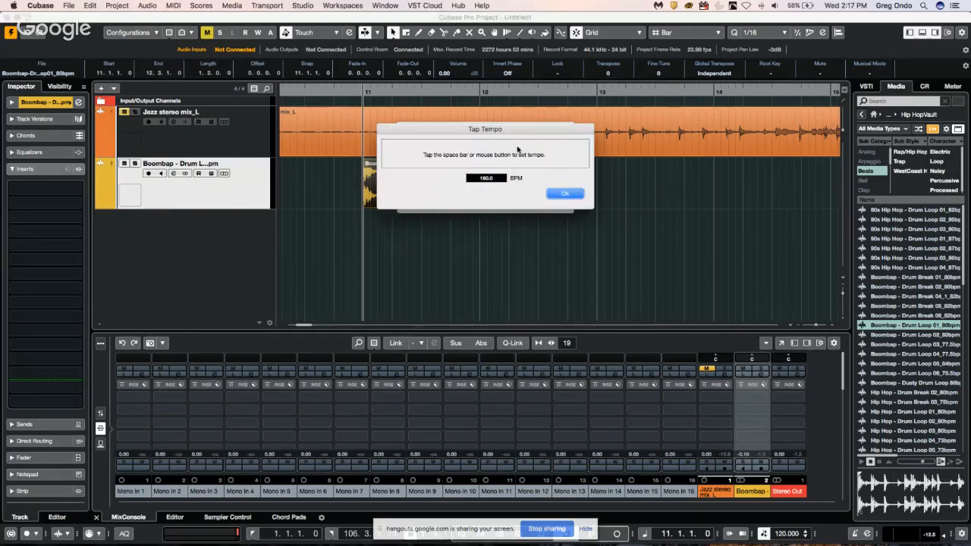
{"action": "left_click", "coordinate": [517, 149]}
{"action": "left_click", "coordinate": [565, 195]}
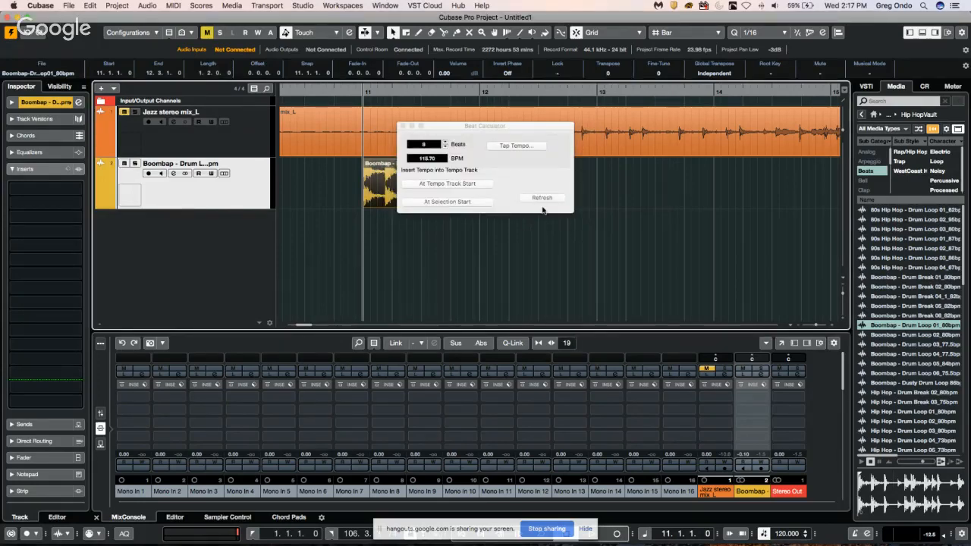
{"action": "left_click", "coordinate": [541, 200]}
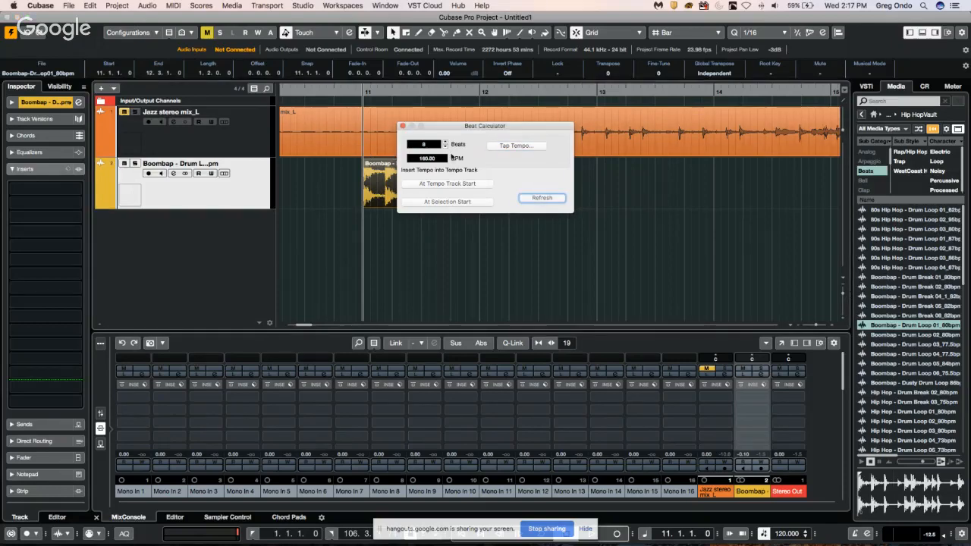
{"action": "left_click", "coordinate": [403, 127]}
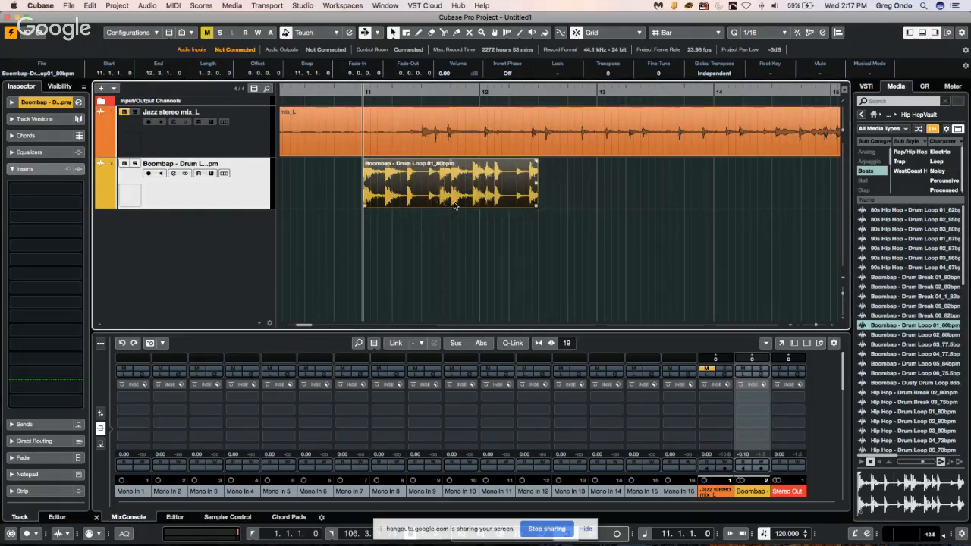
Enable Musical Mode on the Boombap drum loop event and play it back from bar 11.
{"action": "left_click", "coordinate": [446, 230]}
{"action": "left_click", "coordinate": [449, 178]}
{"action": "left_click", "coordinate": [778, 75]}
{"action": "left_click", "coordinate": [808, 128]}
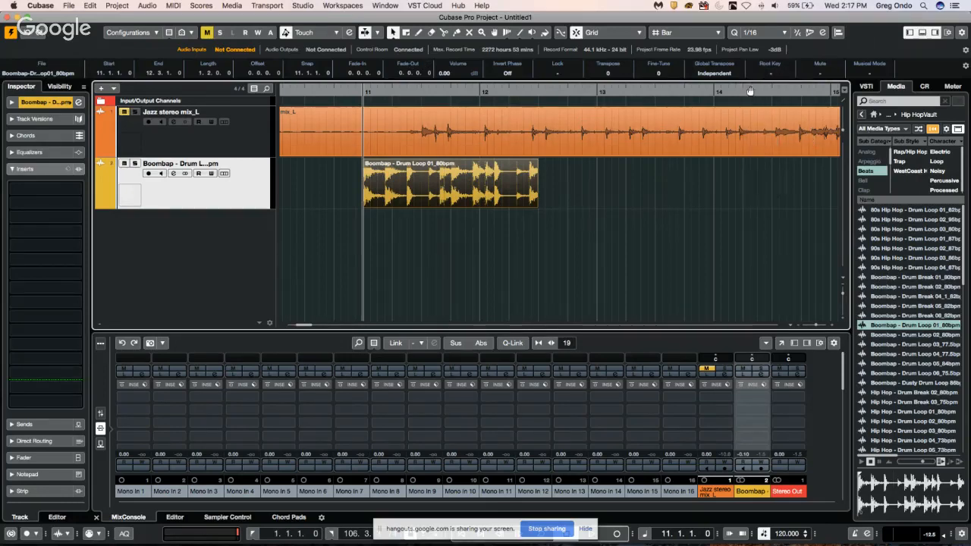
{"action": "left_click", "coordinate": [879, 73]}
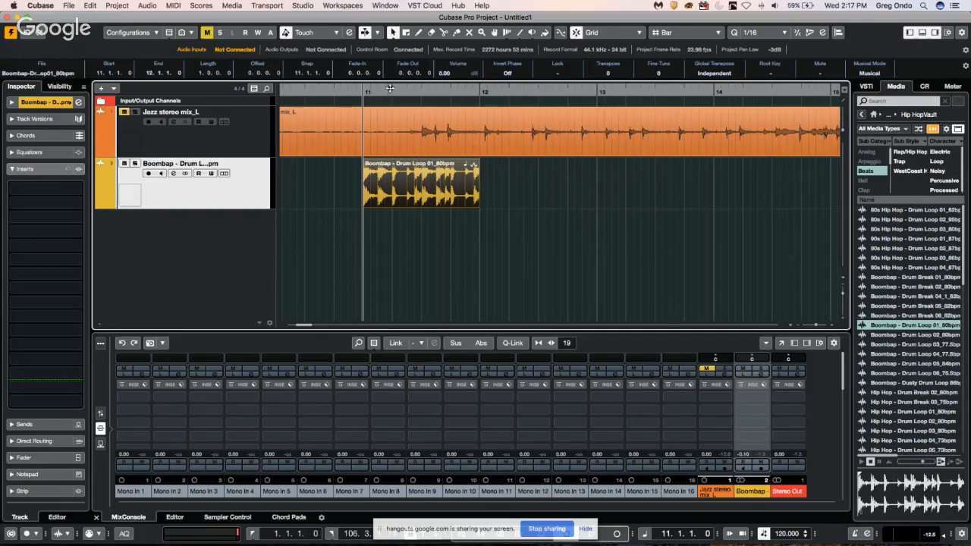
{"action": "key", "text": "space"}
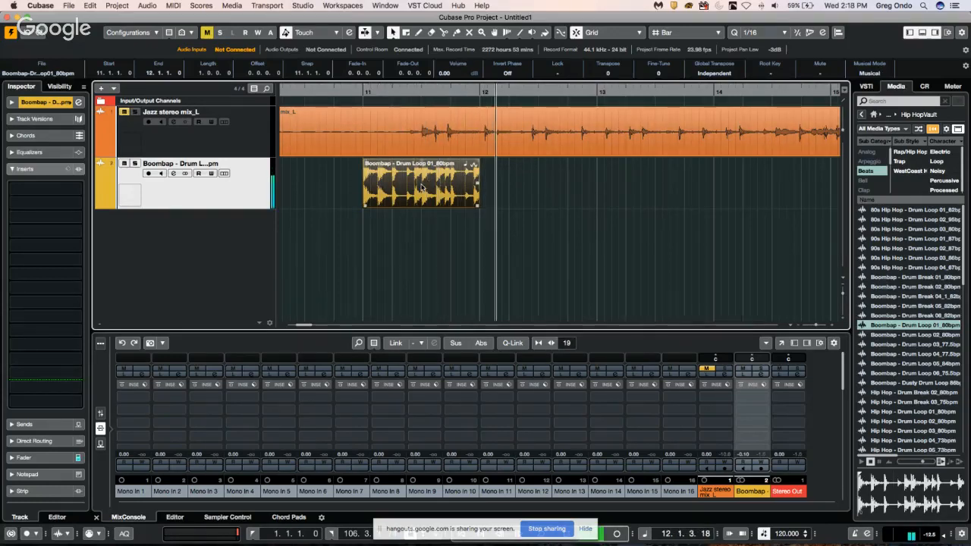
Set the locators to the drum loop from bar 11 to 12 and play that range in a cycle.
{"action": "key", "text": "p"}
{"action": "left_click", "coordinate": [377, 91]}
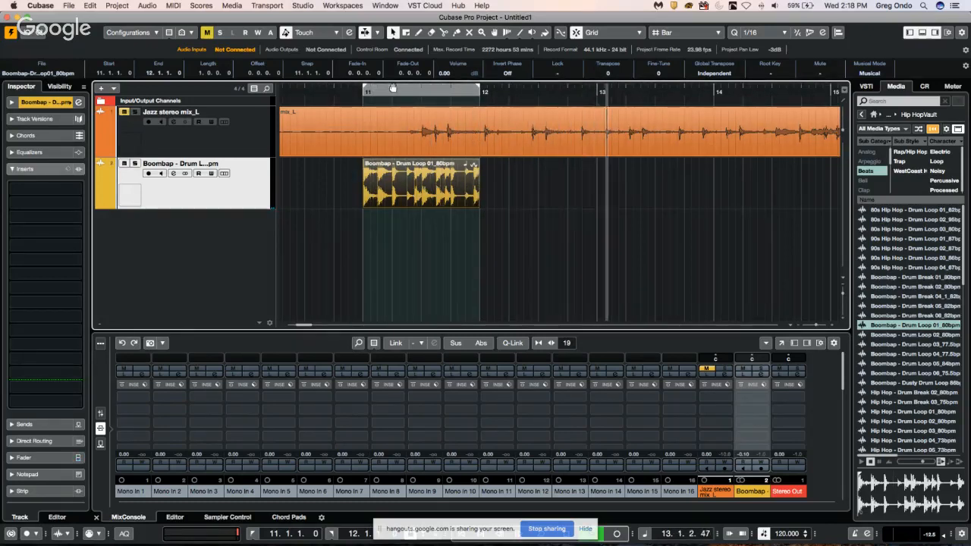
{"action": "left_click", "coordinate": [392, 88]}
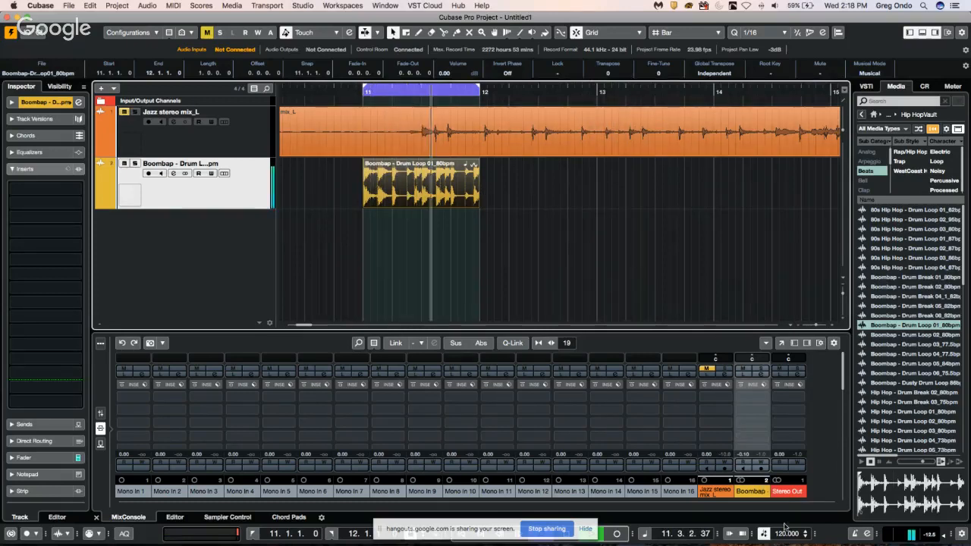
Lower the project tempo to 77 BPM during playback, and turn off Musical Mode on the drum loop event.
{"action": "scroll", "coordinate": [786, 534], "scroll_direction": "down", "scroll_amount": 4}
{"action": "scroll", "coordinate": [785, 534], "scroll_direction": "down", "scroll_amount": 8}
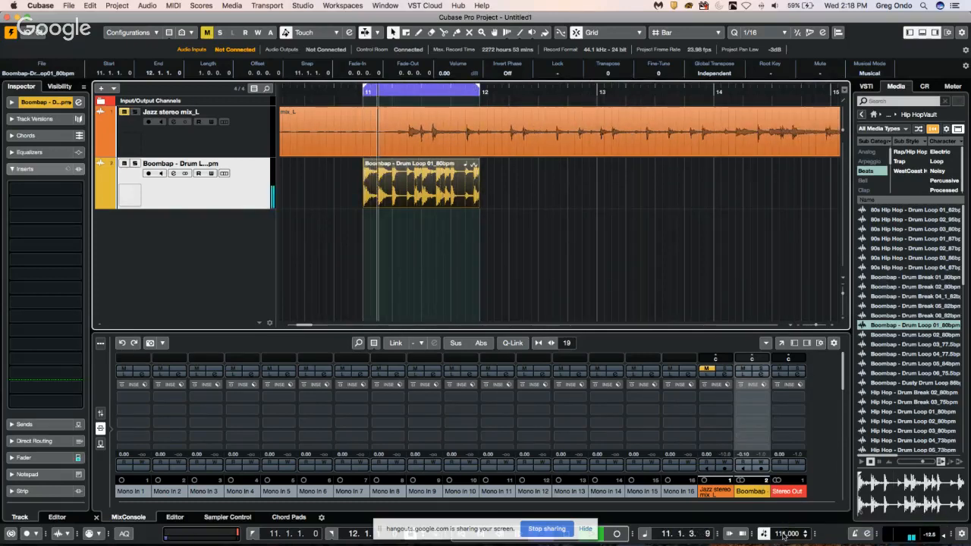
{"action": "scroll", "coordinate": [786, 534], "scroll_direction": "down", "scroll_amount": 10}
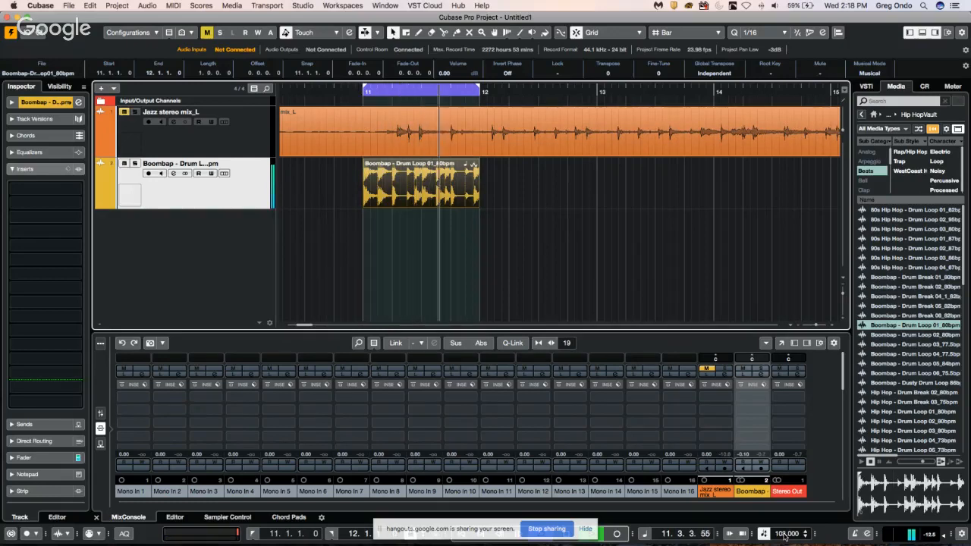
{"action": "scroll", "coordinate": [785, 535], "scroll_direction": "down", "scroll_amount": 20}
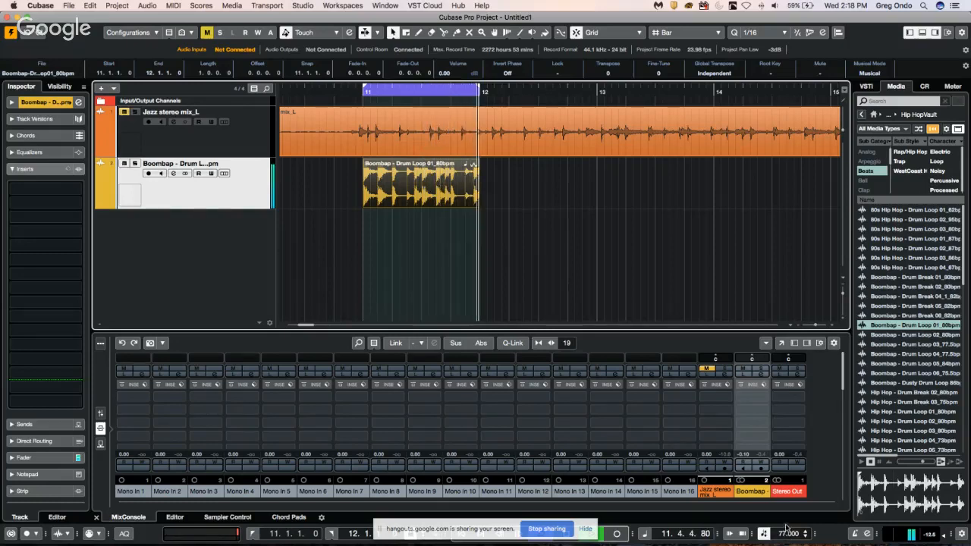
{"action": "left_click", "coordinate": [871, 73]}
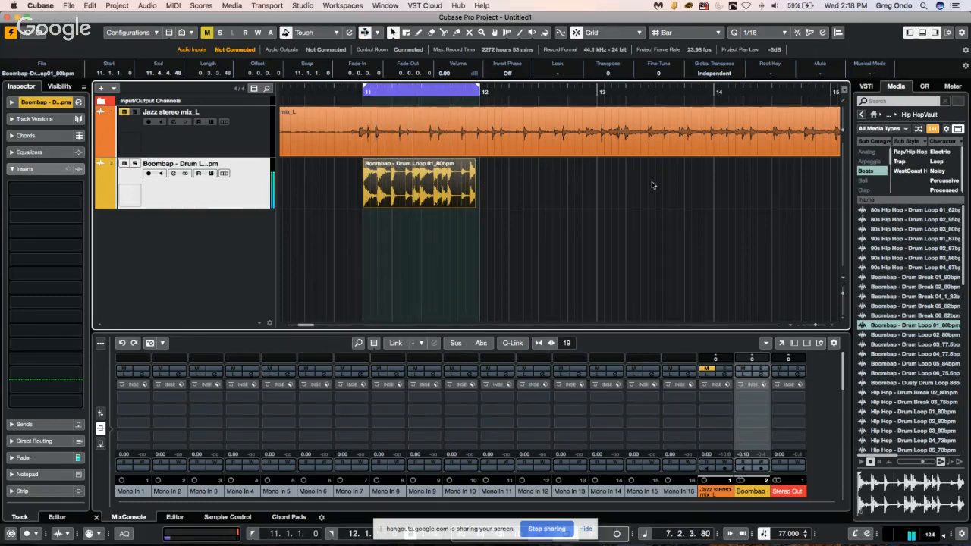
Select the Jazz stereo mix_L event, unmute its track and play it back from bar 12.
{"action": "left_click", "coordinate": [436, 123]}
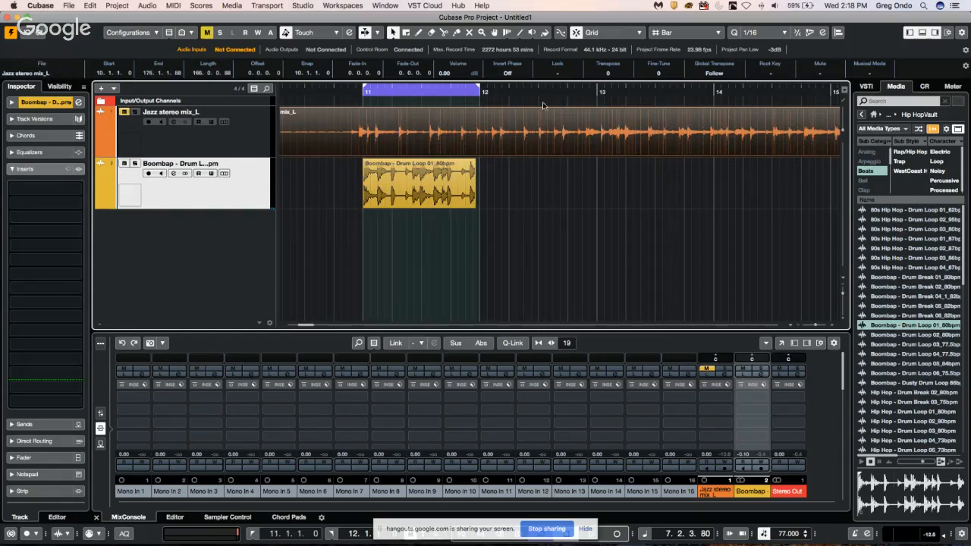
{"action": "left_click", "coordinate": [519, 93]}
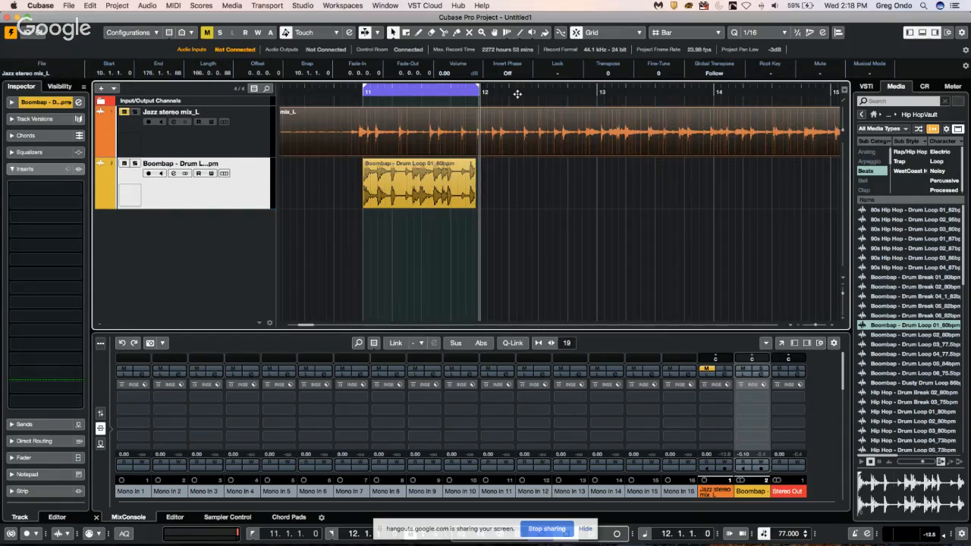
{"action": "key", "text": "space"}
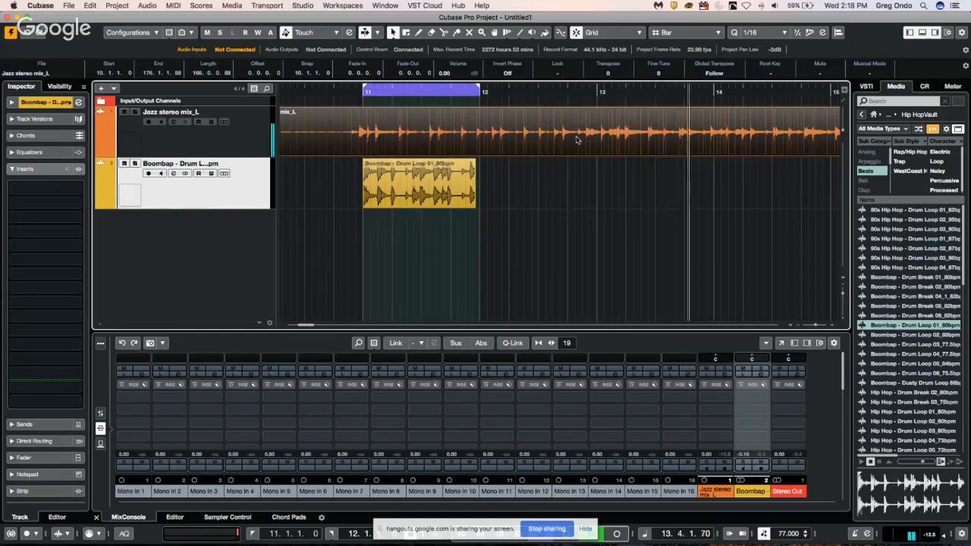
{"action": "key", "text": "space"}
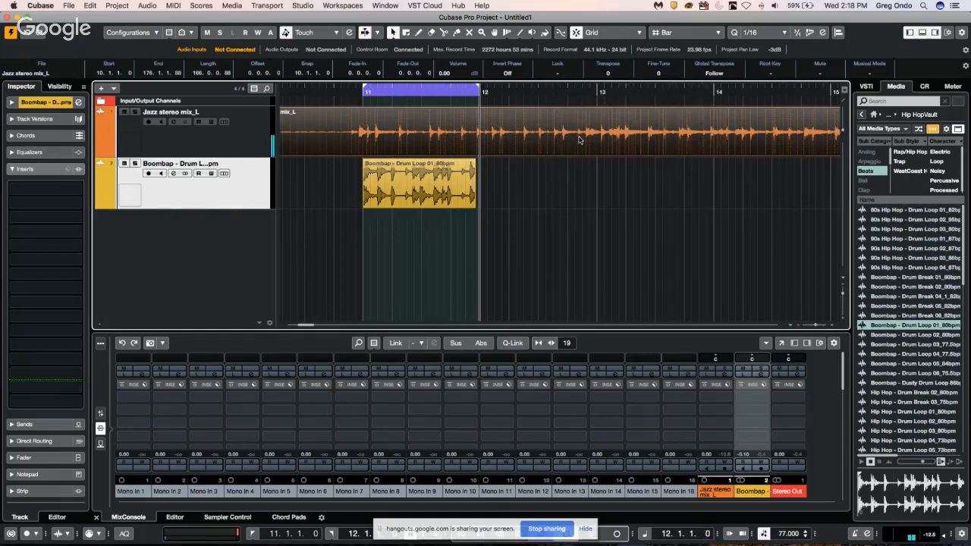
Run Tempo Detection on the Jazz stereo mix_L event to generate a tempo map for the recording.
{"action": "left_click", "coordinate": [116, 6]}
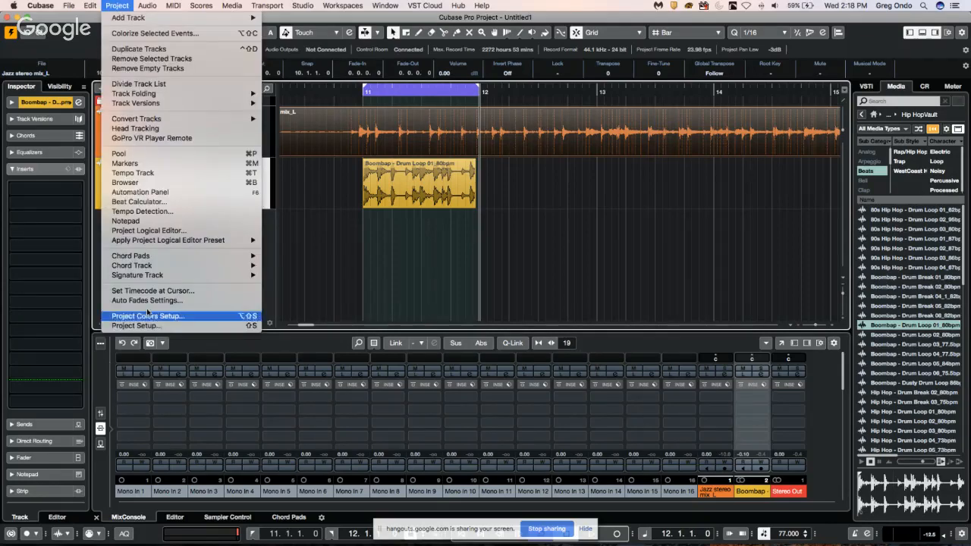
{"action": "mouse_move", "coordinate": [168, 259]}
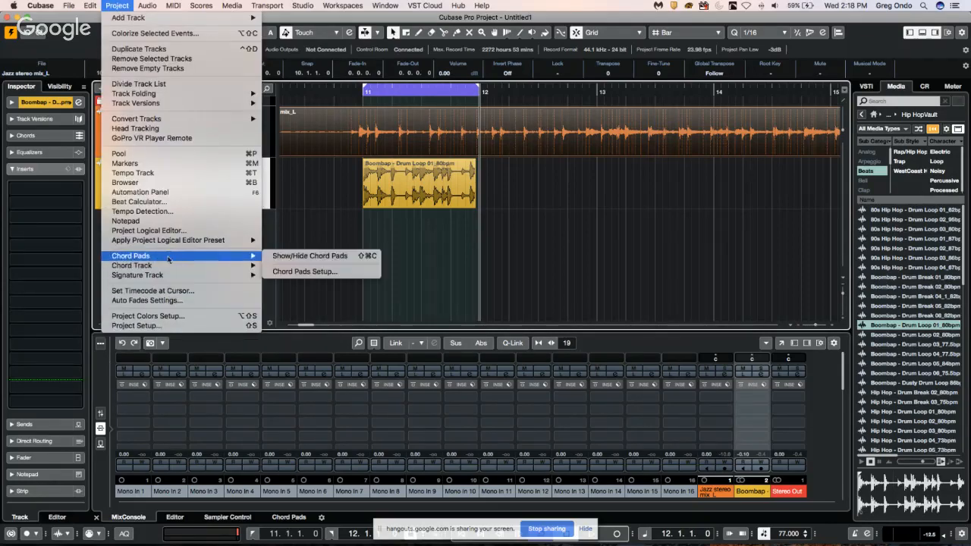
{"action": "left_click", "coordinate": [190, 210]}
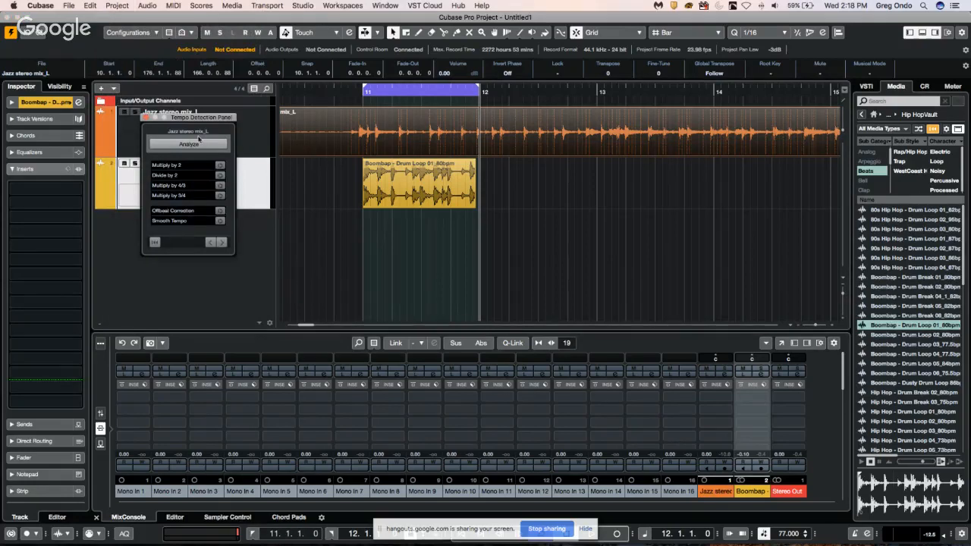
{"action": "left_click", "coordinate": [199, 143]}
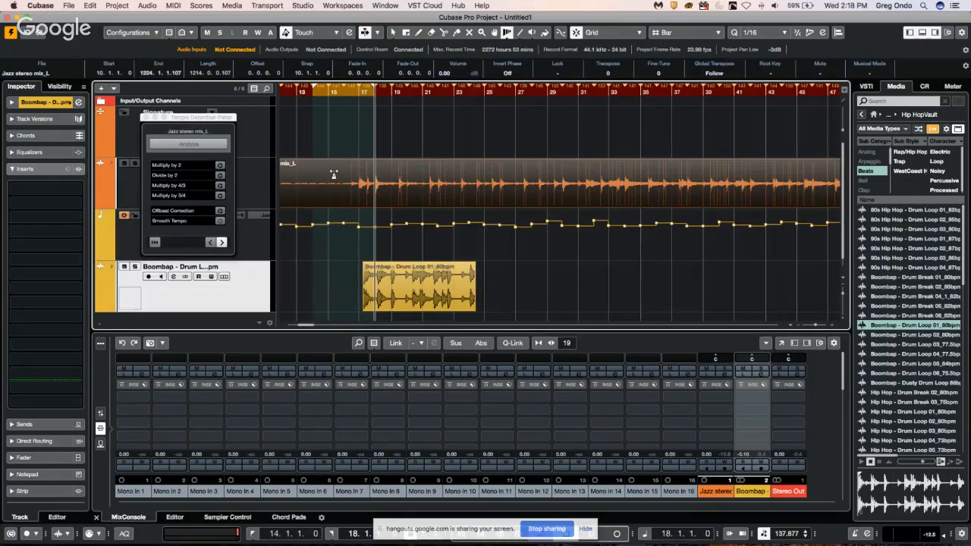
Play the jazz mix from around bar 51 and examine the detected tempo curve across the entire recording.
{"action": "left_click", "coordinate": [548, 101]}
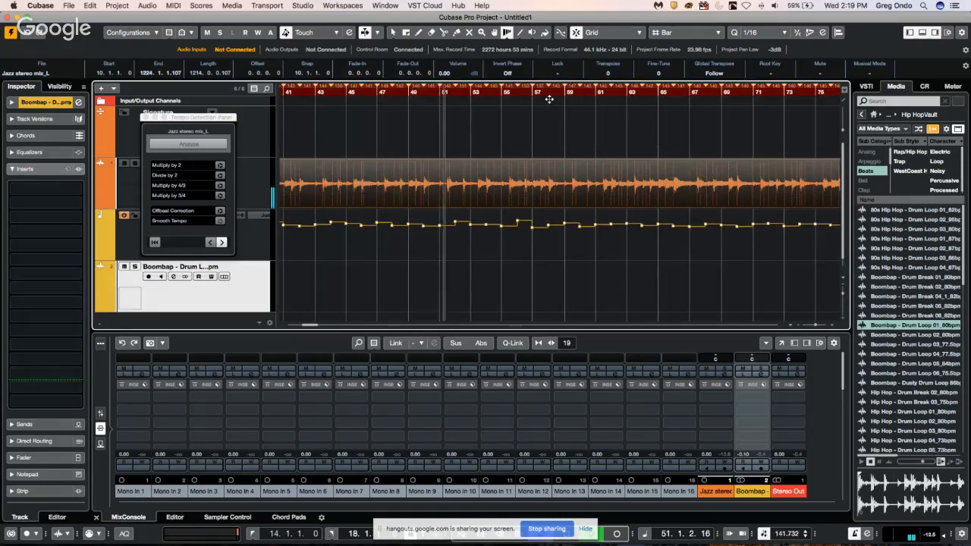
{"action": "key", "text": "g"}
{"action": "key", "text": "g"}
{"action": "key", "text": "g"}
{"action": "key", "text": "g"}
{"action": "key", "text": "g"}
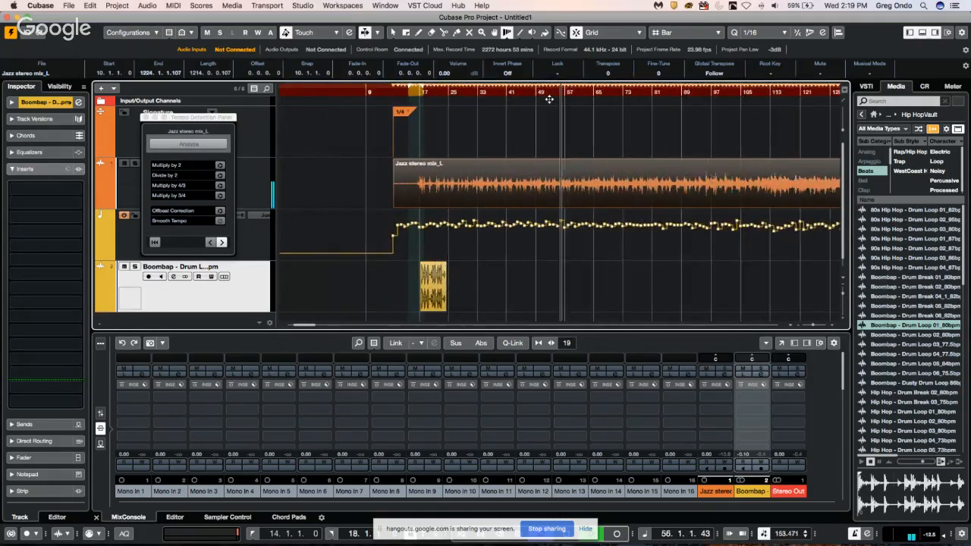
{"action": "key", "text": "g"}
{"action": "key", "text": "g"}
{"action": "key", "text": "g"}
{"action": "key", "text": "g"}
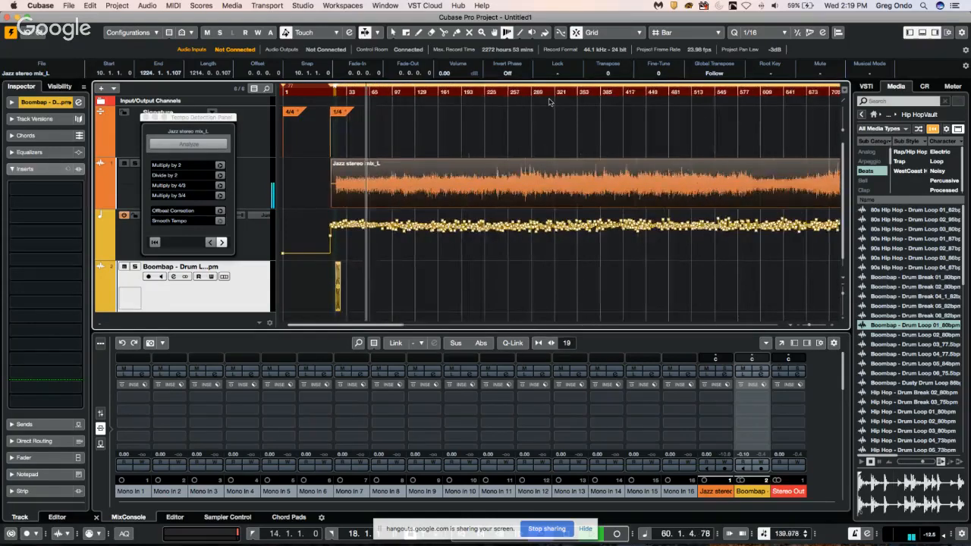
{"action": "key", "text": "g"}
{"action": "key", "text": "space"}
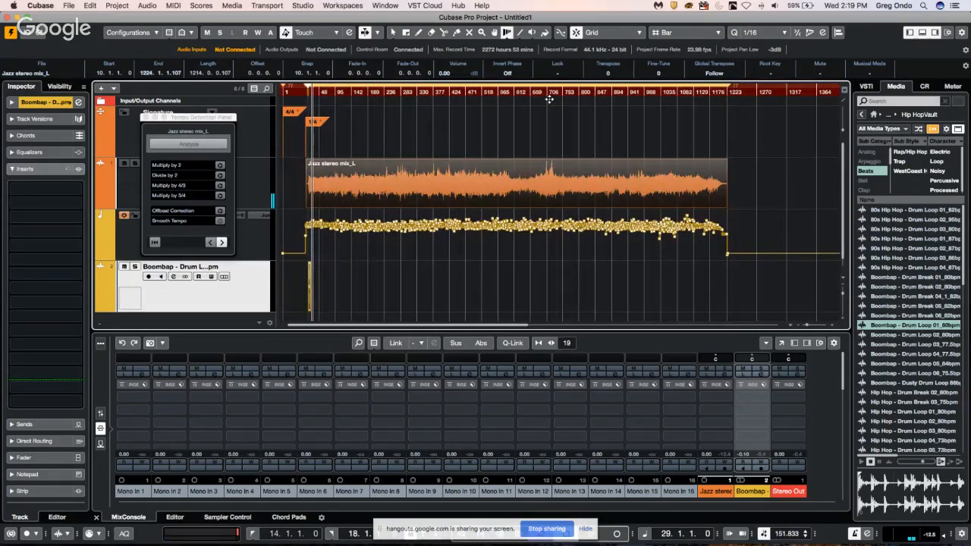
{"action": "right_click", "coordinate": [411, 192]}
{"action": "left_click", "coordinate": [411, 193]}
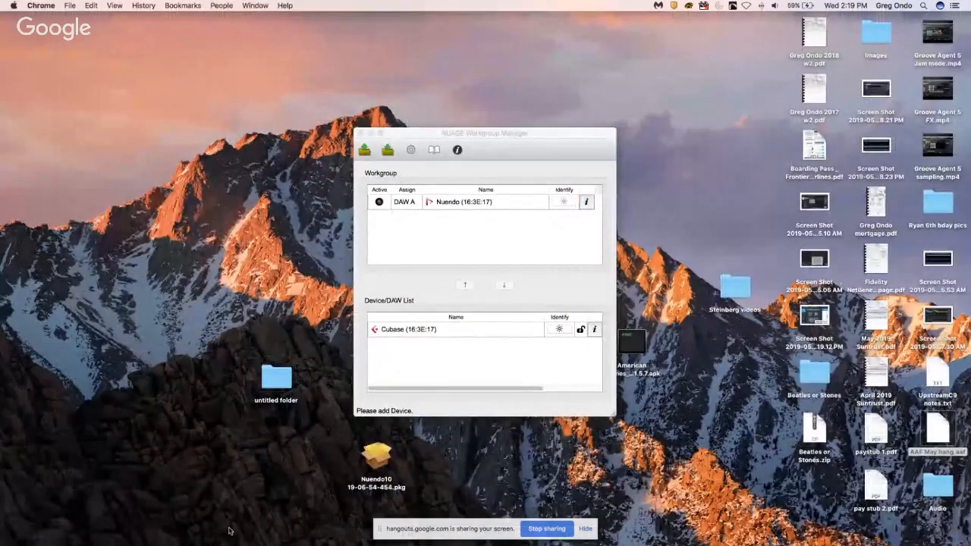
Reopen Cubase from the problem report.
{"action": "mouse_move", "coordinate": [311, 543]}
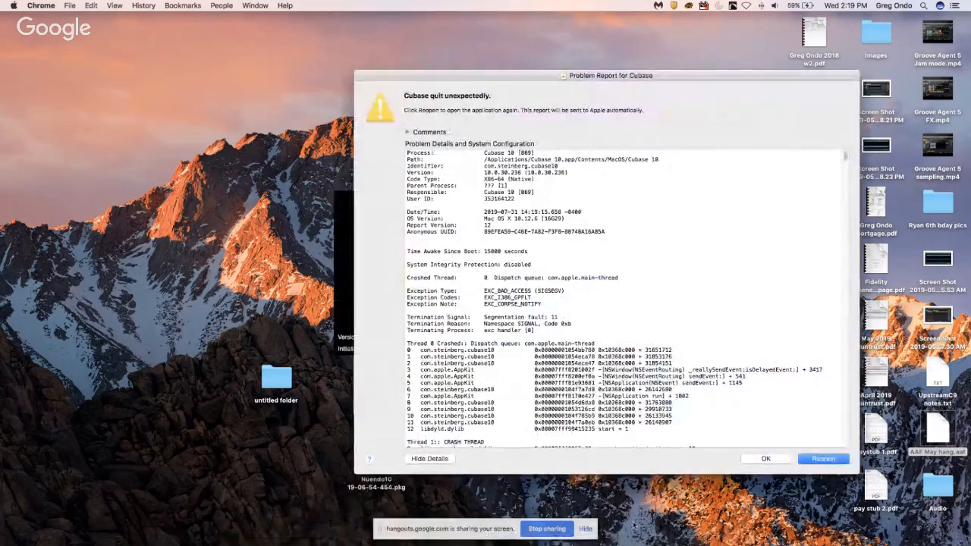
{"action": "left_click", "coordinate": [828, 459]}
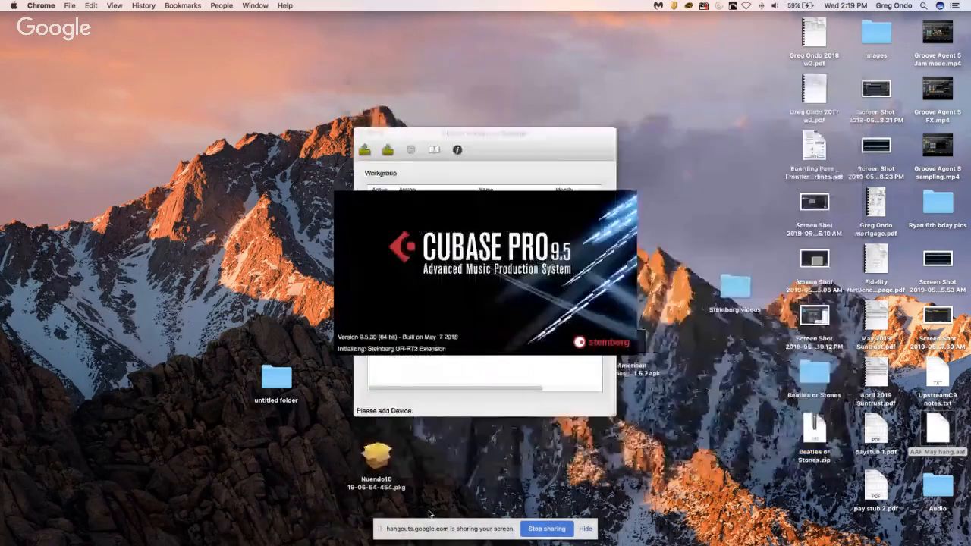
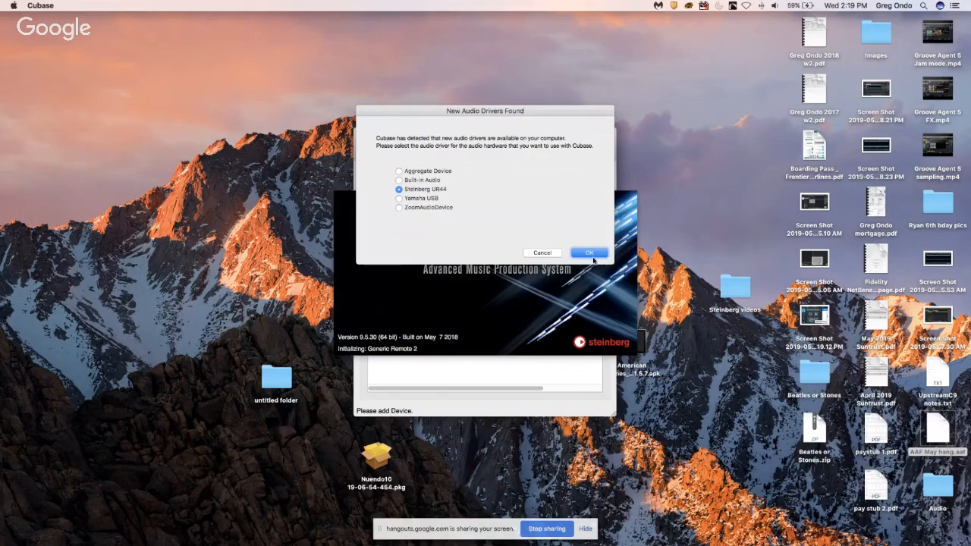
Clear the audio driver and project folder prompts so that Cubase can finish starting.
{"action": "left_click", "coordinate": [593, 260]}
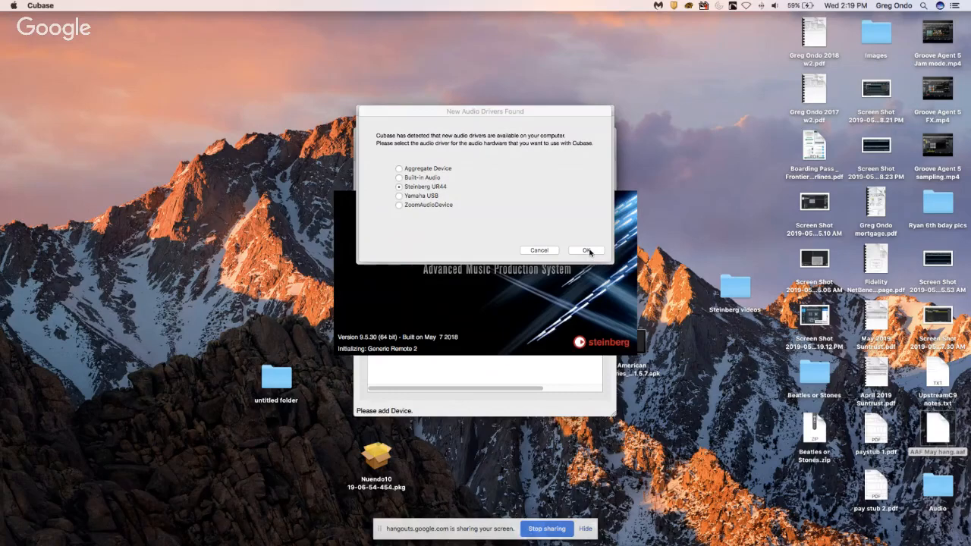
{"action": "left_click", "coordinate": [587, 250]}
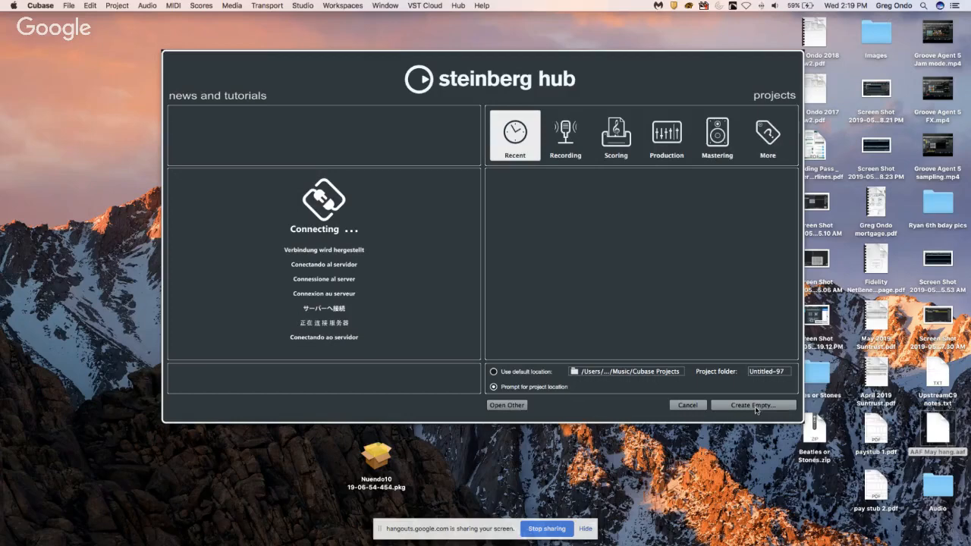
{"action": "left_click", "coordinate": [749, 405]}
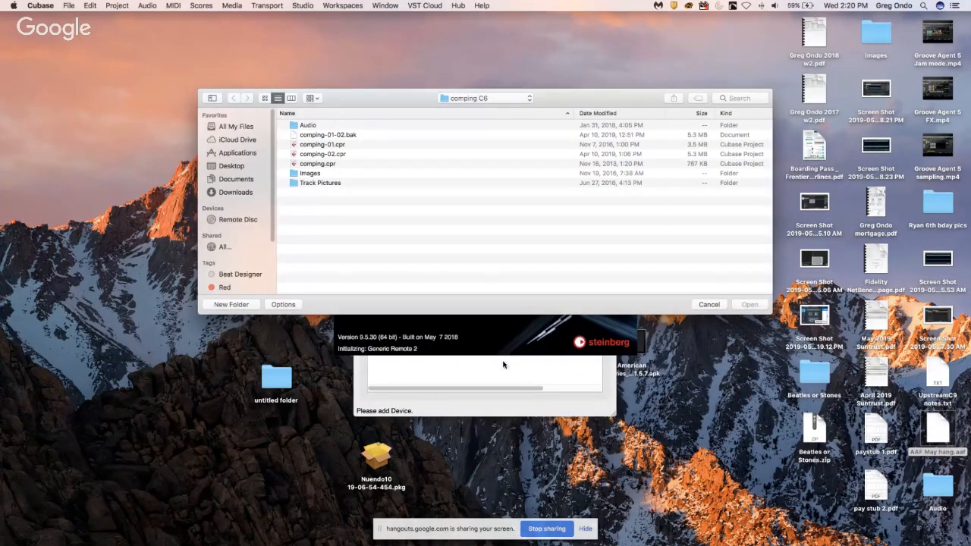
{"action": "left_click", "coordinate": [707, 305]}
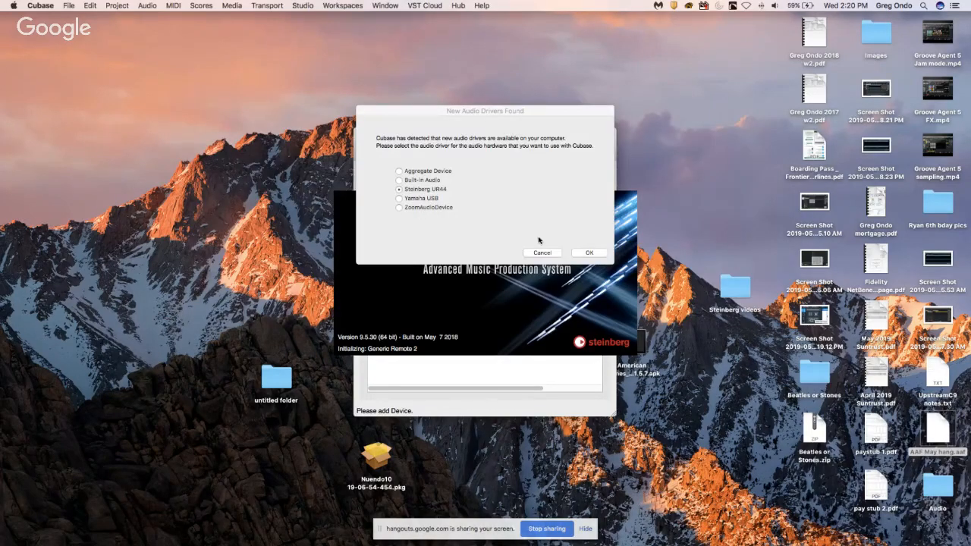
{"action": "left_click", "coordinate": [541, 254]}
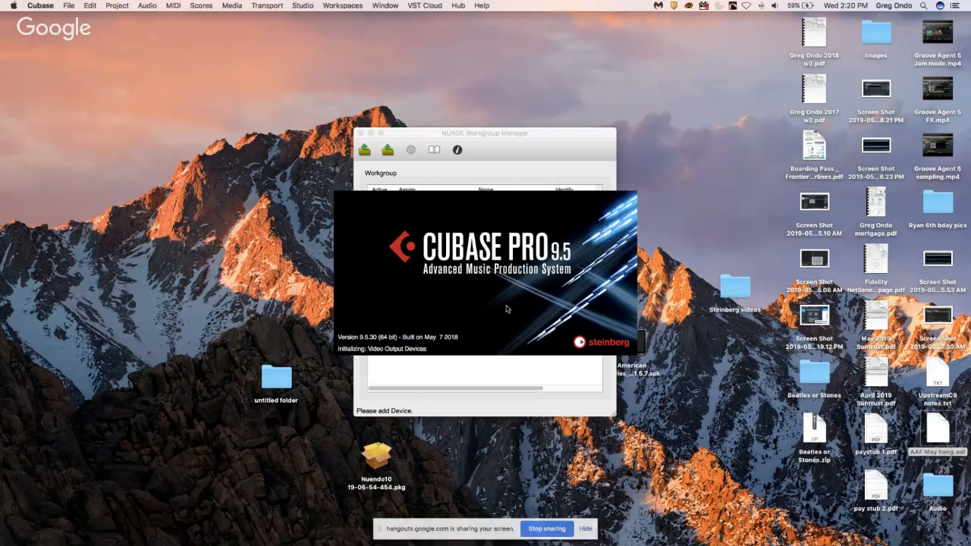
{"action": "key", "text": "super+Tab"}
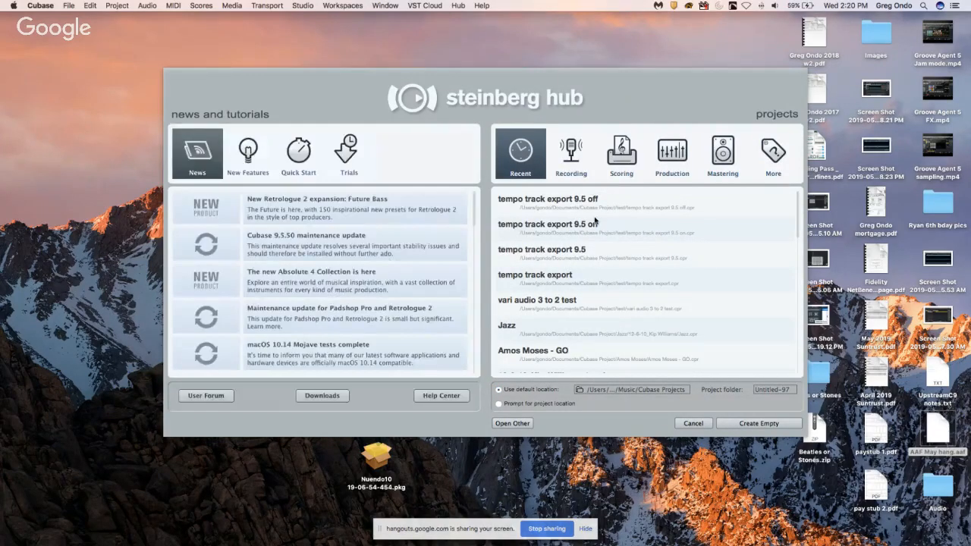
Open the recent Jazz project with its missing ports left unmapped, and leave it again.
{"action": "double_click", "coordinate": [517, 325]}
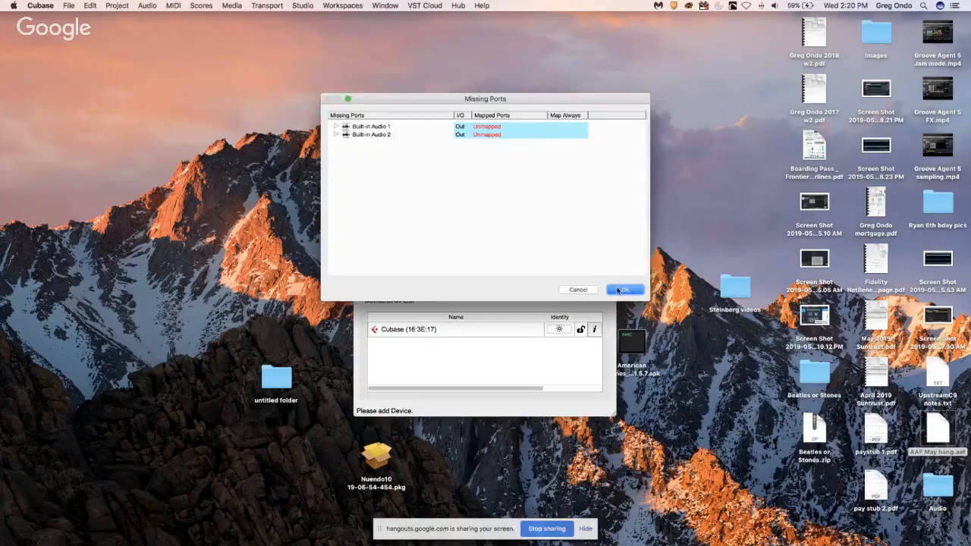
{"action": "left_click", "coordinate": [619, 290]}
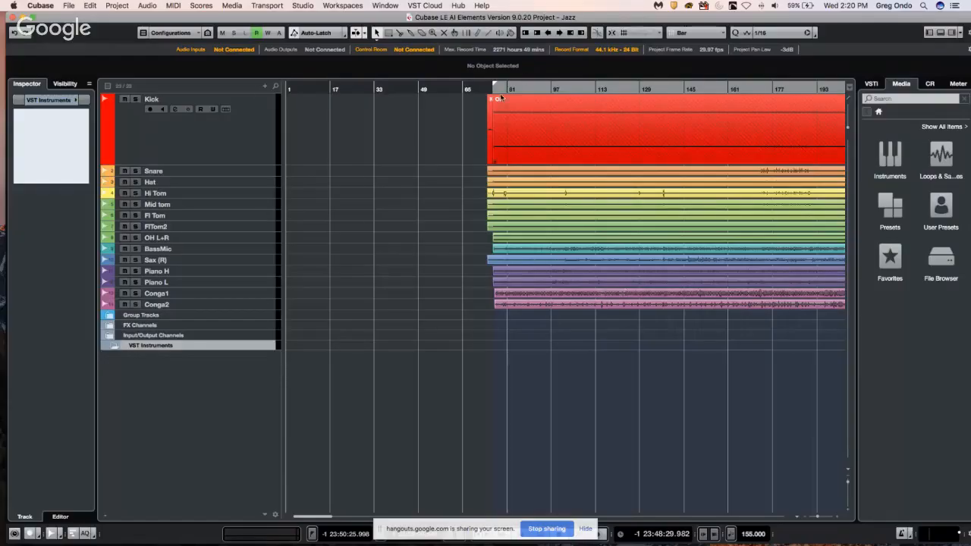
{"action": "left_click", "coordinate": [519, 89]}
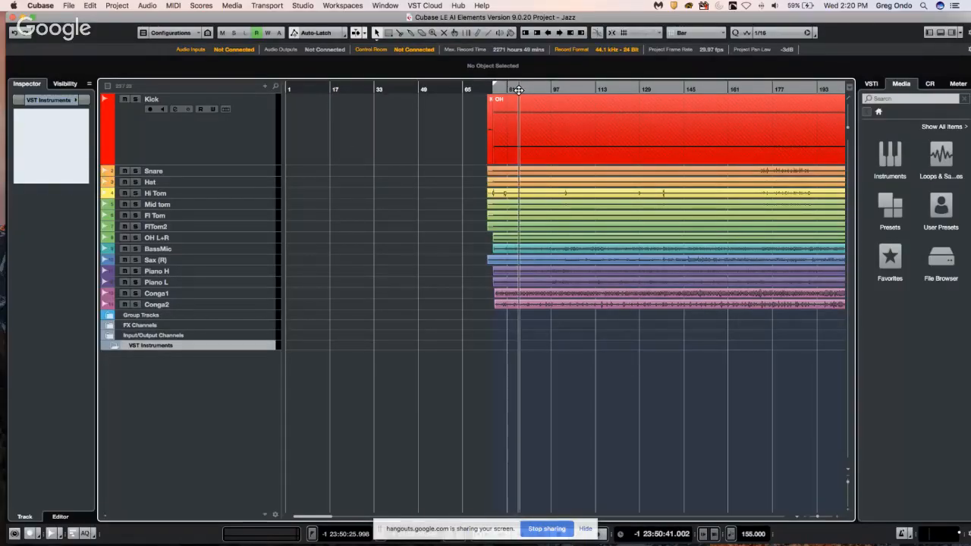
{"action": "left_click_drag", "start_coordinate": [519, 89], "coordinate": [512, 95]}
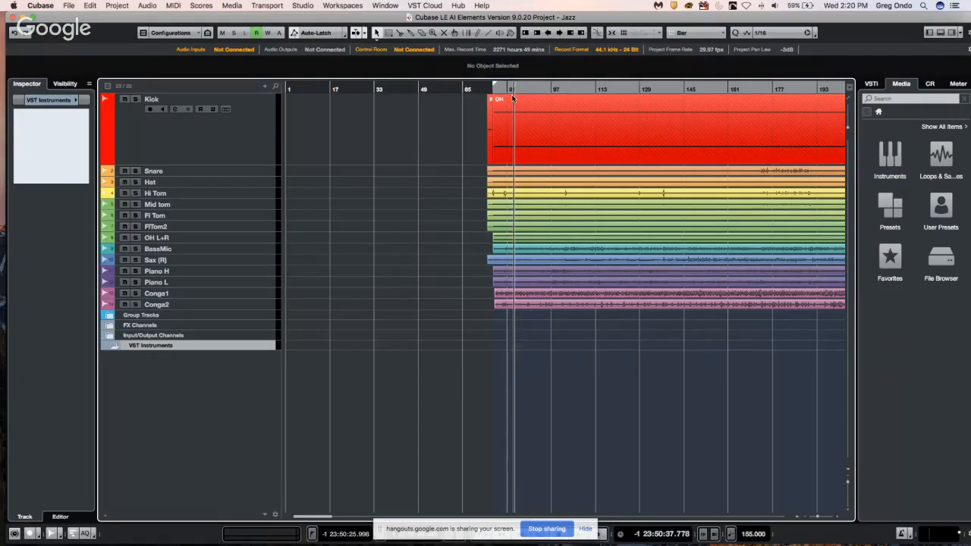
{"action": "left_click", "coordinate": [43, 4]}
{"action": "left_click", "coordinate": [59, 100]}
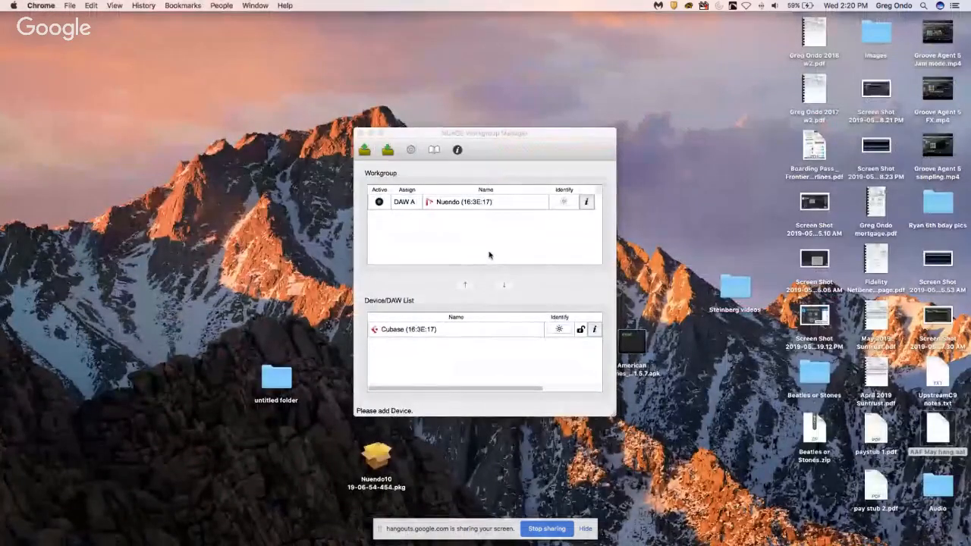
Create an empty Cubase project in the ilufgeliugye folder.
{"action": "key", "text": "super+Tab"}
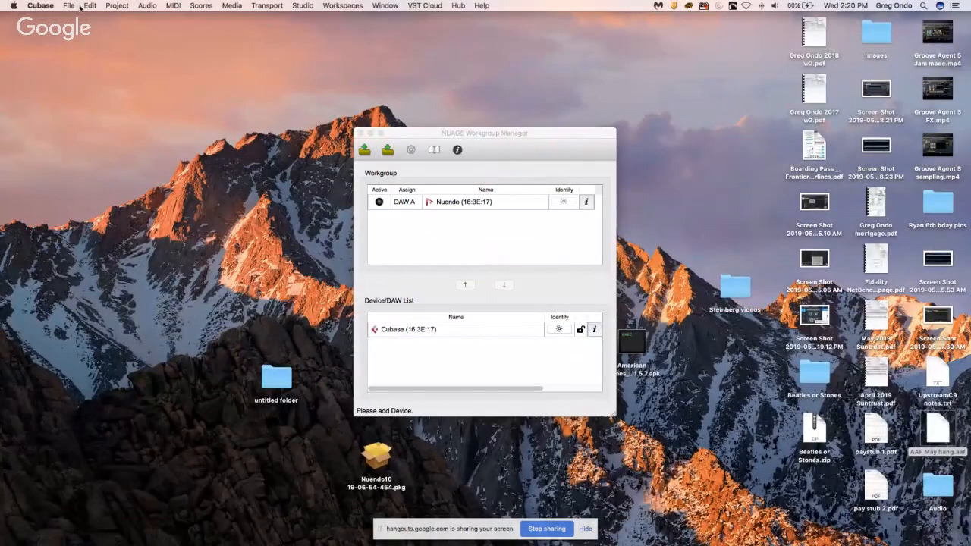
{"action": "left_click", "coordinate": [70, 6]}
{"action": "left_click", "coordinate": [110, 18]}
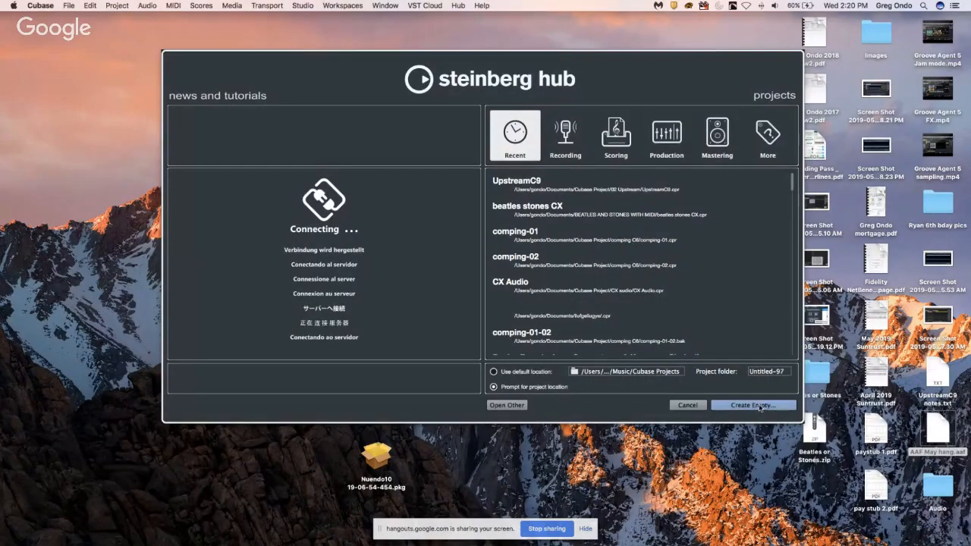
{"action": "left_click", "coordinate": [770, 407]}
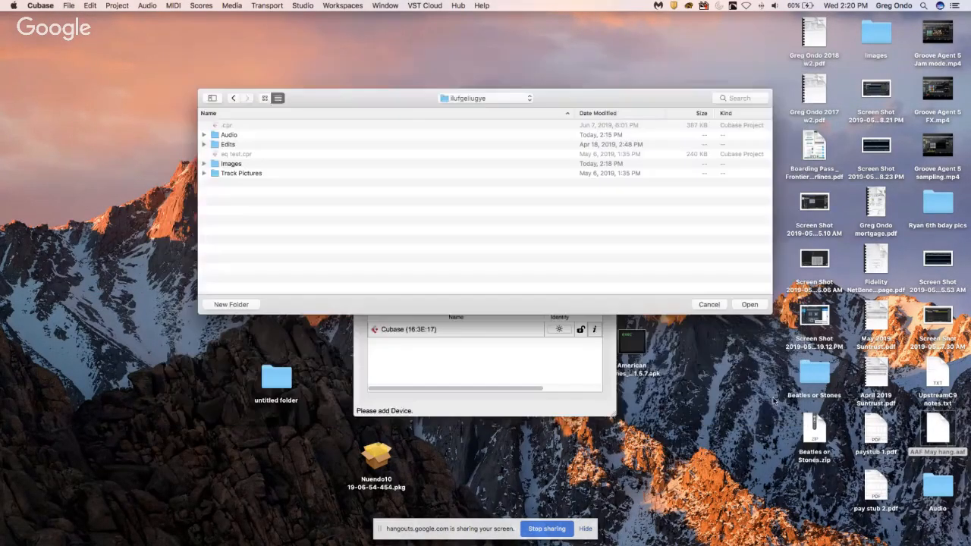
{"action": "left_click", "coordinate": [745, 305]}
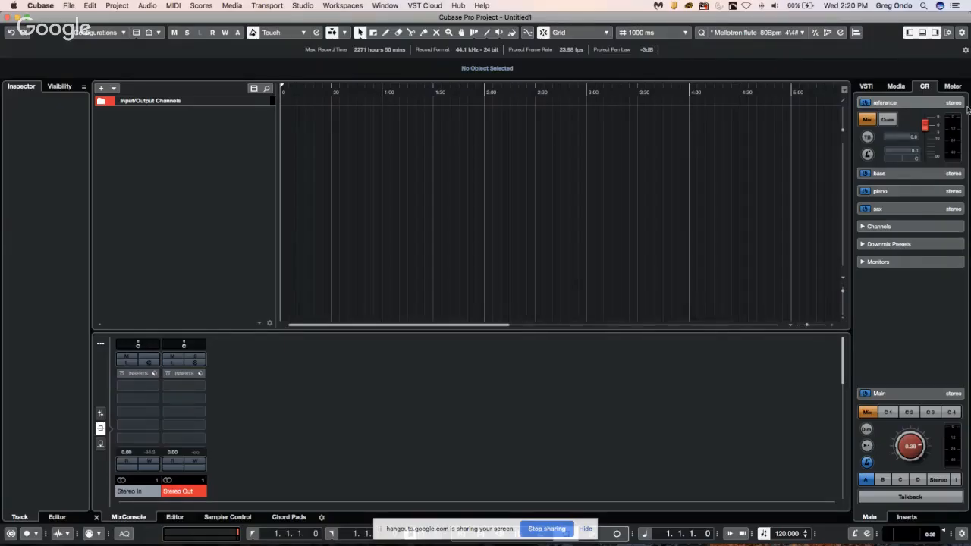
Begin an audio file import and browse to the WaveLab Audio files folder inside Cubase Project.
{"action": "left_click", "coordinate": [896, 86]}
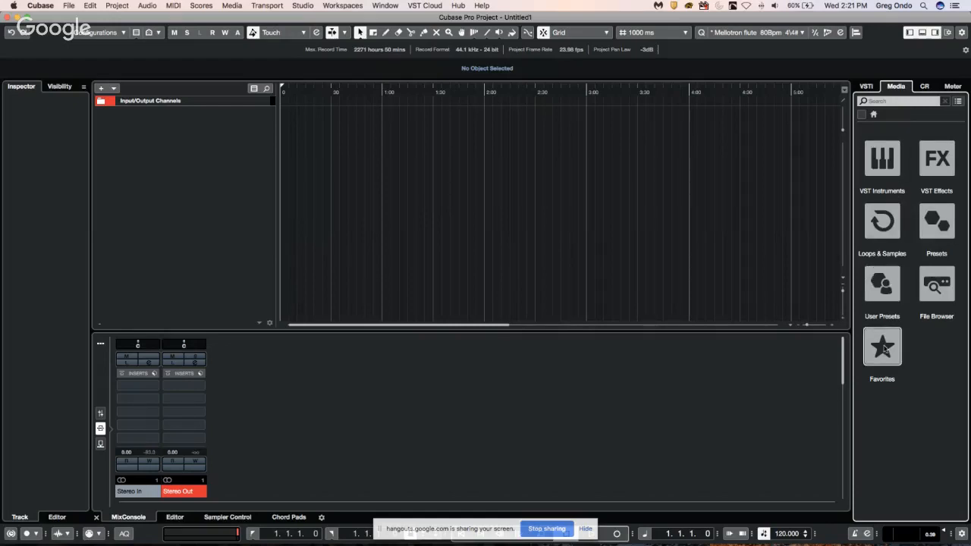
{"action": "left_click", "coordinate": [936, 285]}
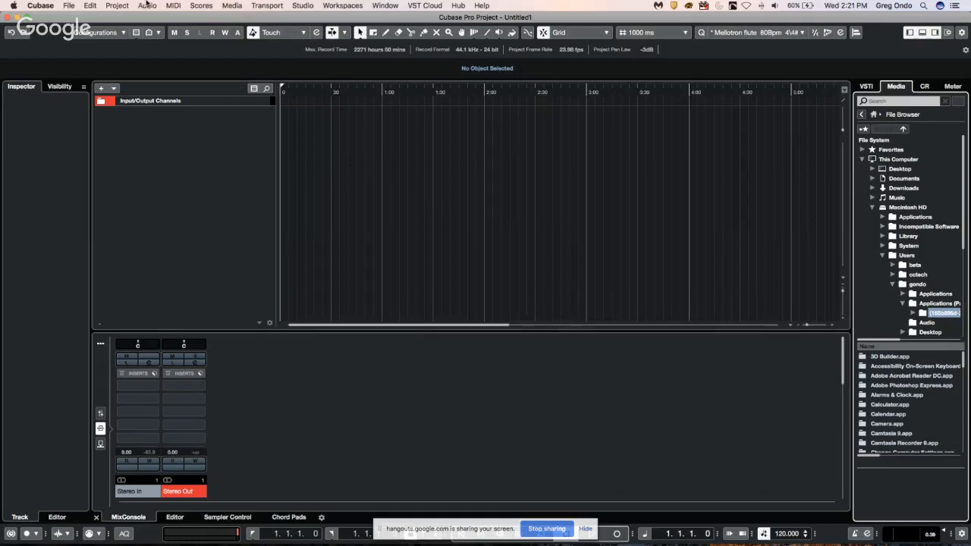
{"action": "left_click", "coordinate": [69, 7]}
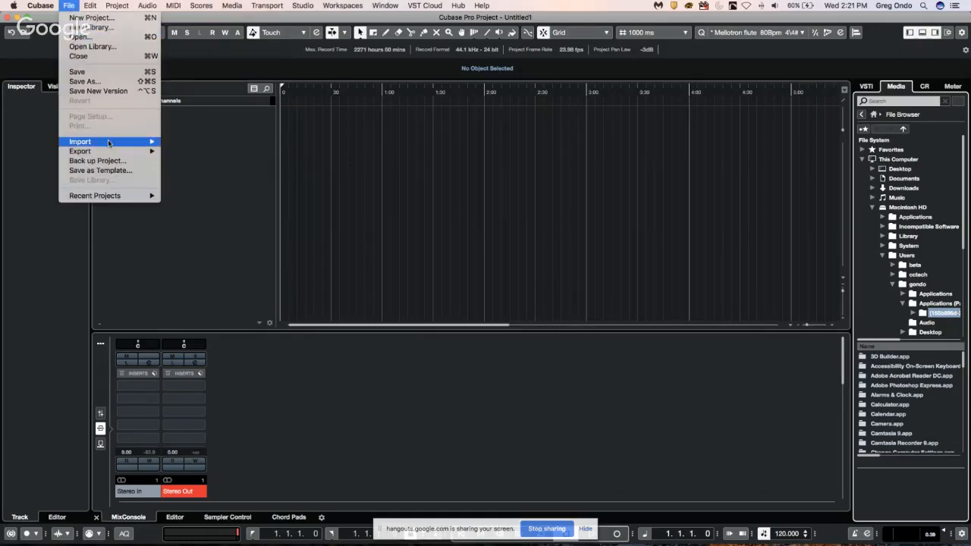
{"action": "mouse_move", "coordinate": [144, 142]}
{"action": "left_click", "coordinate": [239, 143]}
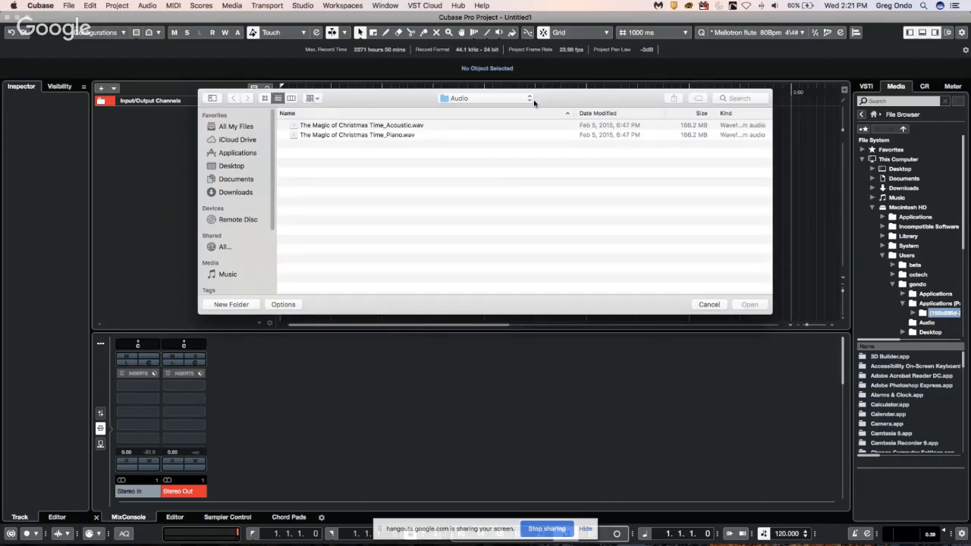
{"action": "left_click", "coordinate": [504, 99]}
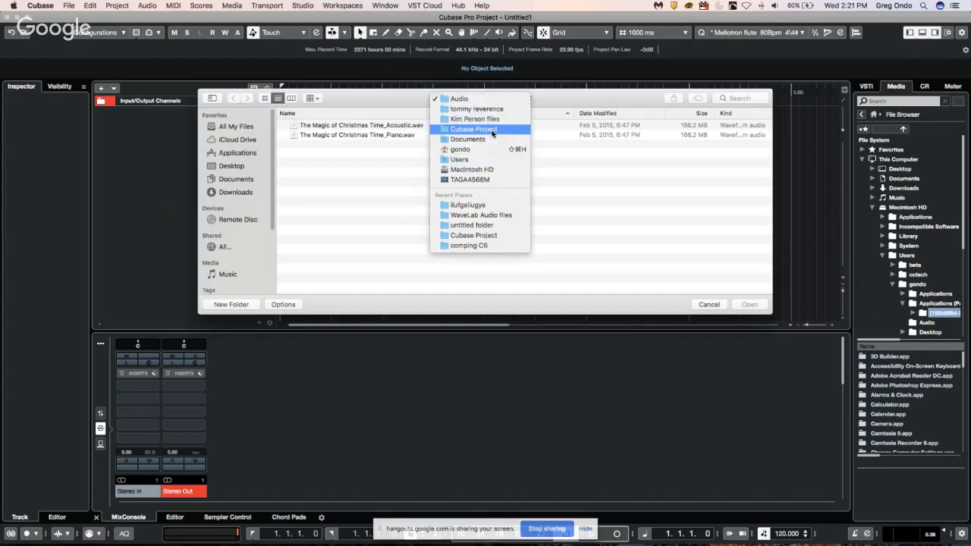
{"action": "left_click", "coordinate": [492, 130]}
{"action": "scroll", "coordinate": [336, 217], "scroll_direction": "down", "scroll_amount": 5}
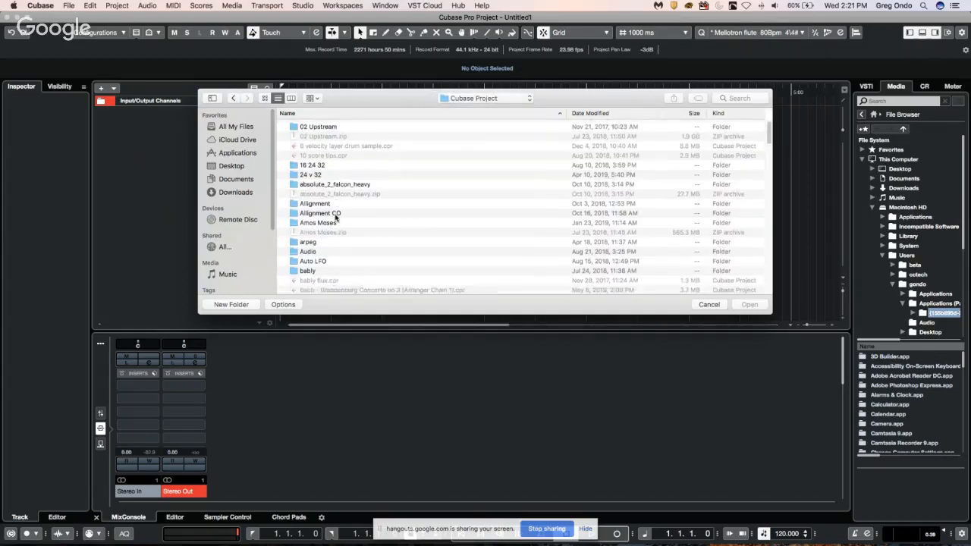
{"action": "scroll", "coordinate": [336, 217], "scroll_direction": "down", "scroll_amount": 8}
{"action": "scroll", "coordinate": [334, 217], "scroll_direction": "down", "scroll_amount": 10}
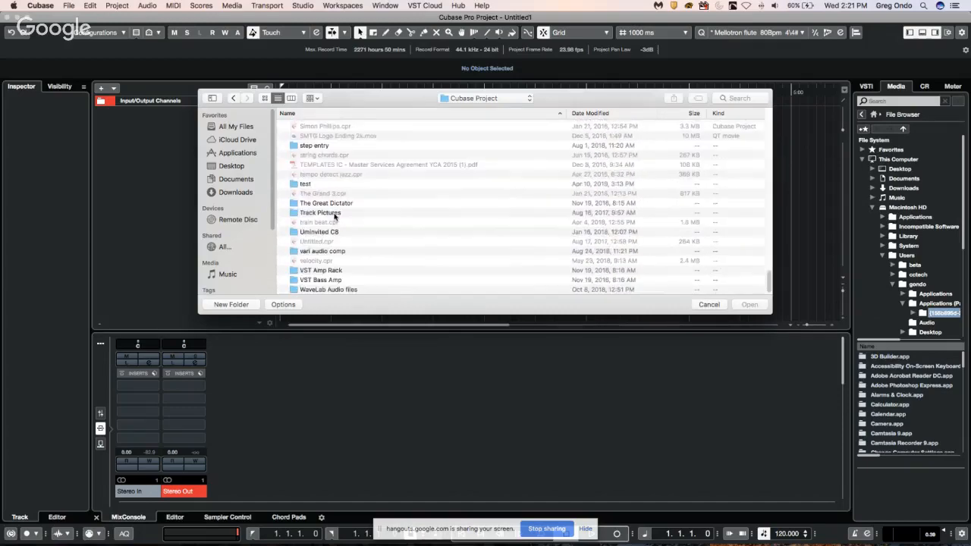
{"action": "double_click", "coordinate": [327, 289]}
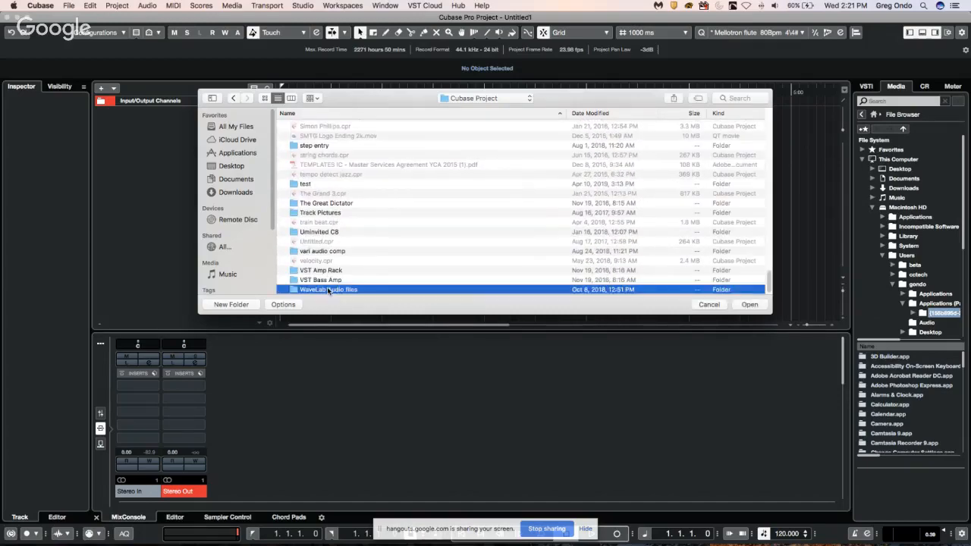
Import Jazz stereo mix.wav as one stereo file with Split Channels off, copying it to the working directory.
{"action": "scroll", "coordinate": [383, 198], "scroll_direction": "down", "scroll_amount": 10}
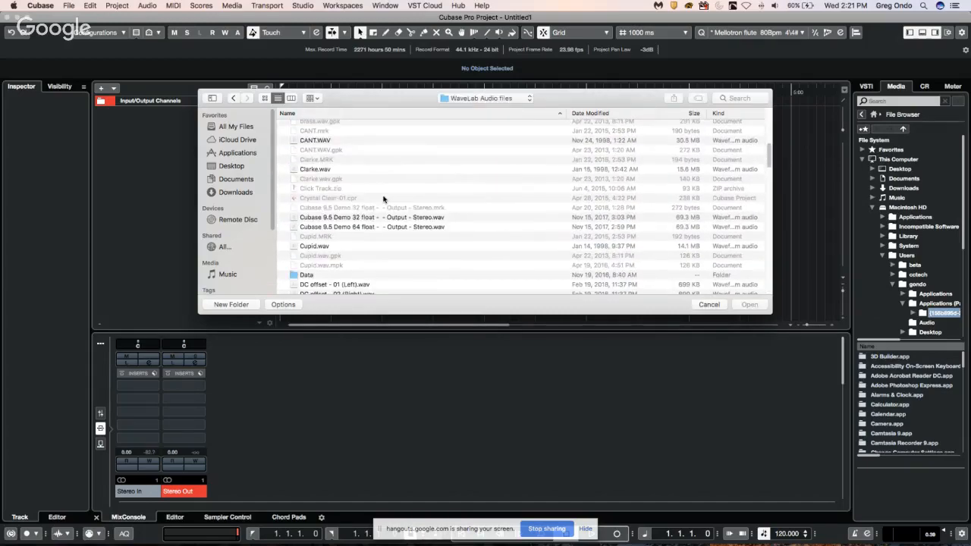
{"action": "scroll", "coordinate": [383, 199], "scroll_direction": "down", "scroll_amount": 1}
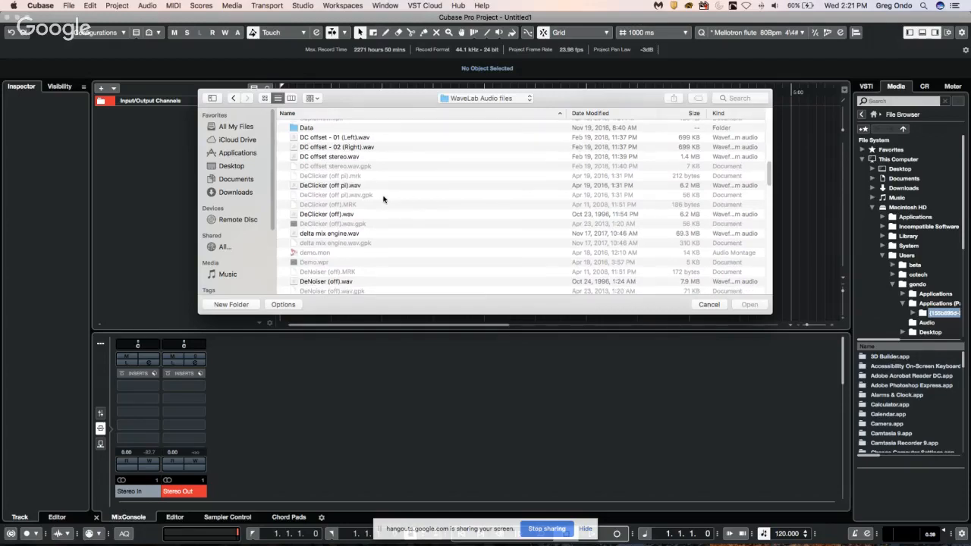
{"action": "scroll", "coordinate": [383, 198], "scroll_direction": "down", "scroll_amount": 10}
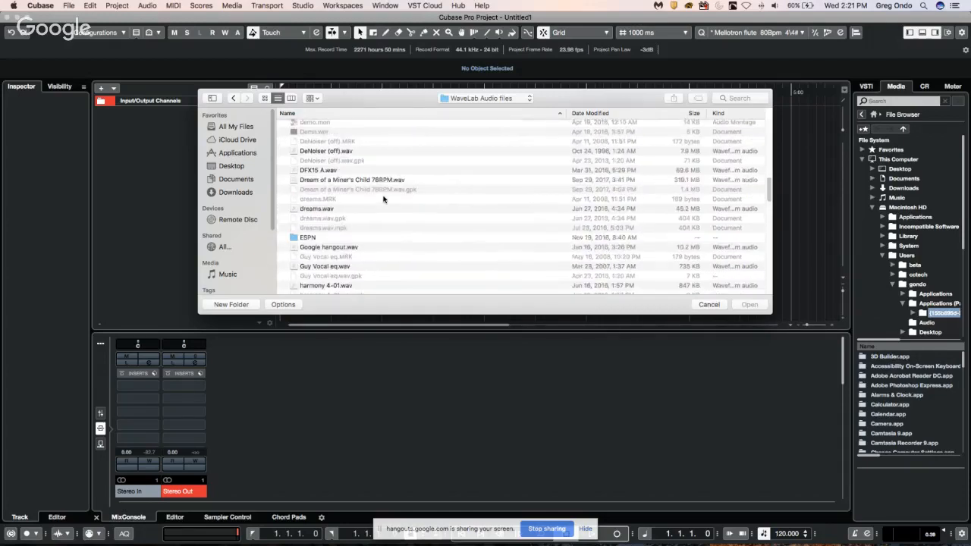
{"action": "scroll", "coordinate": [383, 199], "scroll_direction": "down", "scroll_amount": 5}
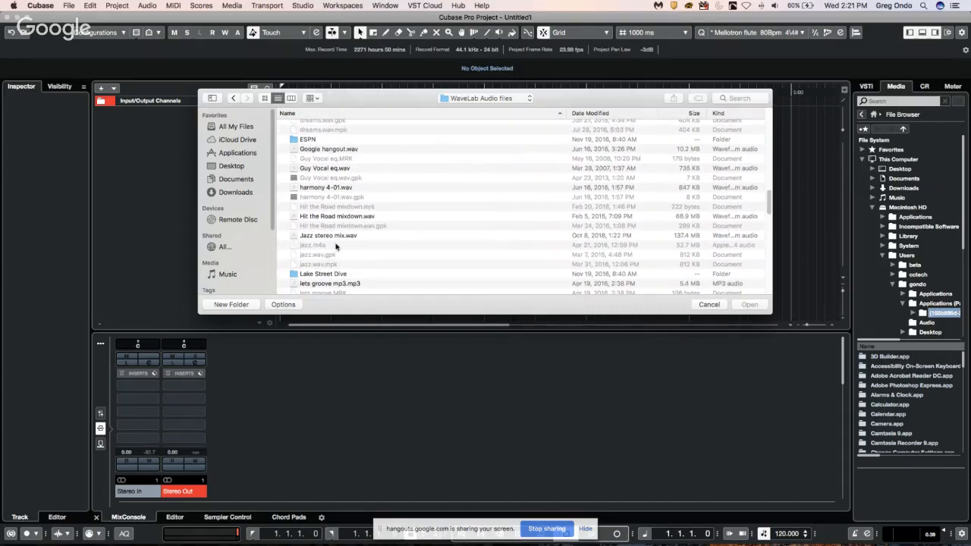
{"action": "double_click", "coordinate": [331, 239]}
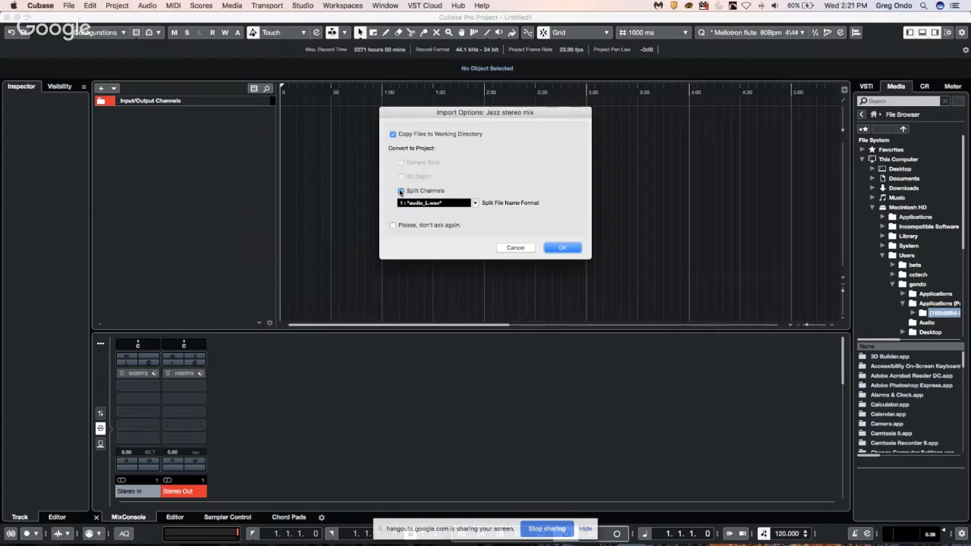
{"action": "left_click", "coordinate": [402, 191]}
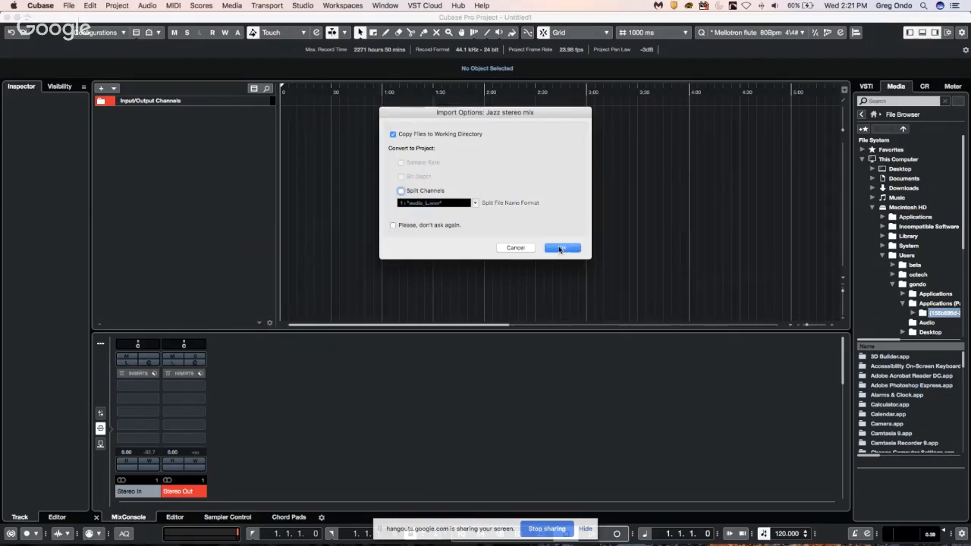
{"action": "left_click", "coordinate": [560, 248]}
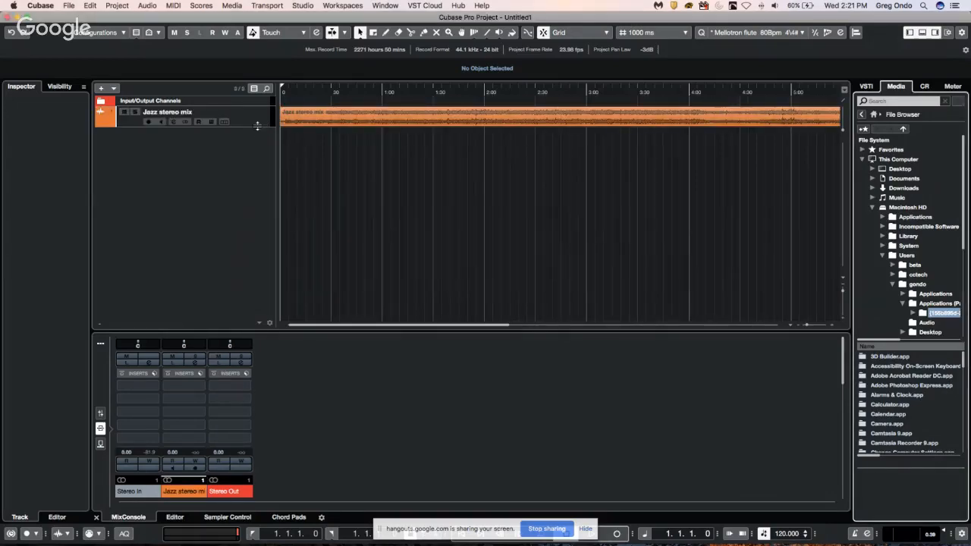
Increase the height of the Jazz stereo mix track and select its audio event.
{"action": "left_click", "coordinate": [257, 126]}
{"action": "left_click_drag", "start_coordinate": [257, 126], "coordinate": [257, 178]}
{"action": "left_click", "coordinate": [341, 135]}
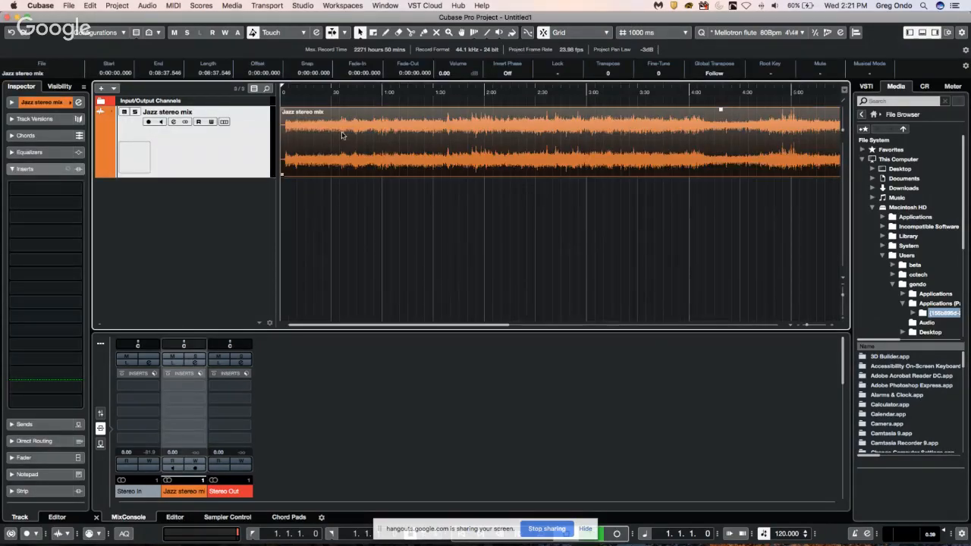
Play the imported jazz mix briefly from bar 12 to check its sound, and stop playback.
{"action": "left_click", "coordinate": [319, 96]}
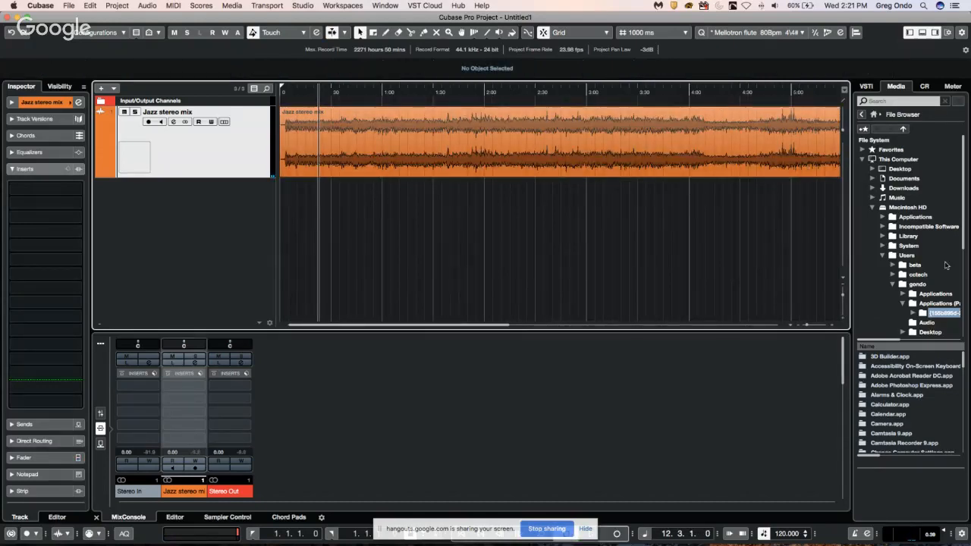
{"action": "mouse_move", "coordinate": [945, 530]}
{"action": "left_mouse_down"}
{"action": "mouse_move", "coordinate": [957, 475]}
{"action": "mouse_move", "coordinate": [957, 517]}
{"action": "left_mouse_up"}
{"action": "key", "text": "space"}
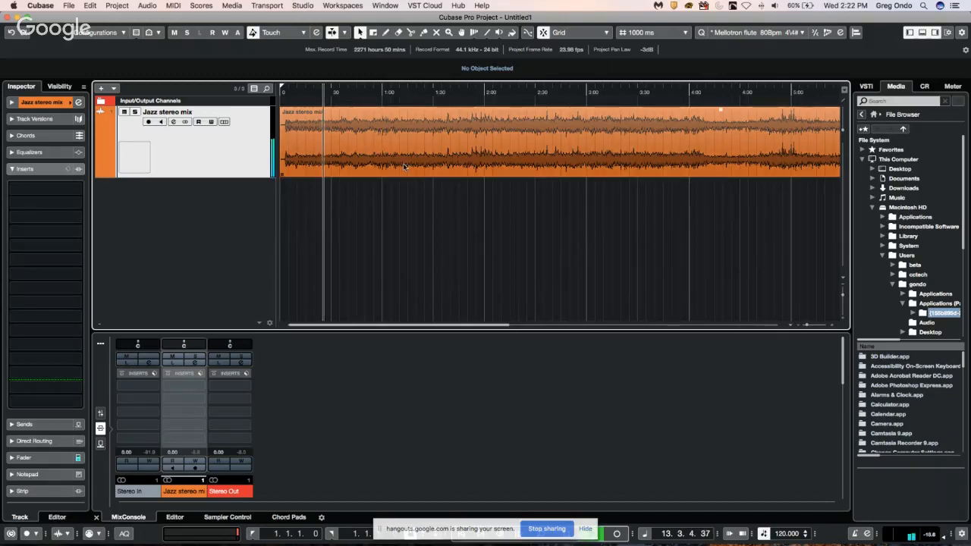
{"action": "key", "text": "space"}
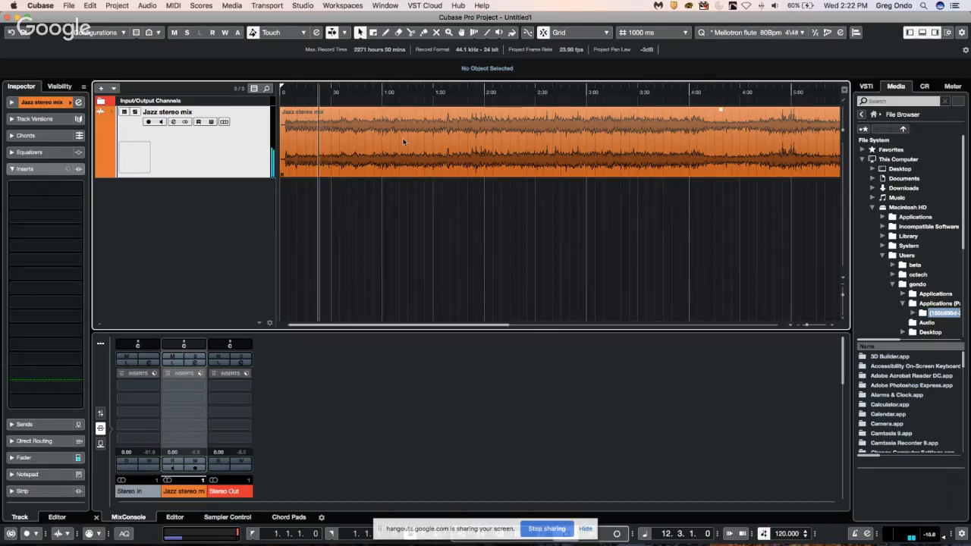
Analyze the Jazz stereo mix event with Tempo Detection and close the detection panel.
{"action": "left_click", "coordinate": [402, 141]}
{"action": "left_click", "coordinate": [107, 6]}
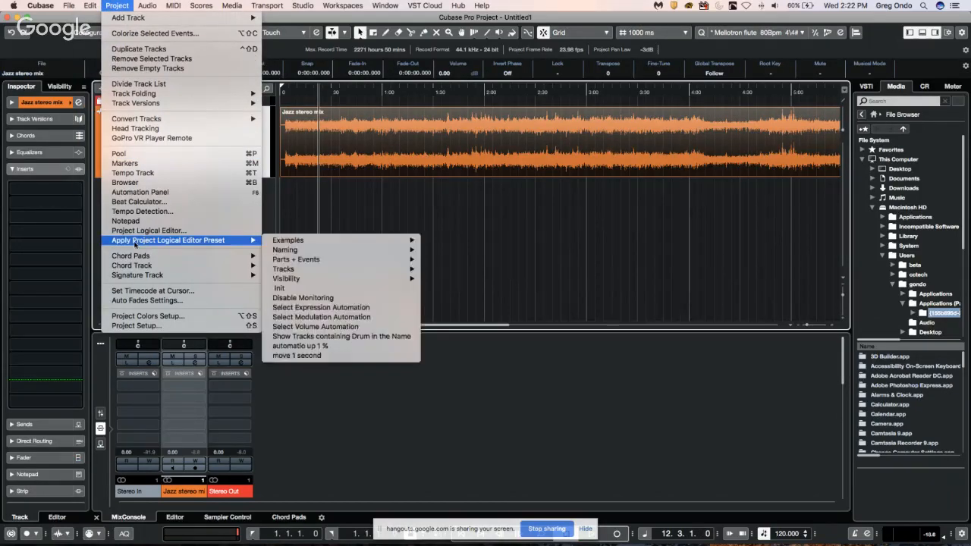
{"action": "left_click", "coordinate": [160, 212]}
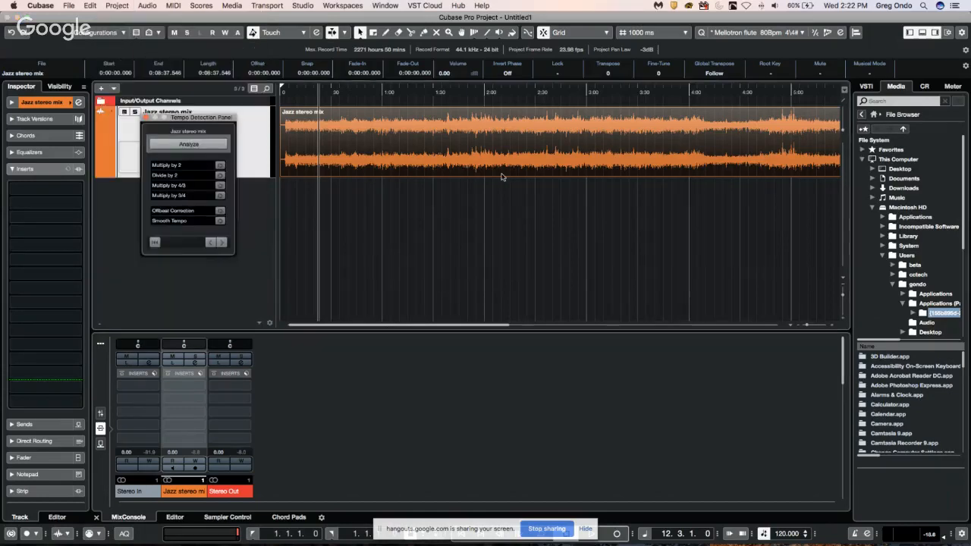
{"action": "left_click", "coordinate": [187, 144]}
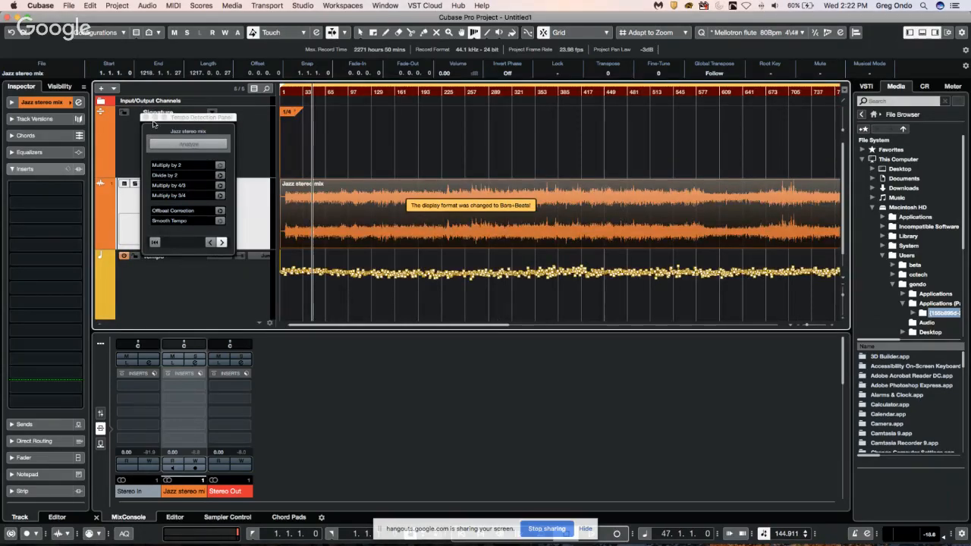
{"action": "left_click", "coordinate": [145, 118]}
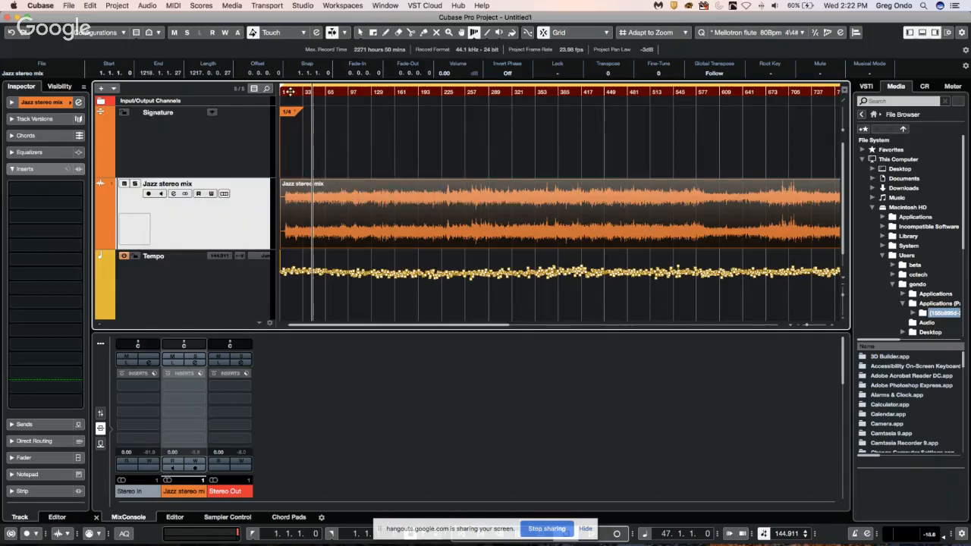
Set the mix's definition from tempo, saved in the project only, with all tracks set to musical time base.
{"action": "right_click", "coordinate": [380, 205]}
{"action": "left_click", "coordinate": [369, 182]}
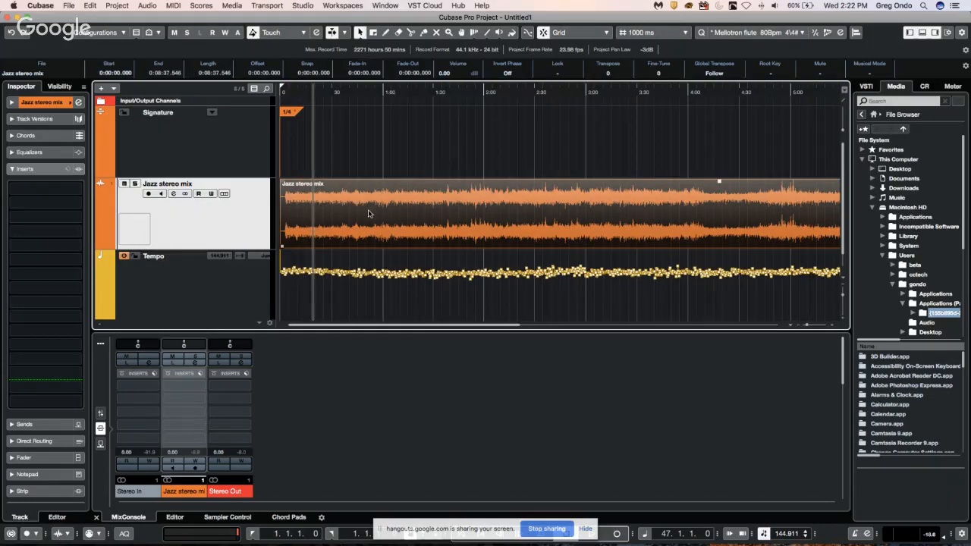
{"action": "left_click", "coordinate": [144, 5]}
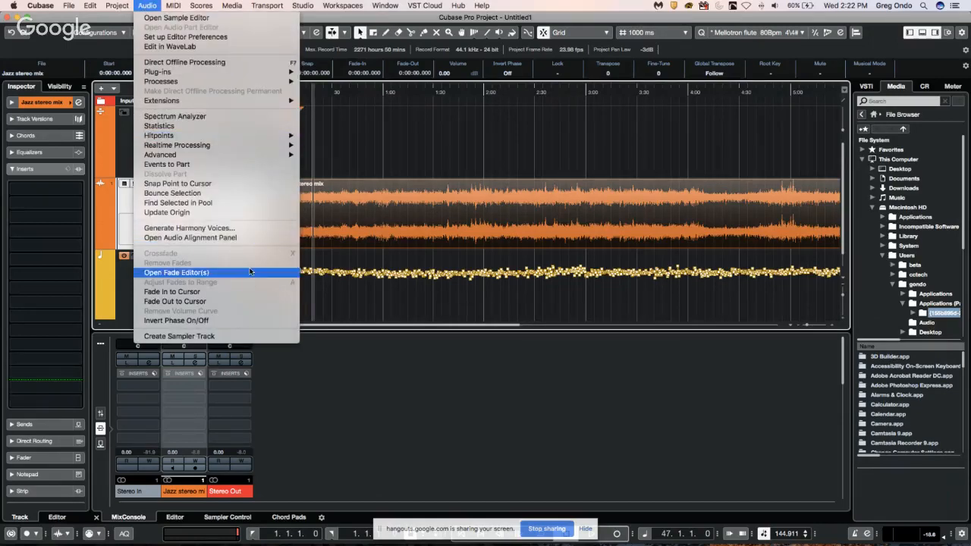
{"action": "mouse_move", "coordinate": [251, 156]}
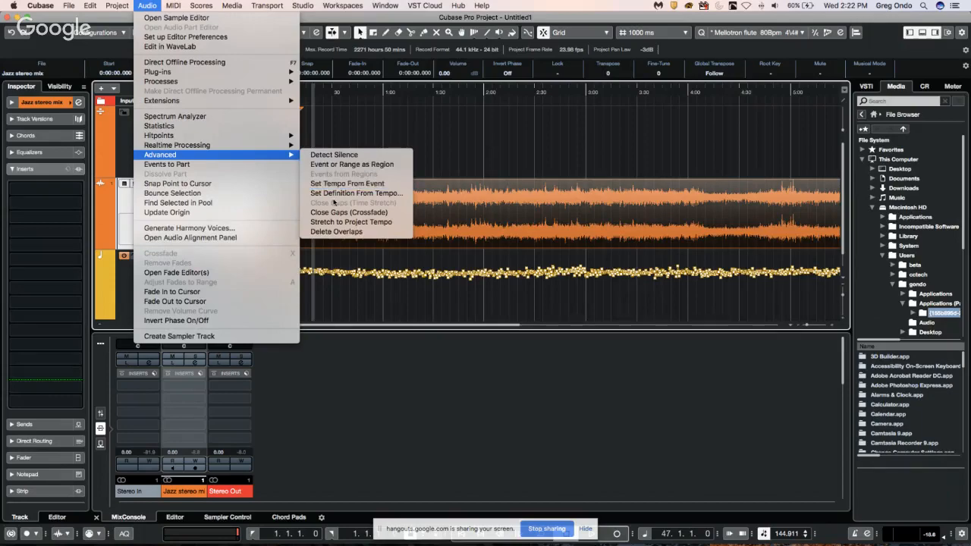
{"action": "left_click", "coordinate": [346, 194]}
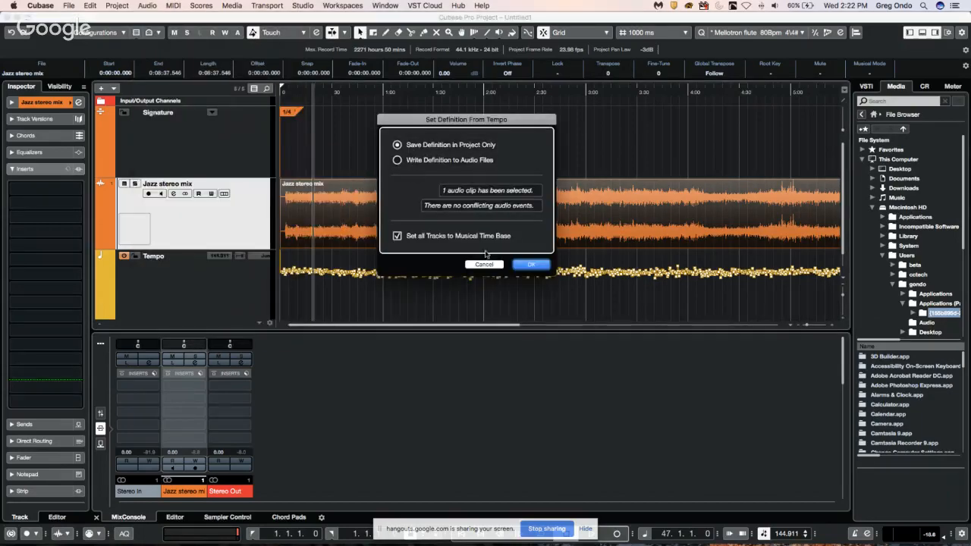
{"action": "left_click", "coordinate": [541, 264]}
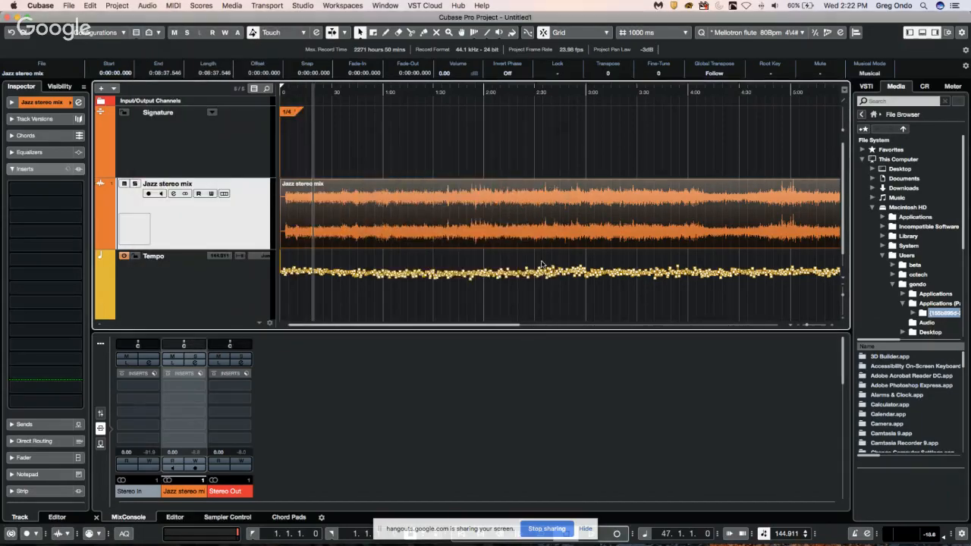
Play the tempo-defined jazz mix briefly to check its sound, and stop playback.
{"action": "left_click", "coordinate": [232, 274]}
{"action": "left_click", "coordinate": [243, 229]}
{"action": "left_click", "coordinate": [296, 90]}
{"action": "left_click_drag", "start_coordinate": [297, 90], "coordinate": [297, 57]}
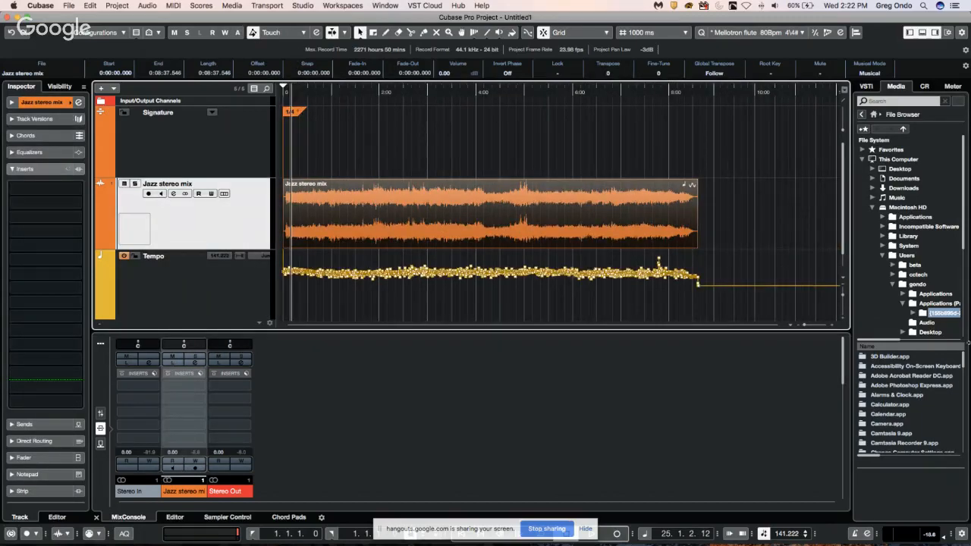
{"action": "key", "text": "space"}
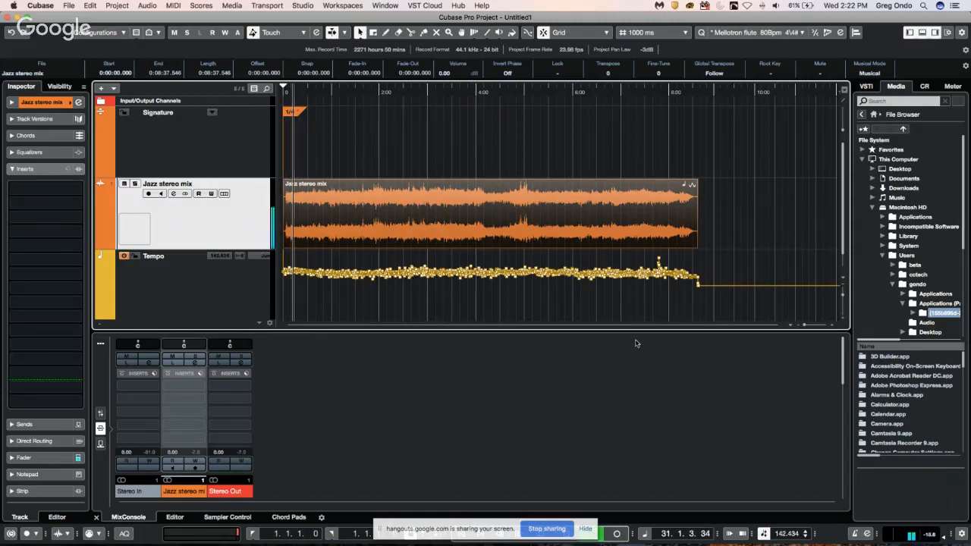
{"action": "key", "text": "space"}
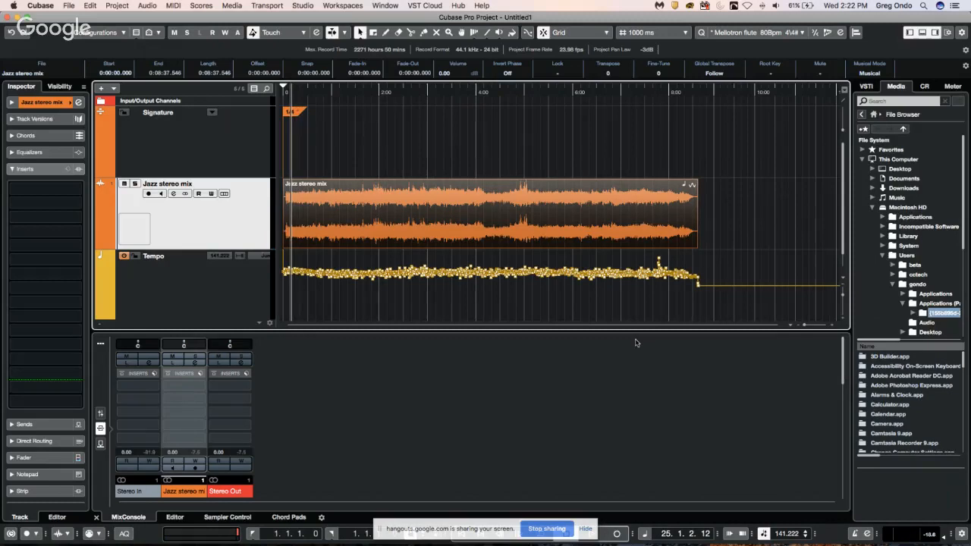
Set the Stereo Out bus's audio device to Not Connected and review the Control Room connections.
{"action": "left_click", "coordinate": [303, 6]}
{"action": "left_click", "coordinate": [311, 28]}
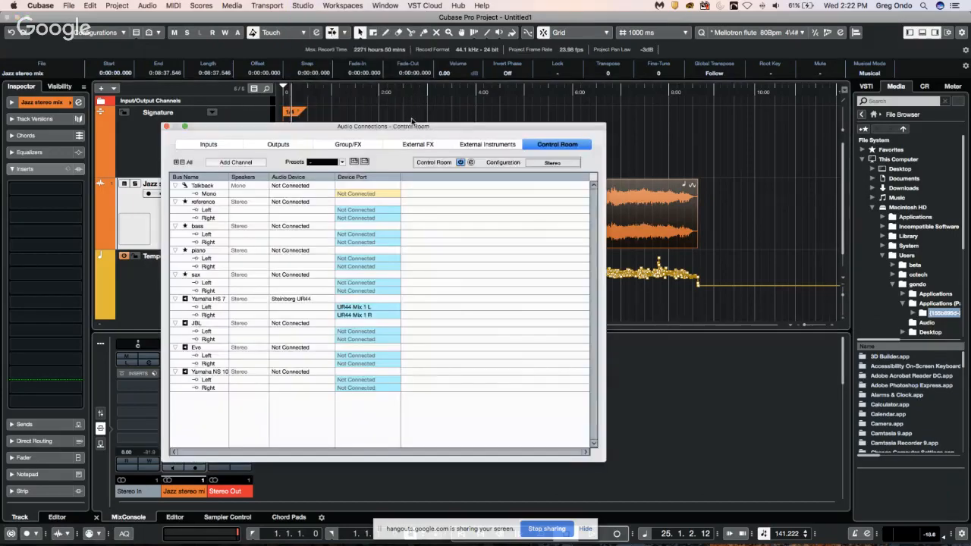
{"action": "left_click", "coordinate": [281, 145]}
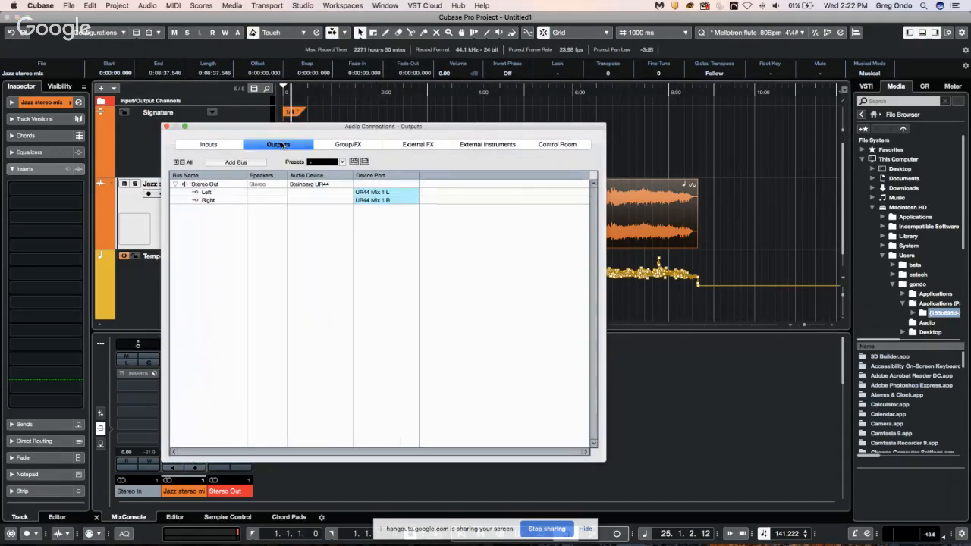
{"action": "left_click", "coordinate": [307, 186]}
{"action": "left_click", "coordinate": [317, 192]}
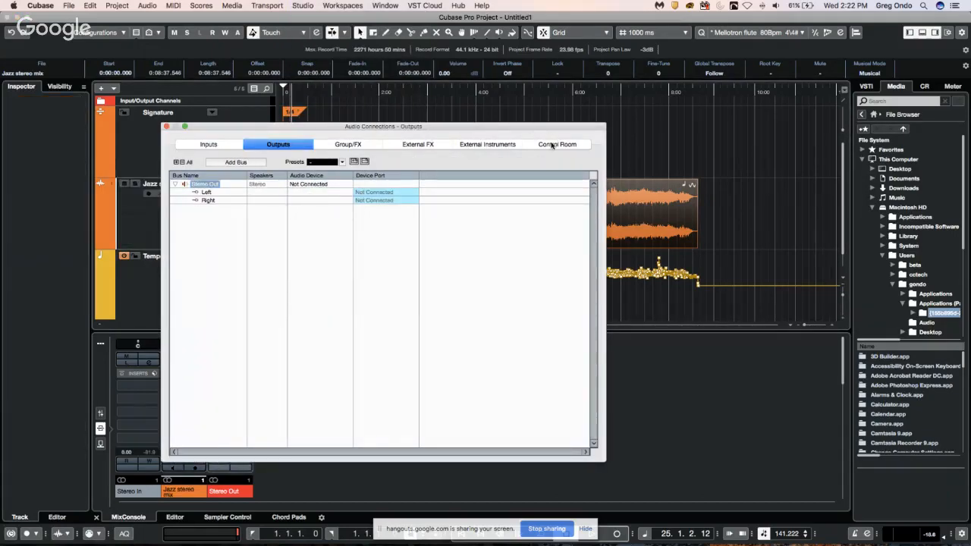
{"action": "left_click", "coordinate": [552, 145]}
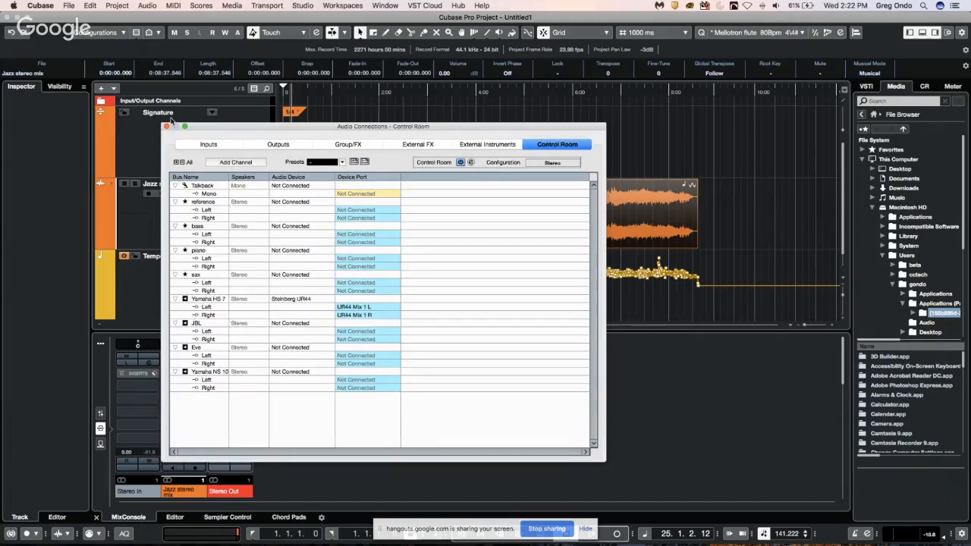
{"action": "left_click", "coordinate": [167, 126]}
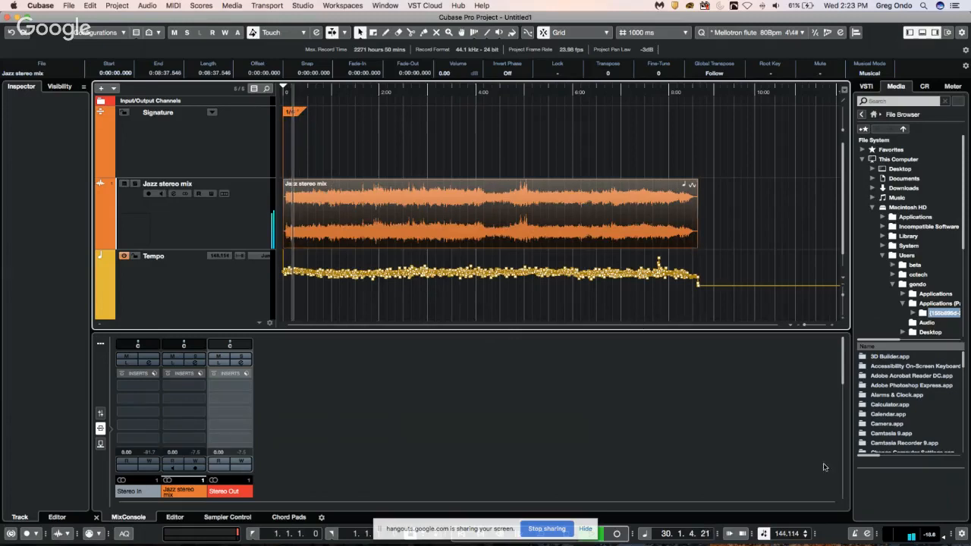
Deactivate the tempo track during playback, try fixed tempos of 113, 108, 124 and 137 BPM, and reactivate the tempo track.
{"action": "left_click", "coordinate": [763, 533]}
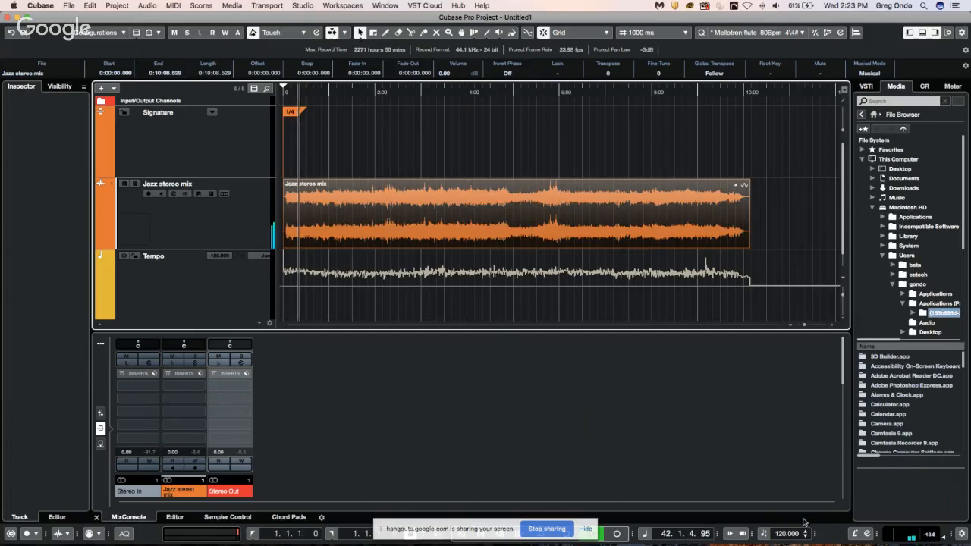
{"action": "scroll", "coordinate": [785, 534], "scroll_direction": "down", "scroll_amount": 7}
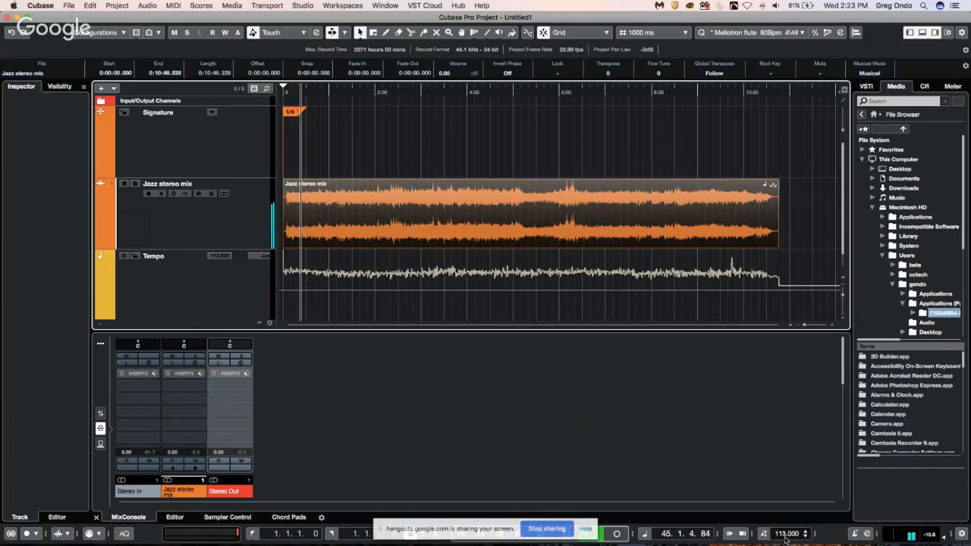
{"action": "scroll", "coordinate": [786, 534], "scroll_direction": "down", "scroll_amount": 5}
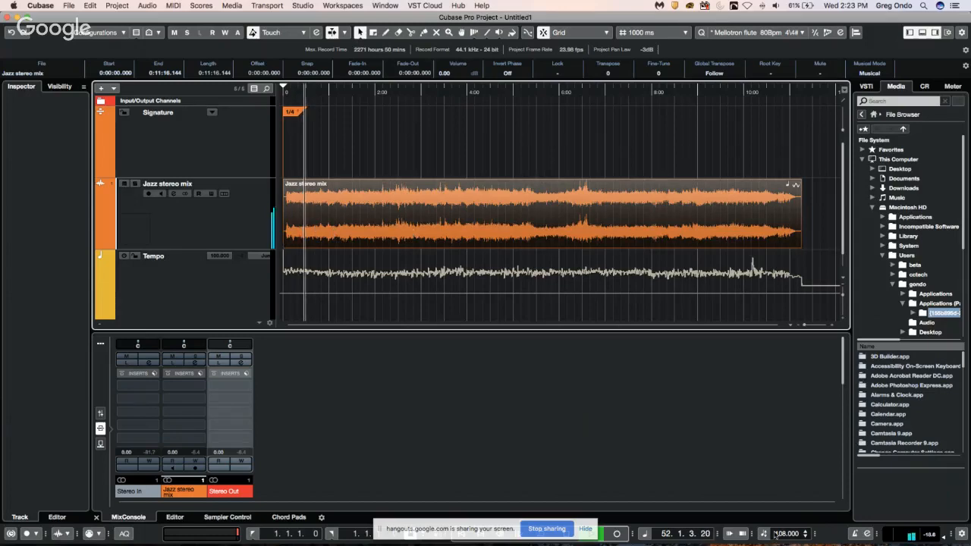
{"action": "scroll", "coordinate": [778, 534], "scroll_direction": "up", "scroll_amount": 16}
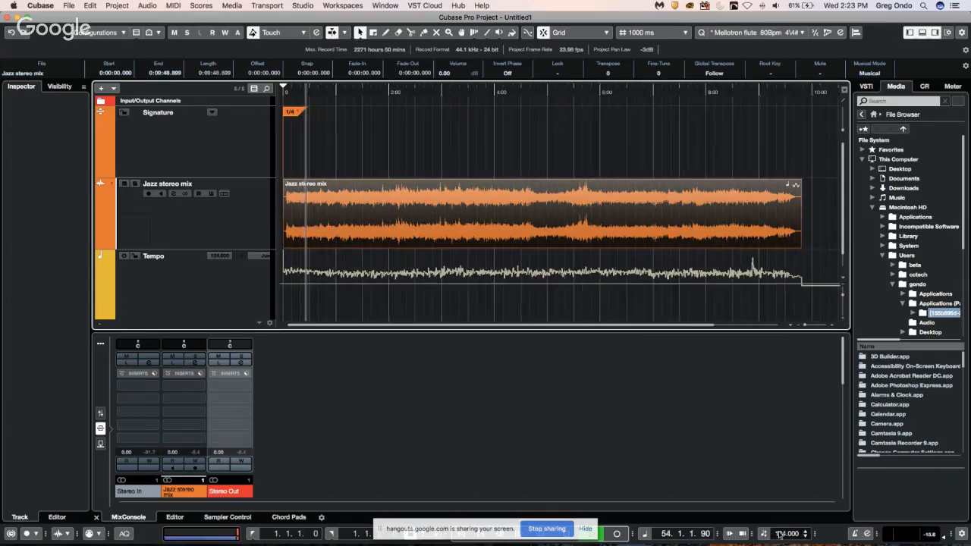
{"action": "scroll", "coordinate": [779, 534], "scroll_direction": "up", "scroll_amount": 13}
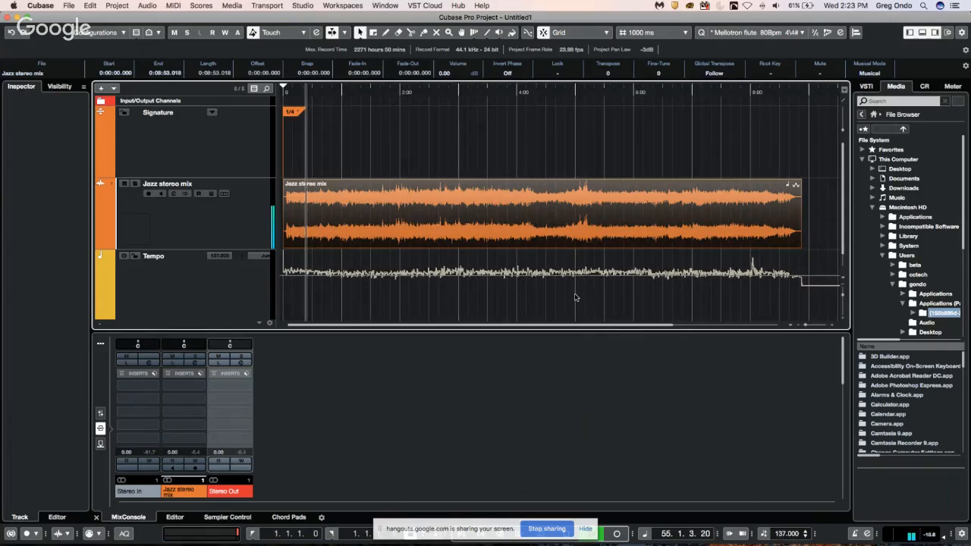
{"action": "key", "text": "f"}
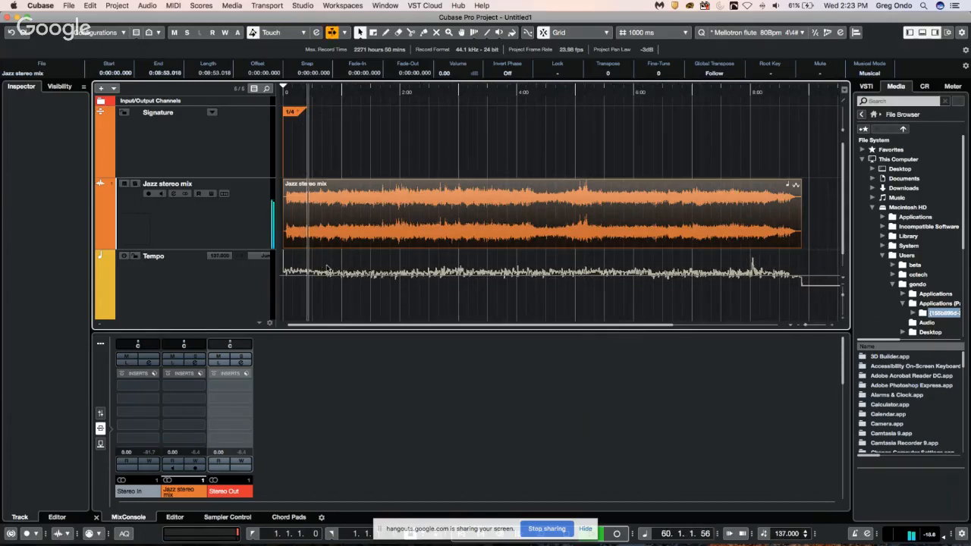
{"action": "left_click", "coordinate": [763, 533]}
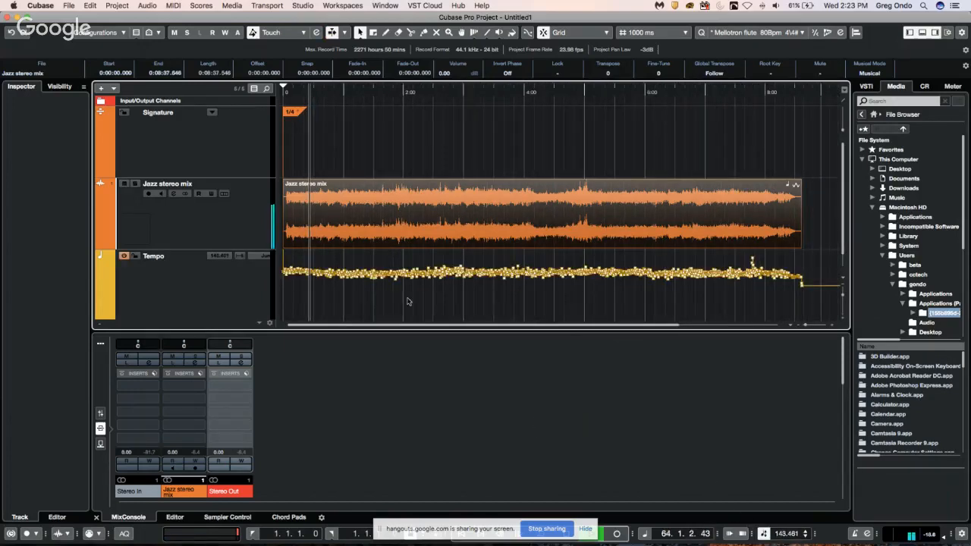
Select the tempo points starting at about 0:38 and raise them together so the first reaches about 158.6 BPM.
{"action": "left_click_drag", "start_coordinate": [320, 288], "coordinate": [350, 251]}
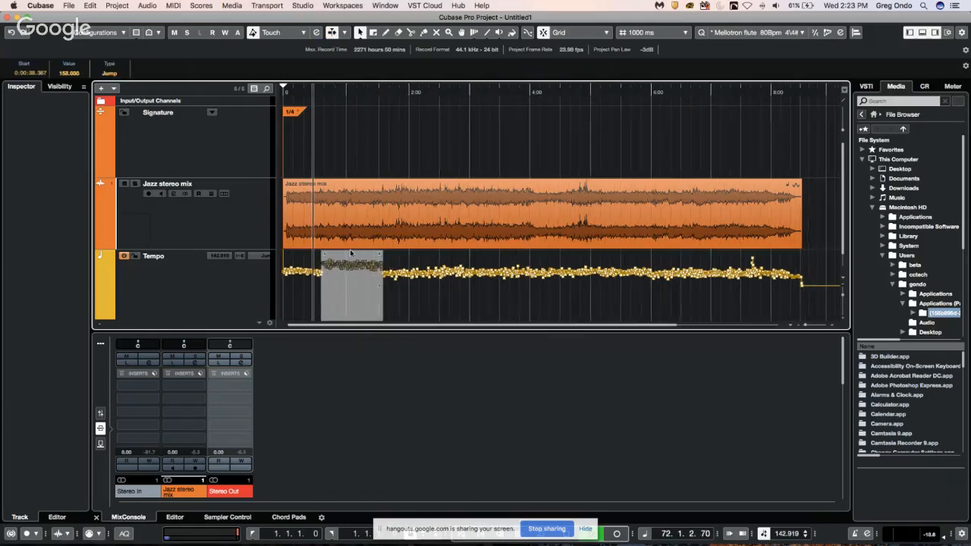
{"action": "left_click", "coordinate": [353, 236]}
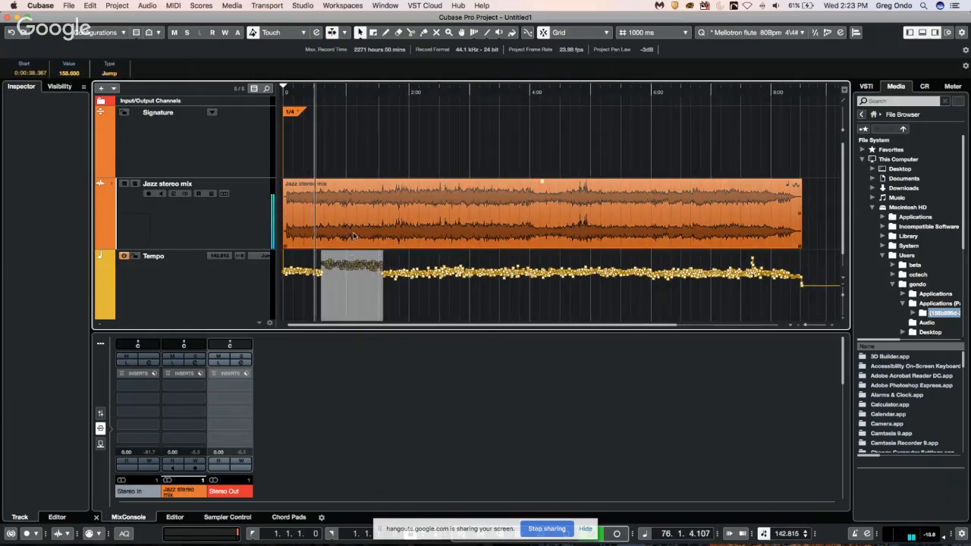
{"action": "key", "text": "h"}
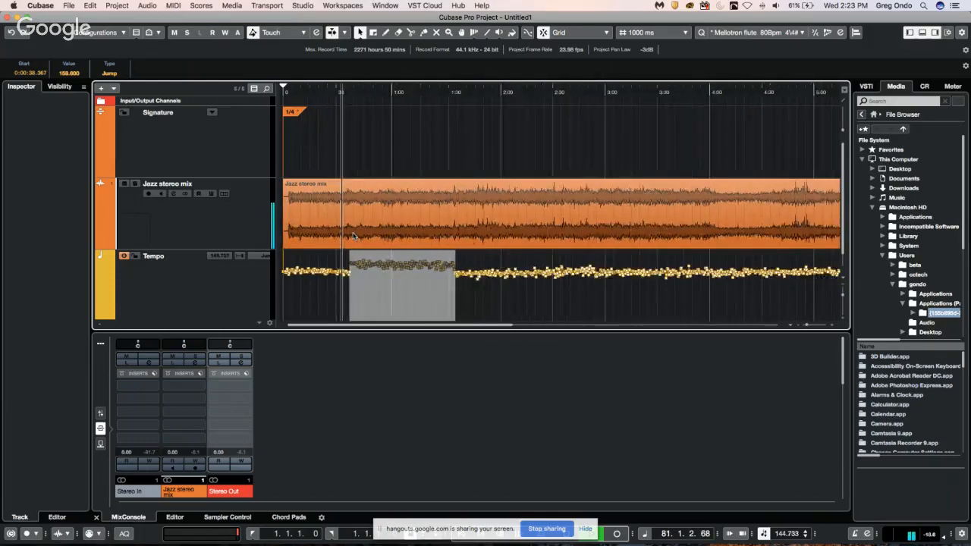
{"action": "key", "text": "h"}
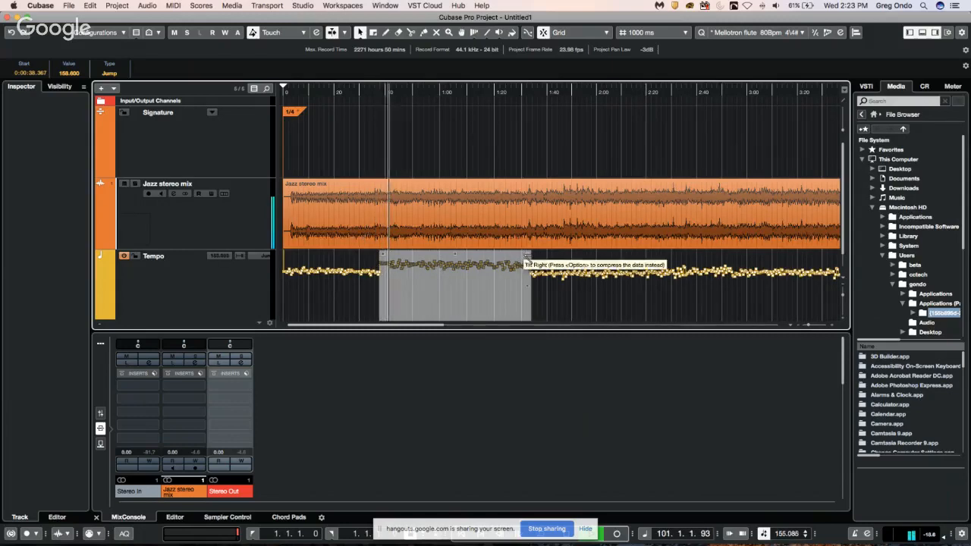
Tilt the end of the selected tempo points down into a gradual slowdown and audition the late part of that section.
{"action": "left_click_drag", "start_coordinate": [525, 258], "coordinate": [498, 307]}
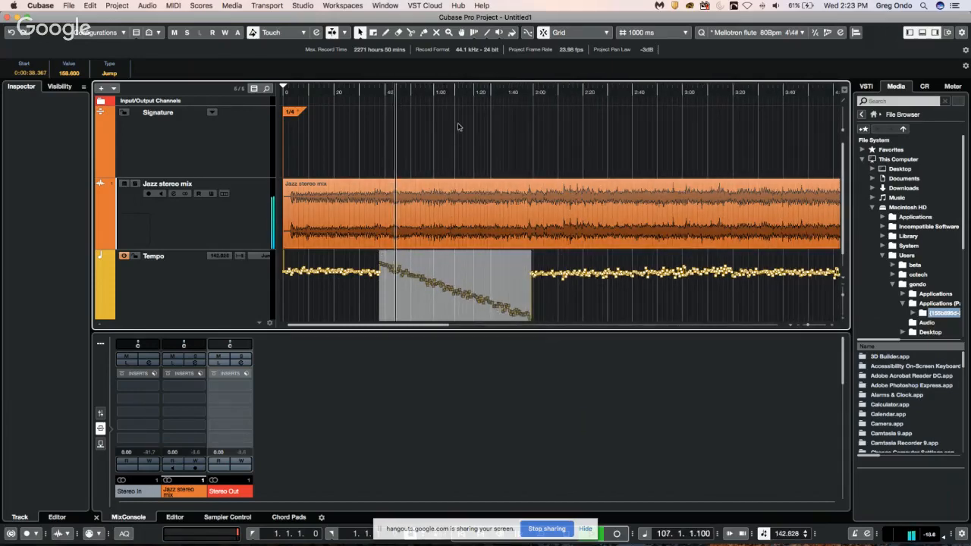
{"action": "left_click", "coordinate": [470, 92]}
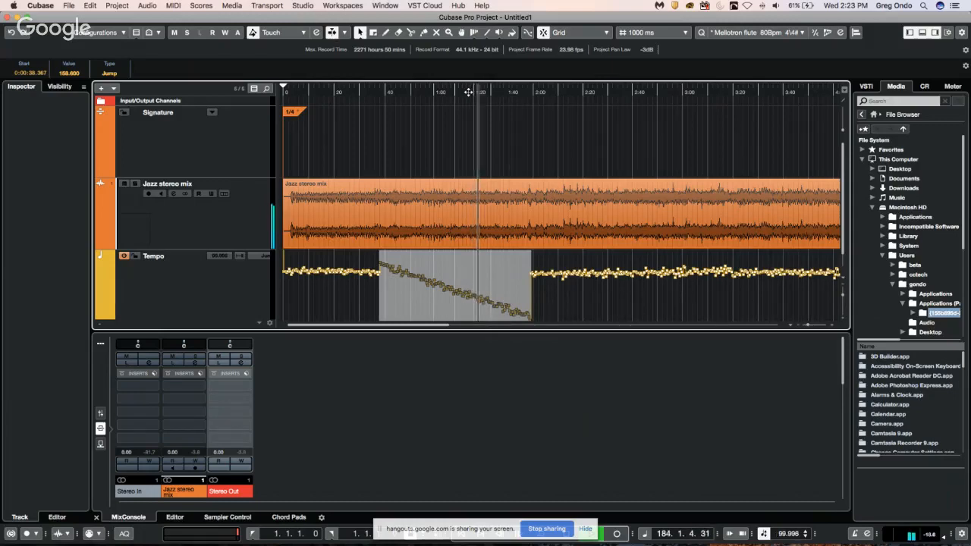
{"action": "left_click", "coordinate": [469, 91]}
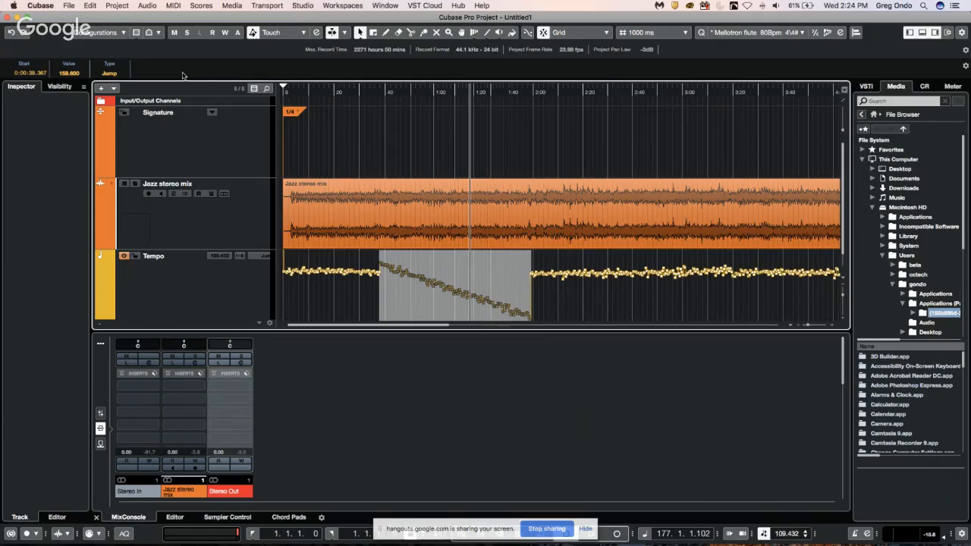
Undo the tilt and the raise of the selected tempo points.
{"action": "key", "text": "super+z"}
{"action": "key", "text": "super+z"}
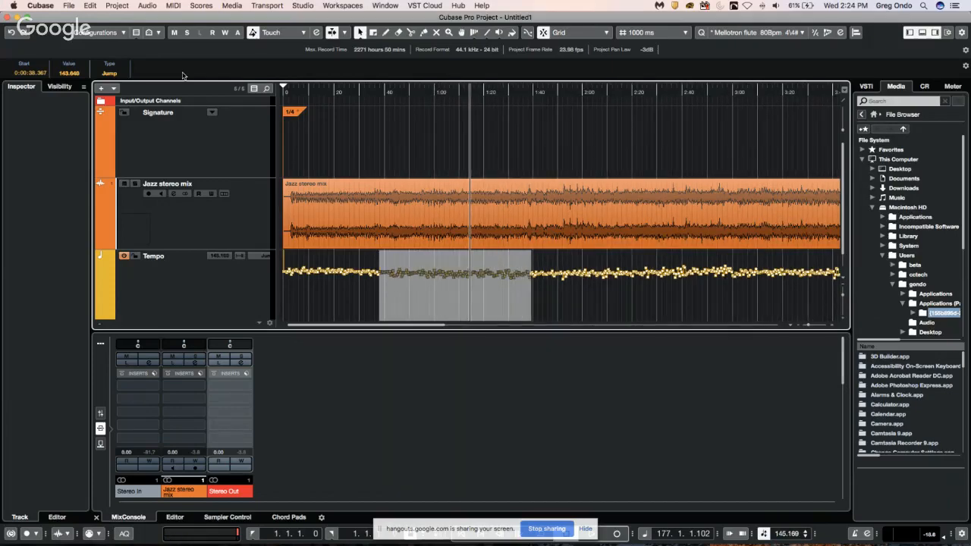
Select the Jazz stereo mix track, show its sends and check which destinations the first send offers.
{"action": "left_click", "coordinate": [224, 212]}
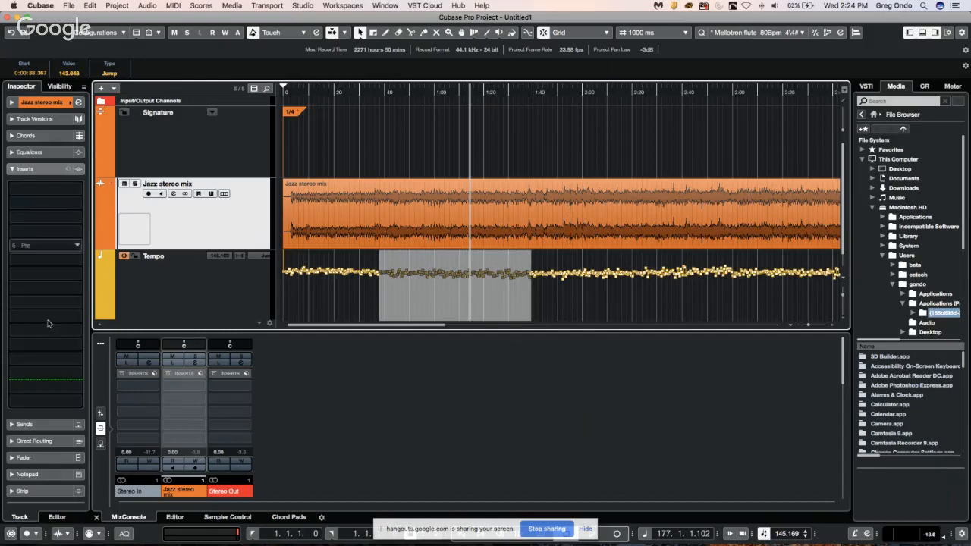
{"action": "left_click", "coordinate": [52, 425]}
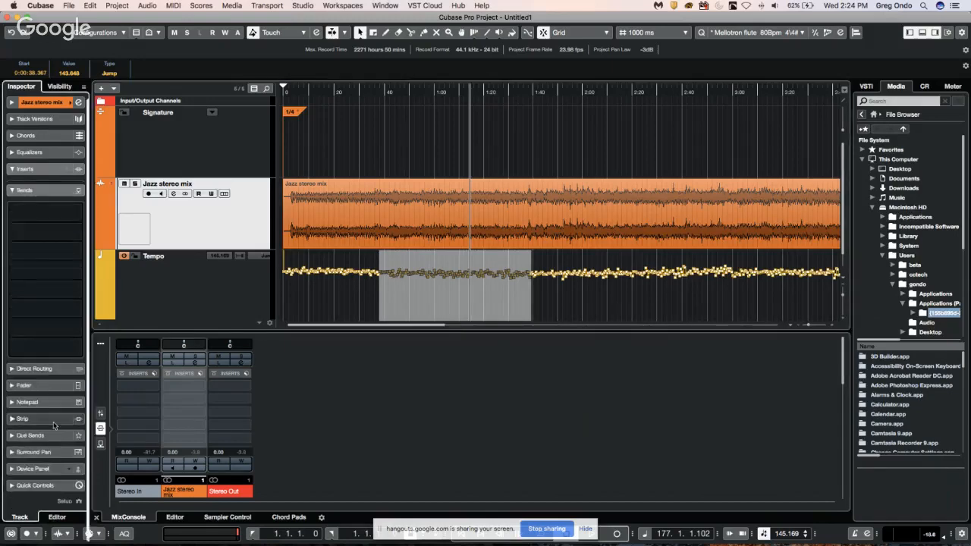
{"action": "left_click", "coordinate": [77, 209]}
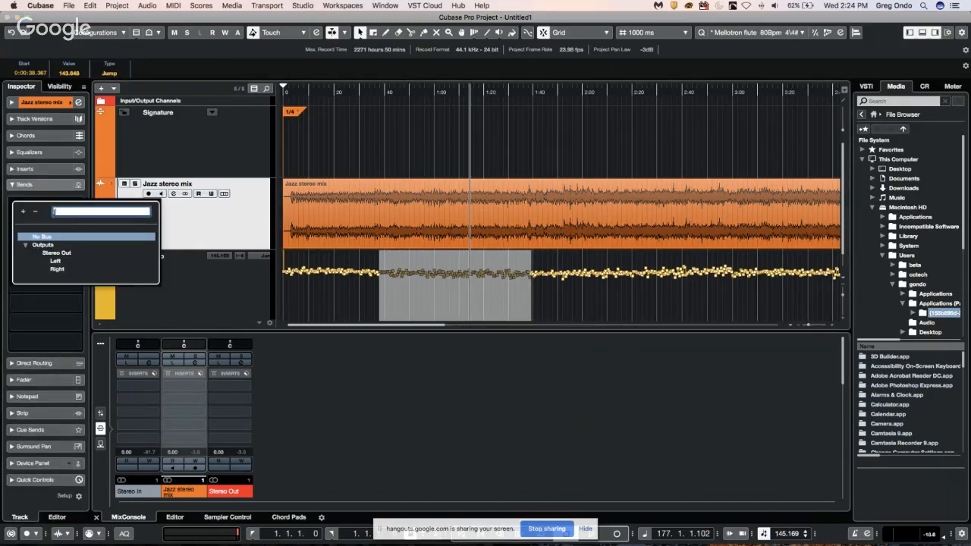
{"action": "left_click", "coordinate": [40, 295]}
Add a stereo RoomWorks reverb FX channel to send 1 of the Jazz stereo mix track.
{"action": "right_click", "coordinate": [74, 216]}
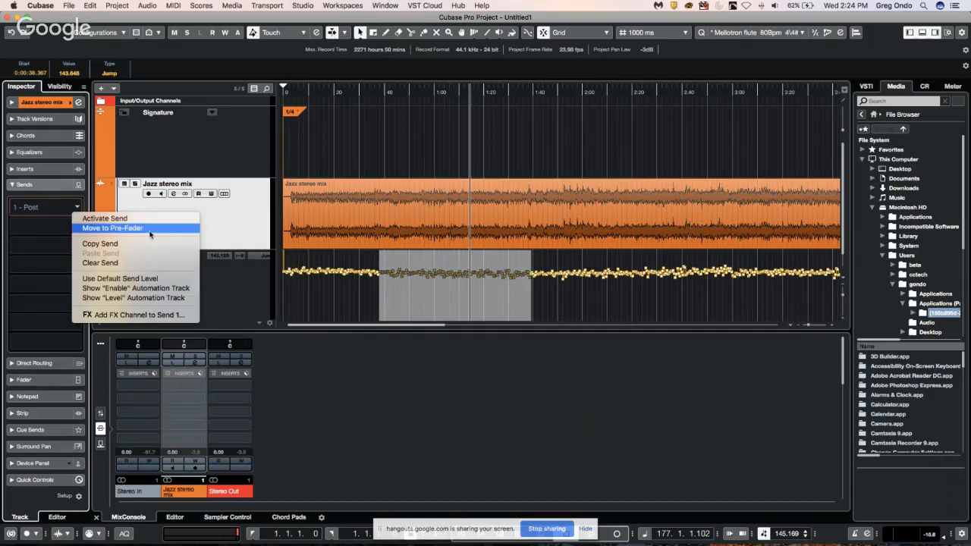
{"action": "left_click", "coordinate": [160, 314]}
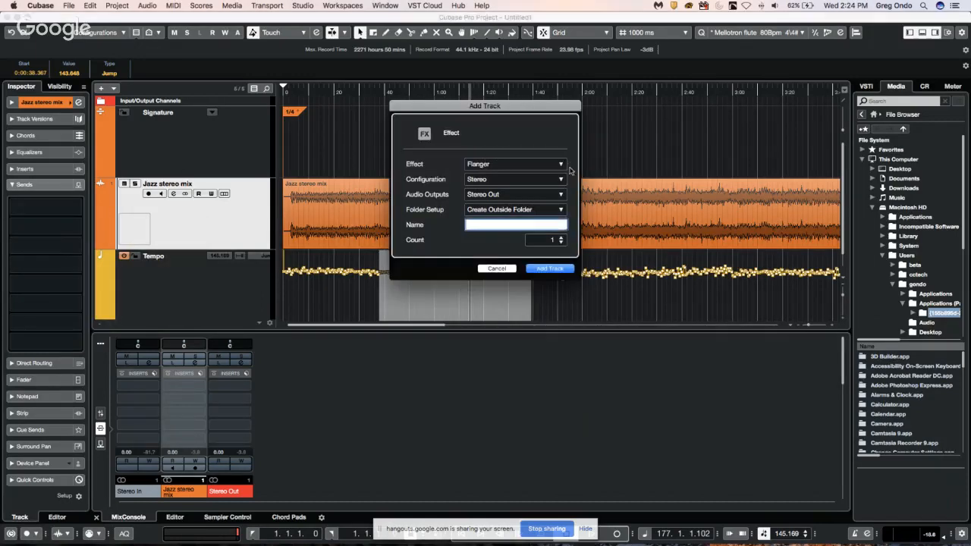
{"action": "left_click", "coordinate": [520, 164]}
{"action": "scroll", "coordinate": [446, 385], "scroll_direction": "down", "scroll_amount": 1}
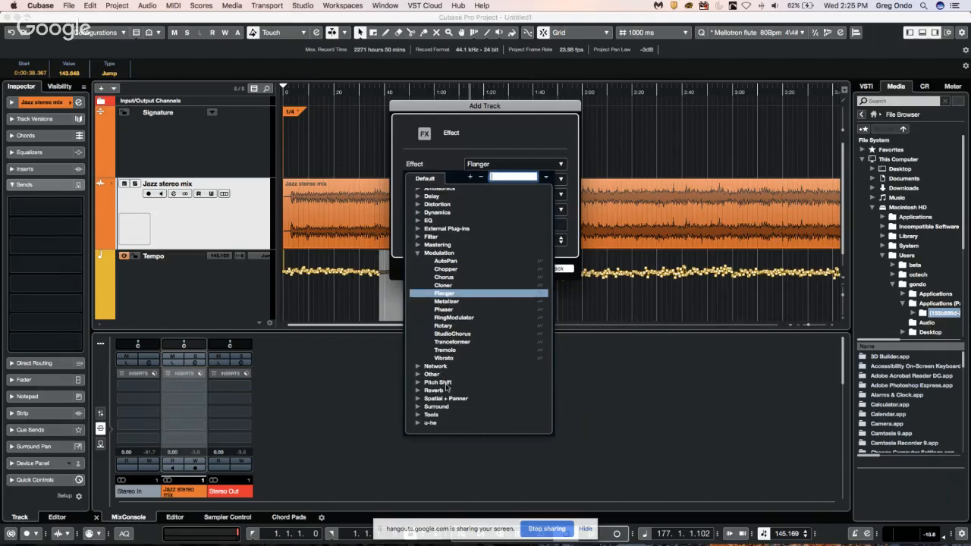
{"action": "left_click", "coordinate": [418, 392]}
{"action": "scroll", "coordinate": [478, 402], "scroll_direction": "down", "scroll_amount": 3}
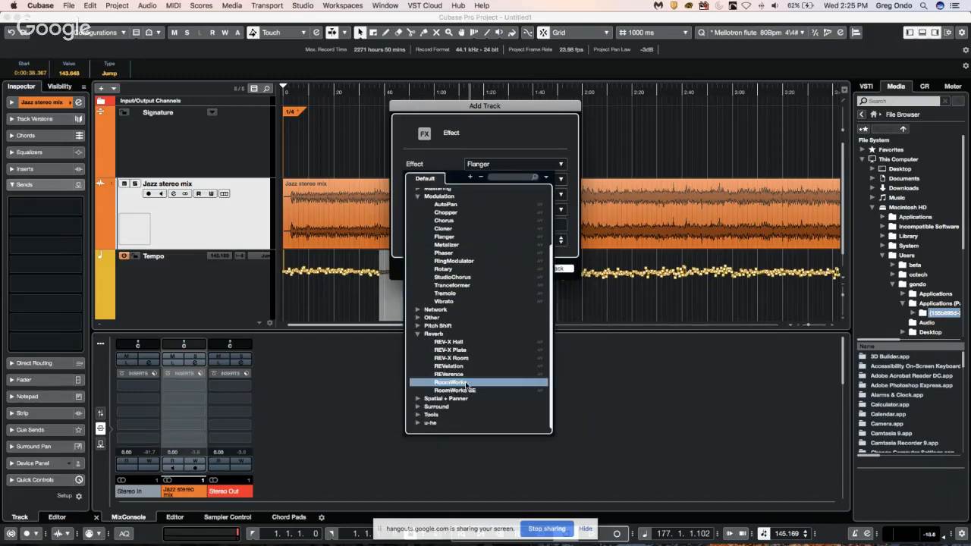
{"action": "left_click", "coordinate": [466, 384]}
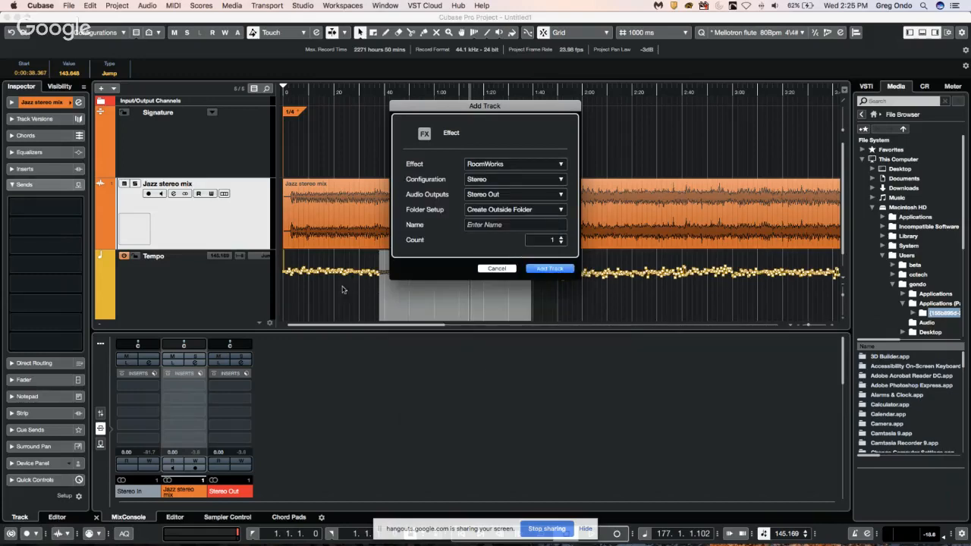
{"action": "left_click", "coordinate": [541, 269]}
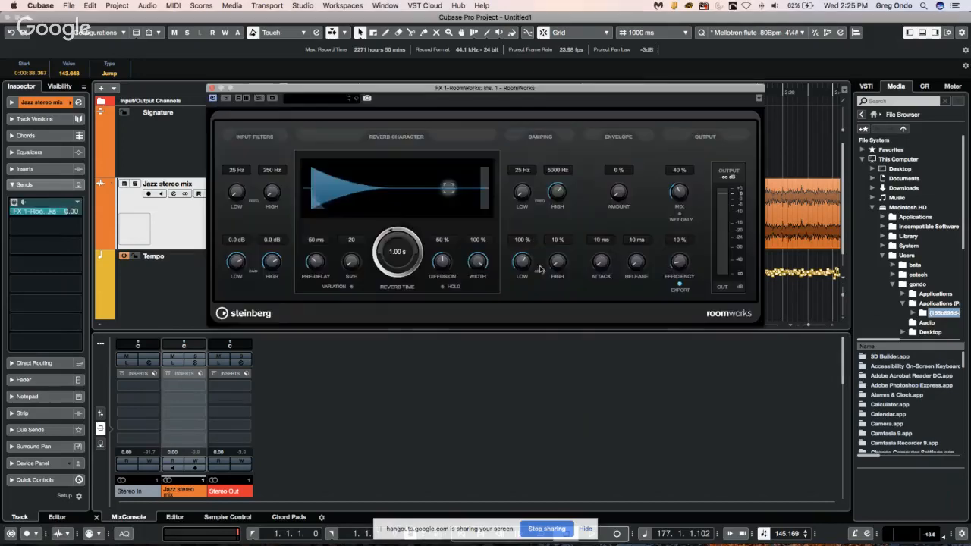
Add a stereo REVerence FX channel to send 2 and close both reverb plug-in windows.
{"action": "right_click", "coordinate": [72, 232]}
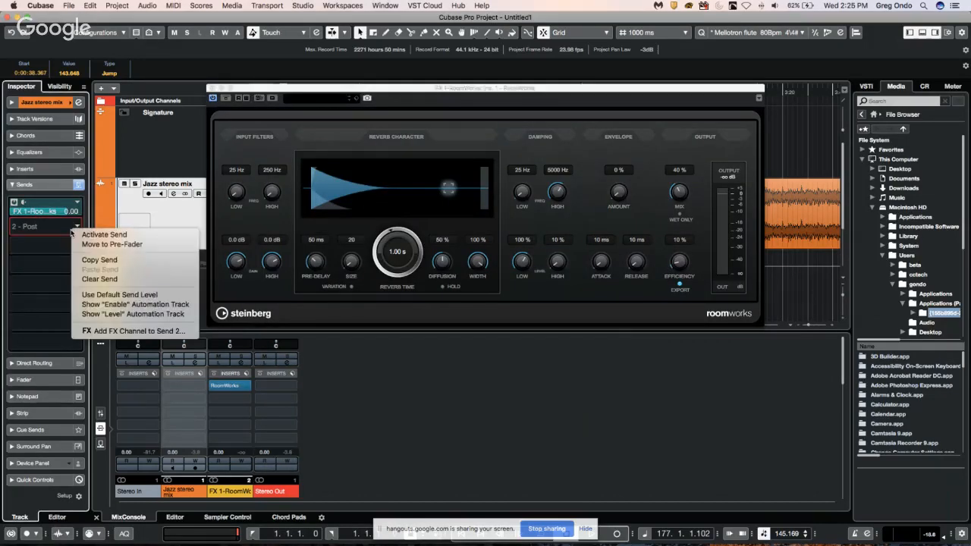
{"action": "left_click", "coordinate": [110, 331]}
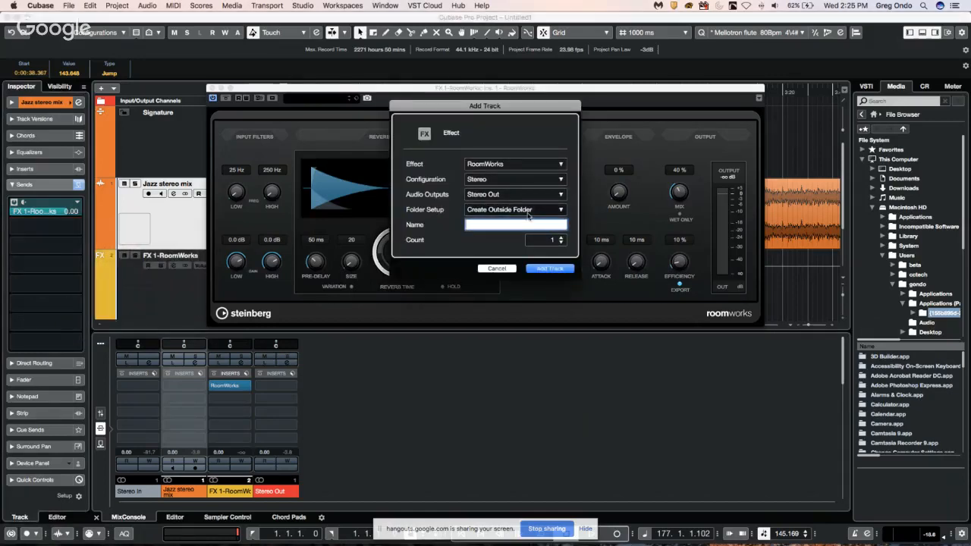
{"action": "left_click", "coordinate": [520, 165]}
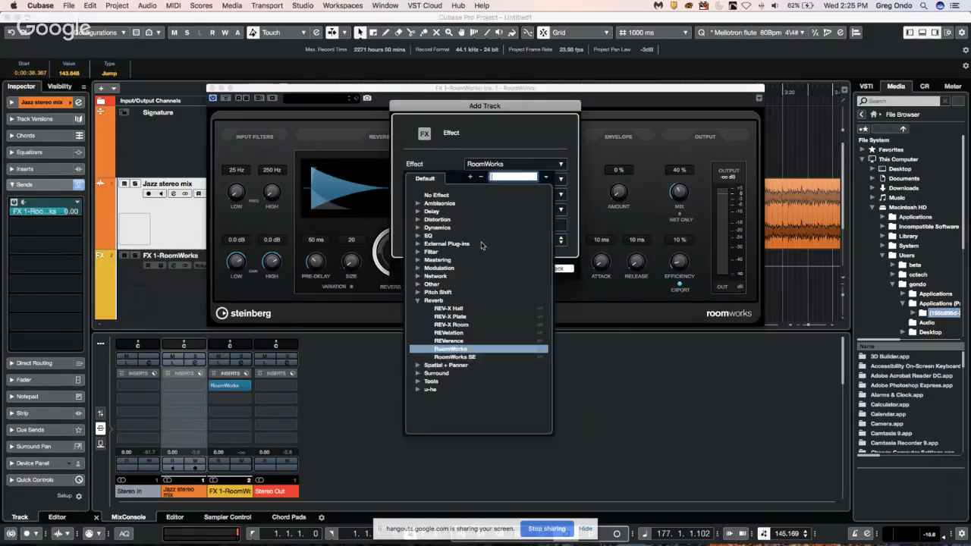
{"action": "left_click", "coordinate": [458, 341]}
{"action": "left_click", "coordinate": [458, 342]}
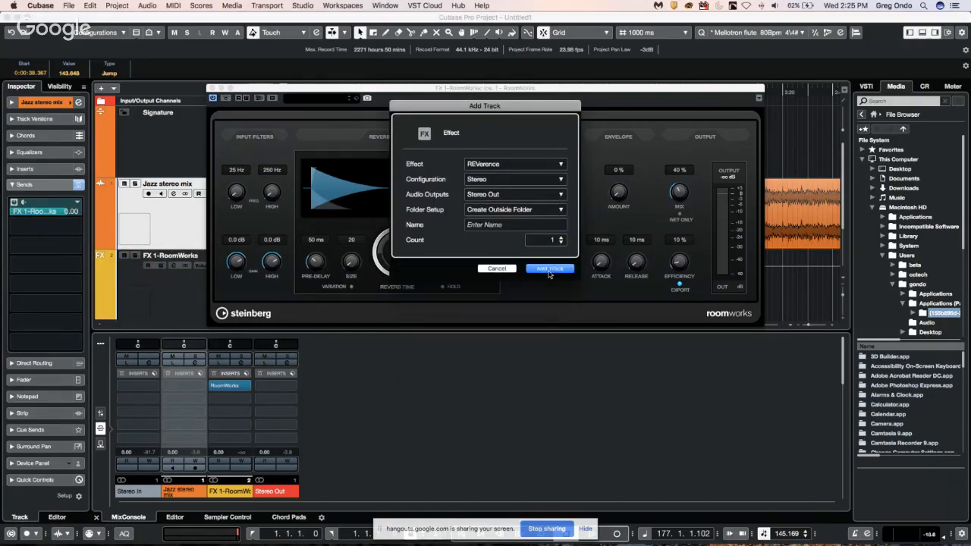
{"action": "left_click", "coordinate": [549, 271]}
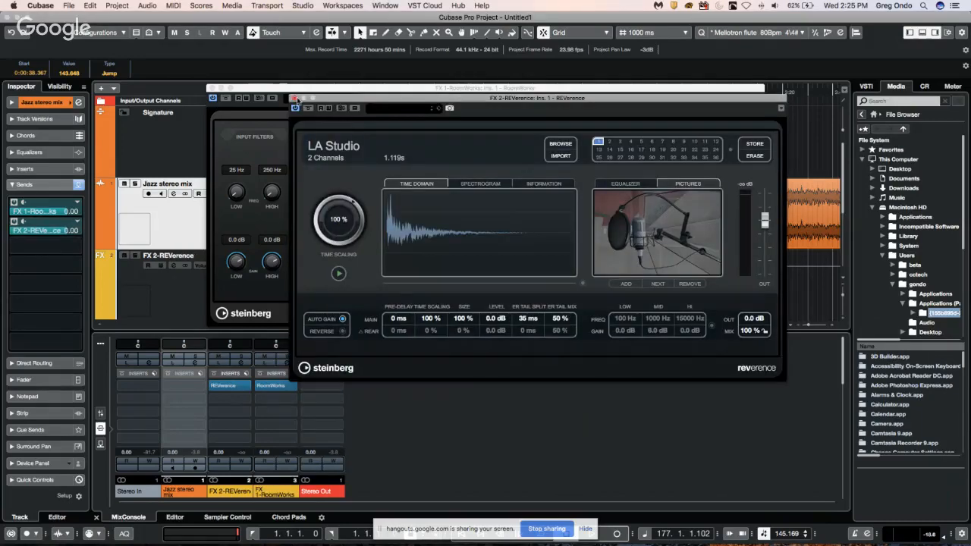
{"action": "left_click", "coordinate": [336, 92]}
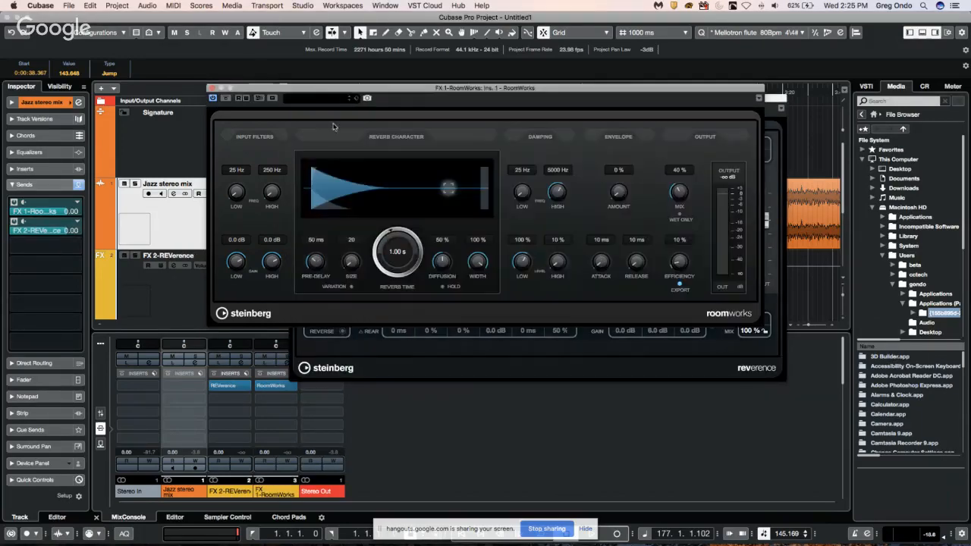
{"action": "left_click", "coordinate": [213, 89]}
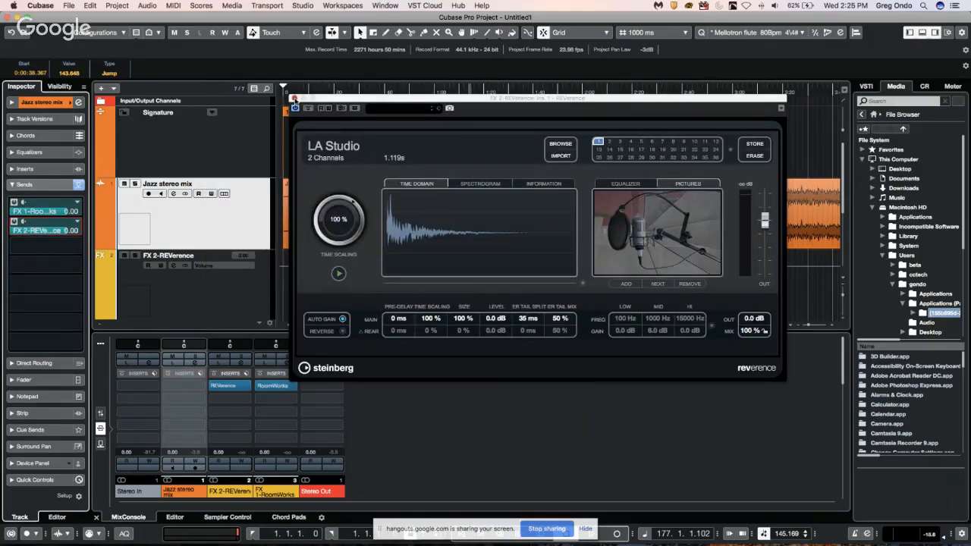
{"action": "left_click", "coordinate": [294, 99]}
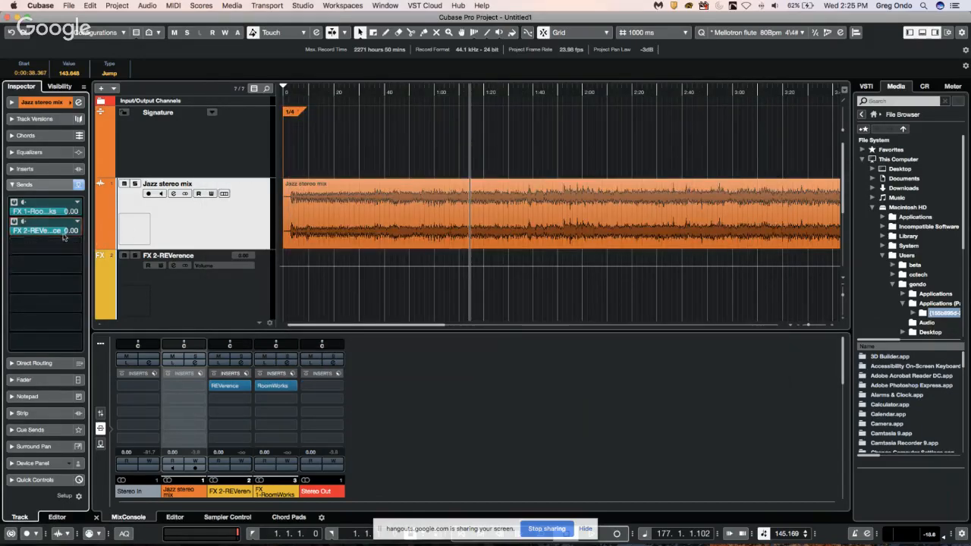
Play the mix and adjust the send levels, setting RoomWorks to -21.8 dB and REVerence to 6.02 dB.
{"action": "left_click_drag", "start_coordinate": [68, 230], "coordinate": [34, 230]}
{"action": "key", "text": "space"}
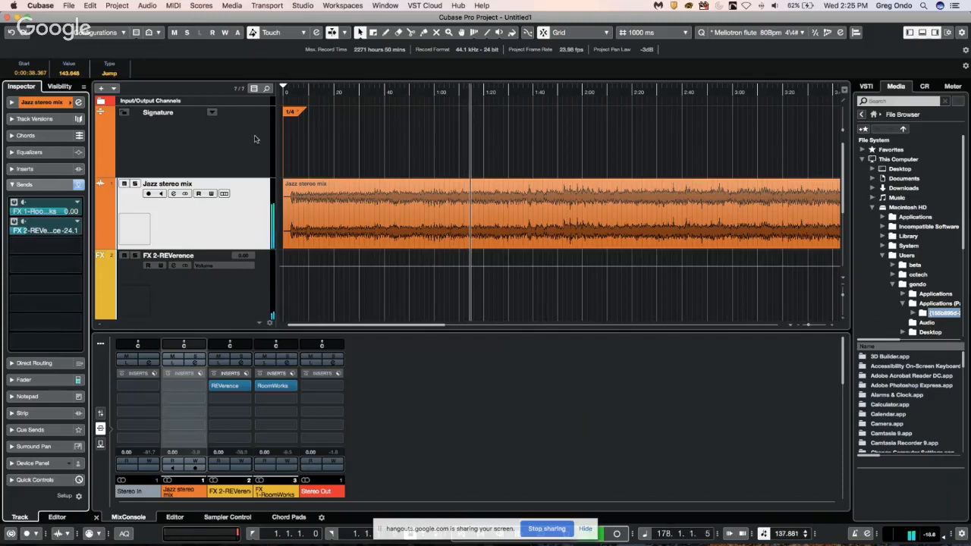
{"action": "left_click_drag", "start_coordinate": [65, 212], "coordinate": [85, 235]}
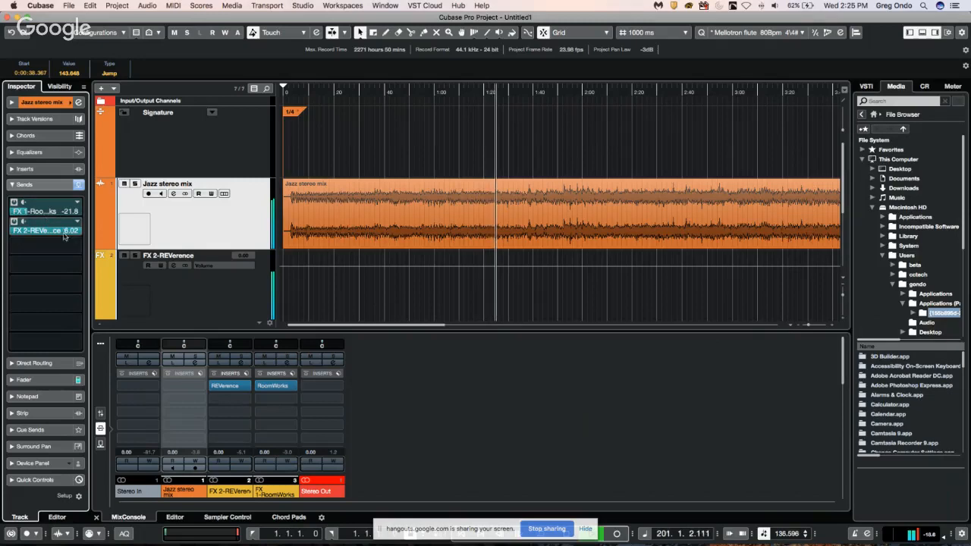
{"action": "mouse_move", "coordinate": [79, 233]}
{"action": "left_mouse_down"}
{"action": "mouse_move", "coordinate": [33, 238]}
{"action": "mouse_move", "coordinate": [84, 234]}
{"action": "left_mouse_up"}
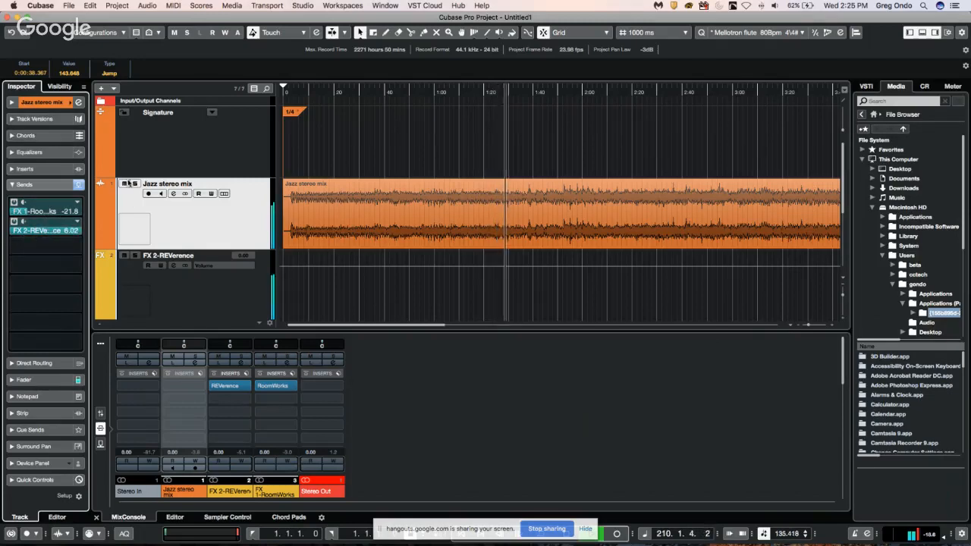
Enable automation writing on the Jazz stereo mix track, vary its send levels during playback, and return the playhead to about 1:31.
{"action": "left_click", "coordinate": [212, 194]}
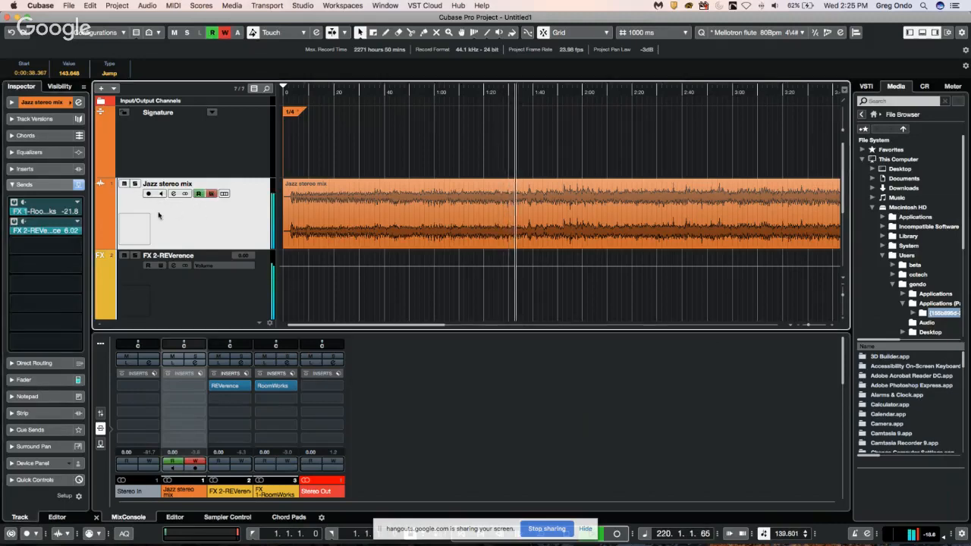
{"action": "left_click", "coordinate": [66, 237]}
{"action": "left_click_drag", "start_coordinate": [65, 237], "coordinate": [10, 217]}
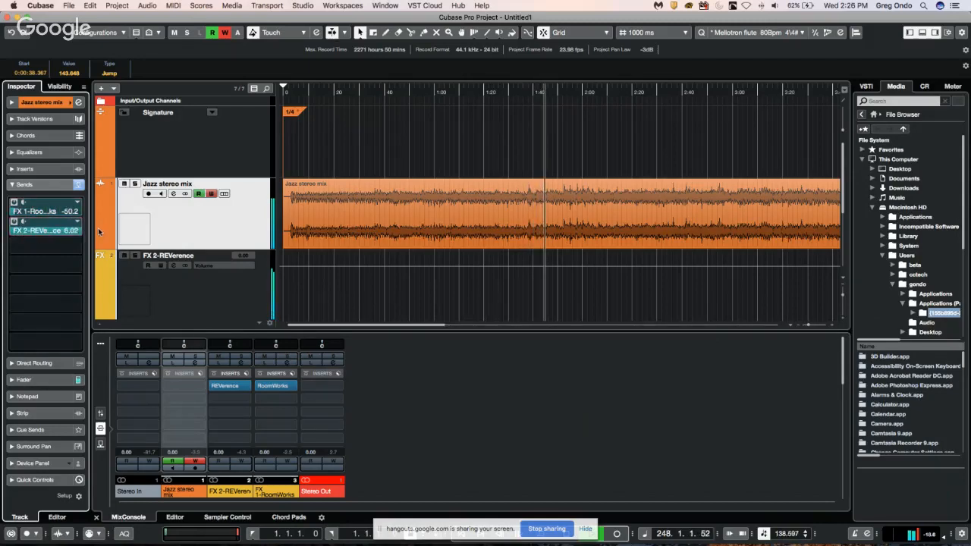
{"action": "left_click", "coordinate": [515, 93]}
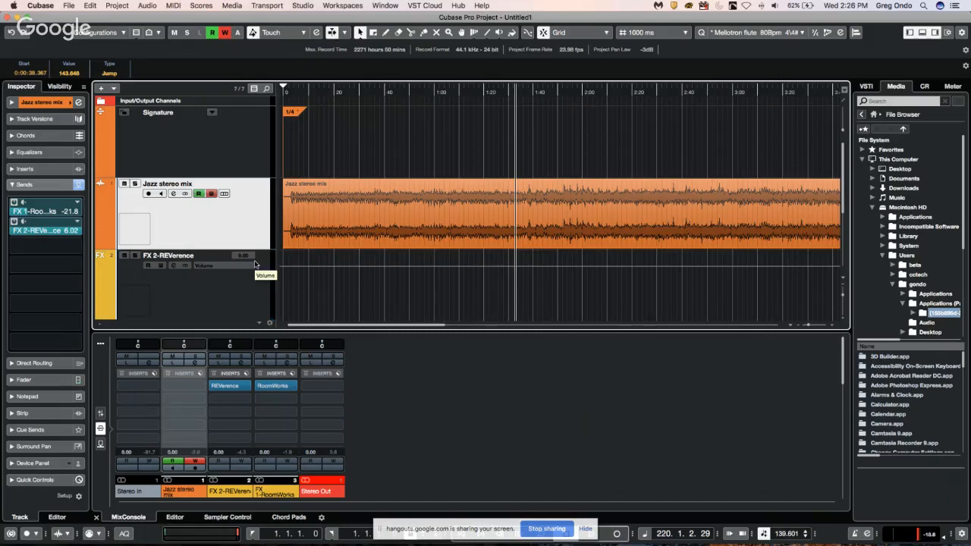
Select the 0:38 to 1:15 range of the Jazz stereo mix event and apply REVerence with Direct Offline Processing.
{"action": "right_click", "coordinate": [365, 218]}
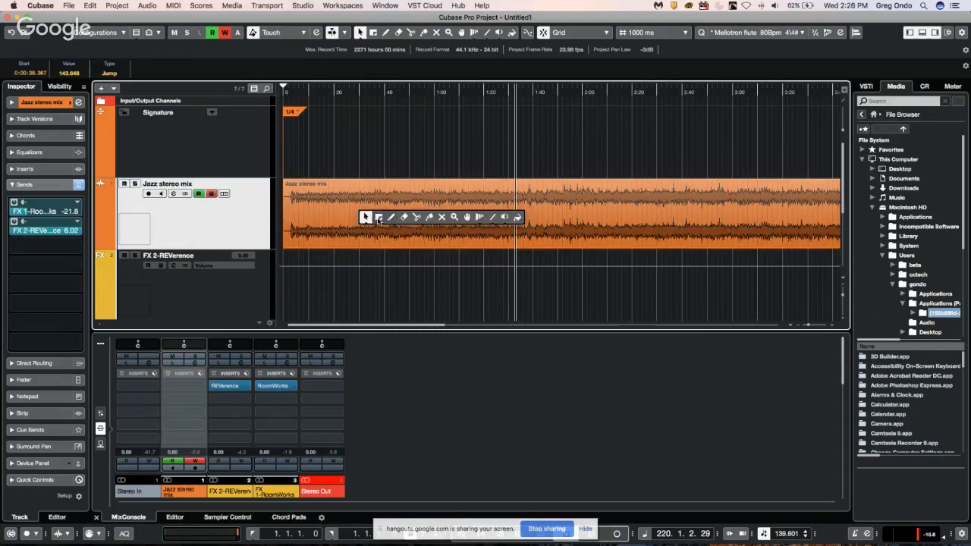
{"action": "left_click", "coordinate": [379, 218]}
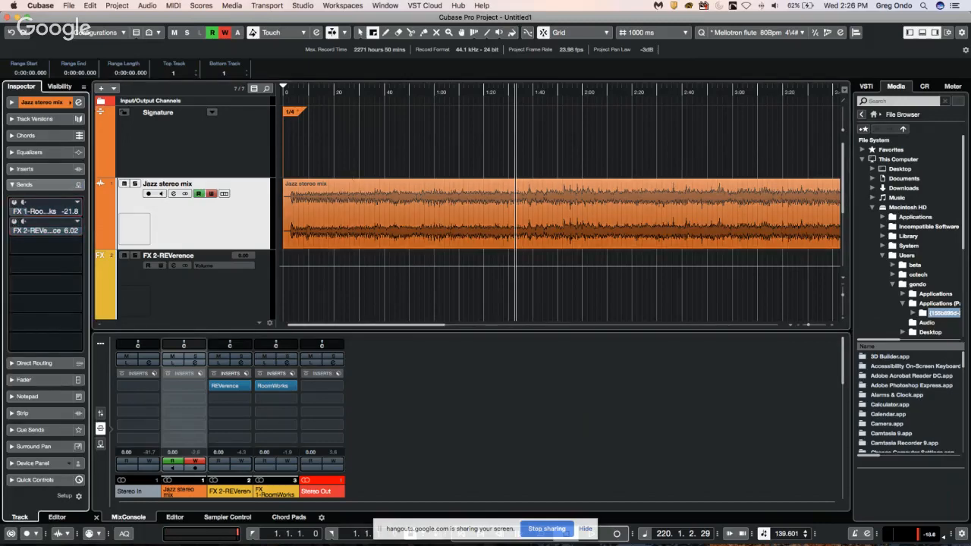
{"action": "left_click_drag", "start_coordinate": [378, 216], "coordinate": [471, 216]}
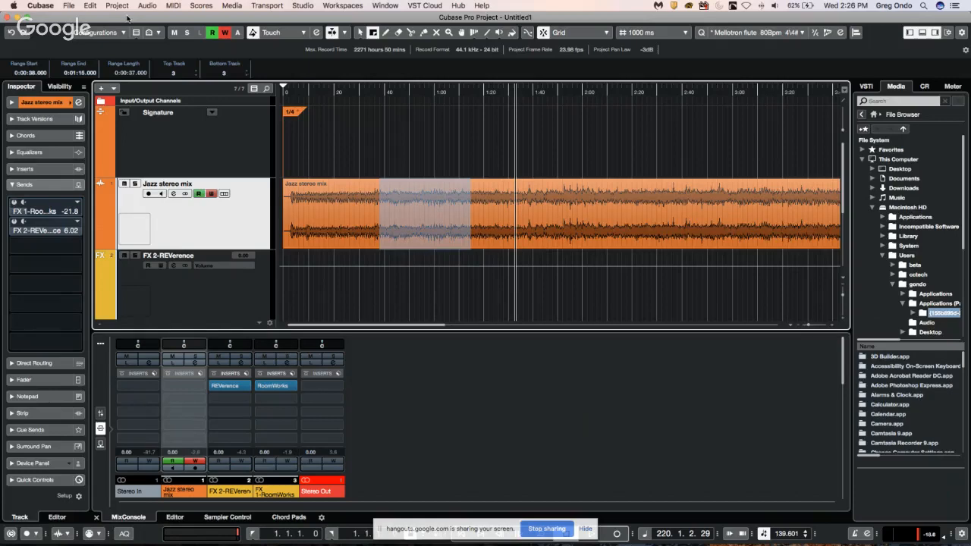
{"action": "key", "text": "F7"}
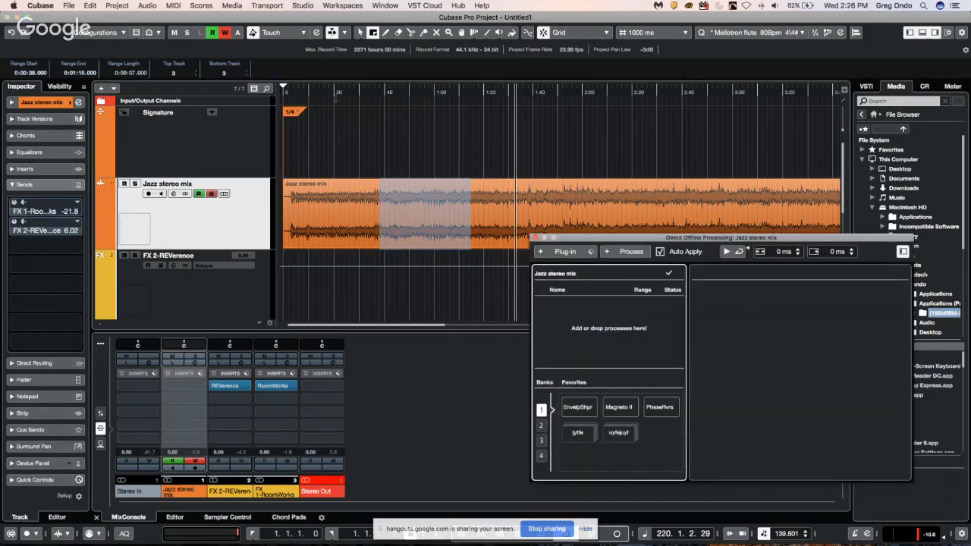
{"action": "left_click", "coordinate": [564, 253]}
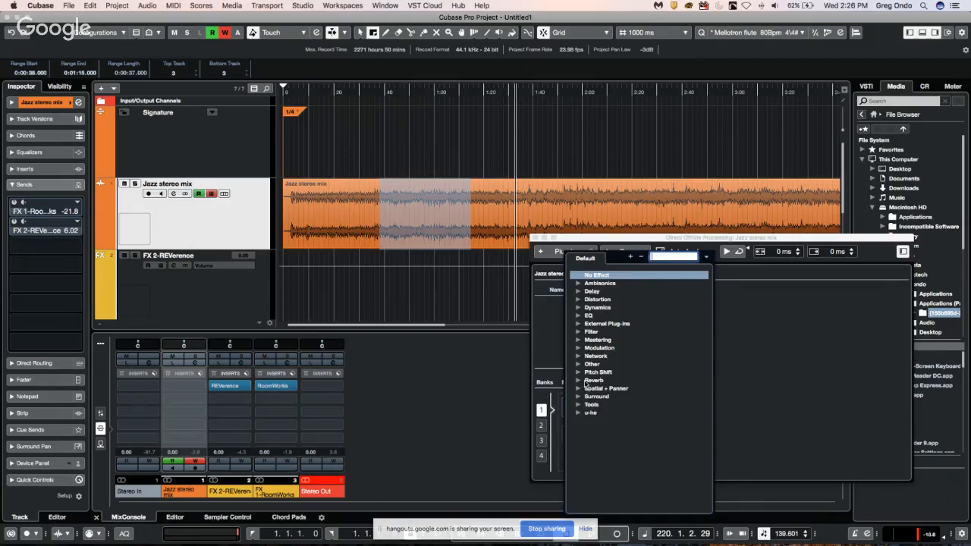
{"action": "left_click", "coordinate": [578, 381]}
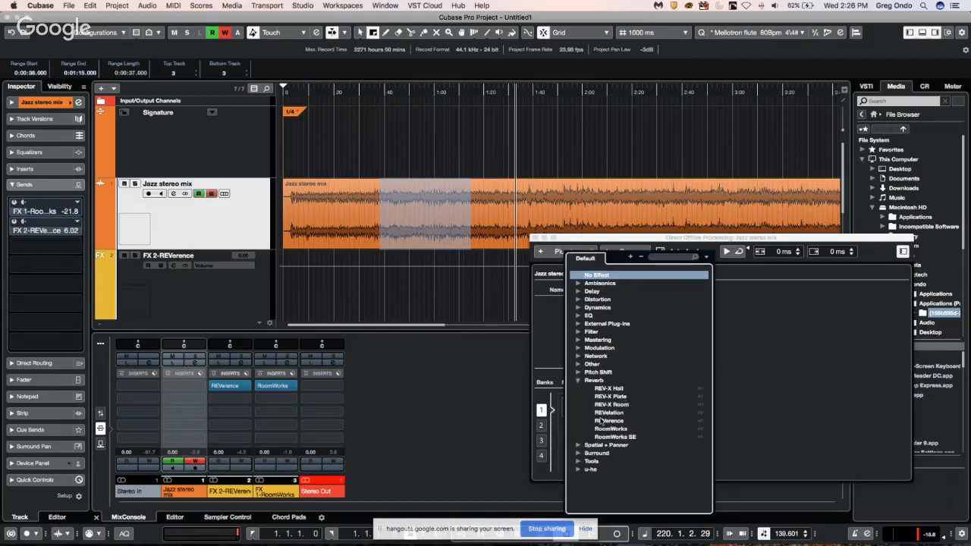
{"action": "left_click", "coordinate": [623, 422]}
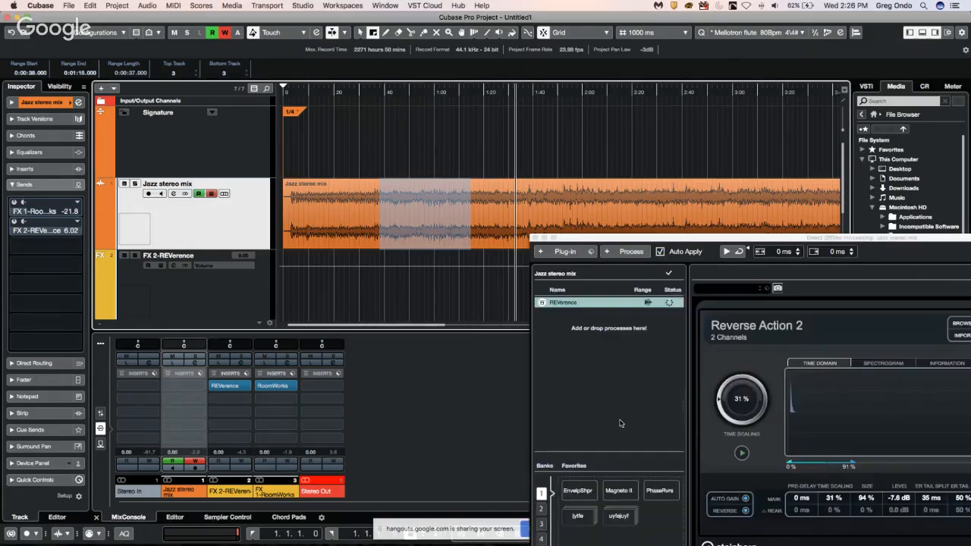
Select the event's 1:29 to 2:29 range and add MonoDelay as a second offline process.
{"action": "left_click_drag", "start_coordinate": [595, 240], "coordinate": [241, 289]}
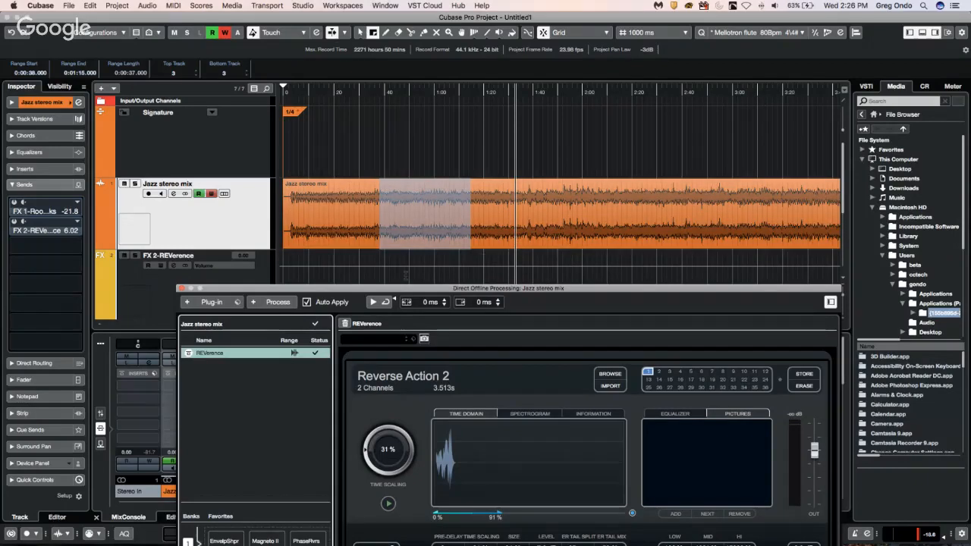
{"action": "left_click_drag", "start_coordinate": [507, 220], "coordinate": [654, 243]}
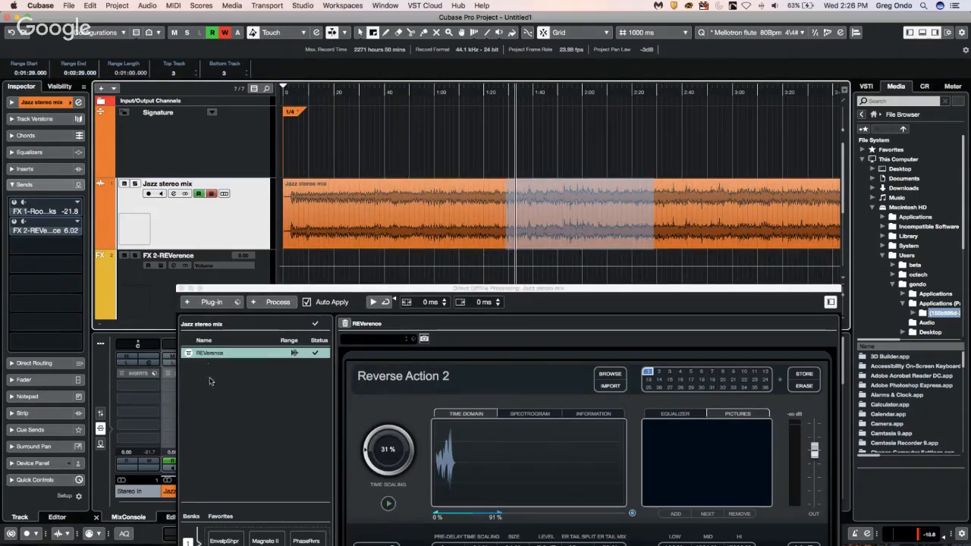
{"action": "left_click", "coordinate": [188, 301]}
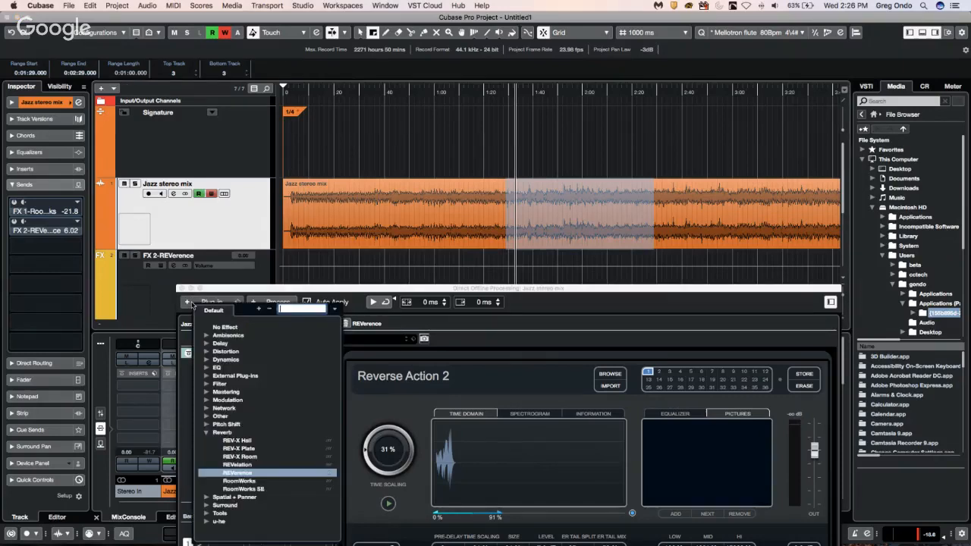
{"action": "left_click", "coordinate": [207, 345]}
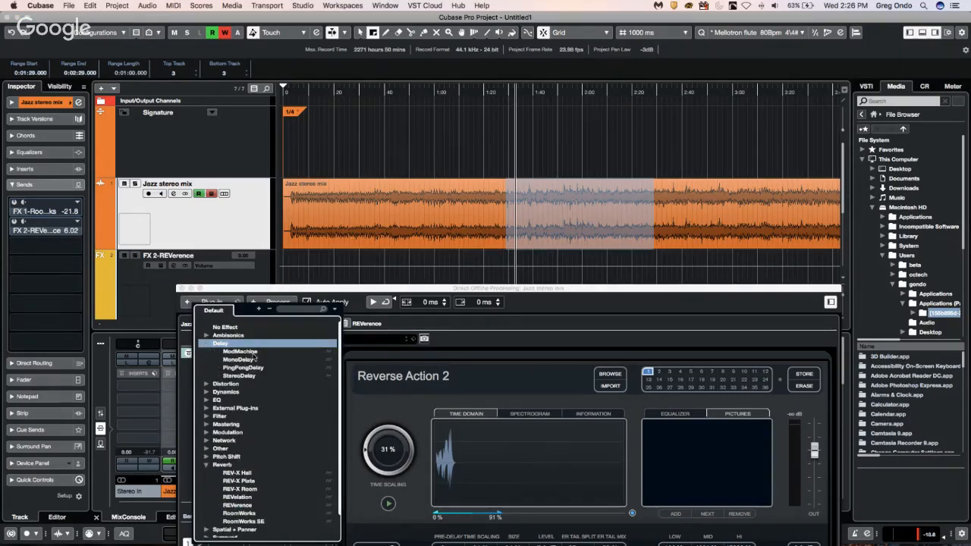
{"action": "left_click", "coordinate": [238, 360]}
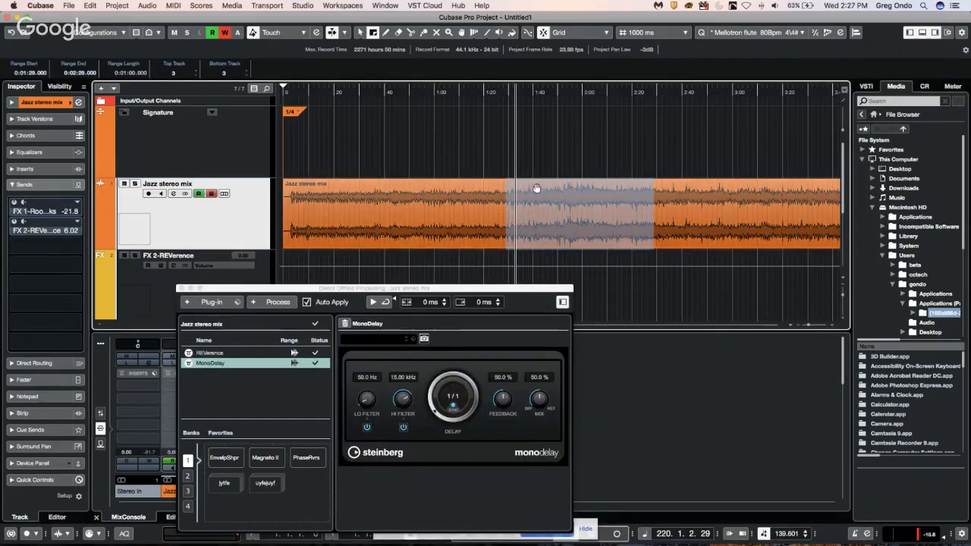
Play the mix from about 1:41, and again from about 0:36, to audition the offline-processed ranges.
{"action": "left_click", "coordinate": [534, 91]}
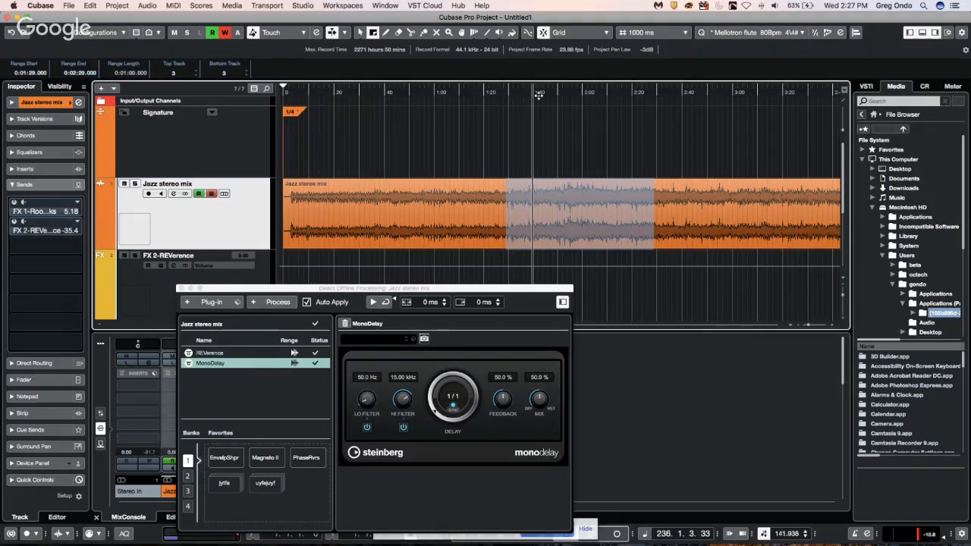
{"action": "key", "text": "space"}
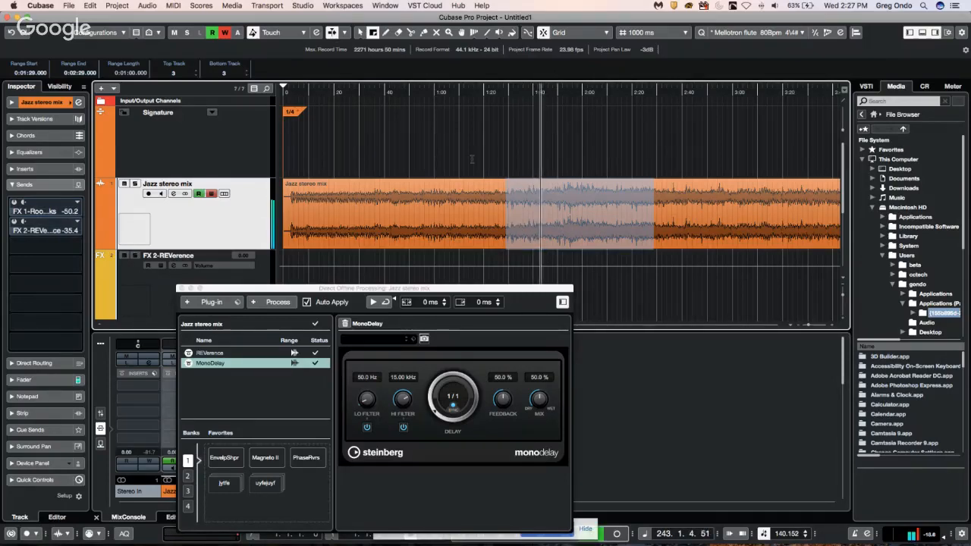
{"action": "left_click", "coordinate": [372, 89]}
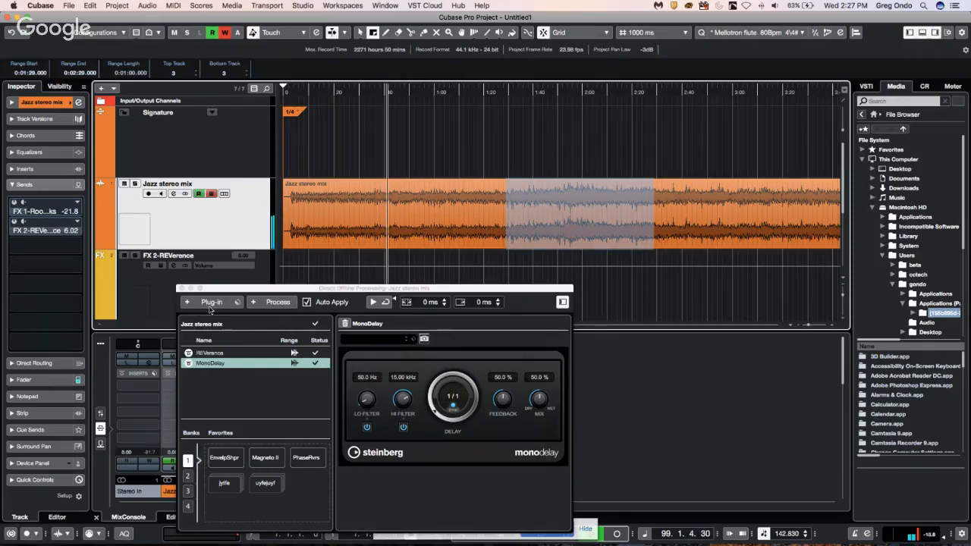
Show the REVerence process's settings and audition the mix from about 0:31 and from about 0:43.
{"action": "left_click", "coordinate": [216, 354]}
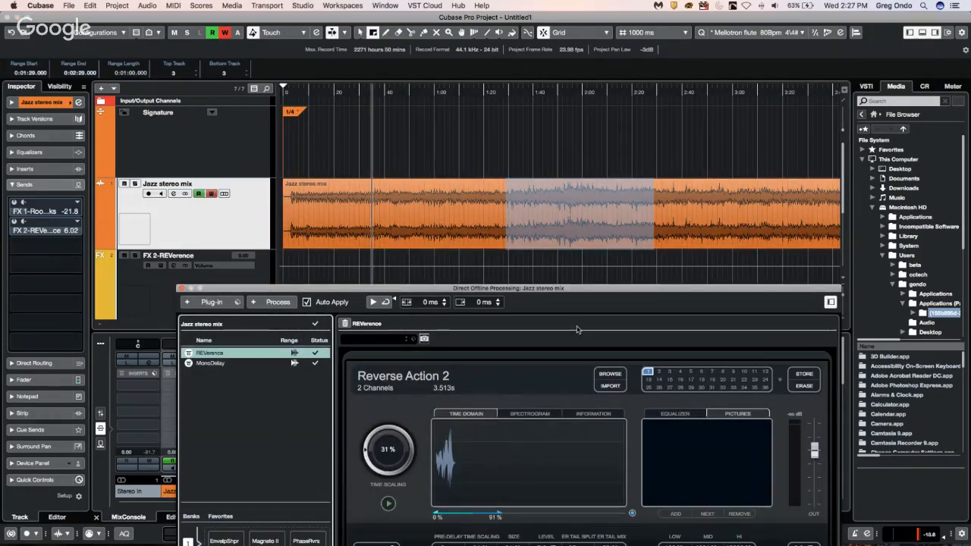
{"action": "left_click_drag", "start_coordinate": [497, 290], "coordinate": [497, 210]}
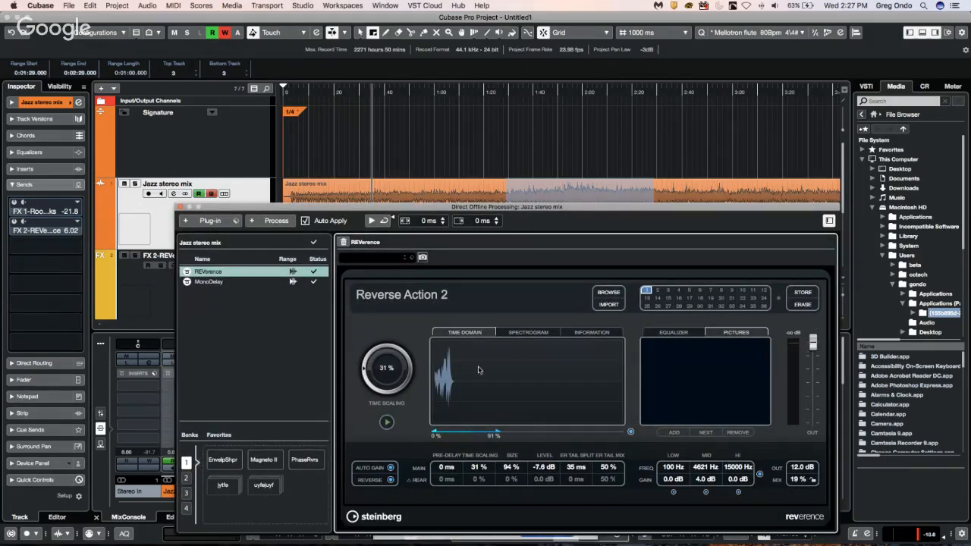
{"action": "left_click", "coordinate": [360, 92]}
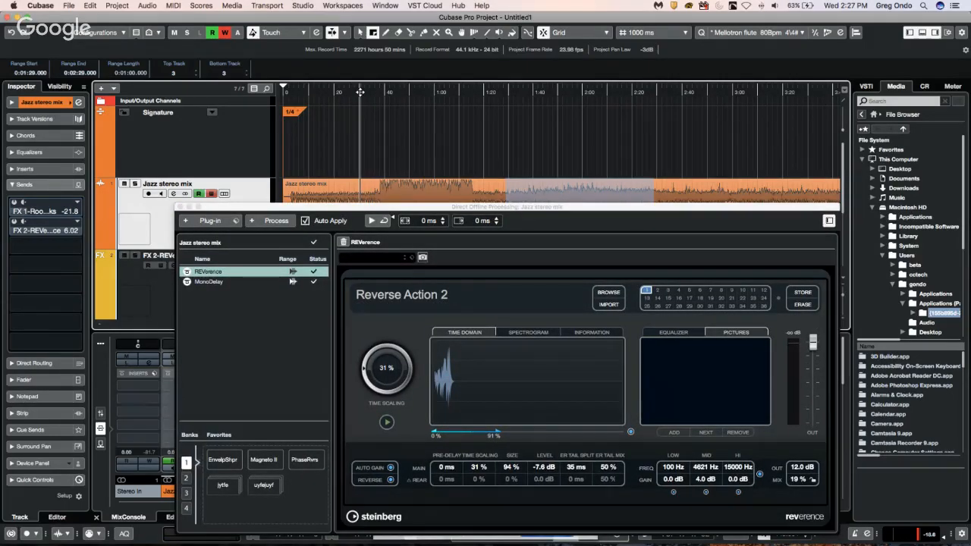
{"action": "key", "text": "space"}
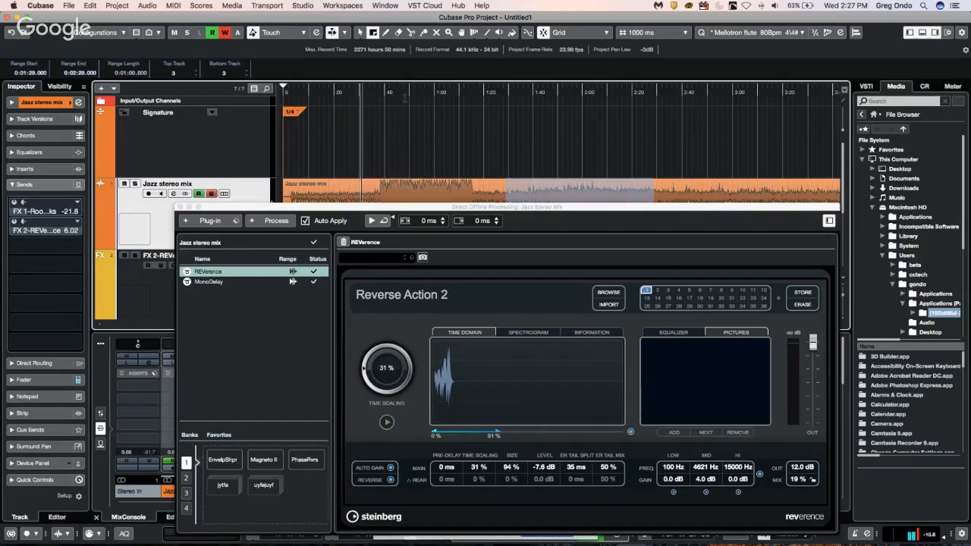
{"action": "left_click", "coordinate": [390, 92]}
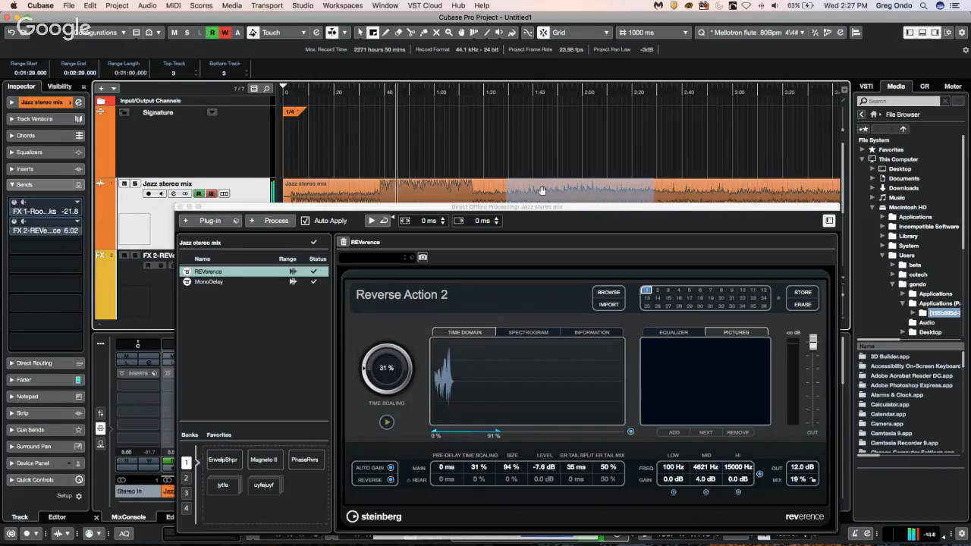
{"action": "key", "text": "space"}
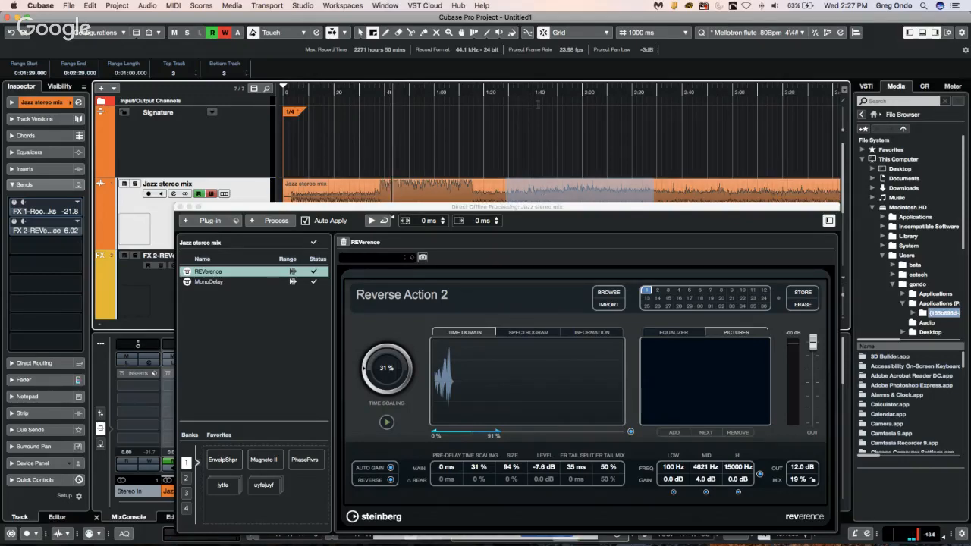
Play the mix from about 1:43 and shorten the MonoDelay process's delay time to 1/32.
{"action": "double_click", "coordinate": [538, 92]}
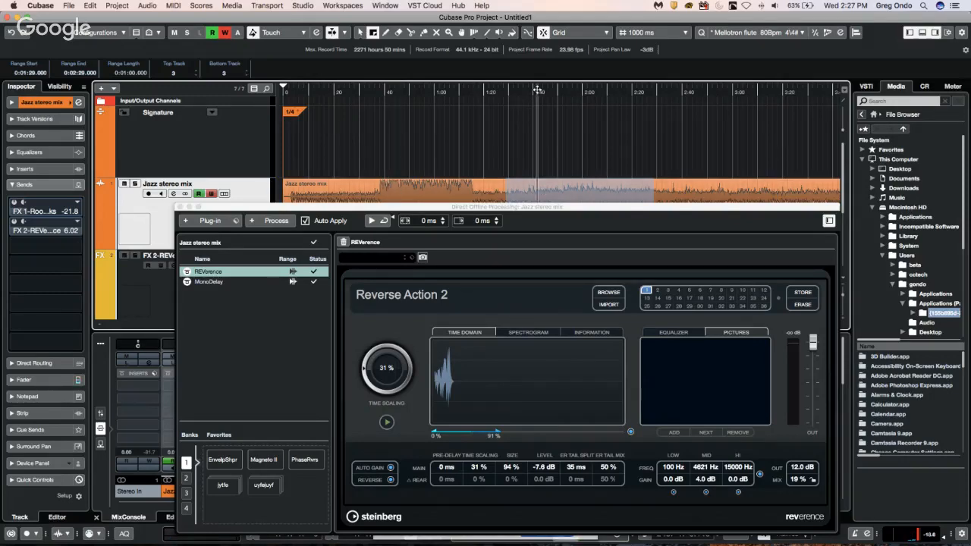
{"action": "left_click", "coordinate": [210, 282]}
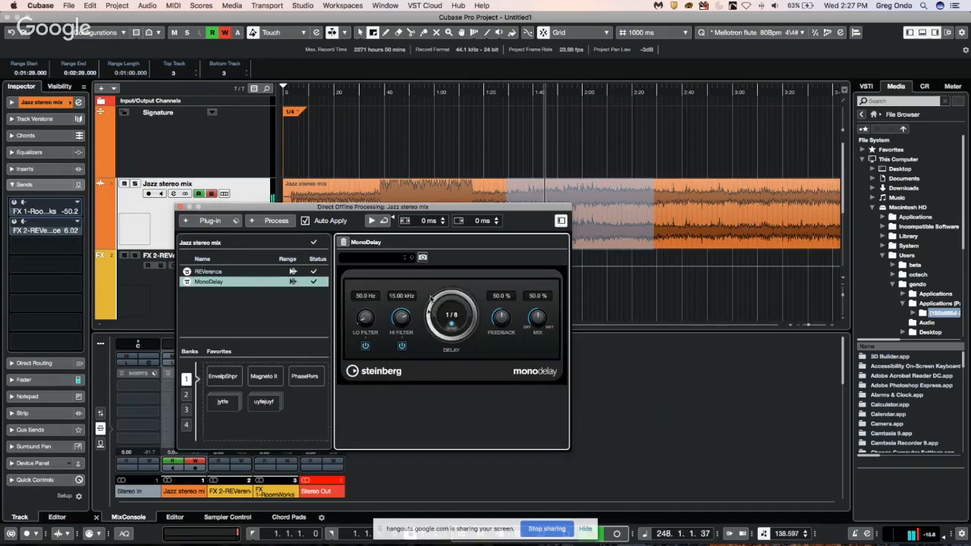
{"action": "left_click_drag", "start_coordinate": [431, 298], "coordinate": [430, 305]}
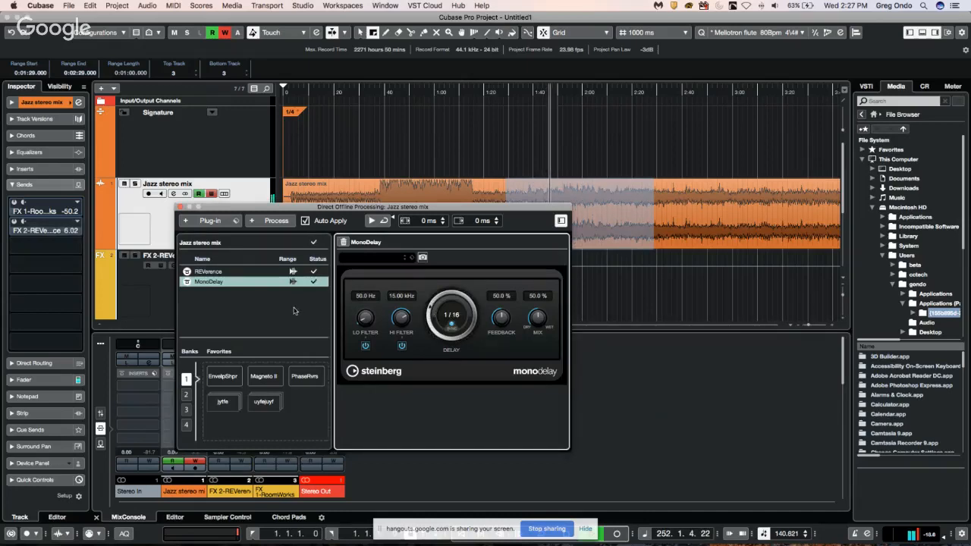
{"action": "left_click_drag", "start_coordinate": [431, 299], "coordinate": [430, 306]}
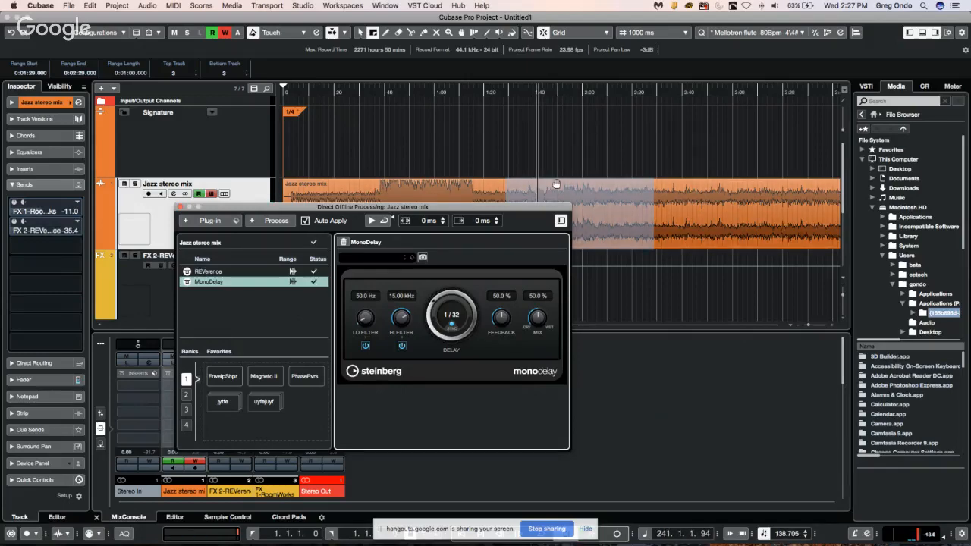
Move the Direct Offline Processing window clear of the waveform and delete the MonoDelay and REVerence processes.
{"action": "left_click_drag", "start_coordinate": [508, 213], "coordinate": [609, 315]}
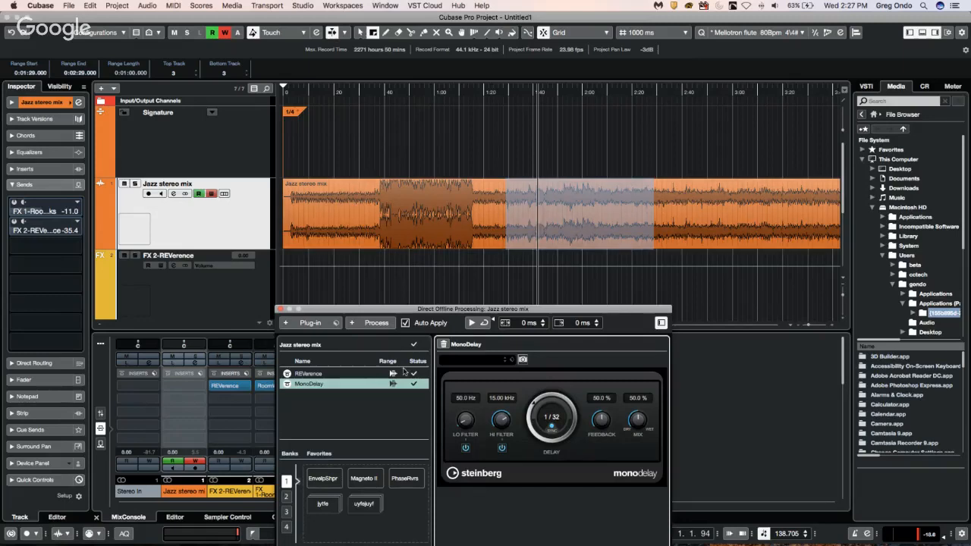
{"action": "right_click", "coordinate": [307, 375]}
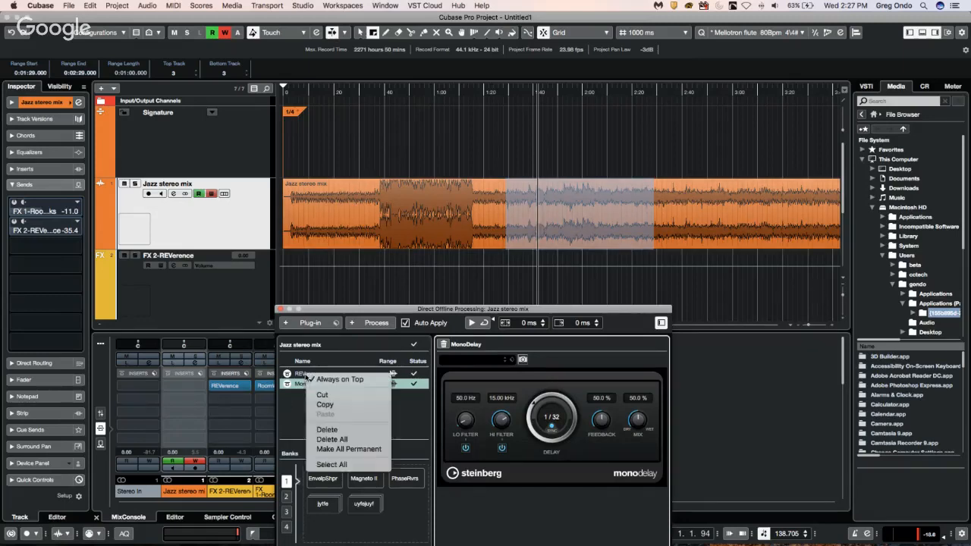
{"action": "left_click", "coordinate": [371, 430]}
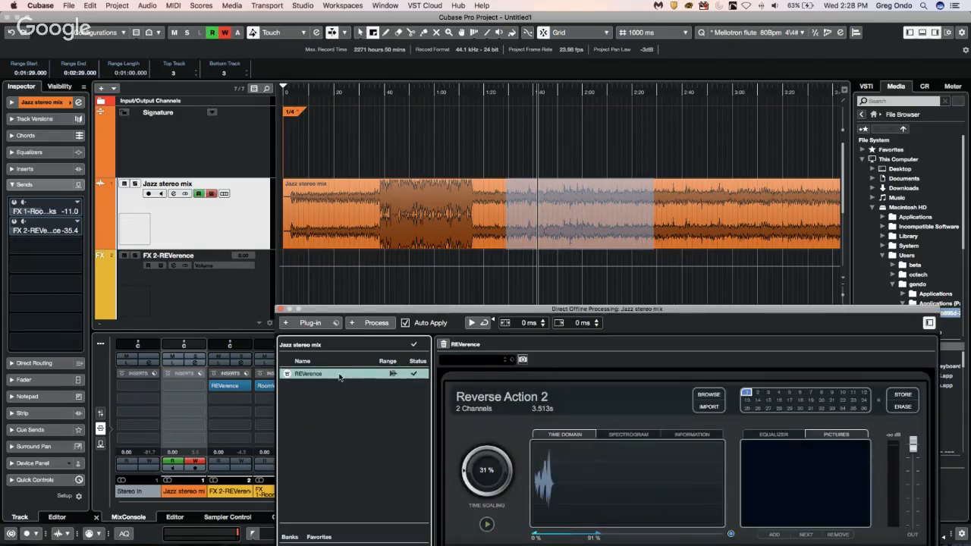
{"action": "right_click", "coordinate": [339, 377]}
{"action": "left_click", "coordinate": [403, 433]}
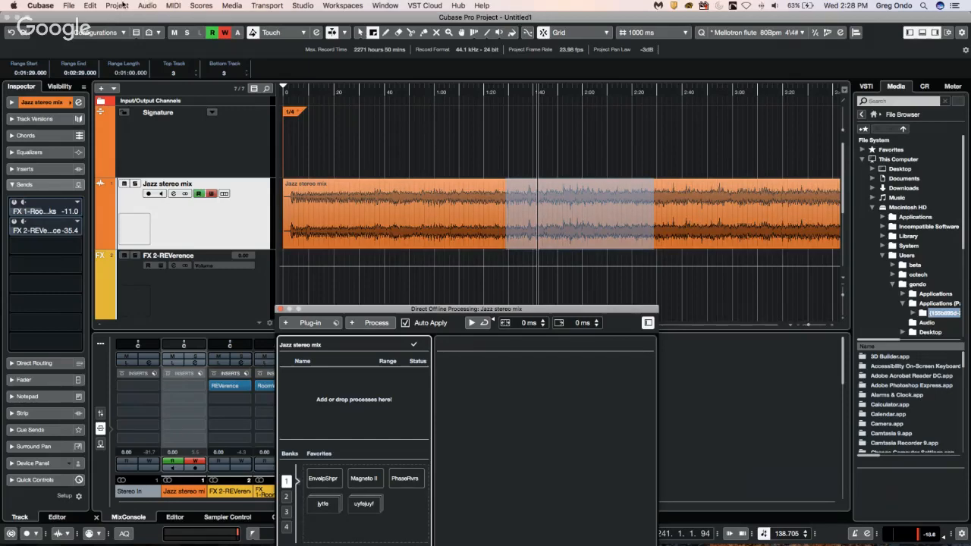
Open the recent project CX Audio.cpr and activate it.
{"action": "left_click", "coordinate": [68, 5]}
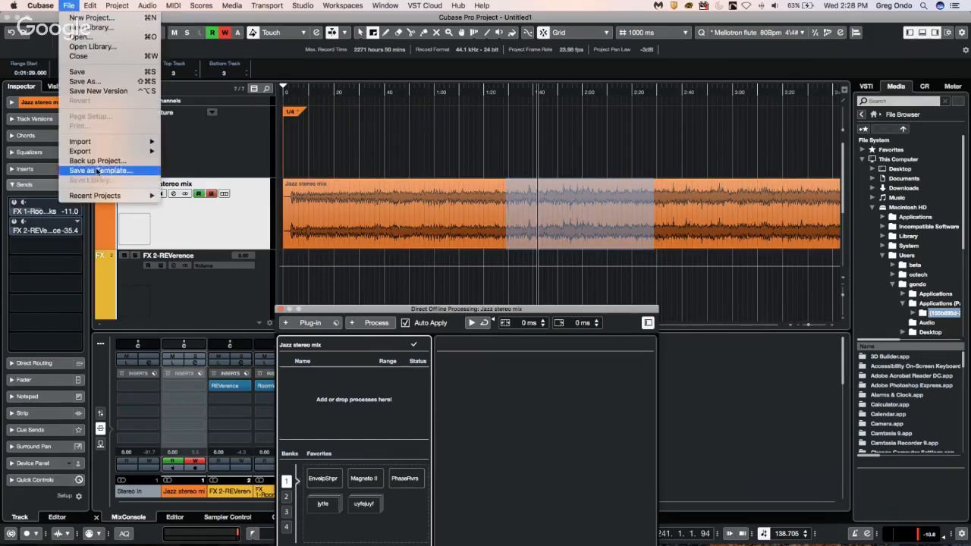
{"action": "mouse_move", "coordinate": [99, 199]}
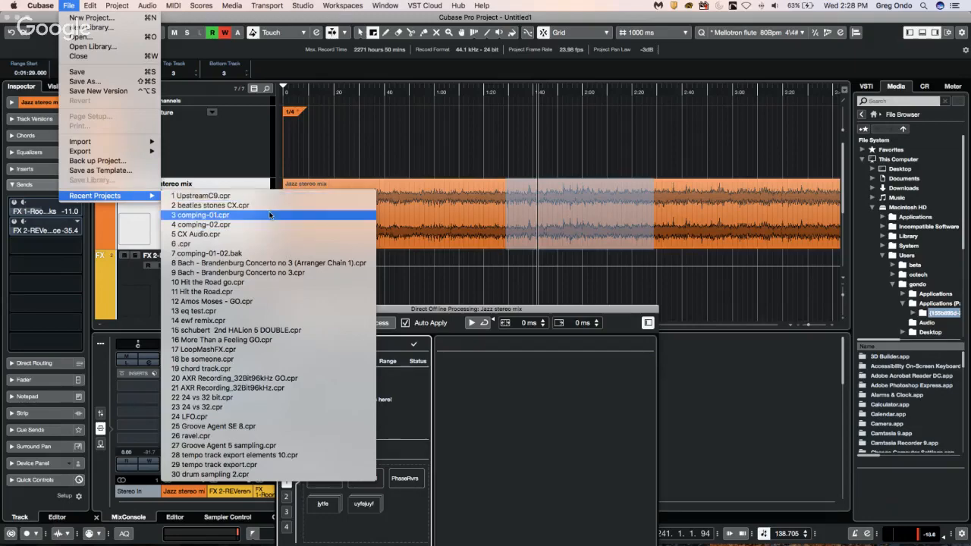
{"action": "left_click", "coordinate": [261, 232]}
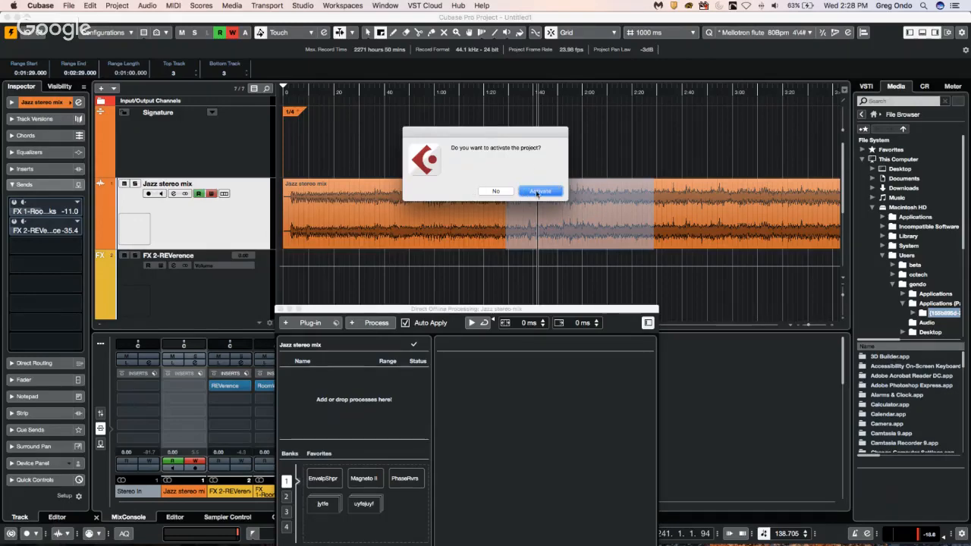
{"action": "left_click", "coordinate": [538, 191]}
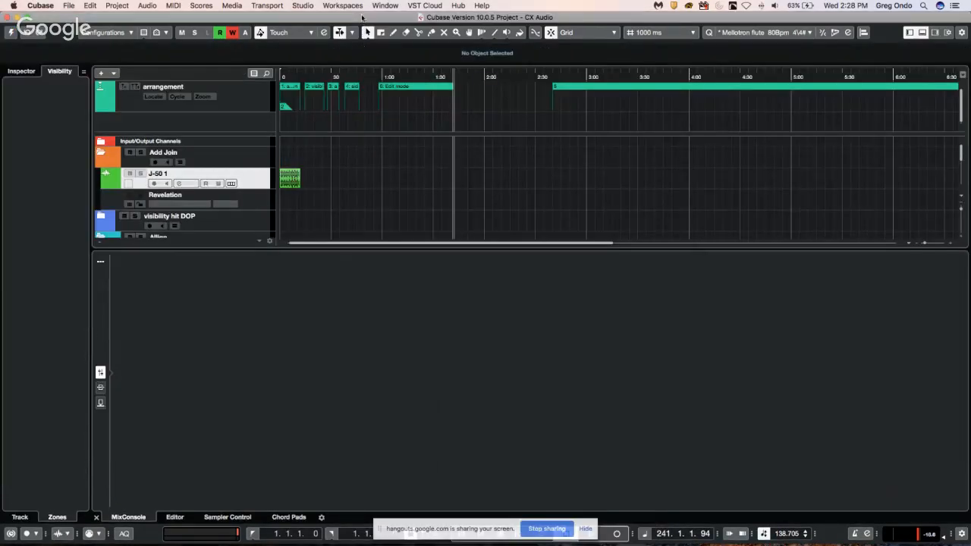
Arrange the CX Audio and Untitled1 project windows side by side, with the whole Jazz stereo mix event in view.
{"action": "left_click_drag", "start_coordinate": [363, 16], "coordinate": [721, 70]}
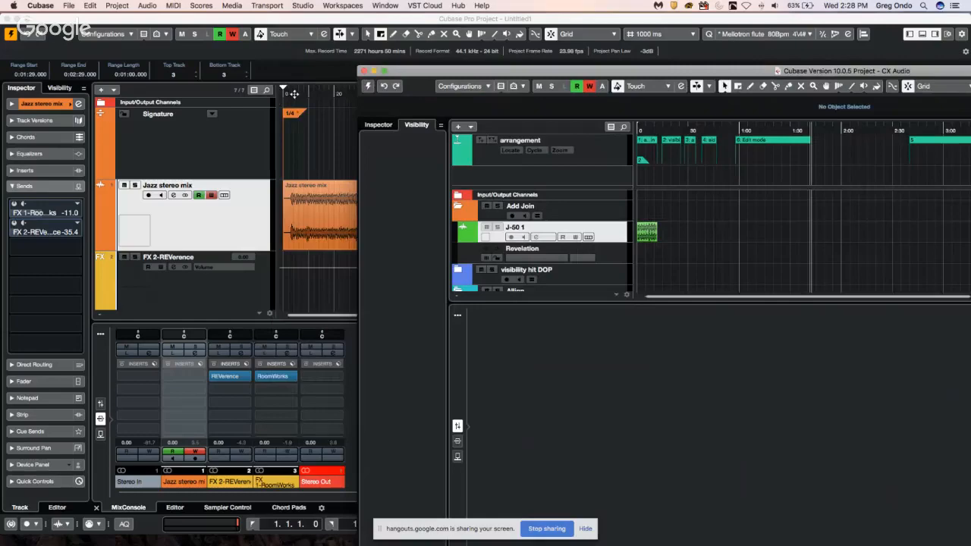
{"action": "left_click", "coordinate": [295, 101]}
{"action": "key", "text": "comma"}
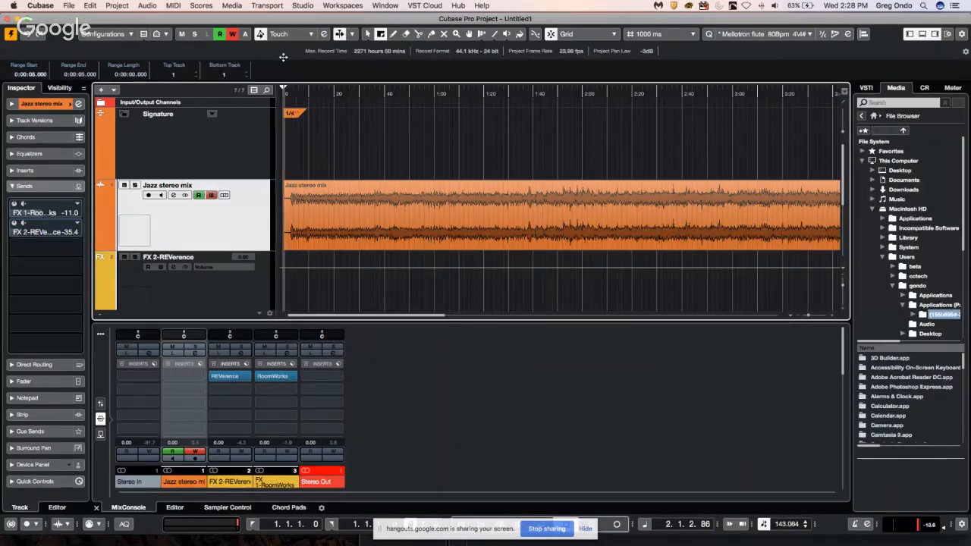
{"action": "key", "text": "shift+f"}
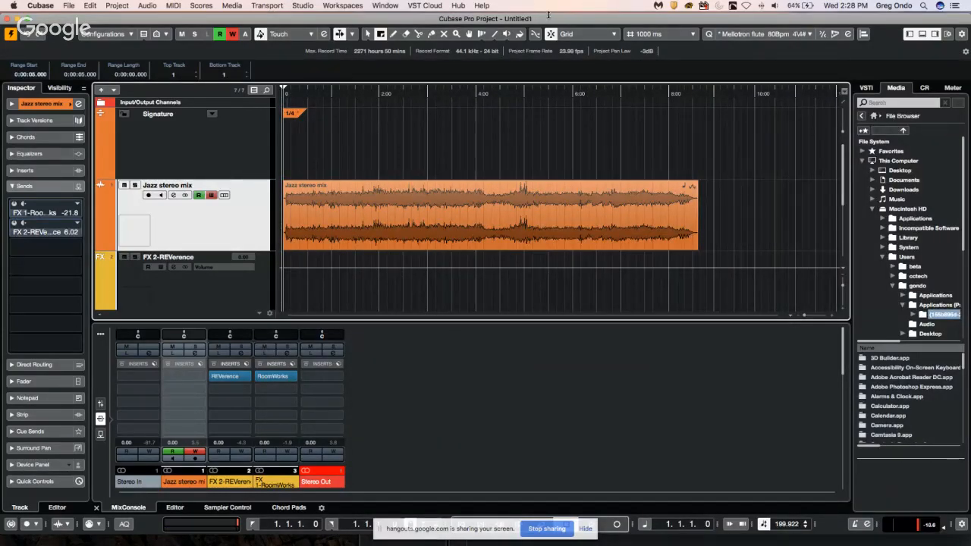
{"action": "left_click_drag", "start_coordinate": [547, 14], "coordinate": [277, 56]}
Copy the J-50 1 audio event into Untitled1's Jazz stereo mix track at about 9:45, copying its file to the working directory, and maximize Untitled1.
{"action": "left_click", "coordinate": [748, 191]}
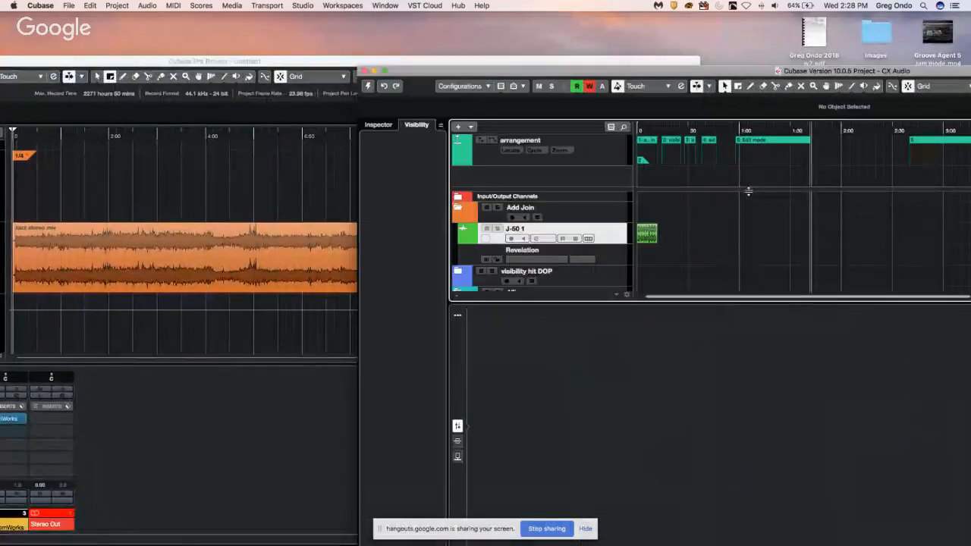
{"action": "left_click_drag", "start_coordinate": [646, 234], "coordinate": [484, 275]}
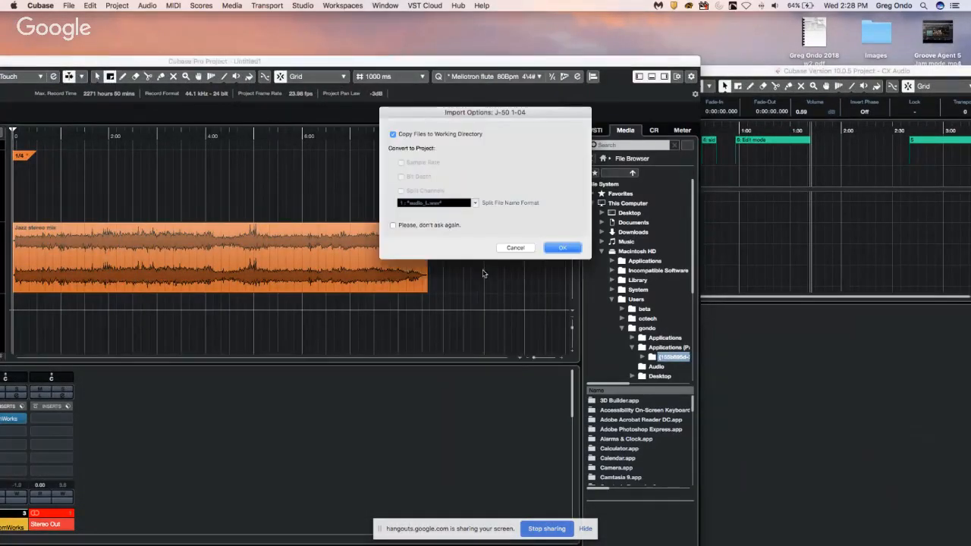
{"action": "left_click", "coordinate": [562, 247]}
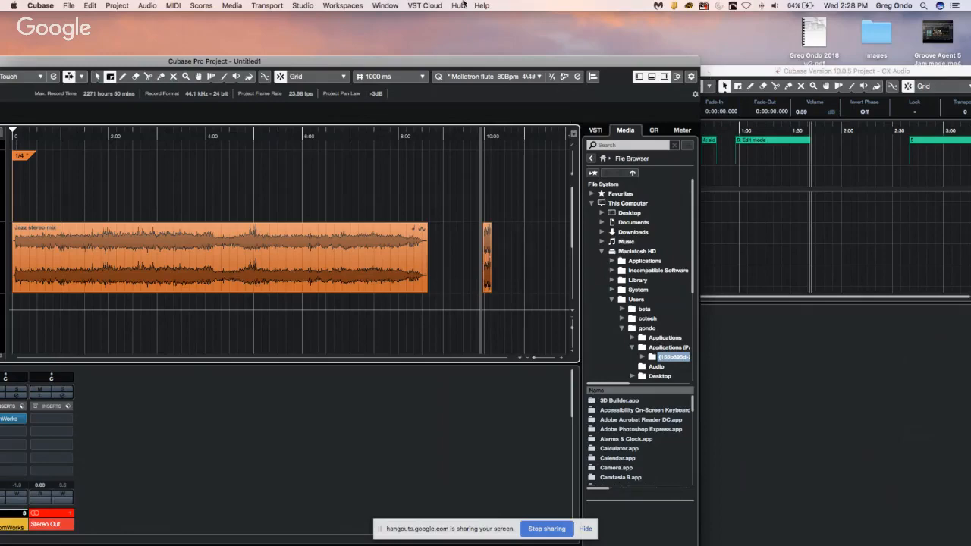
{"action": "double_click", "coordinate": [348, 62]}
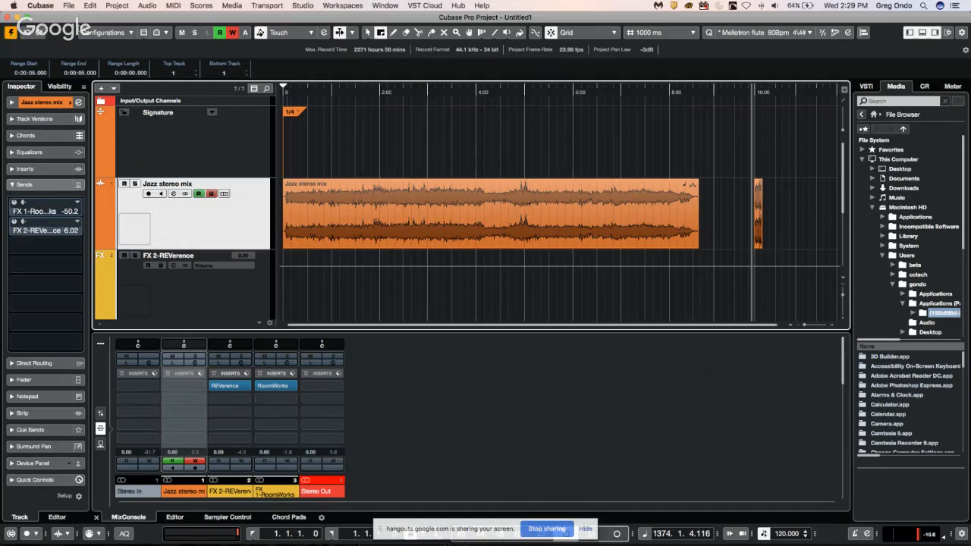
Open the recent project Amos Moses - GO.cpr and activate it.
{"action": "left_click", "coordinate": [69, 6]}
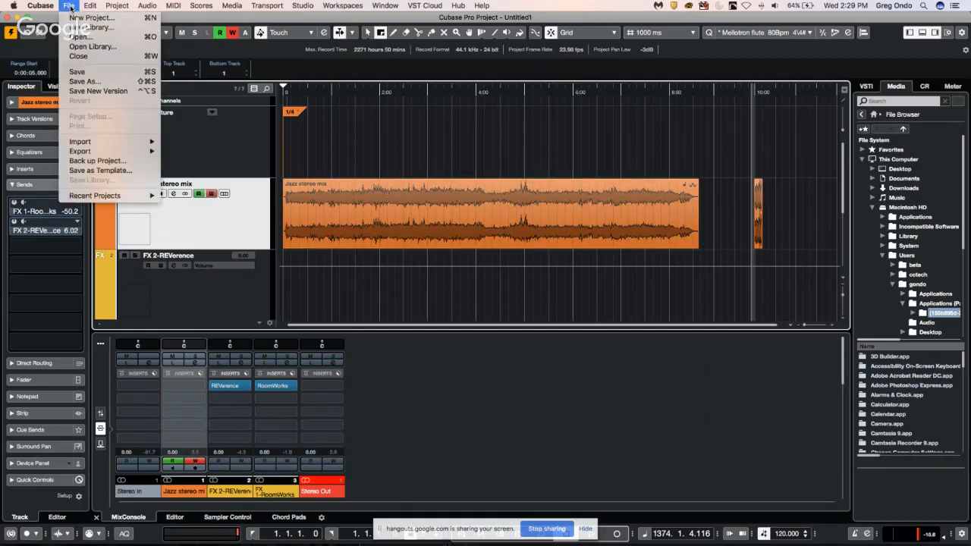
{"action": "mouse_move", "coordinate": [144, 195]}
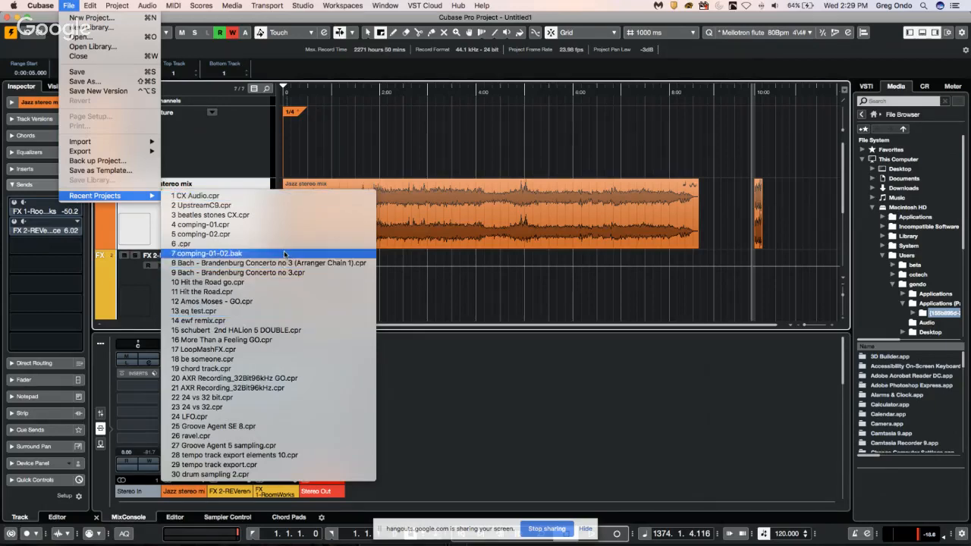
{"action": "left_click", "coordinate": [269, 301]}
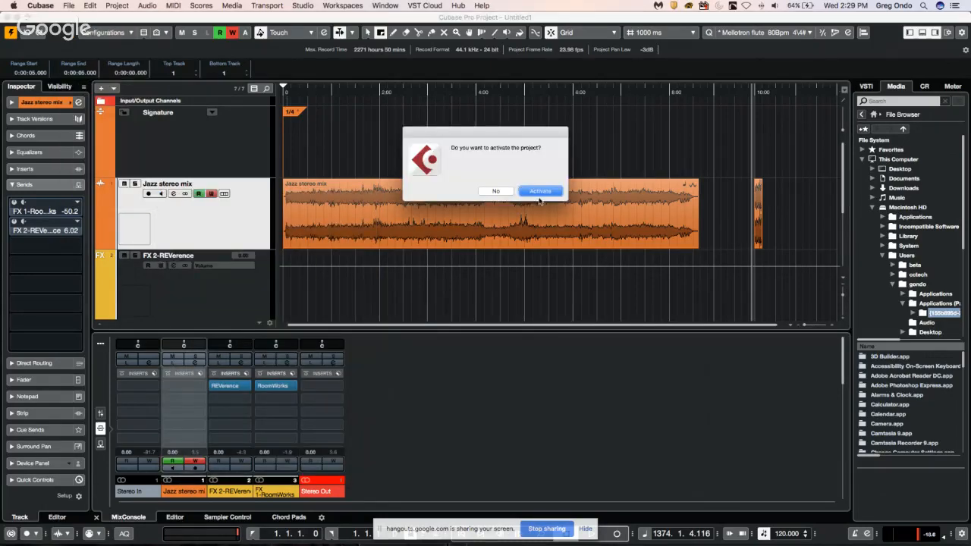
{"action": "left_click", "coordinate": [538, 192]}
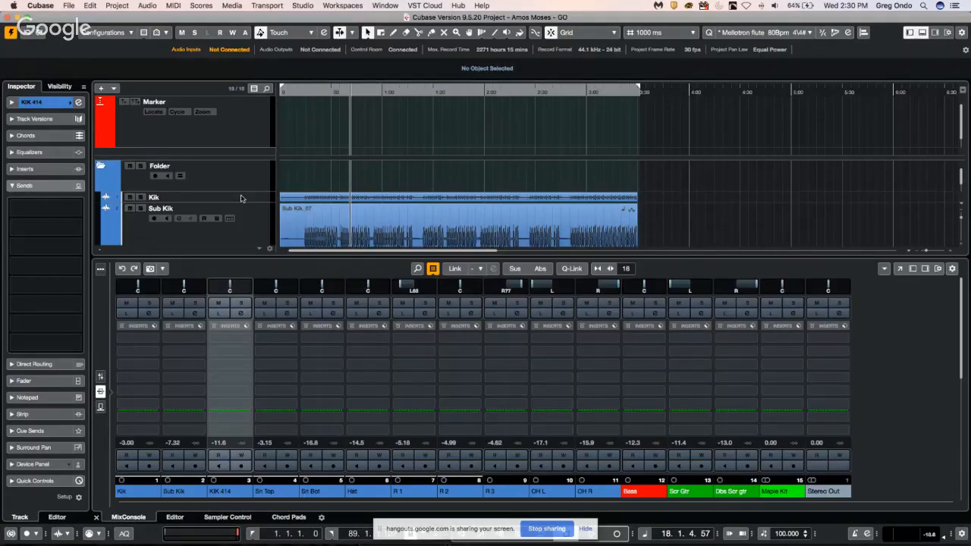
Hide the lower MixConsole and reduce the drum tracks to one uniform, smaller height.
{"action": "left_click", "coordinate": [243, 202]}
{"action": "scroll", "coordinate": [243, 203], "scroll_direction": "down", "scroll_amount": 3}
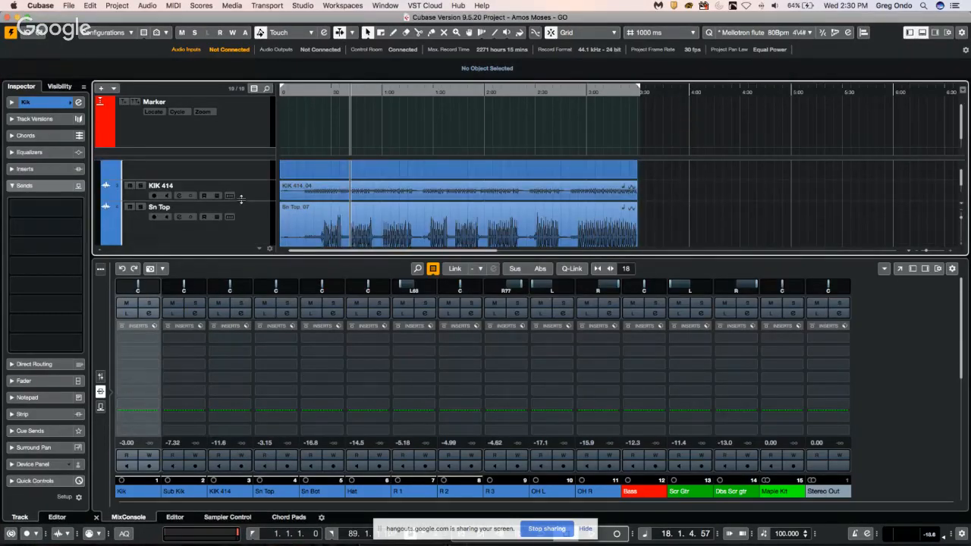
{"action": "left_click", "coordinate": [97, 517]}
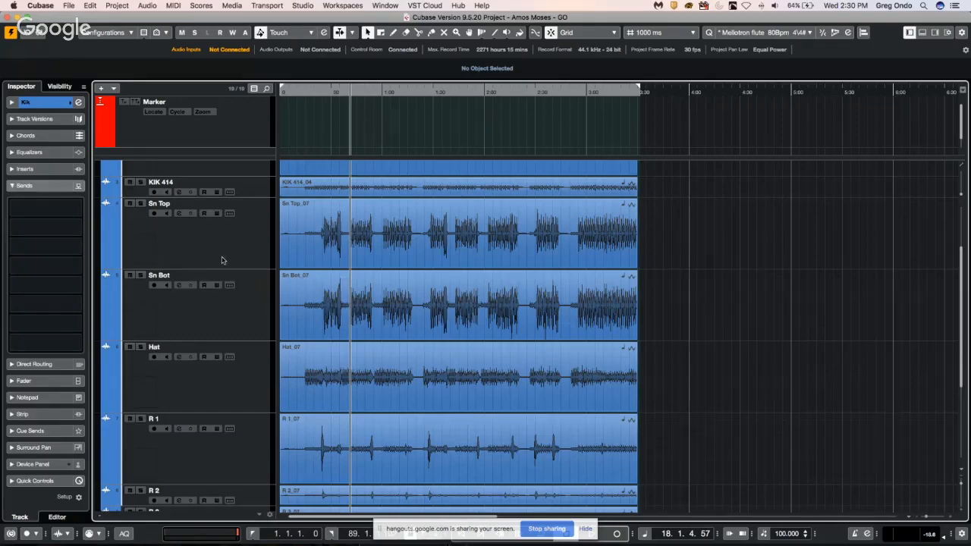
{"action": "left_click_drag", "start_coordinate": [229, 267], "coordinate": [229, 226]}
{"action": "scroll", "coordinate": [237, 242], "scroll_direction": "up", "scroll_amount": 3}
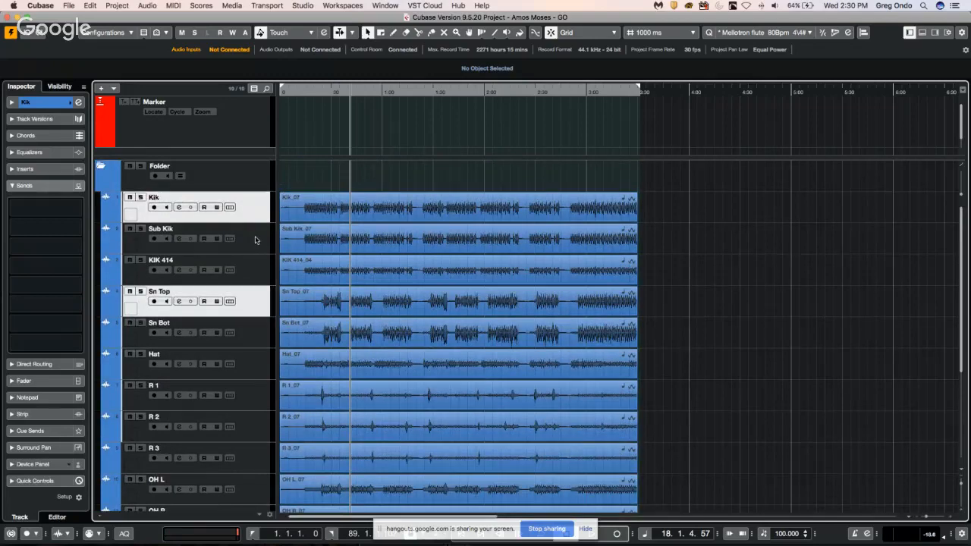
Select all eleven drum tracks in the folder, from OH R up to Kik.
{"action": "scroll", "coordinate": [227, 410], "scroll_direction": "down", "scroll_amount": 2}
{"action": "left_click", "coordinate": [253, 466]}
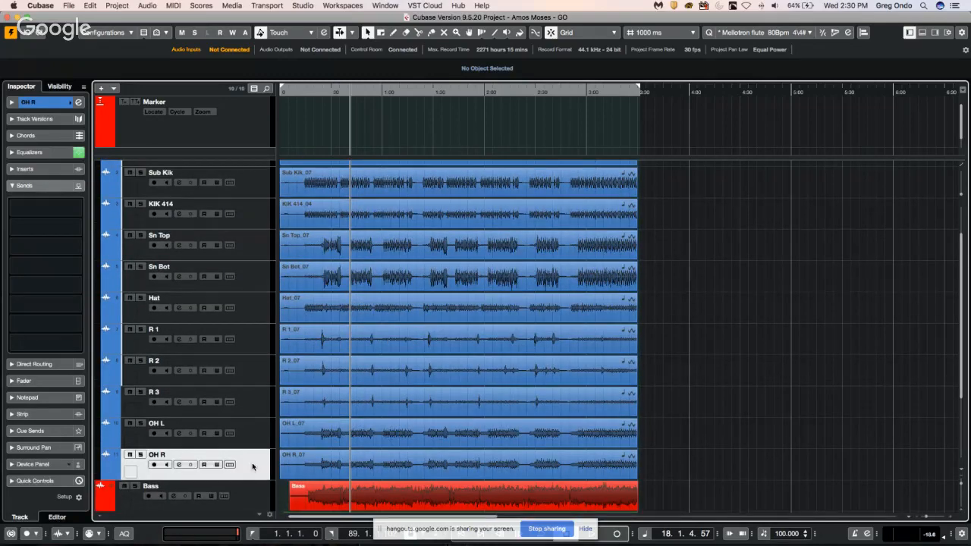
{"action": "scroll", "coordinate": [258, 250], "scroll_direction": "up", "scroll_amount": 2}
{"action": "left_click", "coordinate": [253, 212], "text": "shift"}
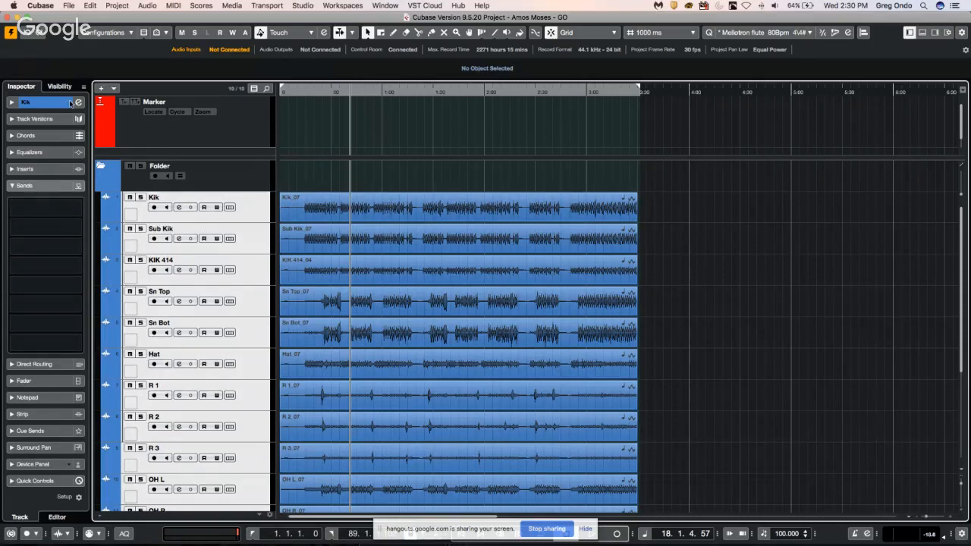
{"action": "right_click", "coordinate": [252, 210]}
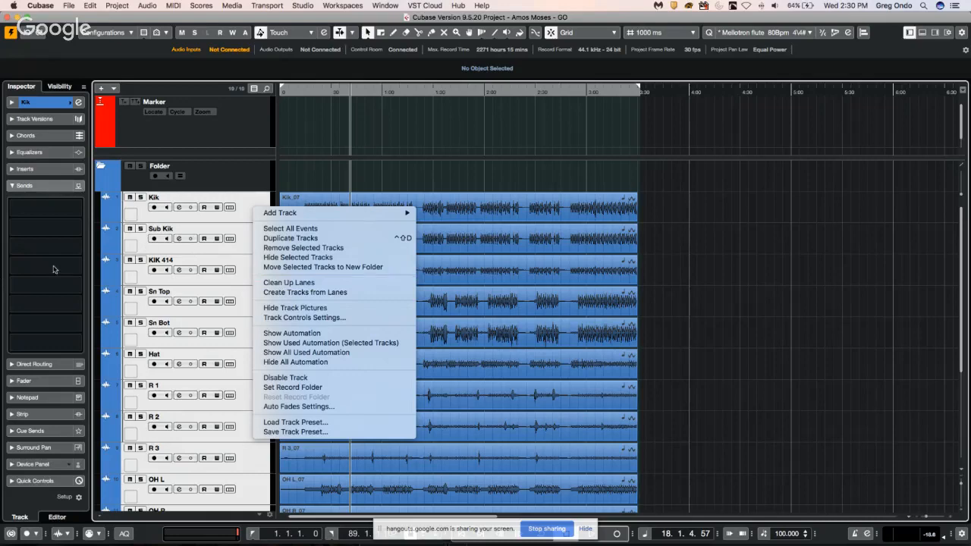
{"action": "left_click", "coordinate": [59, 211]}
{"action": "right_click", "coordinate": [59, 211]}
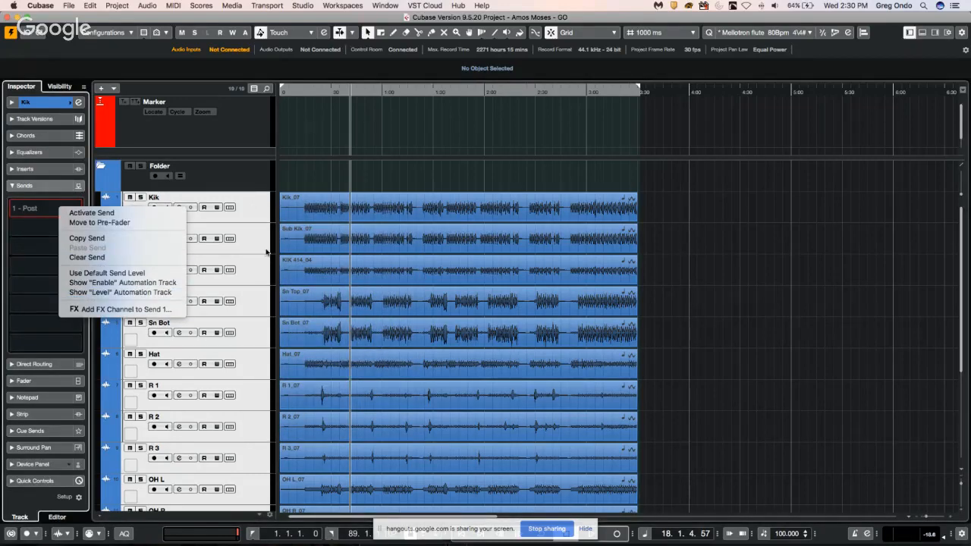
{"action": "left_click", "coordinate": [260, 214]}
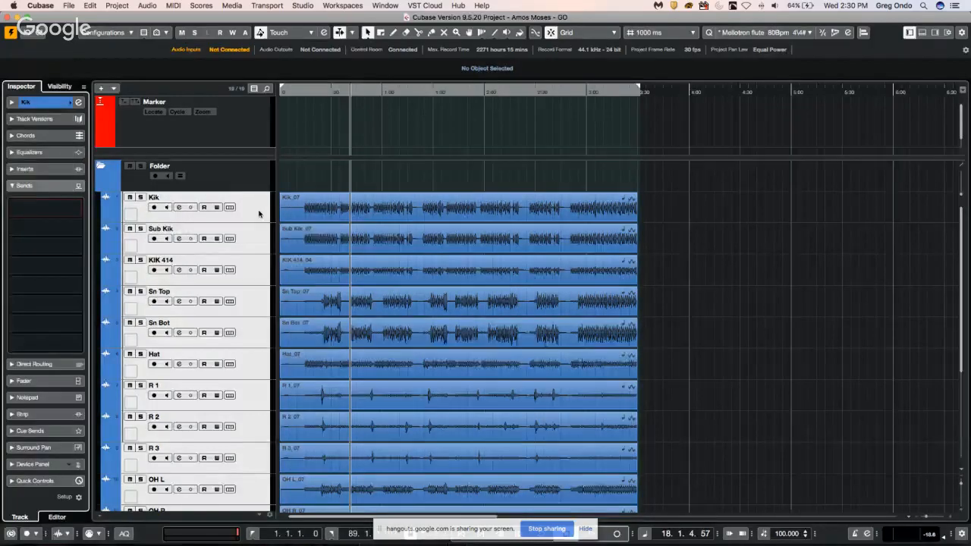
In the MixConsole, add one stereo group channel to the selected drum channels, routed to Stereo Out and created outside the folder.
{"action": "key", "text": "F3"}
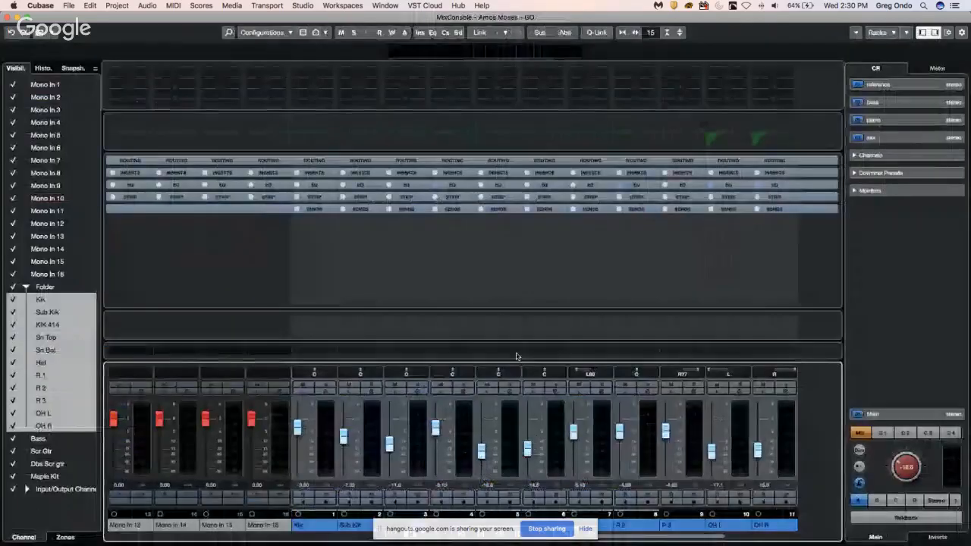
{"action": "right_click", "coordinate": [418, 420]}
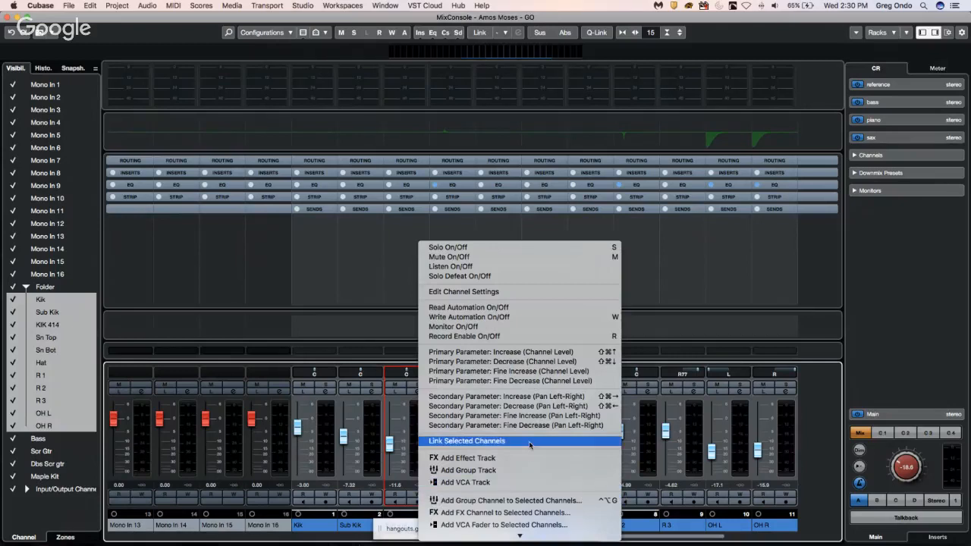
{"action": "left_click", "coordinate": [523, 500]}
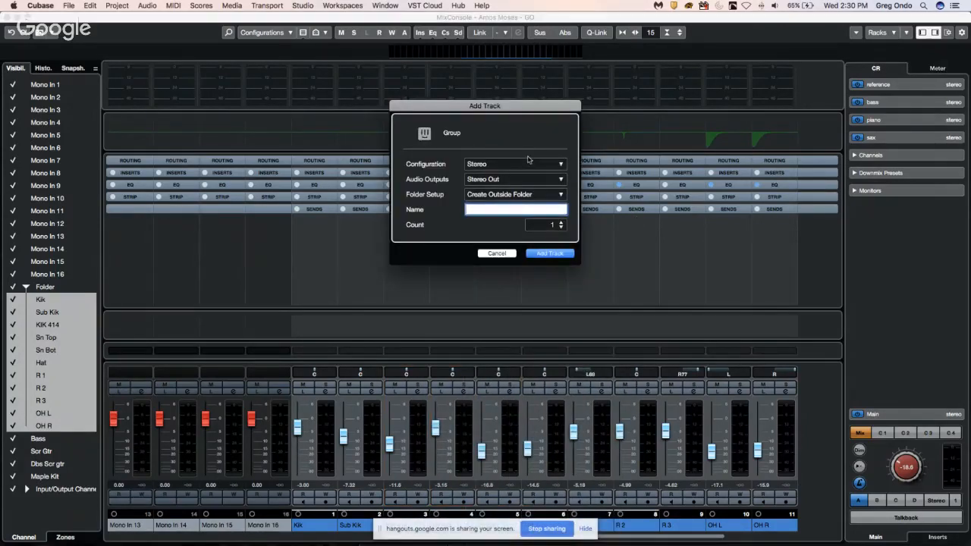
{"action": "left_click", "coordinate": [519, 195]}
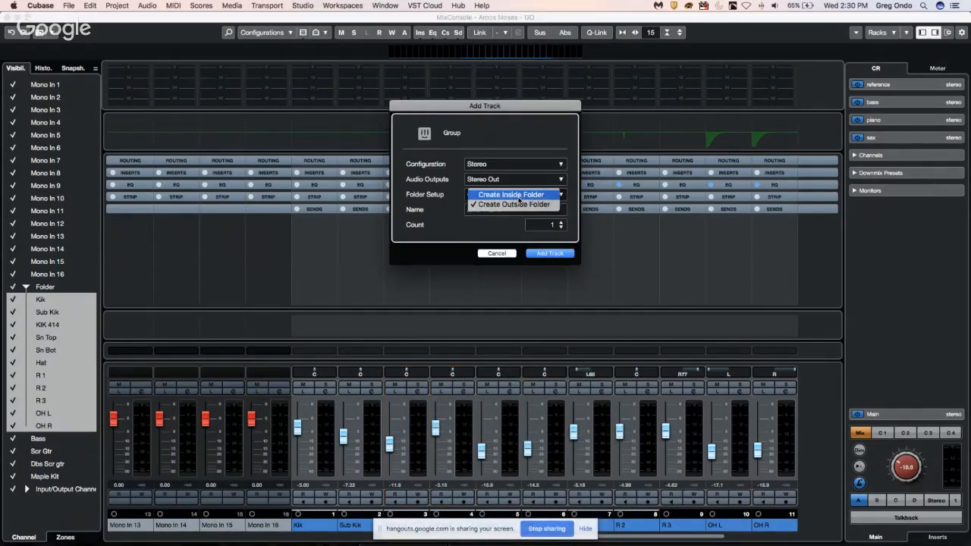
{"action": "left_click", "coordinate": [514, 205]}
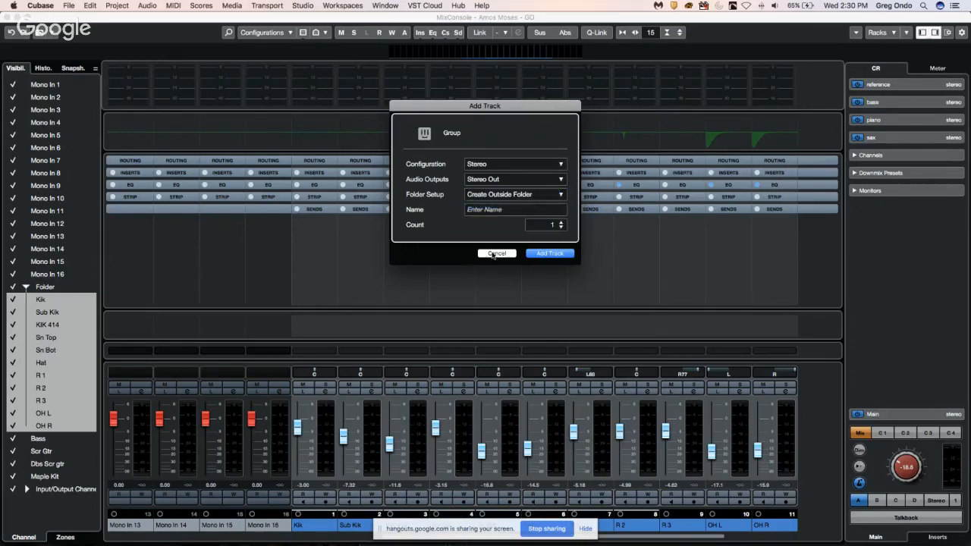
{"action": "left_click", "coordinate": [550, 253]}
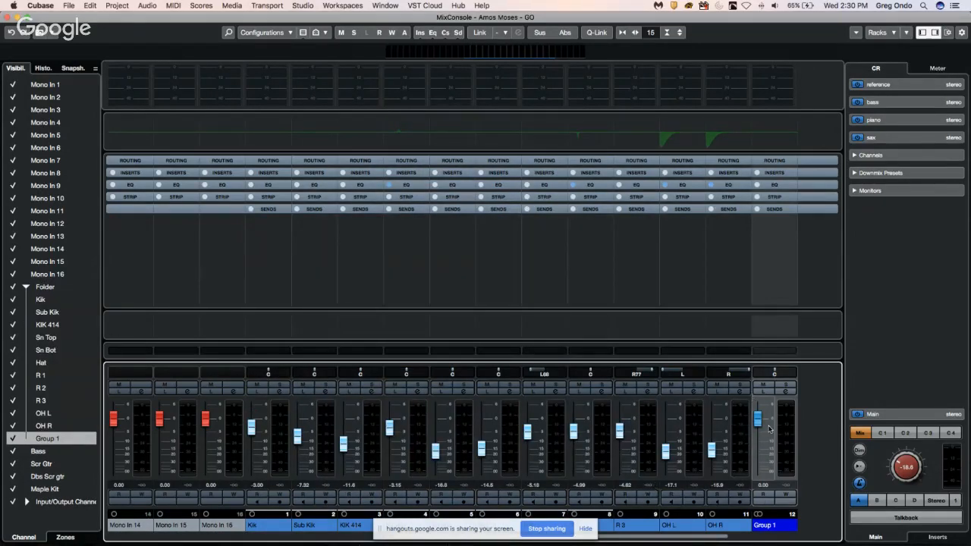
Play the project, raise the Group 1 fader to about 2.43 dB and the Control Room level to about -11.7 dB.
{"action": "key", "text": "space"}
{"action": "mouse_move", "coordinate": [758, 419]}
{"action": "left_mouse_down"}
{"action": "mouse_move", "coordinate": [760, 475]}
{"action": "mouse_move", "coordinate": [757, 413]}
{"action": "left_mouse_up"}
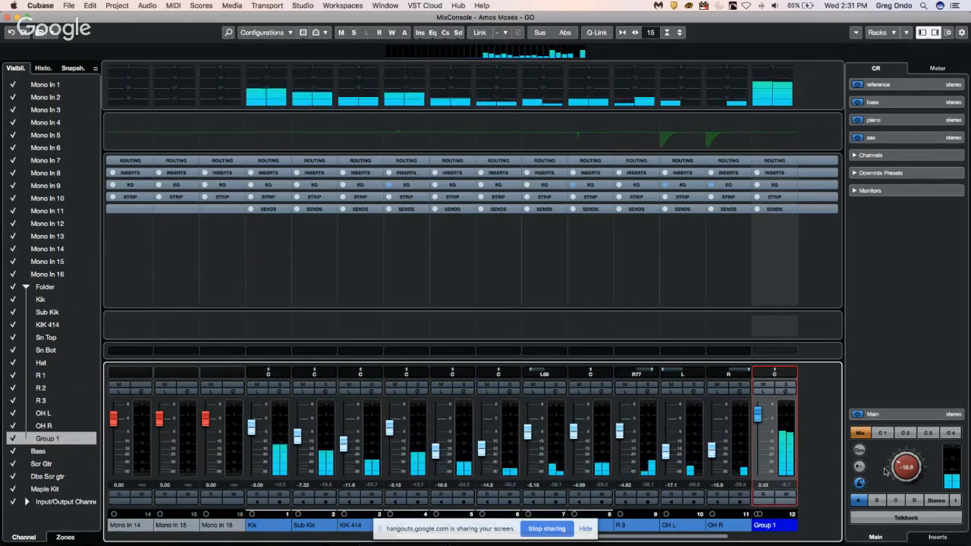
{"action": "left_click_drag", "start_coordinate": [899, 464], "coordinate": [903, 459]}
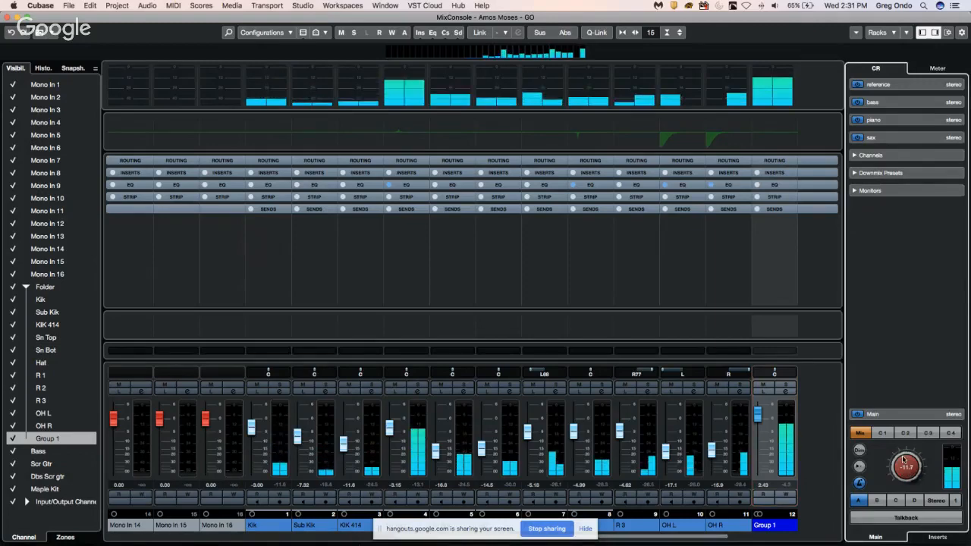
Open Group 1's channel settings and load the Dynamics plug-in EnvelopeShaper in its first insert slot.
{"action": "left_click", "coordinate": [786, 392]}
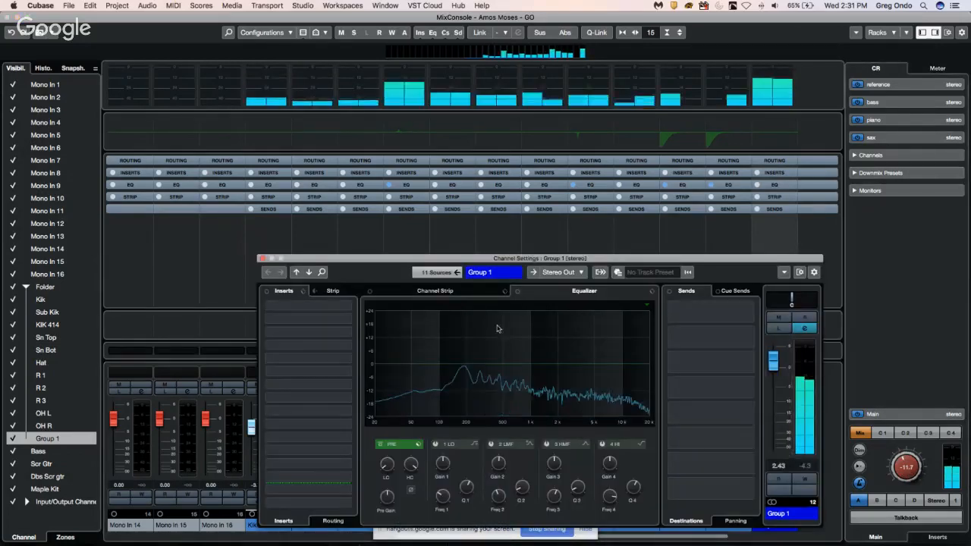
{"action": "left_click", "coordinate": [308, 307]}
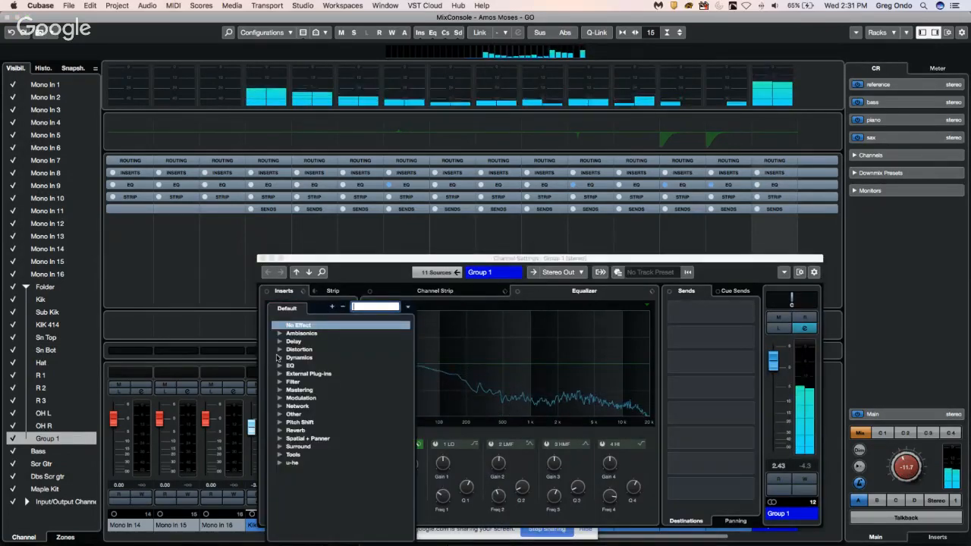
{"action": "left_click", "coordinate": [299, 349]}
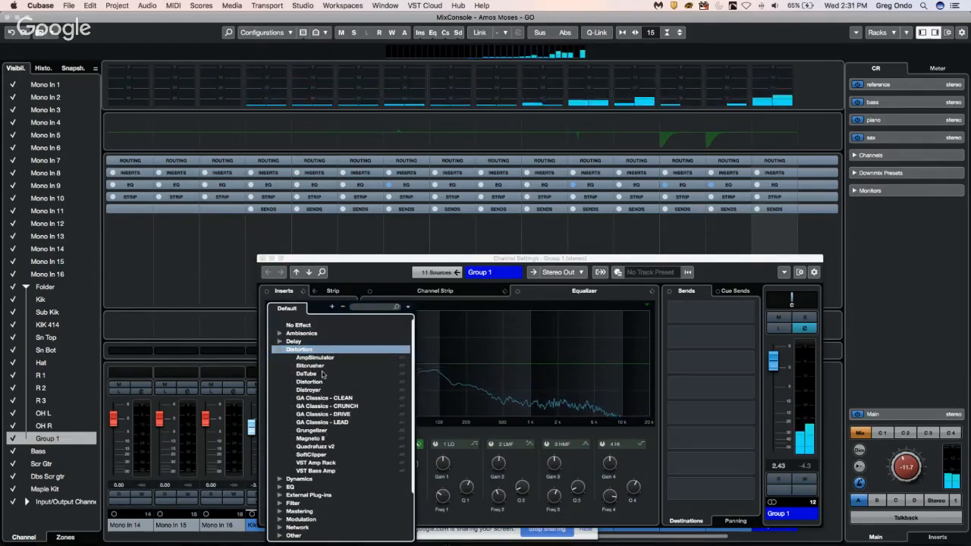
{"action": "left_click", "coordinate": [277, 349]}
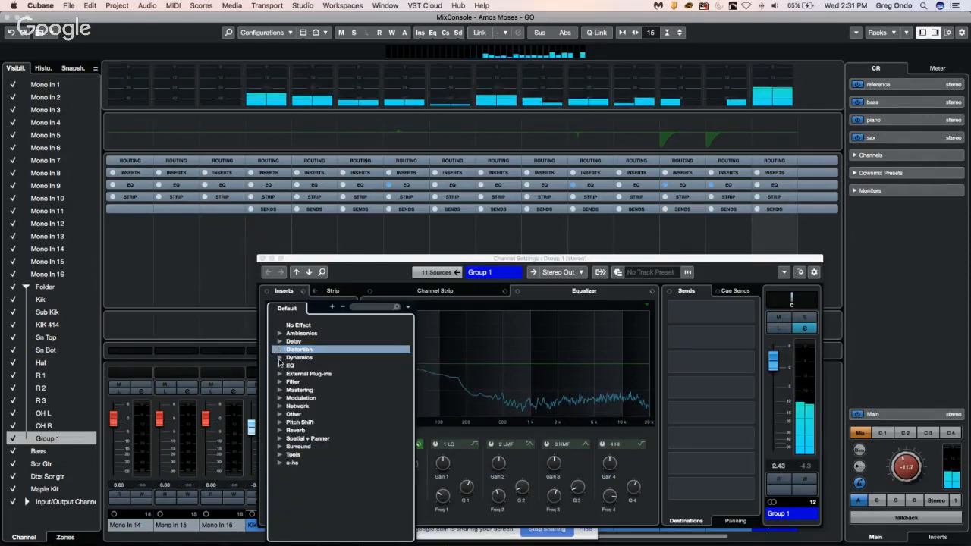
{"action": "left_click", "coordinate": [279, 359]}
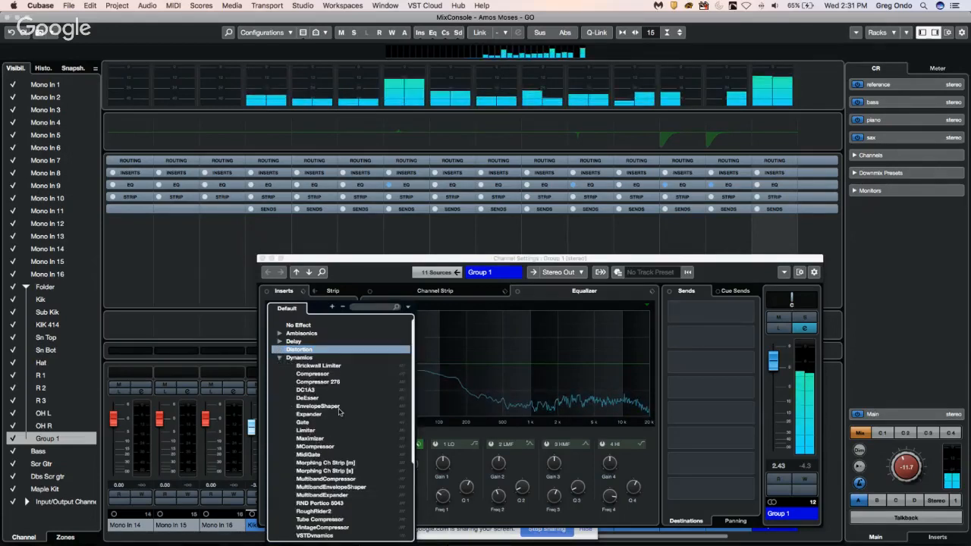
{"action": "left_click", "coordinate": [318, 407]}
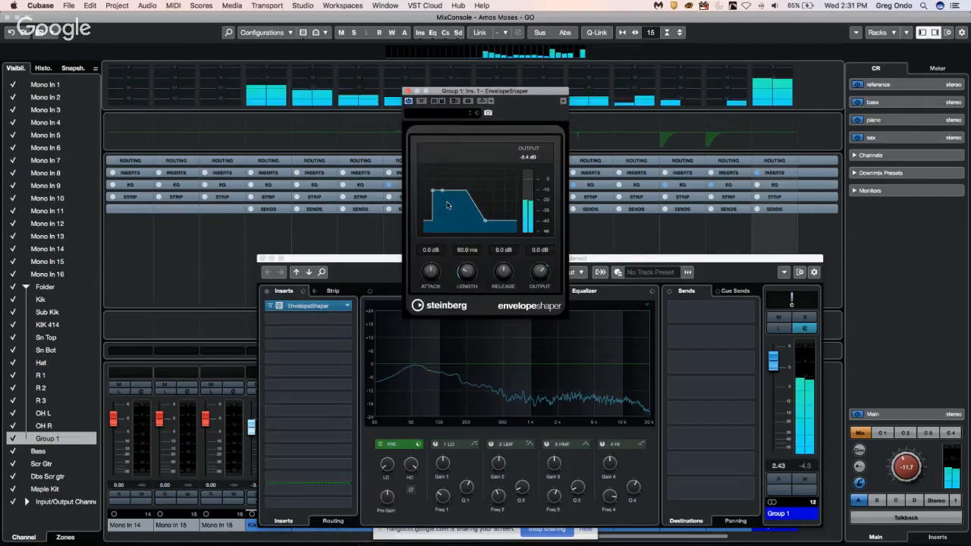
Raise EnvelopeShaper's attack to about 15.2 dB, length to about 182.9 ms and release to about 19 dB.
{"action": "mouse_move", "coordinate": [432, 190]}
{"action": "left_mouse_down"}
{"action": "mouse_move", "coordinate": [433, 176]}
{"action": "mouse_move", "coordinate": [450, 191]}
{"action": "left_mouse_up"}
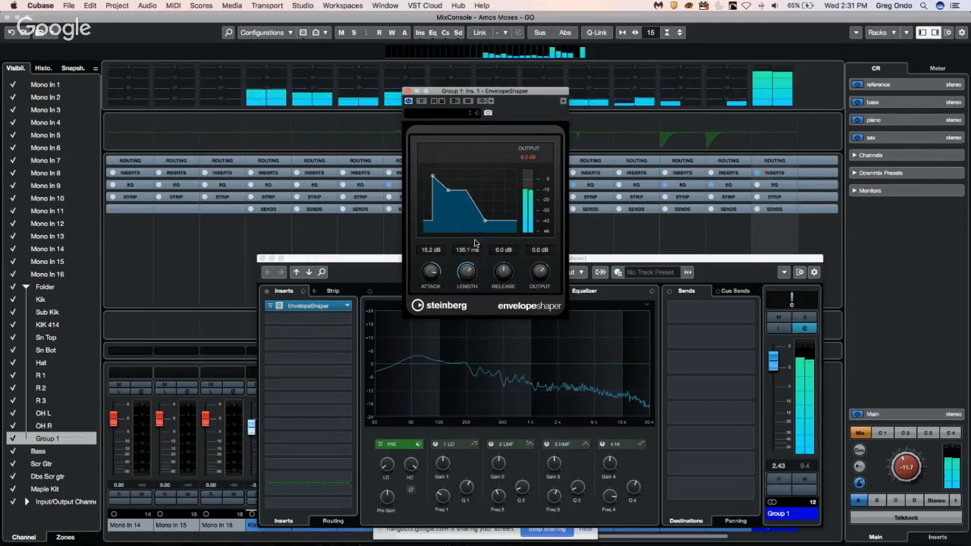
{"action": "left_click_drag", "start_coordinate": [475, 242], "coordinate": [493, 253]}
{"action": "left_click_drag", "start_coordinate": [500, 270], "coordinate": [512, 234]}
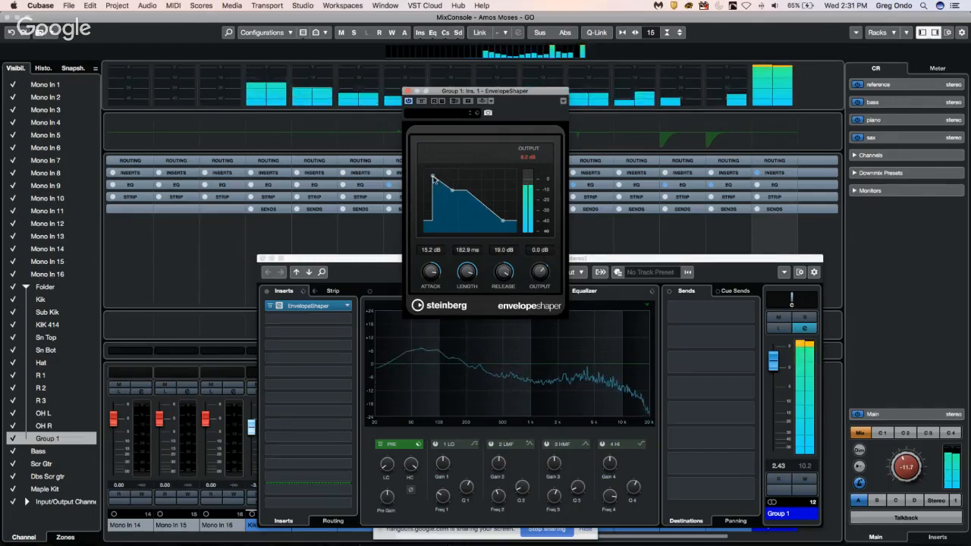
Try an extreme EnvelopeShaper setting with 5 ms length, -20 dB release and 20 dB attack.
{"action": "left_click_drag", "start_coordinate": [467, 271], "coordinate": [454, 357]}
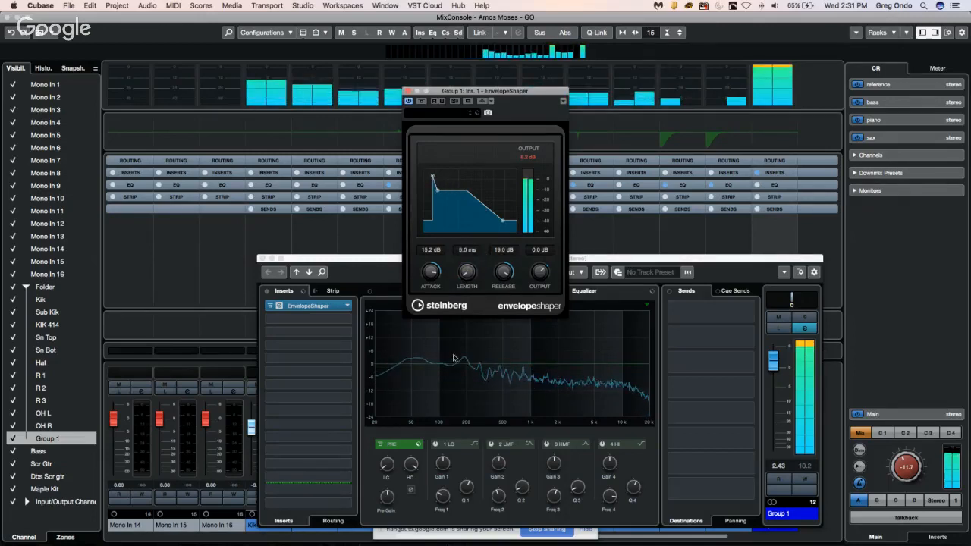
{"action": "left_click_drag", "start_coordinate": [504, 271], "coordinate": [472, 366]}
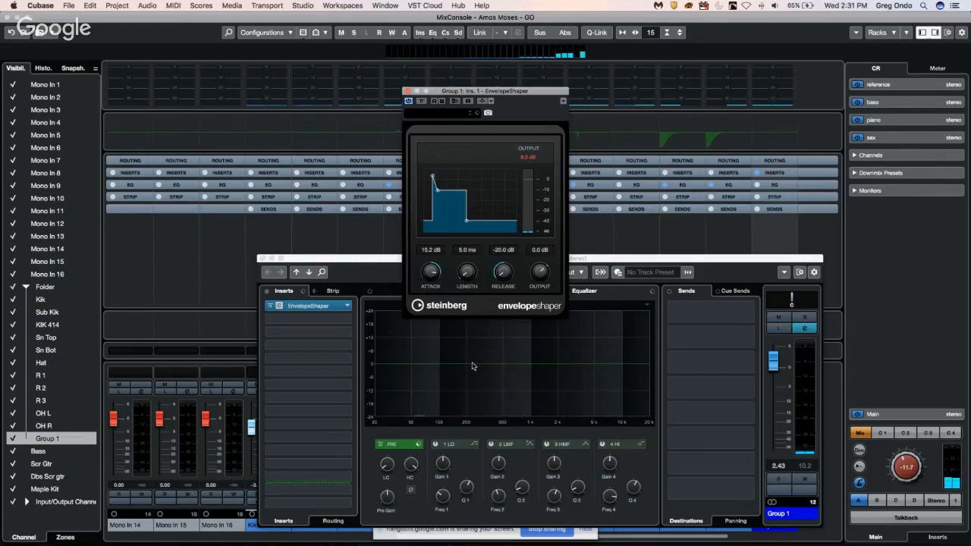
{"action": "left_click_drag", "start_coordinate": [432, 282], "coordinate": [437, 262]}
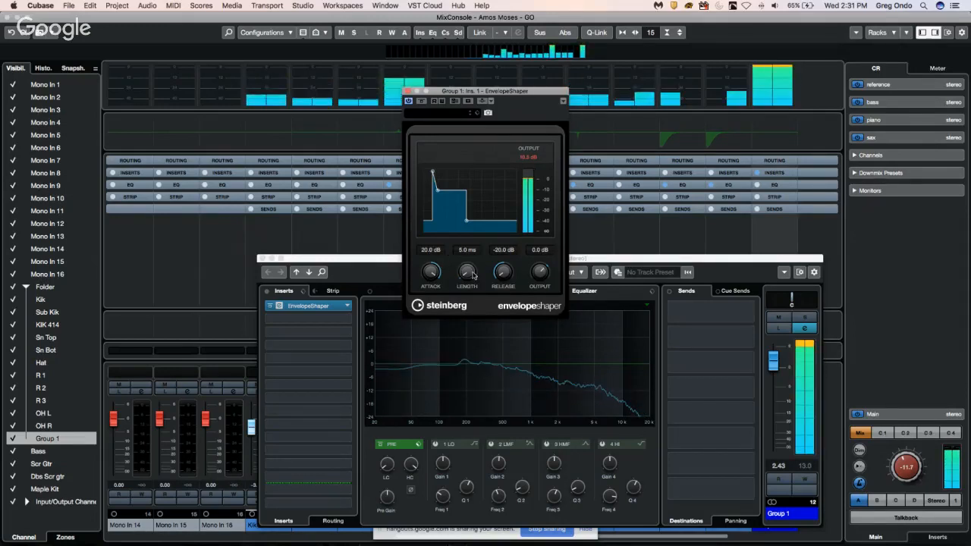
Set EnvelopeShaper to about 11.2 dB attack, 167.8 ms length and 20 dB release, and compare the drums with the plug-in switched off and on.
{"action": "left_click_drag", "start_coordinate": [467, 273], "coordinate": [528, 191]}
{"action": "left_click_drag", "start_coordinate": [467, 273], "coordinate": [429, 293]}
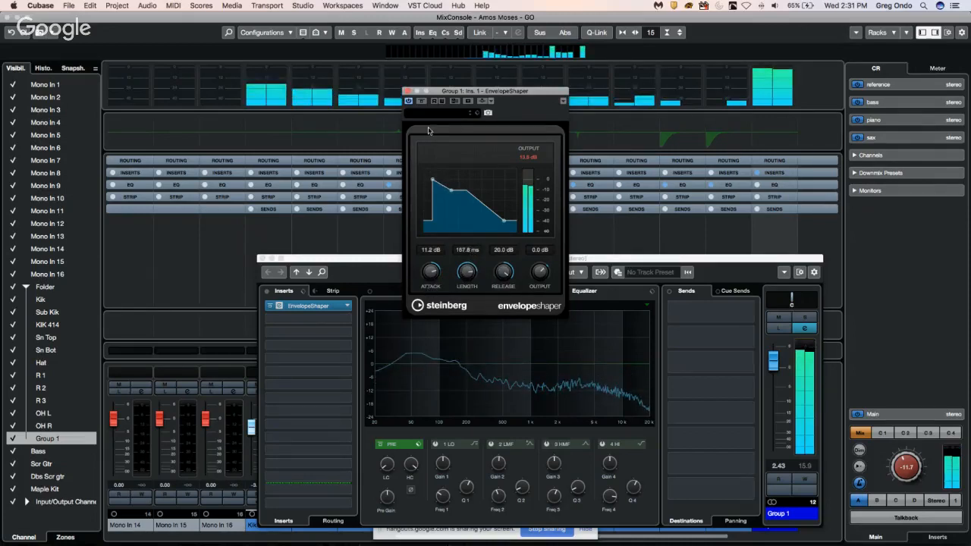
{"action": "left_click", "coordinate": [409, 101]}
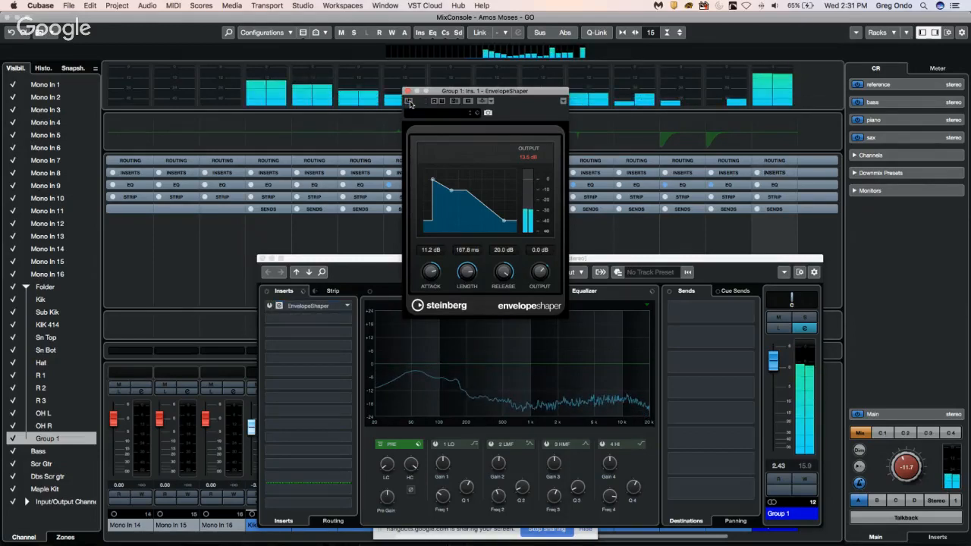
{"action": "left_click", "coordinate": [409, 100]}
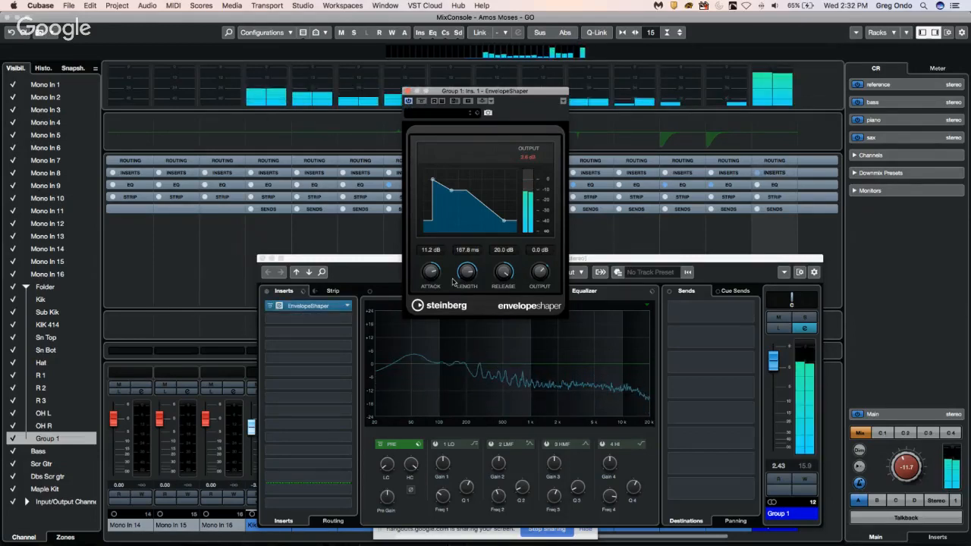
Fine-tune EnvelopeShaper to about 15.4 dB attack, 159 ms length and 16.4 dB release.
{"action": "left_click_drag", "start_coordinate": [466, 275], "coordinate": [460, 311]}
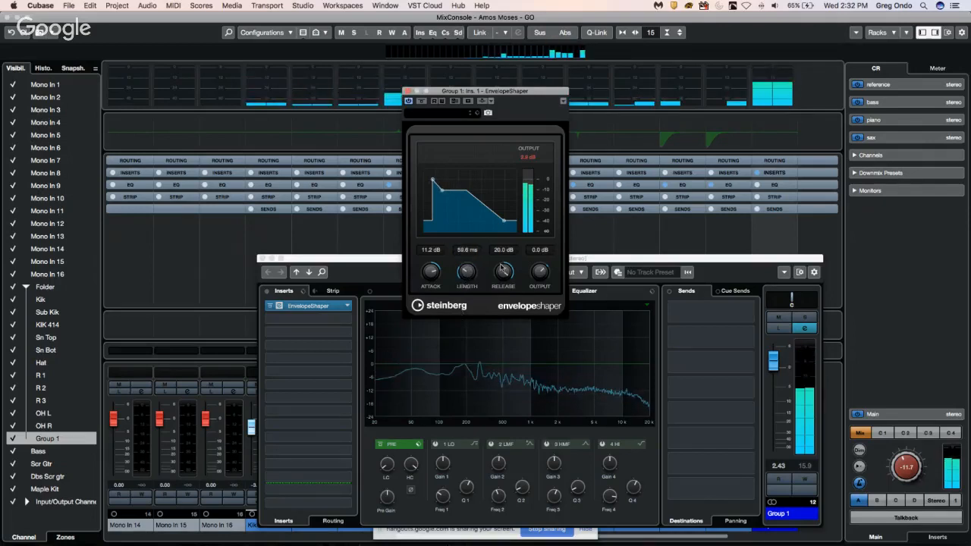
{"action": "mouse_move", "coordinate": [502, 271]}
{"action": "left_mouse_down"}
{"action": "mouse_move", "coordinate": [505, 279]}
{"action": "mouse_move", "coordinate": [499, 272]}
{"action": "left_mouse_up"}
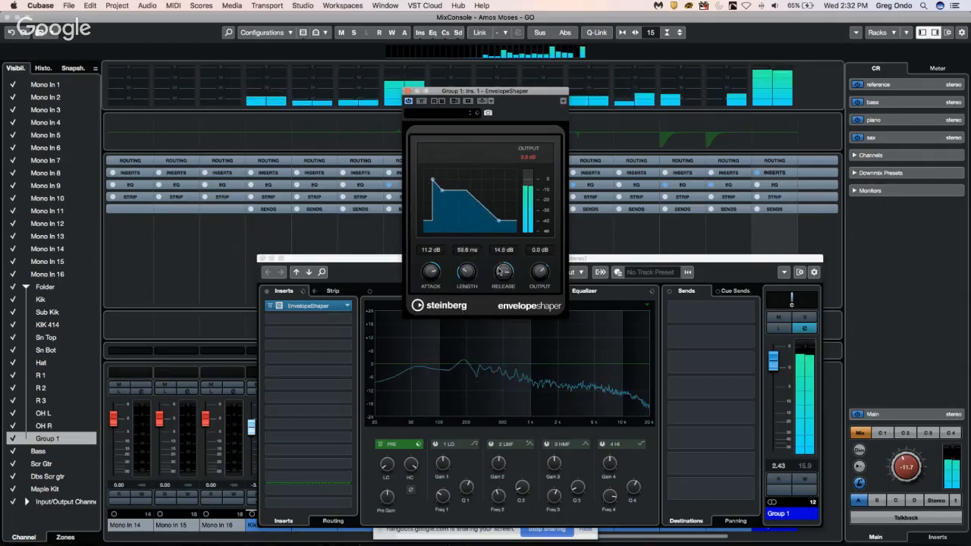
{"action": "left_click_drag", "start_coordinate": [431, 273], "coordinate": [475, 232]}
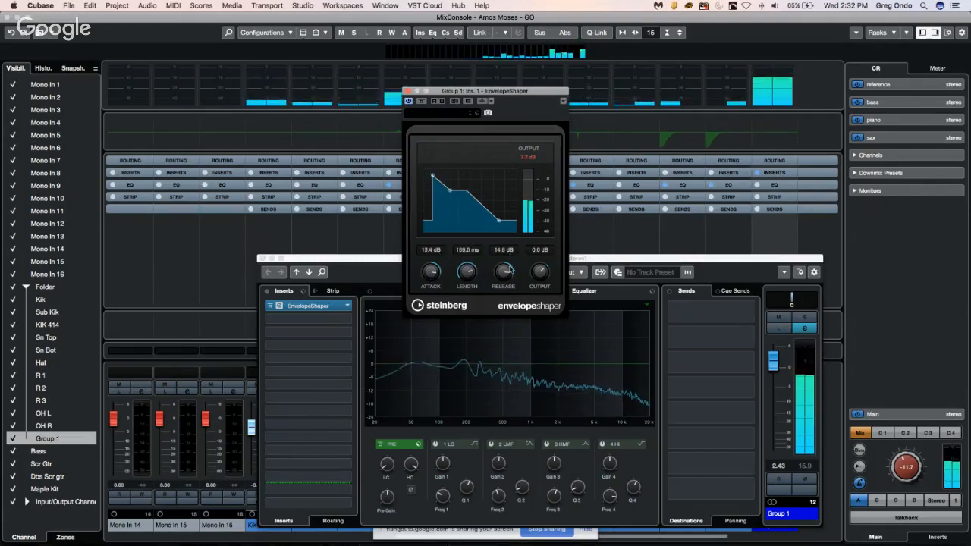
{"action": "mouse_move", "coordinate": [510, 269]}
{"action": "left_mouse_down"}
{"action": "mouse_move", "coordinate": [511, 255]}
{"action": "mouse_move", "coordinate": [498, 266]}
{"action": "mouse_move", "coordinate": [500, 256]}
{"action": "left_mouse_up"}
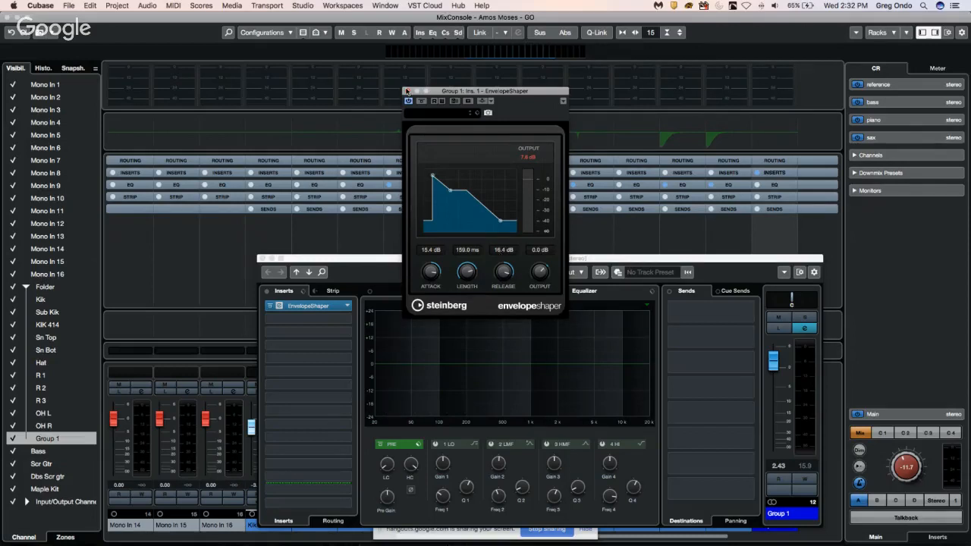
Close the EnvelopeShaper, Group 1 channel settings and MixConsole windows to return to the project window.
{"action": "left_click", "coordinate": [405, 91]}
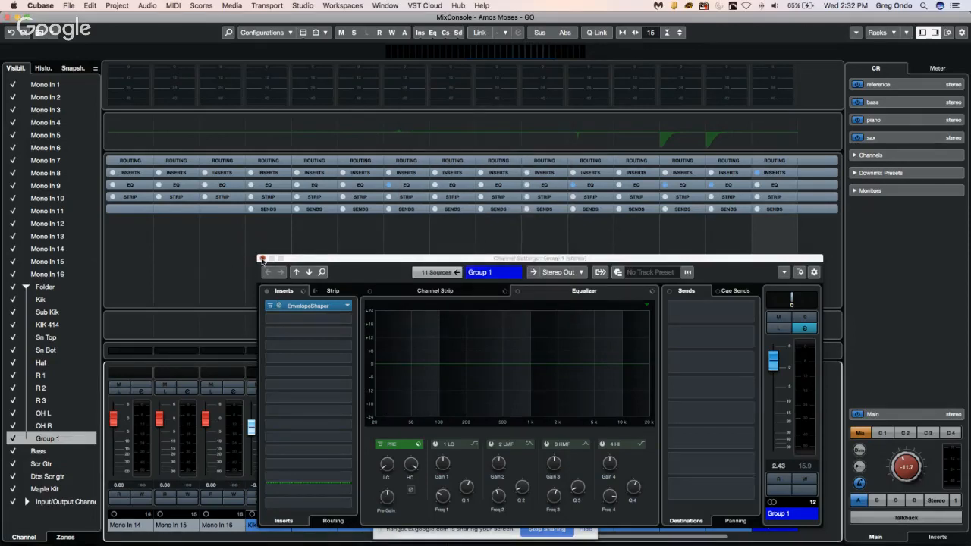
{"action": "left_click", "coordinate": [262, 259]}
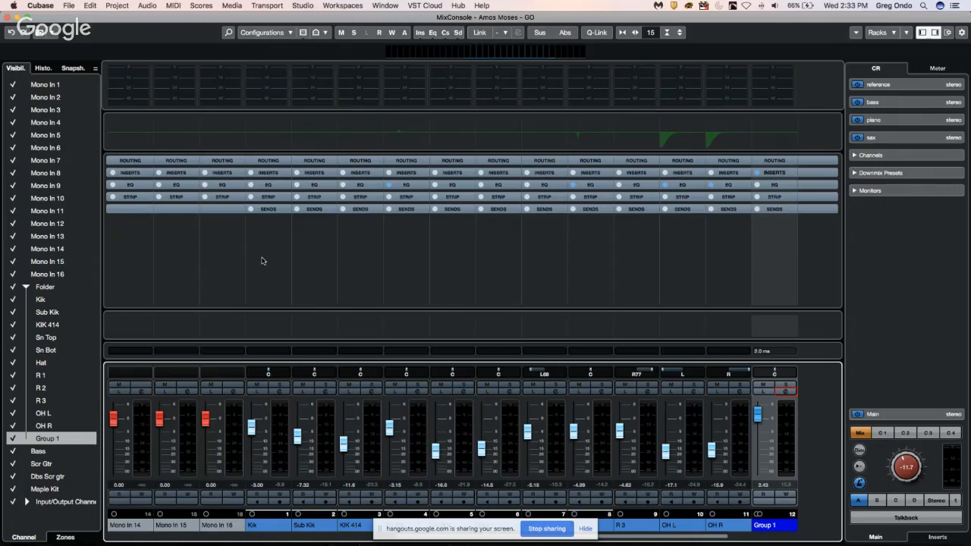
{"action": "left_click", "coordinate": [11, 7]}
{"action": "left_click", "coordinate": [211, 106]}
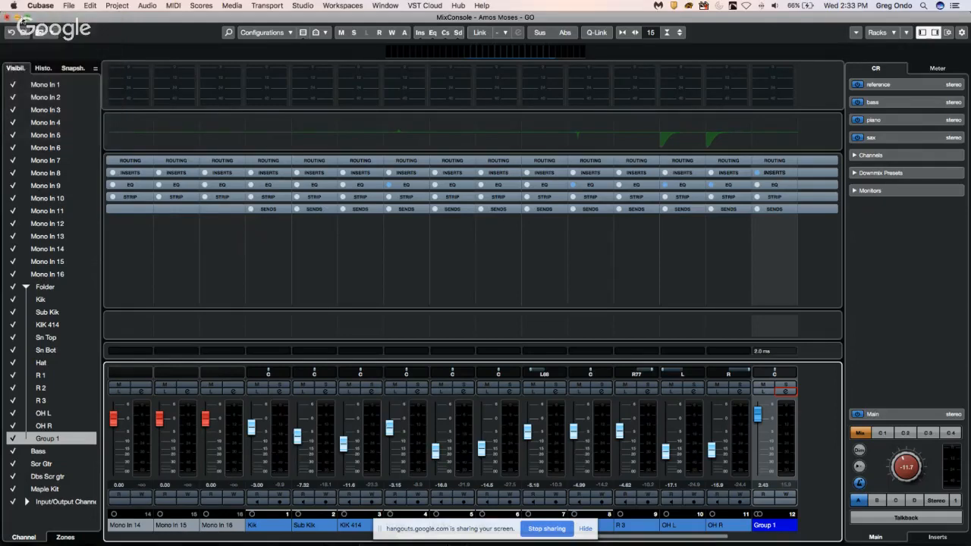
{"action": "left_click", "coordinate": [8, 17]}
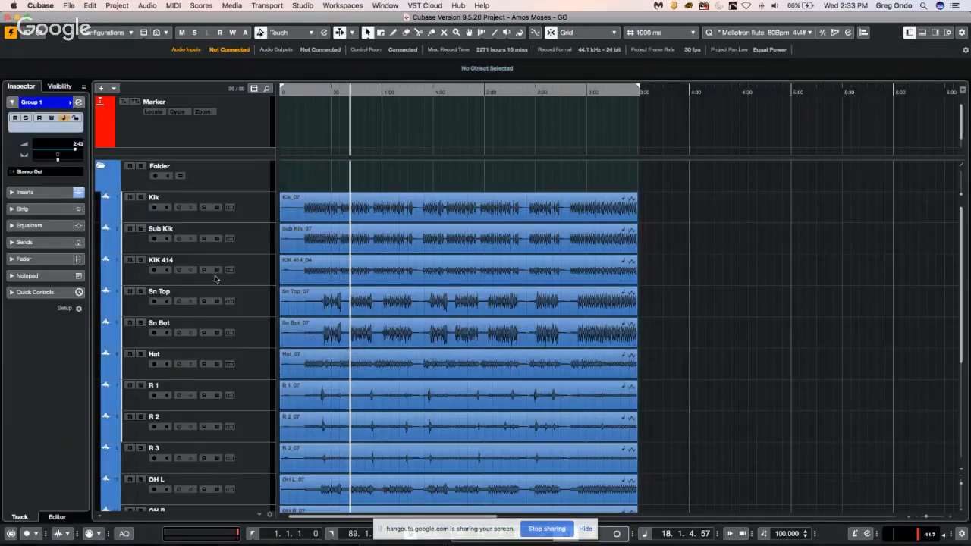
Split the Bass, Scr Gtr and Dbs Scr gtr events at about 1:45 and again at 2:33.
{"action": "scroll", "coordinate": [453, 267], "scroll_direction": "down", "scroll_amount": 5}
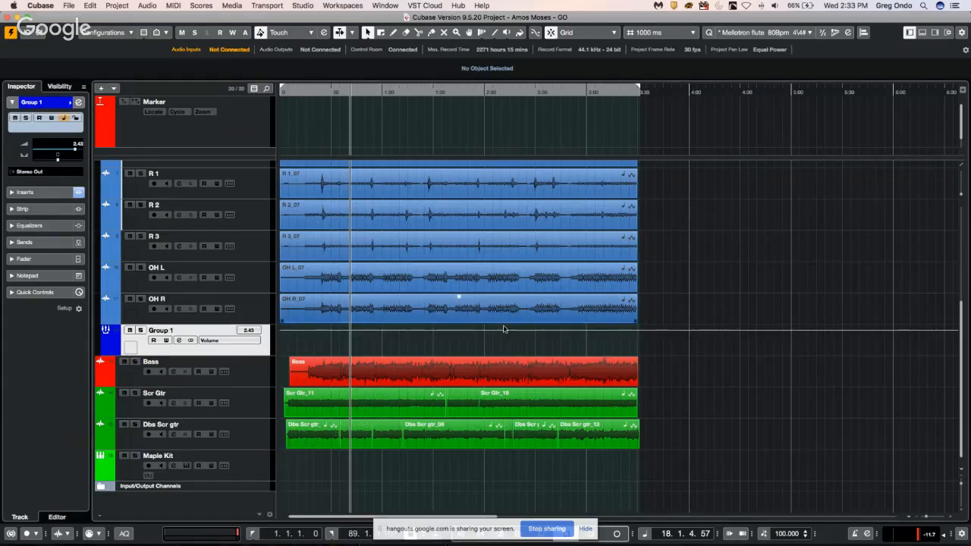
{"action": "right_click", "coordinate": [499, 350]}
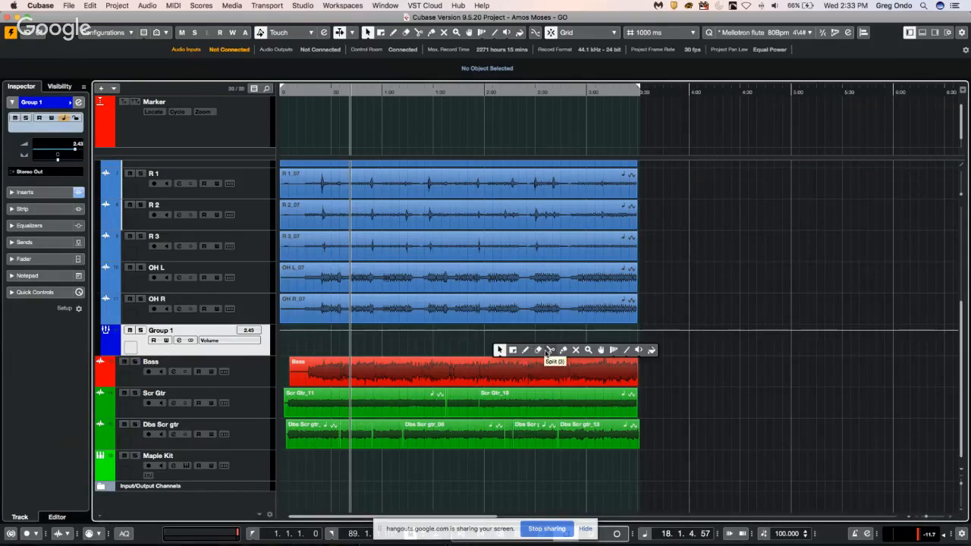
{"action": "left_click", "coordinate": [551, 351]}
{"action": "left_click", "coordinate": [459, 372]}
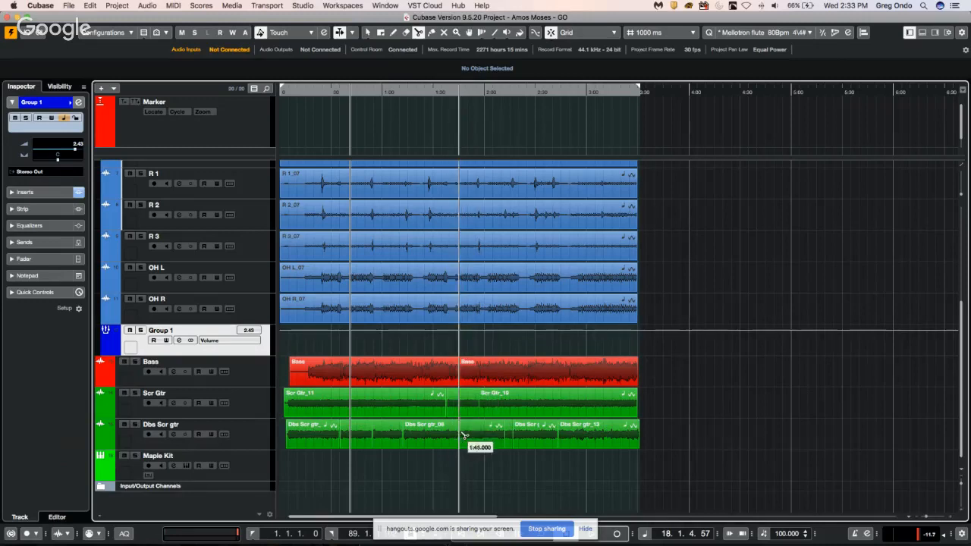
{"action": "left_click", "coordinate": [459, 434]}
{"action": "left_click", "coordinate": [458, 402]}
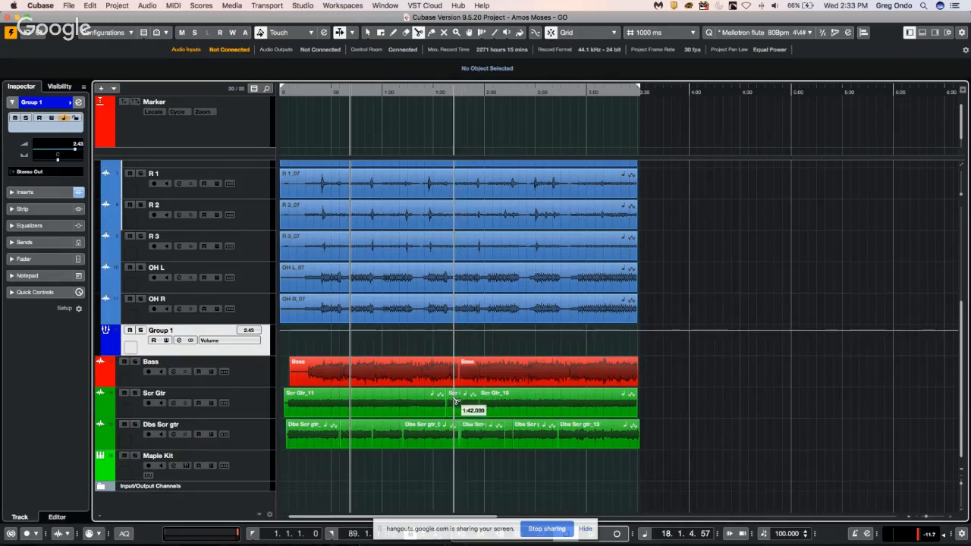
{"action": "left_click", "coordinate": [536, 372]}
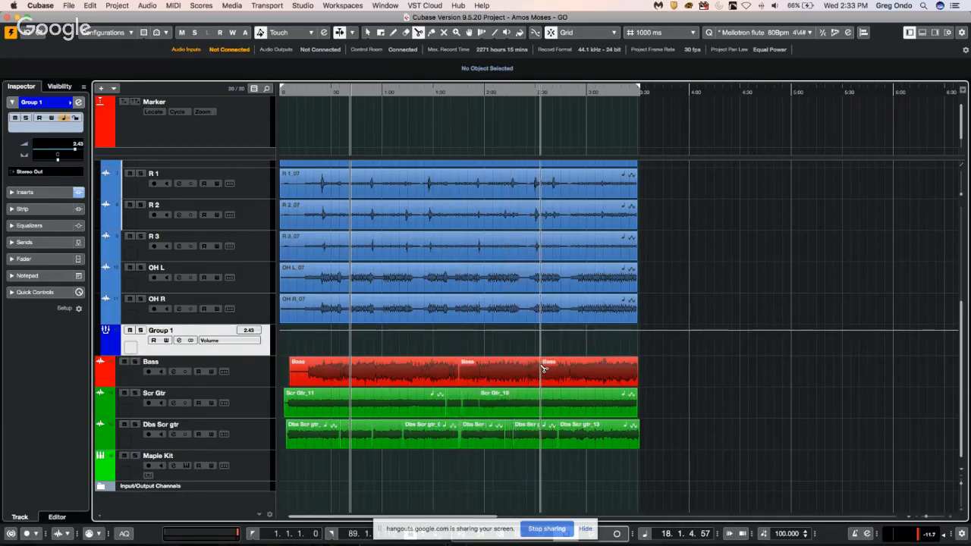
{"action": "left_click", "coordinate": [537, 396]}
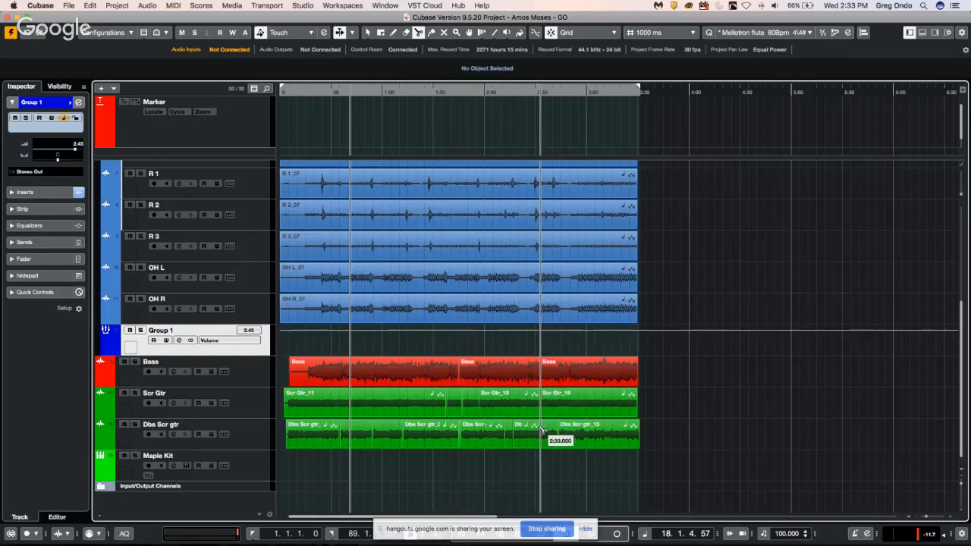
Select the middle segments on the Bass, Scr Gtr and Dbs Scr gtr tracks and move them so the Bass segment starts at 4:29.
{"action": "right_click", "coordinate": [513, 405]}
{"action": "left_click", "coordinate": [514, 405]}
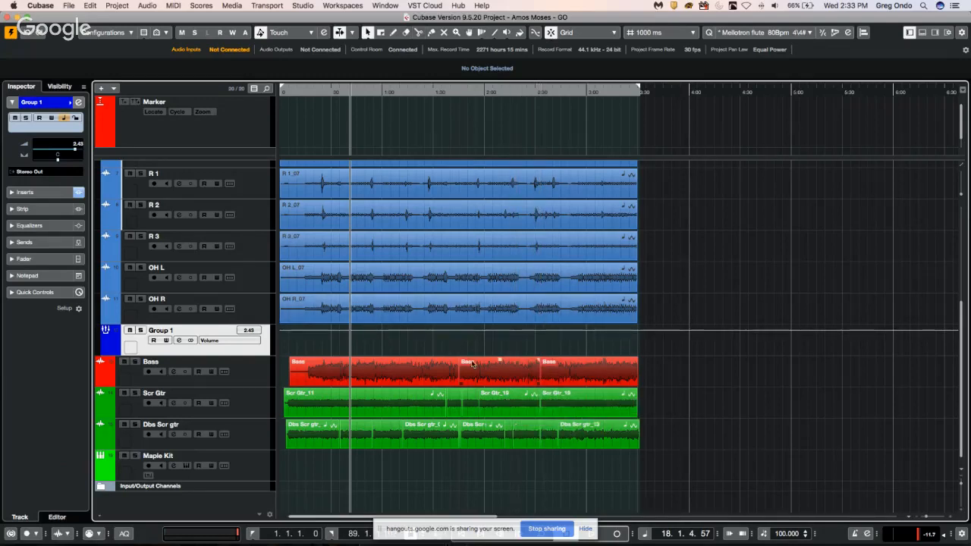
{"action": "left_click_drag", "start_coordinate": [499, 351], "coordinate": [513, 455]}
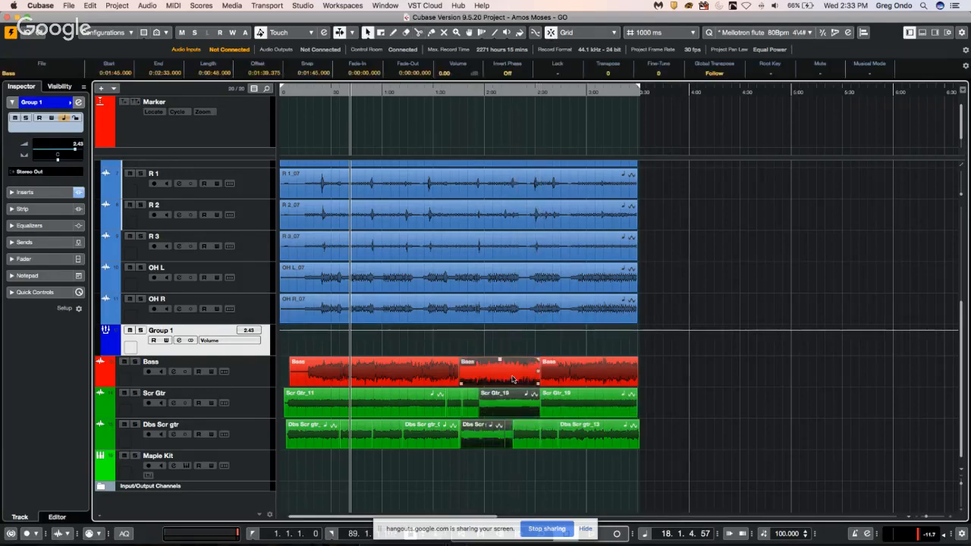
{"action": "left_click_drag", "start_coordinate": [513, 379], "coordinate": [786, 372]}
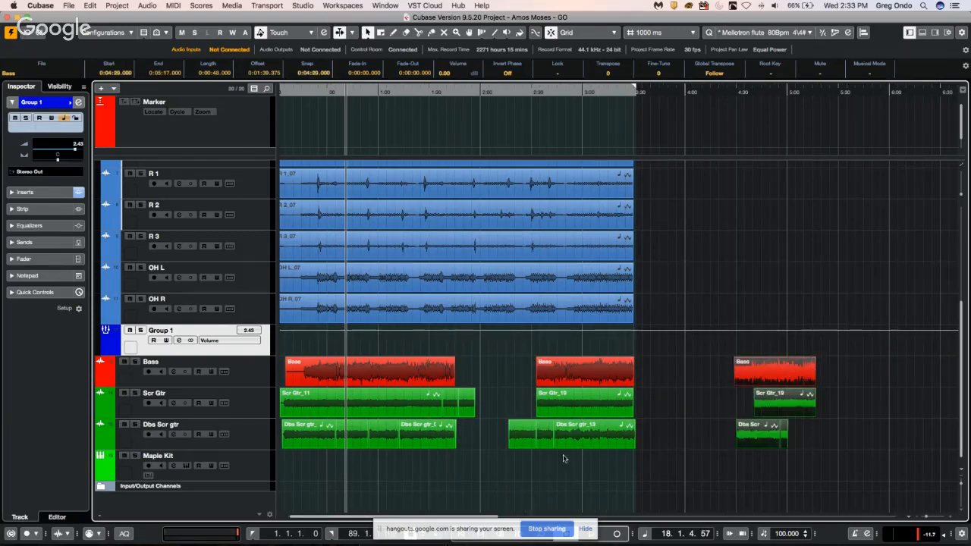
Create a new empty project and accept a project folder location for it.
{"action": "left_click", "coordinate": [70, 6]}
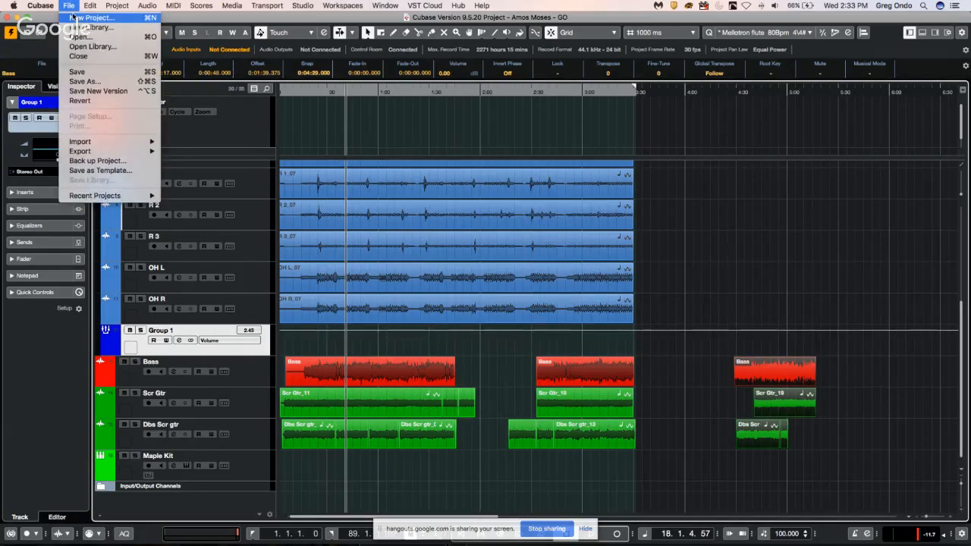
{"action": "left_click", "coordinate": [76, 17]}
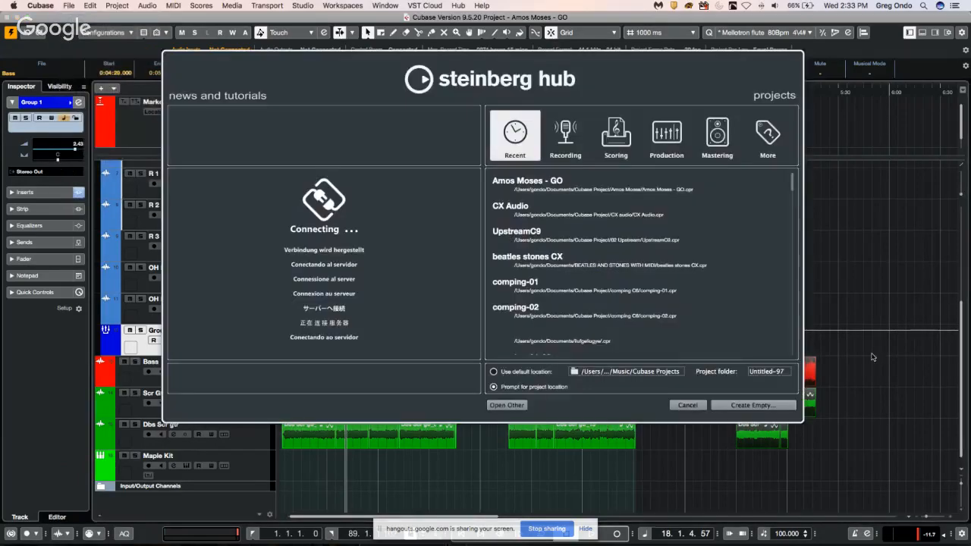
{"action": "left_click", "coordinate": [740, 405]}
{"action": "left_click", "coordinate": [749, 304]}
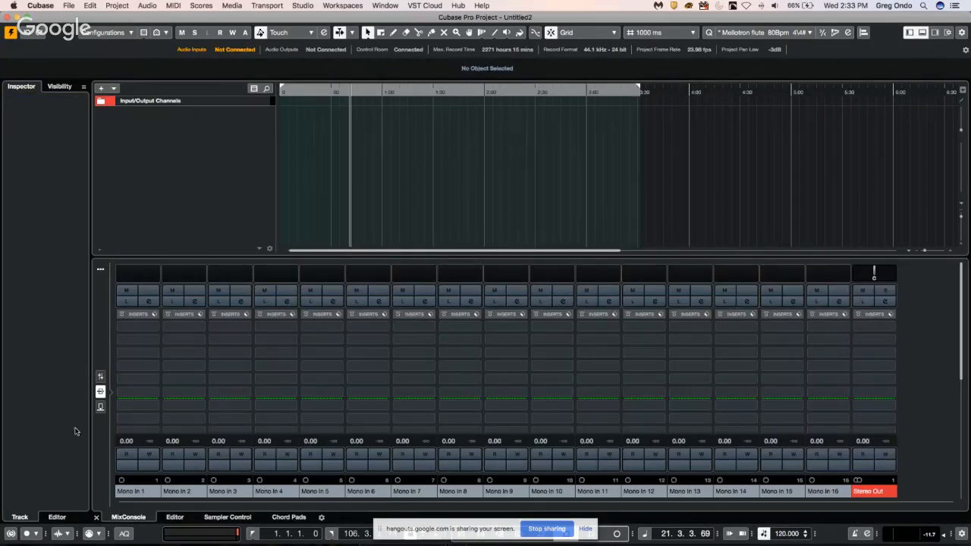
Arrange the project windows so the empty project's event area shows above the Amos Moses window, with its Bass segments in view.
{"action": "left_click", "coordinate": [100, 378]}
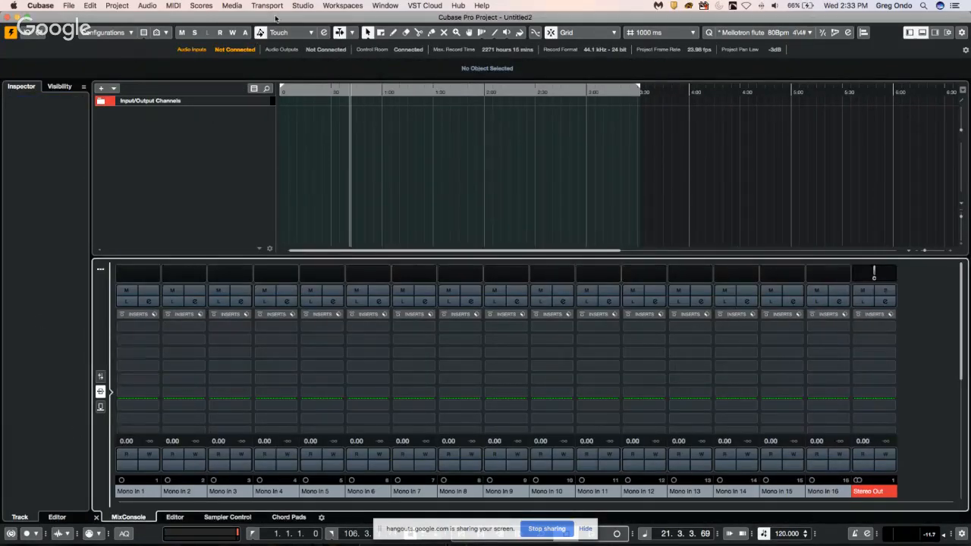
{"action": "left_click_drag", "start_coordinate": [275, 17], "coordinate": [33, 185]}
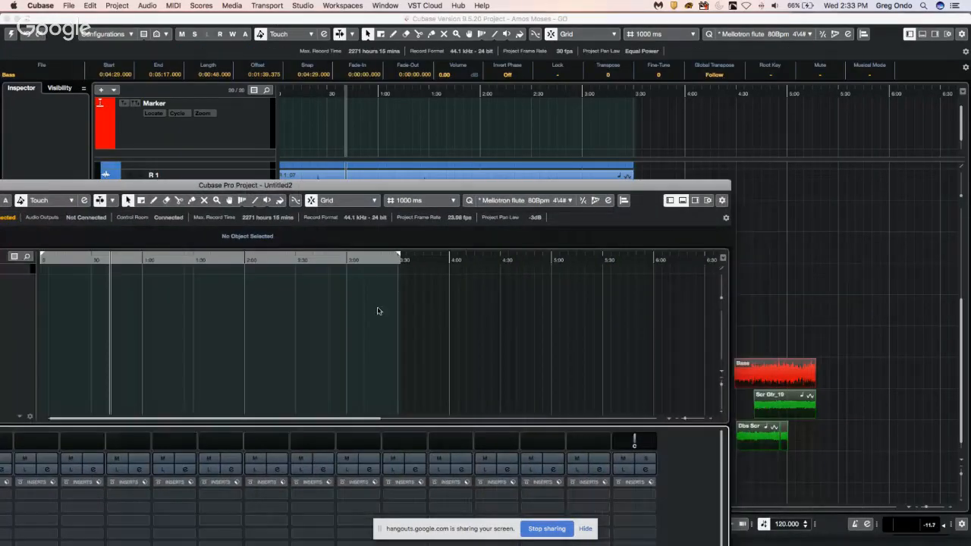
{"action": "left_click_drag", "start_coordinate": [795, 376], "coordinate": [789, 348]}
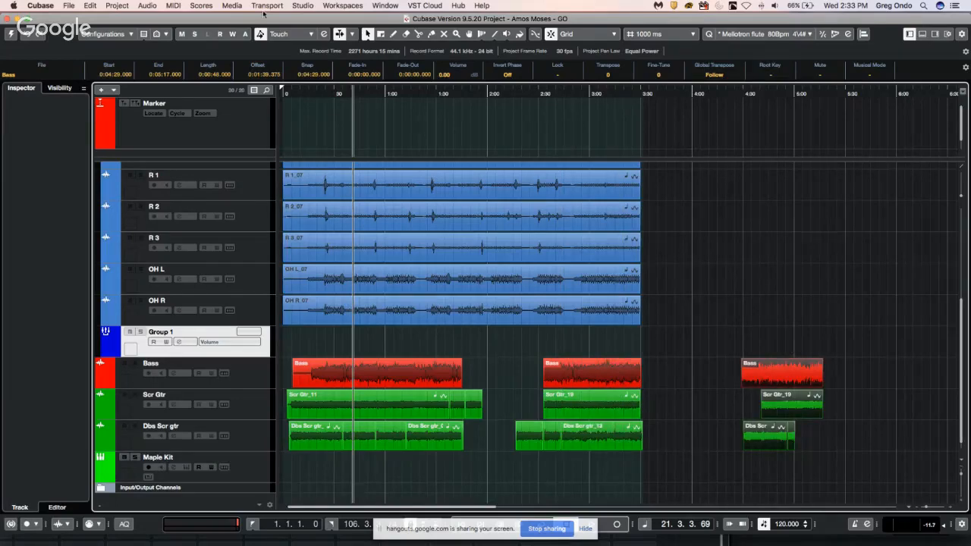
{"action": "left_click_drag", "start_coordinate": [269, 21], "coordinate": [111, 260]}
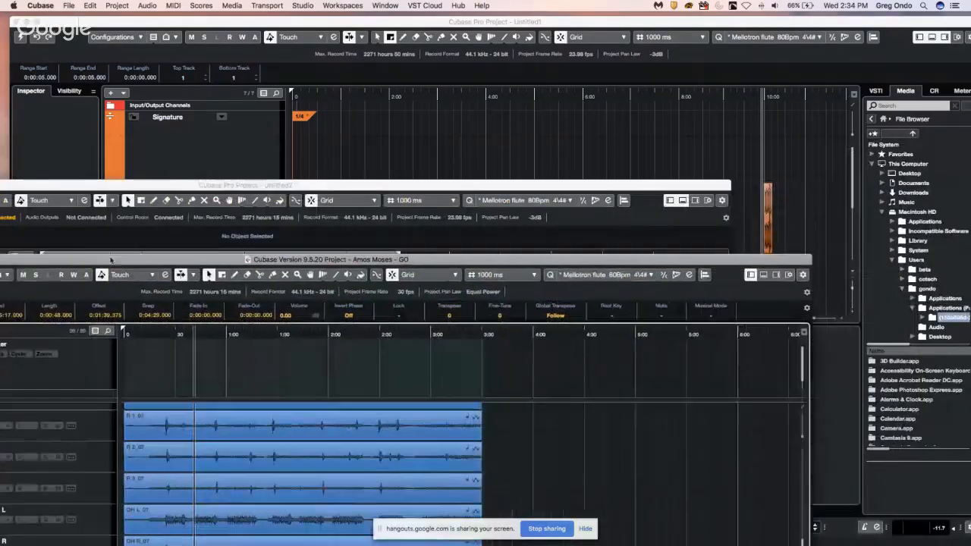
{"action": "left_click_drag", "start_coordinate": [312, 183], "coordinate": [331, 12]}
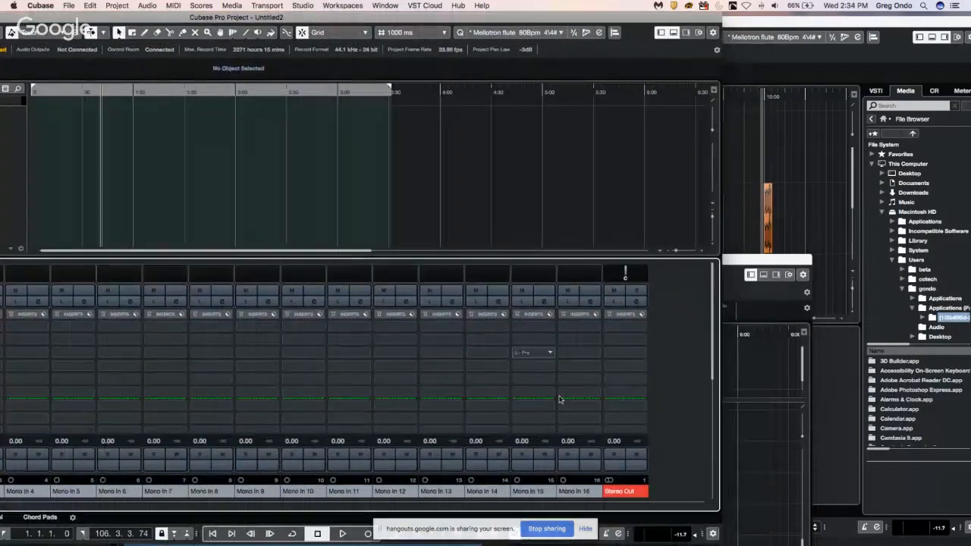
{"action": "left_click", "coordinate": [791, 478]}
{"action": "scroll", "coordinate": [668, 474], "scroll_direction": "down", "scroll_amount": 2}
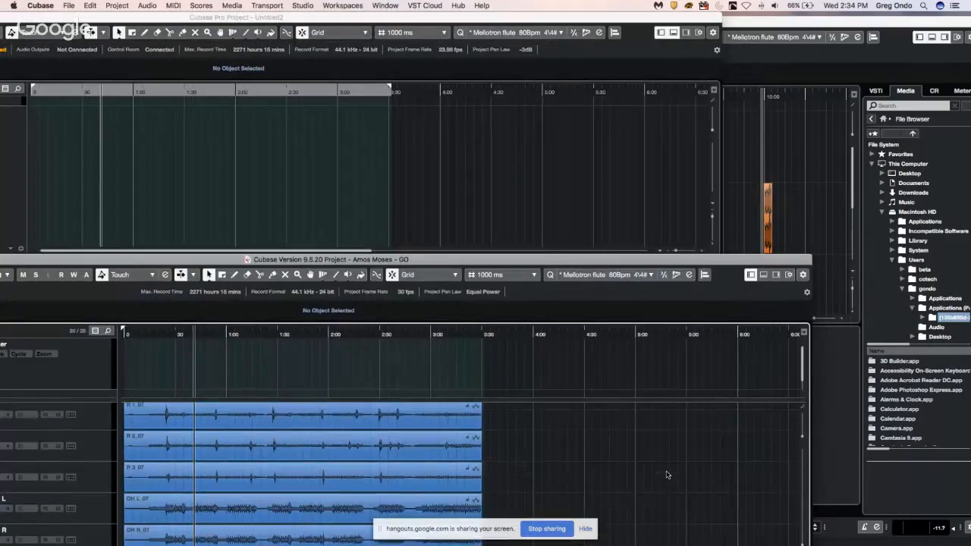
{"action": "left_click_drag", "start_coordinate": [634, 259], "coordinate": [789, 220]}
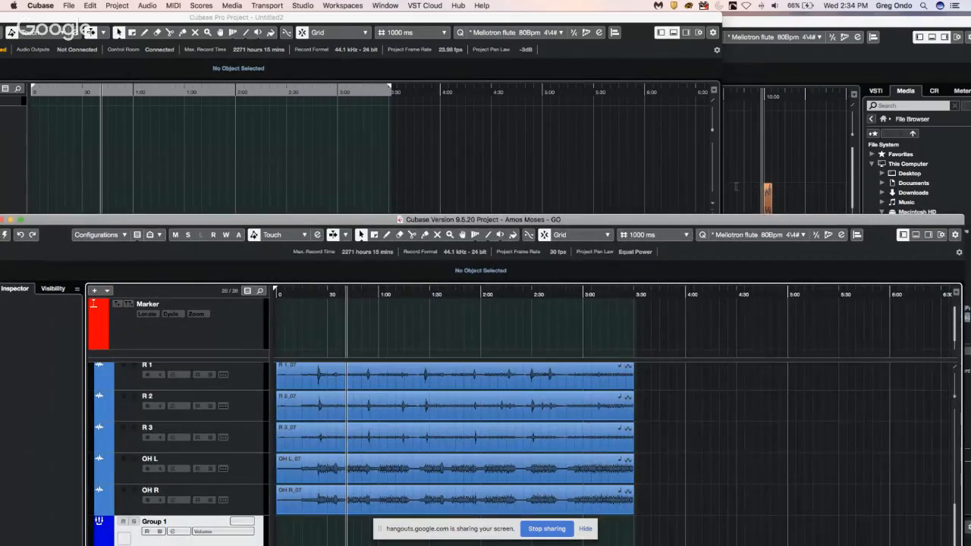
{"action": "left_click_drag", "start_coordinate": [741, 221], "coordinate": [769, 179]}
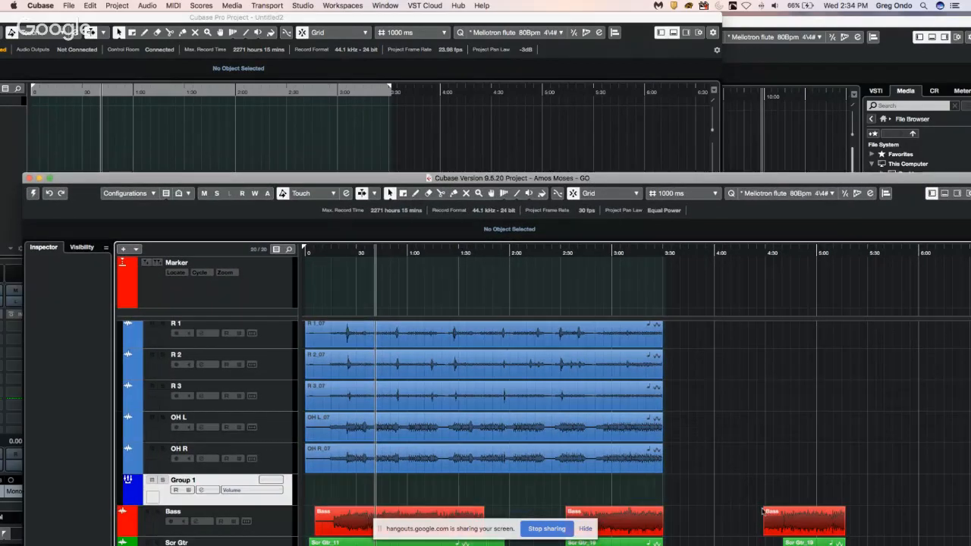
Copy the Bass and Scr Gtr events starting at 2:33 into the new project at 2:45, copying their files to the working directory.
{"action": "left_click", "coordinate": [814, 513]}
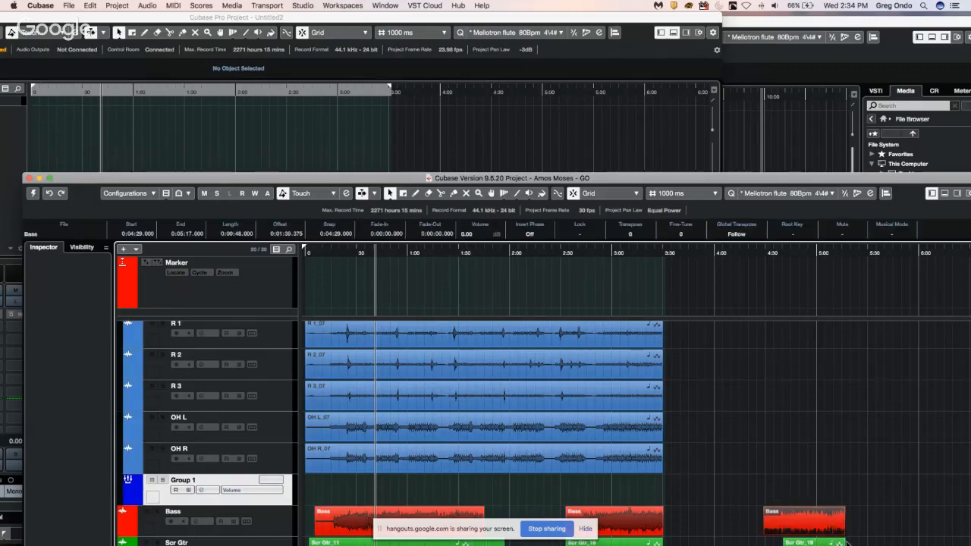
{"action": "left_click_drag", "start_coordinate": [711, 506], "coordinate": [585, 543]}
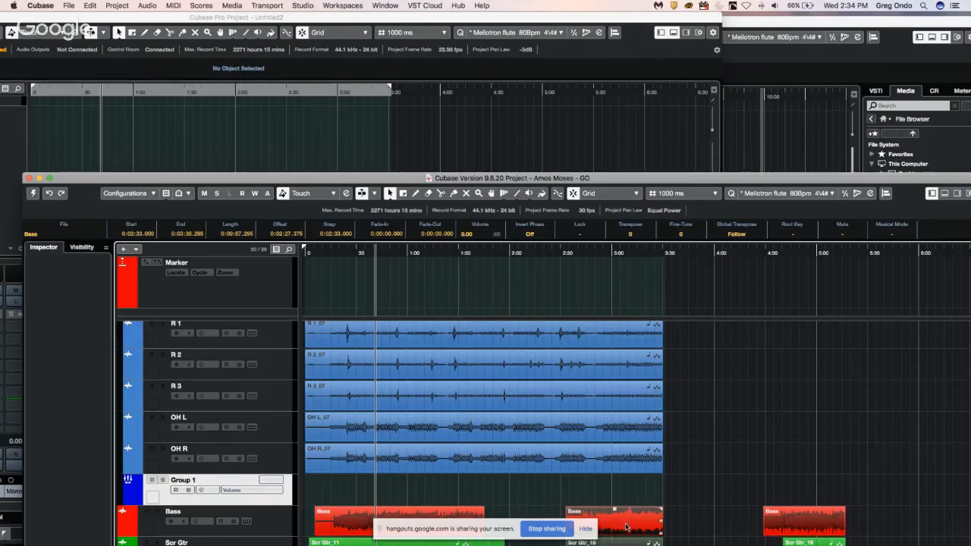
{"action": "left_click", "coordinate": [532, 112]}
{"action": "left_click_drag", "start_coordinate": [533, 113], "coordinate": [312, 121]}
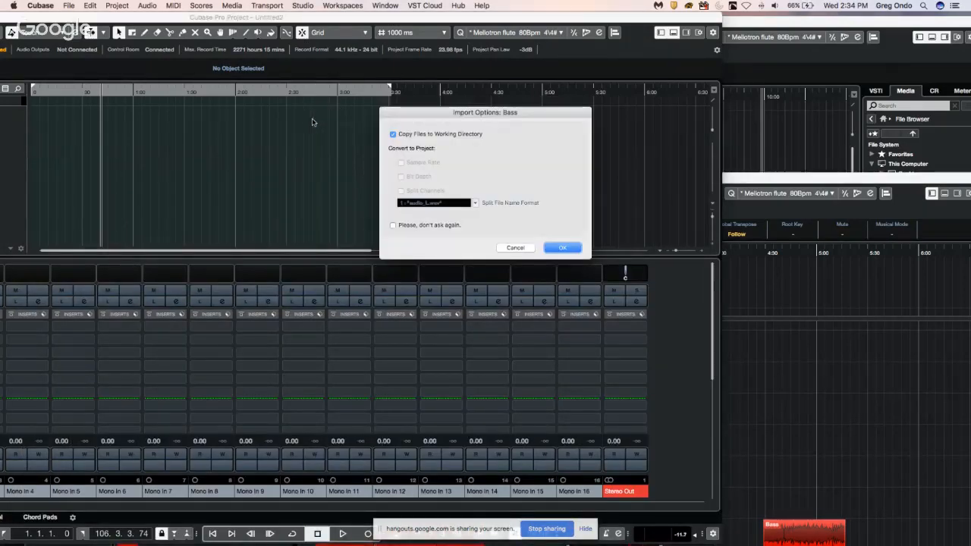
{"action": "left_click", "coordinate": [562, 248]}
{"action": "left_click", "coordinate": [562, 250]}
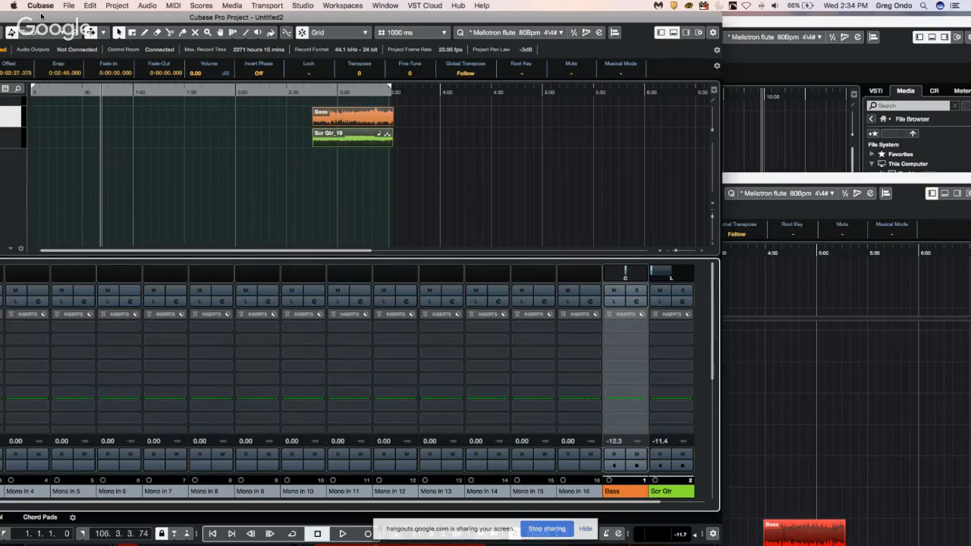
Import both audio tracks from the project 2 mono to stereo.cpr in the Auto LFO folder as new tracks.
{"action": "left_click_drag", "start_coordinate": [41, 16], "coordinate": [279, 18]}
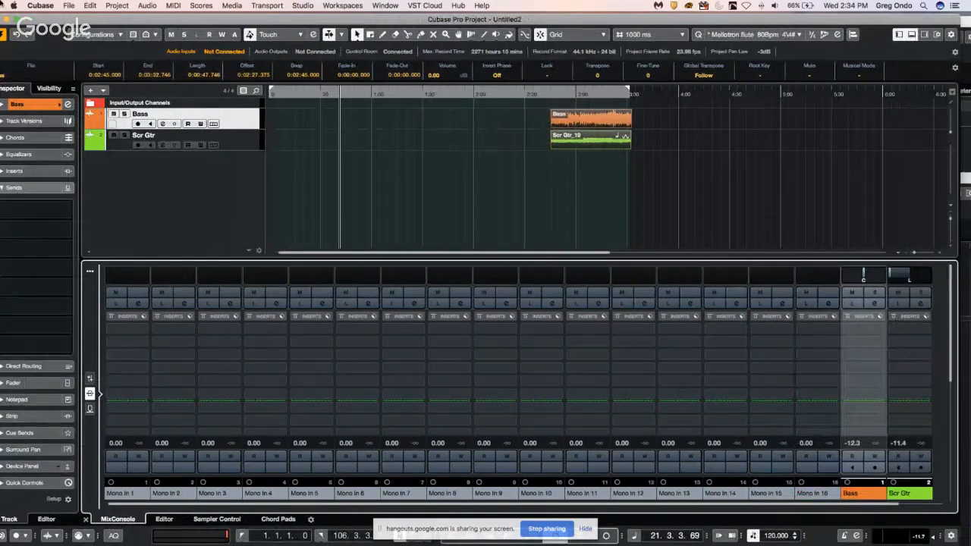
{"action": "left_click", "coordinate": [69, 6]}
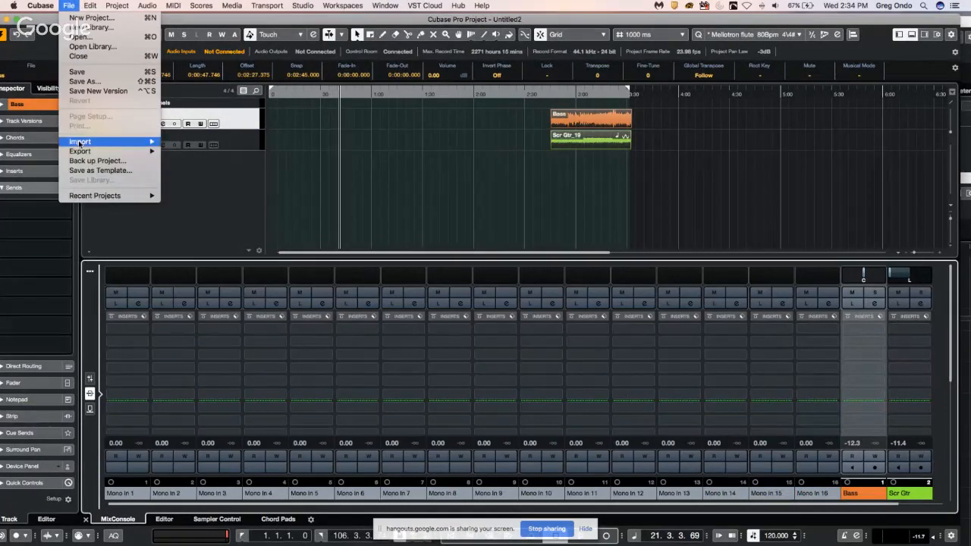
{"action": "mouse_move", "coordinate": [80, 142]}
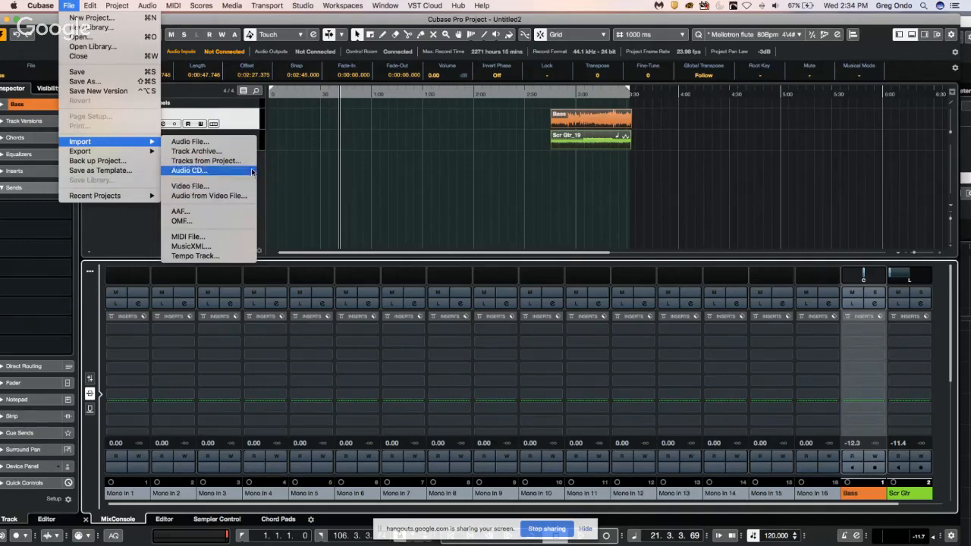
{"action": "left_click", "coordinate": [227, 161]}
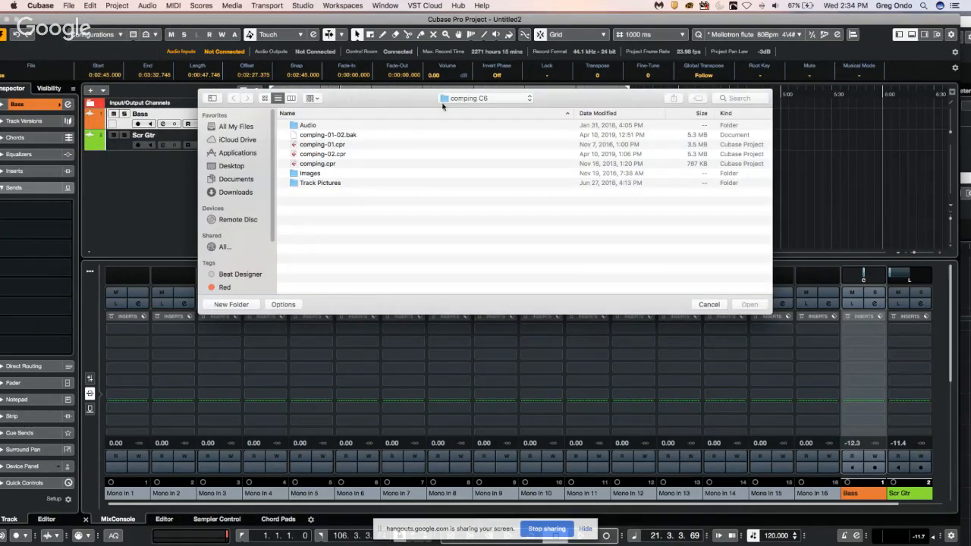
{"action": "left_click", "coordinate": [485, 98]}
{"action": "left_click", "coordinate": [474, 109]}
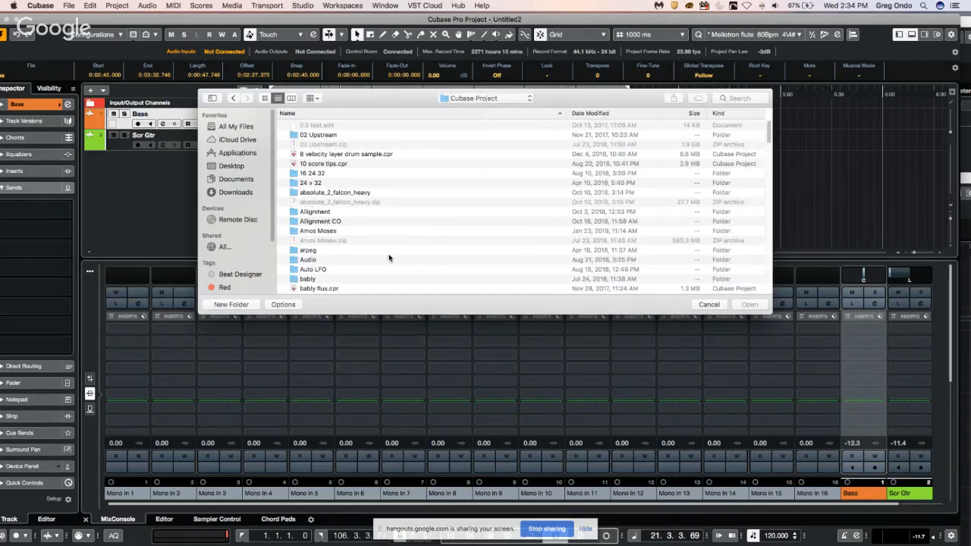
{"action": "double_click", "coordinate": [307, 270]}
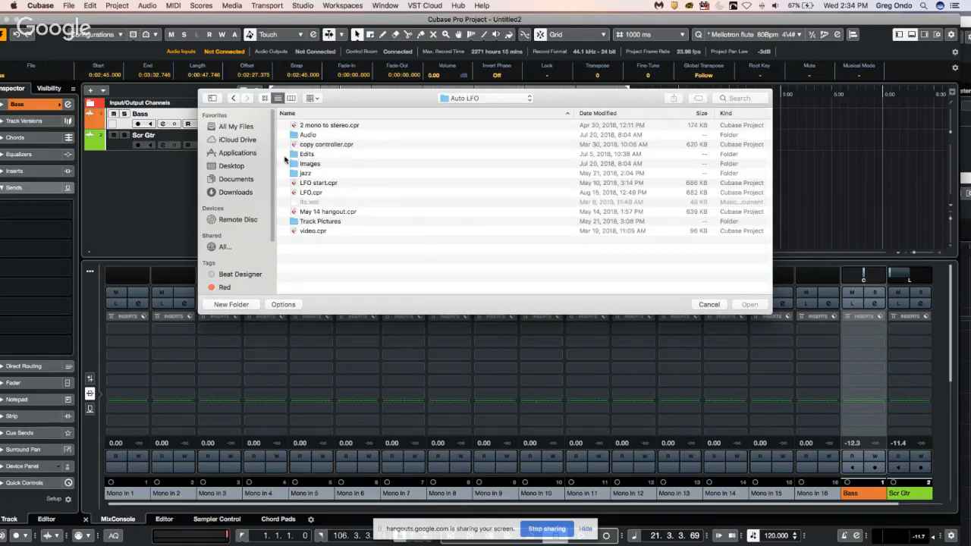
{"action": "left_click", "coordinate": [313, 126]}
{"action": "double_click", "coordinate": [313, 126]}
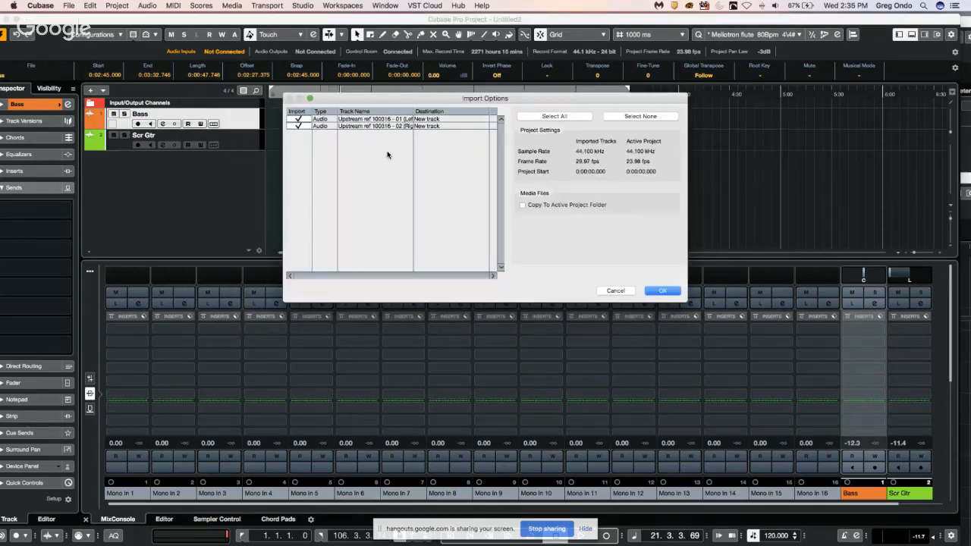
{"action": "left_click", "coordinate": [667, 294]}
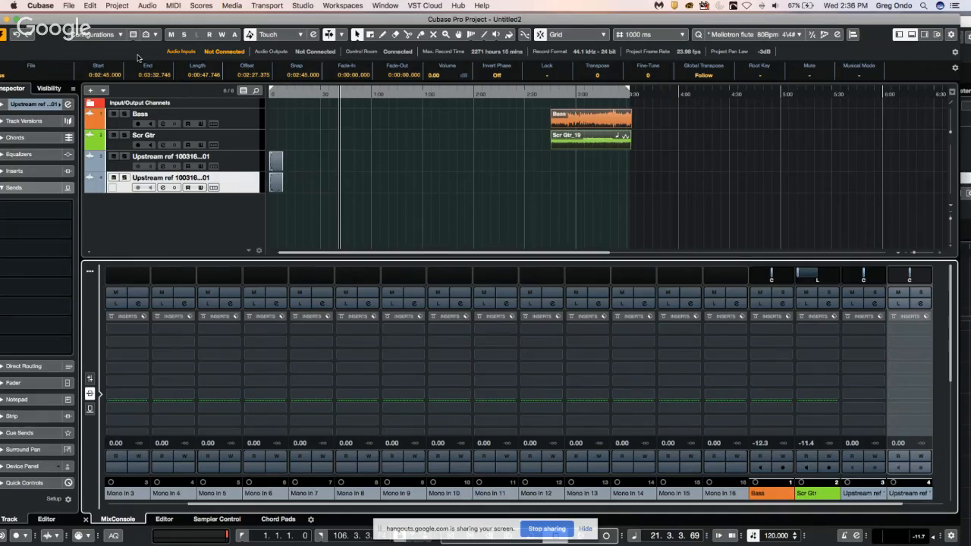
Show the faders in the docked MixConsole, reduce its height, and open the On-Screen Keyboard.
{"action": "left_click", "coordinate": [89, 378]}
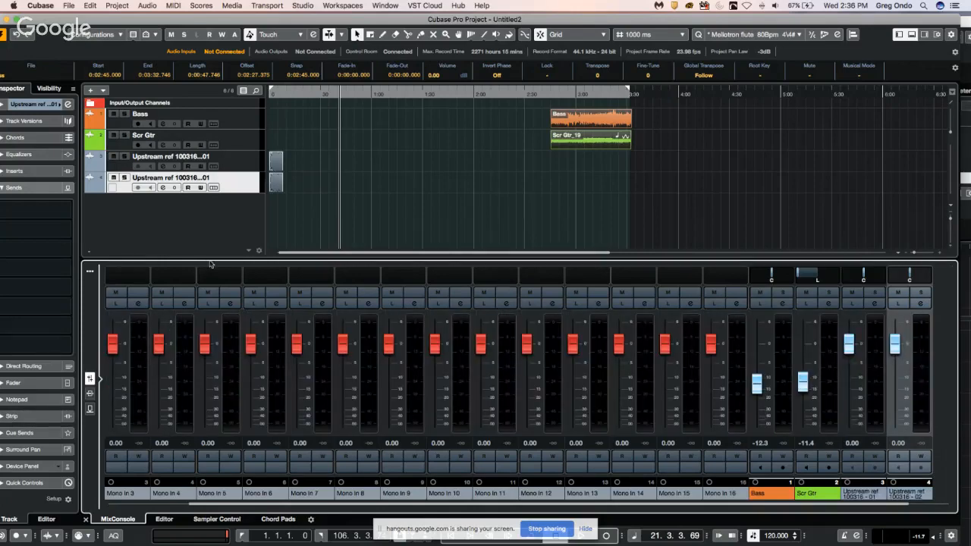
{"action": "left_click_drag", "start_coordinate": [212, 258], "coordinate": [213, 333]}
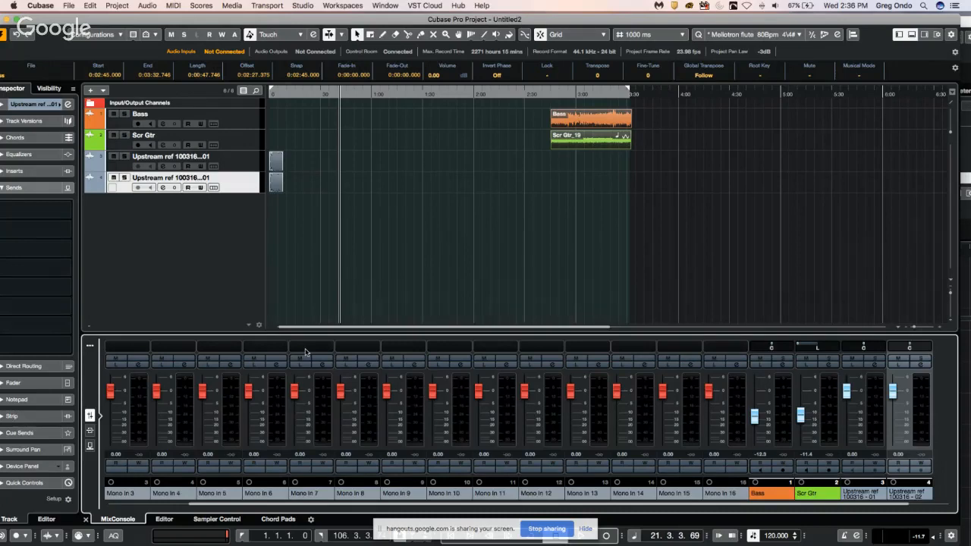
{"action": "key", "text": "alt+k"}
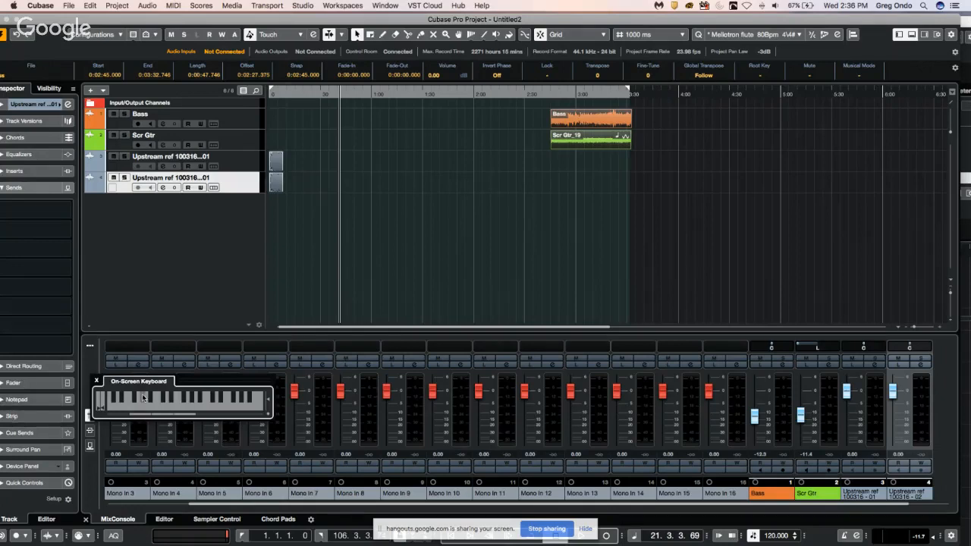
Play a series of notes on the On-Screen Keyboard with the computer keys and directly on its piano keys.
{"action": "key", "text": "q"}
{"action": "key", "text": "q"}
{"action": "key", "text": "t"}
{"action": "key", "text": "w"}
{"action": "key", "text": "r"}
{"action": "key", "text": "y"}
{"action": "key", "text": "w"}
{"action": "key", "text": "r"}
{"action": "key", "text": "y"}
{"action": "key", "text": "w"}
{"action": "key", "text": "r"}
{"action": "key", "text": "a"}
{"action": "mouse_move", "coordinate": [234, 407]}
{"action": "left_mouse_down"}
{"action": "mouse_move", "coordinate": [183, 408]}
{"action": "mouse_move", "coordinate": [239, 406]}
{"action": "left_mouse_up"}
{"action": "left_click", "coordinate": [162, 408]}
{"action": "mouse_move", "coordinate": [161, 408]}
{"action": "left_mouse_down"}
{"action": "mouse_move", "coordinate": [189, 407]}
{"action": "mouse_move", "coordinate": [180, 392]}
{"action": "mouse_move", "coordinate": [169, 408]}
{"action": "mouse_move", "coordinate": [201, 411]}
{"action": "left_mouse_up"}
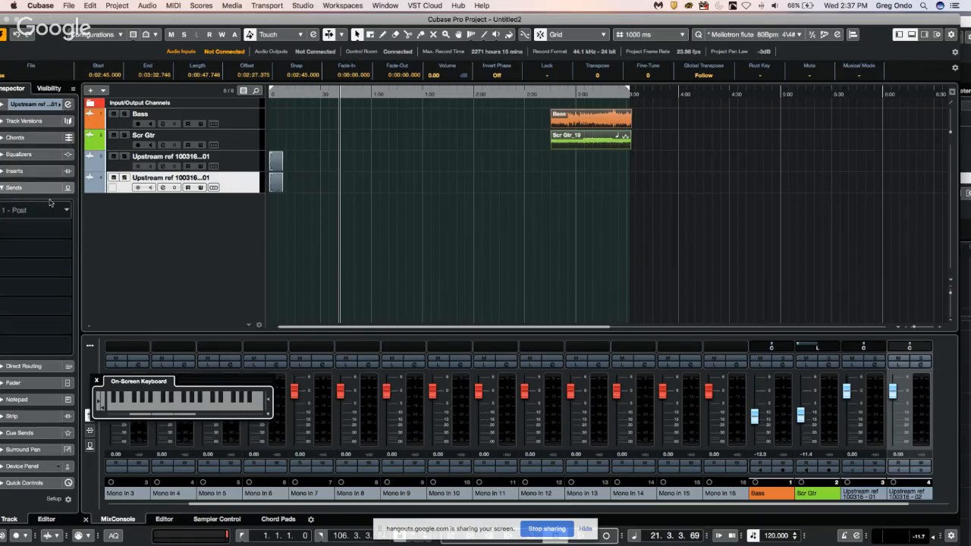
Load ModMachine and MonoDelay into the first two insert slots of the lower Upstream ref track.
{"action": "left_click", "coordinate": [243, 180]}
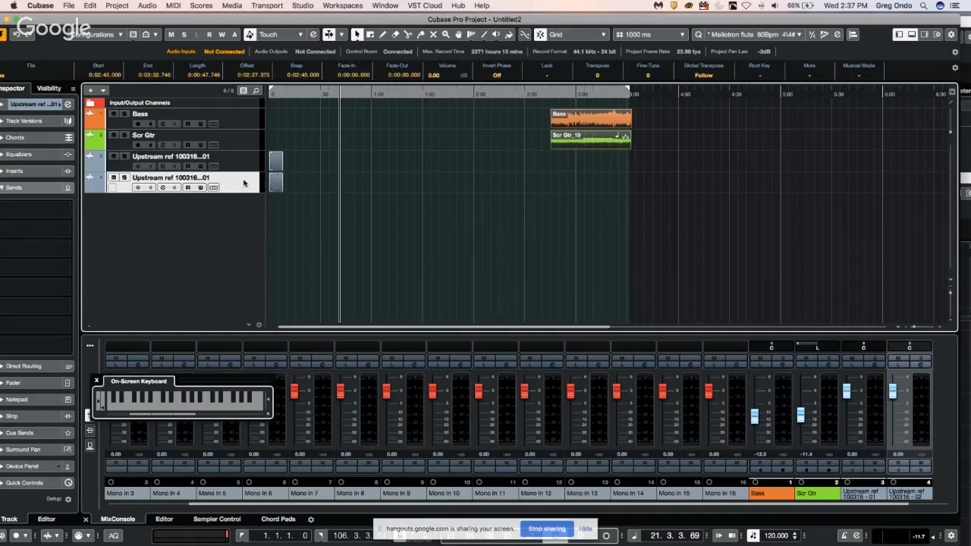
{"action": "left_click", "coordinate": [30, 172]}
{"action": "left_click", "coordinate": [64, 190]}
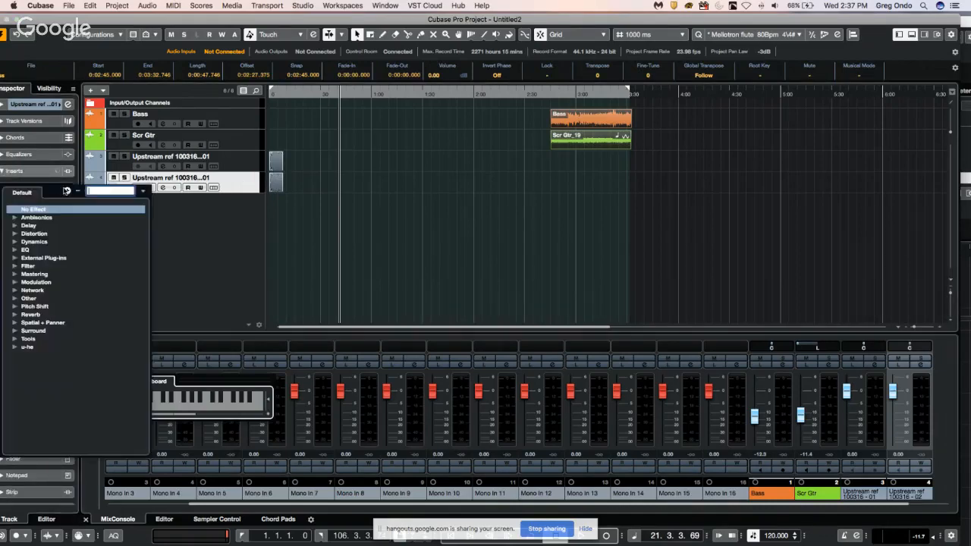
{"action": "left_click", "coordinate": [14, 225]}
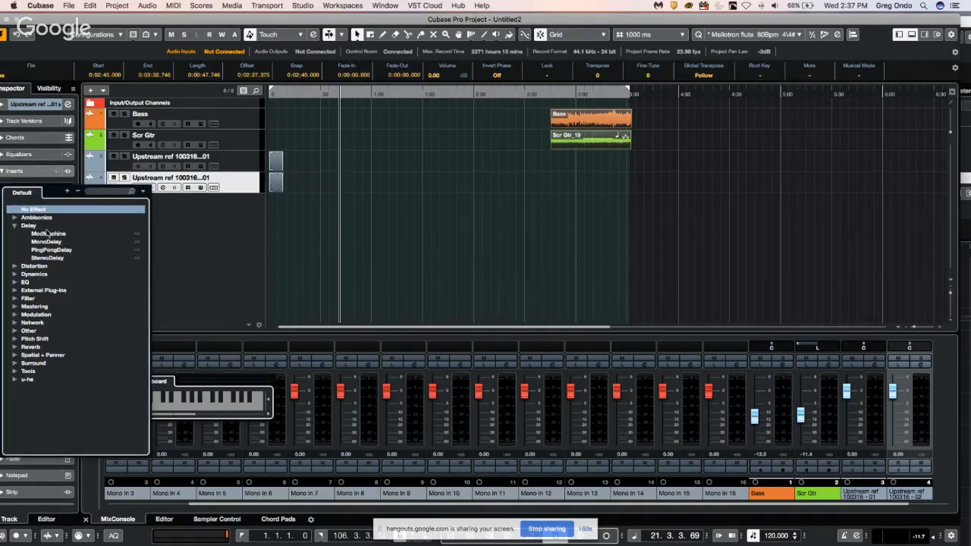
{"action": "left_click", "coordinate": [47, 234]}
{"action": "left_click", "coordinate": [38, 205]}
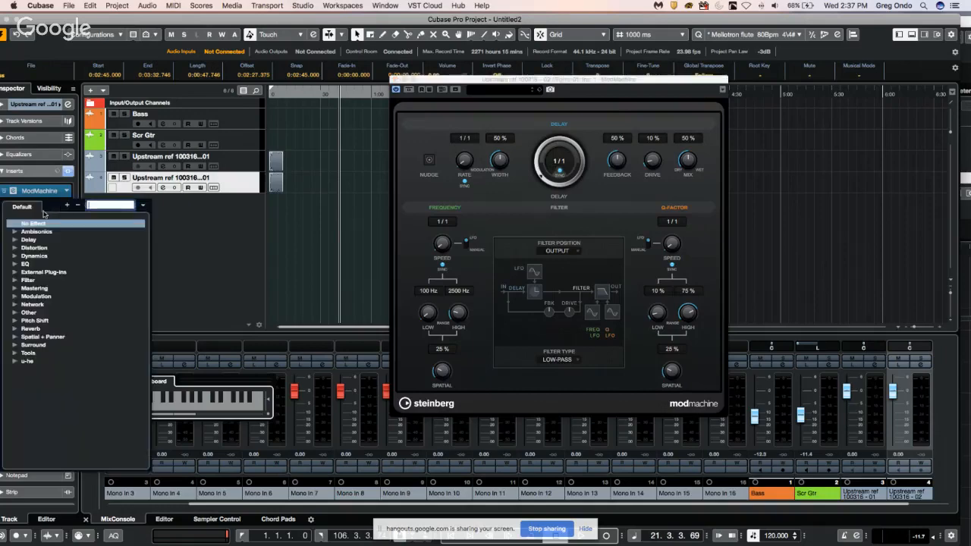
{"action": "left_click", "coordinate": [14, 240]}
{"action": "left_click", "coordinate": [47, 255]}
Add DaTube and DJ-Eq in the third and fourth insert slots of the lower Upstream ref track.
{"action": "left_click", "coordinate": [38, 220]}
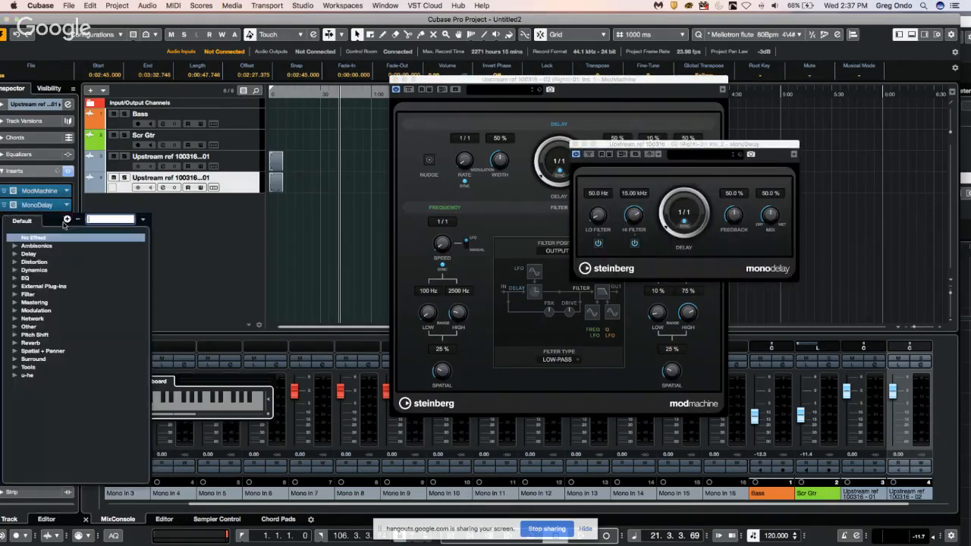
{"action": "left_click", "coordinate": [14, 261]}
{"action": "left_click", "coordinate": [57, 286]}
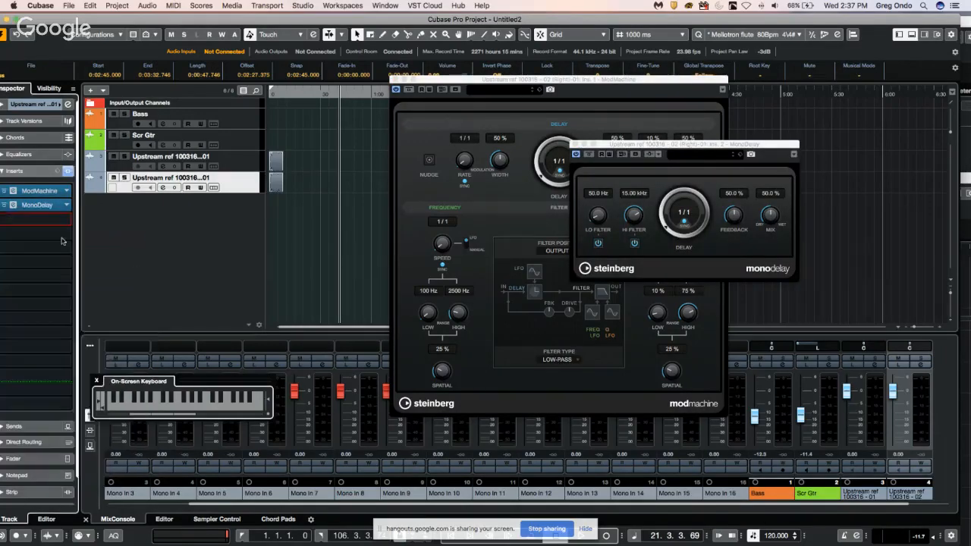
{"action": "left_click", "coordinate": [67, 234]}
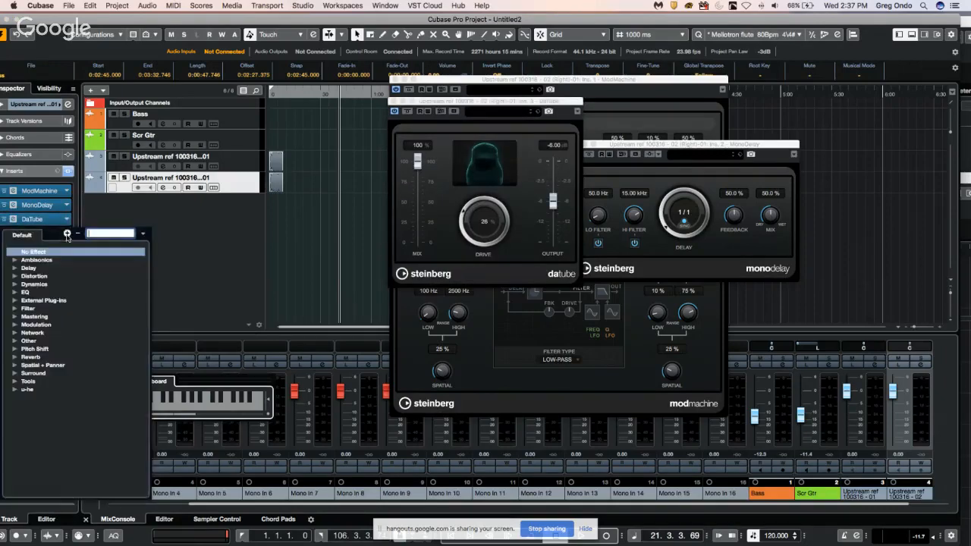
{"action": "left_click", "coordinate": [15, 293]}
{"action": "left_click", "coordinate": [44, 308]}
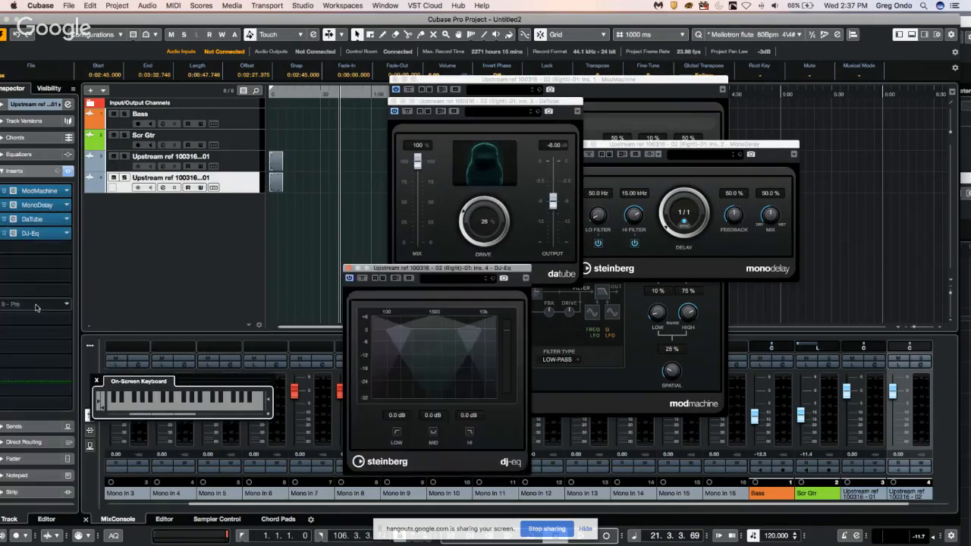
Add EnvelopeShaper in the fifth insert slot and close all the open plug-in windows.
{"action": "left_click", "coordinate": [66, 249]}
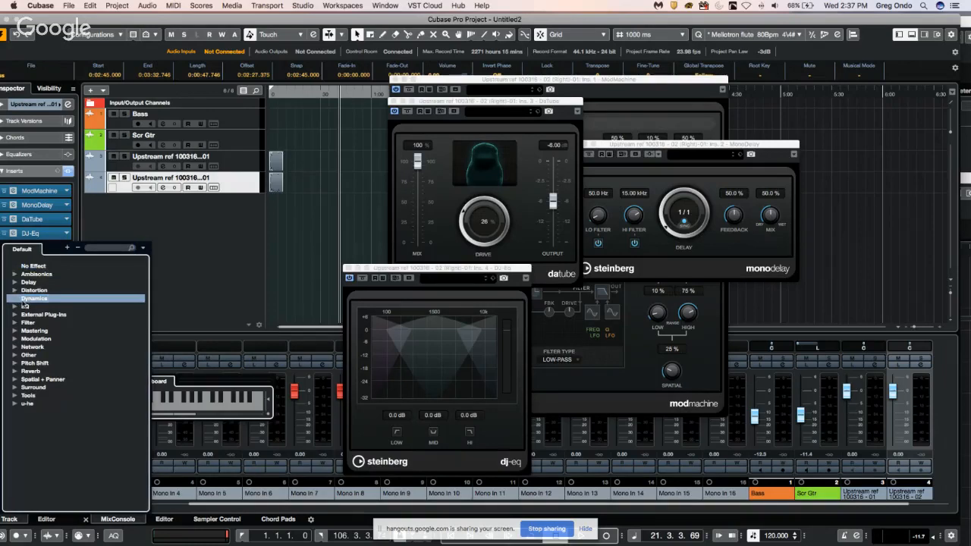
{"action": "left_click", "coordinate": [13, 298]}
{"action": "left_click", "coordinate": [46, 347]}
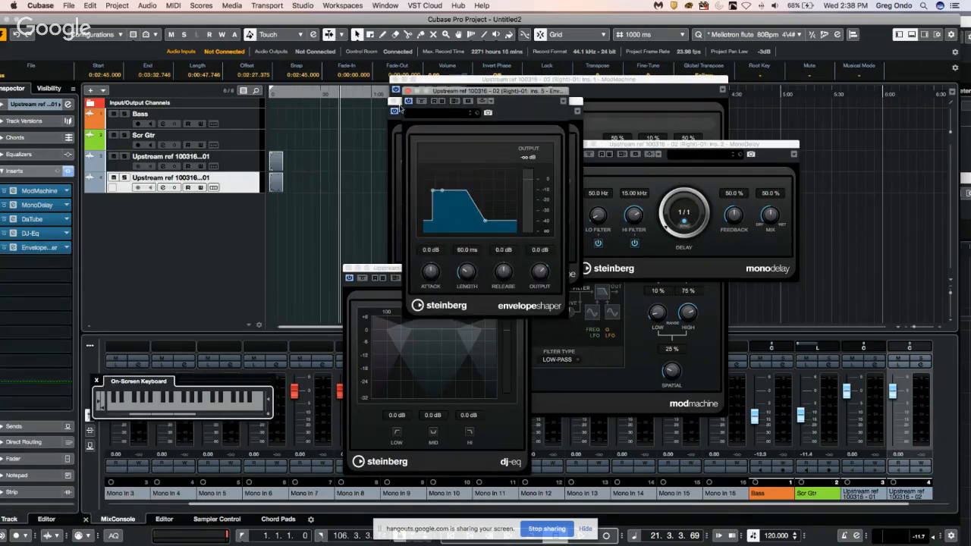
{"action": "left_click", "coordinate": [394, 90]}
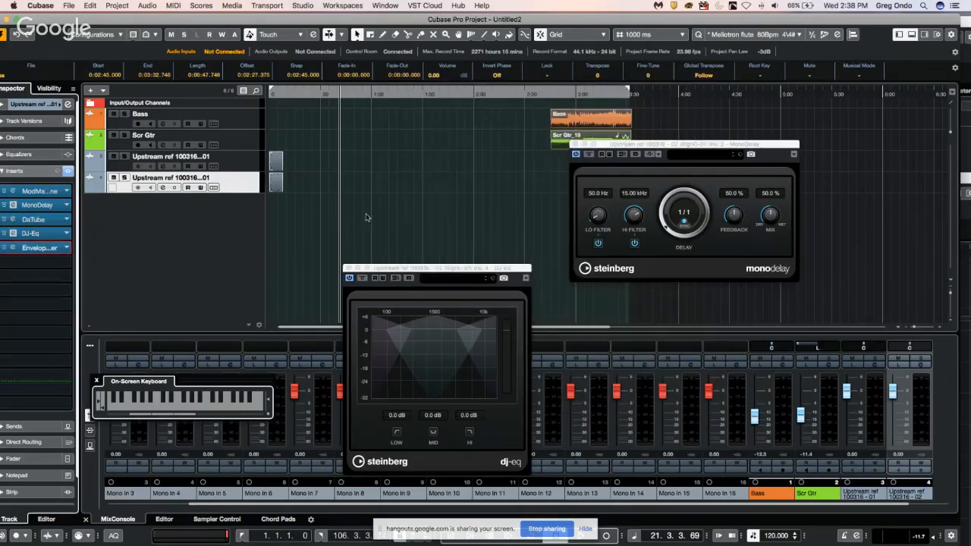
{"action": "left_click", "coordinate": [348, 269]}
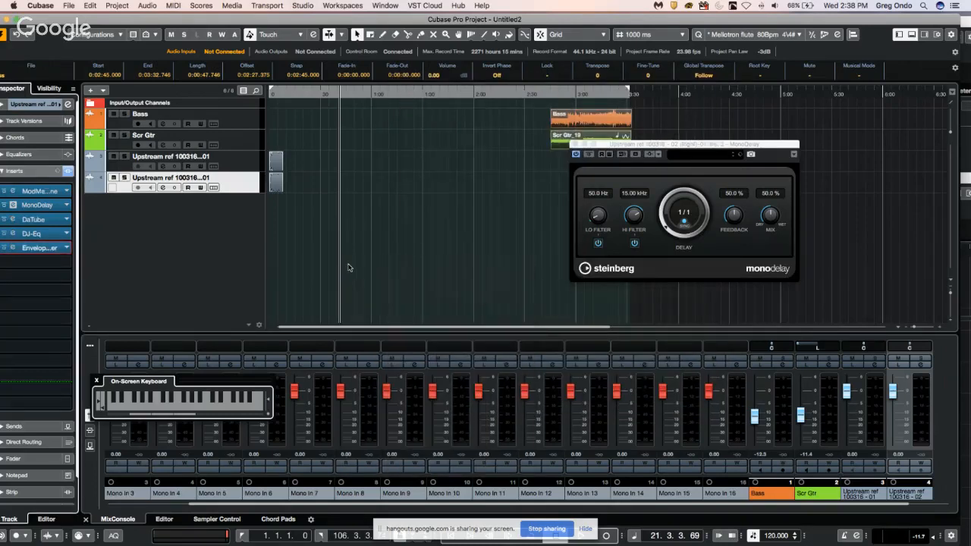
{"action": "left_click", "coordinate": [574, 144]}
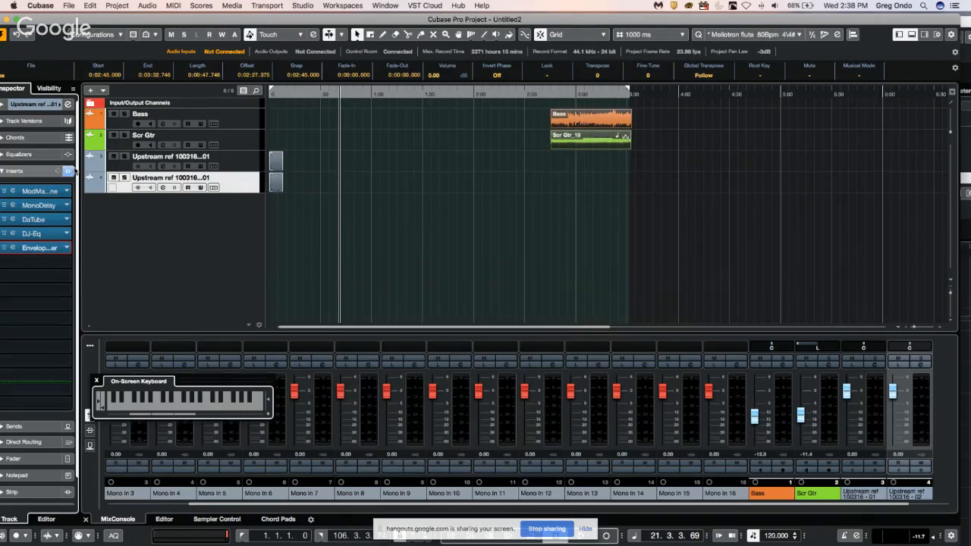
Try to reset the selected track's inserts rack, cancelling at the confirmation.
{"action": "left_click", "coordinate": [68, 173], "text": "alt"}
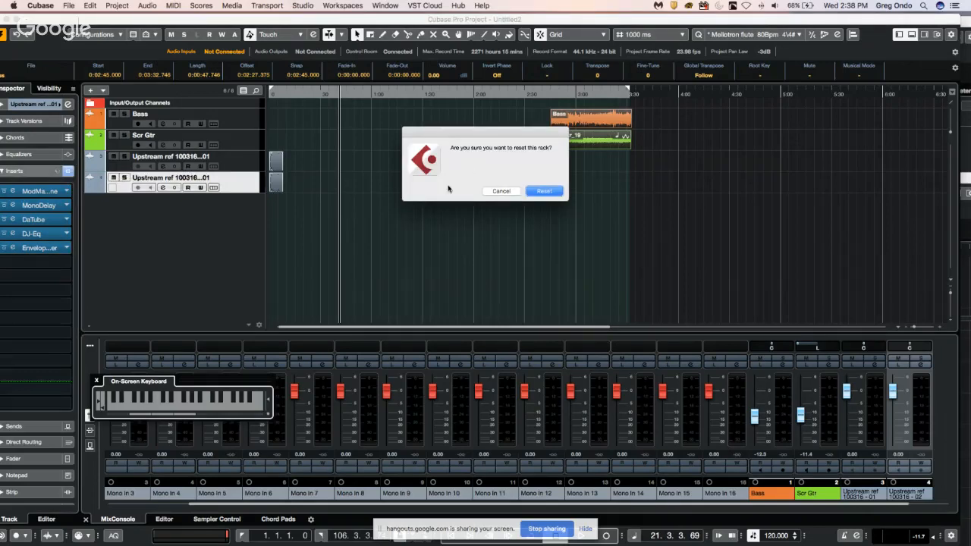
{"action": "left_click", "coordinate": [500, 191]}
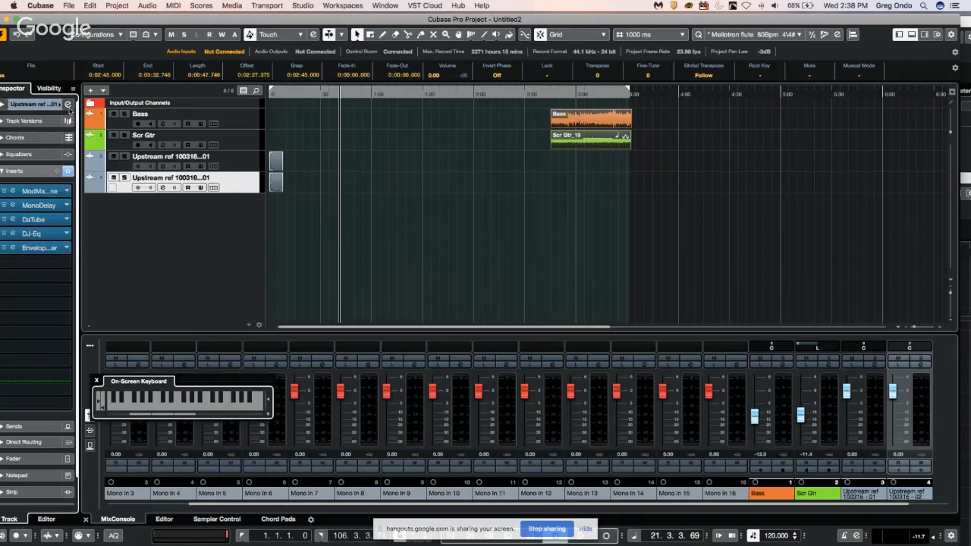
Show and hide the selected track's channel settings window, and close the On-Screen Keyboard.
{"action": "left_click", "coordinate": [69, 109]}
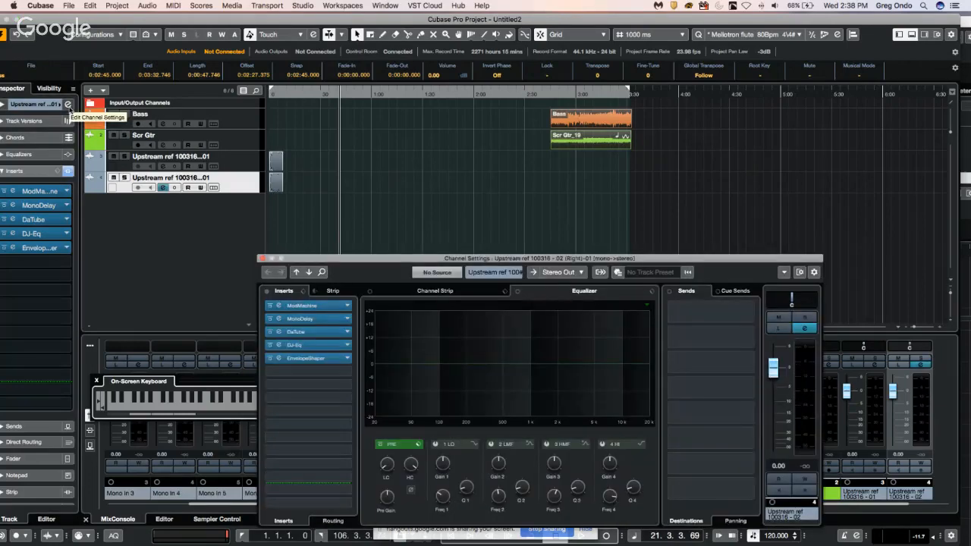
{"action": "left_click", "coordinate": [69, 109]}
{"action": "left_click", "coordinate": [69, 108]}
{"action": "left_click", "coordinate": [69, 109]}
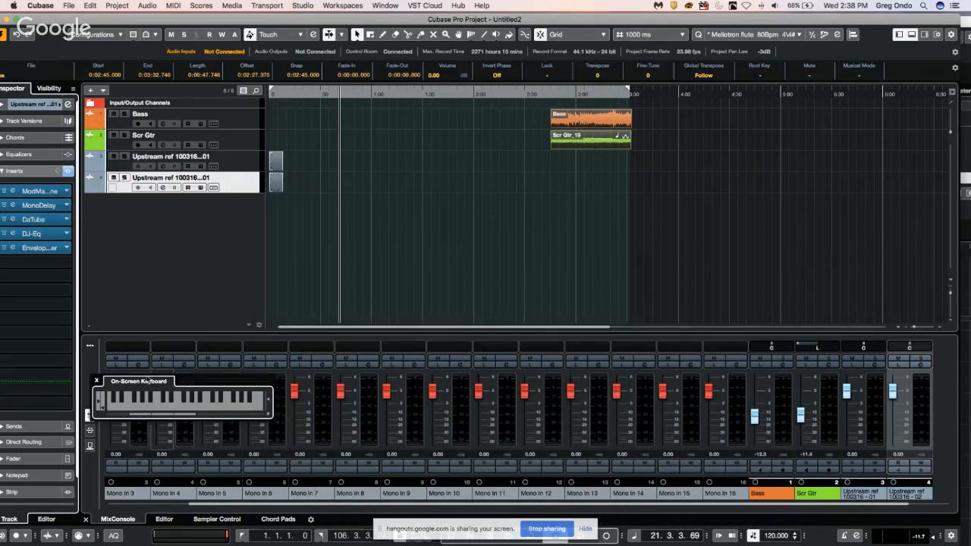
{"action": "left_click", "coordinate": [97, 381]}
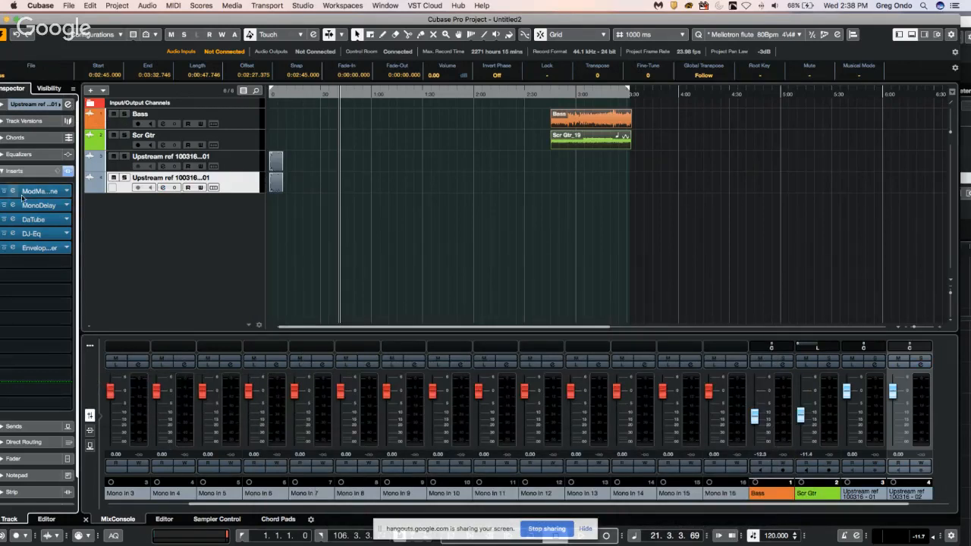
Look at the inserts rack's FX chain preset options and the list of Inspector sections.
{"action": "left_click", "coordinate": [57, 174]}
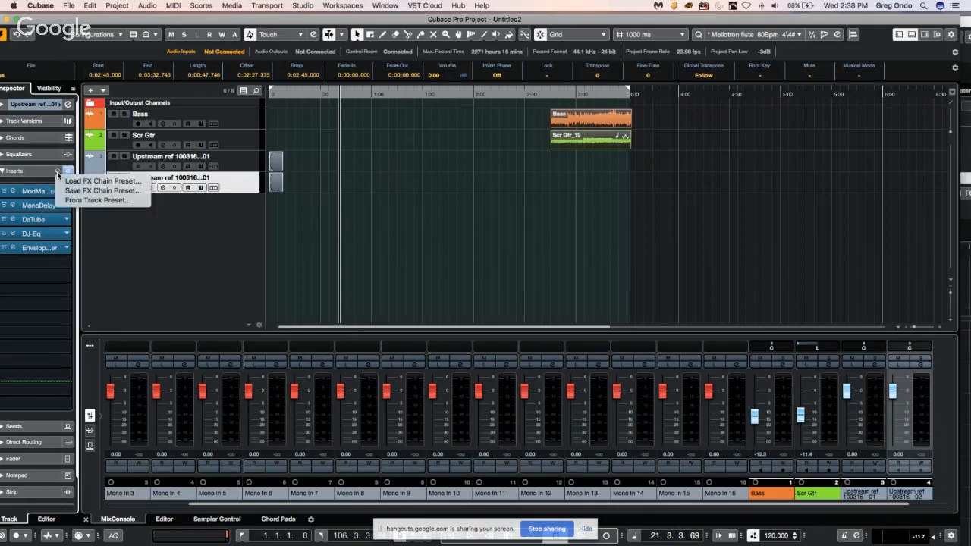
{"action": "left_click", "coordinate": [57, 174]}
{"action": "left_click", "coordinate": [57, 174]}
{"action": "left_click", "coordinate": [58, 174]}
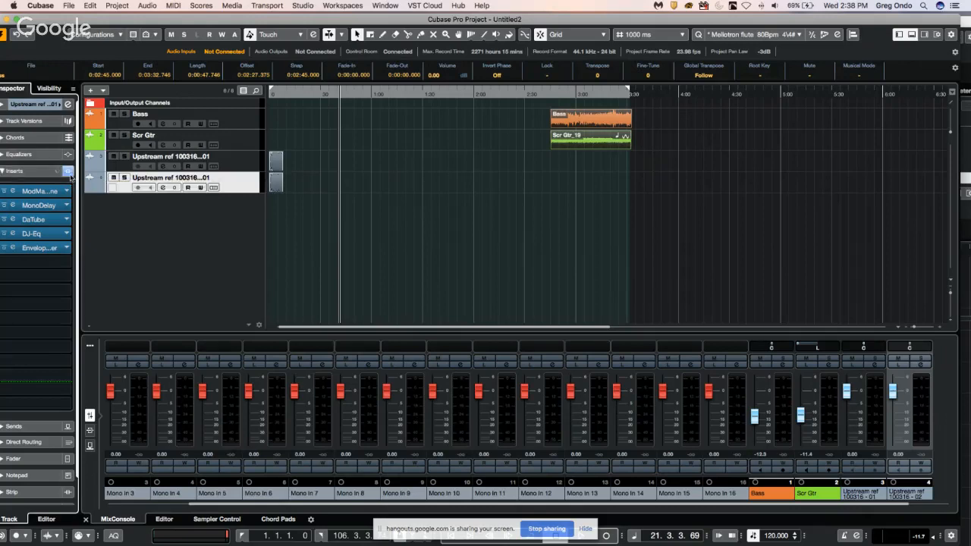
{"action": "right_click", "coordinate": [70, 172]}
{"action": "left_click", "coordinate": [68, 104]}
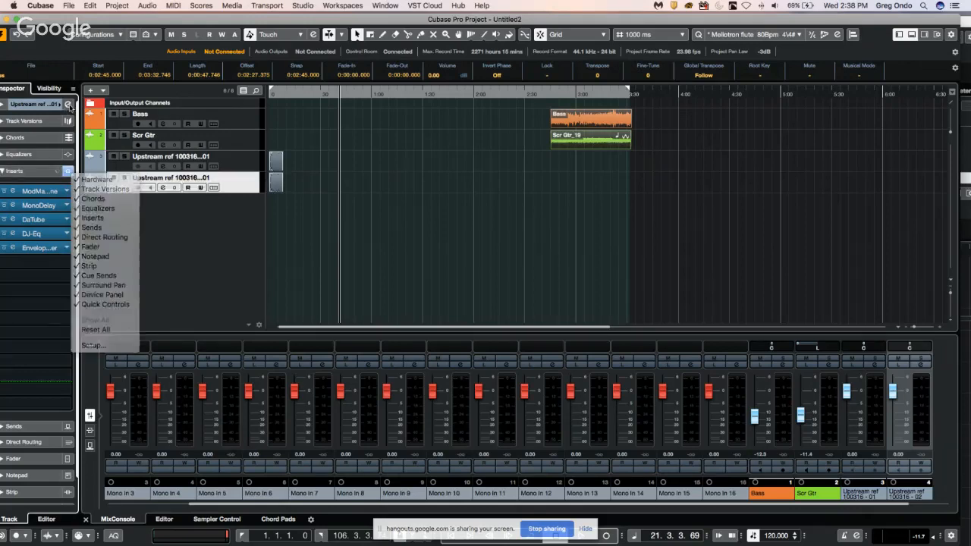
{"action": "left_click", "coordinate": [74, 109]}
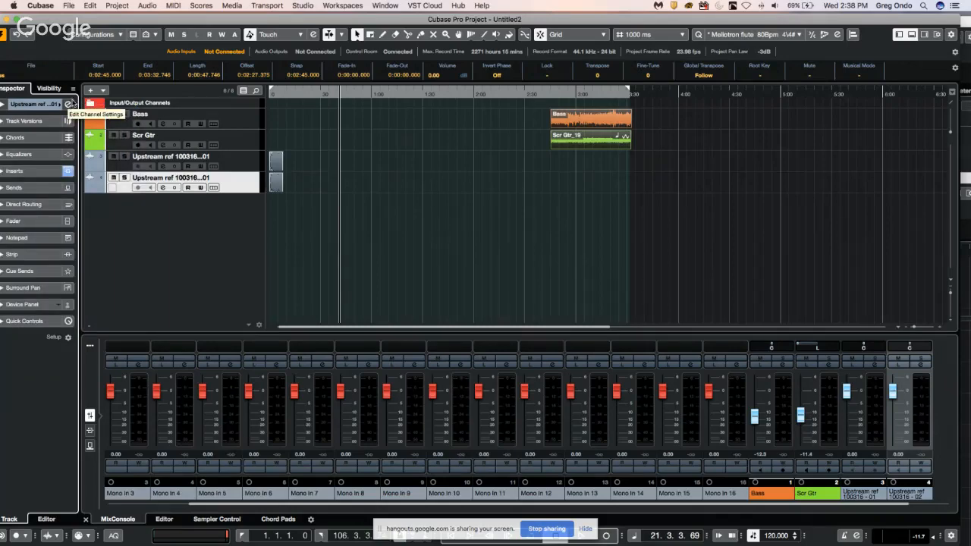
Open the channel settings window of the lower Upstream ref track and expand its Inserts section in the Inspector.
{"action": "left_click", "coordinate": [67, 104]}
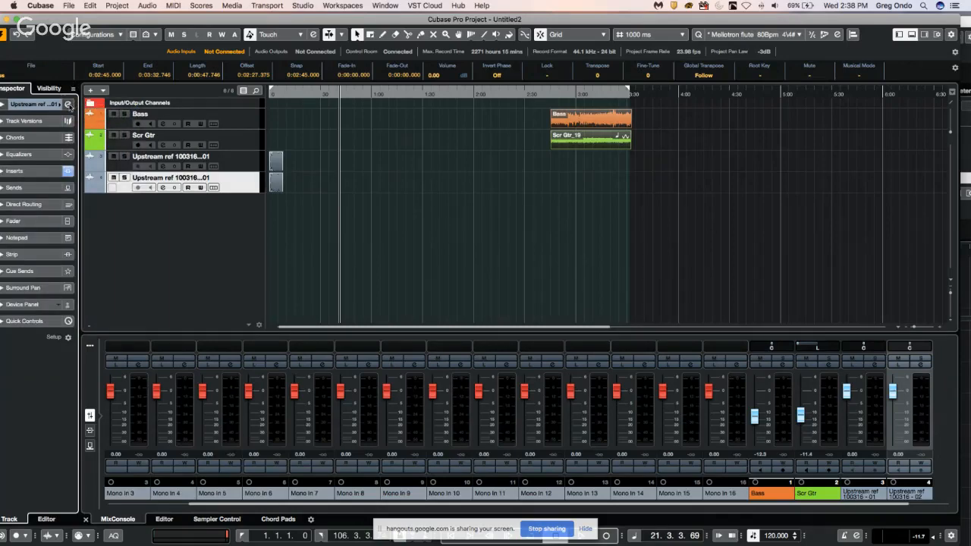
{"action": "left_click", "coordinate": [68, 104]}
{"action": "left_click", "coordinate": [68, 105]}
{"action": "left_click", "coordinate": [69, 105]}
{"action": "left_click", "coordinate": [67, 105]}
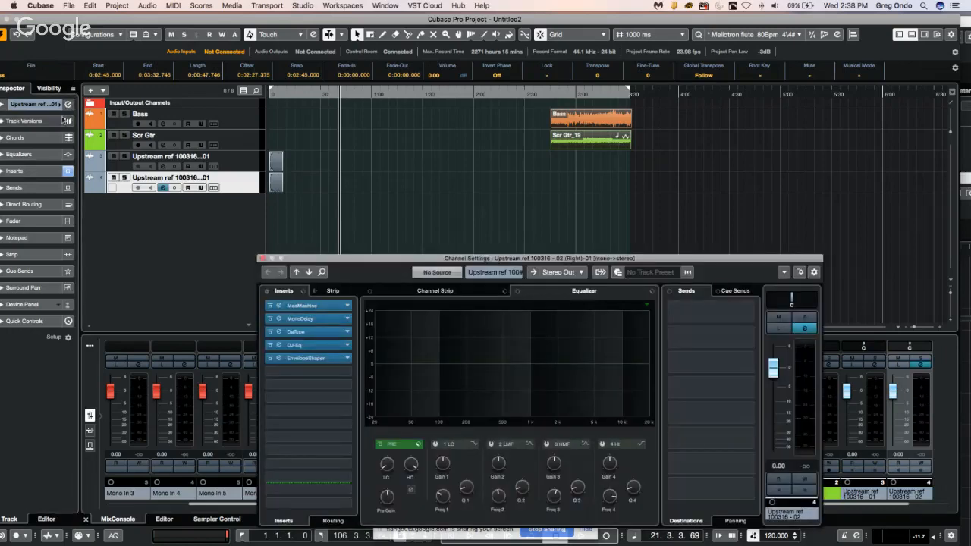
{"action": "left_click", "coordinate": [48, 182]}
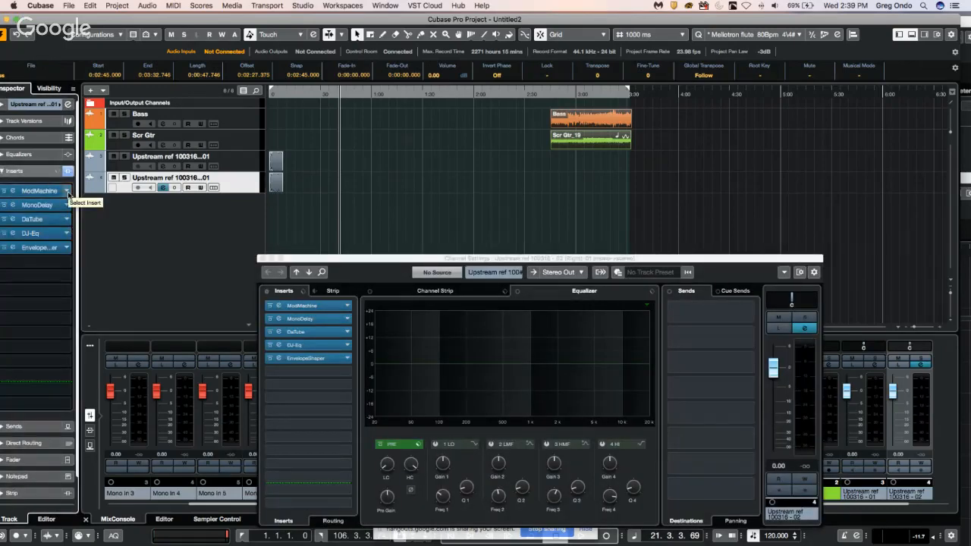
{"action": "left_click", "coordinate": [66, 191]}
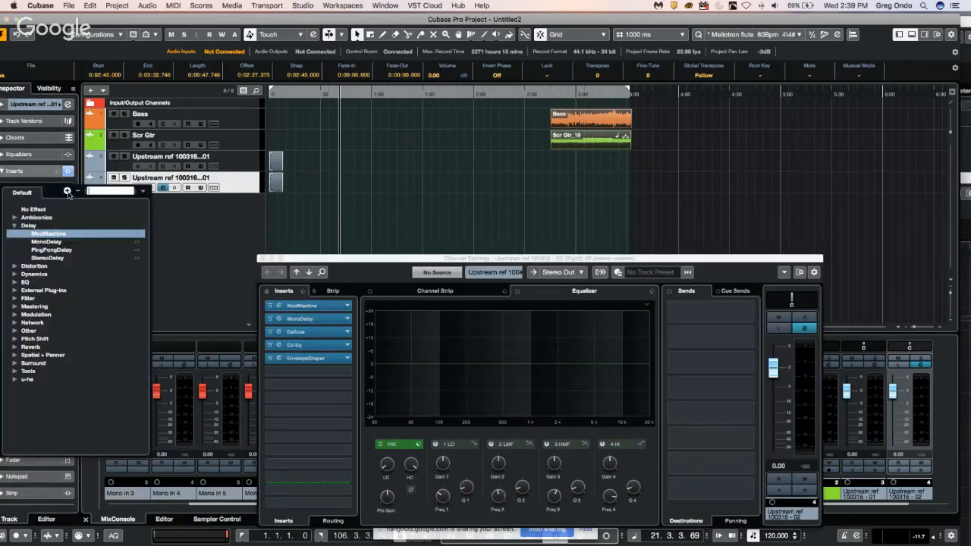
{"action": "left_click", "coordinate": [402, 199]}
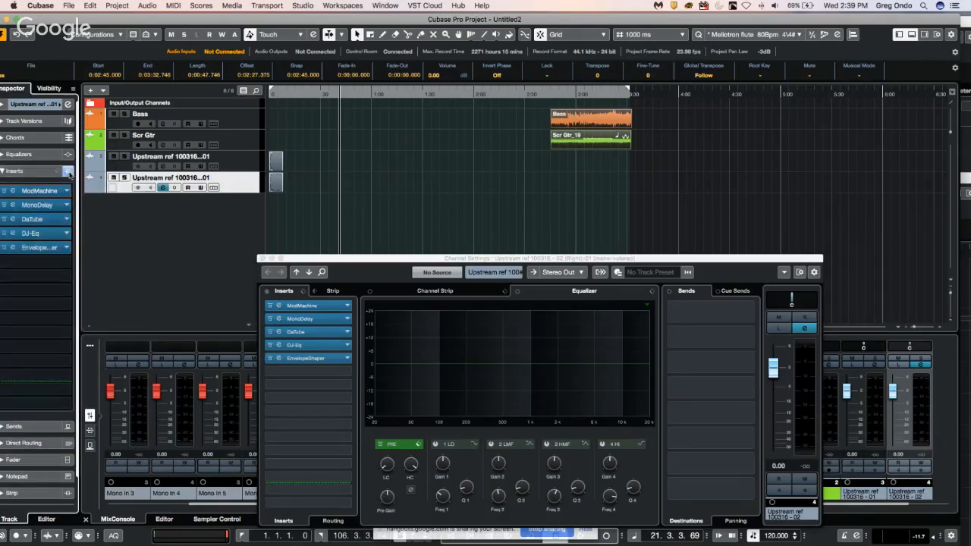
Call up the reset of the lower Upstream ref track's whole inserts rack repeatedly, cancelling it each time.
{"action": "left_click", "coordinate": [69, 172]}
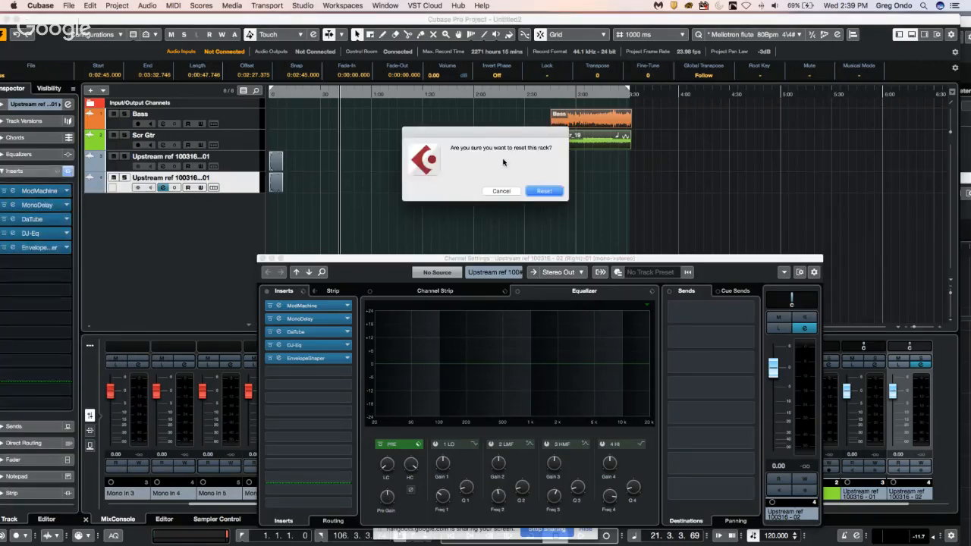
{"action": "left_click", "coordinate": [501, 191]}
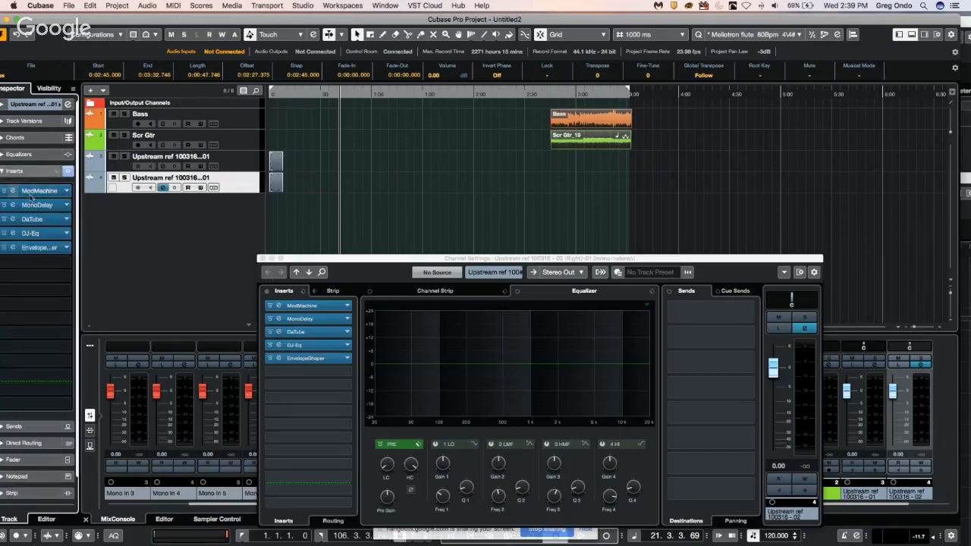
{"action": "left_click", "coordinate": [68, 174], "text": "alt"}
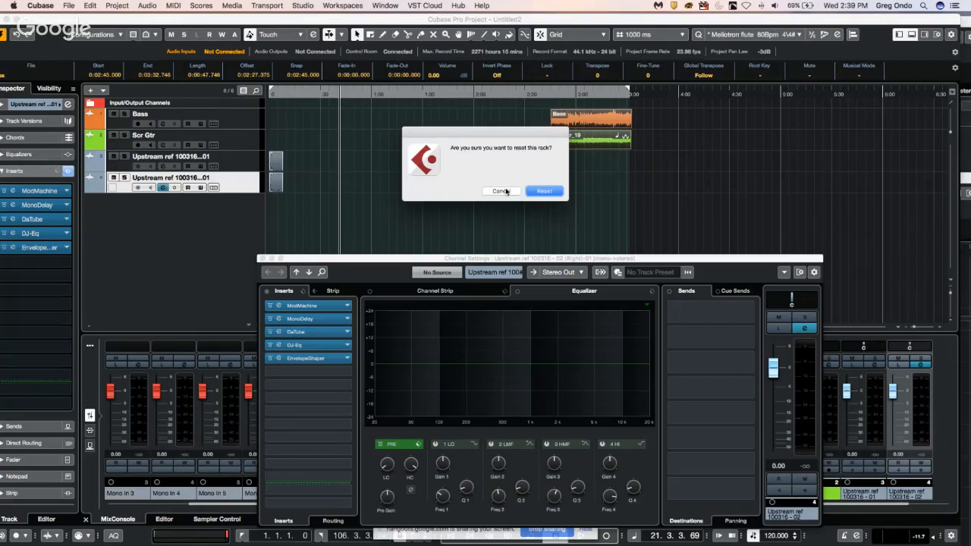
{"action": "left_click", "coordinate": [503, 191]}
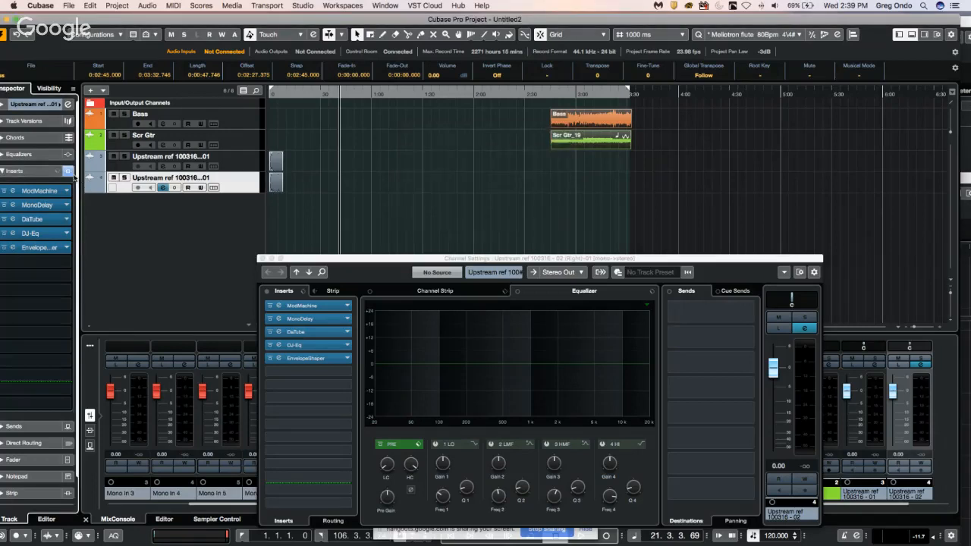
{"action": "left_click", "coordinate": [68, 172], "text": "alt"}
{"action": "left_click", "coordinate": [503, 190]}
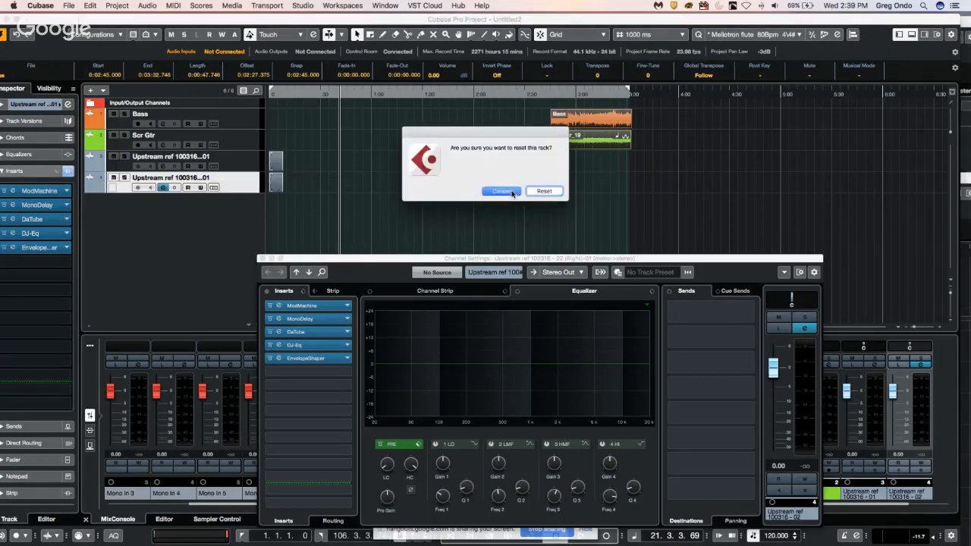
{"action": "left_click", "coordinate": [69, 172], "text": "alt"}
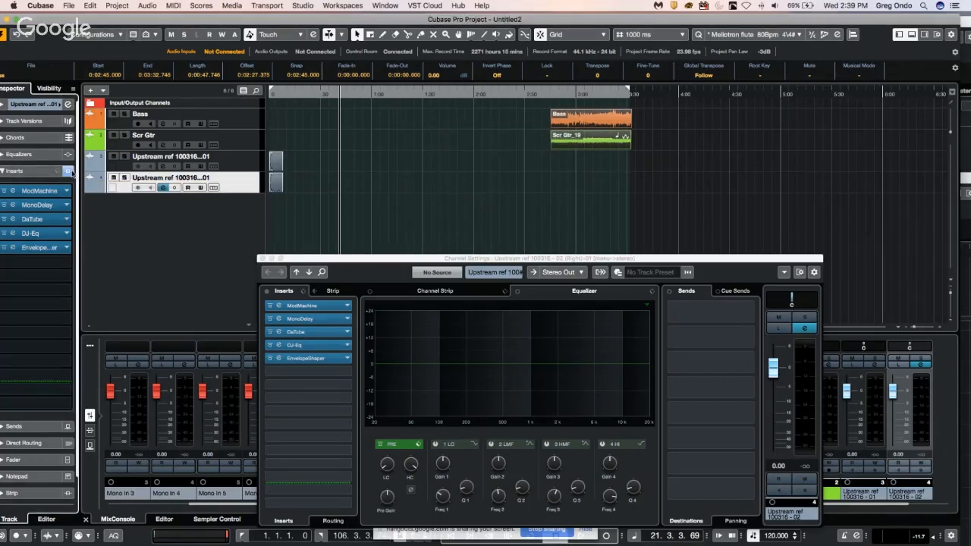
{"action": "left_click", "coordinate": [503, 191]}
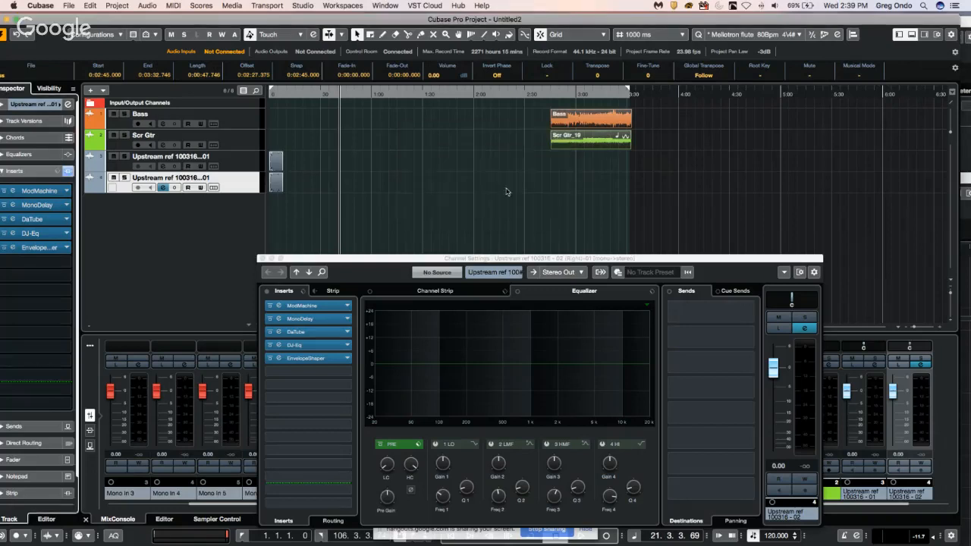
Call up and cancel the insert rack reset once more, and open and close the ModMachine plug-in window.
{"action": "left_click", "coordinate": [69, 171], "text": "alt"}
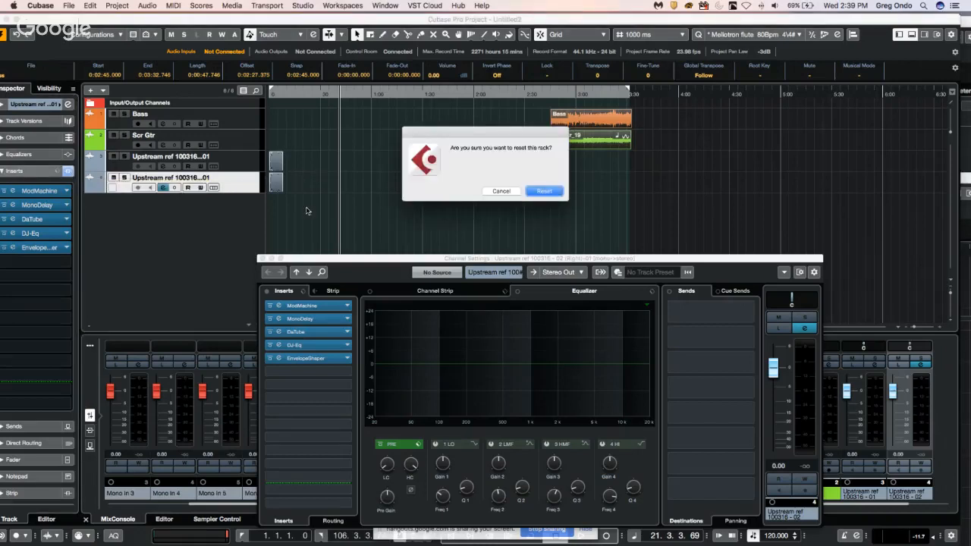
{"action": "left_click", "coordinate": [499, 192]}
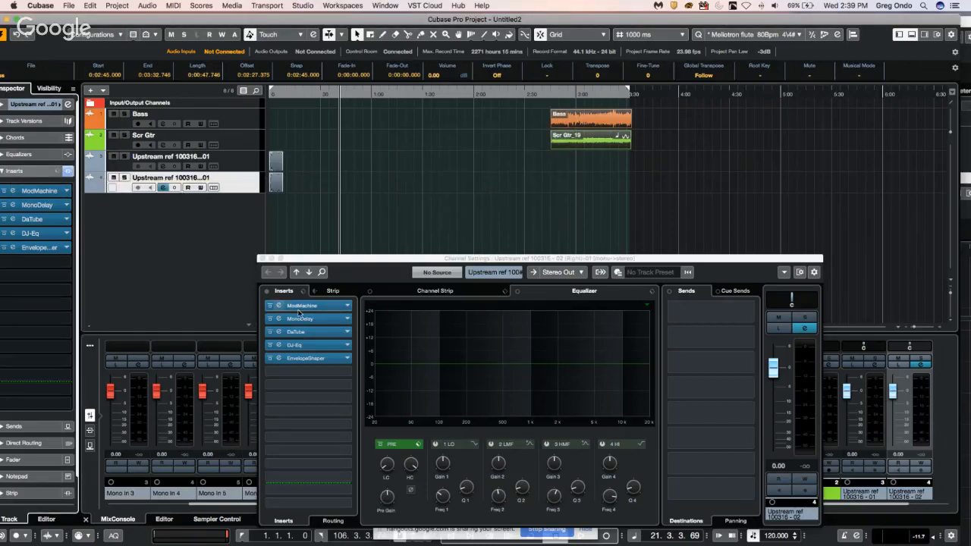
{"action": "left_click", "coordinate": [47, 191]}
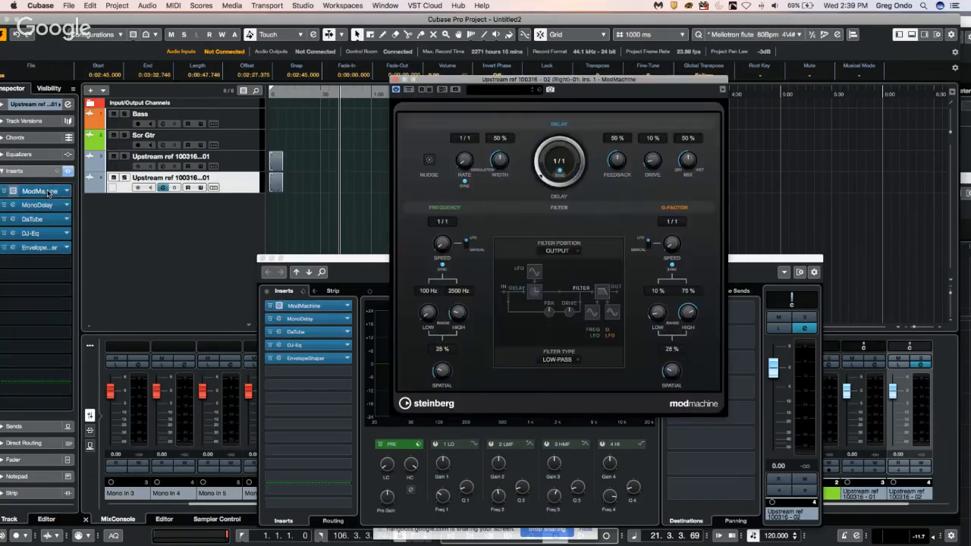
{"action": "left_click", "coordinate": [394, 79]}
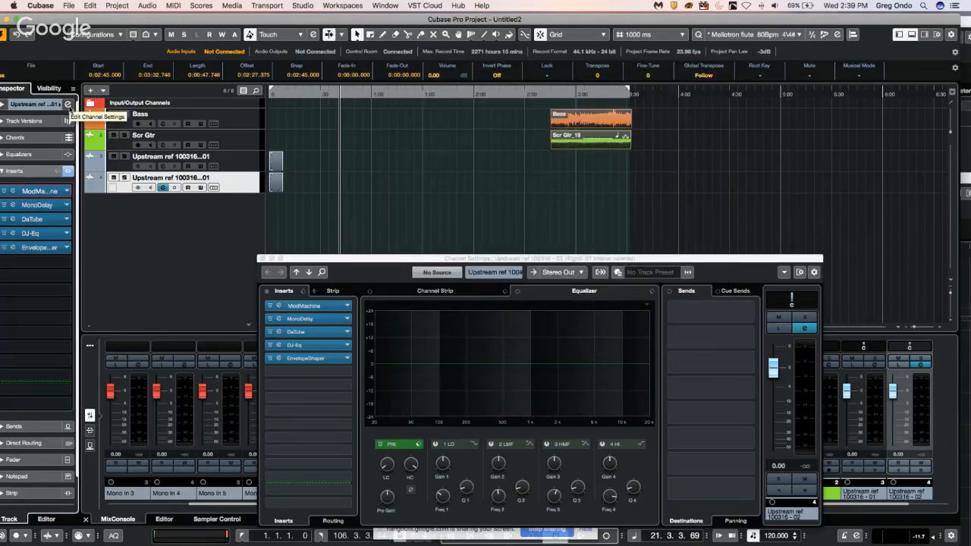
Open all insert plug-in windows of the lower Upstream ref track at once and close them individually, twice over.
{"action": "left_click", "coordinate": [69, 106], "text": "alt"}
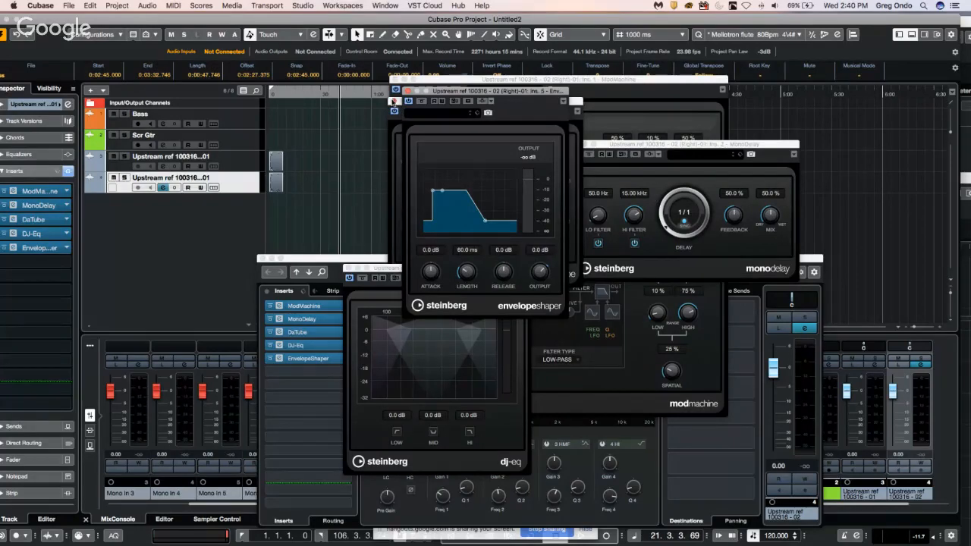
{"action": "left_click", "coordinate": [395, 90]}
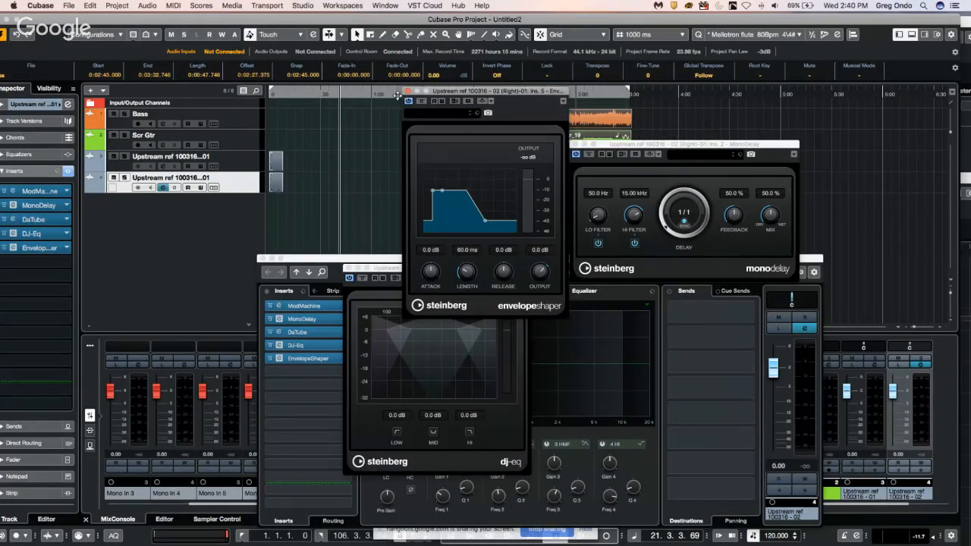
{"action": "left_click", "coordinate": [408, 92]}
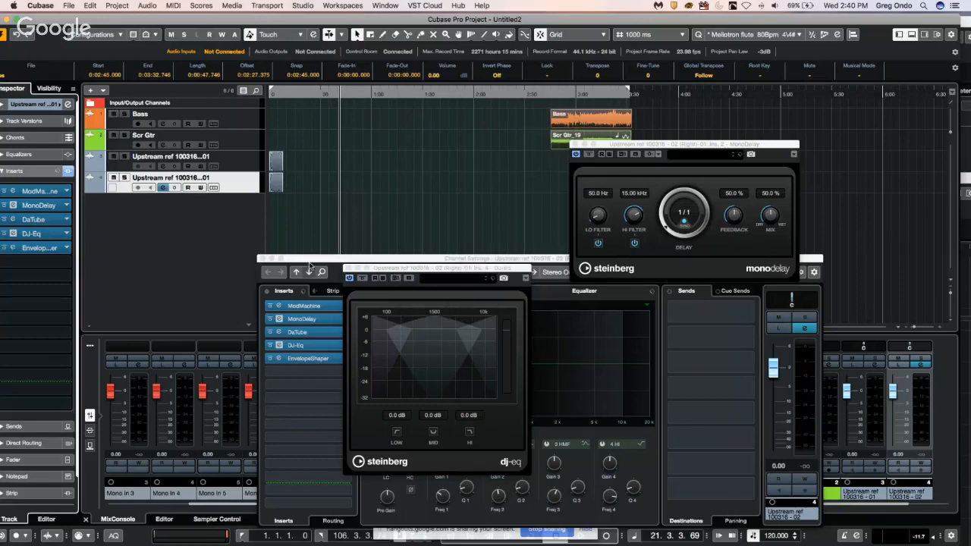
{"action": "left_click", "coordinate": [575, 145]}
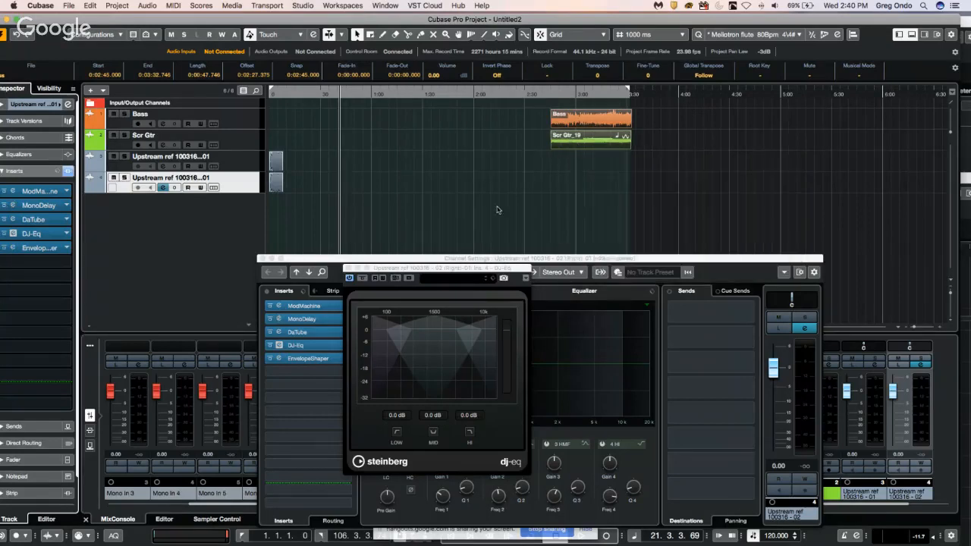
{"action": "left_click", "coordinate": [348, 269]}
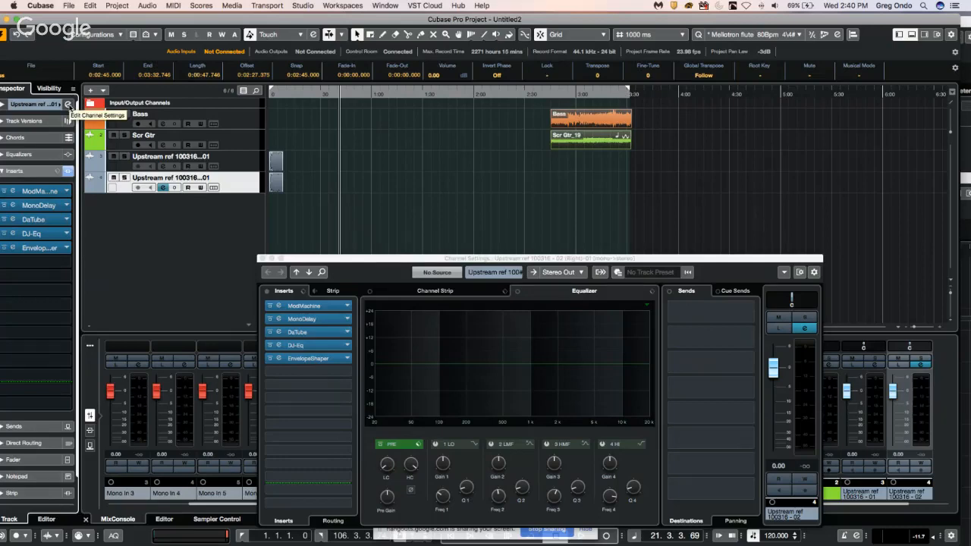
{"action": "left_click", "coordinate": [68, 104]}
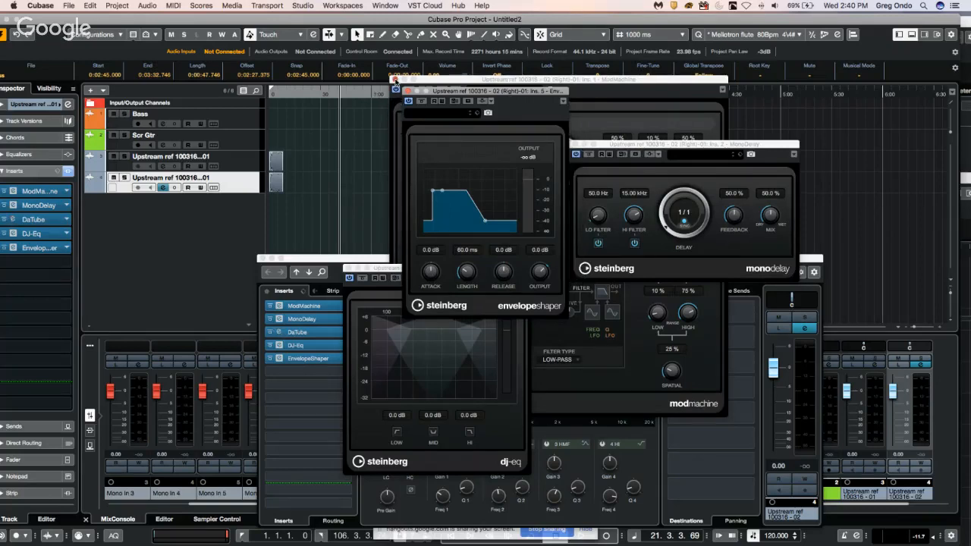
{"action": "left_click", "coordinate": [395, 79]}
{"action": "left_click", "coordinate": [407, 91]}
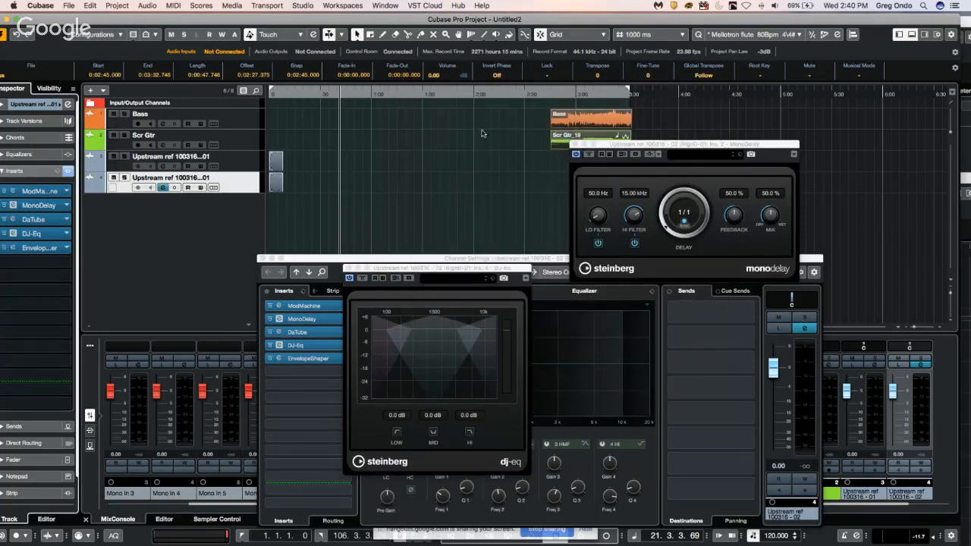
{"action": "left_click", "coordinate": [575, 144]}
{"action": "left_click", "coordinate": [348, 268]}
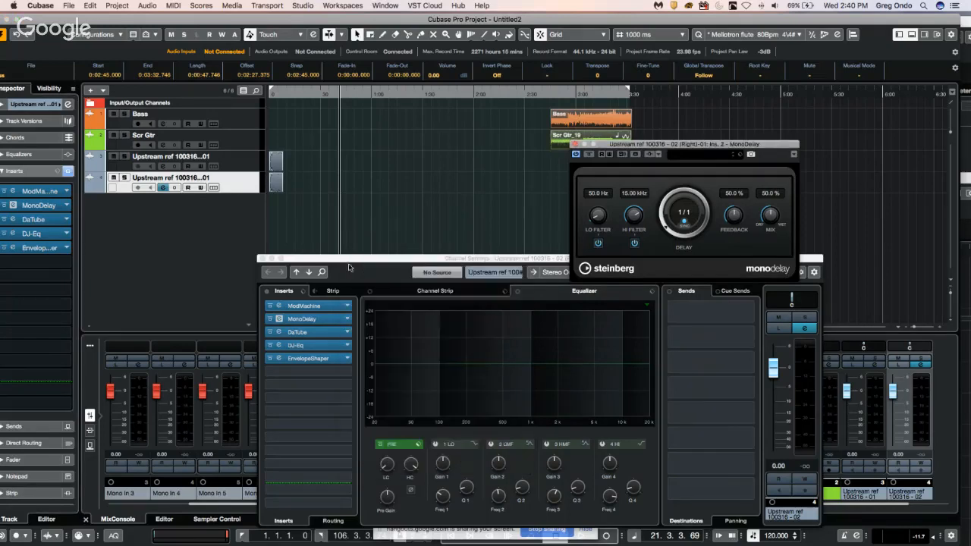
{"action": "left_click", "coordinate": [574, 144]}
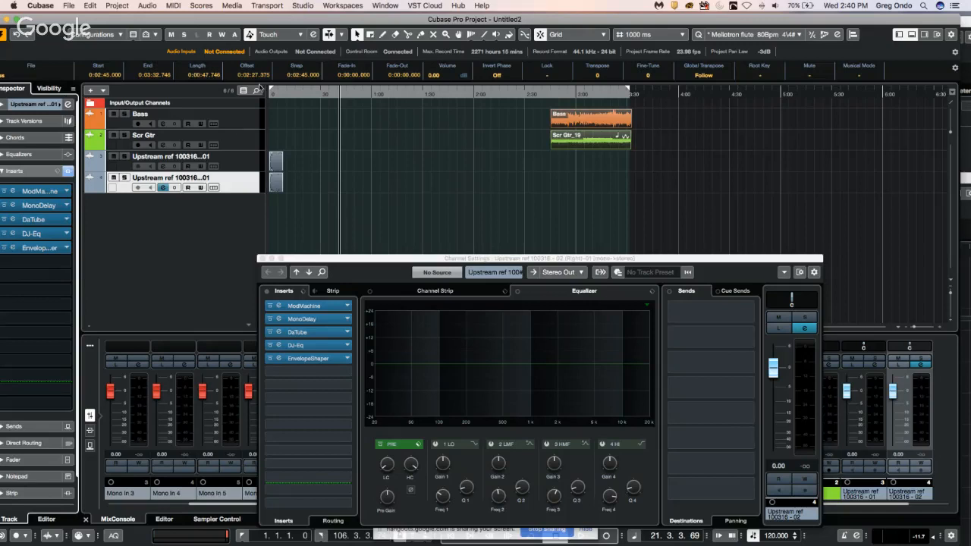
Disable both Upstream ref tracks together and enable them again.
{"action": "left_click", "coordinate": [243, 158]}
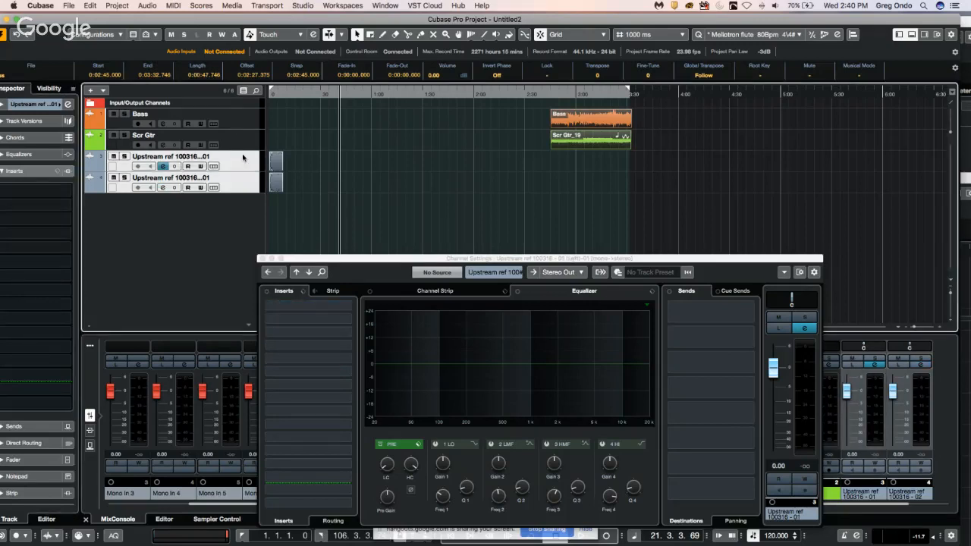
{"action": "right_click", "coordinate": [243, 160]}
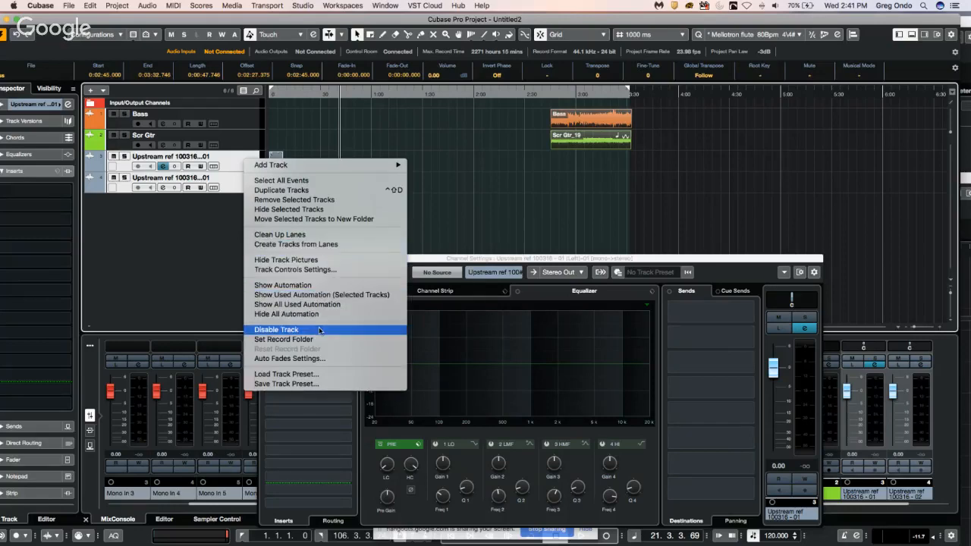
{"action": "left_click", "coordinate": [277, 329]}
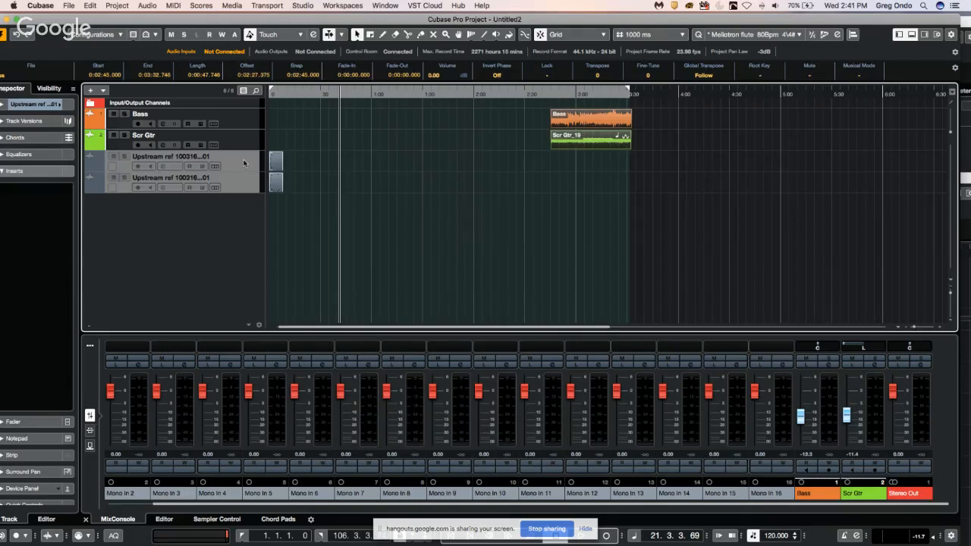
{"action": "right_click", "coordinate": [244, 163]}
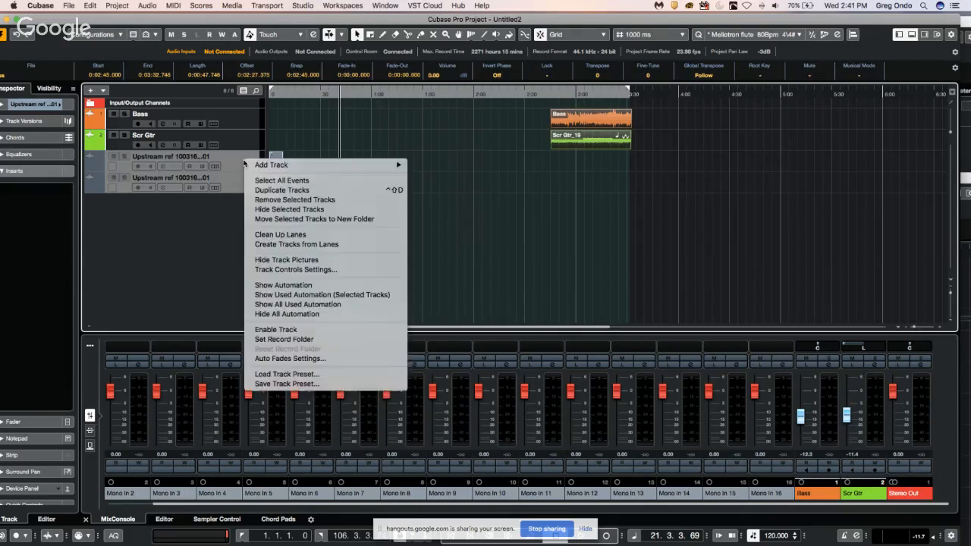
{"action": "left_click", "coordinate": [308, 328]}
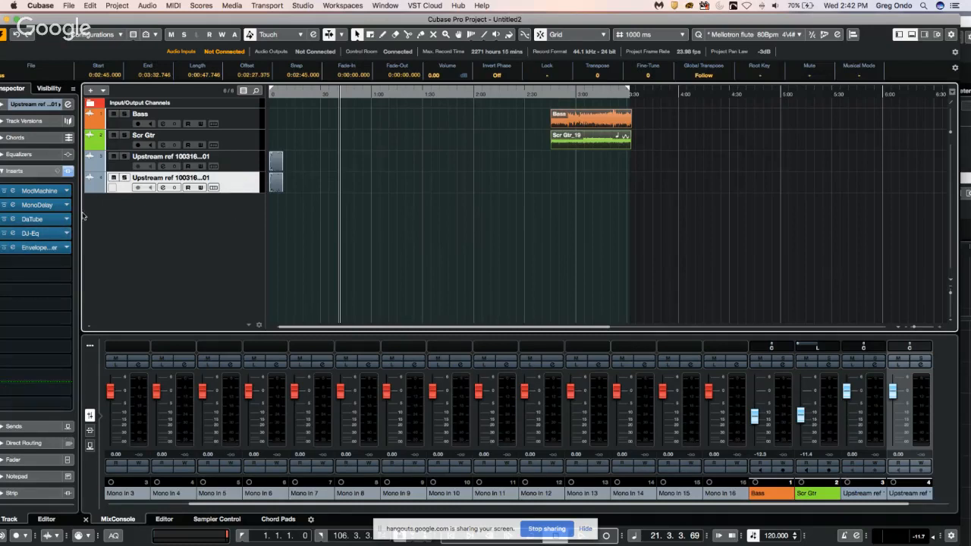
Open the lower Upstream ref track's audio event in the Sample Editor and expand its Process section in the Inspector.
{"action": "left_click", "coordinate": [23, 171]}
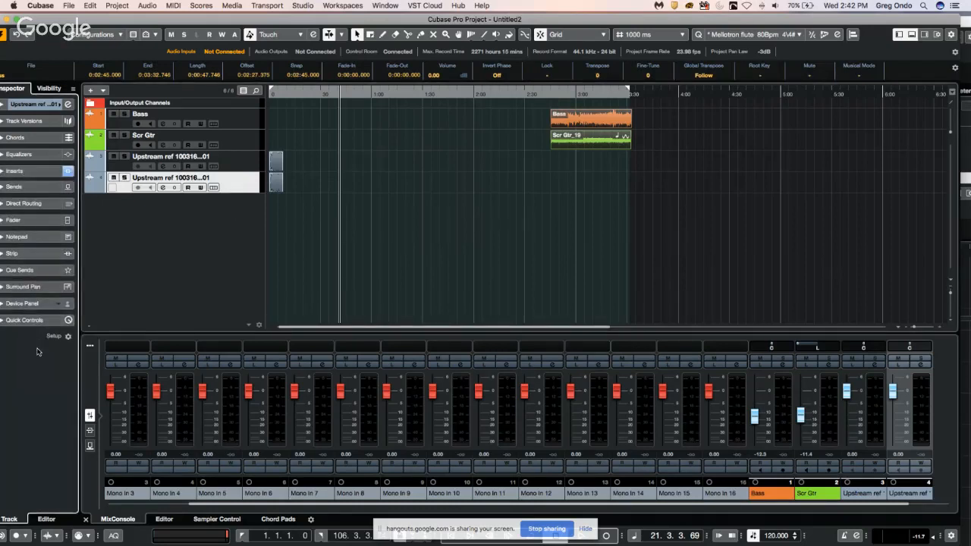
{"action": "left_click", "coordinate": [276, 185]}
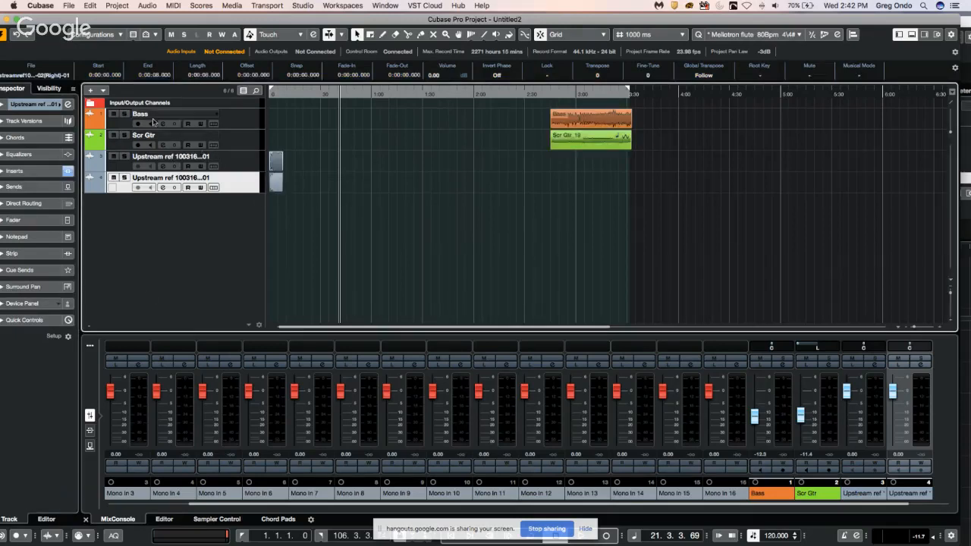
{"action": "left_click", "coordinate": [149, 9]}
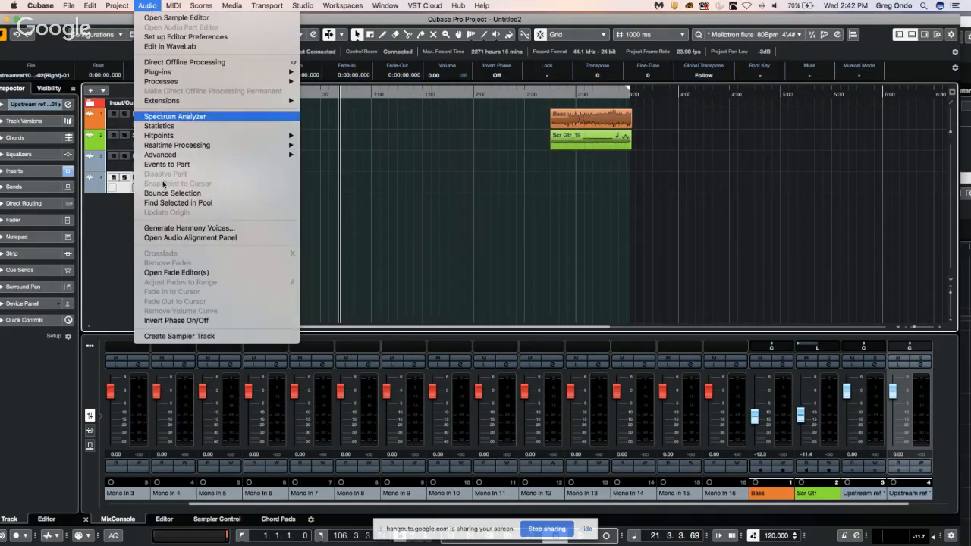
{"action": "left_click", "coordinate": [112, 244]}
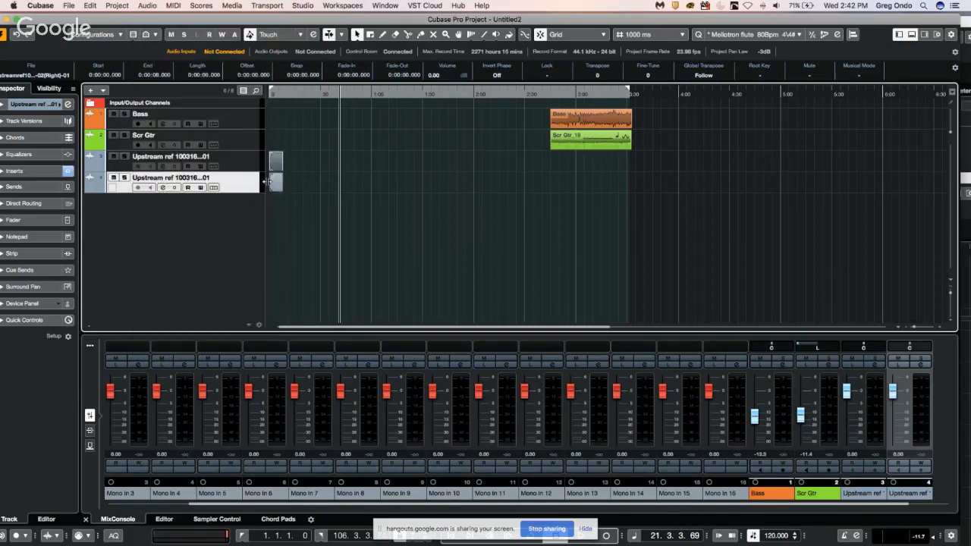
{"action": "left_click_drag", "start_coordinate": [285, 91], "coordinate": [265, 128]}
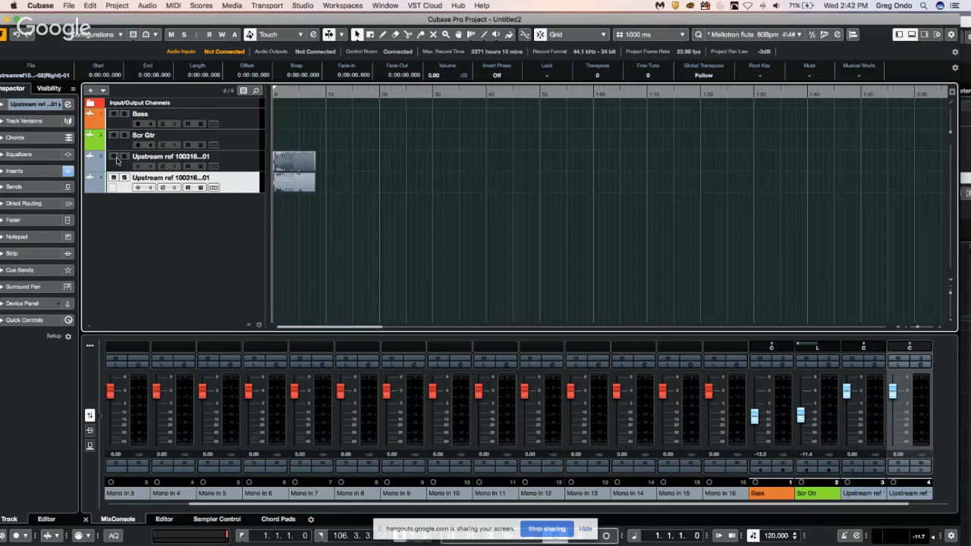
{"action": "double_click", "coordinate": [285, 184]}
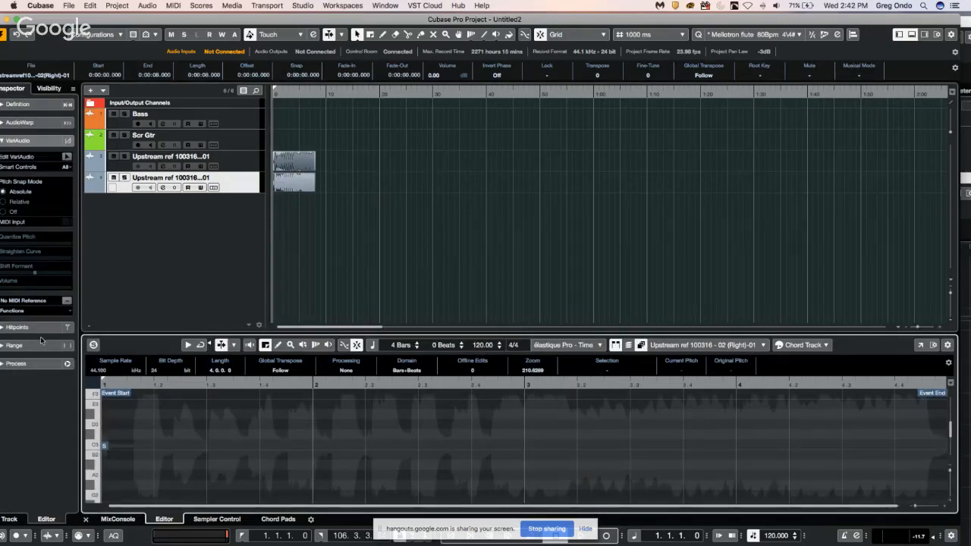
{"action": "left_click", "coordinate": [31, 363]}
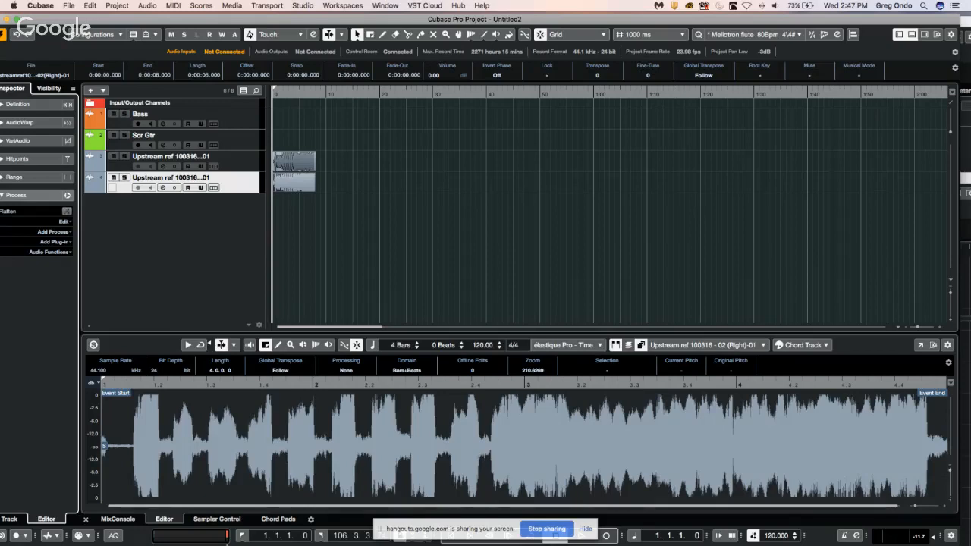
Add the Boombap - Drum Break 01_80bpm loop from the Hip Hop Vault library on a new audio track, starting at 12 seconds.
{"action": "left_click", "coordinate": [924, 34]}
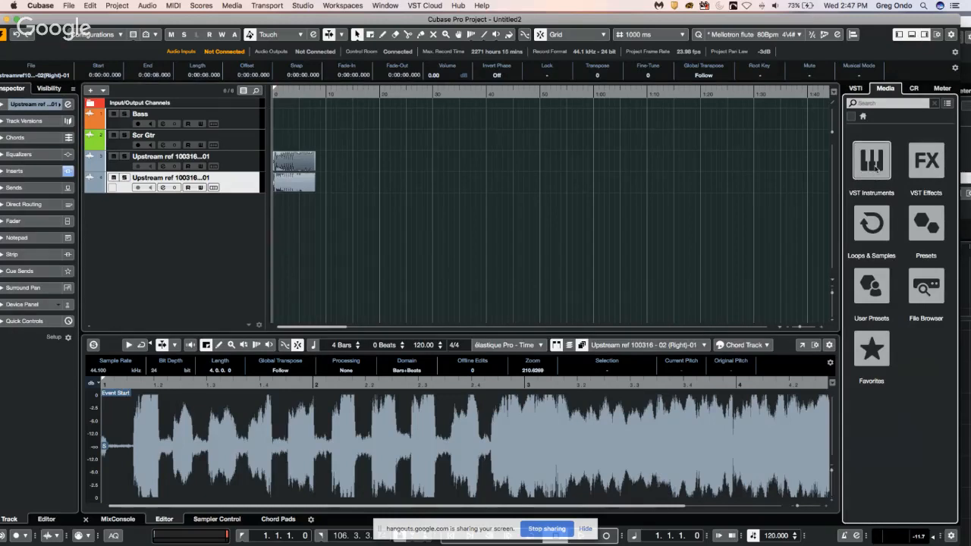
{"action": "left_click", "coordinate": [878, 222]}
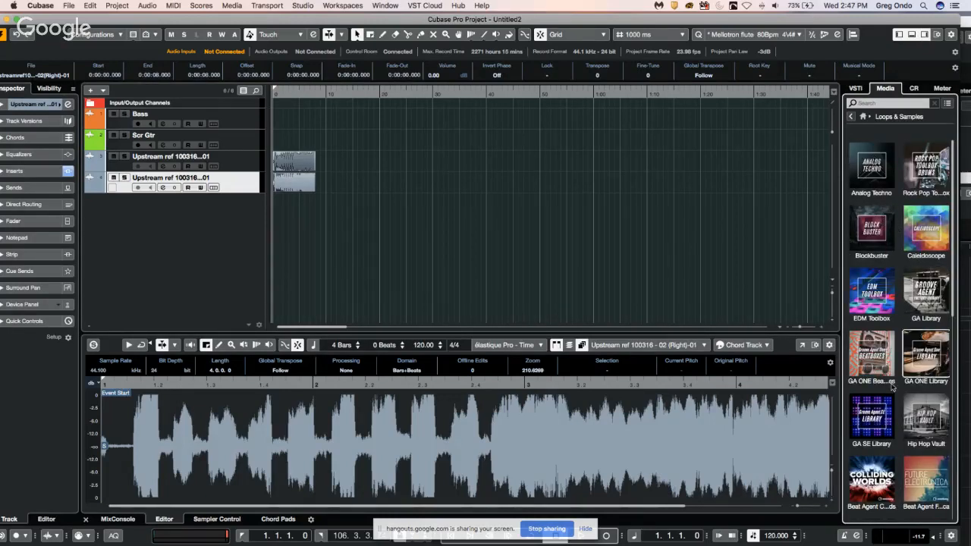
{"action": "left_click", "coordinate": [936, 431]}
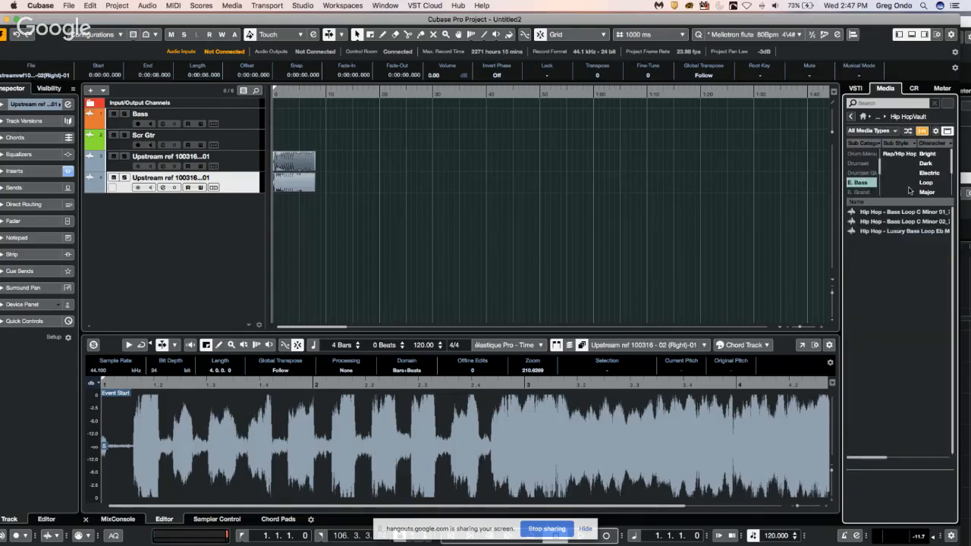
{"action": "left_click", "coordinate": [863, 186]}
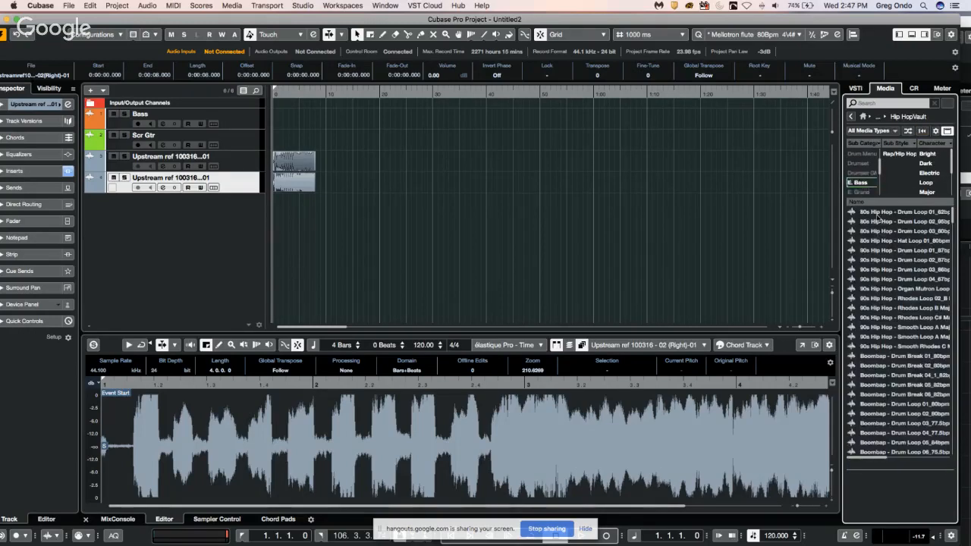
{"action": "left_click", "coordinate": [893, 298]}
{"action": "left_click", "coordinate": [886, 355]}
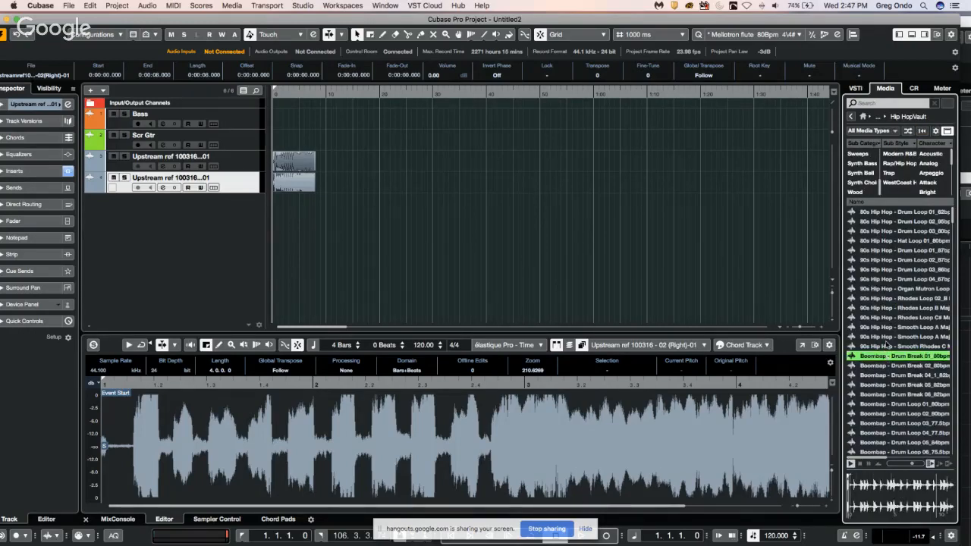
{"action": "left_click_drag", "start_coordinate": [885, 355], "coordinate": [338, 229]}
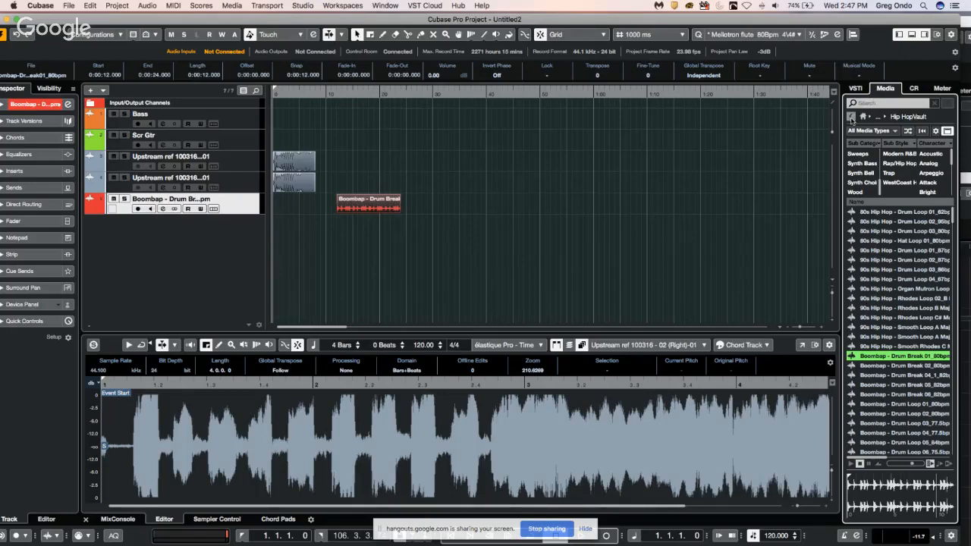
Add Groove Agent SE from the VST Instruments library as a new instrument track below the Boombap drum break track.
{"action": "left_click", "coordinate": [851, 116]}
{"action": "left_click", "coordinate": [851, 116]}
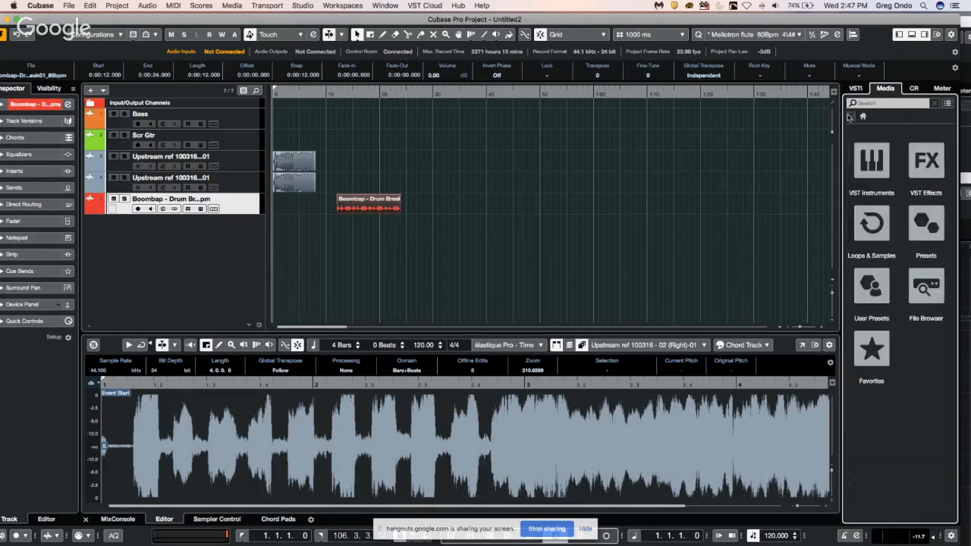
{"action": "left_click", "coordinate": [870, 159]}
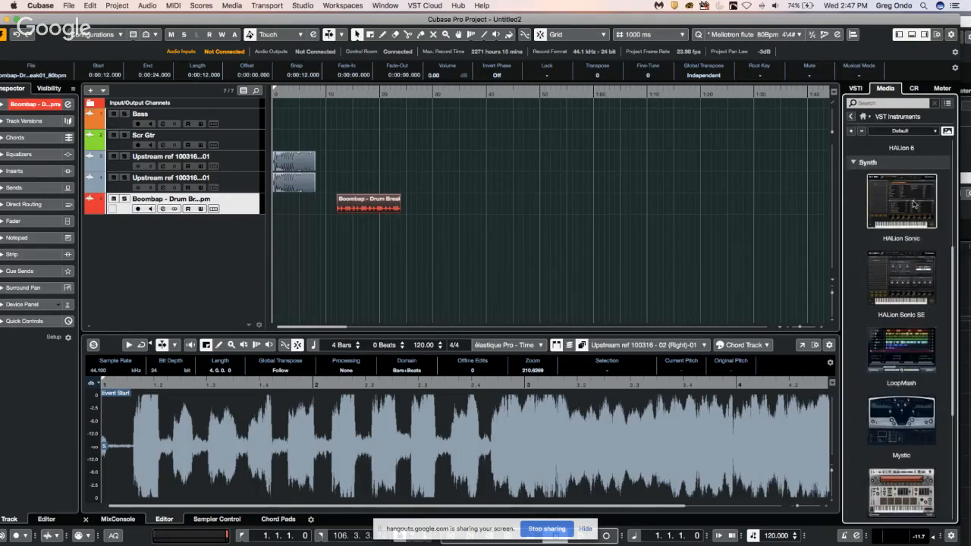
{"action": "scroll", "coordinate": [899, 231], "scroll_direction": "up", "scroll_amount": 5}
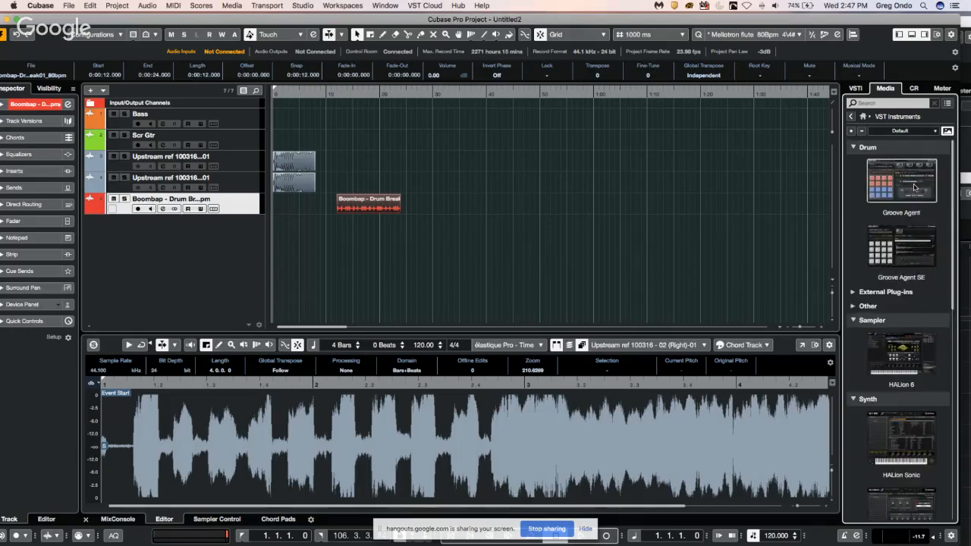
{"action": "left_click_drag", "start_coordinate": [918, 245], "coordinate": [125, 227]}
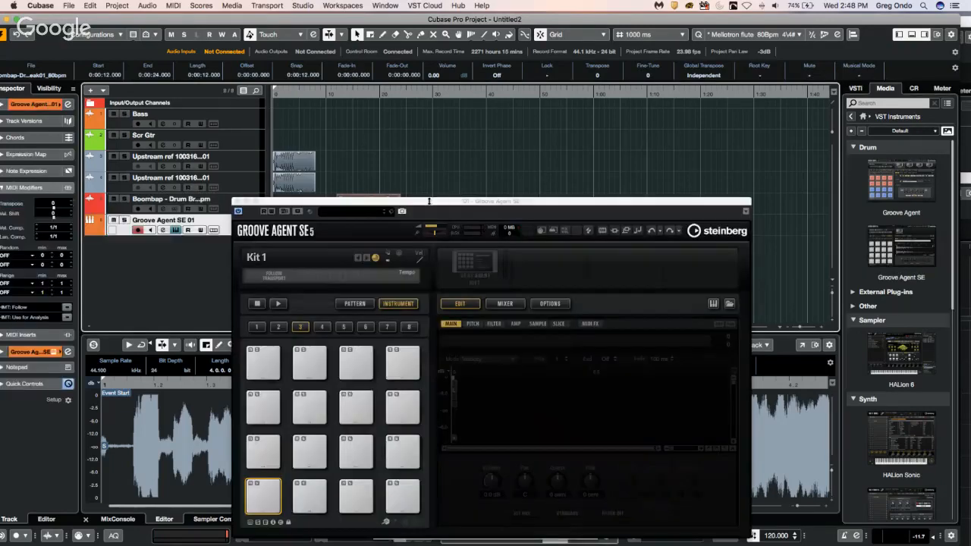
Load the Boombap drum break event onto Groove Agent SE's C1 pad and create slices from it across the pads.
{"action": "left_click_drag", "start_coordinate": [430, 200], "coordinate": [615, 124]}
{"action": "left_click_drag", "start_coordinate": [426, 251], "coordinate": [449, 417]}
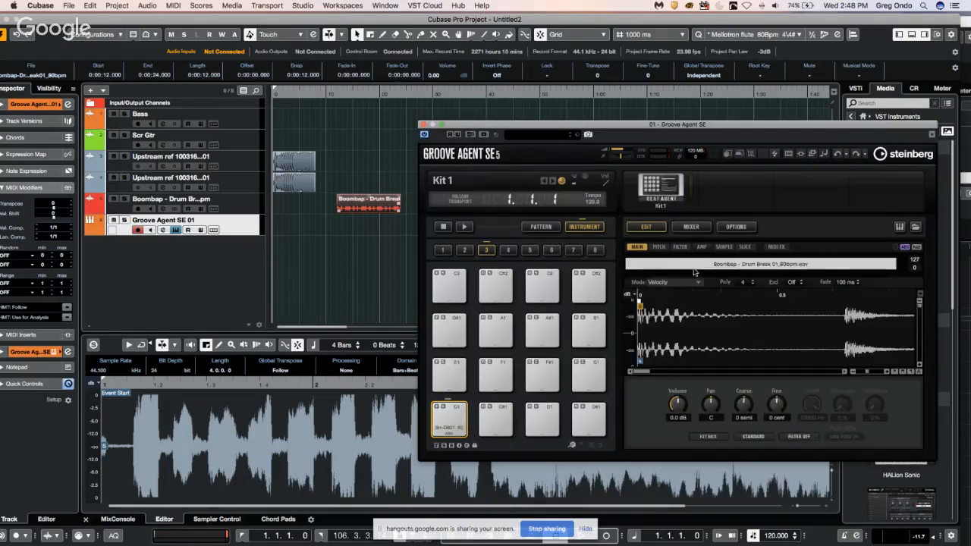
{"action": "left_click", "coordinate": [746, 248]}
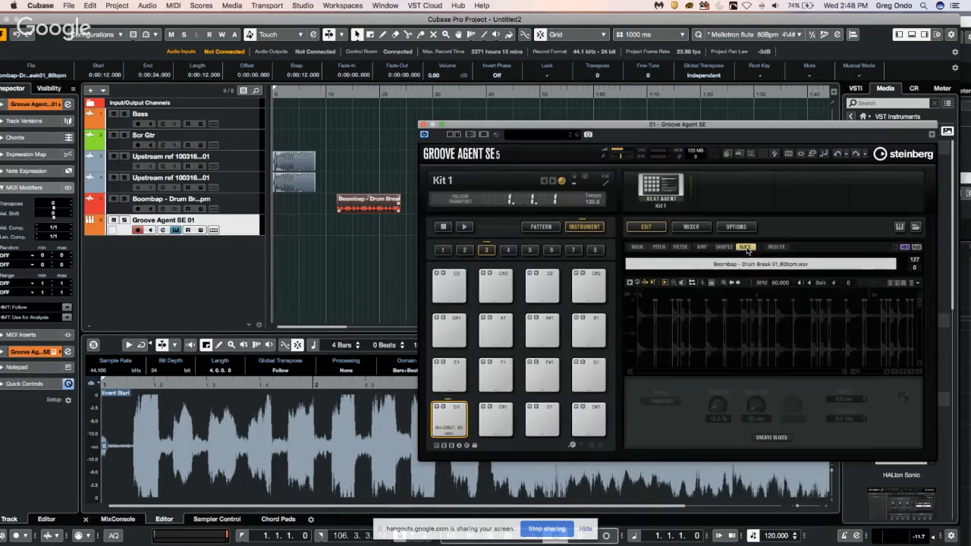
{"action": "left_click", "coordinate": [771, 437]}
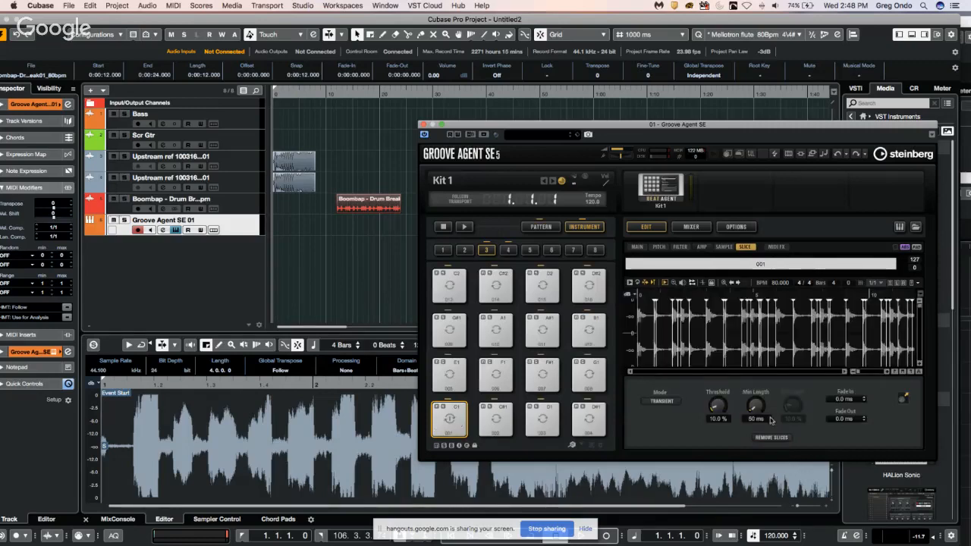
Audition drum break slices 002, 003 and 004 on the Groove Agent SE pads.
{"action": "left_click", "coordinate": [493, 421]}
{"action": "left_click", "coordinate": [544, 420]}
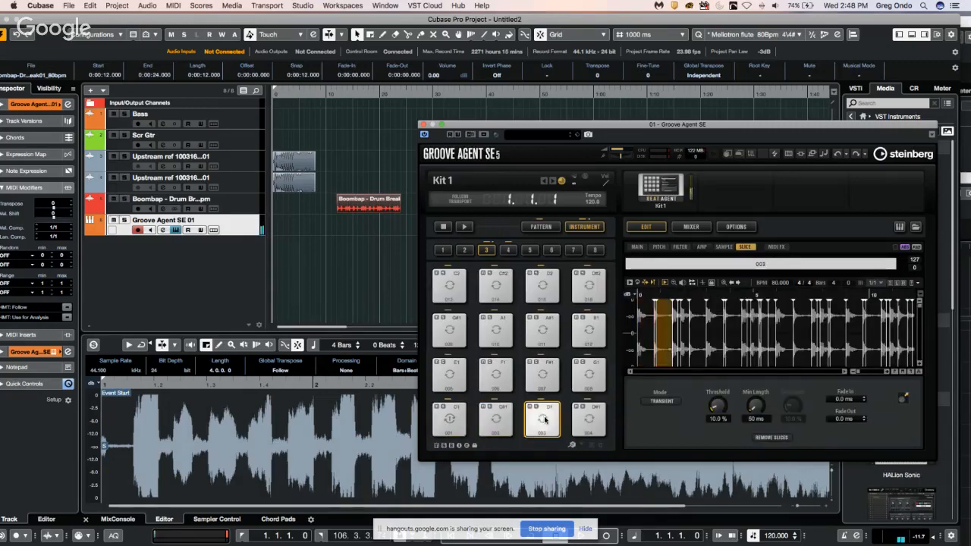
{"action": "left_click", "coordinate": [588, 421]}
Place the sliced loop's MIDI pattern from Groove Agent SE in the project at 24 seconds, on a new MIDI track.
{"action": "left_click", "coordinate": [551, 228]}
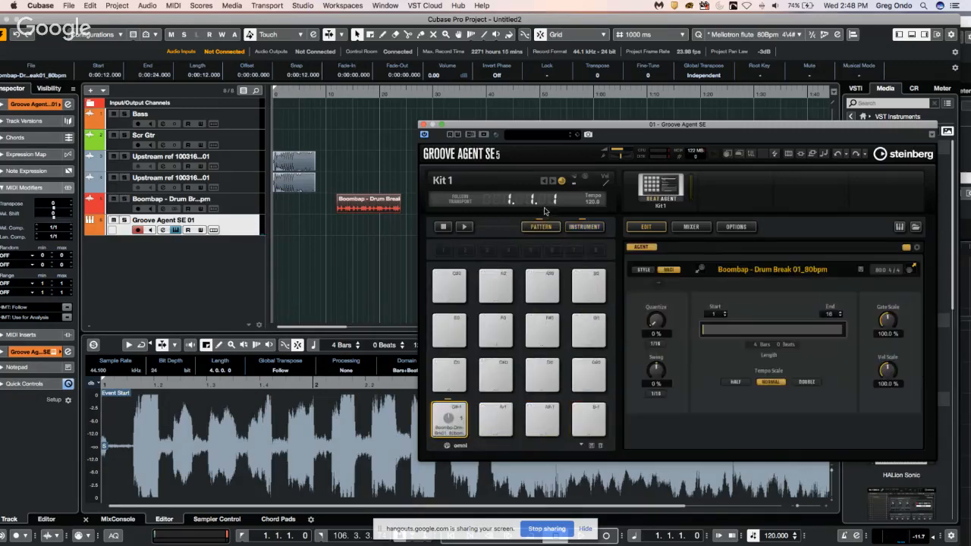
{"action": "left_click_drag", "start_coordinate": [583, 128], "coordinate": [728, 130]}
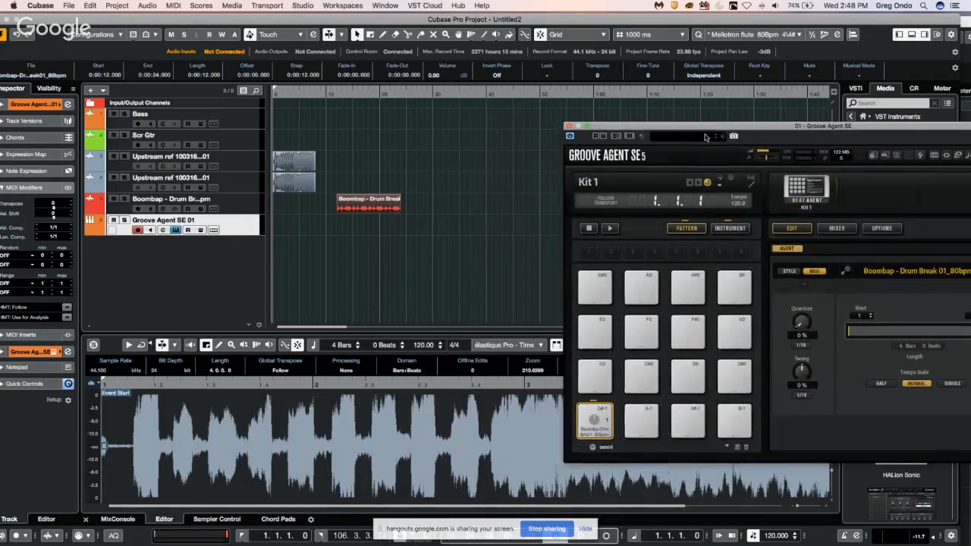
{"action": "left_click_drag", "start_coordinate": [596, 420], "coordinate": [403, 254]}
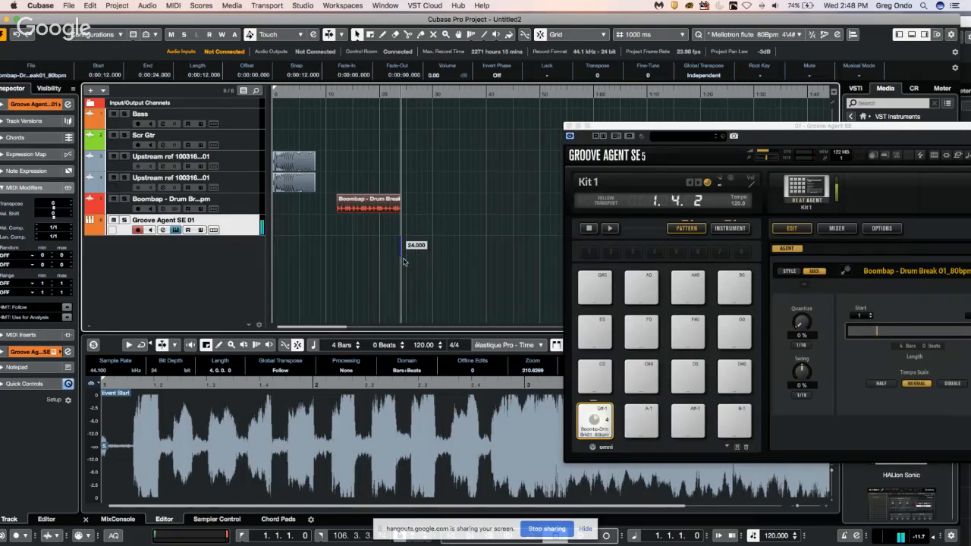
{"action": "left_click_drag", "start_coordinate": [416, 251], "coordinate": [414, 247]}
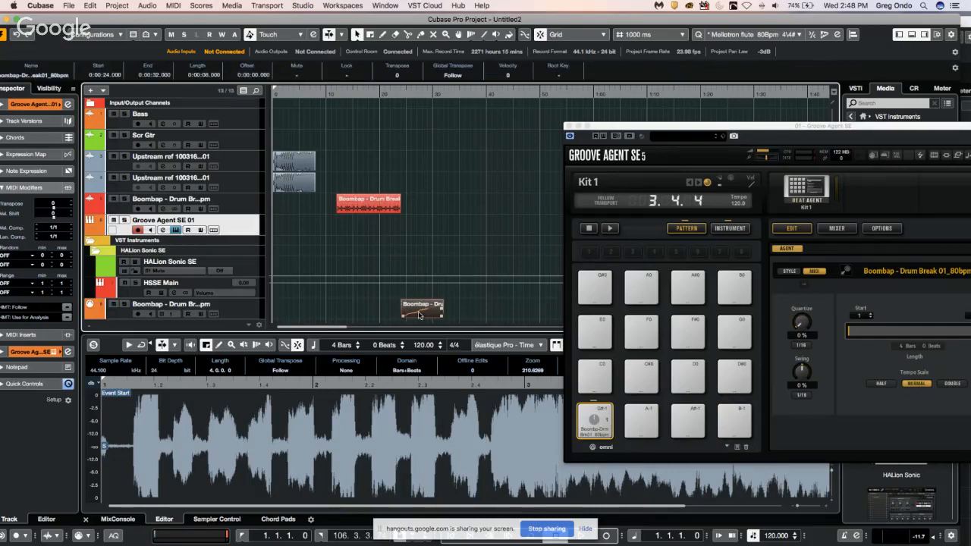
Open the new Boombap MIDI part in the Key Editor to examine its slice notes.
{"action": "left_click", "coordinate": [419, 311]}
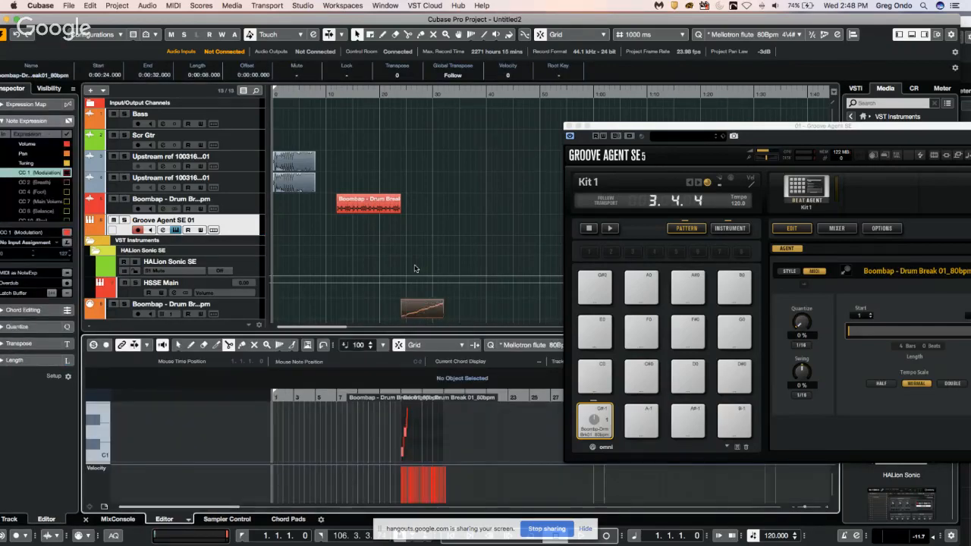
{"action": "scroll", "coordinate": [417, 264], "scroll_direction": "down", "scroll_amount": 1}
{"action": "left_click", "coordinate": [414, 294]}
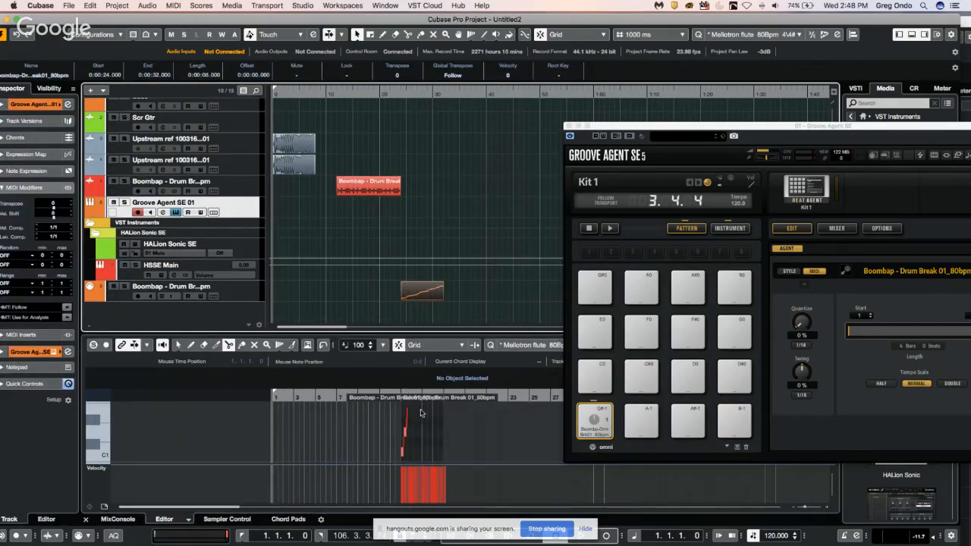
{"action": "left_click", "coordinate": [385, 404]}
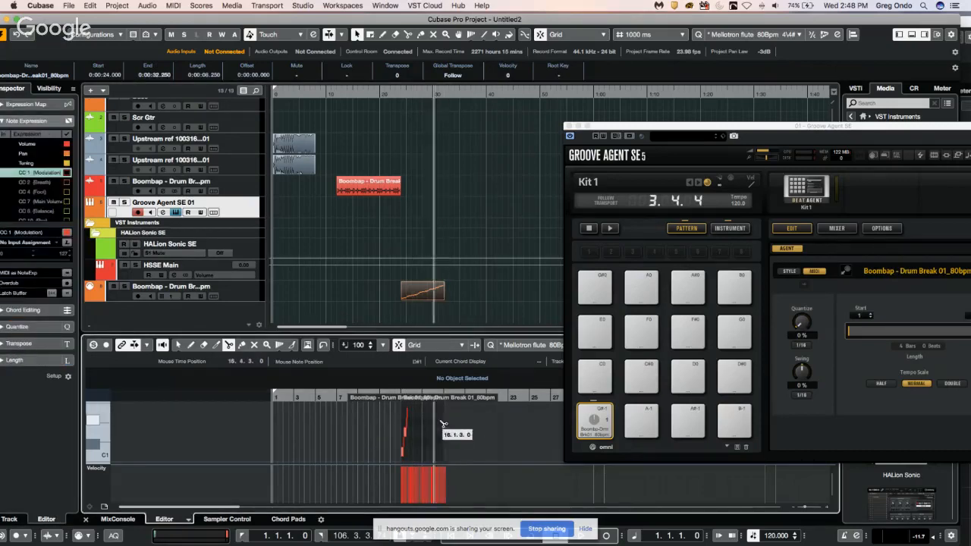
Return Groove Agent SE to its instrument pads and close the plug-in window.
{"action": "left_click", "coordinate": [733, 232]}
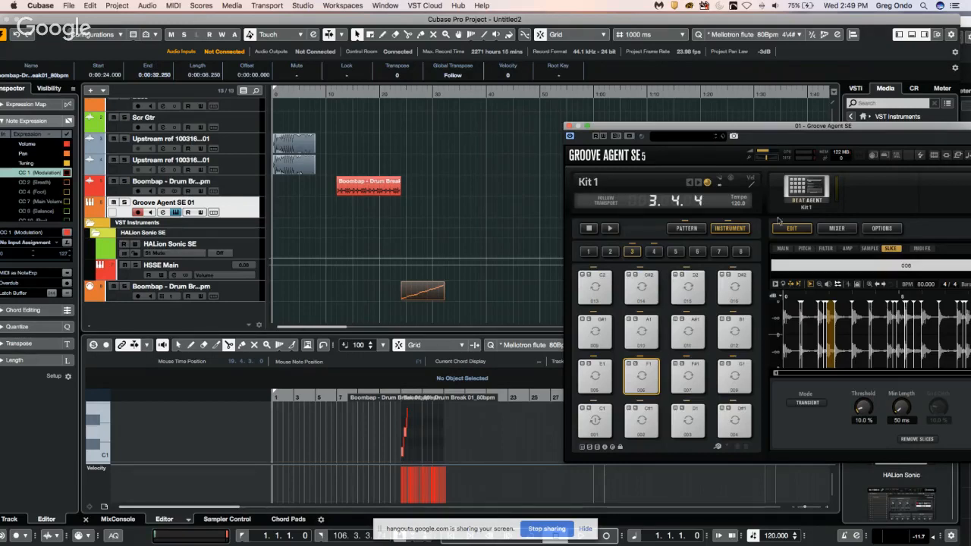
{"action": "left_click", "coordinate": [570, 126]}
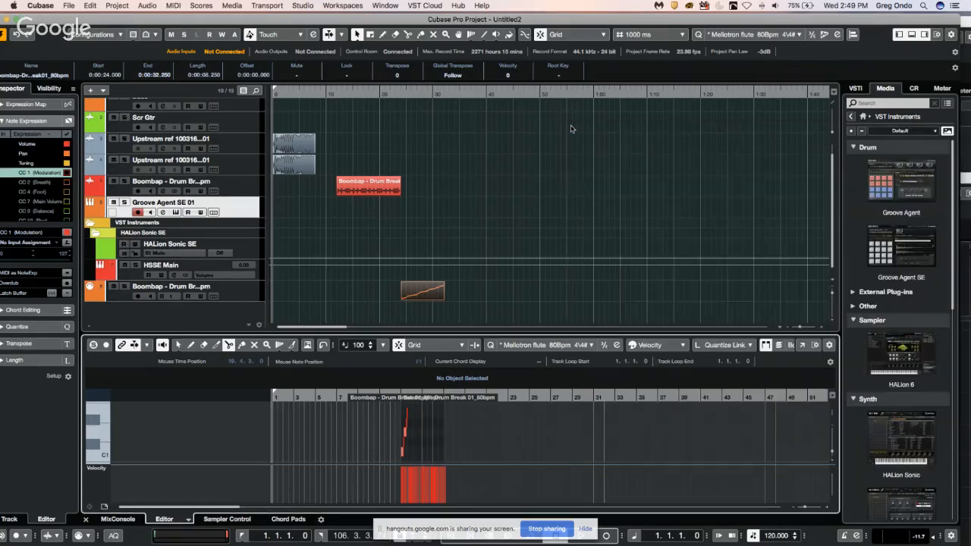
Bring up the Export Audio Mixdown settings, choose single-channel export of Stereo Out and collapse the File Name Scheme section.
{"action": "left_click", "coordinate": [68, 6]}
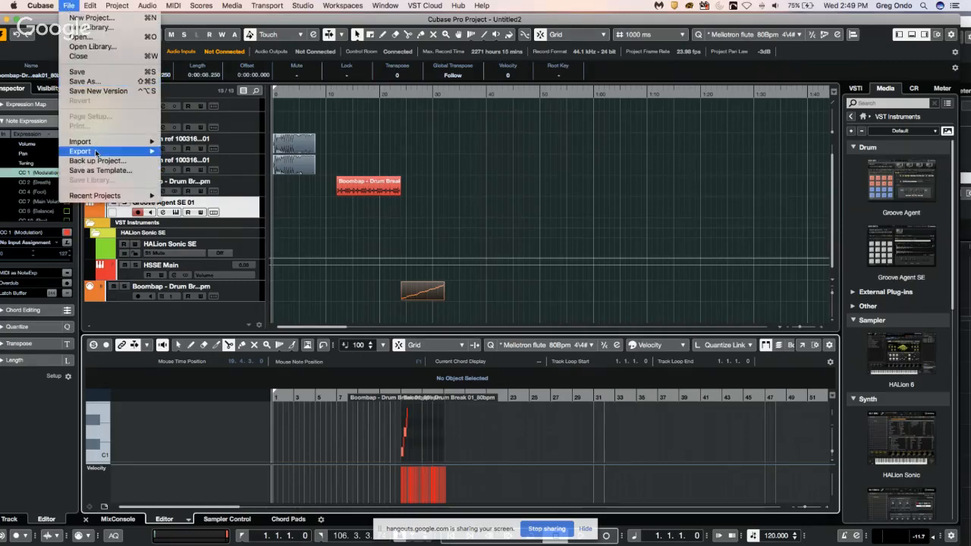
{"action": "mouse_move", "coordinate": [97, 152]}
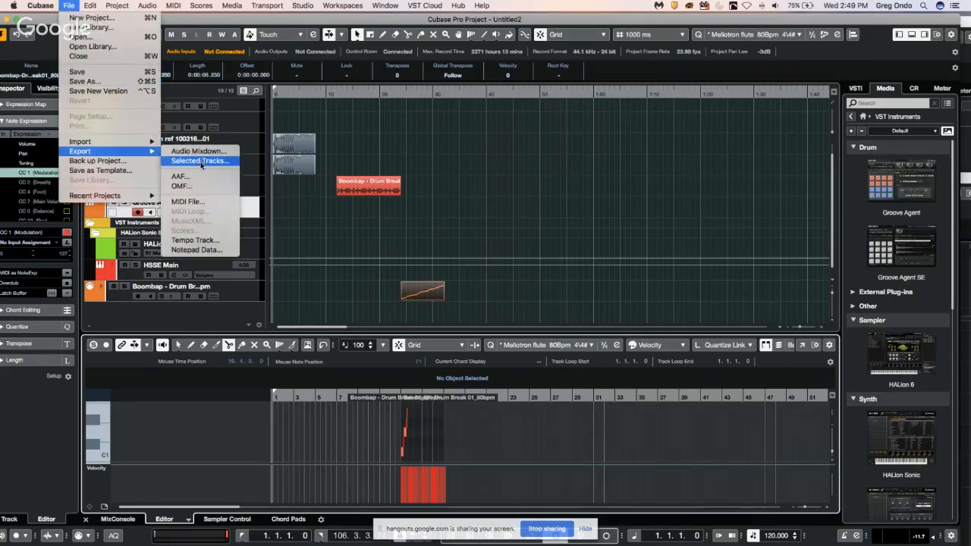
{"action": "left_click", "coordinate": [203, 150]}
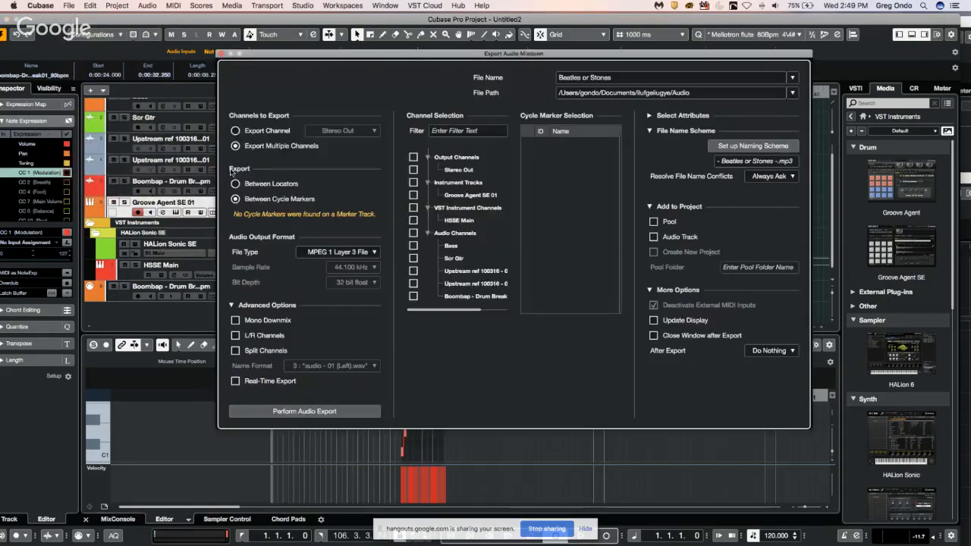
{"action": "left_click", "coordinate": [236, 131]}
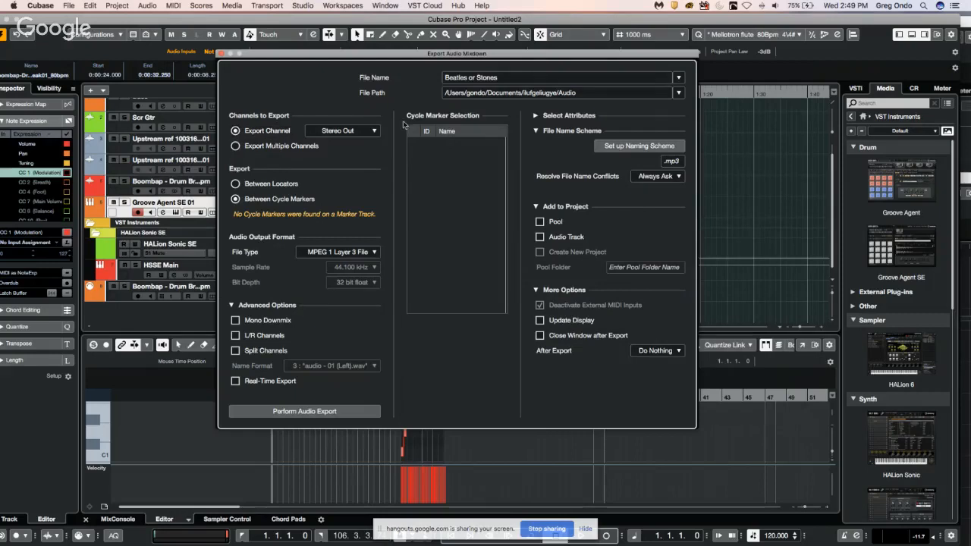
{"action": "left_click", "coordinate": [537, 131]}
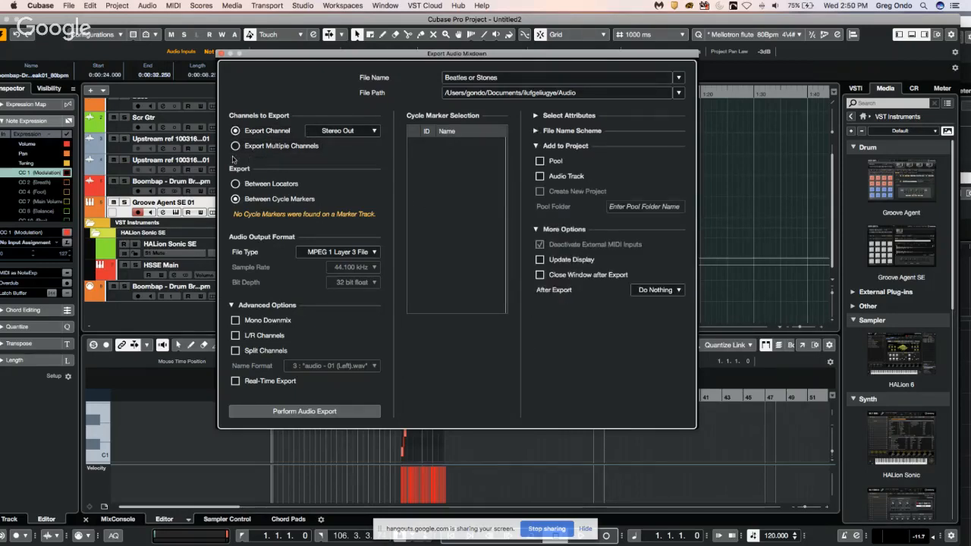
Compare the Export Multiple Channels and Export Channel modes, and close the mixdown settings without exporting.
{"action": "left_click", "coordinate": [256, 146]}
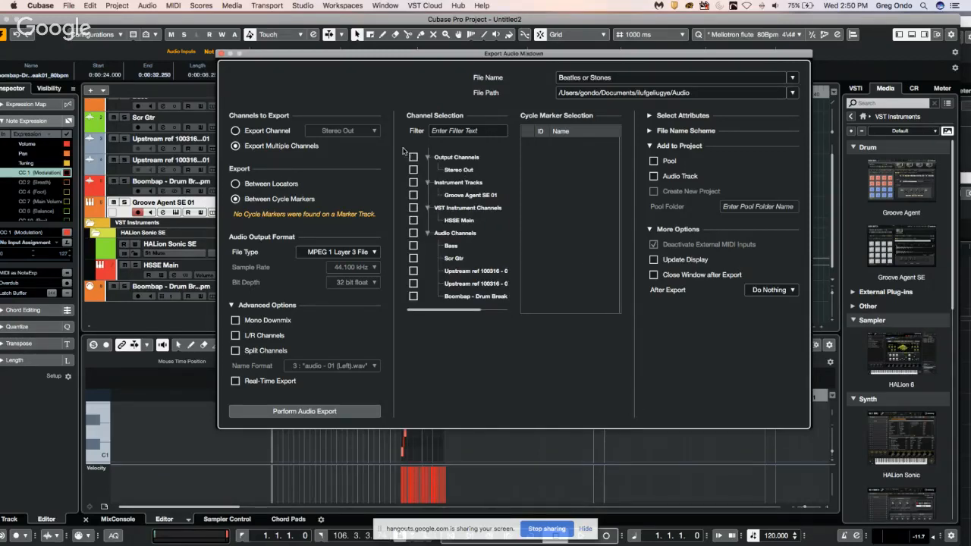
{"action": "left_click", "coordinate": [235, 131]}
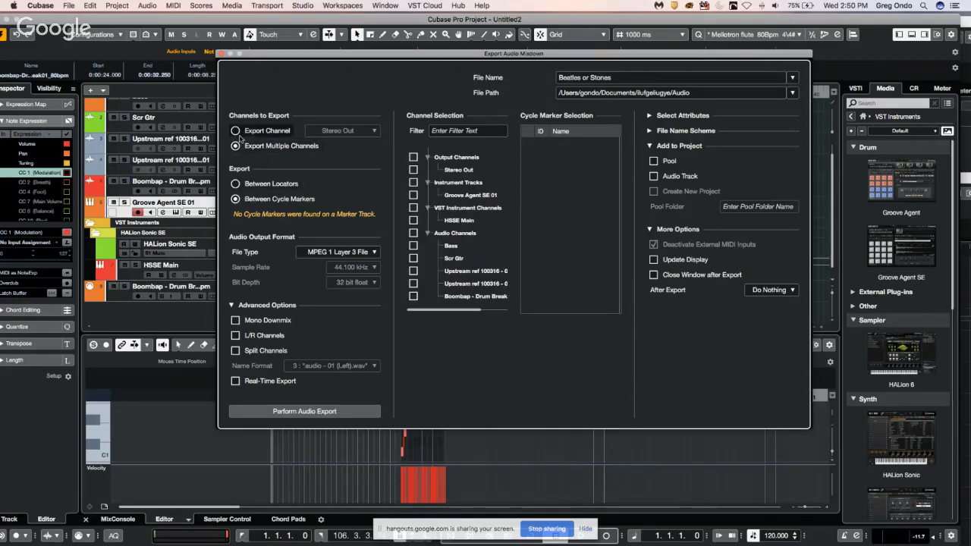
{"action": "left_click", "coordinate": [236, 146]}
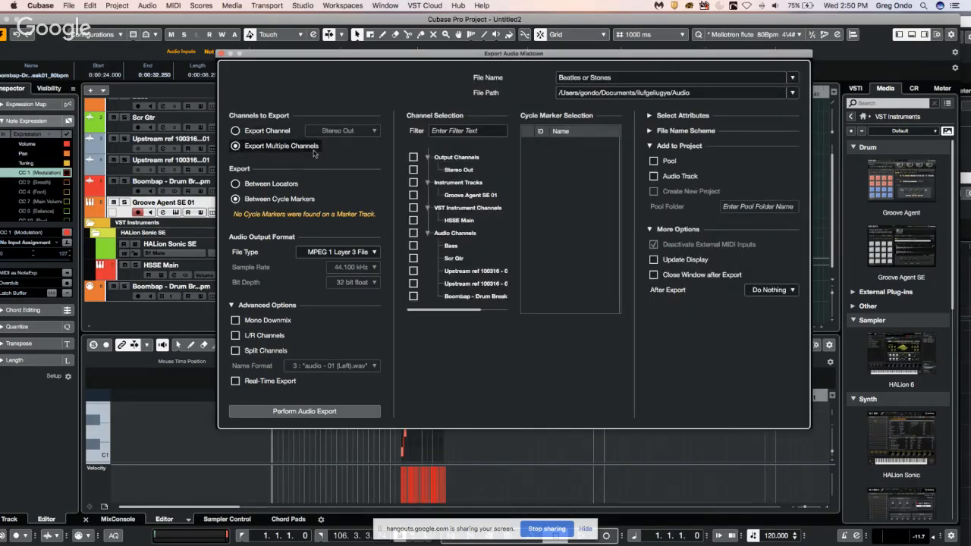
{"action": "left_click", "coordinate": [221, 54]}
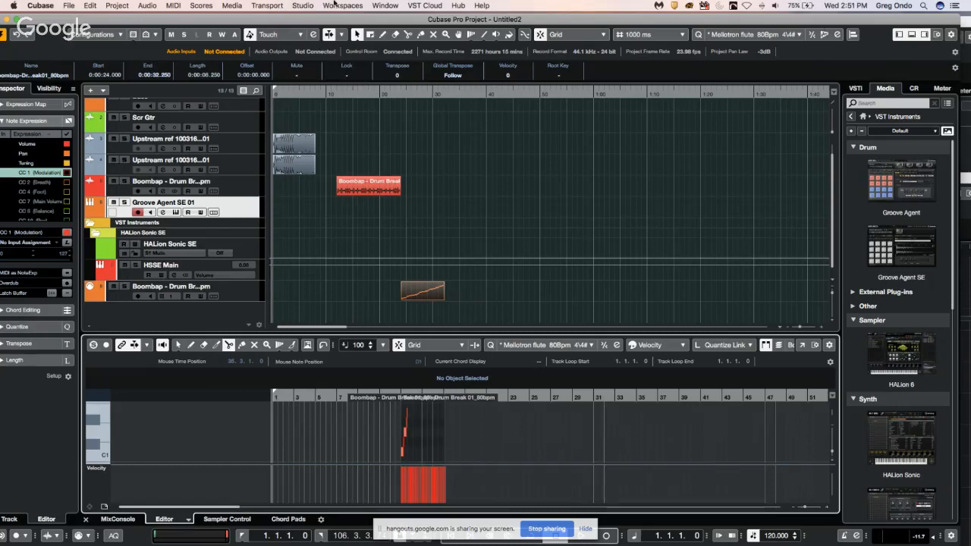
Open the recent project beatles stones CX.cpr and activate it.
{"action": "left_click", "coordinate": [396, 8]}
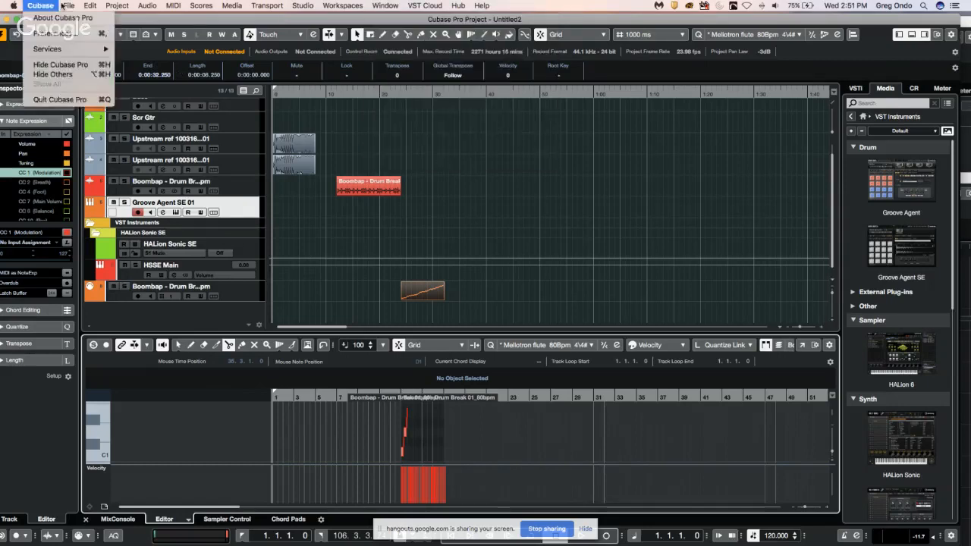
{"action": "mouse_move", "coordinate": [68, 5]}
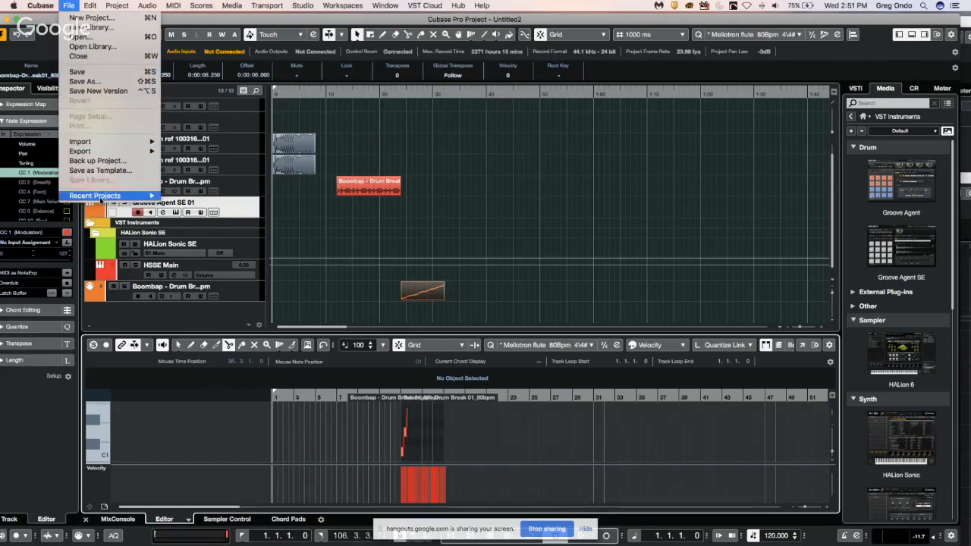
{"action": "mouse_move", "coordinate": [95, 196]}
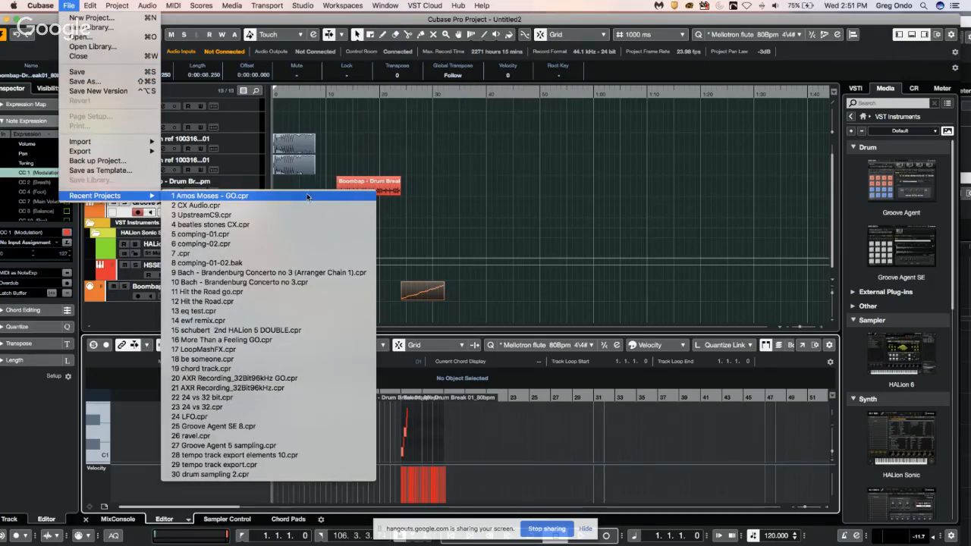
{"action": "left_click", "coordinate": [280, 225]}
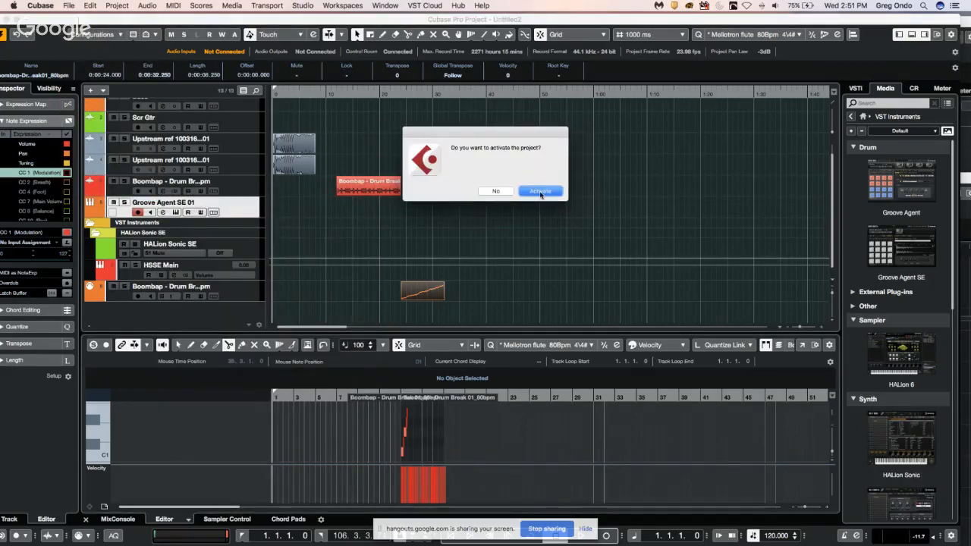
{"action": "left_click", "coordinate": [540, 192]}
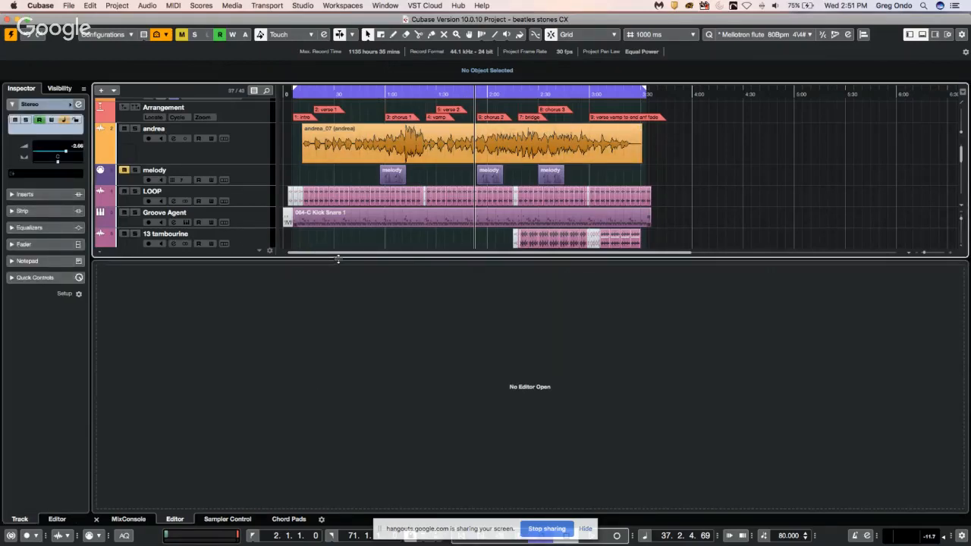
Enlarge the track area and open the audio event directly below the Arrangement track in the Sample Editor.
{"action": "left_click_drag", "start_coordinate": [336, 259], "coordinate": [335, 332]}
{"action": "double_click", "coordinate": [369, 139]}
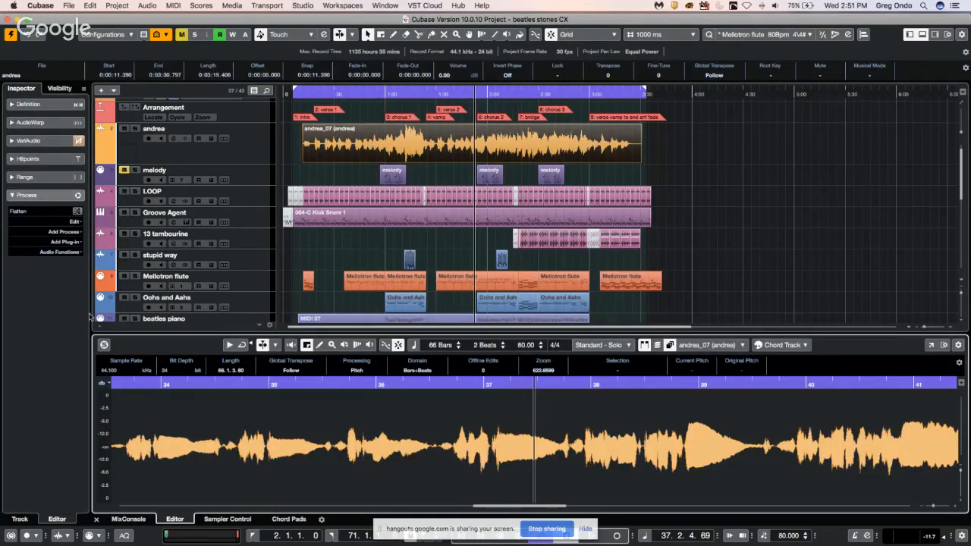
Extract MIDI from the selected vocal event with VariAudio, using Notes and NoteExp VST 3 Tuning Curve, Dynamic Velocity and a New MIDI Track destination.
{"action": "left_click", "coordinate": [41, 140]}
{"action": "left_click", "coordinate": [76, 157]}
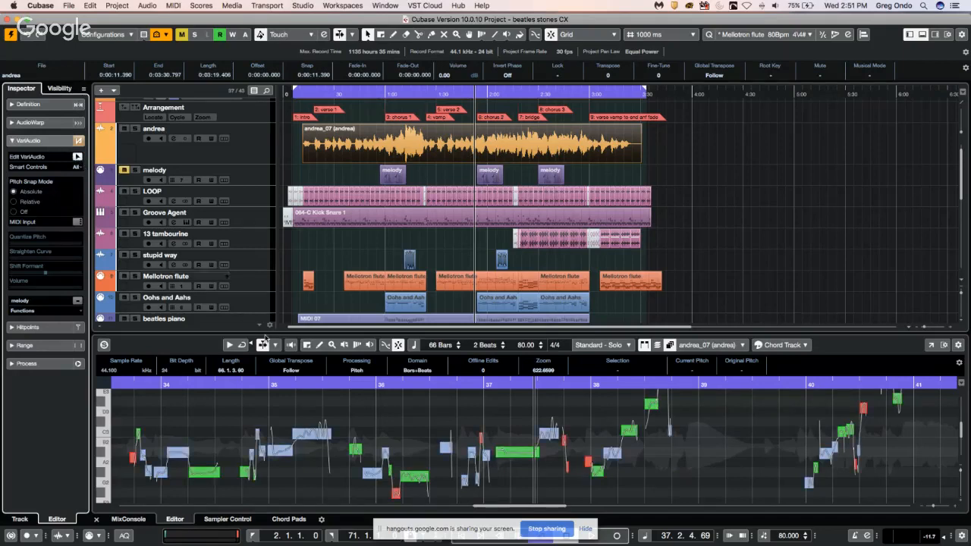
{"action": "left_click", "coordinate": [44, 313]}
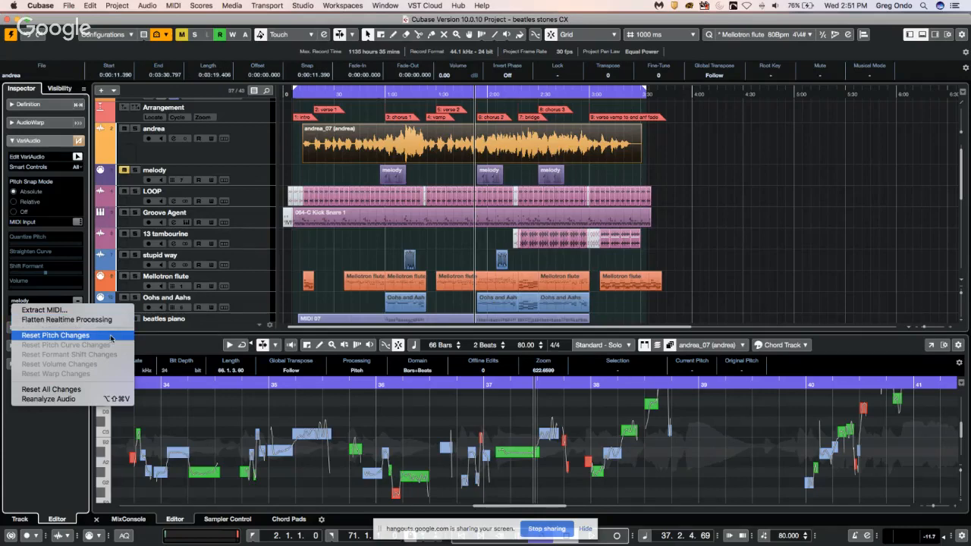
{"action": "left_click", "coordinate": [103, 312]}
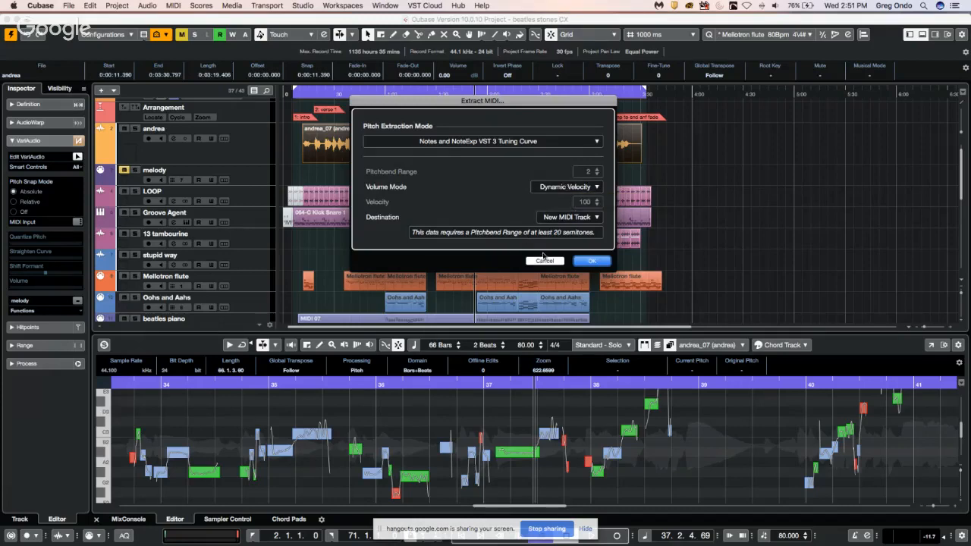
{"action": "left_click", "coordinate": [592, 261]}
Open the extracted MIDI part on the MIDI 01 track in the Key Editor and examine its notes up close.
{"action": "scroll", "coordinate": [705, 240], "scroll_direction": "down", "scroll_amount": 15}
{"action": "left_click", "coordinate": [447, 292]}
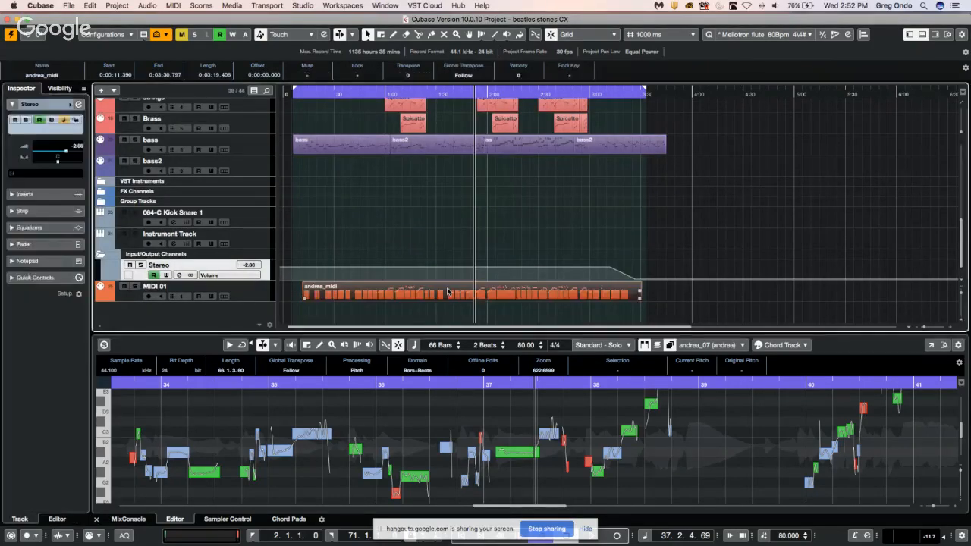
{"action": "double_click", "coordinate": [447, 292]}
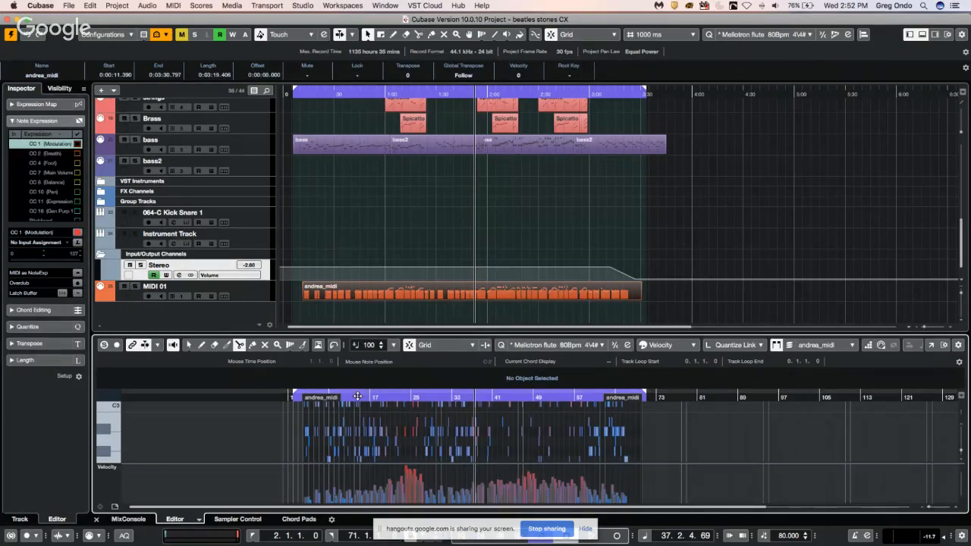
{"action": "left_click_drag", "start_coordinate": [357, 396], "coordinate": [370, 449]}
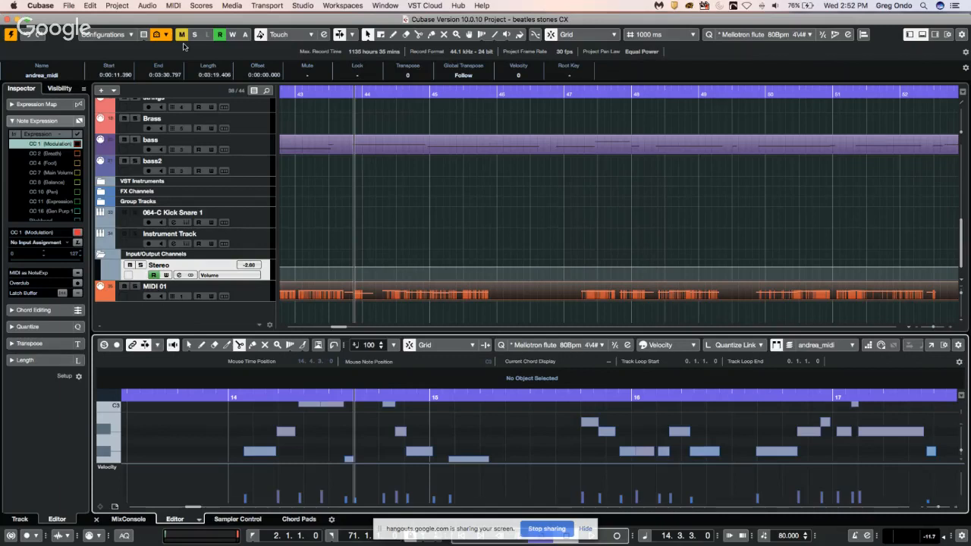
{"action": "left_click", "coordinate": [303, 91]}
{"action": "left_click_drag", "start_coordinate": [305, 93], "coordinate": [262, 40]}
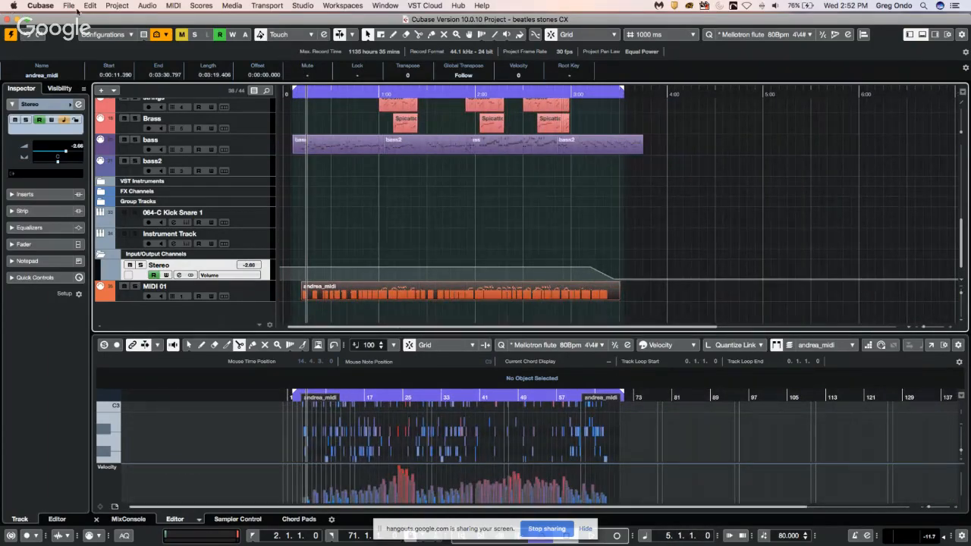
{"action": "scroll", "coordinate": [334, 132], "scroll_direction": "up", "scroll_amount": 15}
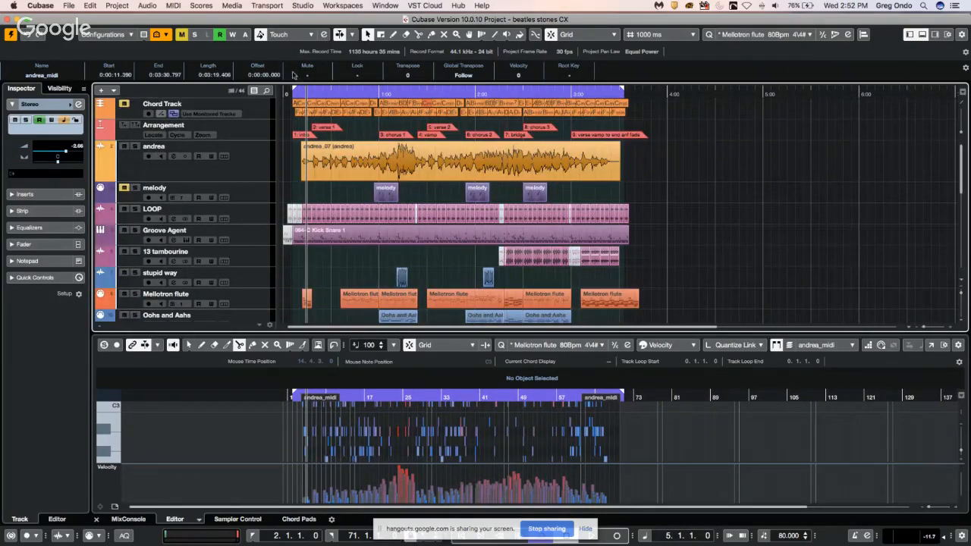
{"action": "left_click", "coordinate": [72, 6]}
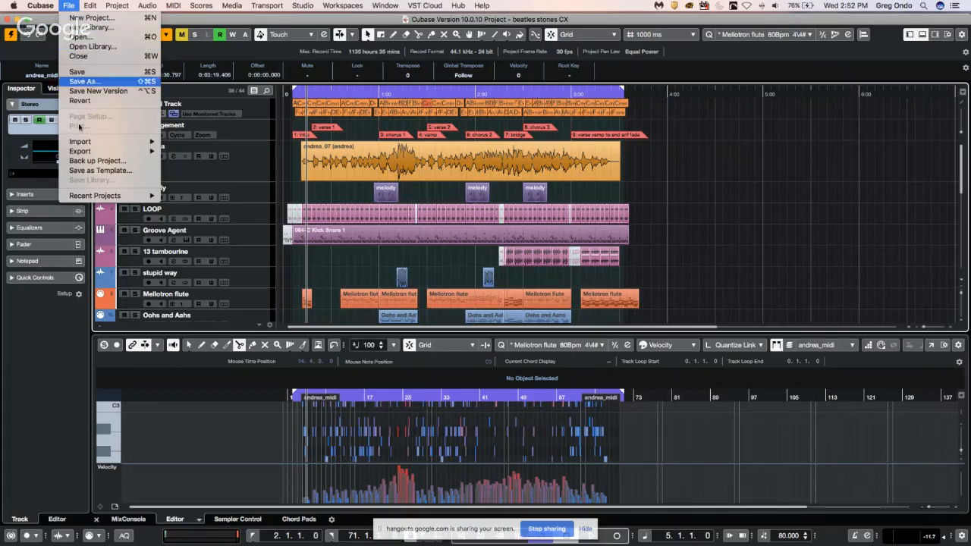
{"action": "mouse_move", "coordinate": [87, 198]}
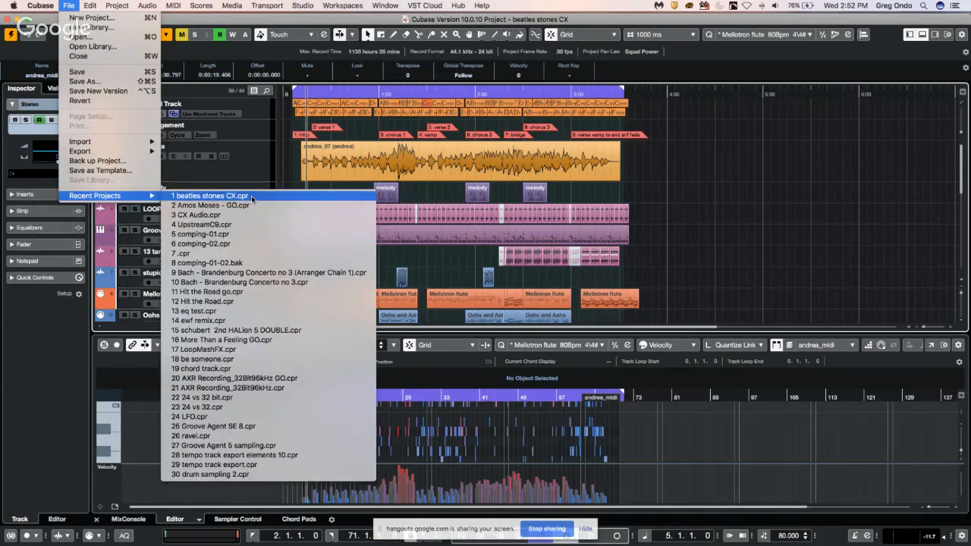
{"action": "left_click", "coordinate": [368, 35]}
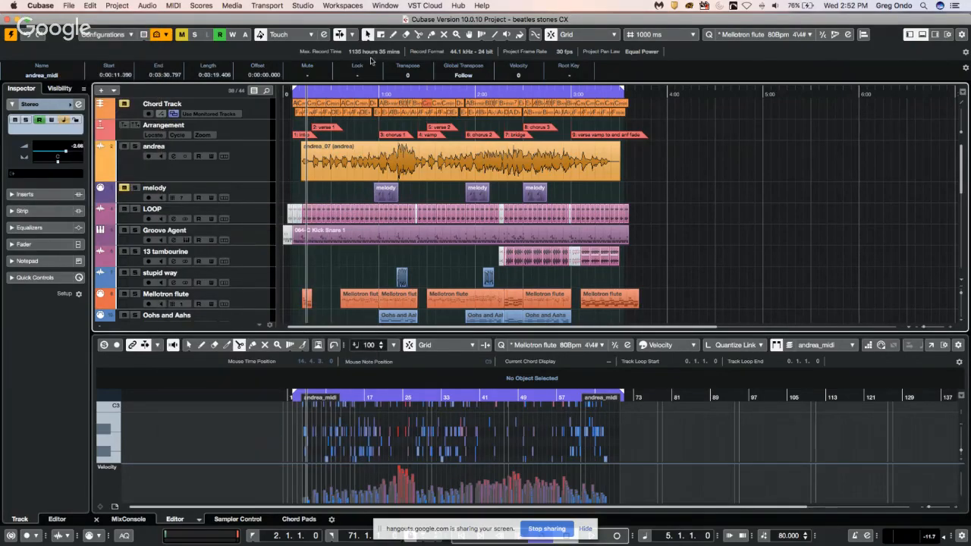
Switch to the open Untitled2 project and create a new empty project in the suggested project folder.
{"action": "left_click", "coordinate": [376, 5]}
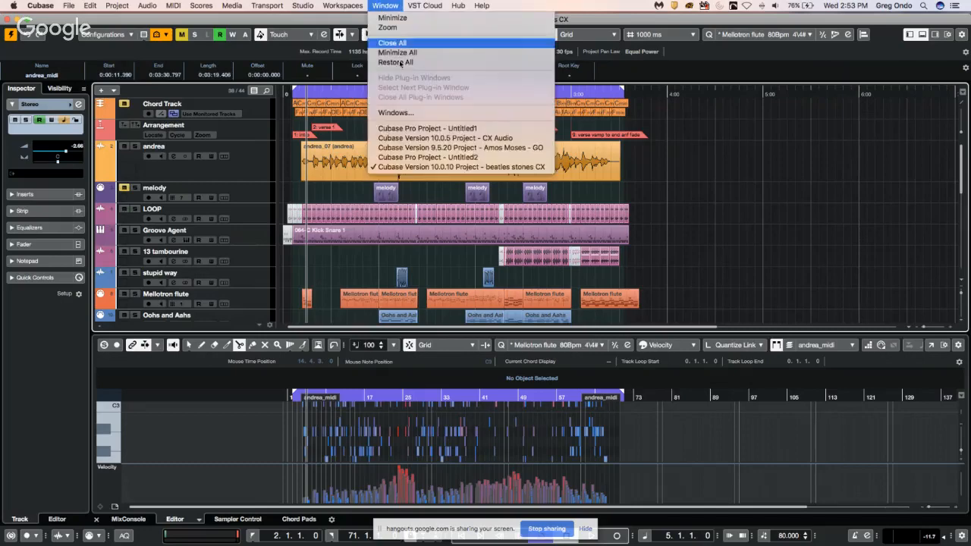
{"action": "left_click", "coordinate": [483, 156]}
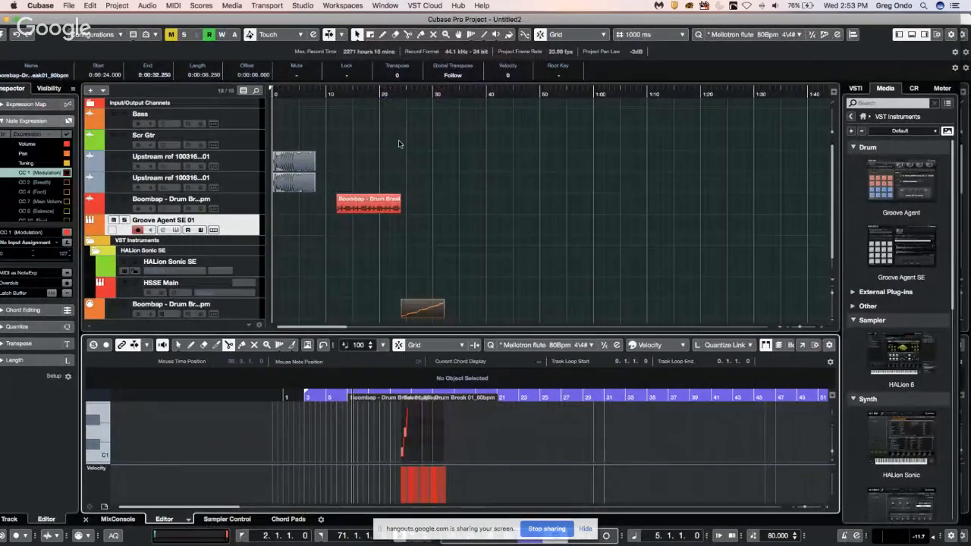
{"action": "left_click", "coordinate": [68, 6]}
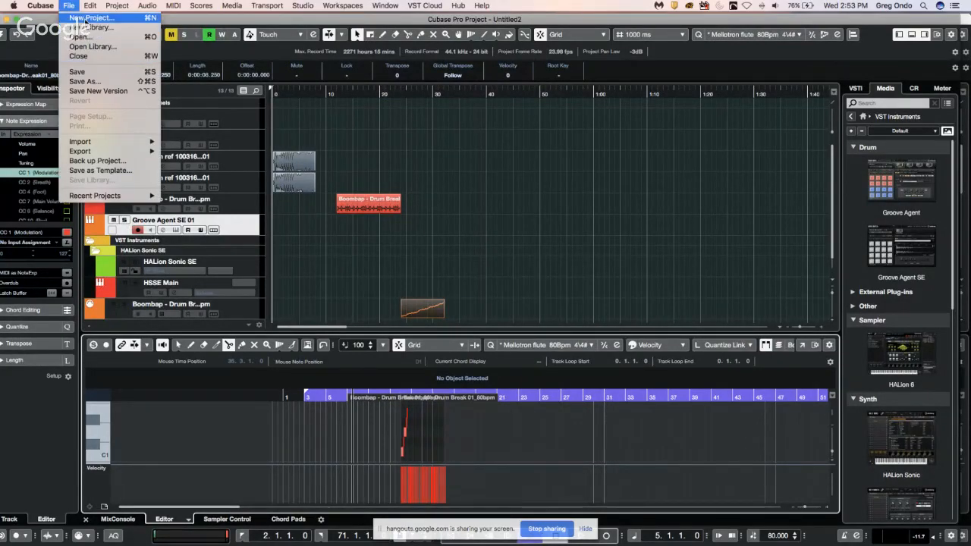
{"action": "left_click", "coordinate": [90, 17]}
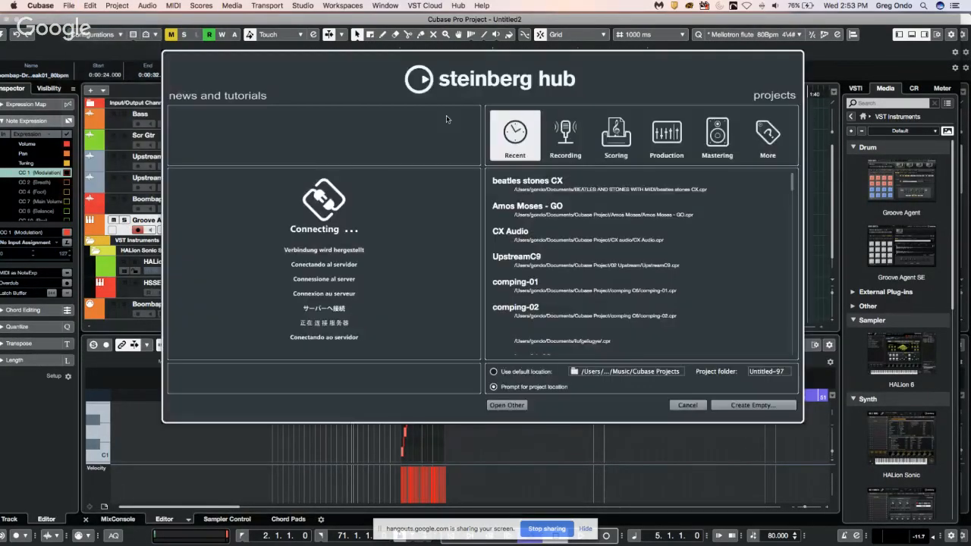
{"action": "left_click", "coordinate": [753, 406]}
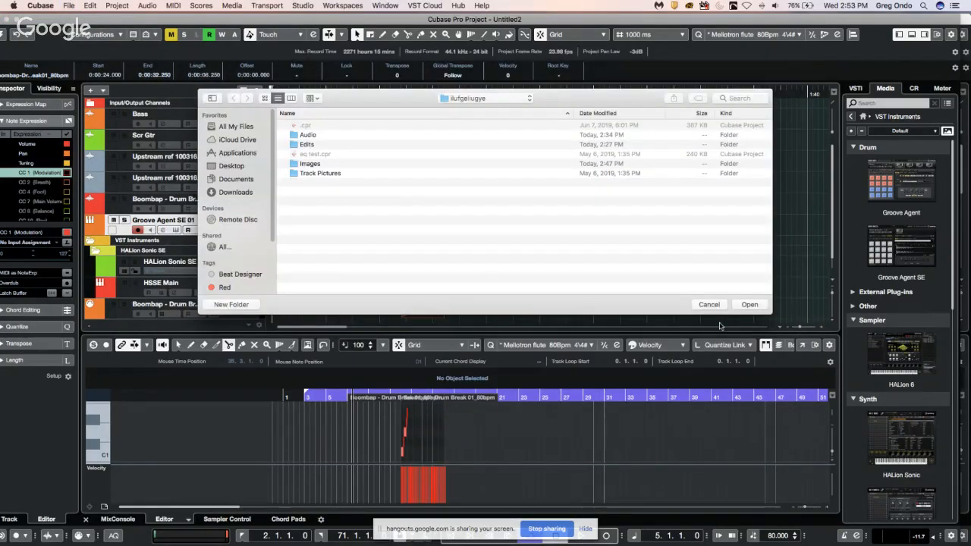
{"action": "left_click", "coordinate": [743, 308]}
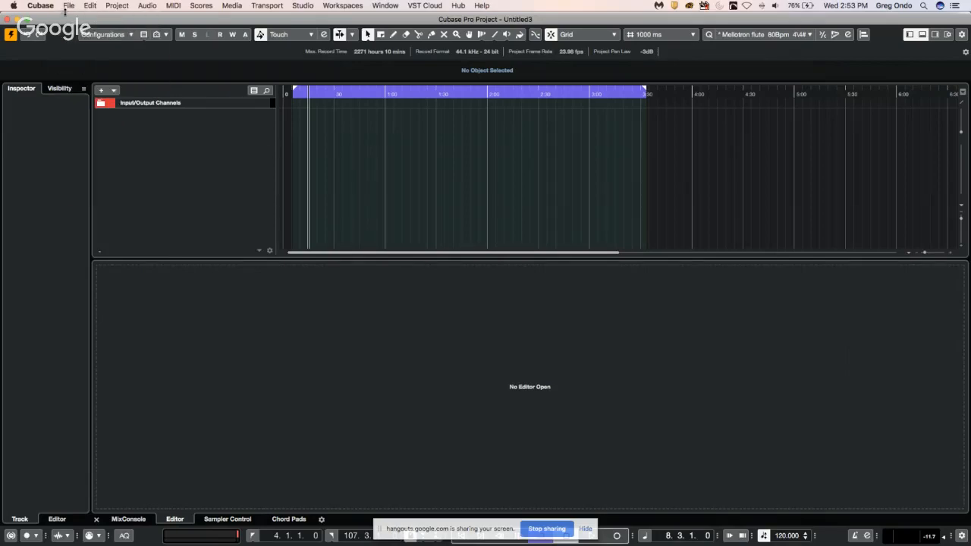
Import the audio file Jazz stereo mix.wav from the WaveLab Audio files folder, copying it to the working directory without splitting channels.
{"action": "left_click", "coordinate": [68, 6]}
{"action": "mouse_move", "coordinate": [105, 147]}
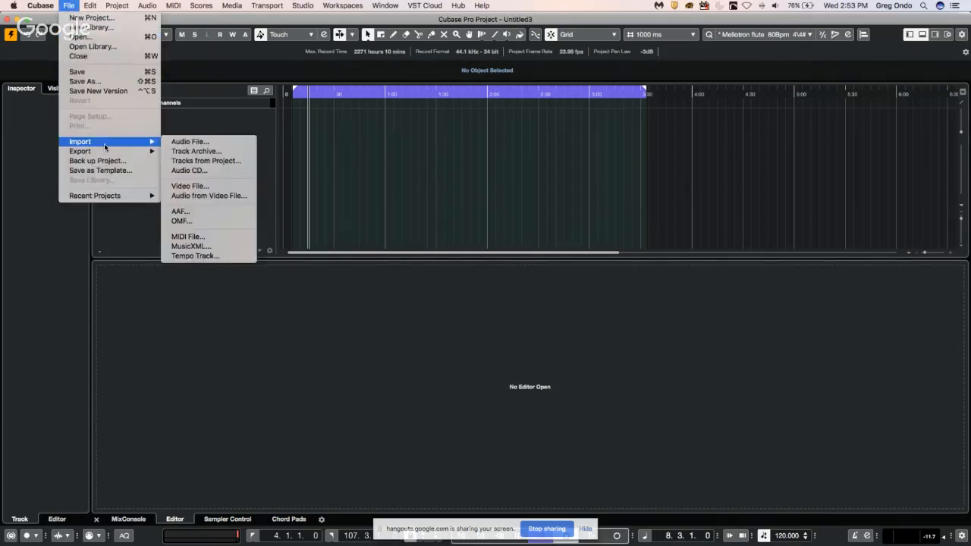
{"action": "left_click", "coordinate": [190, 143]}
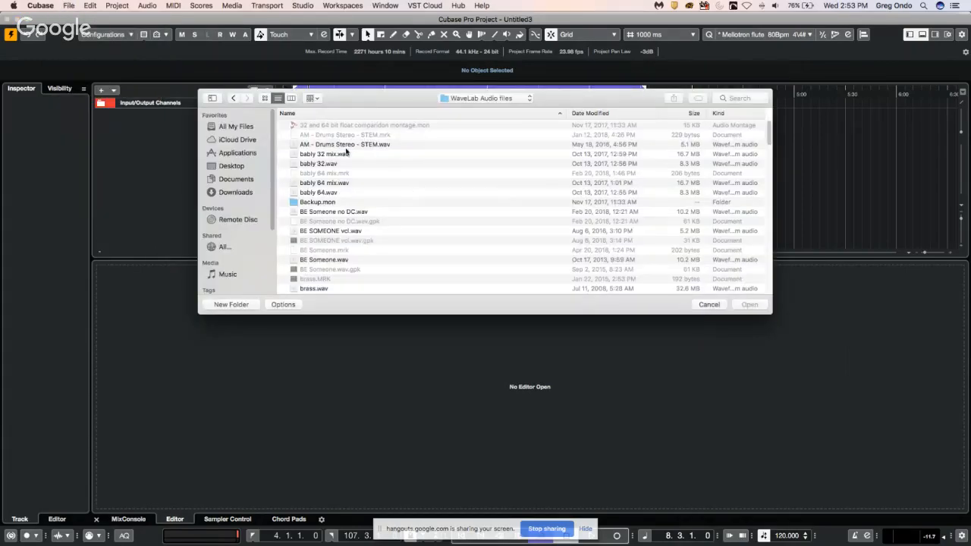
{"action": "scroll", "coordinate": [375, 226], "scroll_direction": "down", "scroll_amount": 15}
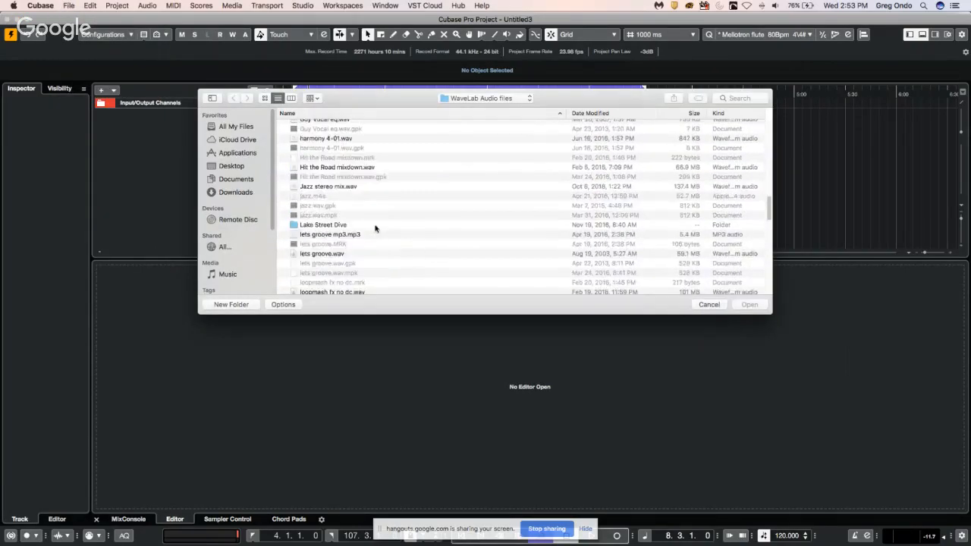
{"action": "scroll", "coordinate": [375, 226], "scroll_direction": "down", "scroll_amount": 5}
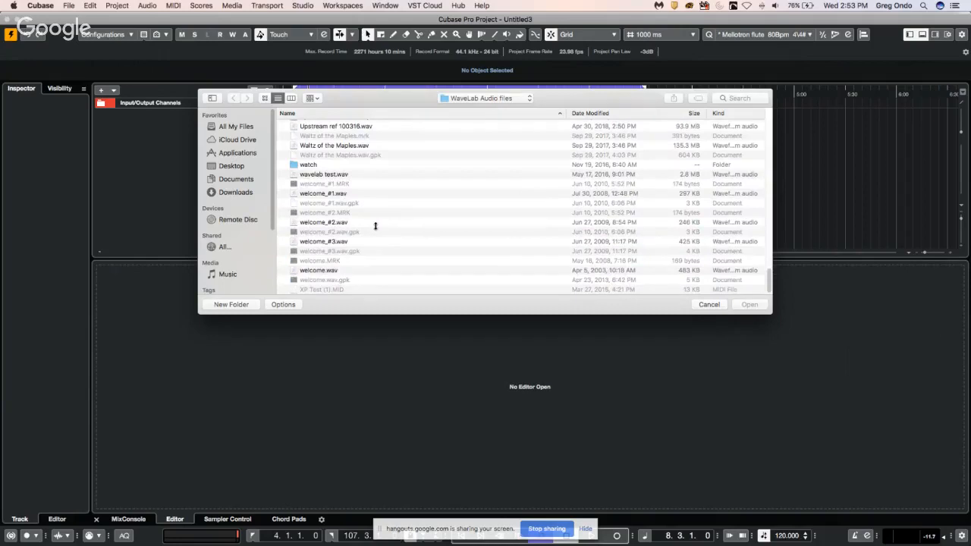
{"action": "scroll", "coordinate": [375, 226], "scroll_direction": "up", "scroll_amount": 5}
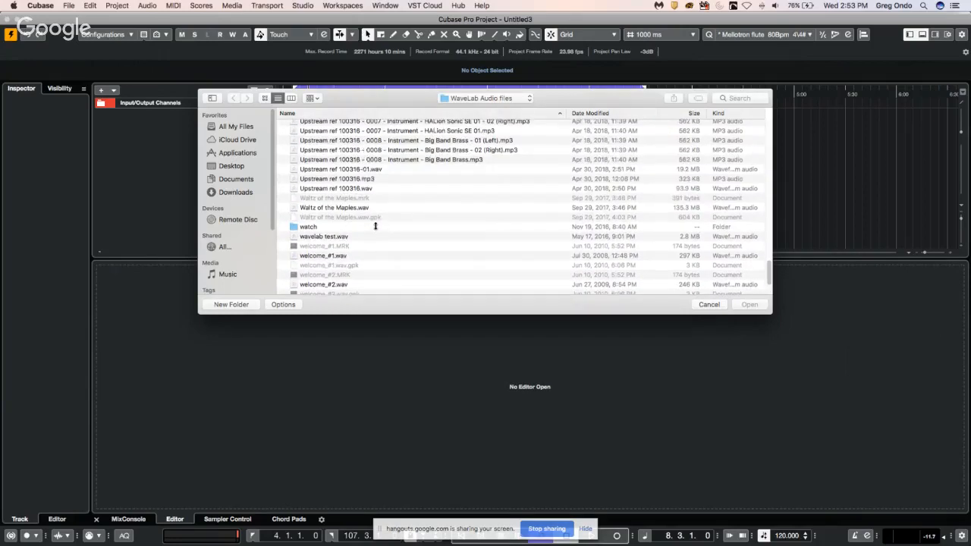
{"action": "scroll", "coordinate": [375, 226], "scroll_direction": "up", "scroll_amount": 8}
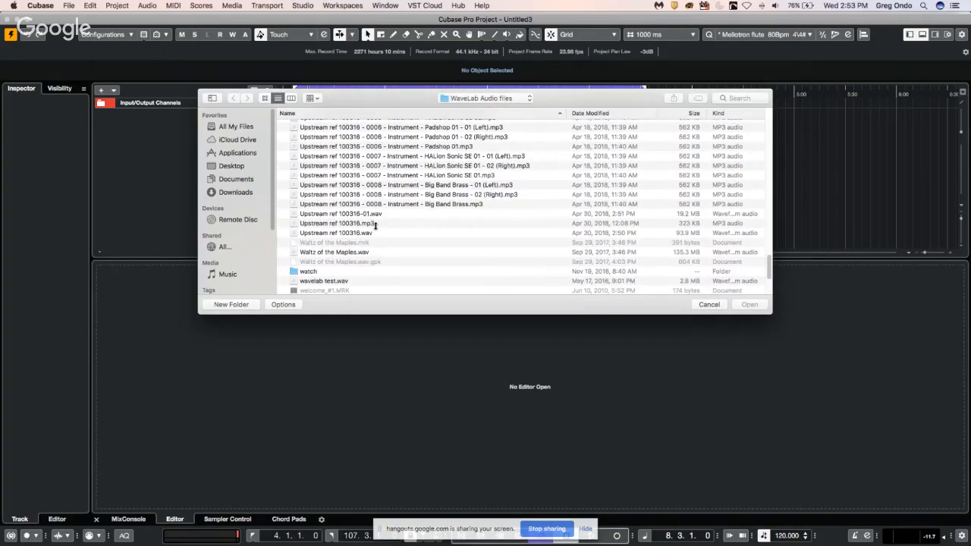
{"action": "scroll", "coordinate": [374, 226], "scroll_direction": "up", "scroll_amount": 3}
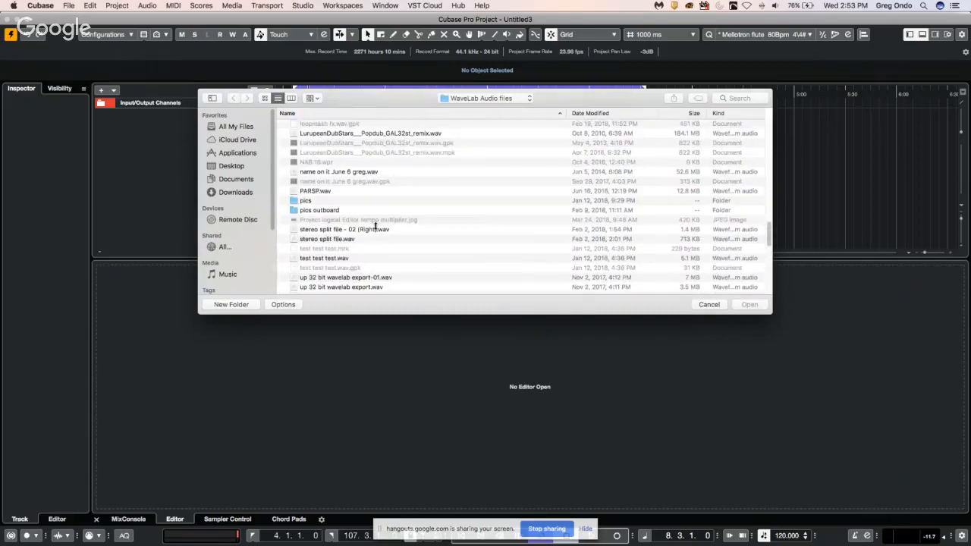
{"action": "scroll", "coordinate": [375, 226], "scroll_direction": "up", "scroll_amount": 6}
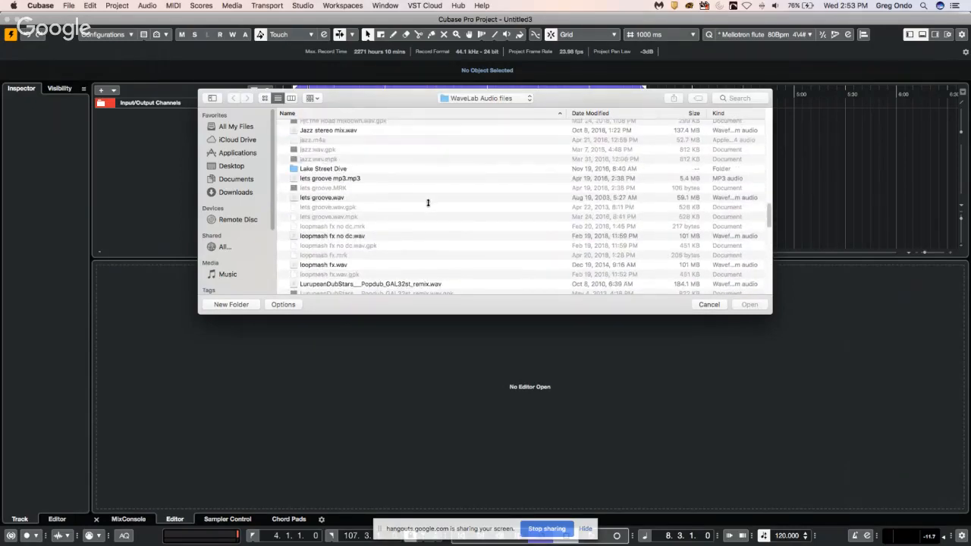
{"action": "scroll", "coordinate": [428, 203], "scroll_direction": "down", "scroll_amount": 1}
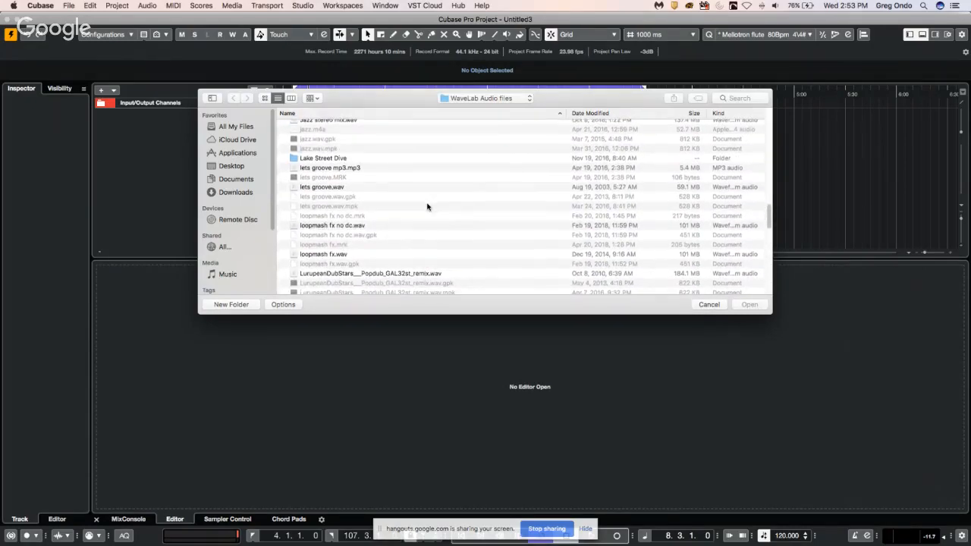
{"action": "scroll", "coordinate": [427, 207], "scroll_direction": "down", "scroll_amount": 2}
{"action": "scroll", "coordinate": [427, 207], "scroll_direction": "down", "scroll_amount": 2}
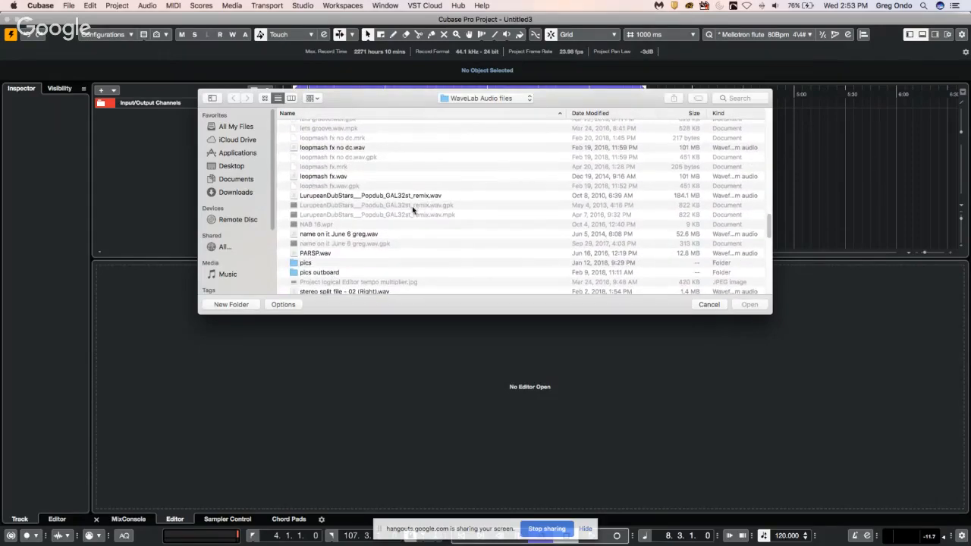
{"action": "scroll", "coordinate": [365, 235], "scroll_direction": "down", "scroll_amount": 4}
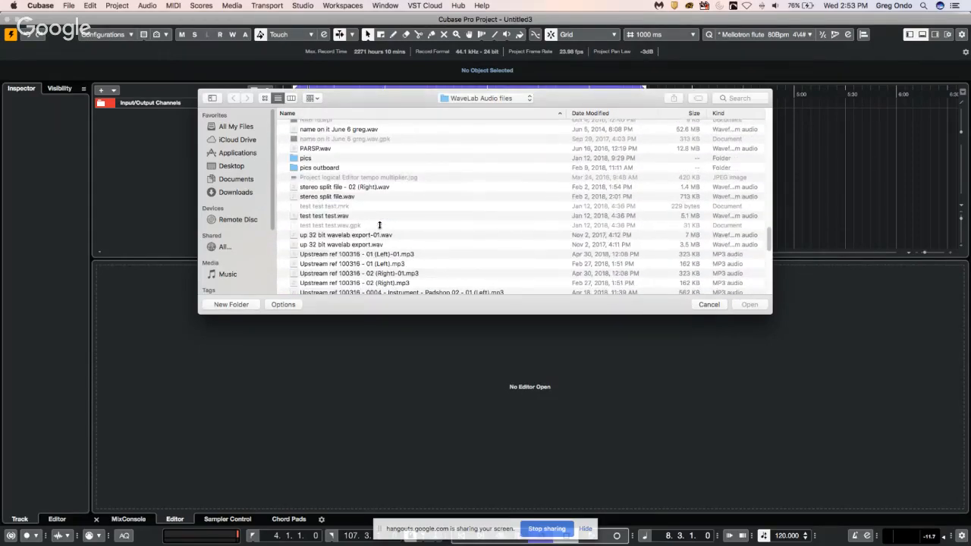
{"action": "scroll", "coordinate": [379, 225], "scroll_direction": "down", "scroll_amount": 8}
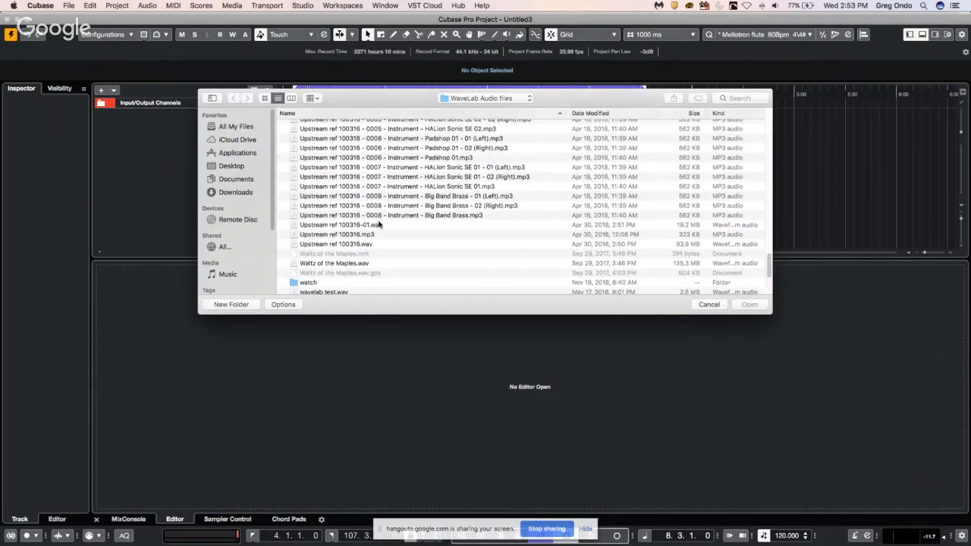
{"action": "scroll", "coordinate": [379, 225], "scroll_direction": "down", "scroll_amount": 4}
{"action": "scroll", "coordinate": [379, 224], "scroll_direction": "up", "scroll_amount": 12}
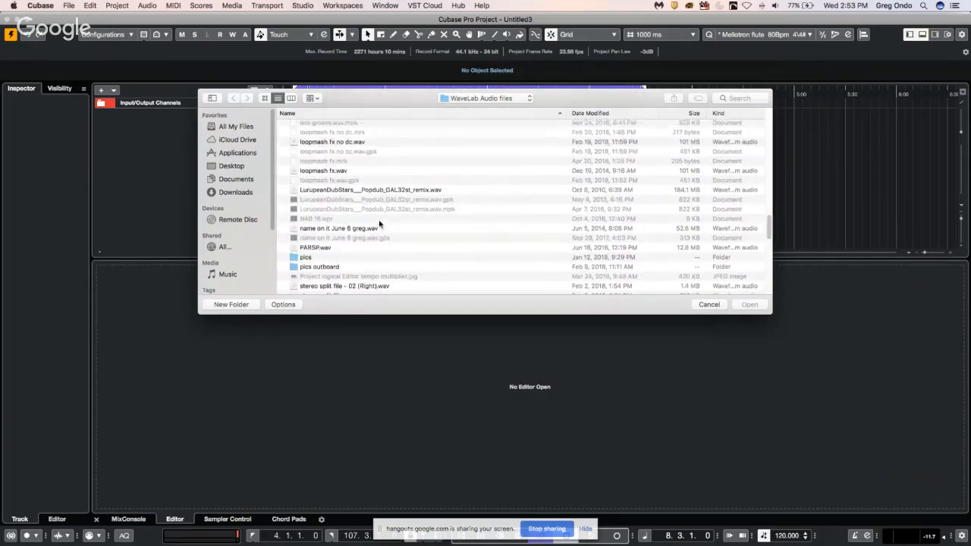
{"action": "scroll", "coordinate": [379, 225], "scroll_direction": "up", "scroll_amount": 6}
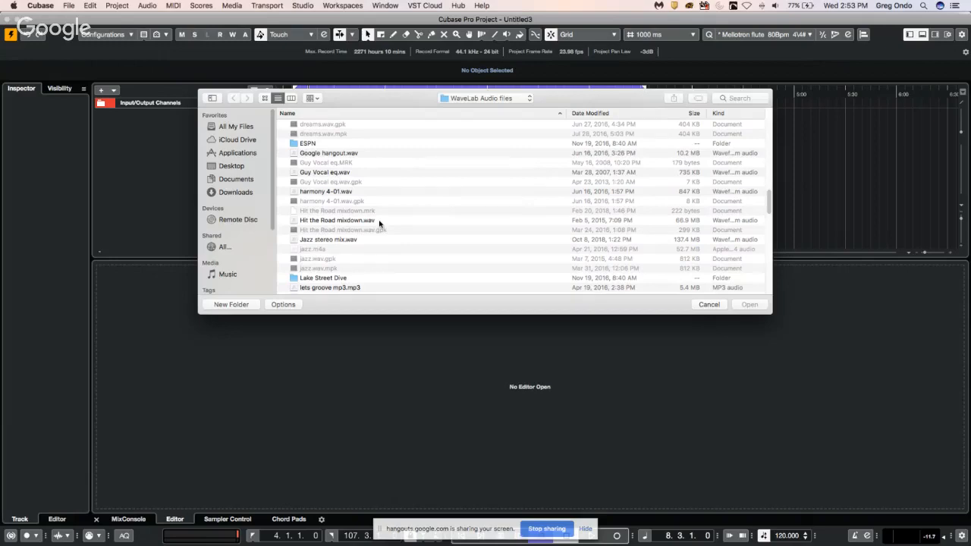
{"action": "double_click", "coordinate": [340, 239]}
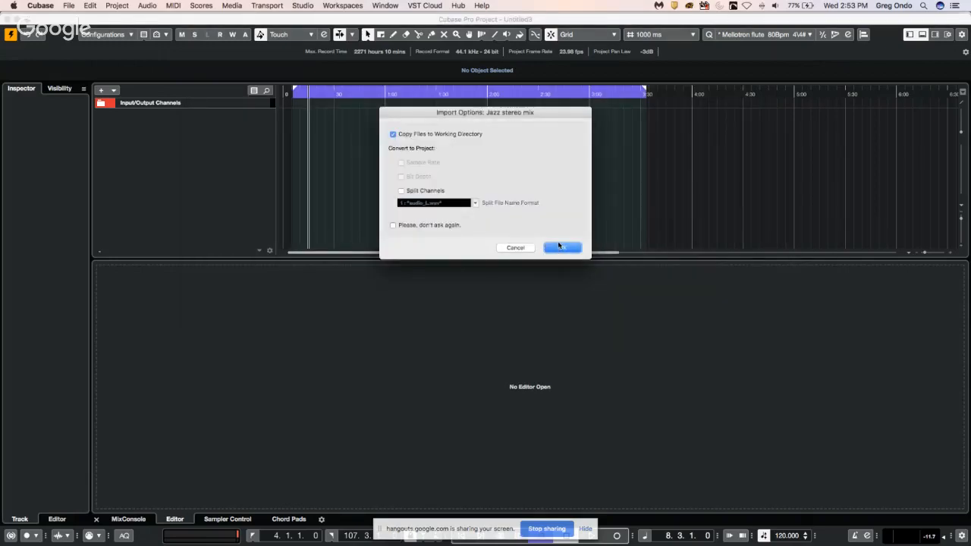
{"action": "left_click", "coordinate": [561, 248]}
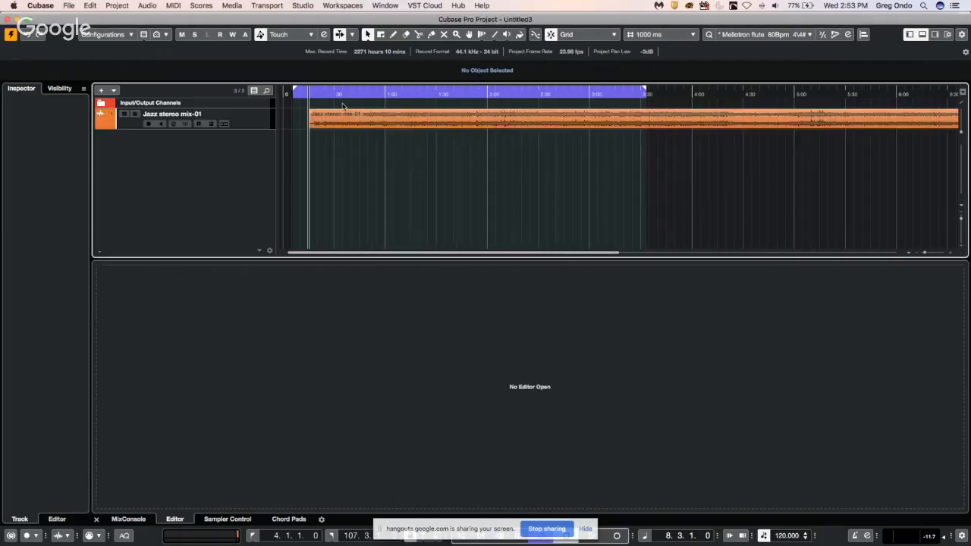
Increase the height of the Jazz stereo mix-01 track and start playback of the imported audio.
{"action": "left_click_drag", "start_coordinate": [267, 128], "coordinate": [270, 179]}
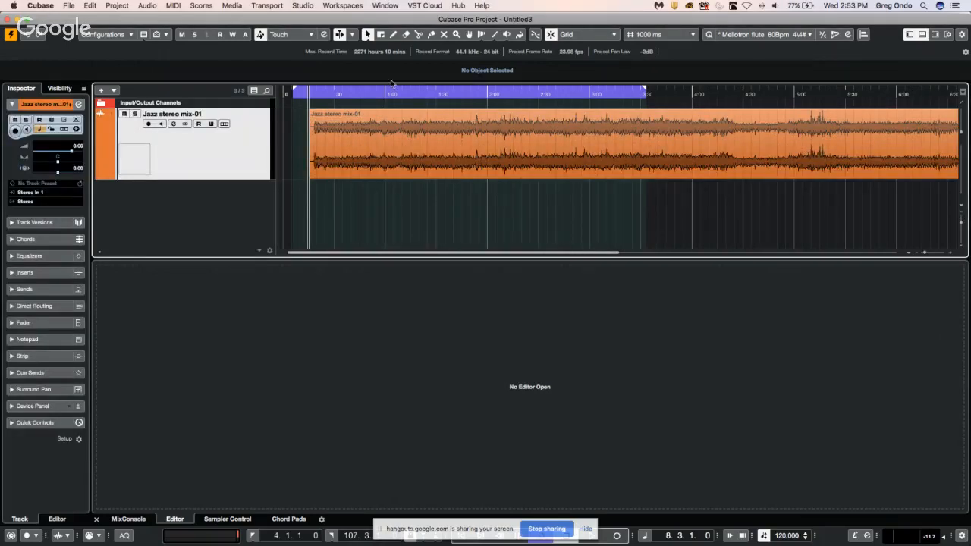
{"action": "left_click_drag", "start_coordinate": [312, 94], "coordinate": [310, 81]}
{"action": "left_click", "coordinate": [375, 153]}
{"action": "key", "text": "space"}
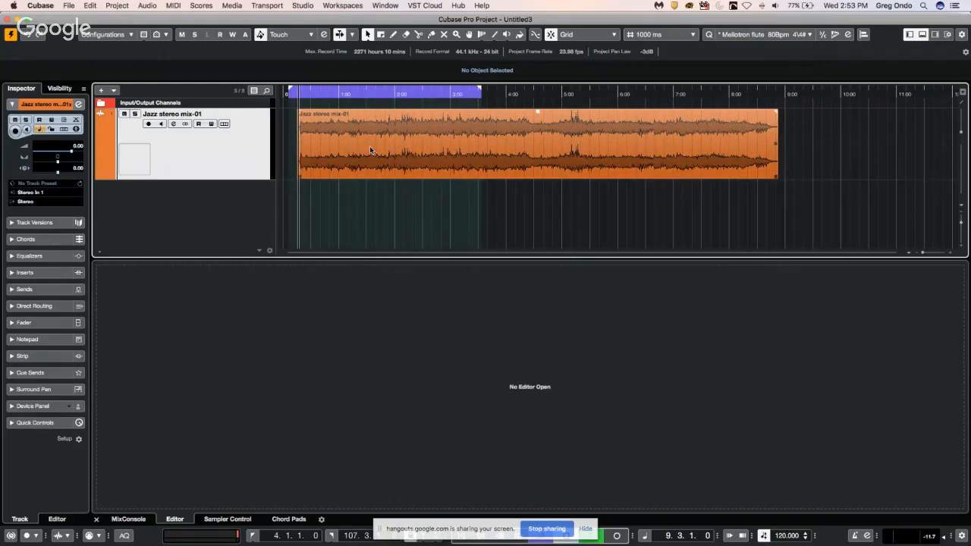
Move the Jazz stereo mix-01 event to start at 0:00:07.000 and analyze its tempo with Tempo Detection.
{"action": "left_click", "coordinate": [343, 126]}
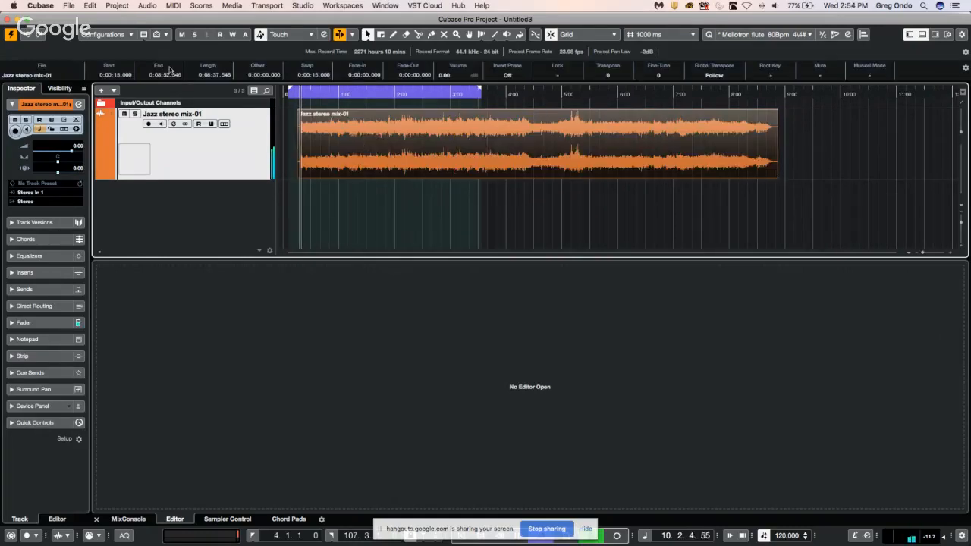
{"action": "mouse_move", "coordinate": [344, 120]}
{"action": "left_mouse_down"}
{"action": "mouse_move", "coordinate": [330, 123]}
{"action": "mouse_move", "coordinate": [341, 126]}
{"action": "left_mouse_up"}
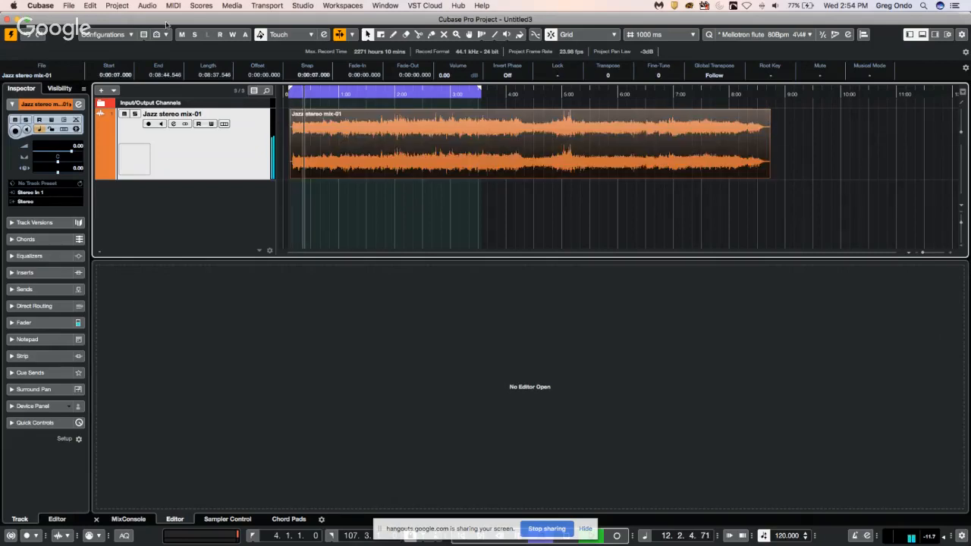
{"action": "left_click", "coordinate": [89, 5]}
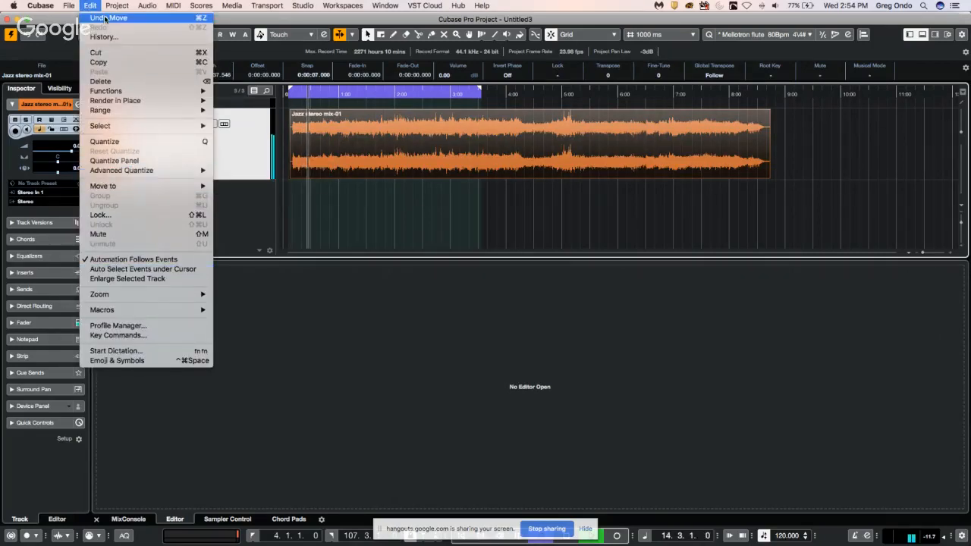
{"action": "mouse_move", "coordinate": [116, 5]}
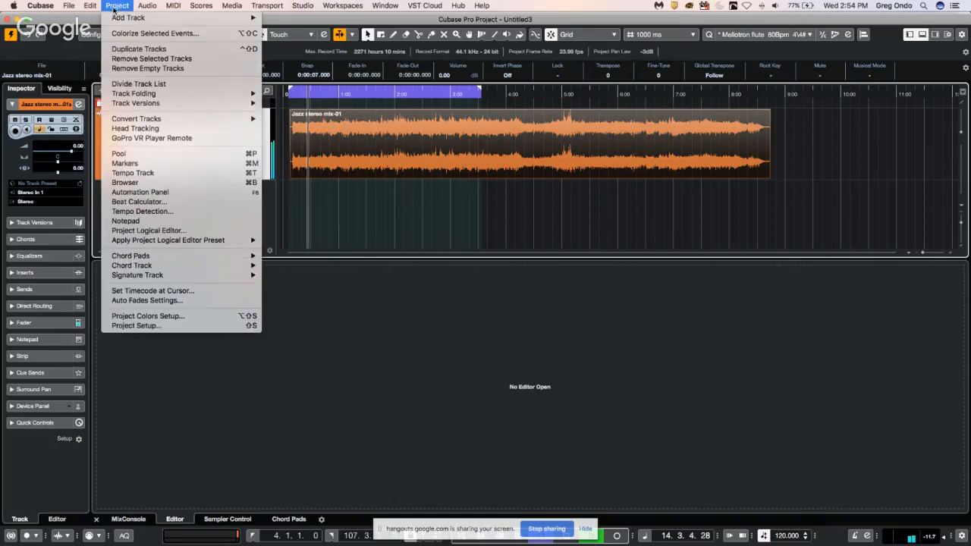
{"action": "left_click", "coordinate": [172, 214]}
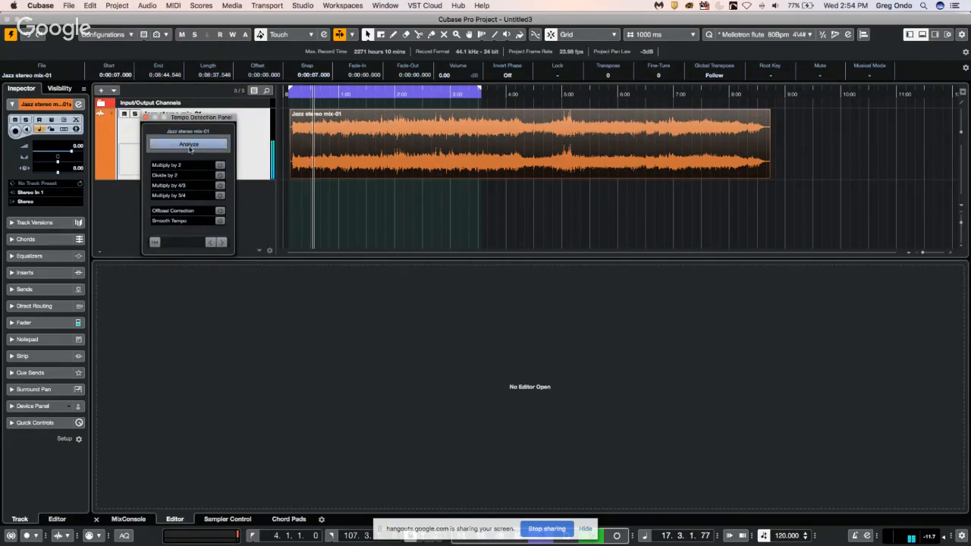
{"action": "left_click", "coordinate": [190, 144]}
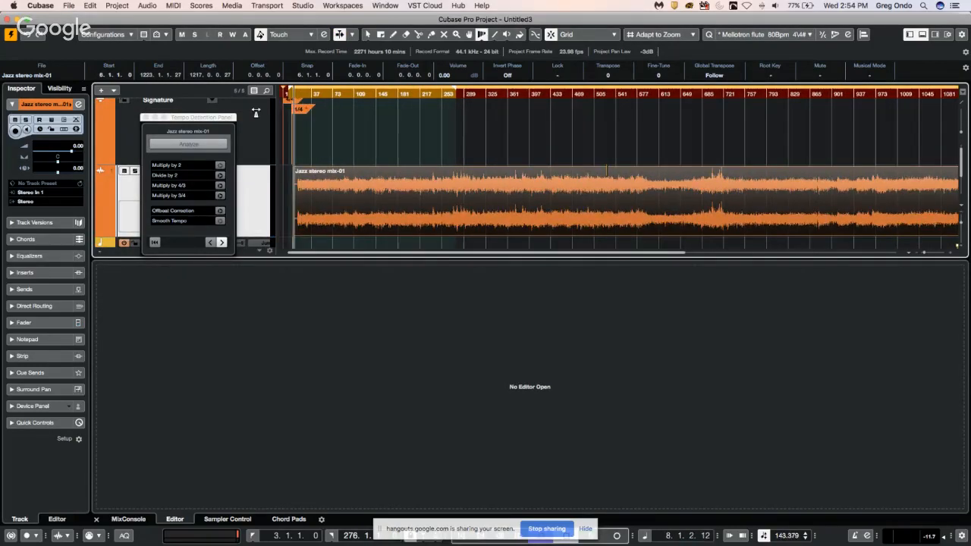
Stop playback and try to switch to the Draw tool during the tempo detection session, cancelling the switch.
{"action": "key", "text": "h"}
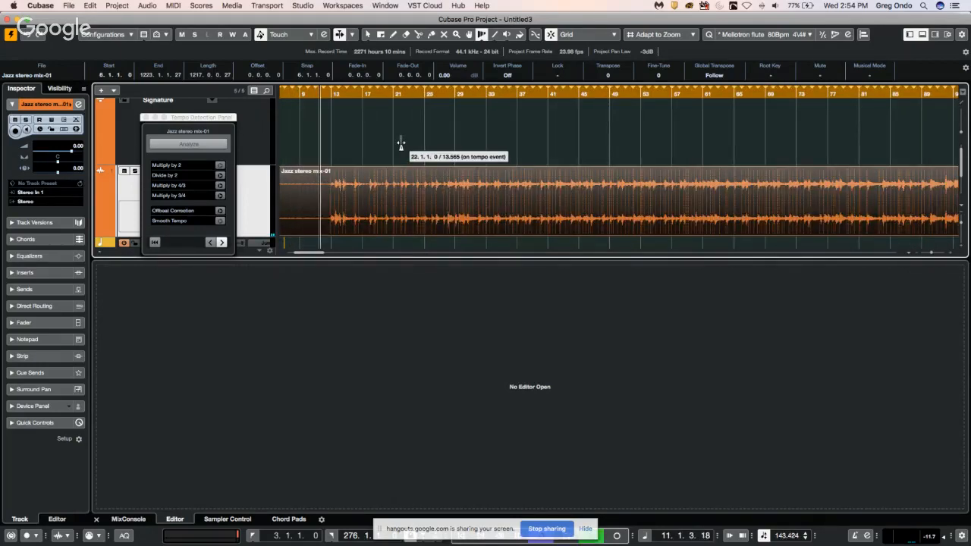
{"action": "key", "text": "space"}
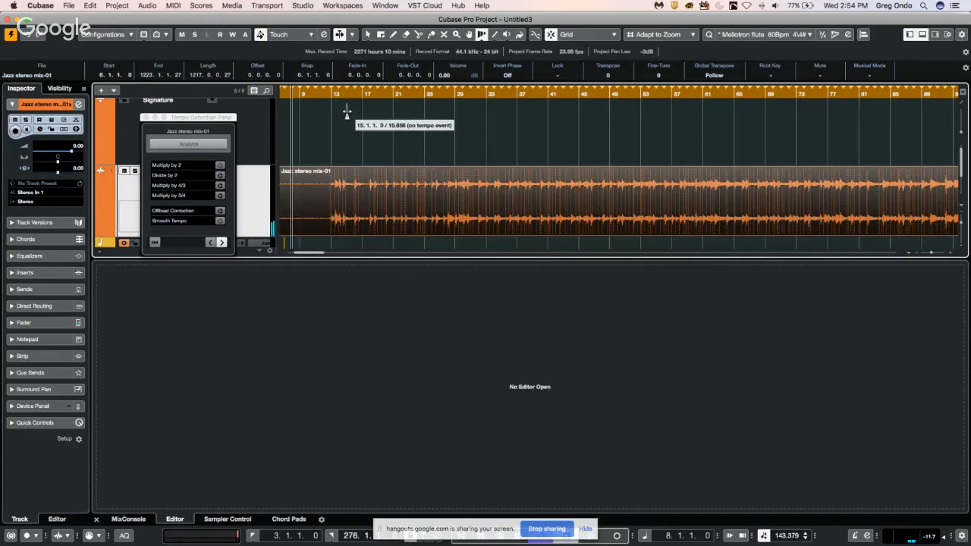
{"action": "right_click", "coordinate": [347, 112]}
{"action": "left_click", "coordinate": [371, 114]}
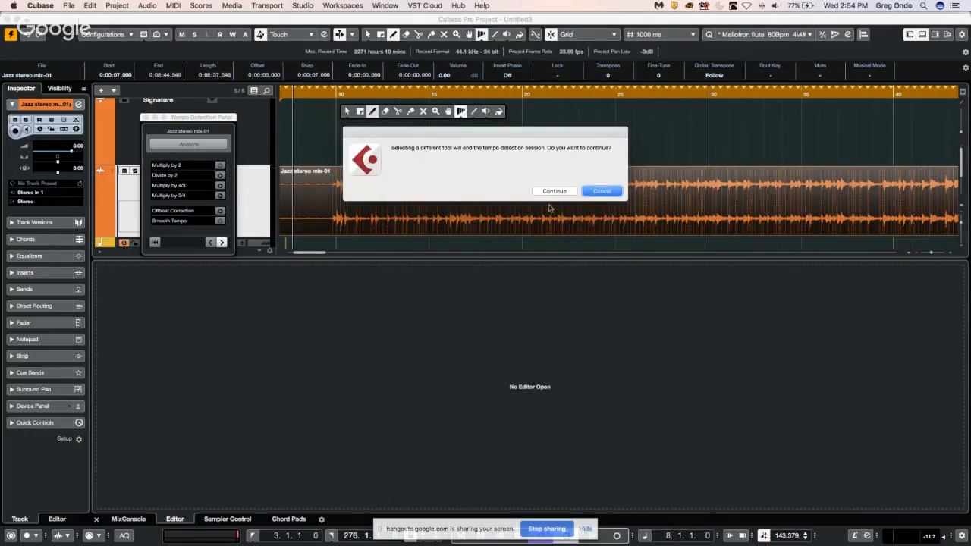
{"action": "left_click", "coordinate": [607, 192]}
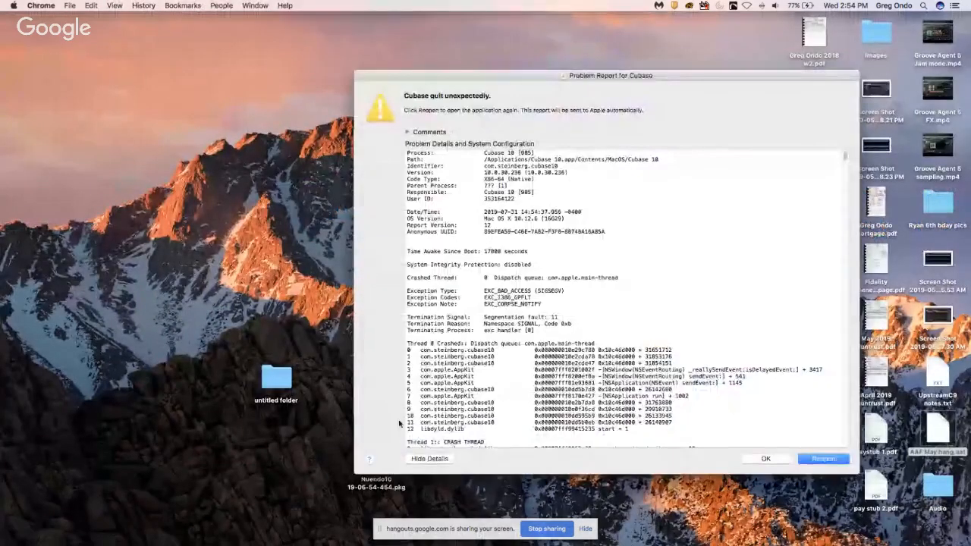
Dismiss the crash report and relaunch Cubase with the Steinberg UR44 driver, creating an empty project in the suggested folder.
{"action": "left_click", "coordinate": [765, 458]}
{"action": "mouse_move", "coordinate": [318, 535]}
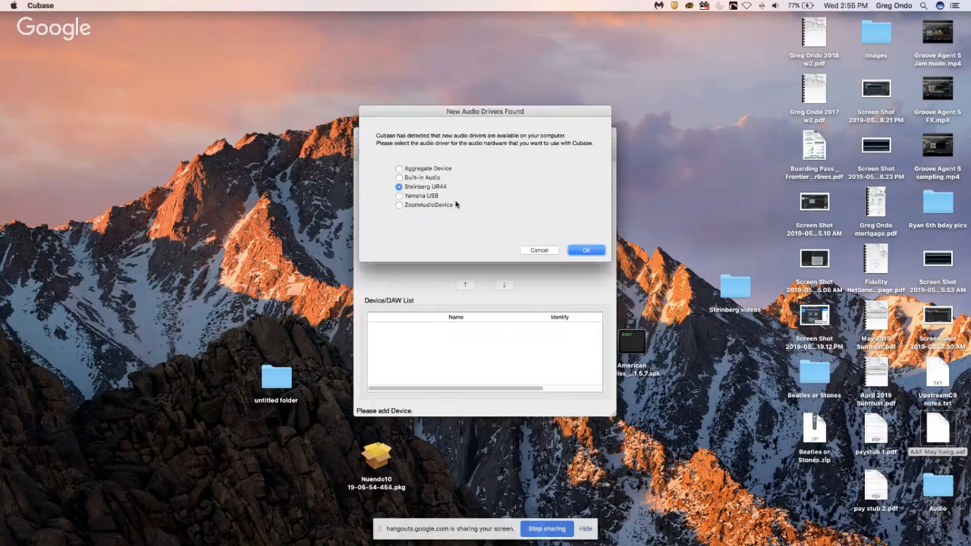
{"action": "left_click", "coordinate": [589, 250]}
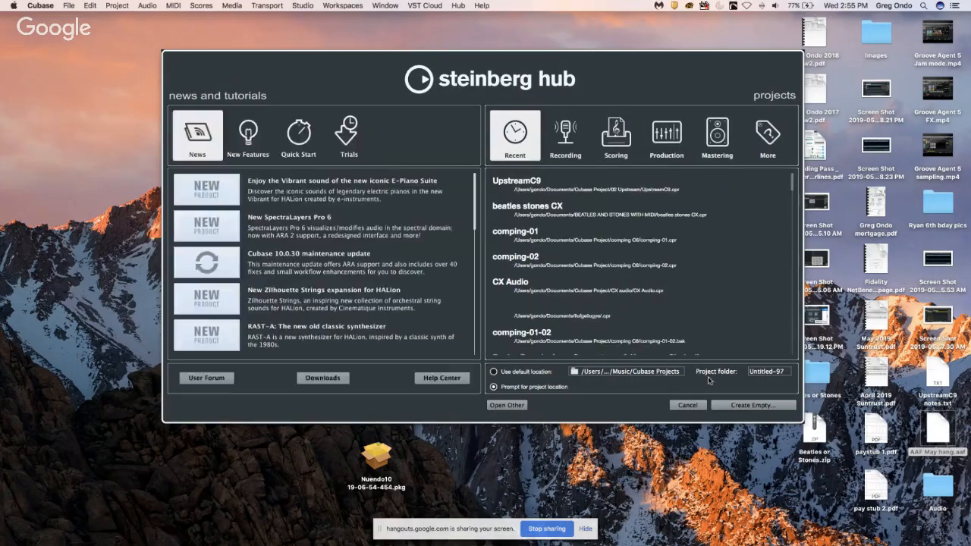
{"action": "left_click", "coordinate": [732, 404]}
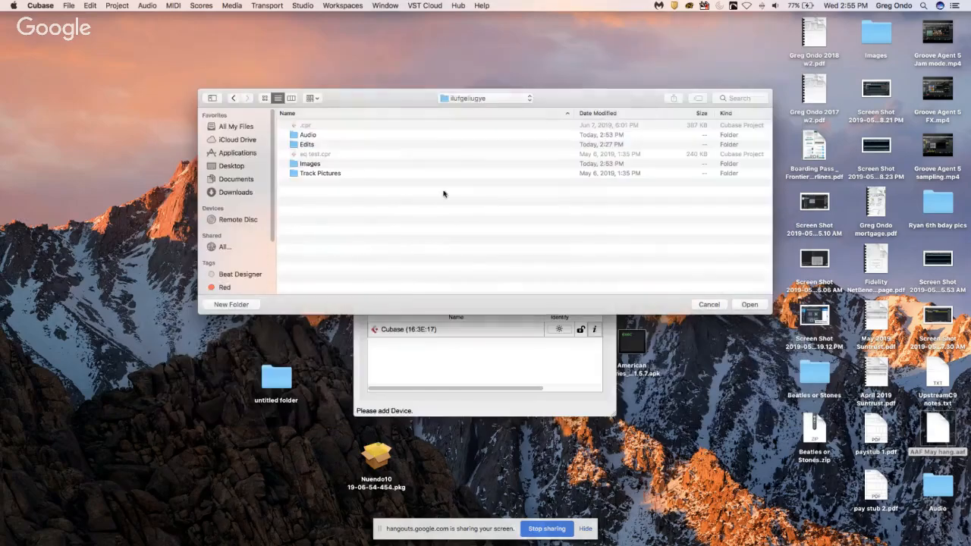
{"action": "left_click", "coordinate": [743, 304]}
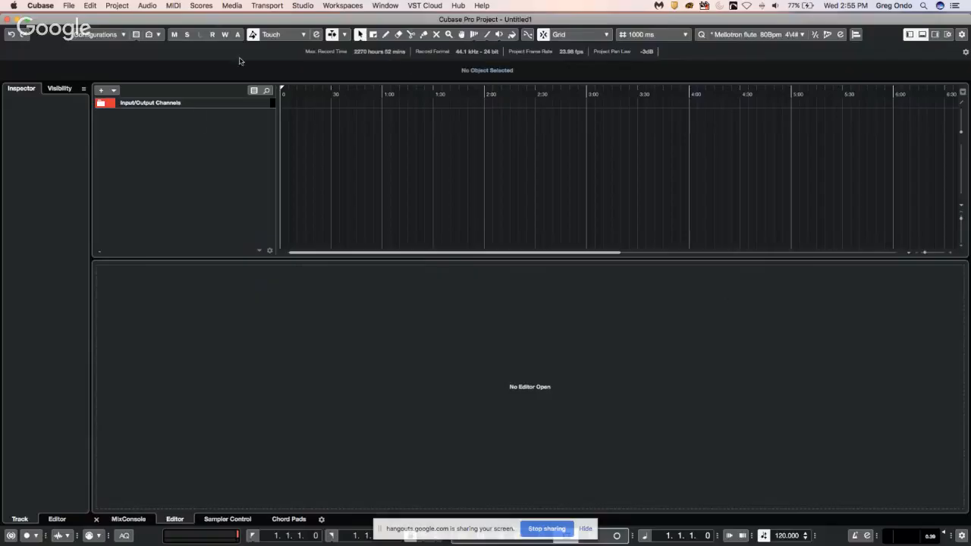
Start an audio file import and open the WaveLab Audio files folder inside Cubase Project.
{"action": "left_click", "coordinate": [70, 6]}
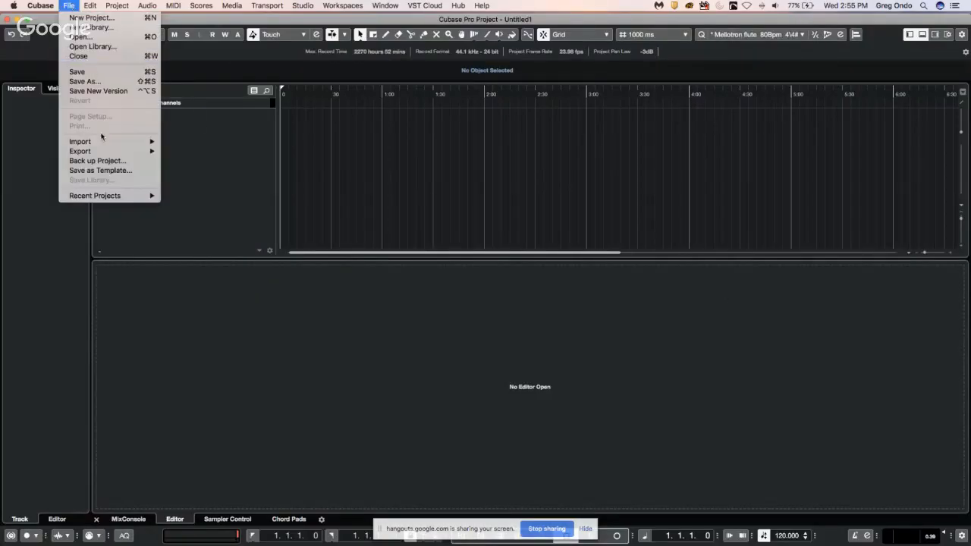
{"action": "mouse_move", "coordinate": [106, 141]}
{"action": "left_click", "coordinate": [194, 141]}
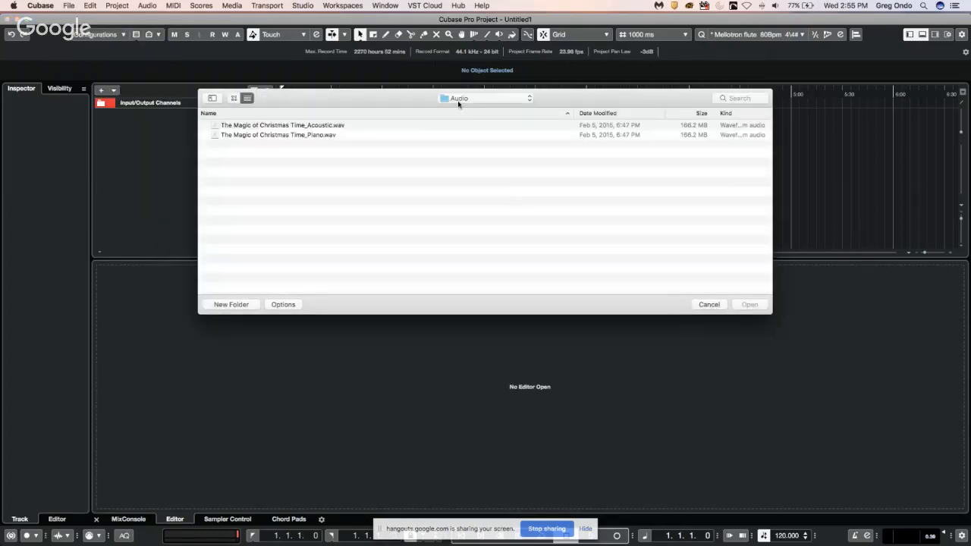
{"action": "left_click", "coordinate": [458, 100]}
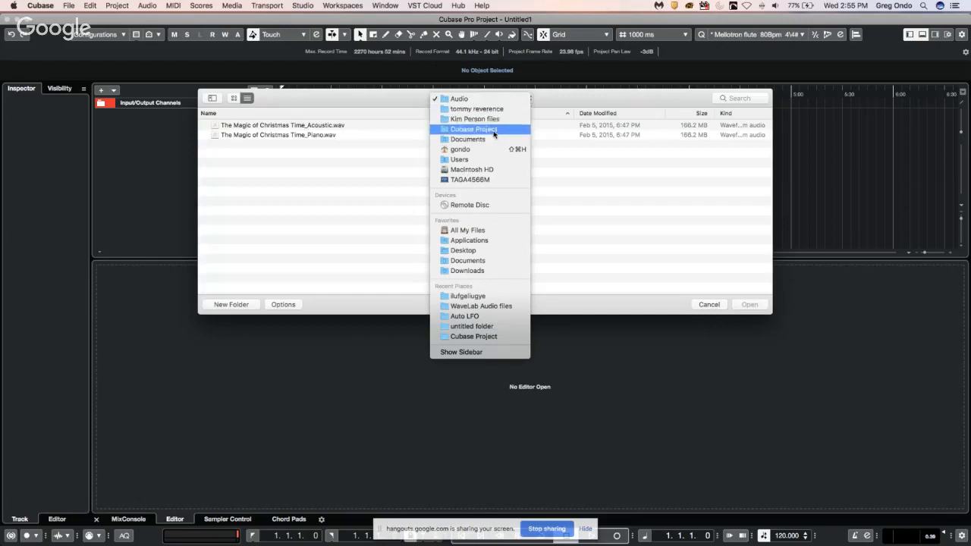
{"action": "left_click", "coordinate": [493, 130]}
{"action": "scroll", "coordinate": [351, 210], "scroll_direction": "down", "scroll_amount": 20}
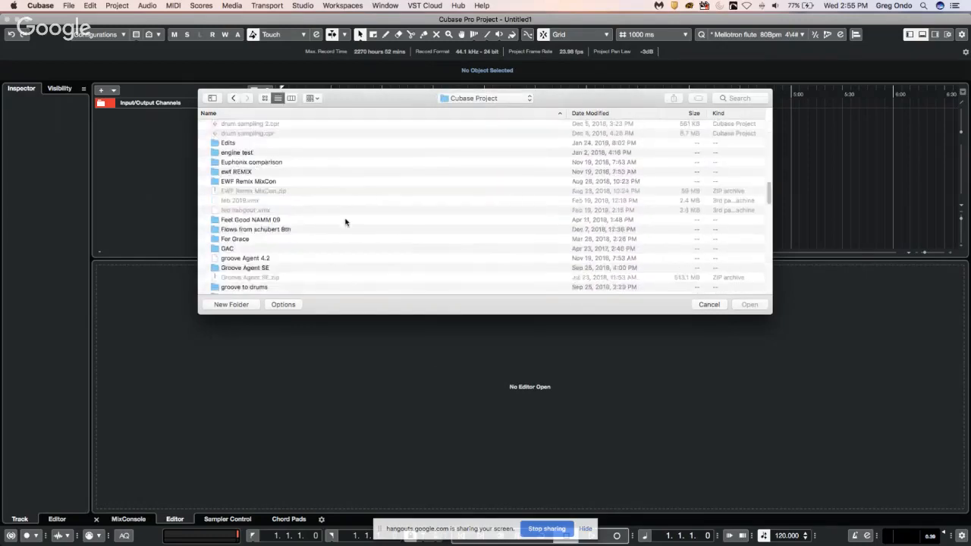
{"action": "scroll", "coordinate": [345, 223], "scroll_direction": "down", "scroll_amount": 10}
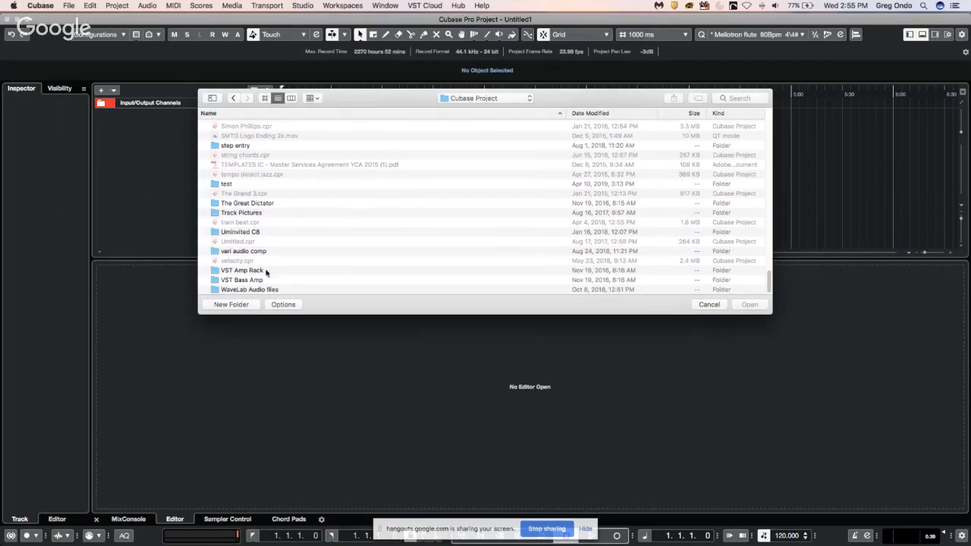
{"action": "double_click", "coordinate": [251, 290]}
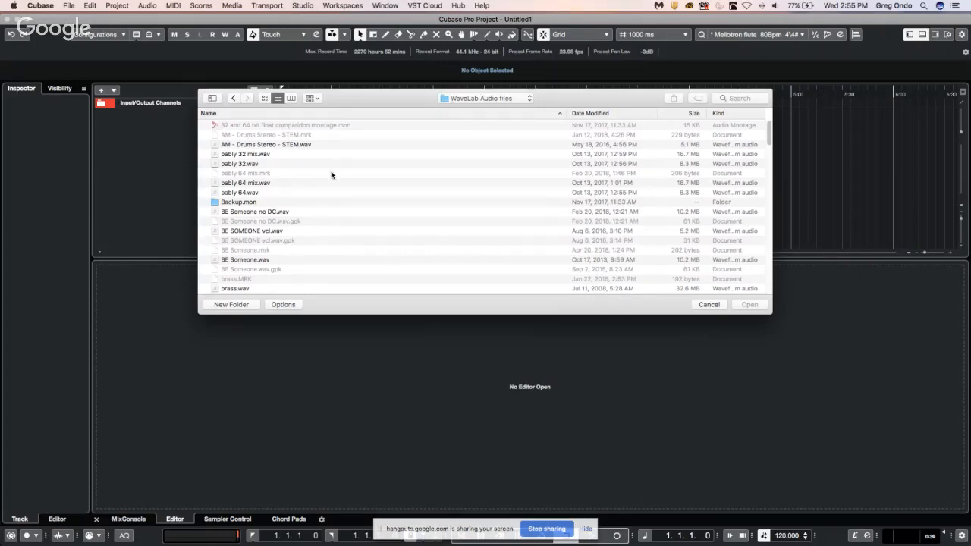
Import Jazz stereo mix.wav with the offered import options, inserting the objects on one track.
{"action": "scroll", "coordinate": [333, 175], "scroll_direction": "down", "scroll_amount": 10}
{"action": "scroll", "coordinate": [334, 174], "scroll_direction": "down", "scroll_amount": 10}
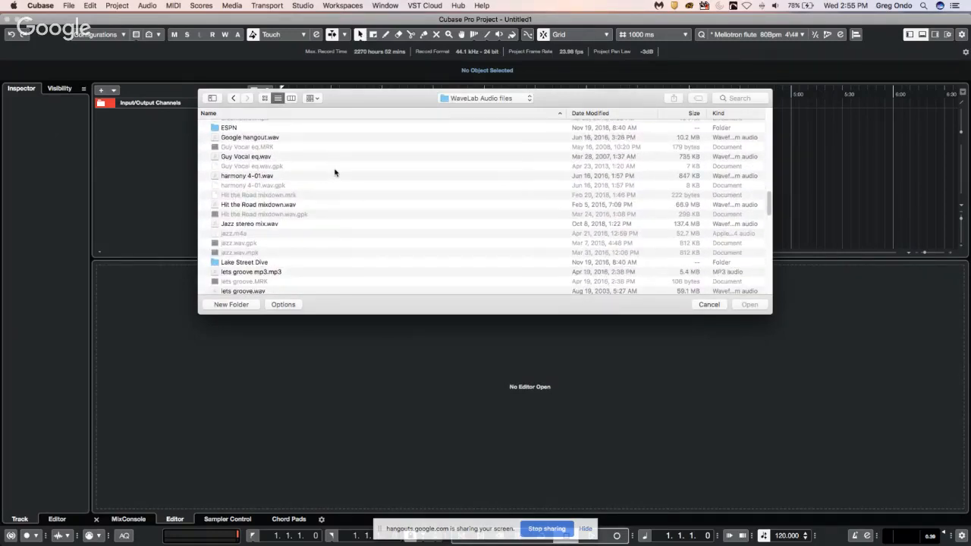
{"action": "double_click", "coordinate": [251, 224]}
{"action": "left_click", "coordinate": [562, 247]}
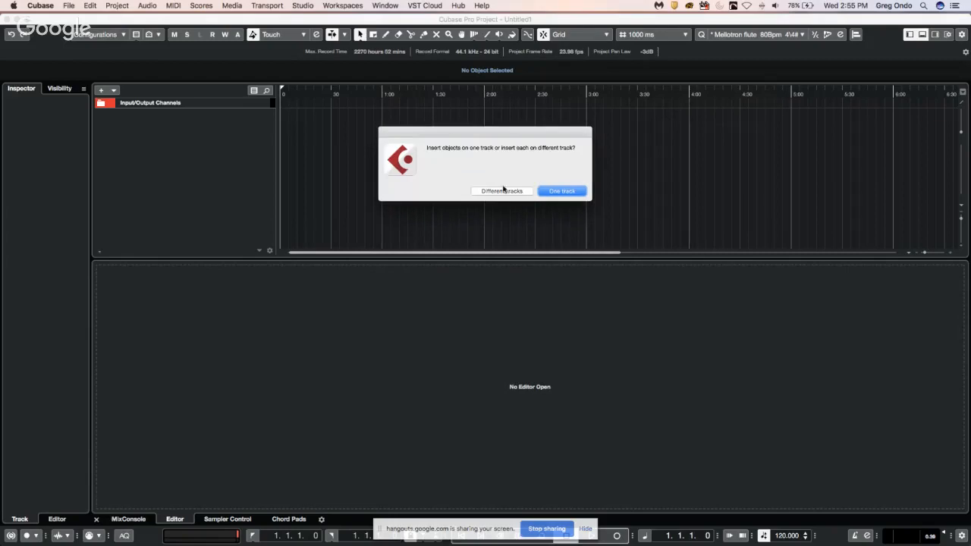
{"action": "left_click", "coordinate": [561, 191]}
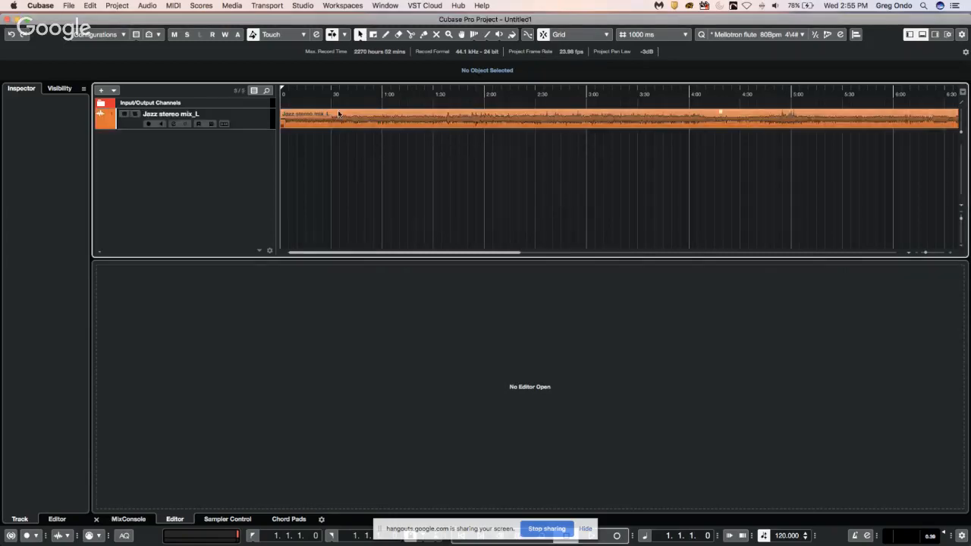
Increase the height of the Jazz stereo mix_L track and analyze its audio event with Tempo Detection.
{"action": "left_click_drag", "start_coordinate": [263, 128], "coordinate": [264, 149]}
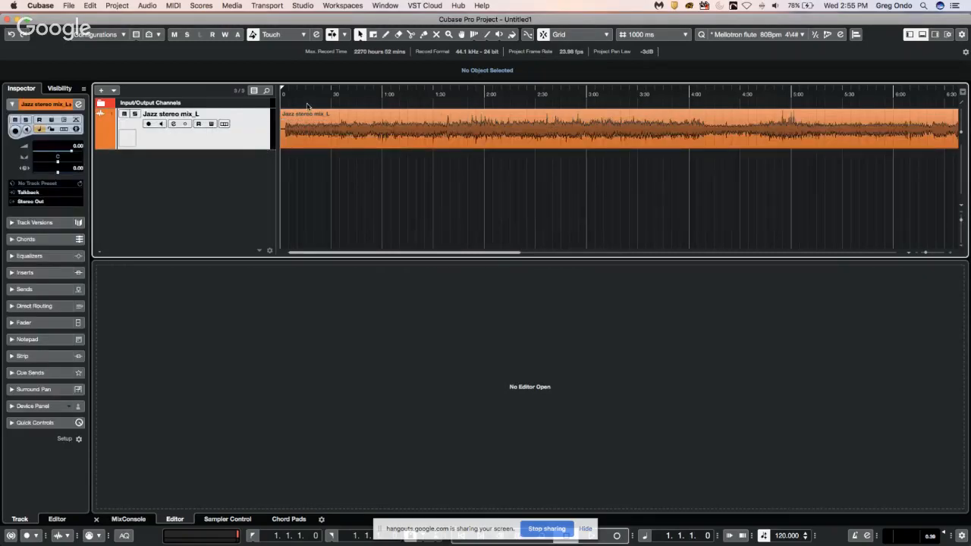
{"action": "left_click", "coordinate": [331, 138]}
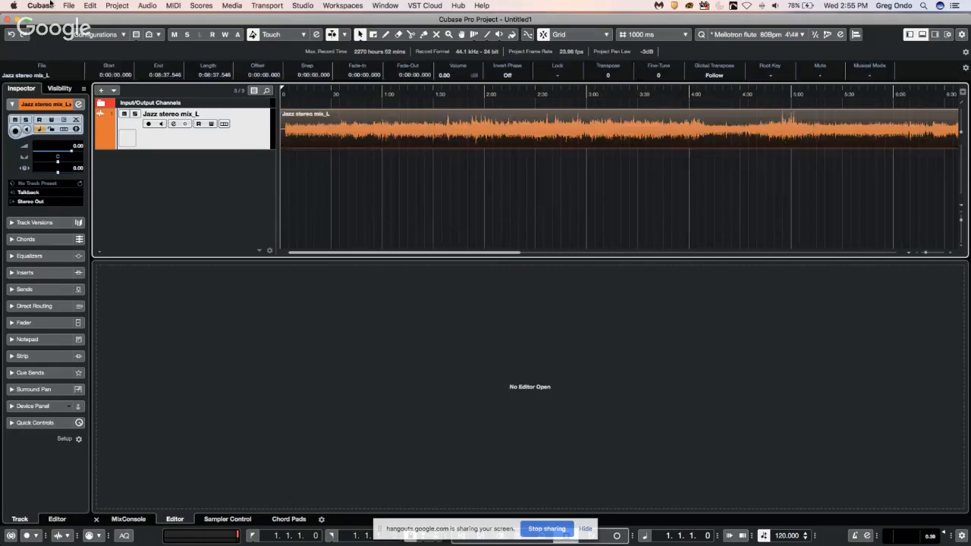
{"action": "left_click", "coordinate": [115, 5]}
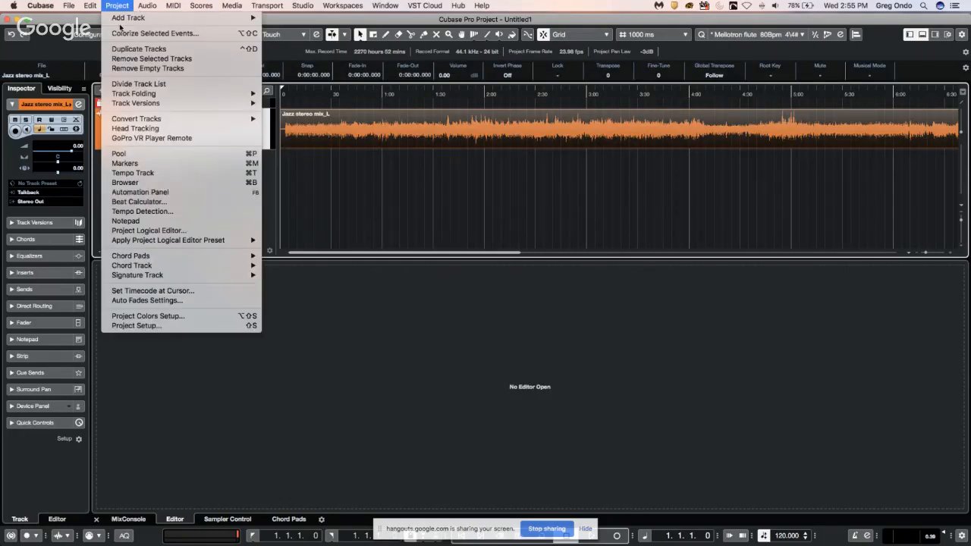
{"action": "left_click", "coordinate": [165, 212]}
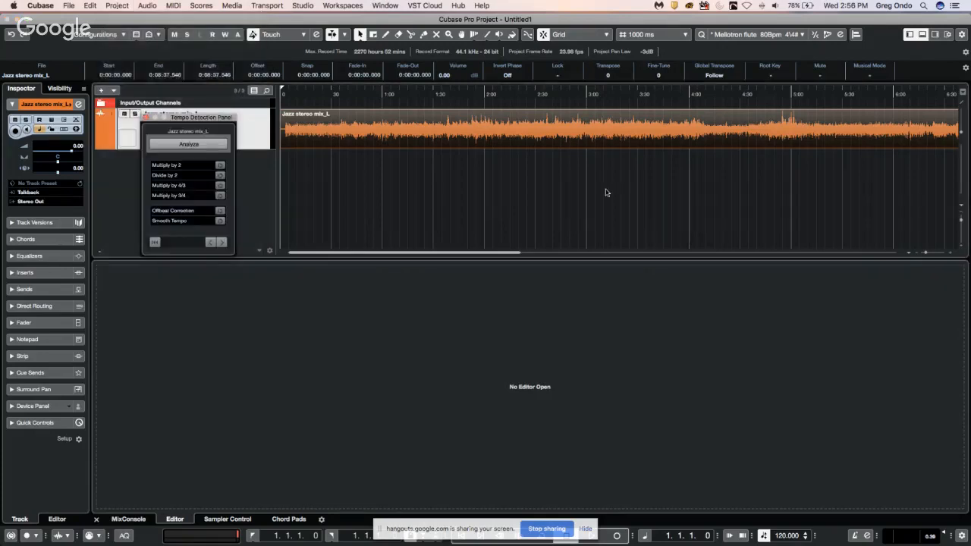
{"action": "left_click", "coordinate": [189, 144]}
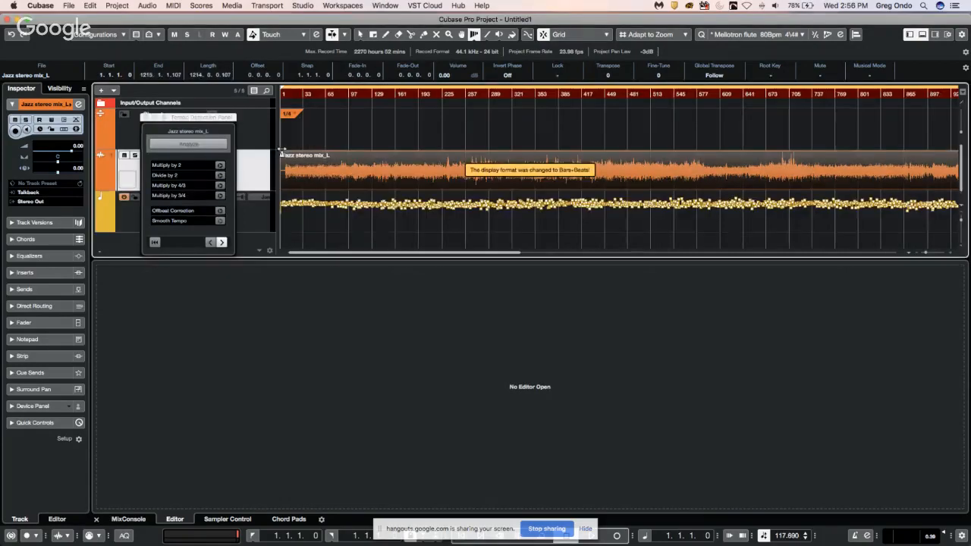
Play the audio from bar 75 with the metronome on, close the Tempo Detection Panel and stop playback.
{"action": "left_click", "coordinate": [331, 94]}
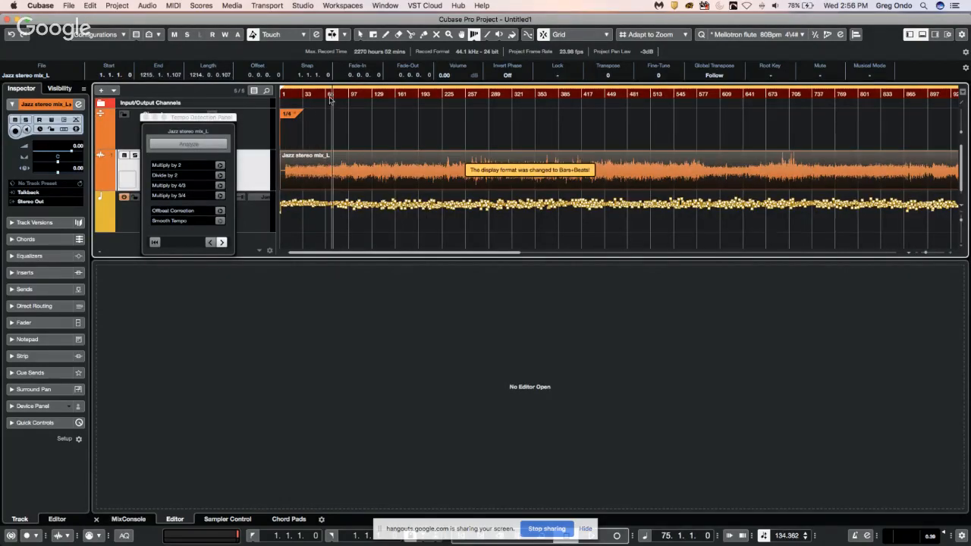
{"action": "key", "text": "space"}
{"action": "left_click", "coordinate": [150, 118]}
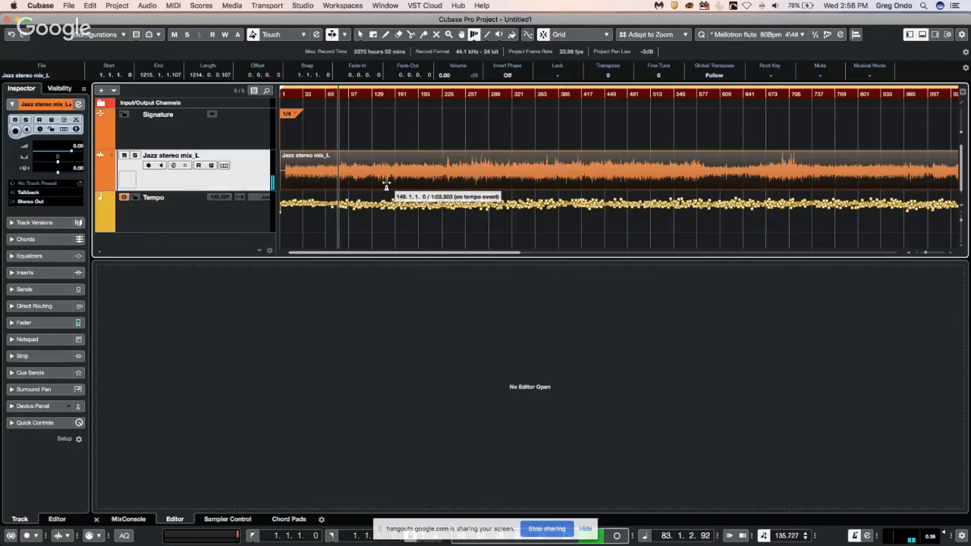
{"action": "key", "text": "space"}
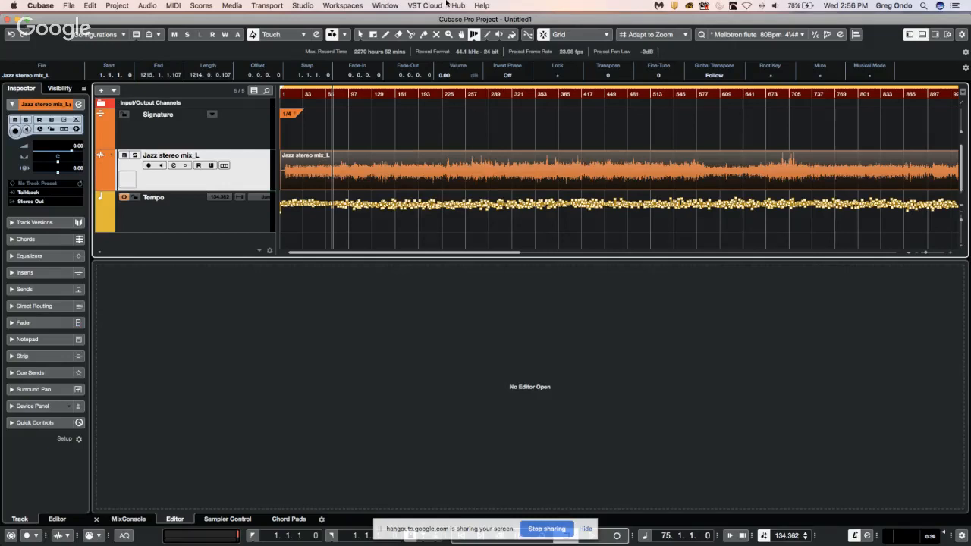
Set the Stereo Out bus's audio device to Not Connected in the output Audio Connections and close the window.
{"action": "left_click", "coordinate": [303, 5]}
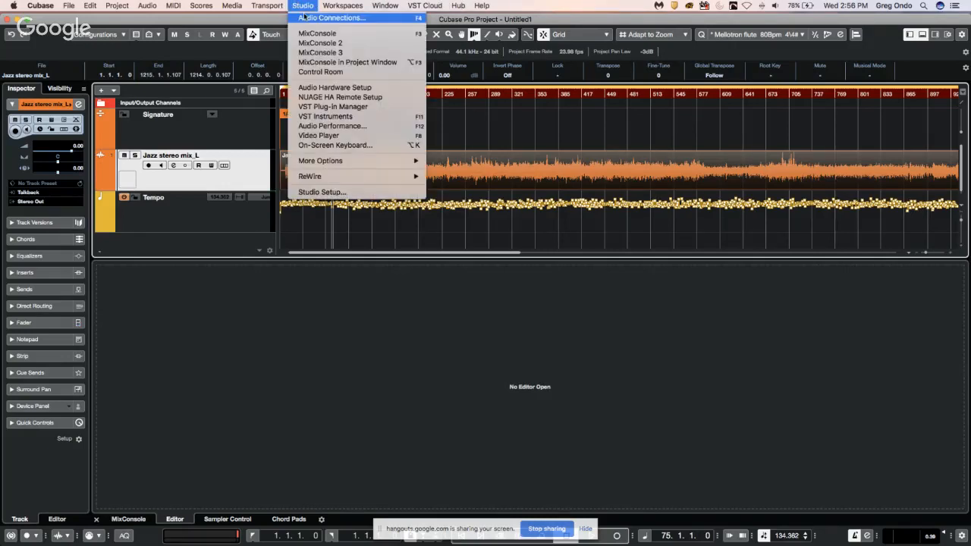
{"action": "left_click", "coordinate": [322, 18]}
{"action": "left_click", "coordinate": [286, 146]}
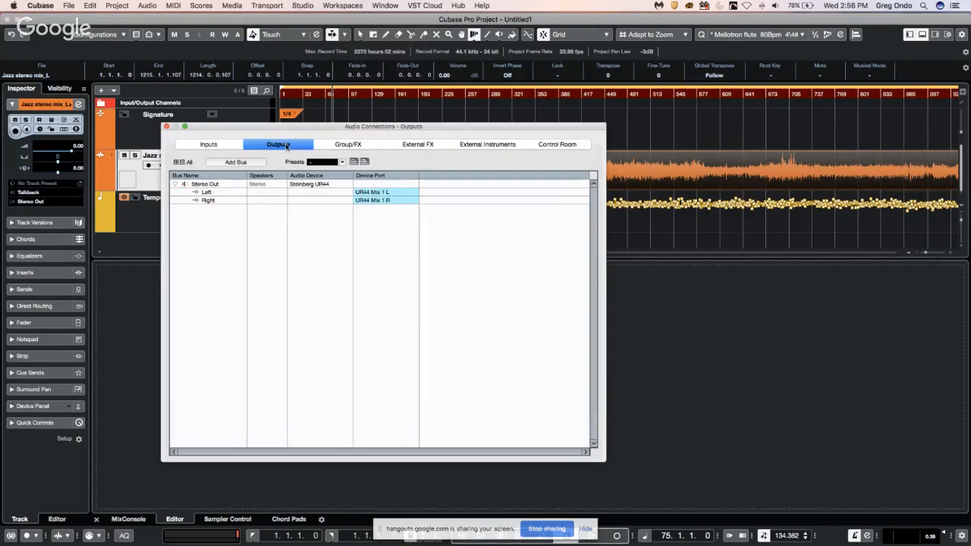
{"action": "left_click", "coordinate": [324, 186]}
{"action": "left_click", "coordinate": [307, 188]}
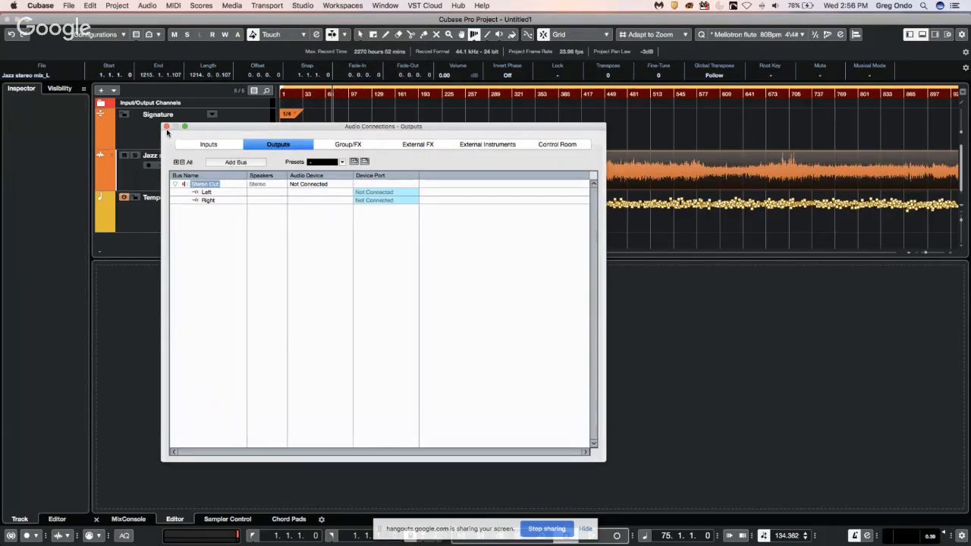
{"action": "left_click", "coordinate": [167, 127]}
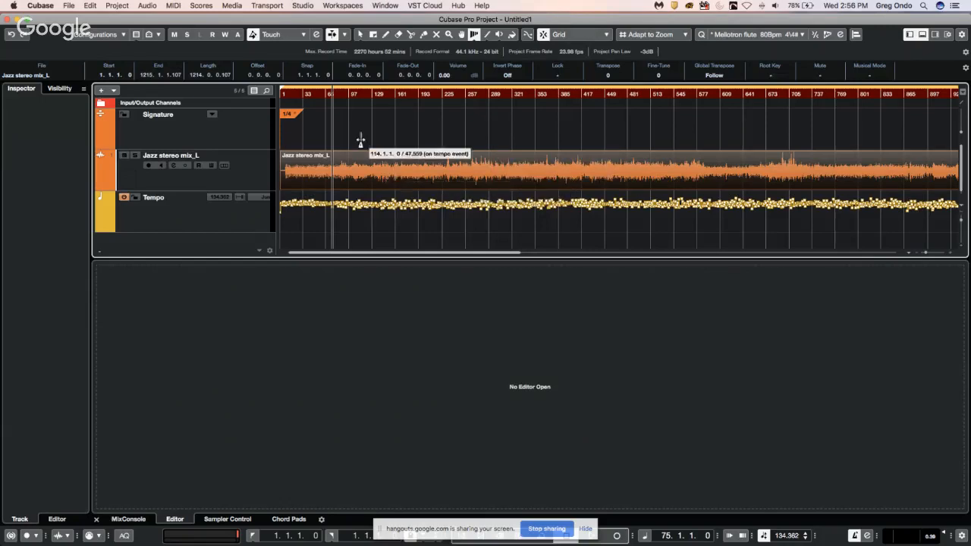
Play the opening of the Jazz stereo mix_L audio from around bar 4 and stop playback.
{"action": "left_click_drag", "start_coordinate": [301, 94], "coordinate": [292, 170]}
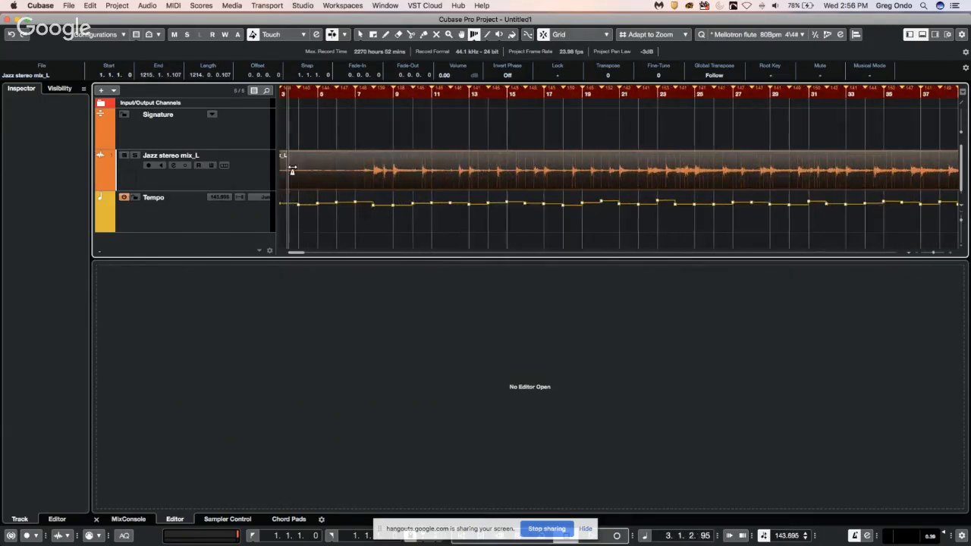
{"action": "key", "text": "space"}
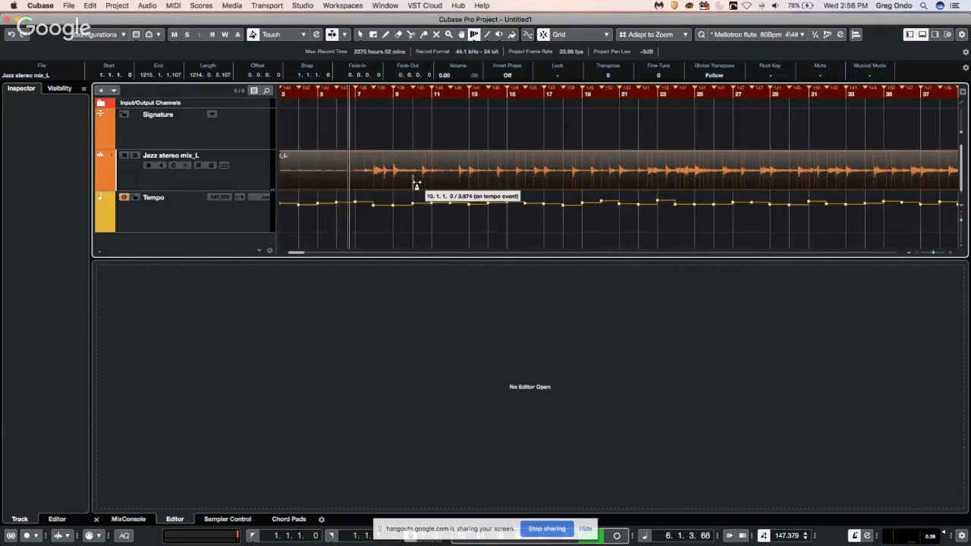
{"action": "key", "text": "space"}
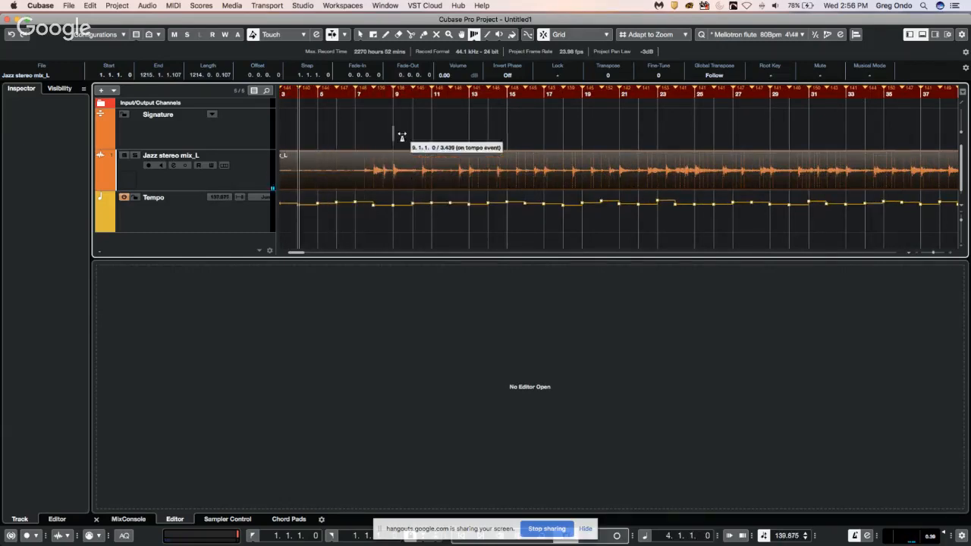
Activate the Draw tool and display the project ruler in seconds.
{"action": "right_click", "coordinate": [402, 137]}
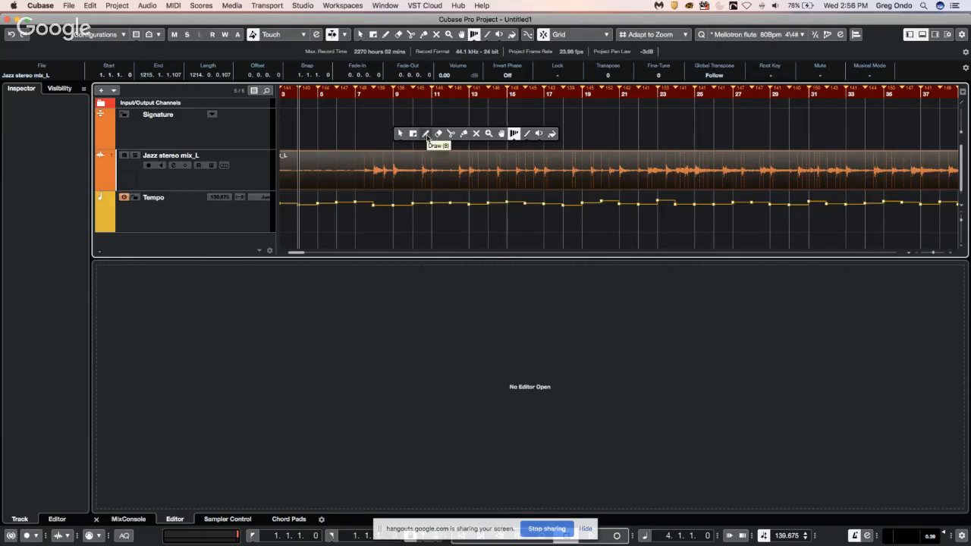
{"action": "left_click", "coordinate": [426, 136]}
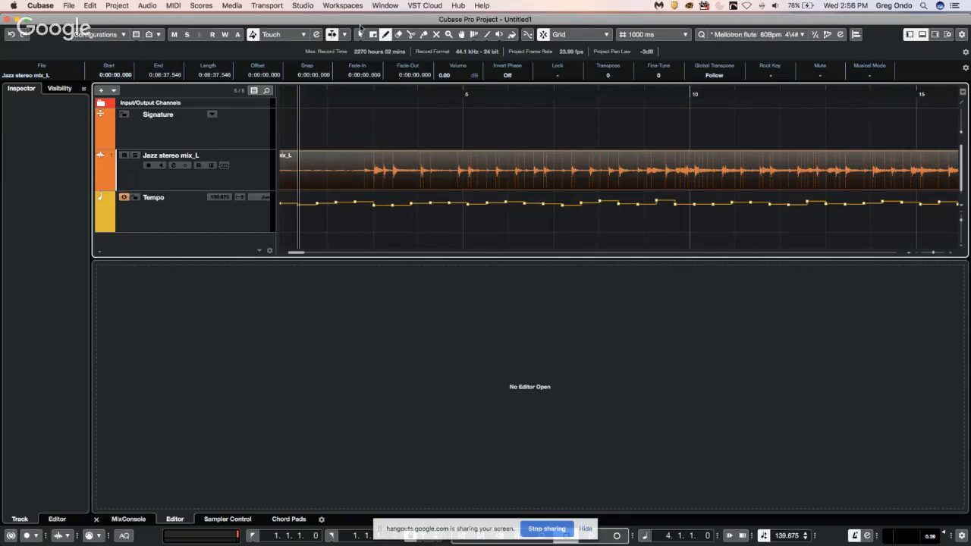
{"action": "left_click_drag", "start_coordinate": [369, 23], "coordinate": [422, 33]}
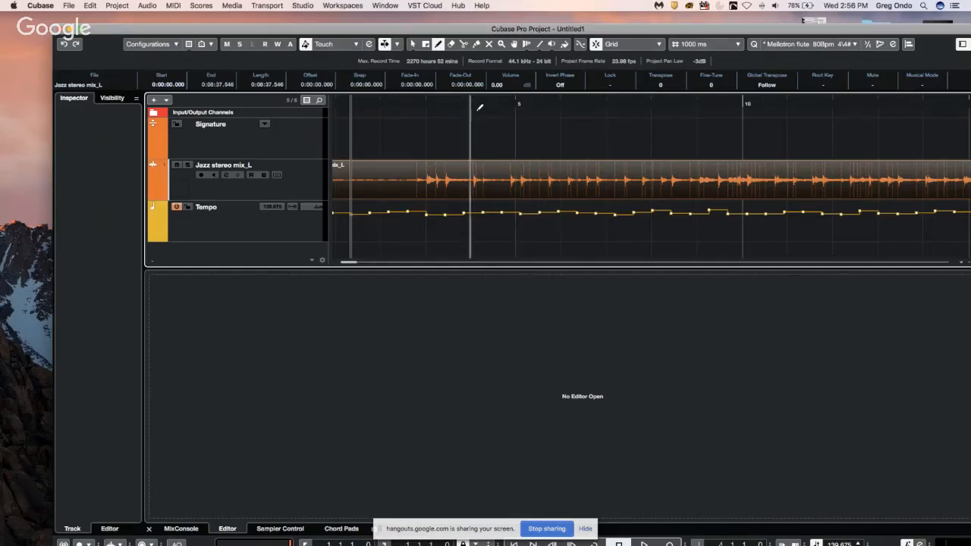
{"action": "scroll", "coordinate": [466, 143], "scroll_direction": "down", "scroll_amount": 1}
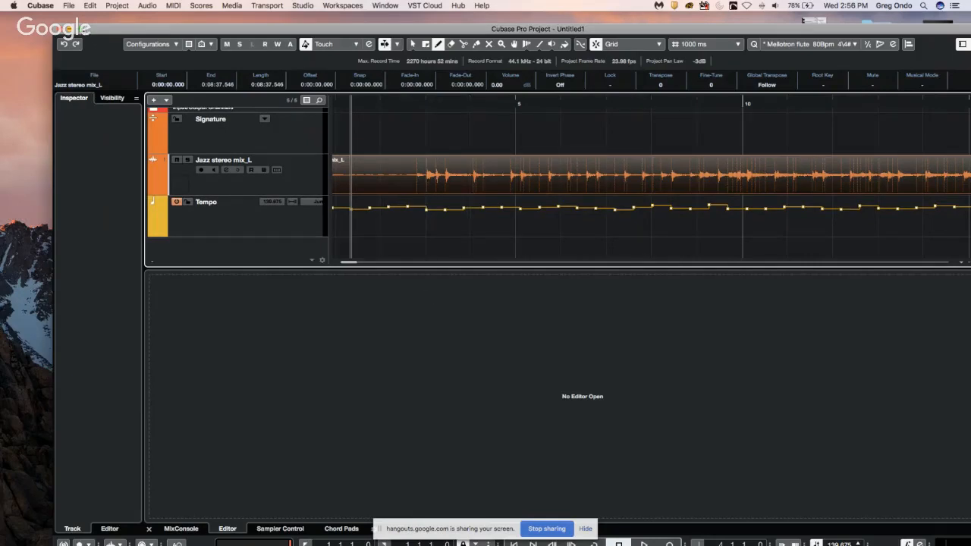
{"action": "left_click_drag", "start_coordinate": [78, 30], "coordinate": [26, 19]}
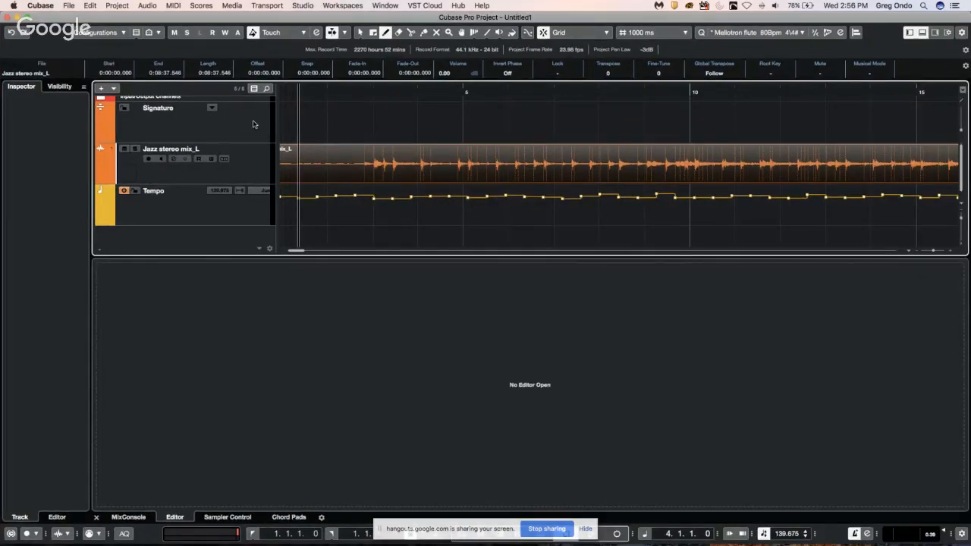
Move the Signature track below the Jazz stereo mix_L track and insert a 4/4 signature event at bar 9.
{"action": "left_click_drag", "start_coordinate": [254, 126], "coordinate": [252, 162]}
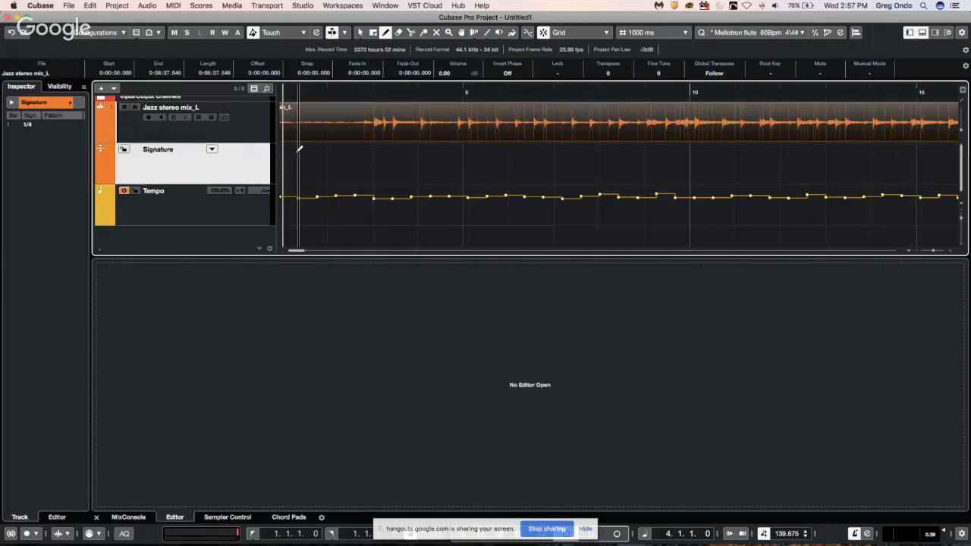
{"action": "key", "text": "space"}
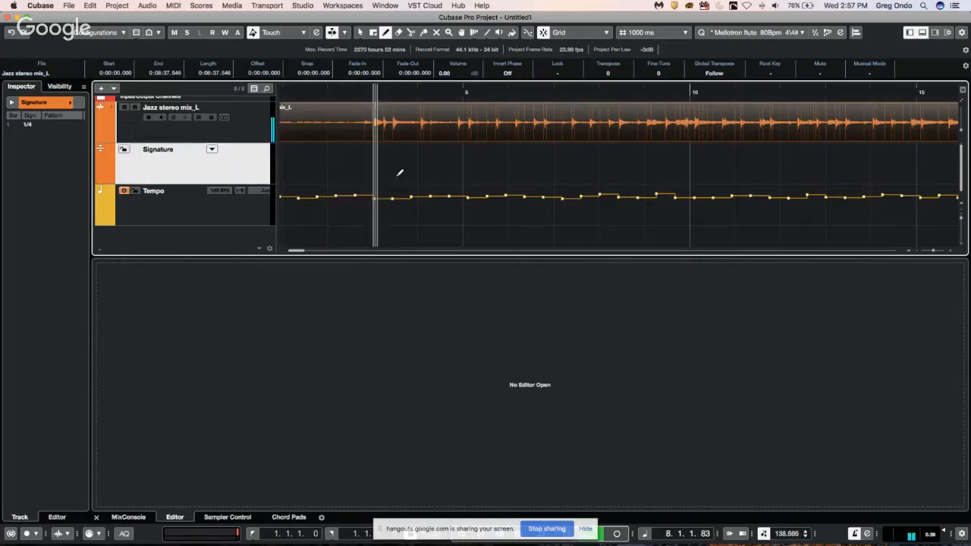
{"action": "left_click", "coordinate": [400, 149]}
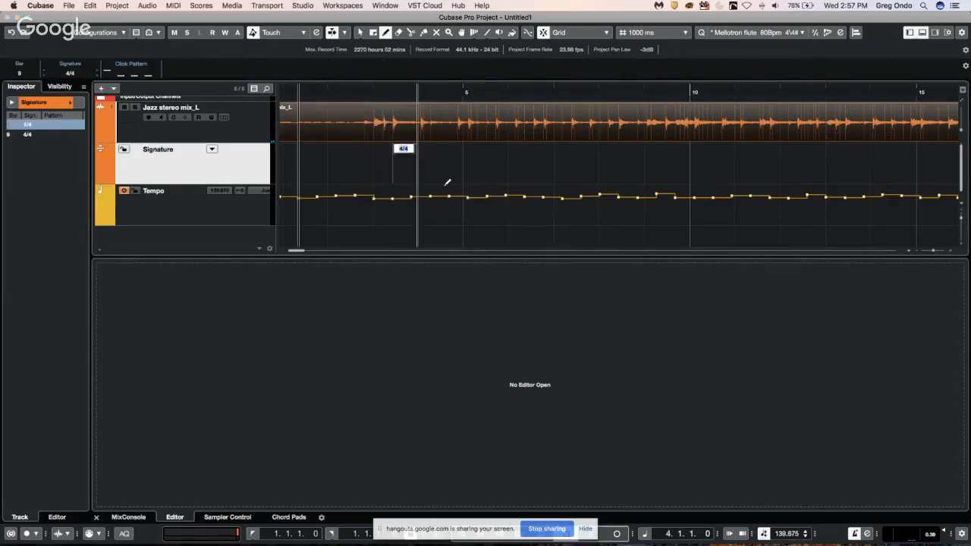
Play the audio across the 4/4 signature event to check the metronome accents, and stop playback.
{"action": "left_click", "coordinate": [434, 123]}
{"action": "left_click_drag", "start_coordinate": [387, 88], "coordinate": [389, 65]}
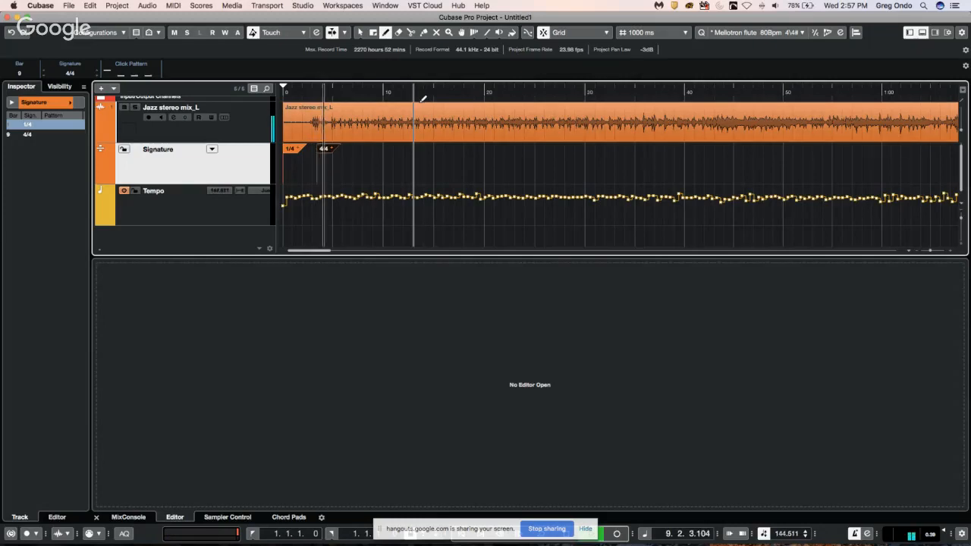
{"action": "key", "text": "space"}
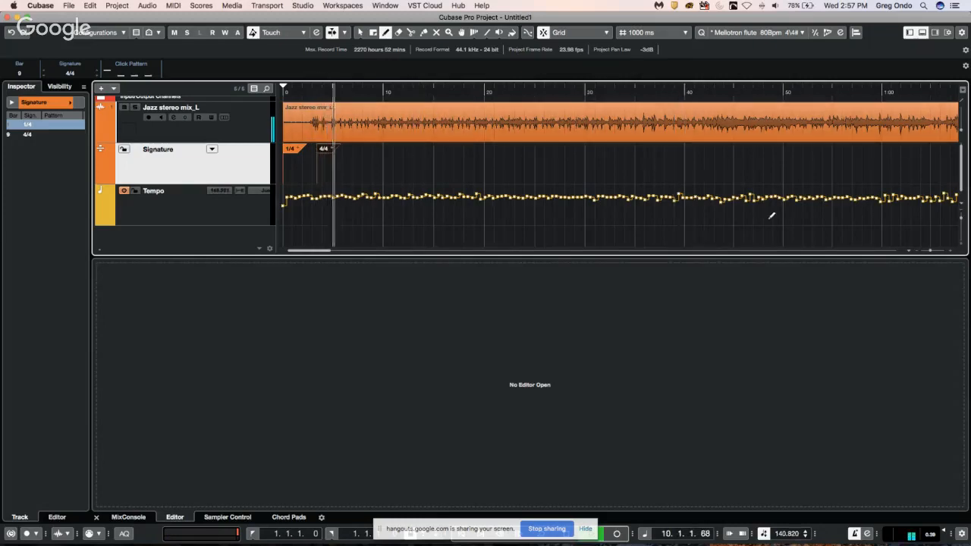
Show the Media rack and browse the Loops & Samples content sets.
{"action": "left_click", "coordinate": [935, 33]}
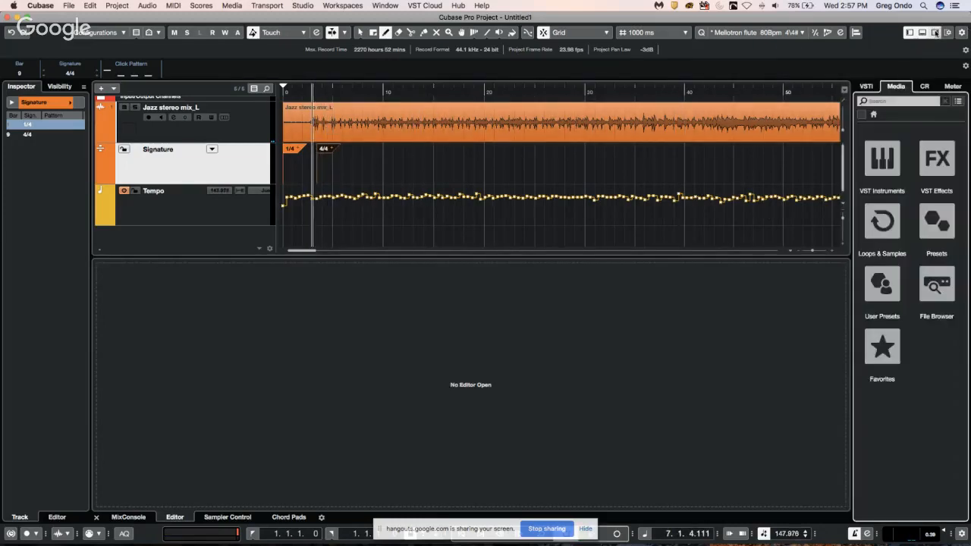
{"action": "left_click", "coordinate": [940, 161]}
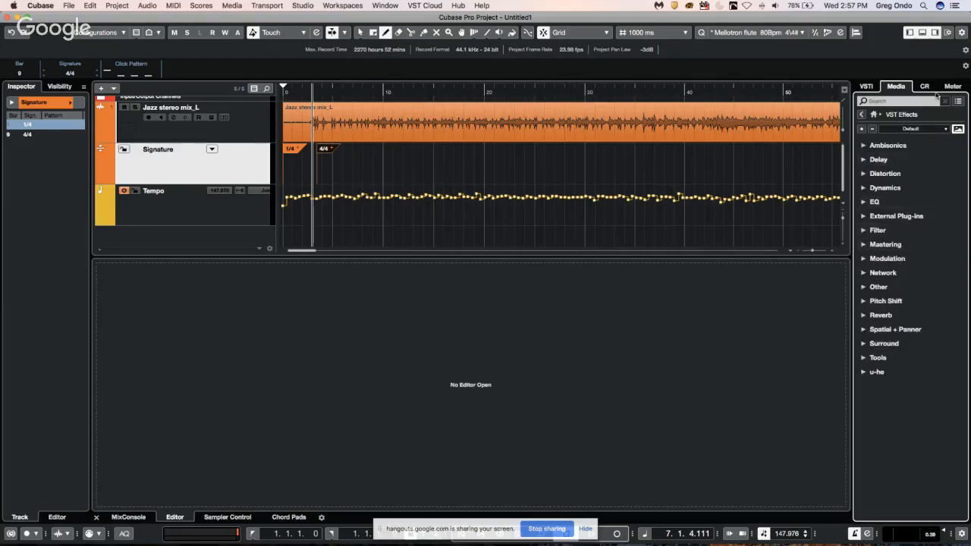
{"action": "left_click", "coordinate": [862, 115]}
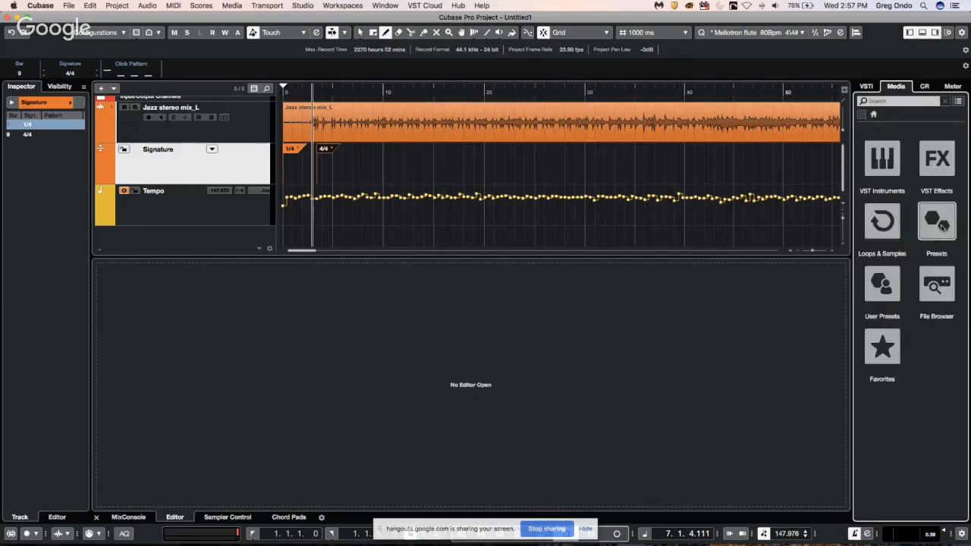
{"action": "left_click", "coordinate": [895, 223]}
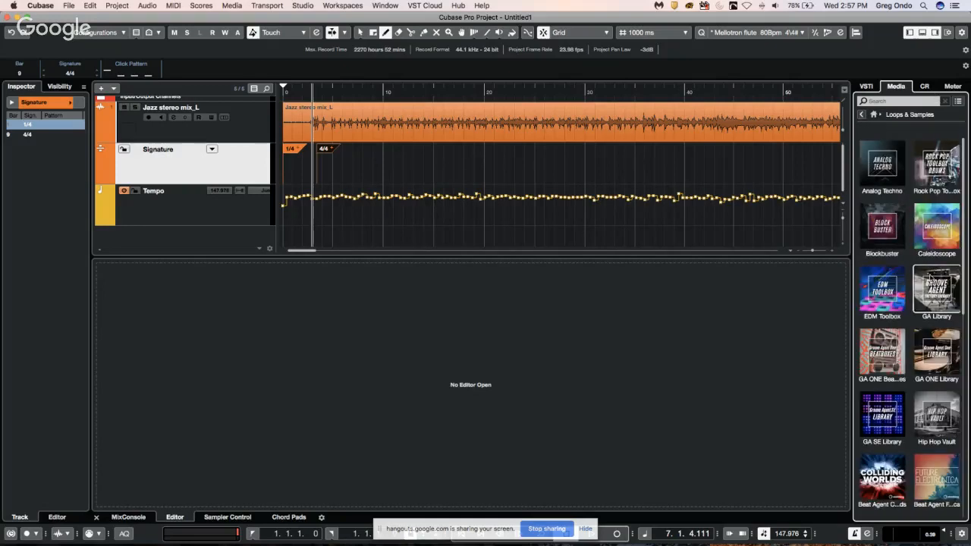
{"action": "scroll", "coordinate": [930, 372], "scroll_direction": "down", "scroll_amount": 10}
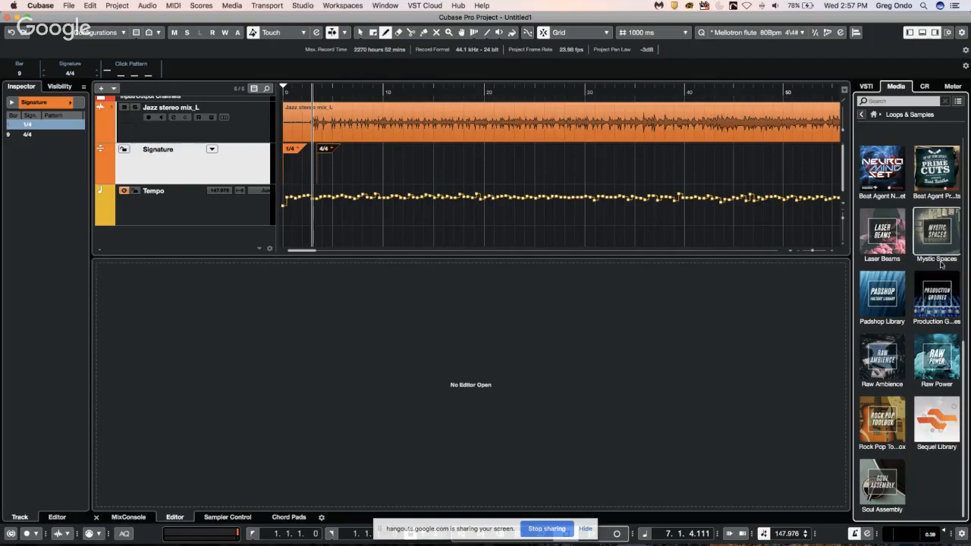
Look through the Beats grooves in the Beat Agent PrimeCuts set and return to the Loops & Samples overview.
{"action": "left_click", "coordinate": [940, 199]}
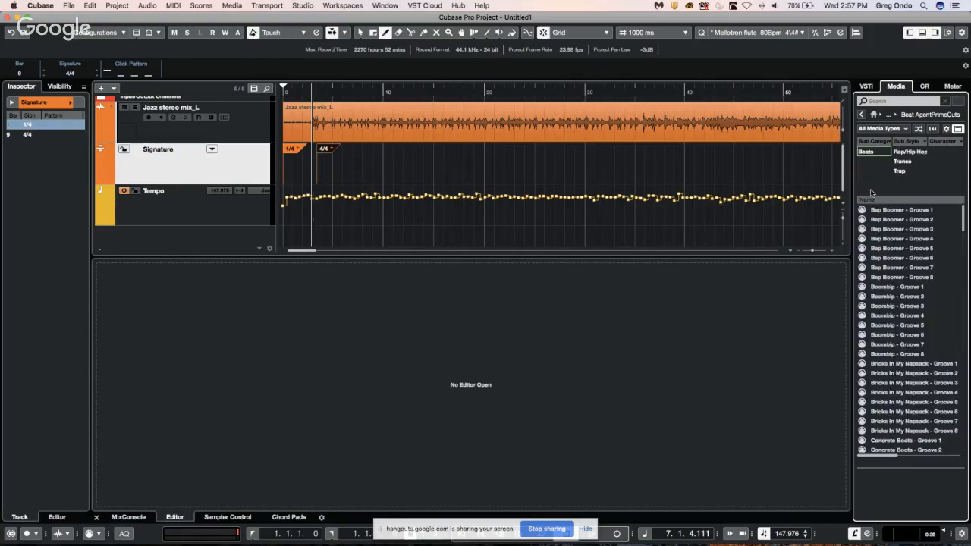
{"action": "left_click", "coordinate": [874, 154]}
{"action": "scroll", "coordinate": [895, 321], "scroll_direction": "down", "scroll_amount": 15}
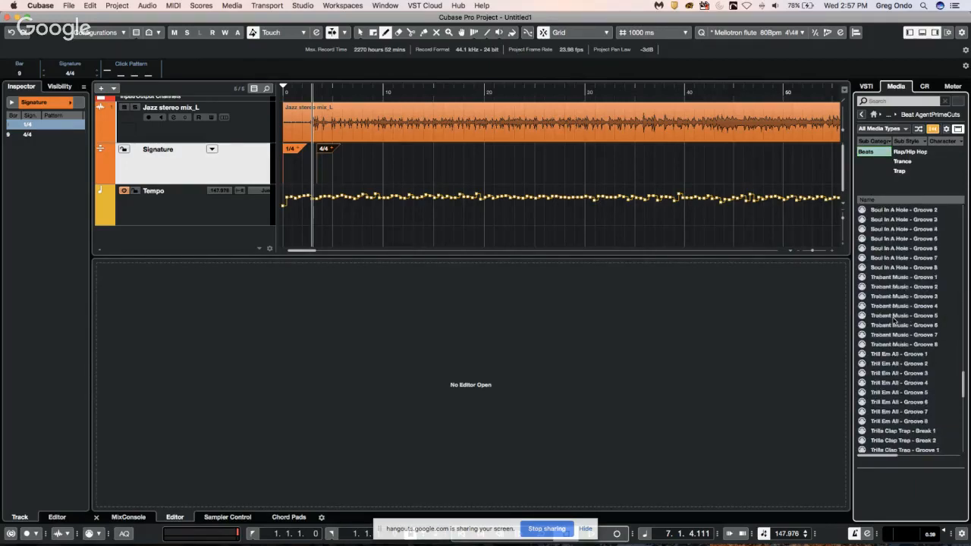
{"action": "scroll", "coordinate": [892, 322], "scroll_direction": "up", "scroll_amount": 15}
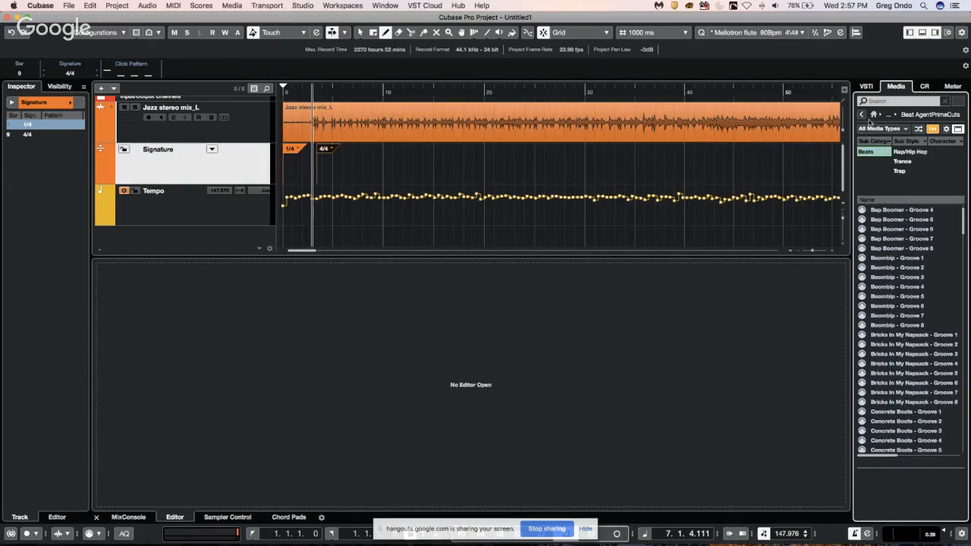
{"action": "left_click", "coordinate": [864, 114]}
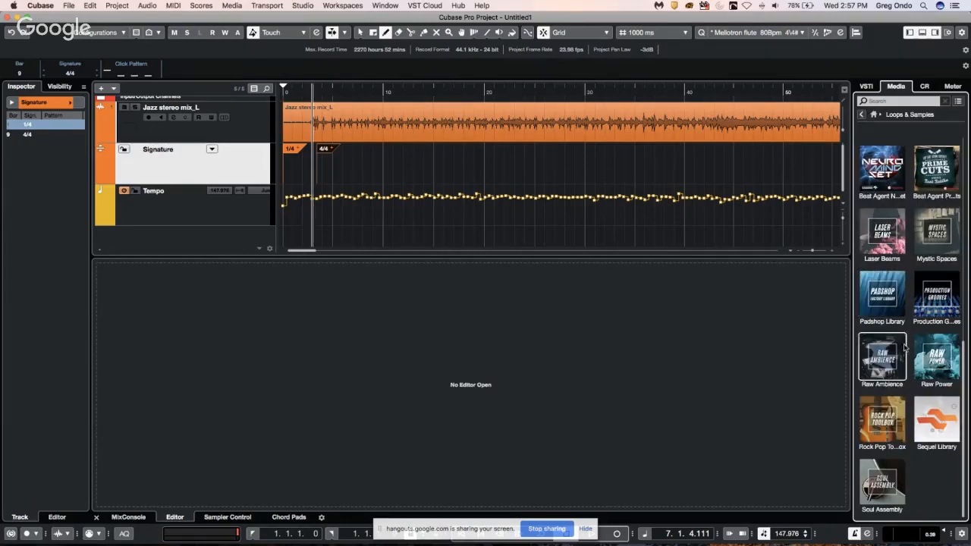
Open the RawPower set and audition the loops FC10_Kit_01_Loop3_RT, FC10_Kit_14_Loop1_SG and FC10_Kit_15_Loop2_SG.
{"action": "left_click", "coordinate": [938, 345]}
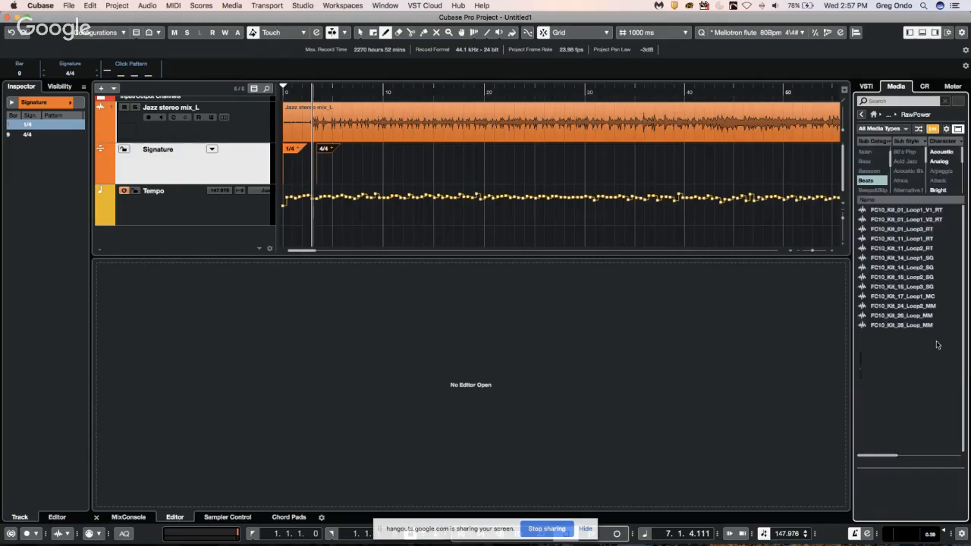
{"action": "left_click", "coordinate": [878, 231]}
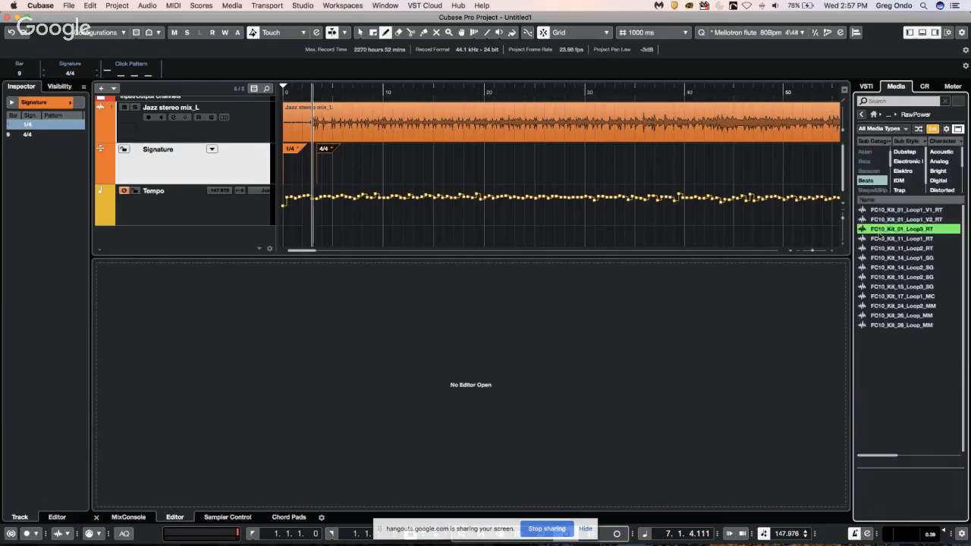
{"action": "left_click", "coordinate": [889, 260]}
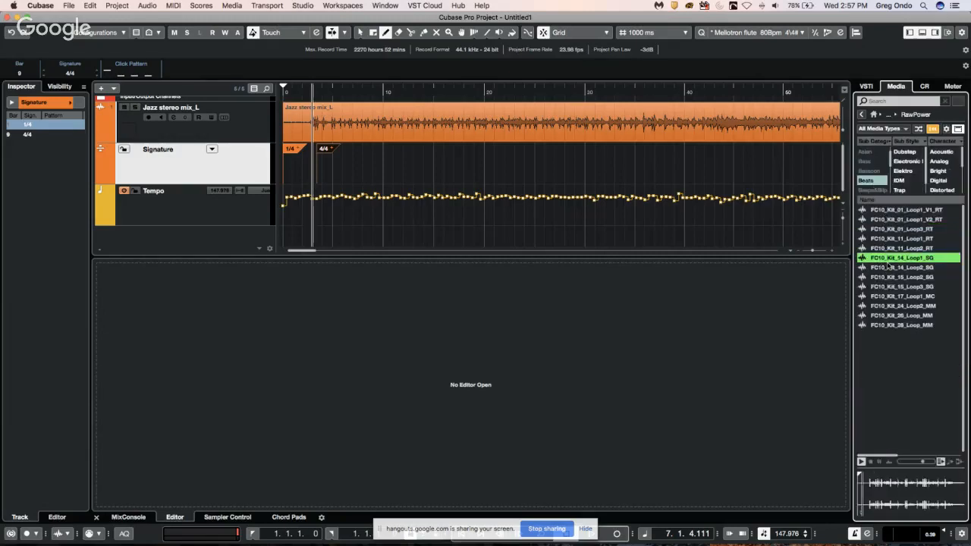
{"action": "left_click", "coordinate": [887, 277]}
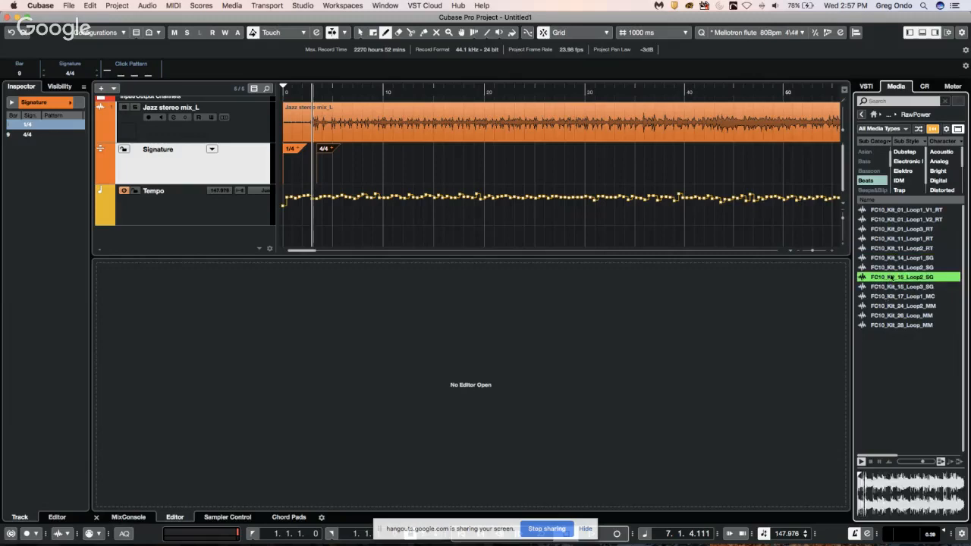
Add FC10_Kit_15_Loop2_SG on a new audio track below the Tempo track and move its event to start at 2.999 seconds.
{"action": "mouse_move", "coordinate": [704, 260]}
{"action": "left_mouse_down"}
{"action": "mouse_move", "coordinate": [316, 230]}
{"action": "mouse_move", "coordinate": [297, 241]}
{"action": "mouse_move", "coordinate": [344, 235]}
{"action": "left_mouse_up"}
{"action": "scroll", "coordinate": [457, 216], "scroll_direction": "down", "scroll_amount": 3}
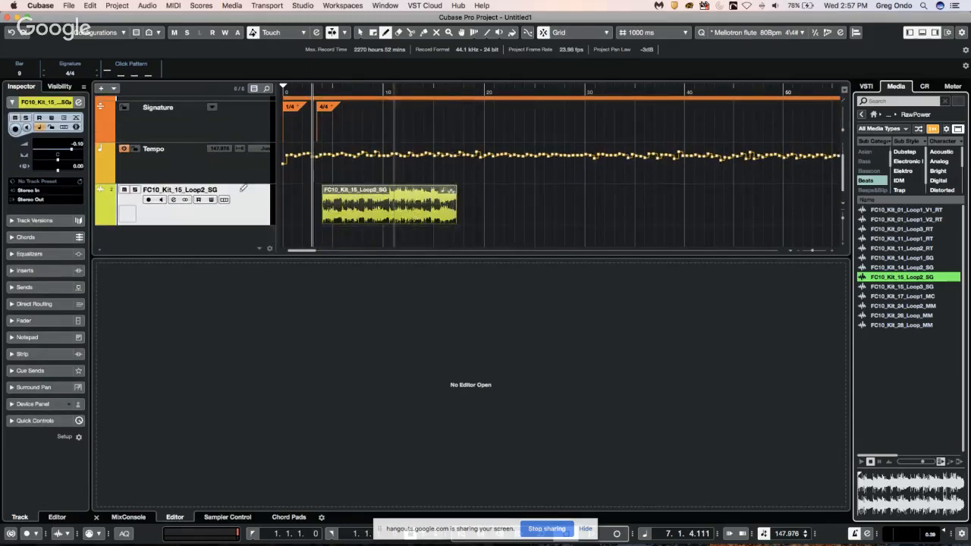
{"action": "right_click", "coordinate": [341, 199]}
{"action": "left_click", "coordinate": [341, 198]}
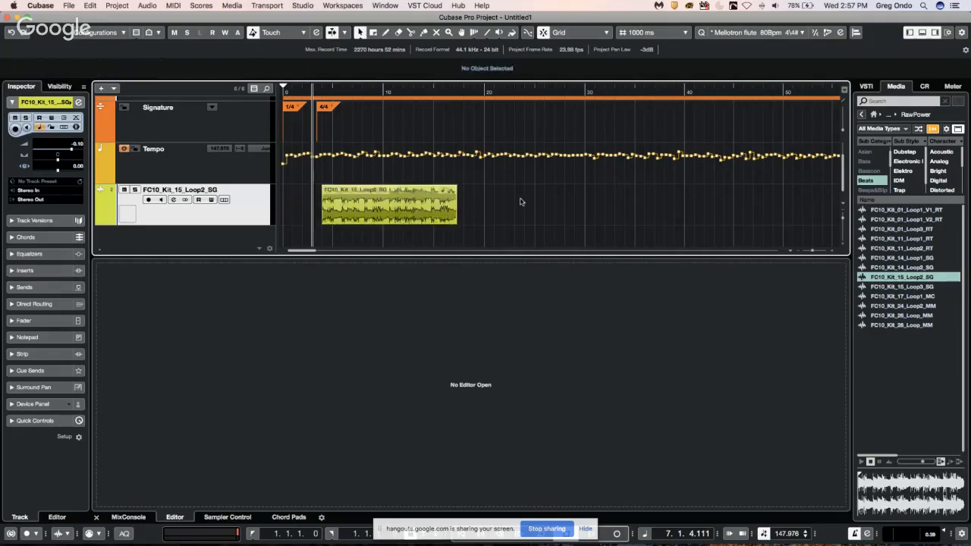
{"action": "left_click", "coordinate": [451, 203]}
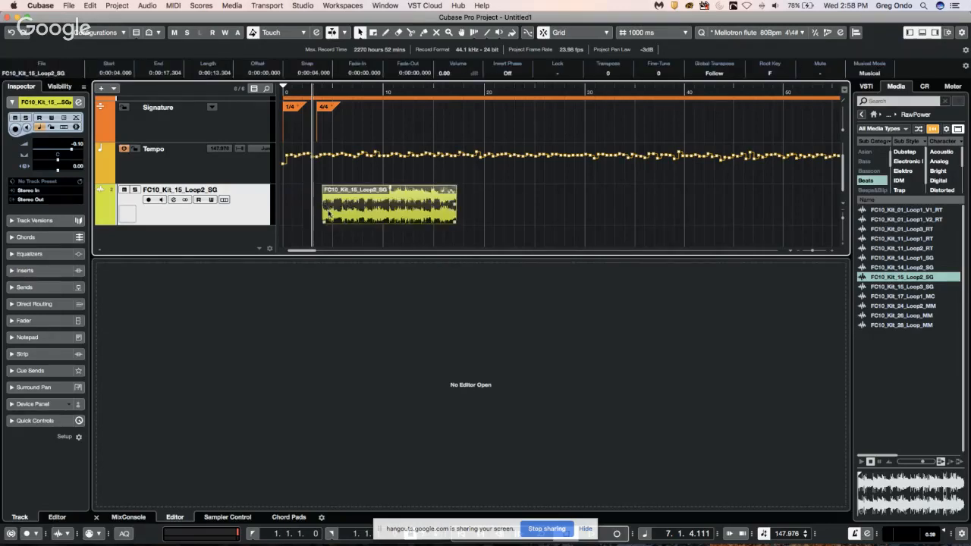
{"action": "left_click_drag", "start_coordinate": [346, 211], "coordinate": [336, 211]}
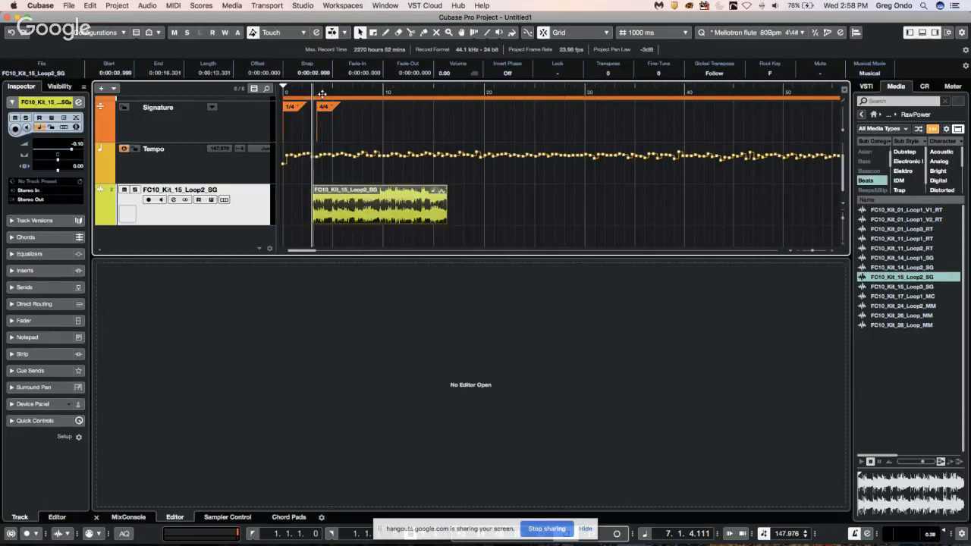
Inspect the loop event's alignment with the 4/4 signature event at close range.
{"action": "left_click_drag", "start_coordinate": [321, 93], "coordinate": [316, 121]}
{"action": "key", "text": "h"}
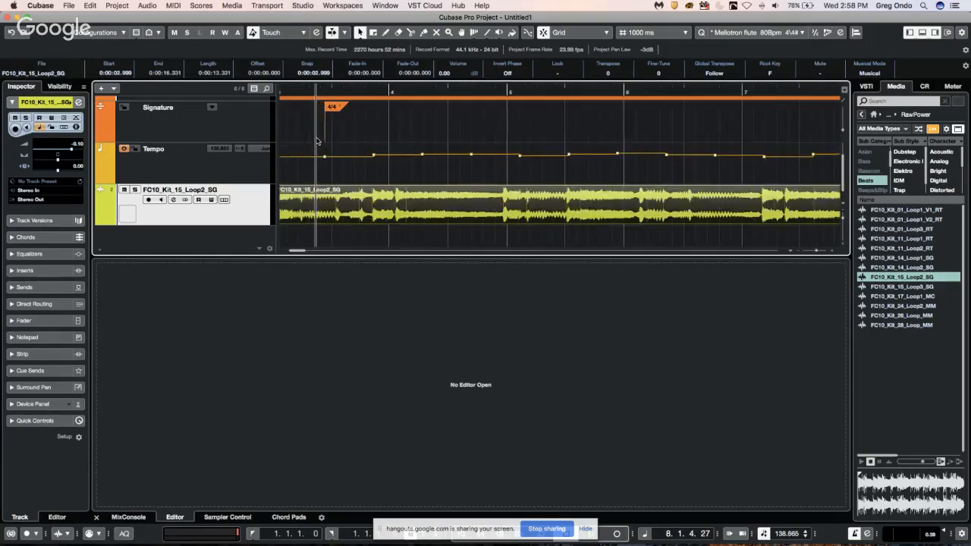
{"action": "left_click_drag", "start_coordinate": [317, 210], "coordinate": [277, 209]}
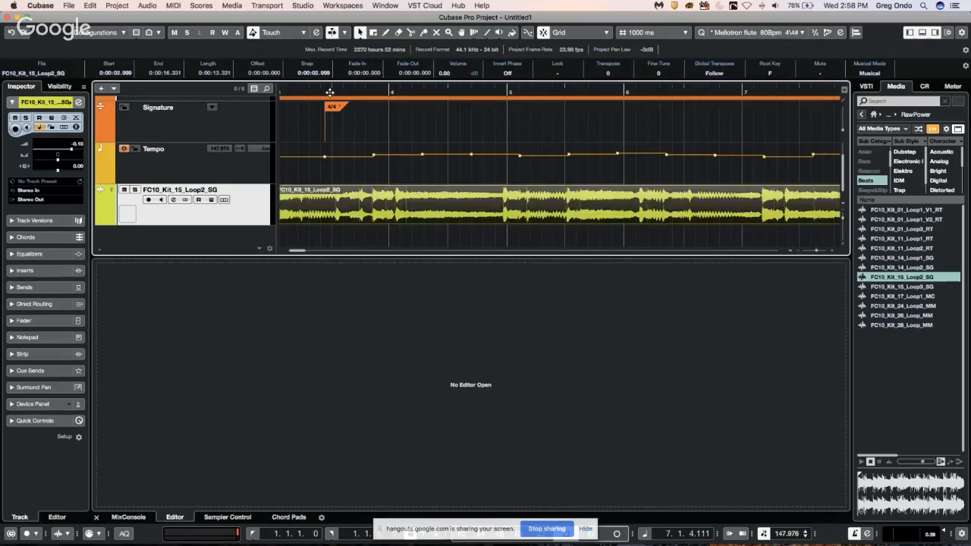
{"action": "key", "text": "g"}
{"action": "key", "text": "g"}
{"action": "key", "text": "g"}
{"action": "key", "text": "g"}
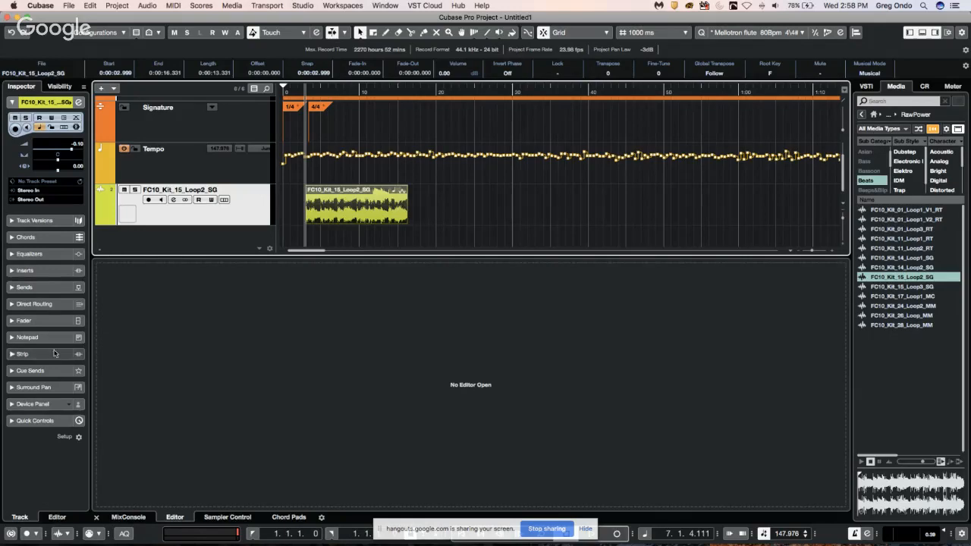
Play the project and lower the FC10_Kit_15_Loop2_SG track's fader to about -19 dB.
{"action": "left_click", "coordinate": [24, 320]}
{"action": "left_click_drag", "start_coordinate": [35, 301], "coordinate": [30, 326]}
{"action": "key", "text": "space"}
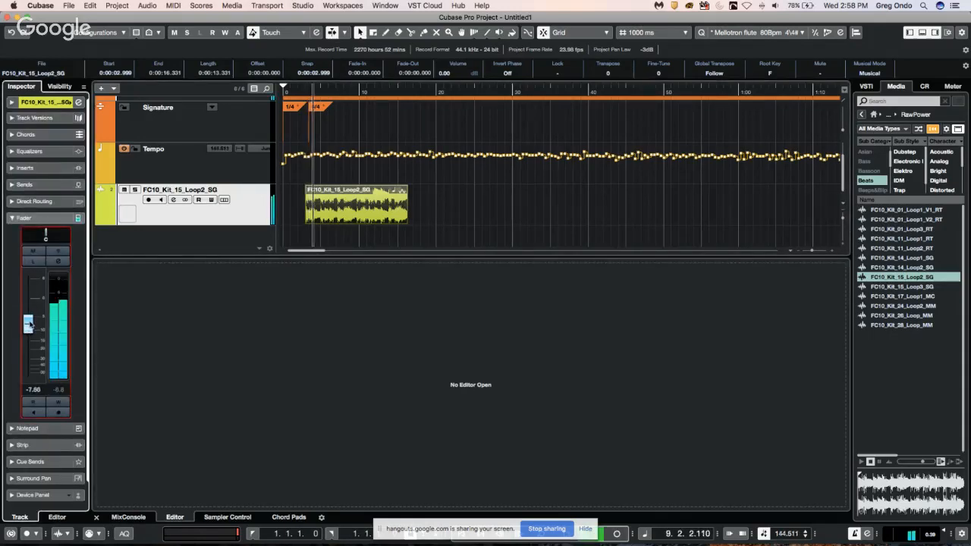
{"action": "left_click_drag", "start_coordinate": [25, 309], "coordinate": [26, 332]}
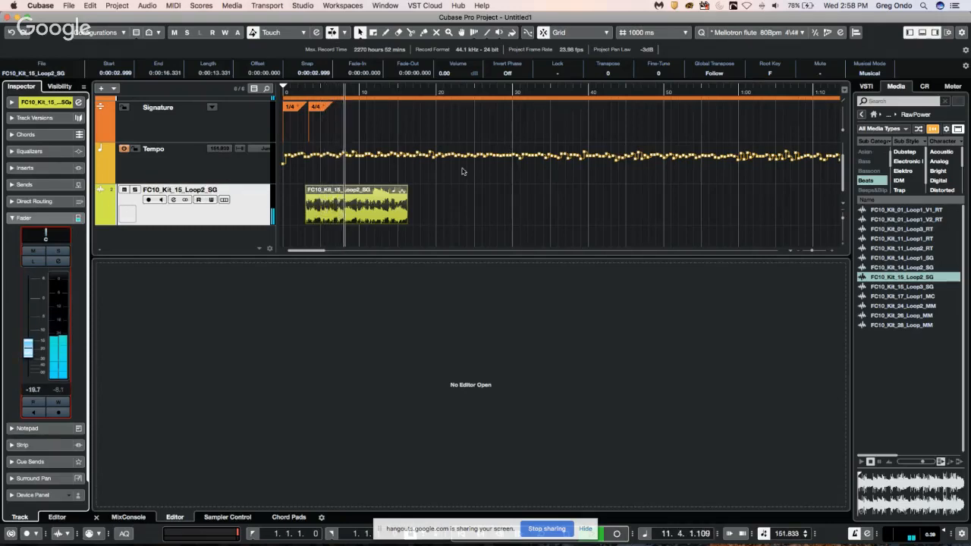
Stop playback and undo both the moving and the adding of the FC10_Kit_15_Loop2_SG loop.
{"action": "key", "text": "space"}
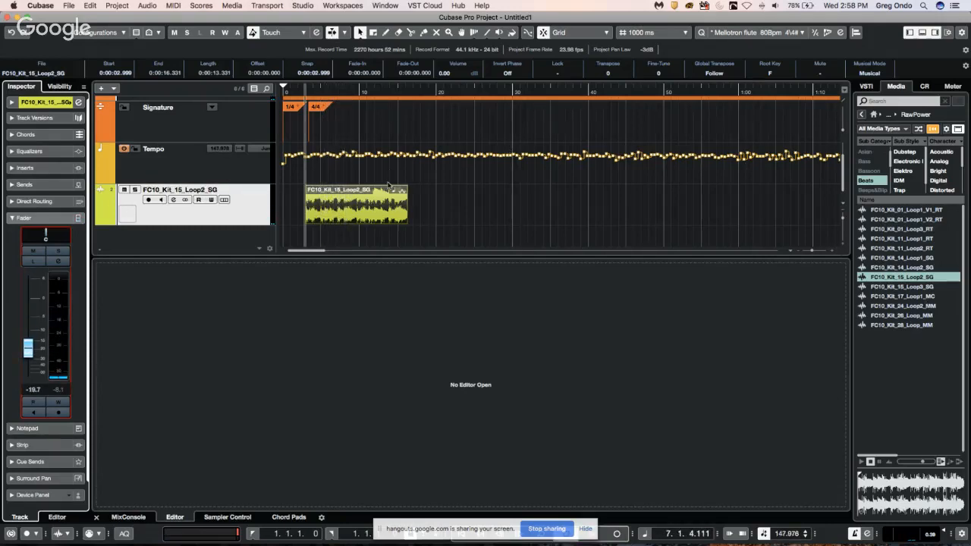
{"action": "key", "text": "super+z"}
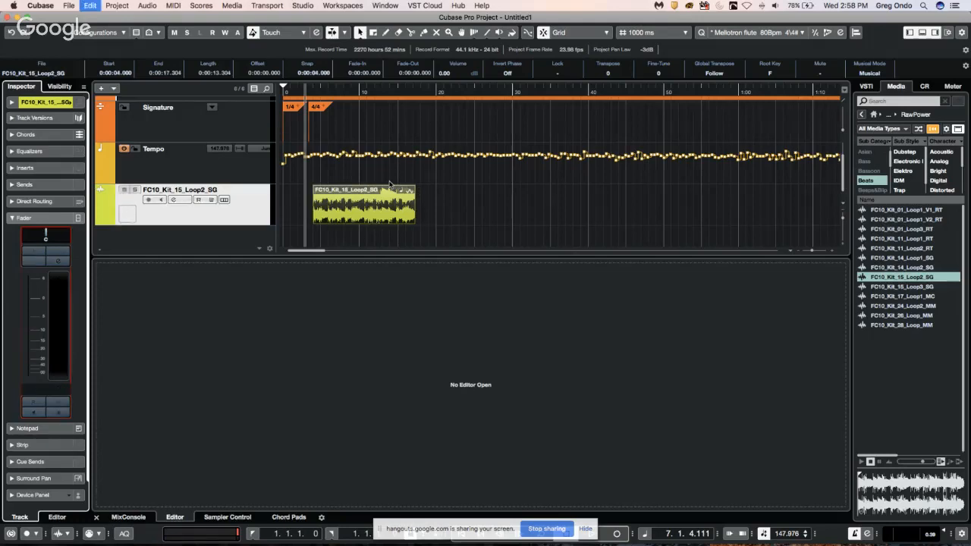
{"action": "key", "text": "super+z"}
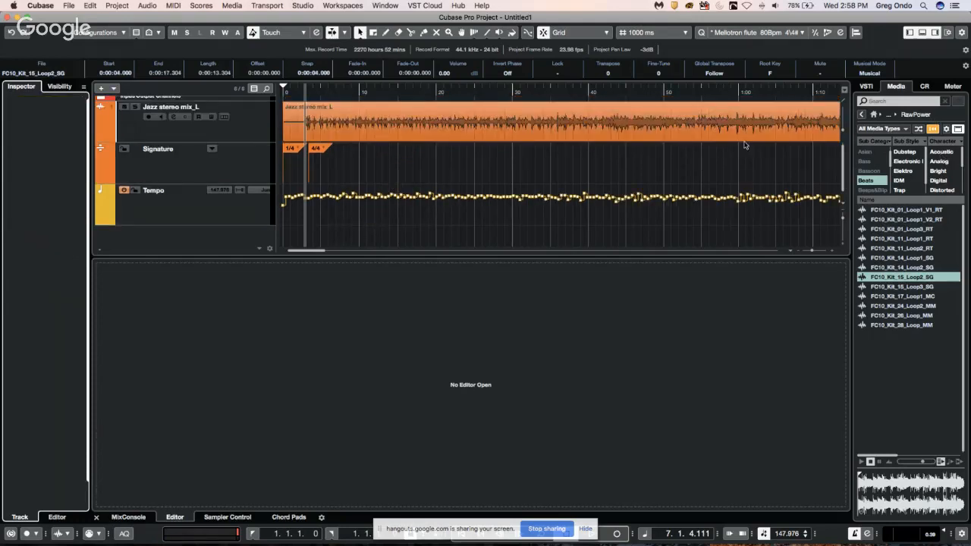
Open the Soul Assembly set and audition Trippy - Drum Loop 45_80bpm, Trap Soul - Drum Loop 33_75bpm and Trap - Drum Loop 77_89bpm.
{"action": "left_click", "coordinate": [862, 116]}
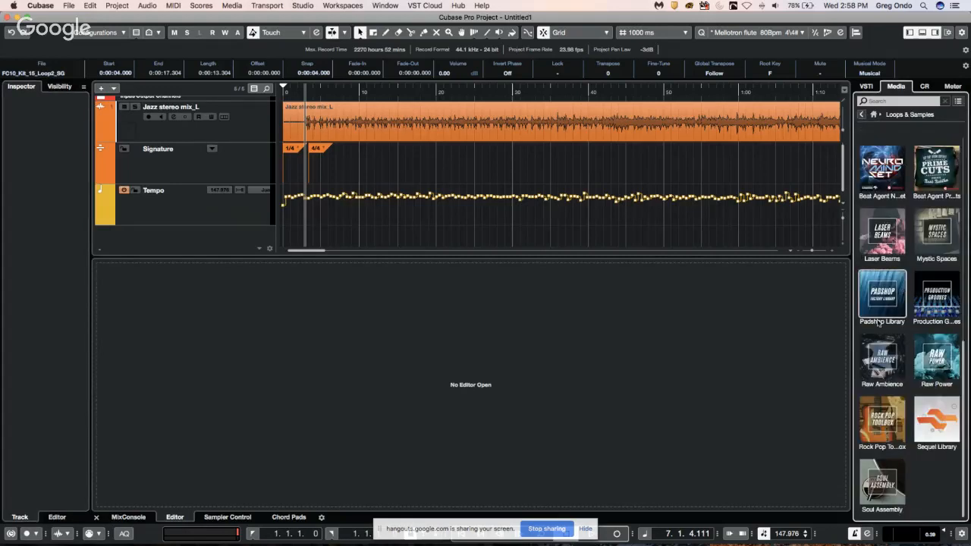
{"action": "left_click", "coordinate": [872, 472]}
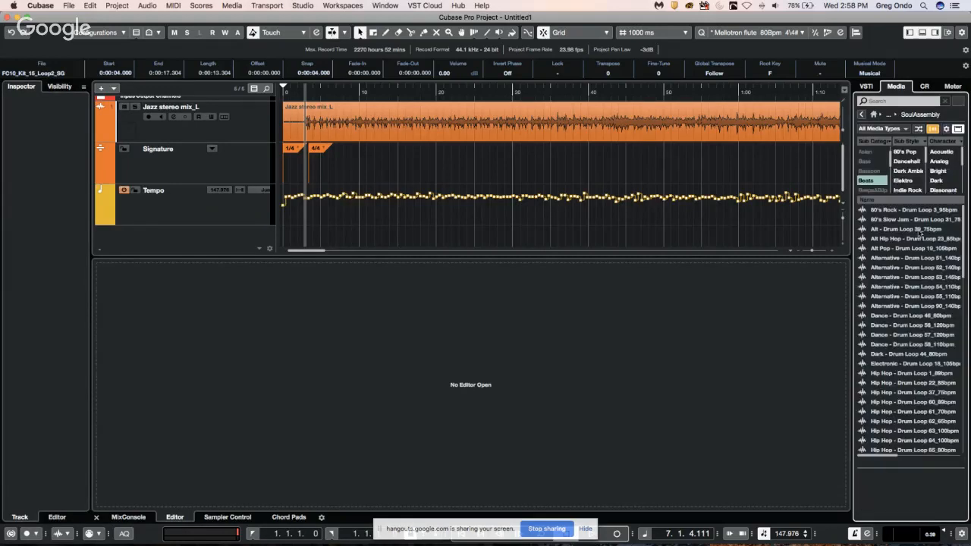
{"action": "scroll", "coordinate": [902, 375], "scroll_direction": "down", "scroll_amount": 15}
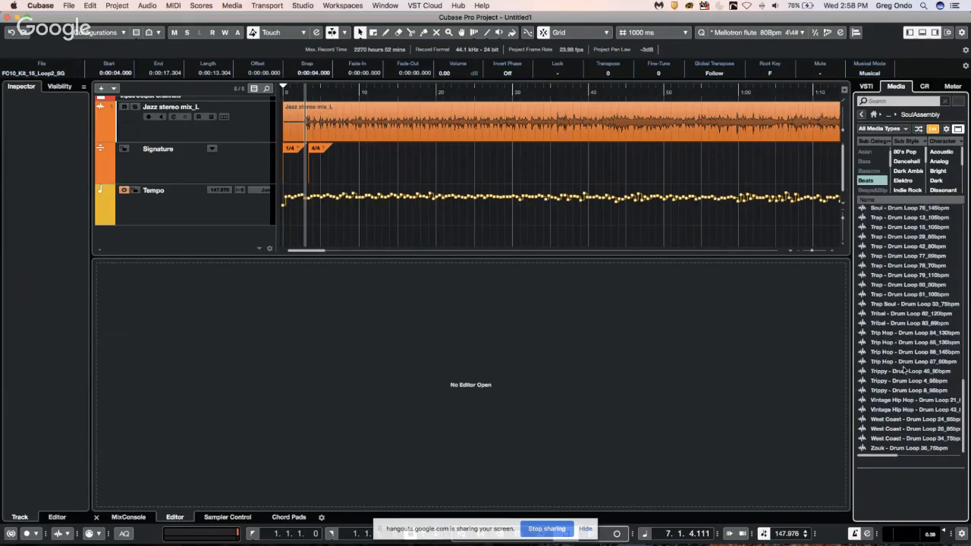
{"action": "left_click", "coordinate": [904, 371]}
{"action": "left_click", "coordinate": [903, 303]}
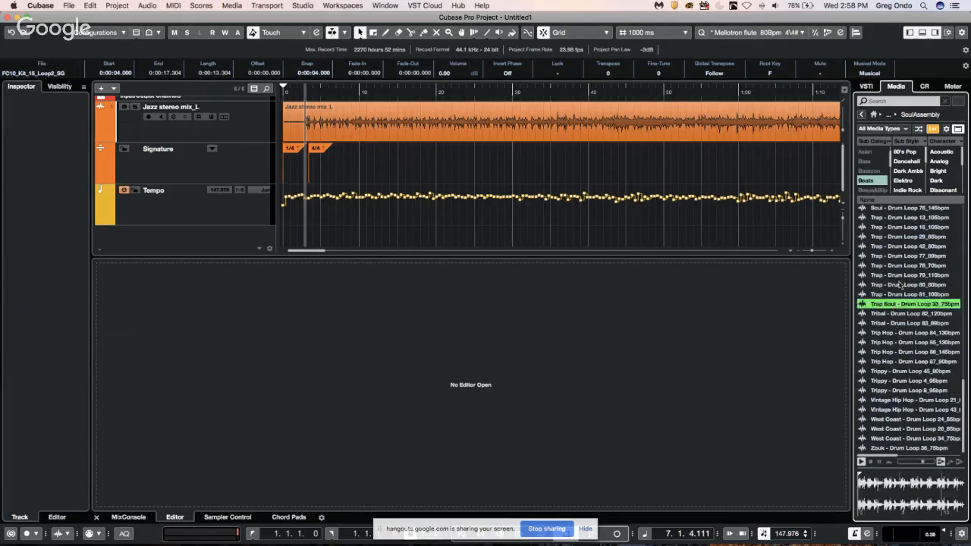
{"action": "left_click", "coordinate": [904, 255]}
Add Trap - Drum Loop 77_89bpm on a new audio track below the Tempo track at 10.000 seconds and enable its Musical Mode.
{"action": "scroll", "coordinate": [891, 312], "scroll_direction": "up", "scroll_amount": 5}
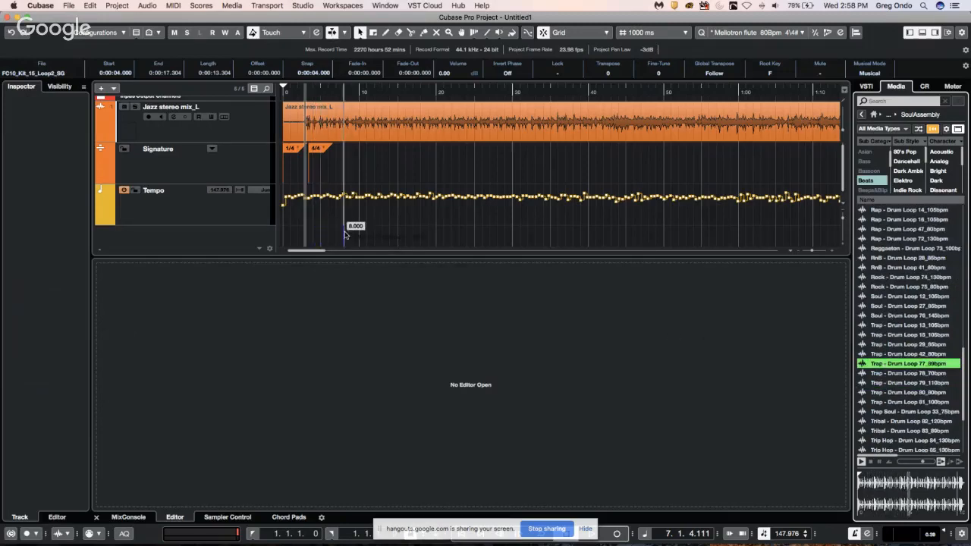
{"action": "left_click_drag", "start_coordinate": [361, 235], "coordinate": [361, 235]}
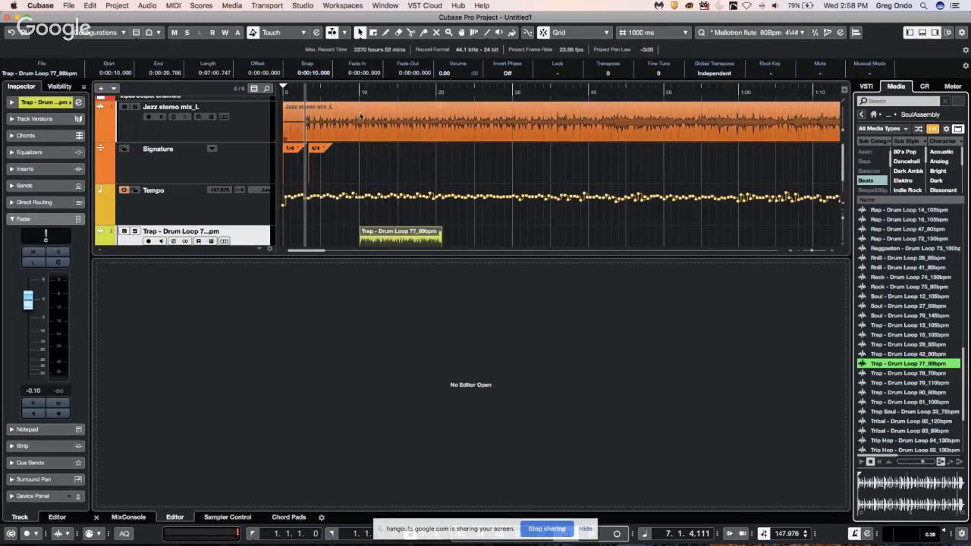
{"action": "left_click", "coordinate": [869, 72]}
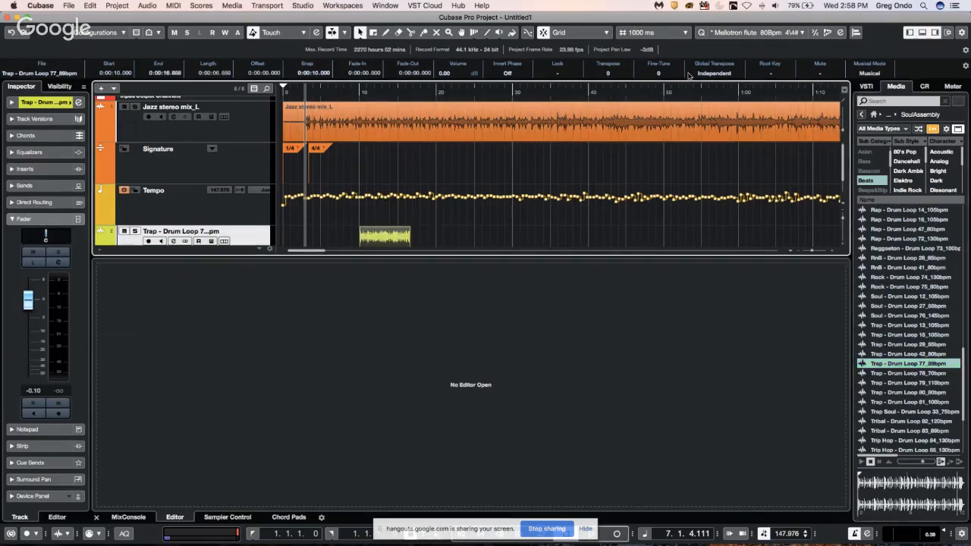
Play the project from just before the trap loop and lower the loop track's fader to -12.0 dB.
{"action": "left_click", "coordinate": [352, 92]}
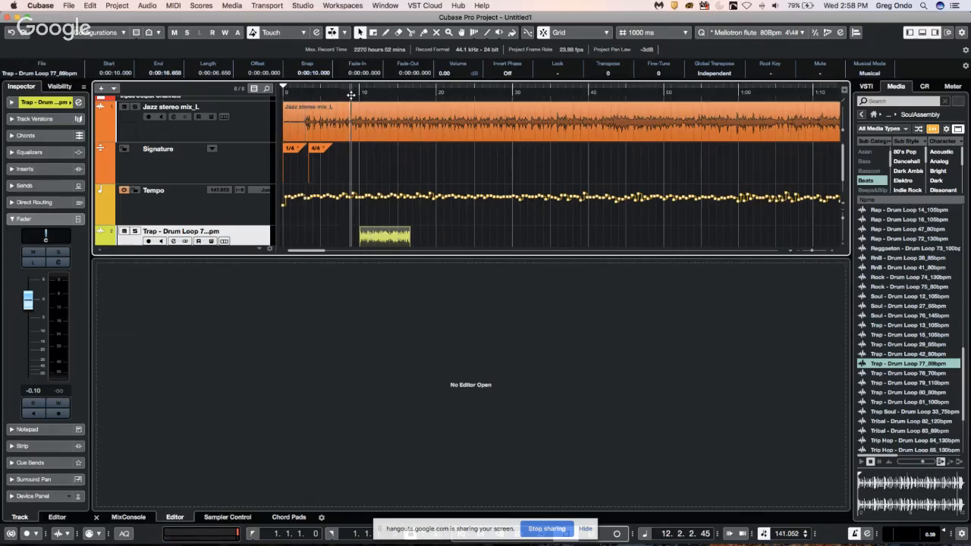
{"action": "key", "text": "space"}
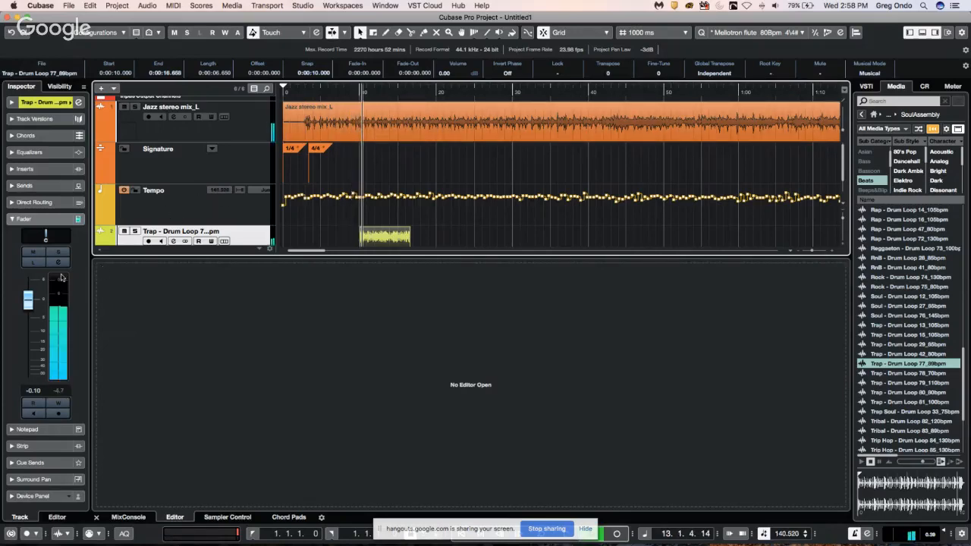
{"action": "left_click_drag", "start_coordinate": [28, 300], "coordinate": [23, 339]}
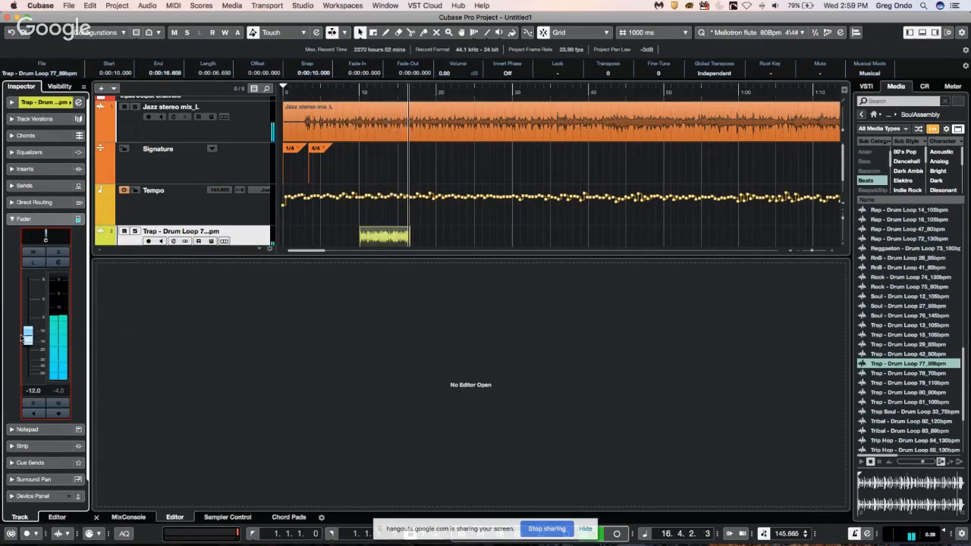
{"action": "key", "text": "space"}
{"action": "scroll", "coordinate": [428, 231], "scroll_direction": "down", "scroll_amount": 1}
{"action": "mouse_move", "coordinate": [397, 245]}
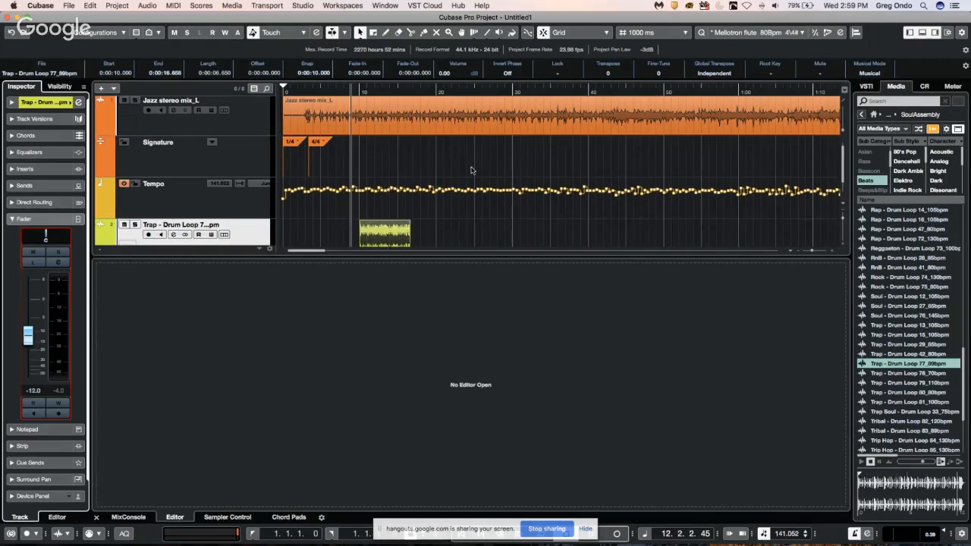
Start opening another project and go to the Cubase Project folder.
{"action": "left_click", "coordinate": [68, 6]}
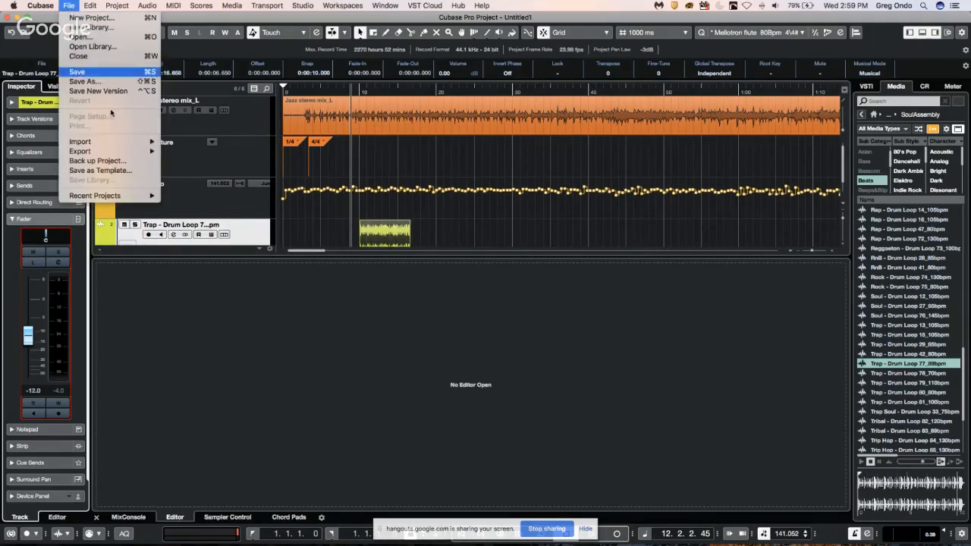
{"action": "mouse_move", "coordinate": [116, 196]}
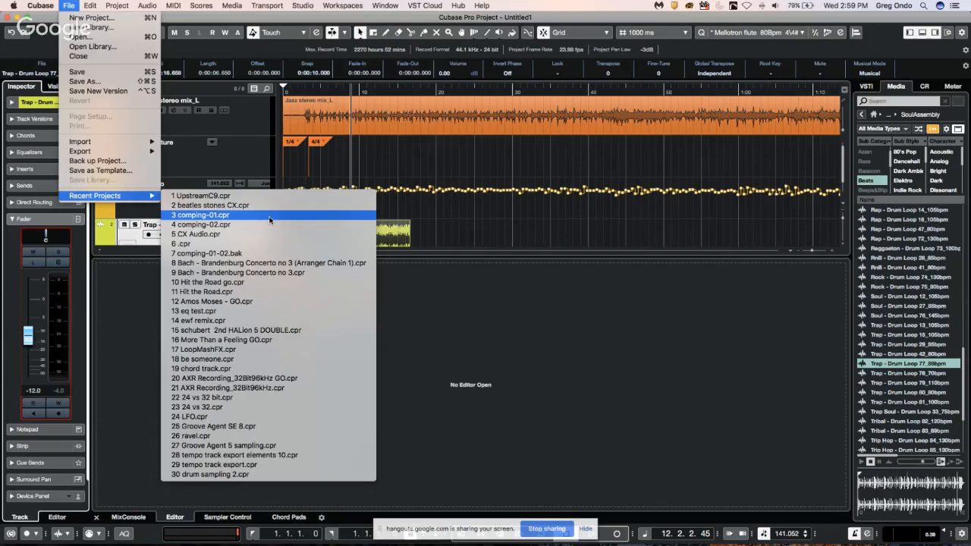
{"action": "left_click", "coordinate": [105, 36]}
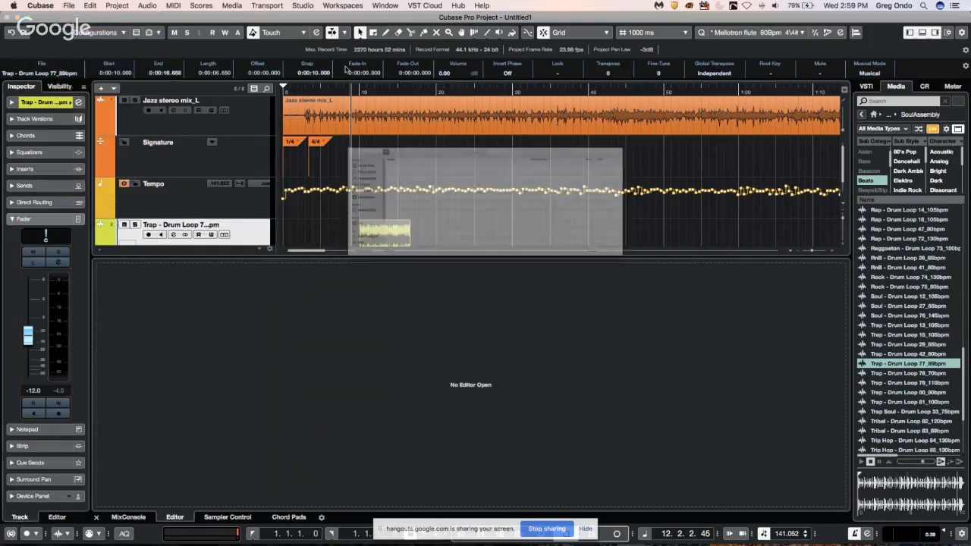
{"action": "left_click", "coordinate": [470, 104]}
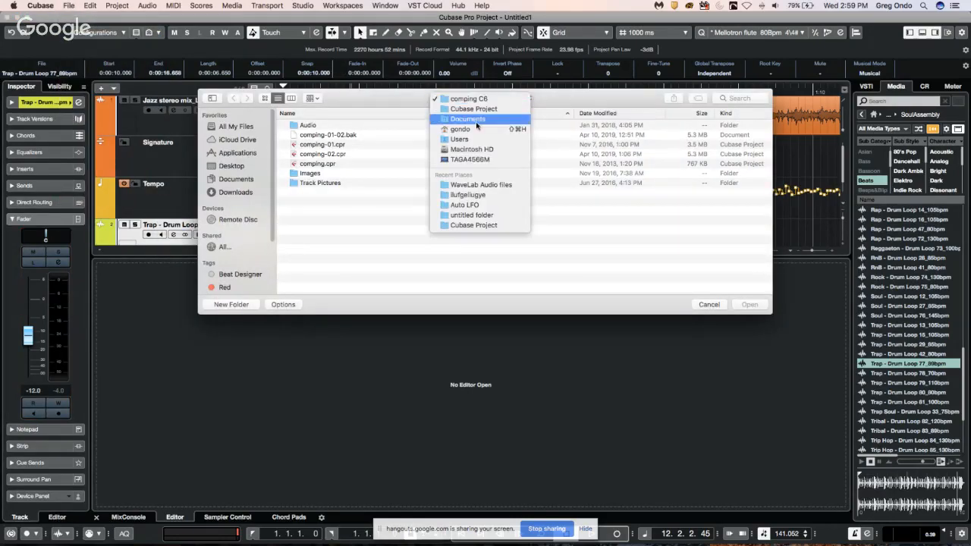
{"action": "left_click", "coordinate": [479, 109]}
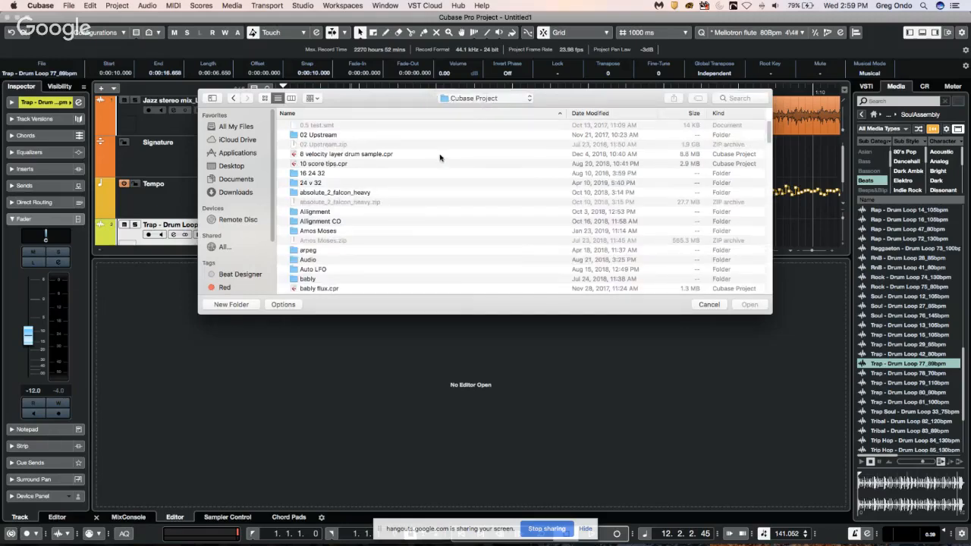
Open CX Audio.cpr from the CX audio folder and activate the project.
{"action": "scroll", "coordinate": [439, 157], "scroll_direction": "down", "scroll_amount": 3}
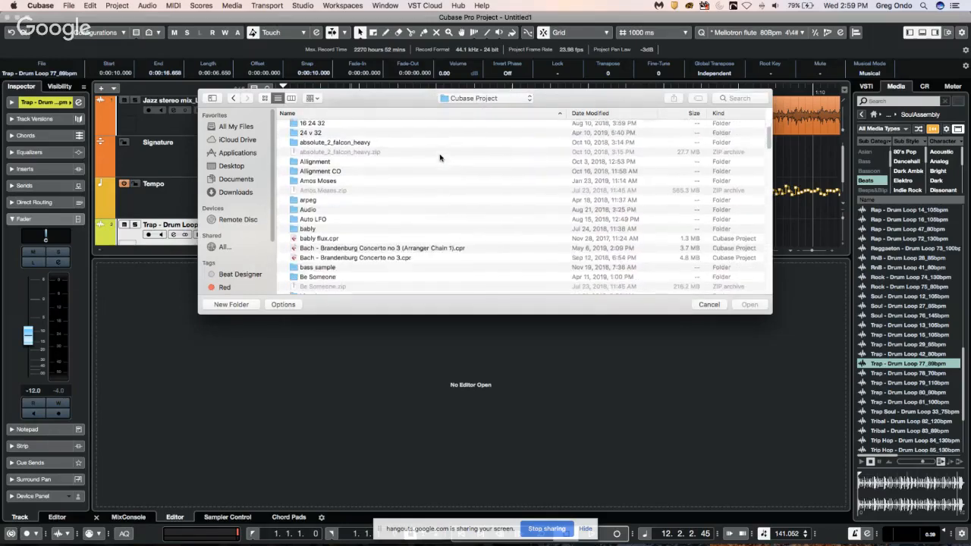
{"action": "scroll", "coordinate": [439, 157], "scroll_direction": "down", "scroll_amount": 5}
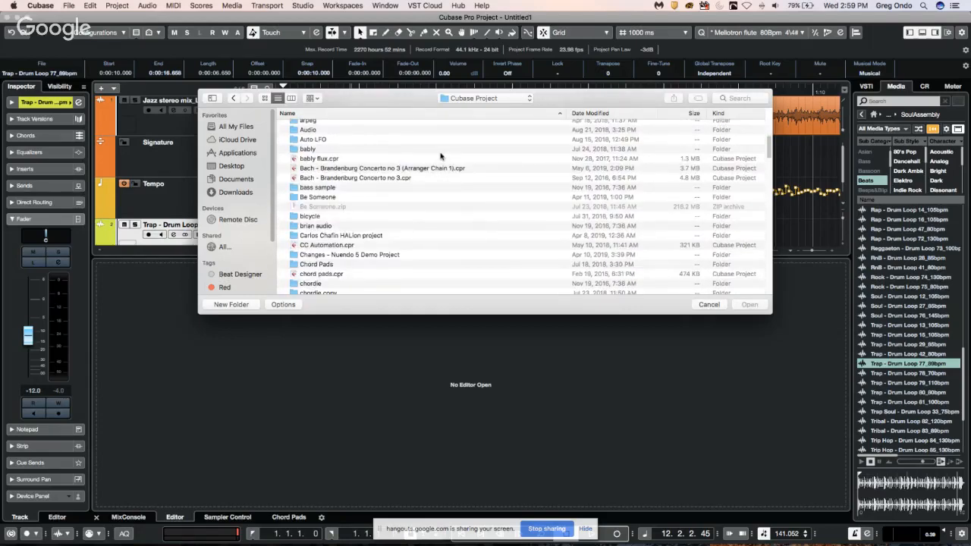
{"action": "scroll", "coordinate": [440, 156], "scroll_direction": "down", "scroll_amount": 1}
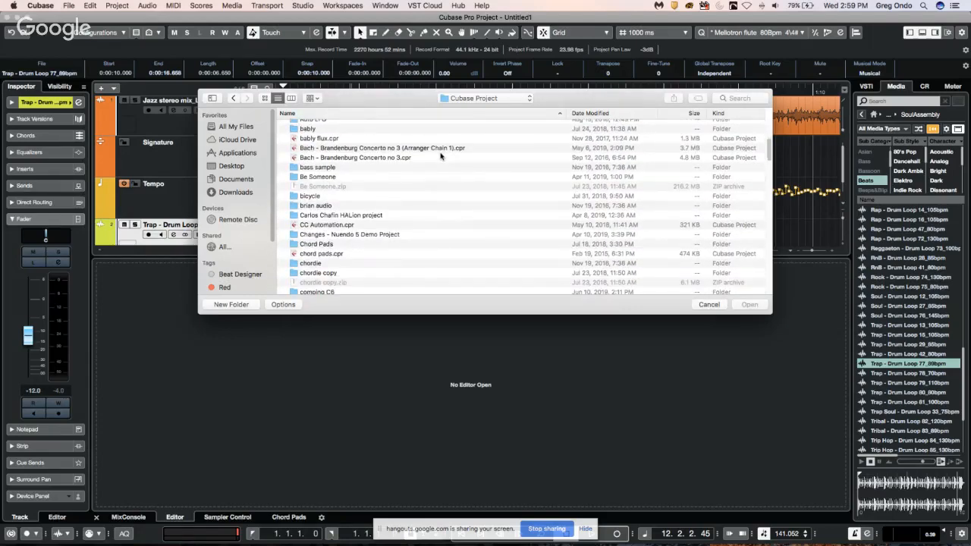
{"action": "scroll", "coordinate": [440, 157], "scroll_direction": "down", "scroll_amount": 1}
{"action": "scroll", "coordinate": [440, 157], "scroll_direction": "down", "scroll_amount": 4}
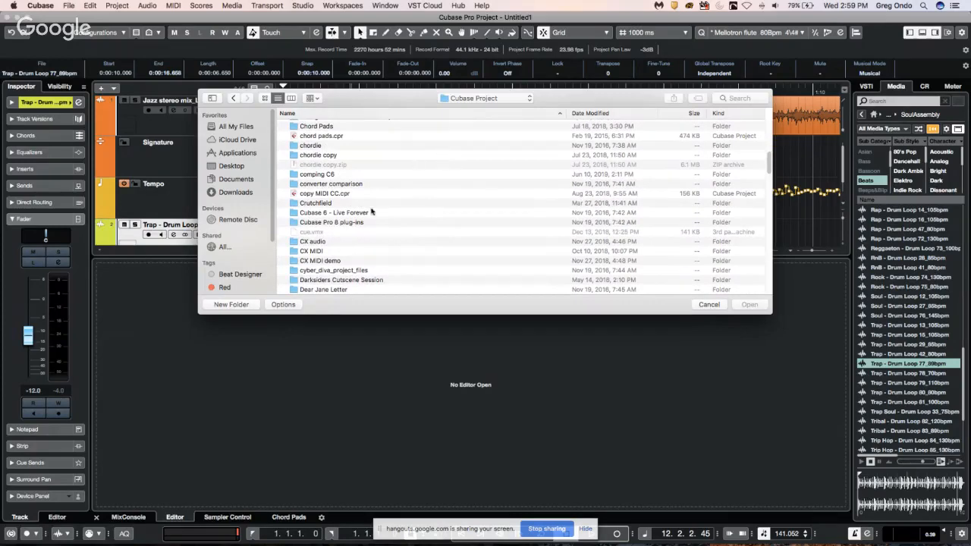
{"action": "double_click", "coordinate": [312, 241]}
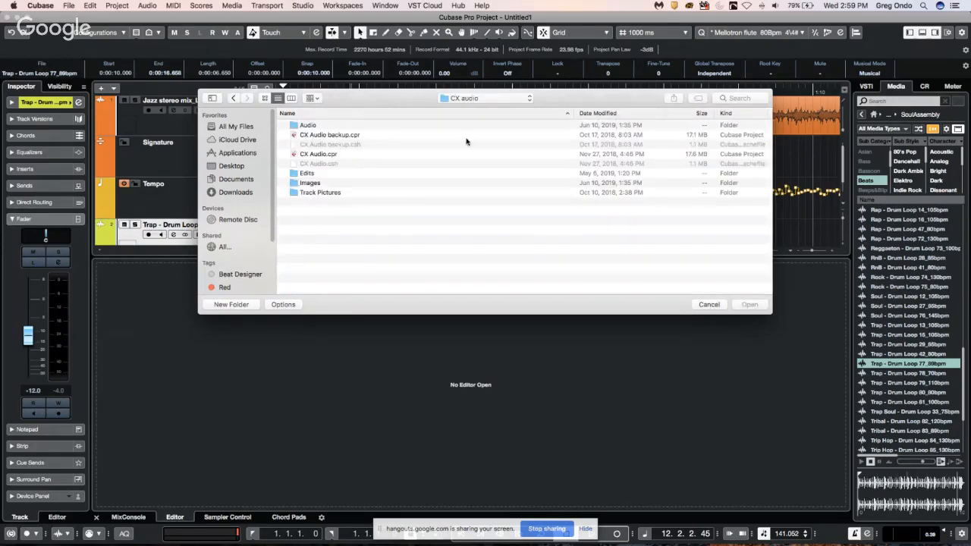
{"action": "double_click", "coordinate": [323, 156]}
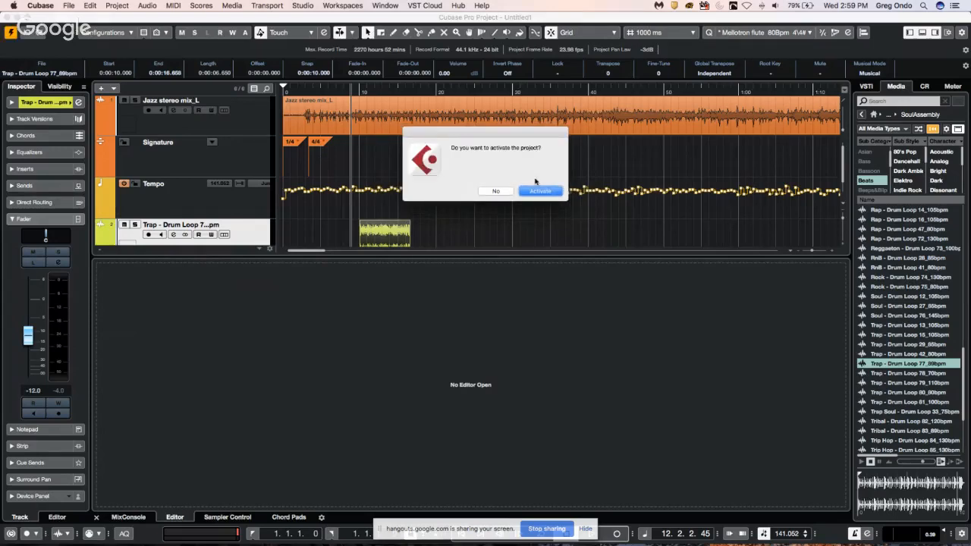
{"action": "left_click", "coordinate": [539, 190]}
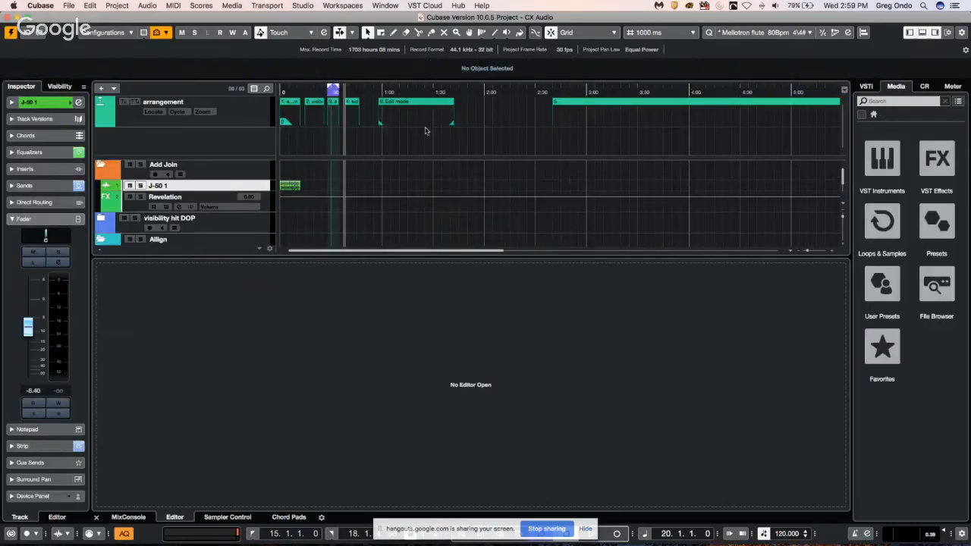
Show the MixConsole below the arrangement and enlarge the track area down to the Head Tracking track.
{"action": "scroll", "coordinate": [411, 177], "scroll_direction": "down", "scroll_amount": 8}
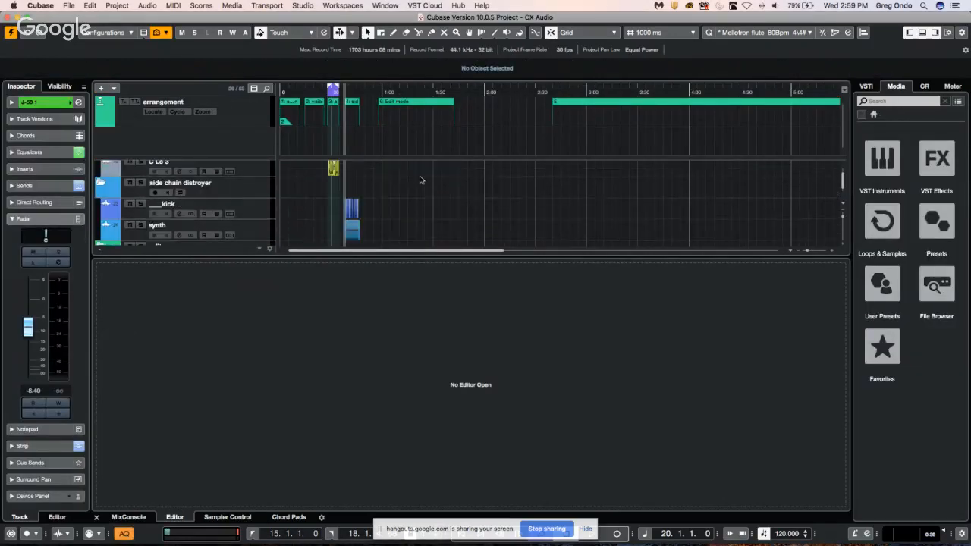
{"action": "scroll", "coordinate": [419, 180], "scroll_direction": "down", "scroll_amount": 3}
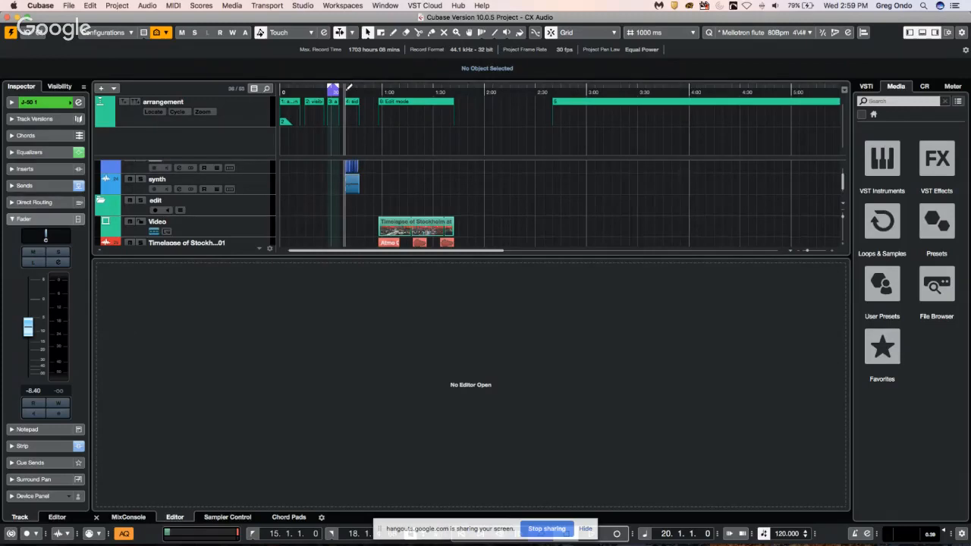
{"action": "left_click", "coordinate": [128, 516]}
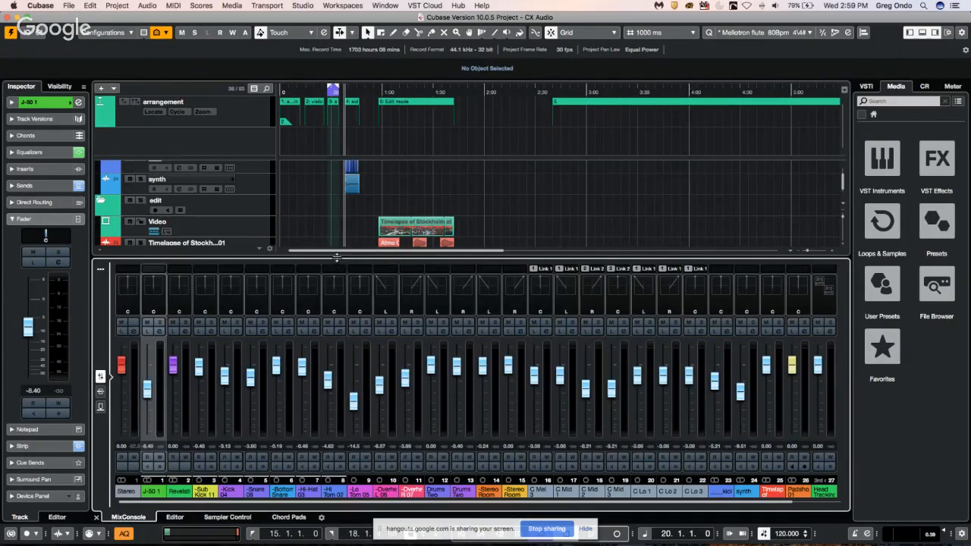
{"action": "left_click_drag", "start_coordinate": [336, 258], "coordinate": [338, 330]}
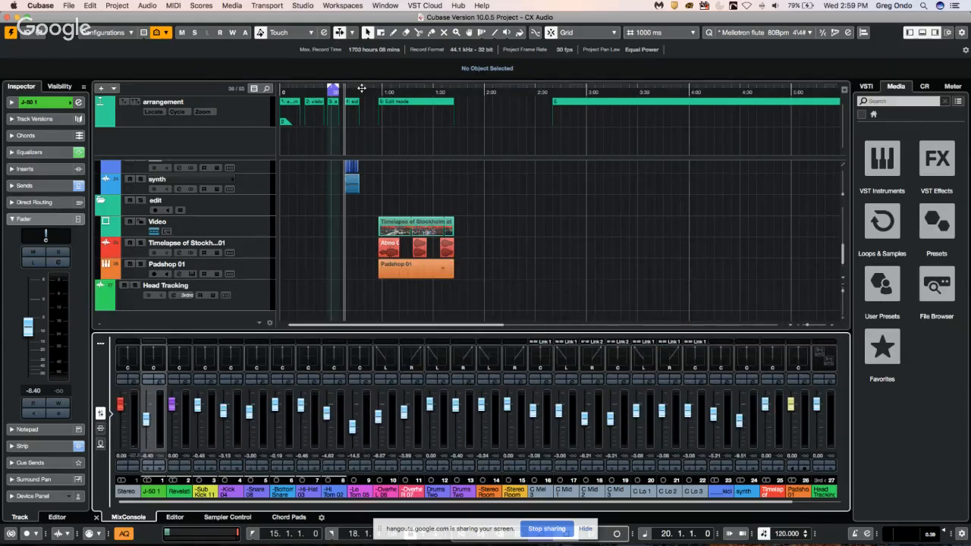
Play the sidechain section of the arrangement to hear the kick and synth tracks together.
{"action": "left_click_drag", "start_coordinate": [340, 85], "coordinate": [339, 112]}
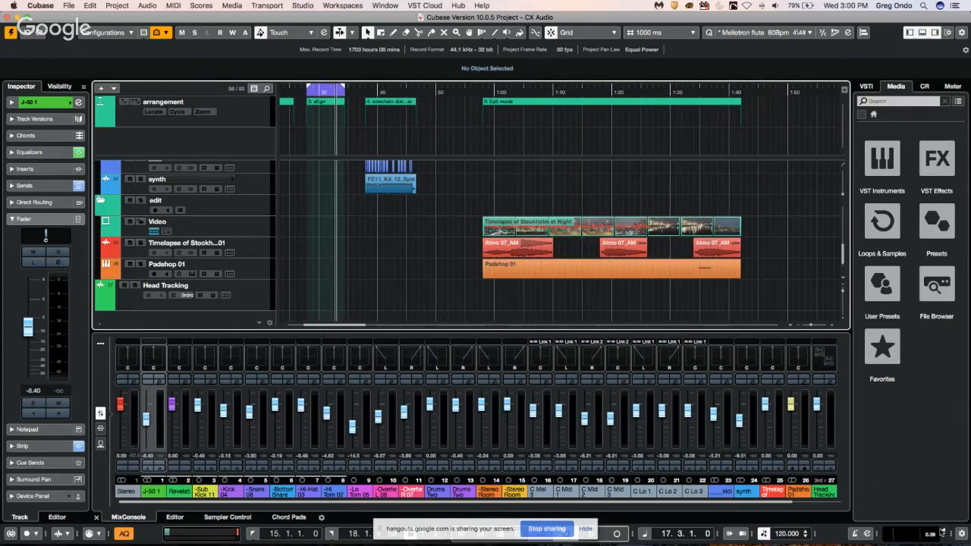
{"action": "key", "text": "space"}
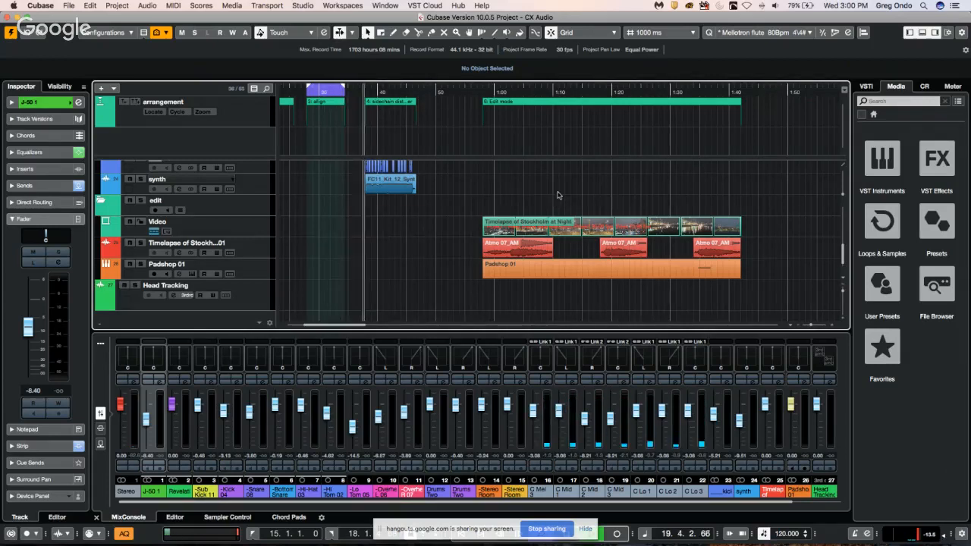
{"action": "left_click", "coordinate": [948, 540]}
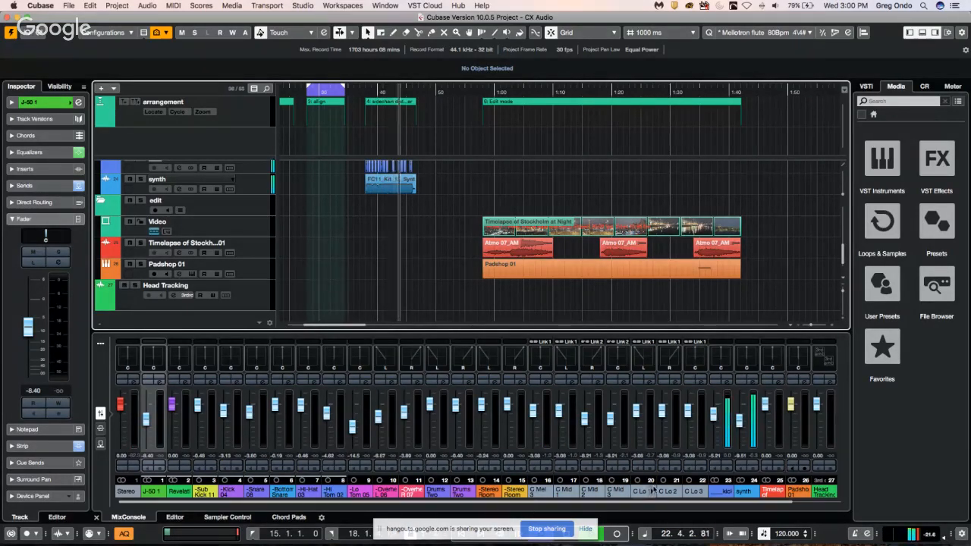
{"action": "key", "text": "space"}
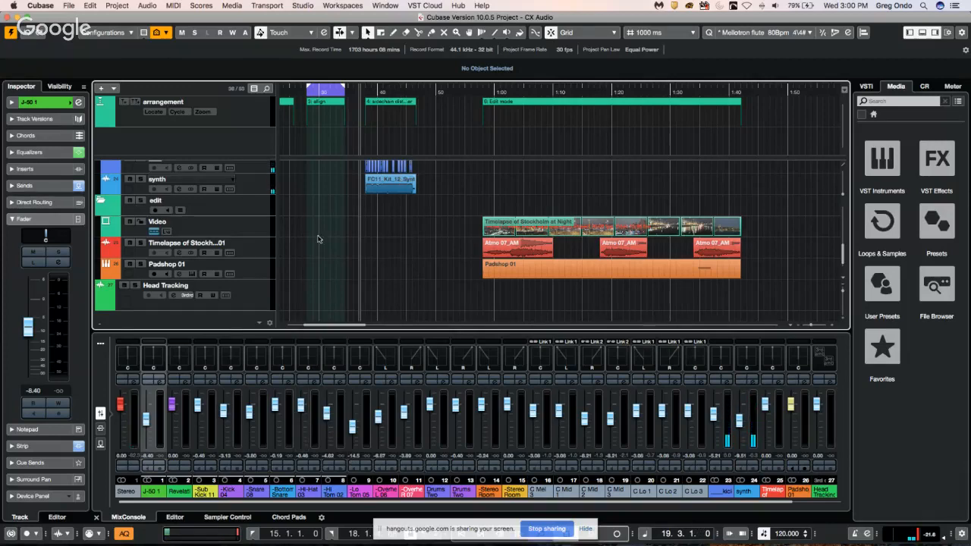
Place the project cursor at bar 20, where the kick and synth events start, and select the side chain distroyer folder track.
{"action": "scroll", "coordinate": [318, 240], "scroll_direction": "up", "scroll_amount": 5}
{"action": "left_click_drag", "start_coordinate": [367, 90], "coordinate": [264, 209]}
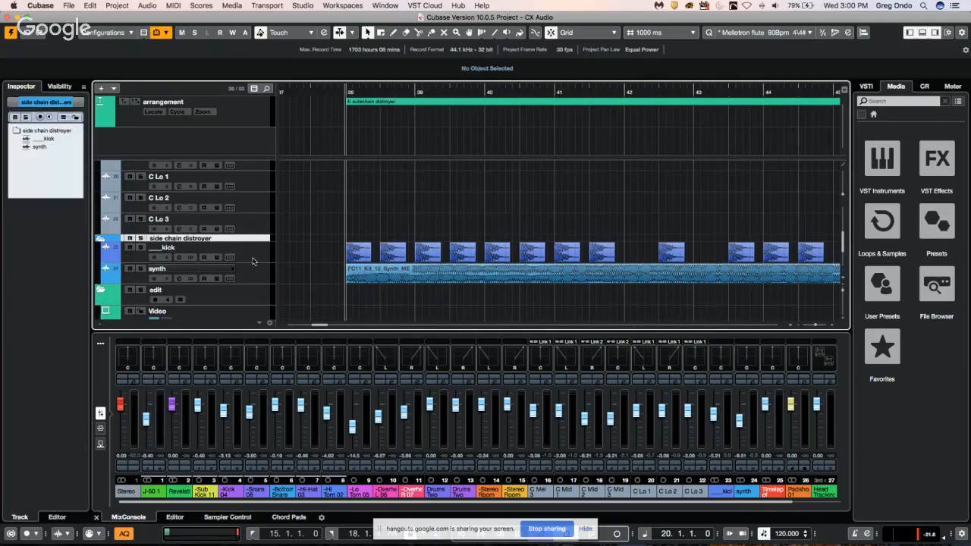
Enlarge the height of the ____kick and synth tracks in the side chain distroyer folder.
{"action": "left_click_drag", "start_coordinate": [253, 263], "coordinate": [249, 284]}
{"action": "scroll", "coordinate": [281, 291], "scroll_direction": "down", "scroll_amount": 1}
{"action": "scroll", "coordinate": [293, 292], "scroll_direction": "down", "scroll_amount": 3}
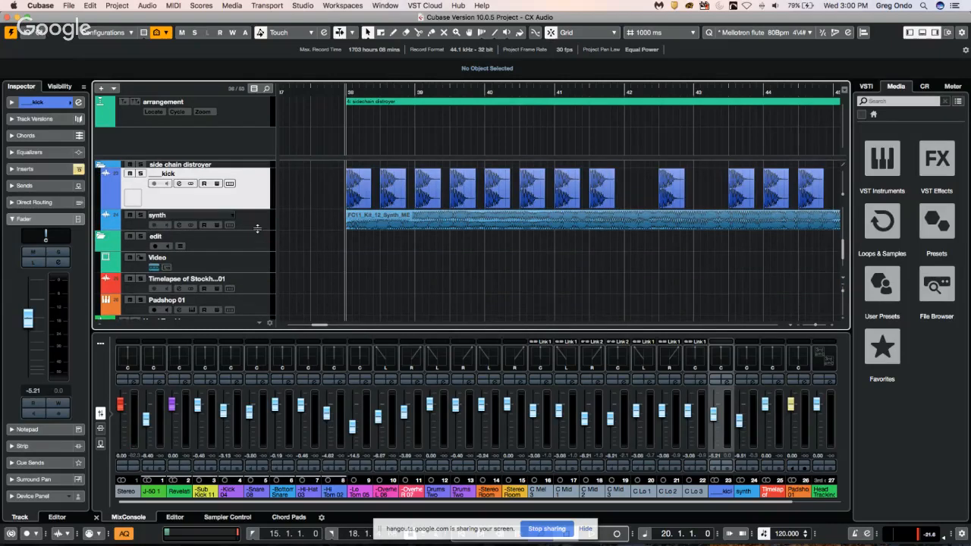
{"action": "left_click_drag", "start_coordinate": [258, 229], "coordinate": [258, 260]}
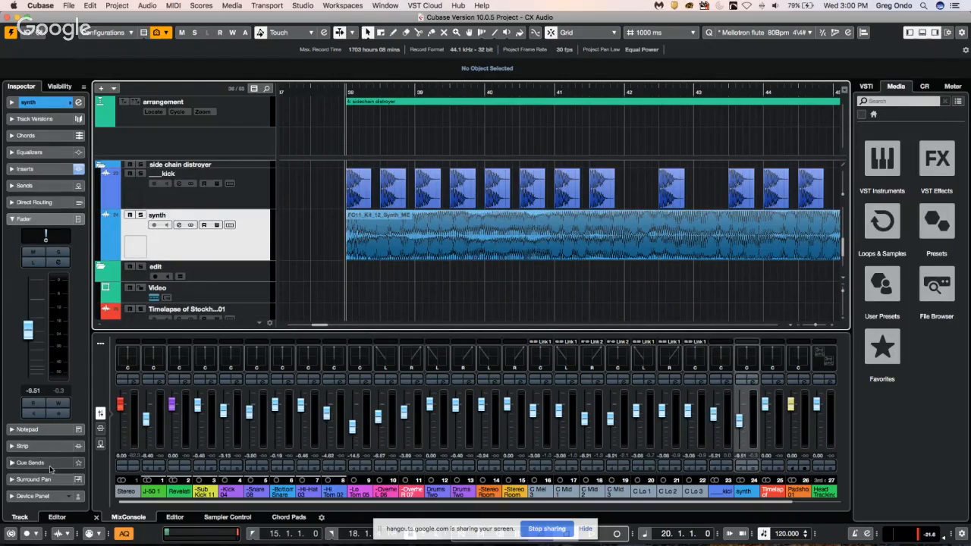
Open the Compressor insert of the synth track and move its window over the arrangement.
{"action": "left_click", "coordinate": [44, 189]}
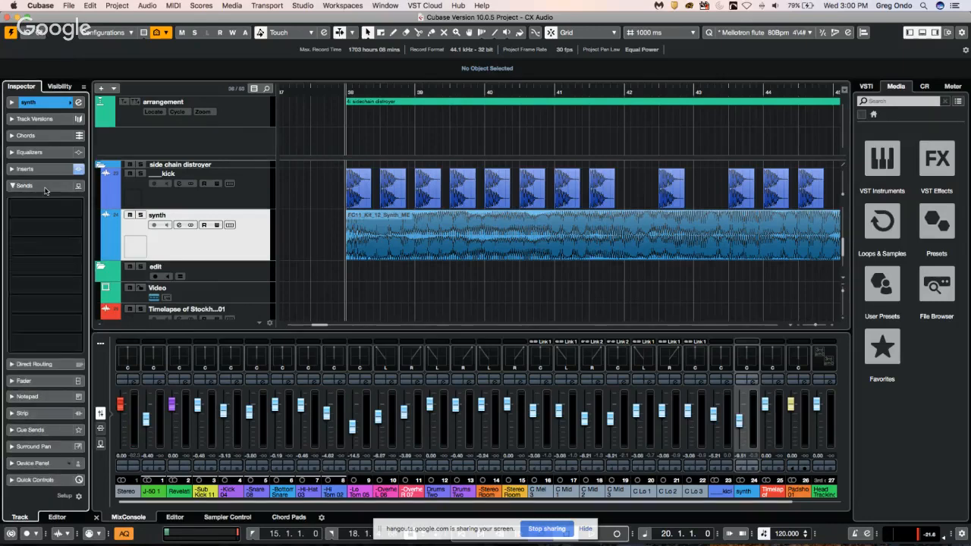
{"action": "left_click", "coordinate": [46, 171]}
{"action": "left_click", "coordinate": [51, 193]}
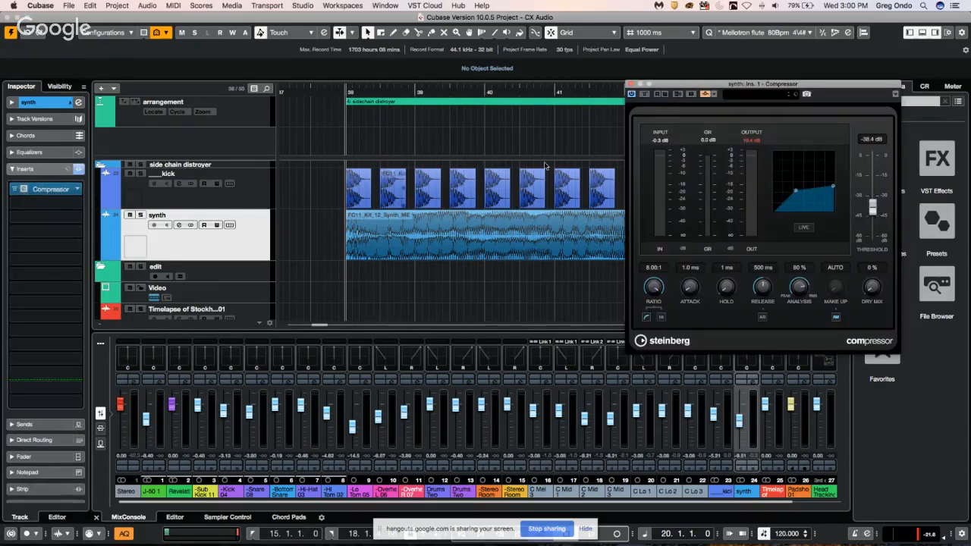
{"action": "left_click_drag", "start_coordinate": [719, 89], "coordinate": [349, 138]}
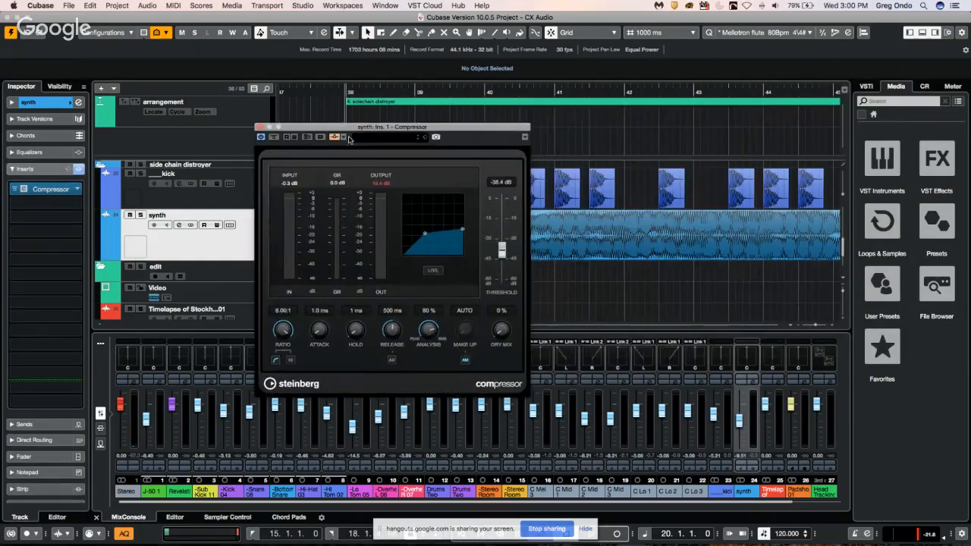
Add the ____kick track as a side-chain input of the synth's Compressor and close the side-chain setup.
{"action": "left_click", "coordinate": [334, 137]}
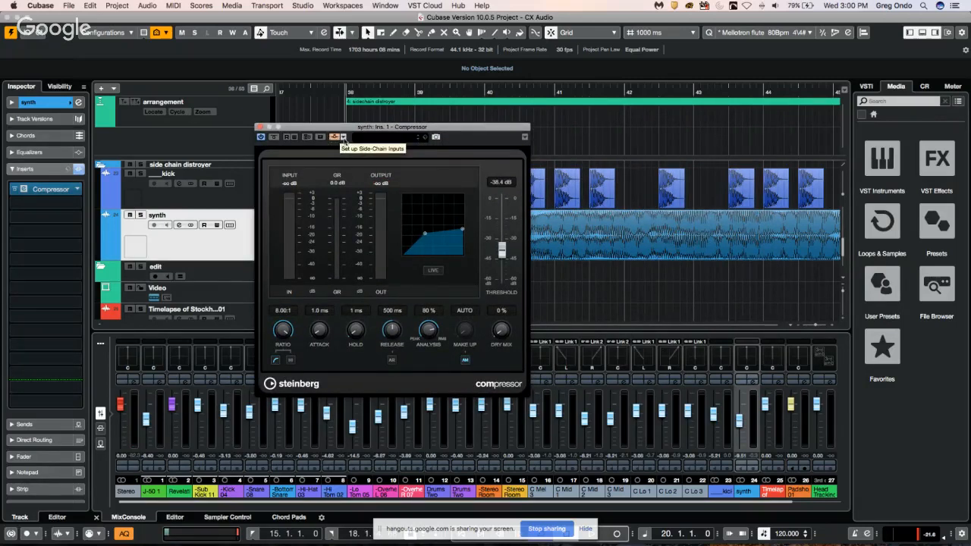
{"action": "left_click", "coordinate": [342, 137]}
{"action": "left_click", "coordinate": [461, 246]}
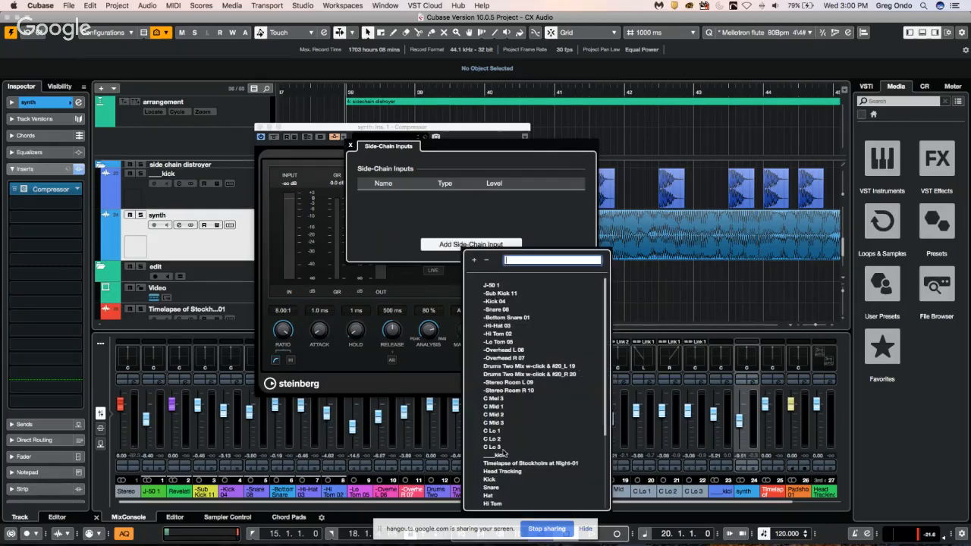
{"action": "left_click", "coordinate": [504, 455]}
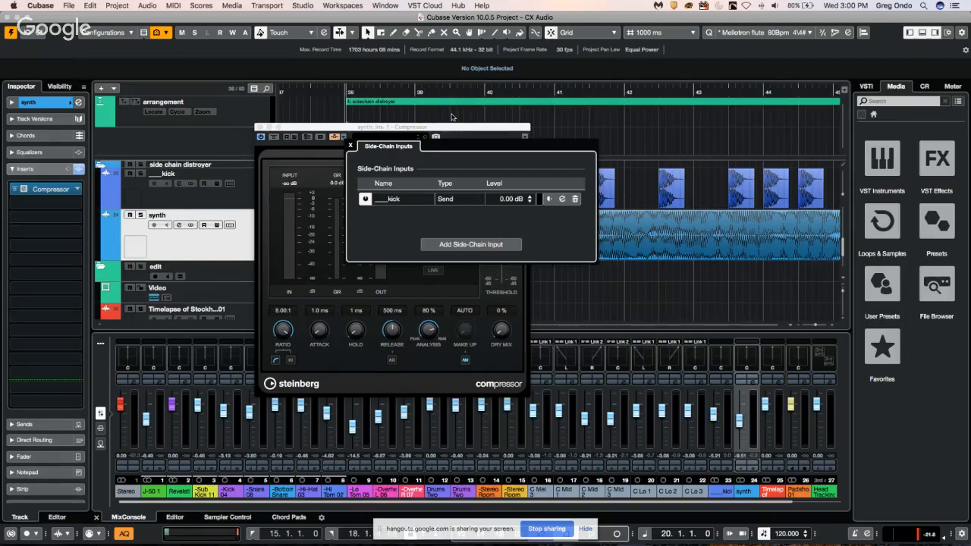
{"action": "left_click", "coordinate": [353, 85]}
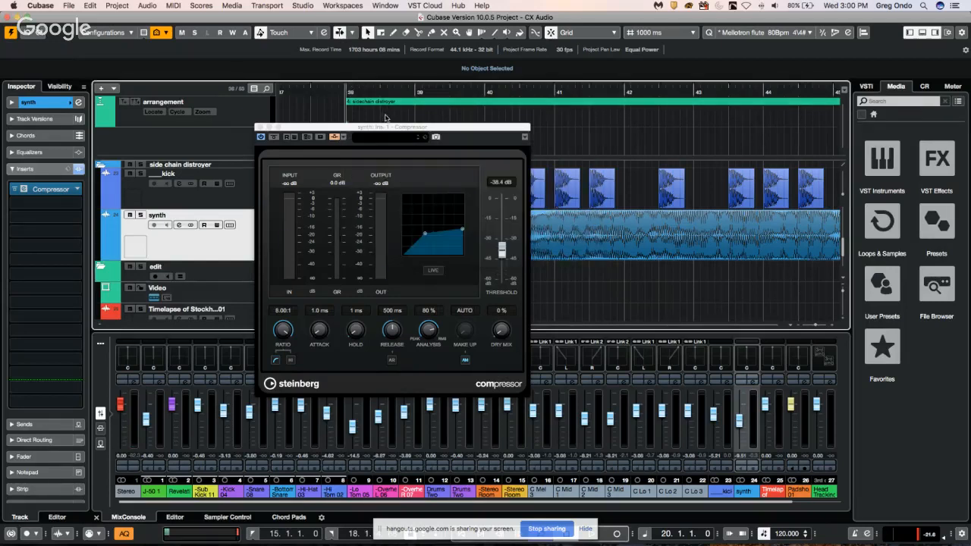
Play the sidechain section to hear the kick ducking the synth, stop, and move the Compressor window off the track list.
{"action": "key", "text": "space"}
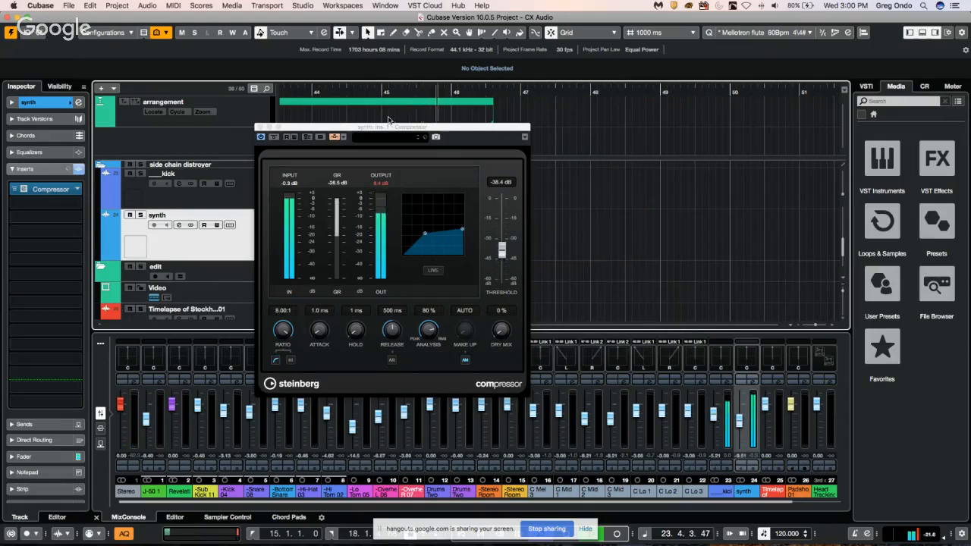
{"action": "key", "text": "space"}
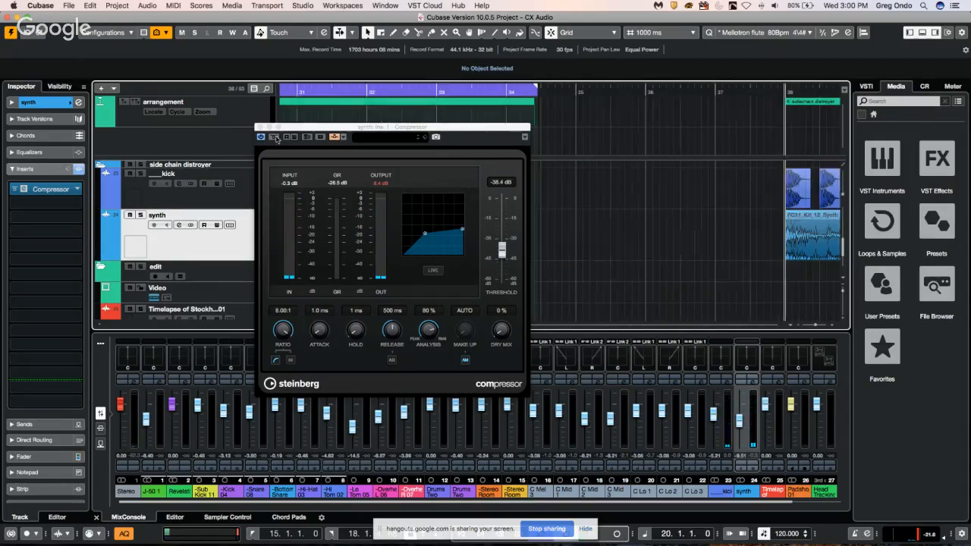
{"action": "left_click", "coordinate": [313, 101]}
{"action": "left_click_drag", "start_coordinate": [399, 130], "coordinate": [587, 124]}
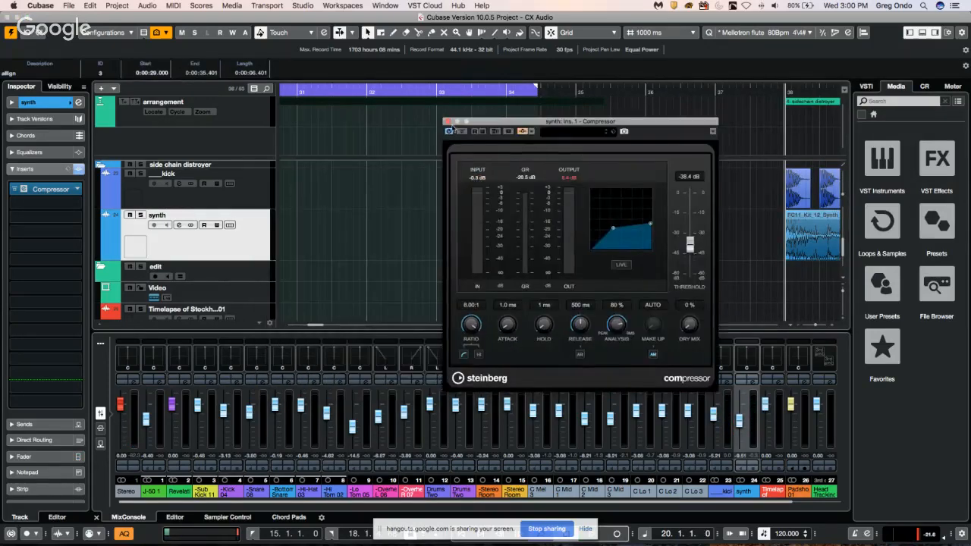
Select the synth event, reopen its Compressor to review the assigned side-chain inputs, and close the plug-in window.
{"action": "left_click", "coordinate": [827, 243]}
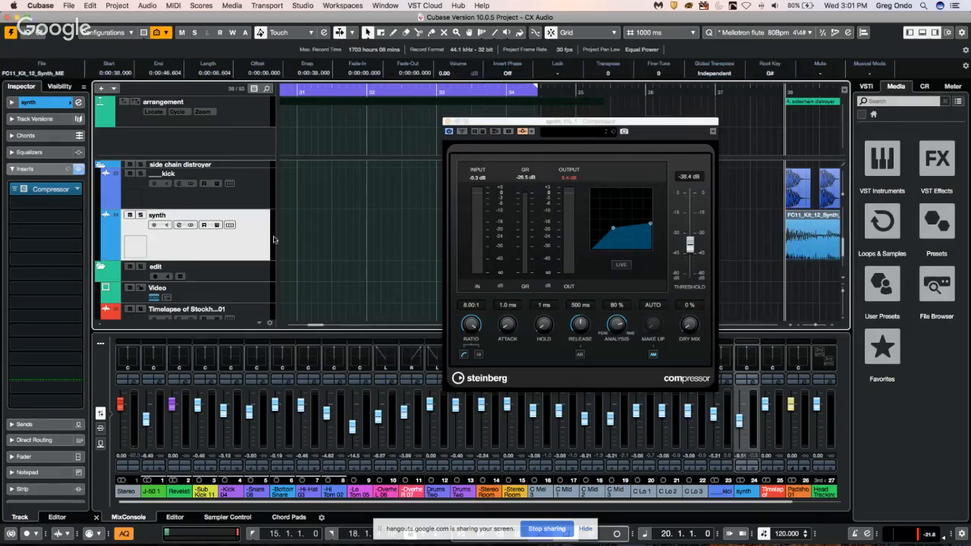
{"action": "left_click", "coordinate": [60, 191]}
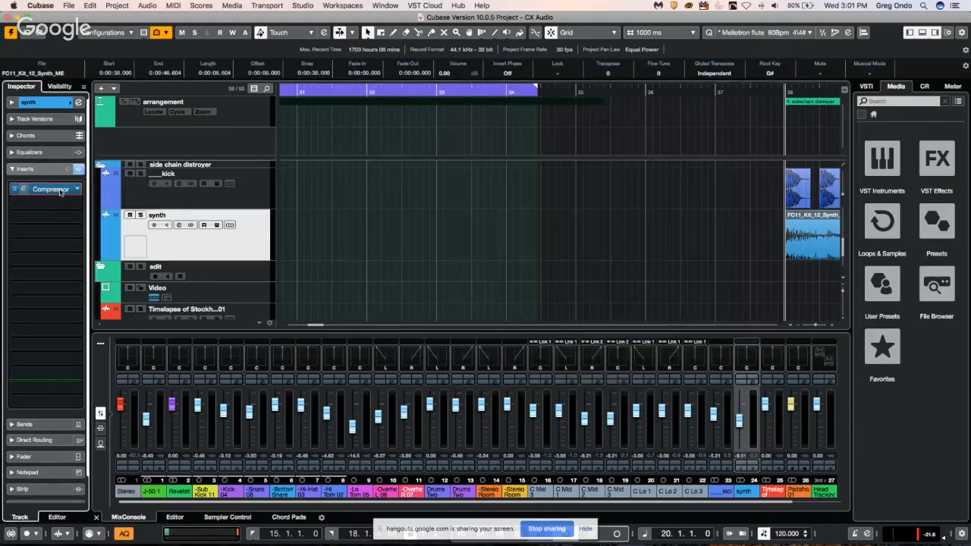
{"action": "left_click", "coordinate": [60, 191]}
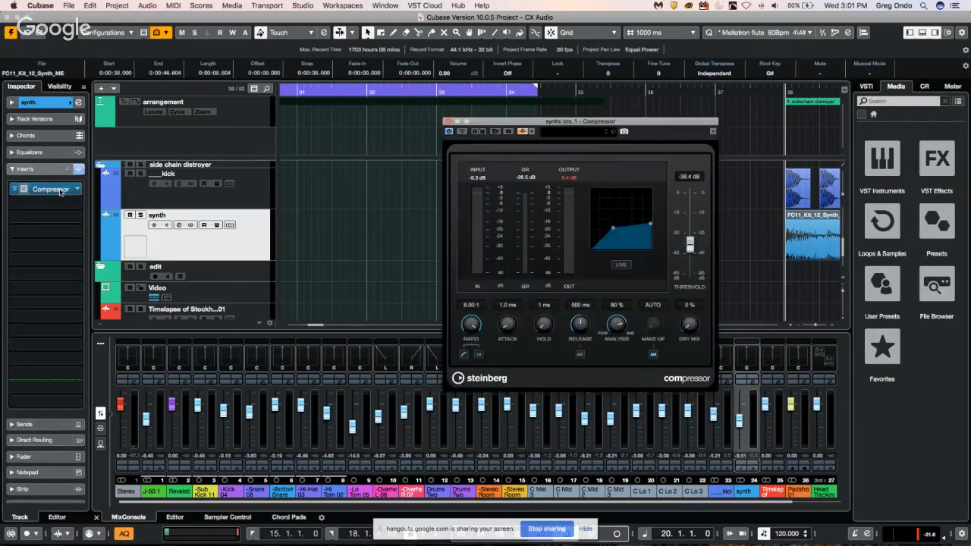
{"action": "left_click", "coordinate": [522, 132]}
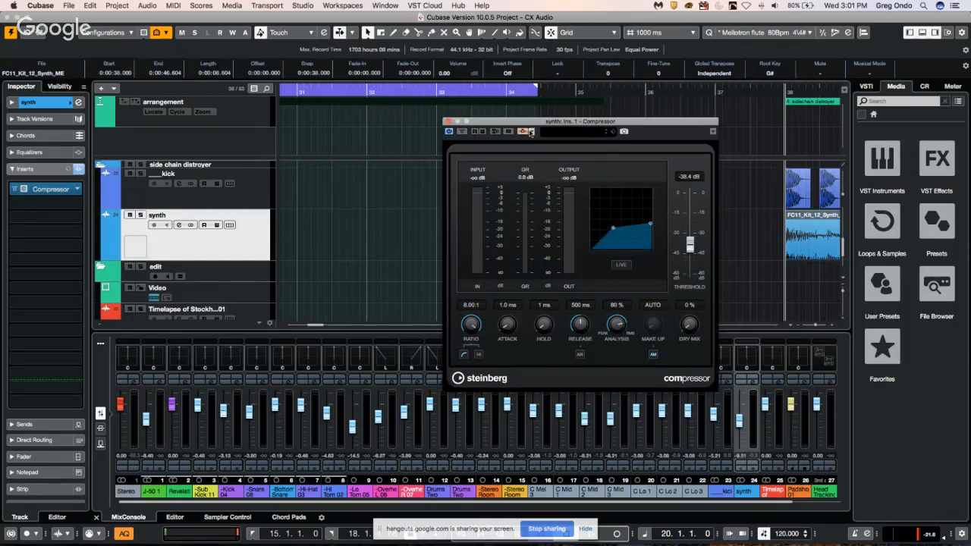
{"action": "left_click", "coordinate": [531, 132]}
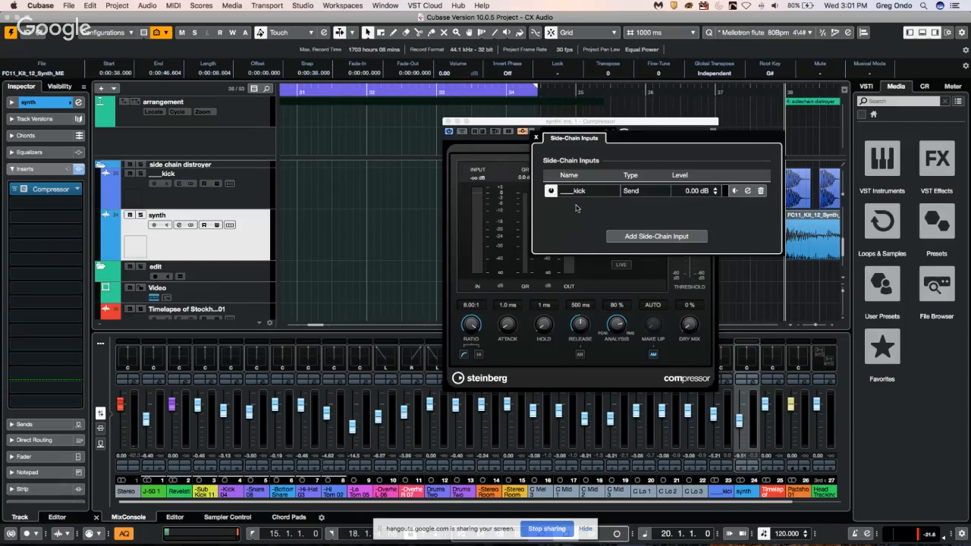
{"action": "left_click", "coordinate": [536, 136]}
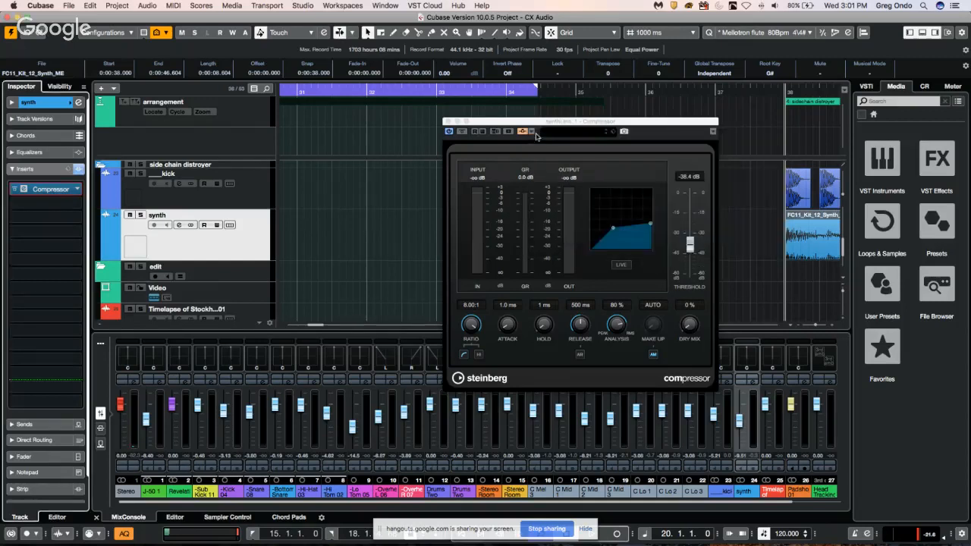
{"action": "left_click", "coordinate": [450, 126]}
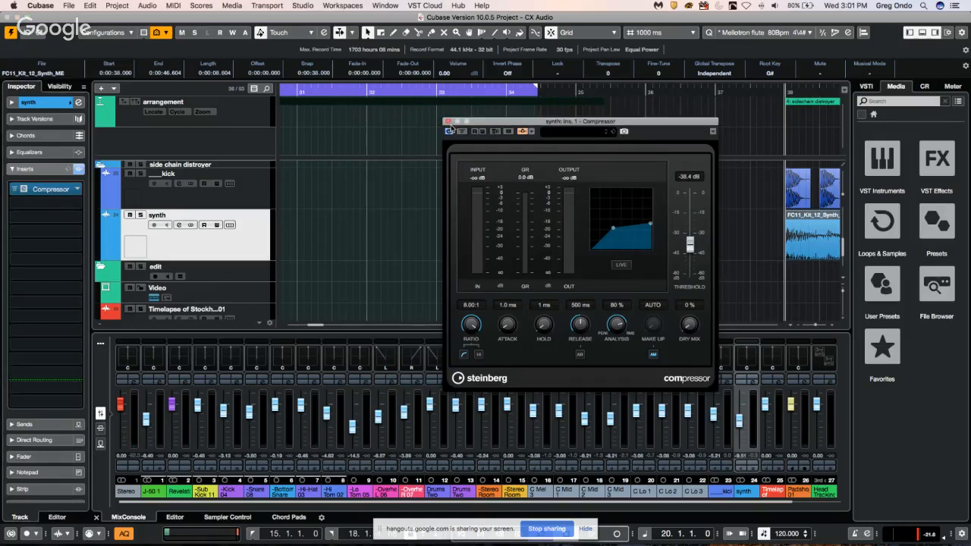
{"action": "left_click", "coordinate": [446, 122]}
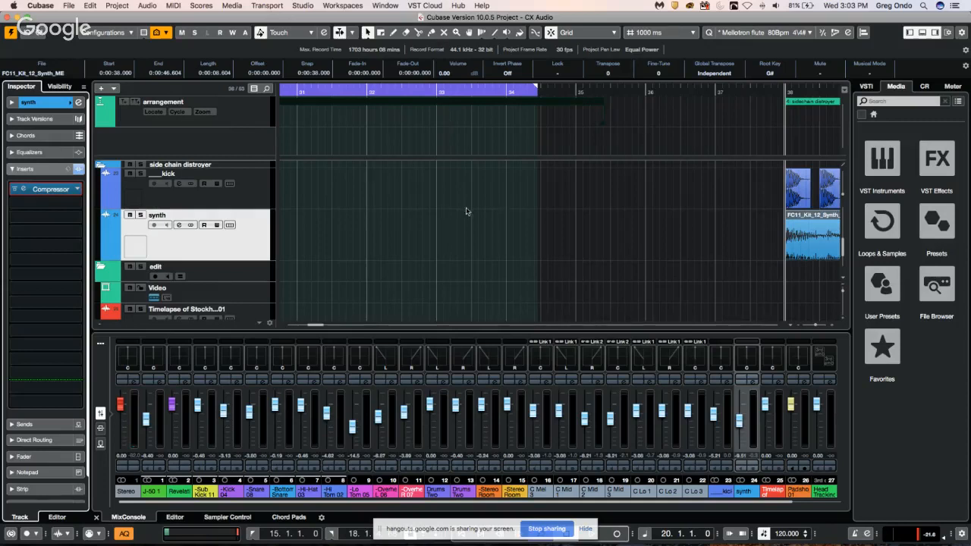
Open the FC11_Kit_12_Synth_ME event in the Sample Editor and display its Definition settings.
{"action": "left_click_drag", "start_coordinate": [373, 94], "coordinate": [349, 85]}
{"action": "double_click", "coordinate": [531, 243]}
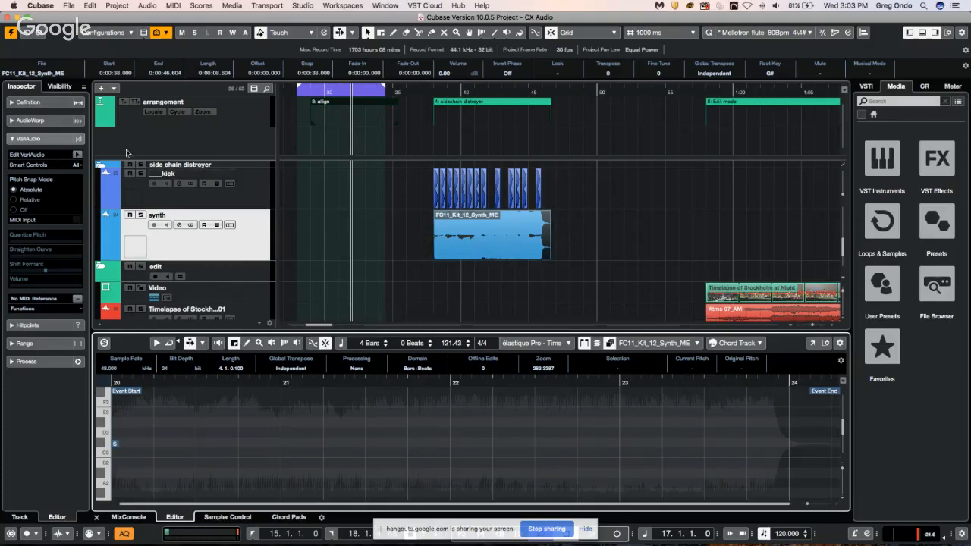
{"action": "left_click", "coordinate": [59, 102]}
{"action": "left_click", "coordinate": [56, 88]}
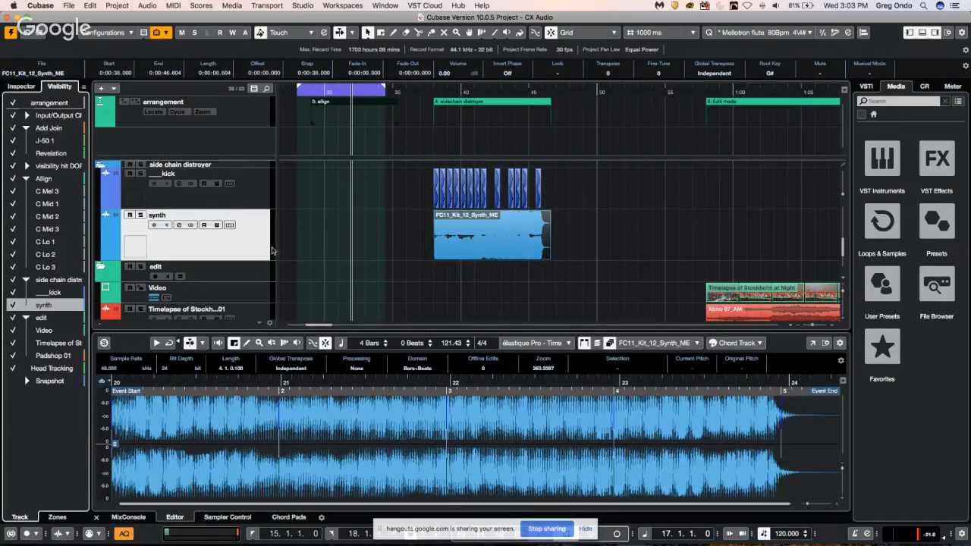
{"action": "left_click", "coordinate": [23, 86]}
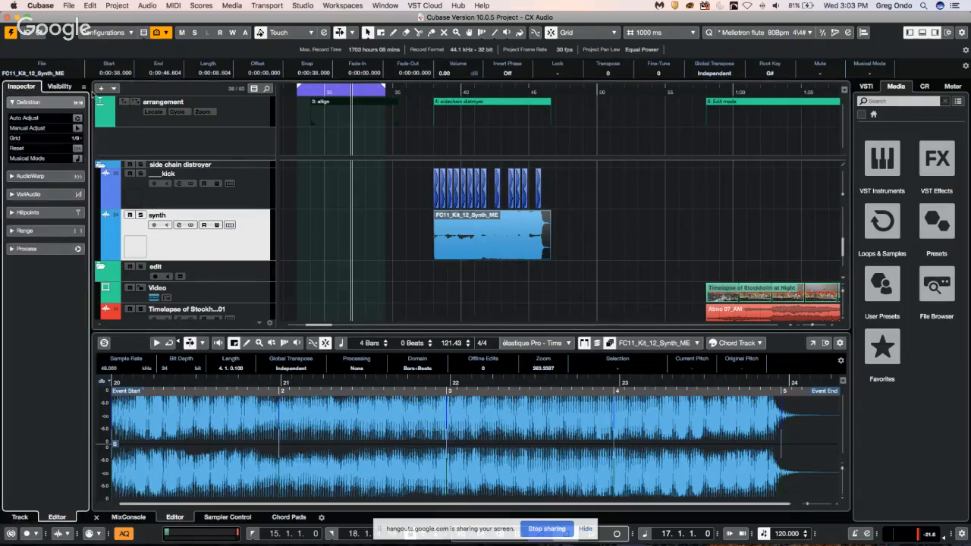
Select the synth track, open its channel settings, and move the window over the arrangement.
{"action": "left_click", "coordinate": [218, 258]}
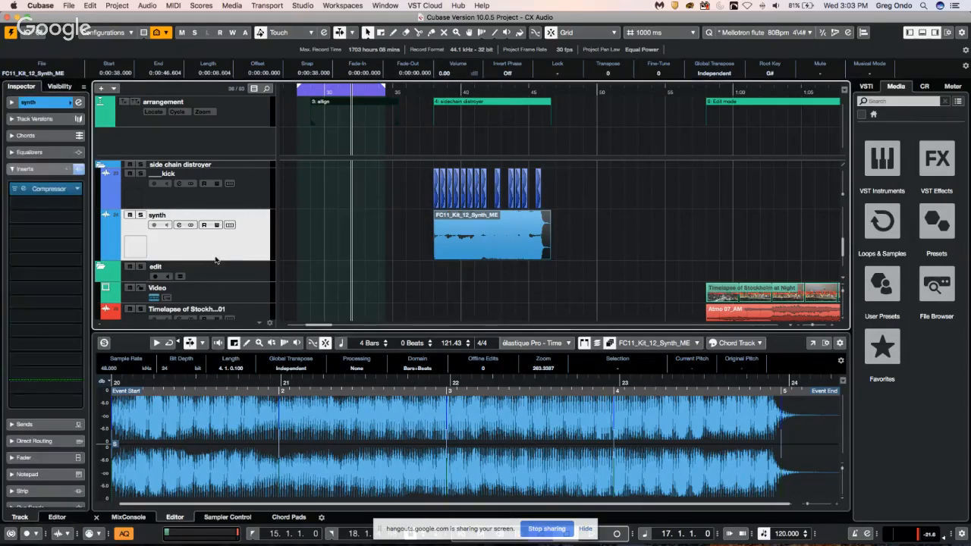
{"action": "left_click", "coordinate": [78, 102]}
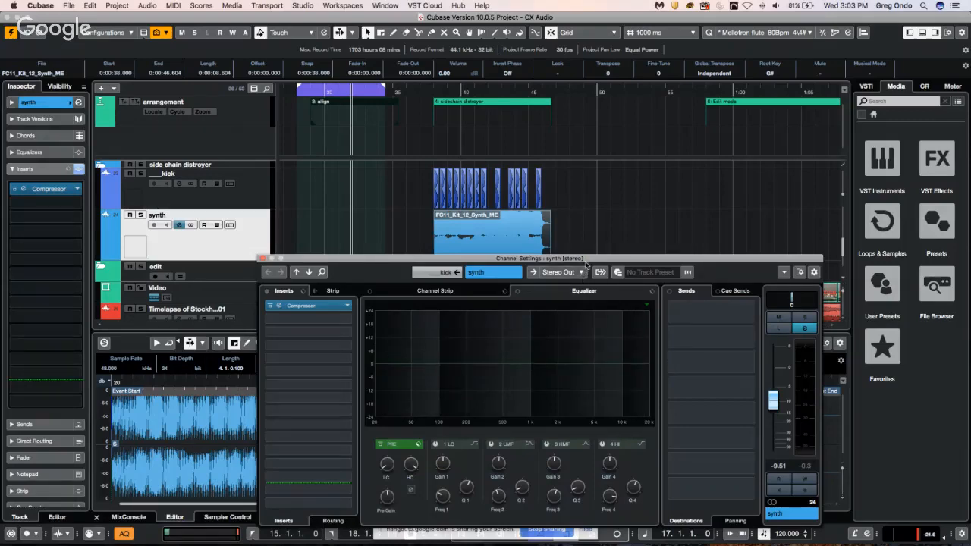
{"action": "left_click_drag", "start_coordinate": [588, 263], "coordinate": [450, 172]}
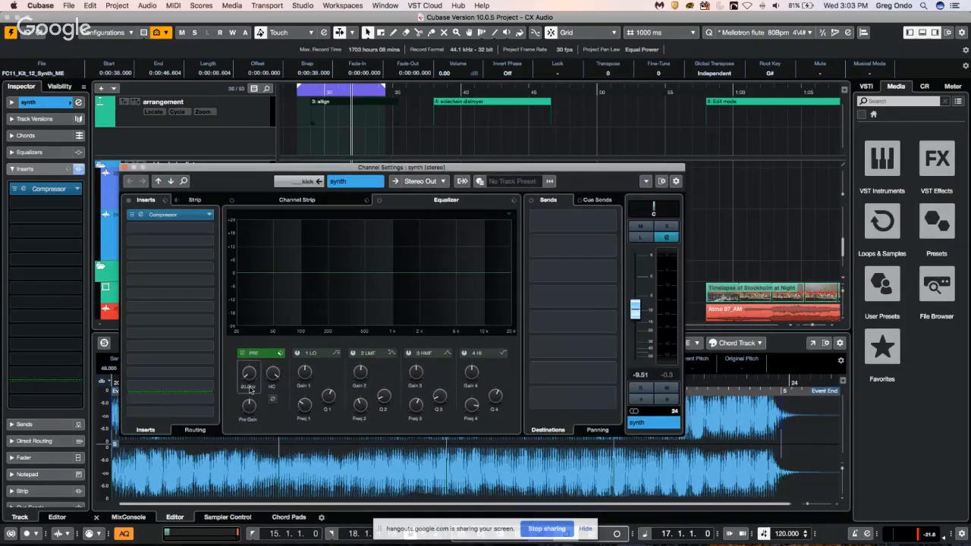
Raise the low-cut frequency slightly and lower the high-cut frequency to about 15 kHz in the synth channel's PRE section.
{"action": "left_click", "coordinate": [249, 355]}
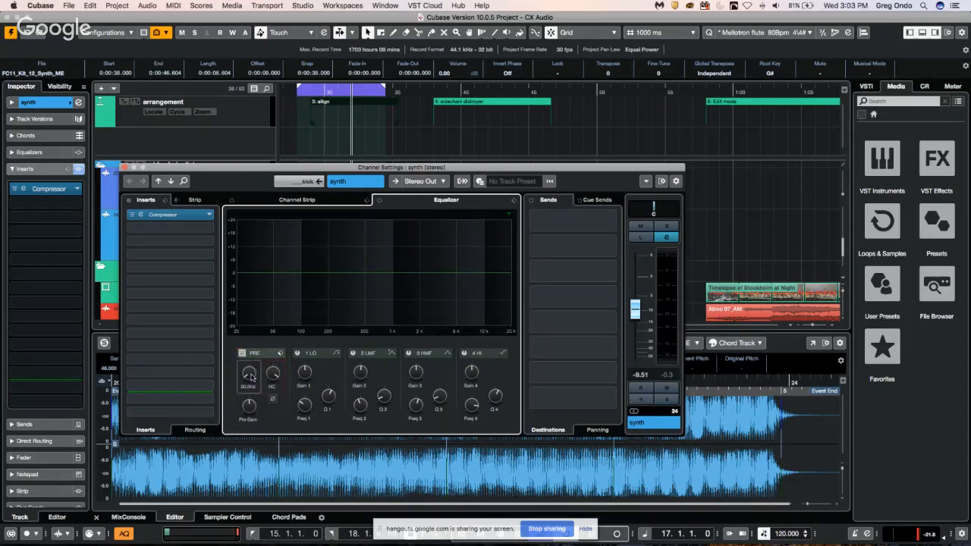
{"action": "left_click_drag", "start_coordinate": [251, 373], "coordinate": [275, 385]}
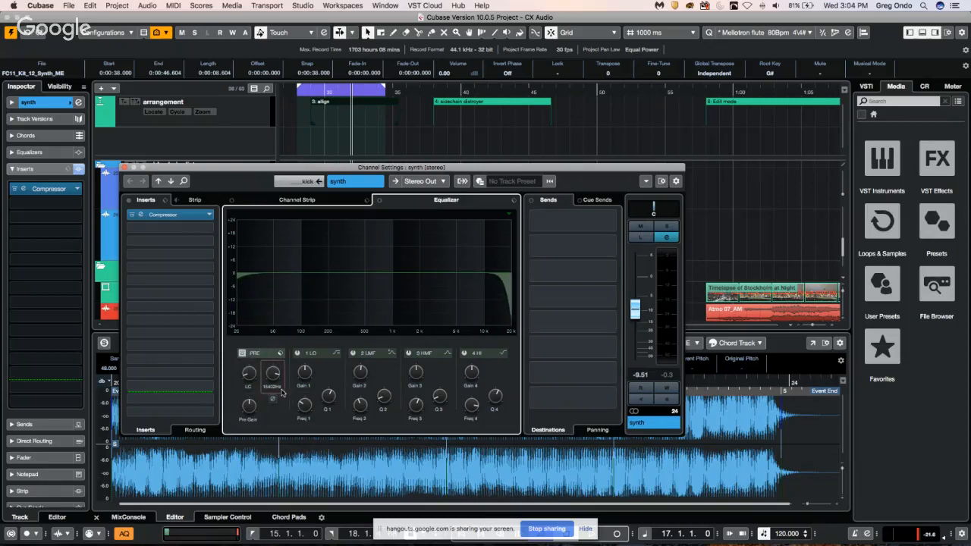
{"action": "scroll", "coordinate": [282, 392], "scroll_direction": "down", "scroll_amount": 5}
{"action": "scroll", "coordinate": [282, 392], "scroll_direction": "up", "scroll_amount": 1}
{"action": "scroll", "coordinate": [282, 391], "scroll_direction": "up", "scroll_amount": 2}
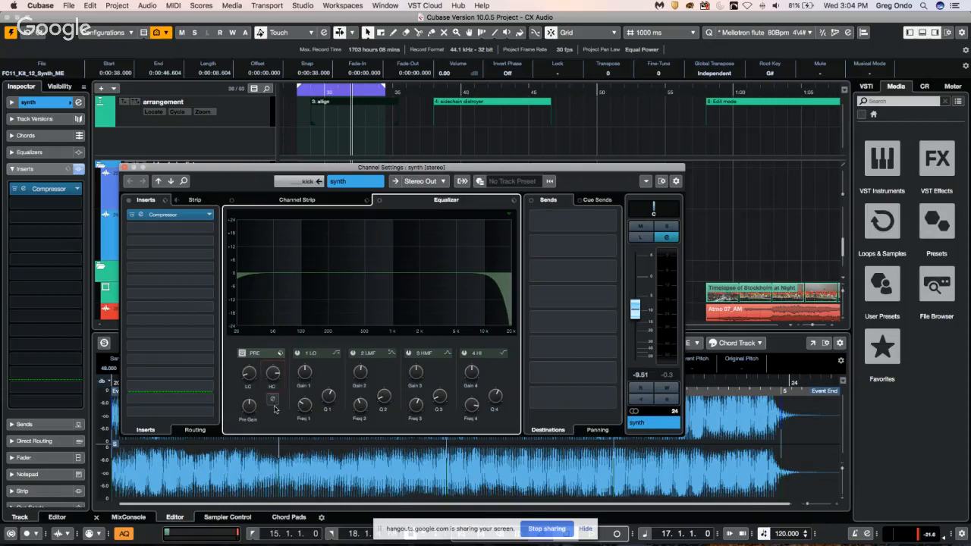
{"action": "scroll", "coordinate": [281, 392], "scroll_direction": "up", "scroll_amount": 4}
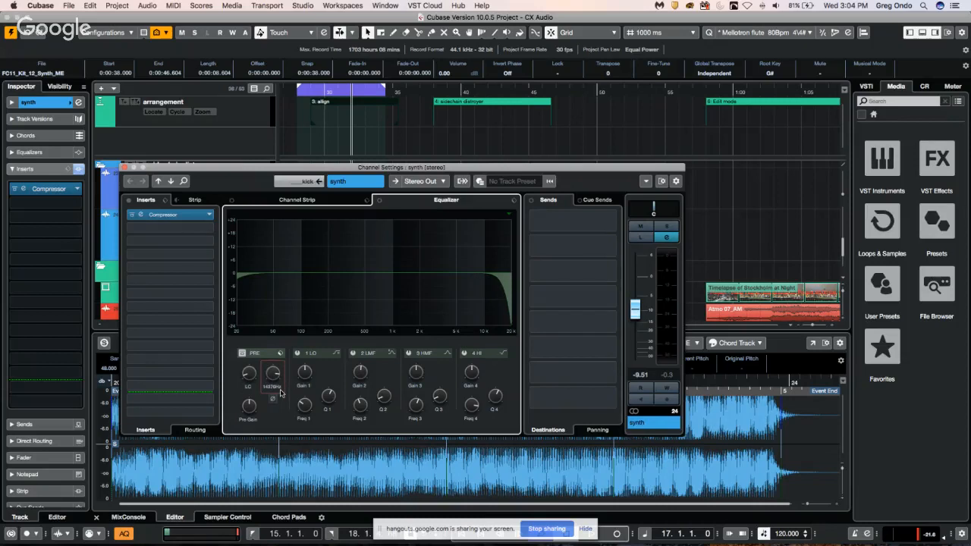
{"action": "scroll", "coordinate": [281, 392], "scroll_direction": "down", "scroll_amount": 4}
{"action": "scroll", "coordinate": [281, 388], "scroll_direction": "up", "scroll_amount": 2}
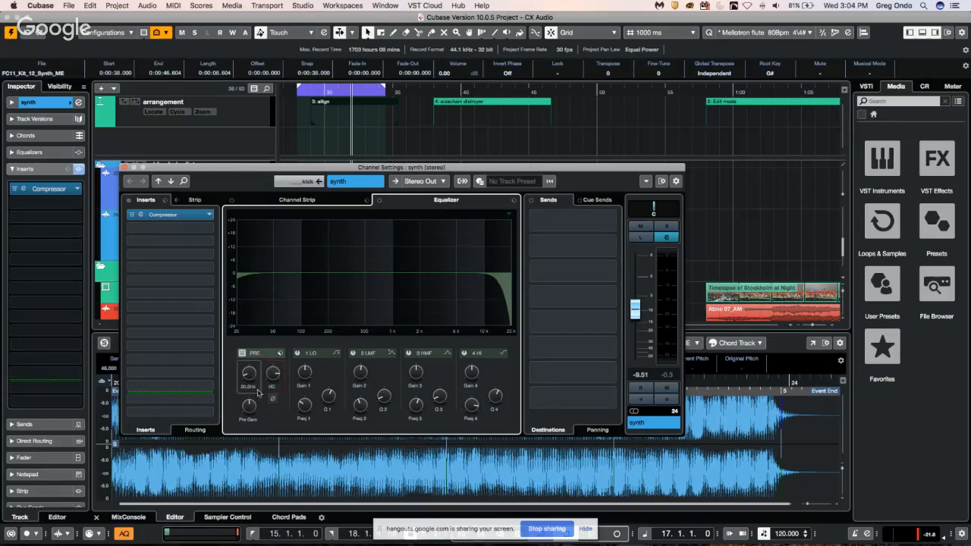
Return the synth channel's high-cut filter to its maximum frequency and enable the 4 HI equalizer band.
{"action": "left_click", "coordinate": [242, 355]}
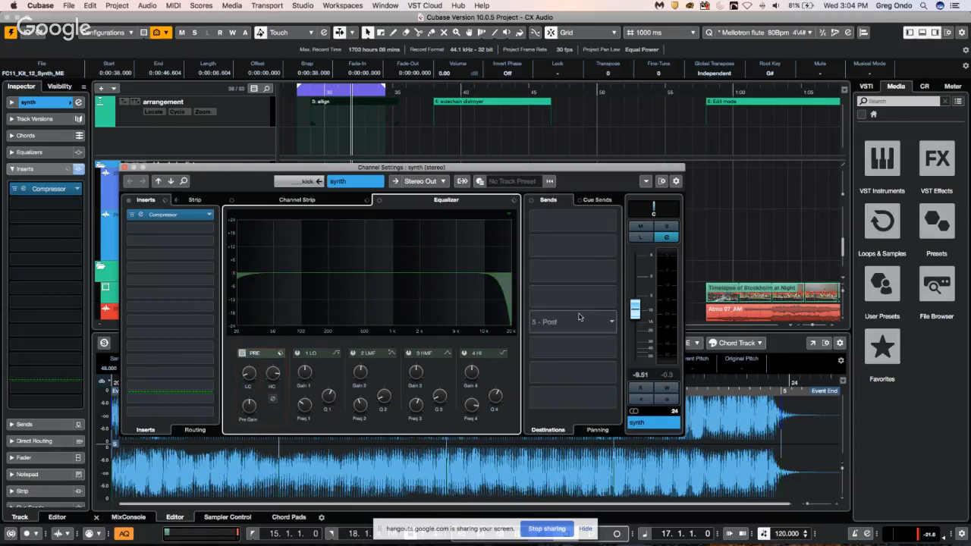
{"action": "mouse_move", "coordinate": [275, 381]}
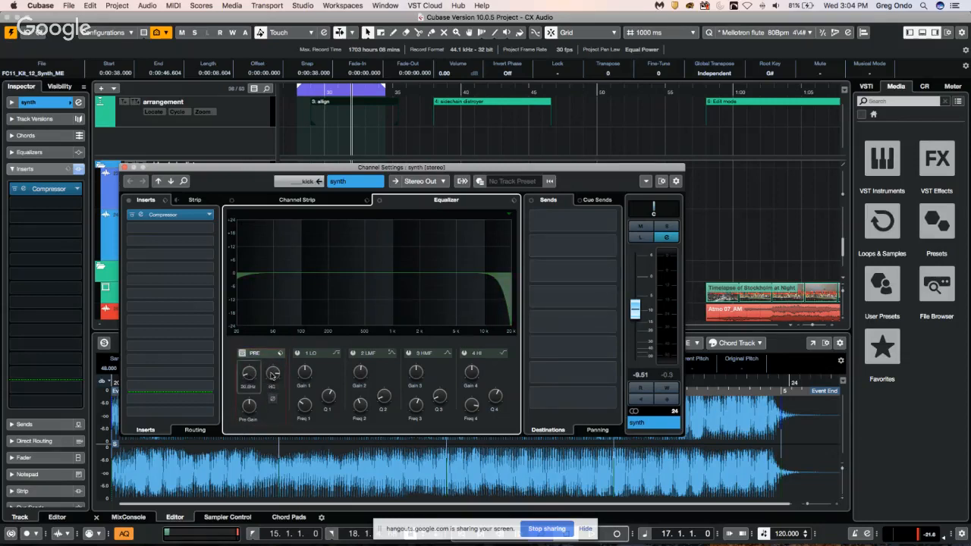
{"action": "left_click_drag", "start_coordinate": [272, 376], "coordinate": [301, 331]}
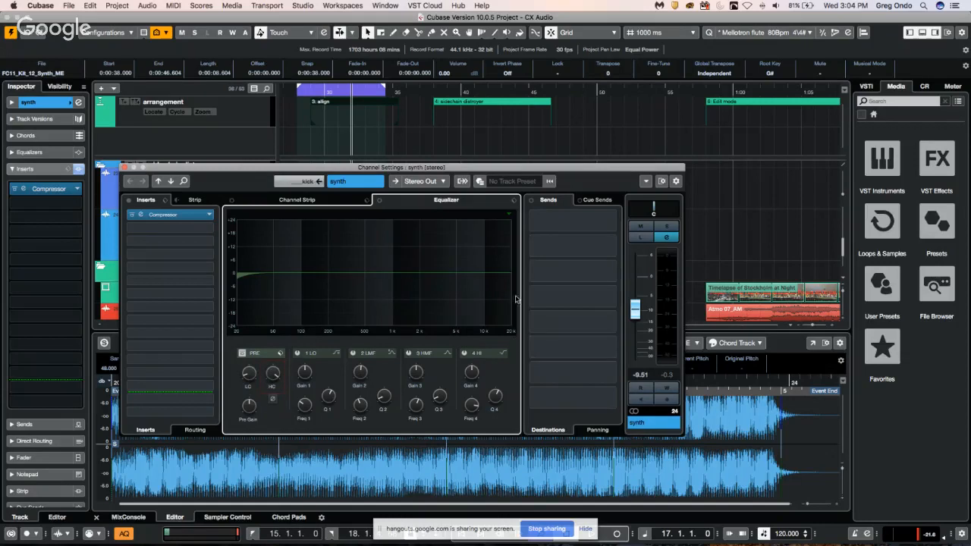
{"action": "left_click", "coordinate": [464, 353]}
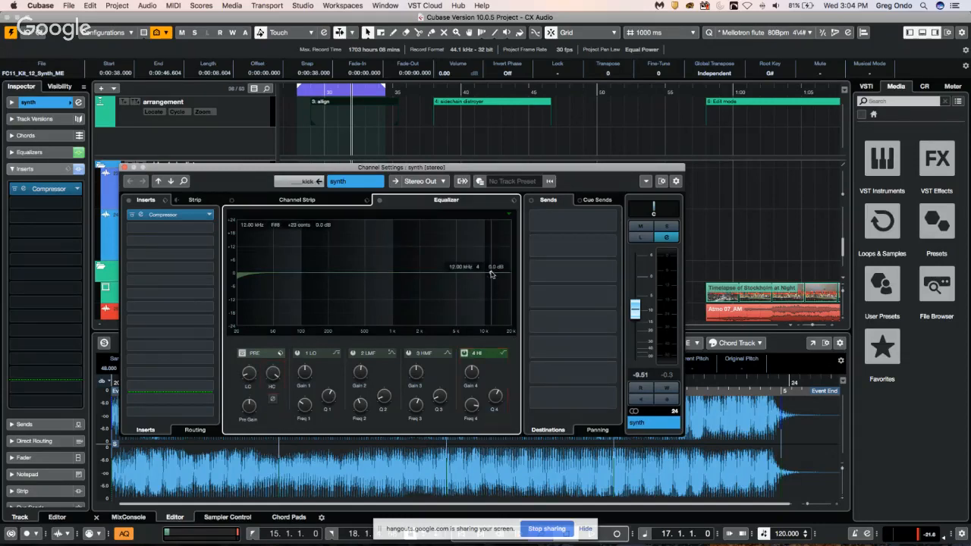
Boost the synth's 4 HI band by about 19 dB and change its filter type to High Shelf IV.
{"action": "left_click_drag", "start_coordinate": [491, 272], "coordinate": [501, 234]}
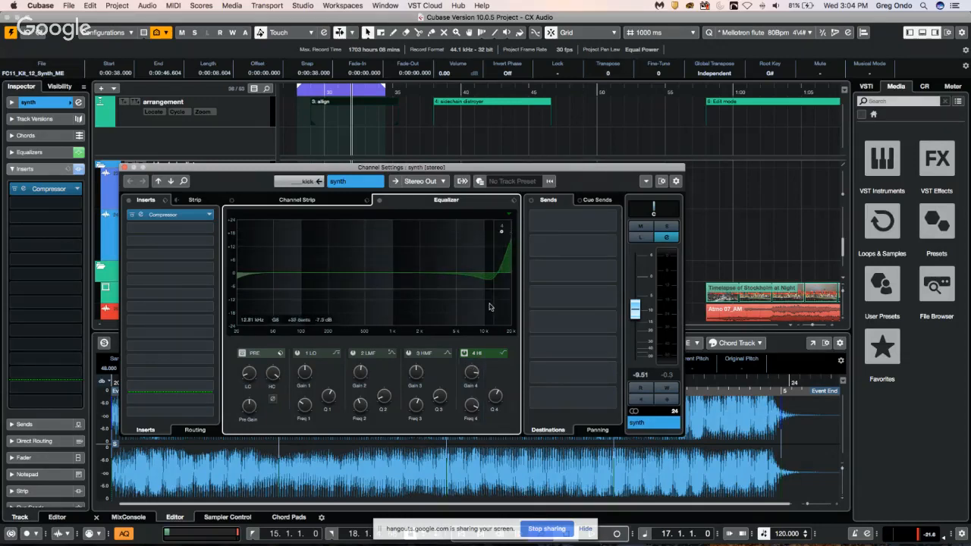
{"action": "mouse_move", "coordinate": [481, 421]}
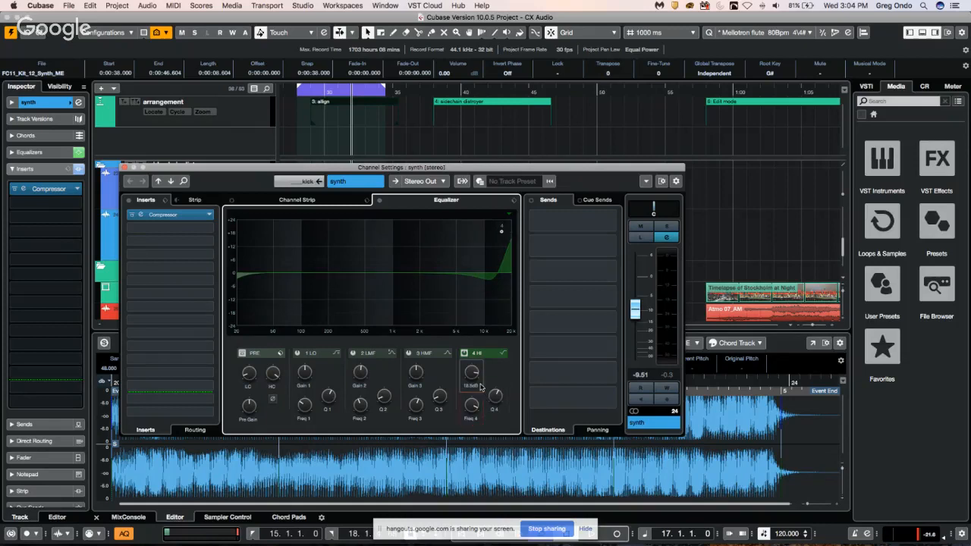
{"action": "left_click", "coordinate": [503, 355]}
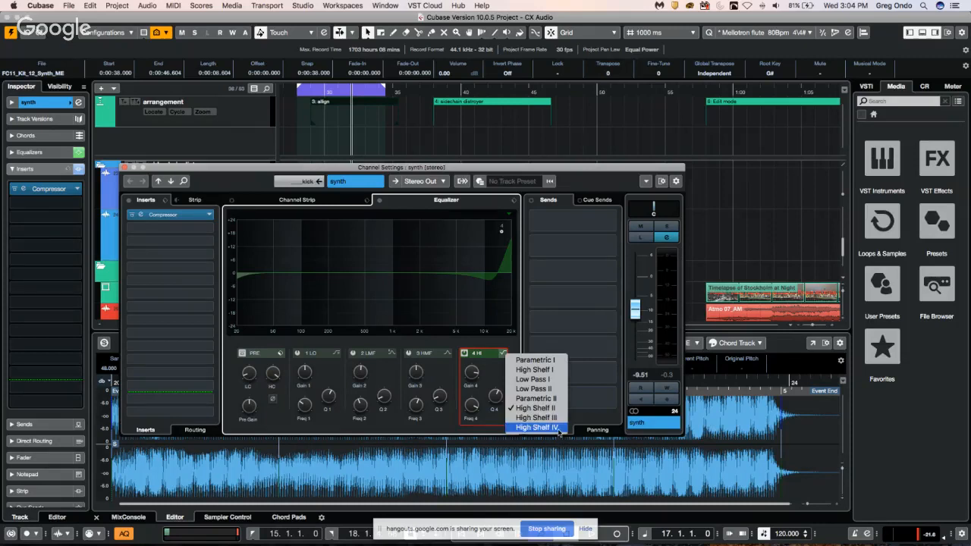
{"action": "left_click", "coordinate": [536, 427]}
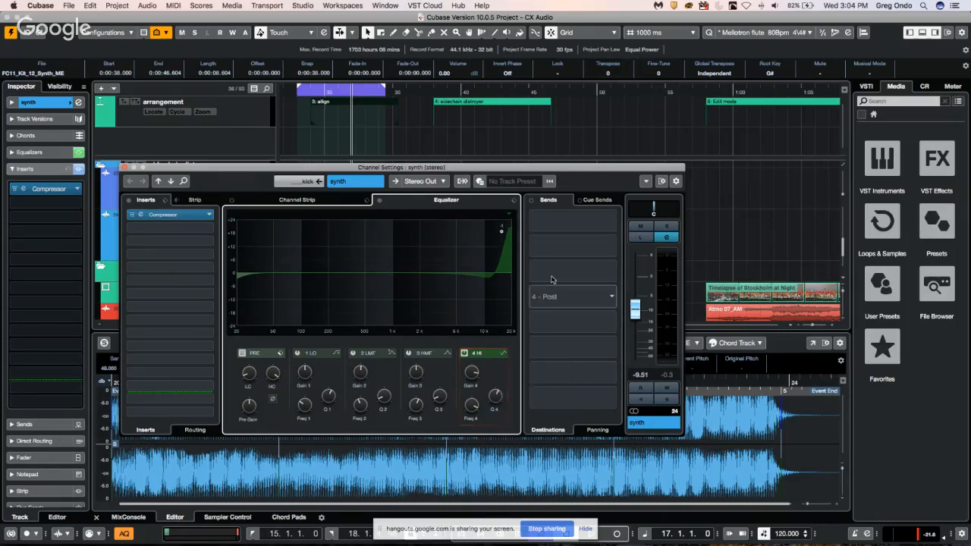
Add a 3 HMF cut near the upper end of the EQ curve and invert the EQ settings three times.
{"action": "left_click", "coordinate": [507, 235]}
{"action": "left_click_drag", "start_coordinate": [508, 235], "coordinate": [510, 284]}
{"action": "right_click", "coordinate": [510, 255]}
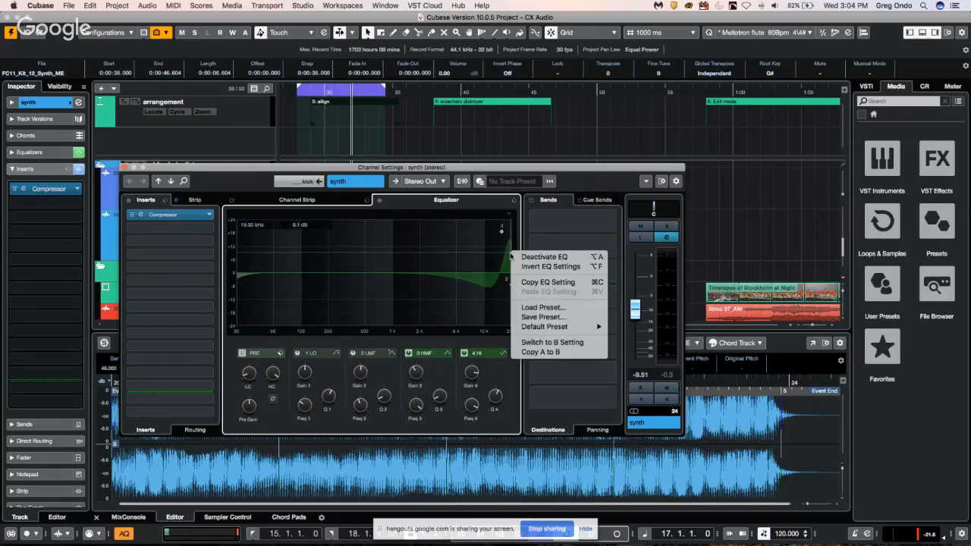
{"action": "left_click", "coordinate": [531, 266]}
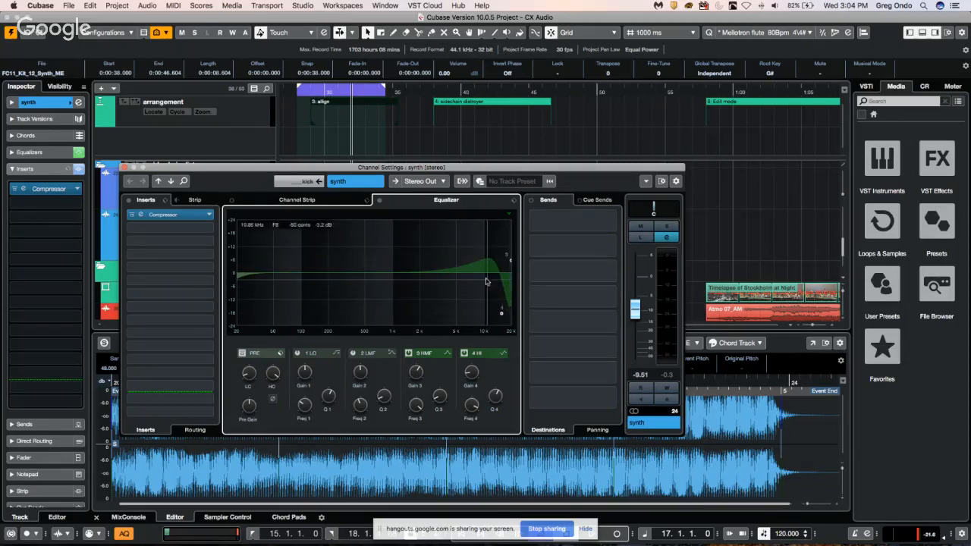
{"action": "right_click", "coordinate": [509, 289]}
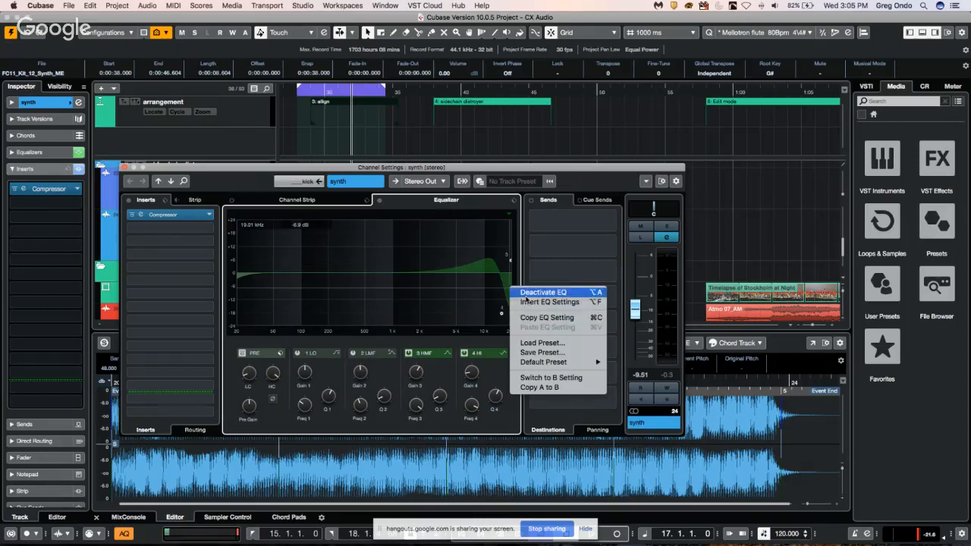
{"action": "left_click", "coordinate": [531, 302]}
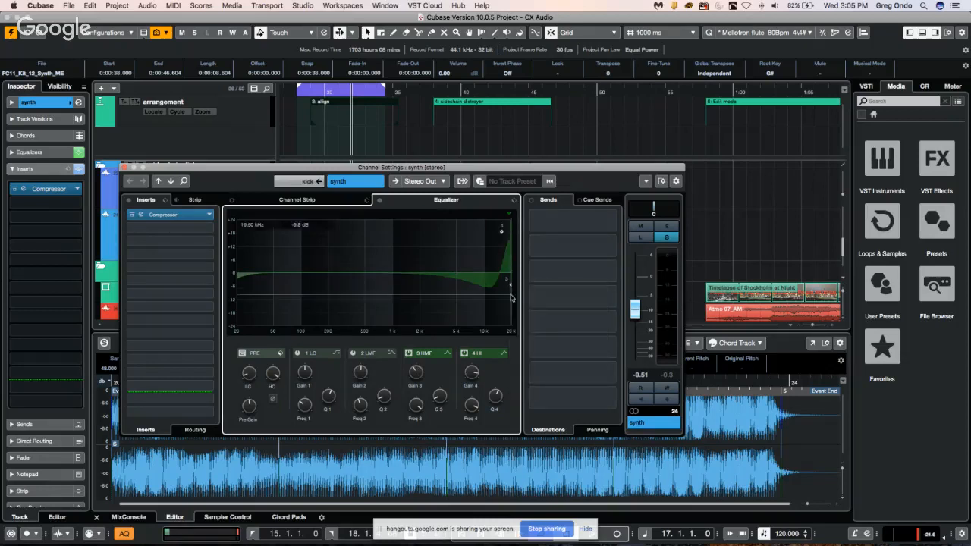
{"action": "right_click", "coordinate": [508, 253]}
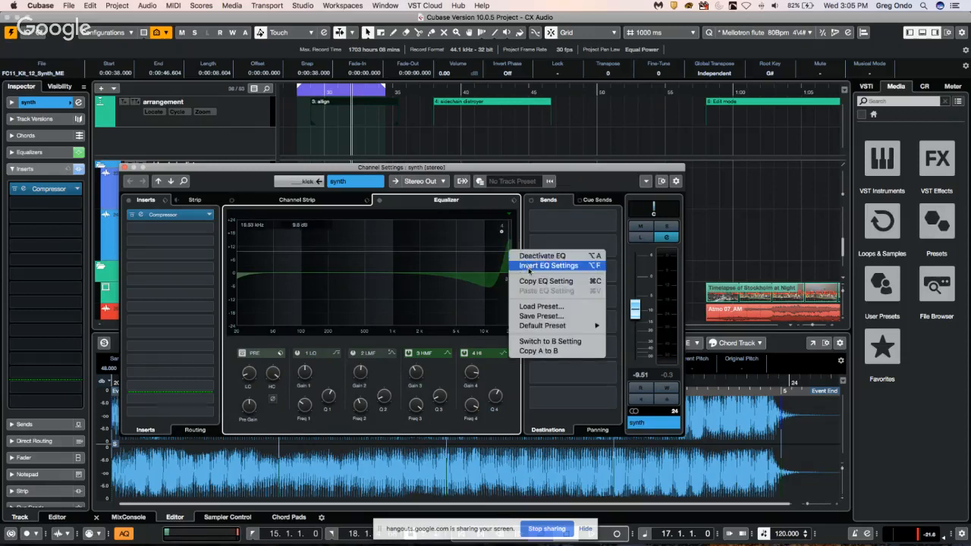
{"action": "left_click", "coordinate": [529, 265]}
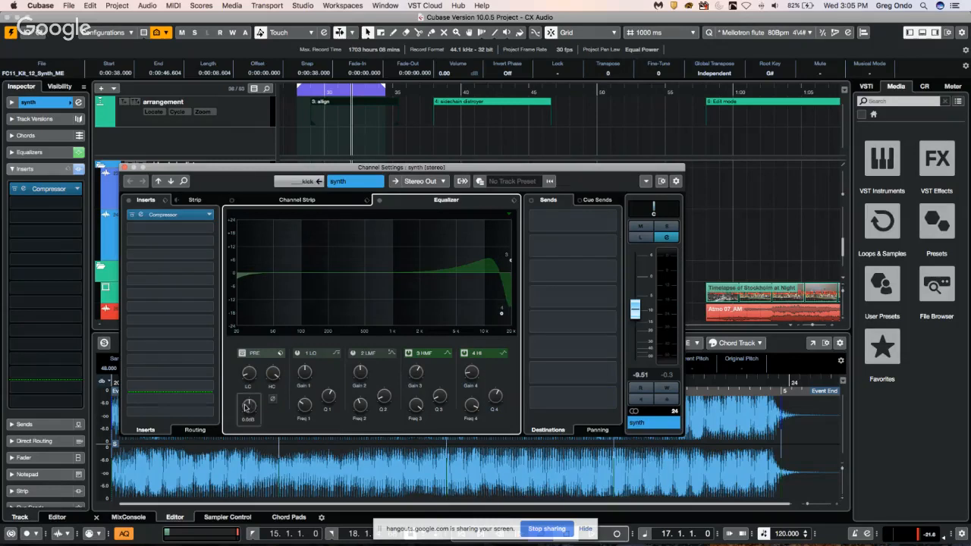
Lower the high-cut frequency in the synth channel's PRE section and return it to its maximum.
{"action": "mouse_move", "coordinate": [272, 386]}
{"action": "mouse_move", "coordinate": [271, 386]}
{"action": "left_mouse_down"}
{"action": "mouse_move", "coordinate": [267, 455]}
{"action": "mouse_move", "coordinate": [278, 402]}
{"action": "left_mouse_up"}
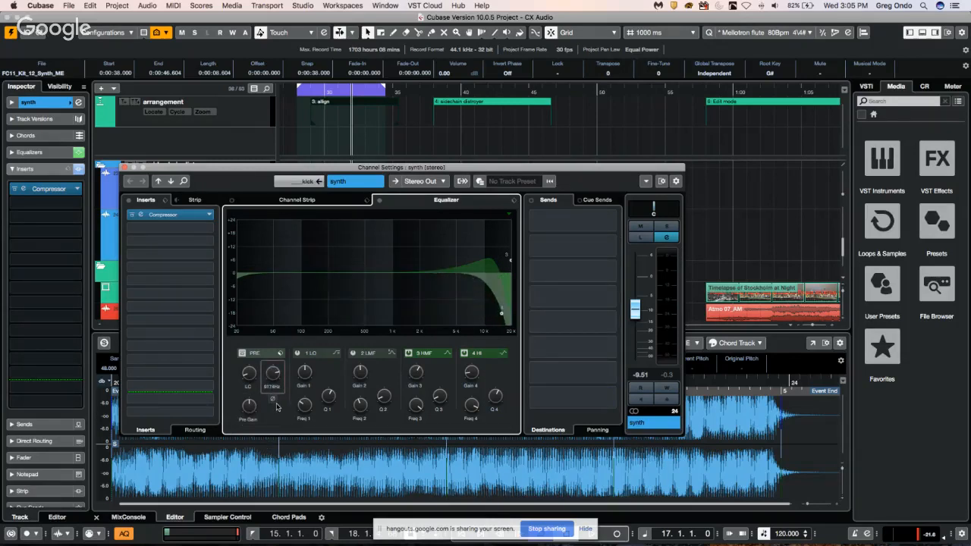
{"action": "mouse_move", "coordinate": [251, 420]}
{"action": "left_click", "coordinate": [279, 354]}
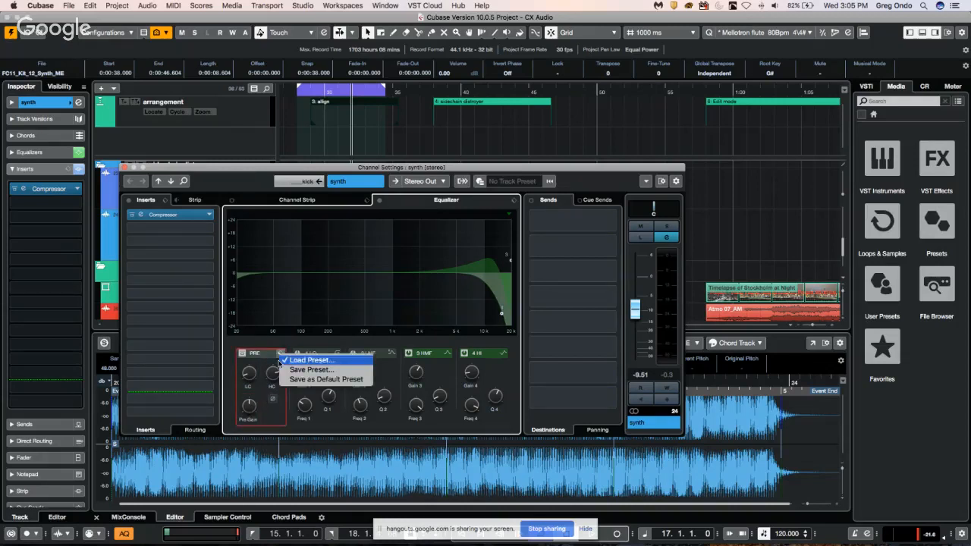
{"action": "left_click", "coordinate": [271, 408]}
{"action": "mouse_move", "coordinate": [275, 380]}
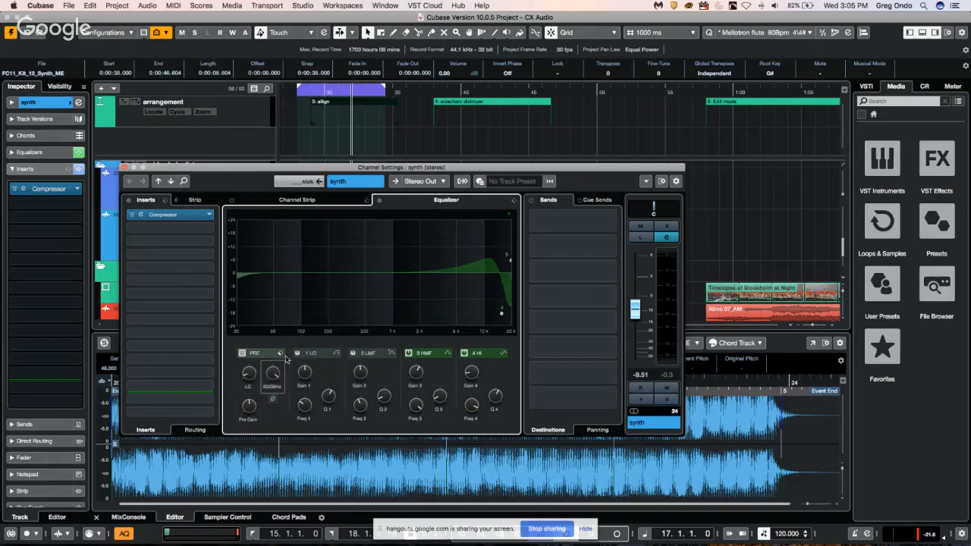
Toggle phase inversion on and off in the PRE section and lower the high-cut frequency slightly.
{"action": "left_click", "coordinate": [274, 399]}
{"action": "left_click", "coordinate": [273, 399]}
{"action": "mouse_move", "coordinate": [278, 374]}
{"action": "left_click_drag", "start_coordinate": [278, 380], "coordinate": [277, 386]}
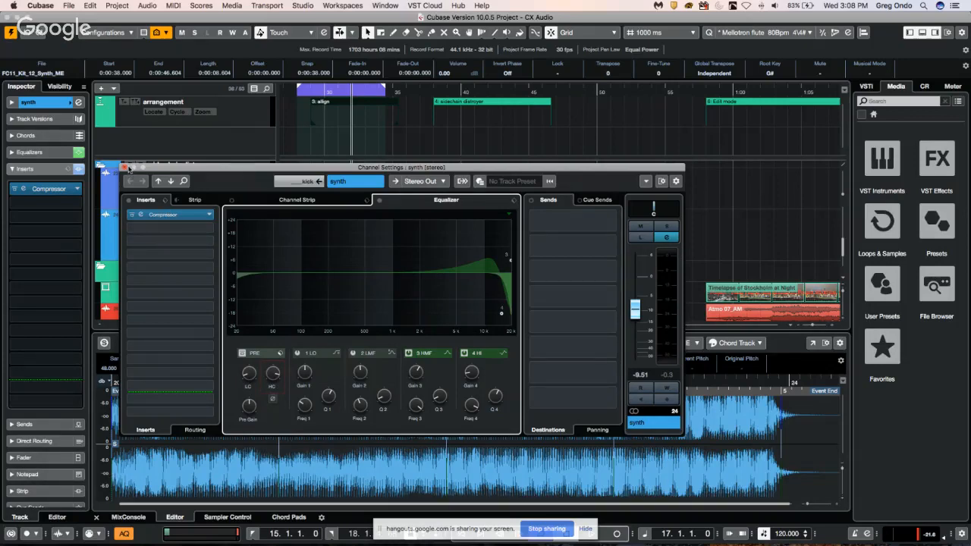
Mute the side chain distroyer folder's kick and synth tracks and close the synth's Channel Settings window.
{"action": "left_click", "coordinate": [127, 163]}
{"action": "key", "text": "m"}
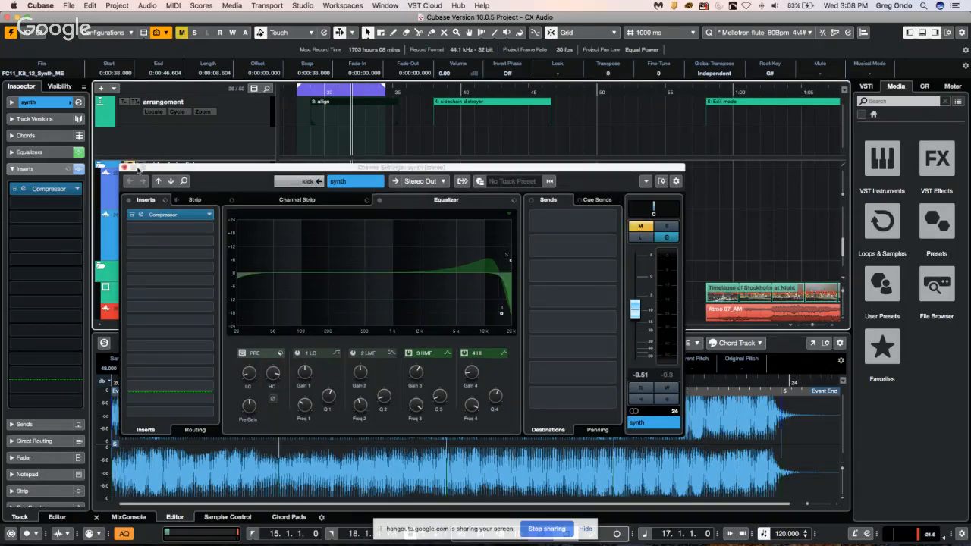
{"action": "left_click", "coordinate": [125, 168]}
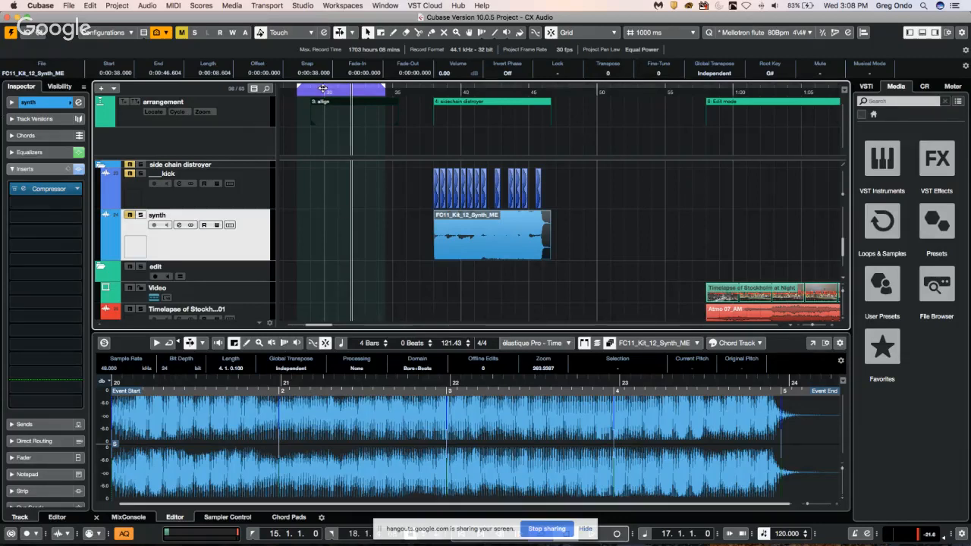
Create a new empty project from the Steinberg Hub and confirm its location.
{"action": "left_click_drag", "start_coordinate": [322, 89], "coordinate": [245, 71]}
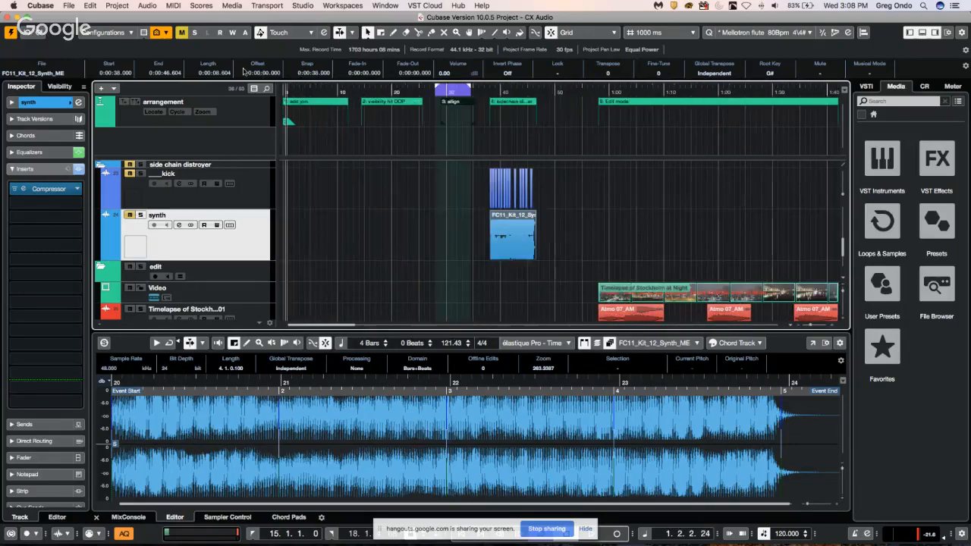
{"action": "left_click", "coordinate": [69, 6]}
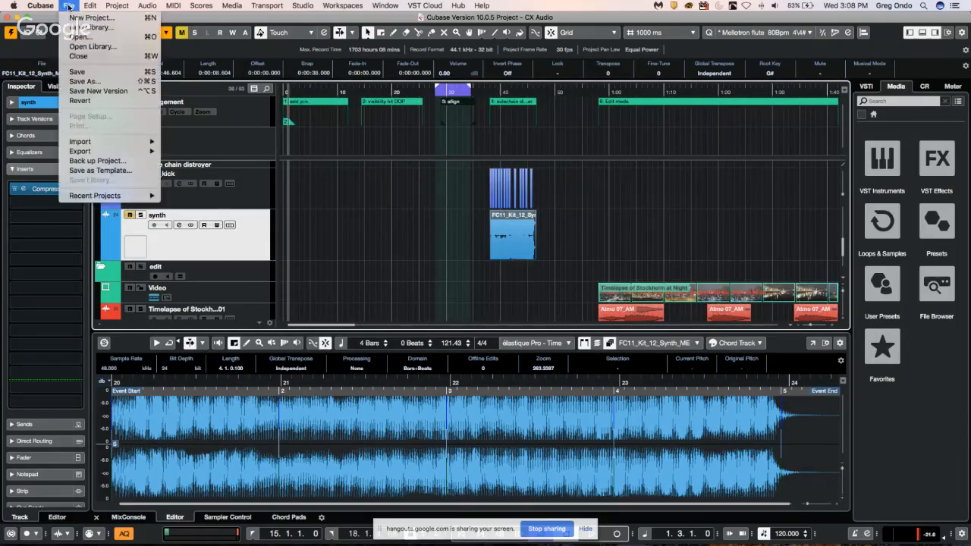
{"action": "left_click", "coordinate": [69, 6]}
{"action": "left_click", "coordinate": [69, 6]}
{"action": "left_click", "coordinate": [76, 18]}
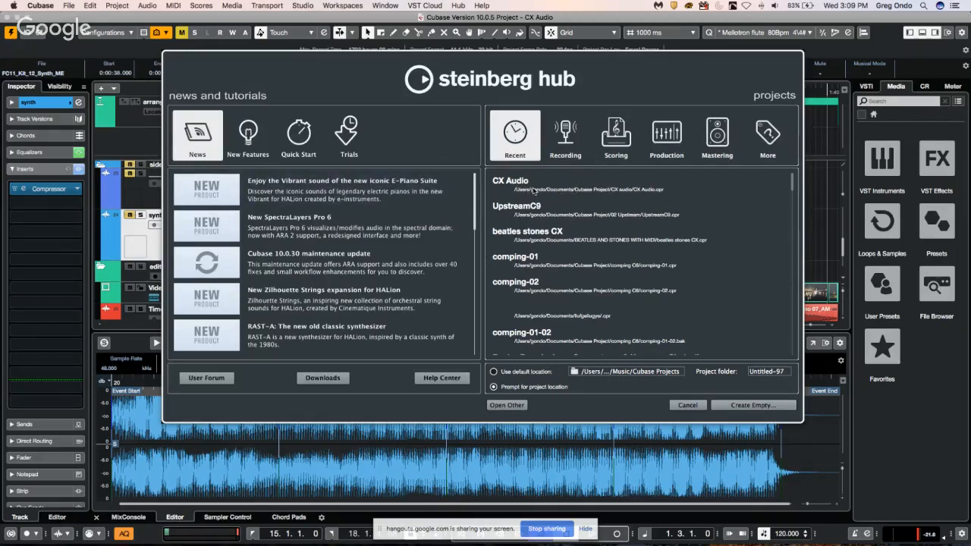
{"action": "left_click", "coordinate": [736, 405]}
{"action": "left_click", "coordinate": [748, 305]}
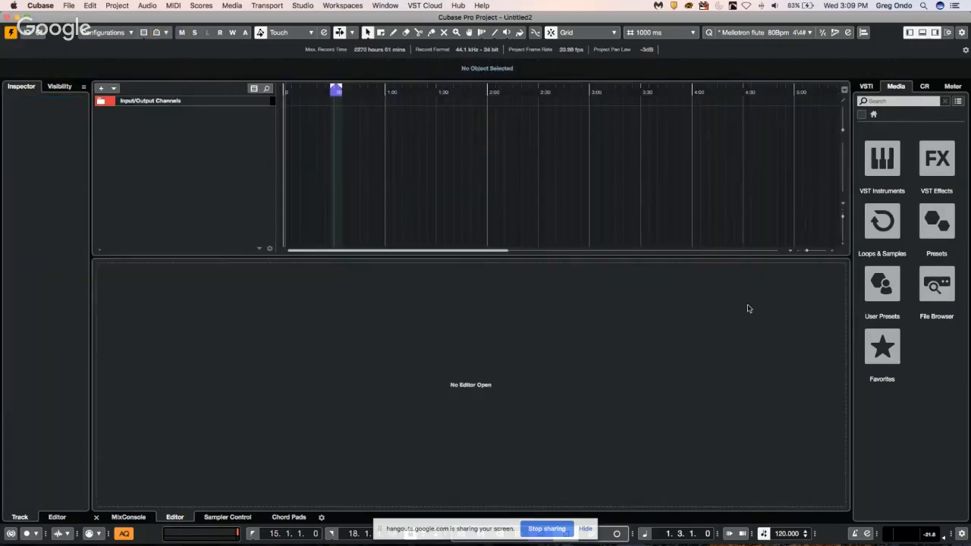
Add a Groove Agent SE instrument track from the VST Instruments and move its window clear for editing.
{"action": "left_click", "coordinate": [901, 172]}
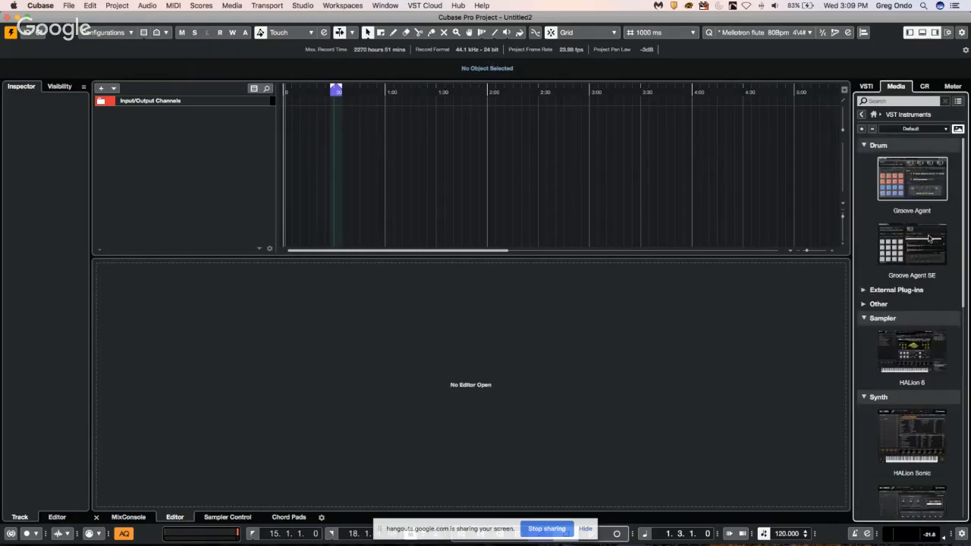
{"action": "left_click_drag", "start_coordinate": [930, 239], "coordinate": [258, 151]}
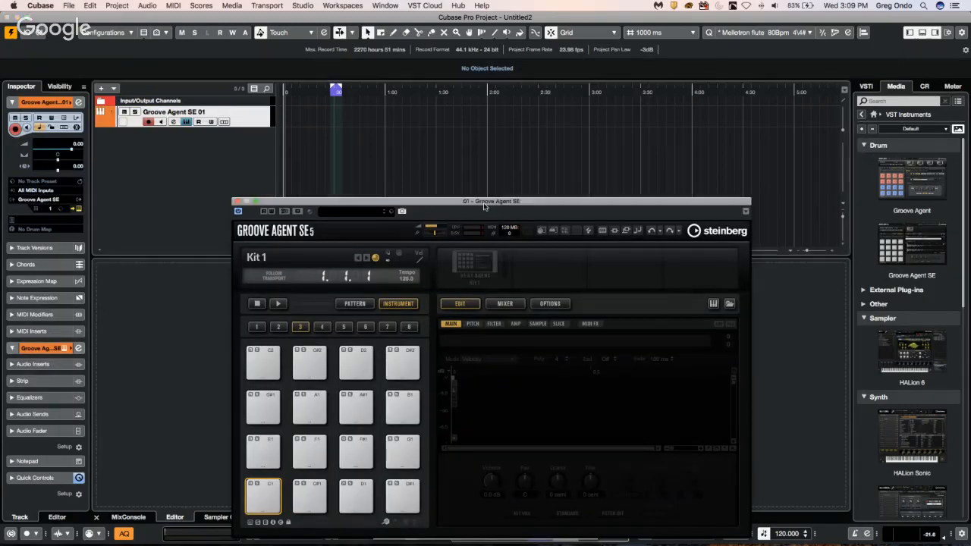
{"action": "left_click_drag", "start_coordinate": [484, 206], "coordinate": [438, 101]}
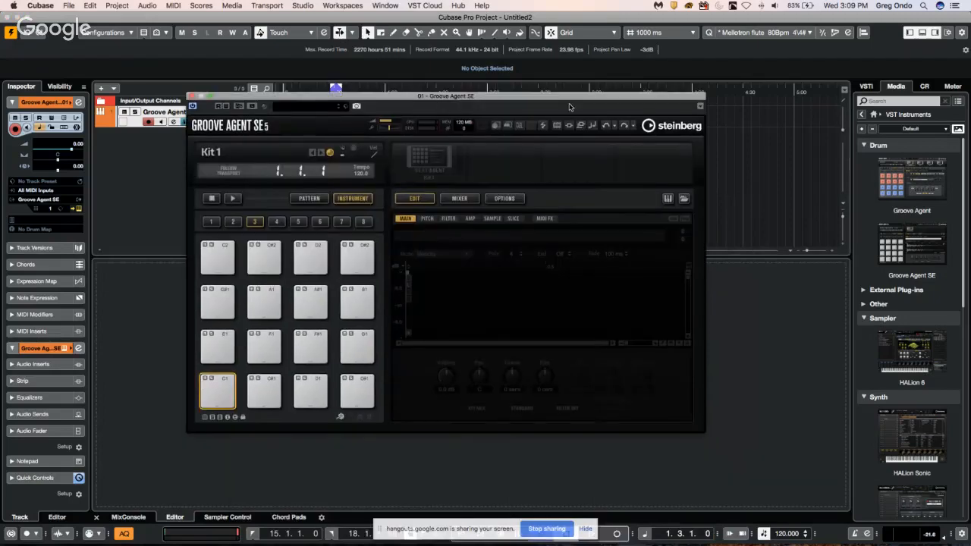
Load "Boombap - Drum Loop 04_77.5bpm" from the Hip Hop Vault samples onto Groove Agent SE pad C1.
{"action": "left_click", "coordinate": [861, 115]}
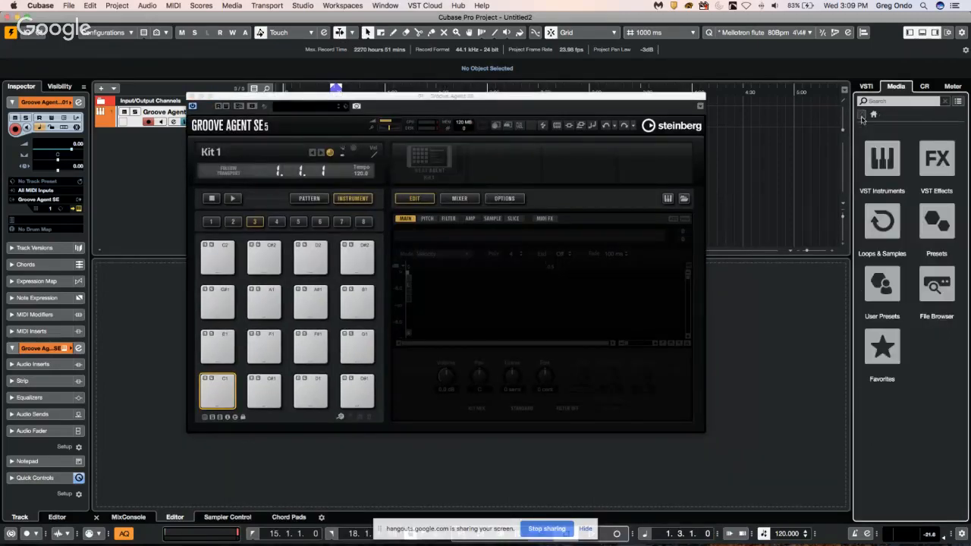
{"action": "left_click", "coordinate": [886, 234]}
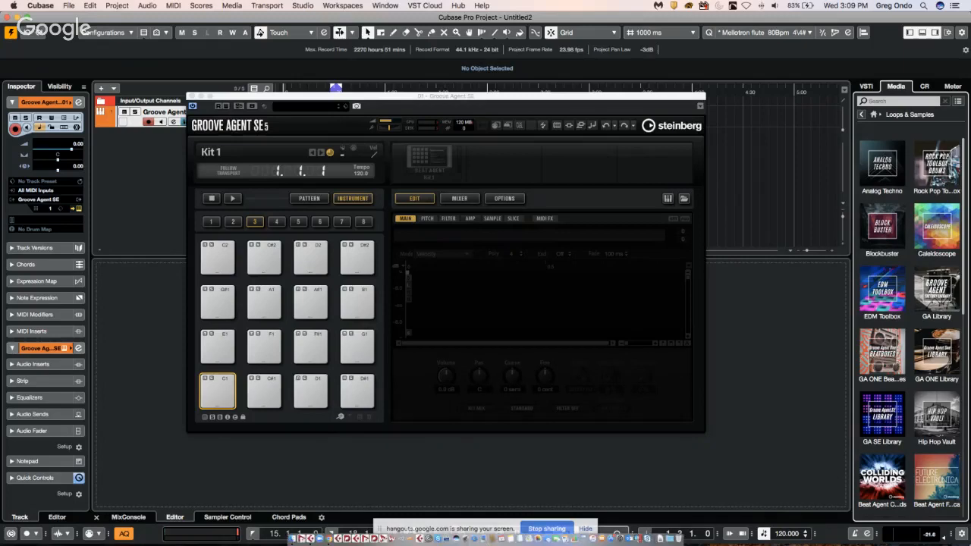
{"action": "left_click", "coordinate": [936, 415]}
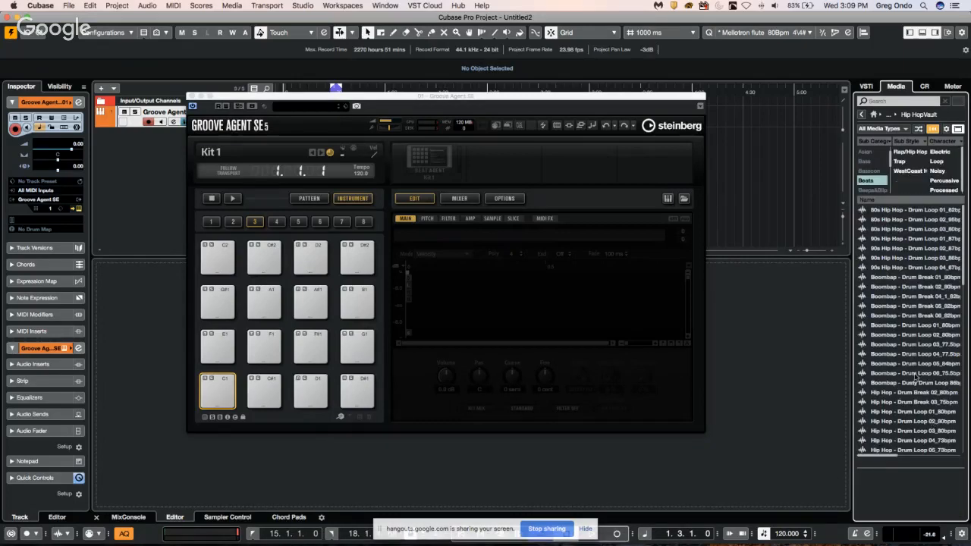
{"action": "left_click", "coordinate": [904, 353]}
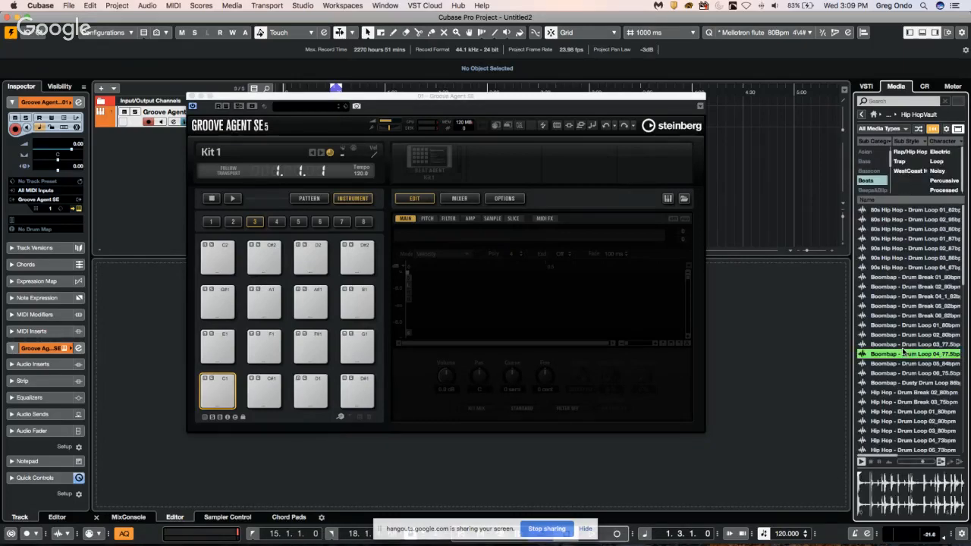
{"action": "left_click_drag", "start_coordinate": [902, 356], "coordinate": [196, 386]}
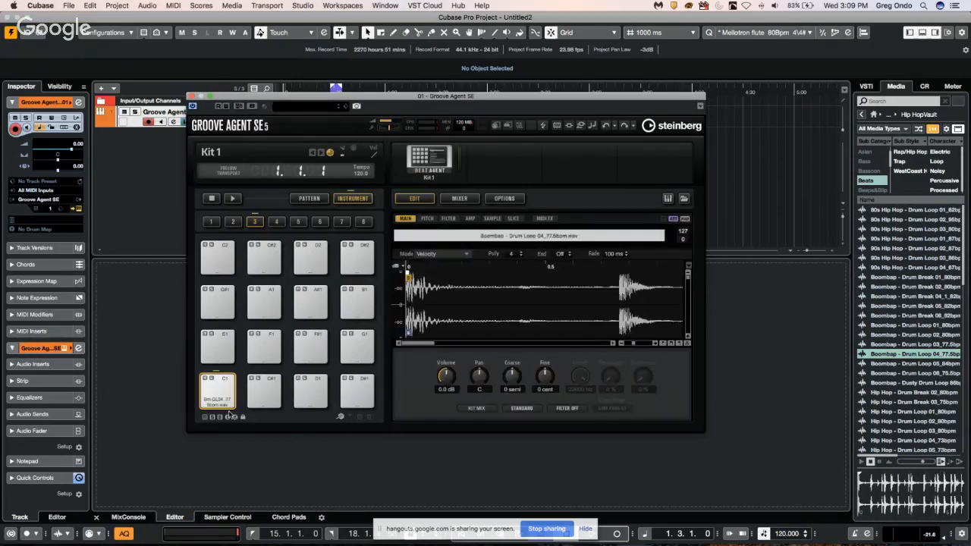
Audition the drum loop on pad C1 and set its sample start to about 1.4 seconds.
{"action": "left_click", "coordinate": [225, 398]}
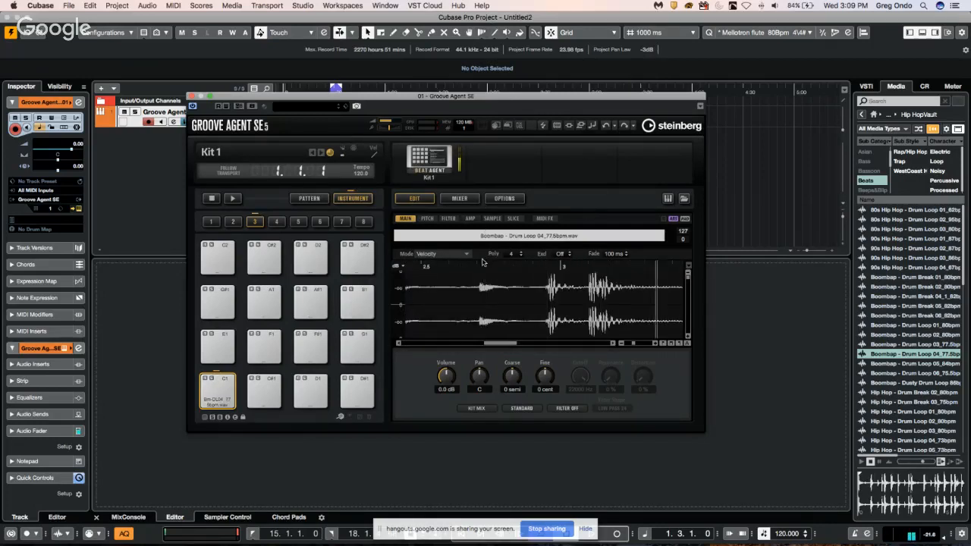
{"action": "scroll", "coordinate": [482, 262], "scroll_direction": "down", "scroll_amount": 5}
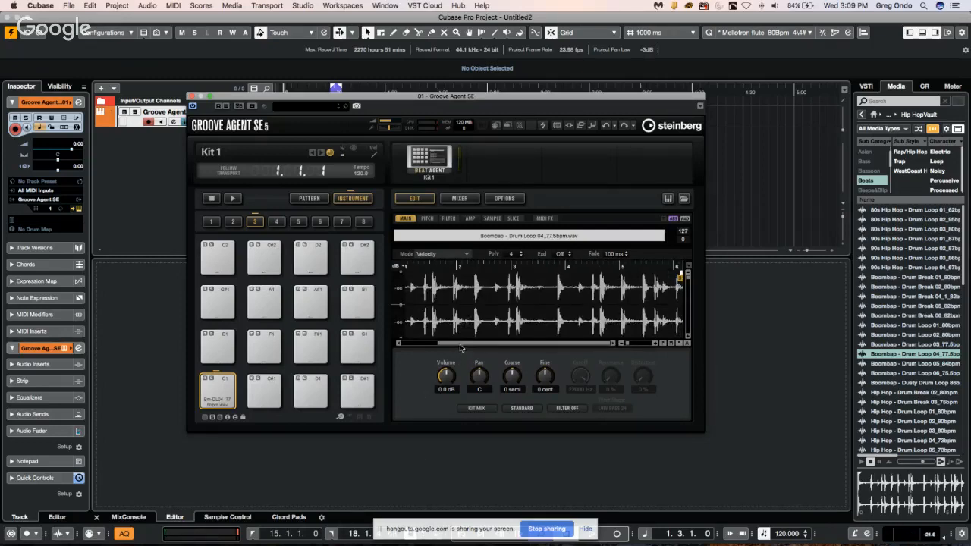
{"action": "left_click_drag", "start_coordinate": [460, 346], "coordinate": [415, 353]}
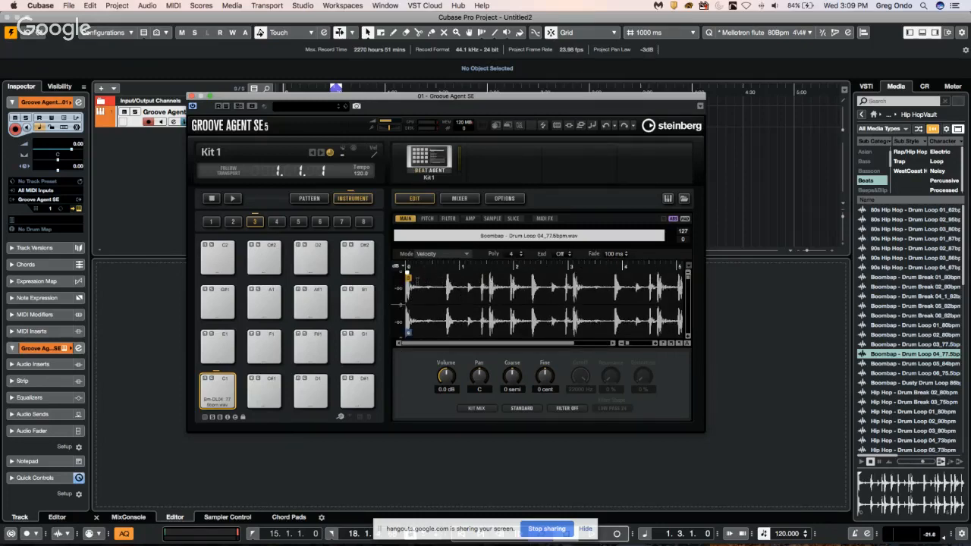
{"action": "left_click_drag", "start_coordinate": [408, 279], "coordinate": [485, 280]}
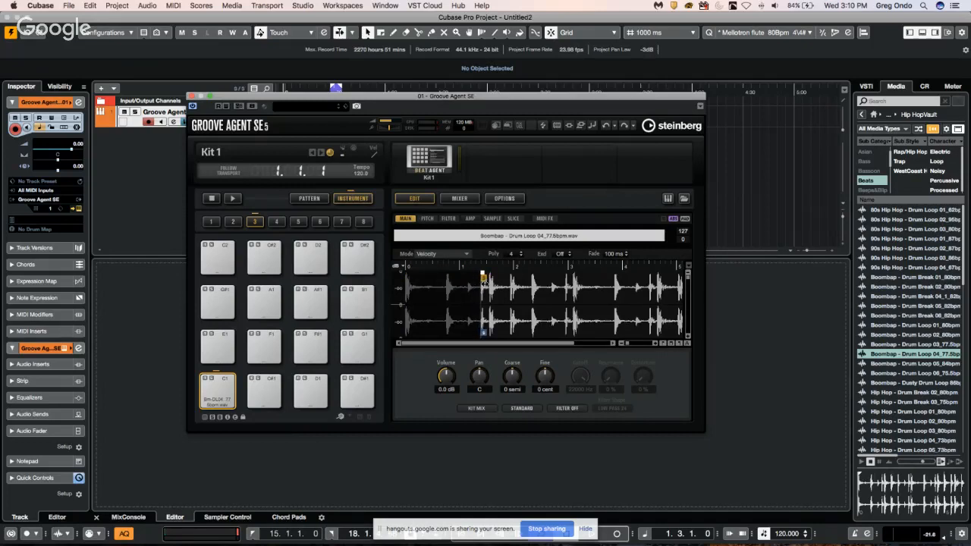
Audition pad C1 again and move its sample start to the hit at about 1.5 seconds.
{"action": "left_click", "coordinate": [229, 394]}
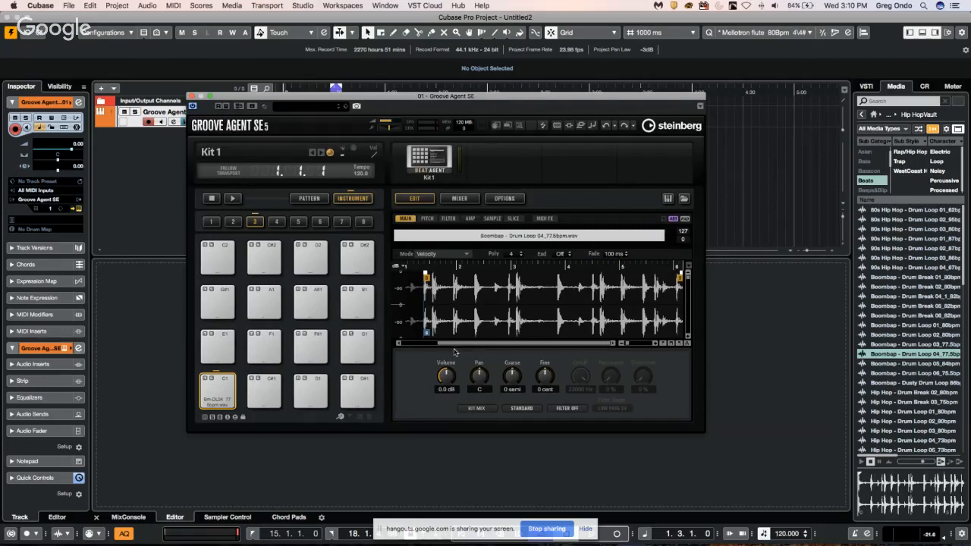
{"action": "scroll", "coordinate": [456, 348], "scroll_direction": "left", "scroll_amount": 2}
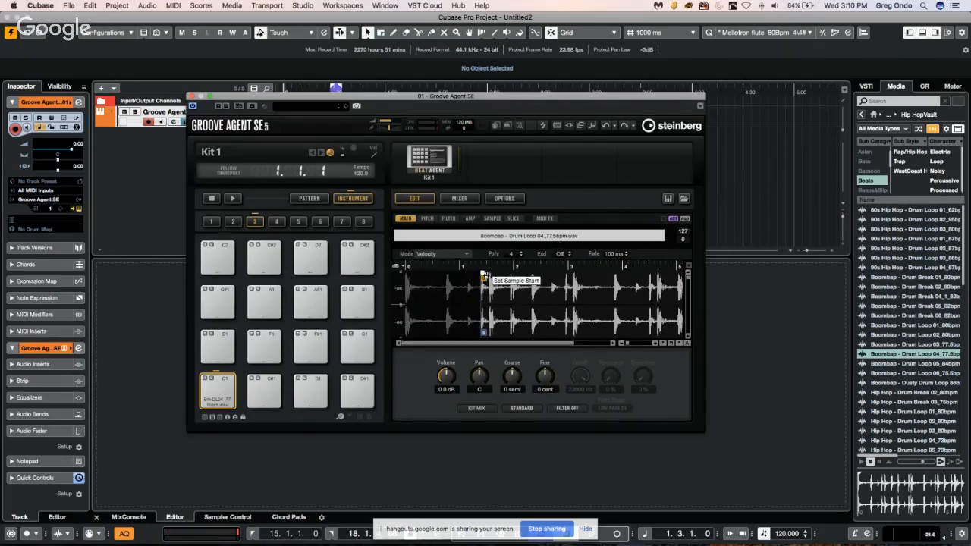
{"action": "mouse_move", "coordinate": [467, 281]}
{"action": "left_mouse_down"}
{"action": "mouse_move", "coordinate": [380, 291]}
{"action": "mouse_move", "coordinate": [490, 289]}
{"action": "mouse_move", "coordinate": [381, 297]}
{"action": "mouse_move", "coordinate": [527, 285]}
{"action": "mouse_move", "coordinate": [481, 290]}
{"action": "mouse_move", "coordinate": [488, 287]}
{"action": "left_mouse_up"}
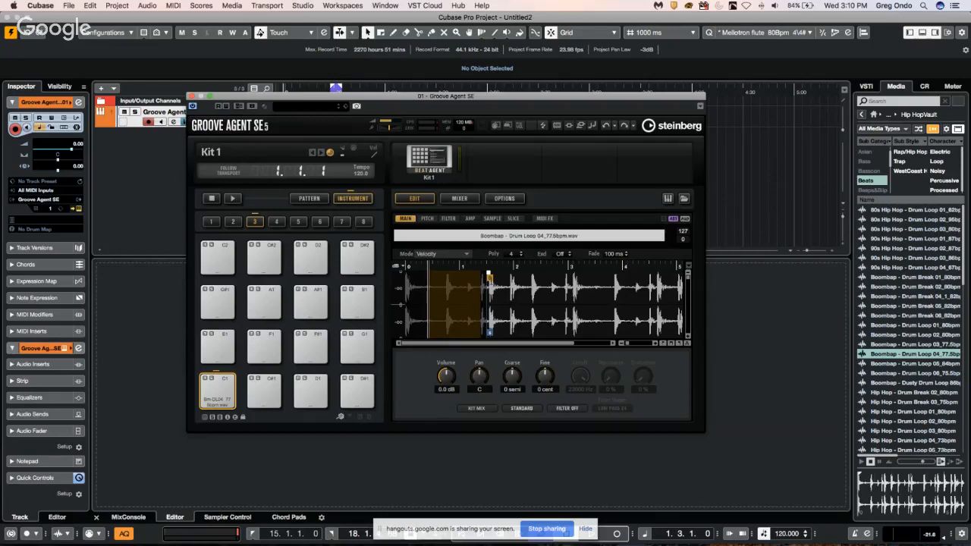
Undo the sample start changes on pad C1 back to the sample's beginning, keeping the drum loop loaded.
{"action": "left_click", "coordinate": [606, 127]}
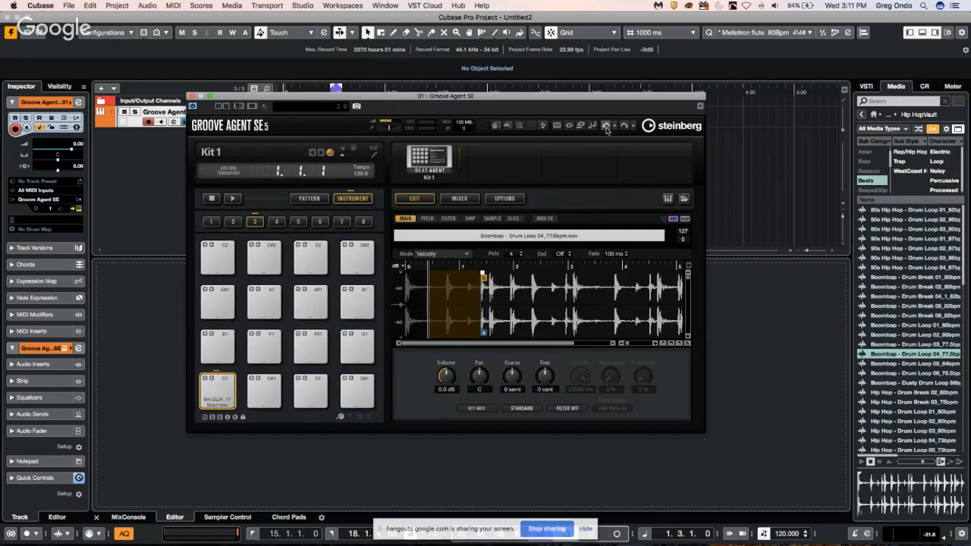
{"action": "left_click", "coordinate": [606, 127]}
{"action": "left_click", "coordinate": [606, 128]}
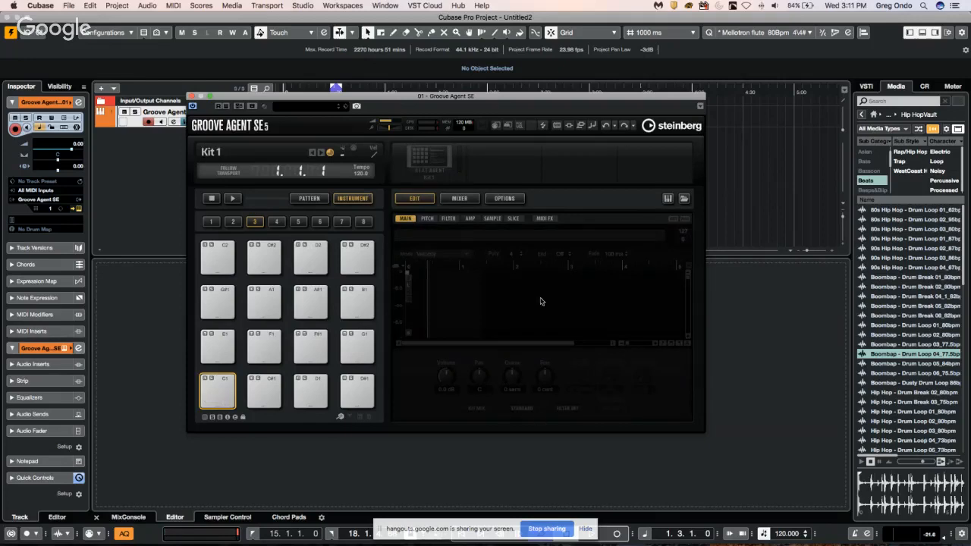
{"action": "left_click", "coordinate": [631, 128]}
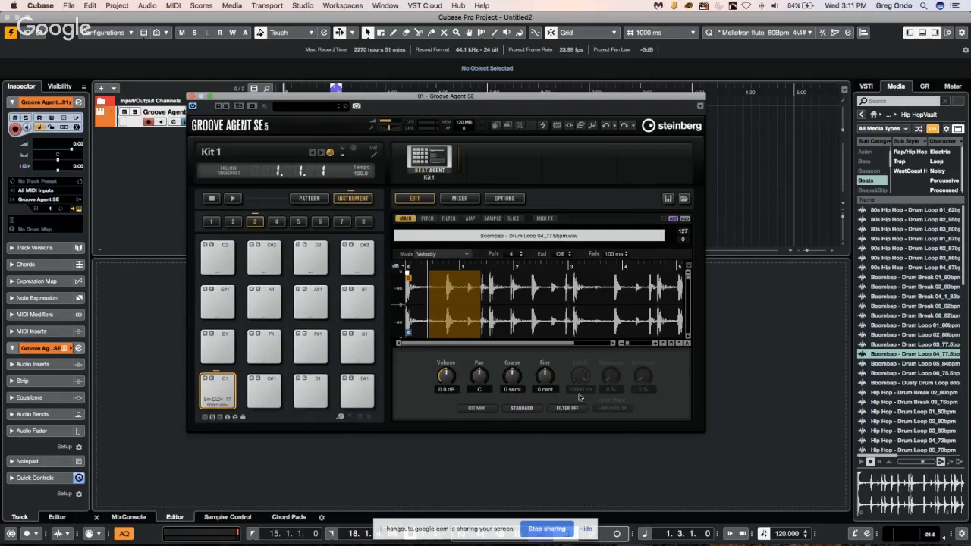
Slice the drum loop across the pads in Transient mode, and move the Groove Agent SE window clear of the track area.
{"action": "left_click", "coordinate": [511, 220]}
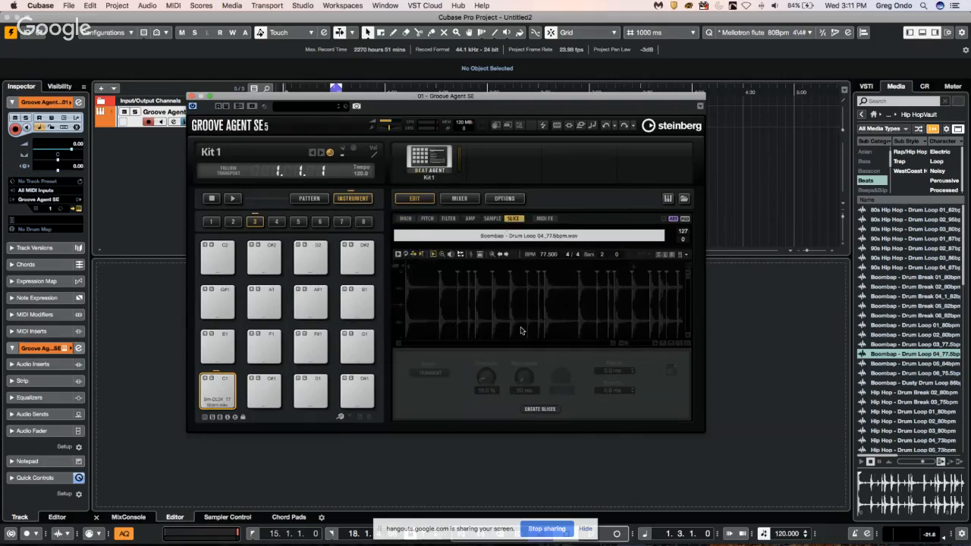
{"action": "left_click", "coordinate": [540, 409]}
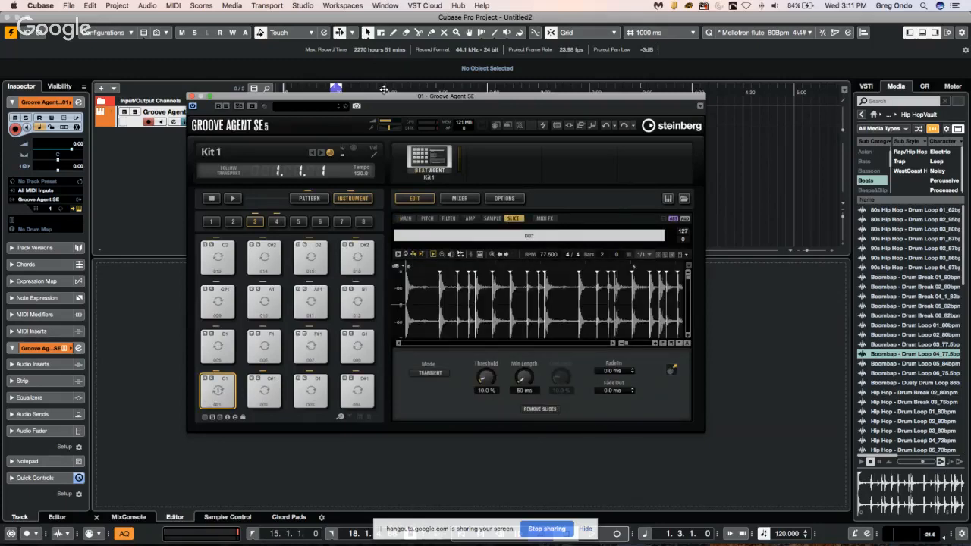
{"action": "left_click_drag", "start_coordinate": [386, 99], "coordinate": [650, 105]}
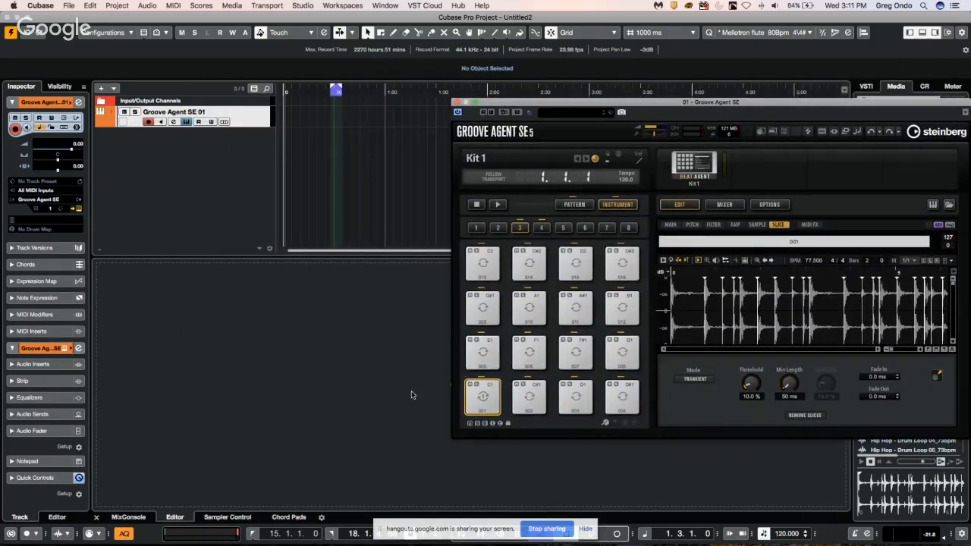
{"action": "left_click", "coordinate": [483, 396]}
Place the sliced loop's MIDI pattern from its pattern pad at the start of the project on a new track.
{"action": "left_click", "coordinate": [574, 204]}
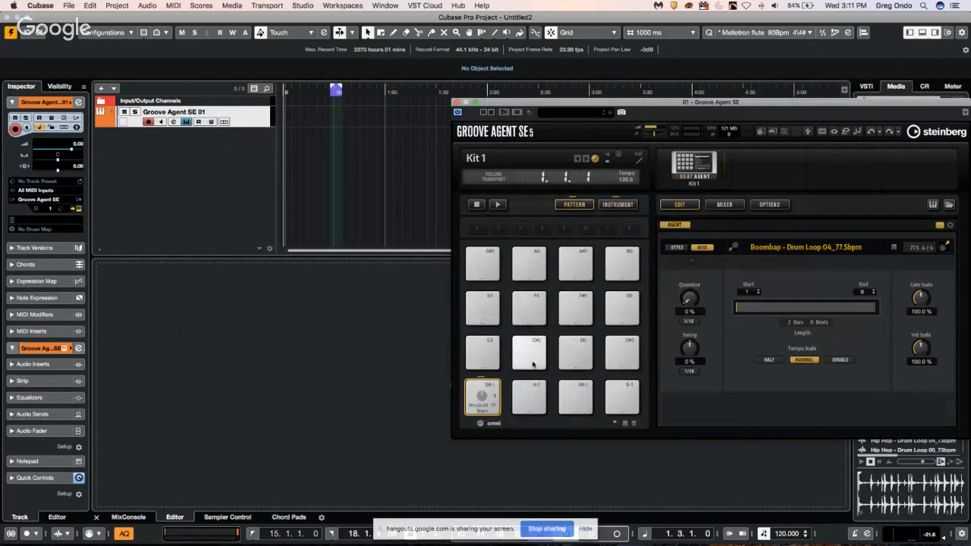
{"action": "left_click_drag", "start_coordinate": [483, 395], "coordinate": [295, 152]}
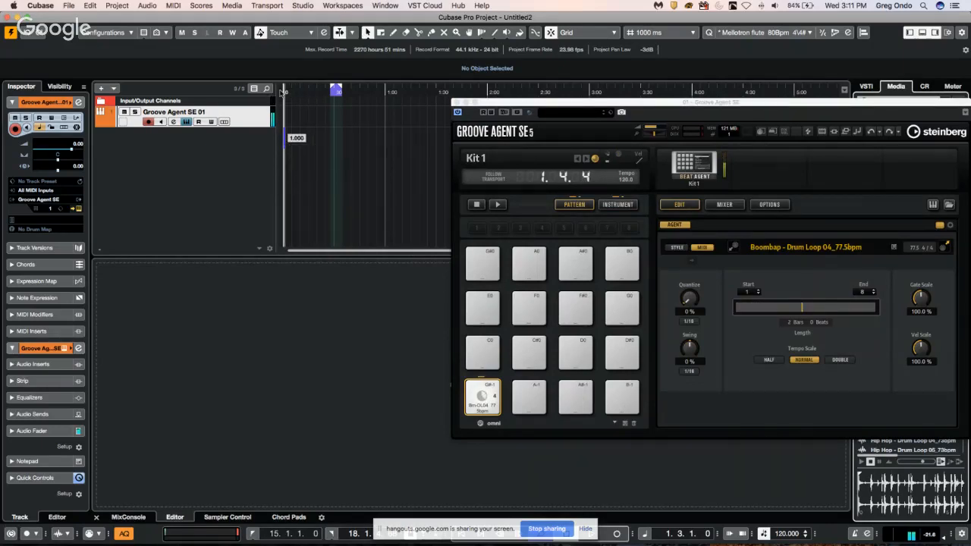
{"action": "left_click", "coordinate": [304, 131]}
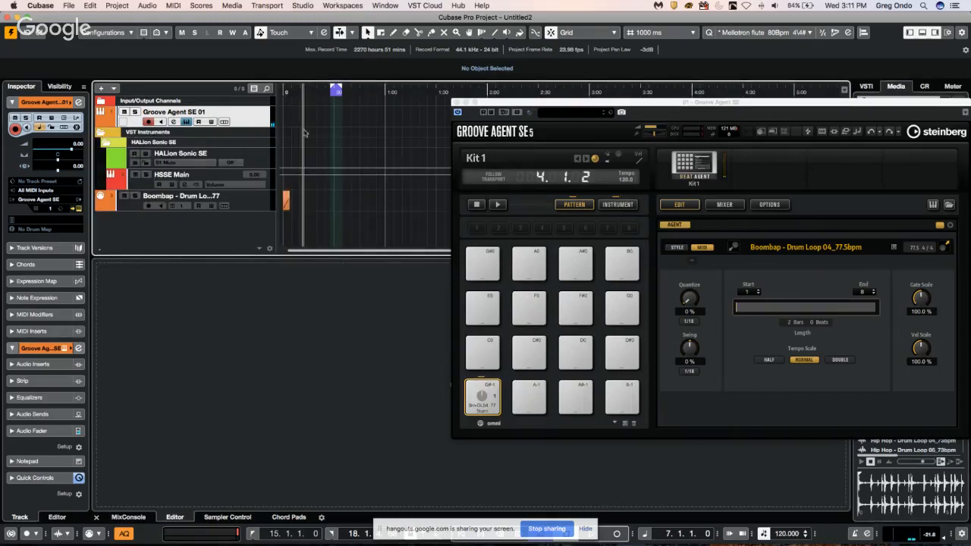
Return to the project start and open the Boombap drum loop MIDI part in the key editor.
{"action": "left_click_drag", "start_coordinate": [307, 95], "coordinate": [267, 113]}
{"action": "key", "text": "h"}
{"action": "key", "text": "h"}
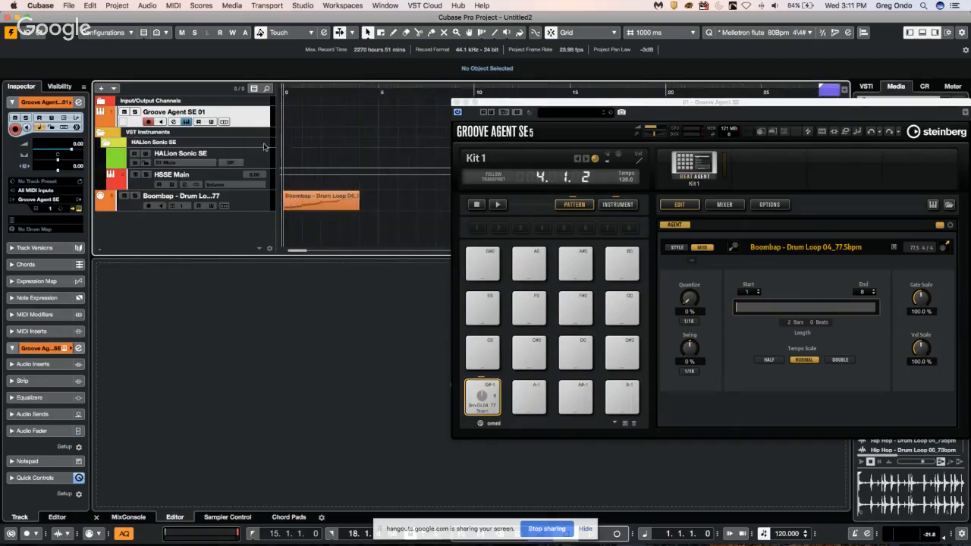
{"action": "left_click", "coordinate": [322, 210]}
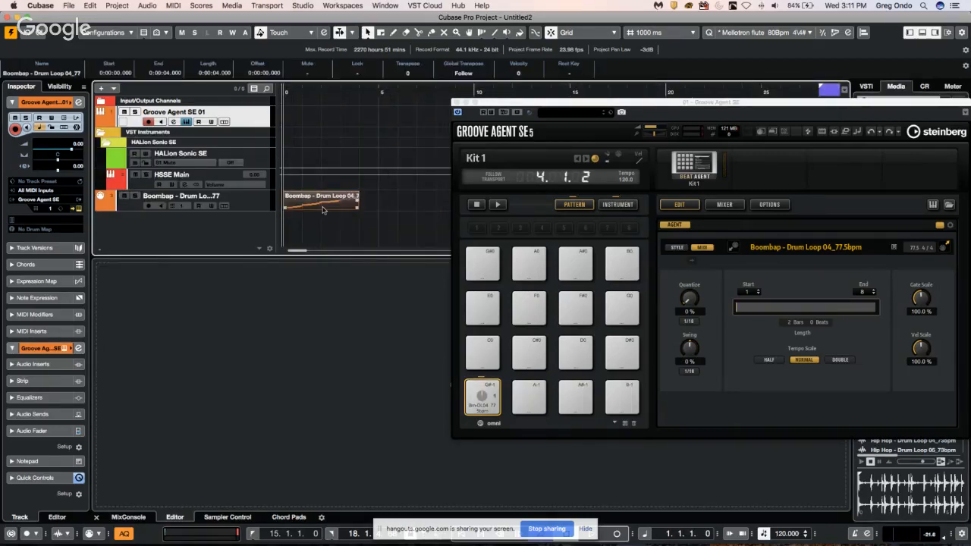
{"action": "double_click", "coordinate": [323, 210]}
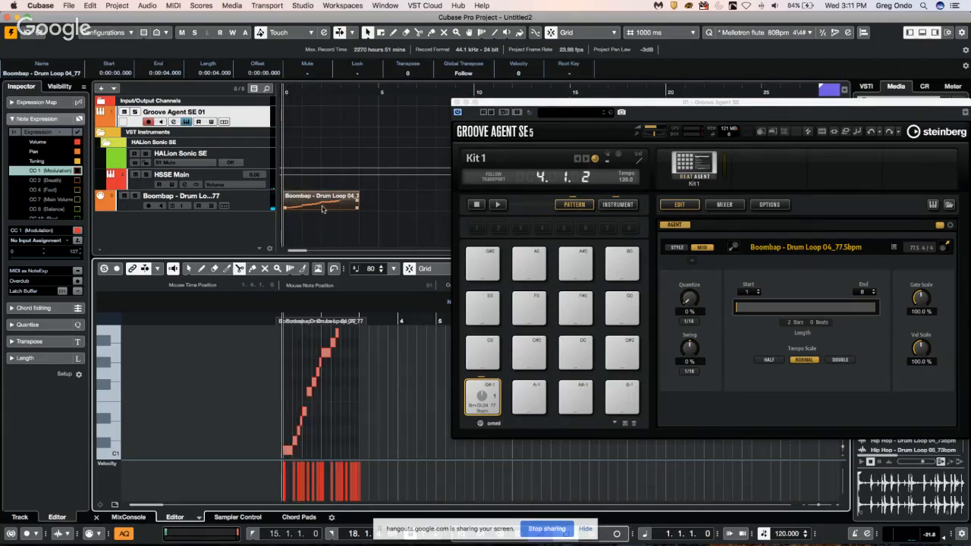
Move the drum loop MIDI part onto the Groove Agent SE 01 track and play it back.
{"action": "left_click_drag", "start_coordinate": [324, 205], "coordinate": [308, 100]}
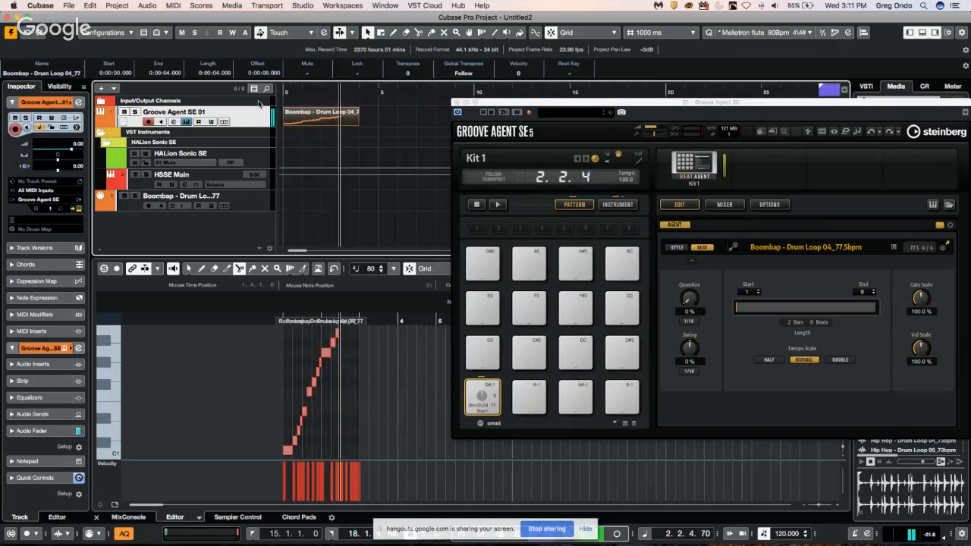
{"action": "key", "text": "space"}
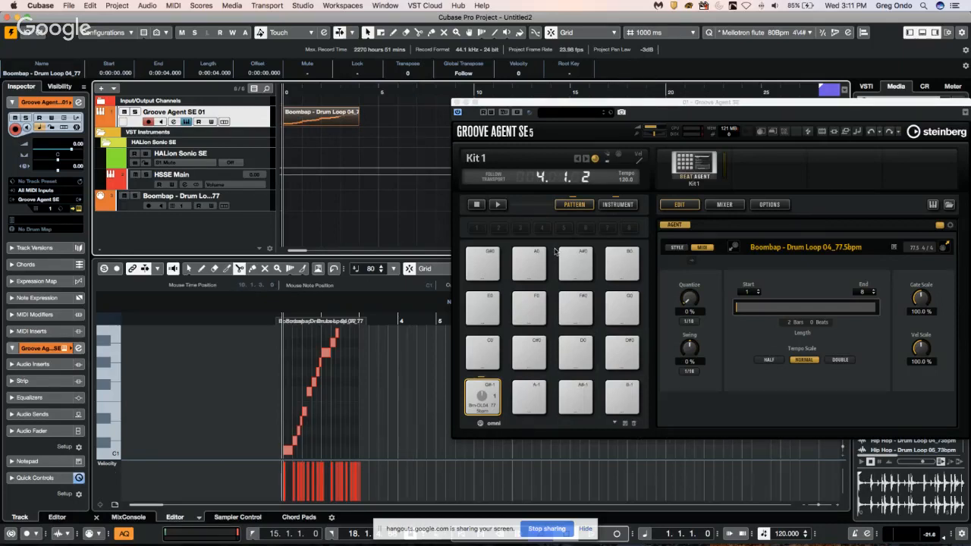
{"action": "left_click_drag", "start_coordinate": [383, 319], "coordinate": [253, 334]}
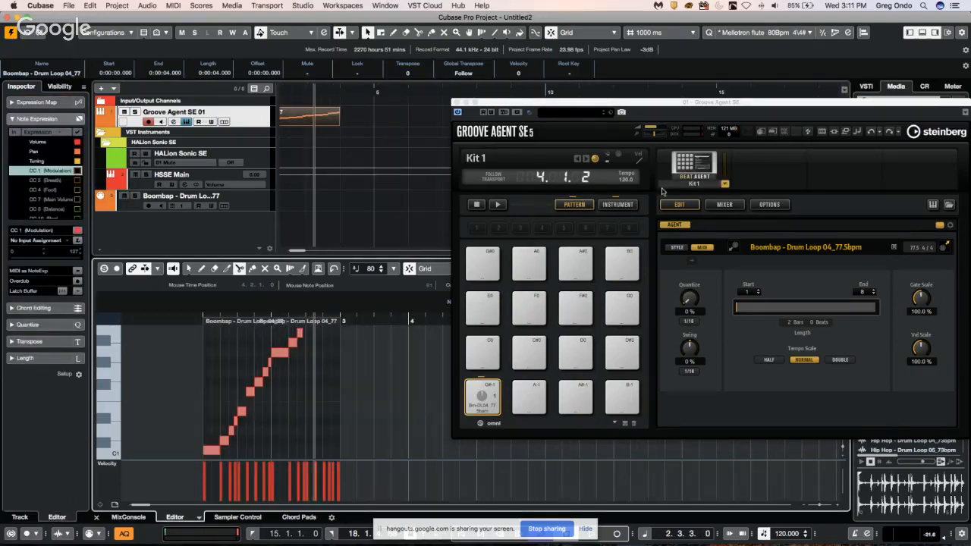
{"action": "left_click", "coordinate": [607, 205]}
{"action": "left_click", "coordinate": [607, 205]}
{"action": "left_click", "coordinate": [574, 204]}
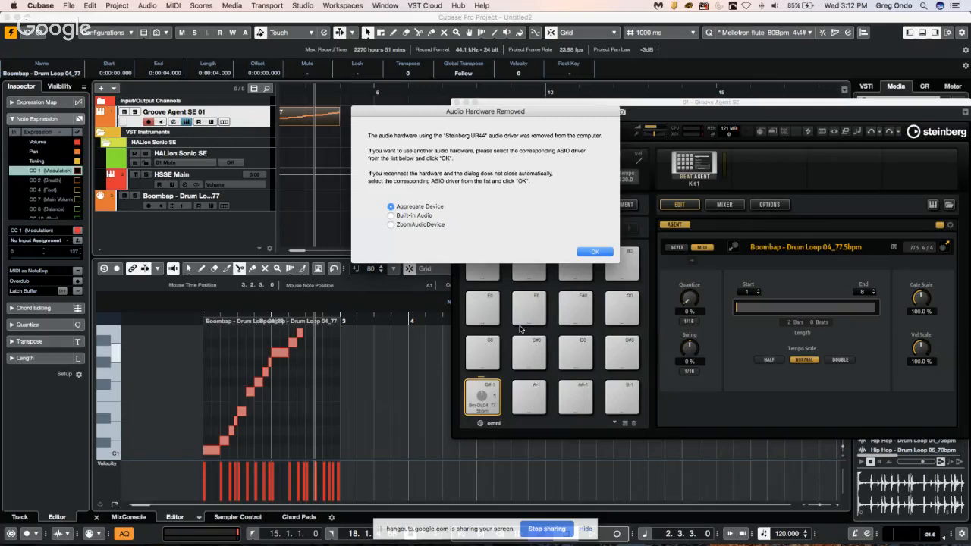
Switch to the Google Hangouts window in Chrome and open its settings.
{"action": "key", "text": "super+Tab"}
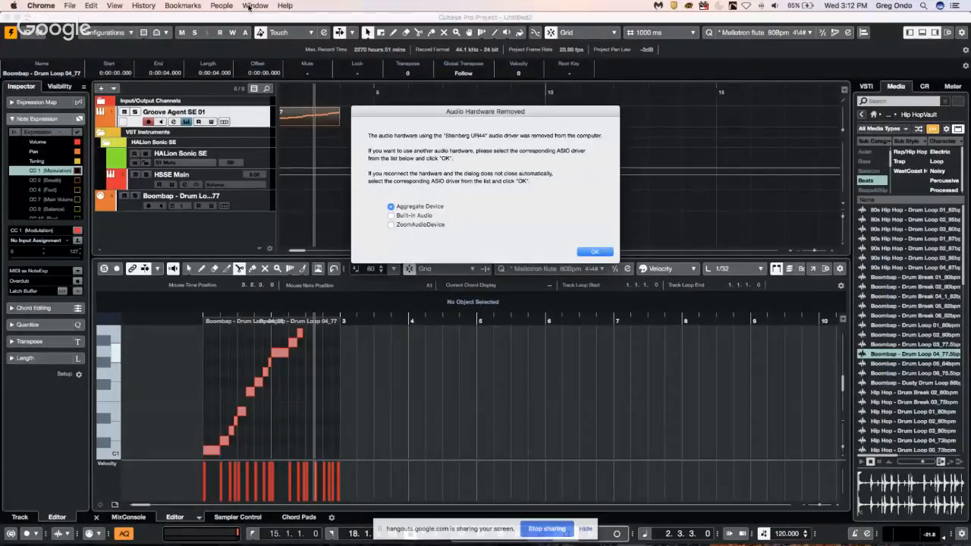
{"action": "left_click", "coordinate": [248, 7]}
{"action": "left_click", "coordinate": [262, 148]}
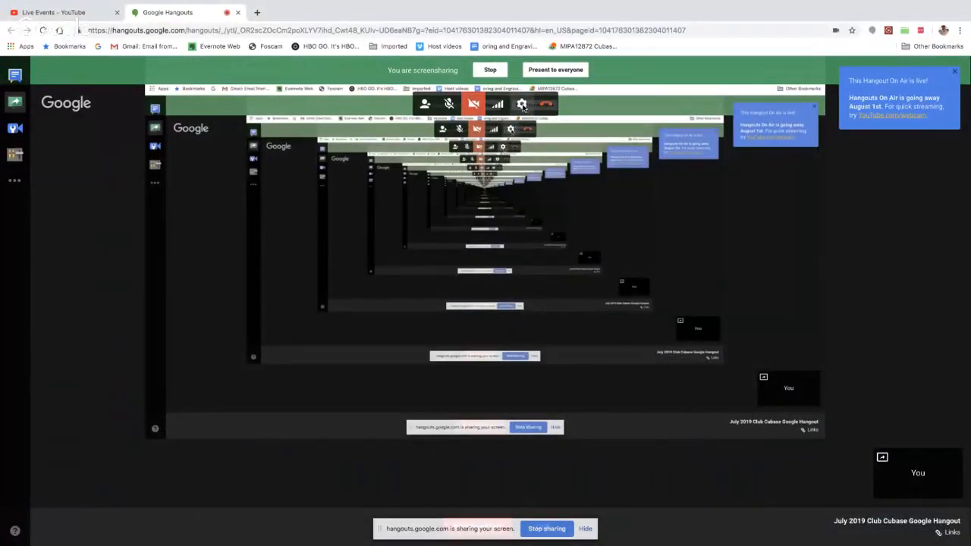
{"action": "left_click", "coordinate": [523, 105]}
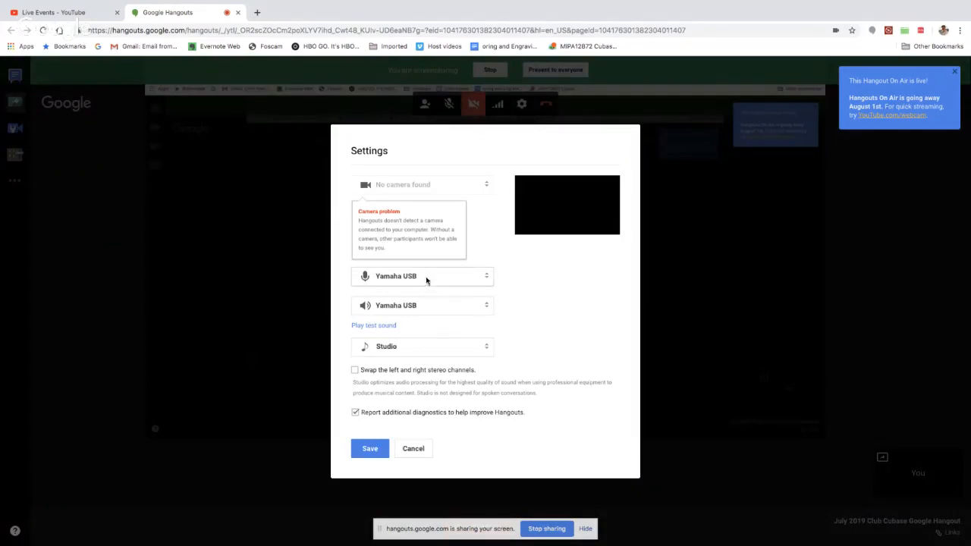
Set the Hangouts microphone to Internal Microphone (Built-in) and the speakers to Internal Speakers (Built-in).
{"action": "left_click", "coordinate": [427, 279]}
{"action": "left_click", "coordinate": [428, 248]}
{"action": "left_click", "coordinate": [417, 307]}
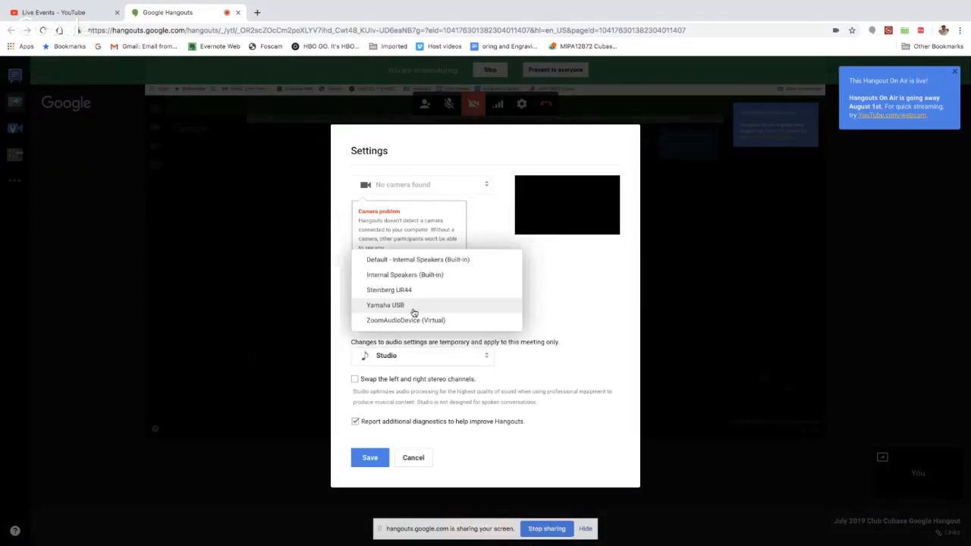
{"action": "left_click", "coordinate": [421, 276]}
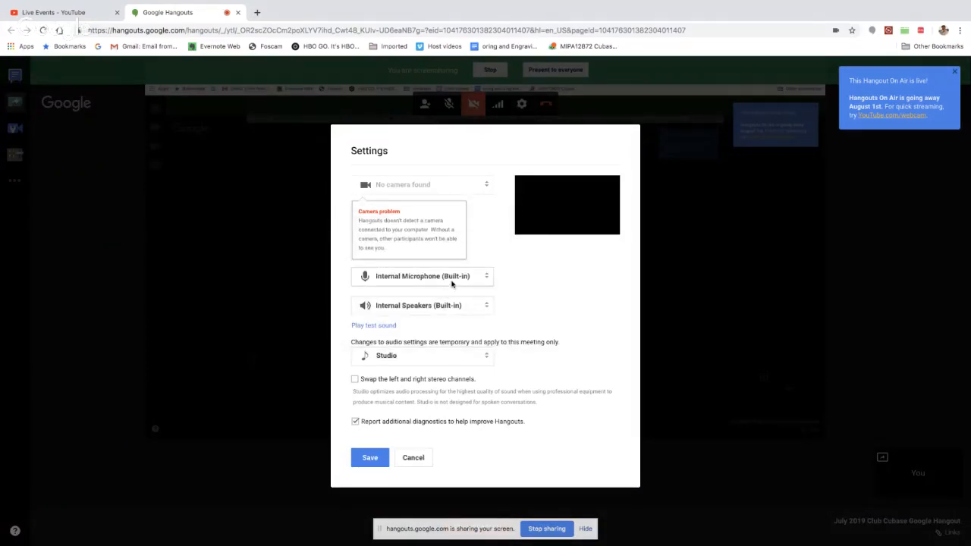
Set both the Hangouts microphone and speakers to Yamaha USB and save the settings.
{"action": "left_click", "coordinate": [452, 279]}
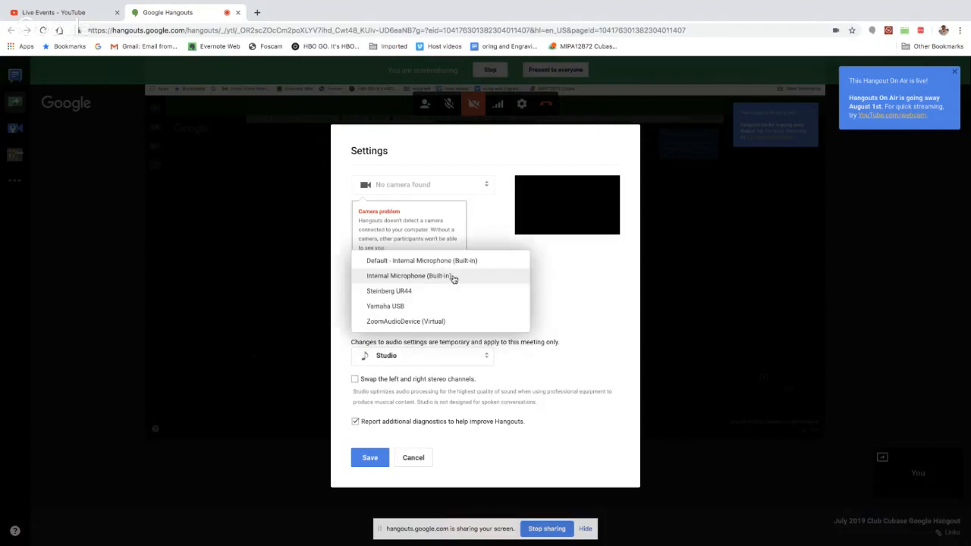
{"action": "left_click", "coordinate": [434, 306]}
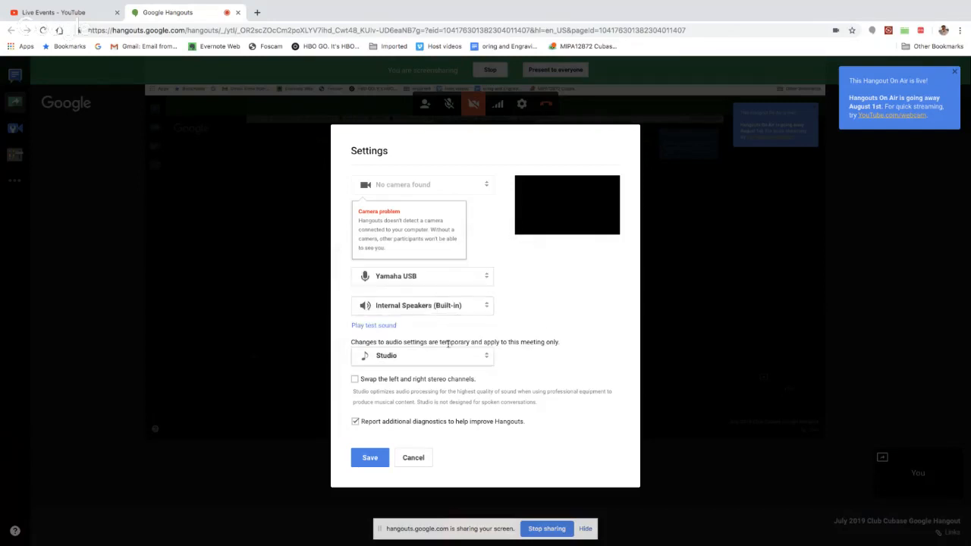
{"action": "left_click", "coordinate": [451, 308]}
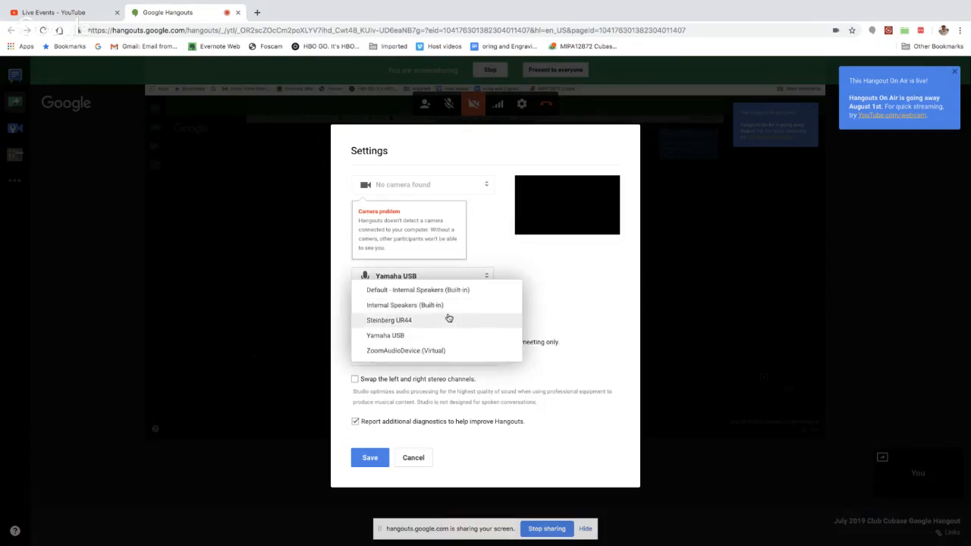
{"action": "left_click", "coordinate": [434, 337]}
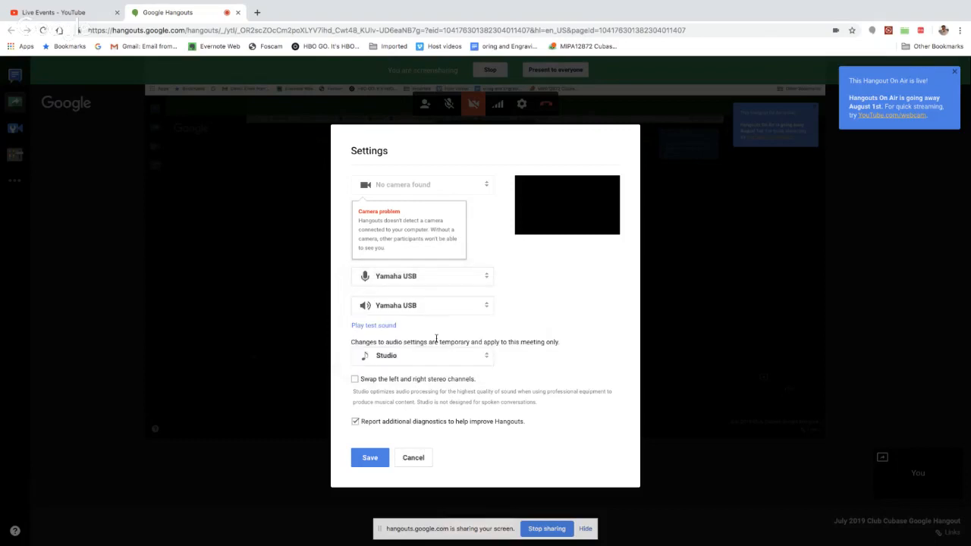
{"action": "left_click", "coordinate": [370, 459]}
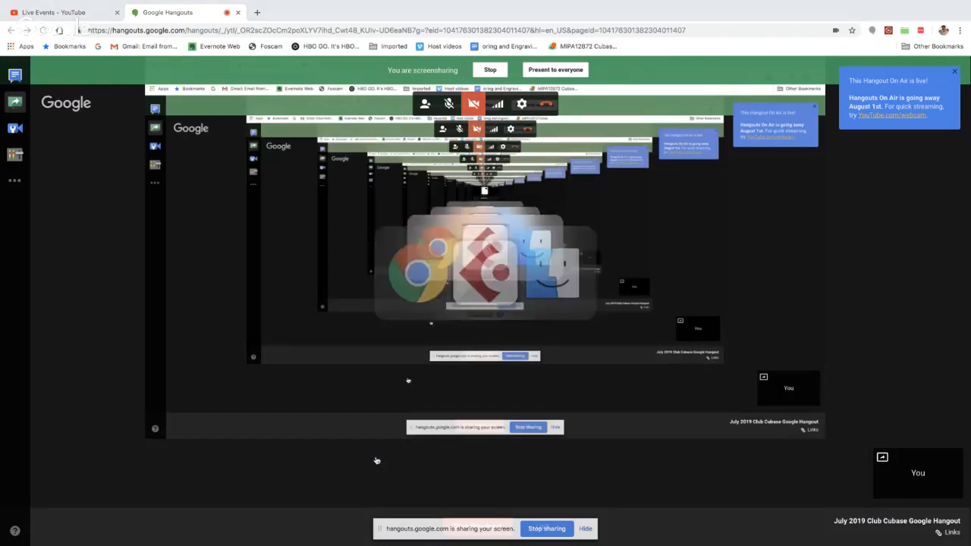
Force quit the unresponsive Cubase 10.
{"action": "mouse_move", "coordinate": [349, 540]}
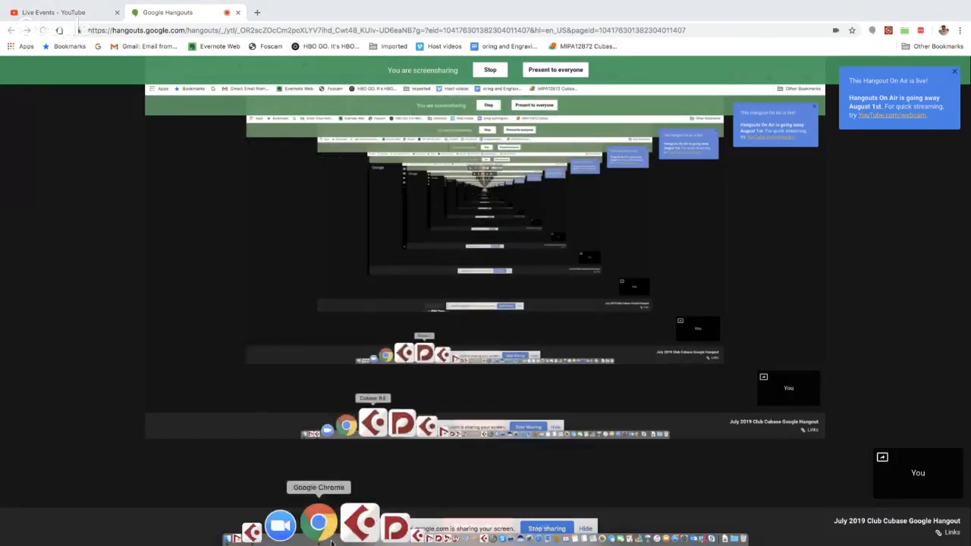
{"action": "right_click", "coordinate": [317, 527]}
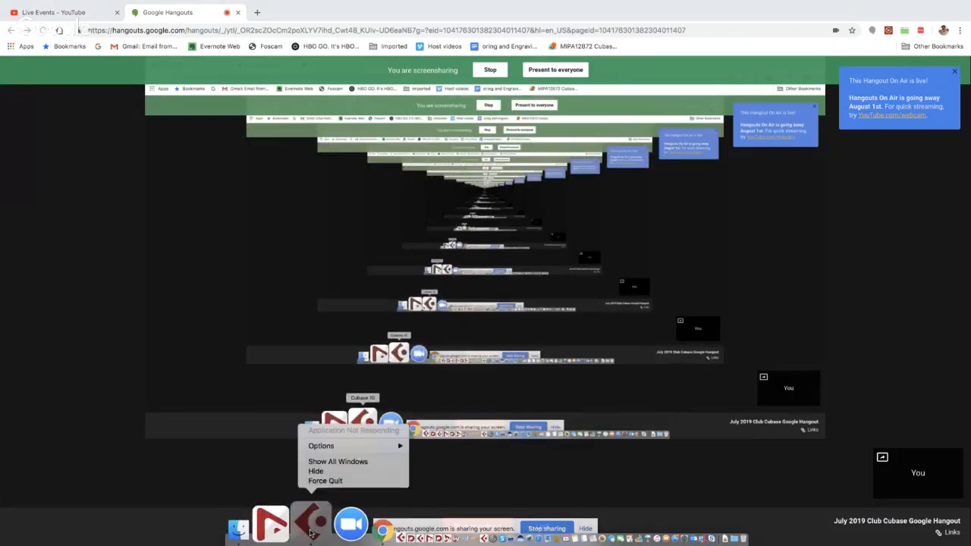
{"action": "left_click", "coordinate": [324, 483]}
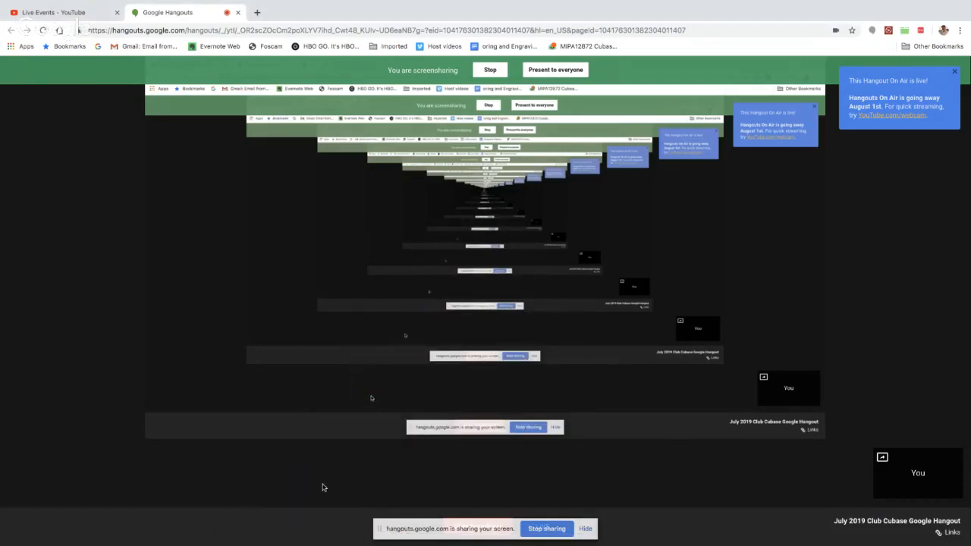
Relaunch Cubase with the Steinberg UR44 audio driver and create an empty project in the folder offered.
{"action": "key", "text": "super+Tab"}
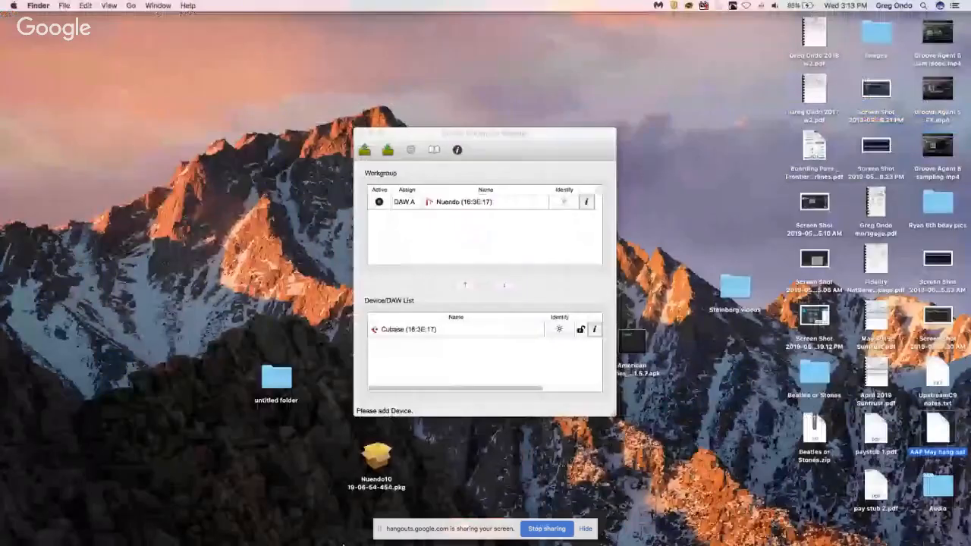
{"action": "mouse_move", "coordinate": [343, 545]}
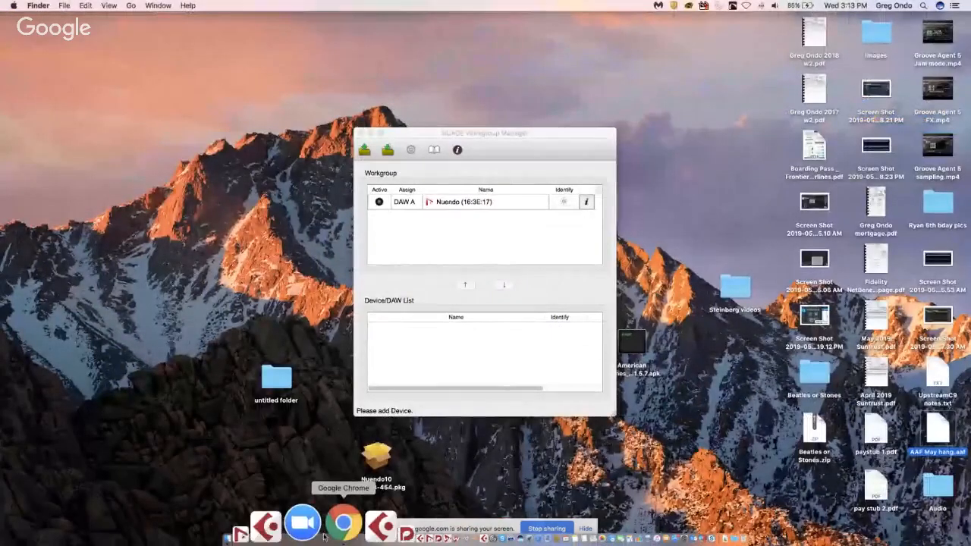
{"action": "left_click", "coordinate": [311, 531]}
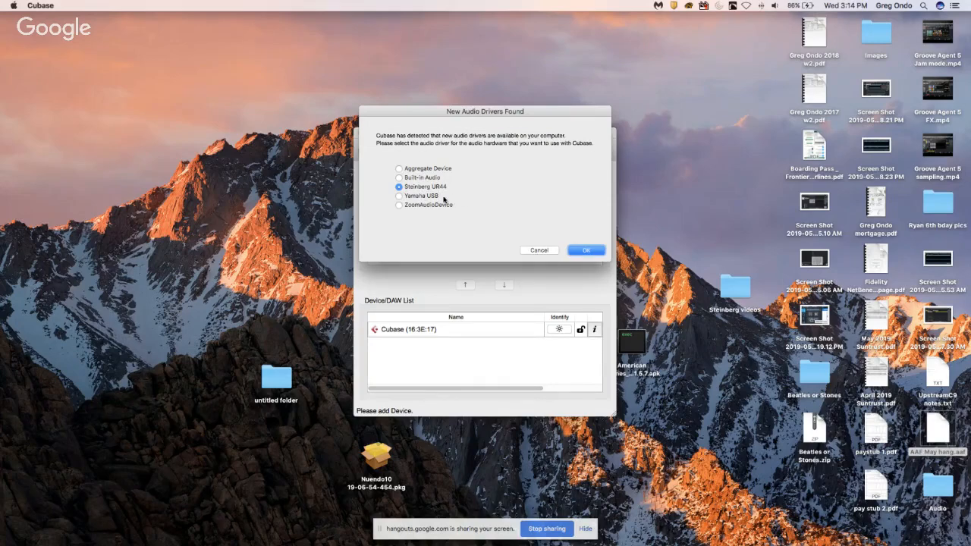
{"action": "left_click", "coordinate": [583, 250]}
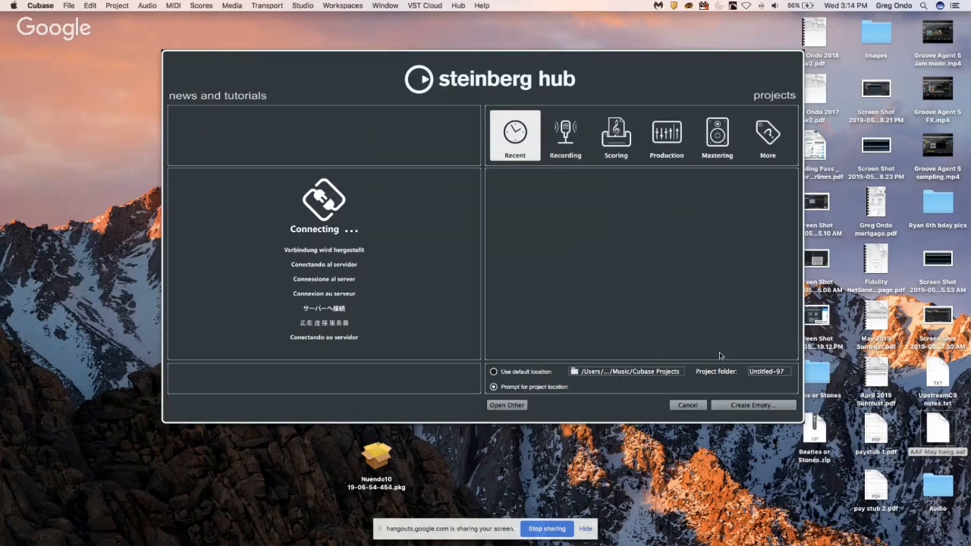
{"action": "left_click", "coordinate": [744, 405]}
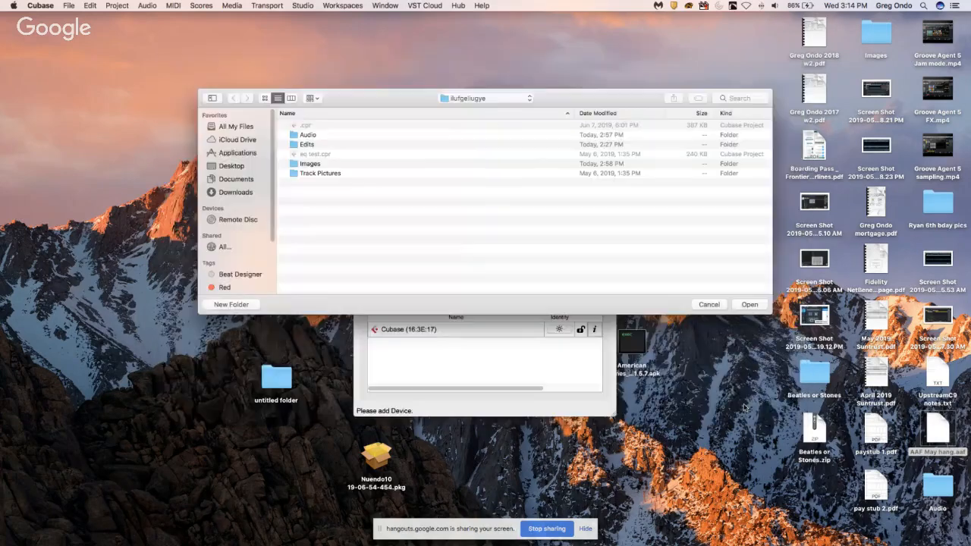
{"action": "left_click", "coordinate": [748, 305]}
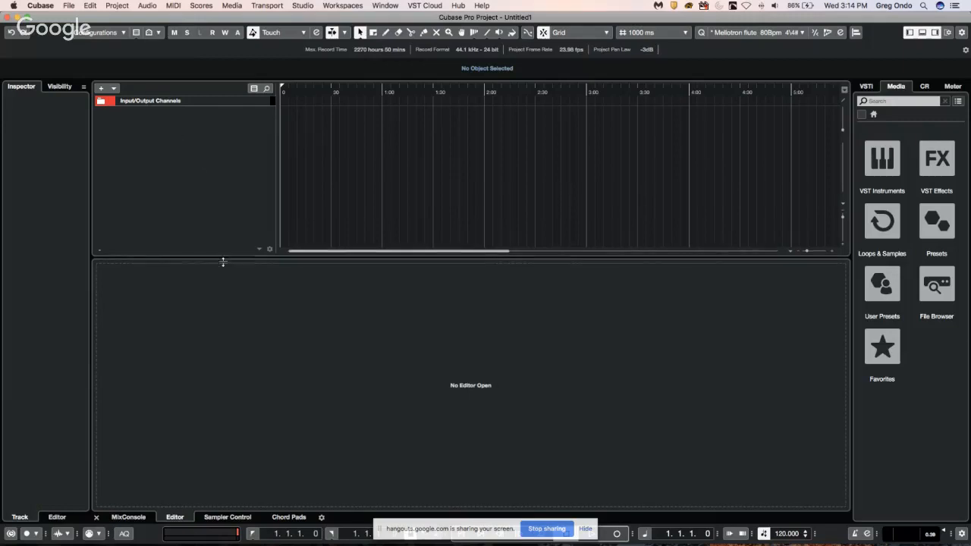
Enlarge the track area by shrinking the empty editor zone below it.
{"action": "left_click_drag", "start_coordinate": [223, 259], "coordinate": [250, 406]}
{"action": "left_click", "coordinate": [90, 6]}
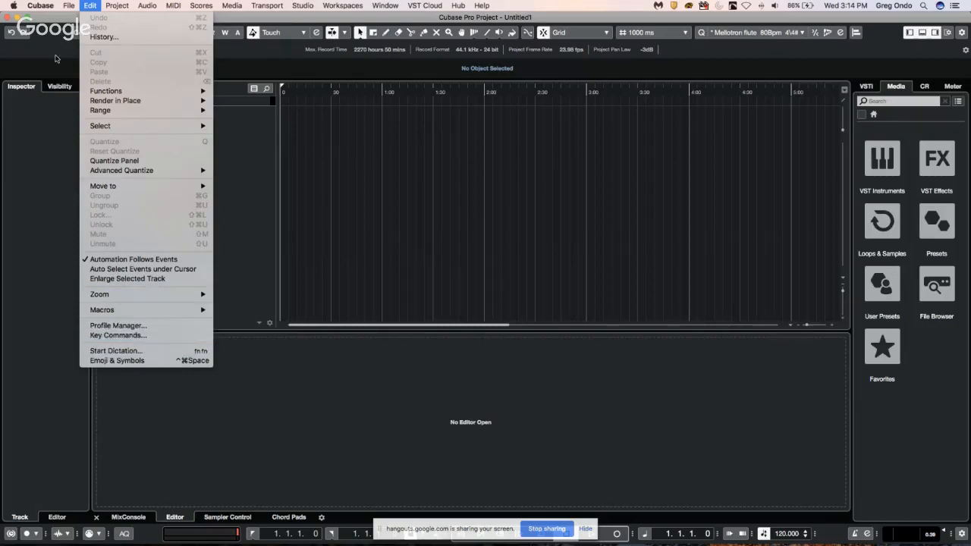
{"action": "left_click", "coordinate": [140, 354]}
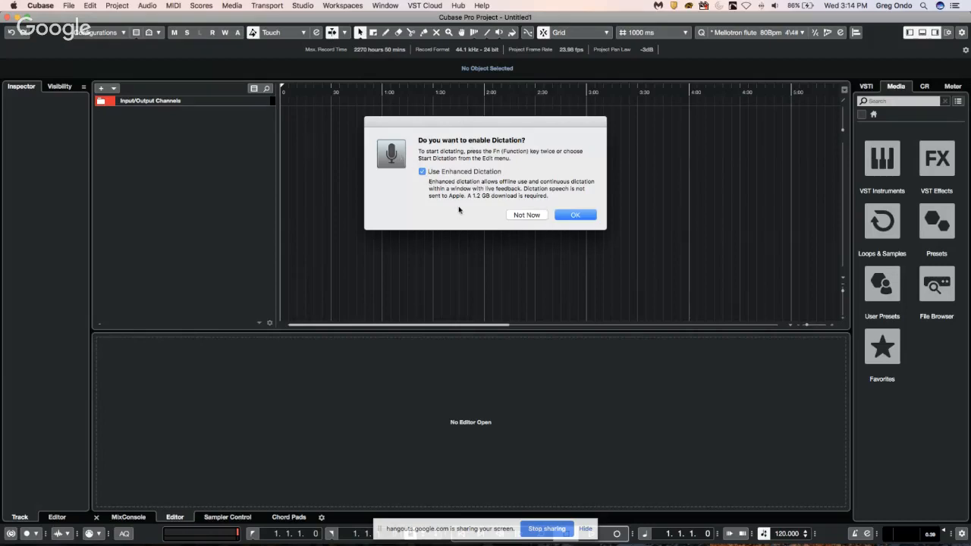
{"action": "left_click", "coordinate": [525, 217]}
Look through the Hitpoints category in the key commands, including Create Markers from Hitpoints, and close the dialog.
{"action": "left_click", "coordinate": [96, 6]}
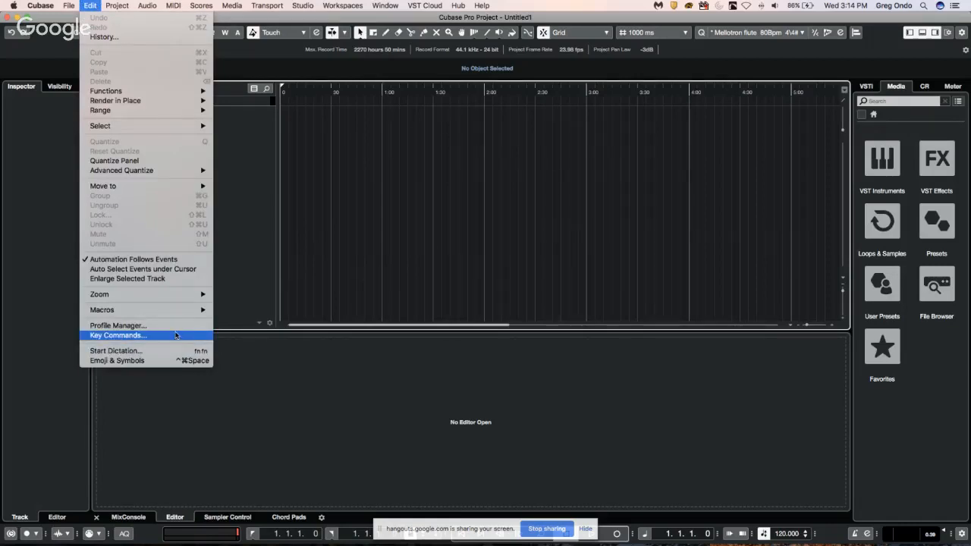
{"action": "left_click", "coordinate": [117, 335]}
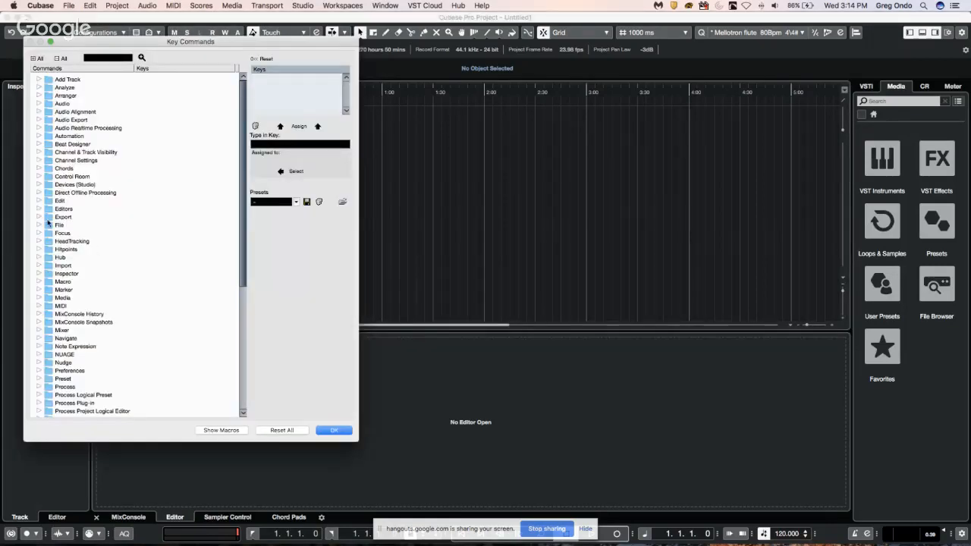
{"action": "left_click", "coordinate": [54, 251]}
{"action": "double_click", "coordinate": [53, 251]}
{"action": "left_click", "coordinate": [88, 274]}
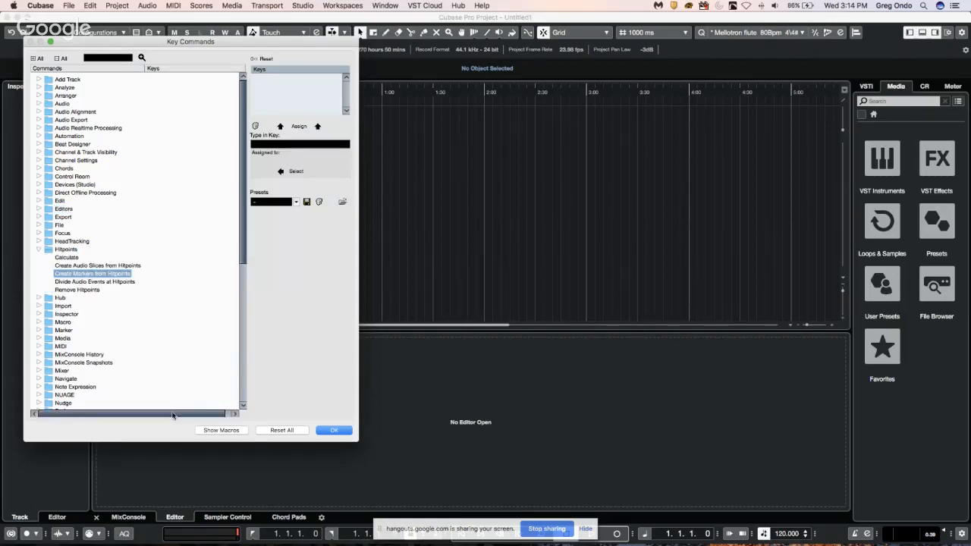
{"action": "scroll", "coordinate": [173, 416], "scroll_direction": "right", "scroll_amount": 2}
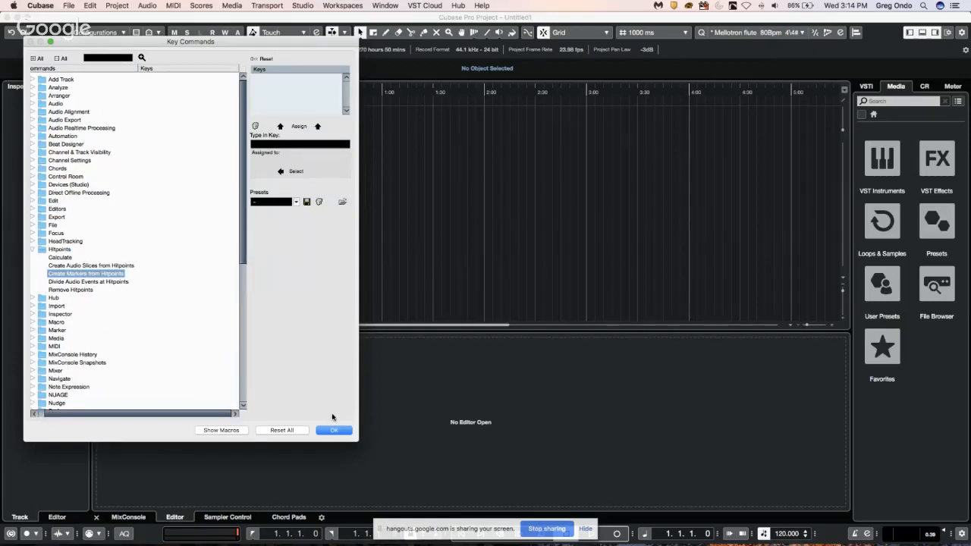
{"action": "left_click", "coordinate": [335, 430]}
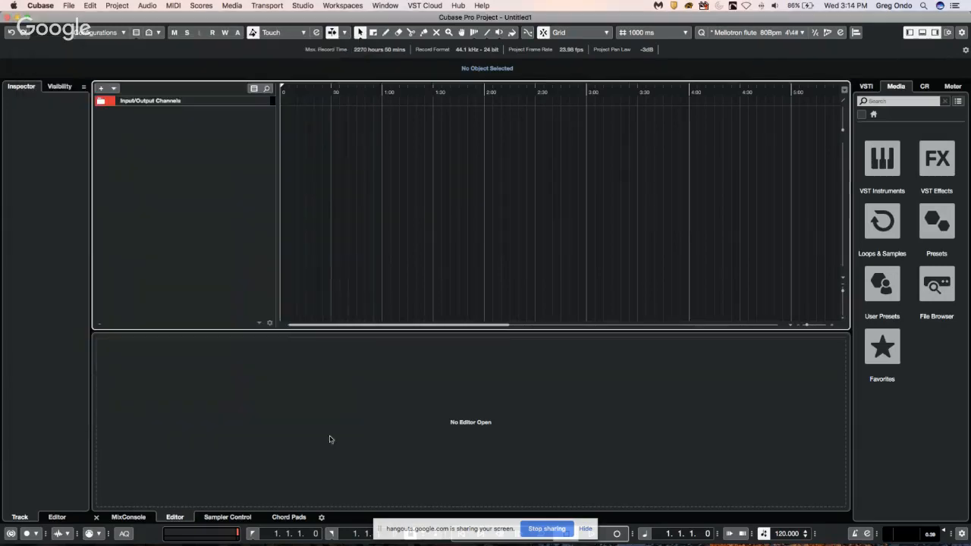
Add eight stereo audio tracks with the Talkback input and Stereo Out output, with Keep Dialog Open enabled.
{"action": "right_click", "coordinate": [175, 141]}
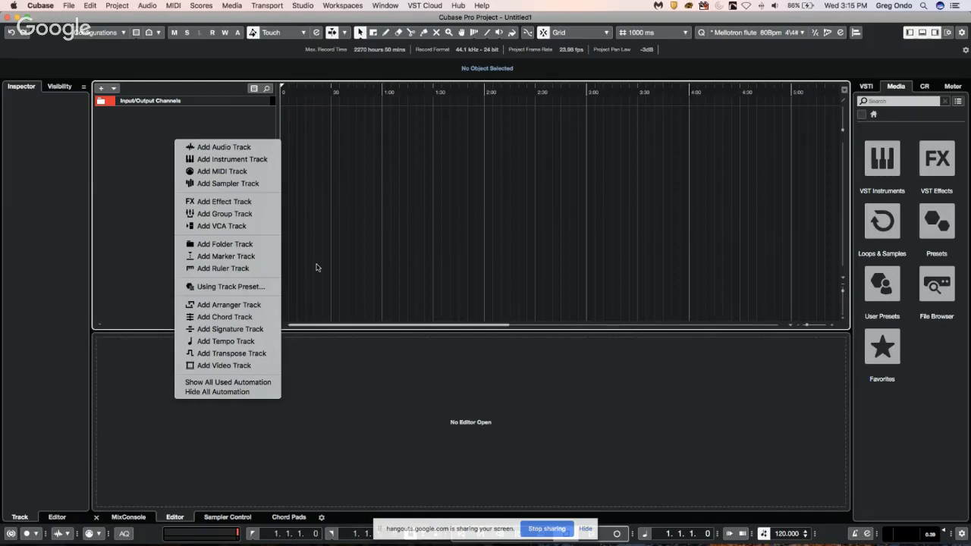
{"action": "right_click", "coordinate": [152, 148]}
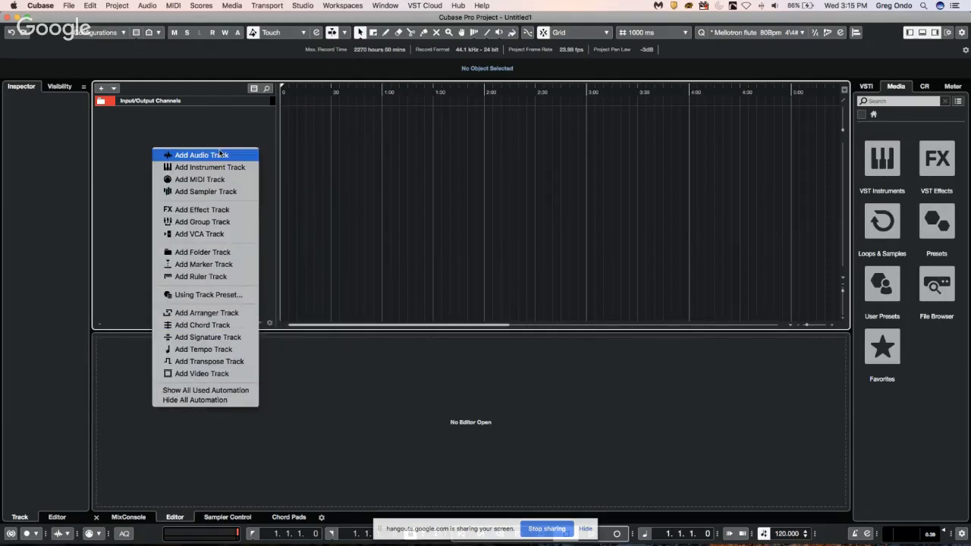
{"action": "left_click", "coordinate": [102, 91]}
{"action": "left_click", "coordinate": [102, 90]}
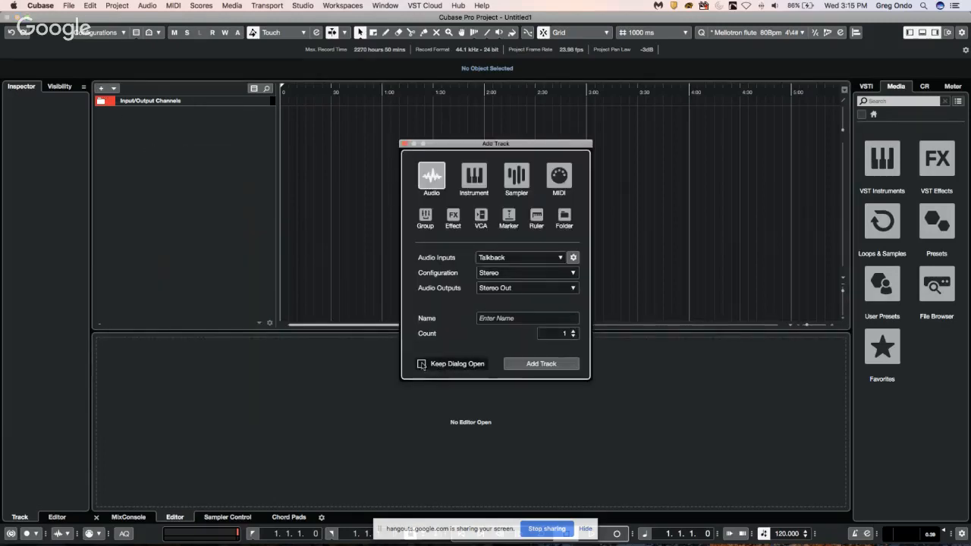
{"action": "scroll", "coordinate": [574, 334], "scroll_direction": "up", "scroll_amount": 5}
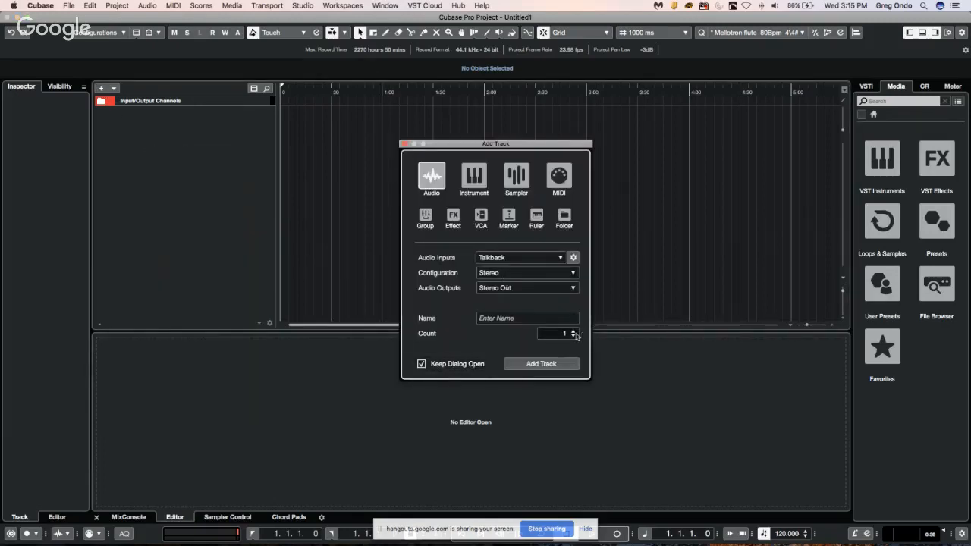
{"action": "scroll", "coordinate": [574, 333], "scroll_direction": "up", "scroll_amount": 2}
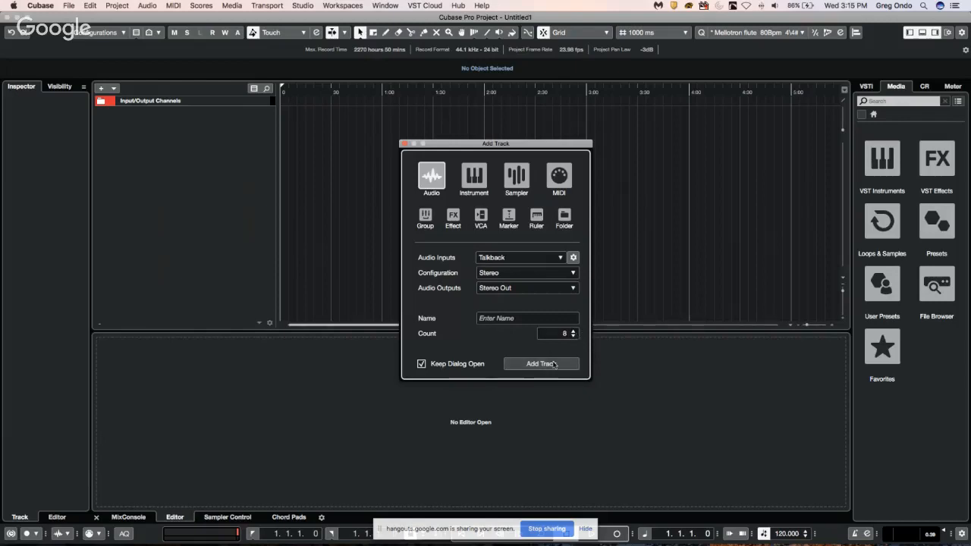
{"action": "left_click", "coordinate": [541, 363]}
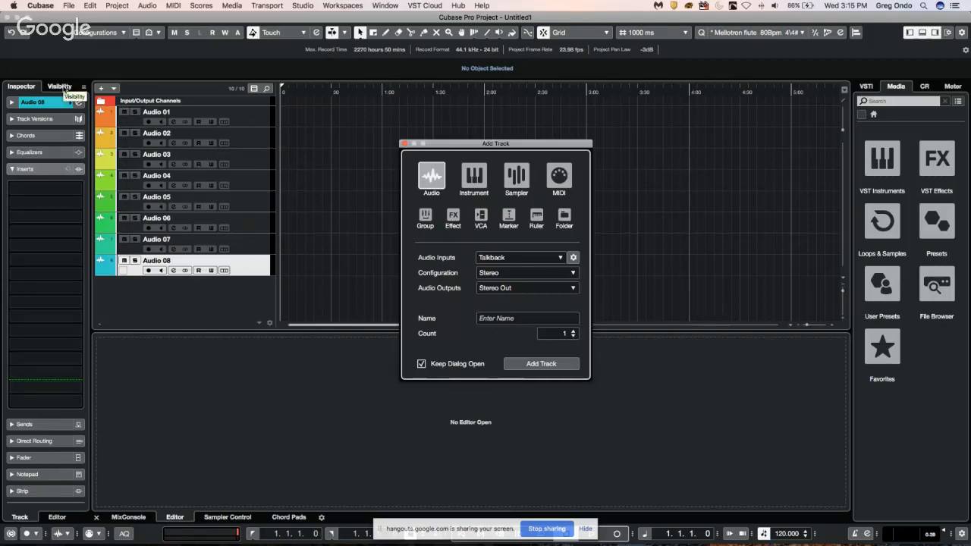
Save the current track visibility, with all eight audio tracks shown, as a configuration named 1.
{"action": "left_click", "coordinate": [128, 33]}
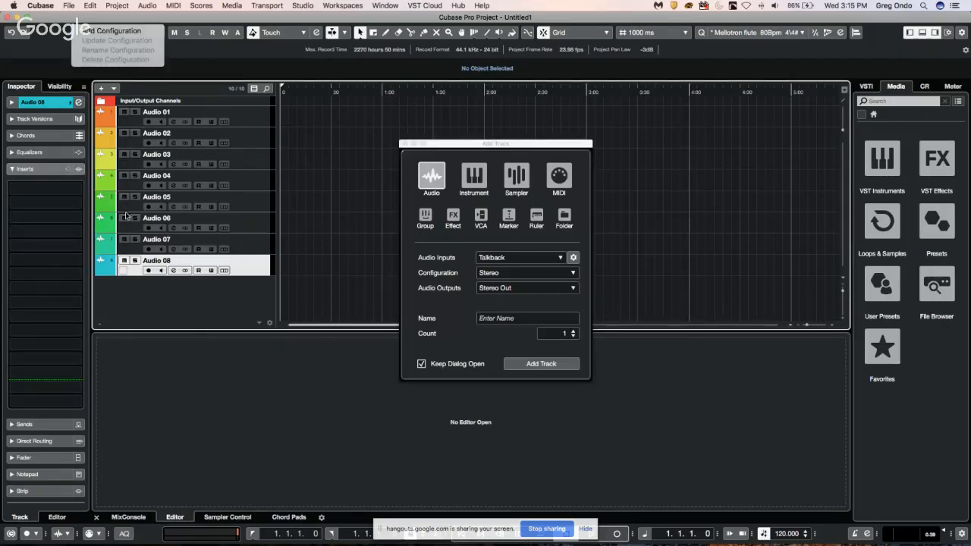
{"action": "left_click", "coordinate": [121, 33]}
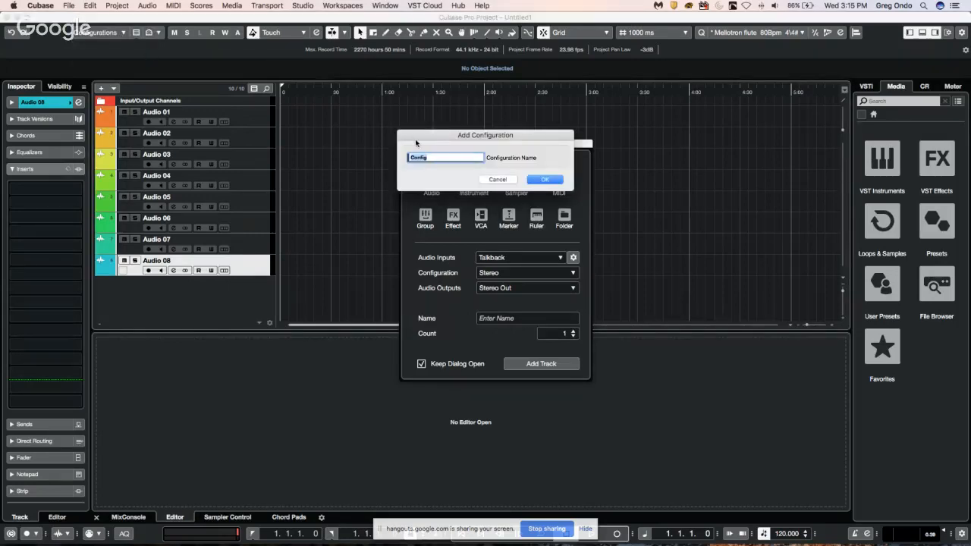
{"action": "type", "text": "1"}
{"action": "left_click", "coordinate": [546, 180]}
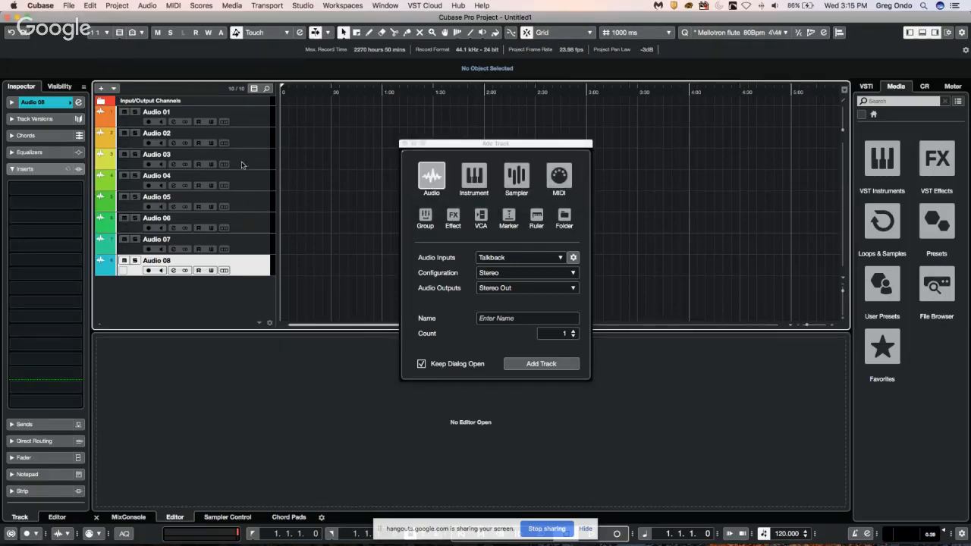
Select tracks Audio 01 to Audio 06 and hide them from the track list.
{"action": "left_click", "coordinate": [250, 123]}
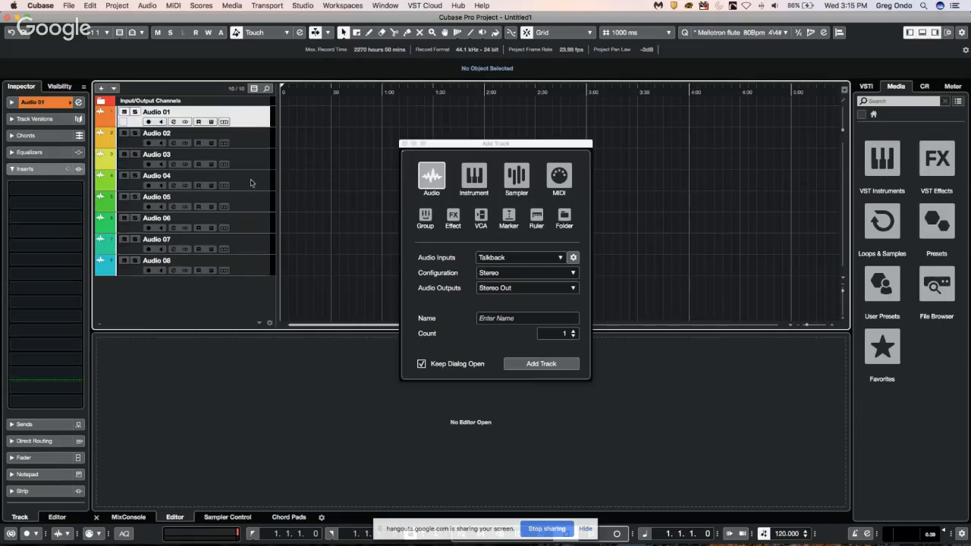
{"action": "left_click", "coordinate": [252, 231], "text": "shift"}
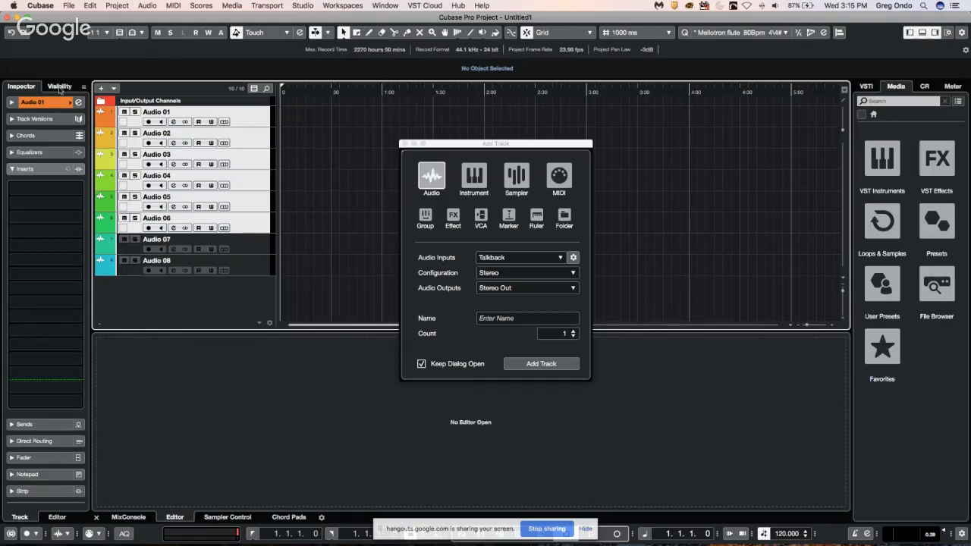
{"action": "left_click", "coordinate": [59, 87]}
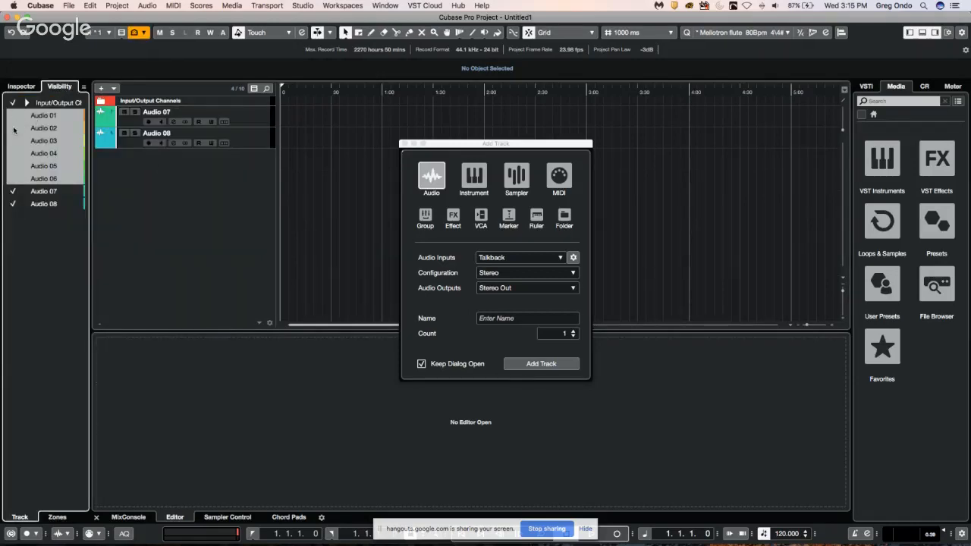
Save the reduced track visibility as a new configuration named test.
{"action": "left_click", "coordinate": [141, 35]}
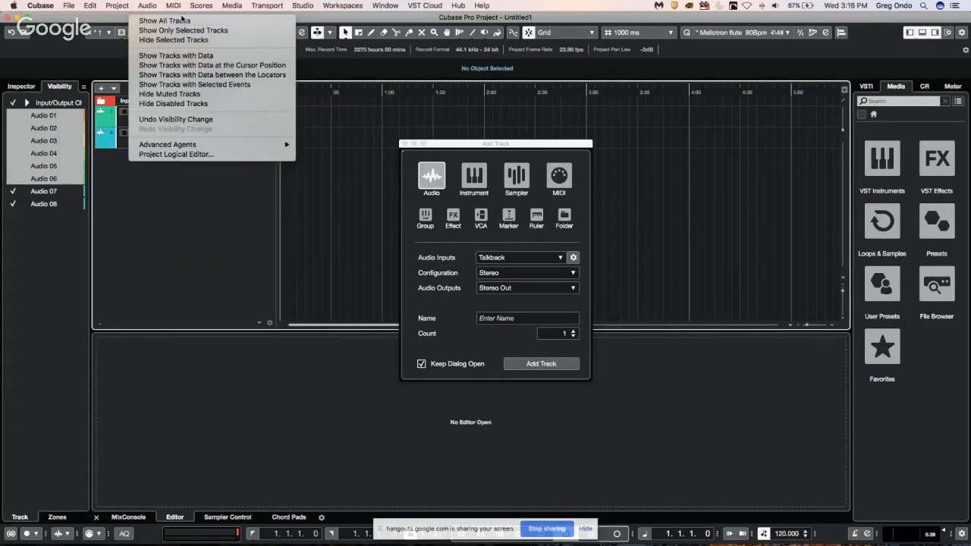
{"action": "left_click", "coordinate": [183, 171]}
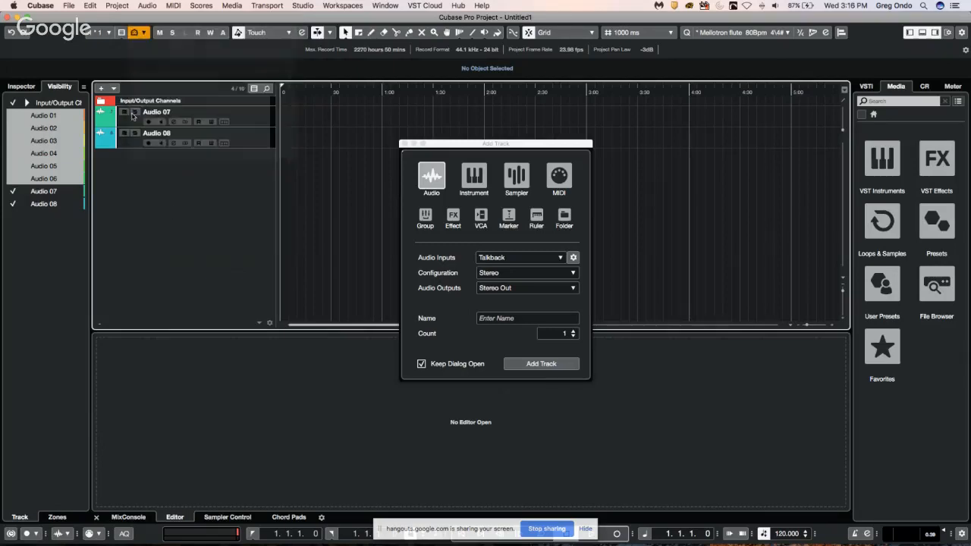
{"action": "left_click", "coordinate": [110, 34]}
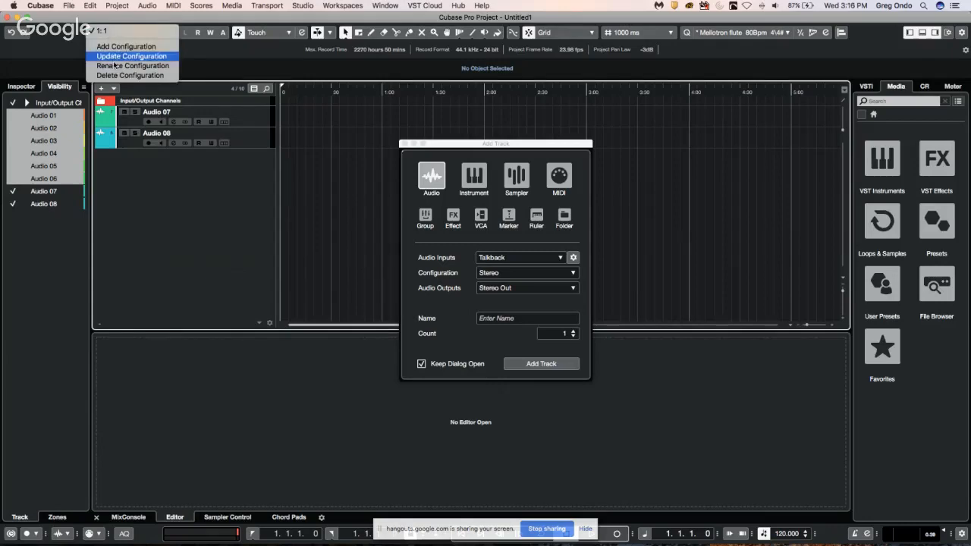
{"action": "left_click", "coordinate": [125, 46]}
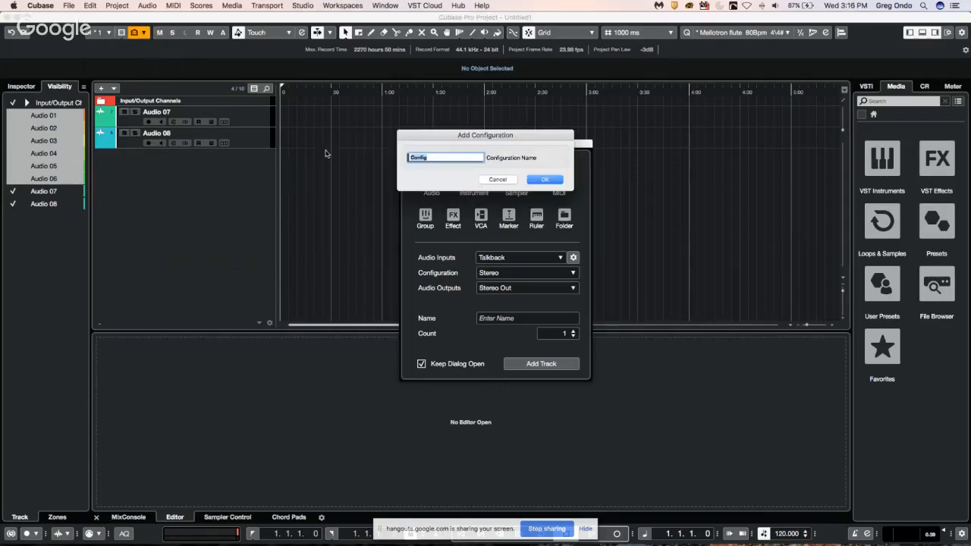
{"action": "type", "text": "test"}
{"action": "key", "text": "Return"}
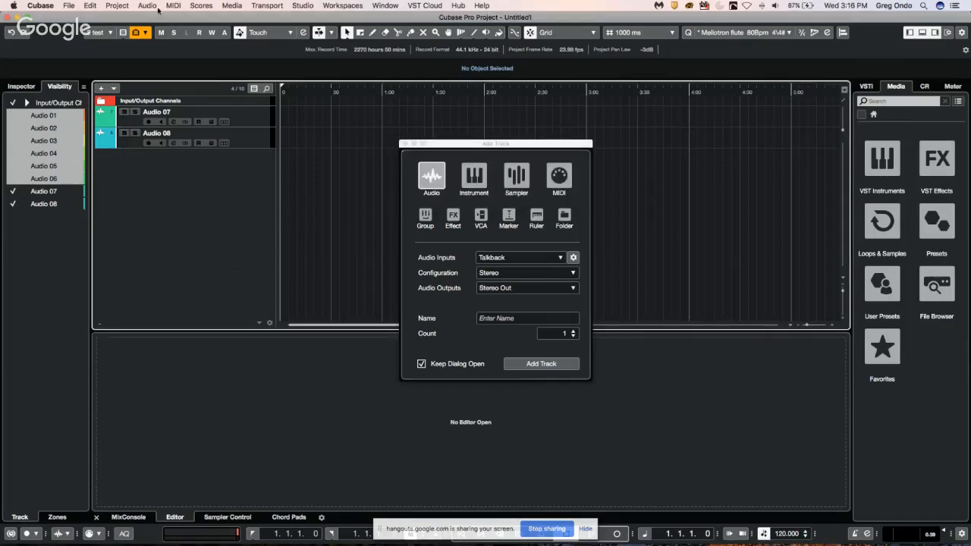
Recall track visibility configuration 1 and switch back to configuration test to compare them.
{"action": "left_click", "coordinate": [102, 33]}
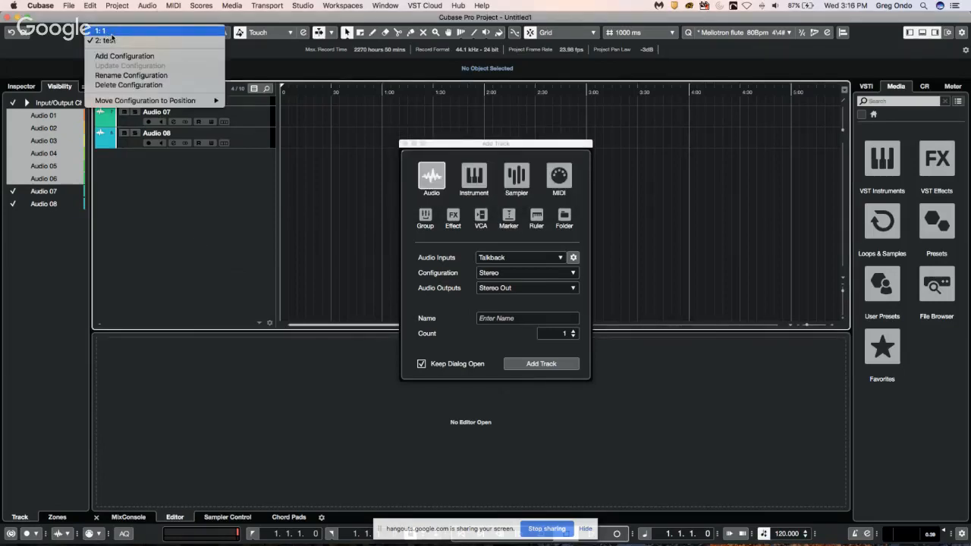
{"action": "left_click", "coordinate": [111, 35]}
{"action": "left_click", "coordinate": [111, 34]}
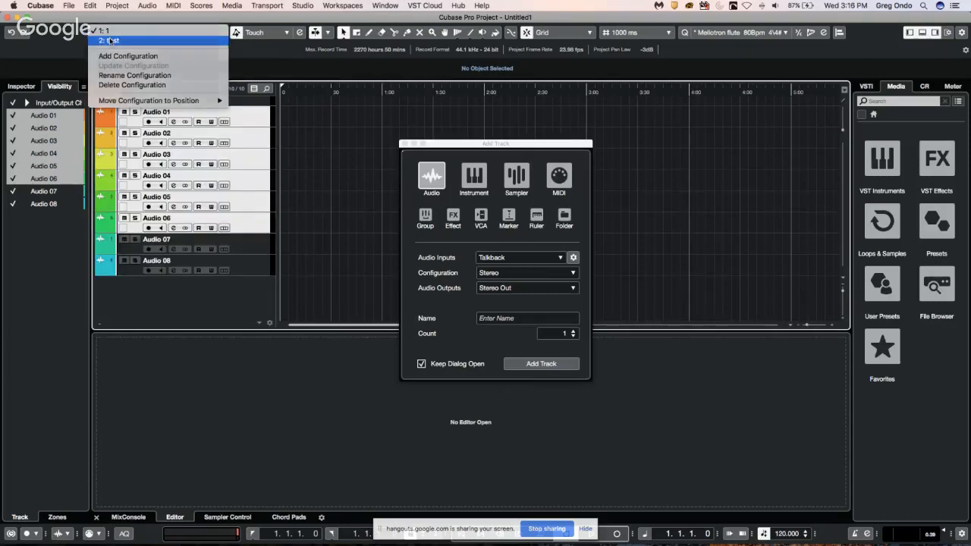
{"action": "left_click", "coordinate": [111, 40]}
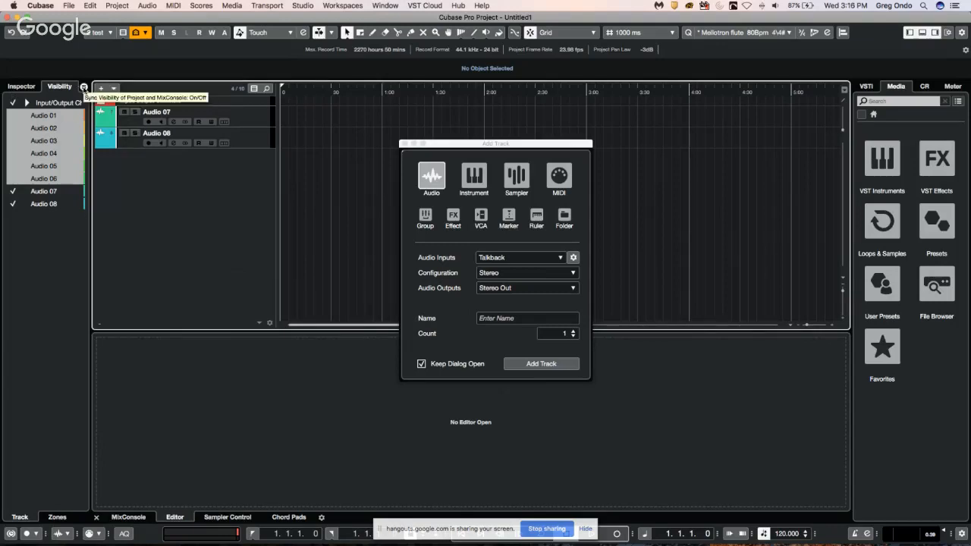
Sync the track visibility of the project with the first MixConsole and open that MixConsole.
{"action": "left_click", "coordinate": [83, 88]}
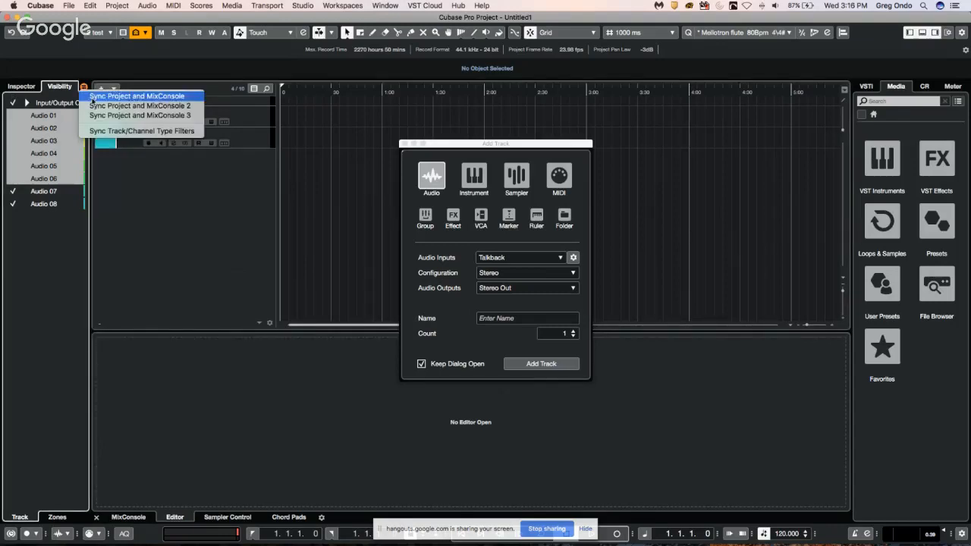
{"action": "left_click", "coordinate": [103, 96]}
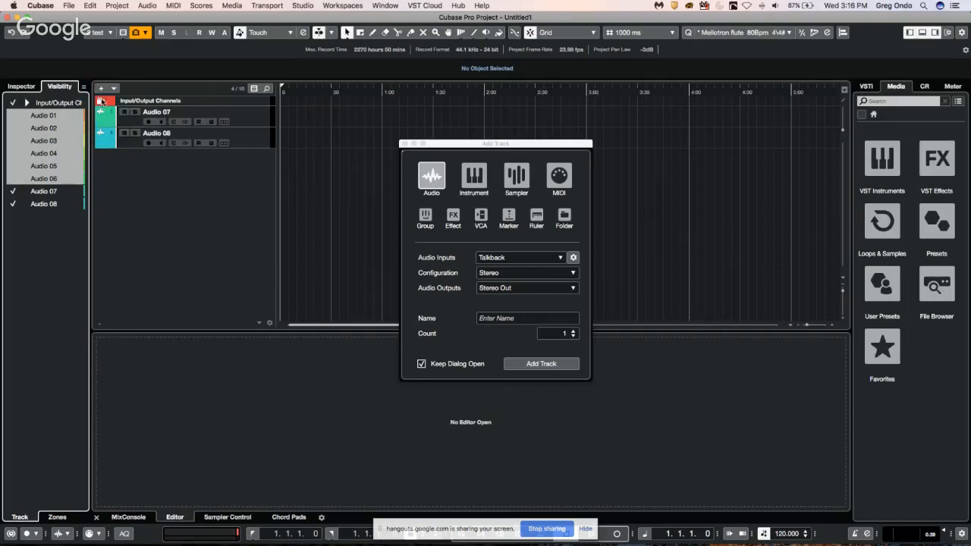
{"action": "left_click", "coordinate": [303, 6]}
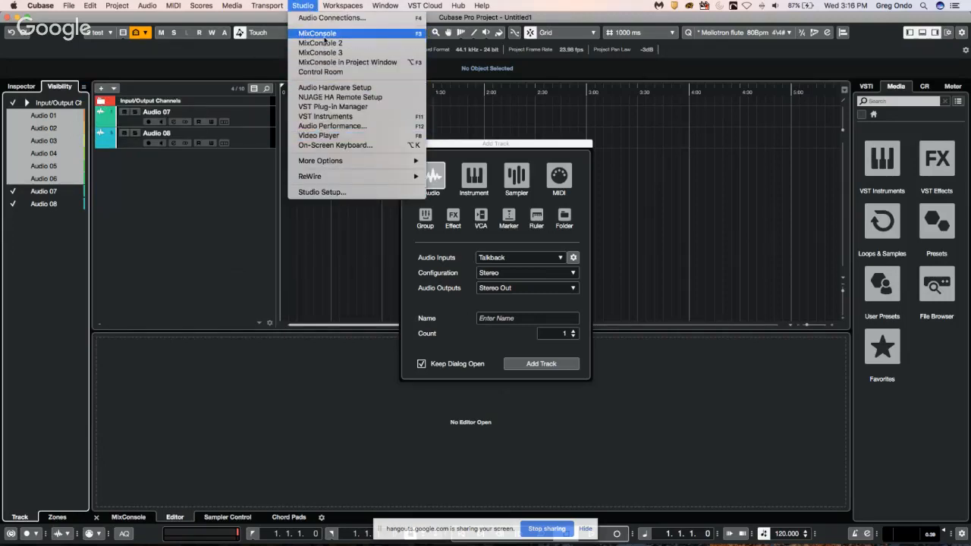
{"action": "left_click", "coordinate": [325, 36]}
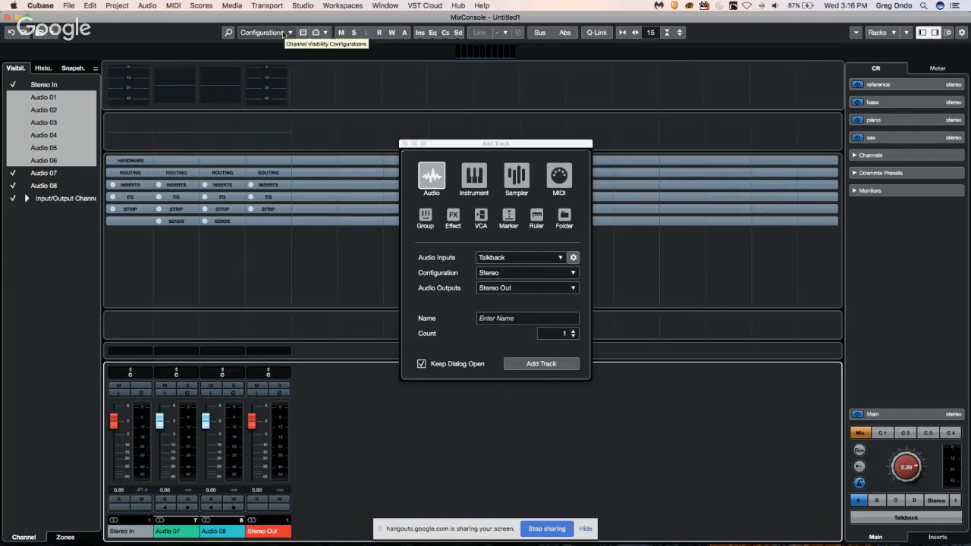
Check which channel visibility configurations the MixConsole offers and close the MixConsole.
{"action": "left_click", "coordinate": [284, 35]}
{"action": "left_click", "coordinate": [310, 93]}
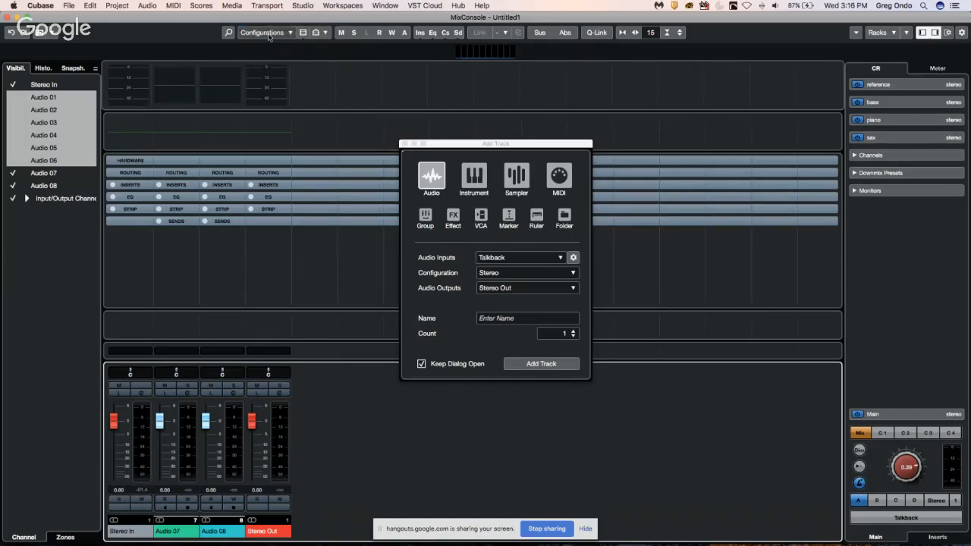
{"action": "left_click", "coordinate": [282, 34]}
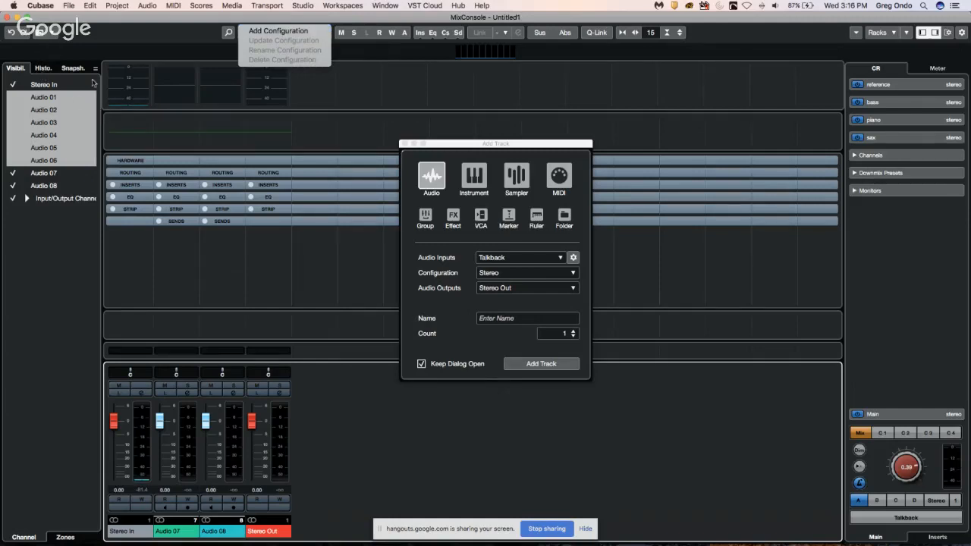
{"action": "left_click", "coordinate": [215, 307]}
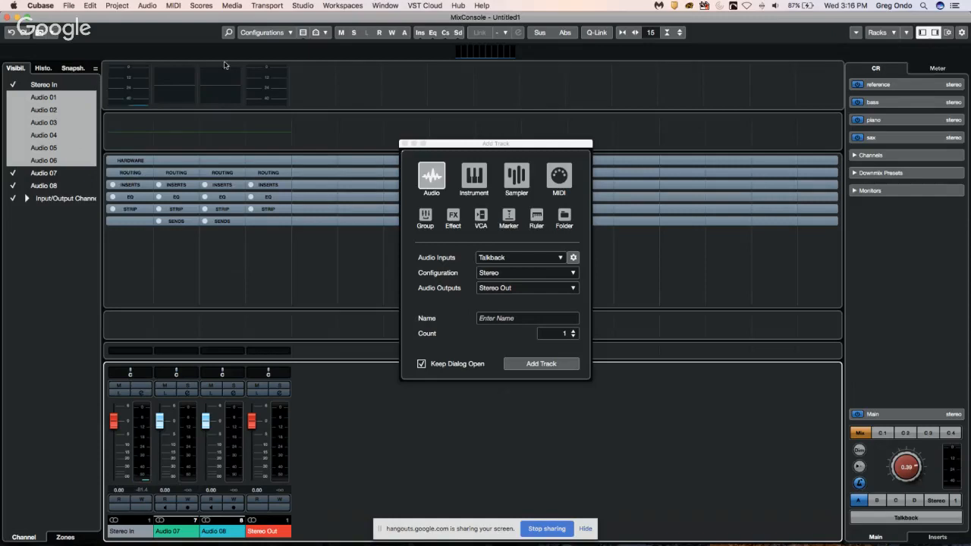
{"action": "left_click", "coordinate": [9, 18]}
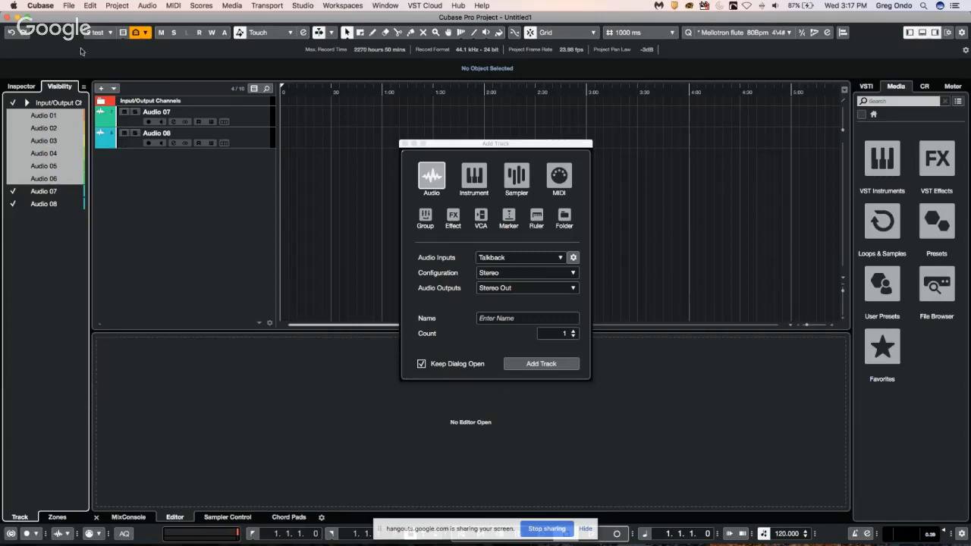
Add one instrument track with the LoopMash instrument, routed to Stereo Out, below the Audio 08 track.
{"action": "left_click", "coordinate": [244, 142]}
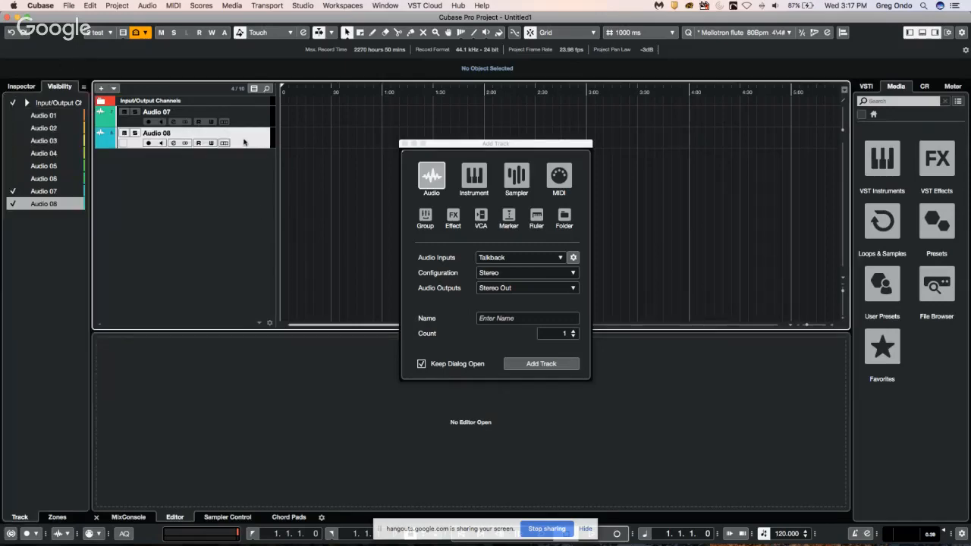
{"action": "right_click", "coordinate": [244, 141]}
{"action": "mouse_move", "coordinate": [269, 144]}
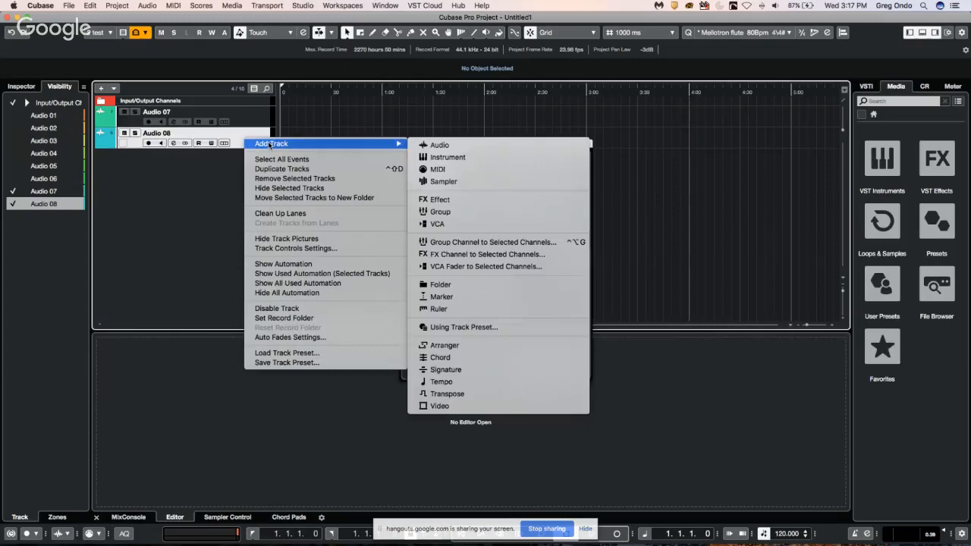
{"action": "left_click", "coordinate": [443, 162]}
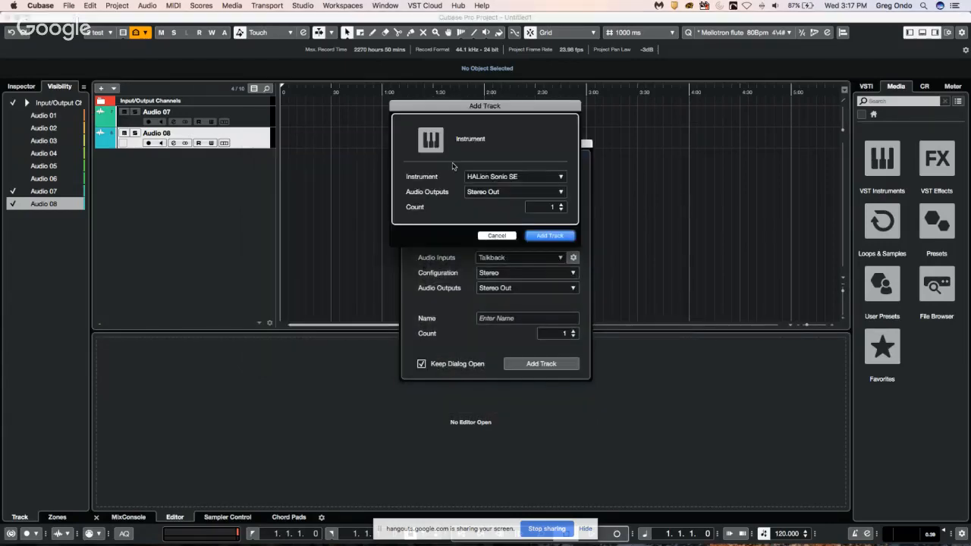
{"action": "left_click", "coordinate": [516, 178]}
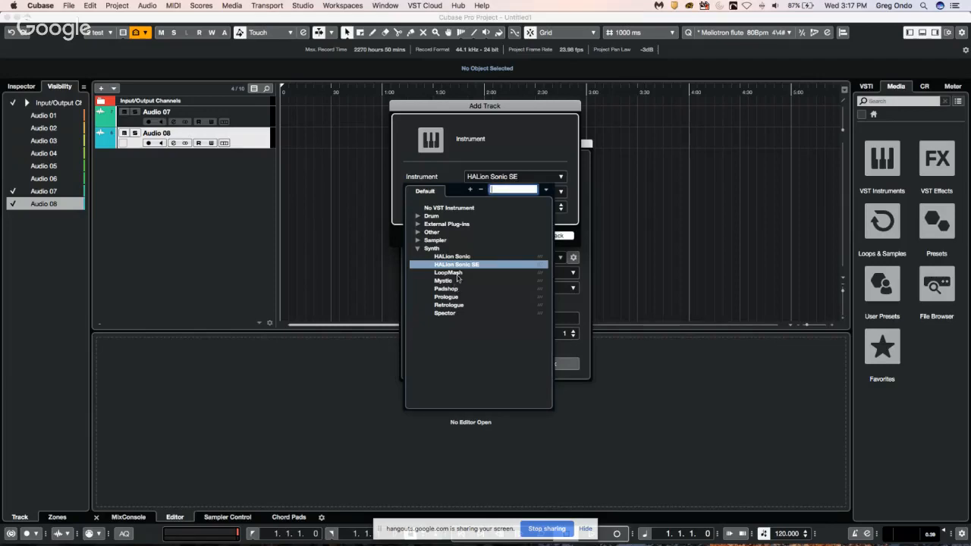
{"action": "left_click", "coordinate": [455, 272]}
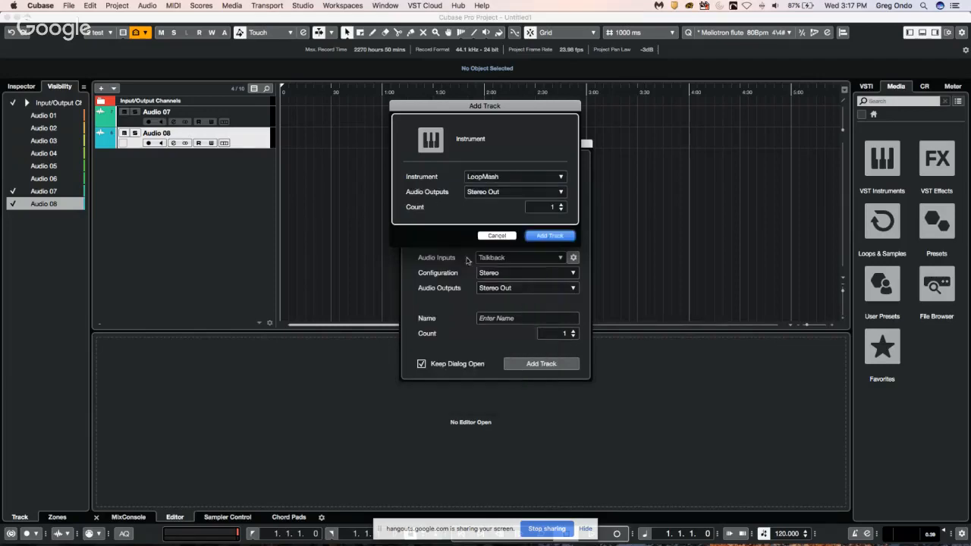
{"action": "left_click", "coordinate": [542, 237]}
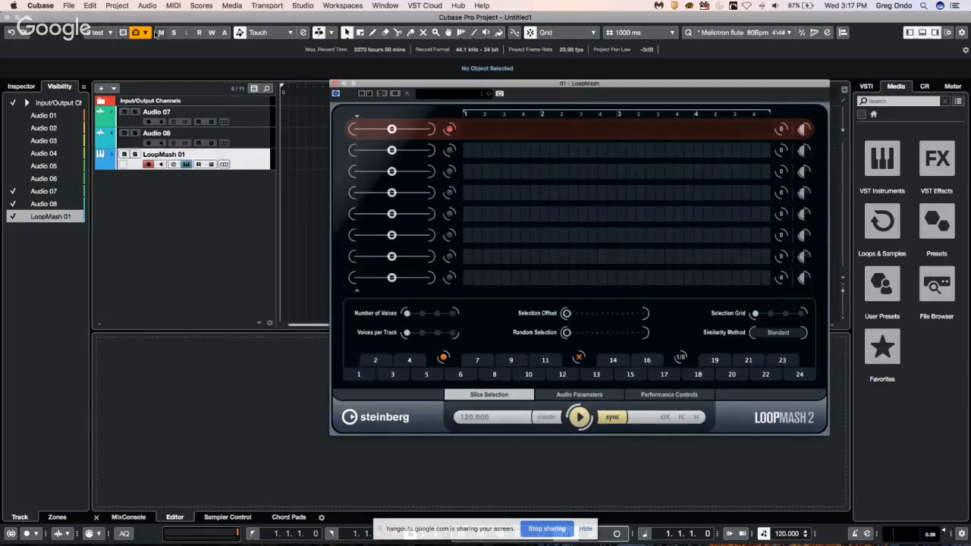
Recall track visibility configuration 1, then close the LoopMash instrument window and the Add Track dialog.
{"action": "left_click", "coordinate": [110, 33]}
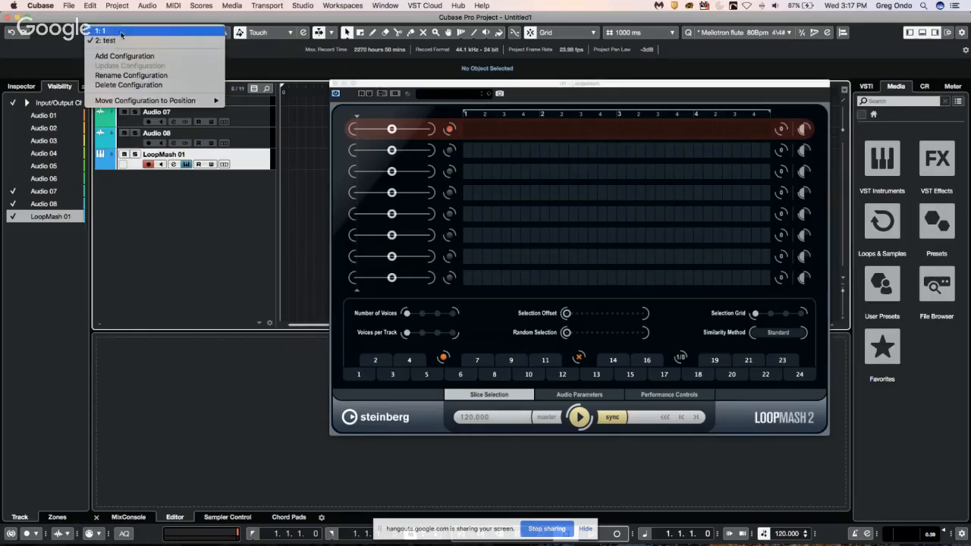
{"action": "left_click", "coordinate": [121, 32]}
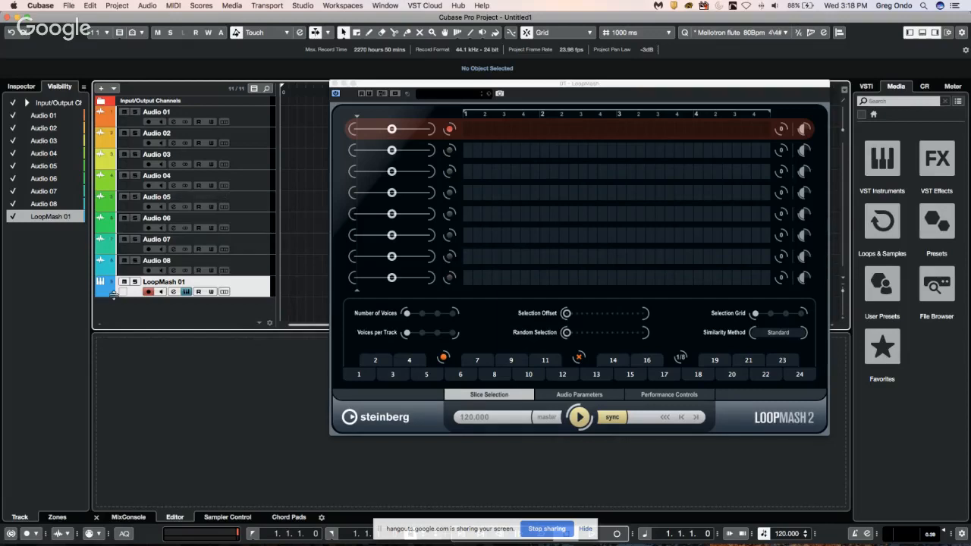
{"action": "left_click", "coordinate": [337, 83]}
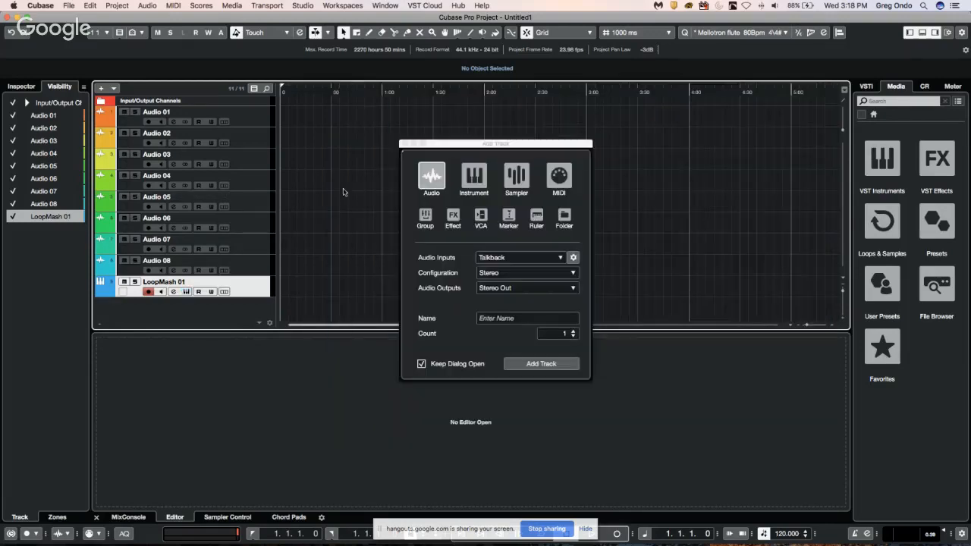
{"action": "left_click", "coordinate": [403, 142]}
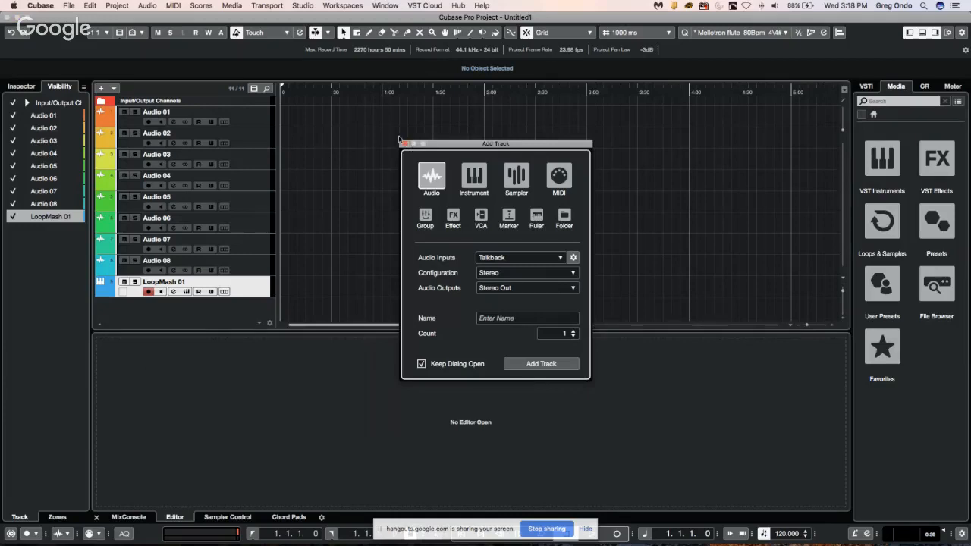
{"action": "left_click", "coordinate": [402, 143]}
Draw empty events about 1:37 long on Audio 03, 1:07 on Audio 05, 0:43 on Audio 06 and 1:42 on Audio 07.
{"action": "right_click", "coordinate": [337, 160]}
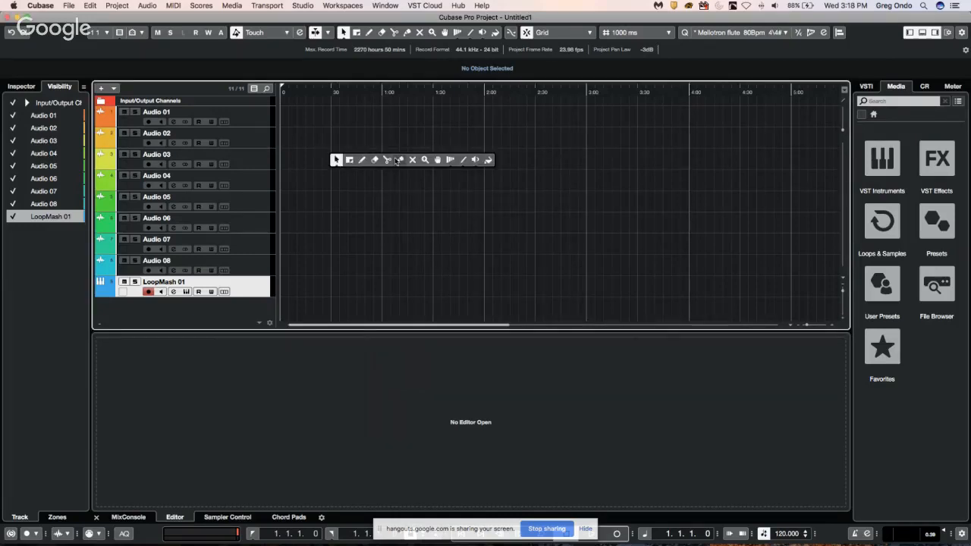
{"action": "left_click", "coordinate": [363, 161]}
{"action": "left_click_drag", "start_coordinate": [340, 157], "coordinate": [505, 158]}
{"action": "left_click_drag", "start_coordinate": [488, 201], "coordinate": [602, 200]}
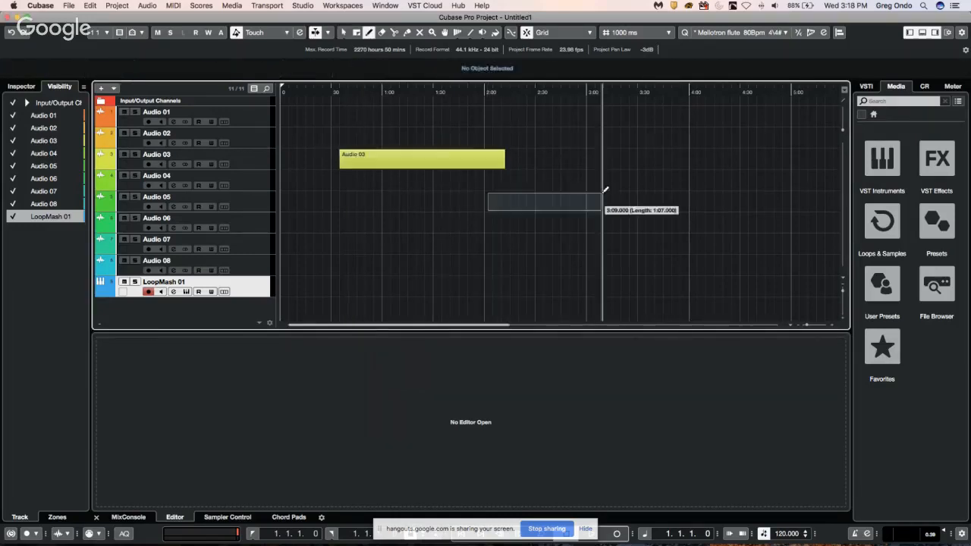
{"action": "left_click_drag", "start_coordinate": [445, 223], "coordinate": [517, 223]}
{"action": "left_click_drag", "start_coordinate": [415, 244], "coordinate": [585, 243]}
Set the locators to the Audio 06, Audio 03, Audio 07 and finally the Audio 05 event, one after another.
{"action": "right_click", "coordinate": [452, 206]}
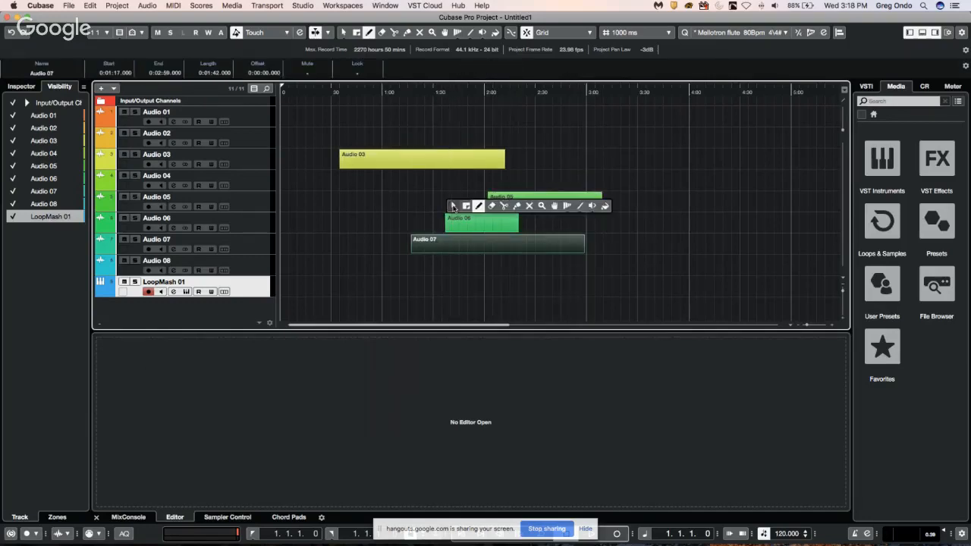
{"action": "left_click", "coordinate": [452, 207]}
{"action": "left_click", "coordinate": [474, 225]}
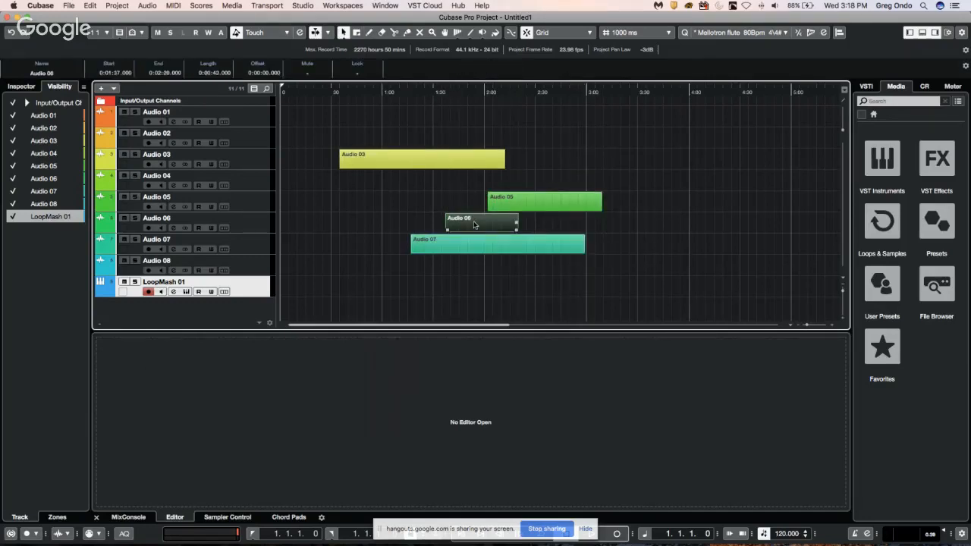
{"action": "key", "text": "p"}
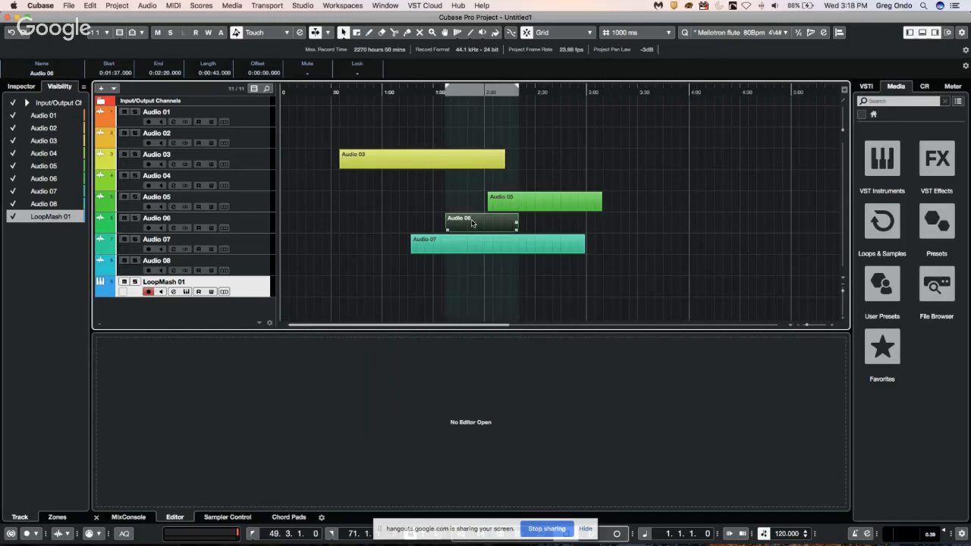
{"action": "left_click", "coordinate": [385, 159]}
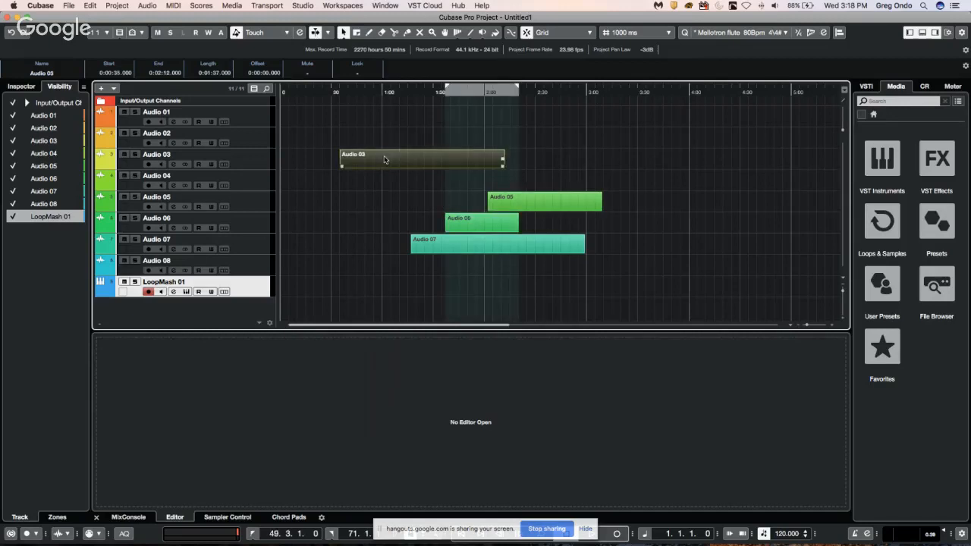
{"action": "key", "text": "p"}
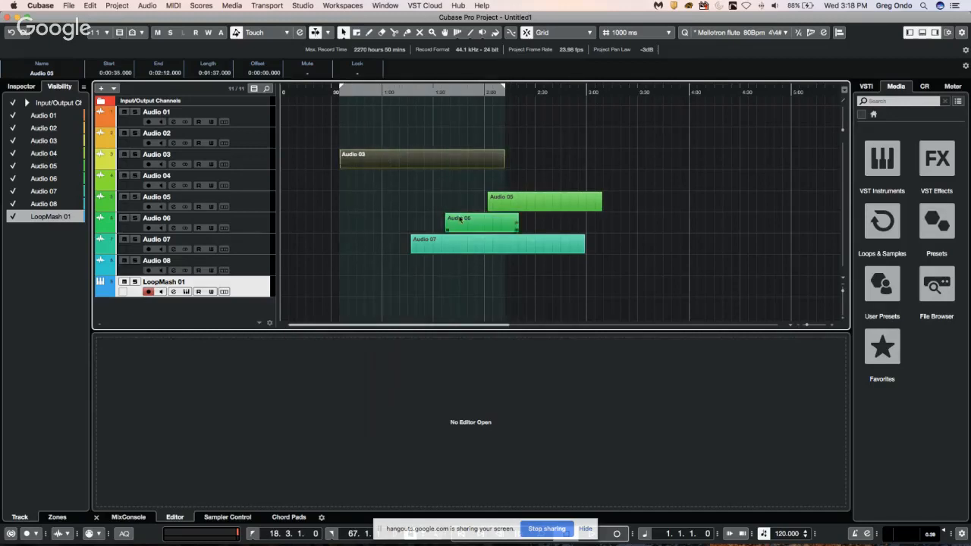
{"action": "left_click", "coordinate": [473, 243]}
{"action": "key", "text": "p"}
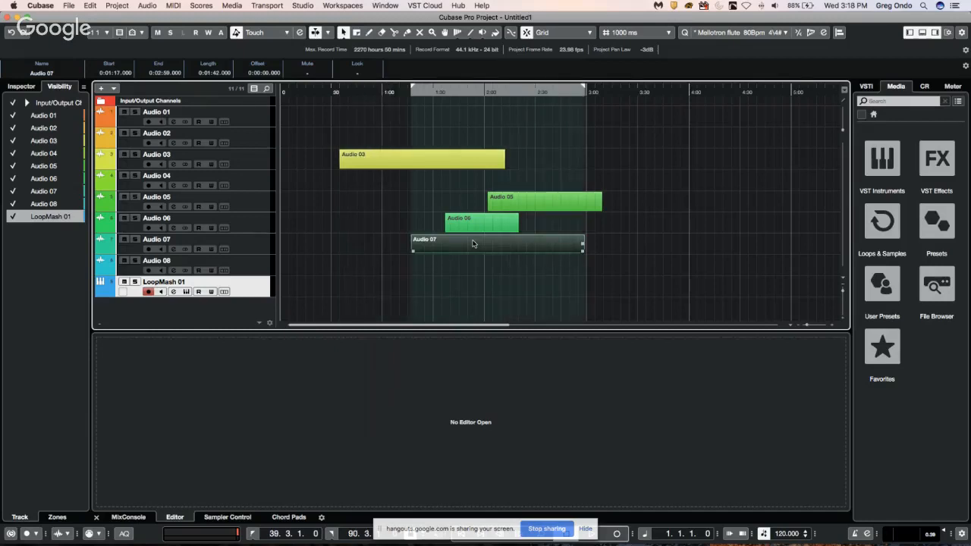
{"action": "left_click", "coordinate": [504, 205]}
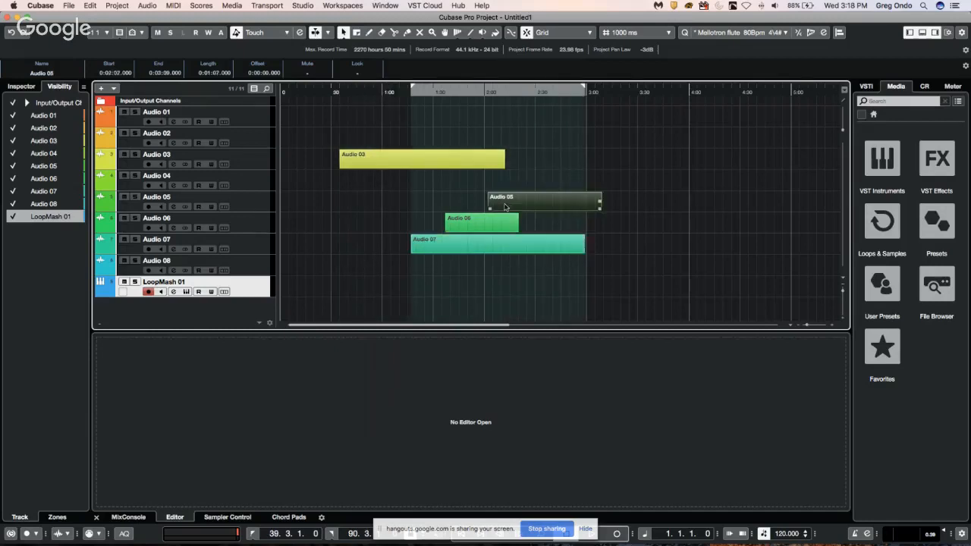
{"action": "key", "text": "p"}
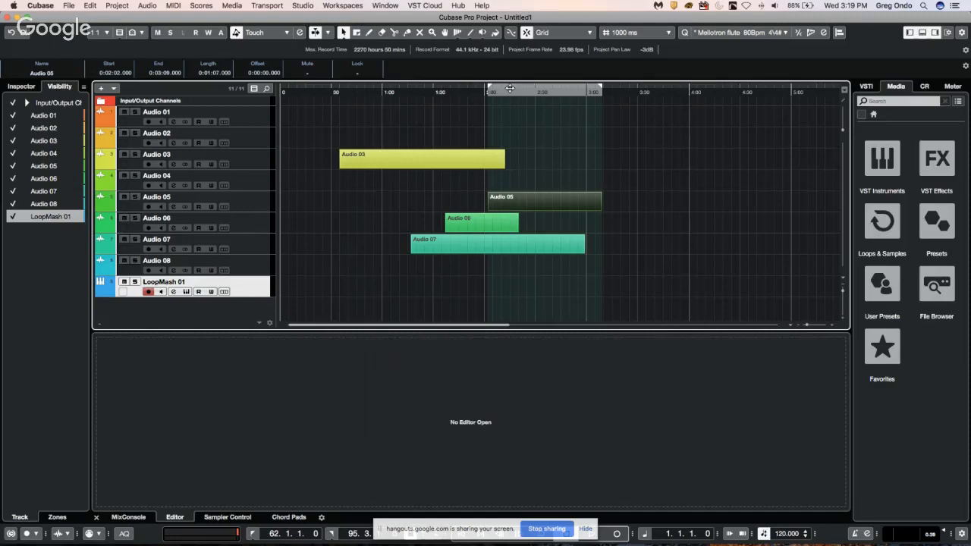
Examine the color set, preset and default-storing options of the Project Colors Setup and cancel the dialog.
{"action": "left_click", "coordinate": [90, 6]}
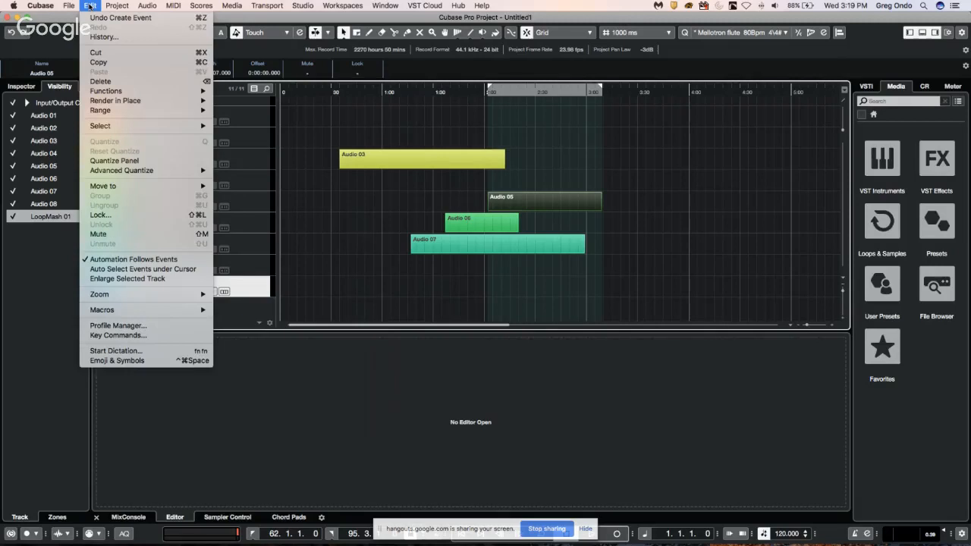
{"action": "mouse_move", "coordinate": [118, 8]}
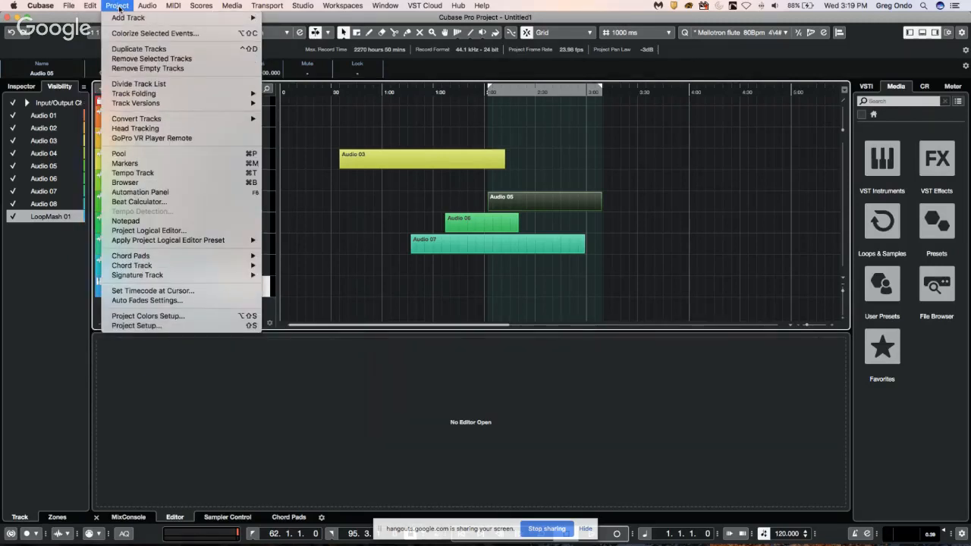
{"action": "left_click", "coordinate": [138, 317]}
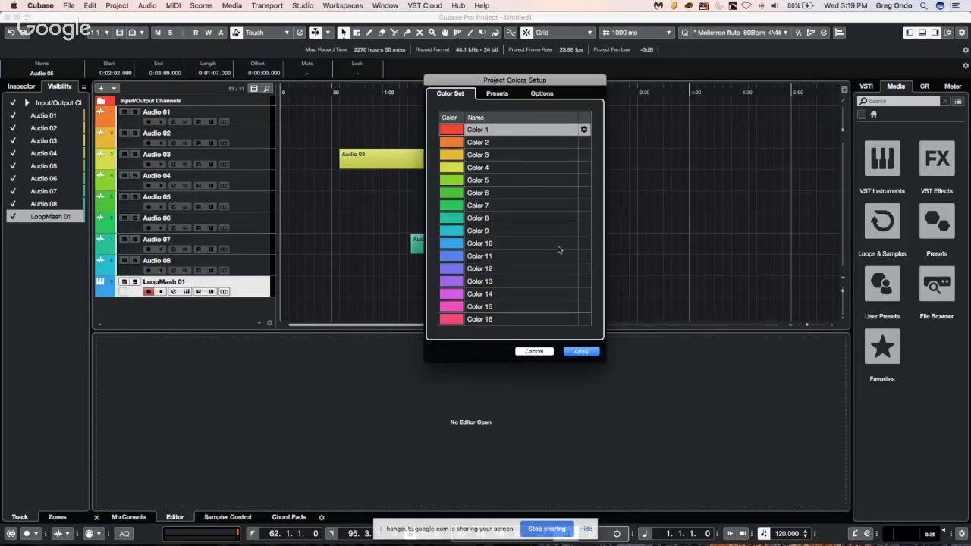
{"action": "left_click", "coordinate": [537, 94]}
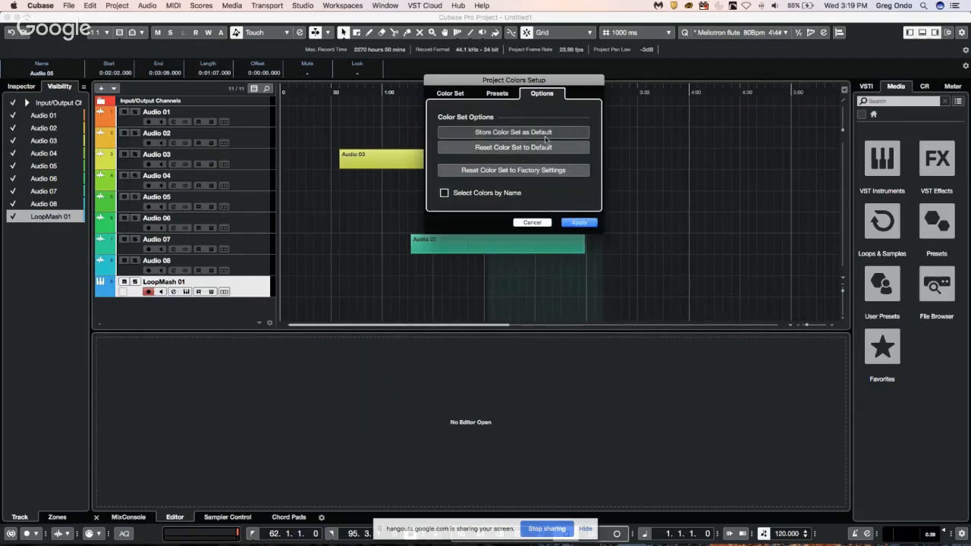
{"action": "left_click", "coordinate": [496, 94]}
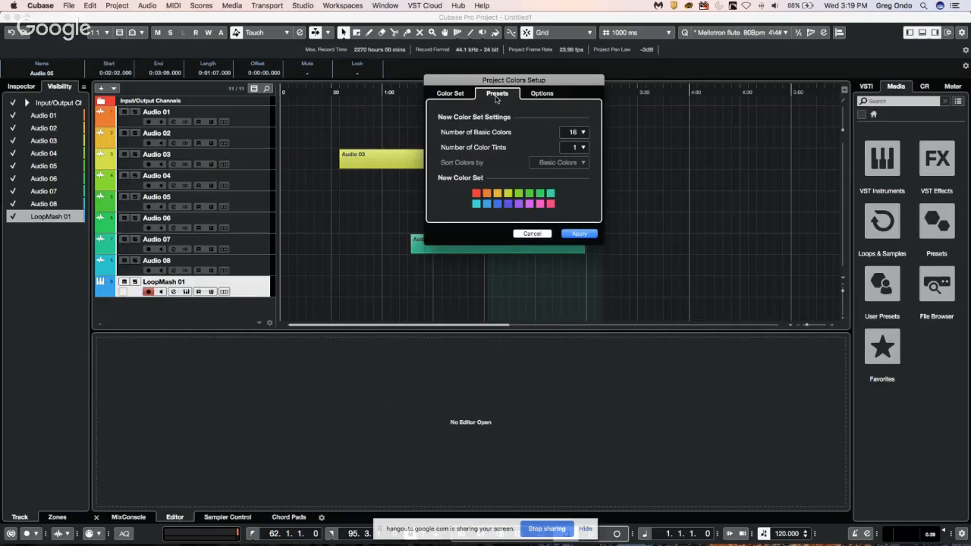
{"action": "left_click", "coordinate": [450, 93]}
{"action": "left_click", "coordinate": [541, 94]}
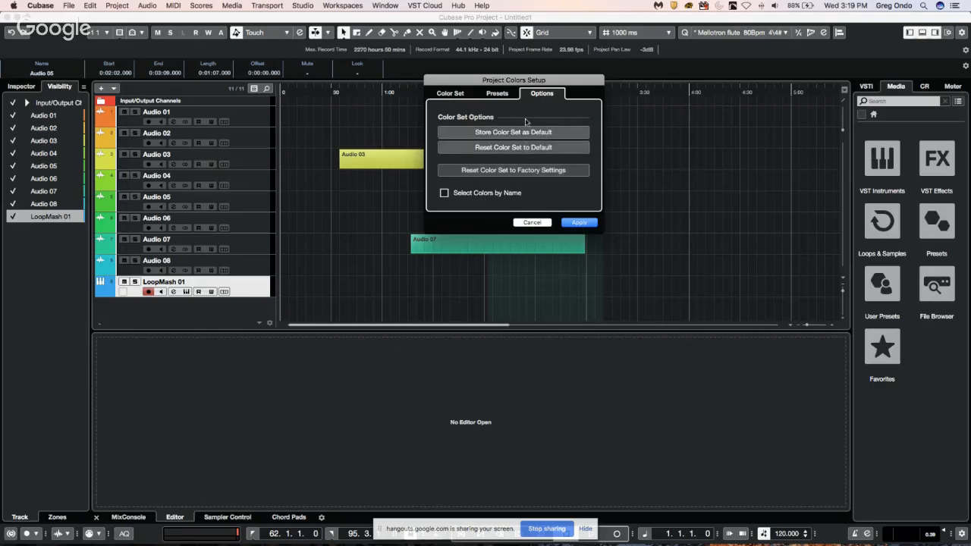
{"action": "left_click", "coordinate": [541, 225]}
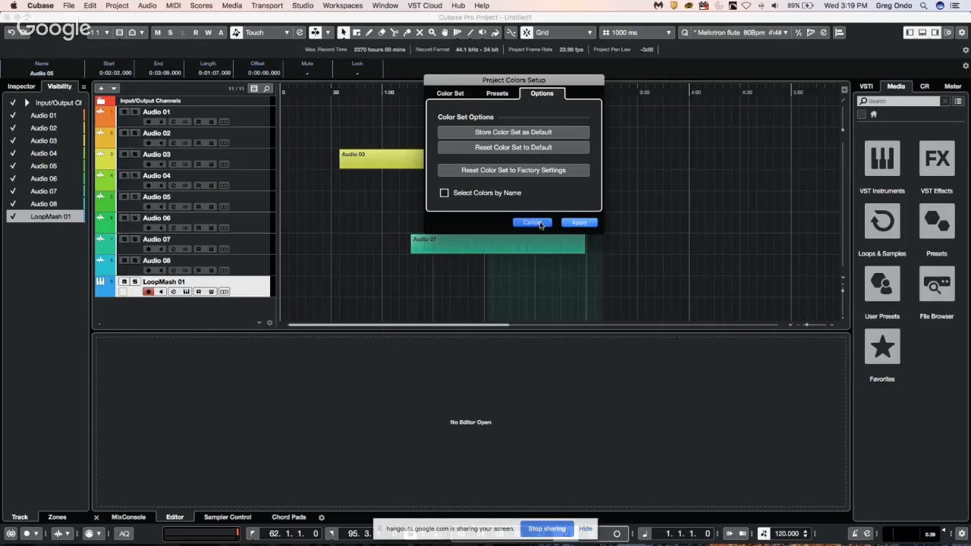
Reopen the Project Colors Setup, inspect the color picker of Color 1, the presets and the options, and cancel without changes.
{"action": "left_click", "coordinate": [90, 6]}
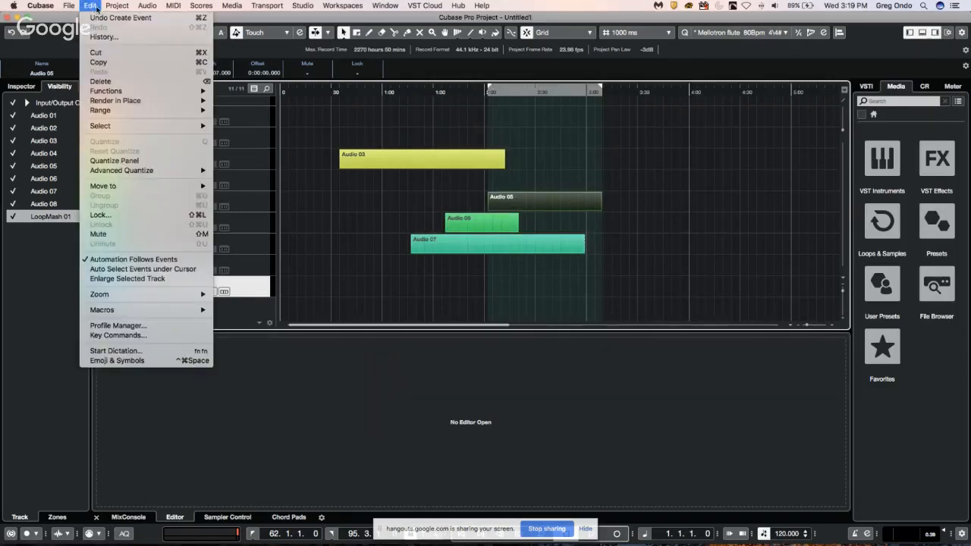
{"action": "mouse_move", "coordinate": [116, 6]}
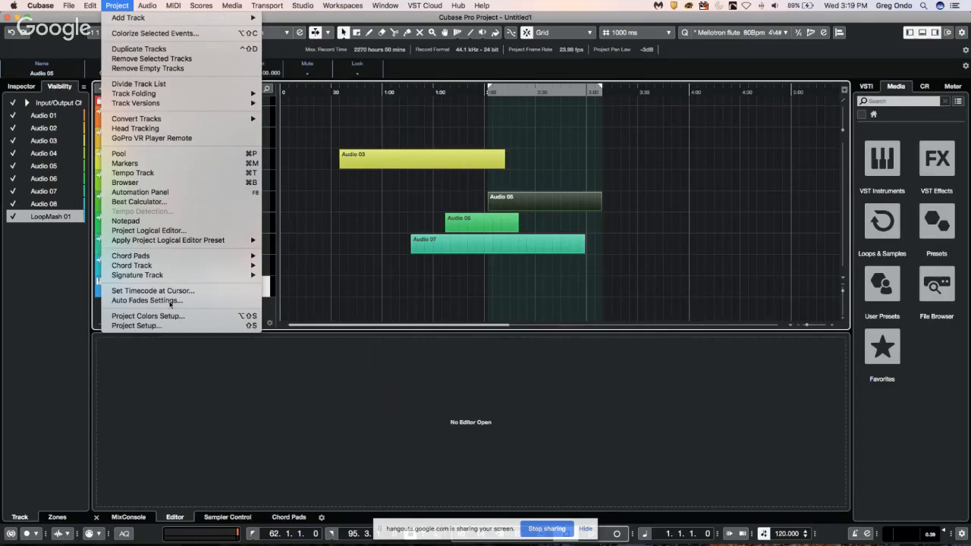
{"action": "left_click", "coordinate": [201, 316]}
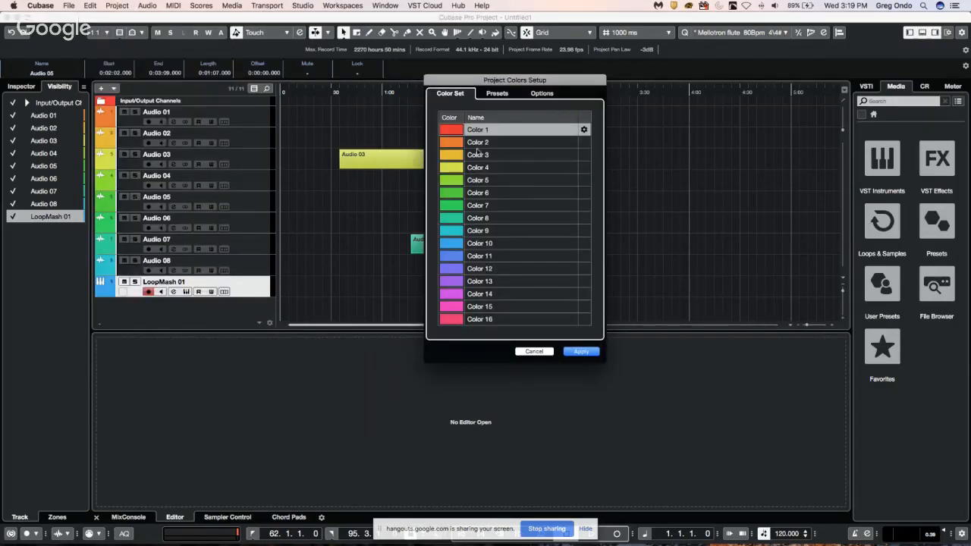
{"action": "left_click", "coordinate": [449, 130]}
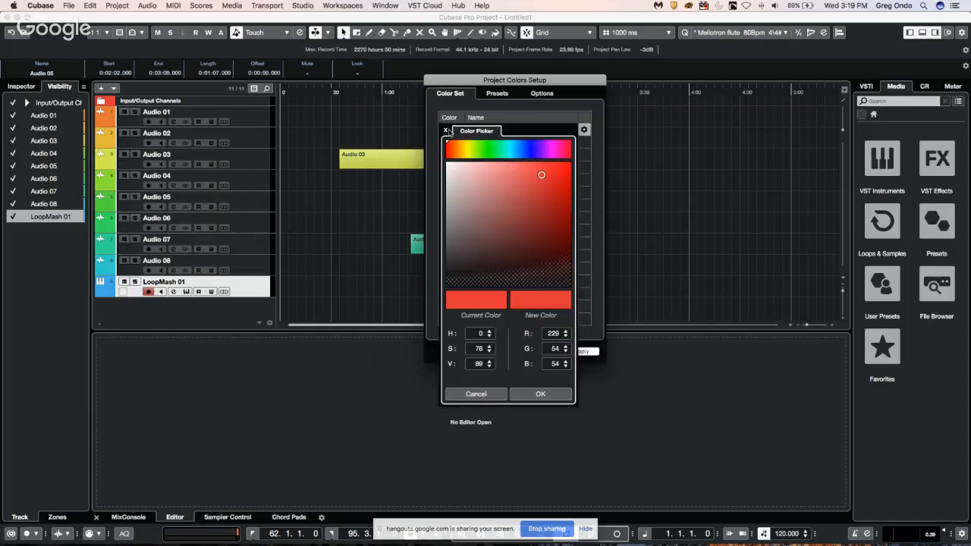
{"action": "left_click", "coordinate": [510, 116]}
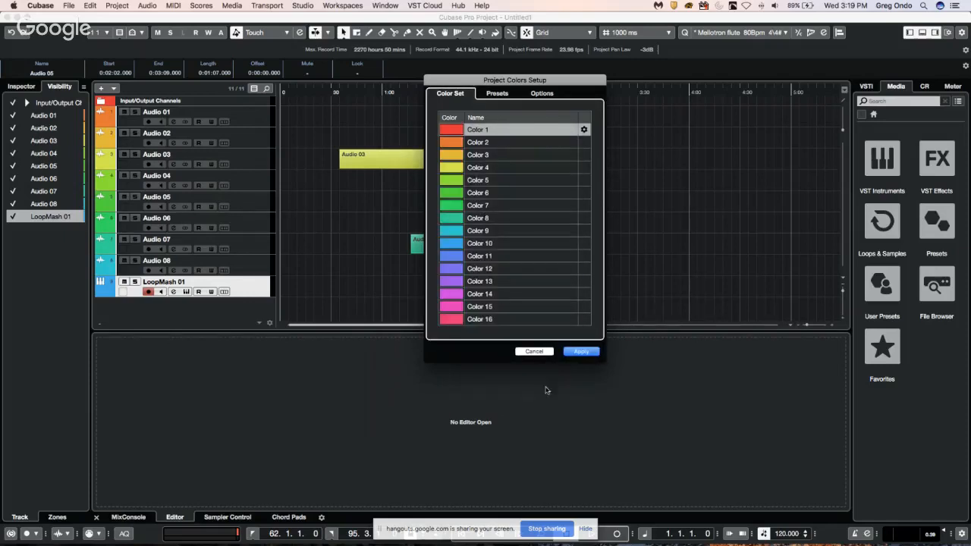
{"action": "left_click", "coordinate": [496, 93]}
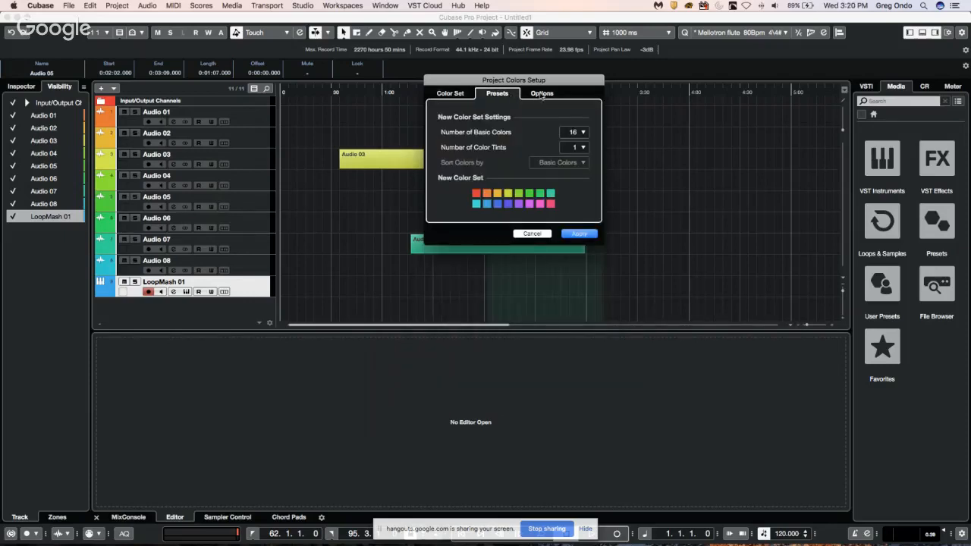
{"action": "left_click", "coordinate": [541, 94]}
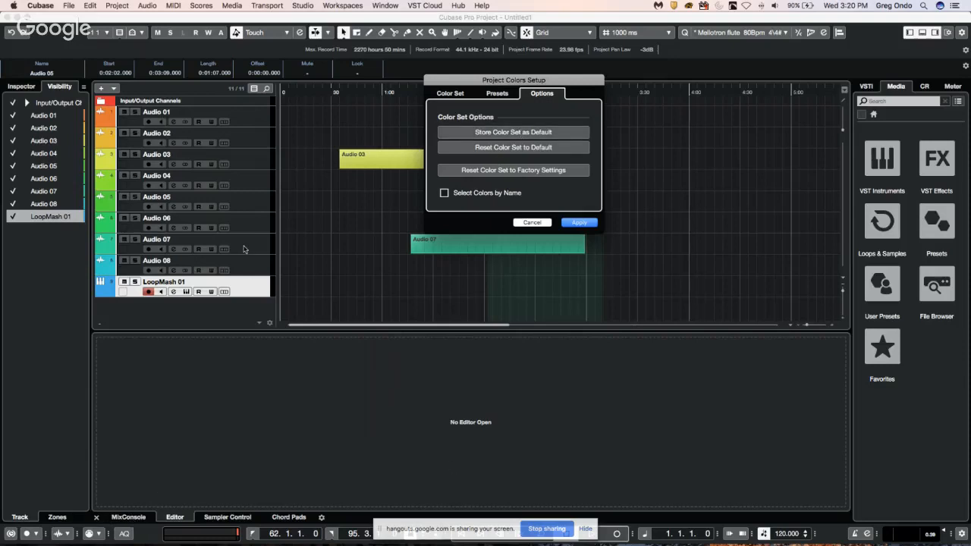
{"action": "left_click", "coordinate": [525, 222]}
Examine the track version commands available for Audio 06 and dismiss them.
{"action": "left_click", "coordinate": [224, 227]}
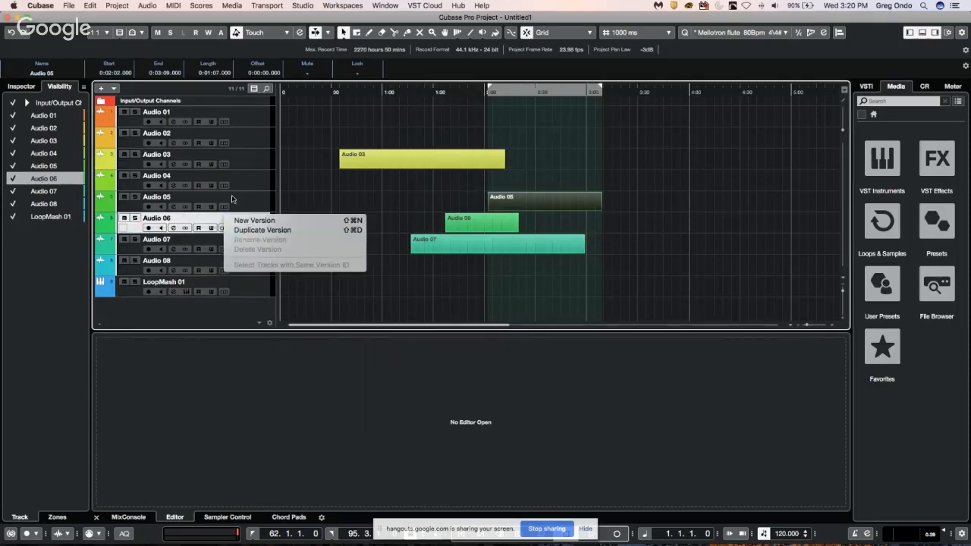
{"action": "left_click", "coordinate": [240, 200]}
Show the MixConsole in the lower zone and examine the commands offered for its channels.
{"action": "left_click", "coordinate": [133, 518]}
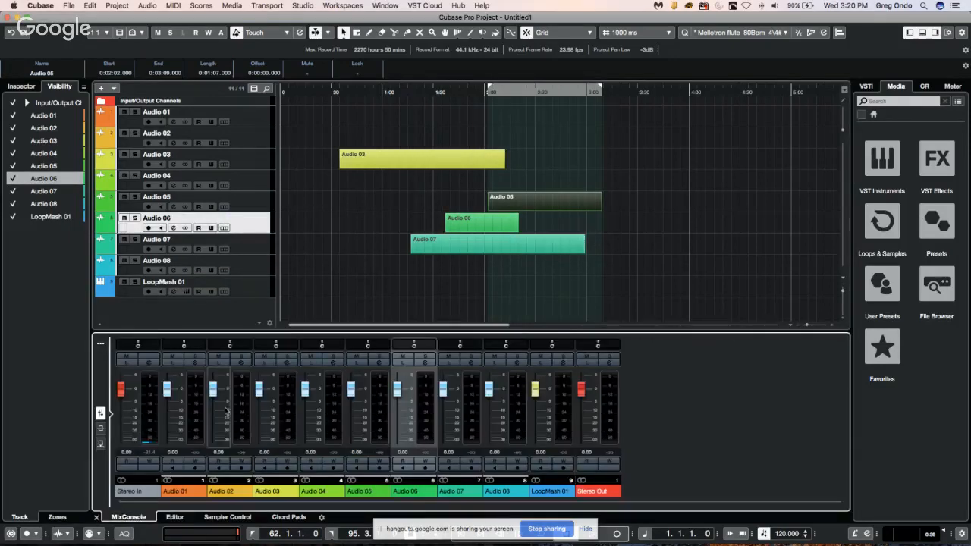
{"action": "right_click", "coordinate": [193, 409]}
{"action": "mouse_move", "coordinate": [256, 534]}
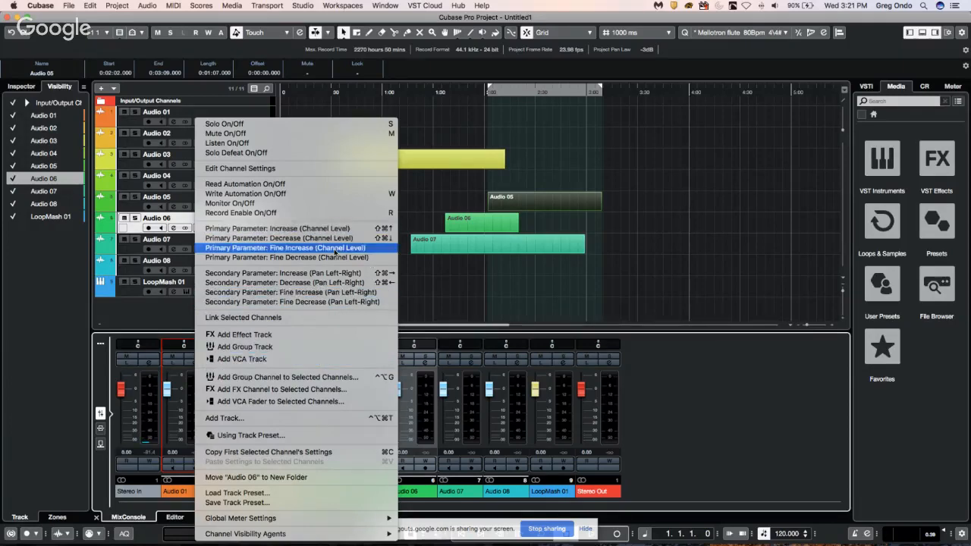
{"action": "left_click", "coordinate": [138, 233]}
Add one stereo audio track below Audio 06 with Talkback as input and Stereo Out as output.
{"action": "right_click", "coordinate": [137, 233]}
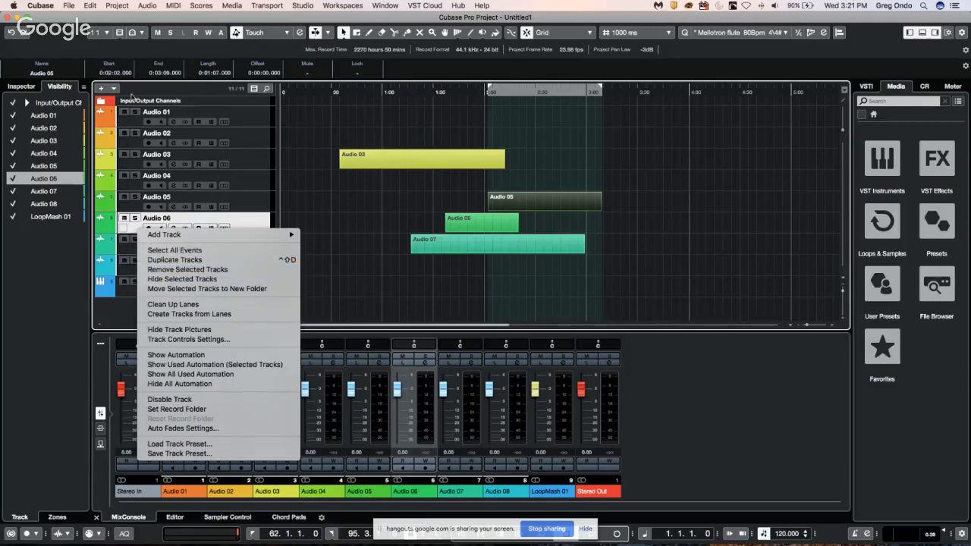
{"action": "left_click", "coordinate": [168, 102]}
{"action": "left_click", "coordinate": [101, 88]}
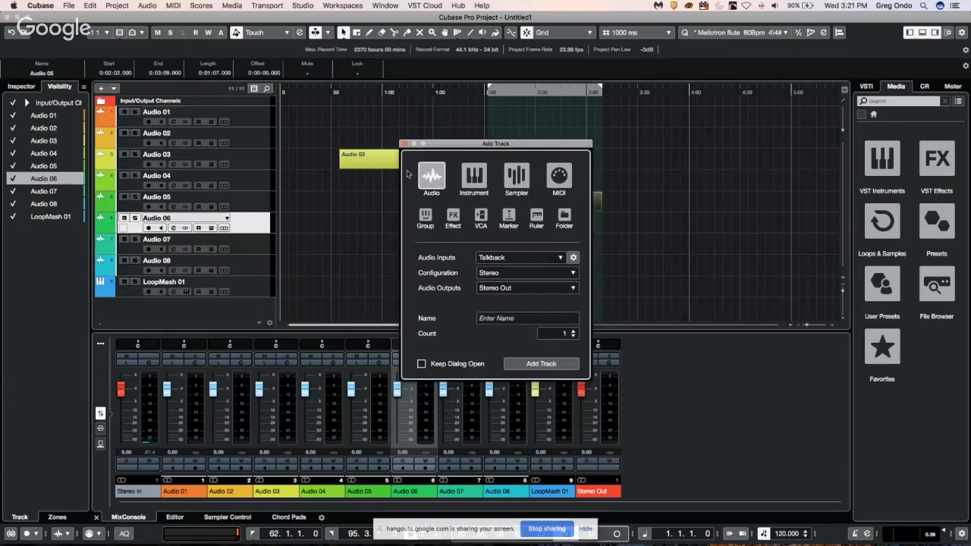
{"action": "left_click", "coordinate": [557, 366]}
{"action": "left_click", "coordinate": [557, 365]}
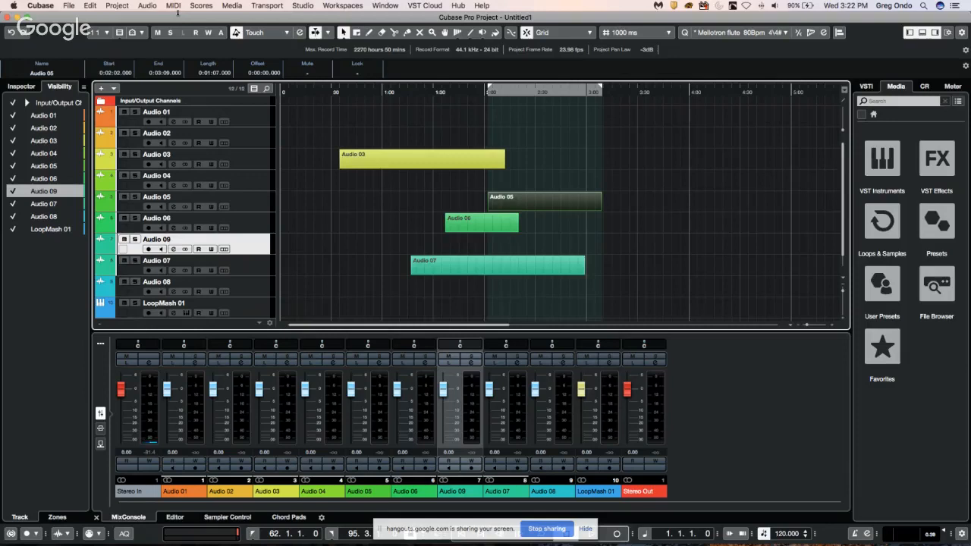
Open the Export Audio Mixdown dialog and review the available file types, keeping MPEG 1 Layer 3 File.
{"action": "left_click", "coordinate": [75, 8]}
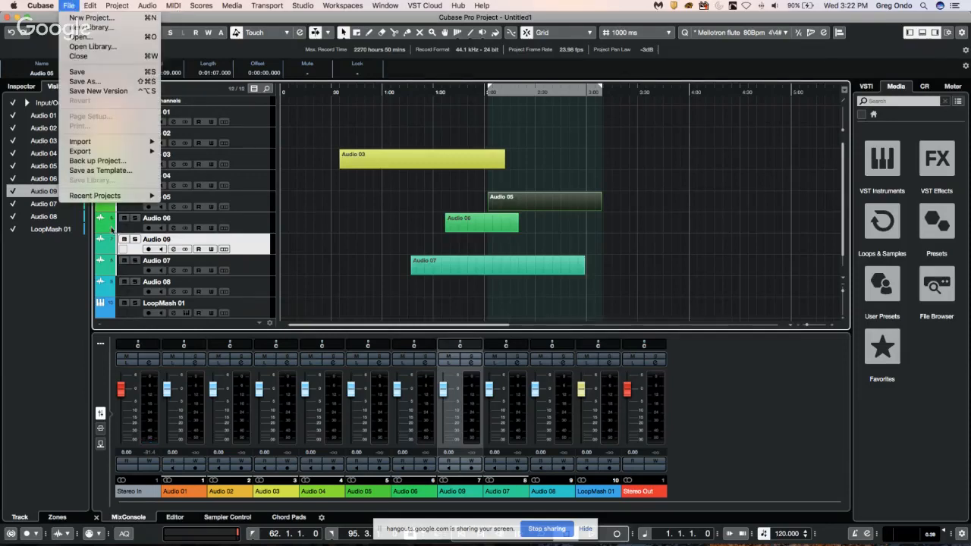
{"action": "mouse_move", "coordinate": [83, 152]}
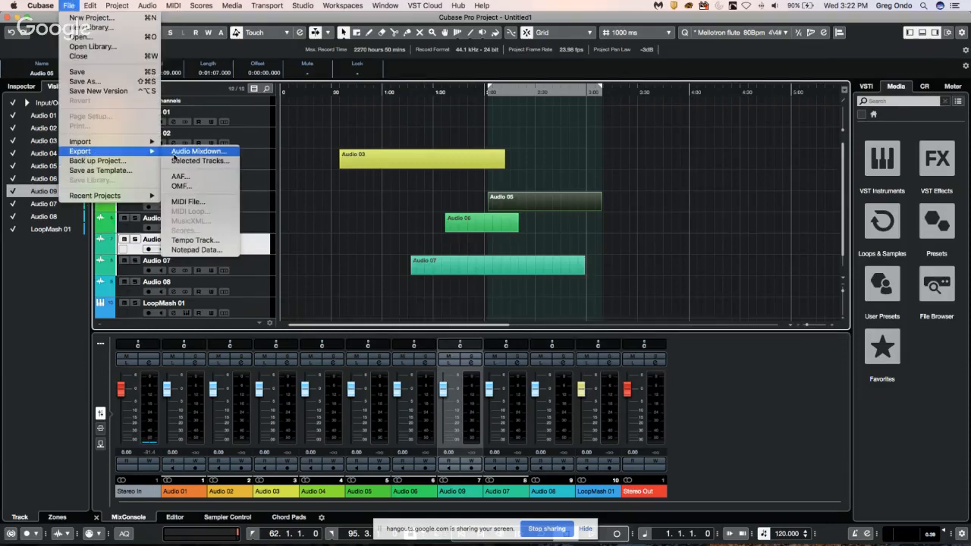
{"action": "left_click", "coordinate": [181, 154]}
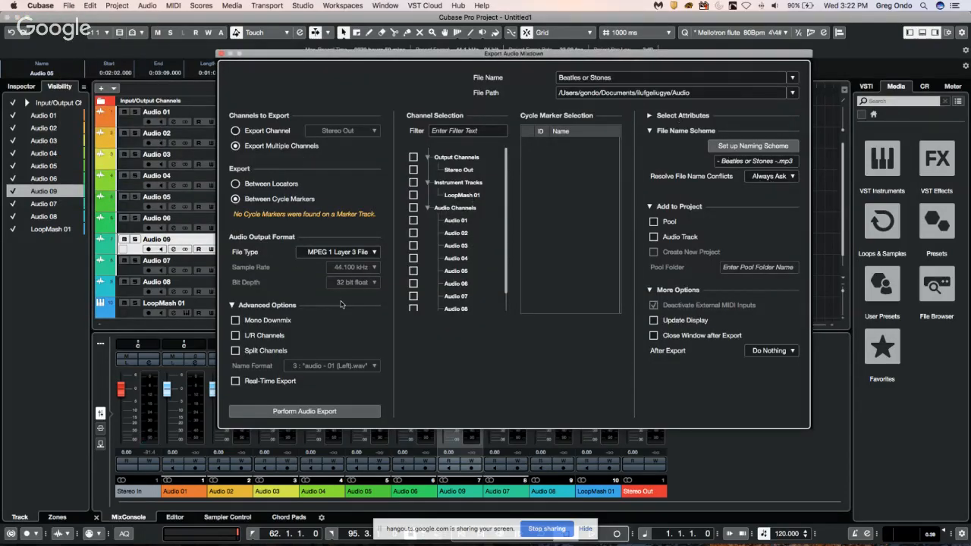
{"action": "left_click", "coordinate": [365, 255]}
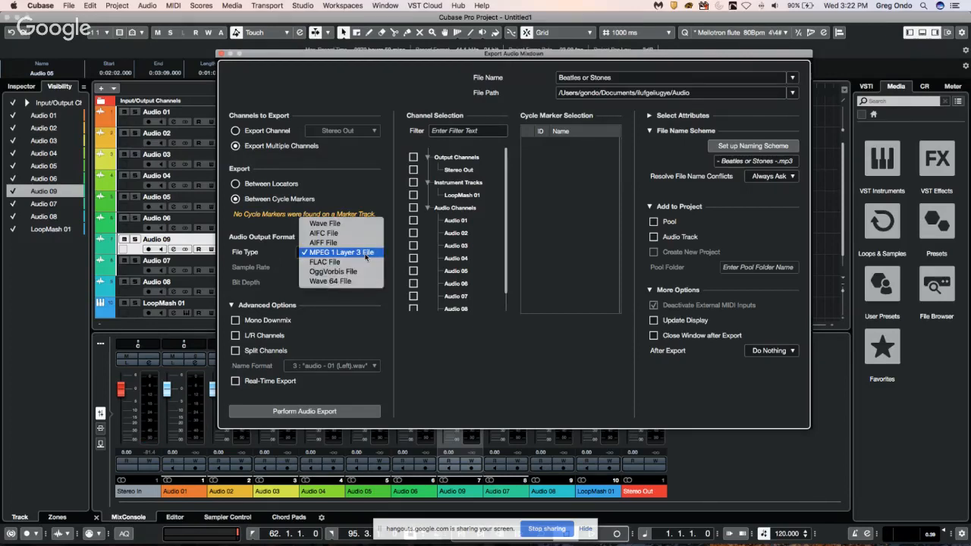
{"action": "left_click", "coordinate": [365, 255]}
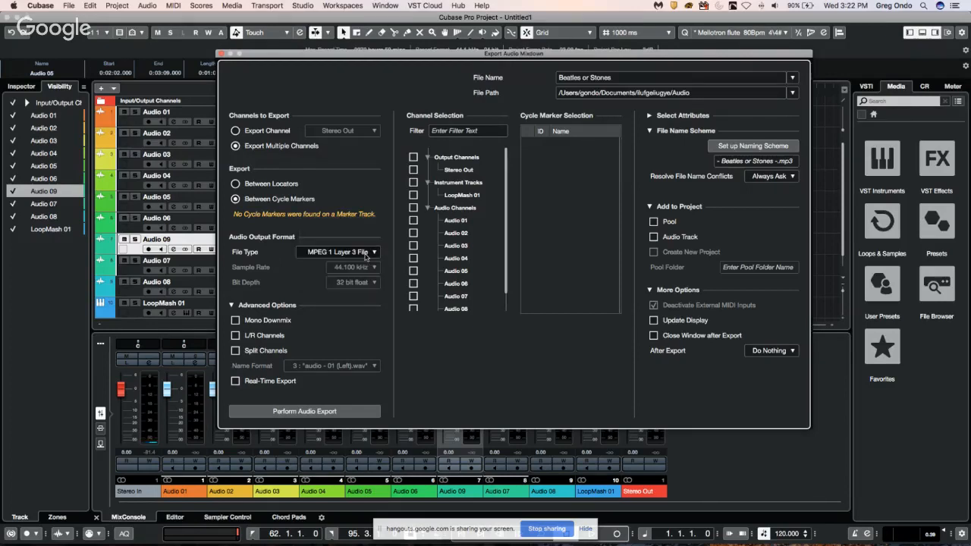
Expand the export attributes and inspect the codec settings for the MPEG 1 Layer 3 file.
{"action": "left_click", "coordinate": [653, 115]}
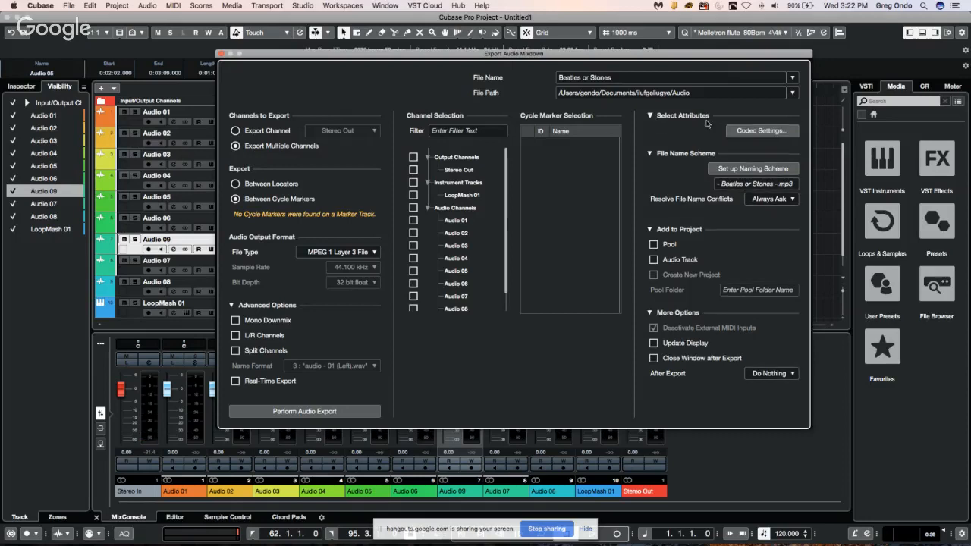
{"action": "left_click", "coordinate": [775, 134]}
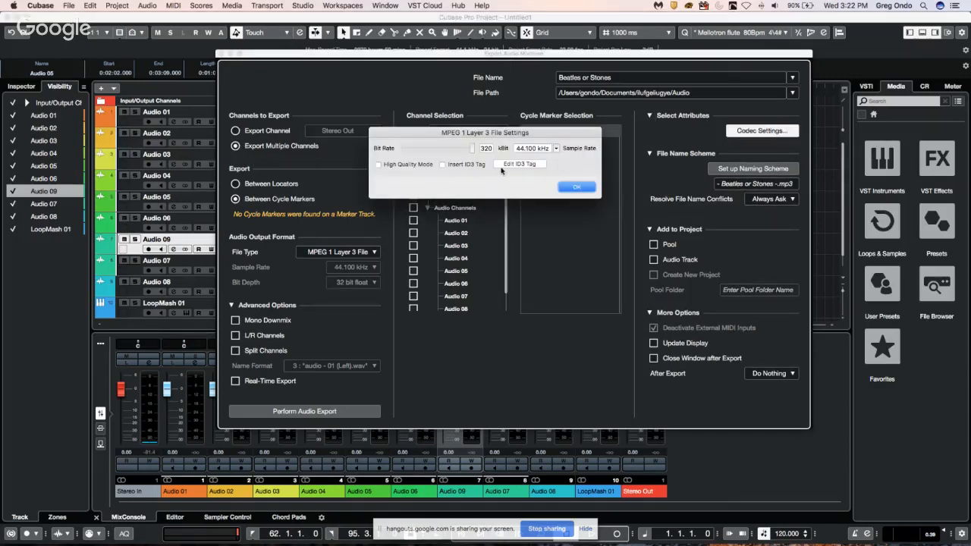
{"action": "left_click", "coordinate": [578, 188]}
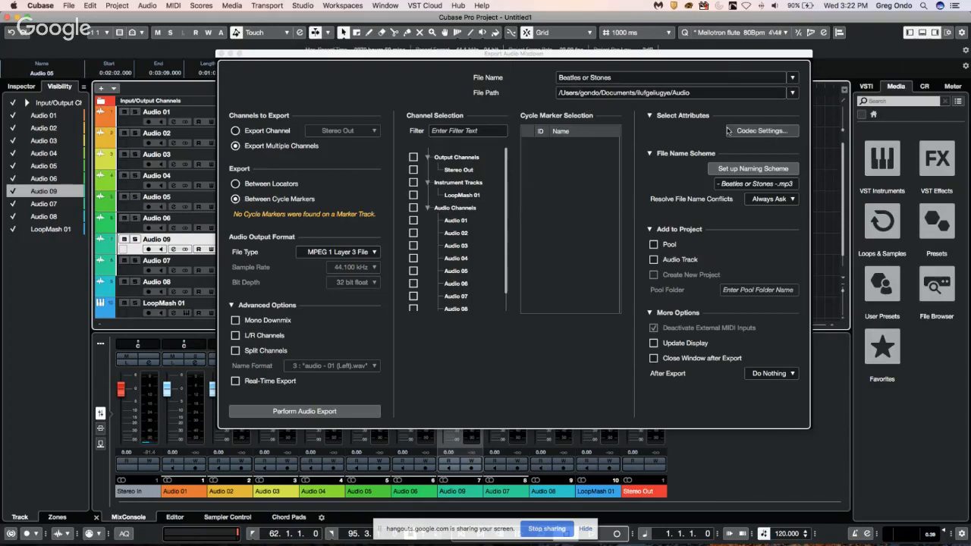
Inspect the export file naming scheme and close the Export Audio Mixdown dialog without exporting.
{"action": "left_click", "coordinate": [740, 169]}
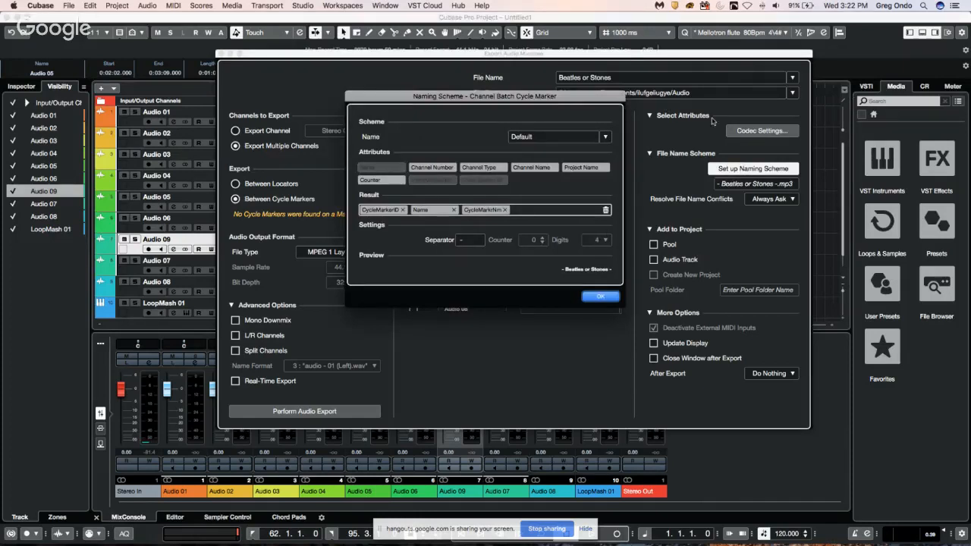
{"action": "left_click", "coordinate": [609, 298]}
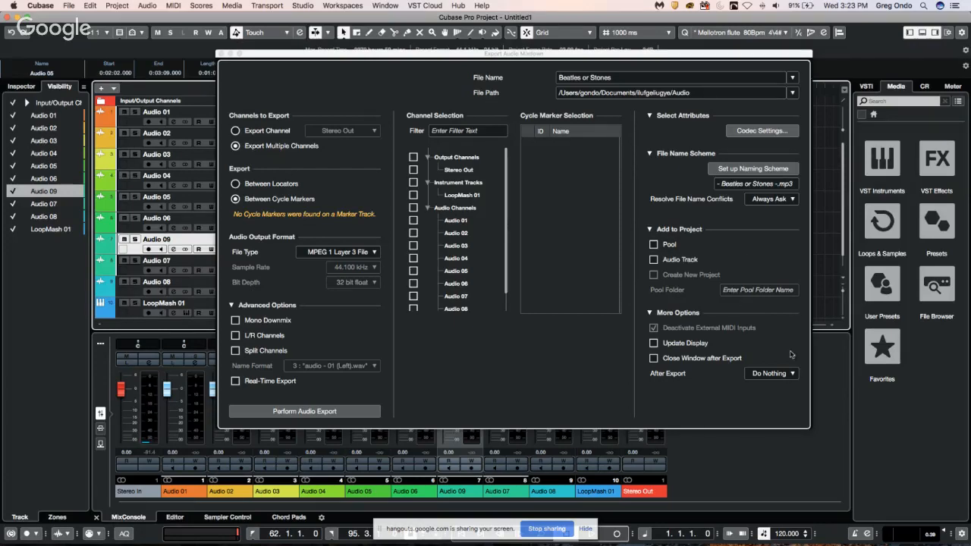
{"action": "left_click", "coordinate": [221, 54]}
Show the volume automation lane of Audio 03 and enable automation read and write on its channel.
{"action": "left_click", "coordinate": [258, 160]}
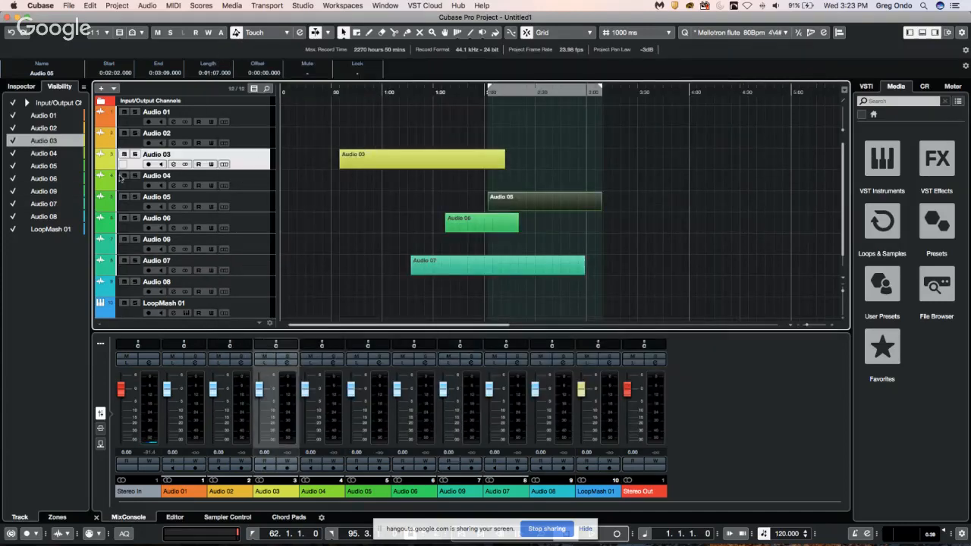
{"action": "left_click", "coordinate": [120, 172]}
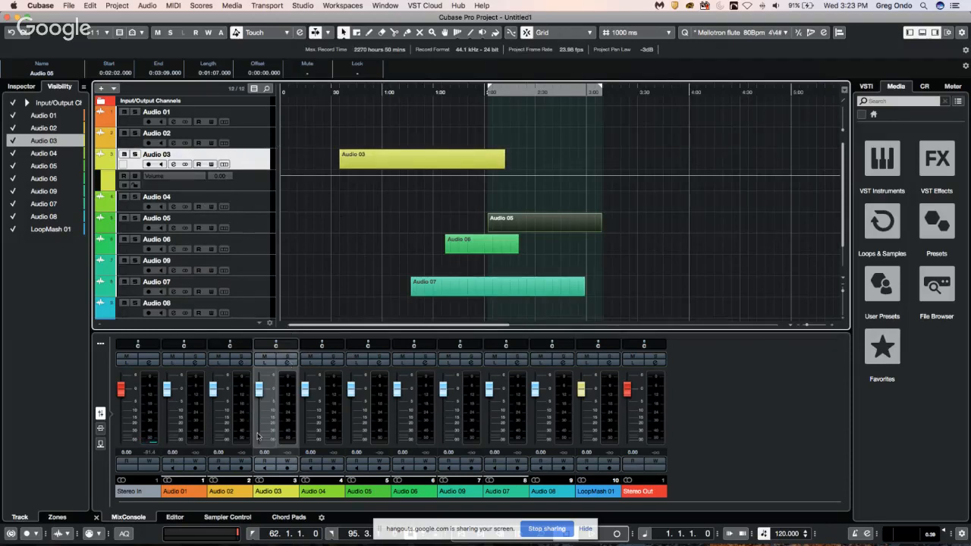
{"action": "mouse_move", "coordinate": [288, 347]}
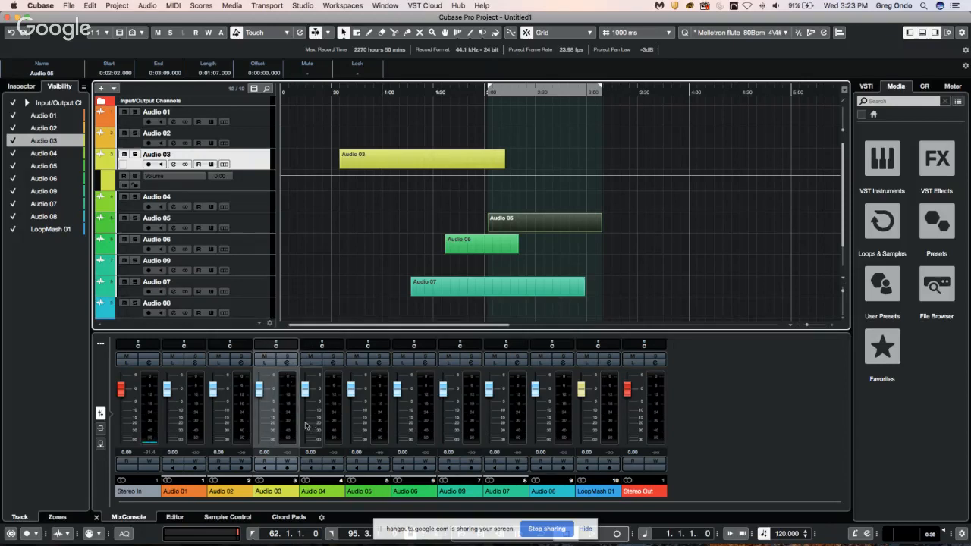
{"action": "left_click", "coordinate": [289, 467]}
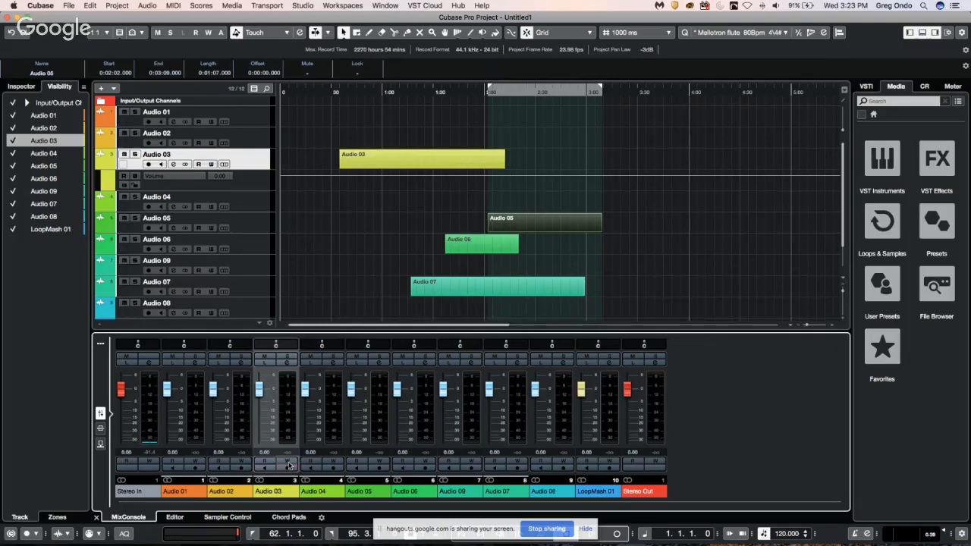
{"action": "left_click", "coordinate": [263, 461]}
Play from about 0:40 and write volume automation on Audio 03 by lowering its fader to about -11.4 dB.
{"action": "key", "text": "space"}
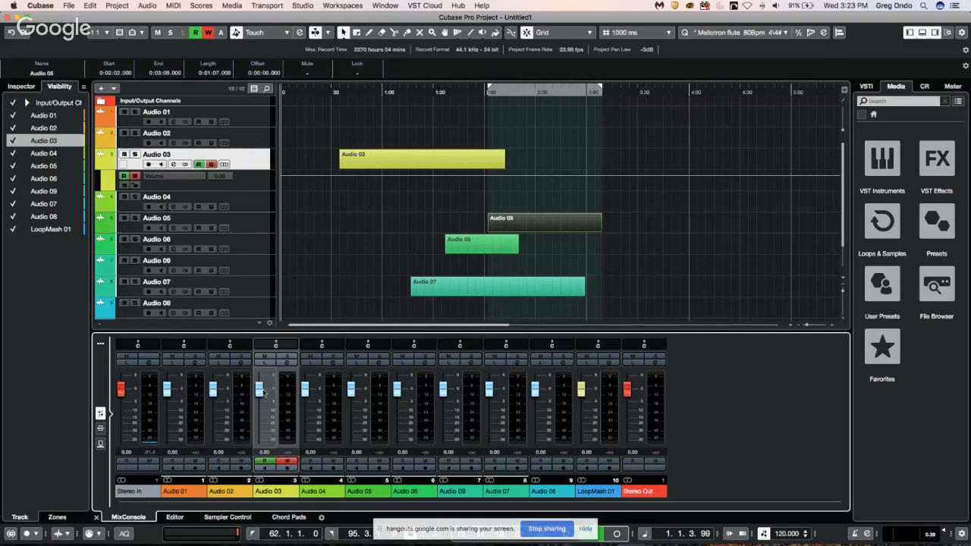
{"action": "left_click", "coordinate": [262, 391]}
{"action": "left_click", "coordinate": [352, 219]}
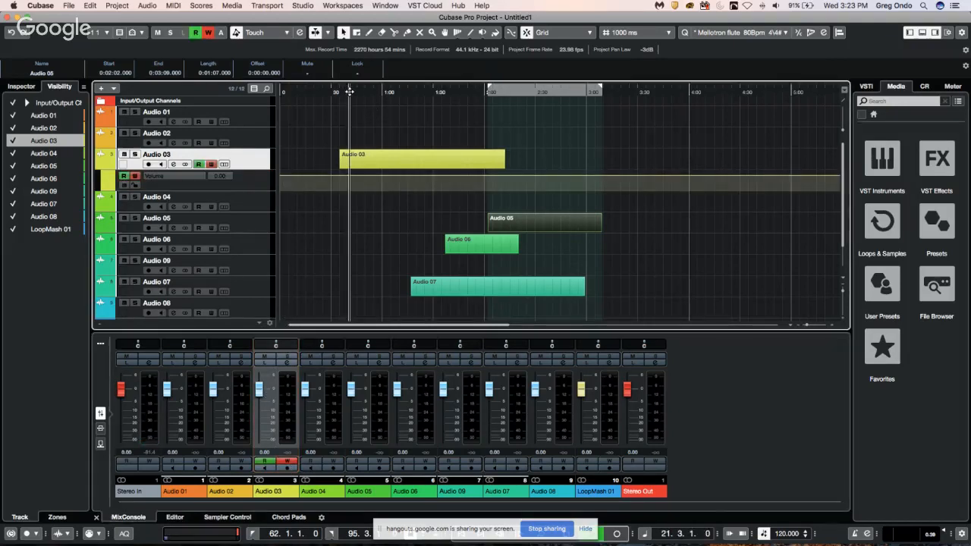
{"action": "left_click_drag", "start_coordinate": [259, 389], "coordinate": [265, 420]}
{"action": "key", "text": "h"}
{"action": "key", "text": "h"}
{"action": "key", "text": "h"}
{"action": "key", "text": "h"}
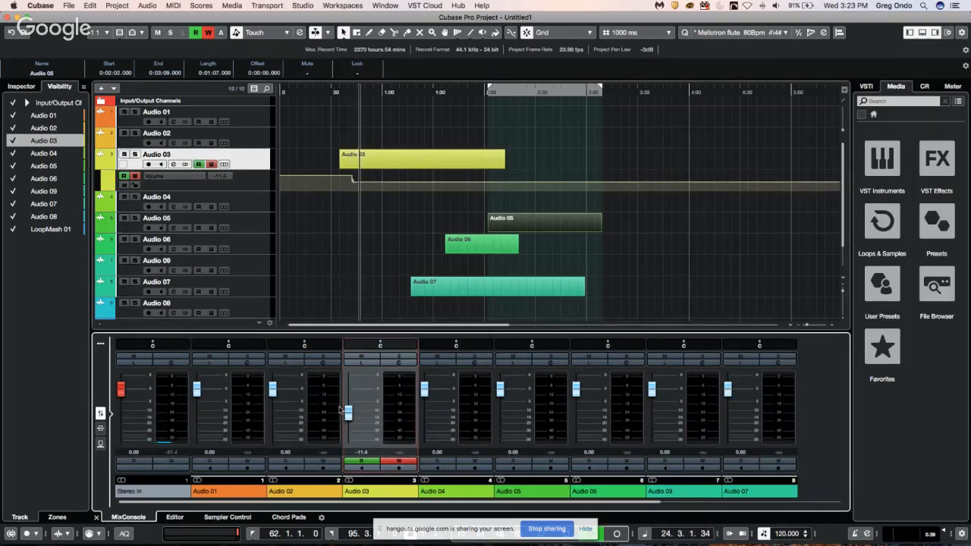
Write further volume fader moves on Audio 03, return to about 0:40 and stop playback.
{"action": "left_click_drag", "start_coordinate": [348, 412], "coordinate": [377, 420]}
{"action": "left_click", "coordinate": [364, 253]}
{"action": "key", "text": "h"}
{"action": "key", "text": "h"}
{"action": "key", "text": "h"}
{"action": "key", "text": "space"}
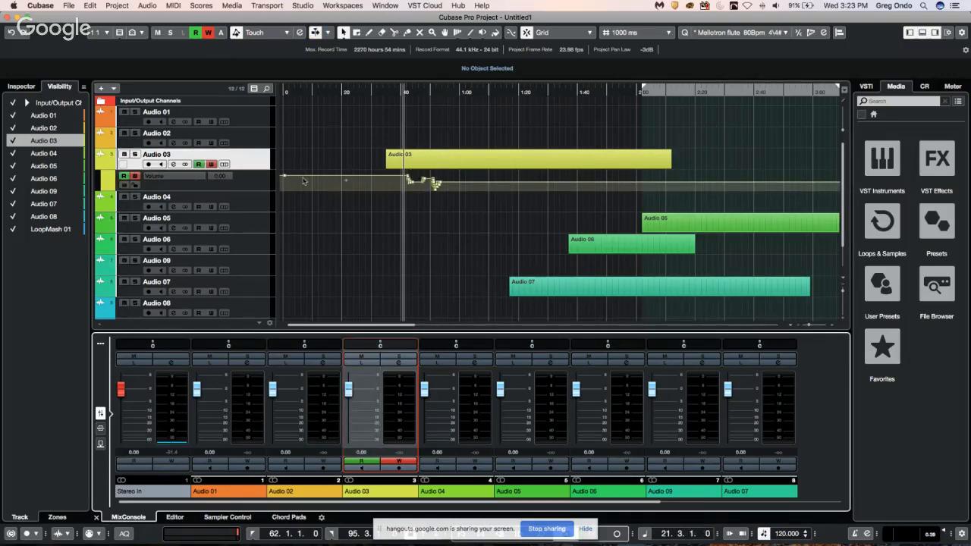
Examine the track commands of Audio 03, including its automation display options.
{"action": "right_click", "coordinate": [254, 164]}
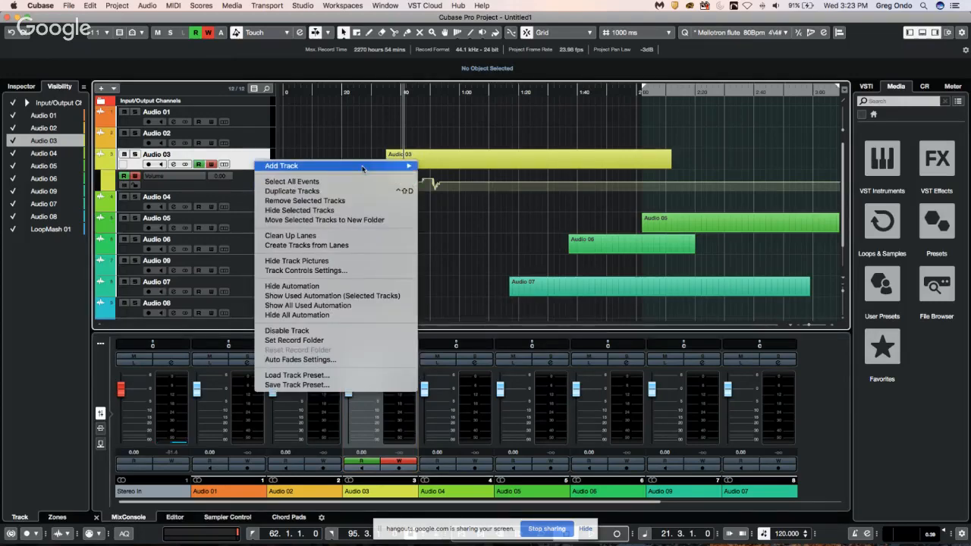
{"action": "mouse_move", "coordinate": [273, 166]}
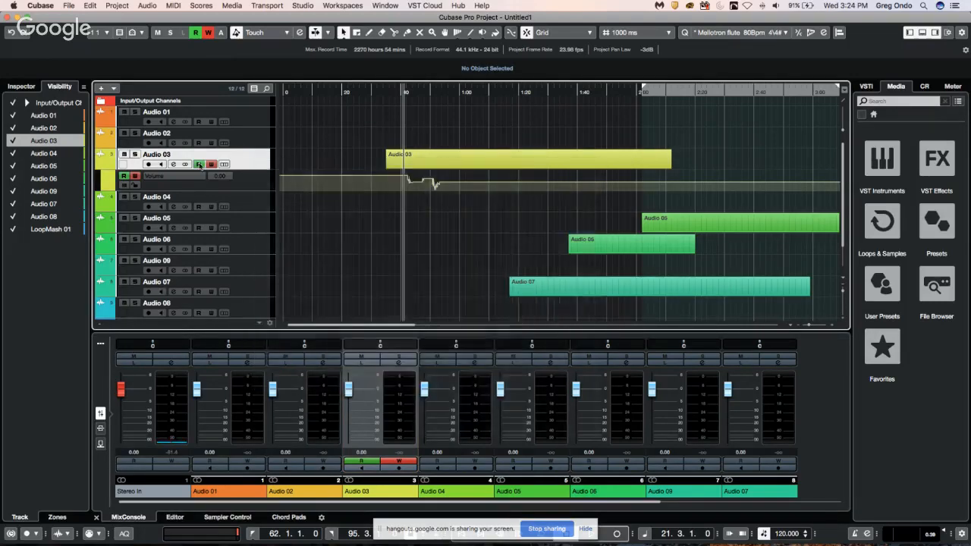
Increase the height of the Audio 03 track so its event displays taller.
{"action": "left_click", "coordinate": [366, 134]}
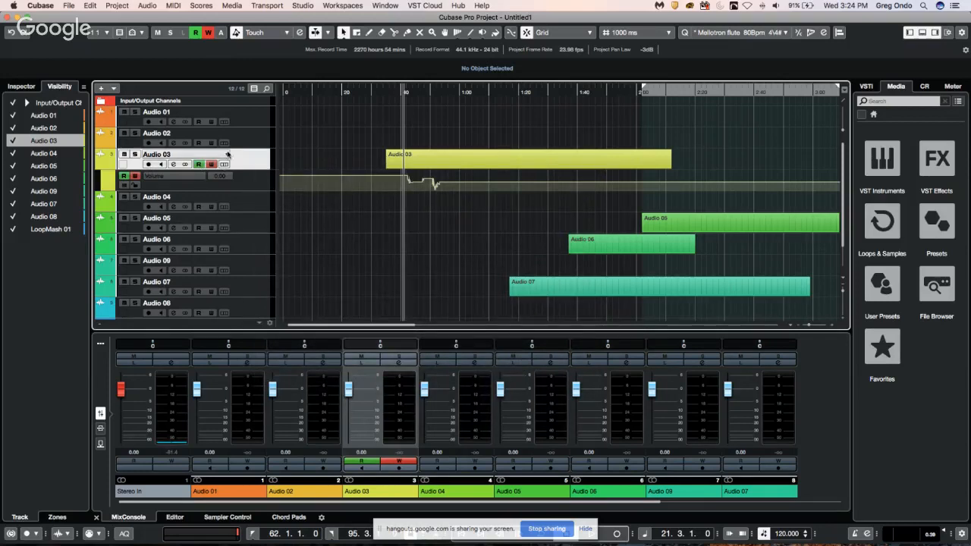
{"action": "left_click", "coordinate": [228, 156]}
{"action": "left_click", "coordinate": [253, 166]}
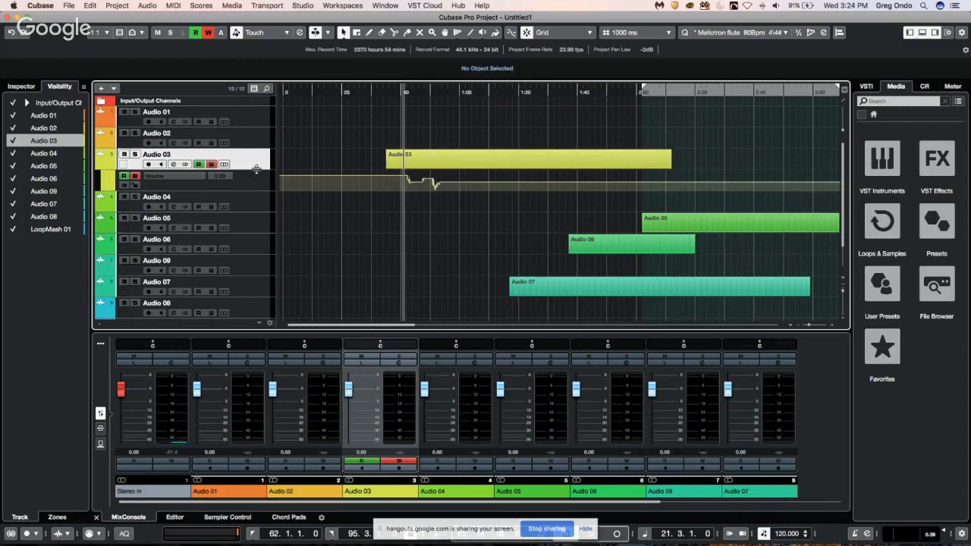
{"action": "left_click_drag", "start_coordinate": [257, 168], "coordinate": [254, 240]}
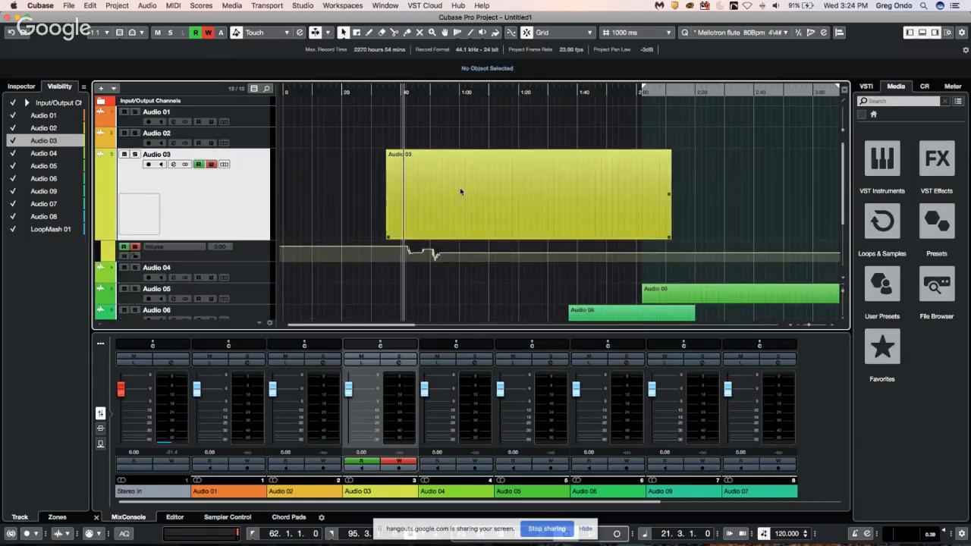
Use the Range Selection tool to select 0:47 to 1:12 of the Audio 03 event.
{"action": "right_click", "coordinate": [460, 187]}
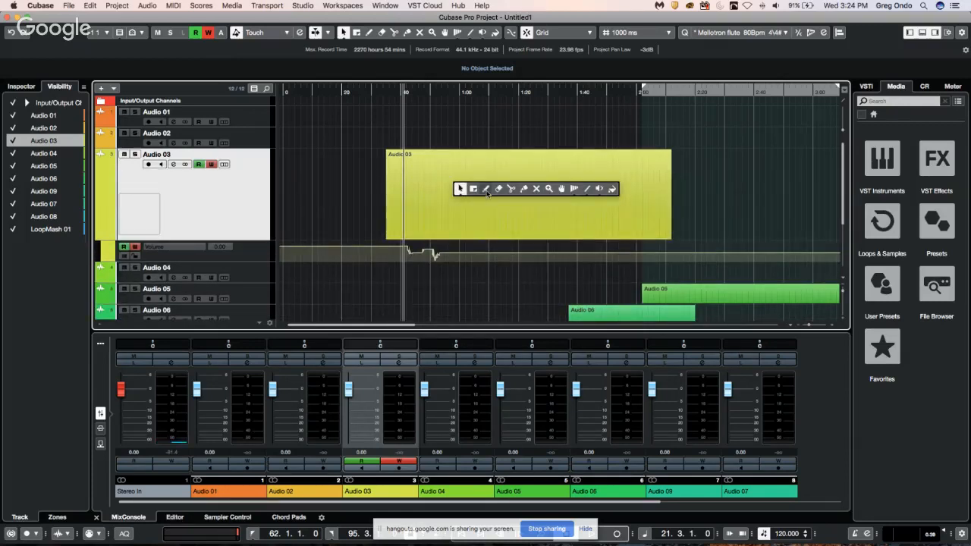
{"action": "left_click", "coordinate": [485, 188]}
{"action": "right_click", "coordinate": [474, 190]}
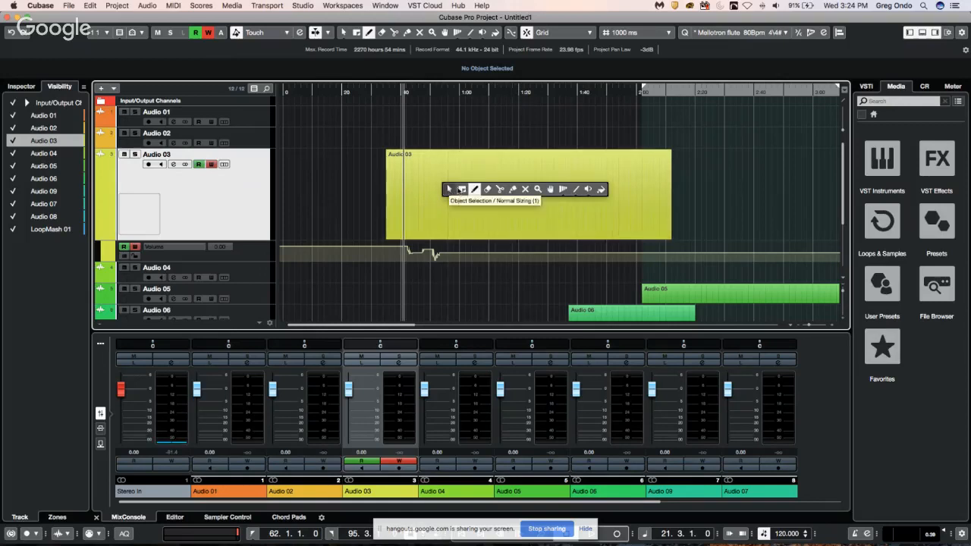
{"action": "left_click", "coordinate": [475, 190]}
{"action": "right_click", "coordinate": [454, 190]}
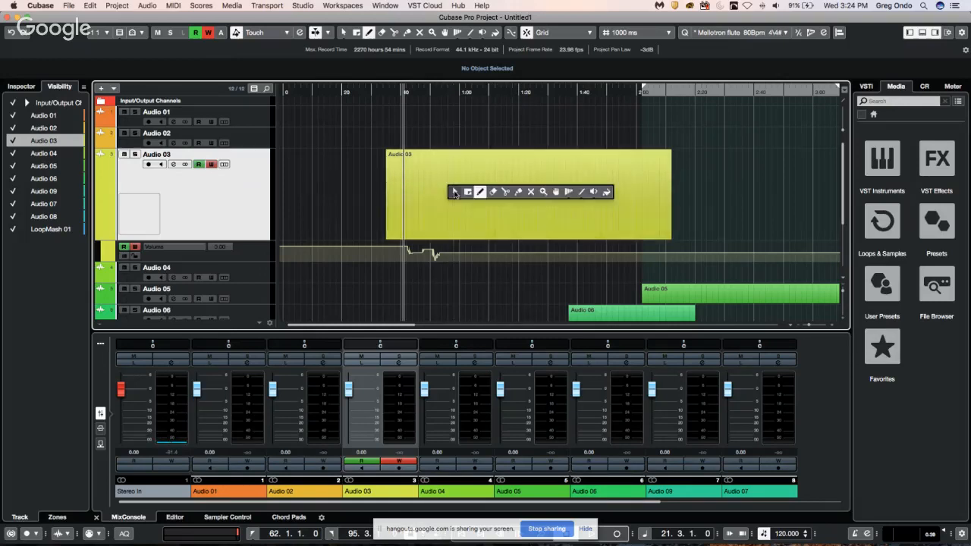
{"action": "left_click", "coordinate": [474, 192]}
{"action": "left_click_drag", "start_coordinate": [422, 191], "coordinate": [495, 191]}
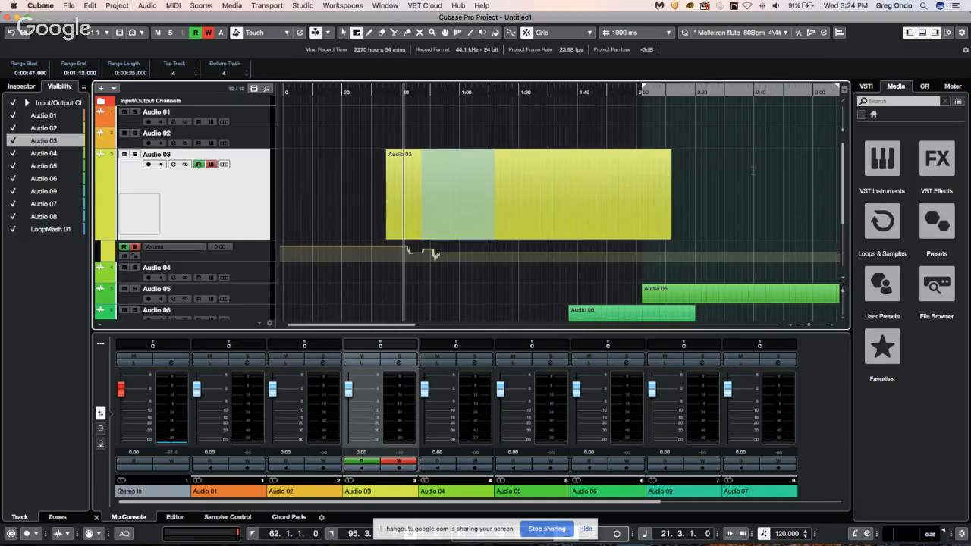
Find Atmo 06_AM in the Caleidoscop loop set and place it on the Audio 03 track at 2:21.
{"action": "left_click", "coordinate": [882, 221]}
{"action": "left_click", "coordinate": [937, 235]}
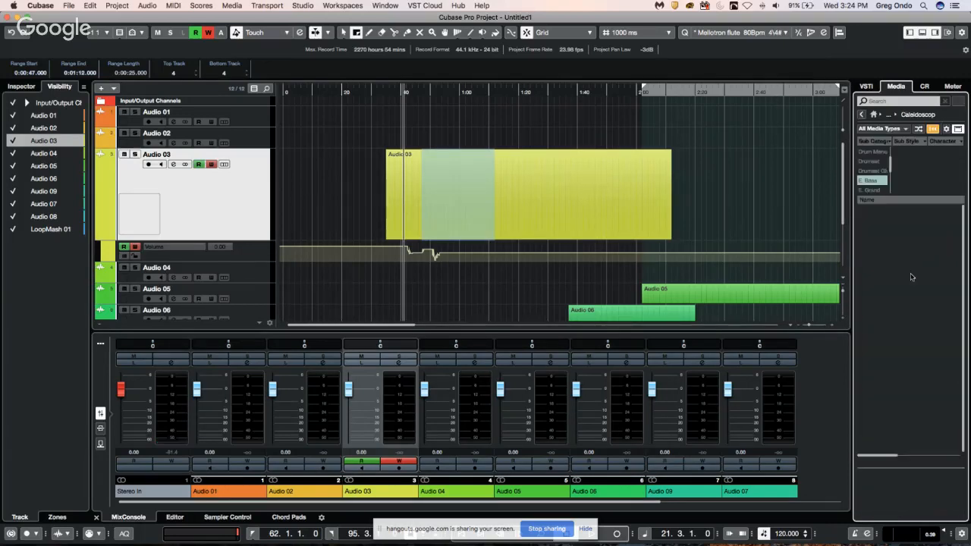
{"action": "left_click", "coordinate": [874, 189]}
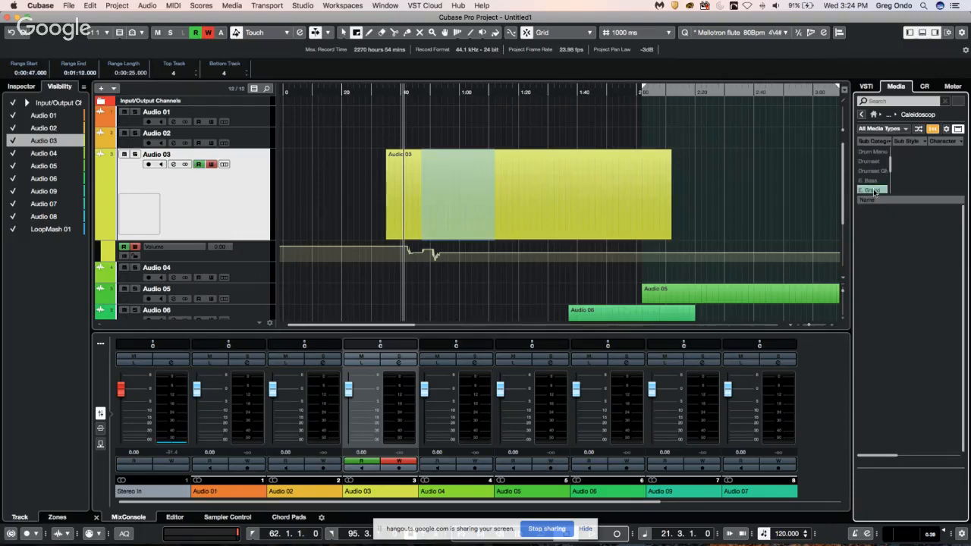
{"action": "left_click_drag", "start_coordinate": [884, 267], "coordinate": [697, 185]}
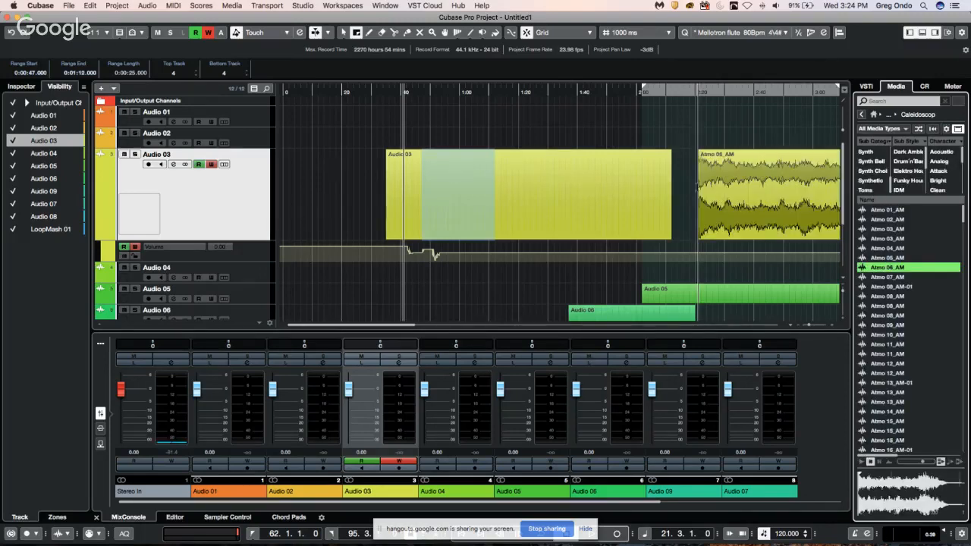
Draw a volume envelope with several rising and falling points inside the Atmo 06_AM event using the Draw tool.
{"action": "left_click_drag", "start_coordinate": [476, 91], "coordinate": [489, 45]}
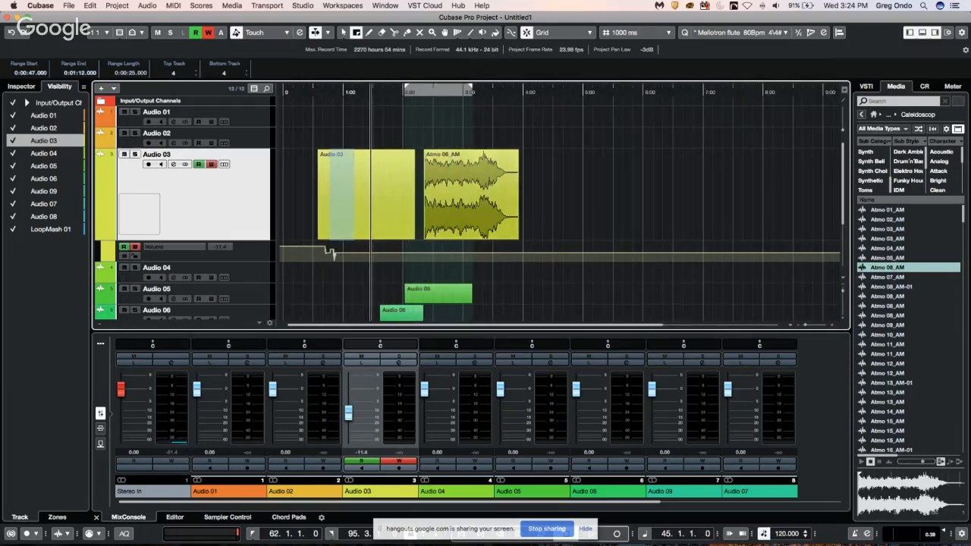
{"action": "left_click_drag", "start_coordinate": [471, 197], "coordinate": [487, 195]}
{"action": "right_click", "coordinate": [477, 186]}
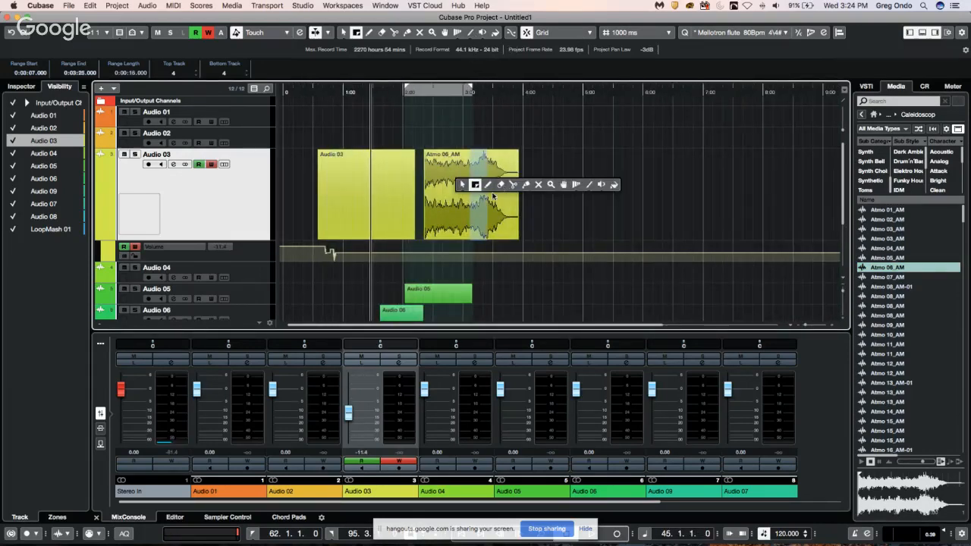
{"action": "left_click", "coordinate": [488, 185]}
{"action": "left_click", "coordinate": [489, 204]}
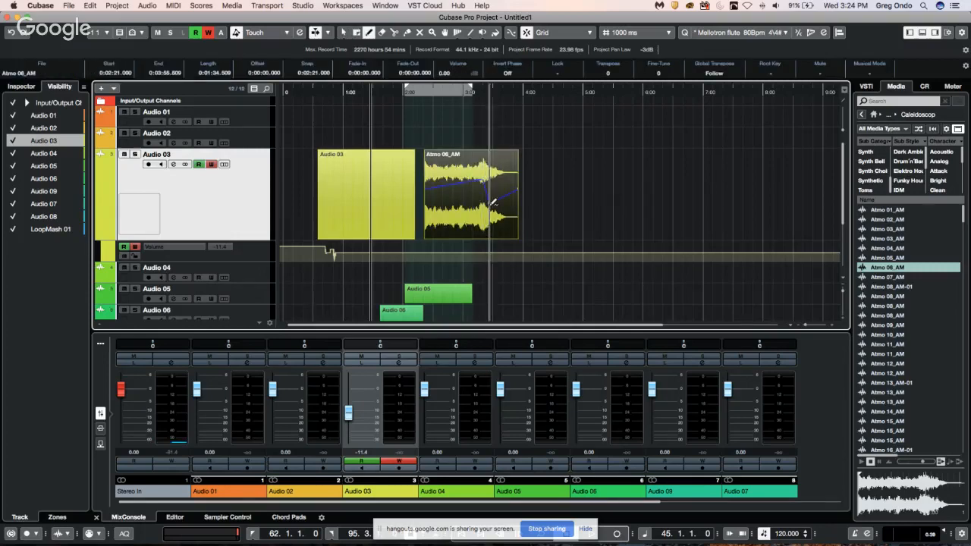
{"action": "left_click", "coordinate": [480, 180]}
{"action": "left_click", "coordinate": [499, 171]}
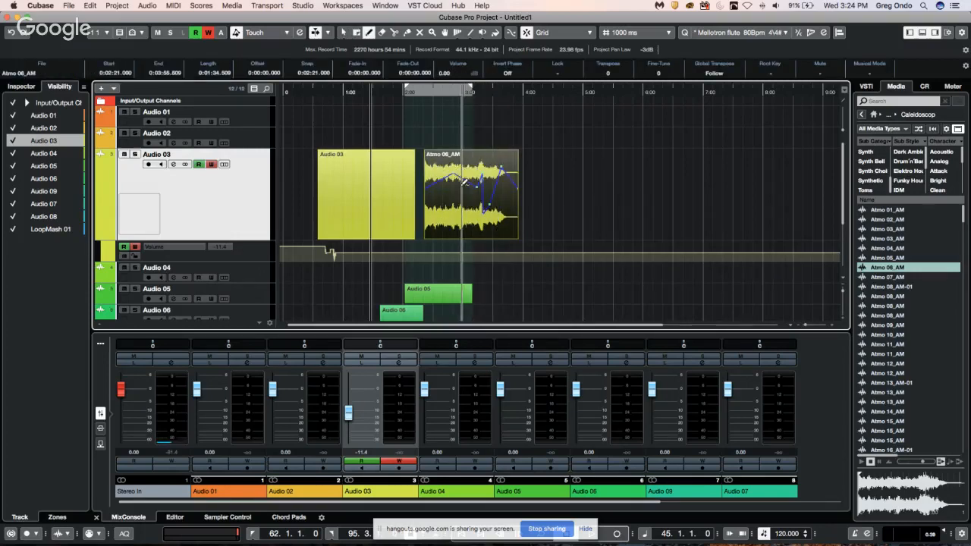
Draw a one-second part at 4:50 on Audio 03 and a descending volume automation curve beneath the Atmo 06_AM event.
{"action": "left_click", "coordinate": [574, 175]}
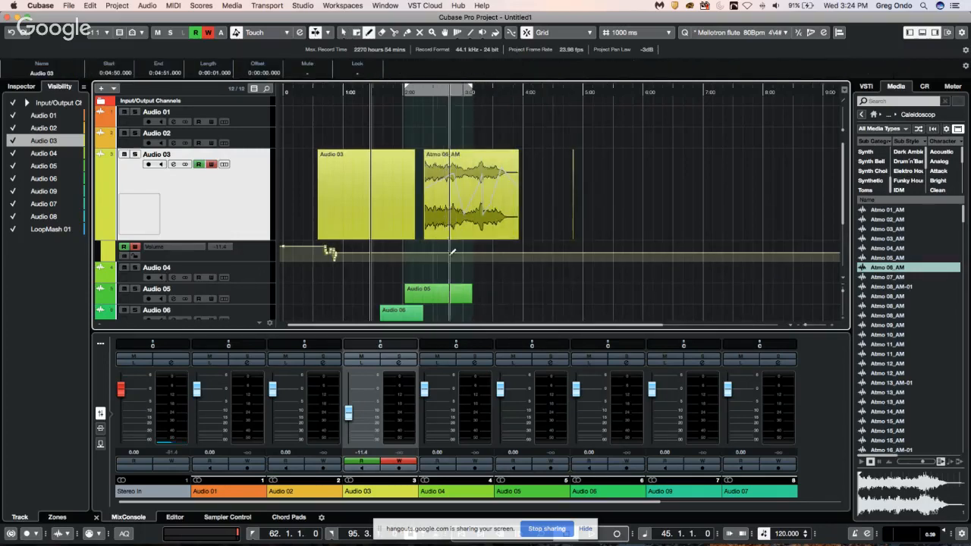
{"action": "left_click_drag", "start_coordinate": [453, 252], "coordinate": [500, 261]}
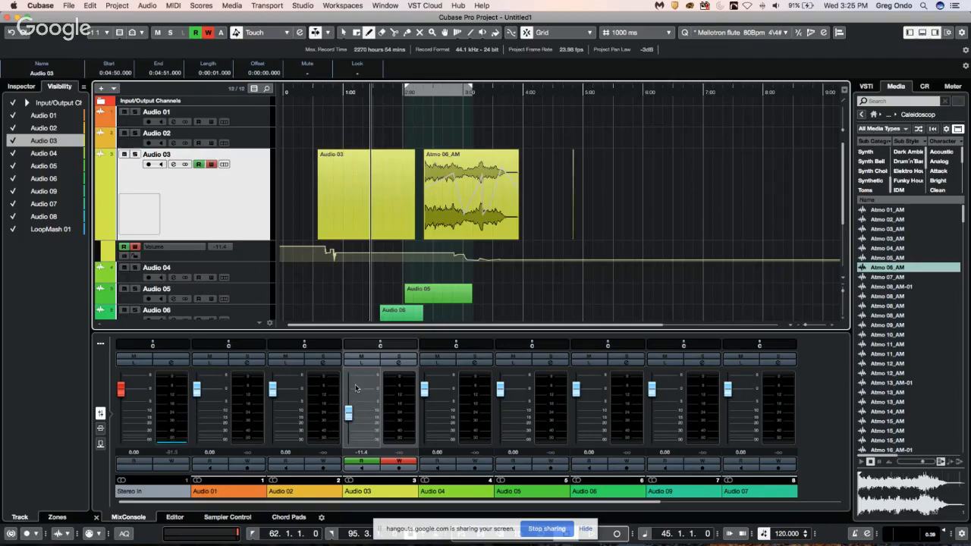
{"action": "right_click", "coordinate": [216, 211]}
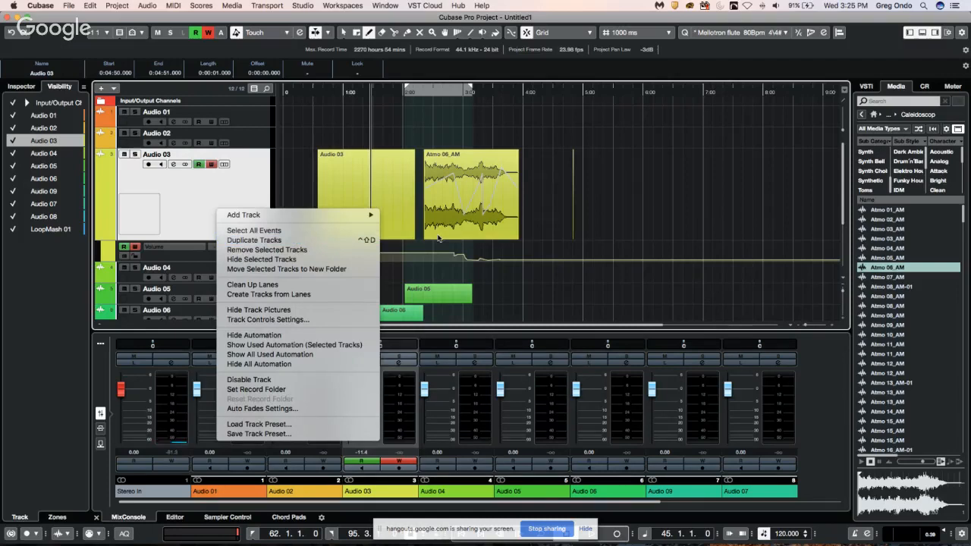
{"action": "left_click", "coordinate": [559, 210]}
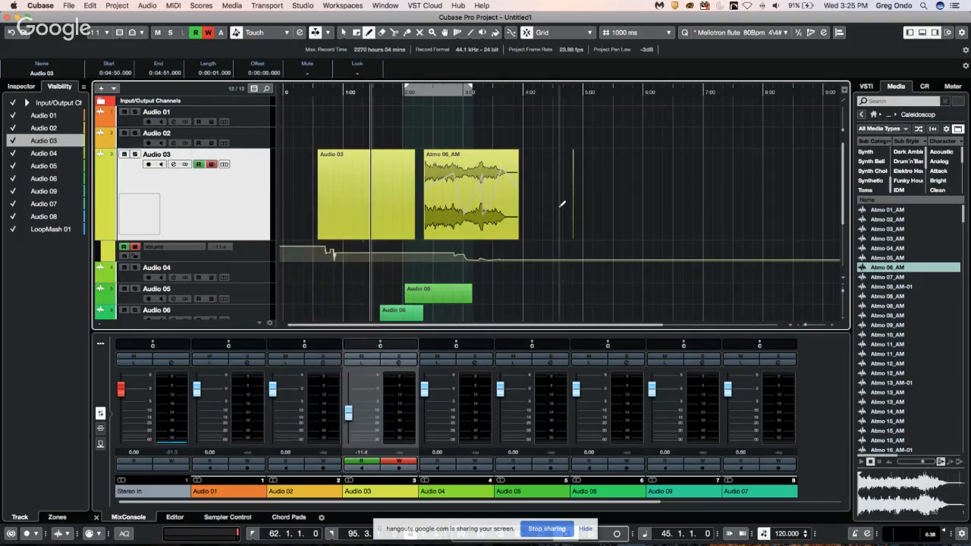
{"action": "left_click", "coordinate": [350, 424]}
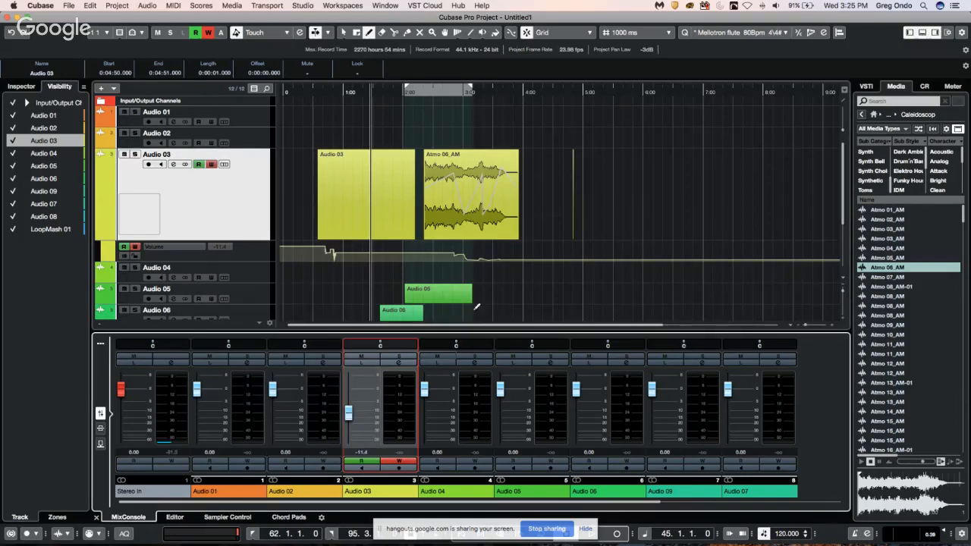
Move the Atmo 06_AM event to start at 2:32 on the Audio 03 track with the Object Selection tool.
{"action": "right_click", "coordinate": [469, 209]}
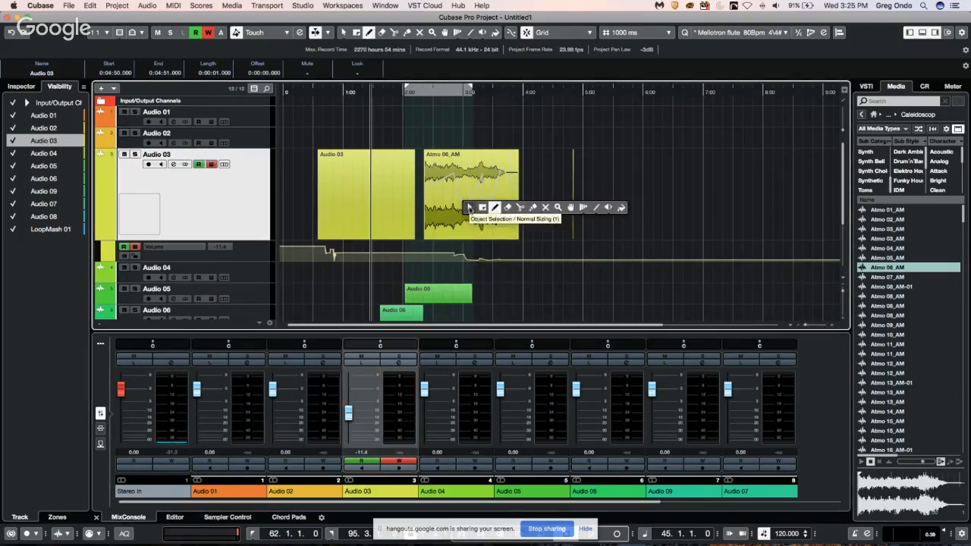
{"action": "left_click", "coordinate": [470, 209]}
{"action": "left_click_drag", "start_coordinate": [470, 210], "coordinate": [481, 209]}
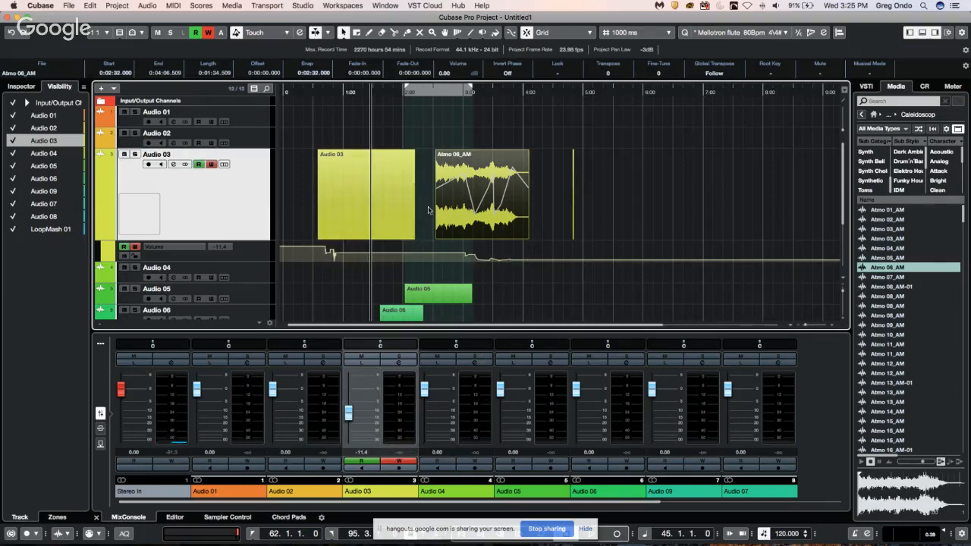
{"action": "left_click", "coordinate": [396, 221]}
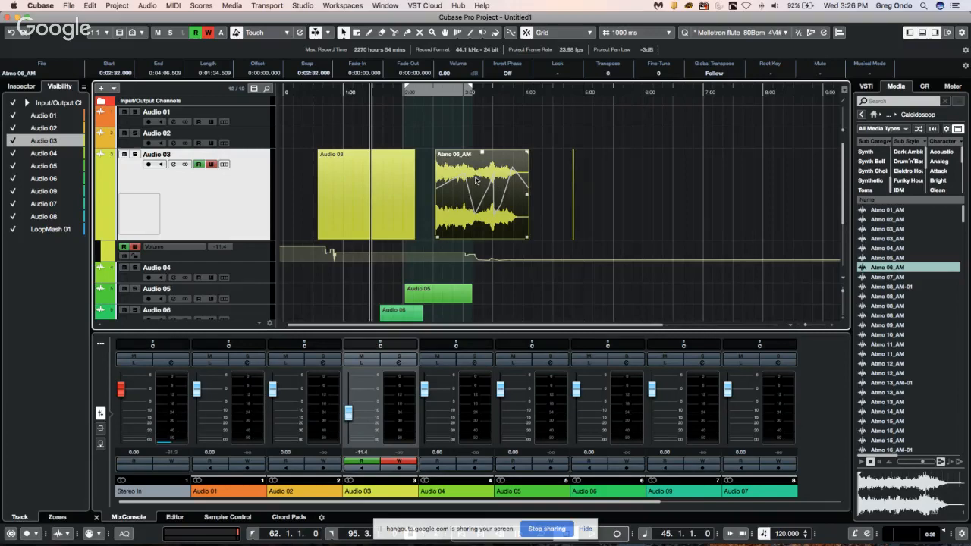
Review the Render in Place settings for the Atmo 06_AM event and close them without rendering.
{"action": "right_click", "coordinate": [475, 179]}
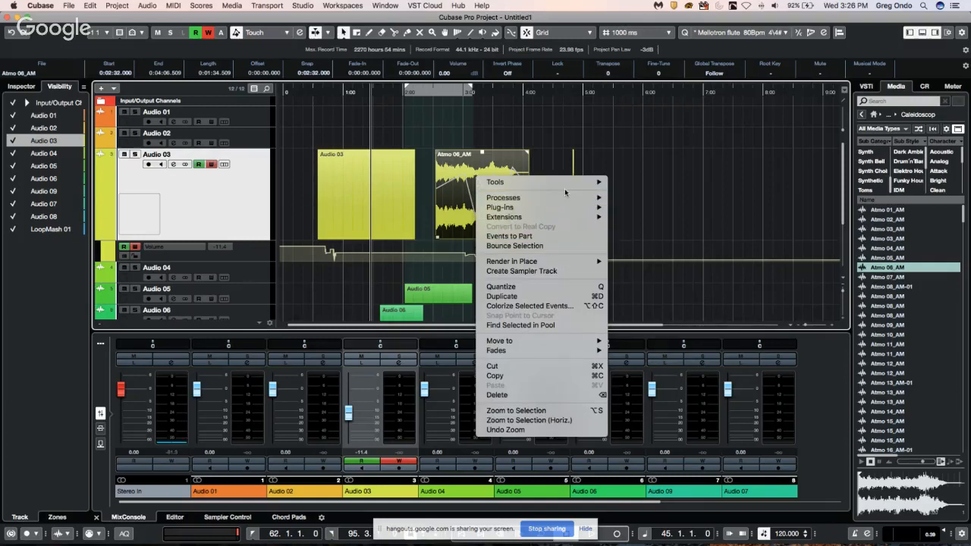
{"action": "left_click", "coordinate": [427, 185]}
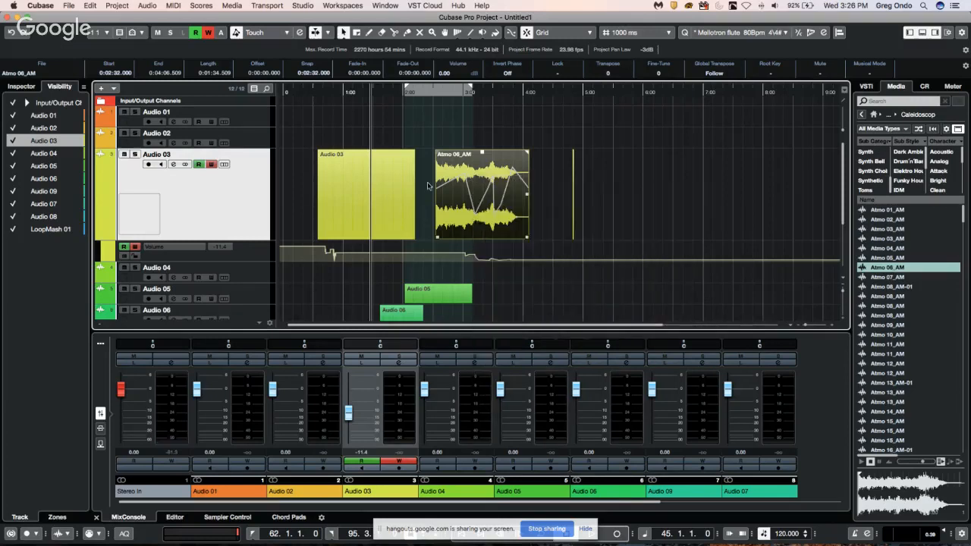
{"action": "left_click", "coordinate": [91, 7]}
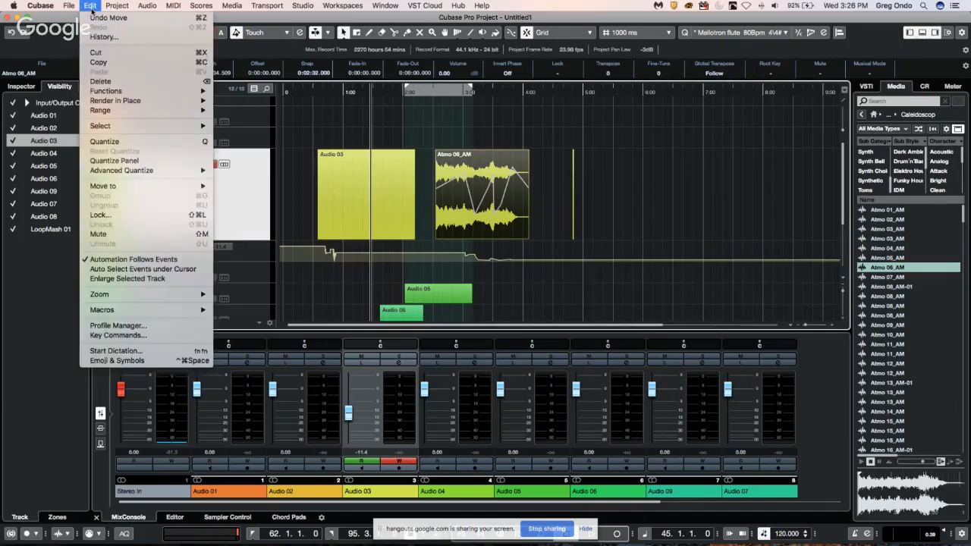
{"action": "mouse_move", "coordinate": [129, 7]}
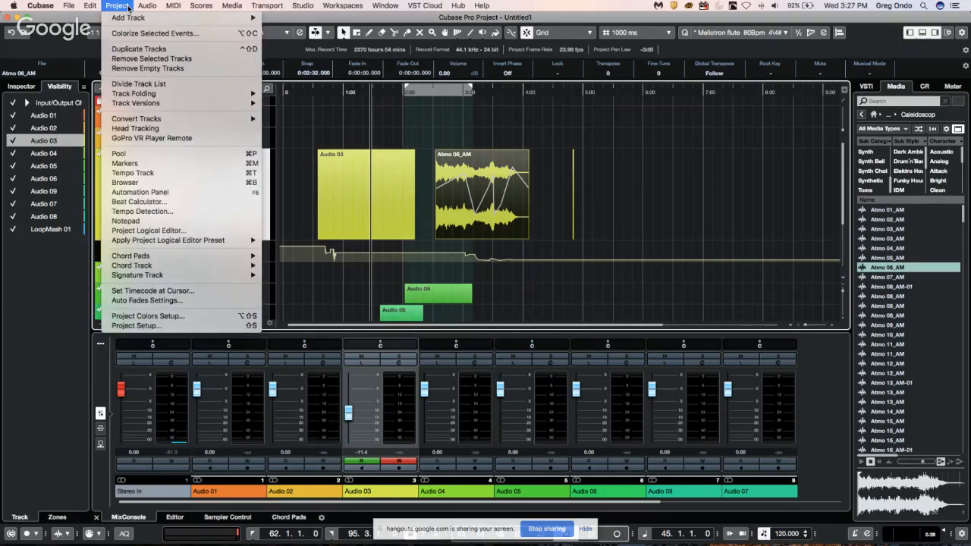
{"action": "mouse_move", "coordinate": [89, 6]}
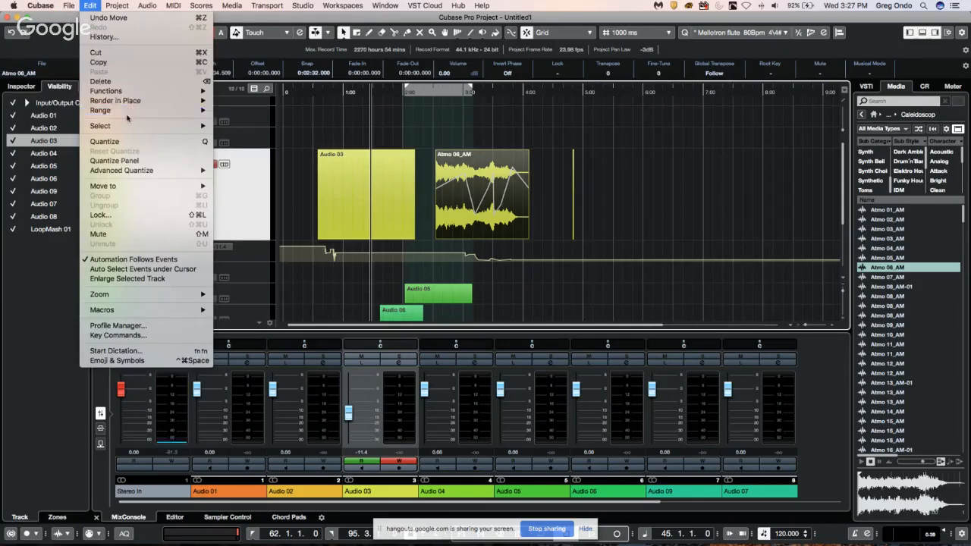
{"action": "mouse_move", "coordinate": [182, 91]}
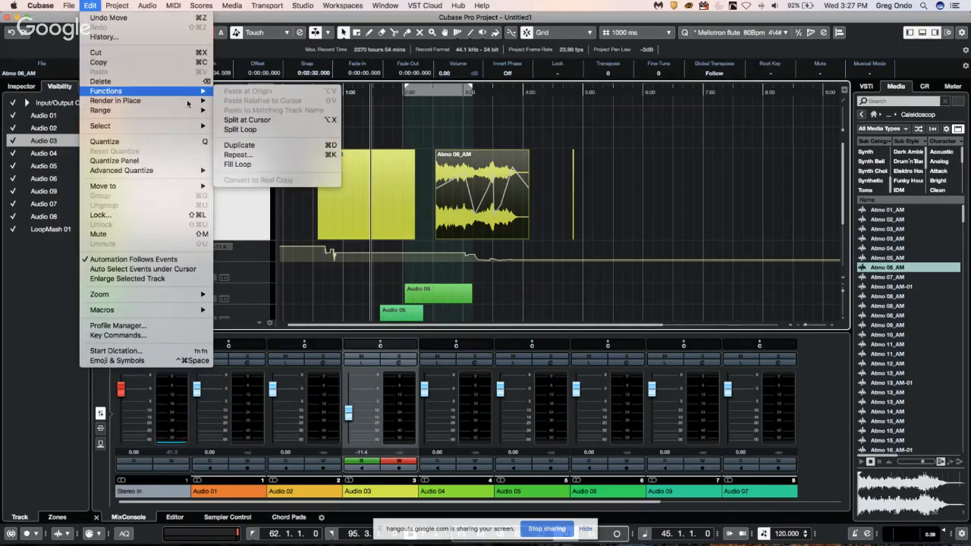
{"action": "left_click", "coordinate": [280, 112]}
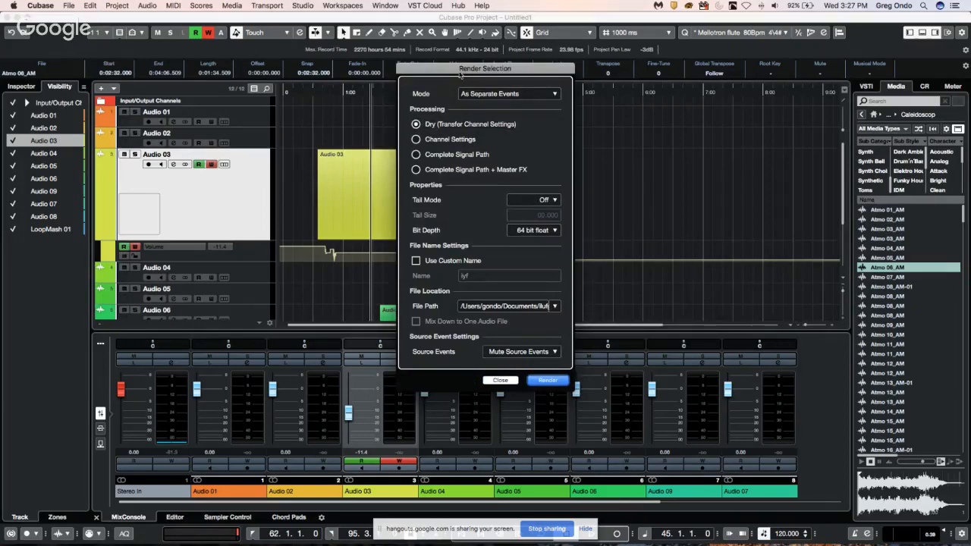
{"action": "left_click_drag", "start_coordinate": [460, 73], "coordinate": [783, 128]}
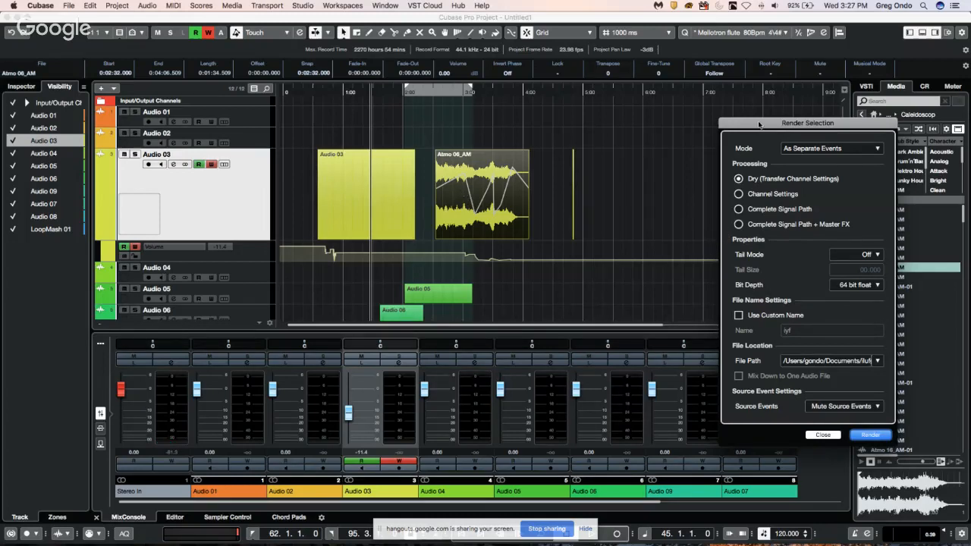
{"action": "left_click_drag", "start_coordinate": [759, 123], "coordinate": [701, 127]}
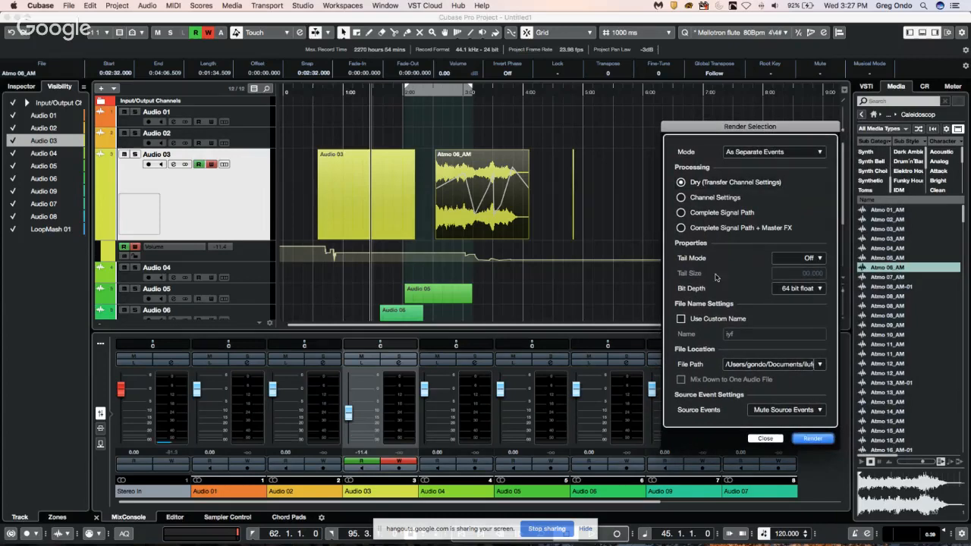
{"action": "left_click", "coordinate": [773, 440]}
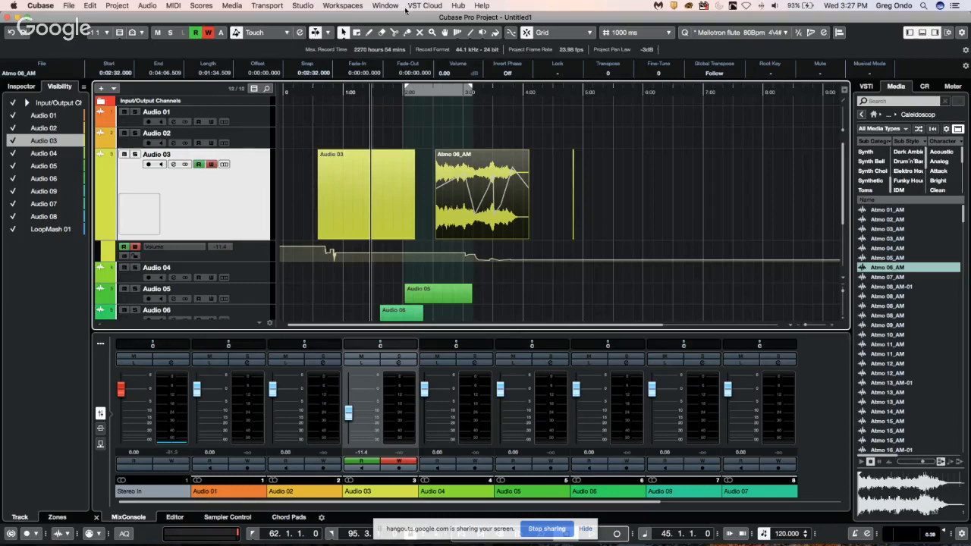
Open Studio Setup and review the list of remote controllers and devices that can be added.
{"action": "left_click", "coordinate": [388, 6]}
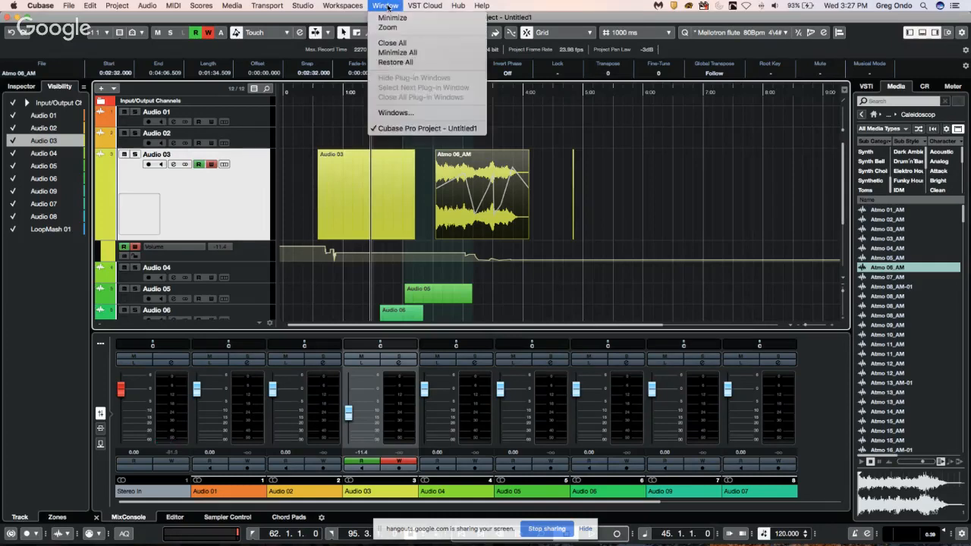
{"action": "mouse_move", "coordinate": [345, 6]}
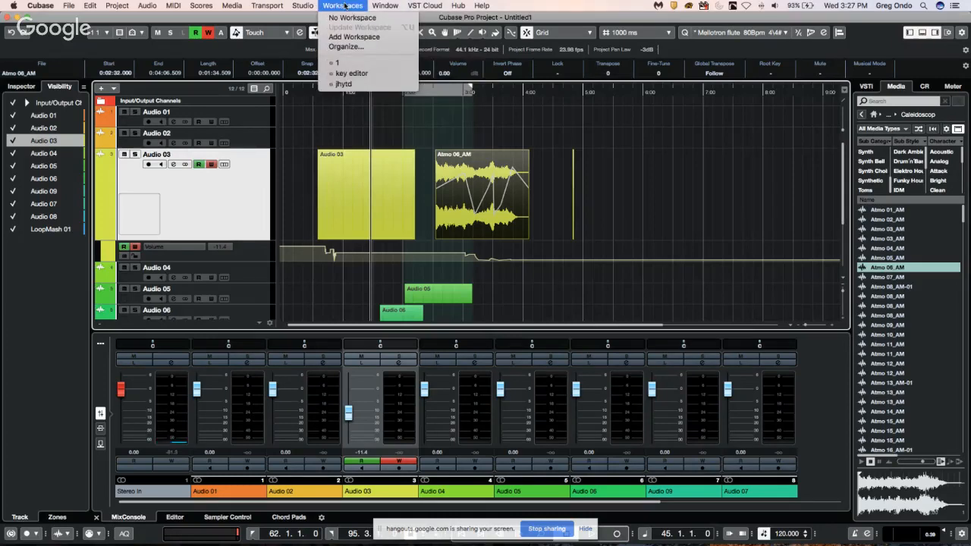
{"action": "mouse_move", "coordinate": [306, 6]}
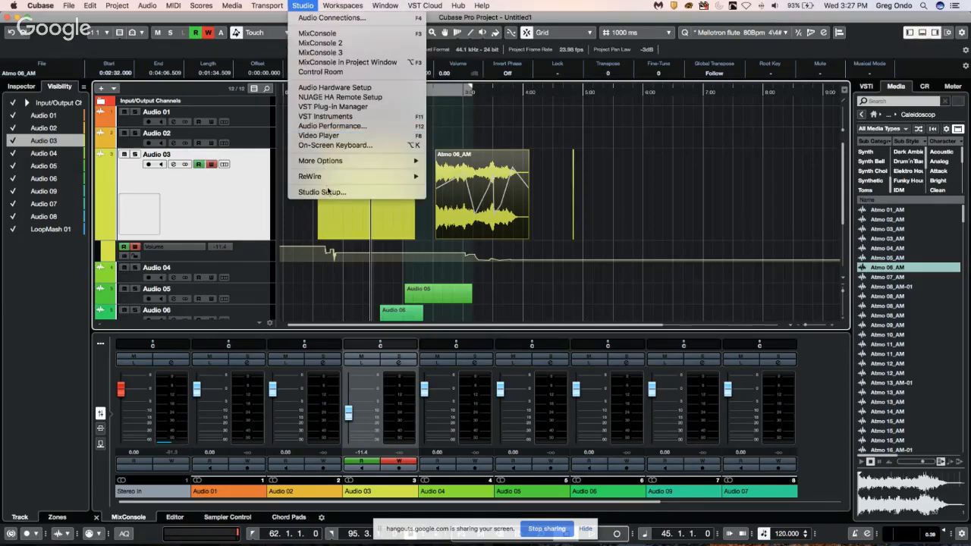
{"action": "left_click", "coordinate": [322, 192]}
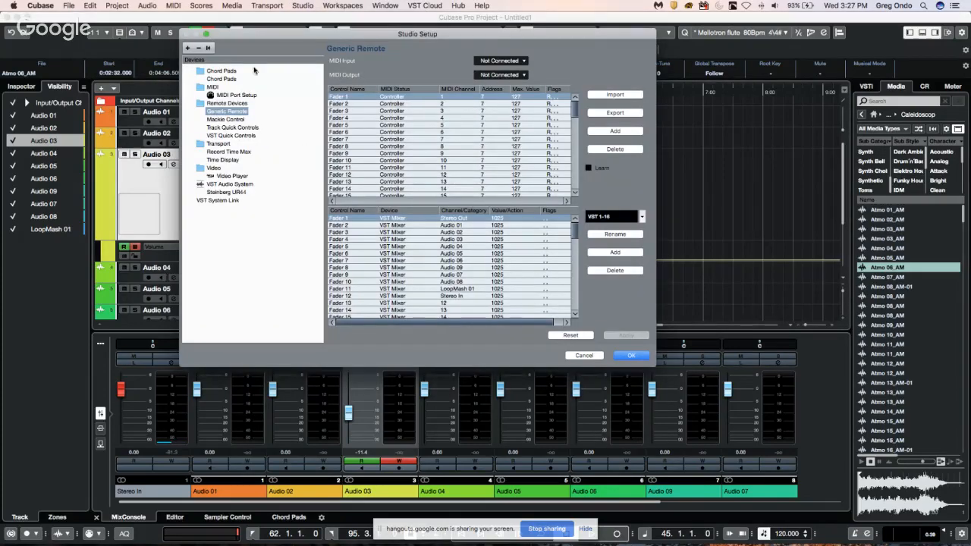
{"action": "left_click", "coordinate": [187, 48]}
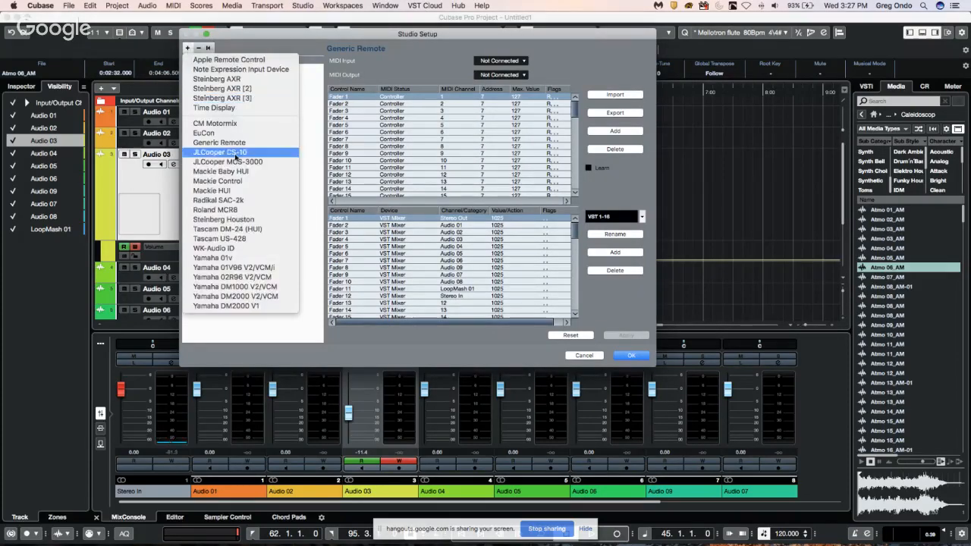
{"action": "left_click", "coordinate": [321, 139]}
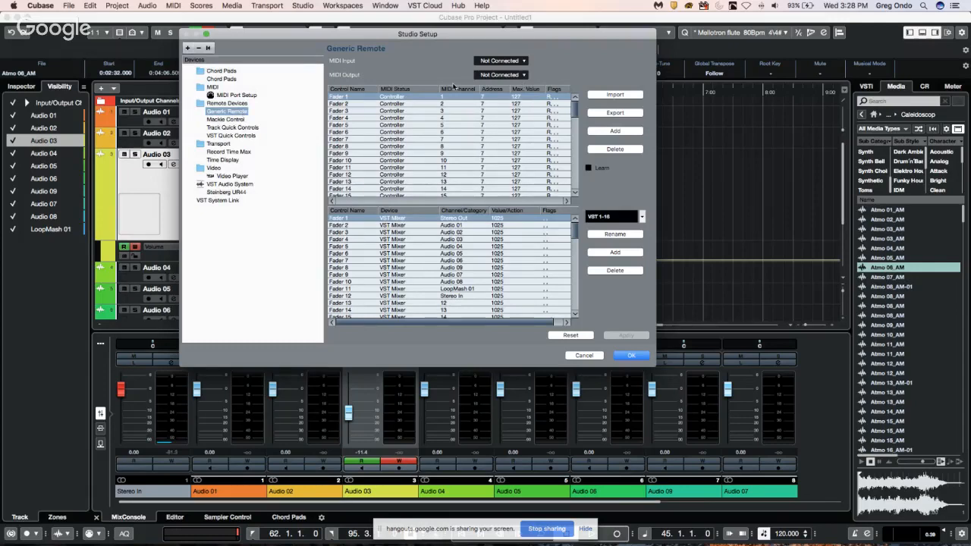
Review the MIDI status choices and the mixer device assignment for Fader 1 of the Generic Remote.
{"action": "left_click", "coordinate": [399, 96]}
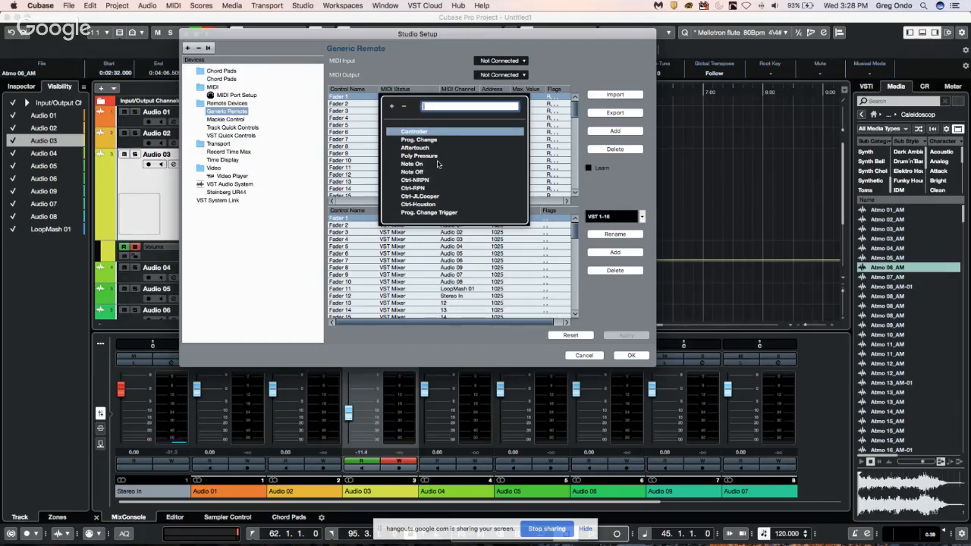
{"action": "left_click", "coordinate": [345, 98]}
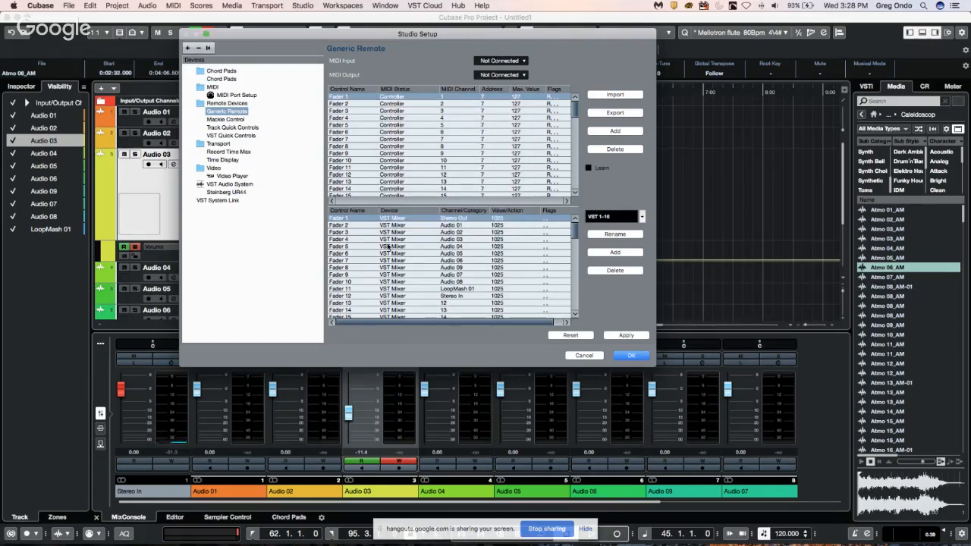
{"action": "left_click", "coordinate": [411, 218]}
{"action": "key", "text": "Return"}
Remove the Generic Remote device without applying its pending changes, recheck the addable devices and close Studio Setup.
{"action": "left_click", "coordinate": [196, 49]}
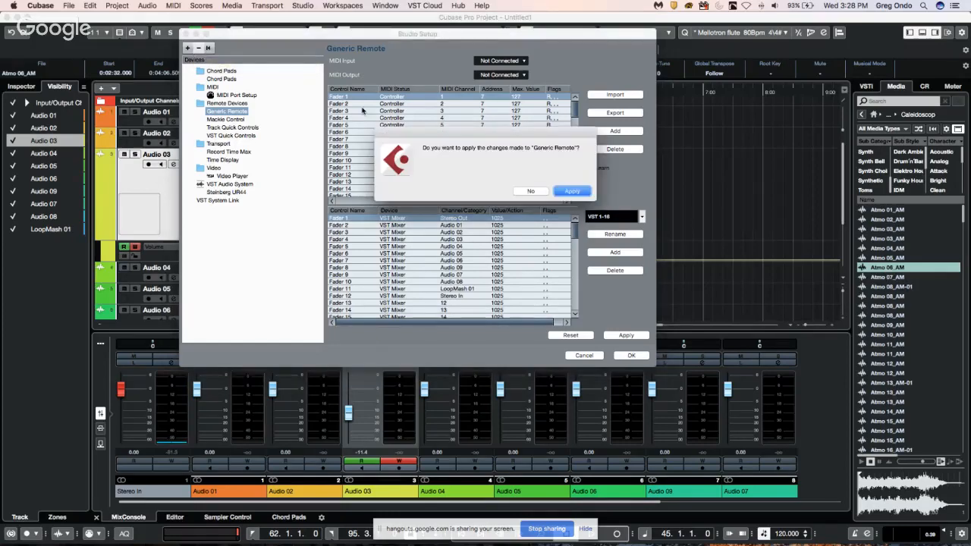
{"action": "left_click", "coordinate": [521, 191]}
{"action": "left_click", "coordinate": [530, 190]}
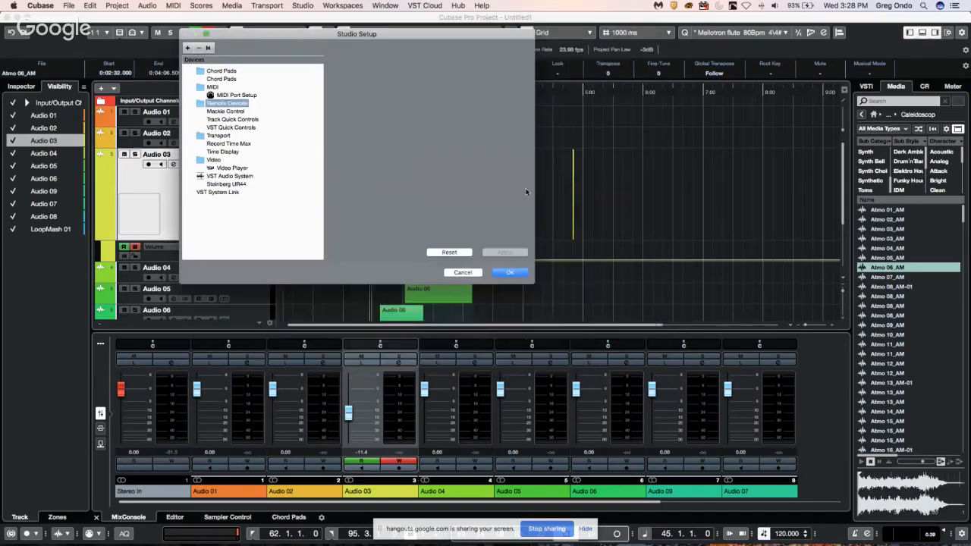
{"action": "left_click", "coordinate": [188, 47]}
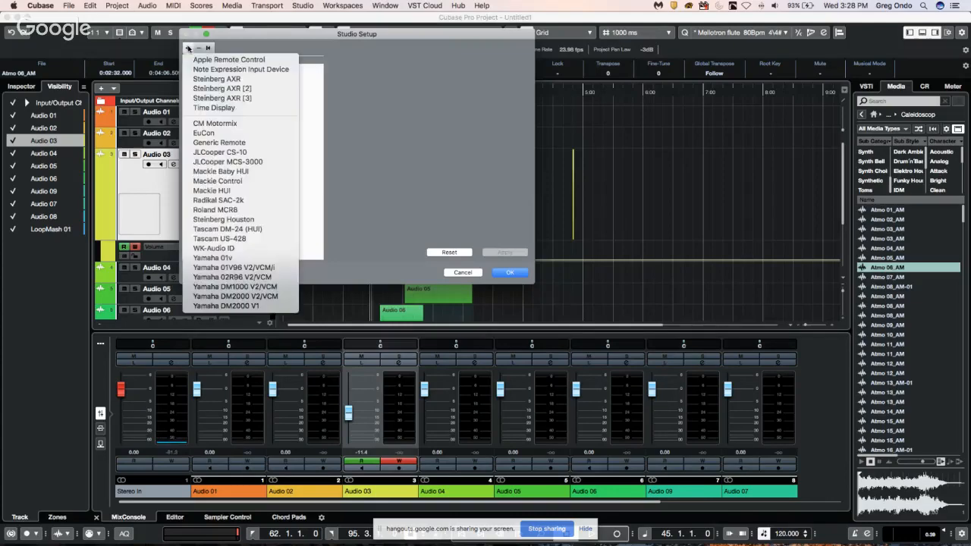
{"action": "left_click", "coordinate": [429, 138]}
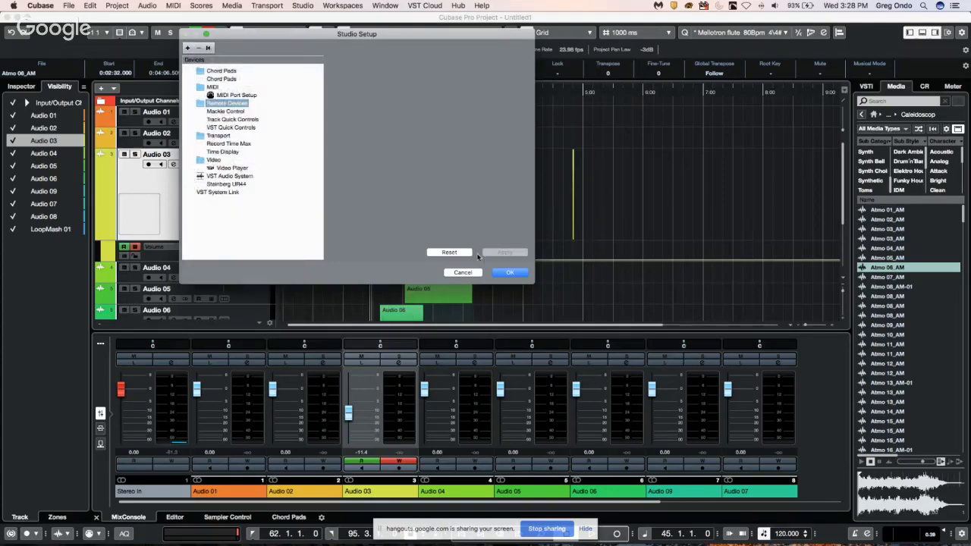
{"action": "left_click", "coordinate": [464, 272]}
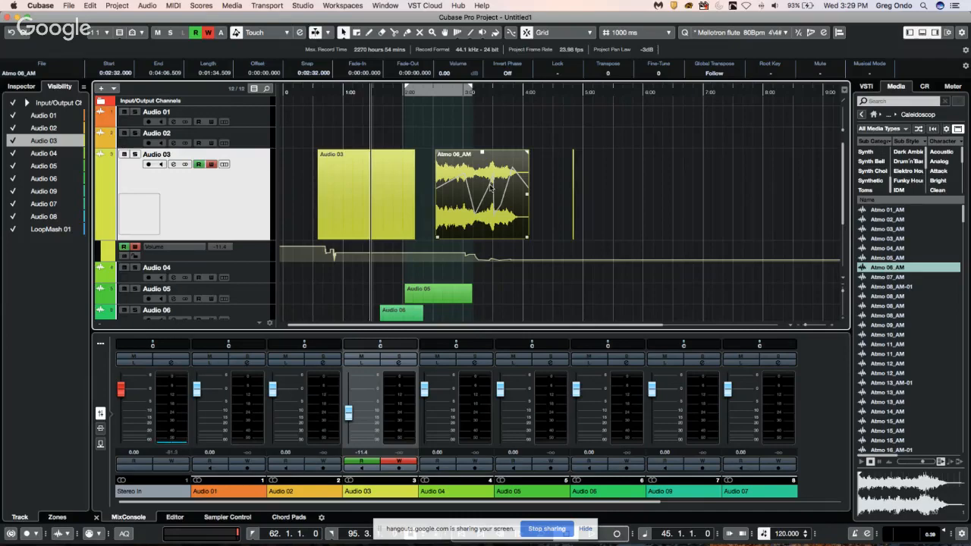
Narrow the MixConsole channels so all of them through Stereo Out fit, and show the MixConsole toolbar.
{"action": "key", "text": "g"}
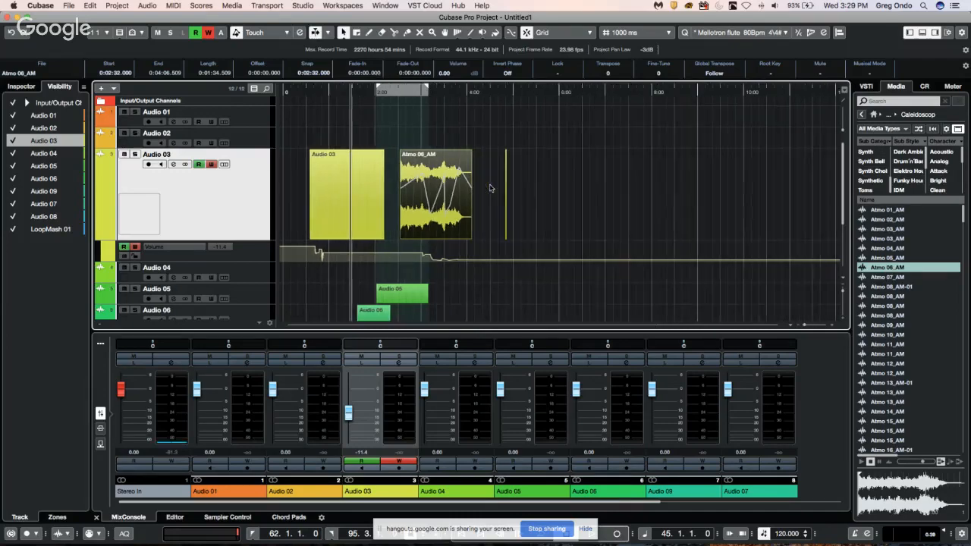
{"action": "left_click", "coordinate": [476, 393]}
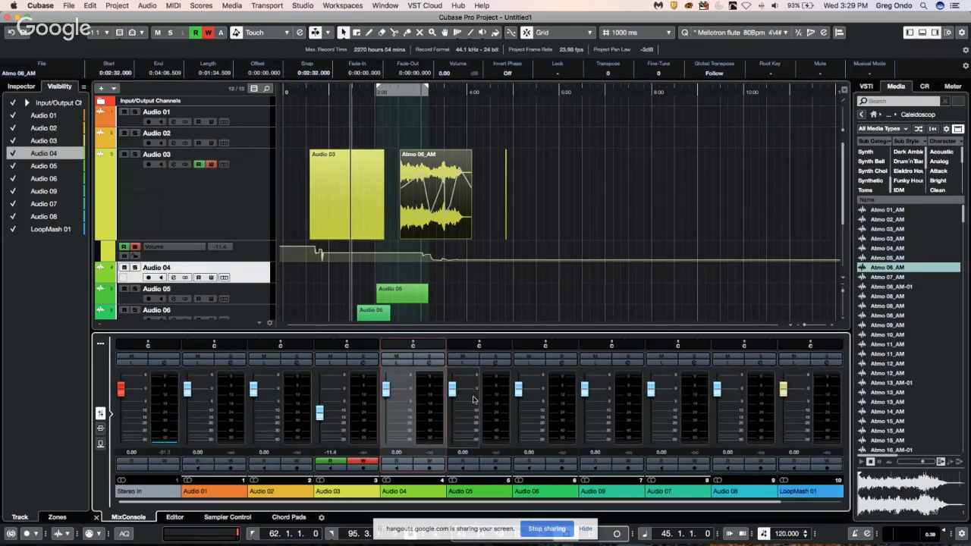
{"action": "key", "text": "g"}
{"action": "key", "text": "g"}
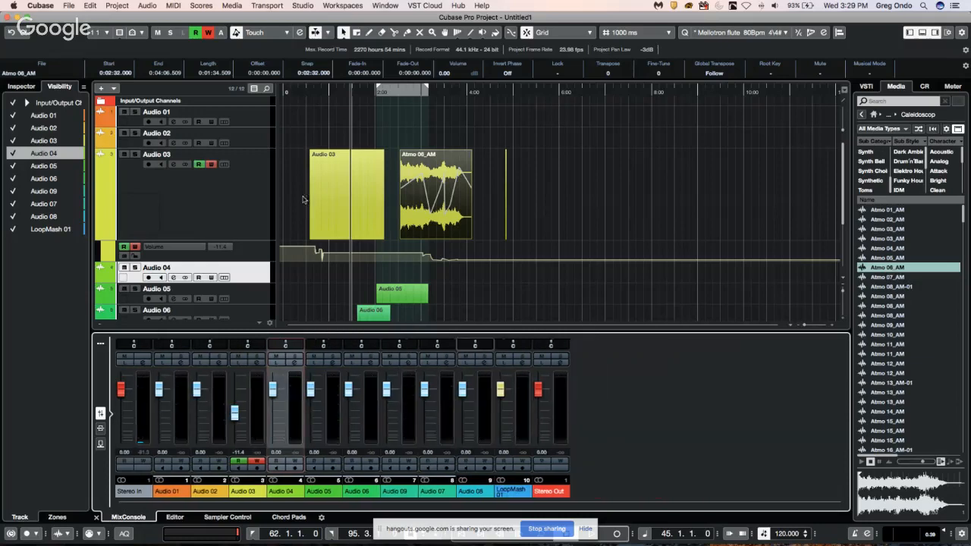
{"action": "left_click", "coordinate": [100, 344]}
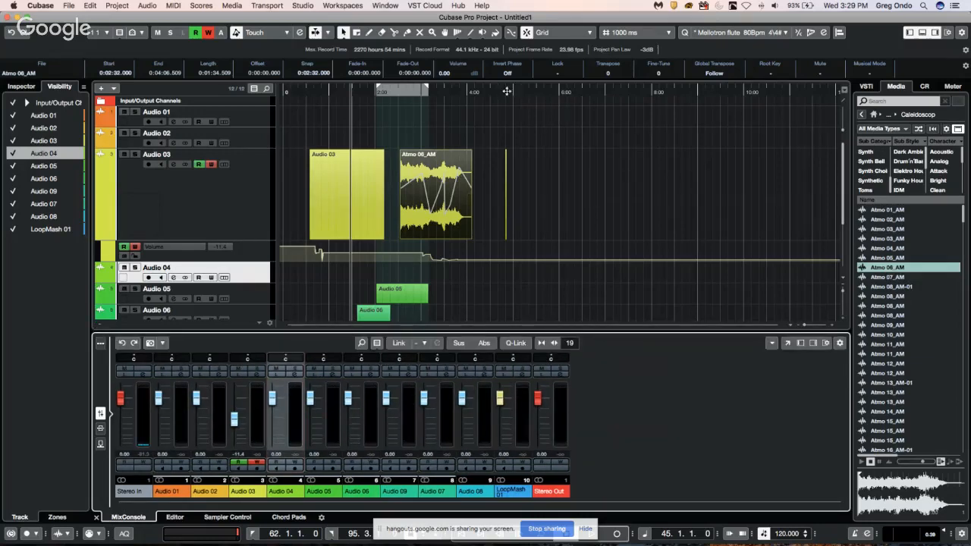
Enable absolute mode, select the mixer channels from Audio 01 through Audio 08 and lower only the Audio 08 fader to about -6.9 dB.
{"action": "left_click", "coordinate": [483, 348]}
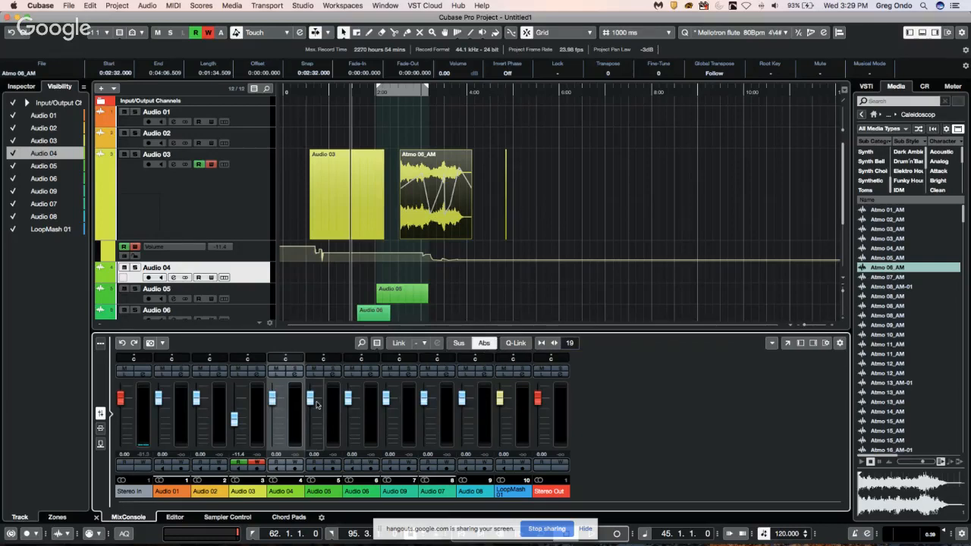
{"action": "left_click", "coordinate": [179, 425]}
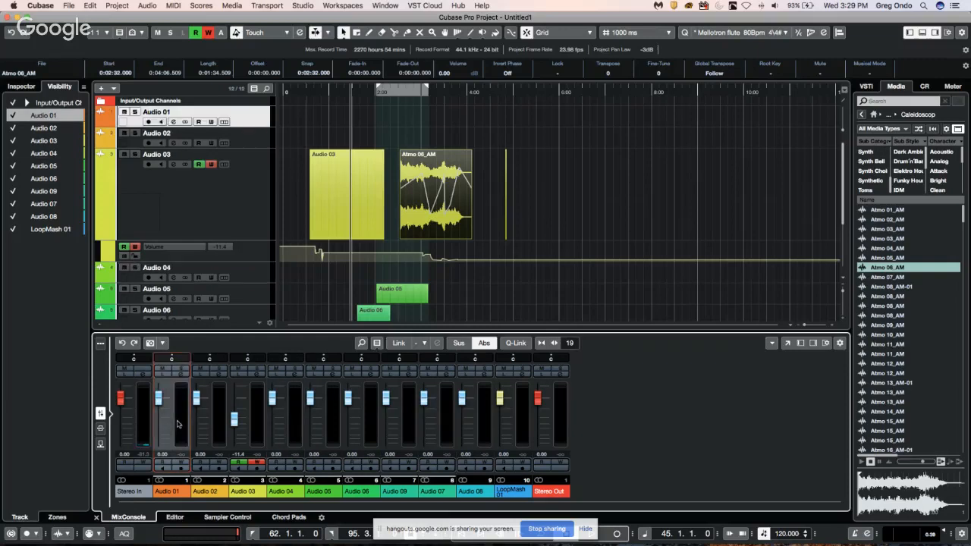
{"action": "left_click", "coordinate": [481, 413], "text": "shift"}
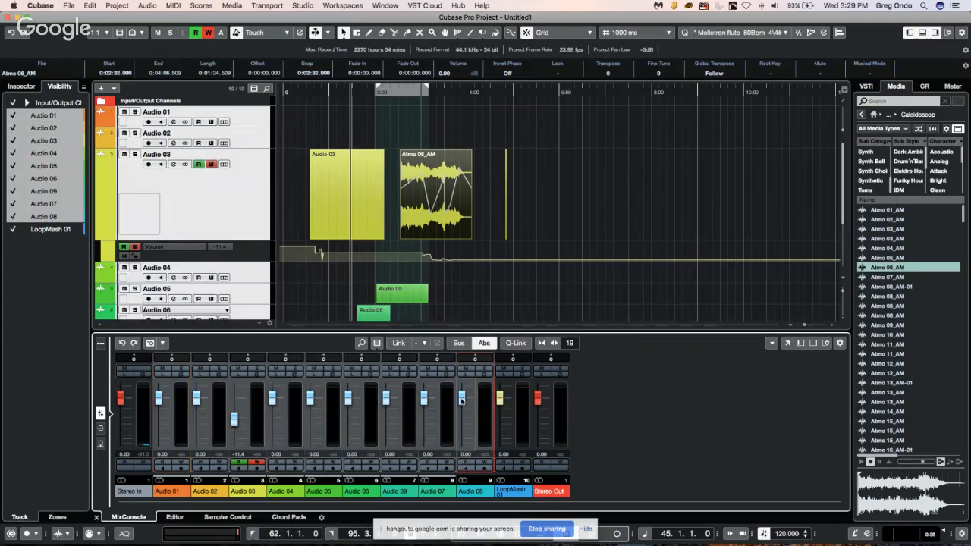
{"action": "left_click_drag", "start_coordinate": [461, 401], "coordinate": [461, 414]}
Enable Q-Link, set the selected channels' faders together to about -3.9 dB, and turn off absolute mode and Q-Link.
{"action": "left_click", "coordinate": [516, 343]}
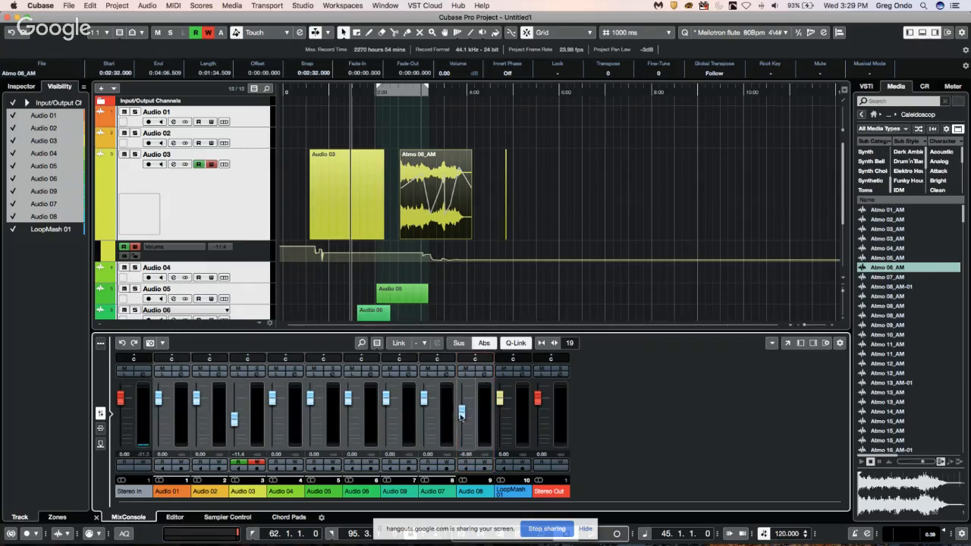
{"action": "mouse_move", "coordinate": [461, 413]}
{"action": "left_mouse_down"}
{"action": "mouse_move", "coordinate": [465, 424]}
{"action": "mouse_move", "coordinate": [472, 409]}
{"action": "left_mouse_up"}
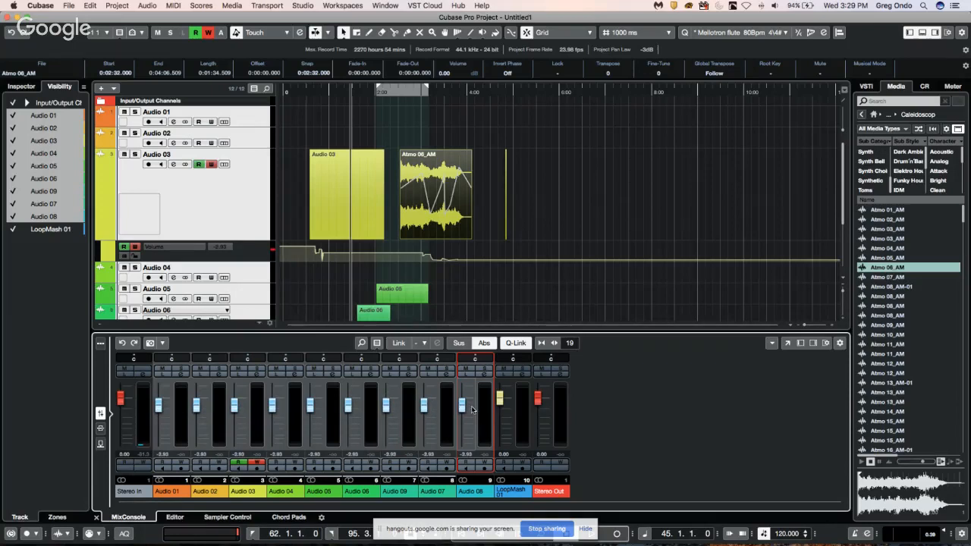
{"action": "left_click", "coordinate": [488, 345]}
{"action": "left_click", "coordinate": [516, 345]}
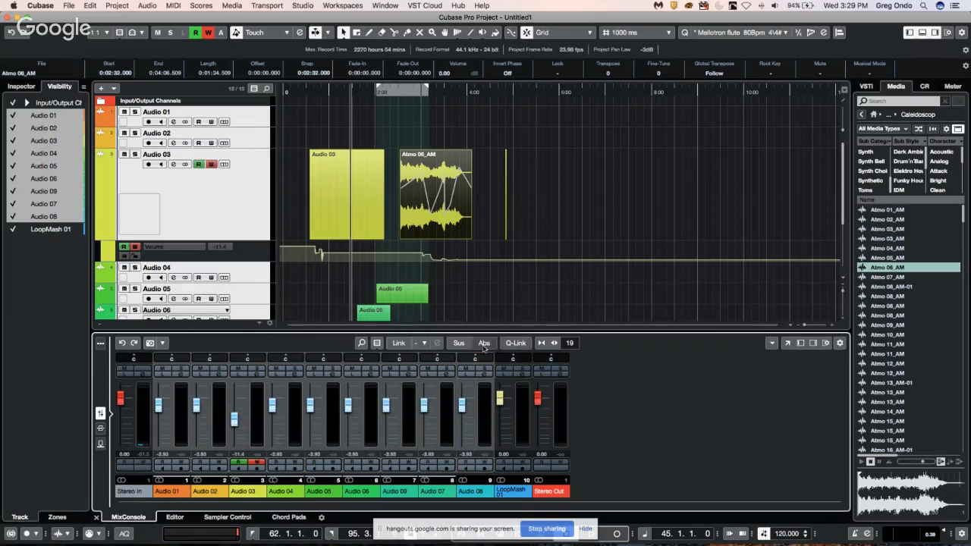
Enable absolute mode and Q-Link and lower the selected audio channels' faders together to -7.55 dB.
{"action": "left_click", "coordinate": [484, 345]}
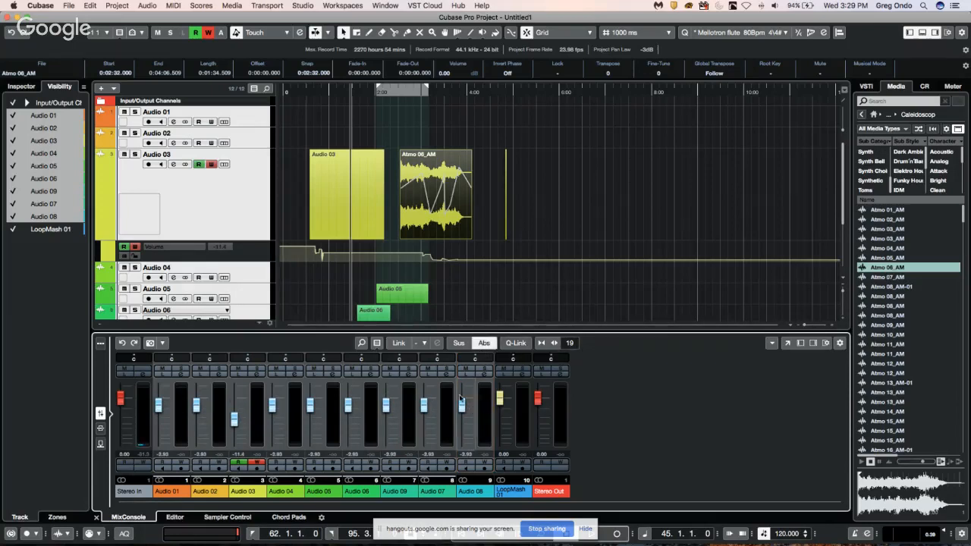
{"action": "left_click", "coordinate": [515, 342]}
{"action": "mouse_move", "coordinate": [462, 404]}
{"action": "left_mouse_down"}
{"action": "mouse_move", "coordinate": [463, 422]}
{"action": "mouse_move", "coordinate": [463, 414]}
{"action": "left_mouse_up"}
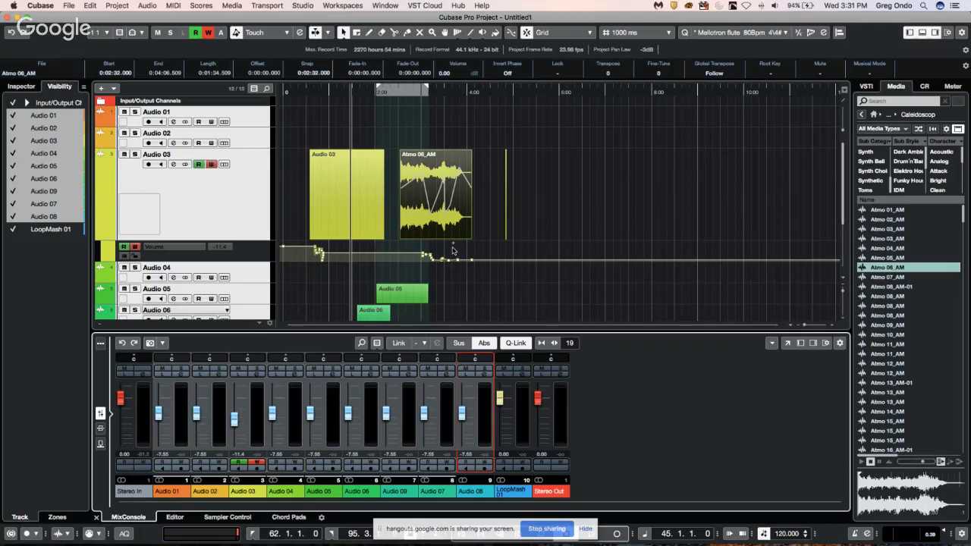
Split the Atmo 06_AM event at 3:19 and move its second half to start at 3:03, overlapping the first.
{"action": "right_click", "coordinate": [440, 187]}
{"action": "left_click", "coordinate": [491, 187]}
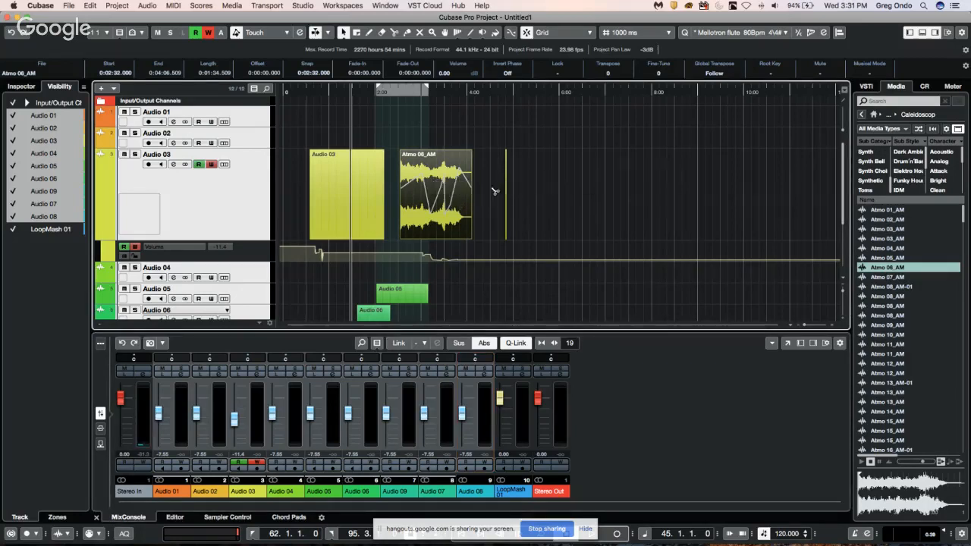
{"action": "left_click", "coordinate": [436, 198]}
{"action": "right_click", "coordinate": [441, 198]}
{"action": "left_click", "coordinate": [442, 198]}
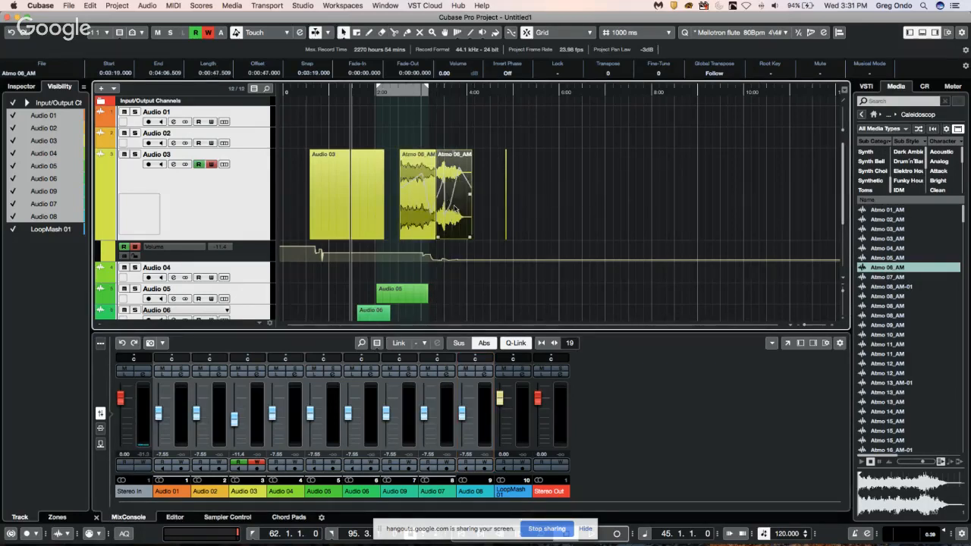
{"action": "left_click_drag", "start_coordinate": [453, 210], "coordinate": [439, 210]}
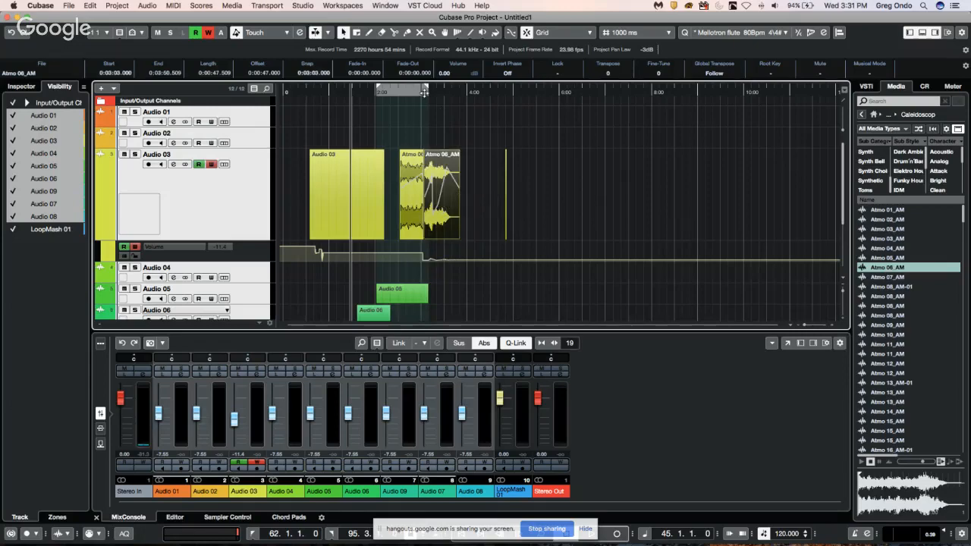
Review the Editing preferences, switch Delete Overlaps off and back on, and accept the preferences.
{"action": "left_click", "coordinate": [65, 6]}
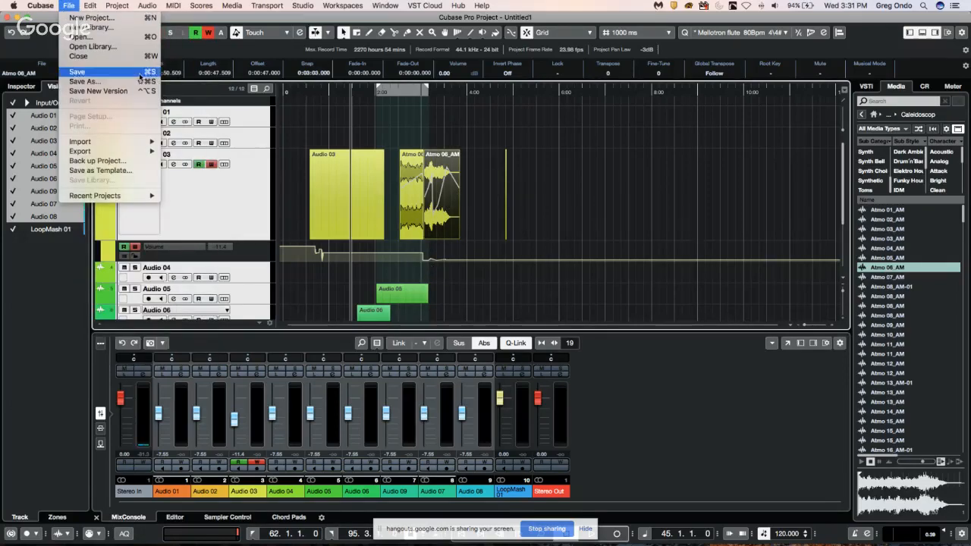
{"action": "mouse_move", "coordinate": [51, 6]}
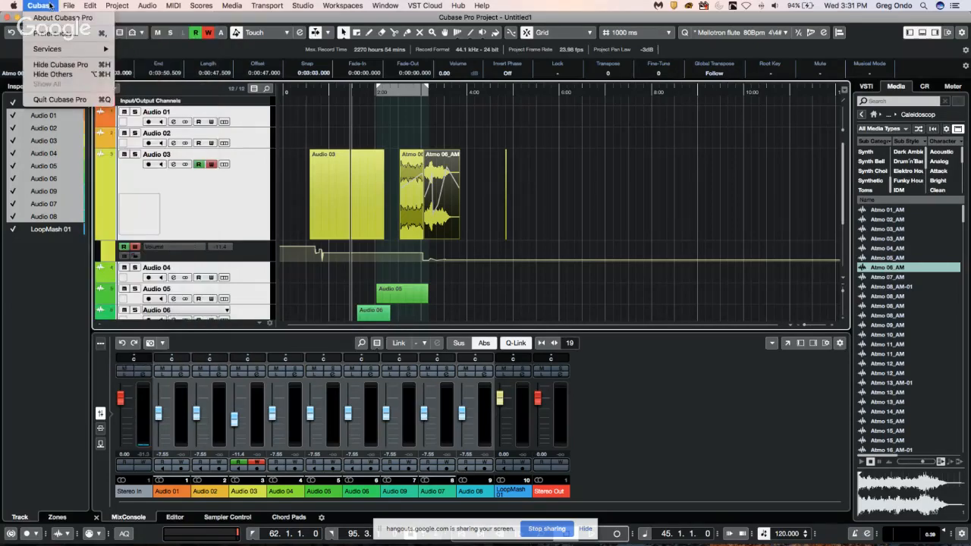
{"action": "left_click", "coordinate": [53, 35]}
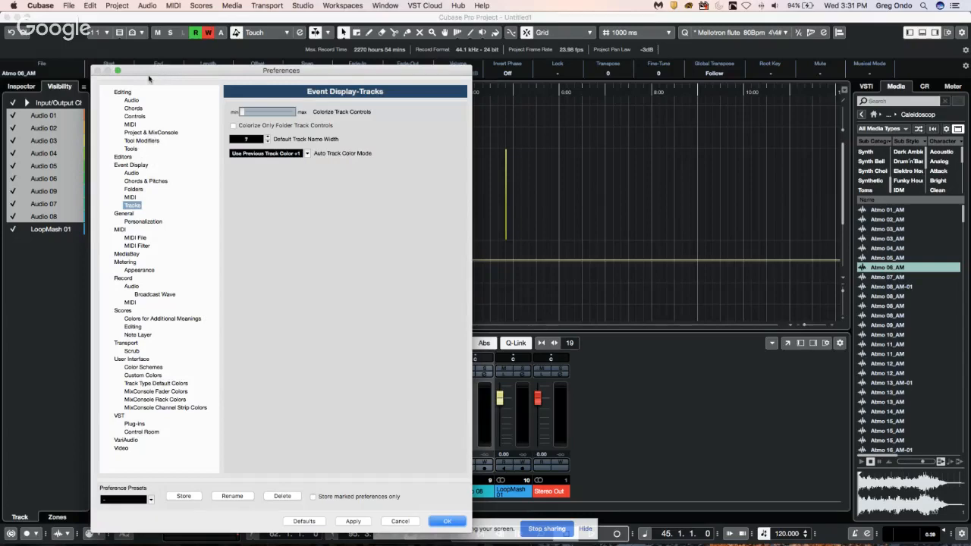
{"action": "left_click", "coordinate": [119, 94]}
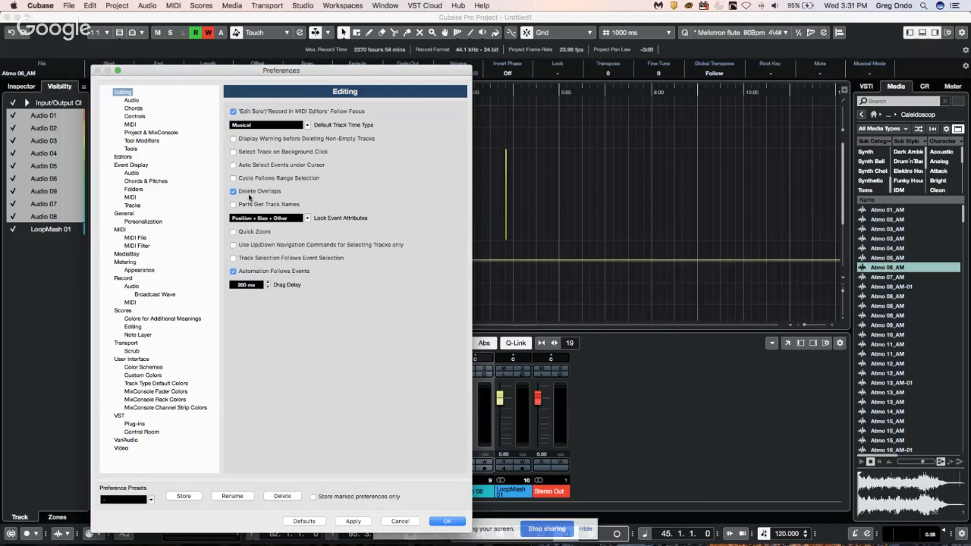
{"action": "left_click", "coordinate": [234, 192]}
{"action": "left_click", "coordinate": [233, 192]}
{"action": "left_click_drag", "start_coordinate": [378, 75], "coordinate": [757, 89]}
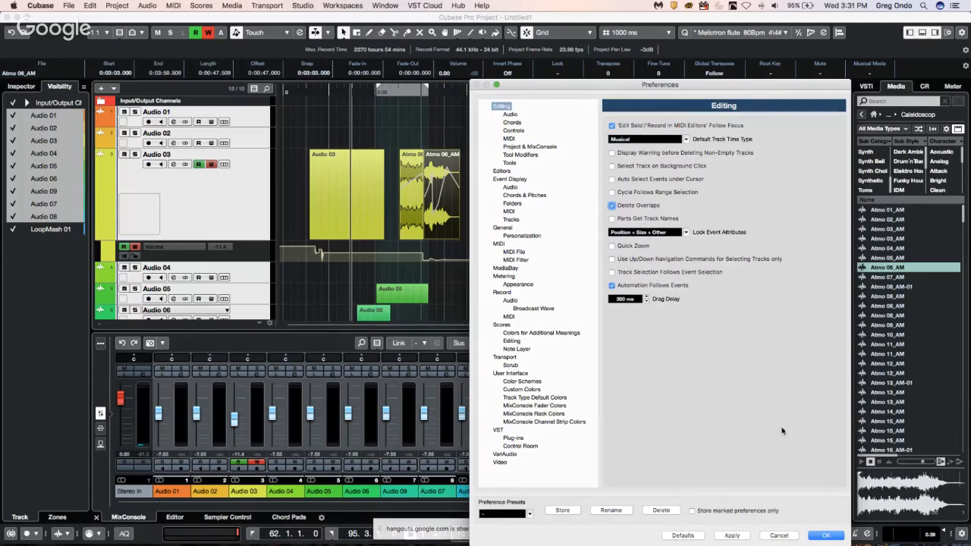
{"action": "left_click", "coordinate": [826, 536]}
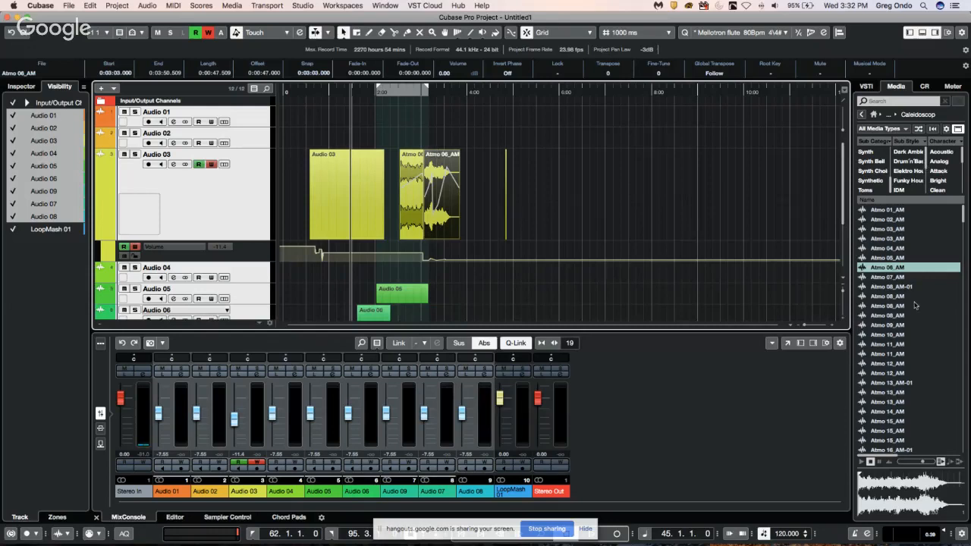
Show the Chord Pads in the lower zone in place of the MixConsole.
{"action": "left_click", "coordinate": [285, 517]}
{"action": "left_click", "coordinate": [285, 517]}
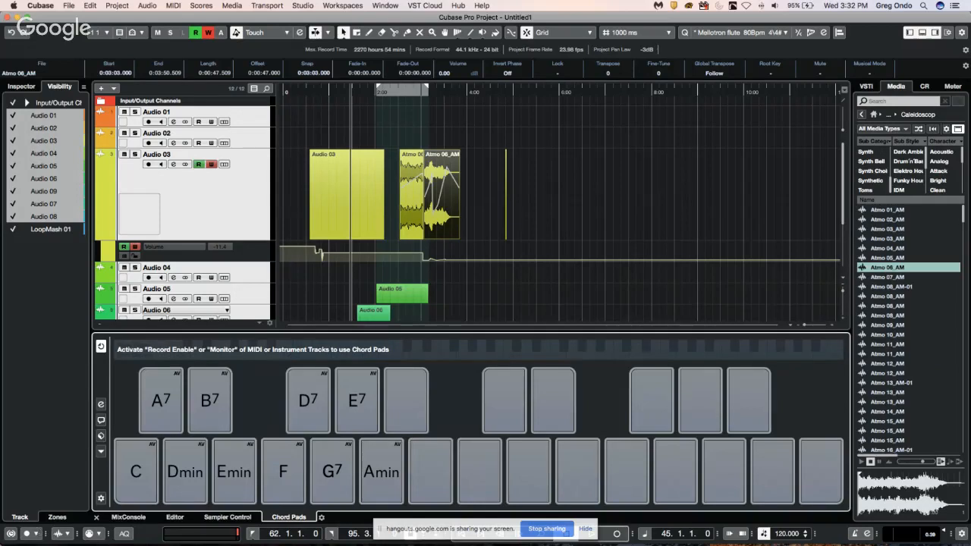
Load the Atmo 08_AM sample into Sampler Control on a new sampler track and transfer it to Groove Agent.
{"action": "left_click", "coordinate": [247, 518]}
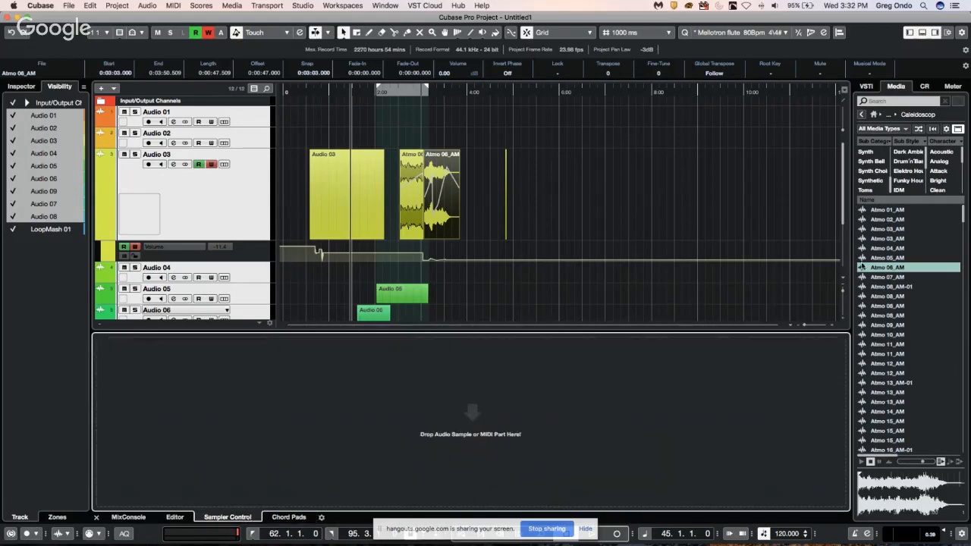
{"action": "left_click_drag", "start_coordinate": [887, 306], "coordinate": [451, 385]}
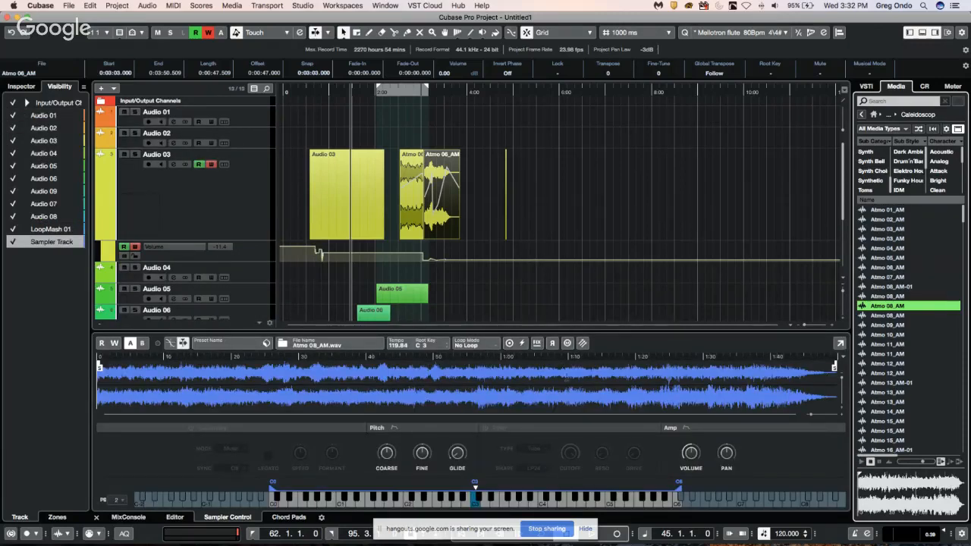
{"action": "left_click", "coordinate": [581, 347]}
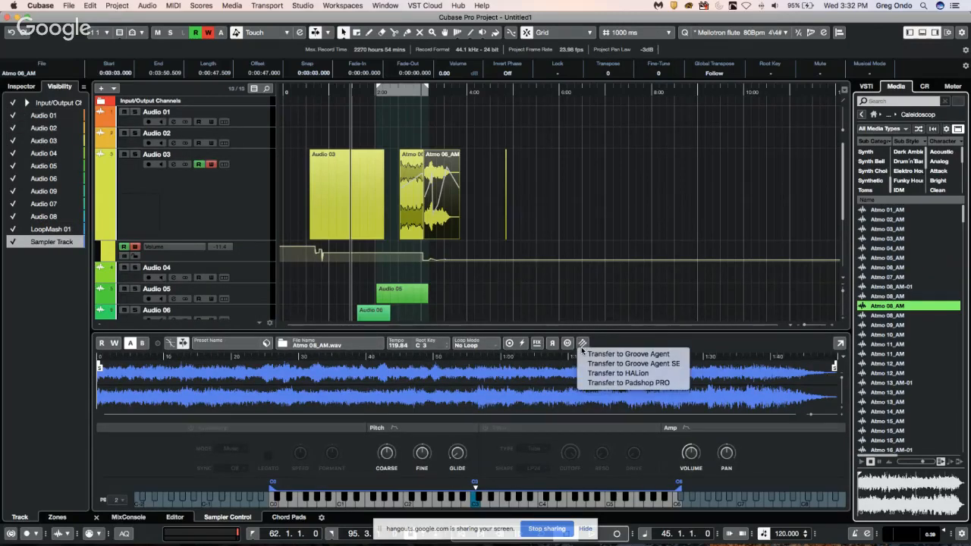
{"action": "left_click", "coordinate": [657, 354]}
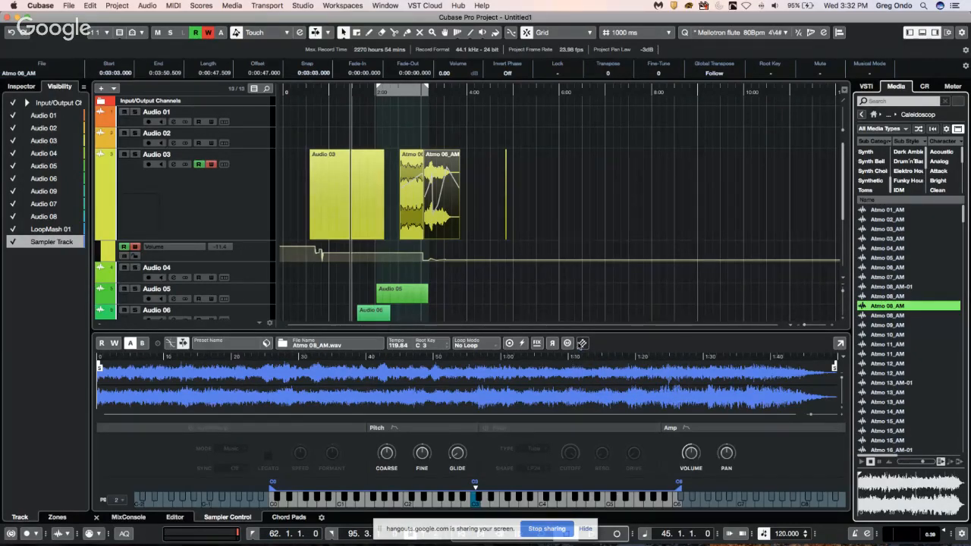
{"action": "left_click", "coordinate": [615, 333]}
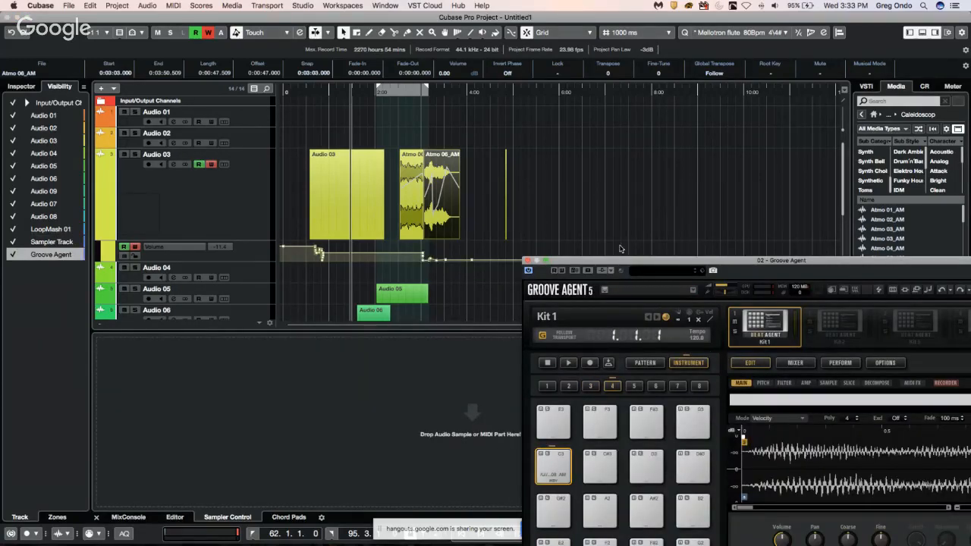
{"action": "left_click_drag", "start_coordinate": [613, 261], "coordinate": [377, 178]}
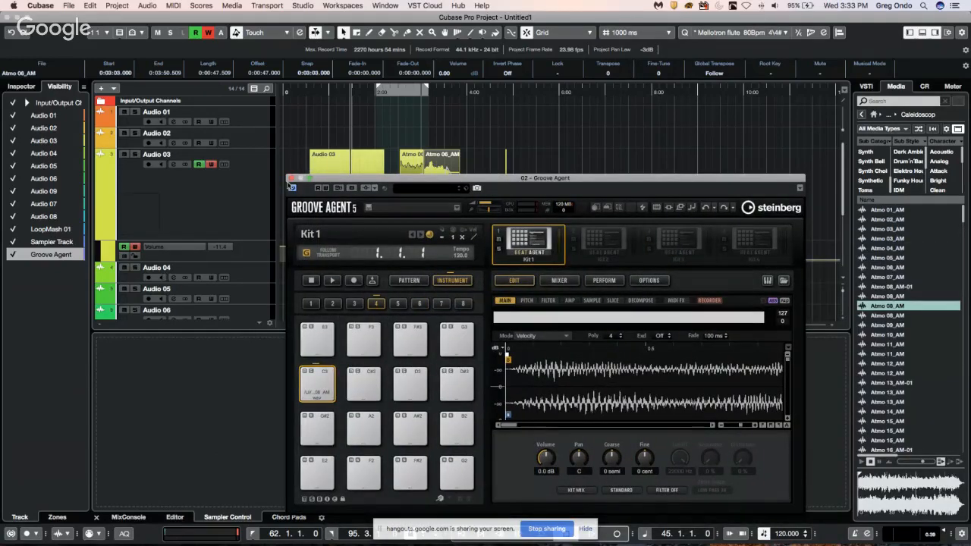
{"action": "left_click", "coordinate": [292, 179]}
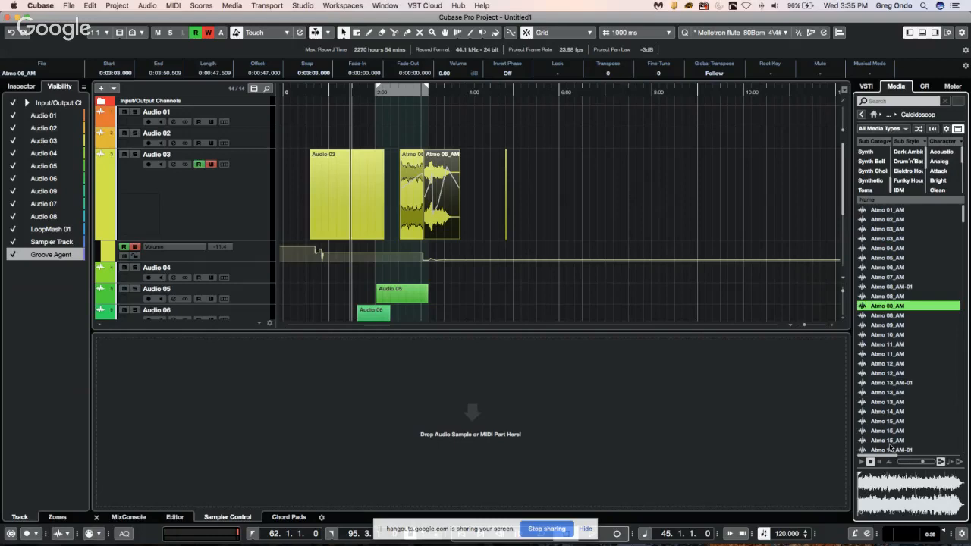
{"action": "scroll", "coordinate": [660, 136], "scroll_direction": "down", "scroll_amount": 1}
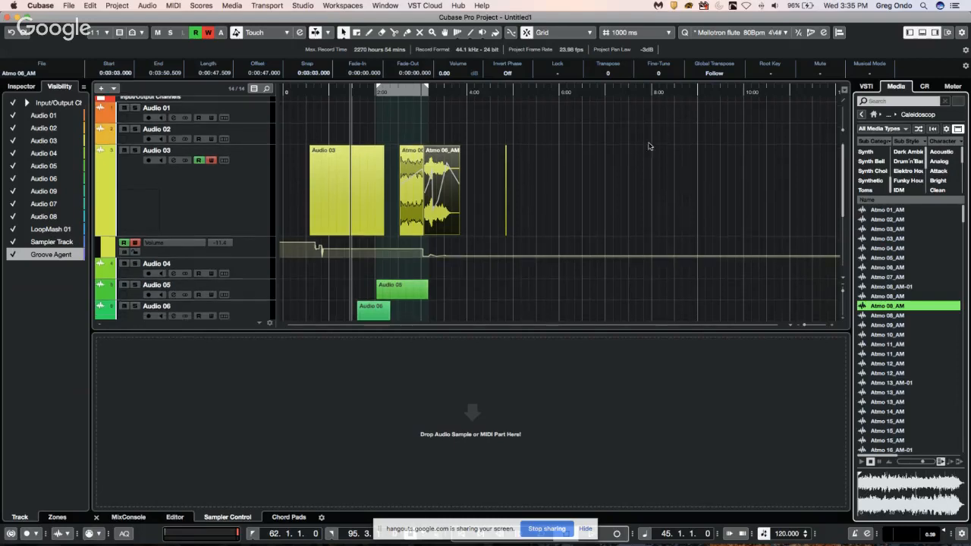
{"action": "left_click", "coordinate": [385, 6]}
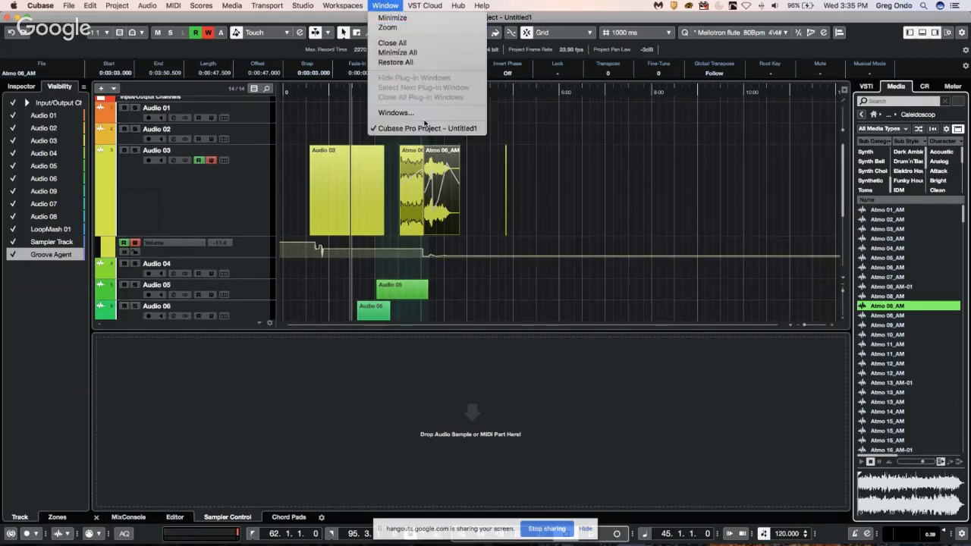
{"action": "mouse_move", "coordinate": [343, 7]}
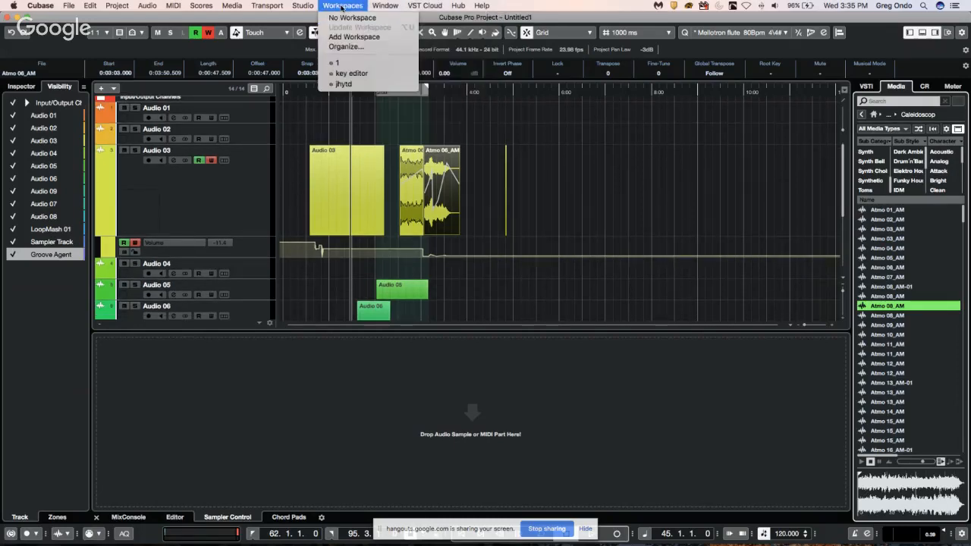
{"action": "mouse_move", "coordinate": [377, 8]}
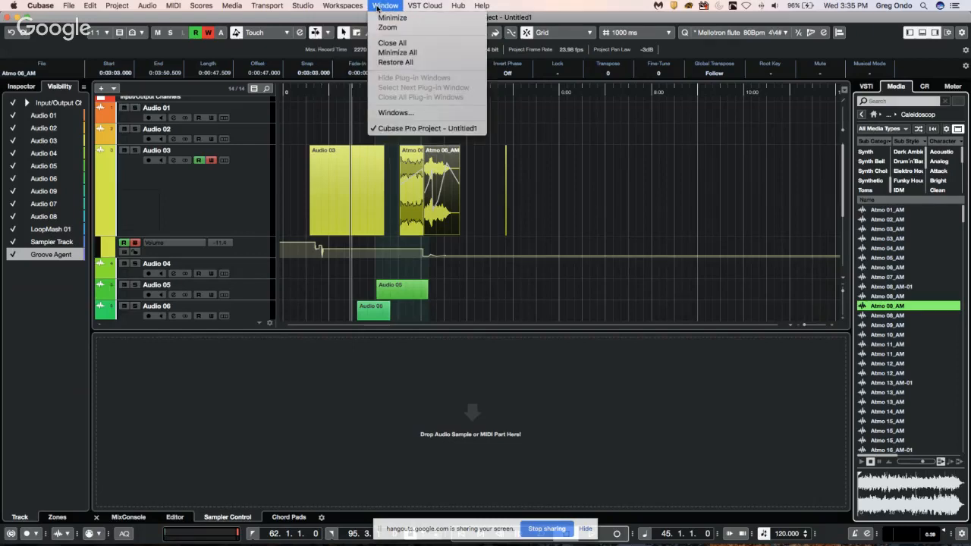
{"action": "mouse_move", "coordinate": [68, 6]}
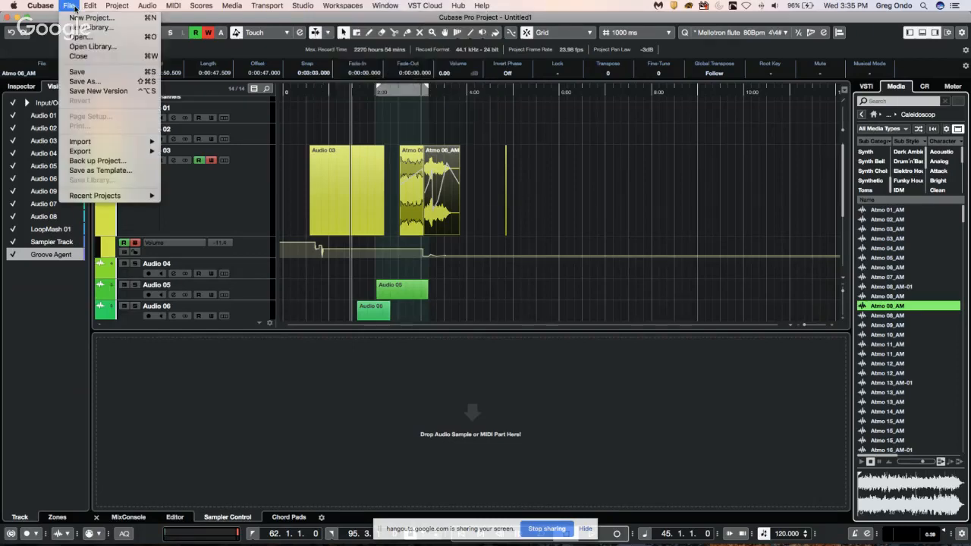
{"action": "left_click", "coordinate": [101, 37]}
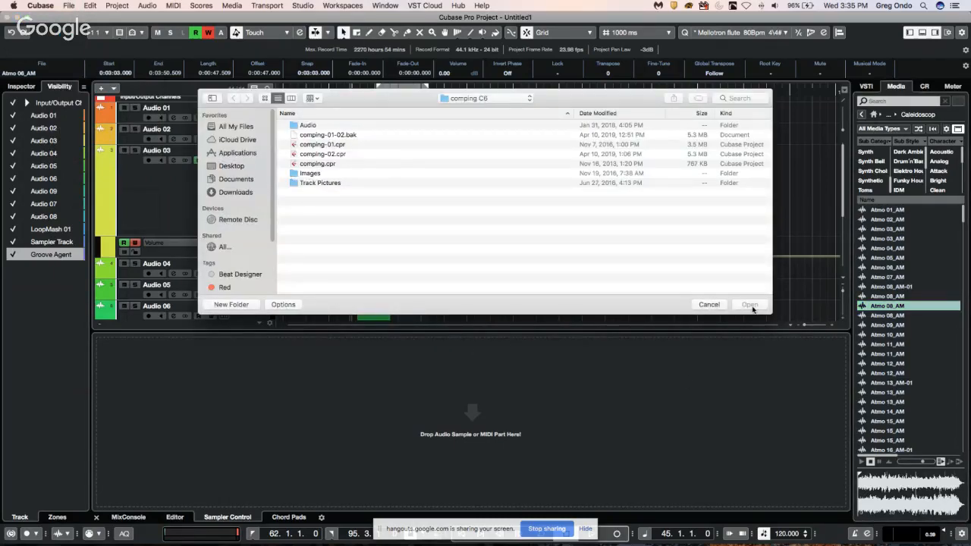
{"action": "left_click", "coordinate": [708, 305]}
Open the recent project beatles stones CX.cpr and activate it.
{"action": "left_click", "coordinate": [69, 5]}
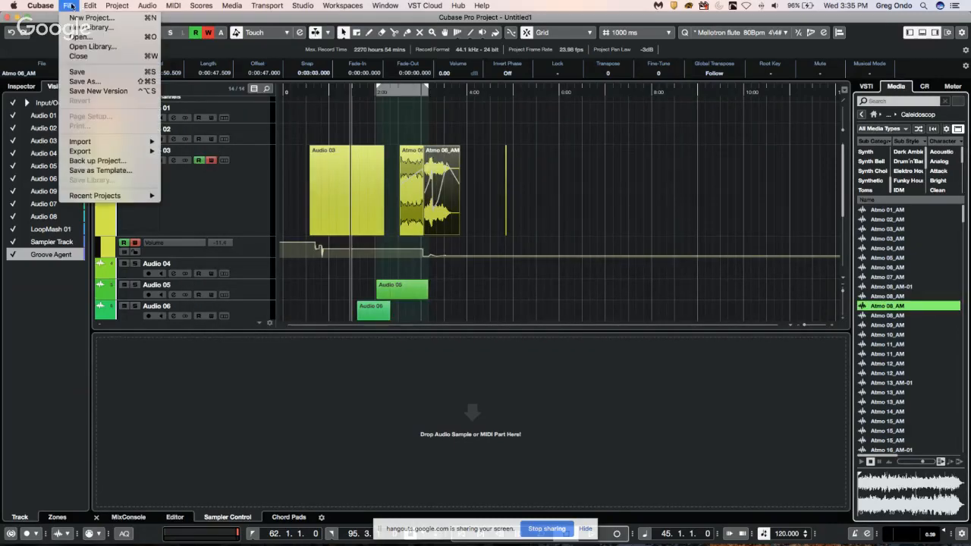
{"action": "mouse_move", "coordinate": [104, 196]}
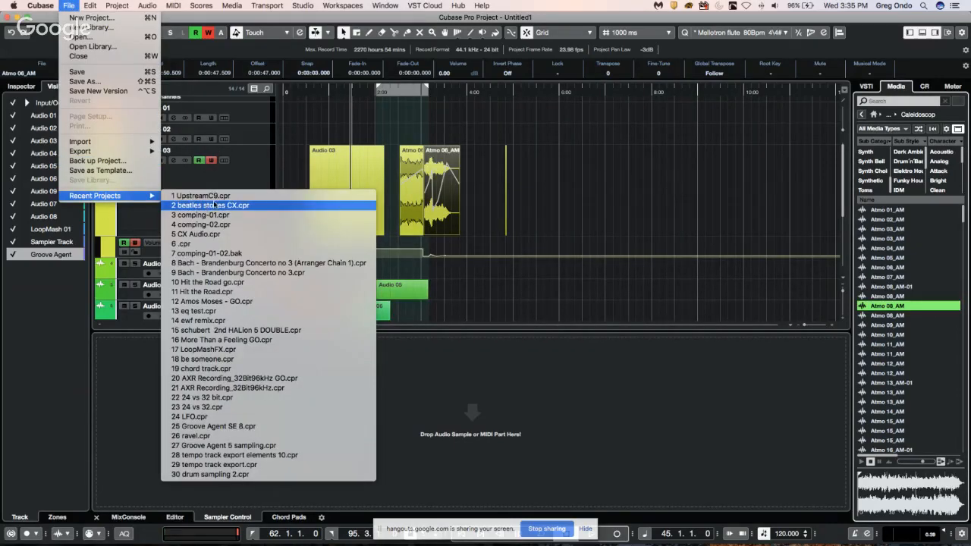
{"action": "left_click", "coordinate": [301, 207]}
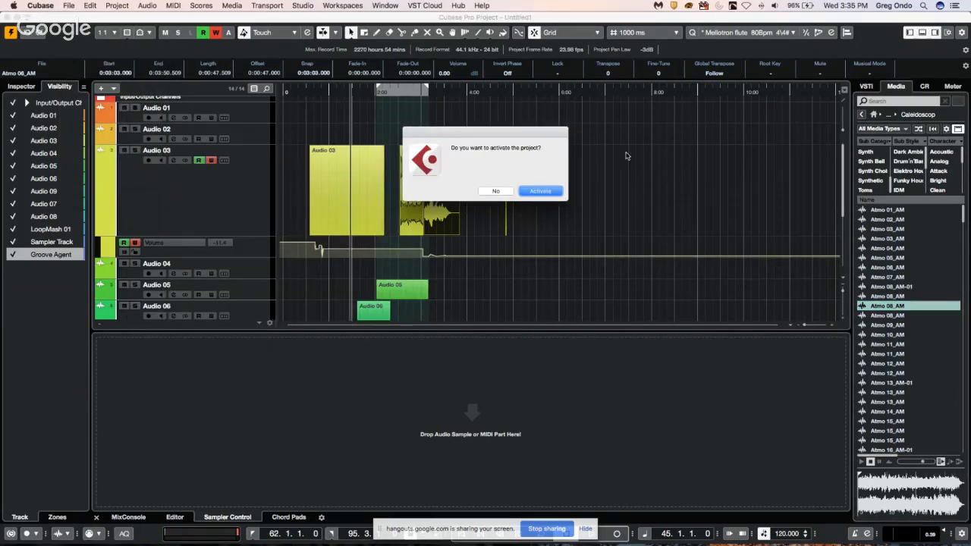
{"action": "left_click", "coordinate": [542, 196]}
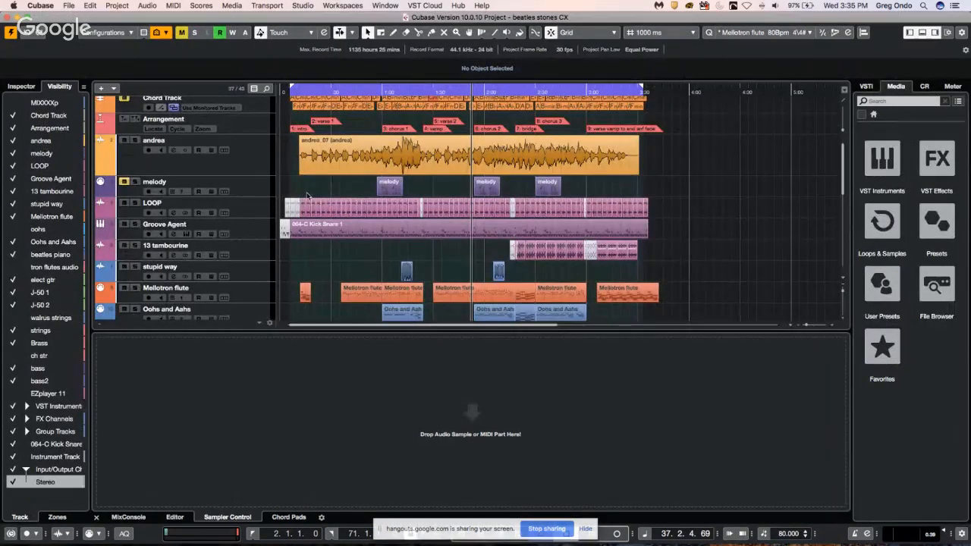
Open the Mellotron flute and Oohs and Aahs parts at 1:00 together with the MIDI 07 part in a separate Key Editor window.
{"action": "scroll", "coordinate": [354, 198], "scroll_direction": "down", "scroll_amount": 3}
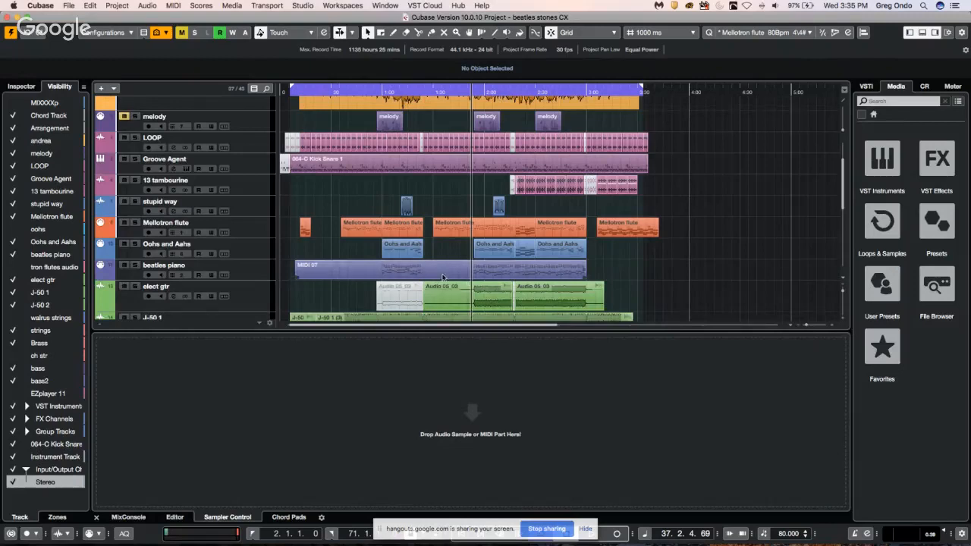
{"action": "left_click", "coordinate": [403, 228]}
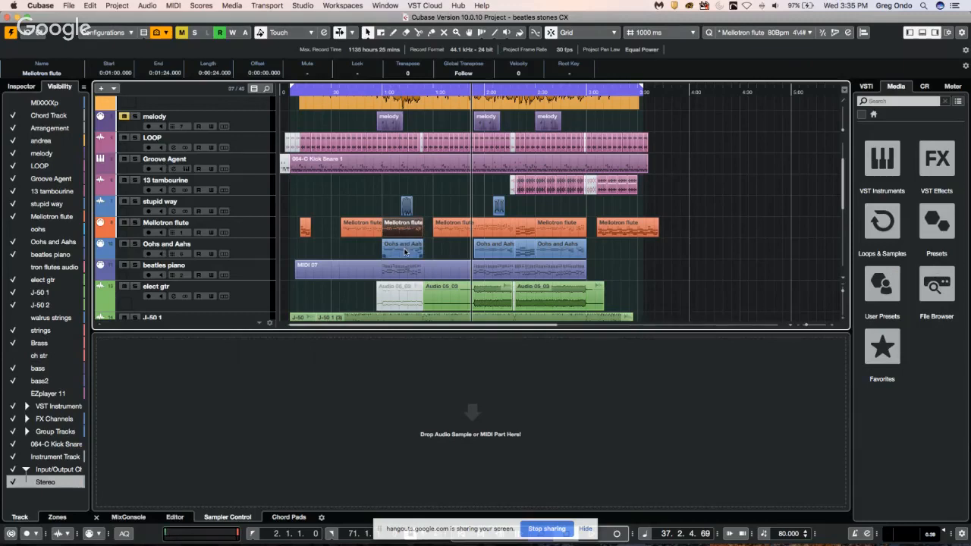
{"action": "left_click", "coordinate": [405, 251], "text": "shift"}
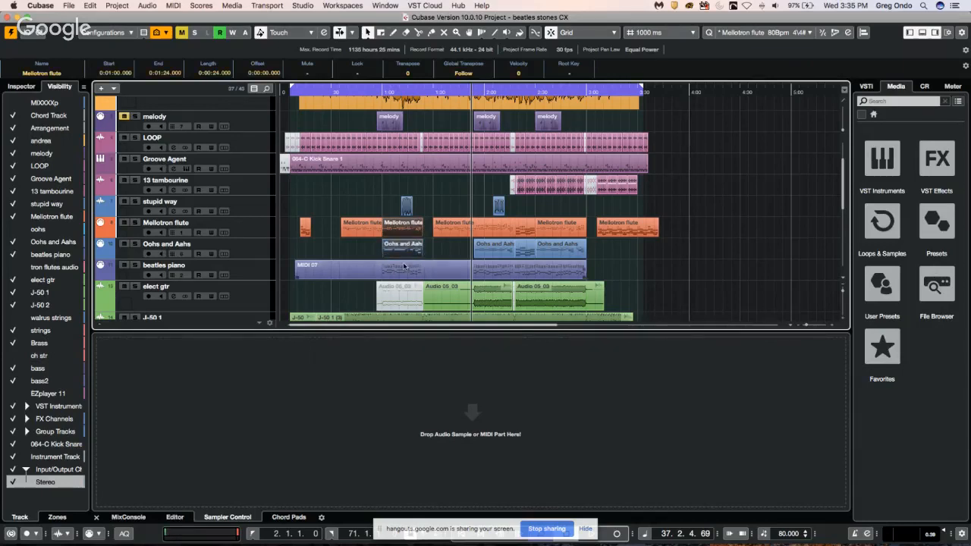
{"action": "left_click", "coordinate": [403, 264], "text": "shift"}
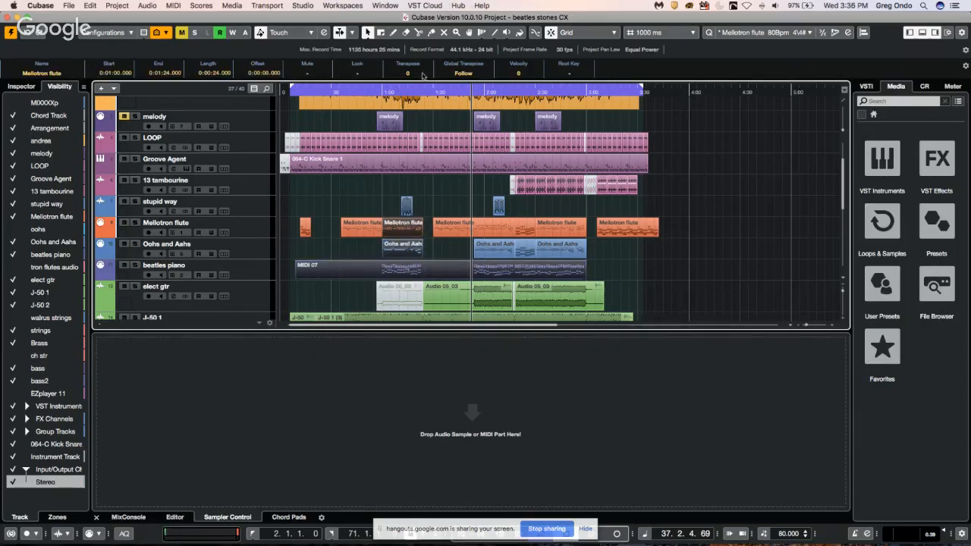
{"action": "left_click", "coordinate": [395, 90]}
{"action": "key", "text": "Return"}
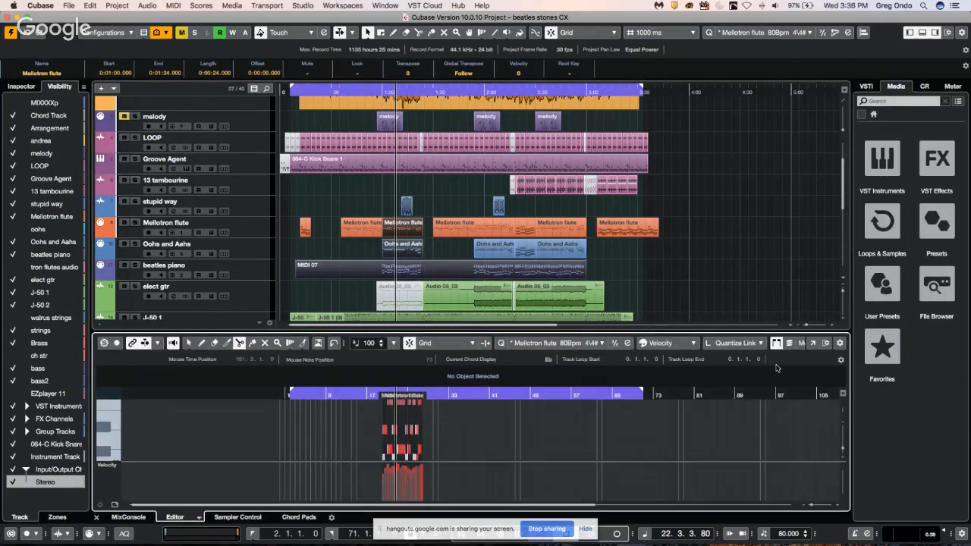
{"action": "left_click", "coordinate": [812, 343]}
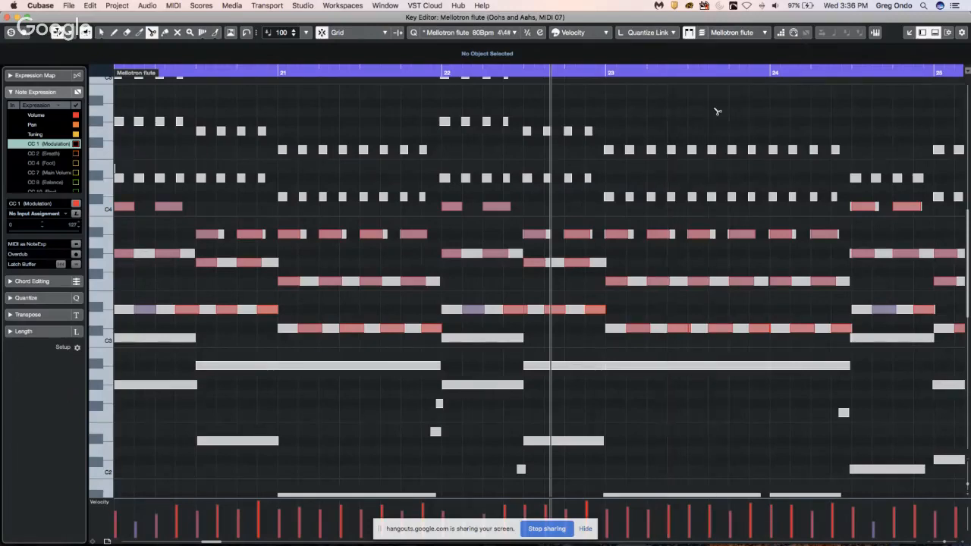
Switch the Key Editor's active part to Oohs and Aahs and to MIDI 07, and close the editor window.
{"action": "left_click", "coordinate": [753, 33]}
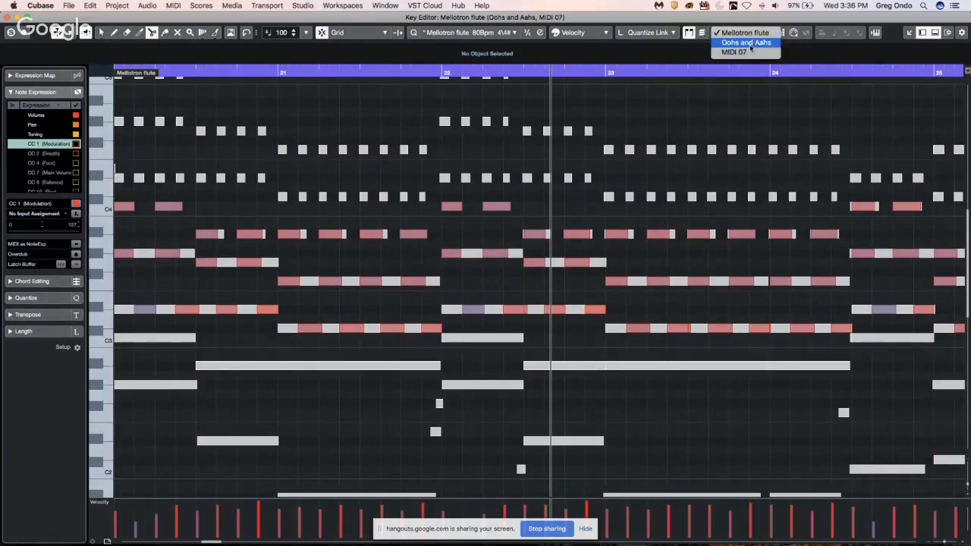
{"action": "left_click", "coordinate": [751, 43]}
{"action": "left_click", "coordinate": [751, 33]}
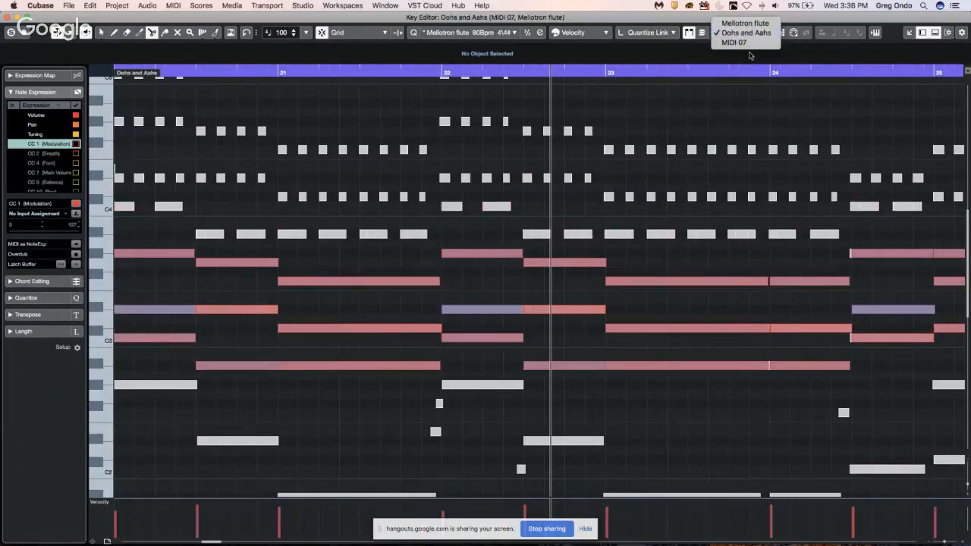
{"action": "left_click", "coordinate": [751, 43]}
{"action": "left_click", "coordinate": [728, 33]}
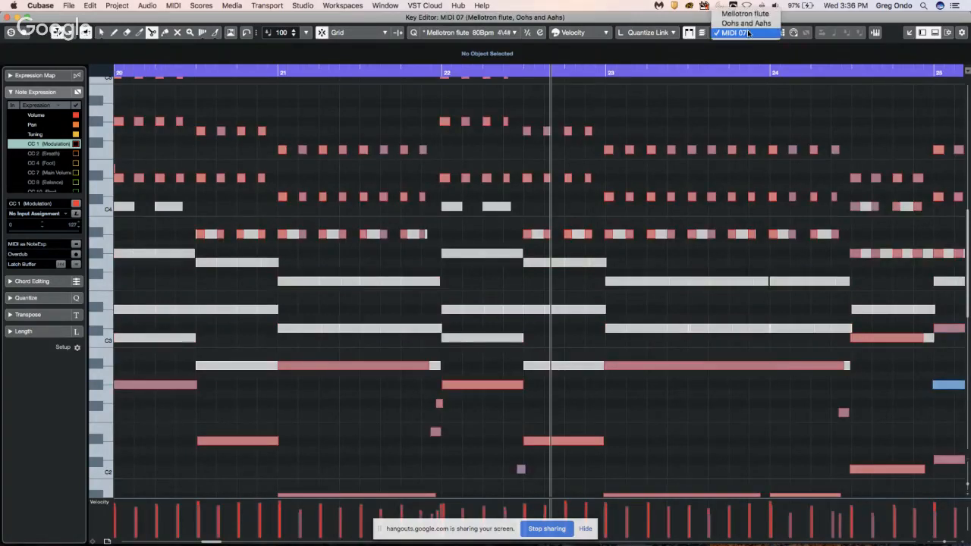
{"action": "left_click", "coordinate": [726, 43]}
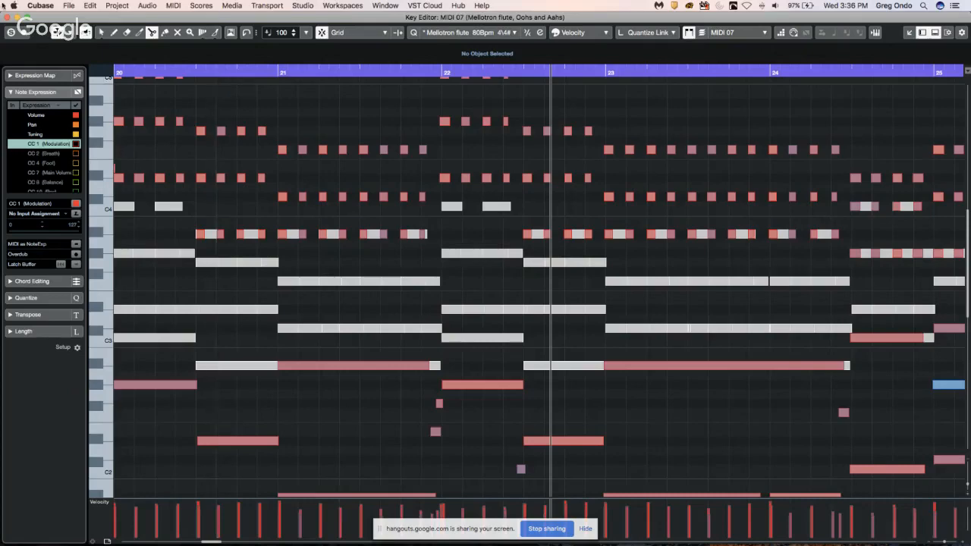
{"action": "left_click", "coordinate": [9, 17]}
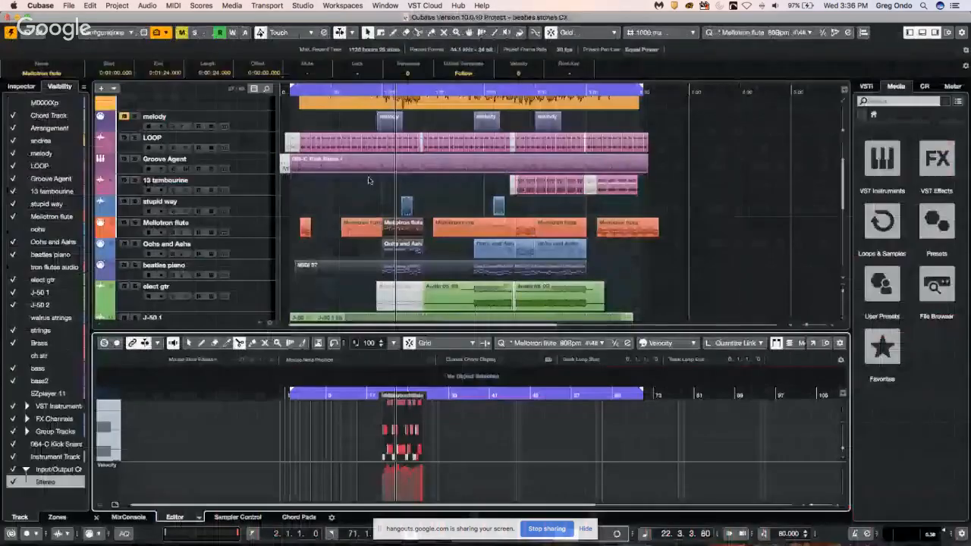
Select only the Mellotron flute and Oohs and Aahs parts at 1:00 and open them in a separate Key Editor window.
{"action": "left_click", "coordinate": [411, 188]}
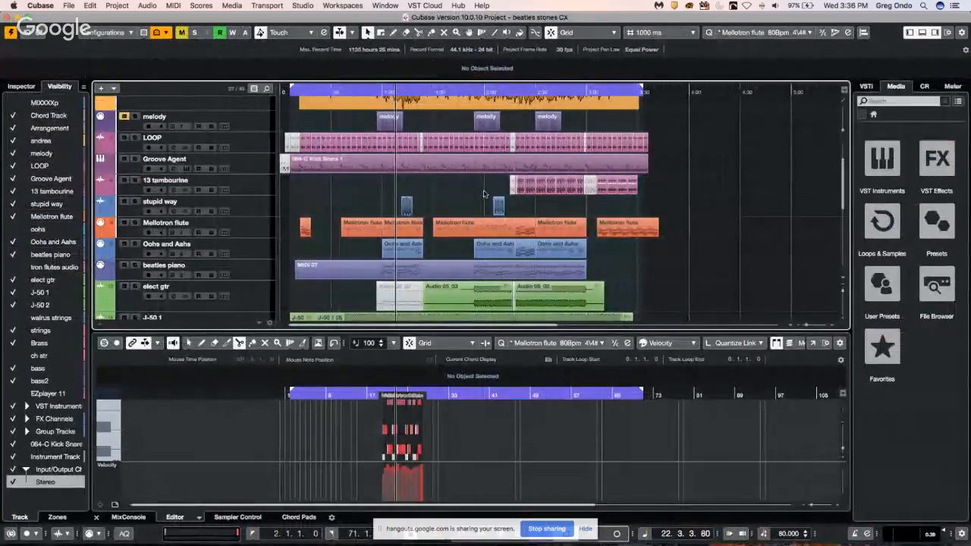
{"action": "left_click", "coordinate": [408, 252]}
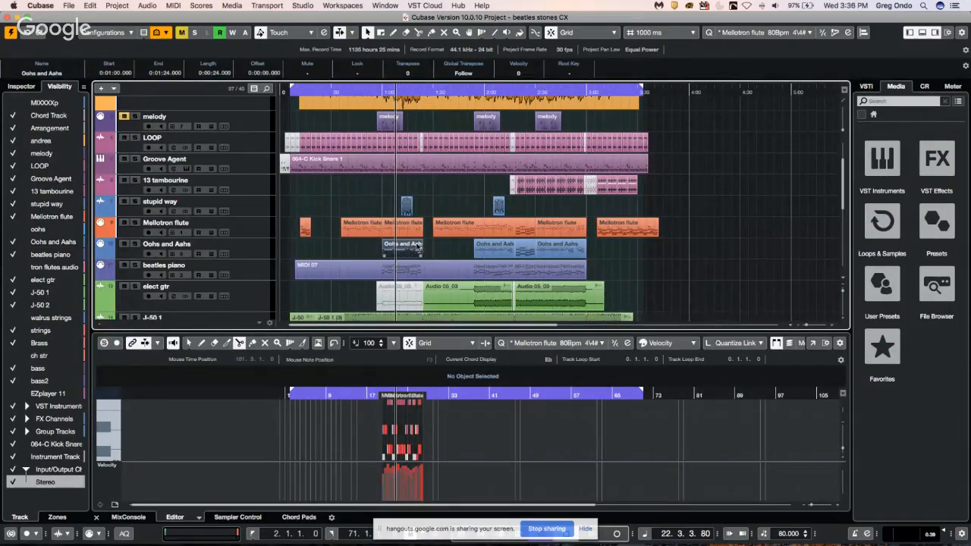
{"action": "scroll", "coordinate": [410, 250], "scroll_direction": "down", "scroll_amount": 3}
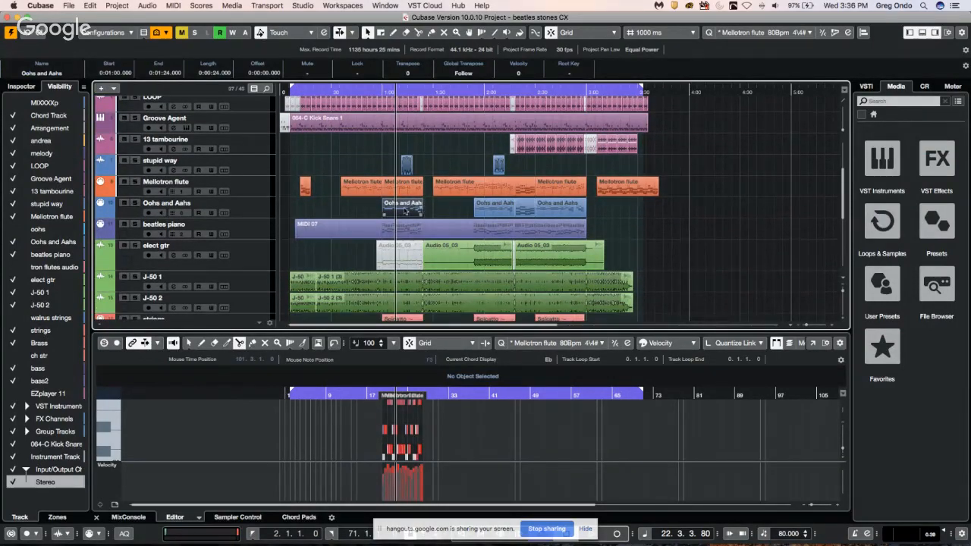
{"action": "left_click", "coordinate": [416, 188]}
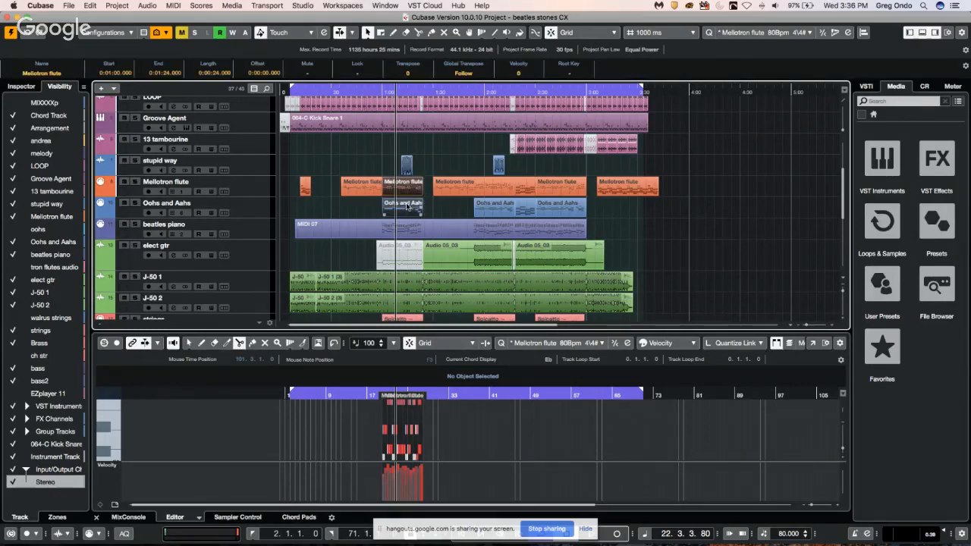
{"action": "left_click", "coordinate": [813, 343]}
Switch the Key Editor's active part from Mellotron flute to Oohs and Aahs, and close the editor window.
{"action": "scroll", "coordinate": [464, 292], "scroll_direction": "up", "scroll_amount": 5}
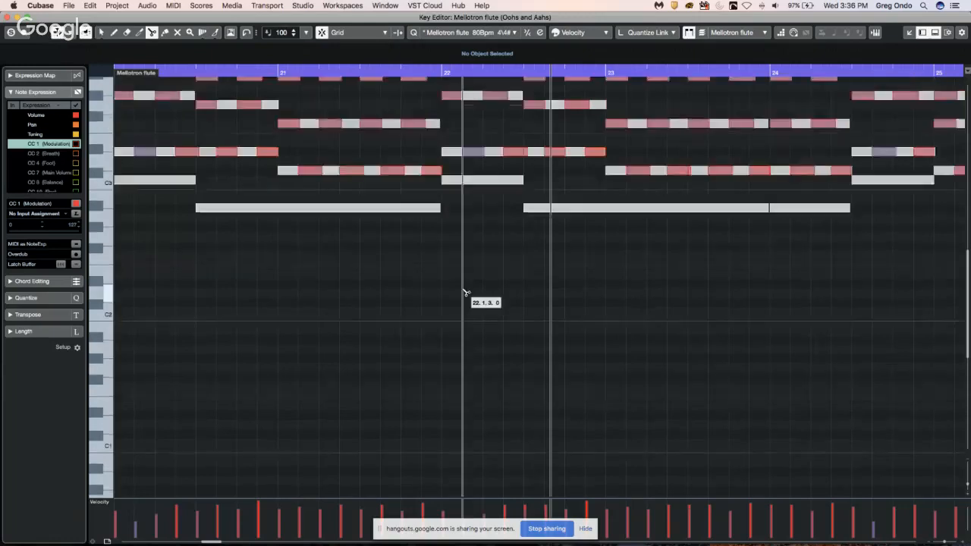
{"action": "scroll", "coordinate": [464, 292], "scroll_direction": "up", "scroll_amount": 3}
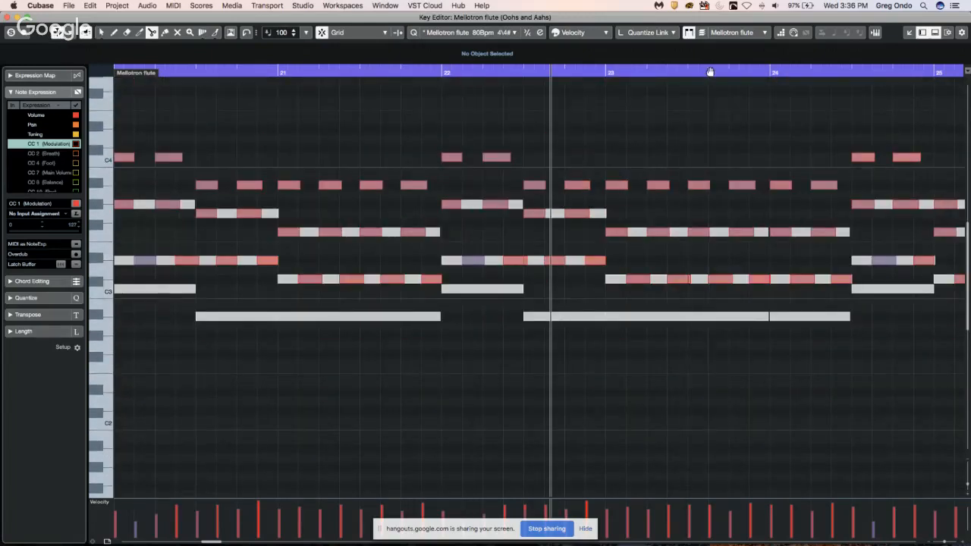
{"action": "left_click", "coordinate": [742, 34]}
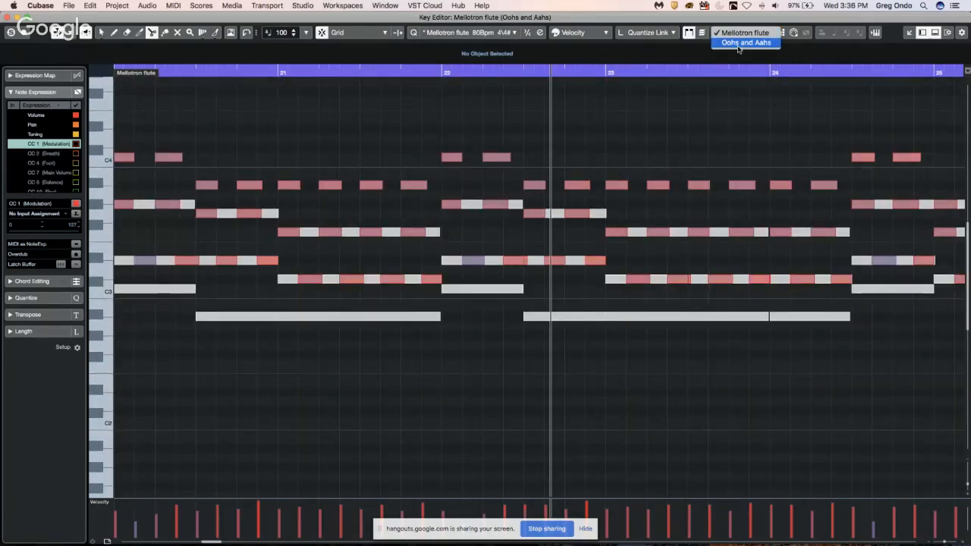
{"action": "left_click", "coordinate": [740, 42]}
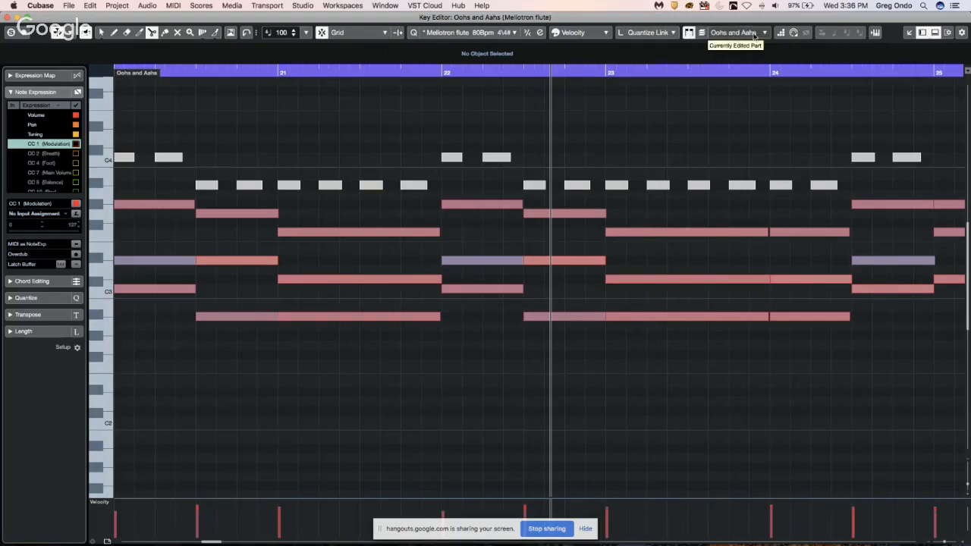
{"action": "left_click", "coordinate": [7, 17]}
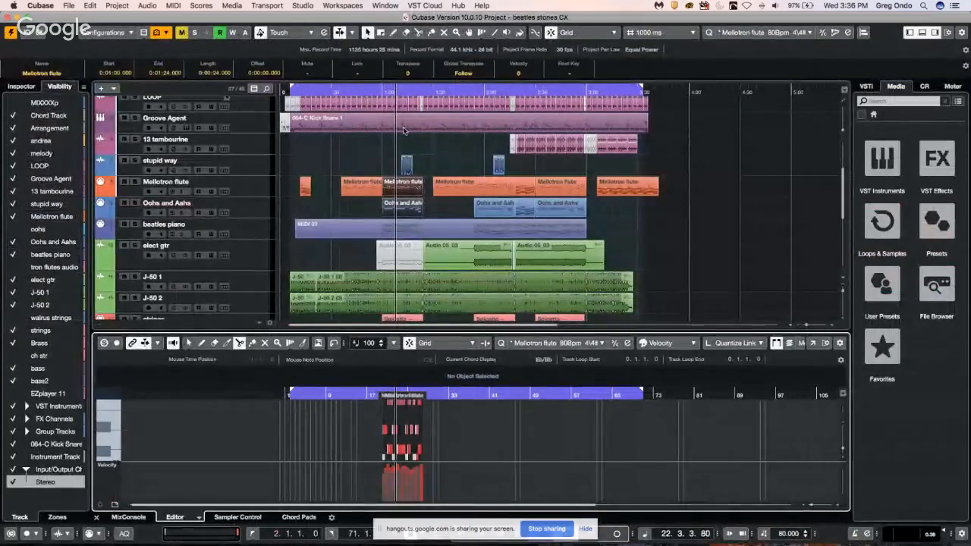
Reopen the Mellotron flute and Oohs and Aahs parts at 1:00 in a separate Key Editor window, showing their notes.
{"action": "left_click", "coordinate": [404, 130]}
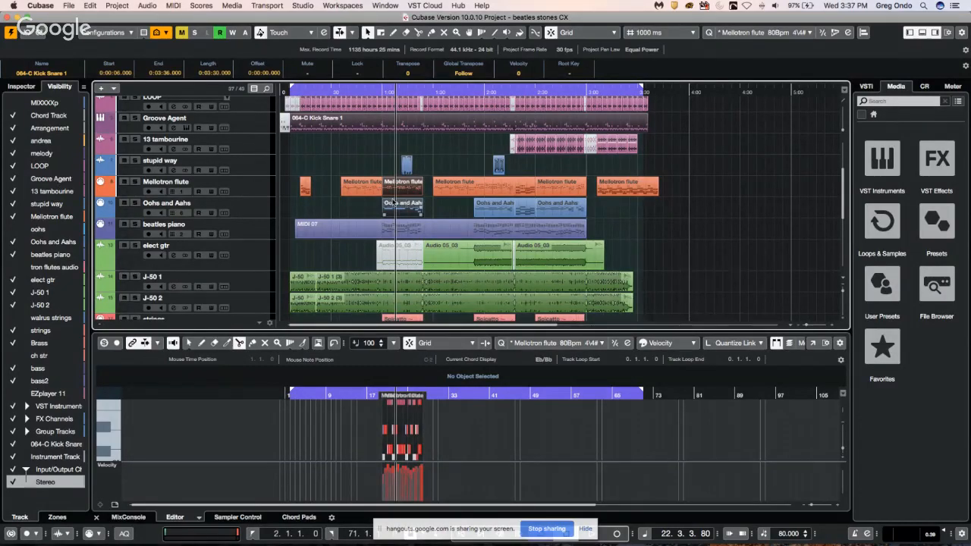
{"action": "left_click", "coordinate": [811, 344]}
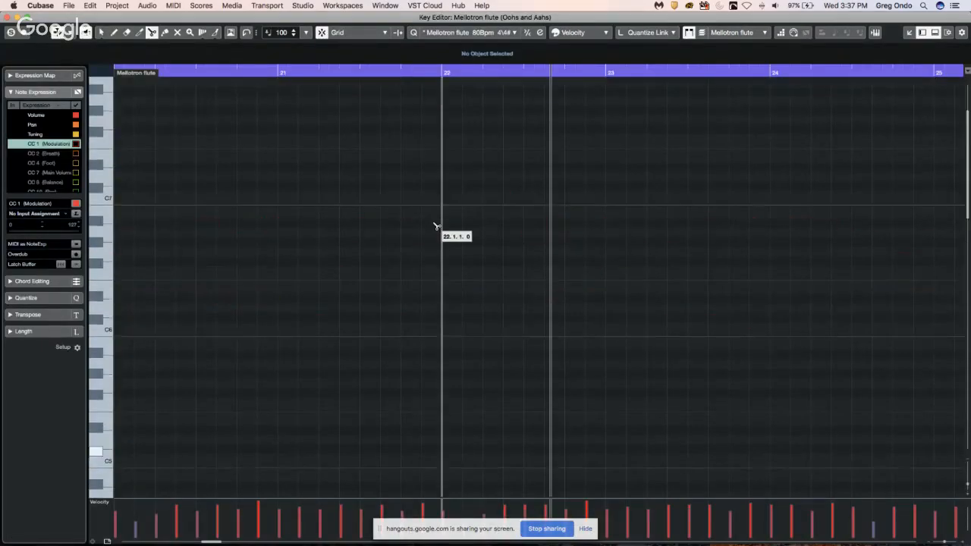
{"action": "scroll", "coordinate": [436, 225], "scroll_direction": "down", "scroll_amount": 15}
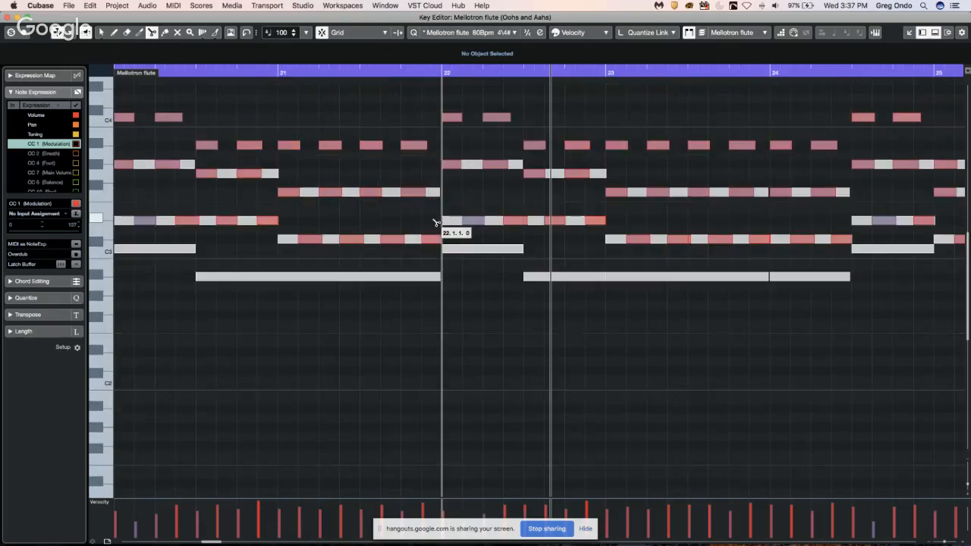
Make Oohs and Aahs the active part, switch back to Mellotron flute, and close the Key Editor window.
{"action": "left_click", "coordinate": [732, 34]}
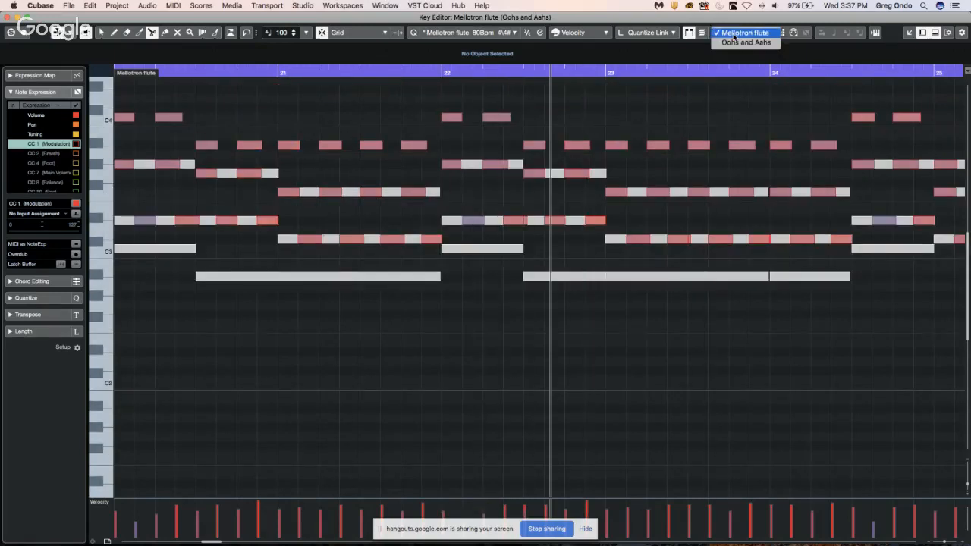
{"action": "left_click", "coordinate": [745, 43]}
{"action": "left_click", "coordinate": [734, 33]}
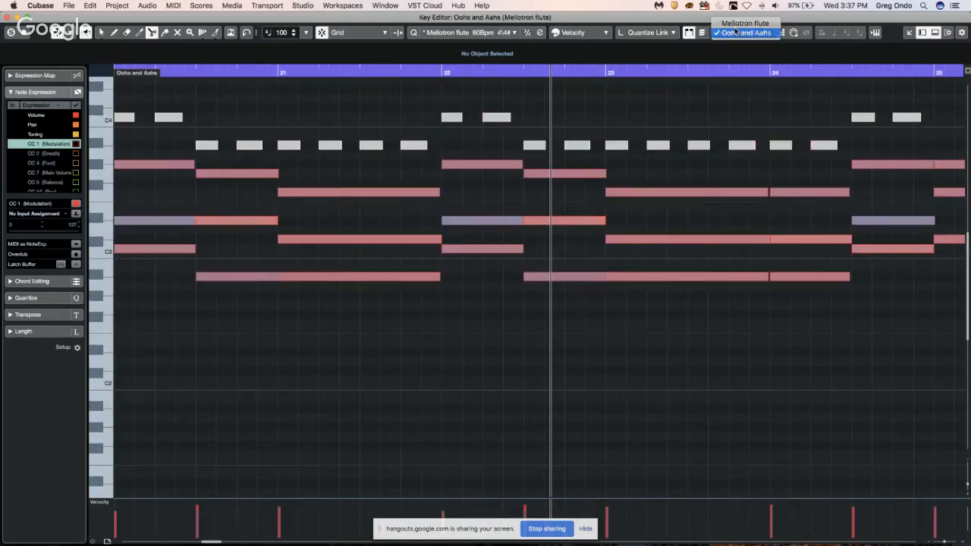
{"action": "left_click", "coordinate": [744, 23]}
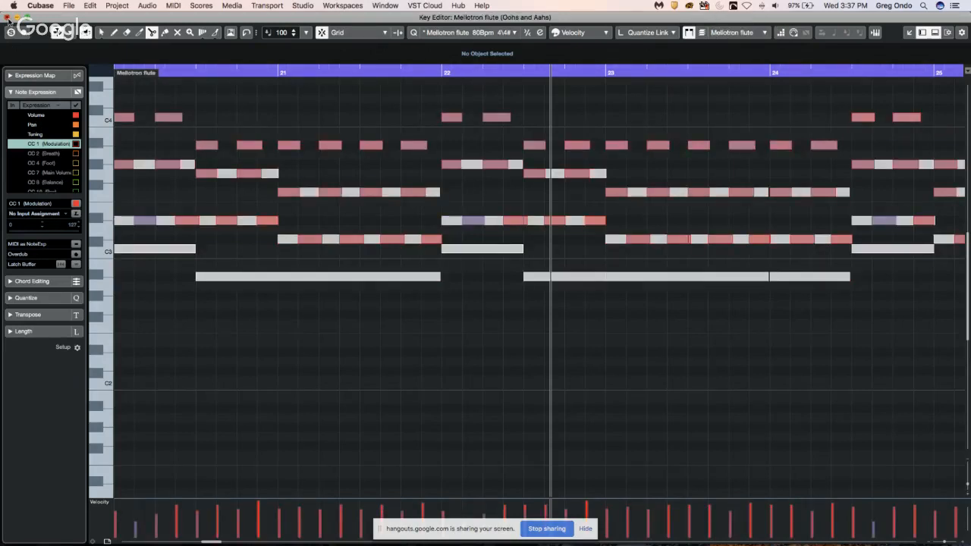
{"action": "left_click", "coordinate": [9, 18]}
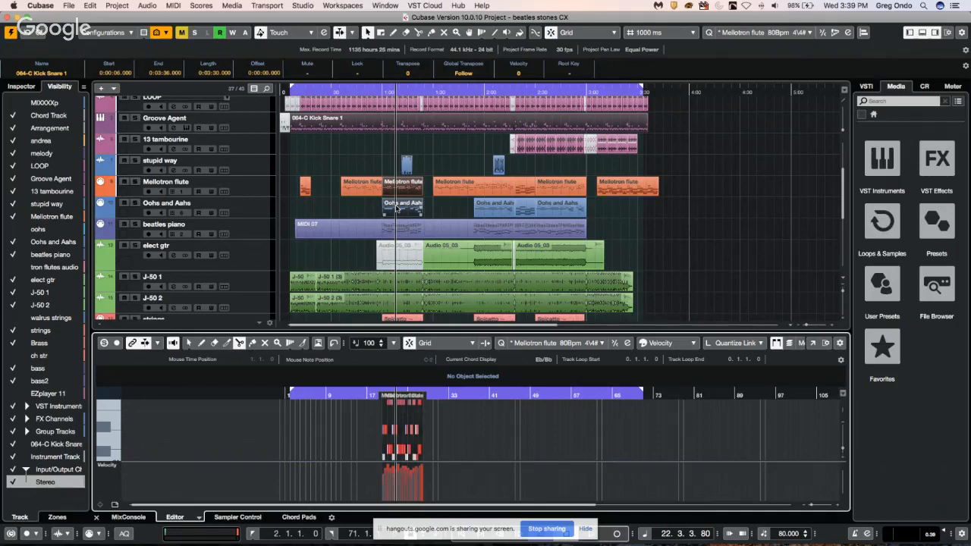
Add a Generic Remote device in Studio Setup, check its VST Mixer fader assignments and confirm the setup.
{"action": "left_click", "coordinate": [303, 5]}
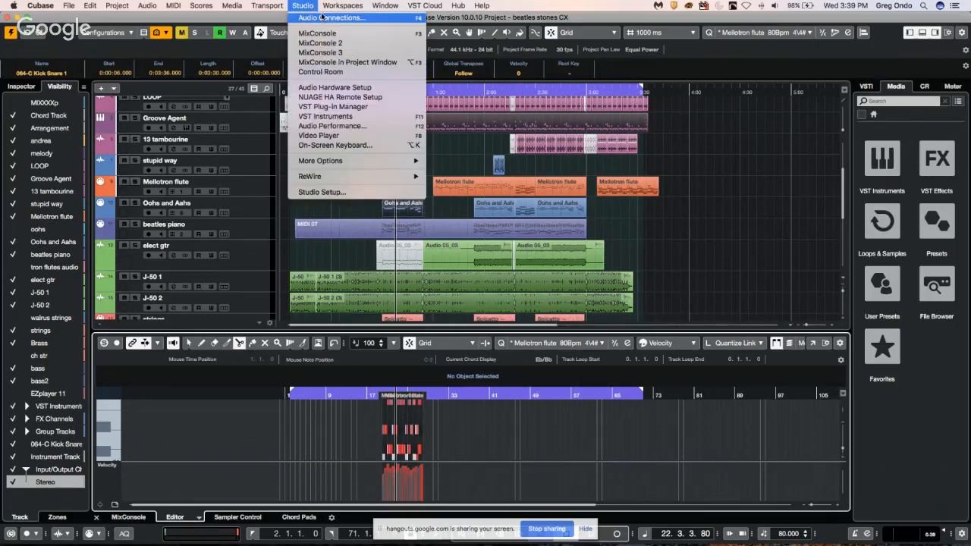
{"action": "left_click", "coordinate": [340, 192]}
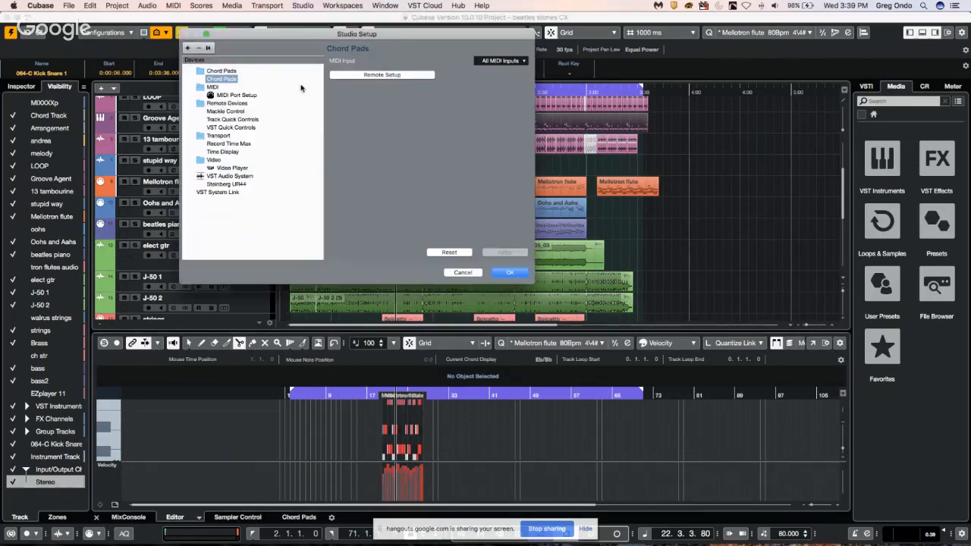
{"action": "left_click", "coordinate": [187, 47]}
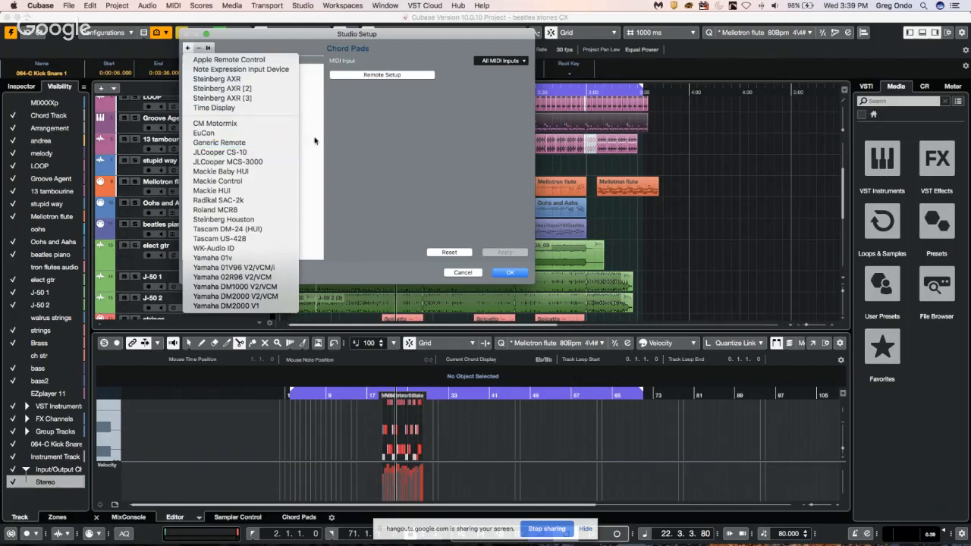
{"action": "left_click", "coordinate": [423, 150]}
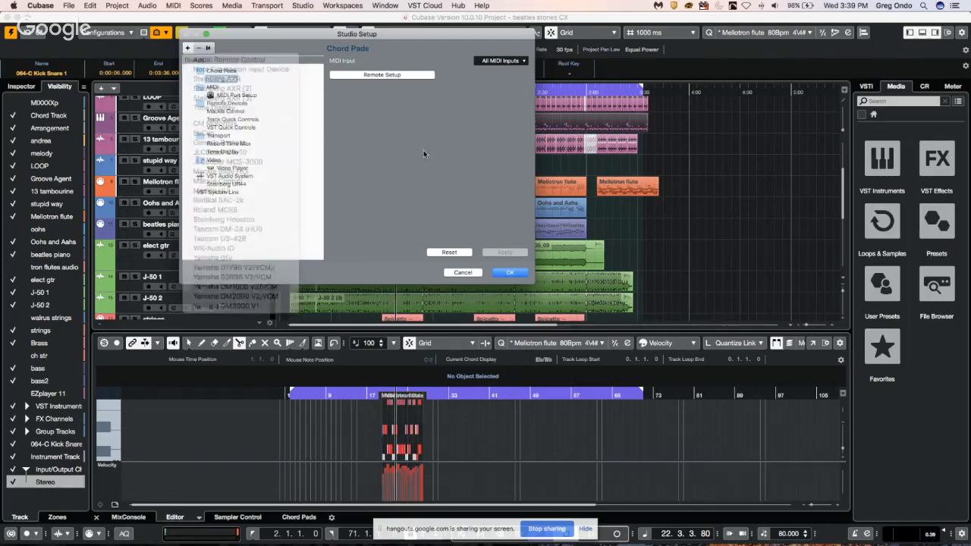
{"action": "left_click", "coordinate": [187, 47]}
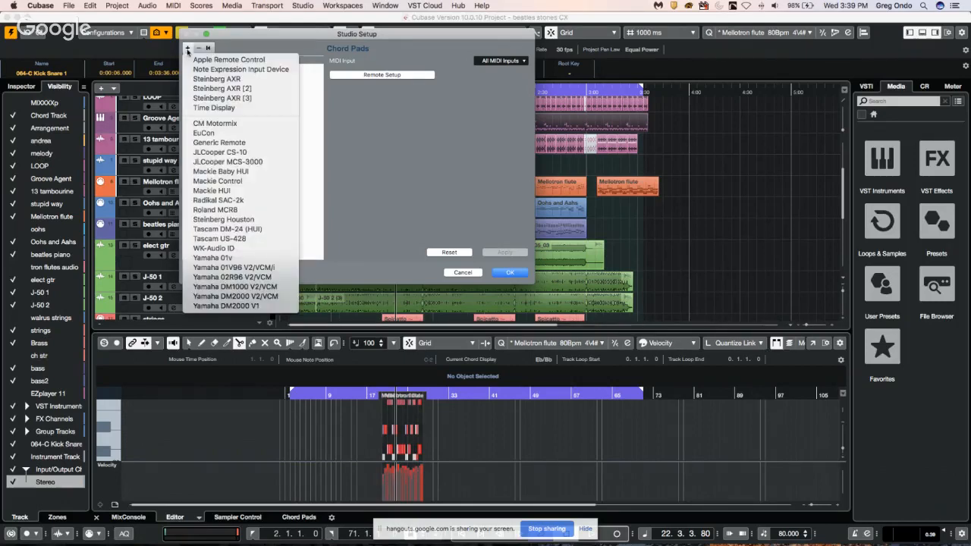
{"action": "left_click", "coordinate": [247, 144]}
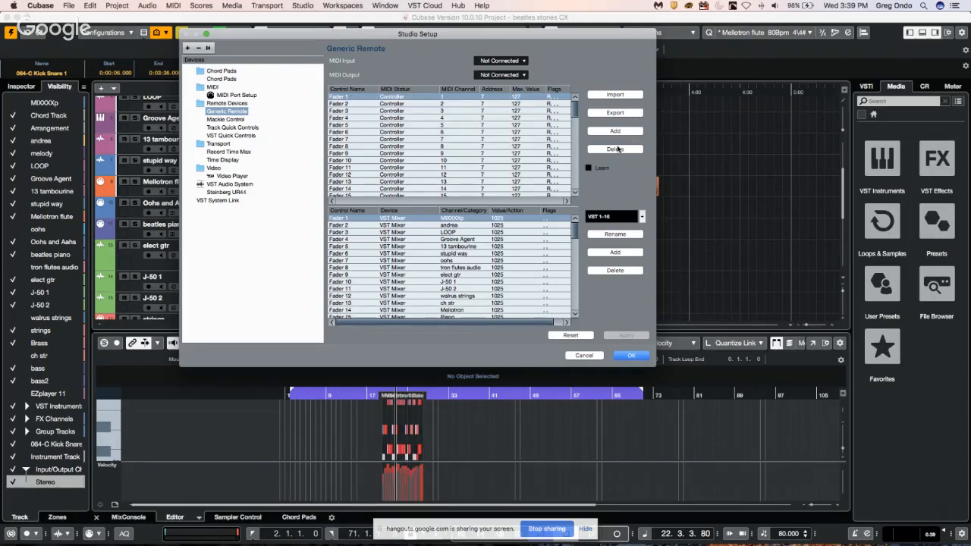
{"action": "left_click", "coordinate": [396, 221]}
{"action": "left_click", "coordinate": [548, 262]}
{"action": "left_click", "coordinate": [632, 356]}
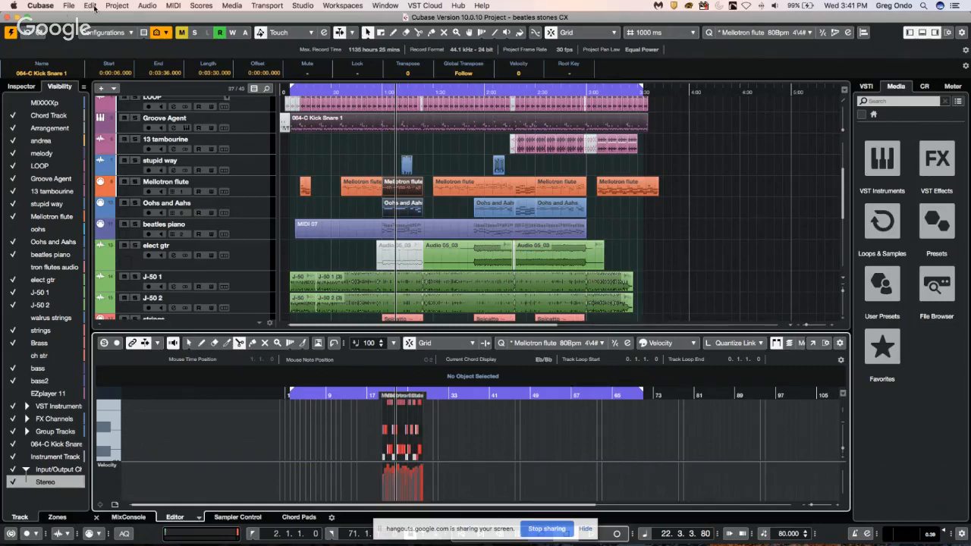
Look over the available macros, view the profiles in the Profile Manager and close it.
{"action": "left_click", "coordinate": [93, 7]}
{"action": "mouse_move", "coordinate": [139, 313]}
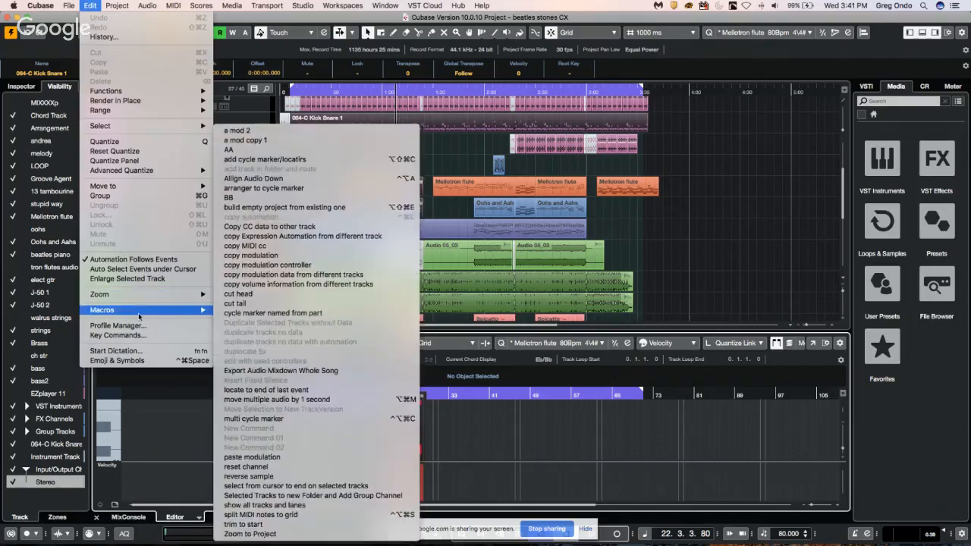
{"action": "mouse_move", "coordinate": [106, 6]}
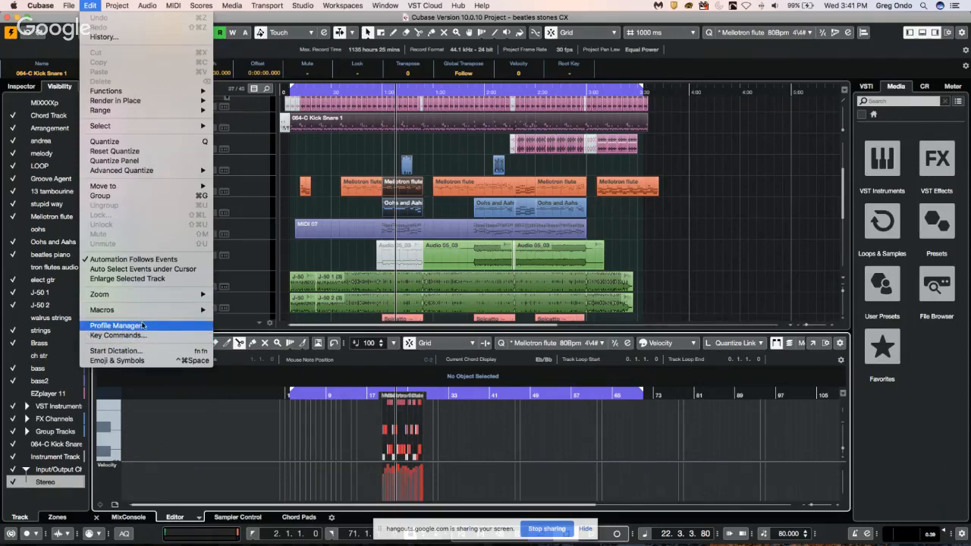
{"action": "left_click", "coordinate": [160, 325]}
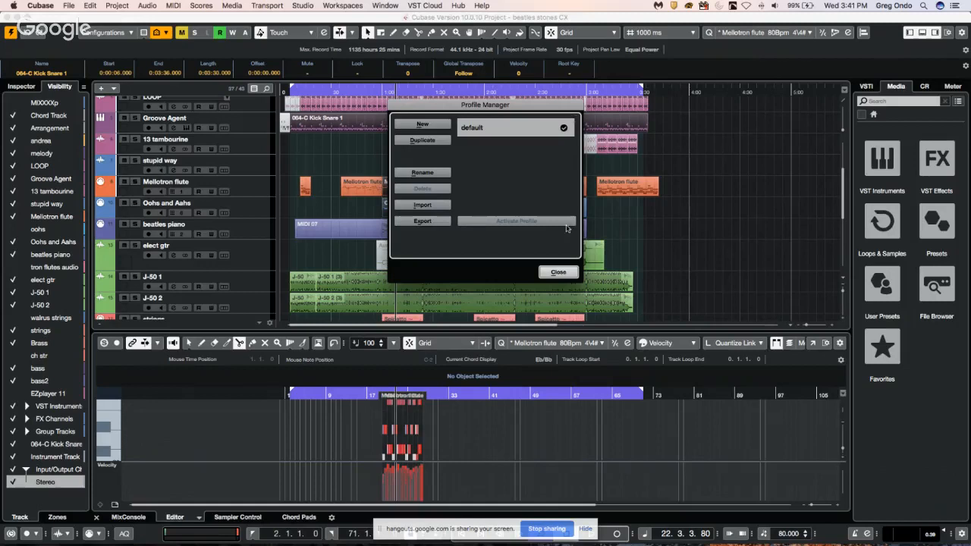
{"action": "left_click", "coordinate": [560, 272]}
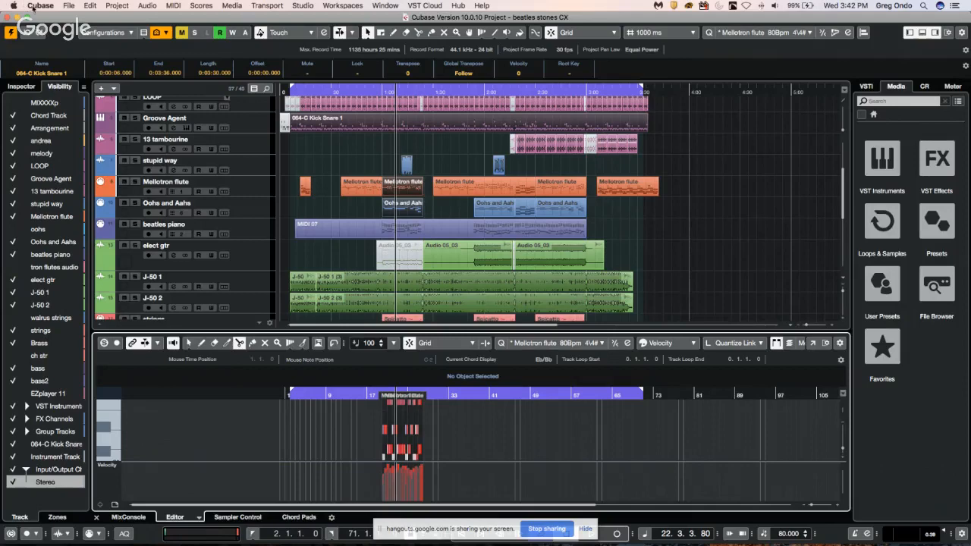
Create a new empty project in the preselected project folder.
{"action": "left_click", "coordinate": [69, 6]}
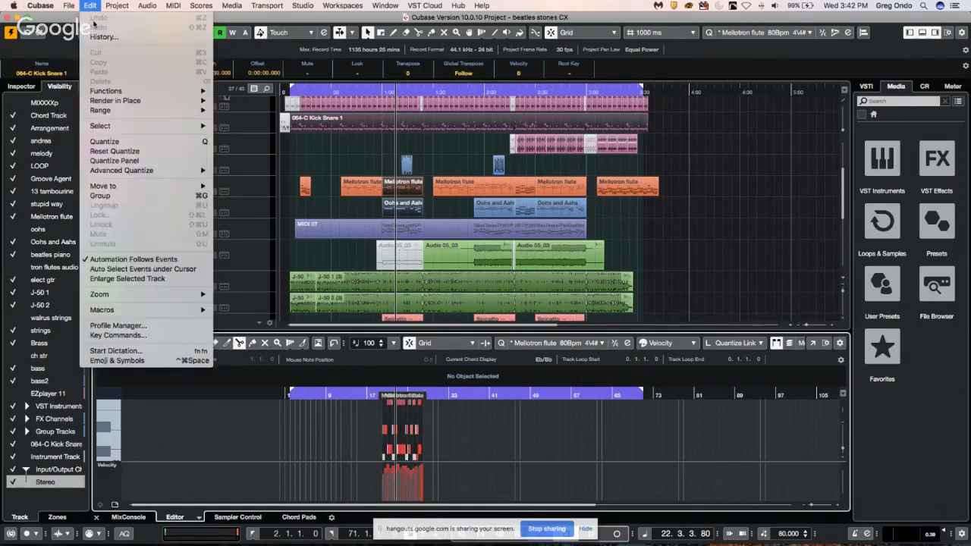
{"action": "left_click", "coordinate": [72, 17]}
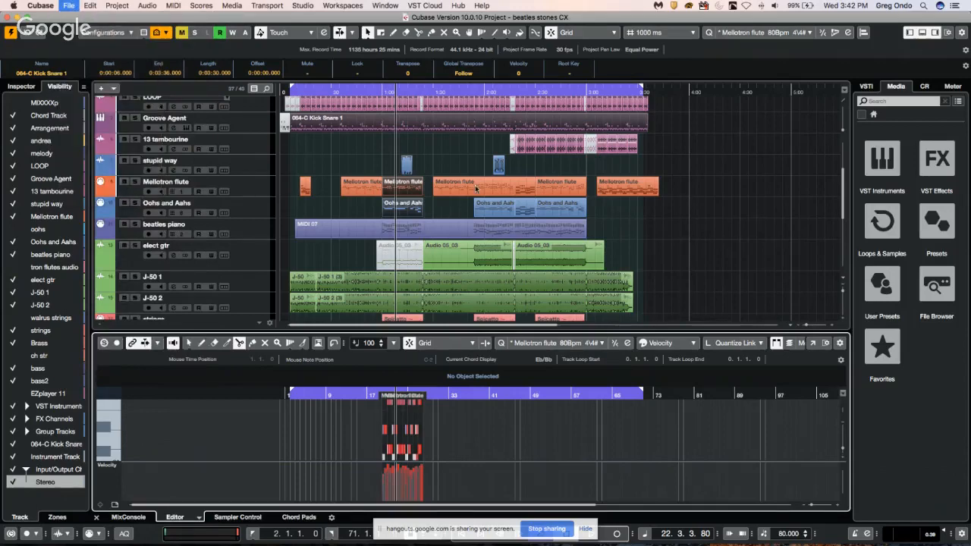
{"action": "left_click", "coordinate": [751, 404]}
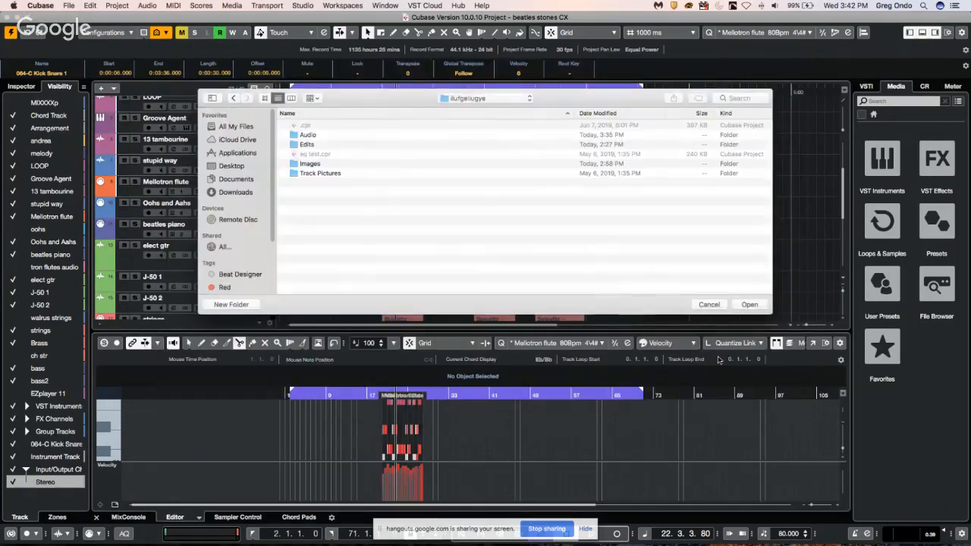
{"action": "left_click", "coordinate": [751, 305]}
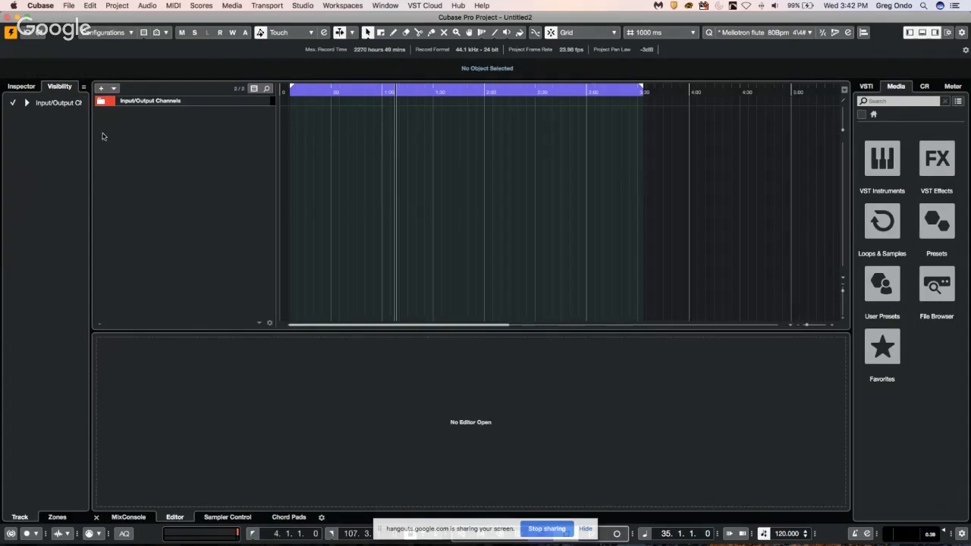
Open the Rock Pop Toolbox library from the Loops & Samples media.
{"action": "right_click", "coordinate": [155, 138]}
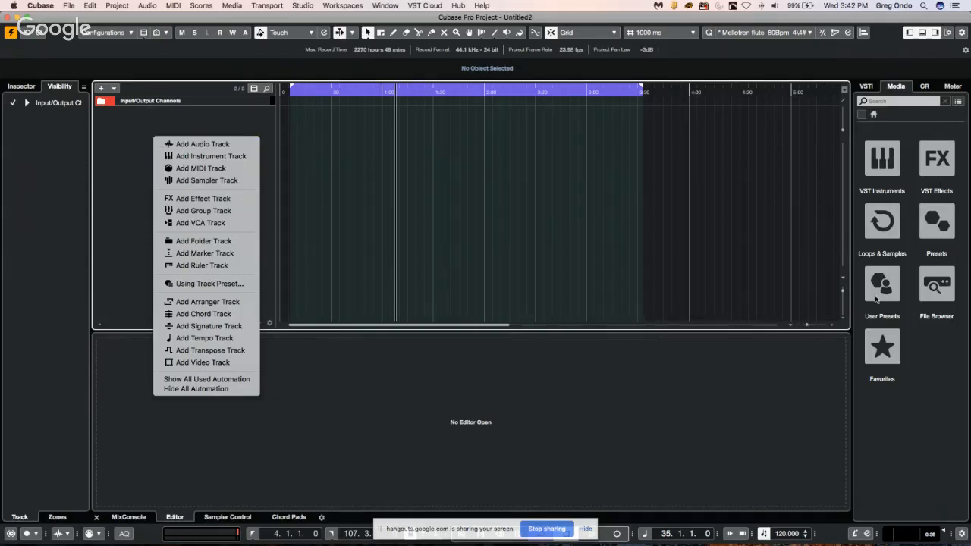
{"action": "left_click", "coordinate": [889, 232]}
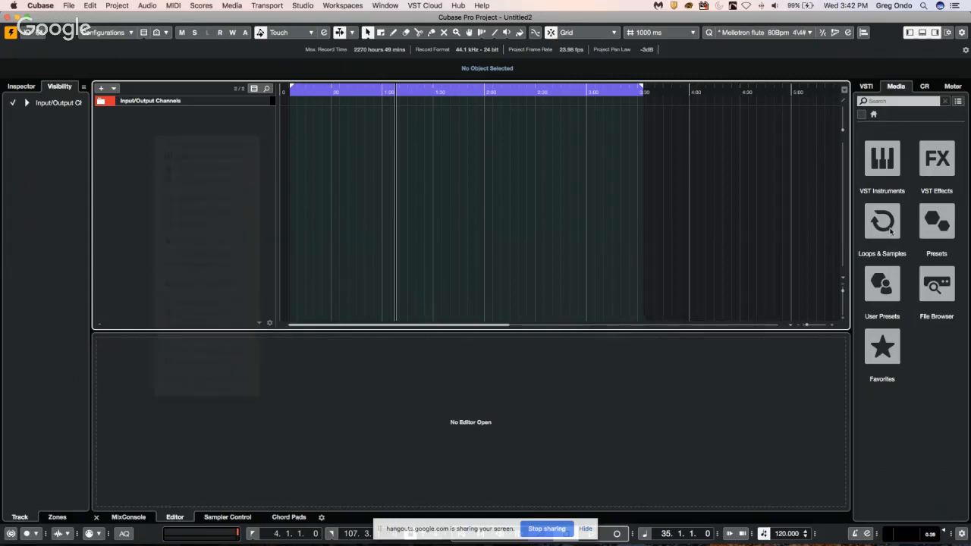
{"action": "left_click", "coordinate": [890, 230]}
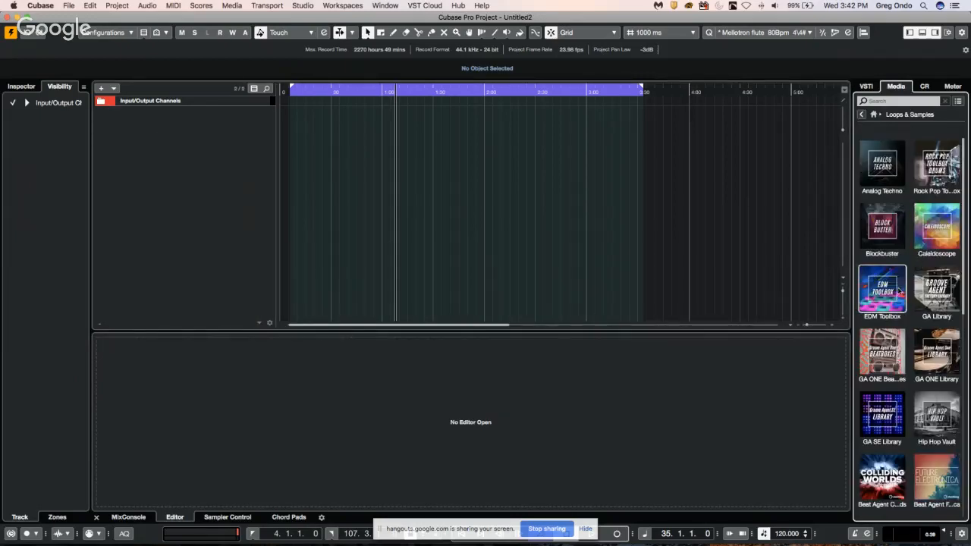
{"action": "scroll", "coordinate": [892, 273], "scroll_direction": "down", "scroll_amount": 10}
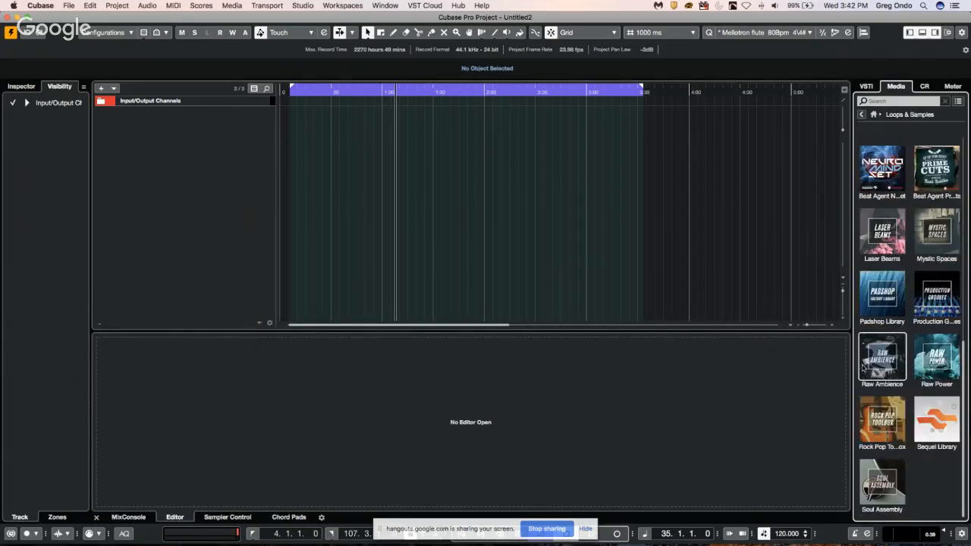
{"action": "left_click", "coordinate": [874, 411]}
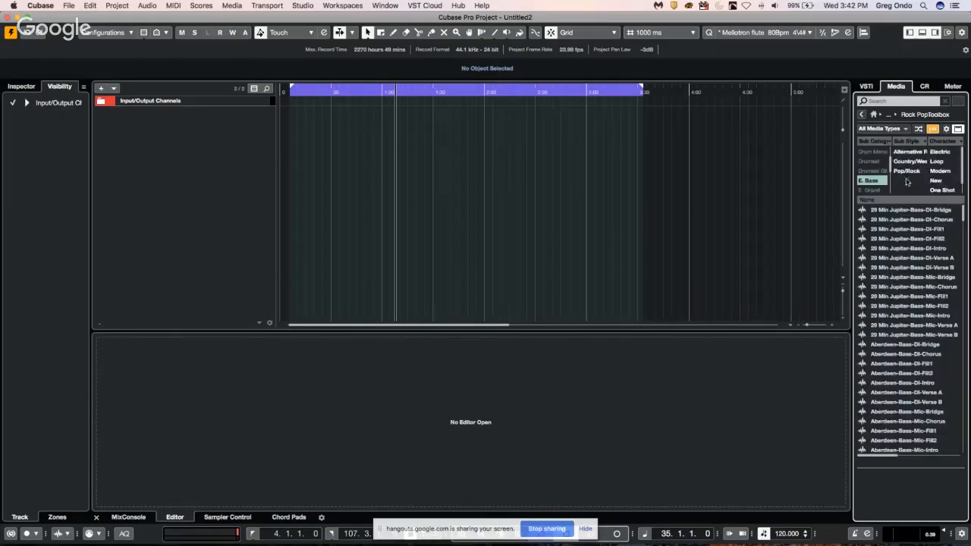
Clear the E. Bass subcategory filter and look through the Rock Pop Toolbox instrument subcategories.
{"action": "left_click", "coordinate": [876, 161]}
{"action": "scroll", "coordinate": [872, 171], "scroll_direction": "up", "scroll_amount": 3}
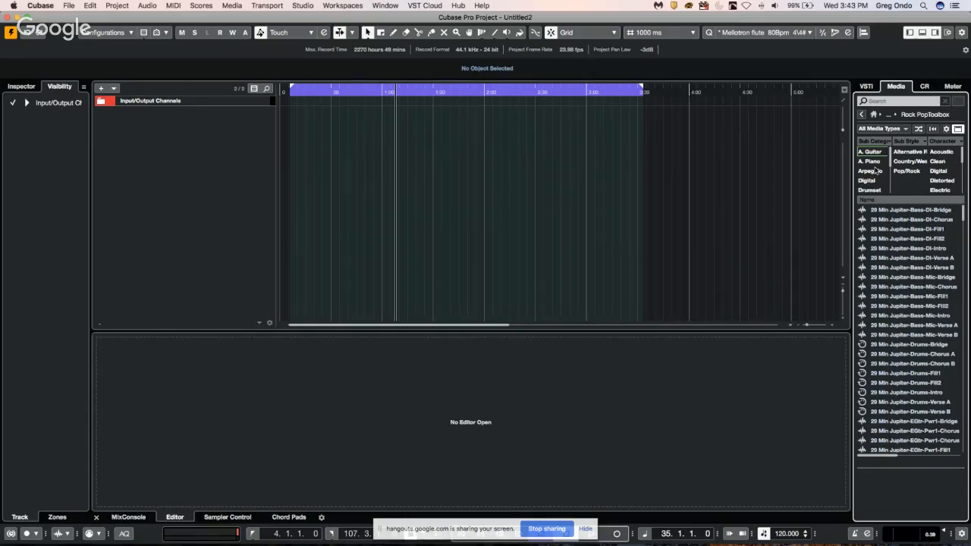
{"action": "scroll", "coordinate": [874, 171], "scroll_direction": "down", "scroll_amount": 3}
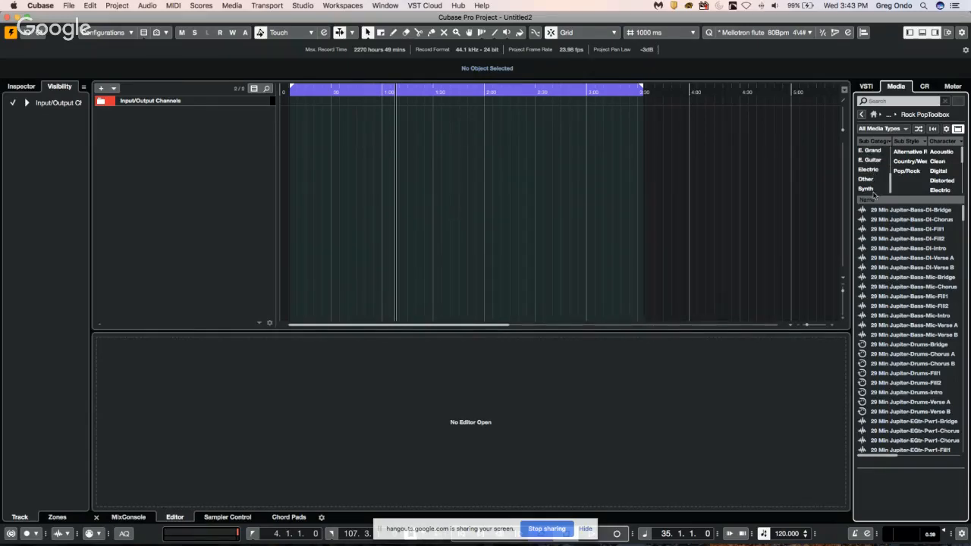
{"action": "scroll", "coordinate": [873, 182], "scroll_direction": "up", "scroll_amount": 3}
{"action": "scroll", "coordinate": [873, 182], "scroll_direction": "up", "scroll_amount": 2}
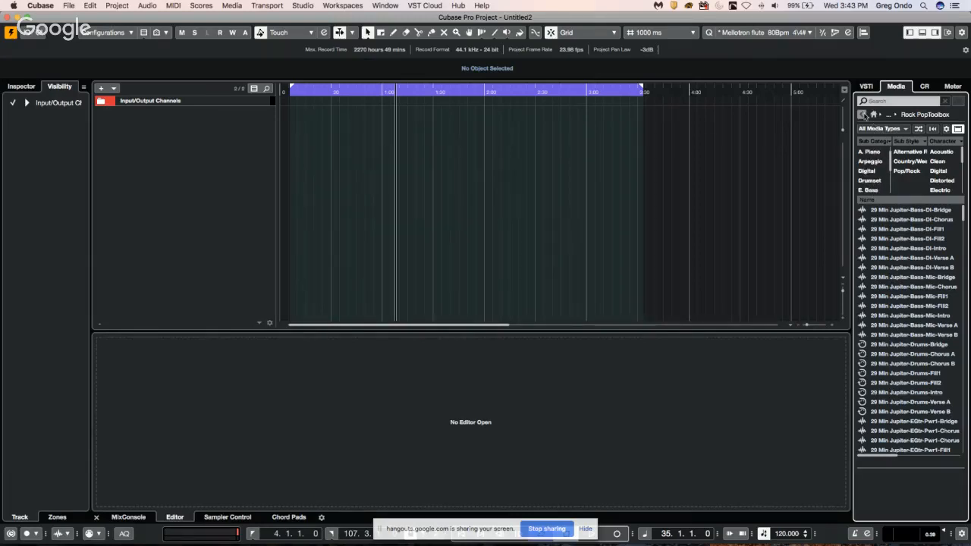
Add a Groove Agent SE instrument track to the project from the Drum category of the VST Instruments media.
{"action": "left_click", "coordinate": [861, 114]}
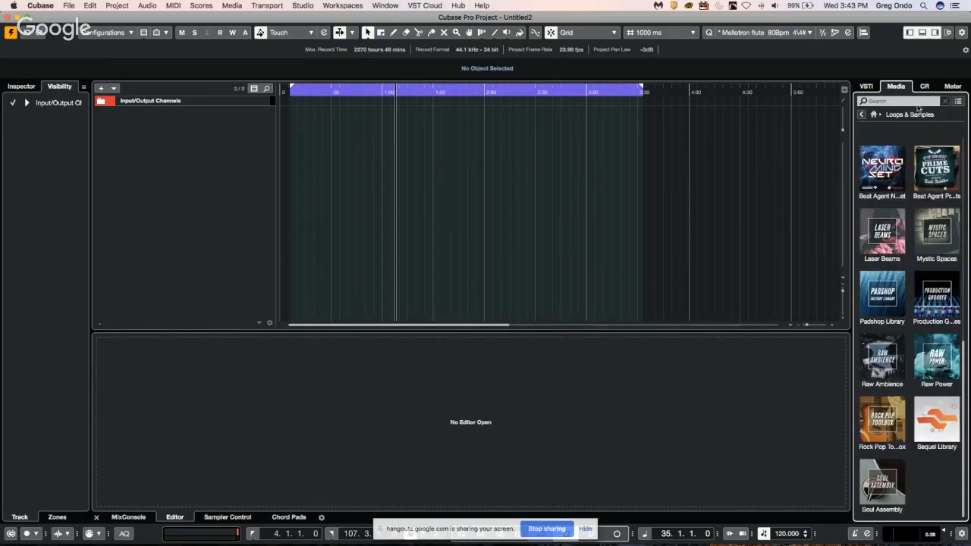
{"action": "left_click", "coordinate": [862, 114]}
{"action": "left_click", "coordinate": [948, 158]}
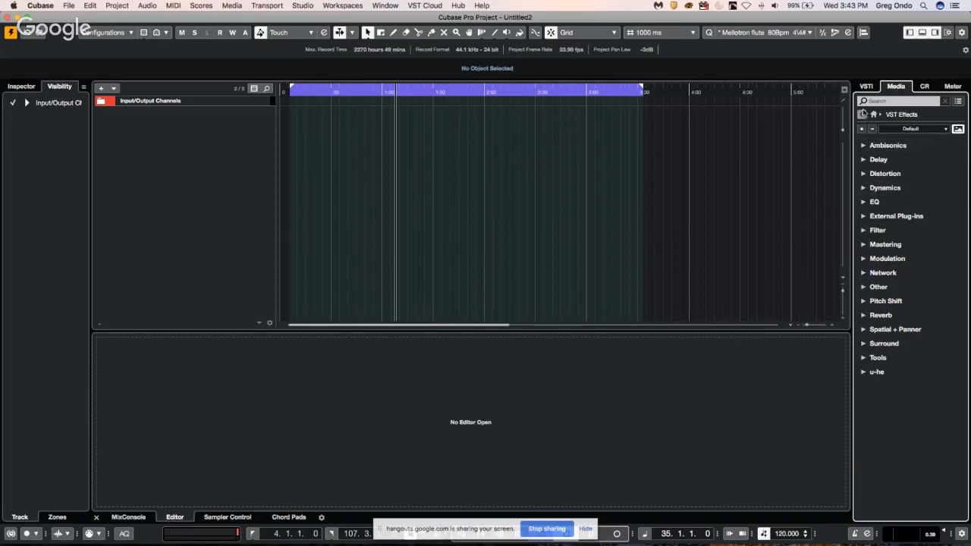
{"action": "left_click", "coordinate": [863, 114]}
{"action": "left_click", "coordinate": [937, 156]}
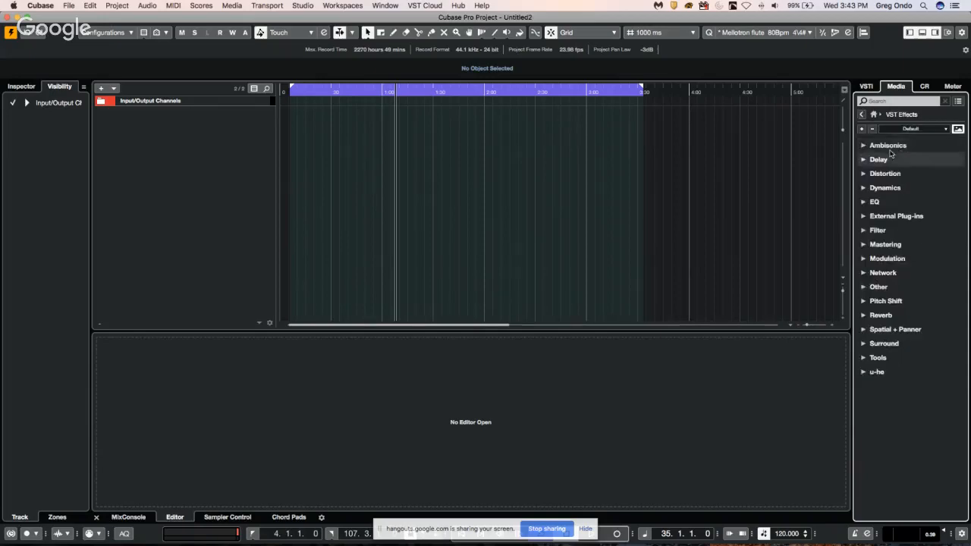
{"action": "left_click", "coordinate": [865, 117]}
{"action": "left_click", "coordinate": [881, 156]}
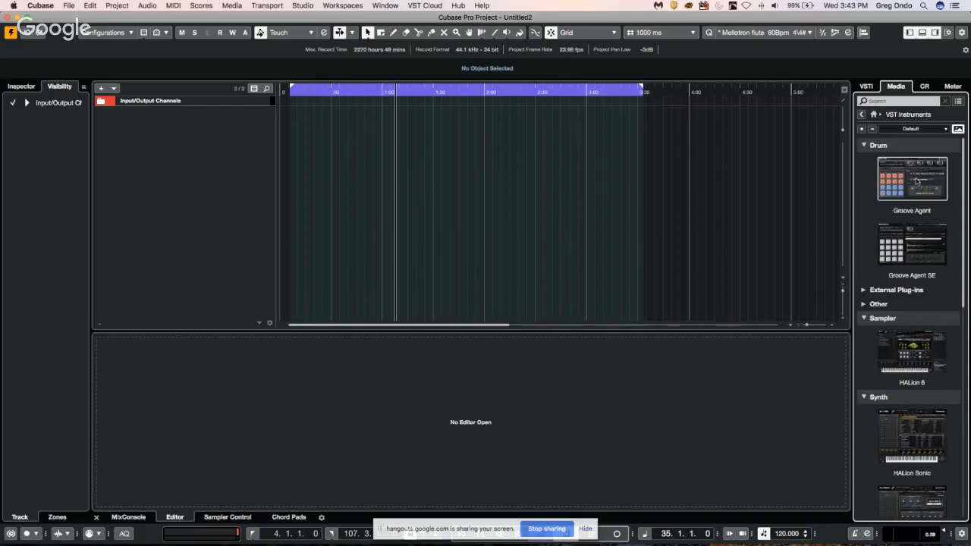
{"action": "left_click_drag", "start_coordinate": [910, 239], "coordinate": [211, 134]}
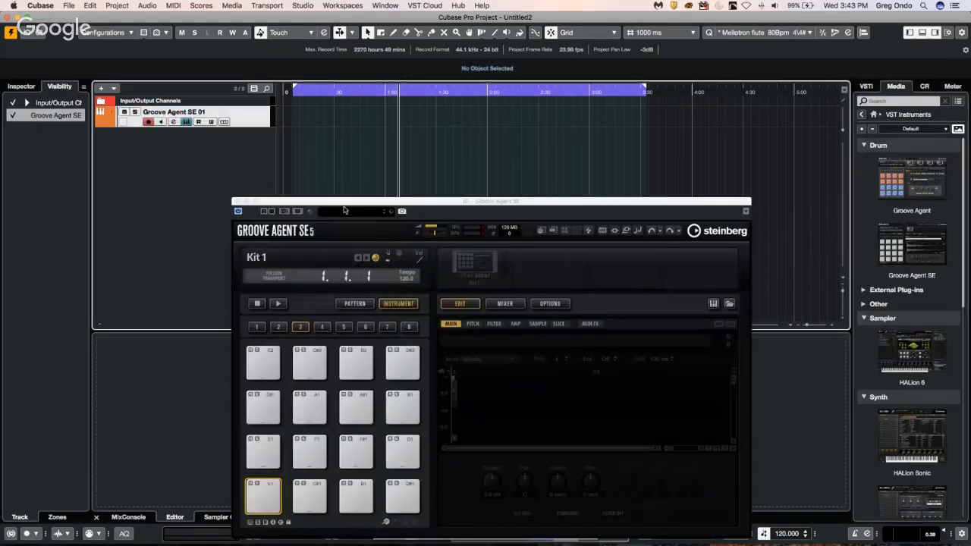
{"action": "left_click_drag", "start_coordinate": [347, 201], "coordinate": [402, 120]}
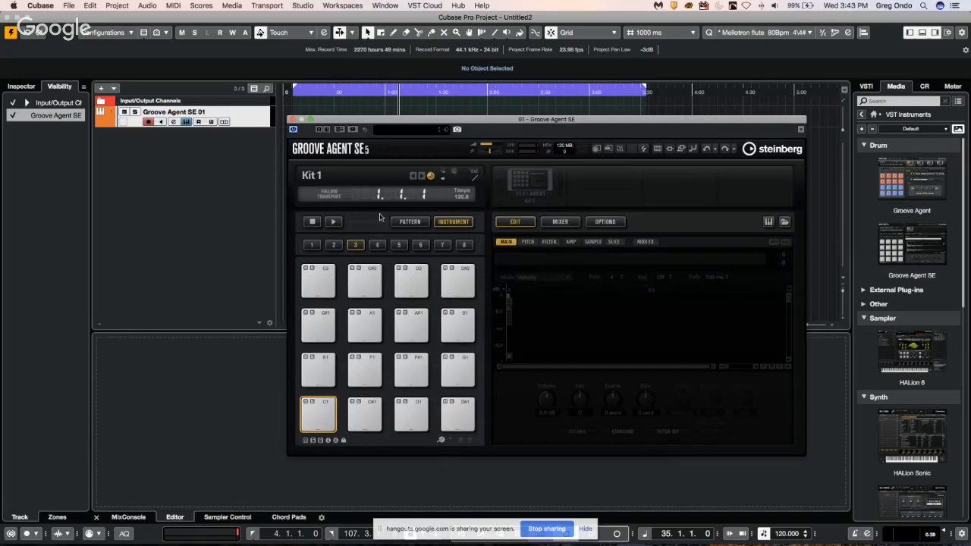
Load the Forget The Past kit with its patterns into Groove Agent SE, searching the kits for "forget".
{"action": "right_click", "coordinate": [516, 187]}
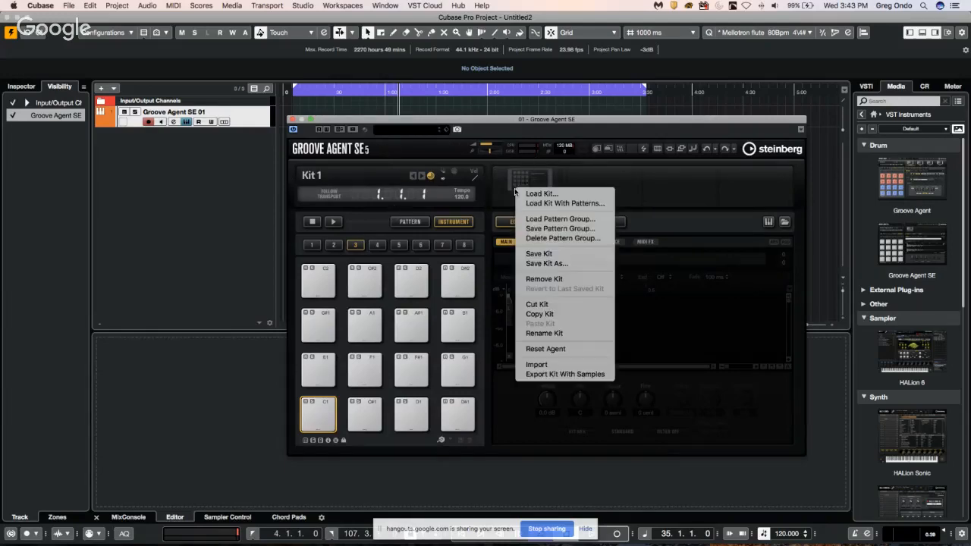
{"action": "left_click", "coordinate": [594, 203]}
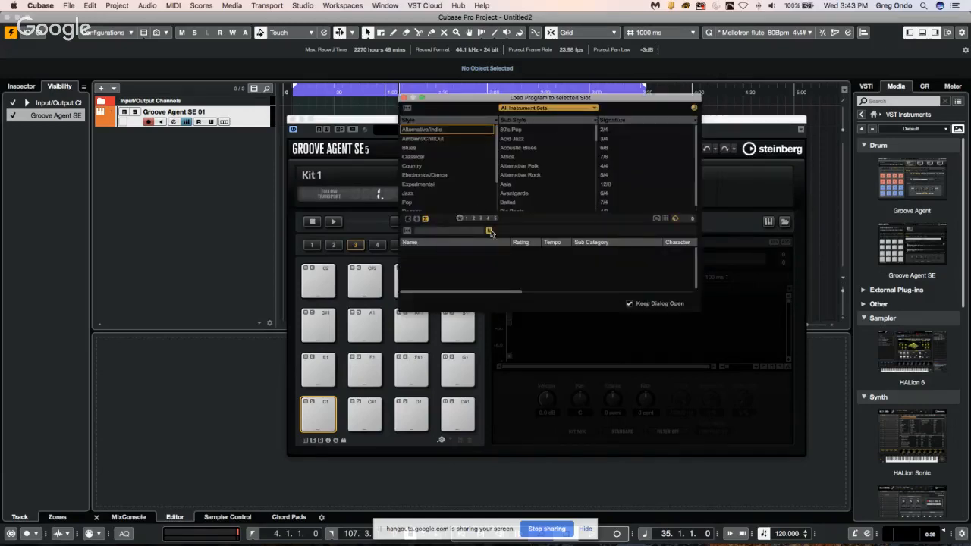
{"action": "left_click", "coordinate": [447, 231]}
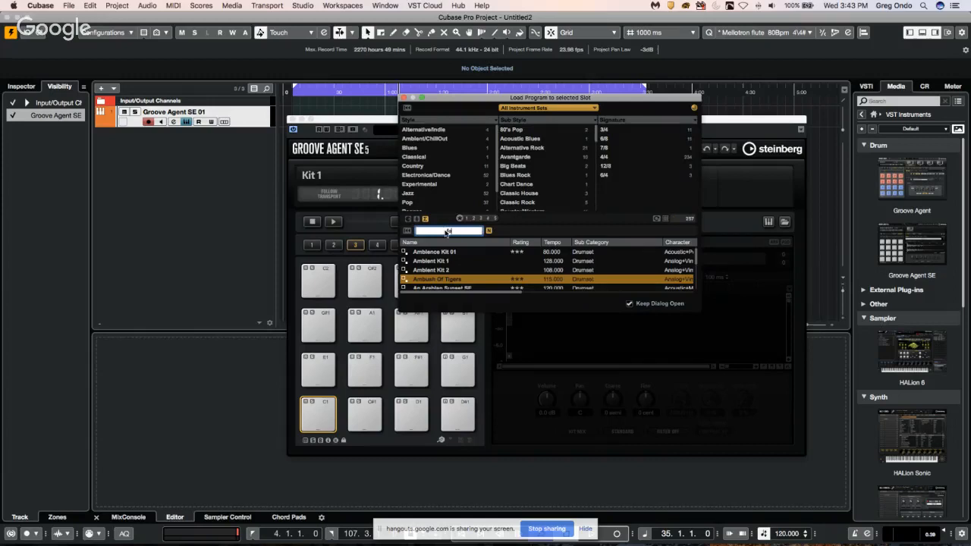
{"action": "type", "text": "forget"}
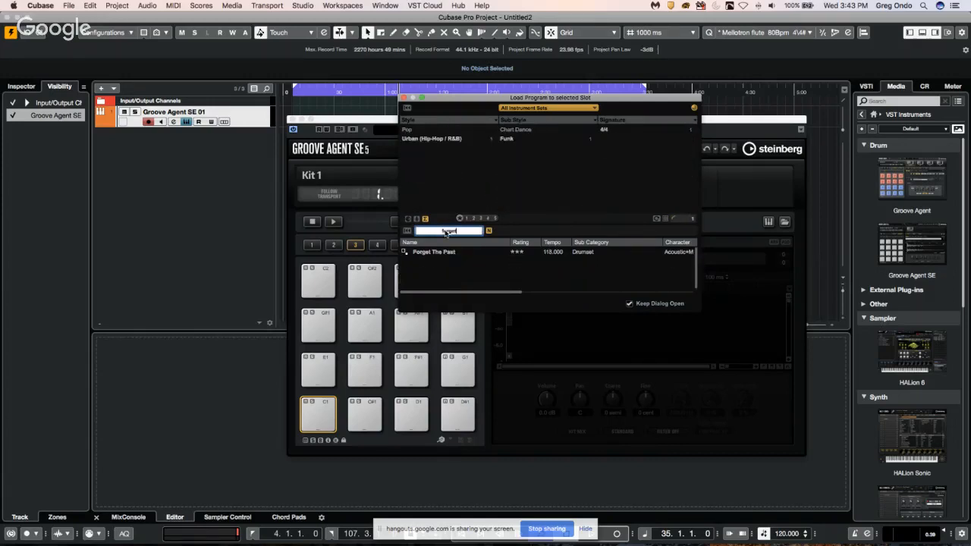
{"action": "key", "text": "Return"}
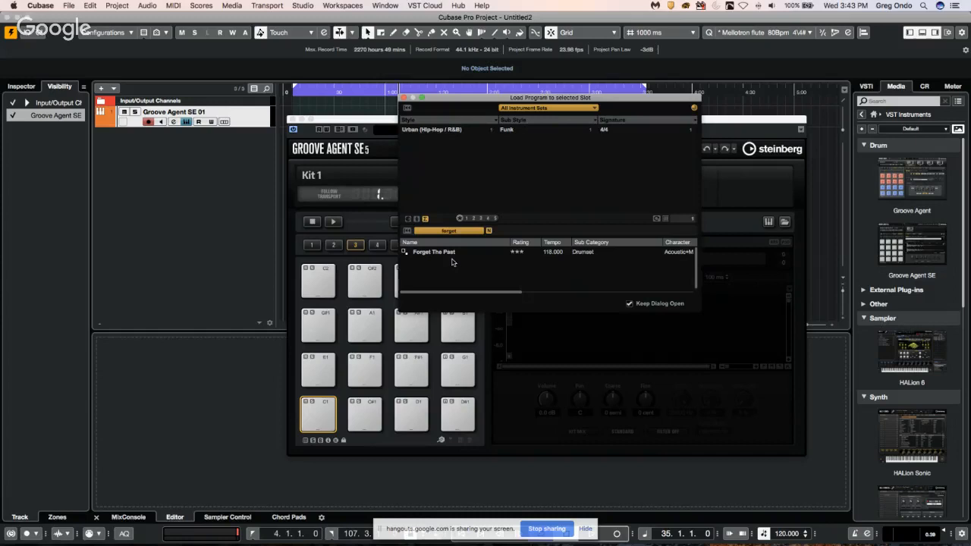
{"action": "left_click", "coordinate": [452, 255]}
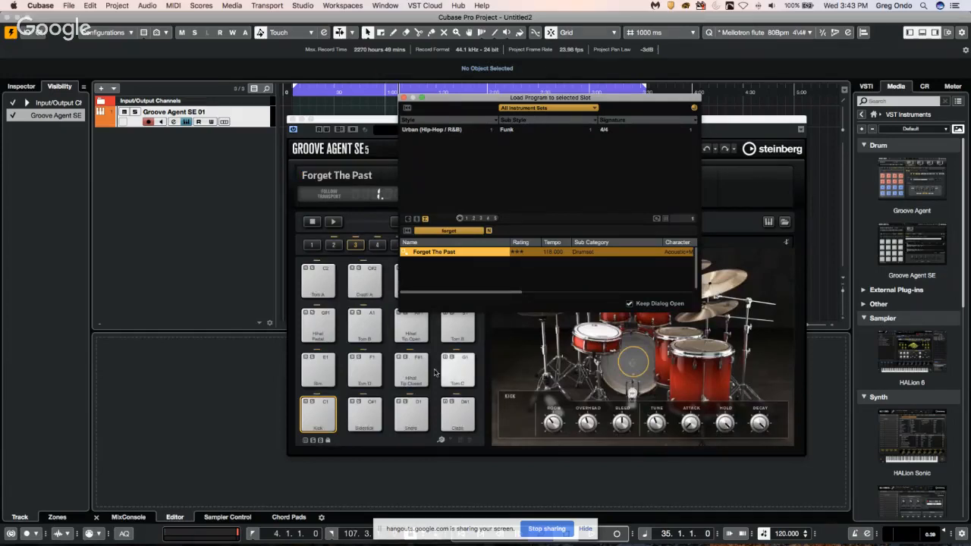
Add two stereo group tracks outside any folder, and close the kit browser and the Groove Agent SE window.
{"action": "right_click", "coordinate": [164, 172]}
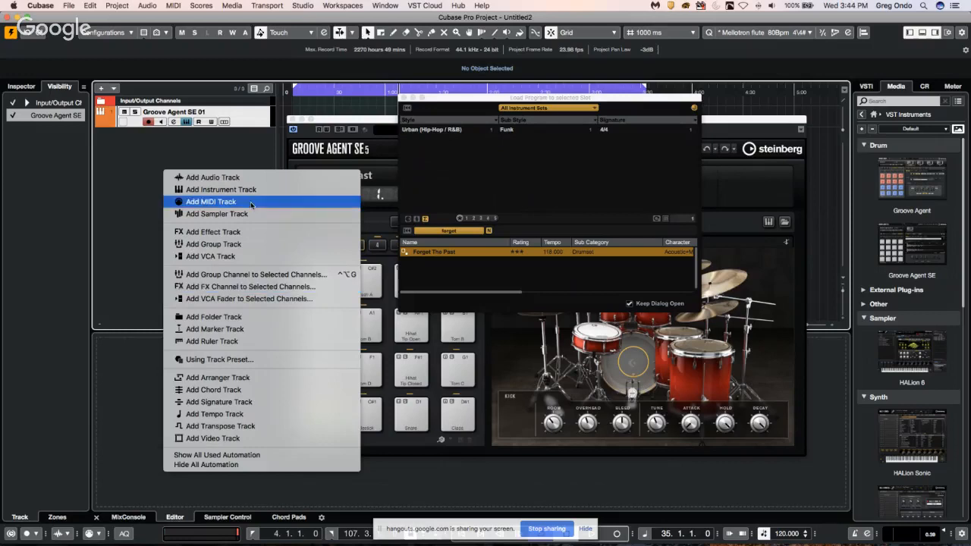
{"action": "left_click", "coordinate": [243, 245]}
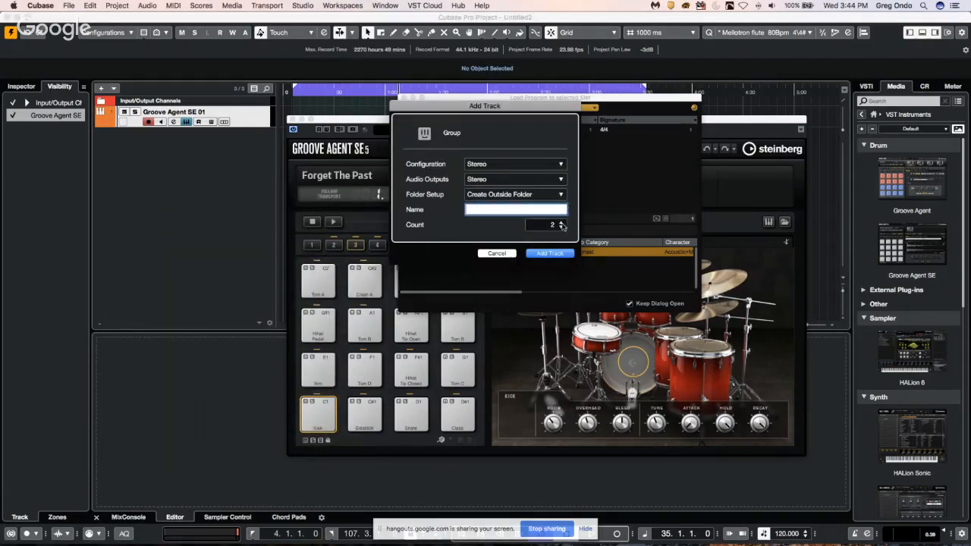
{"action": "left_click", "coordinate": [552, 254]}
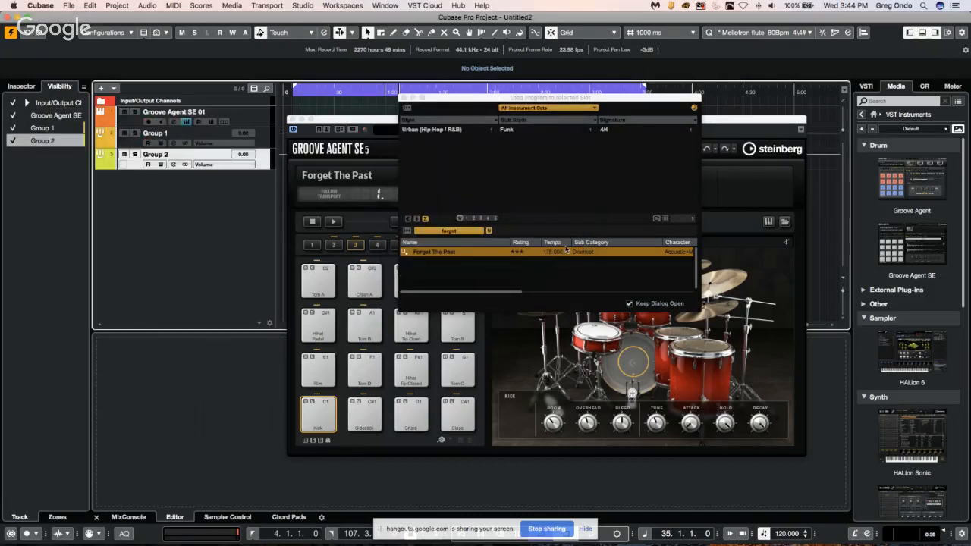
{"action": "left_click", "coordinate": [405, 98]}
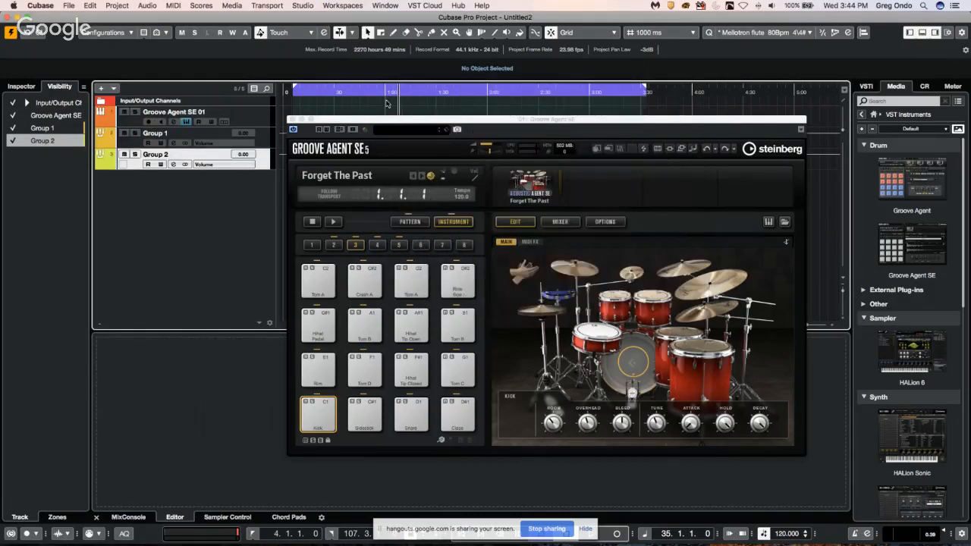
{"action": "left_click", "coordinate": [292, 119]}
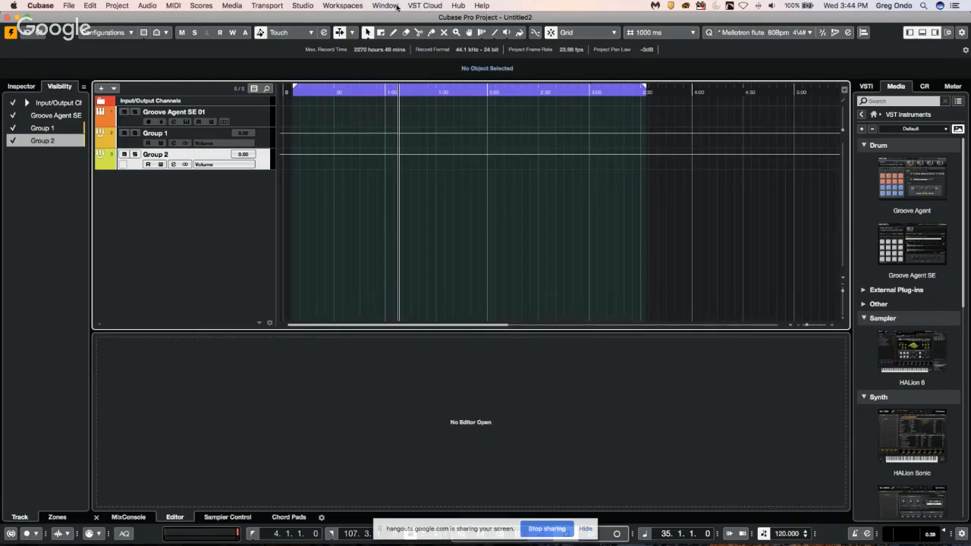
Open the MixConsole, enable the Direct Routing rack and expand it to show the channels' routing slots.
{"action": "left_click", "coordinate": [343, 6]}
{"action": "mouse_move", "coordinate": [302, 6]}
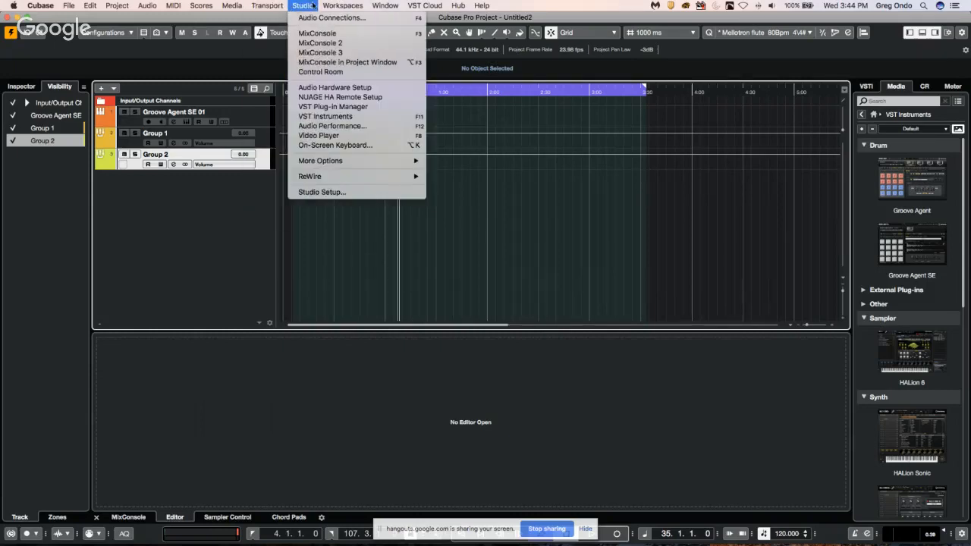
{"action": "left_click", "coordinate": [319, 33]}
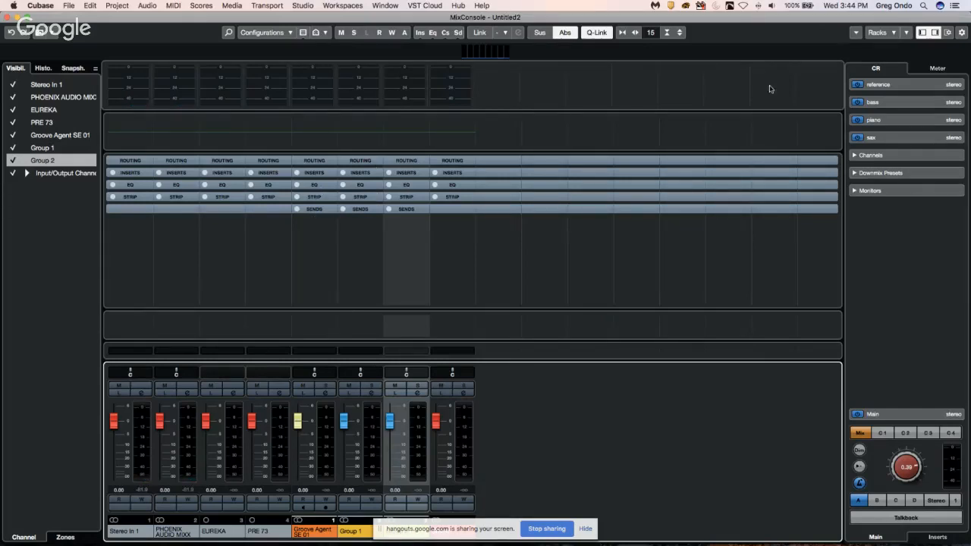
{"action": "left_click", "coordinate": [892, 33]}
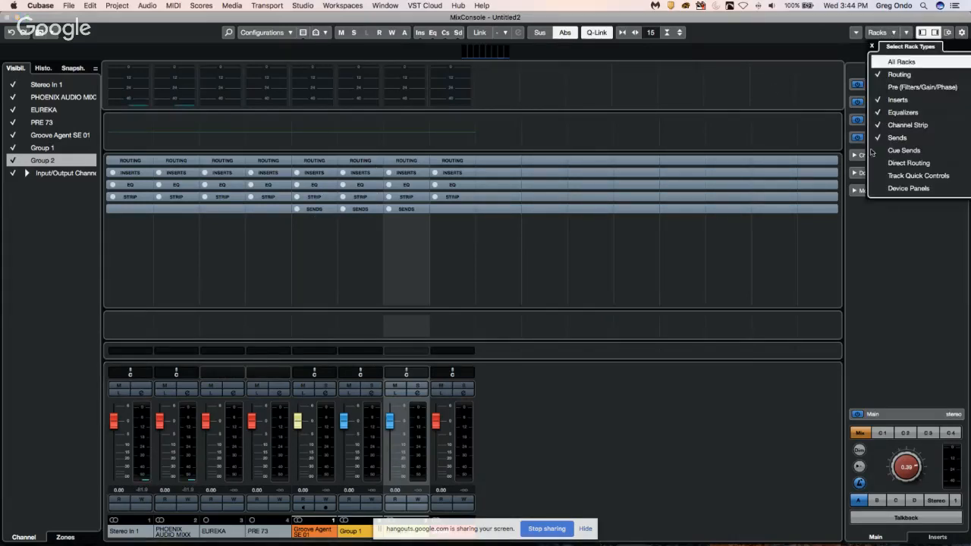
{"action": "left_click", "coordinate": [892, 163]}
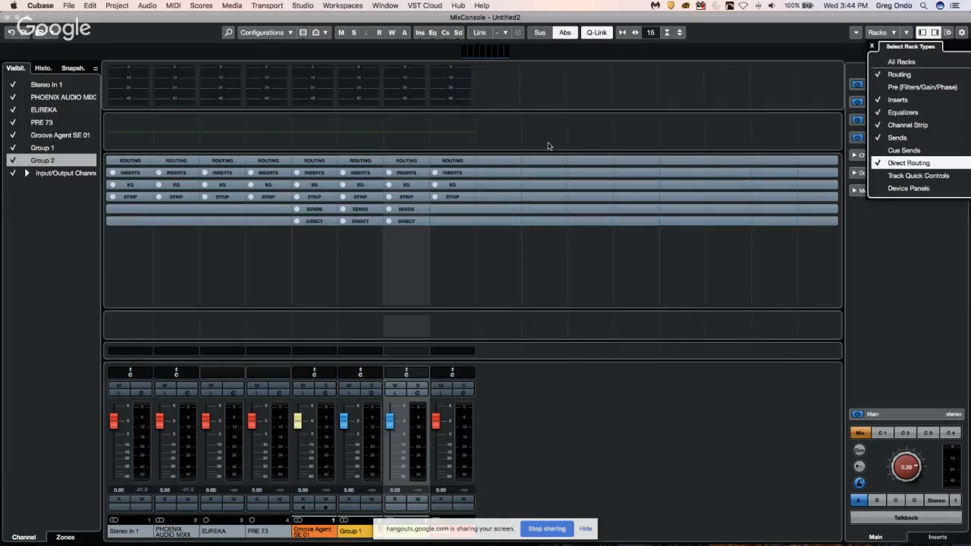
{"action": "left_click", "coordinate": [321, 244]}
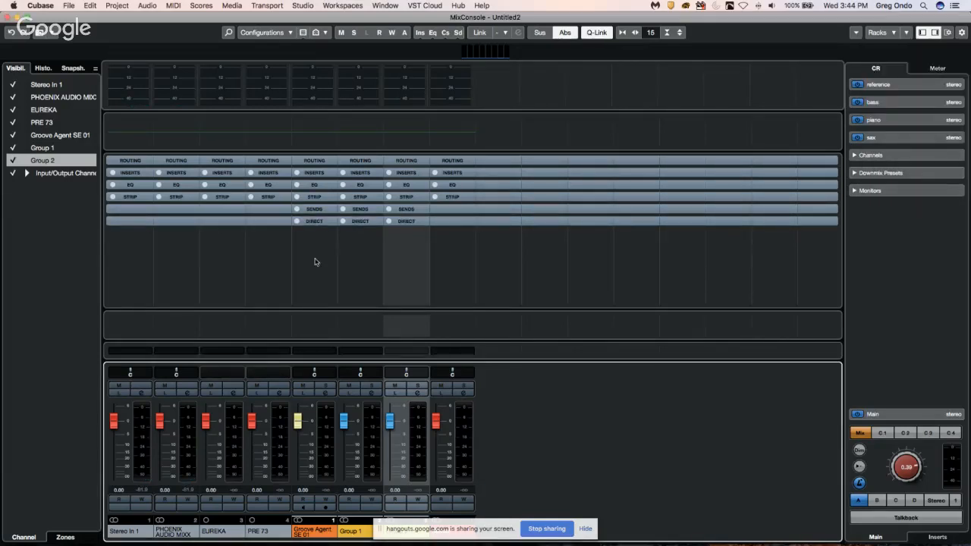
{"action": "left_click", "coordinate": [331, 222]}
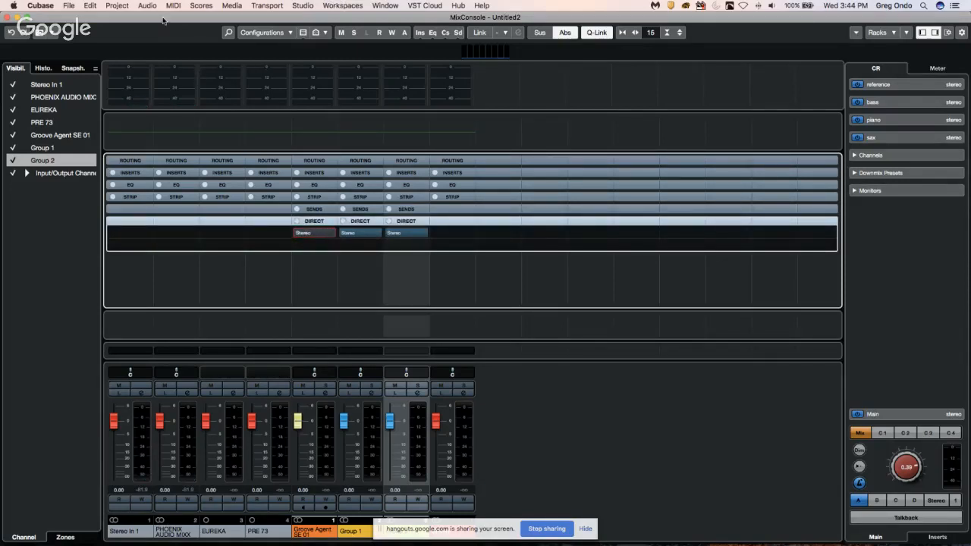
Return to the project window, move the cursor to the project start and reopen Groove Agent SE from its track.
{"action": "left_click_drag", "start_coordinate": [97, 22], "coordinate": [468, 72]}
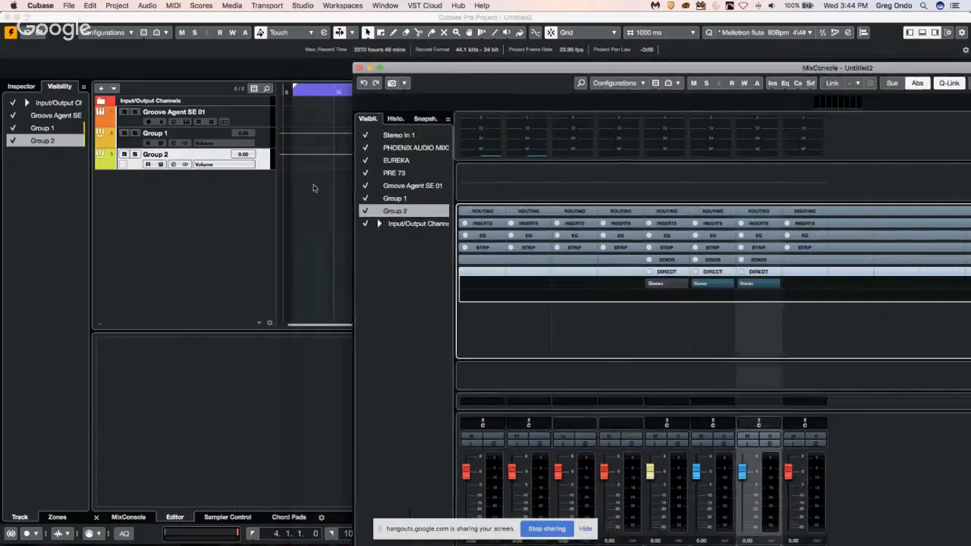
{"action": "left_click", "coordinate": [314, 187]}
{"action": "left_click_drag", "start_coordinate": [322, 90], "coordinate": [327, 81]}
{"action": "left_click", "coordinate": [250, 119]}
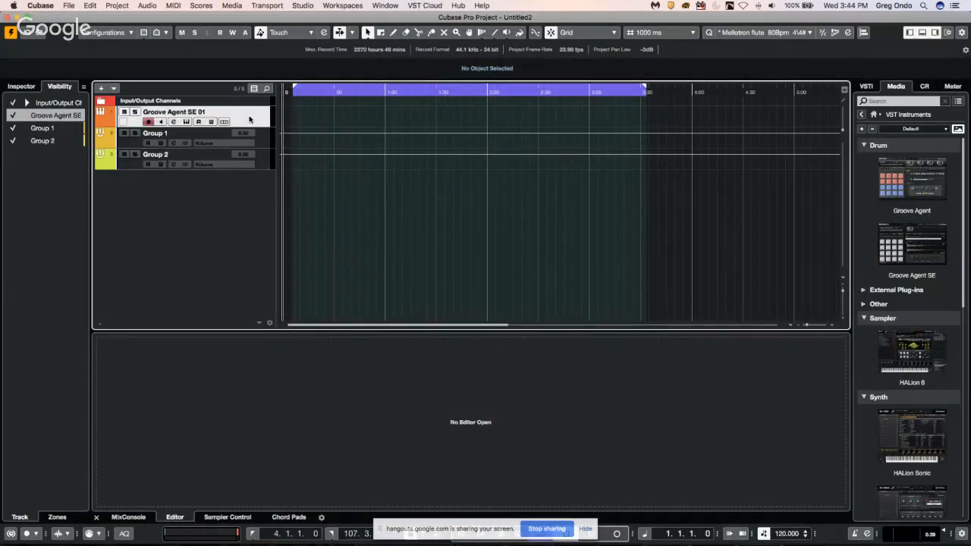
{"action": "left_click", "coordinate": [21, 86]}
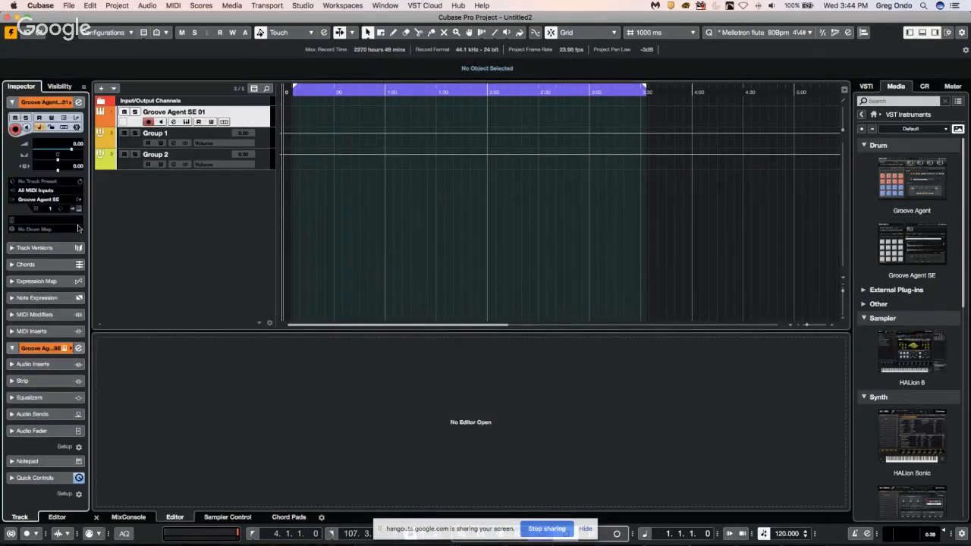
{"action": "left_click", "coordinate": [186, 121]}
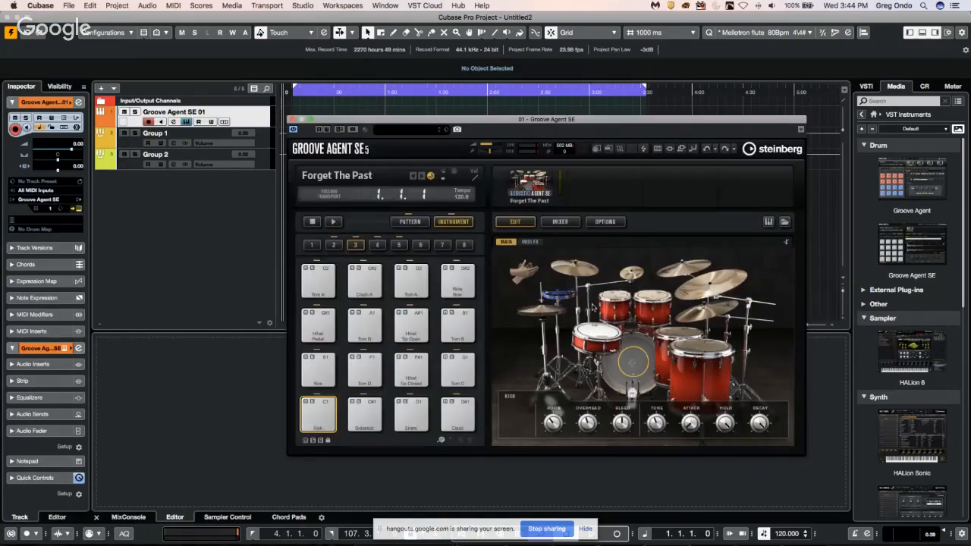
Audition the Main 1, Main 3 and a Fill pattern in Groove Agent SE, raising Main 3's complexity to 10.
{"action": "left_click", "coordinate": [411, 222]}
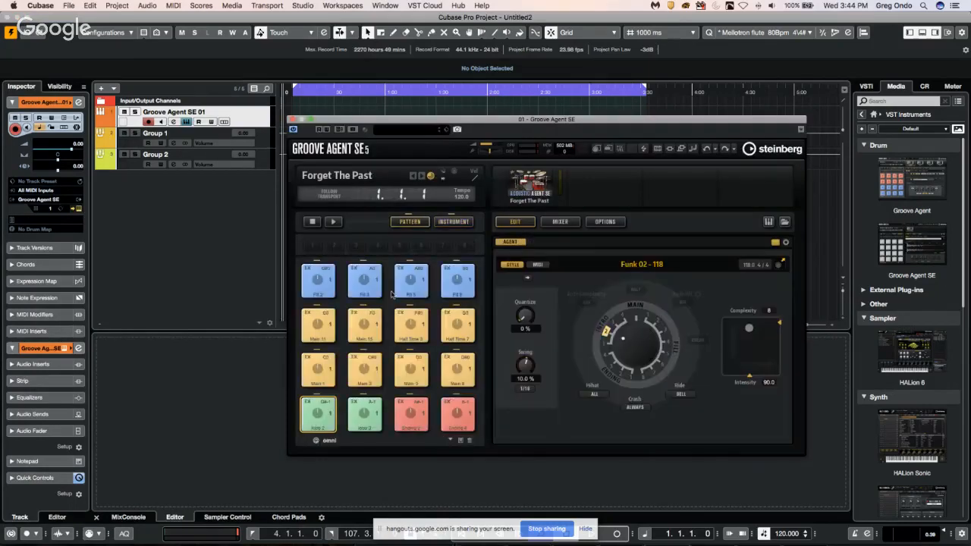
{"action": "left_click", "coordinate": [323, 374]}
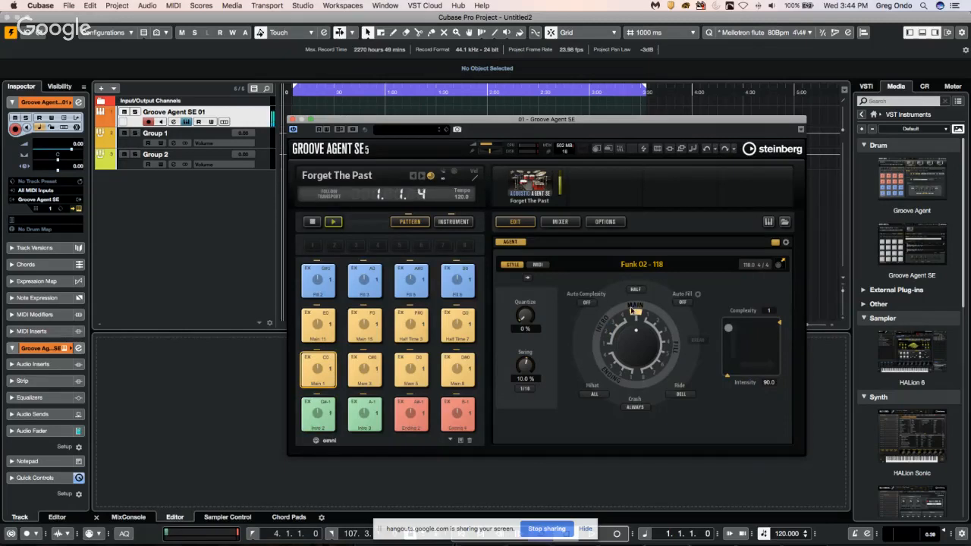
{"action": "left_click", "coordinate": [652, 339]}
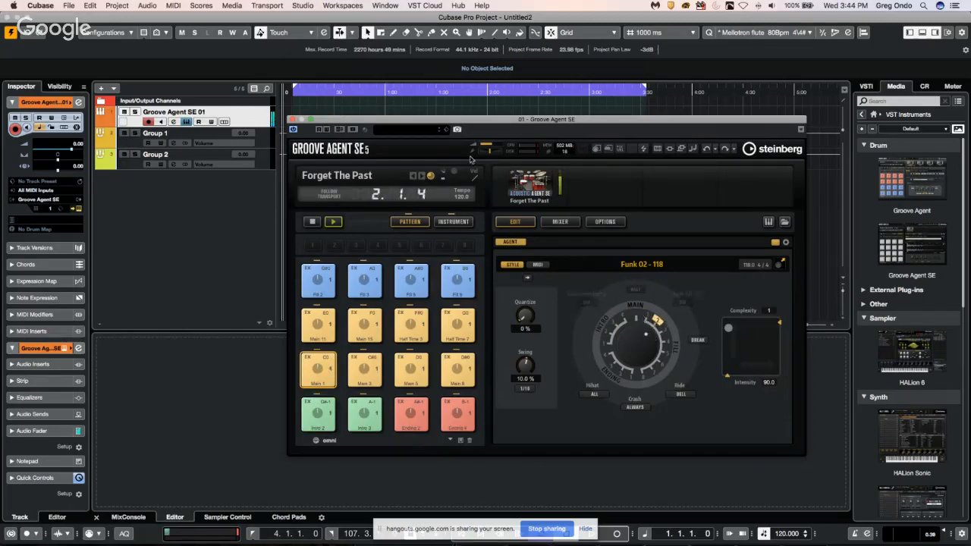
{"action": "left_click", "coordinate": [365, 369]}
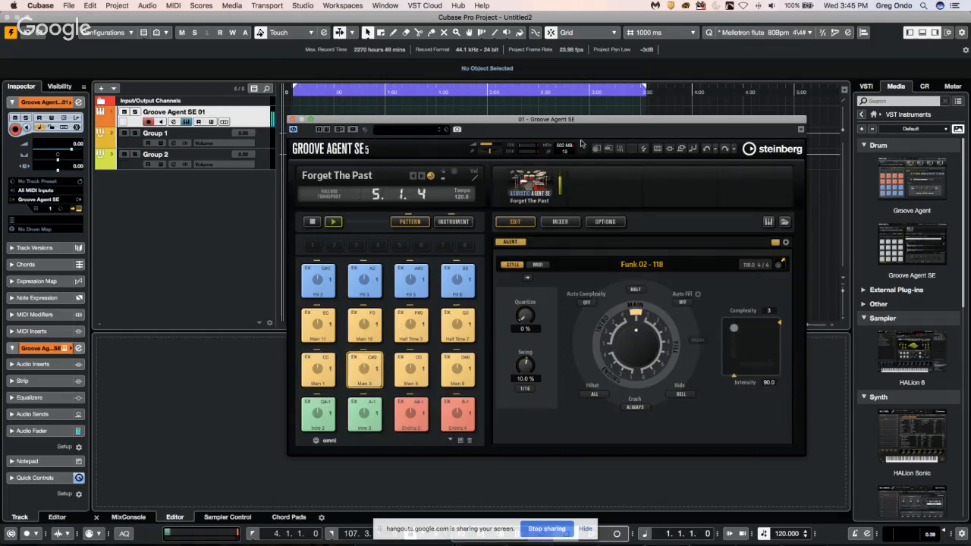
{"action": "left_click_drag", "start_coordinate": [733, 327], "coordinate": [754, 327]}
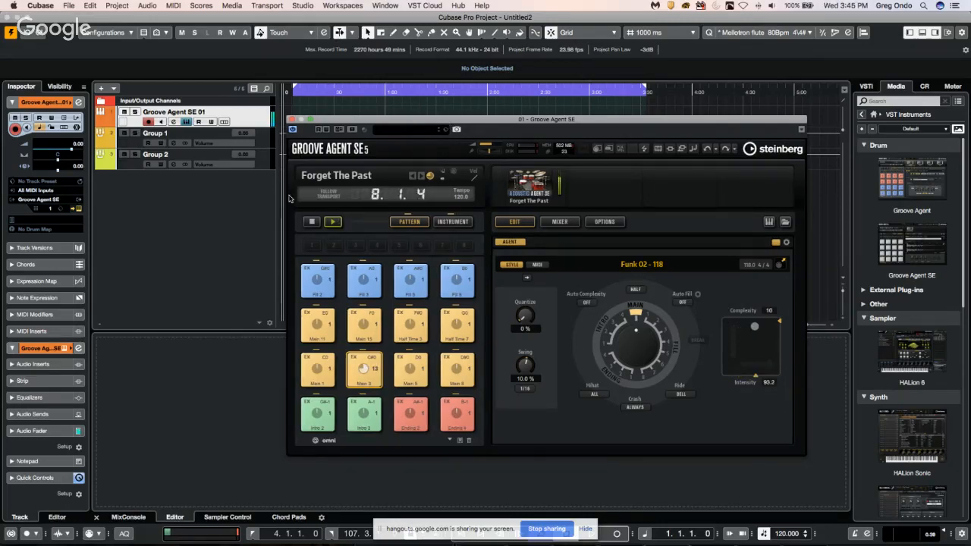
{"action": "left_click", "coordinate": [366, 282]}
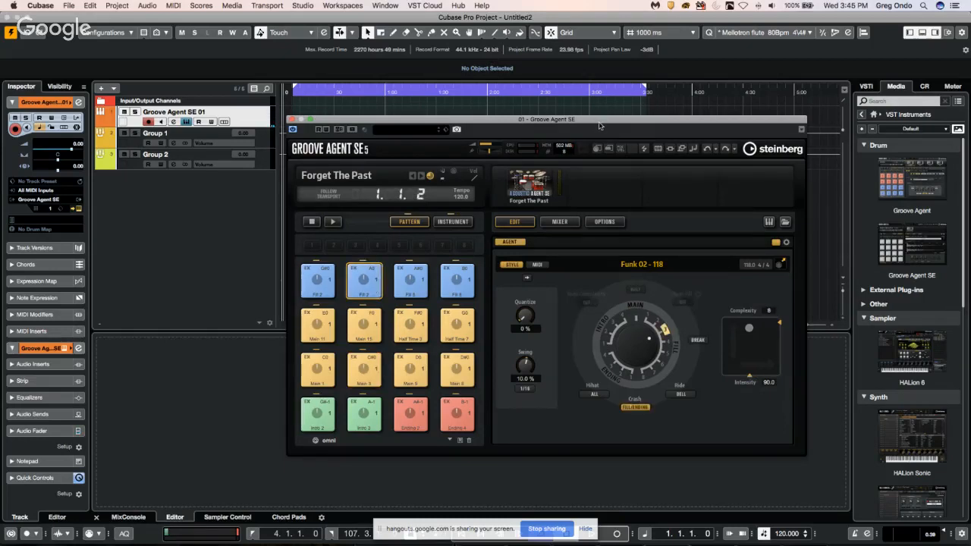
Move the Groove Agent SE window clear of the right zone and show the Control Room there.
{"action": "left_click_drag", "start_coordinate": [599, 126], "coordinate": [508, 115]}
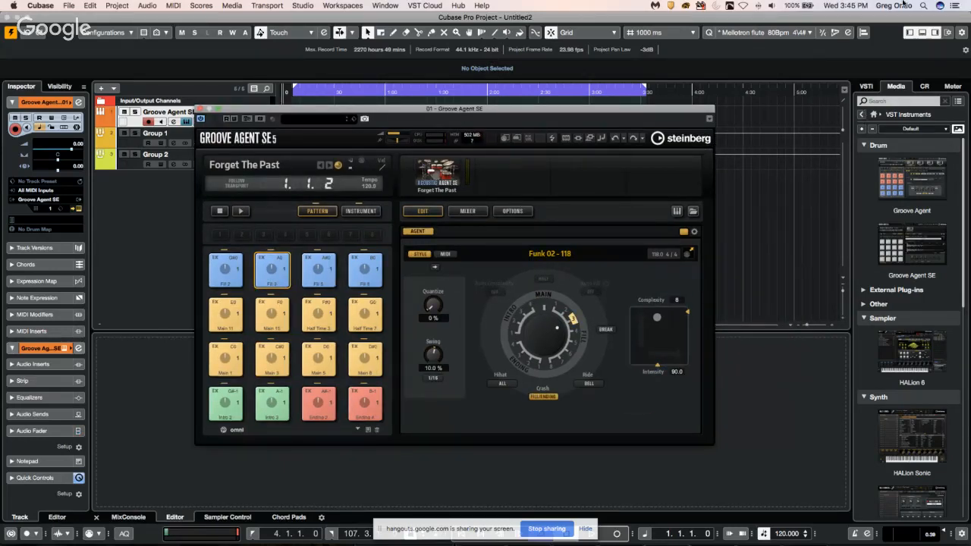
{"action": "left_click", "coordinate": [924, 87]}
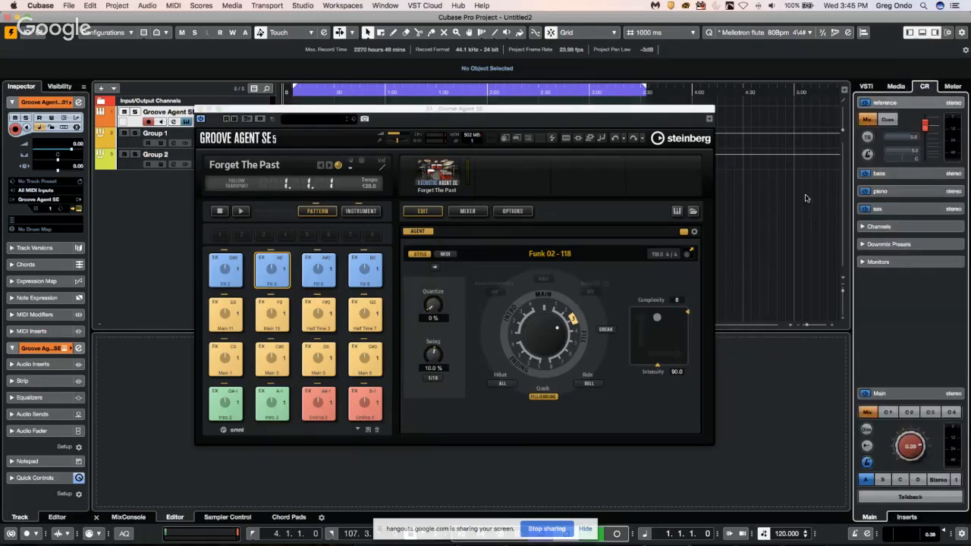
Start pattern playback in Groove Agent SE and open the Control Room audio connections, moving their window aside.
{"action": "left_click", "coordinate": [240, 214]}
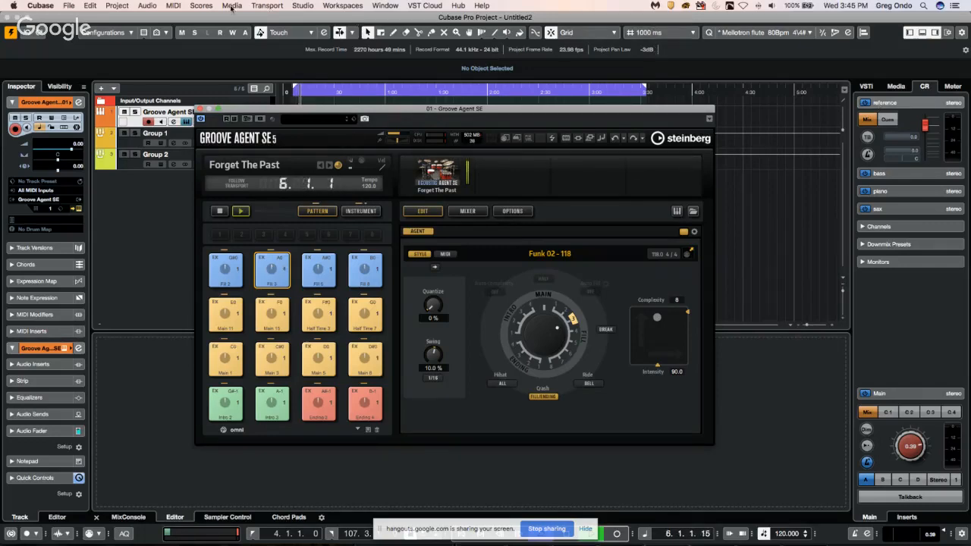
{"action": "left_click", "coordinate": [284, 6]}
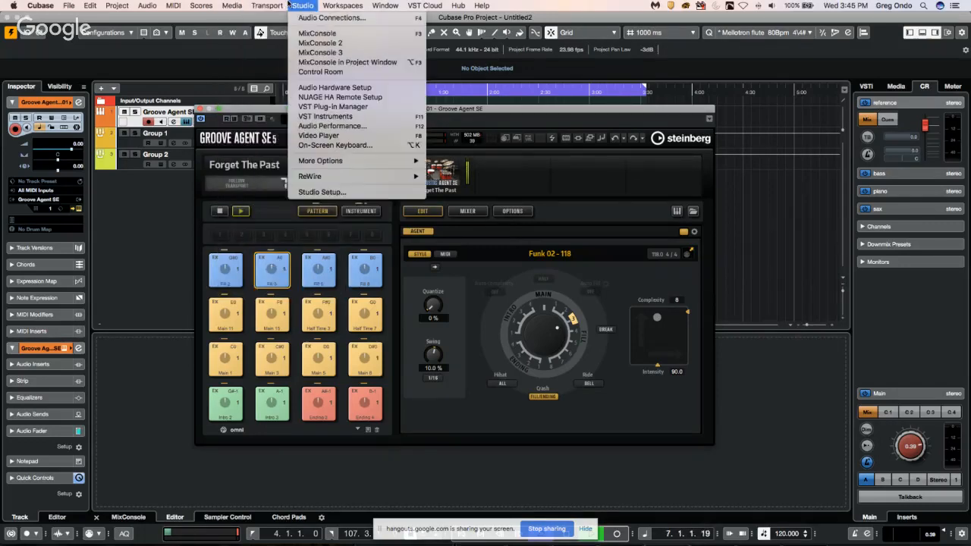
{"action": "left_click", "coordinate": [303, 18]}
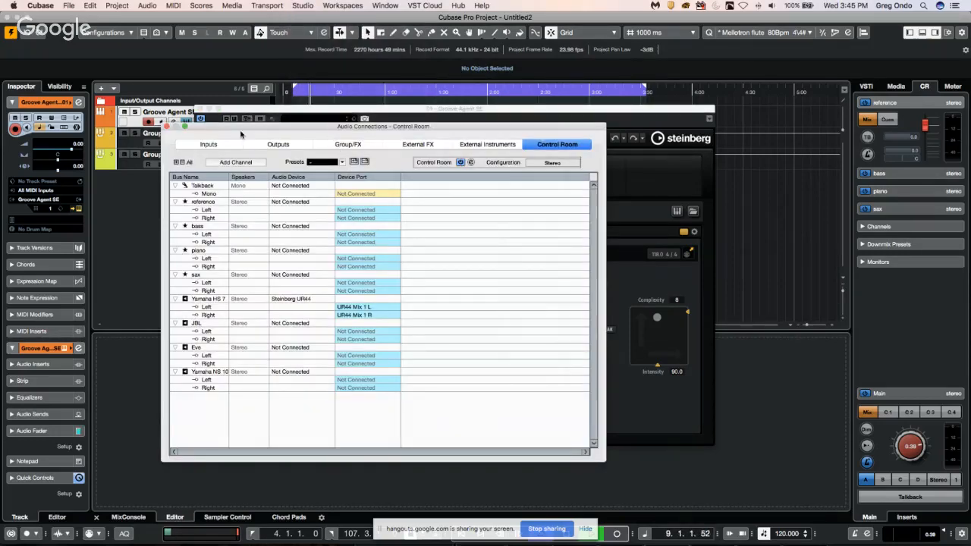
{"action": "left_click_drag", "start_coordinate": [220, 131], "coordinate": [395, 151]}
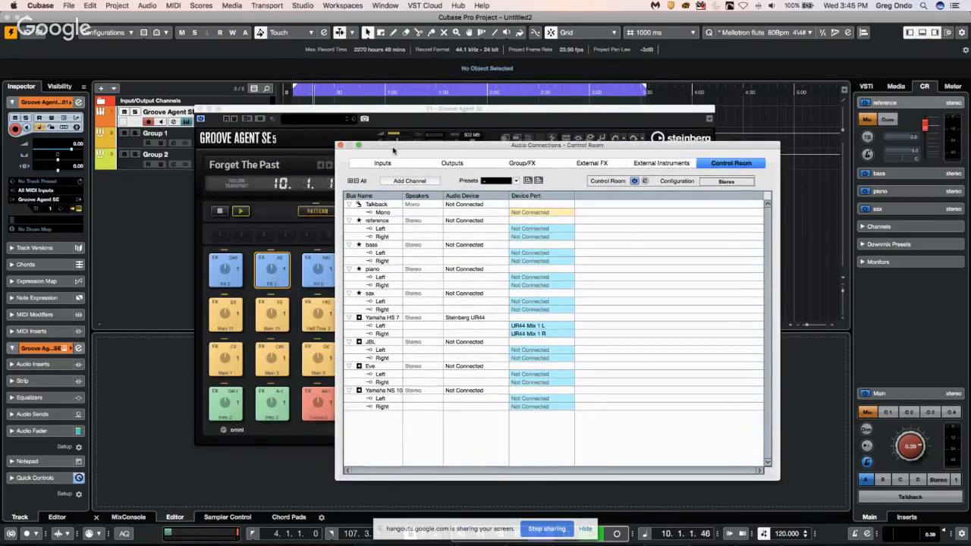
Reload the Forget The Past kit with its patterns in Groove Agent SE and close the load dialog.
{"action": "left_click", "coordinate": [439, 114]}
{"action": "left_click", "coordinate": [440, 167]}
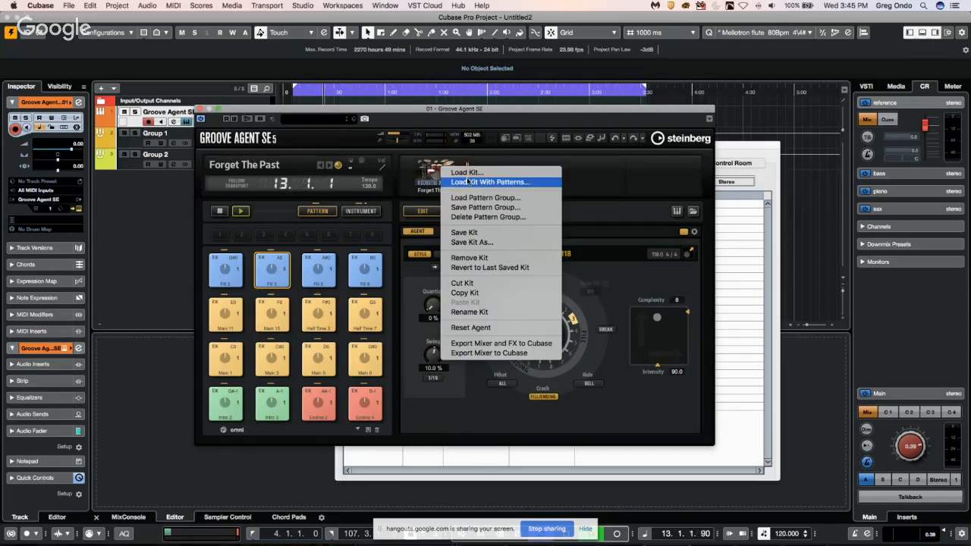
{"action": "left_click", "coordinate": [468, 181]}
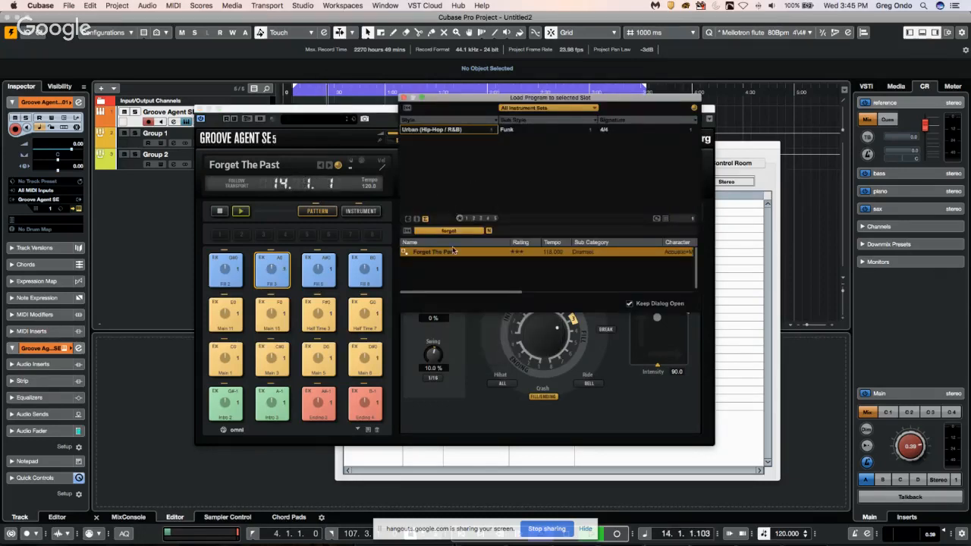
{"action": "double_click", "coordinate": [453, 251]}
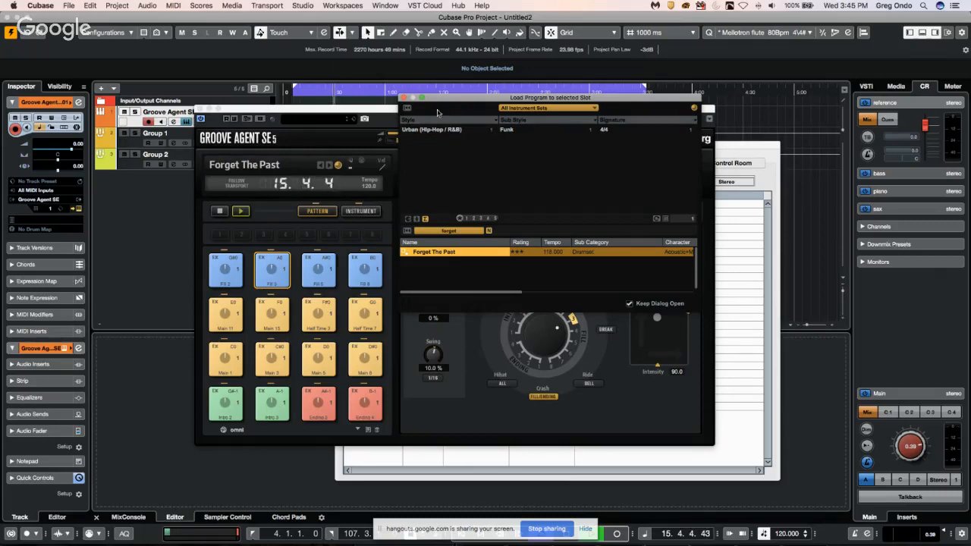
{"action": "left_click", "coordinate": [403, 97]}
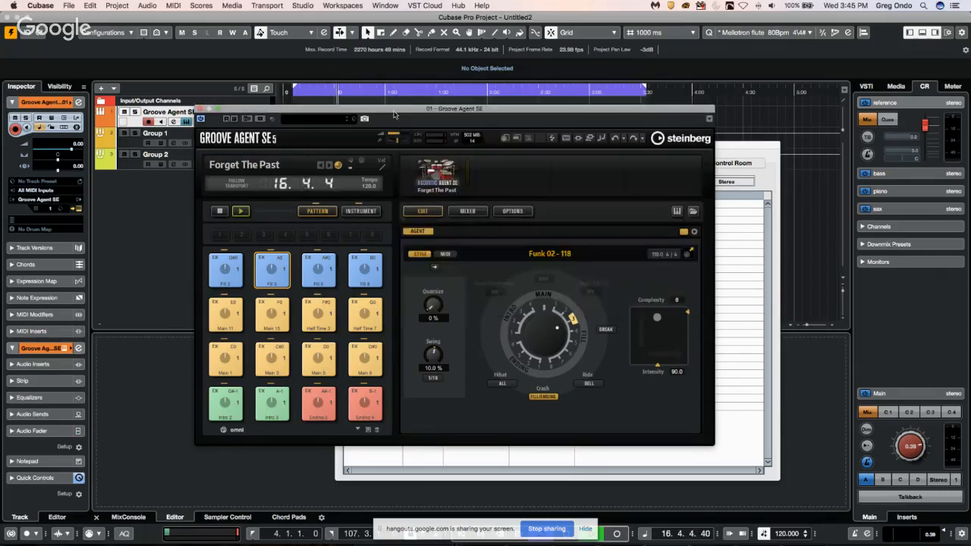
Show Groove Agent SE's instrument pads and audition the Rim pad.
{"action": "left_click", "coordinate": [348, 212]}
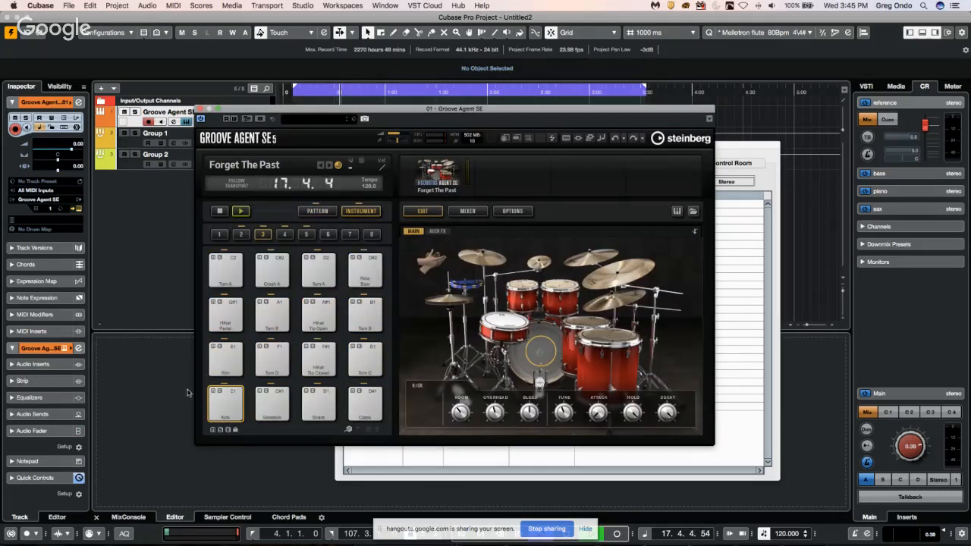
{"action": "left_click", "coordinate": [222, 358]}
{"action": "left_click", "coordinate": [221, 357]}
{"action": "left_click", "coordinate": [222, 356]}
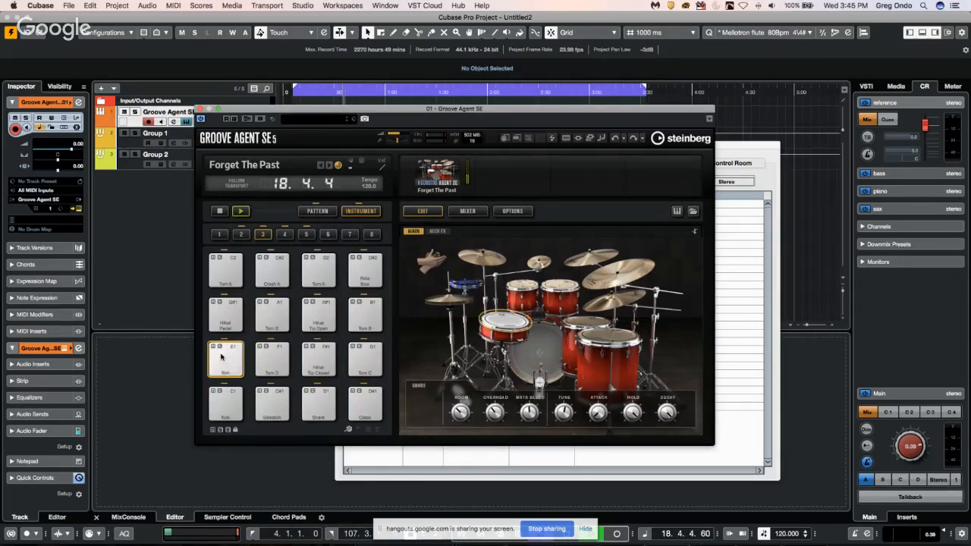
Disarm recording on the Groove Agent SE track, stop playback and close the plug-in window.
{"action": "left_click", "coordinate": [150, 124]}
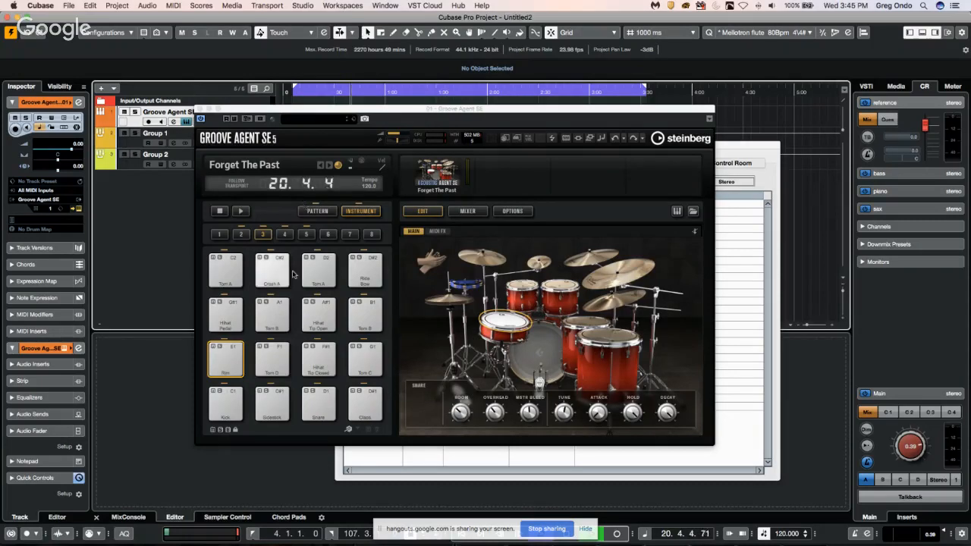
{"action": "key", "text": "space"}
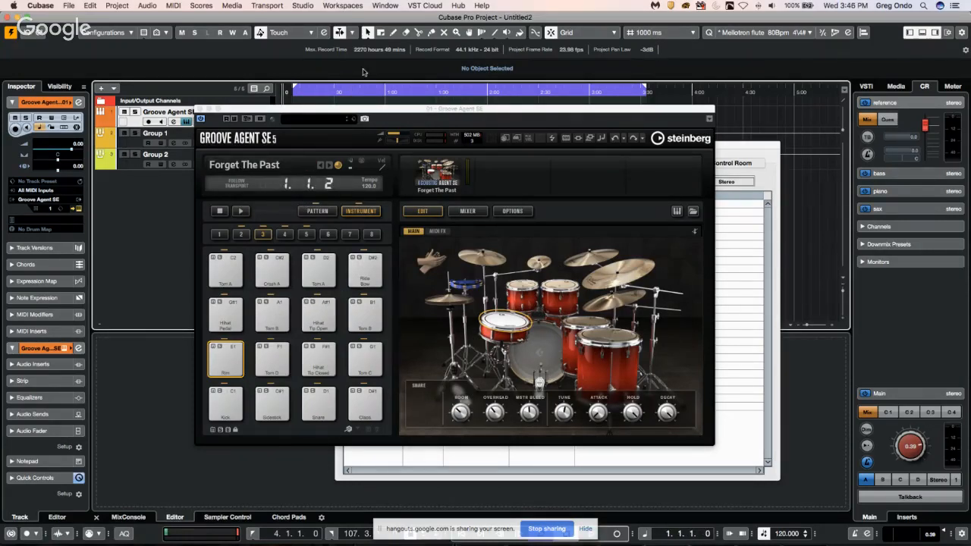
{"action": "left_click", "coordinate": [200, 108]}
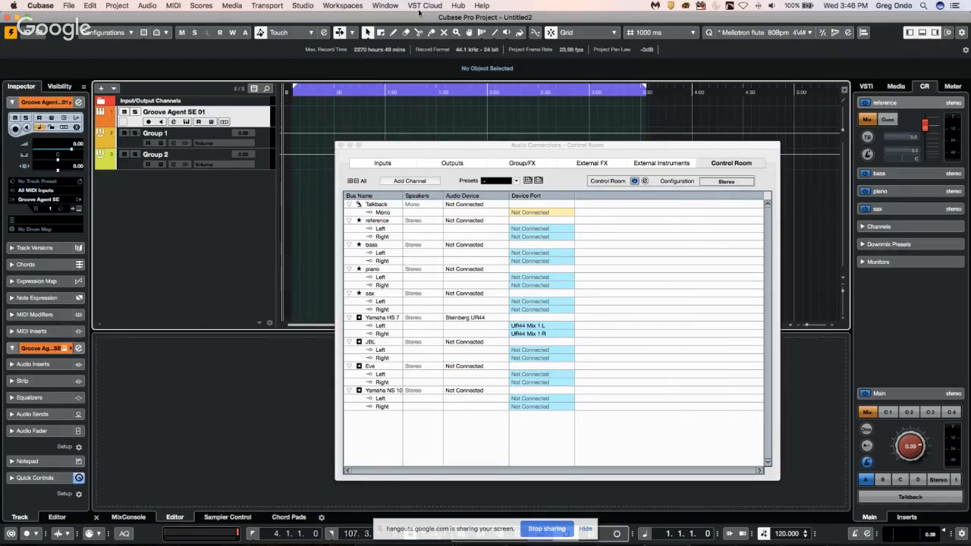
Open the MixConsole in full screen and dismiss the Audio Connections window.
{"action": "left_click", "coordinate": [306, 6]}
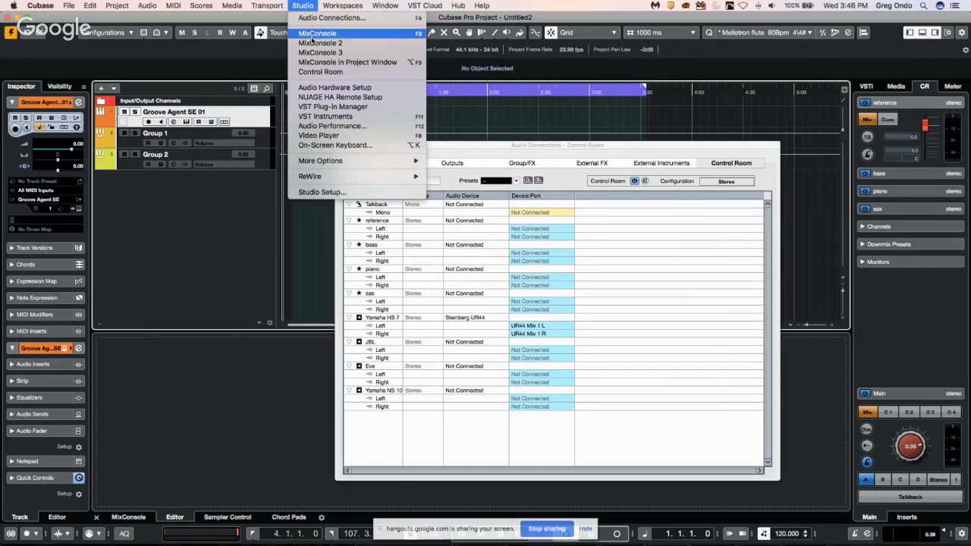
{"action": "left_click", "coordinate": [313, 35]}
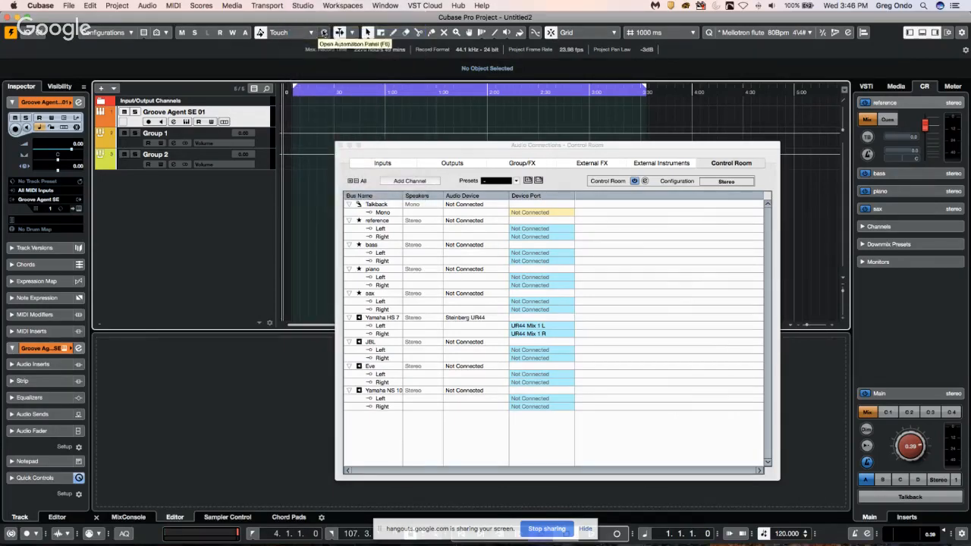
{"action": "left_click", "coordinate": [307, 6]}
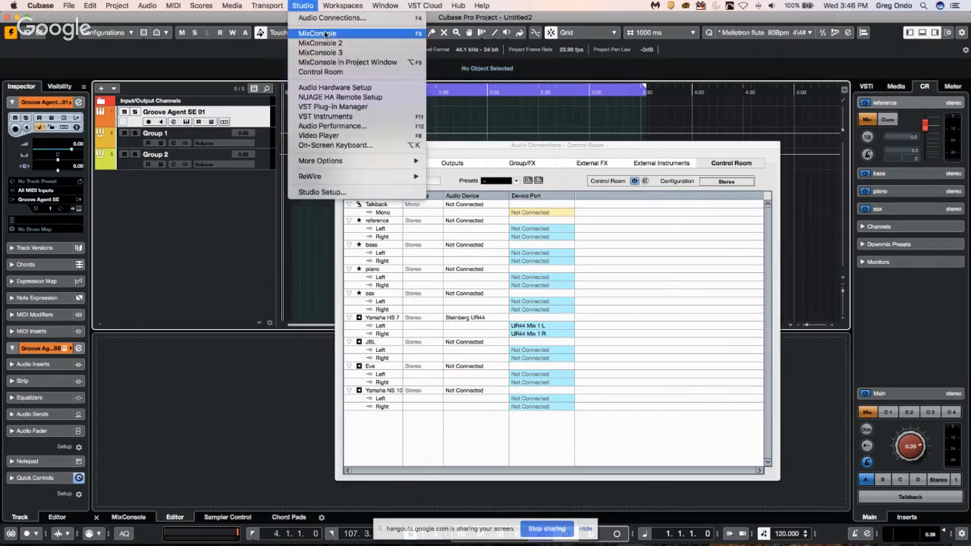
{"action": "left_click", "coordinate": [312, 35]}
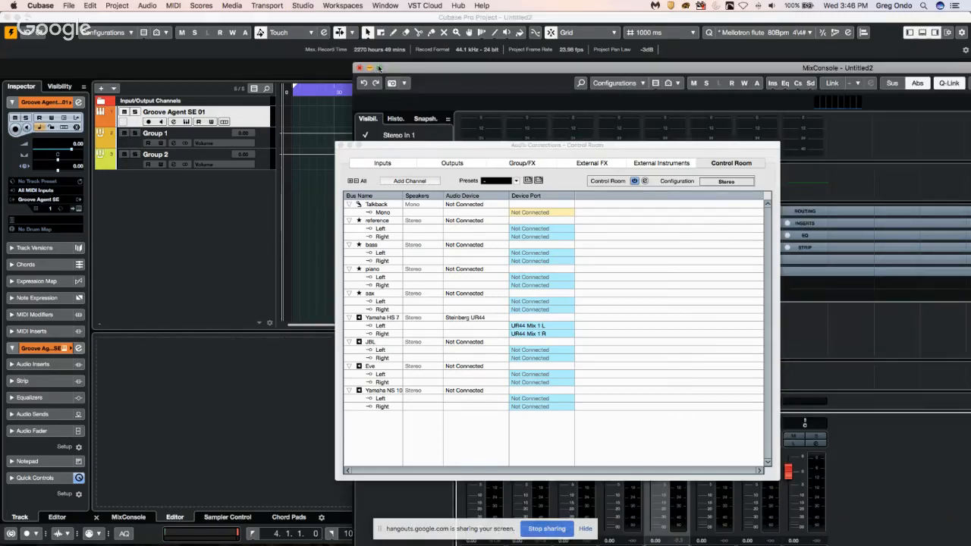
{"action": "left_click", "coordinate": [380, 69]}
{"action": "left_click", "coordinate": [342, 144]}
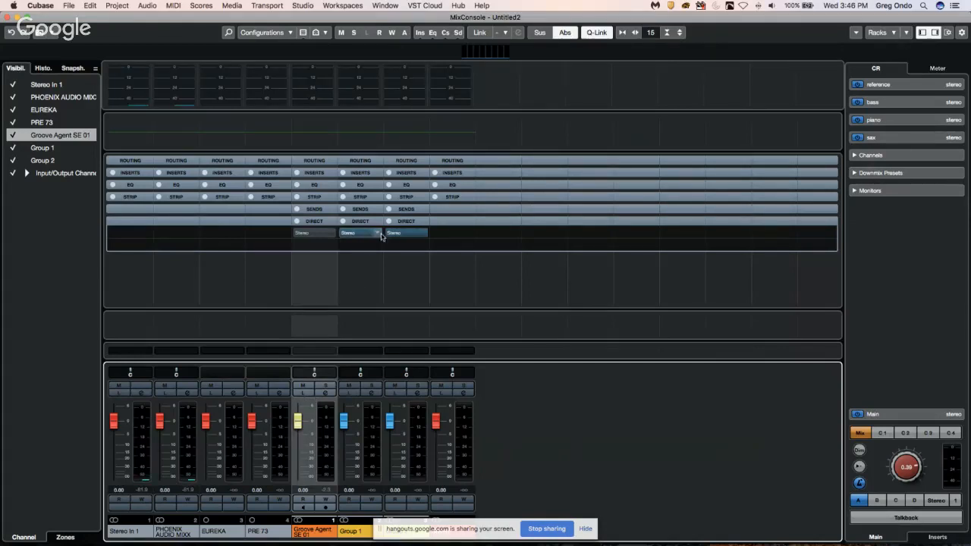
Assign Group 1 and Group 2 to the second and third direct routing slots of the Groove Agent SE 01 channel.
{"action": "mouse_move", "coordinate": [378, 244]}
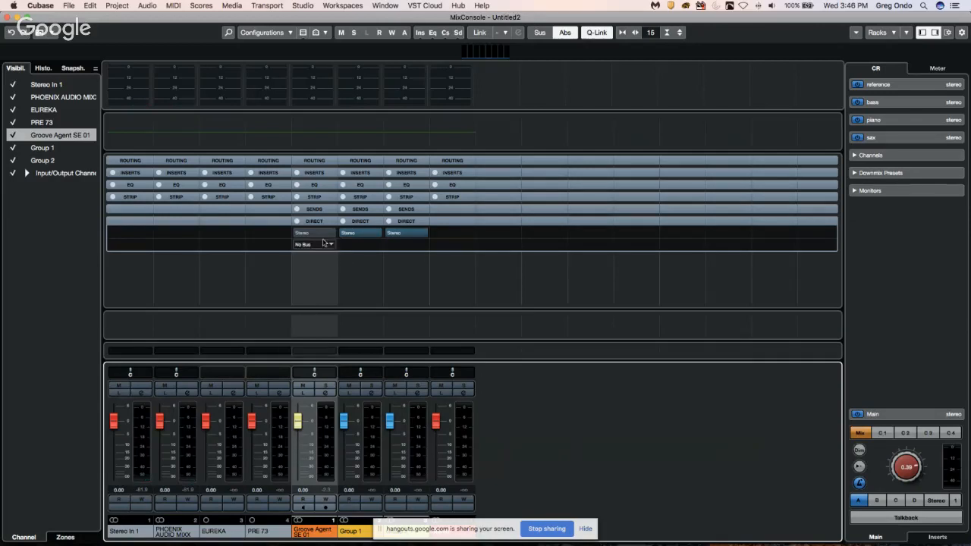
{"action": "left_click", "coordinate": [330, 245]}
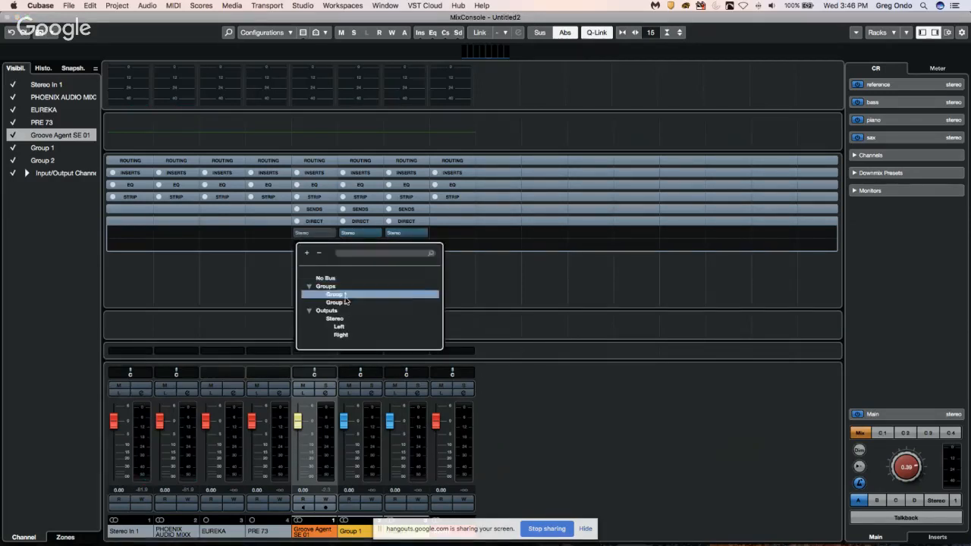
{"action": "left_click", "coordinate": [337, 294]}
{"action": "left_click", "coordinate": [330, 256]}
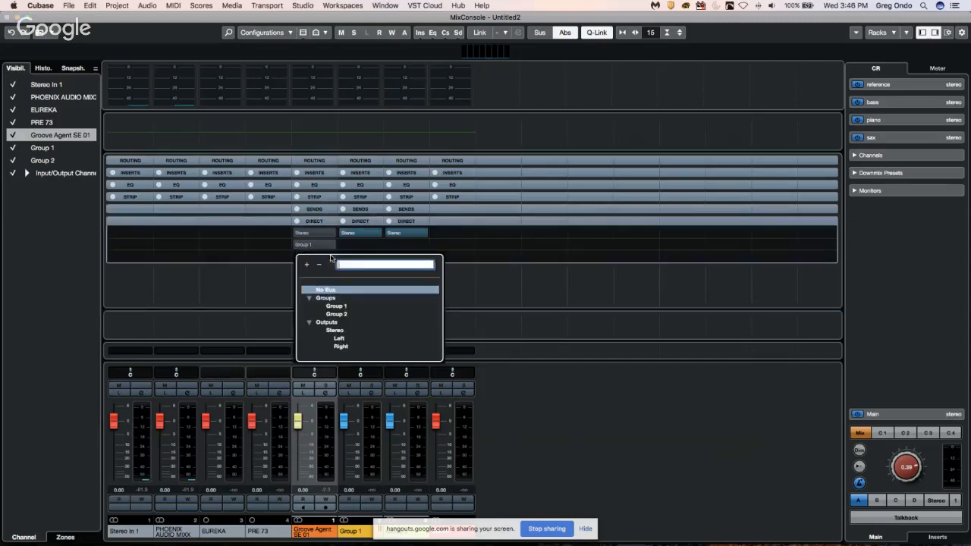
{"action": "left_click", "coordinate": [343, 314]}
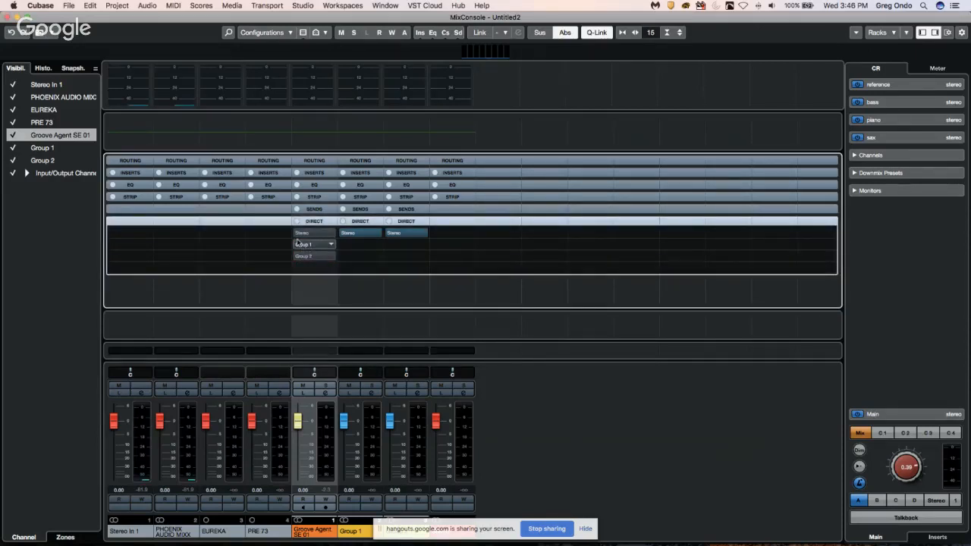
Switch the Groove Agent SE 01 channel's direct routing between Stereo, Group 1 and Group 2, ending by bypassing its direct routing.
{"action": "left_click", "coordinate": [299, 259]}
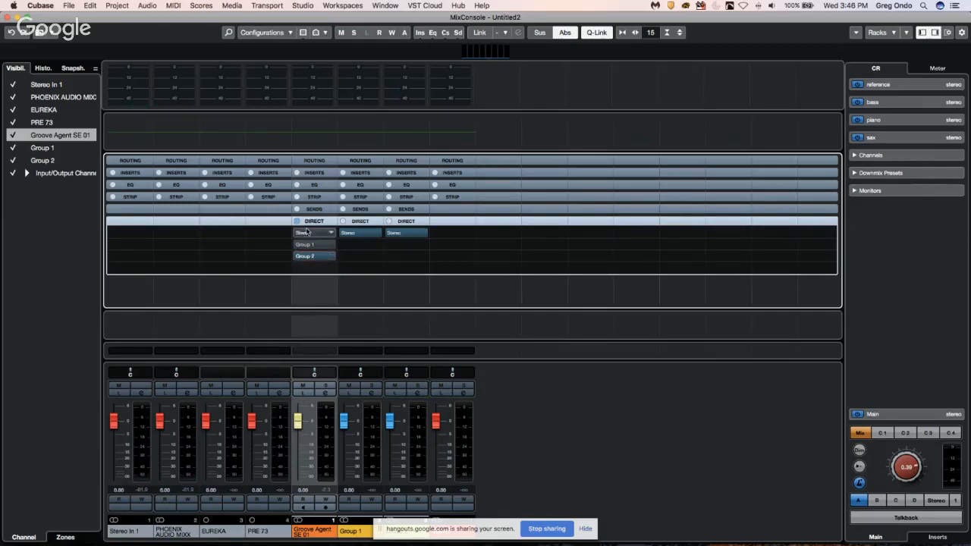
{"action": "left_click", "coordinate": [300, 233]}
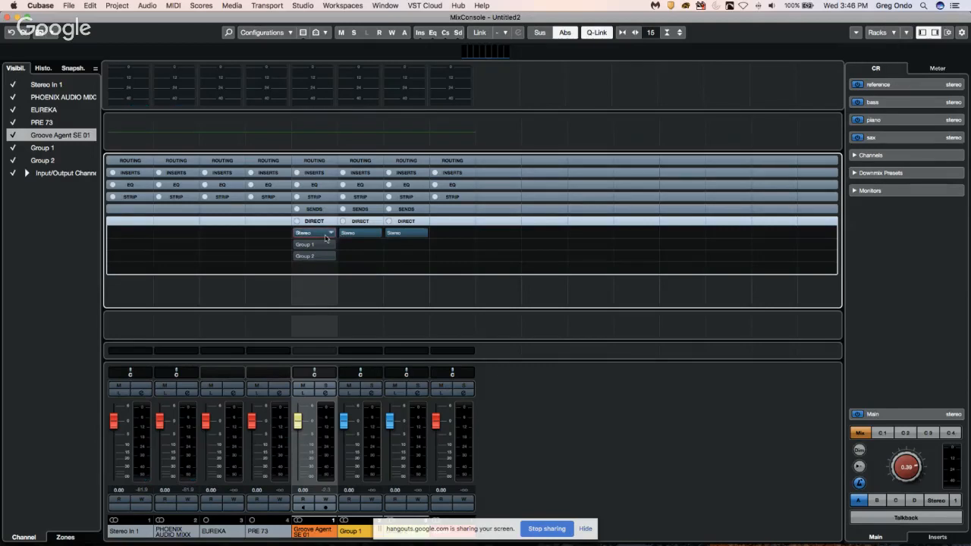
{"action": "left_click", "coordinate": [324, 245]}
{"action": "left_click", "coordinate": [317, 256]}
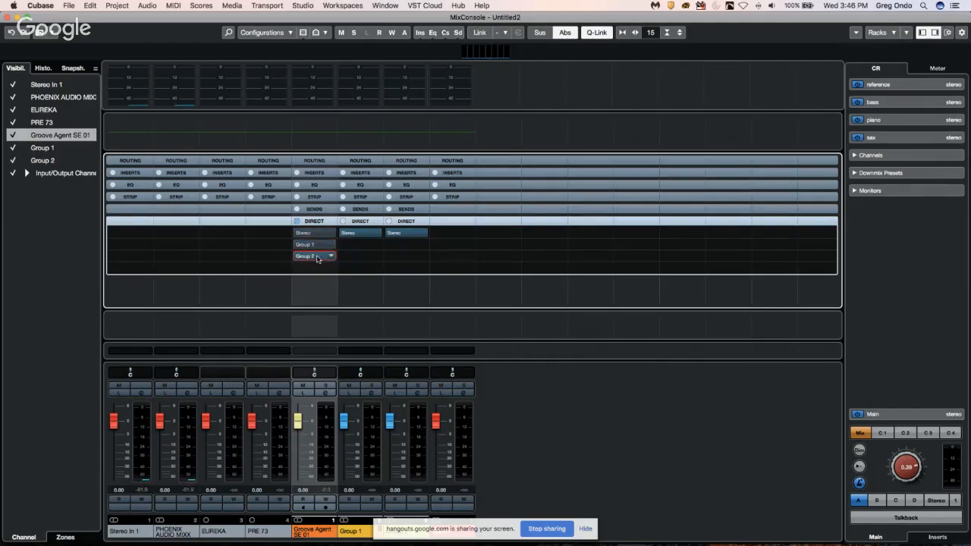
{"action": "left_click", "coordinate": [298, 222]}
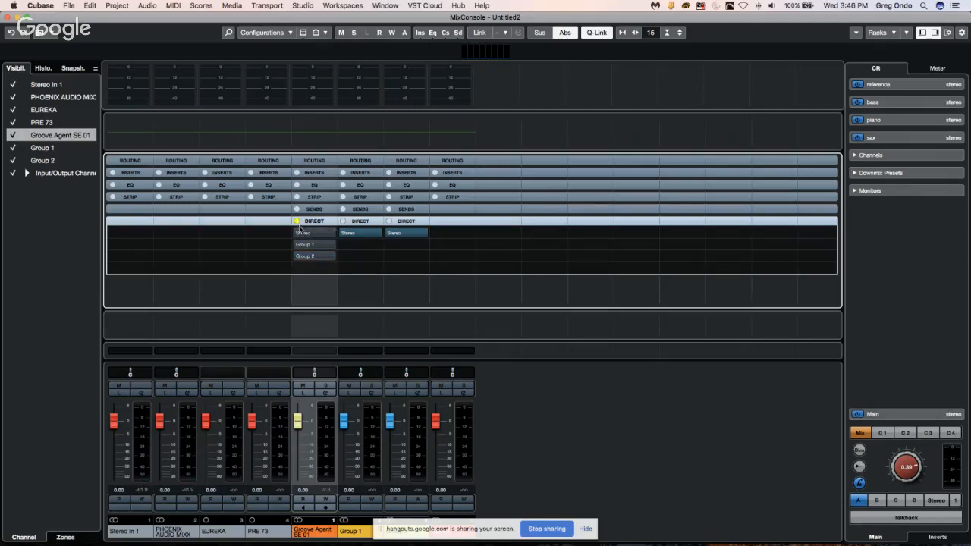
{"action": "left_click", "coordinate": [906, 33]}
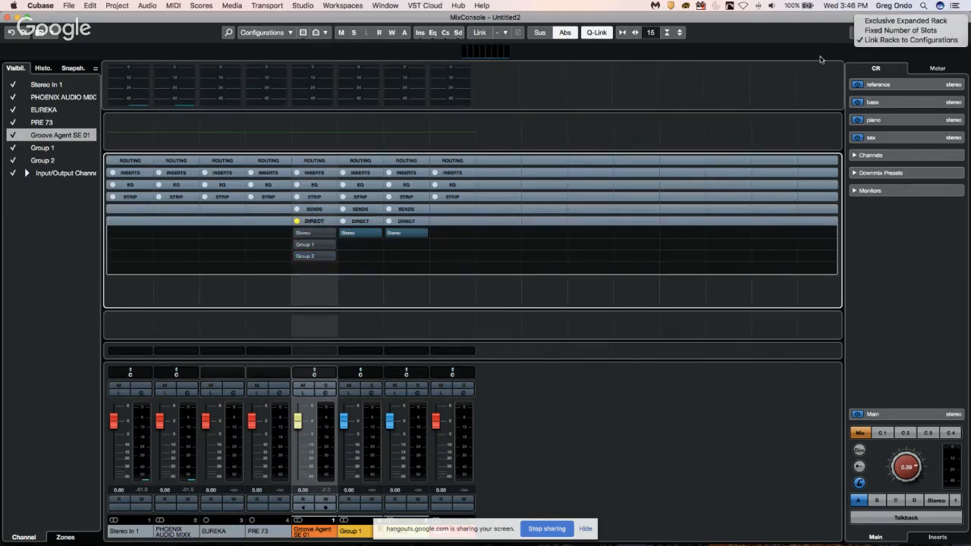
{"action": "left_click", "coordinate": [903, 30]}
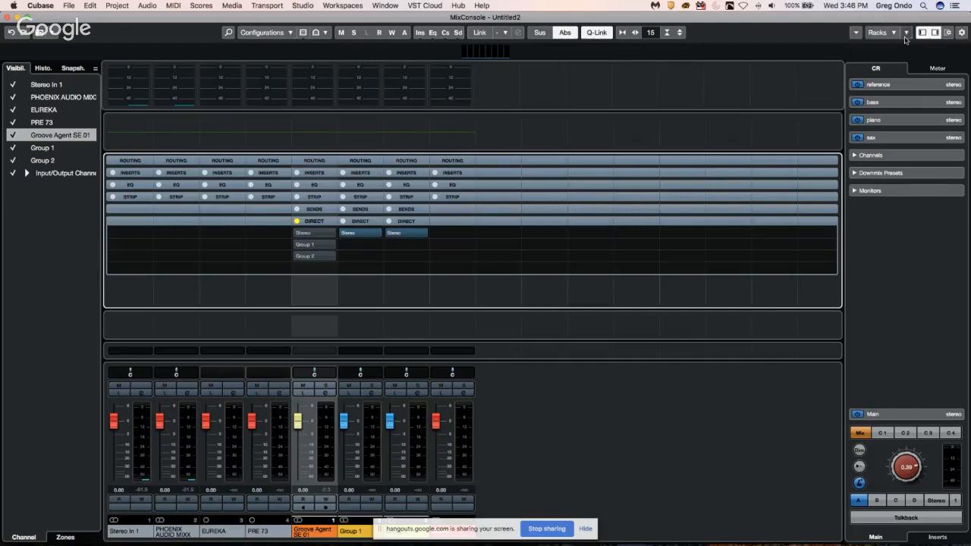
{"action": "left_click", "coordinate": [948, 32]}
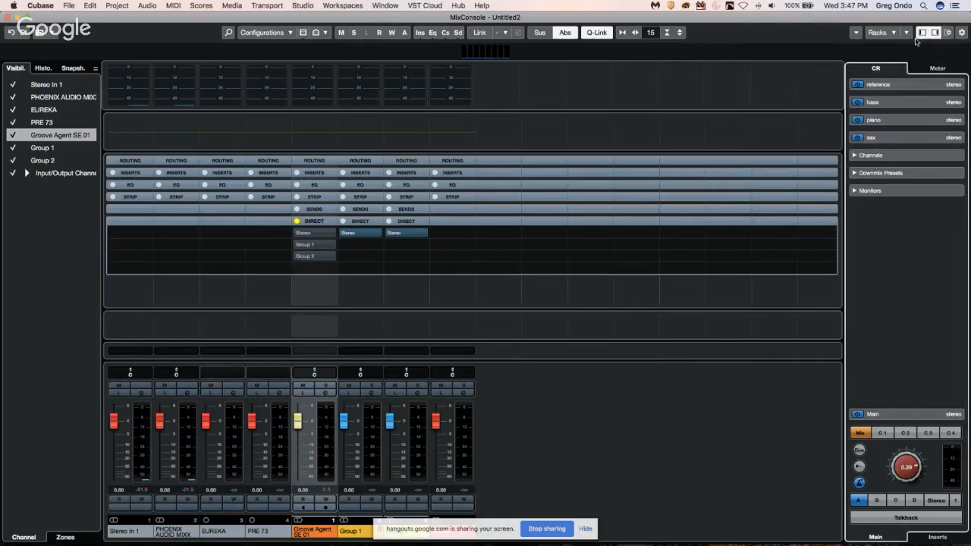
{"action": "left_click", "coordinate": [906, 32]}
{"action": "left_click", "coordinate": [907, 179]}
{"action": "left_click", "coordinate": [962, 33]}
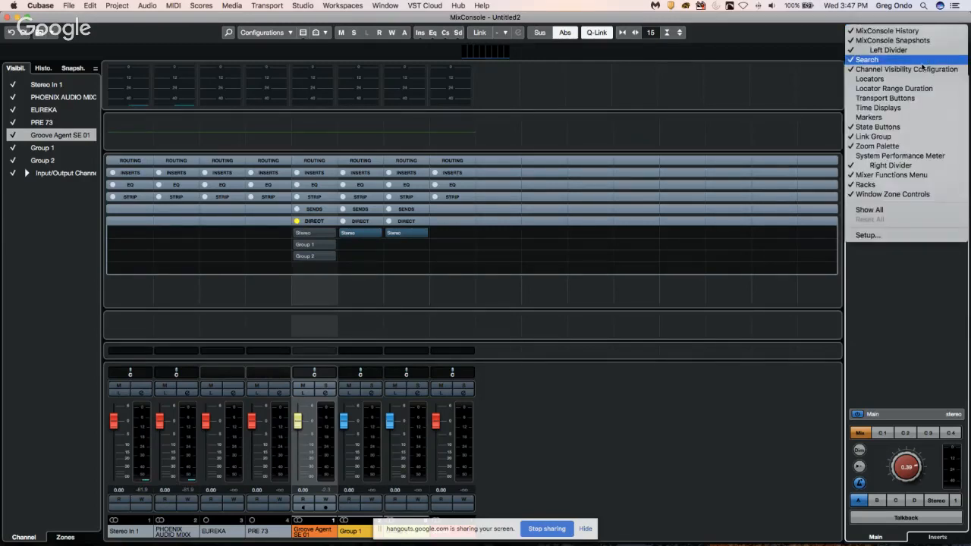
{"action": "left_click", "coordinate": [886, 274]}
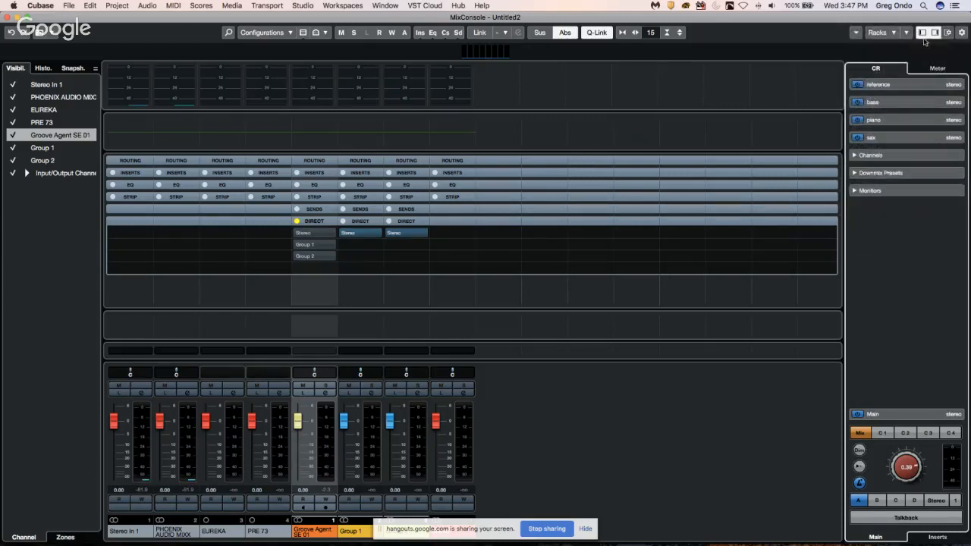
Turn on summing mode for direct routing and activate the Group 1 and Group 2 destinations on the Groove Agent SE 01 channel.
{"action": "right_click", "coordinate": [858, 35]}
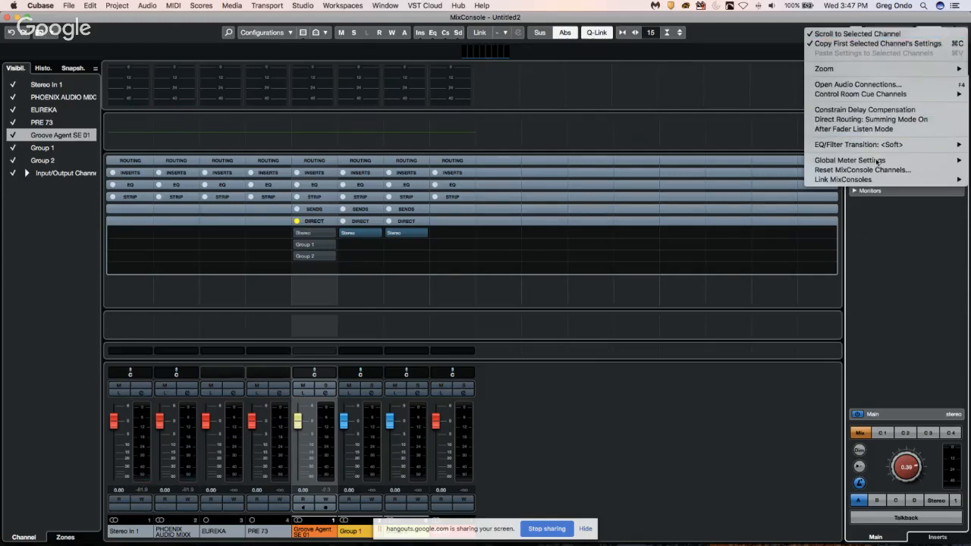
{"action": "left_click", "coordinate": [897, 119]}
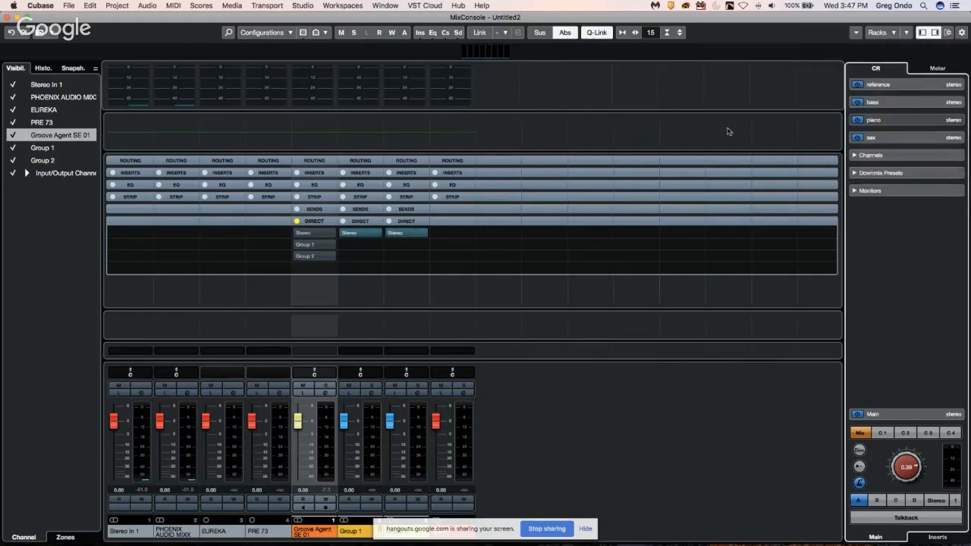
{"action": "left_click", "coordinate": [318, 245]}
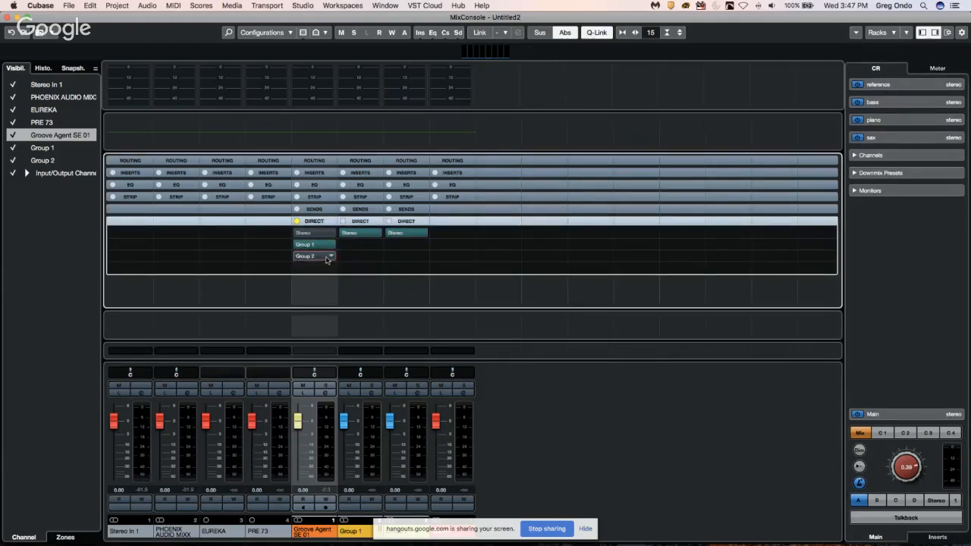
{"action": "left_click", "coordinate": [298, 259]}
Activate the Vintage compressor in Group 1's channel strip and close its channel settings.
{"action": "left_click", "coordinate": [372, 401]}
{"action": "left_click", "coordinate": [372, 395]}
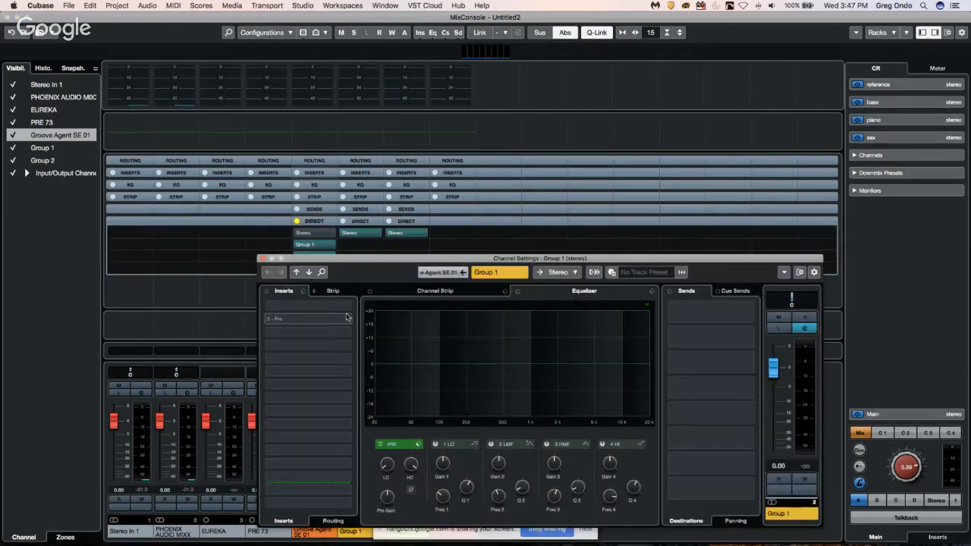
{"action": "left_click", "coordinate": [345, 318]}
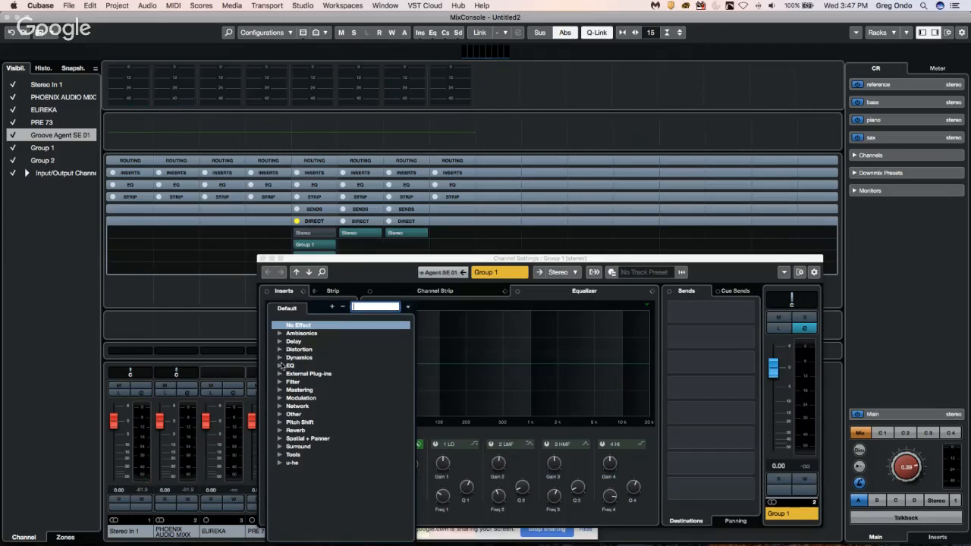
{"action": "left_click", "coordinate": [444, 296]}
{"action": "left_click", "coordinate": [443, 297]}
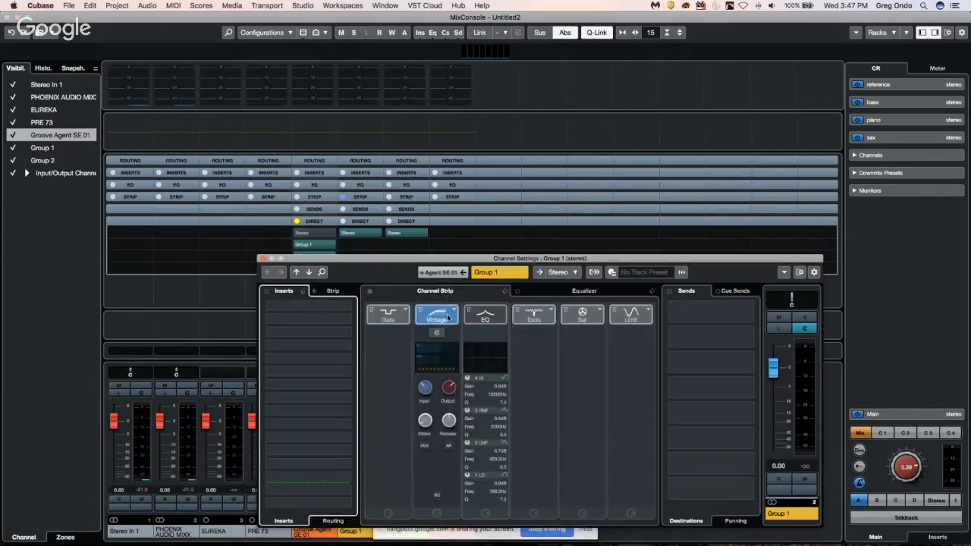
{"action": "left_click", "coordinate": [447, 319]}
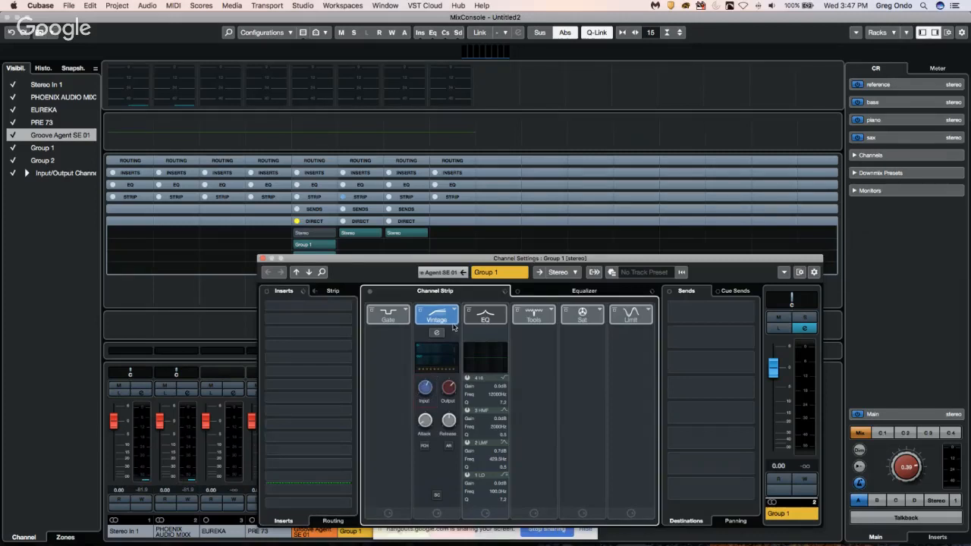
{"action": "left_click", "coordinate": [500, 152]}
{"action": "left_click", "coordinate": [265, 260]}
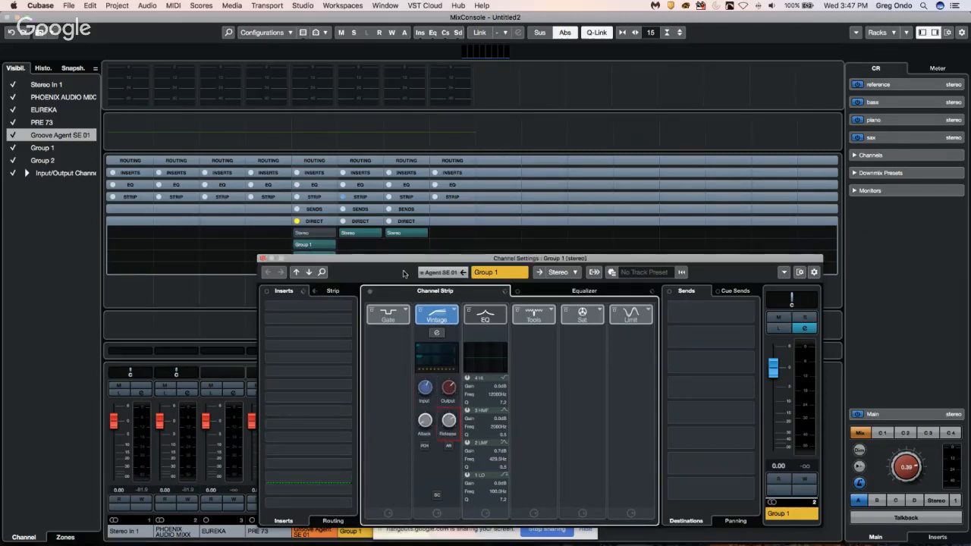
{"action": "left_click", "coordinate": [263, 259]}
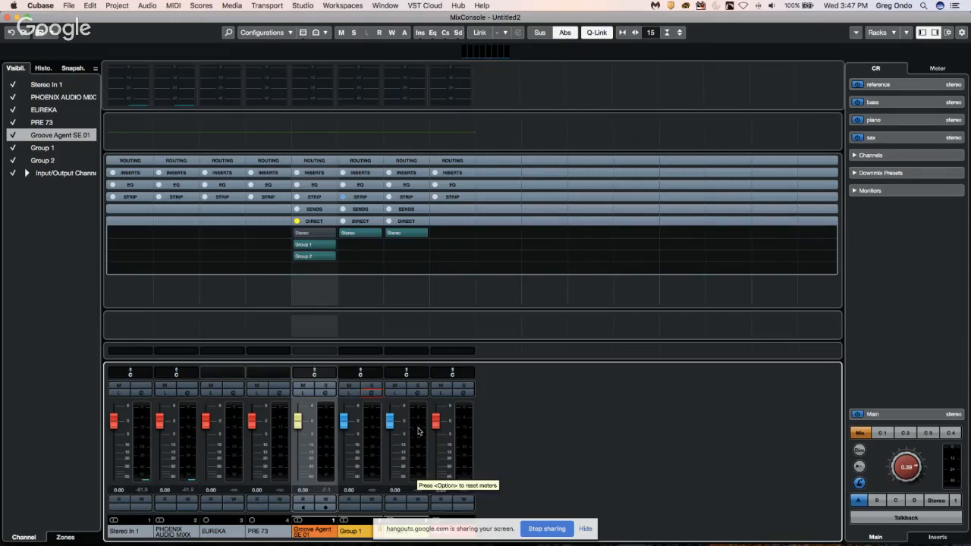
Lower the Group 2 fader to about -4 dB, raise it back to about 0.4 dB, and close the MixConsole.
{"action": "left_click_drag", "start_coordinate": [389, 420], "coordinate": [391, 441]}
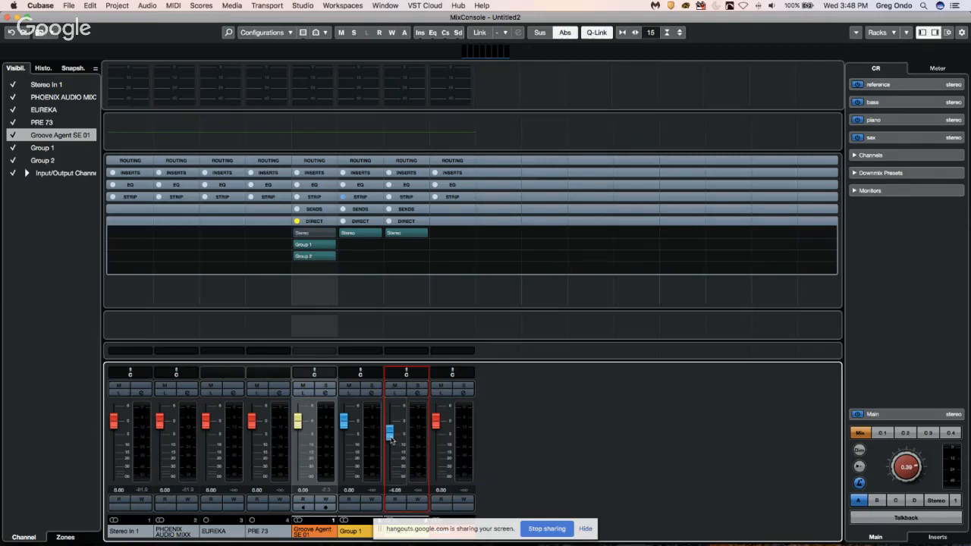
{"action": "mouse_move", "coordinate": [391, 438]}
{"action": "left_mouse_down"}
{"action": "mouse_move", "coordinate": [391, 418]}
{"action": "mouse_move", "coordinate": [379, 429]}
{"action": "mouse_move", "coordinate": [393, 452]}
{"action": "mouse_move", "coordinate": [389, 425]}
{"action": "left_mouse_up"}
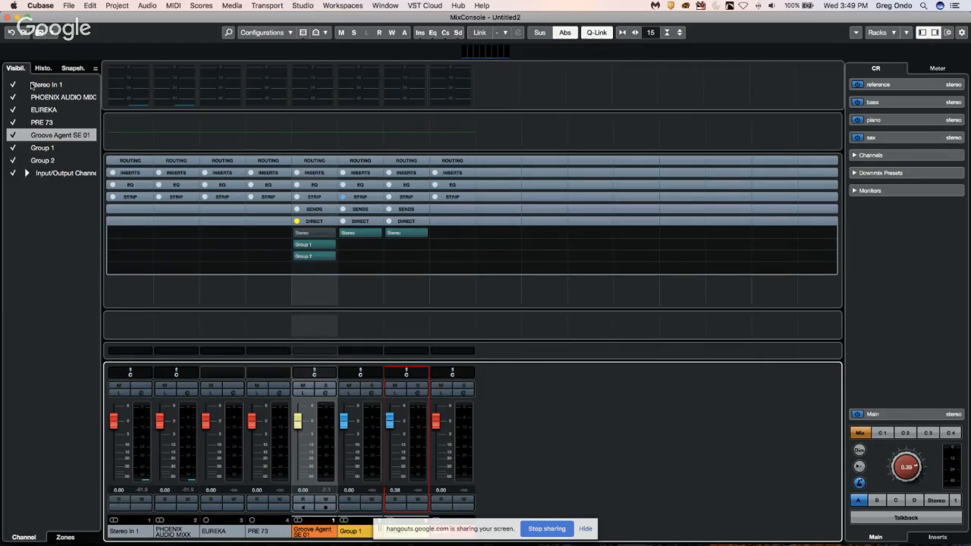
{"action": "left_click", "coordinate": [7, 17]}
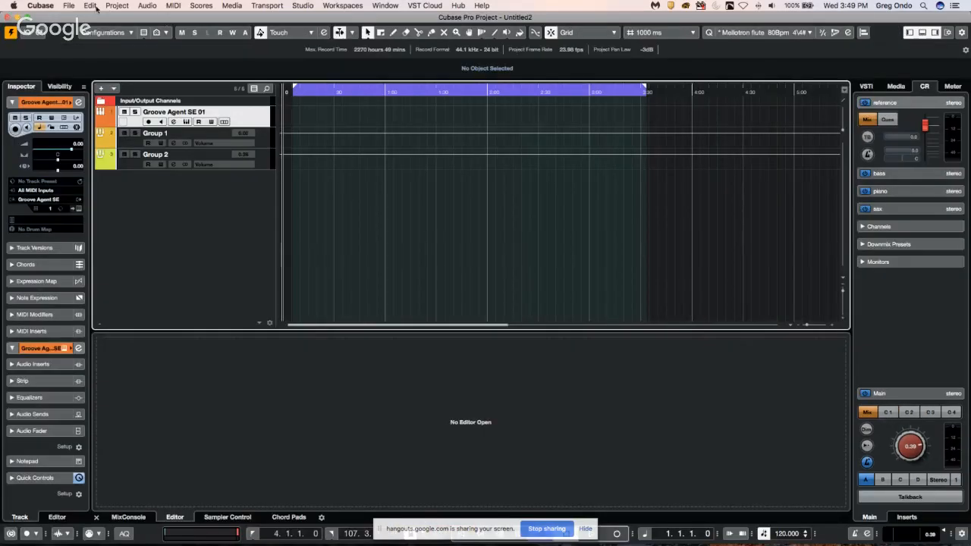
Switch to the beatles stones CX project and activate it.
{"action": "left_click", "coordinate": [356, 6]}
{"action": "mouse_move", "coordinate": [385, 6]}
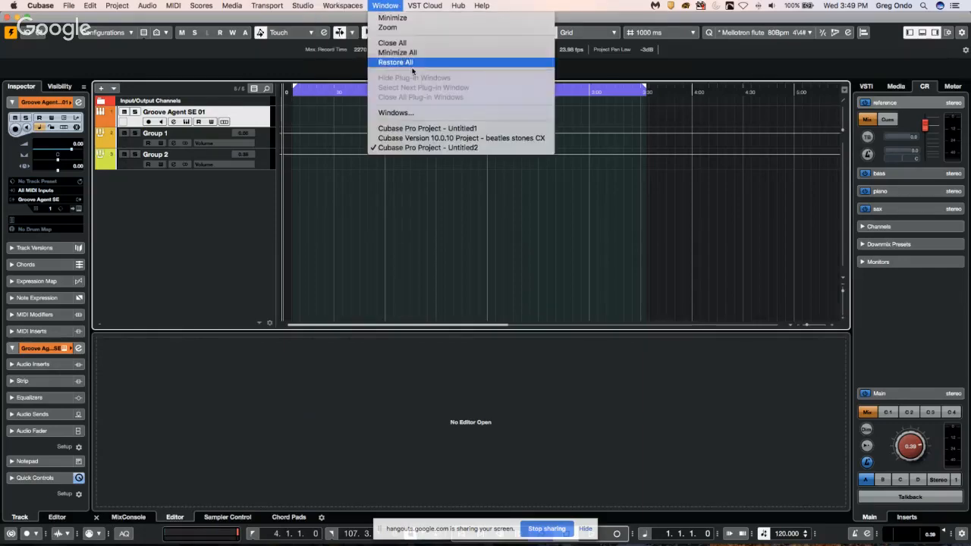
{"action": "left_click", "coordinate": [436, 139]}
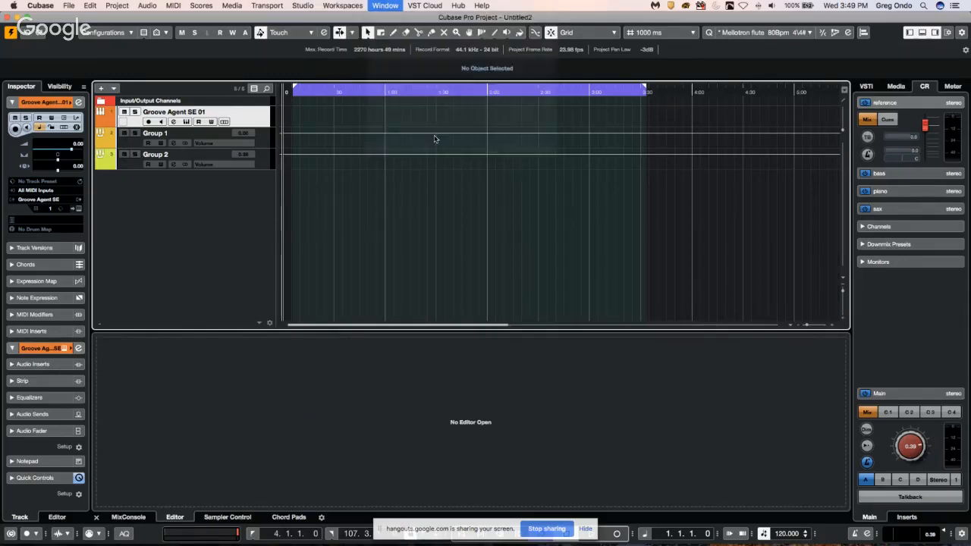
{"action": "left_click", "coordinate": [11, 34]}
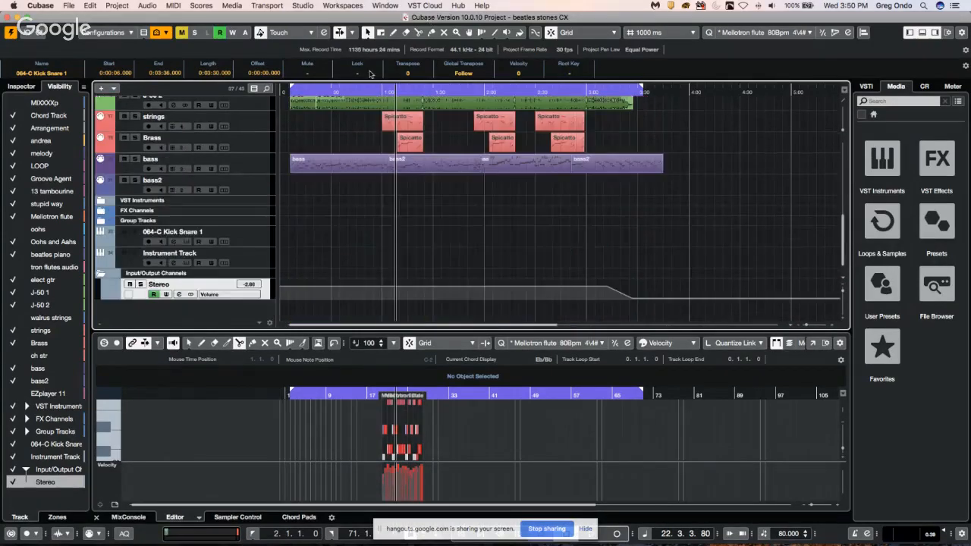
Place the project cursor at 29.2.2.40 and zoom the timeline in around it down to tenths of a second.
{"action": "left_click", "coordinate": [429, 87]}
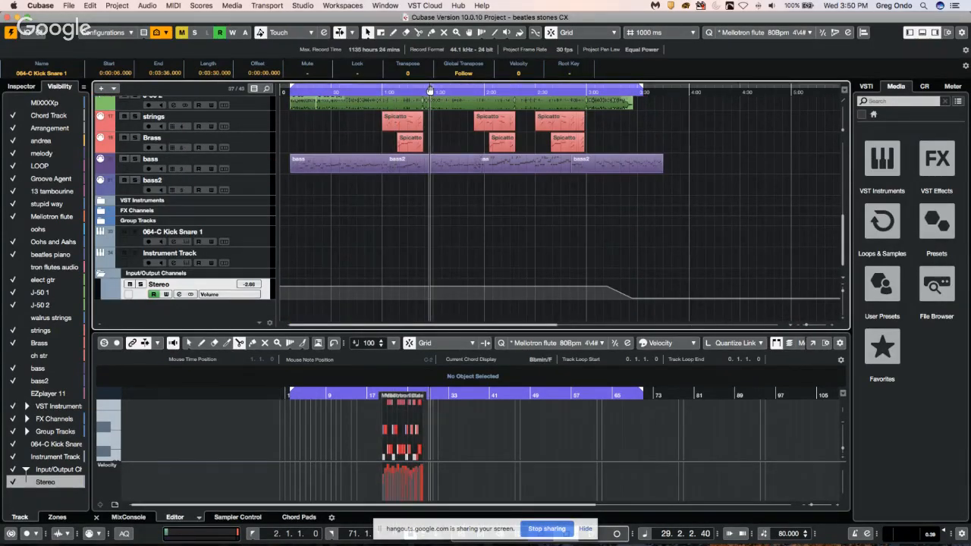
{"action": "left_click_drag", "start_coordinate": [430, 90], "coordinate": [430, 90]}
{"action": "key", "text": "h"}
{"action": "key", "text": "h"}
{"action": "key", "text": "h"}
{"action": "key", "text": "h"}
{"action": "key", "text": "h"}
{"action": "key", "text": "h"}
{"action": "key", "text": "h"}
{"action": "key", "text": "h"}
{"action": "key", "text": "h"}
{"action": "key", "text": "h"}
{"action": "key", "text": "h"}
{"action": "key", "text": "h"}
{"action": "key", "text": "h"}
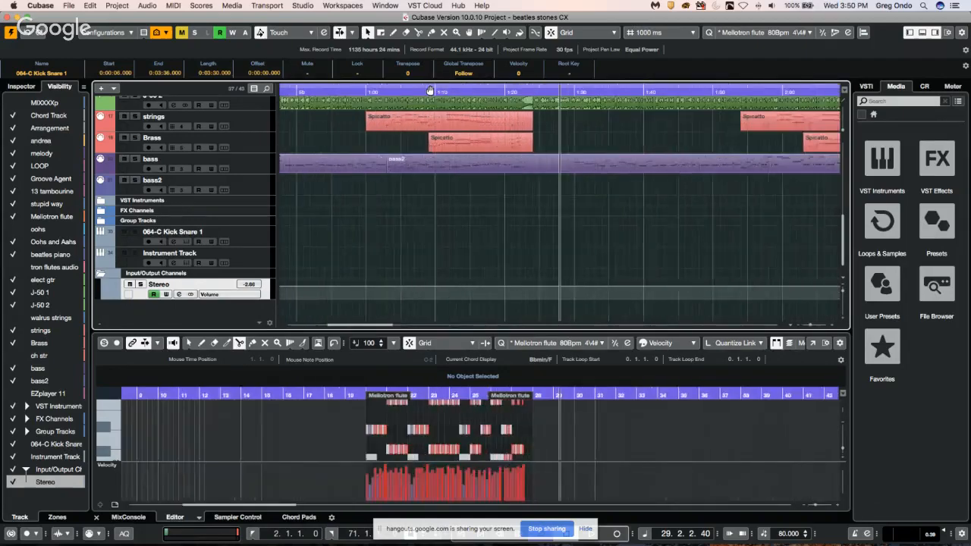
{"action": "key", "text": "h"}
{"action": "key", "text": "h"}
{"action": "key", "text": "h"}
{"action": "key", "text": "h"}
{"action": "key", "text": "h"}
{"action": "key", "text": "h"}
{"action": "key", "text": "h"}
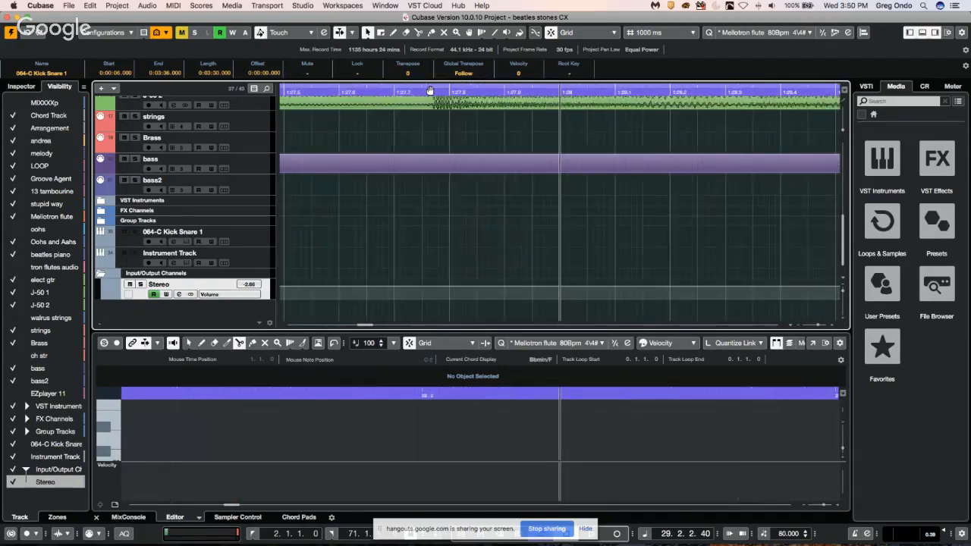
Zoom the timeline back out to the whole song and bring the Chord Track and andrea tracks into view.
{"action": "key", "text": "g"}
{"action": "key", "text": "g"}
{"action": "key", "text": "g"}
{"action": "key", "text": "g"}
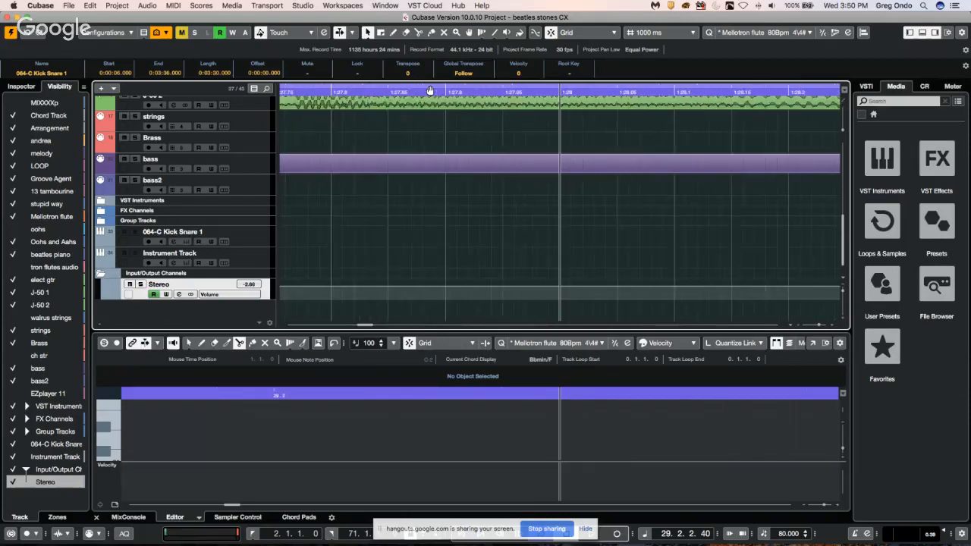
{"action": "key", "text": "g"}
{"action": "key", "text": "g"}
{"action": "key", "text": "g"}
{"action": "key", "text": "g"}
{"action": "key", "text": "g"}
{"action": "key", "text": "g"}
{"action": "key", "text": "g"}
{"action": "key", "text": "g"}
{"action": "key", "text": "g"}
{"action": "key", "text": "g"}
{"action": "key", "text": "g"}
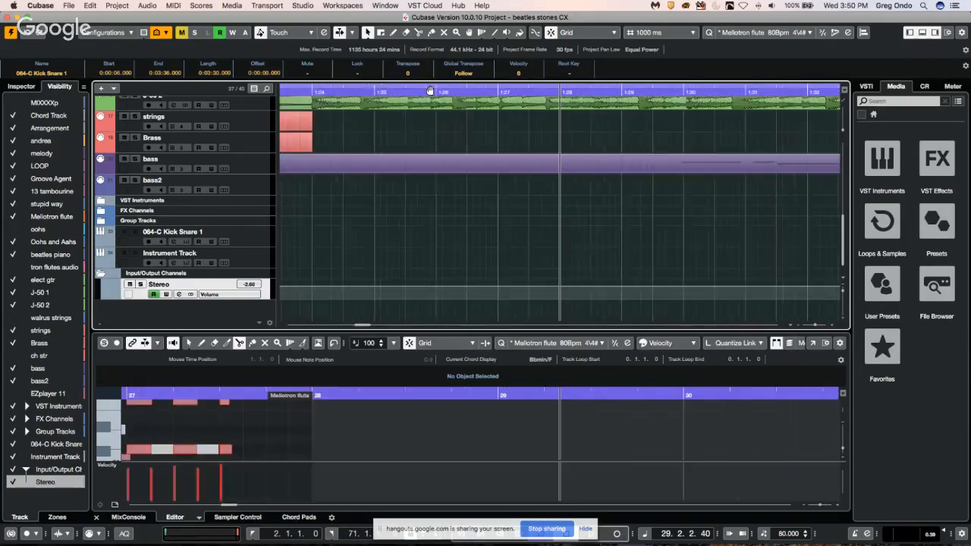
{"action": "key", "text": "g"}
{"action": "key", "text": "g"}
{"action": "key", "text": "g"}
{"action": "key", "text": "g"}
{"action": "key", "text": "g"}
{"action": "key", "text": "g"}
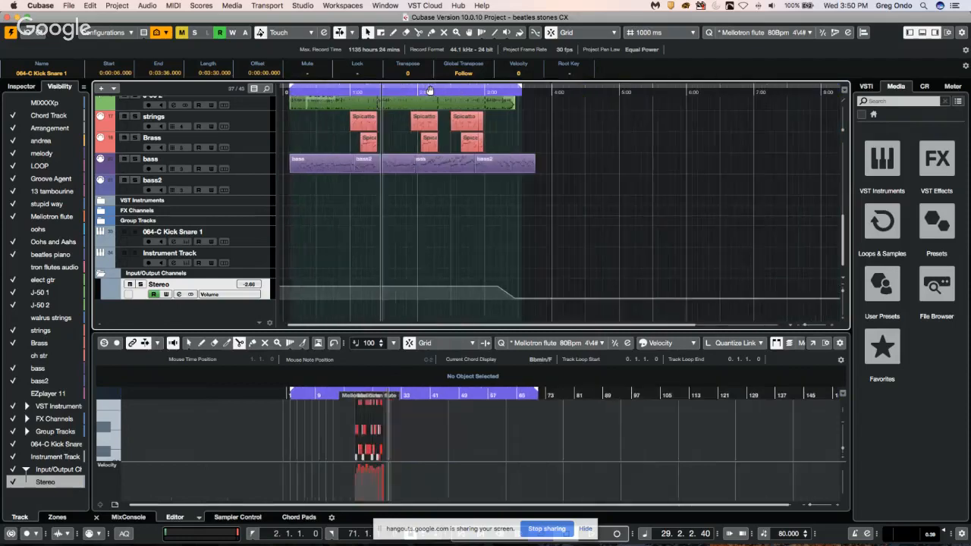
{"action": "scroll", "coordinate": [411, 120], "scroll_direction": "up", "scroll_amount": 10}
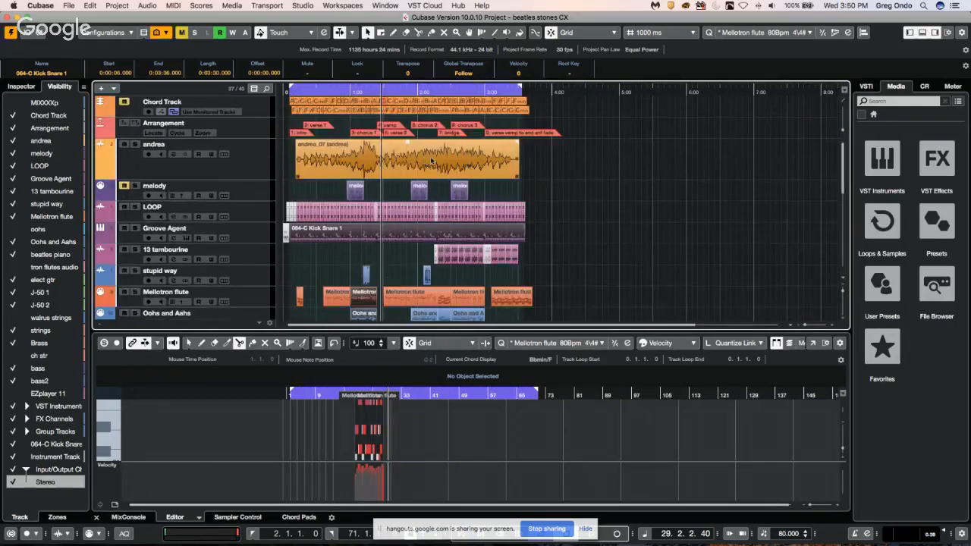
Zoom in horizontally around the project cursor to examine the andrea vocal and its neighbouring tracks.
{"action": "key", "text": "h"}
{"action": "key", "text": "h"}
{"action": "key", "text": "h"}
{"action": "key", "text": "h"}
{"action": "key", "text": "h"}
{"action": "key", "text": "h"}
{"action": "key", "text": "h"}
{"action": "key", "text": "h"}
{"action": "key", "text": "h"}
{"action": "key", "text": "h"}
{"action": "key", "text": "h"}
{"action": "key", "text": "h"}
{"action": "key", "text": "h"}
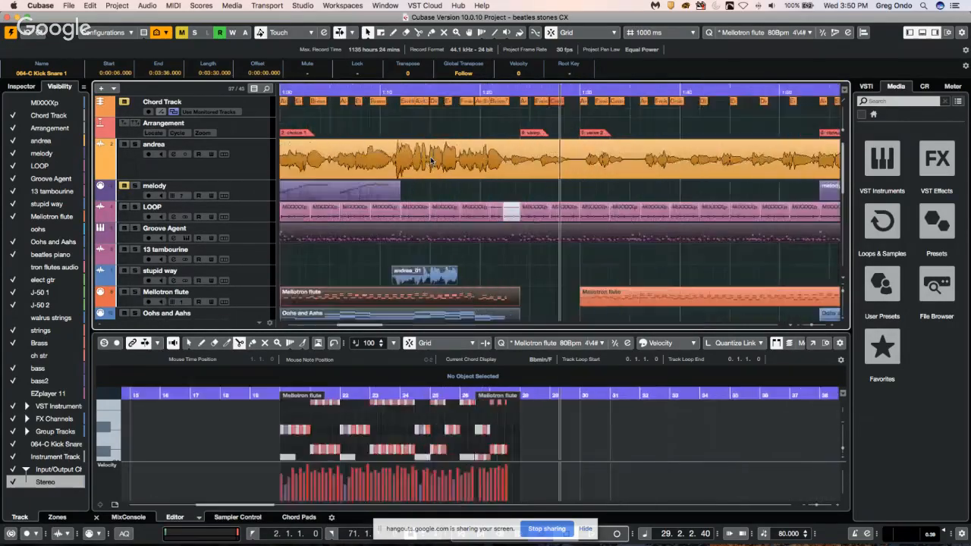
Zoom the arrangement back out from the project cursor until the full song fits in the view.
{"action": "key", "text": "g"}
{"action": "key", "text": "g"}
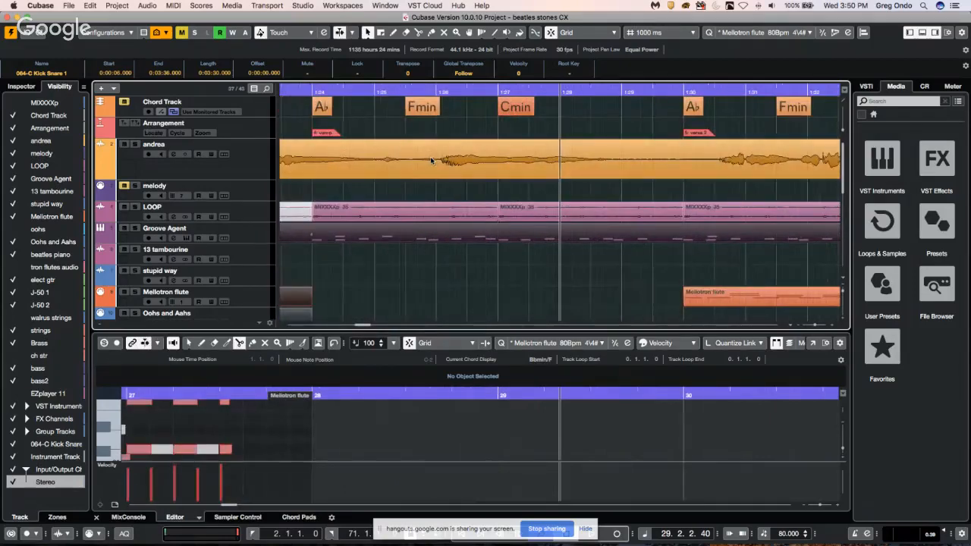
{"action": "key", "text": "g"}
{"action": "key", "text": "g"}
{"action": "key", "text": "g"}
{"action": "key", "text": "g"}
{"action": "key", "text": "g"}
{"action": "key", "text": "g"}
{"action": "key", "text": "g"}
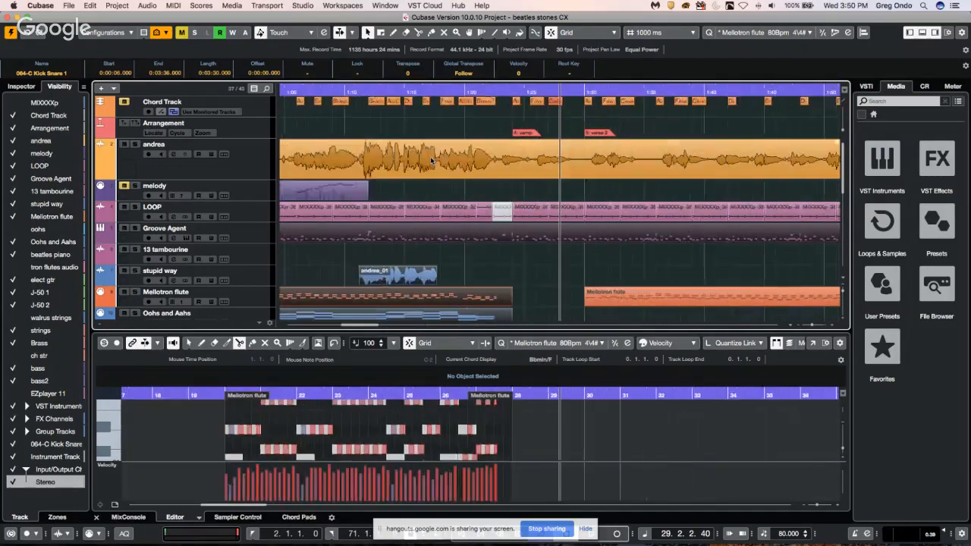
{"action": "key", "text": "g"}
{"action": "key", "text": "g"}
{"action": "key", "text": "g"}
{"action": "key", "text": "g"}
{"action": "key", "text": "g"}
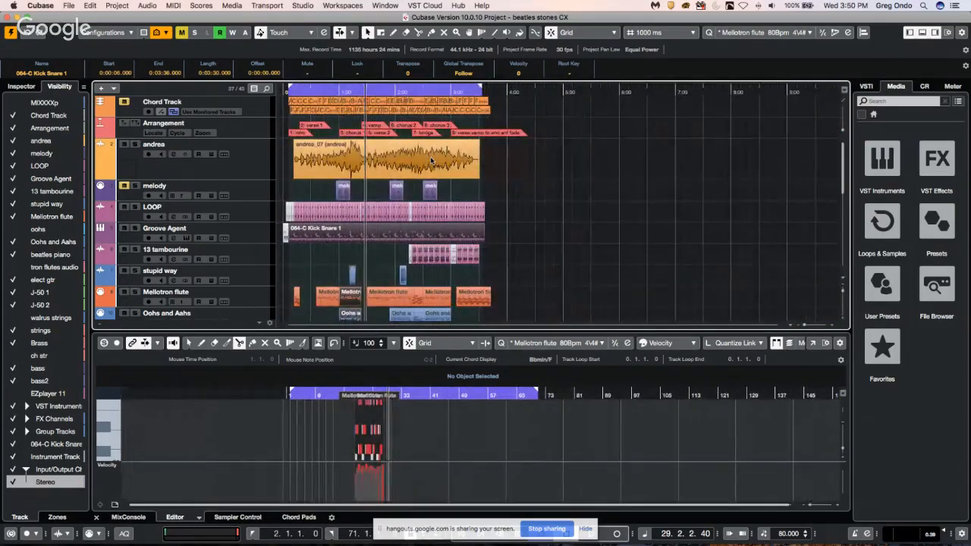
Zoom in and out of the timeline around different pointer positions on the melody, andrea and LOOP tracks.
{"action": "scroll", "coordinate": [399, 206], "scroll_direction": "up", "scroll_amount": 1}
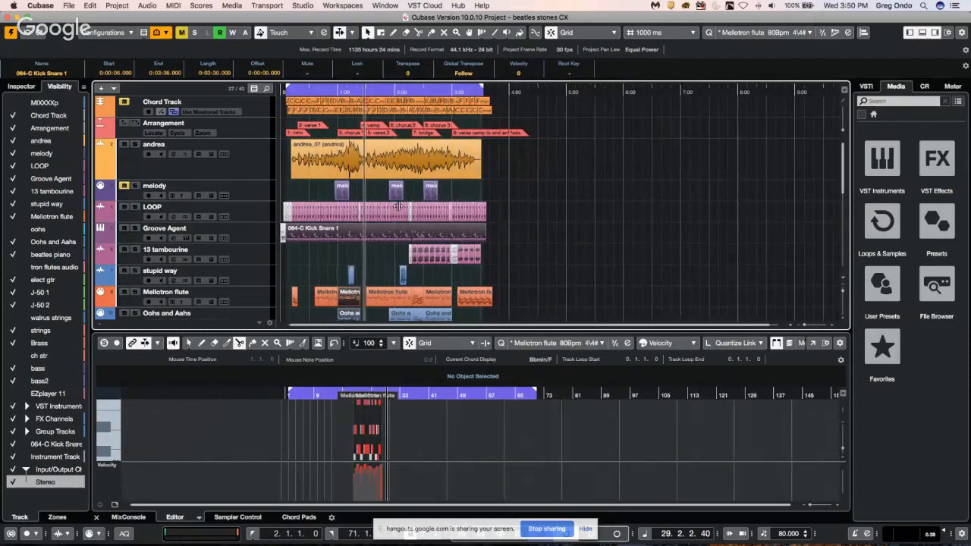
{"action": "scroll", "coordinate": [398, 206], "scroll_direction": "up", "scroll_amount": 10}
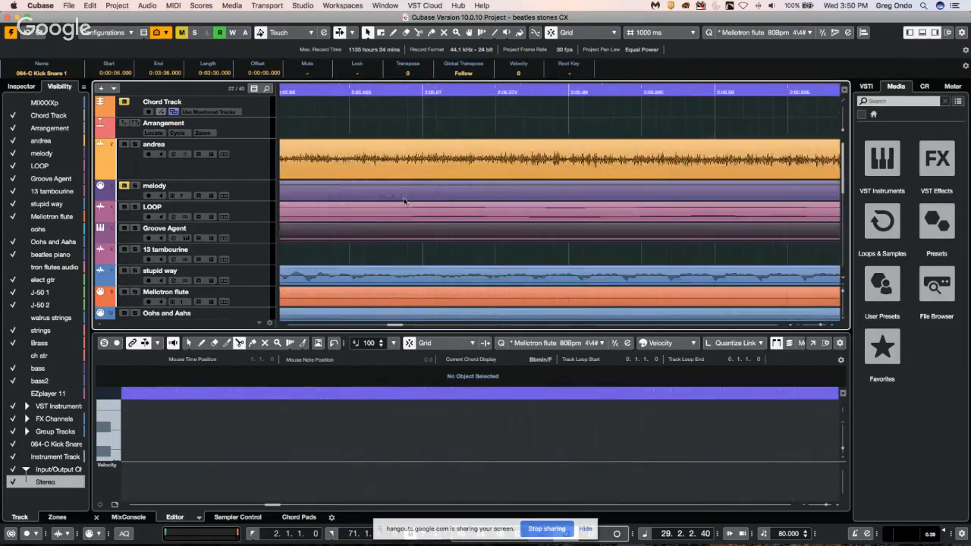
{"action": "scroll", "coordinate": [404, 201], "scroll_direction": "down", "scroll_amount": 10}
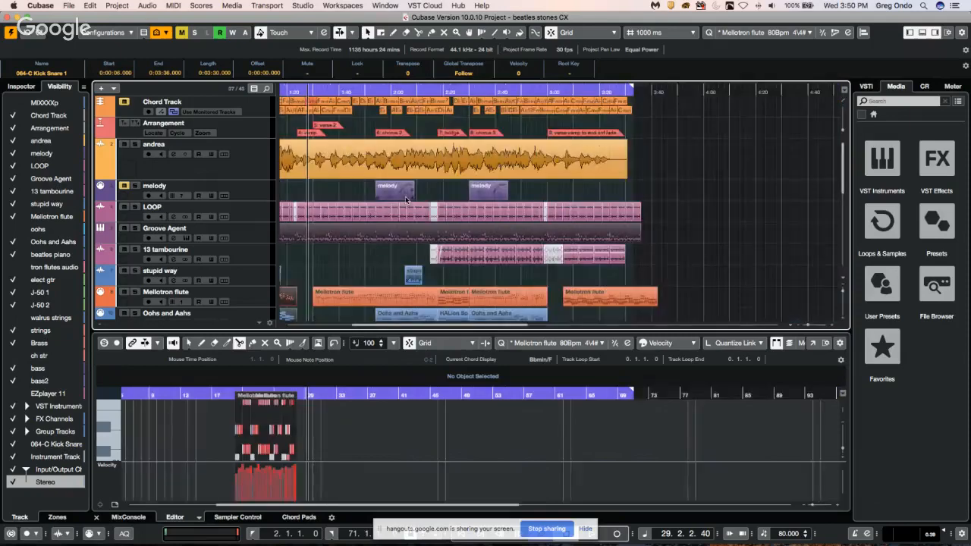
{"action": "scroll", "coordinate": [406, 201], "scroll_direction": "down", "scroll_amount": 5}
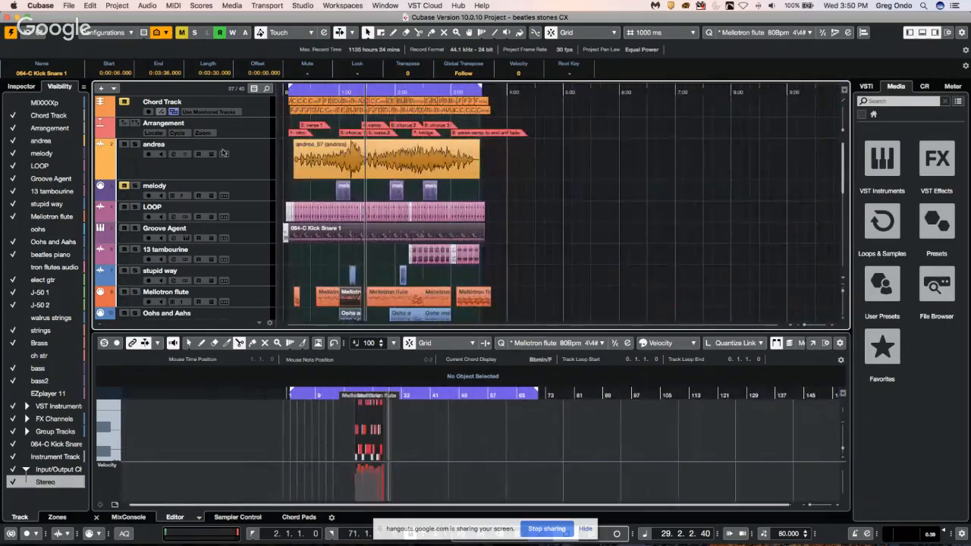
{"action": "scroll", "coordinate": [341, 150], "scroll_direction": "up", "scroll_amount": 5}
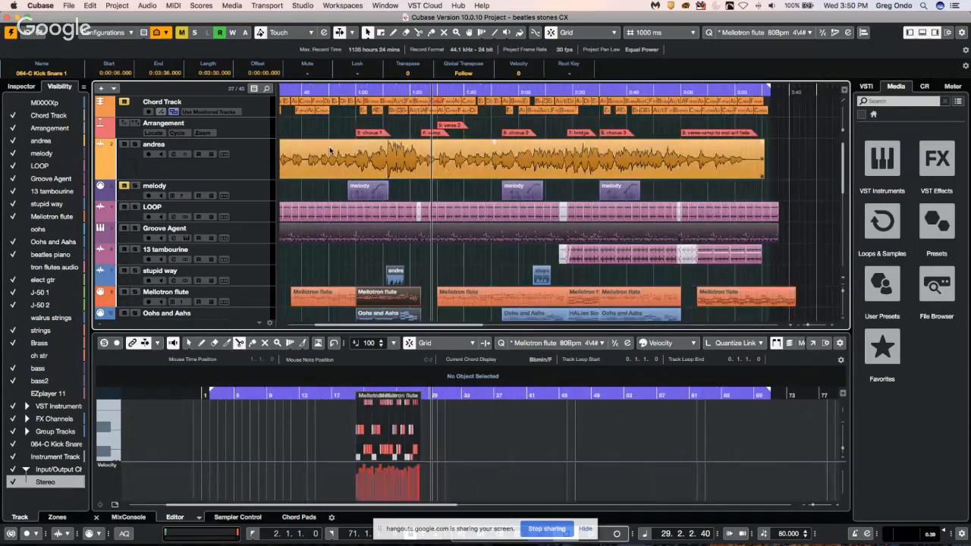
{"action": "scroll", "coordinate": [330, 150], "scroll_direction": "up", "scroll_amount": 2}
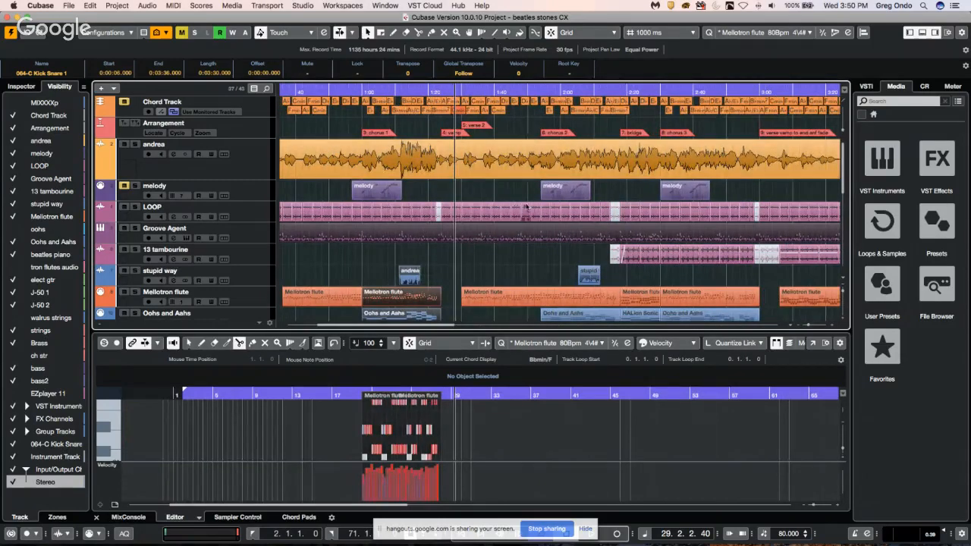
{"action": "scroll", "coordinate": [462, 208], "scroll_direction": "up", "scroll_amount": 8}
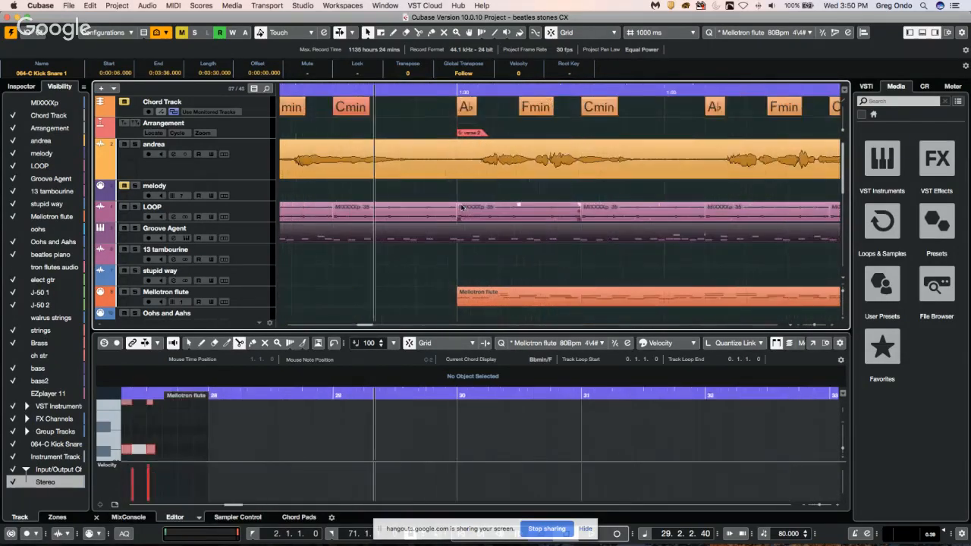
{"action": "scroll", "coordinate": [461, 207], "scroll_direction": "down", "scroll_amount": 6}
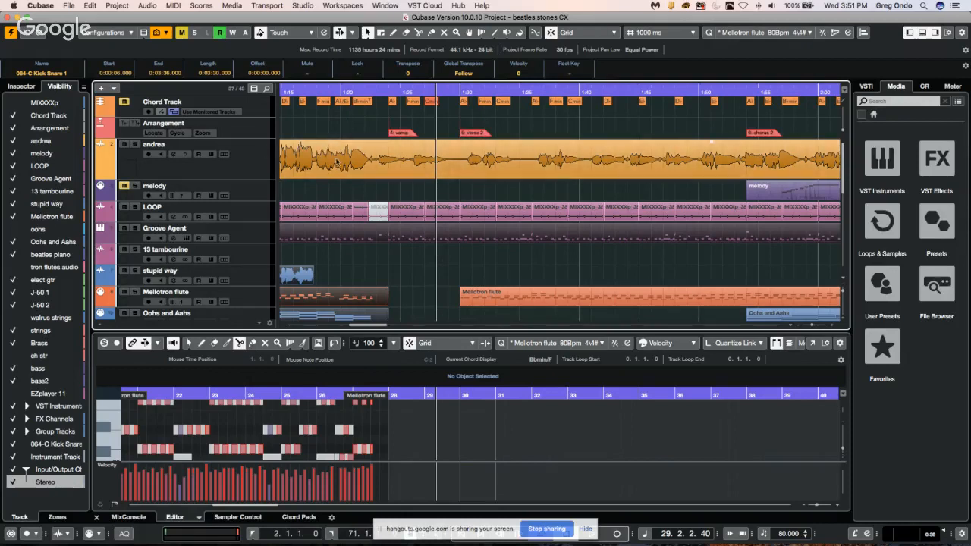
Select the andrea track and show its Inspector.
{"action": "left_click", "coordinate": [242, 172]}
{"action": "right_click", "coordinate": [242, 172]}
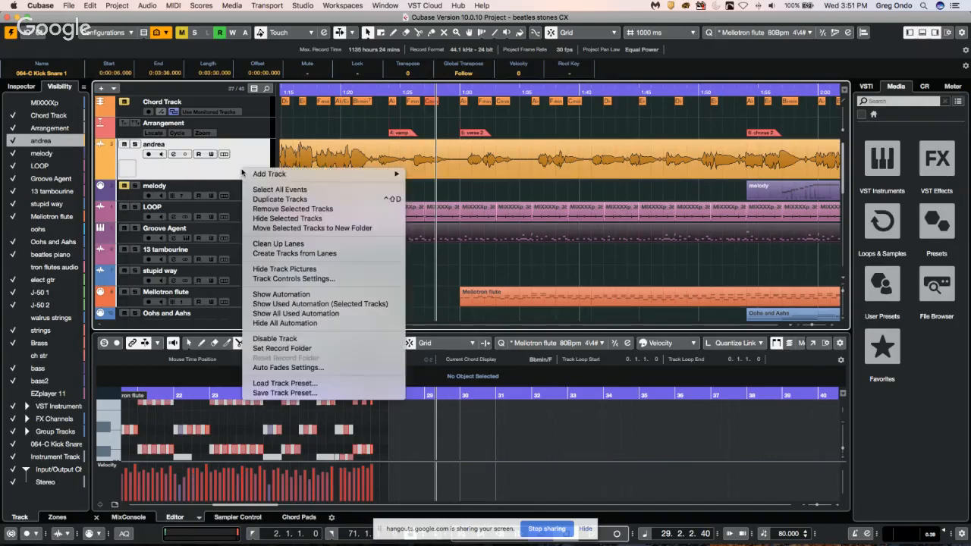
{"action": "left_click", "coordinate": [30, 88]}
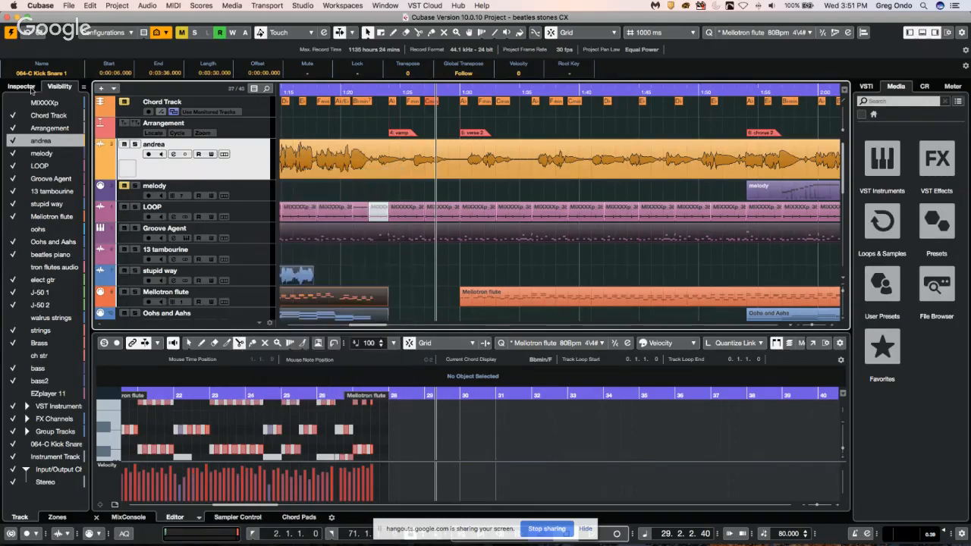
Dismiss the andrea track's context options and show the MixConsole in the lower zone.
{"action": "right_click", "coordinate": [230, 168]}
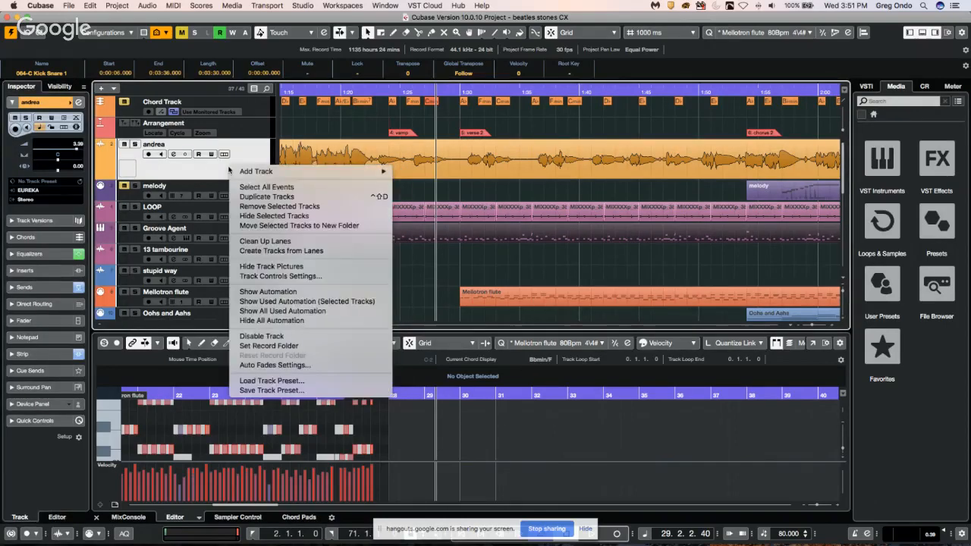
{"action": "left_click", "coordinate": [130, 519]}
{"action": "left_click", "coordinate": [128, 517]}
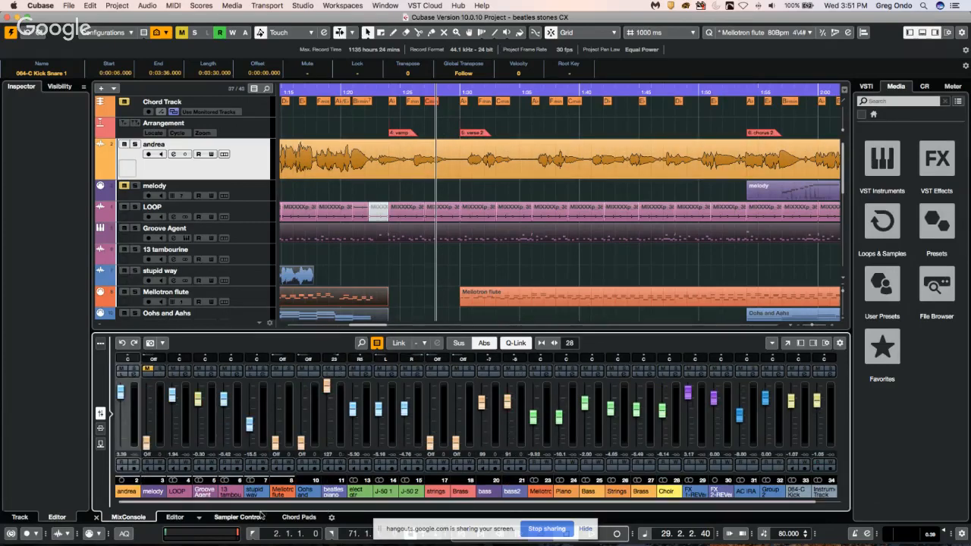
Add a stereo group channel named "vocal bus" to the selected andrea channel, created outside any folder.
{"action": "right_click", "coordinate": [134, 408]}
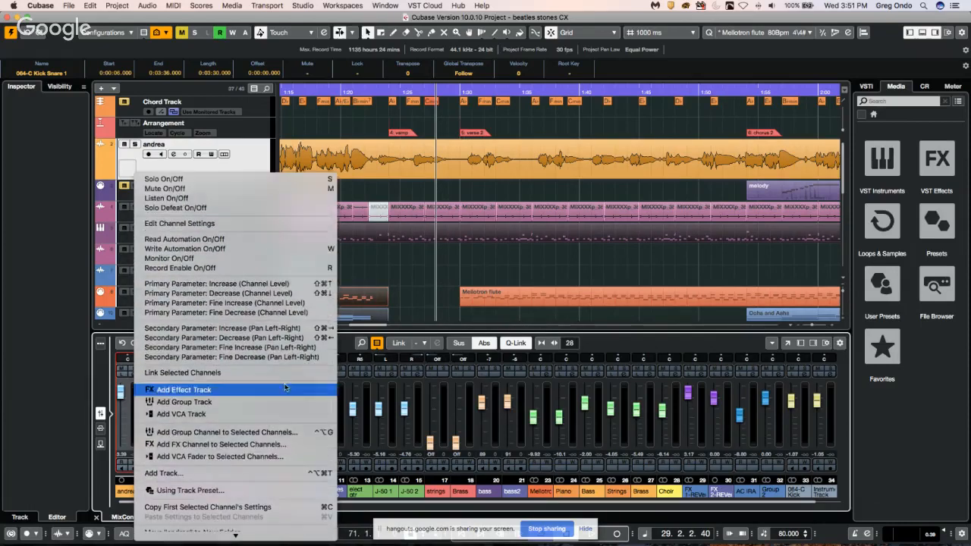
{"action": "left_click", "coordinate": [303, 432]}
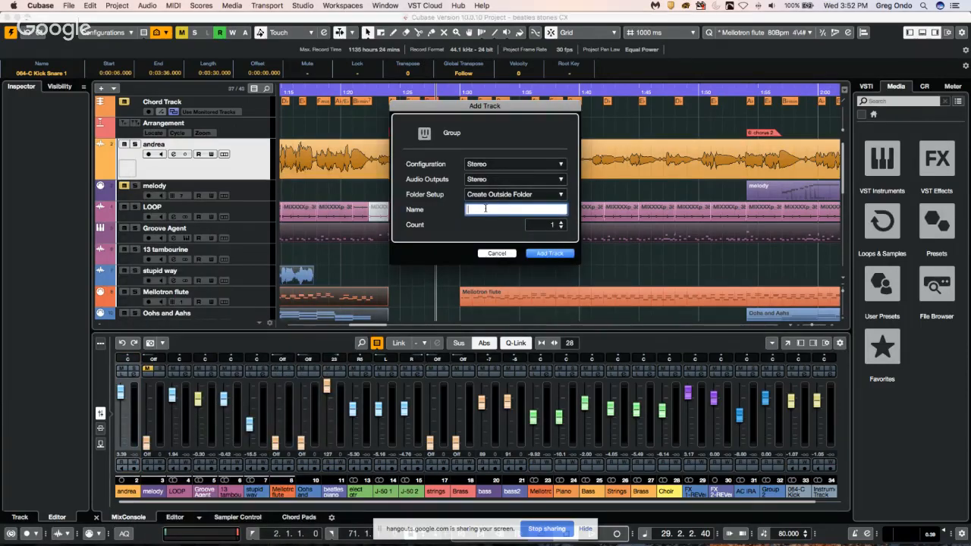
{"action": "type", "text": "vocal bus"}
{"action": "key", "text": "Return"}
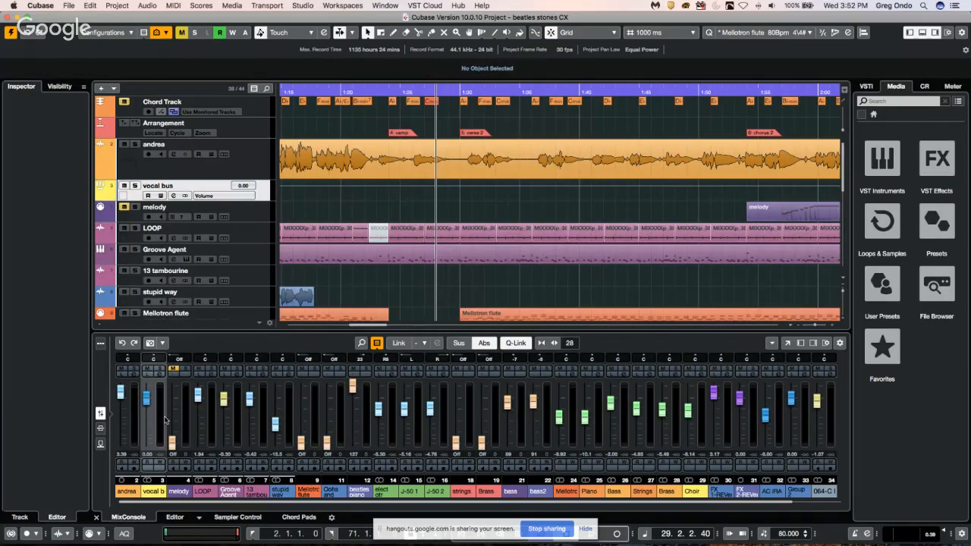
Dismiss the vocal bus channel's context options and add one stereo audio track with the default name.
{"action": "right_click", "coordinate": [163, 430]}
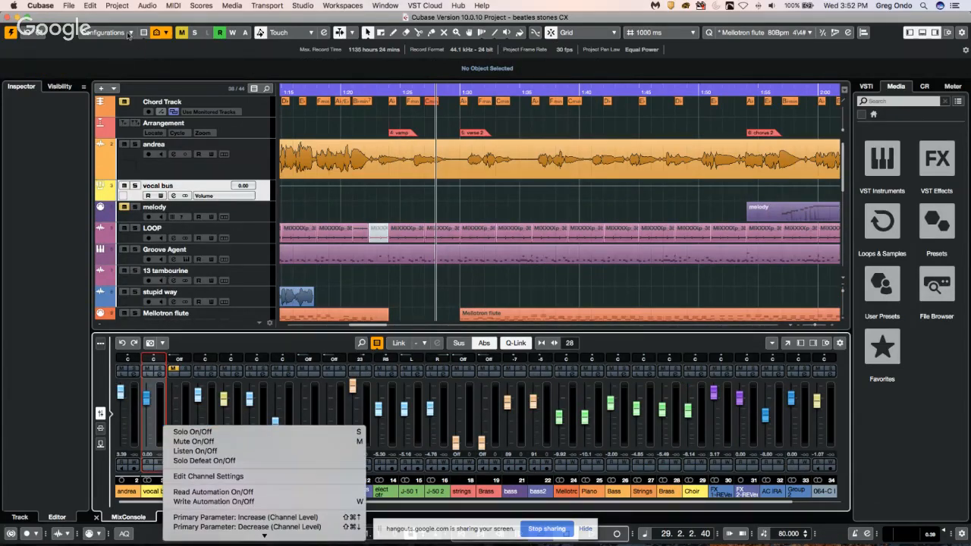
{"action": "left_click", "coordinate": [103, 90]}
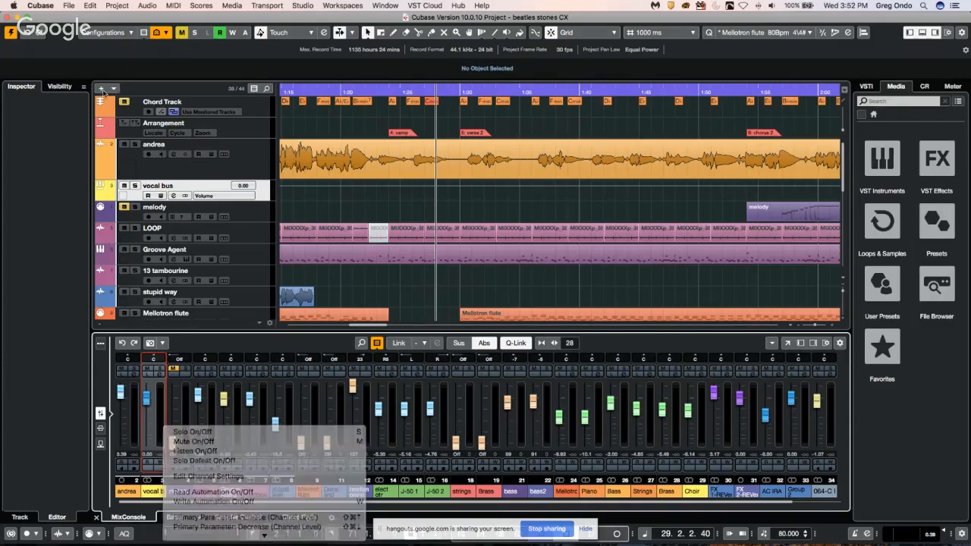
{"action": "left_click", "coordinate": [101, 89]}
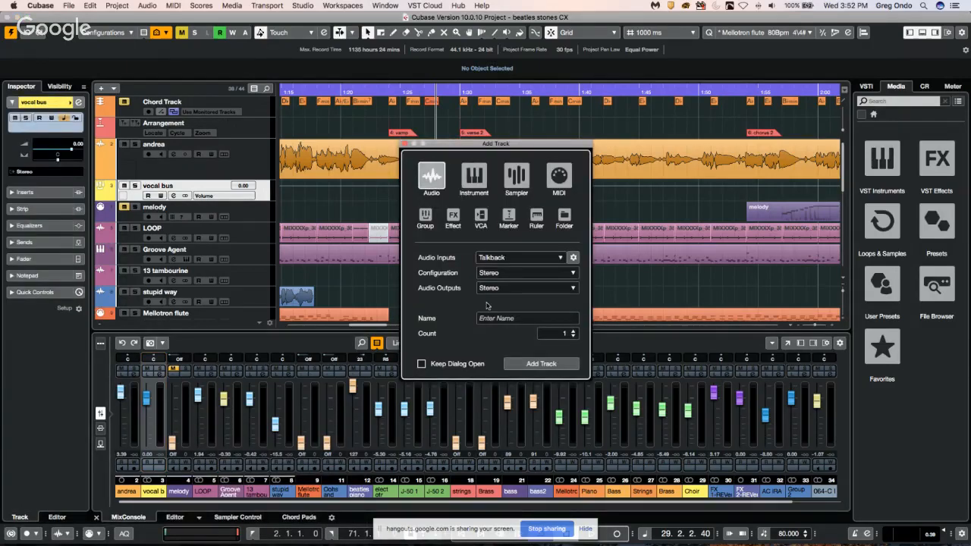
{"action": "left_click", "coordinate": [549, 364]}
{"action": "left_click", "coordinate": [549, 364]}
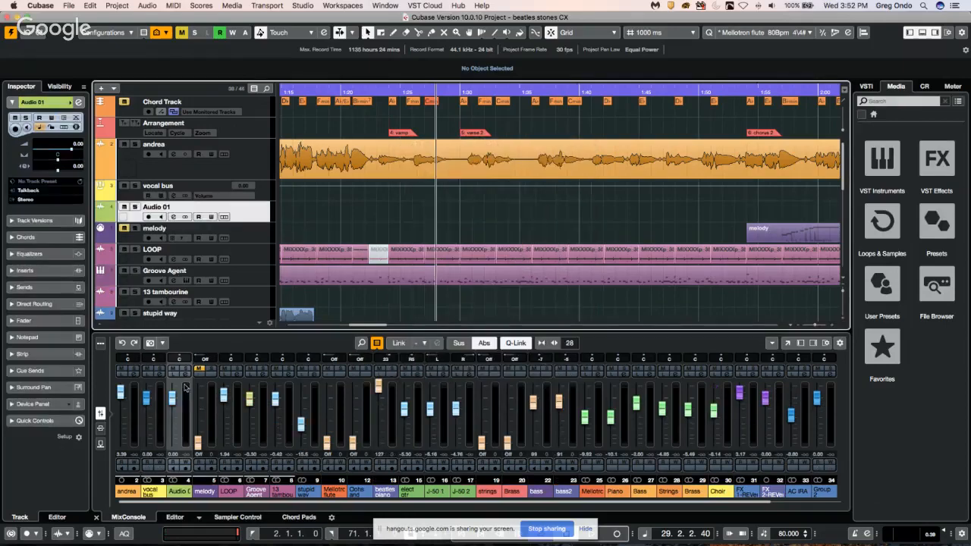
Add a send from the andrea track to the vocal bus group and raise its level to -5.63.
{"action": "left_click", "coordinate": [259, 167]}
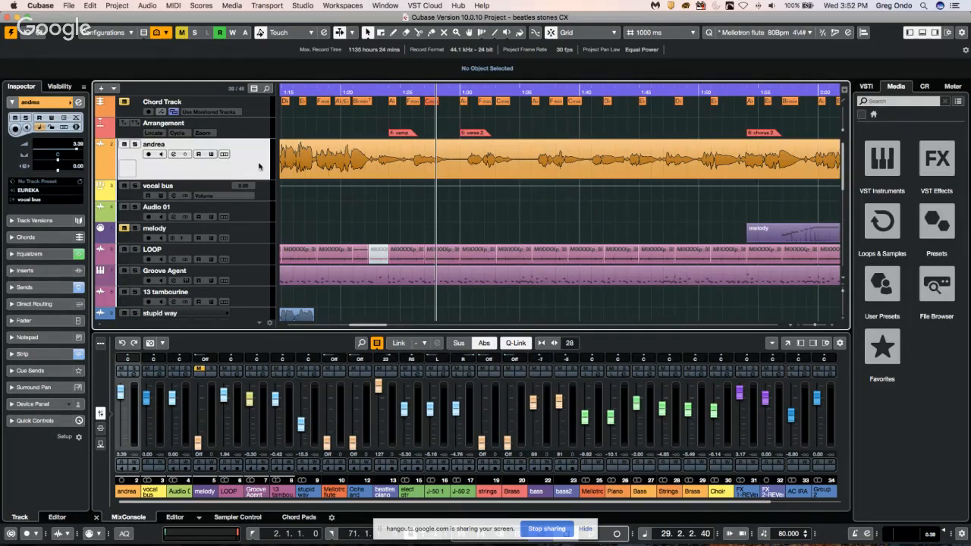
{"action": "left_click", "coordinate": [37, 287]}
{"action": "left_click", "coordinate": [38, 227]}
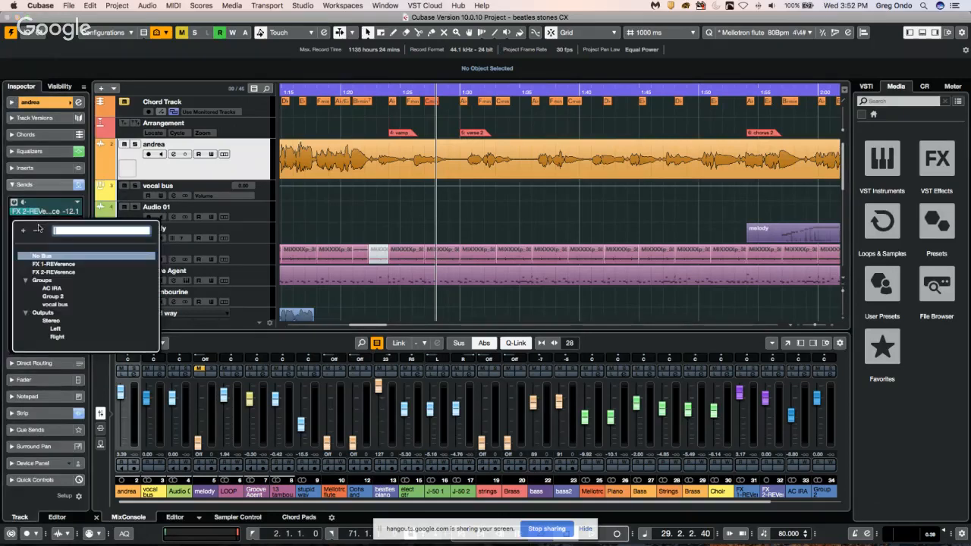
{"action": "left_click", "coordinate": [66, 306]}
{"action": "left_click", "coordinate": [66, 310]}
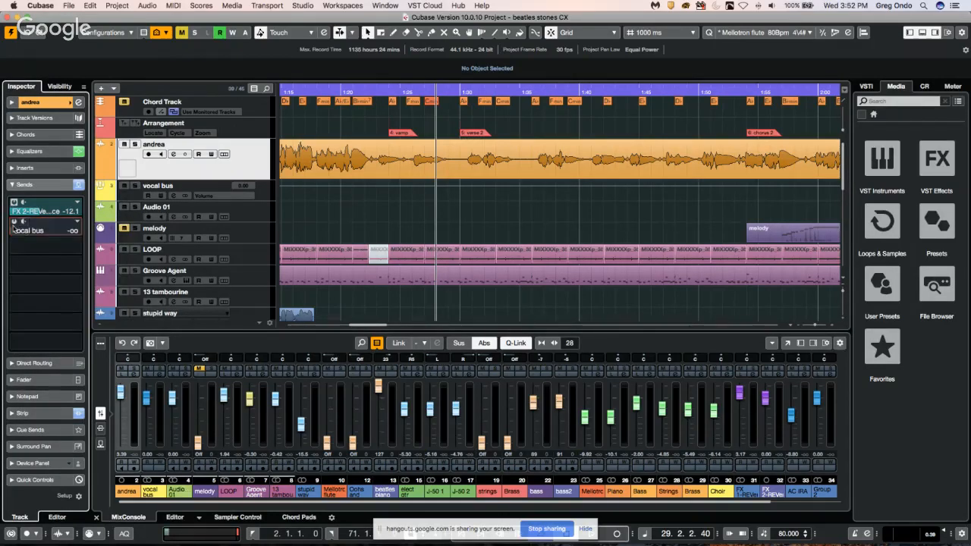
{"action": "left_click_drag", "start_coordinate": [15, 226], "coordinate": [82, 228]}
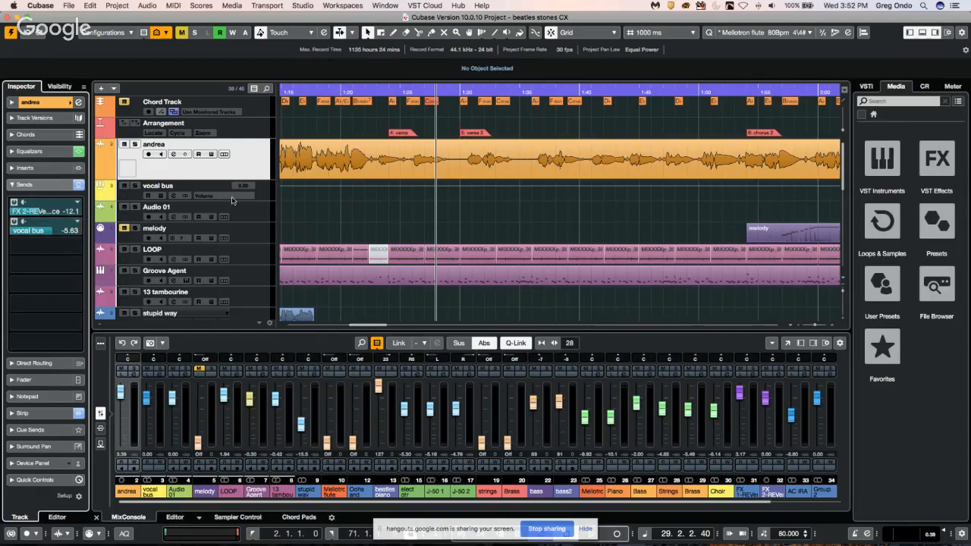
Set the input of the Audio 01 track to the vocal bus group.
{"action": "left_click", "coordinate": [266, 218]}
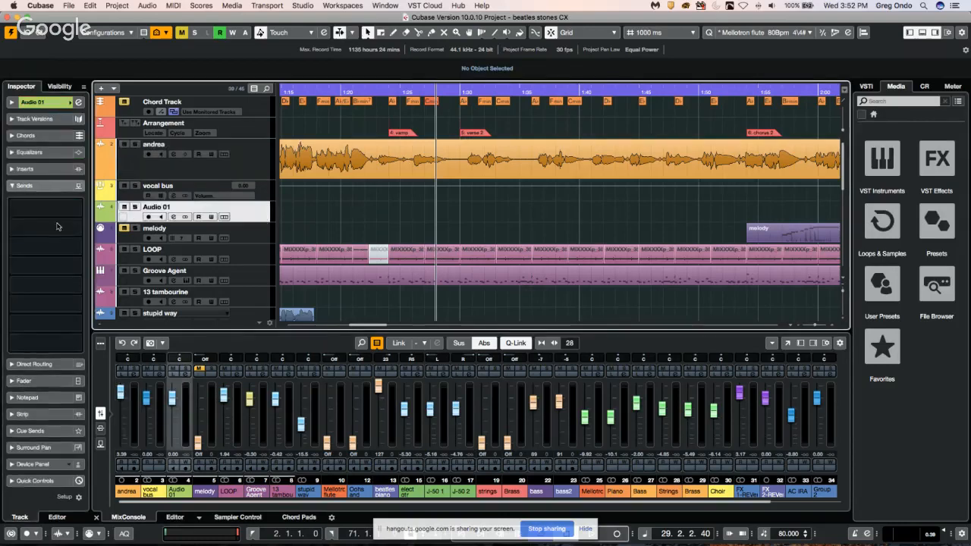
{"action": "left_click", "coordinate": [54, 107]}
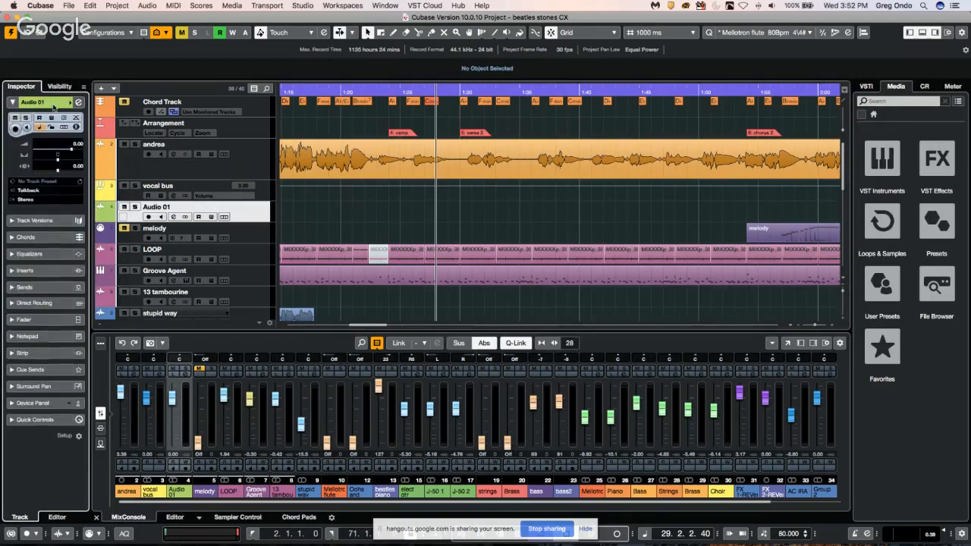
{"action": "left_click", "coordinate": [41, 190]}
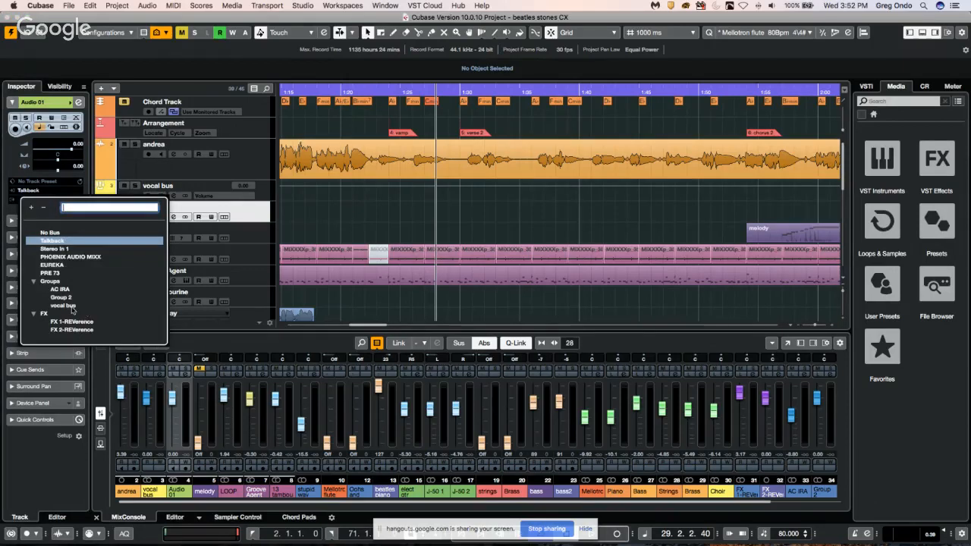
{"action": "left_click", "coordinate": [75, 305]}
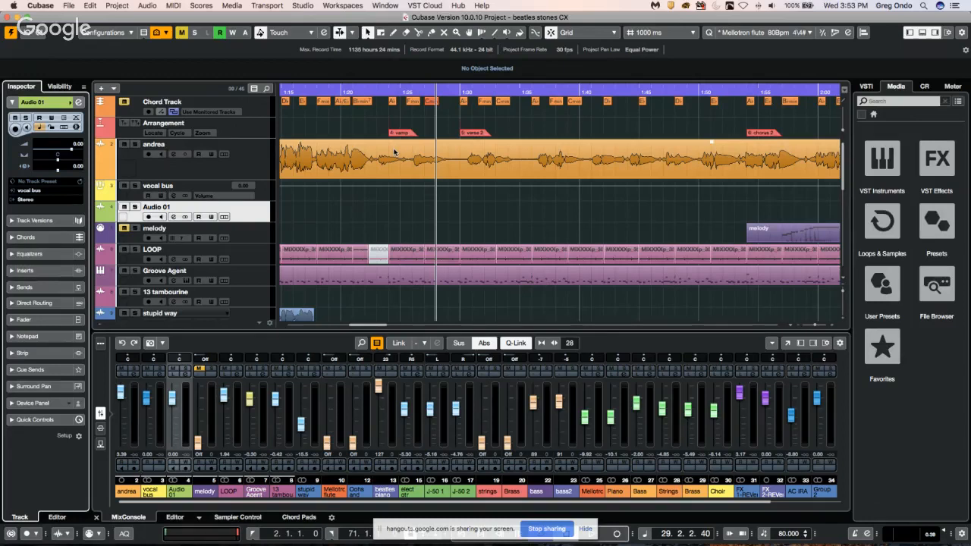
Open the recent project CX Audio.cpr and activate it.
{"action": "left_click", "coordinate": [68, 5]}
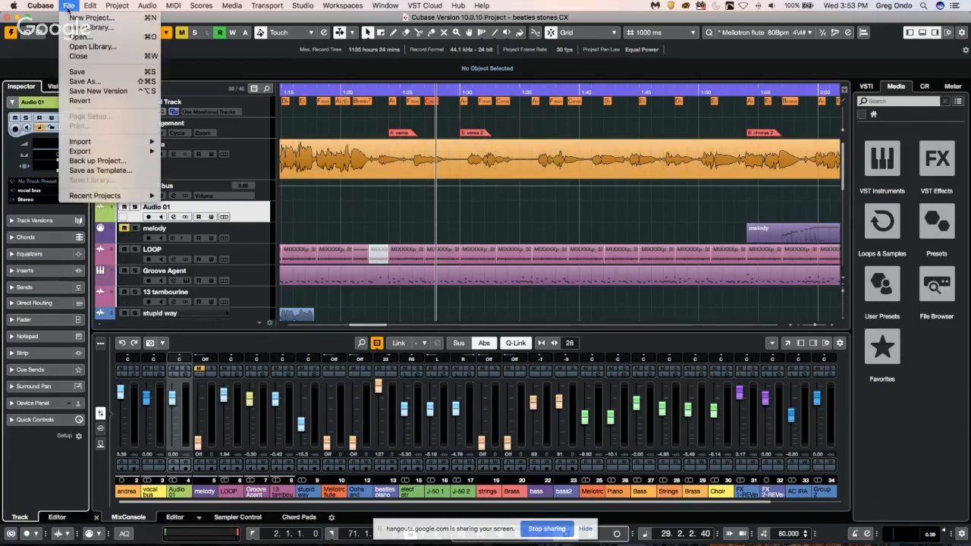
{"action": "mouse_move", "coordinate": [92, 151]}
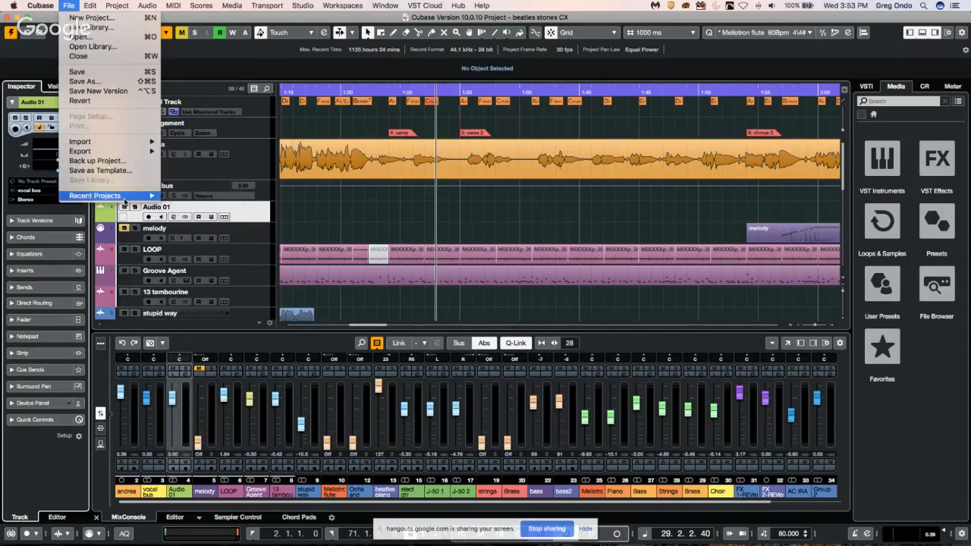
{"action": "mouse_move", "coordinate": [125, 198]}
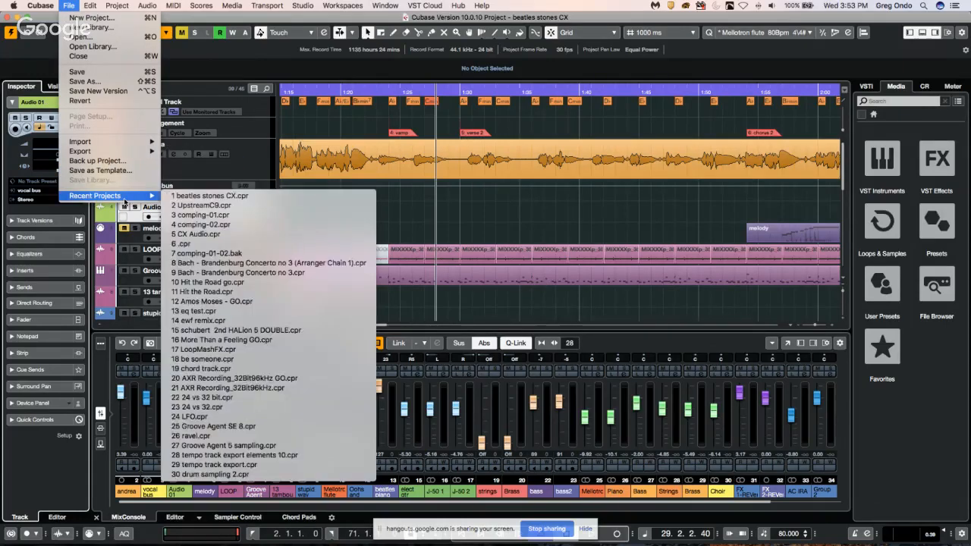
{"action": "left_click", "coordinate": [199, 234]}
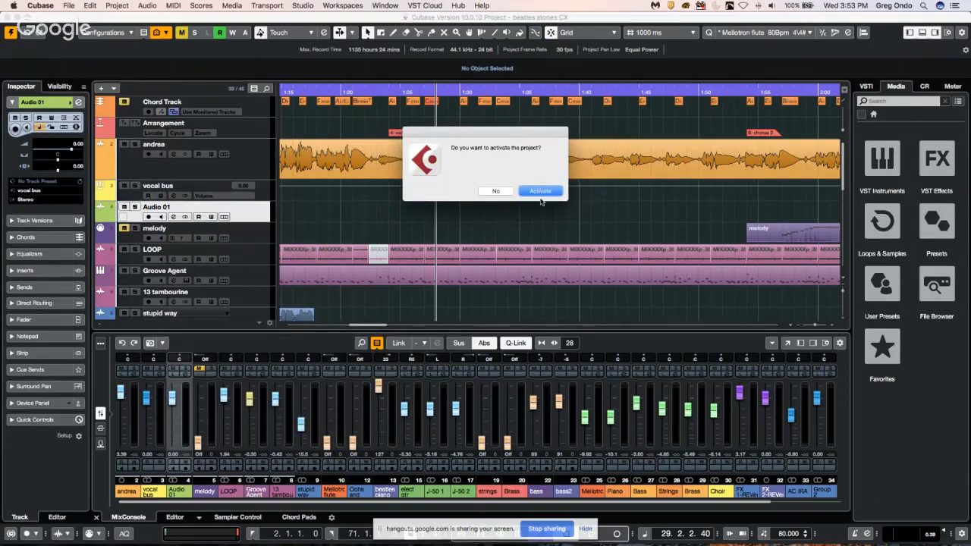
{"action": "left_click", "coordinate": [540, 191]}
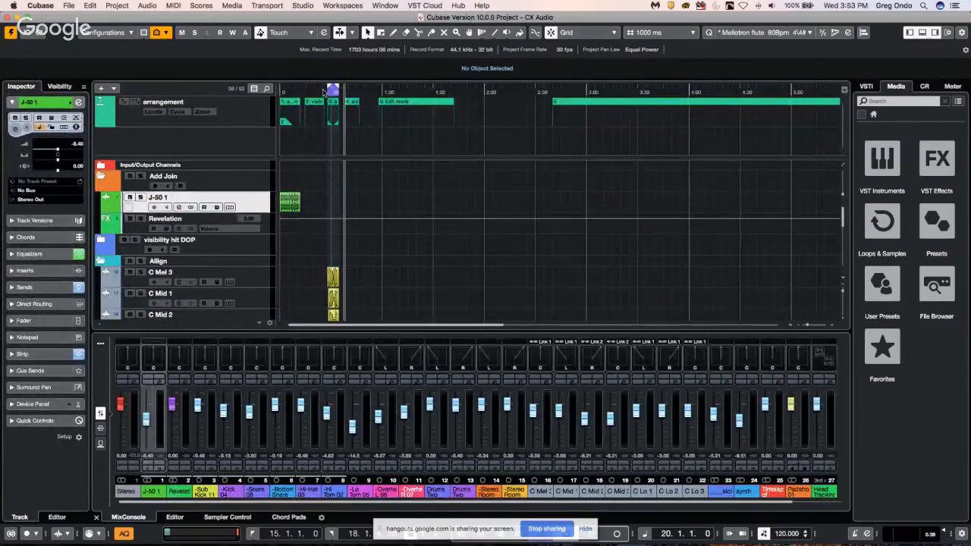
Select the stacked vocal events in the align section, from C Mel 3 through the C Lo tracks, and play them back.
{"action": "left_click_drag", "start_coordinate": [325, 91], "coordinate": [333, 121]}
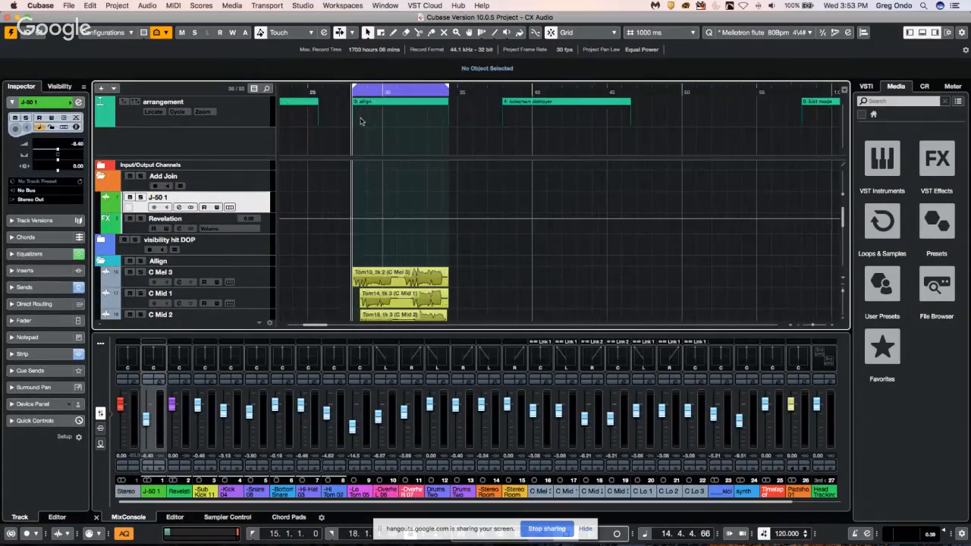
{"action": "scroll", "coordinate": [512, 237], "scroll_direction": "down", "scroll_amount": 4}
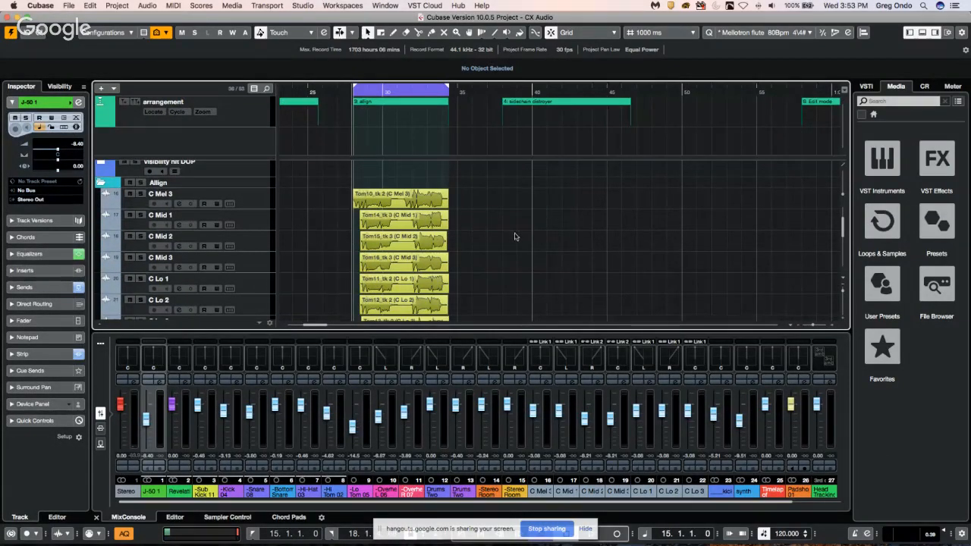
{"action": "left_click_drag", "start_coordinate": [470, 197], "coordinate": [380, 319]}
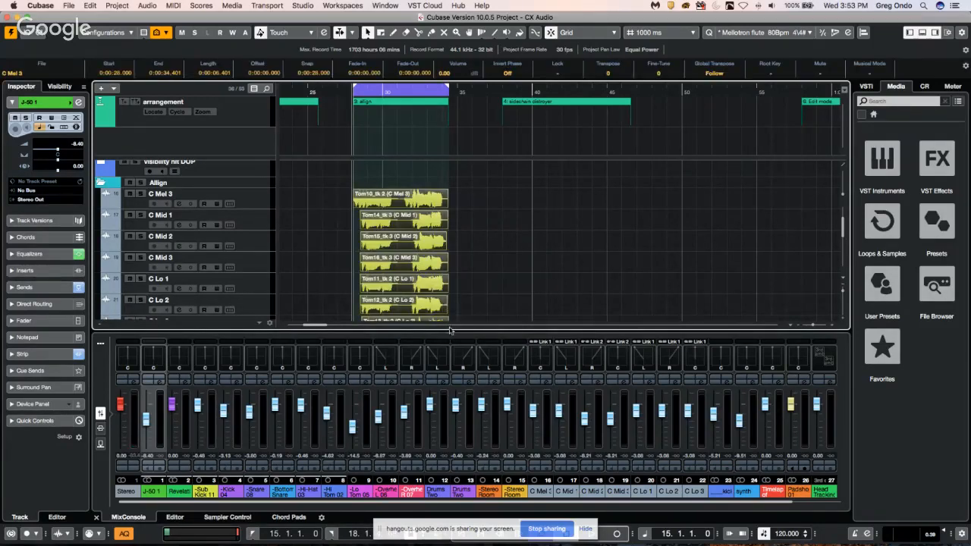
{"action": "scroll", "coordinate": [544, 247], "scroll_direction": "down", "scroll_amount": 1}
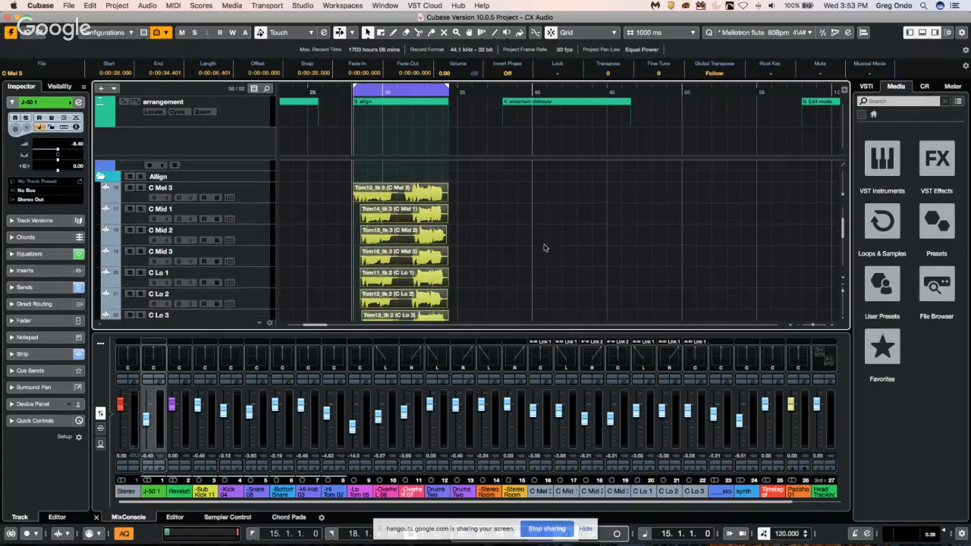
{"action": "key", "text": "space"}
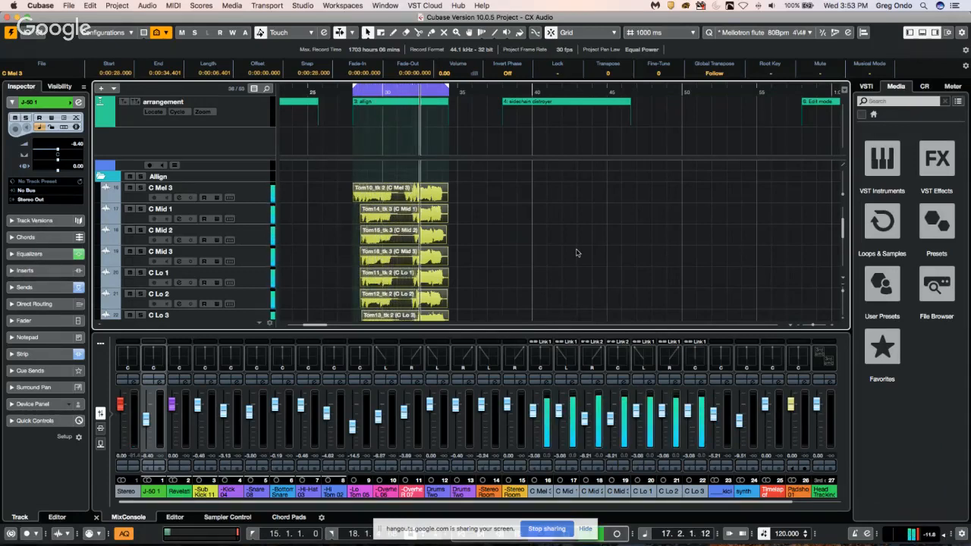
Open Audio Alignment and set the C Mid 1 event as the alignment reference.
{"action": "left_click", "coordinate": [439, 213]}
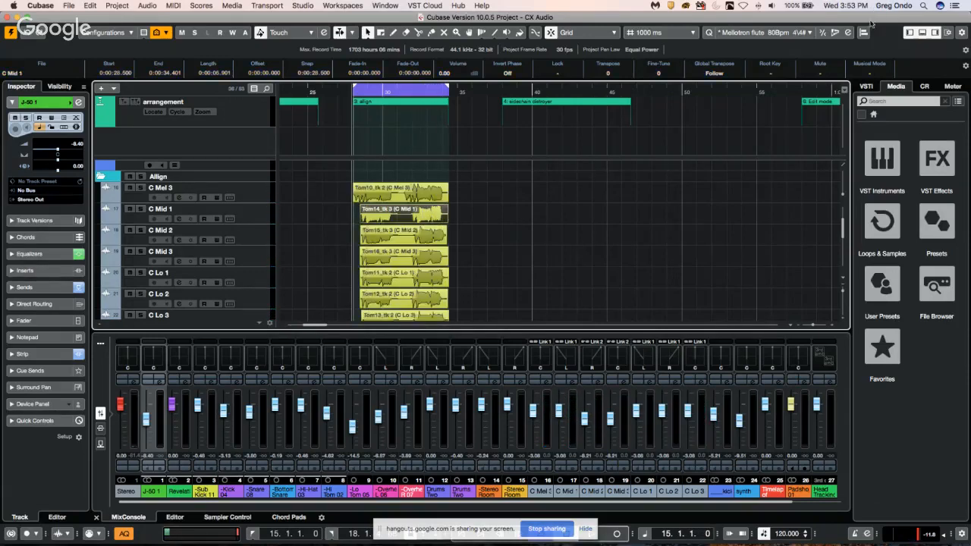
{"action": "left_click", "coordinate": [862, 34]}
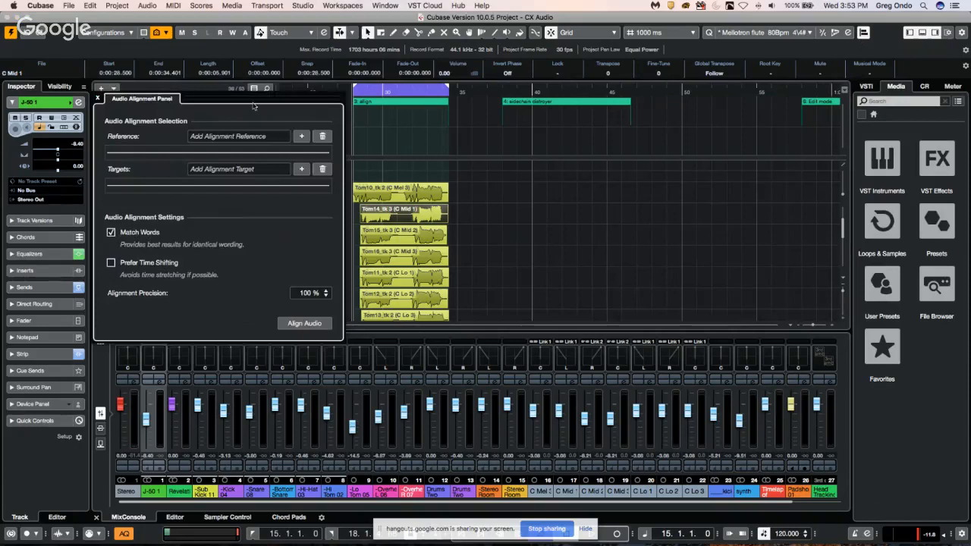
{"action": "left_click", "coordinate": [301, 136]}
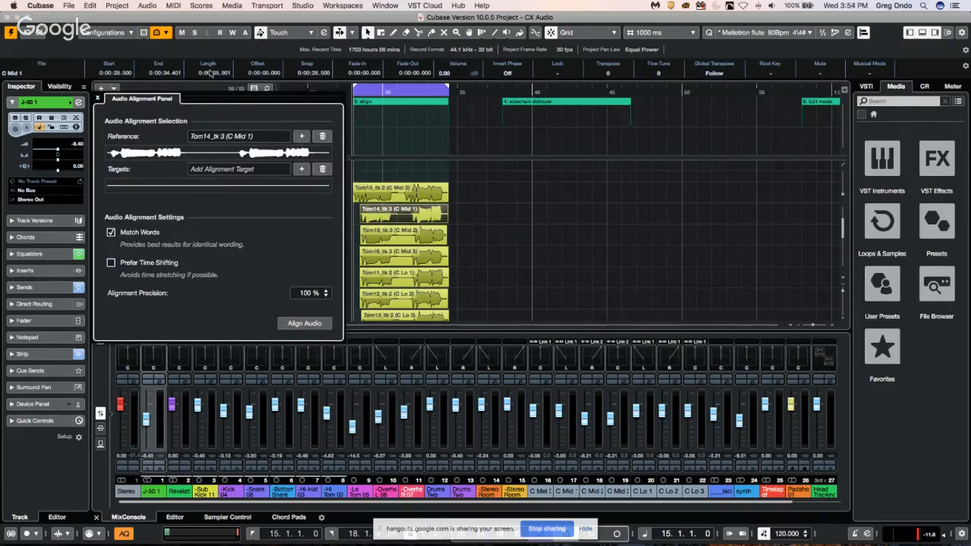
Add the C Mid 2 through C Lo 3 events as alignment targets, enable Prefer Time Shifting, and align the audio.
{"action": "left_click_drag", "start_coordinate": [190, 98], "coordinate": [724, 75]}
{"action": "left_click_drag", "start_coordinate": [454, 230], "coordinate": [394, 238]}
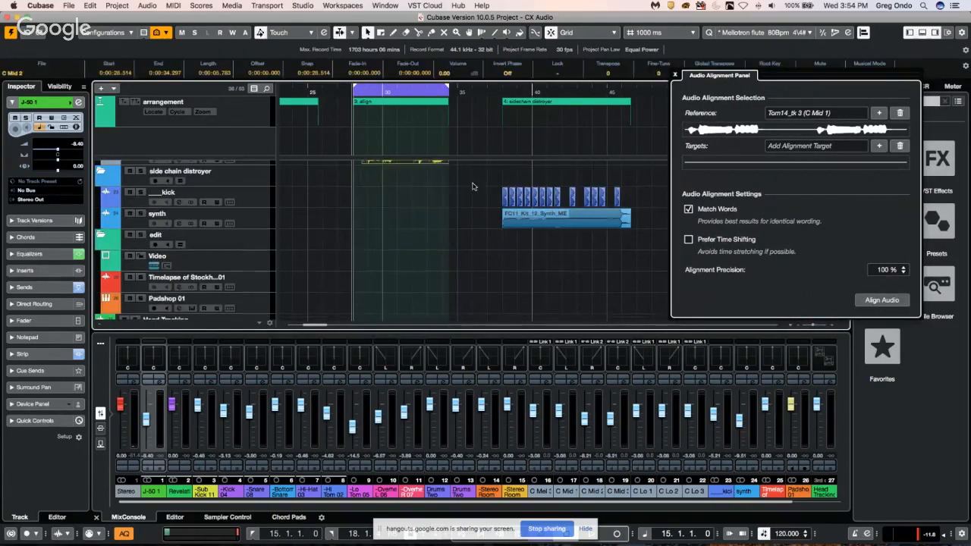
{"action": "left_click", "coordinate": [880, 148]}
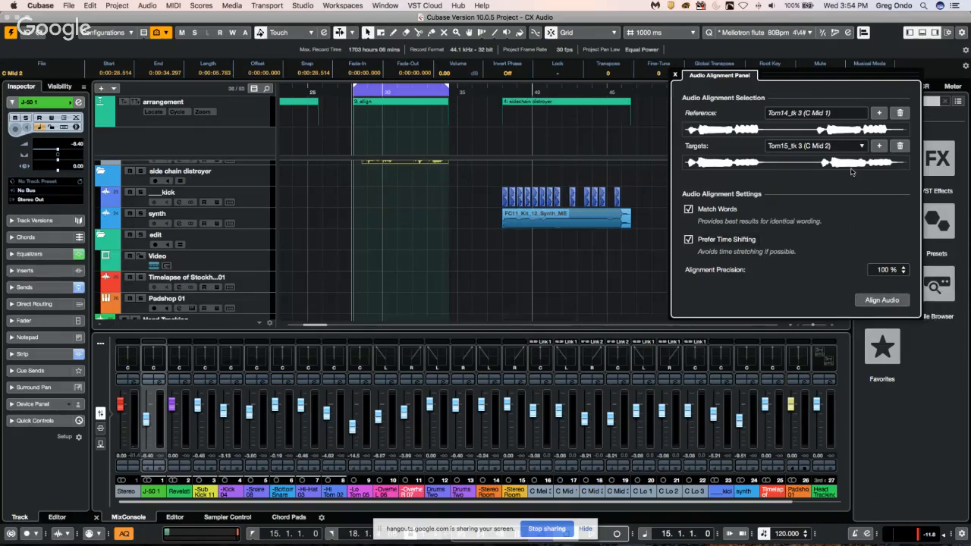
{"action": "left_click", "coordinate": [882, 300]}
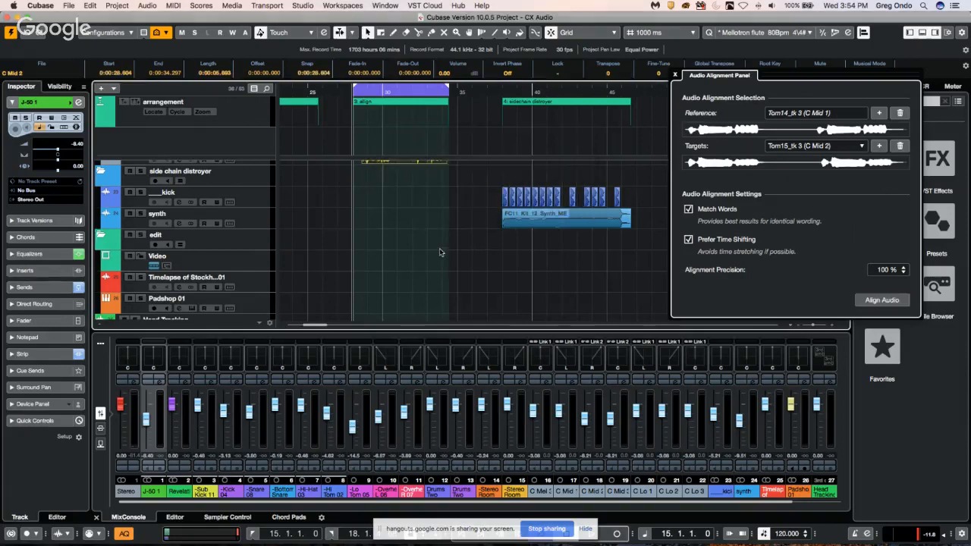
Play back the aligned vocal events in the align section to hear the result, and stop playback.
{"action": "scroll", "coordinate": [440, 252], "scroll_direction": "down", "scroll_amount": 10}
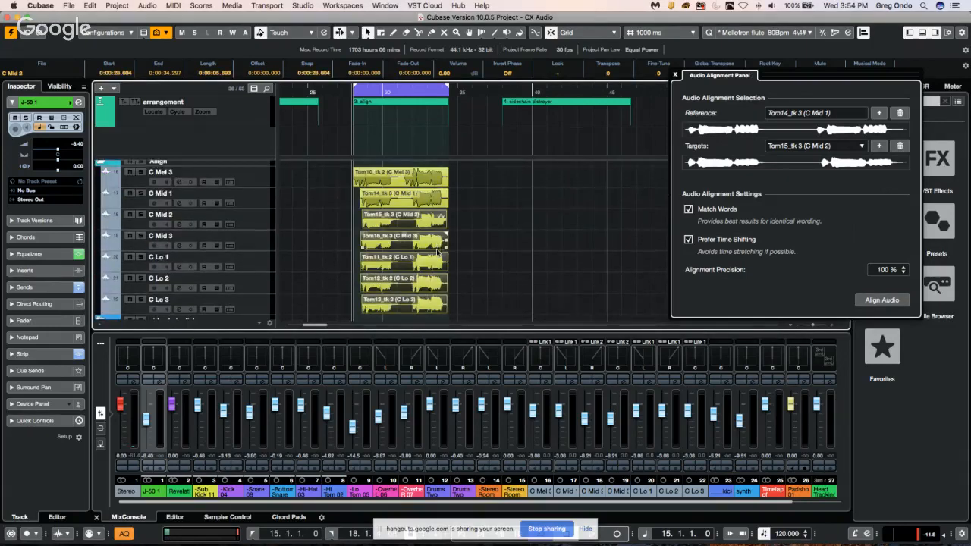
{"action": "left_click_drag", "start_coordinate": [364, 91], "coordinate": [363, 108]}
{"action": "key", "text": "space"}
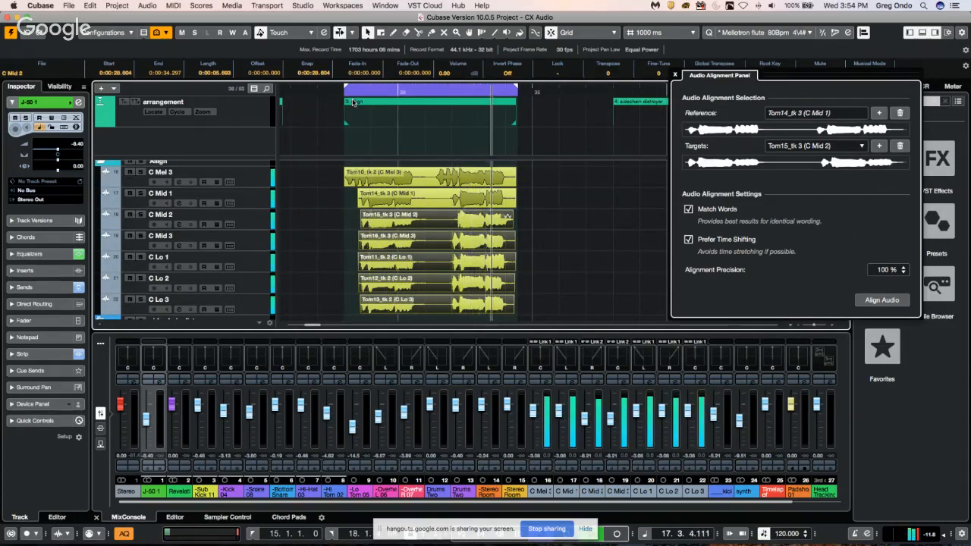
{"action": "key", "text": "space"}
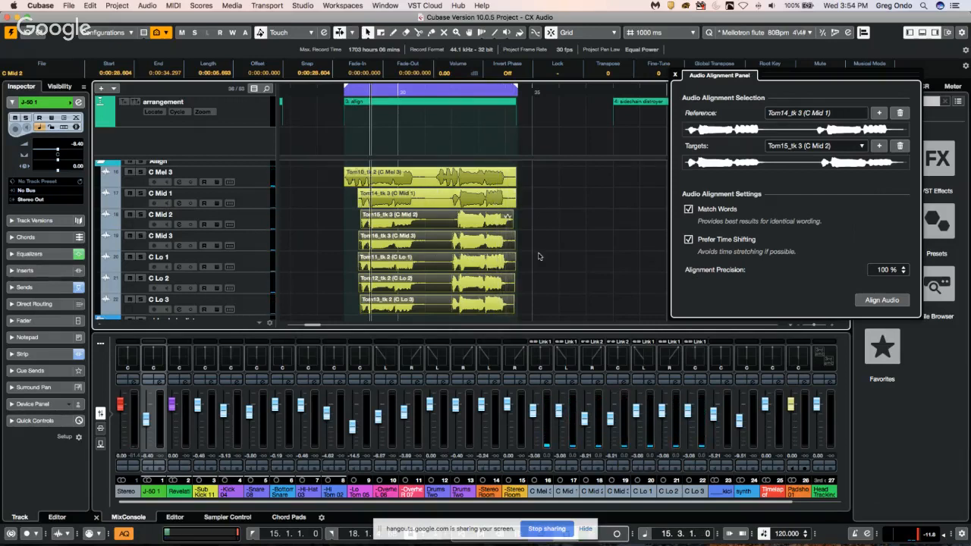
Select the range from 31 to 35 seconds across the C Mel 3 through C Lo 3 tracks with the Range Selection tool.
{"action": "right_click", "coordinate": [482, 236]}
{"action": "left_click", "coordinate": [496, 234]}
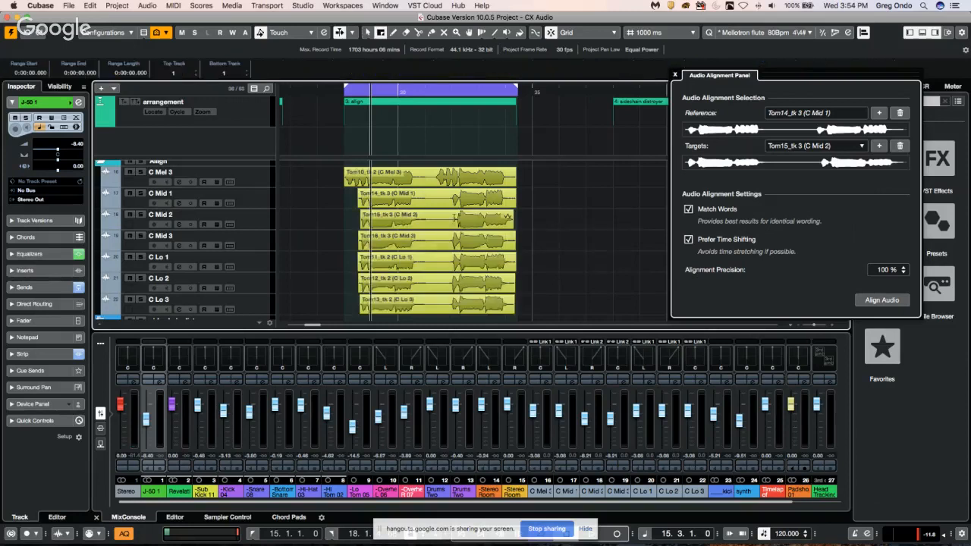
{"action": "left_click_drag", "start_coordinate": [425, 168], "coordinate": [529, 300]}
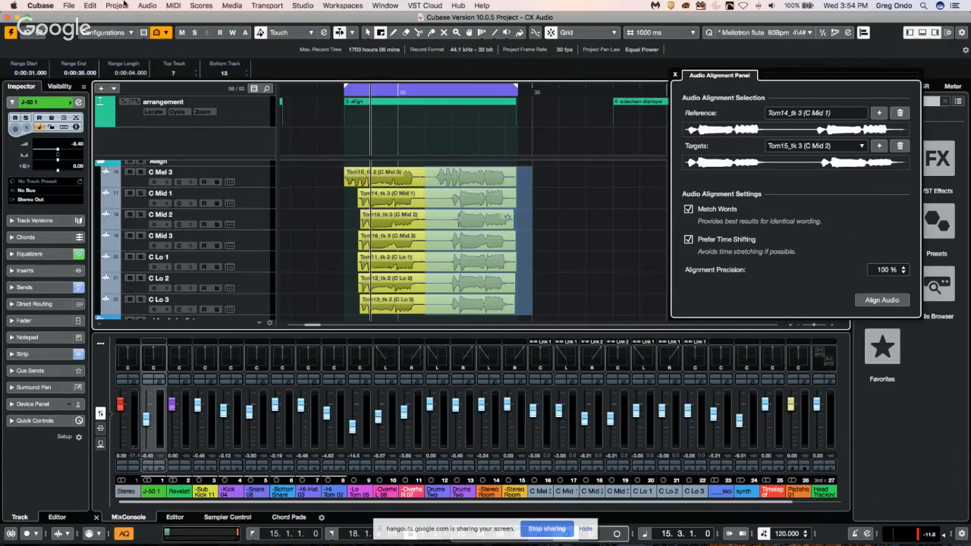
Try cropping the stacked vocal events to the selected range, and undo the crop.
{"action": "left_click", "coordinate": [90, 6]}
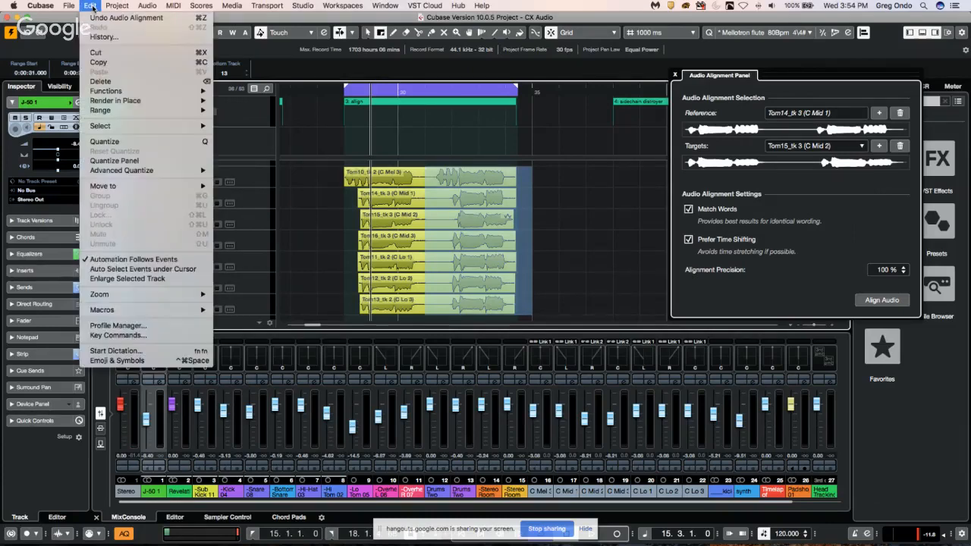
{"action": "mouse_move", "coordinate": [140, 94]}
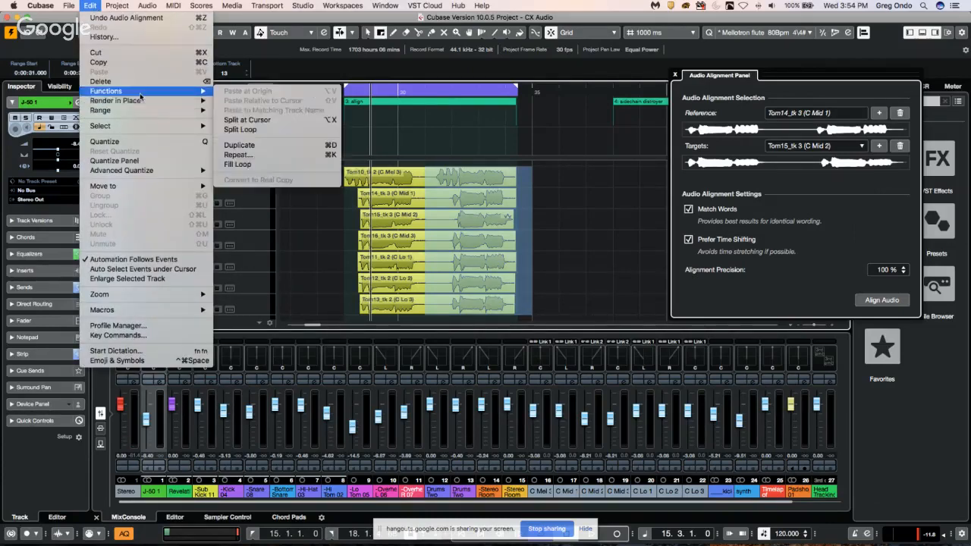
{"action": "mouse_move", "coordinate": [143, 111]}
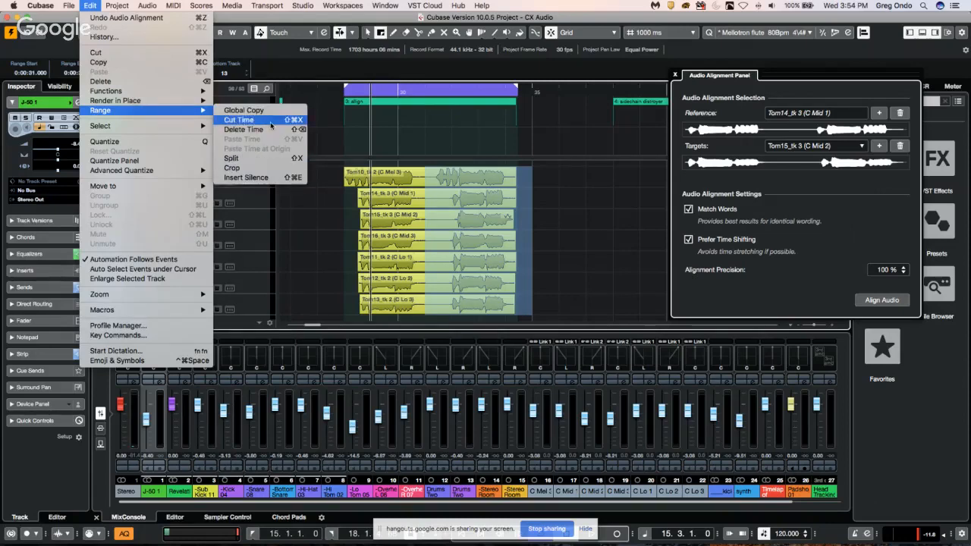
{"action": "left_click", "coordinate": [261, 167]}
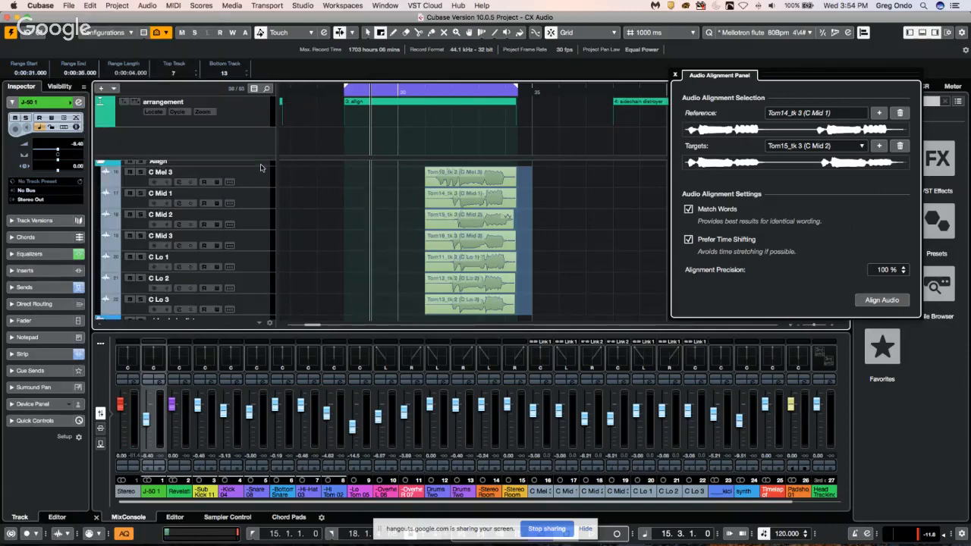
{"action": "key", "text": "super+z"}
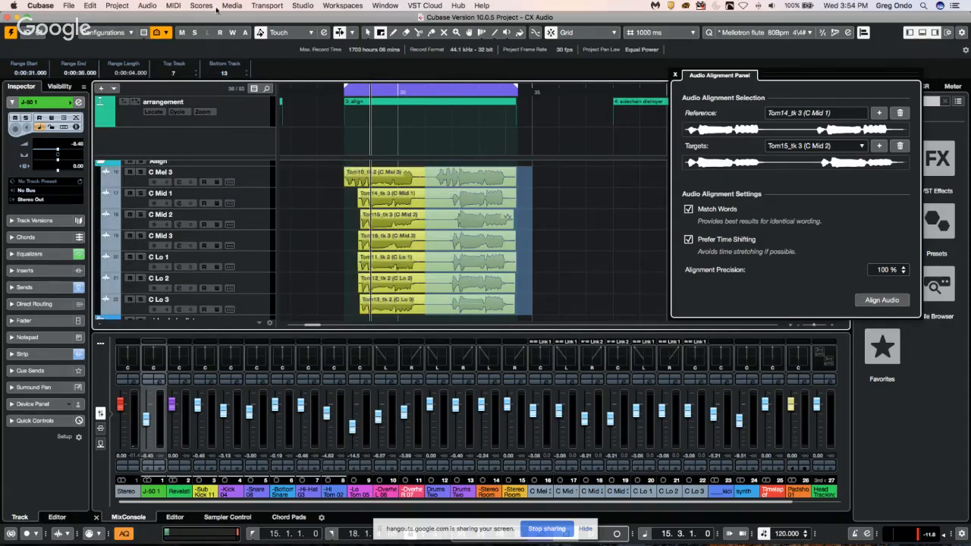
Split the stacked vocal events at the selected range, clear the range selection, and close the Audio Alignment Panel.
{"action": "left_click", "coordinate": [89, 5]}
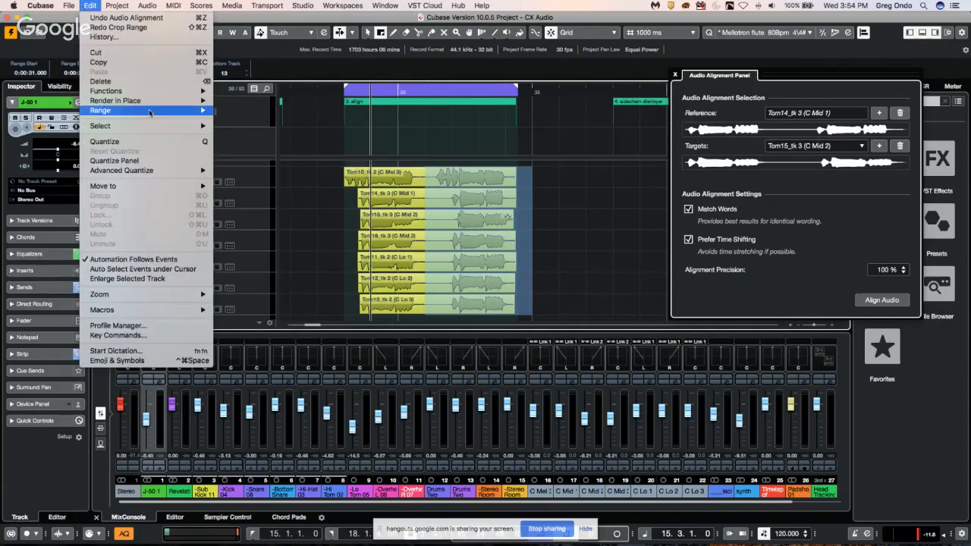
{"action": "mouse_move", "coordinate": [150, 110]}
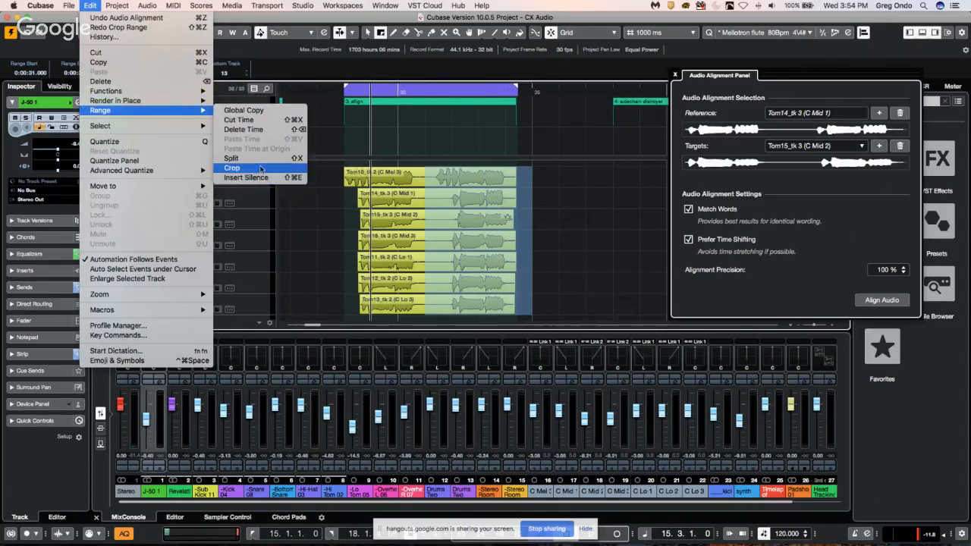
{"action": "left_click", "coordinate": [231, 158]}
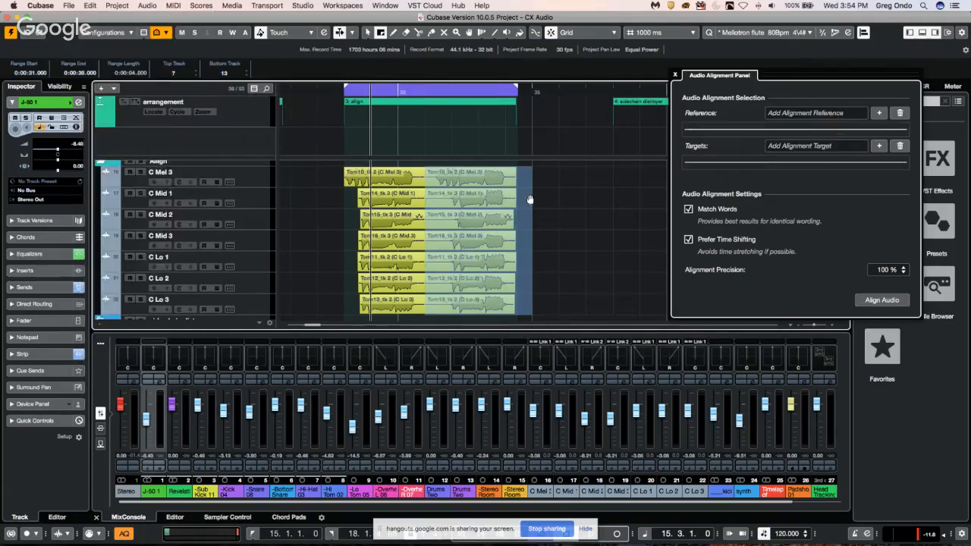
{"action": "left_click", "coordinate": [529, 199]}
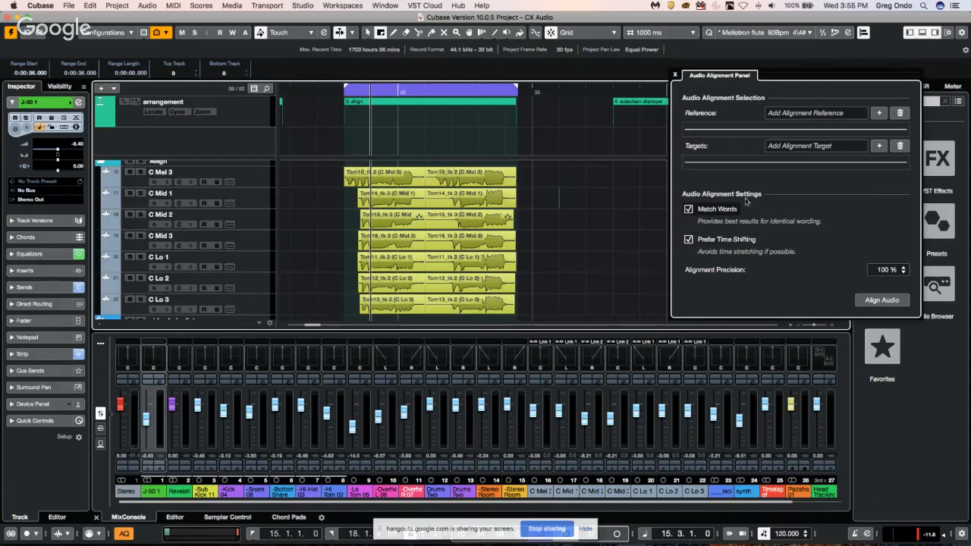
{"action": "left_click", "coordinate": [675, 75]}
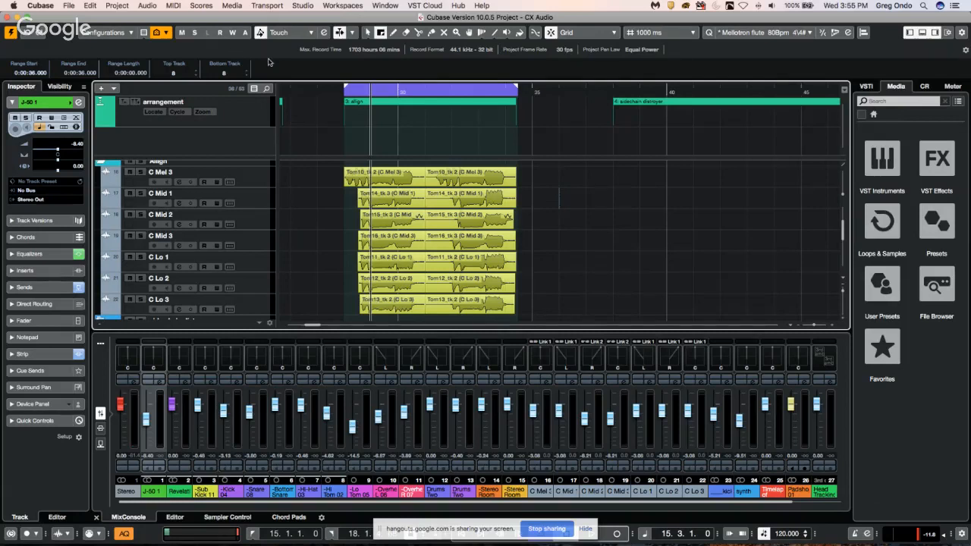
Review the ASIO driver choices for the VST Audio System in Studio Setup, keeping Steinberg UR44 as the driver.
{"action": "left_click", "coordinate": [303, 5]}
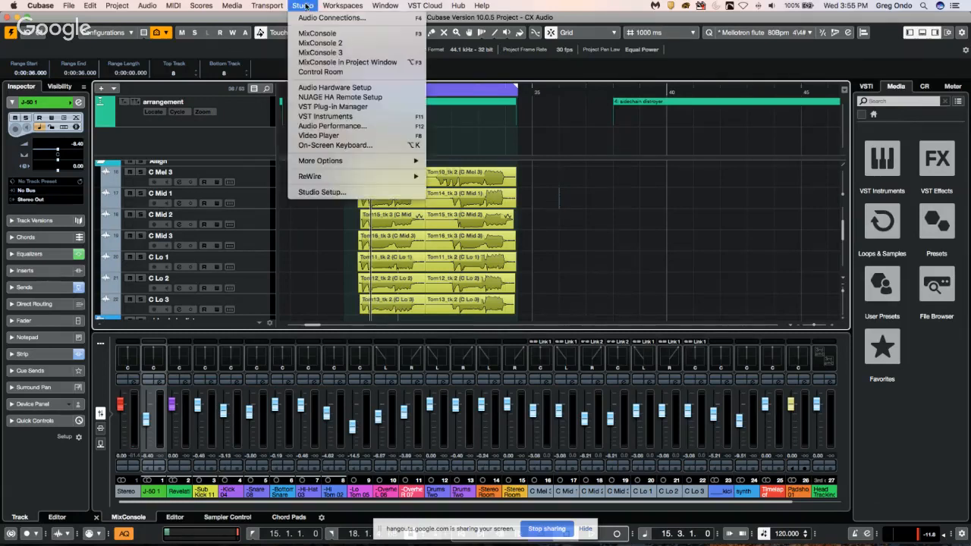
{"action": "left_click", "coordinate": [322, 192]}
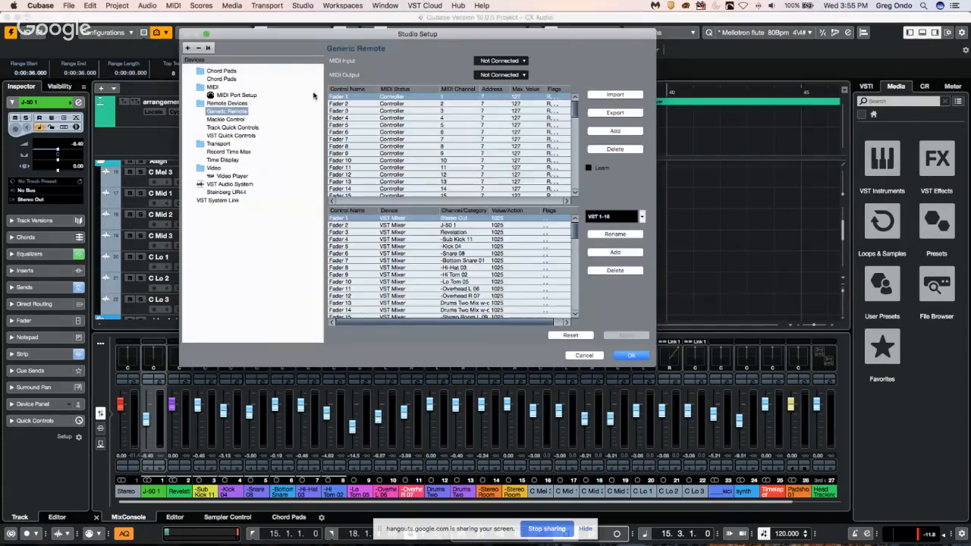
{"action": "left_click", "coordinate": [228, 185]}
{"action": "left_click", "coordinate": [425, 61]}
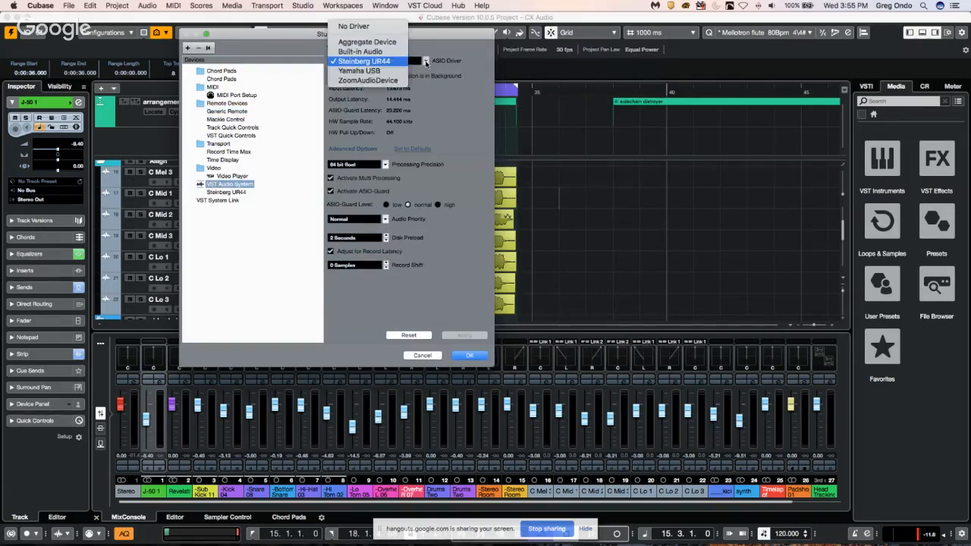
{"action": "left_click", "coordinate": [383, 61]}
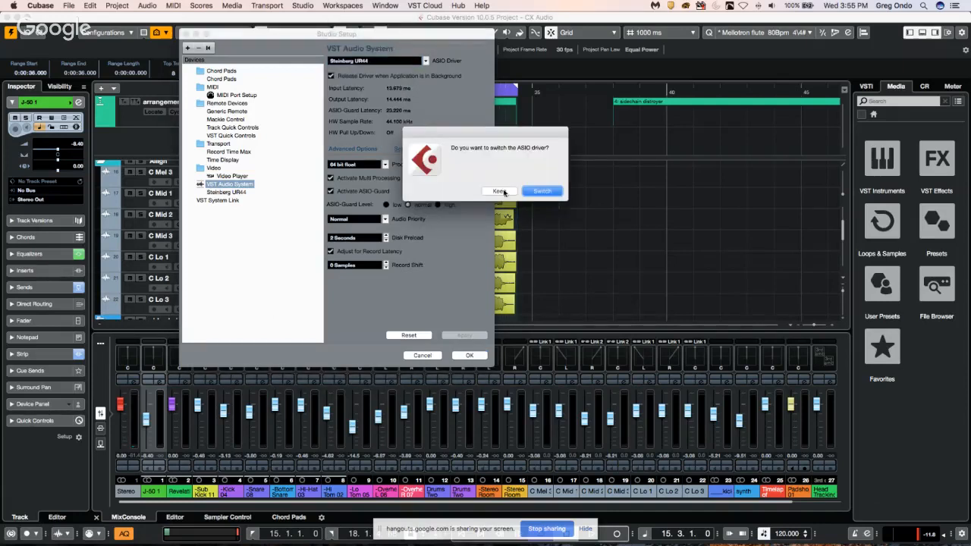
{"action": "left_click", "coordinate": [500, 191]}
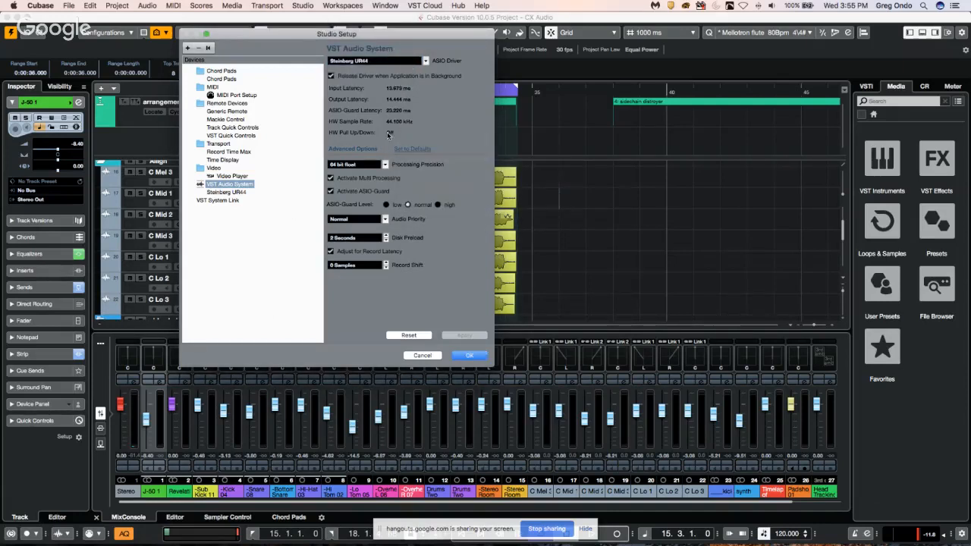
{"action": "left_click", "coordinate": [465, 356]}
Review the input and output bus assignments in Audio Connections, and close the window.
{"action": "left_click", "coordinate": [256, 7]}
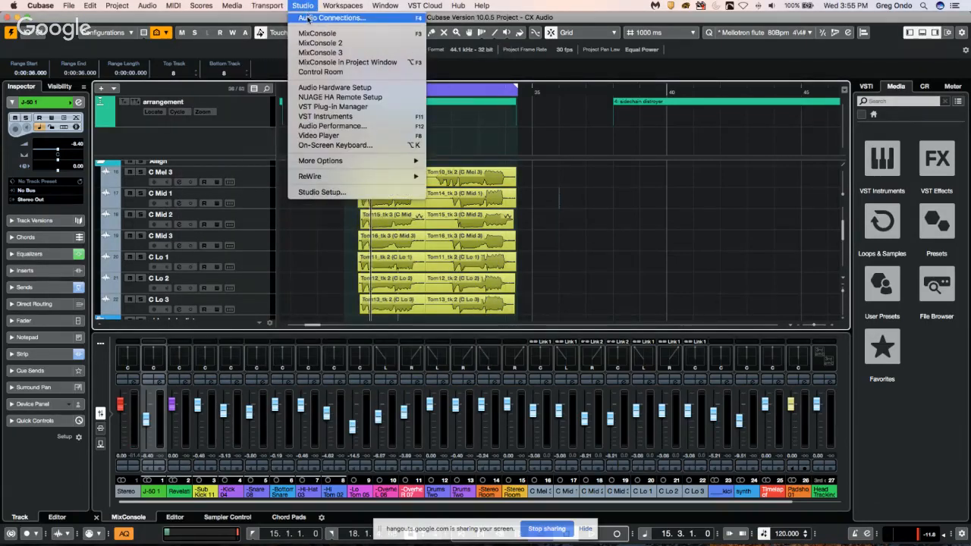
{"action": "left_click", "coordinate": [308, 18]}
{"action": "left_click", "coordinate": [382, 165]}
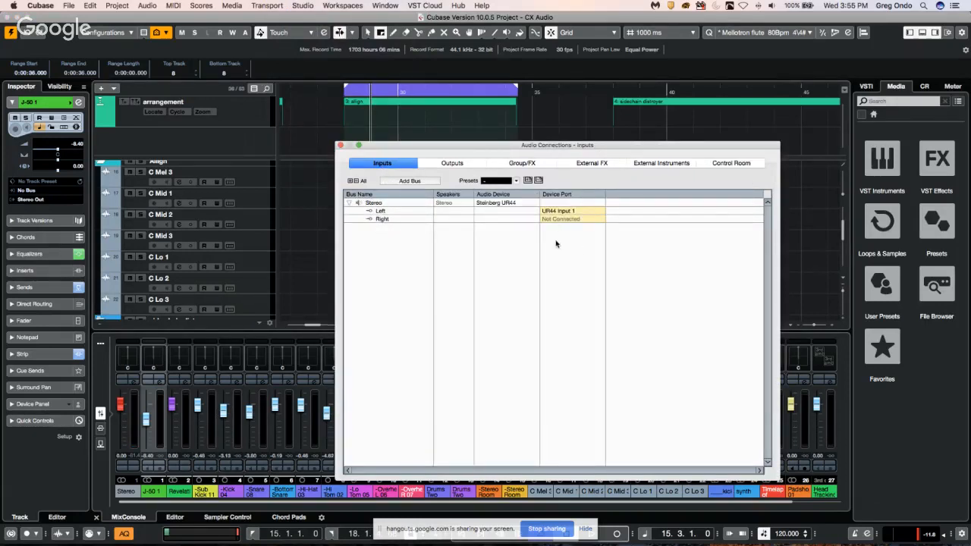
{"action": "left_click", "coordinate": [453, 166]}
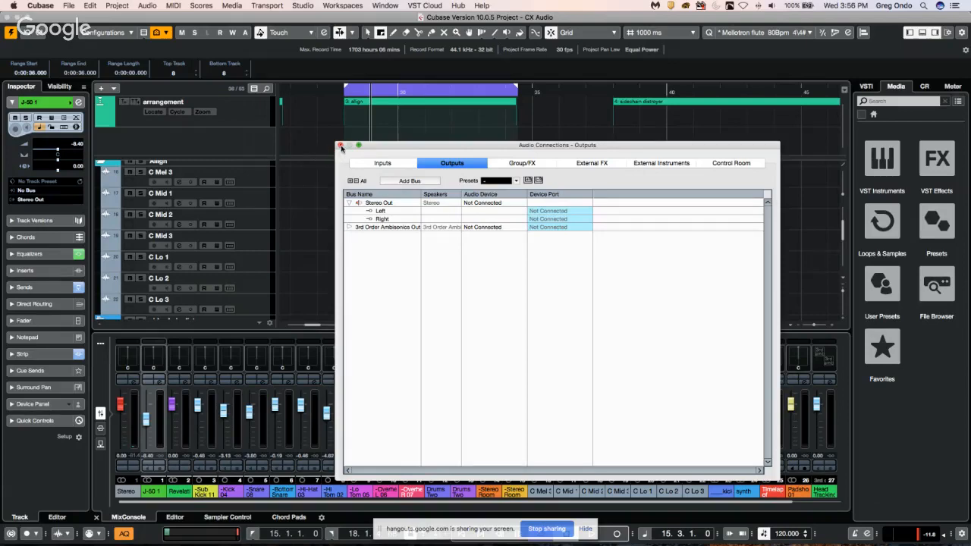
{"action": "left_click", "coordinate": [341, 146]}
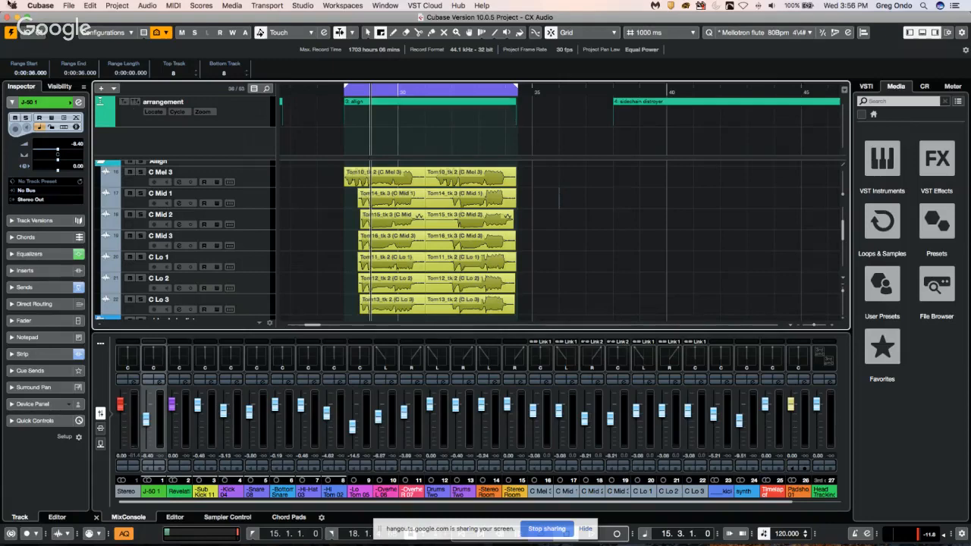
Examine the Transport settings in Preferences, and close the dialog.
{"action": "left_click", "coordinate": [36, 6]}
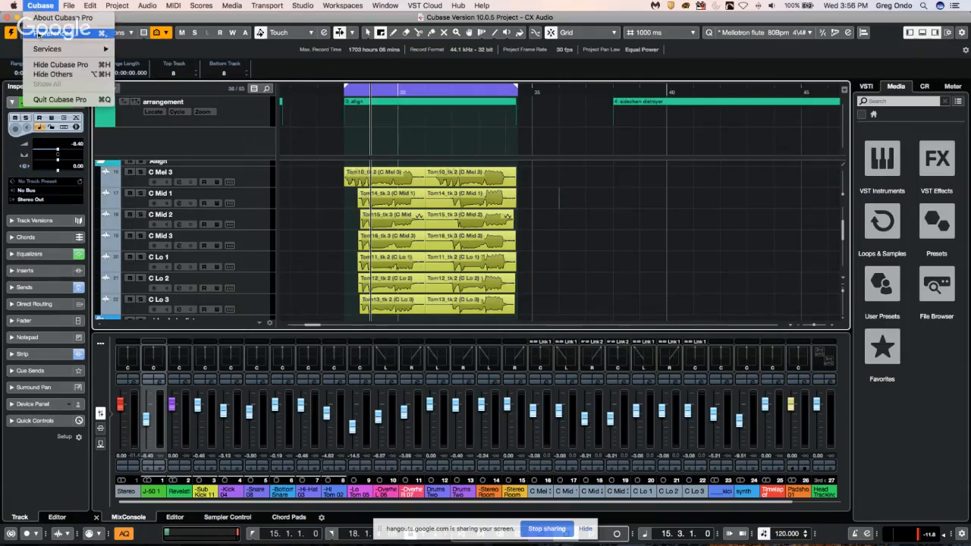
{"action": "left_click", "coordinate": [39, 34]}
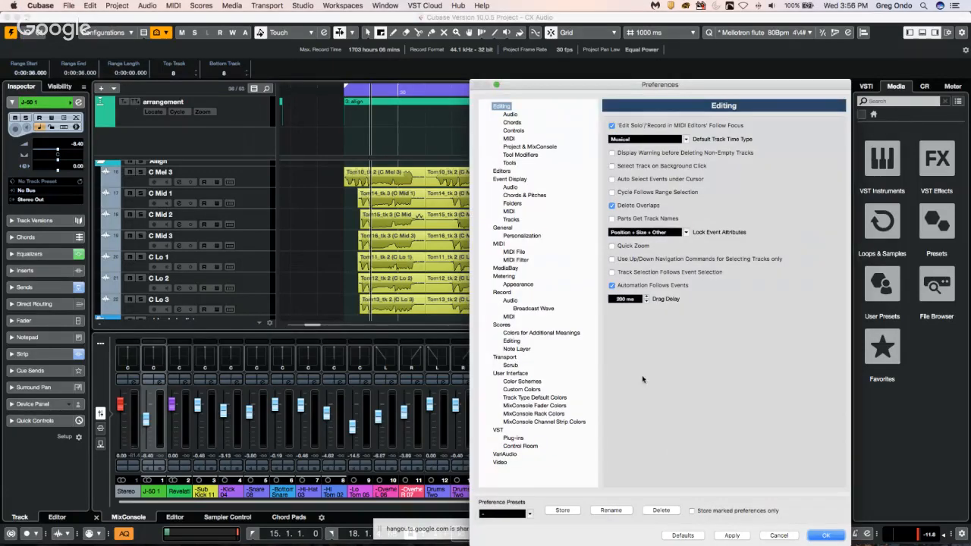
{"action": "left_click", "coordinate": [505, 358]}
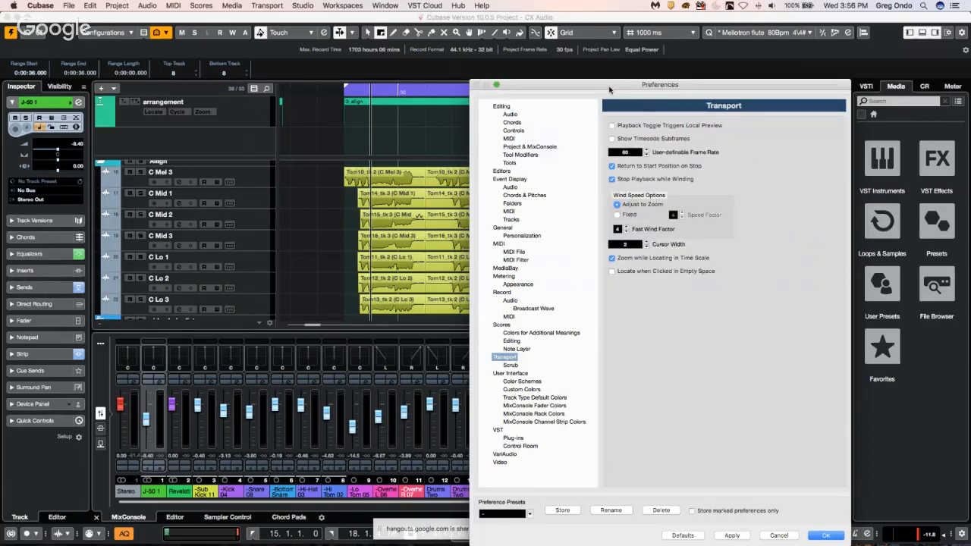
{"action": "left_click_drag", "start_coordinate": [610, 87], "coordinate": [307, 61]}
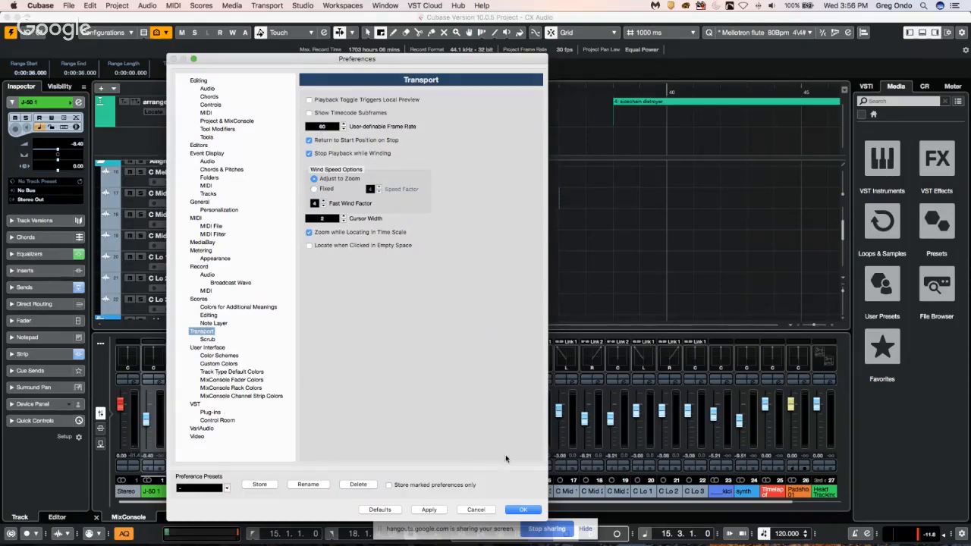
{"action": "left_click", "coordinate": [523, 510]}
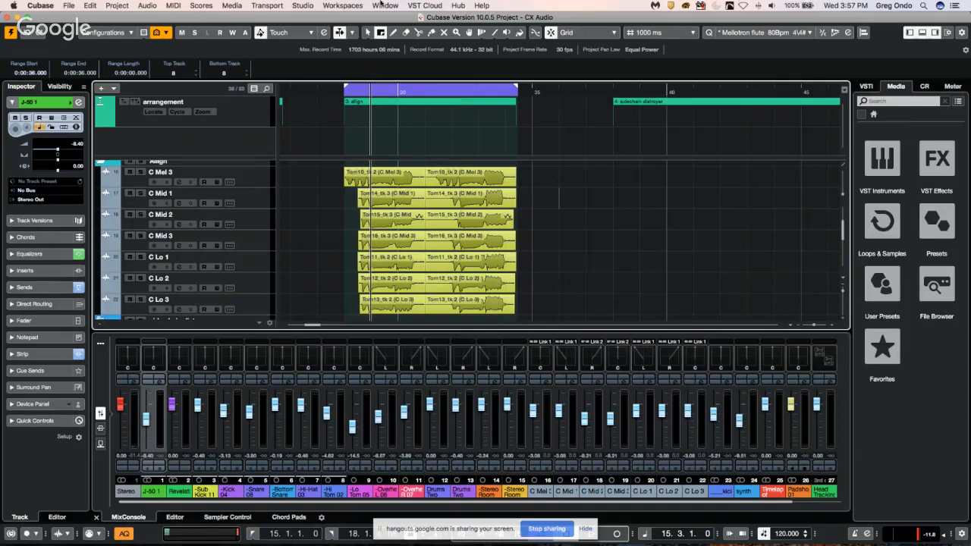
Examine the list of devices that can be added in Studio Setup, and close the dialog without adding any.
{"action": "left_click", "coordinate": [302, 7]}
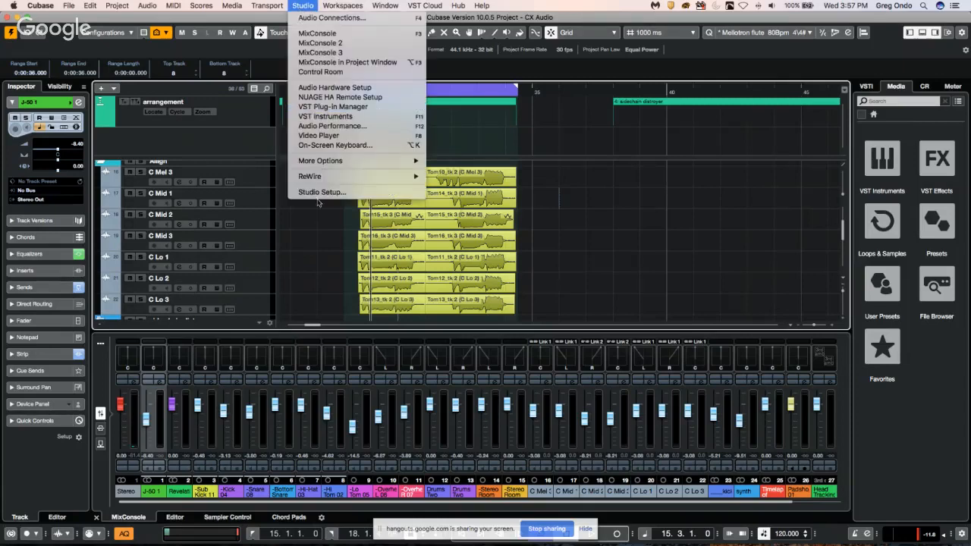
{"action": "left_click", "coordinate": [320, 193]}
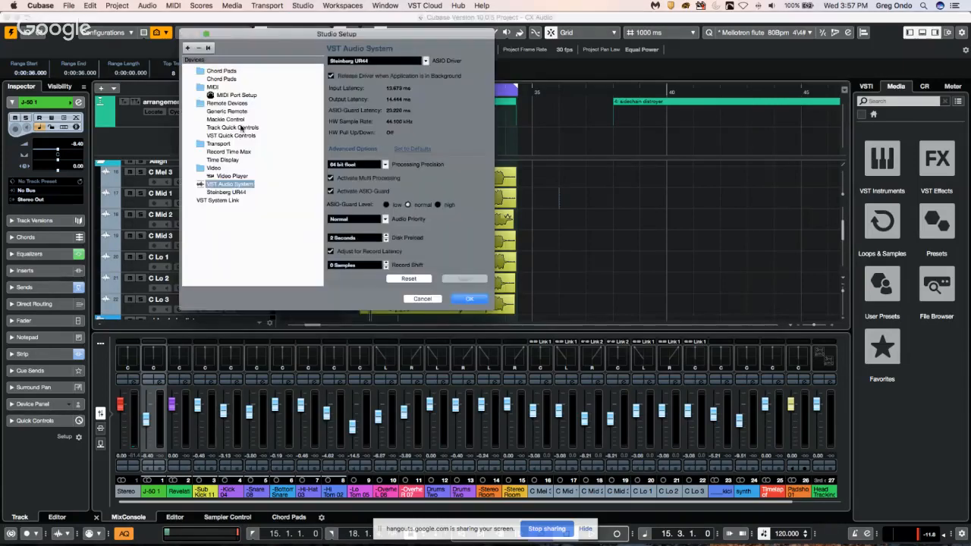
{"action": "left_click", "coordinate": [188, 47]}
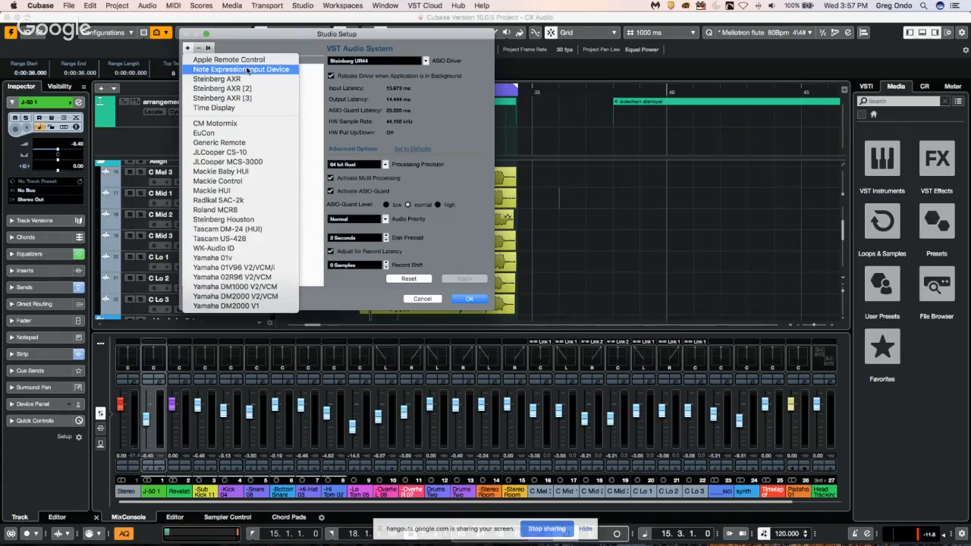
{"action": "left_click", "coordinate": [481, 123]}
{"action": "left_click", "coordinate": [486, 300]}
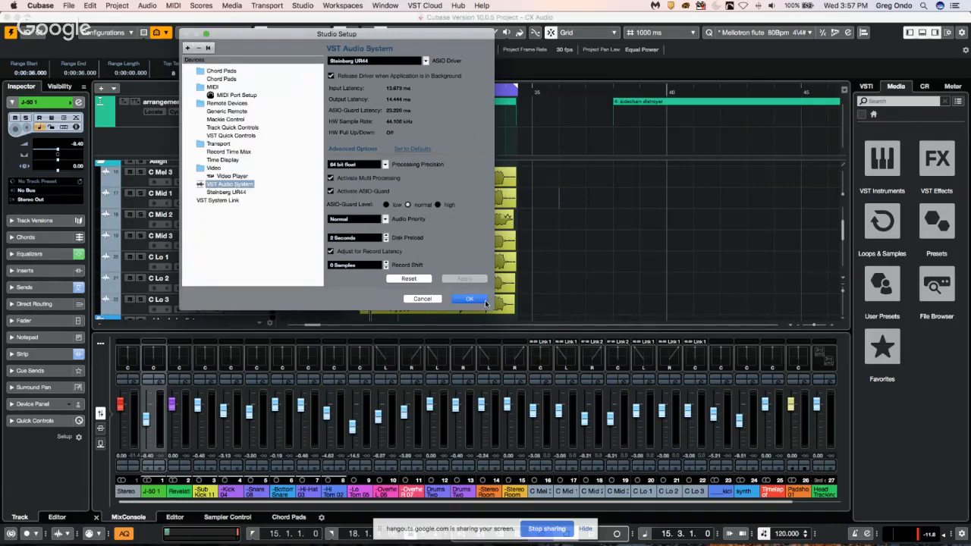
Examine the Generic Remote fader assignments in Studio Setup, and leave the dialog without changes.
{"action": "left_click", "coordinate": [378, 6]}
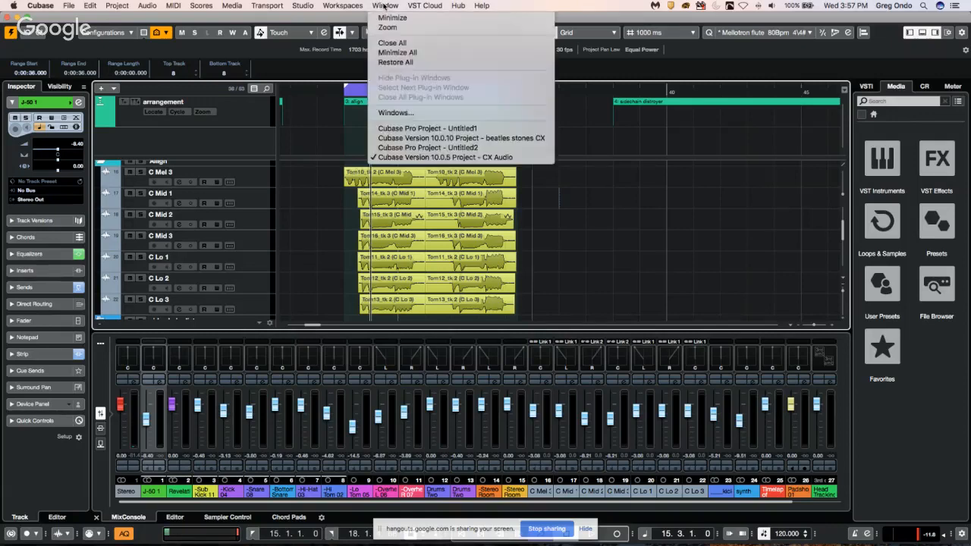
{"action": "mouse_move", "coordinate": [303, 5]}
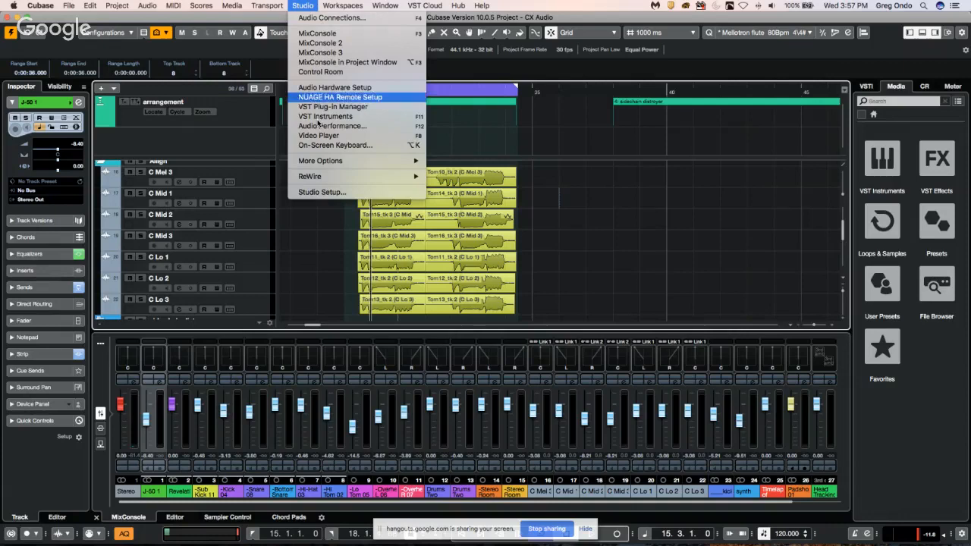
{"action": "left_click", "coordinate": [322, 192]}
{"action": "left_click", "coordinate": [225, 111]}
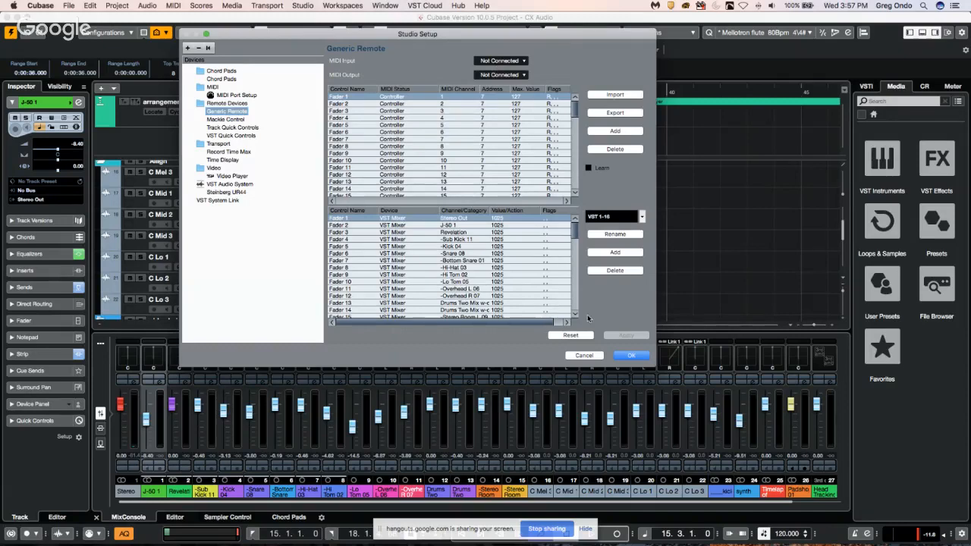
{"action": "left_click", "coordinate": [584, 355]}
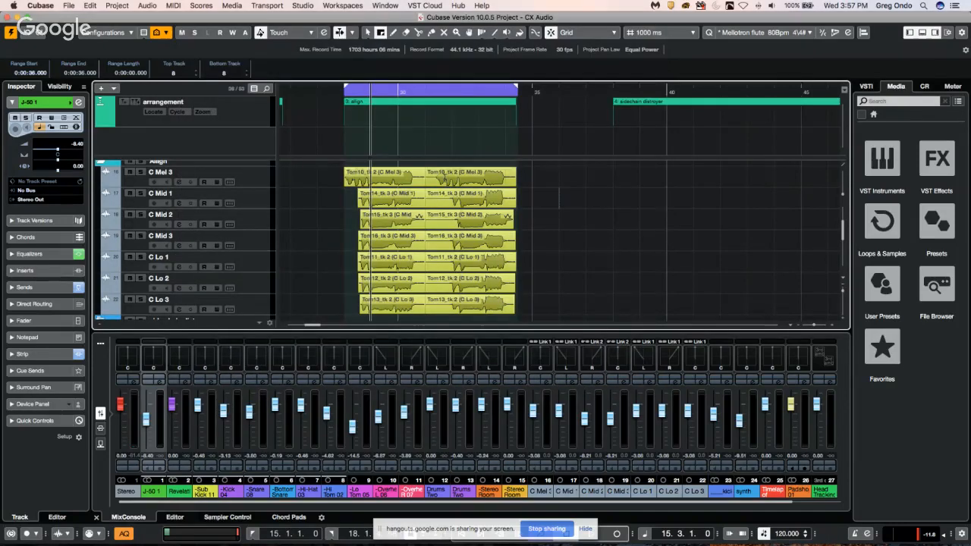
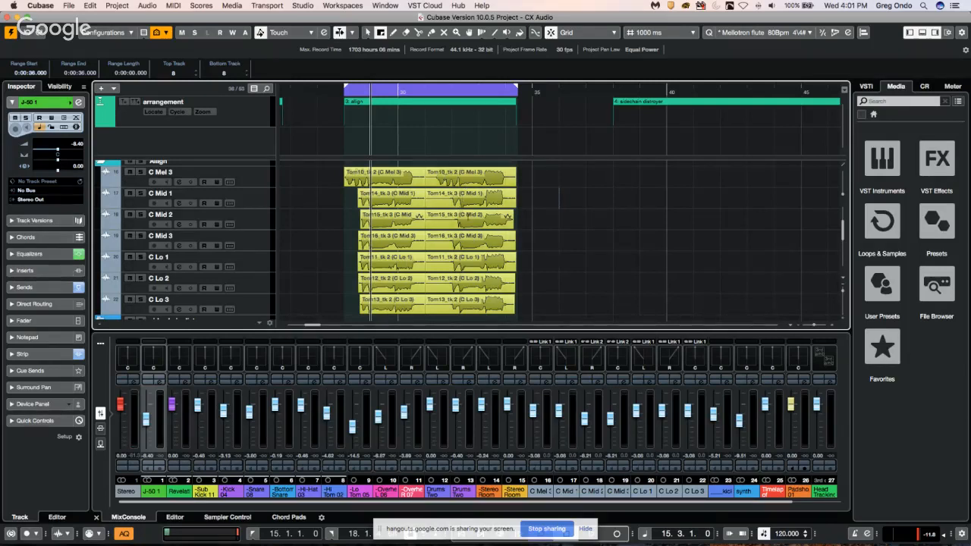
Move the C Mid 1 audio events earlier with the Object Selection tool, placing one event's start at 0:00:30.000.
{"action": "right_click", "coordinate": [494, 218]}
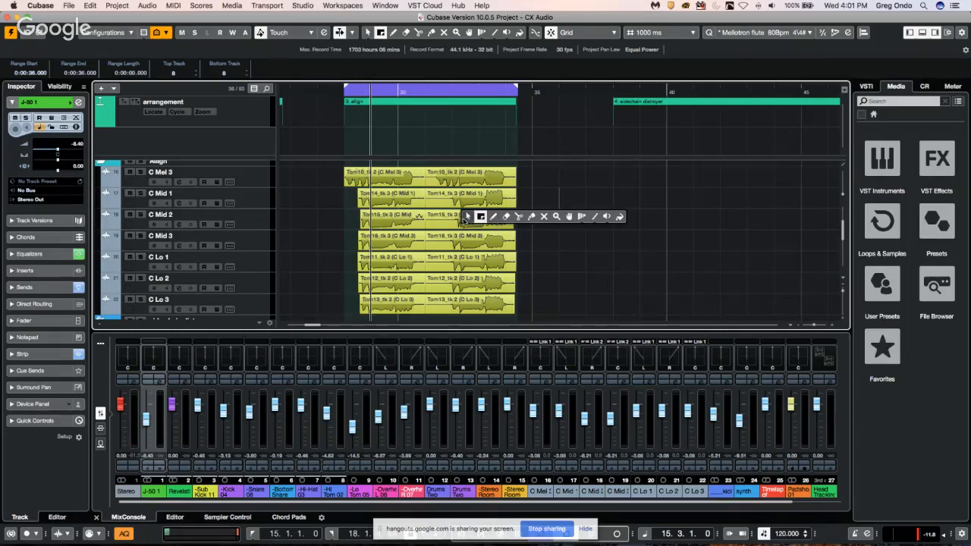
{"action": "left_click", "coordinate": [468, 217]}
{"action": "left_click_drag", "start_coordinate": [482, 195], "coordinate": [380, 202]}
{"action": "left_click_drag", "start_coordinate": [450, 201], "coordinate": [433, 204]}
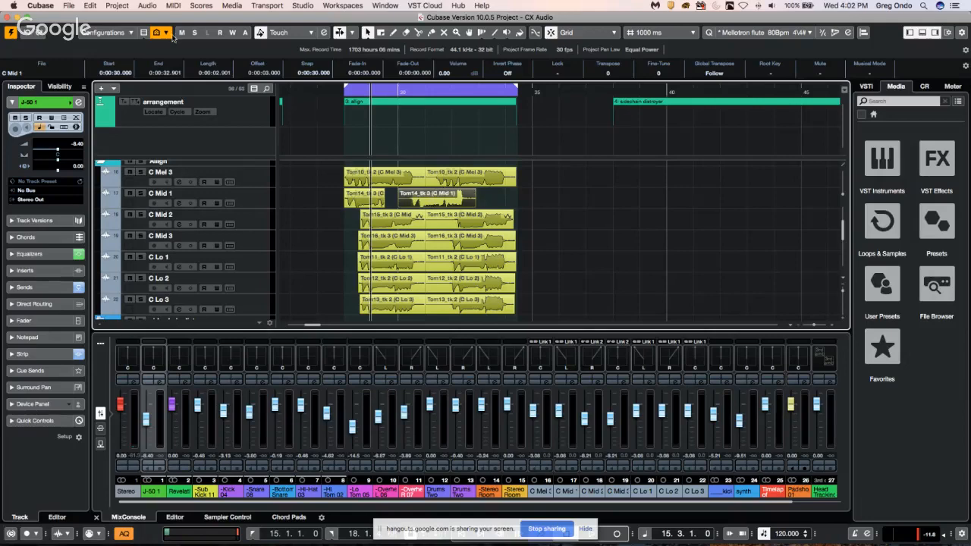
{"action": "left_click", "coordinate": [122, 6]}
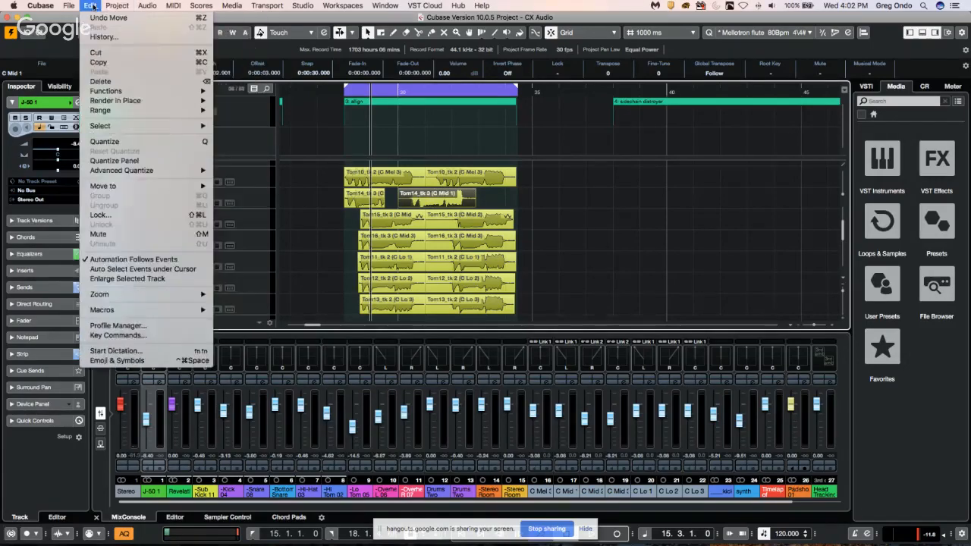
{"action": "mouse_move", "coordinate": [142, 7]}
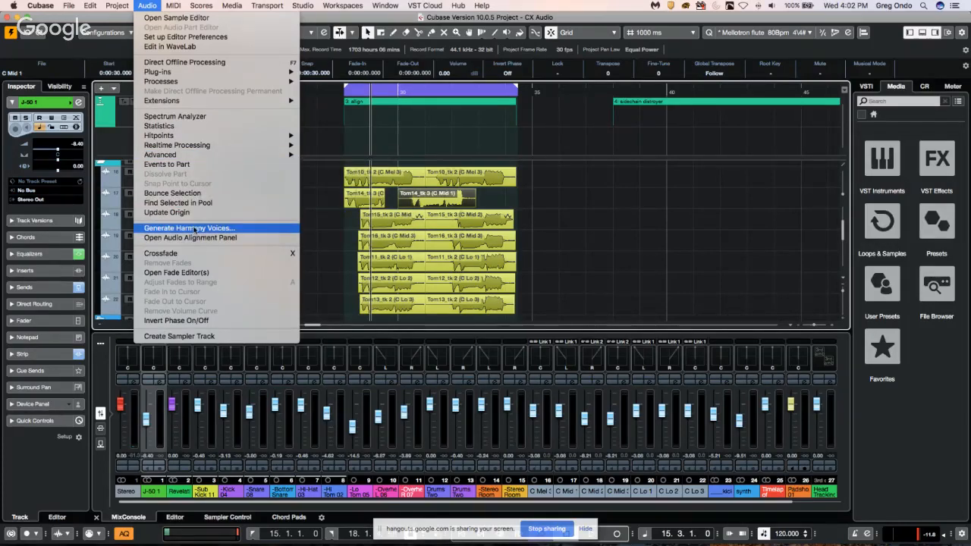
{"action": "mouse_move", "coordinate": [97, 3]}
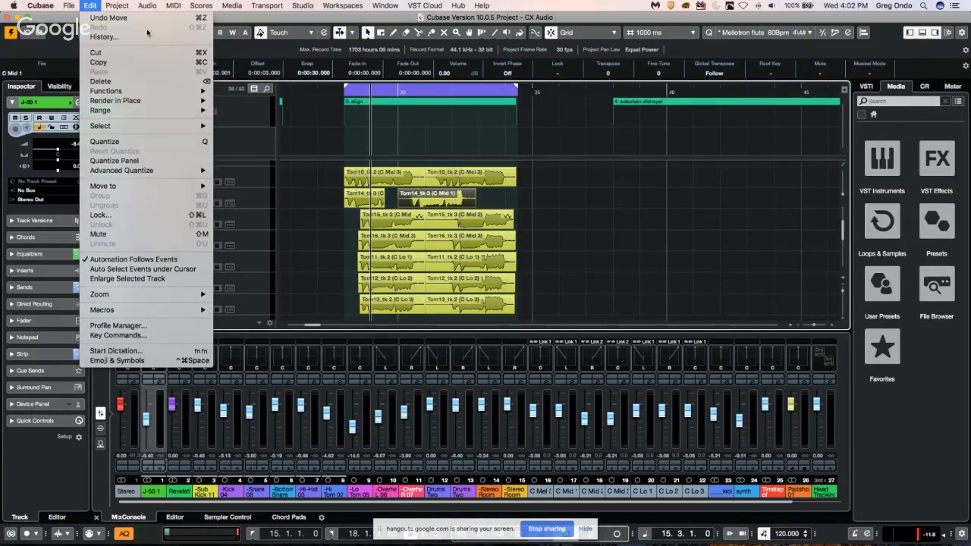
{"action": "mouse_move", "coordinate": [174, 4]}
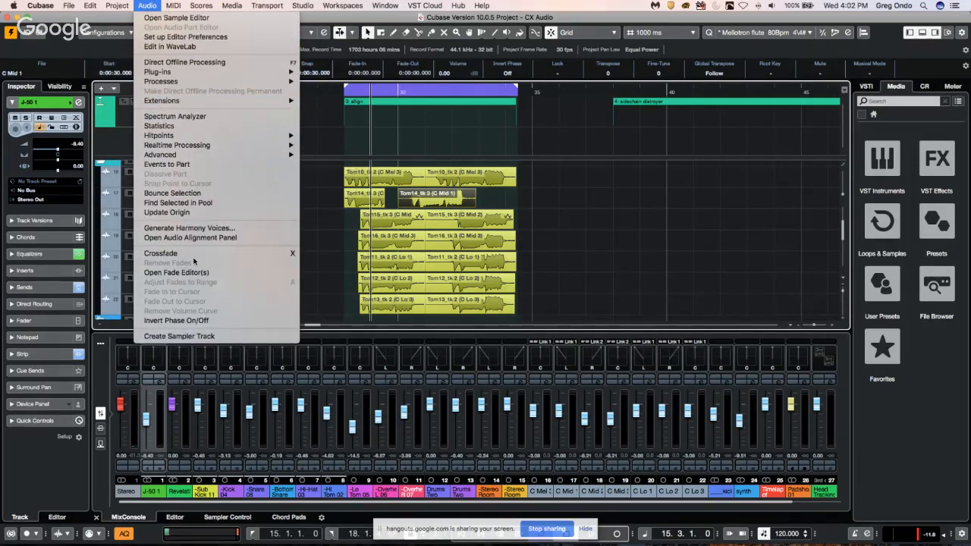
{"action": "left_click", "coordinate": [417, 214]}
{"action": "left_click", "coordinate": [409, 219]}
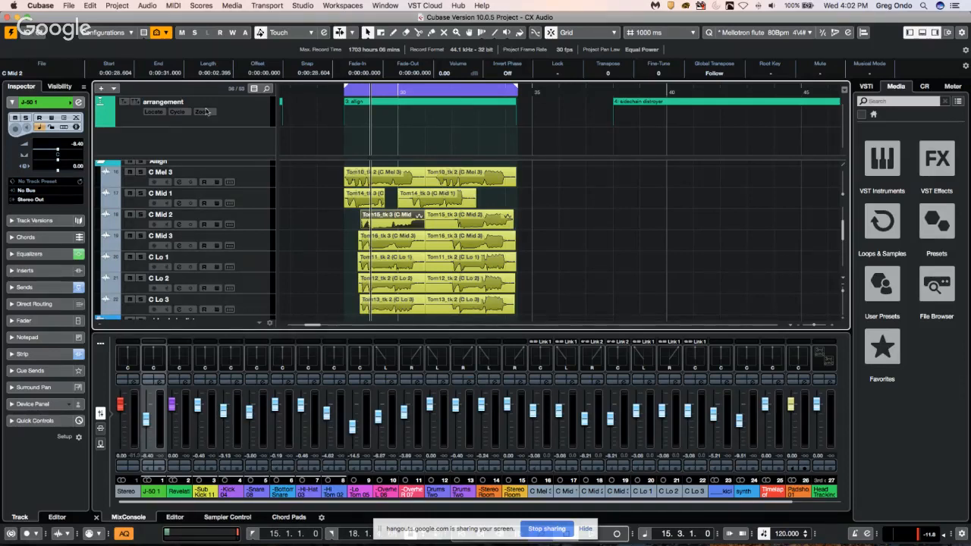
Add a Chord Track directly below the arrangement marker track.
{"action": "left_click", "coordinate": [232, 108]}
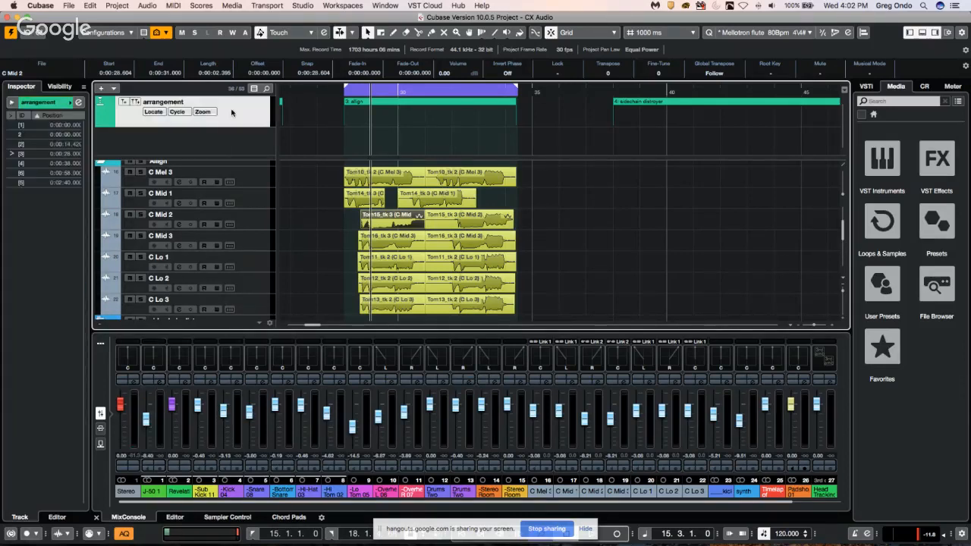
{"action": "right_click", "coordinate": [232, 109]}
{"action": "mouse_move", "coordinate": [269, 119]}
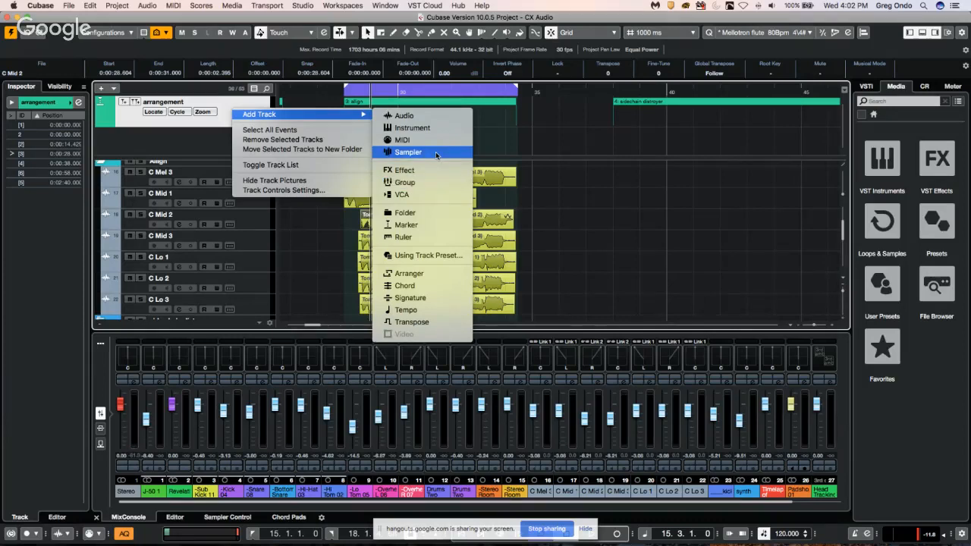
{"action": "left_click", "coordinate": [421, 285]}
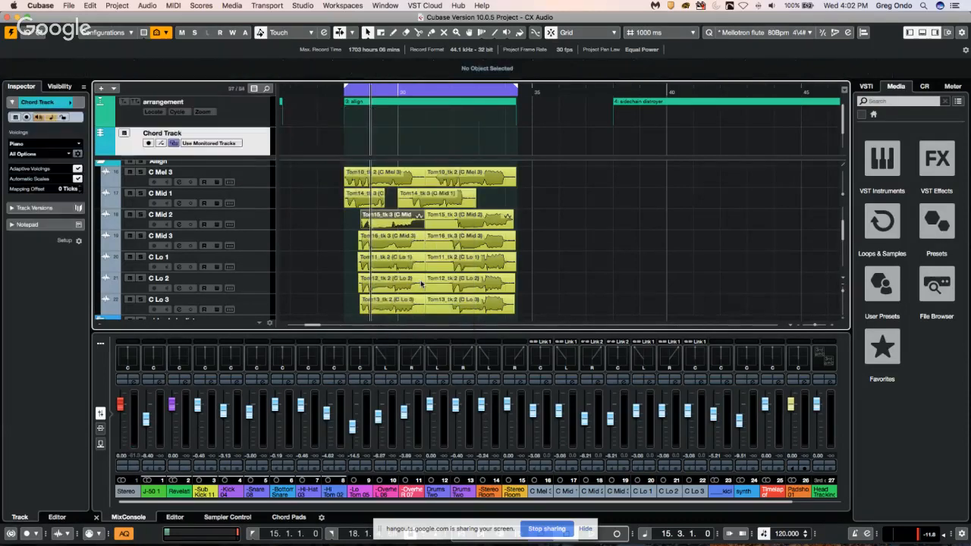
Draw a chord event at 0:00:26.000 on the Chord Track, define it as C major, and display the track's scales with more room.
{"action": "right_click", "coordinate": [312, 146]}
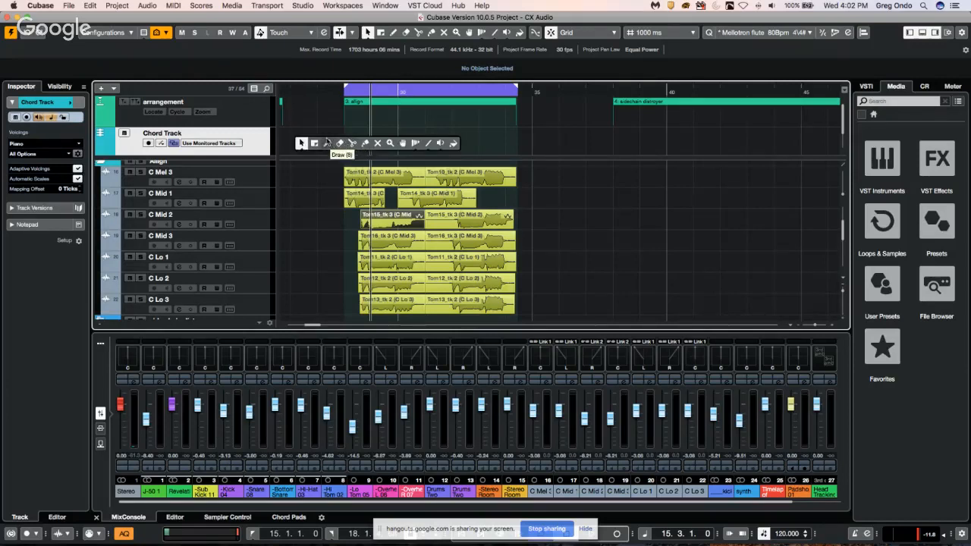
{"action": "left_click", "coordinate": [327, 143]}
{"action": "left_click", "coordinate": [297, 142]}
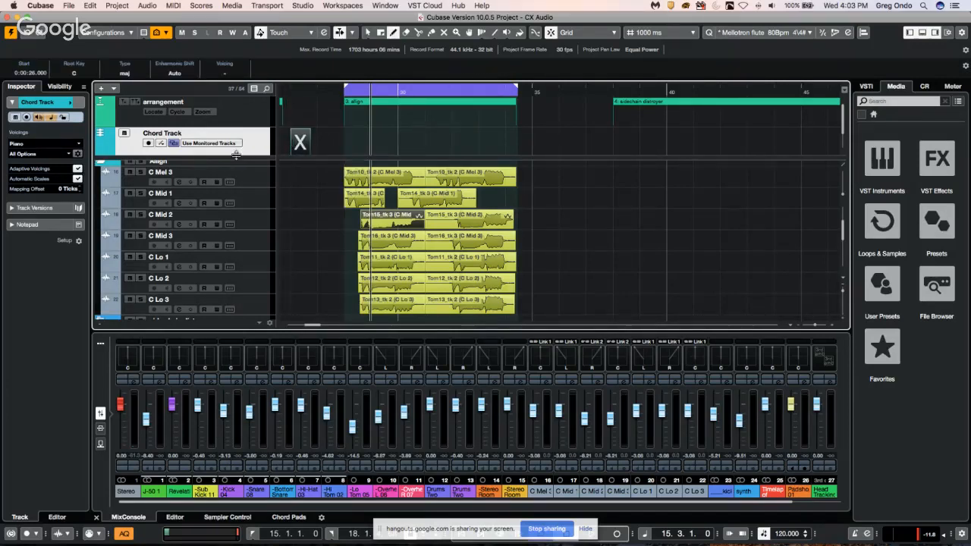
{"action": "right_click", "coordinate": [301, 146]}
{"action": "left_click", "coordinate": [301, 145]}
{"action": "double_click", "coordinate": [301, 145]}
{"action": "left_click", "coordinate": [242, 182]}
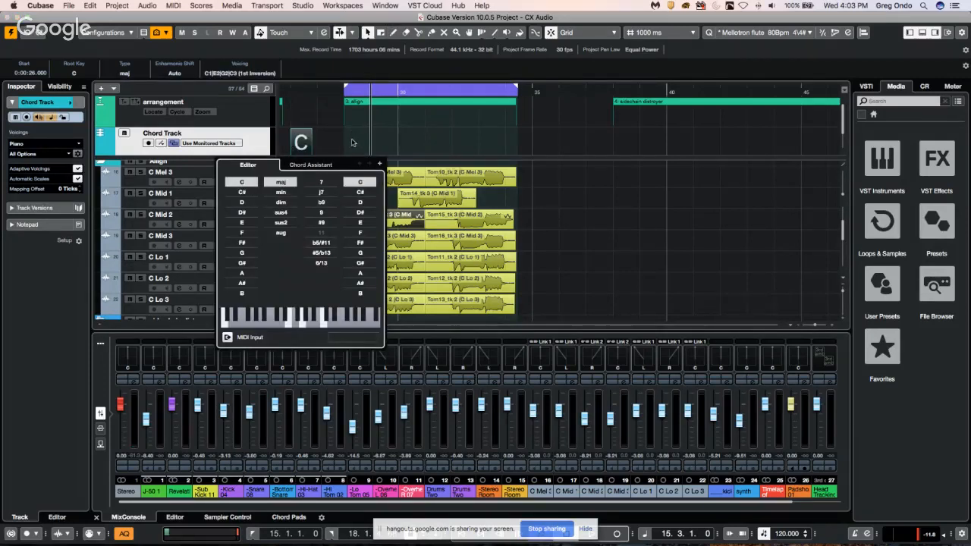
{"action": "left_click", "coordinate": [157, 151]}
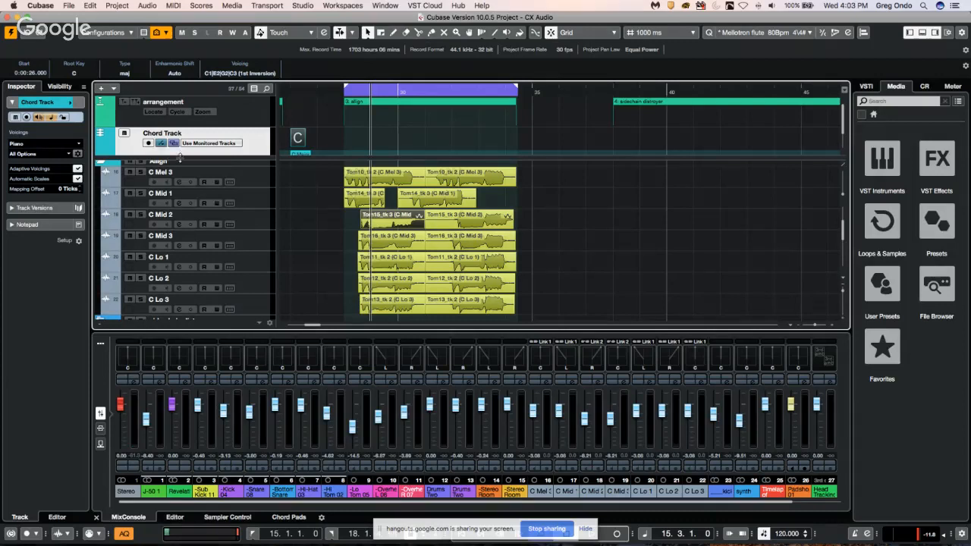
{"action": "left_click_drag", "start_coordinate": [179, 157], "coordinate": [182, 189]}
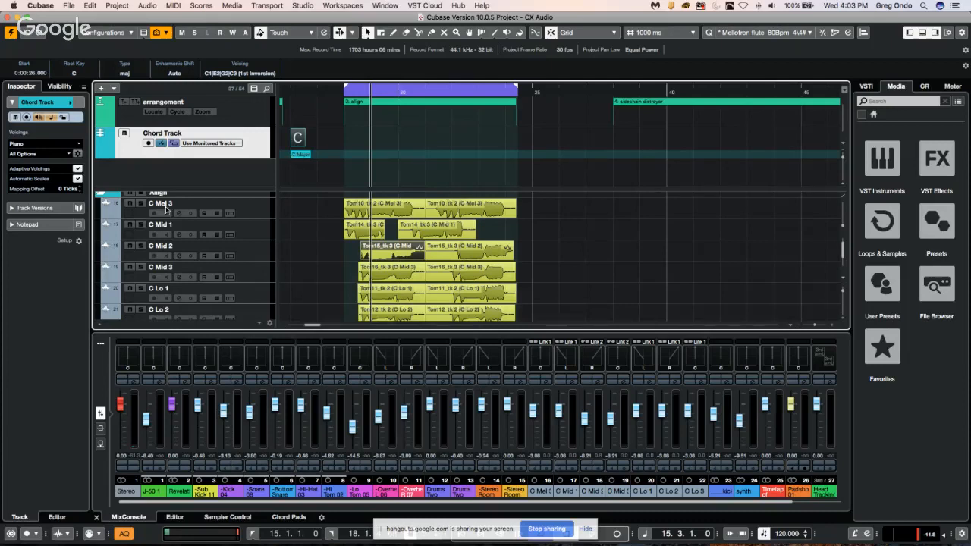
Raise the Reverb send level of the C Mid 1 track to -3.31.
{"action": "left_click", "coordinate": [245, 232]}
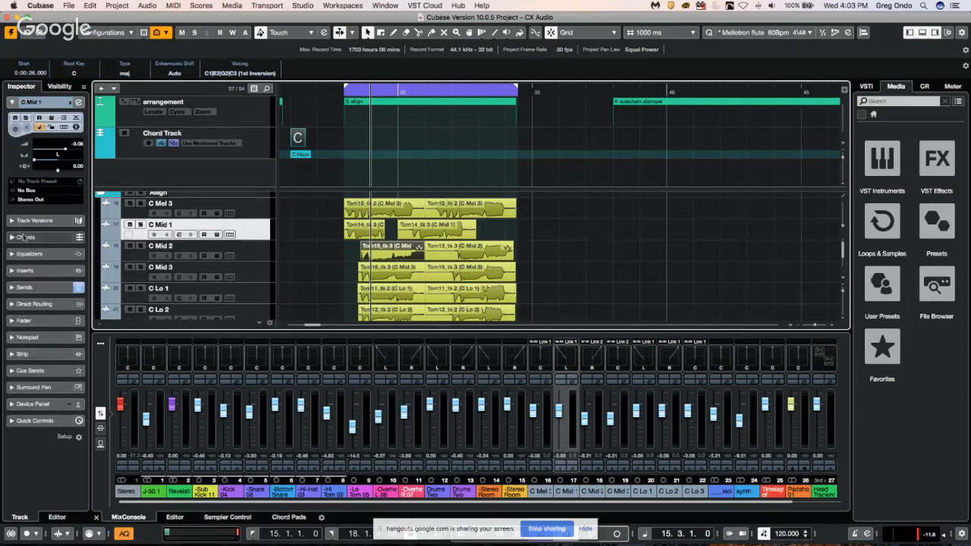
{"action": "left_click", "coordinate": [44, 271]}
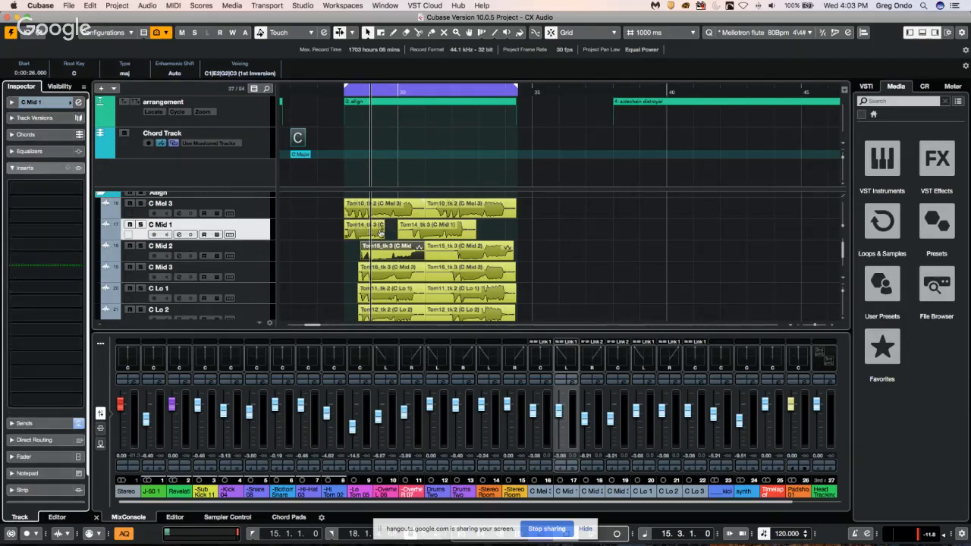
{"action": "left_click", "coordinate": [42, 424]}
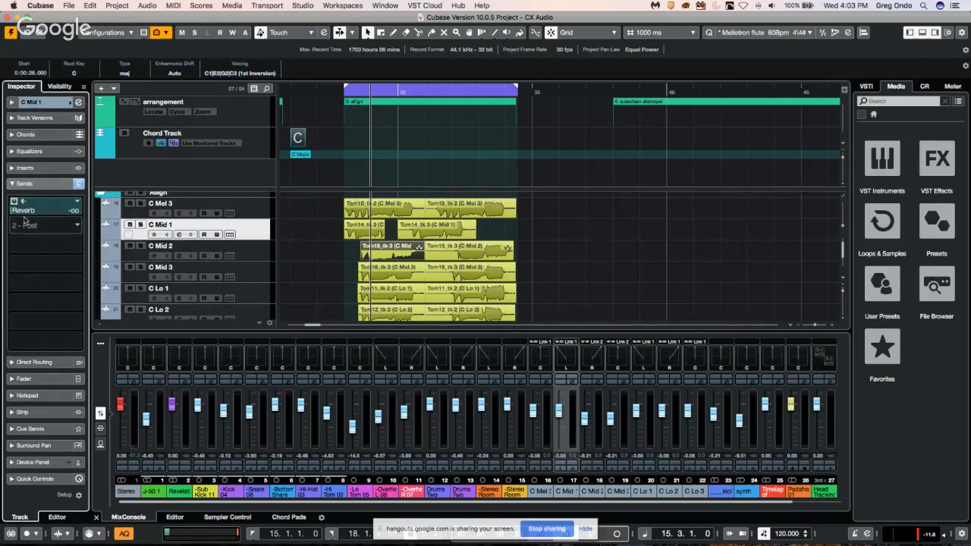
{"action": "left_click_drag", "start_coordinate": [19, 214], "coordinate": [84, 220]}
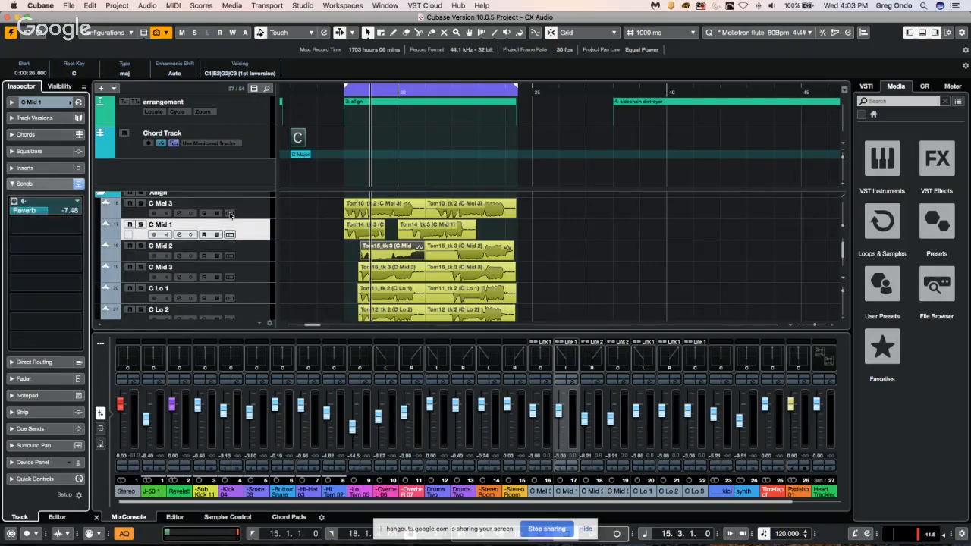
{"action": "mouse_move", "coordinate": [41, 215]}
{"action": "left_mouse_down"}
{"action": "mouse_move", "coordinate": [1, 218]}
{"action": "mouse_move", "coordinate": [46, 214]}
{"action": "mouse_move", "coordinate": [23, 215]}
{"action": "mouse_move", "coordinate": [35, 213]}
{"action": "left_mouse_up"}
Try to analyze the second C Mid 2 event with Tempo Detection, and dismiss the alert.
{"action": "left_click", "coordinate": [467, 256]}
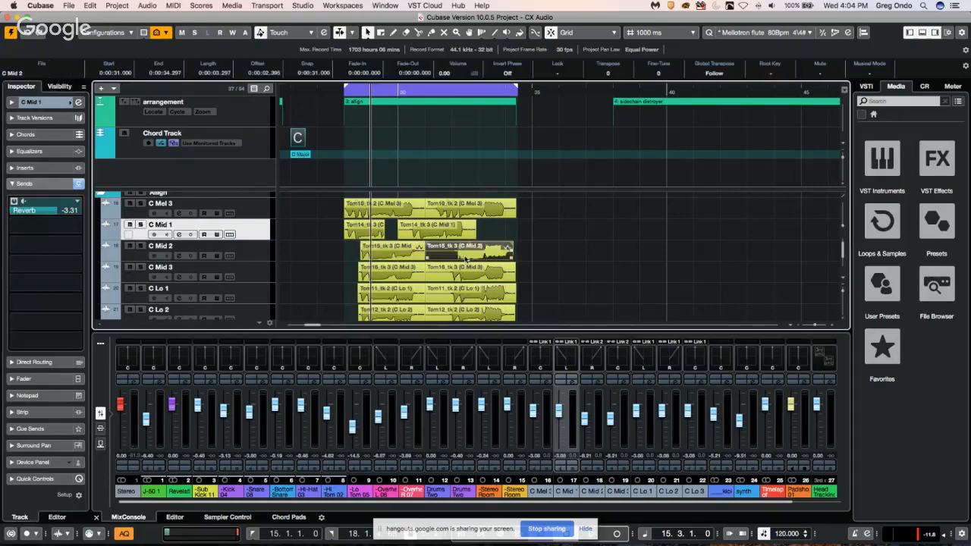
{"action": "left_click", "coordinate": [115, 7]}
{"action": "mouse_move", "coordinate": [90, 5]}
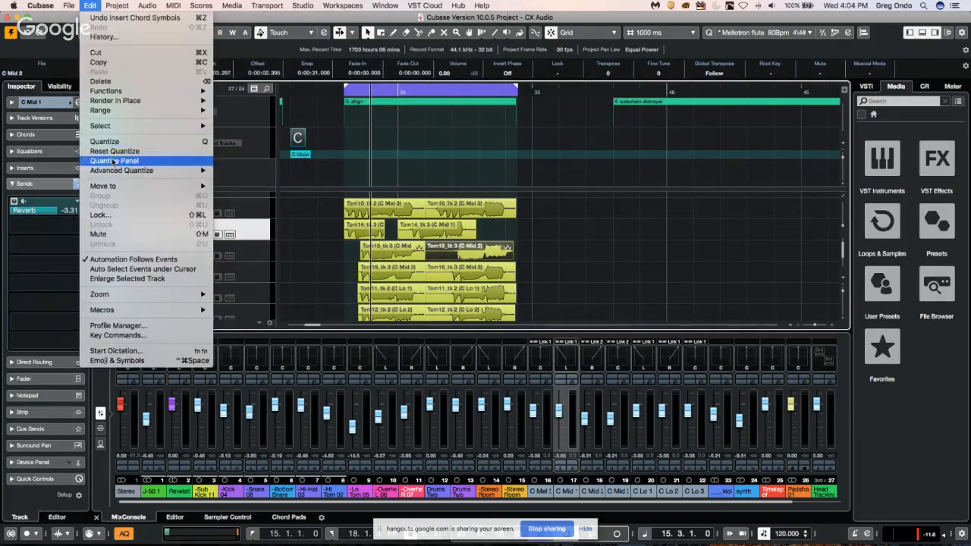
{"action": "mouse_move", "coordinate": [123, 256]}
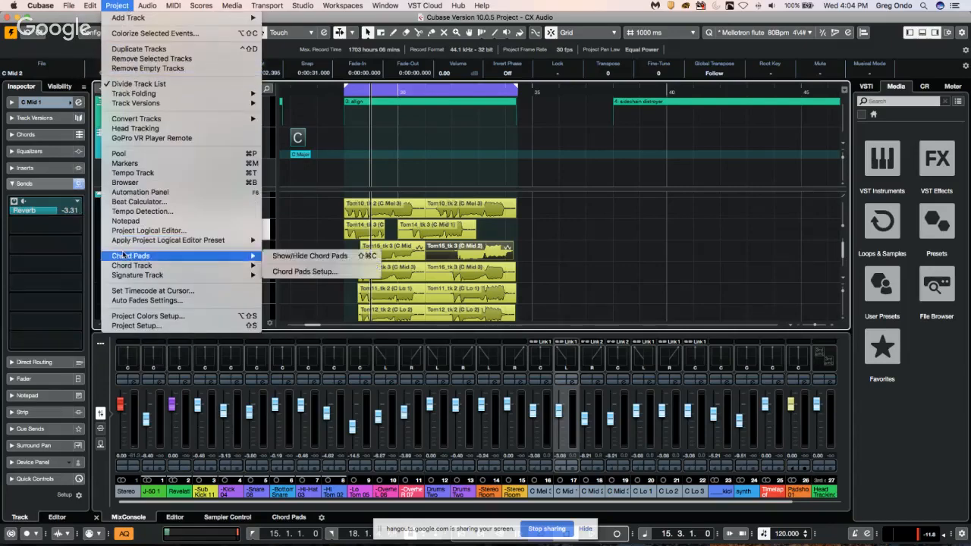
{"action": "left_click", "coordinate": [147, 212]}
{"action": "left_click", "coordinate": [208, 144]}
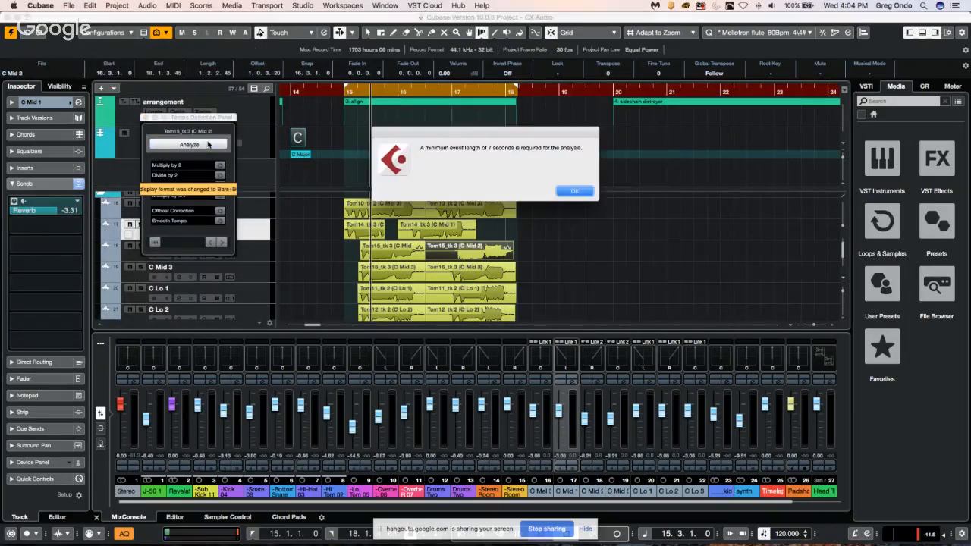
{"action": "left_click", "coordinate": [574, 191]}
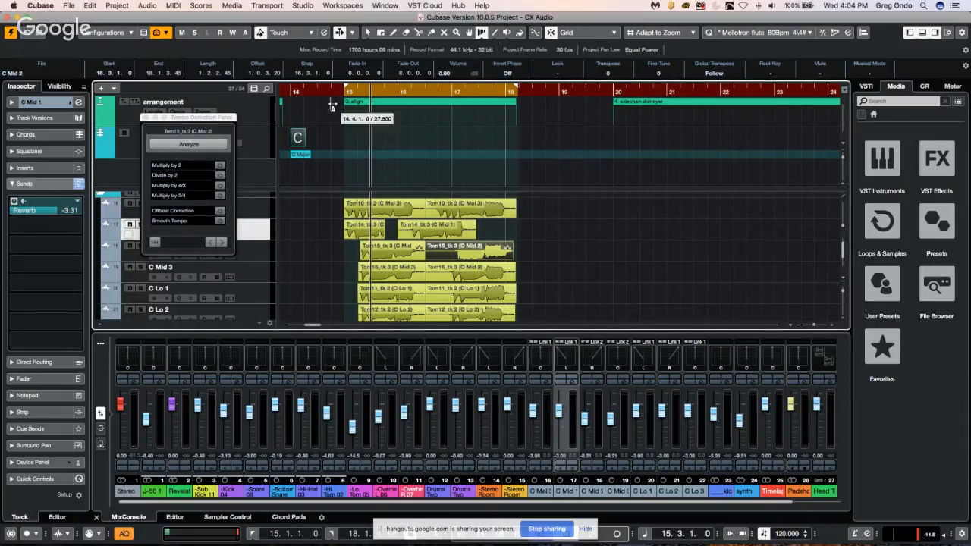
Return to the project start and switch to the Object Selection tool, ending the tempo detection session.
{"action": "key", "text": "Home"}
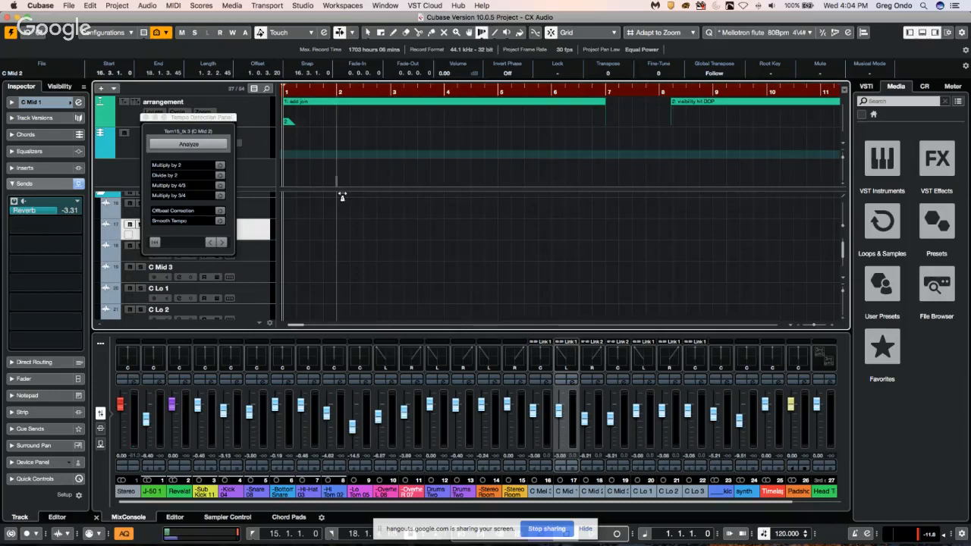
{"action": "right_click", "coordinate": [345, 231]}
{"action": "left_click", "coordinate": [345, 231]}
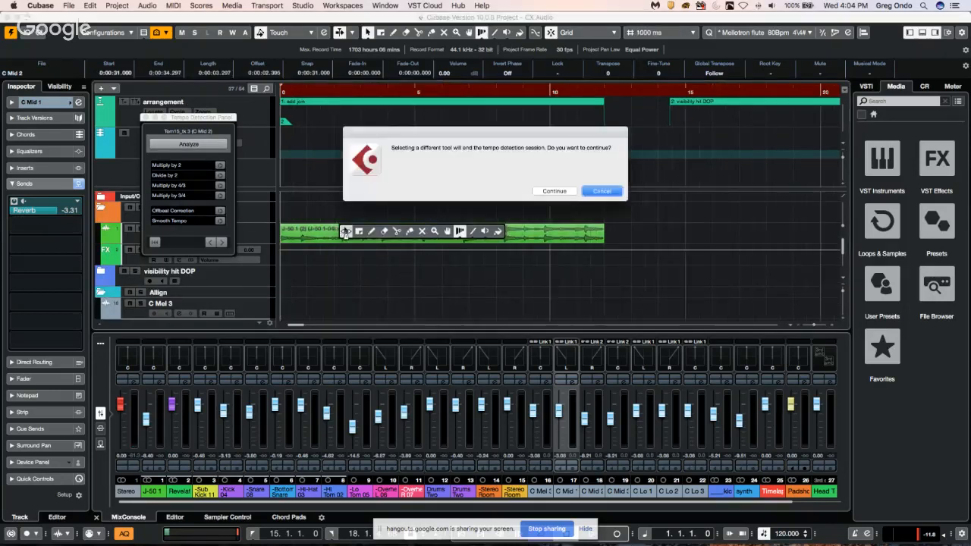
{"action": "left_click", "coordinate": [554, 191]}
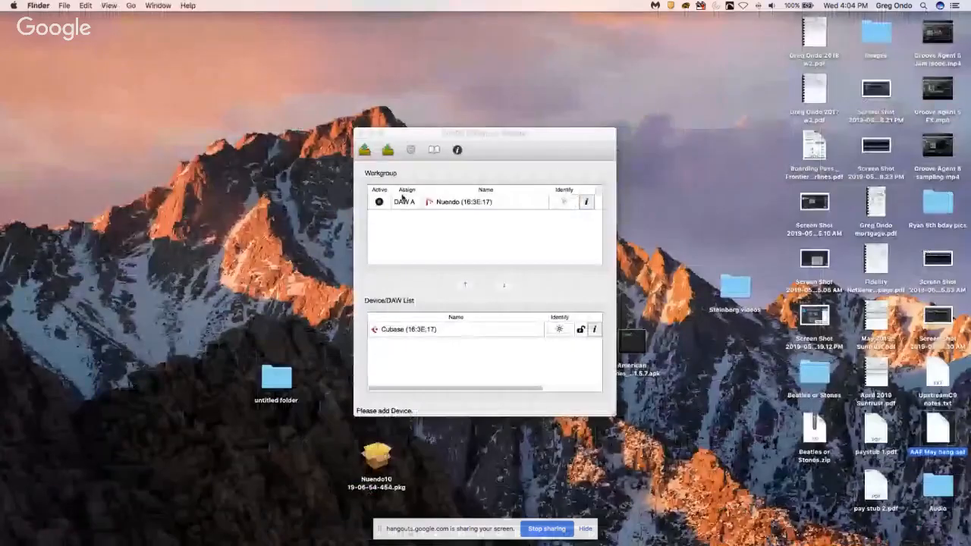
Reopen Cubase from the problem report and open the recent project beatles stones CX.
{"action": "mouse_move", "coordinate": [290, 533]}
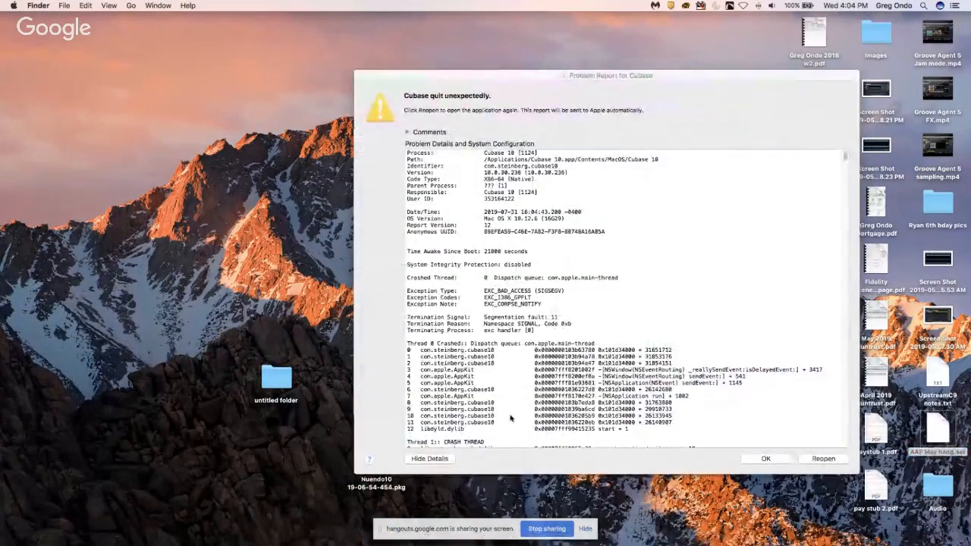
{"action": "left_click", "coordinate": [821, 458]}
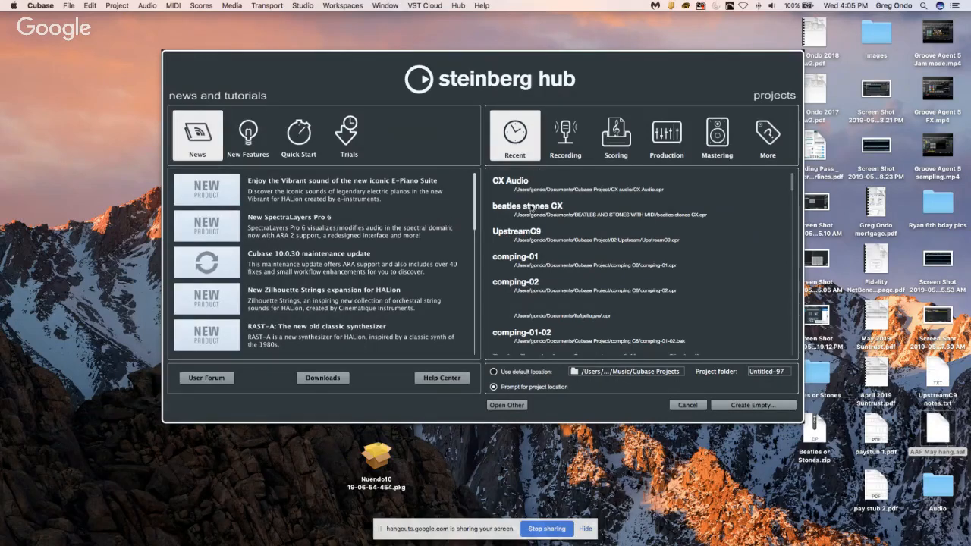
{"action": "left_click", "coordinate": [531, 212]}
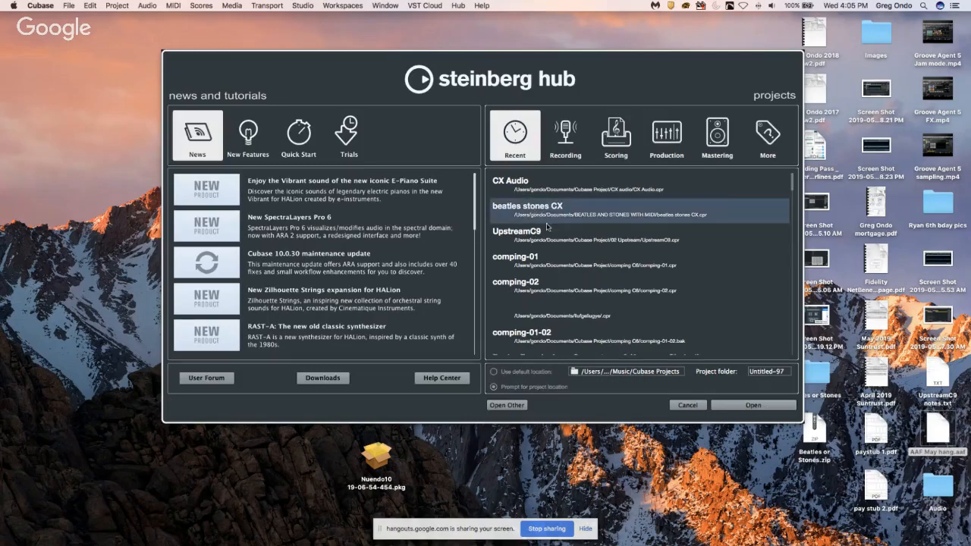
{"action": "left_click", "coordinate": [734, 405]}
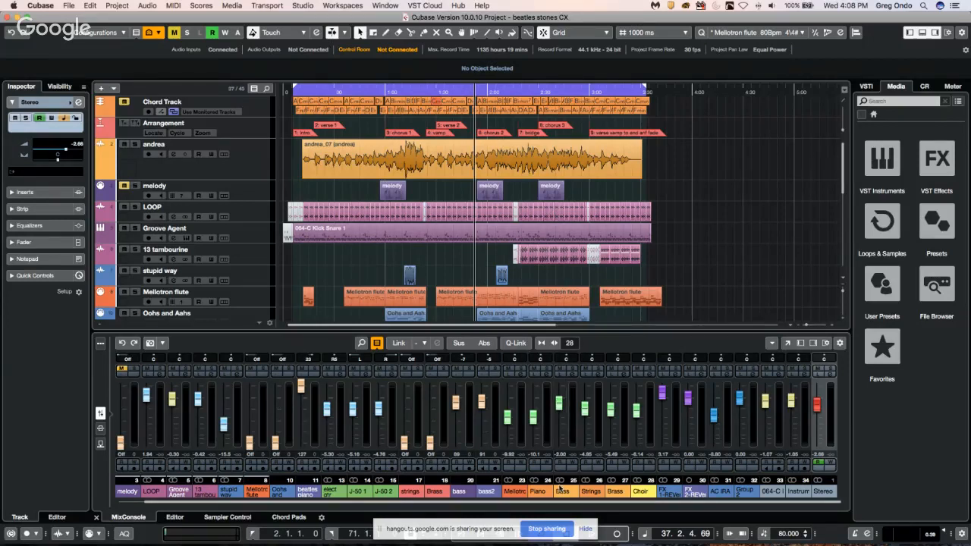
Stop the Hangouts screen sharing to end the session.
{"action": "left_click", "coordinate": [547, 531]}
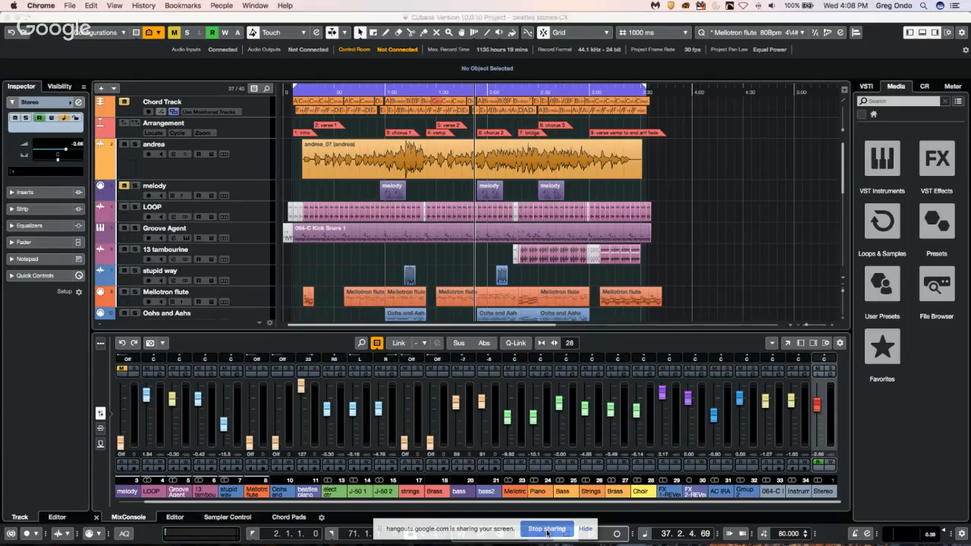
{"action": "left_click", "coordinate": [546, 531]}
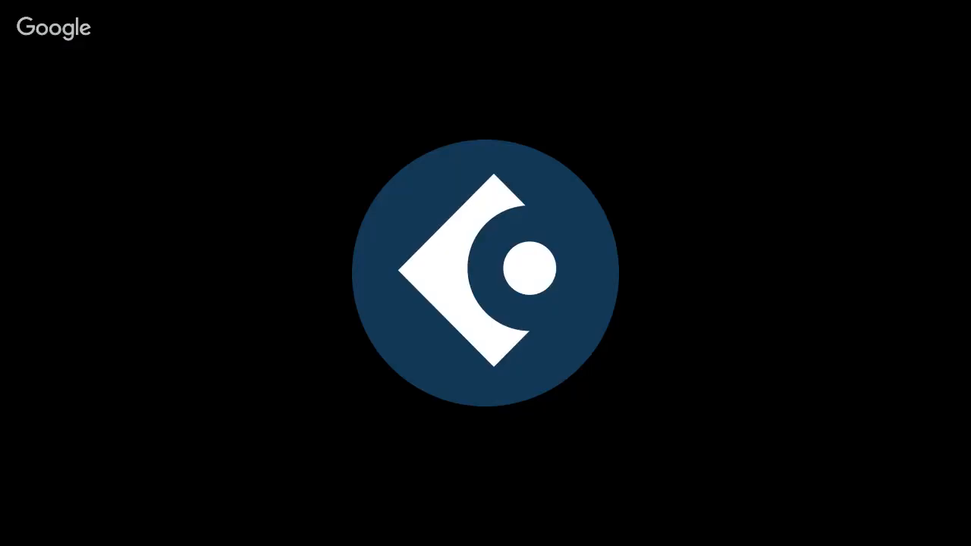